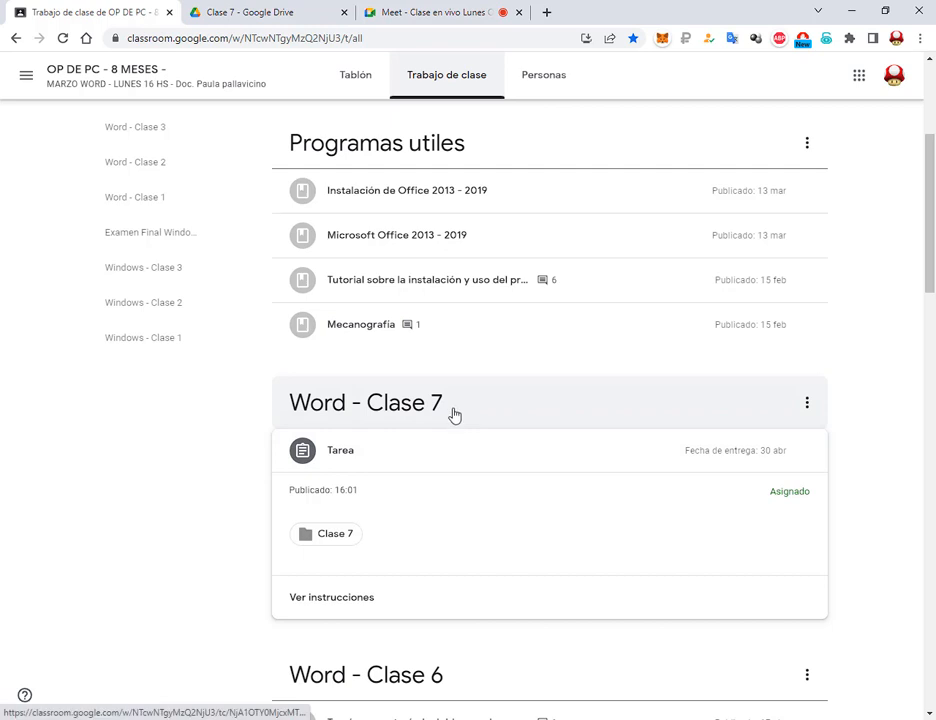
Switch to the Clase 7 - Google Drive tab to show the five Combinar Correspondencia files
click(252, 8)
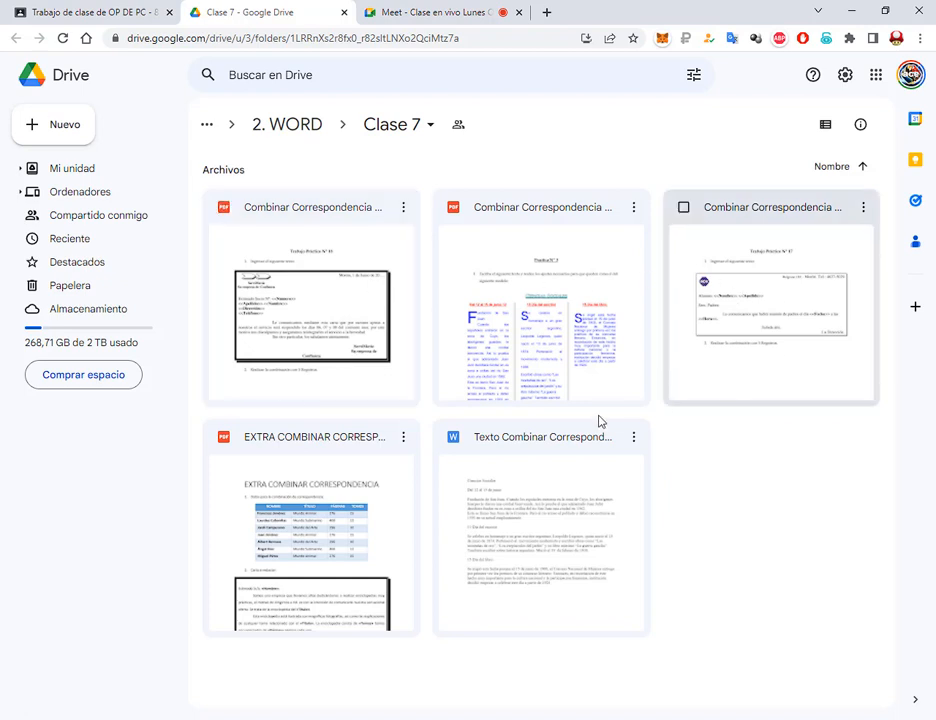
Open the Combinar Correspondencia Nº 1.pdf preview and mark up the phone number and letter box
click(766, 229)
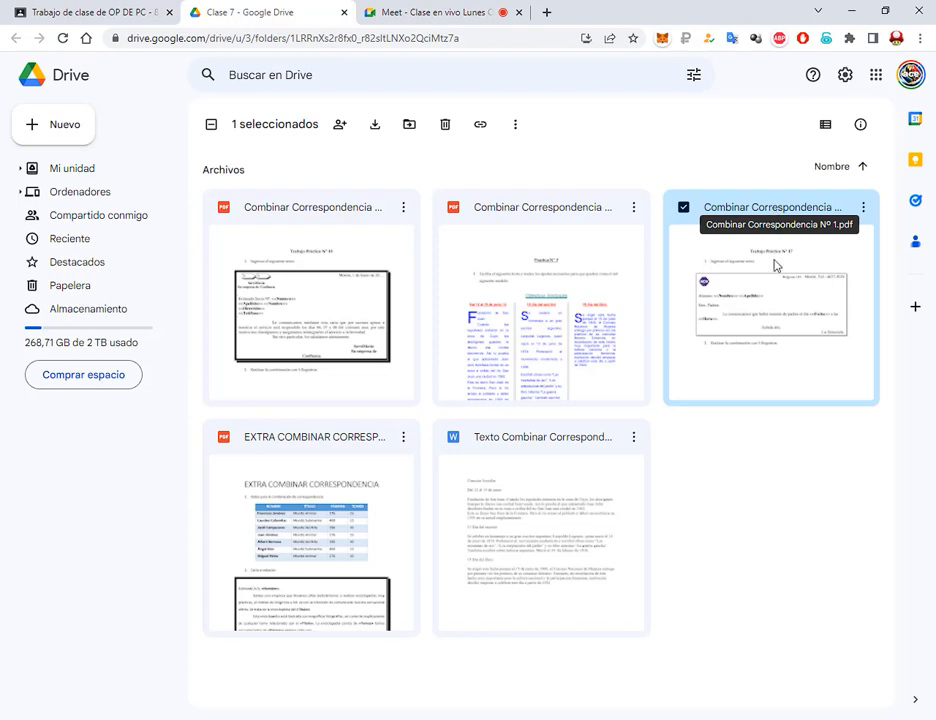
double_click(769, 294)
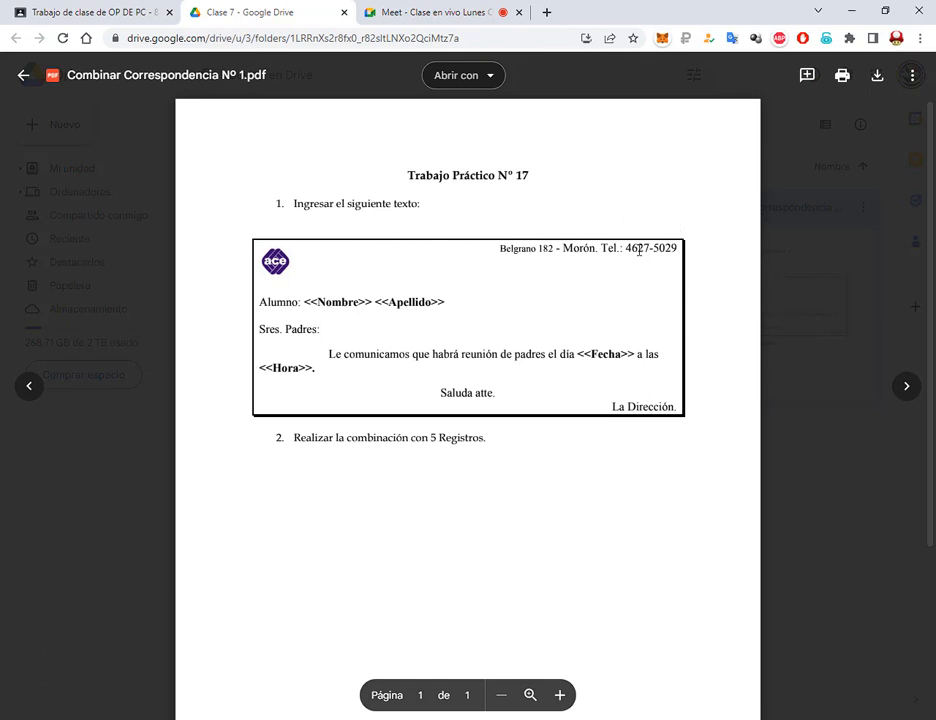
key(ctrl+2)
mouse_move(669, 198)
mouse_down()
mouse_move(658, 211)
mouse_move(700, 236)
mouse_move(242, 452)
mouse_move(234, 425)
mouse_up()
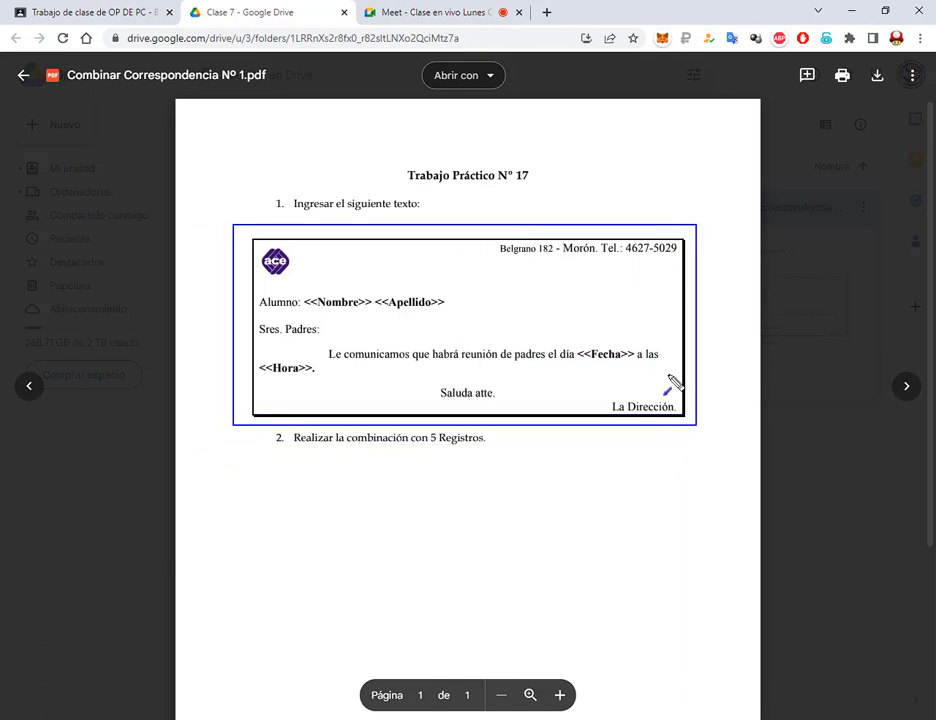
drag(737, 384, 688, 367)
key(Escape)
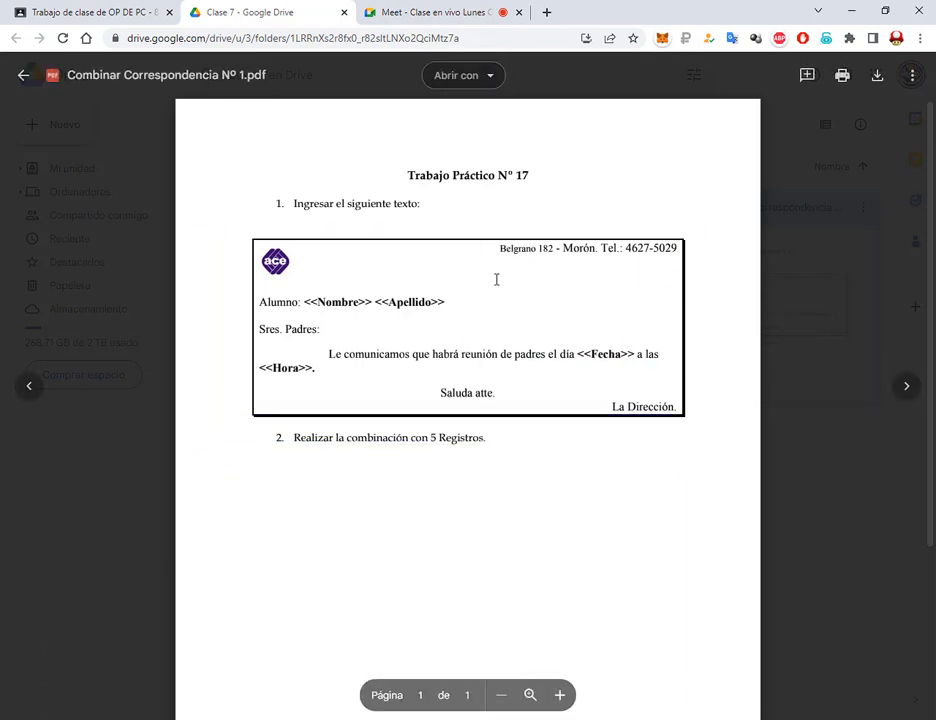
Enlarge the PDF page, highlight 'combinación con 5 Registros.', then return to the Meet call
click(561, 702)
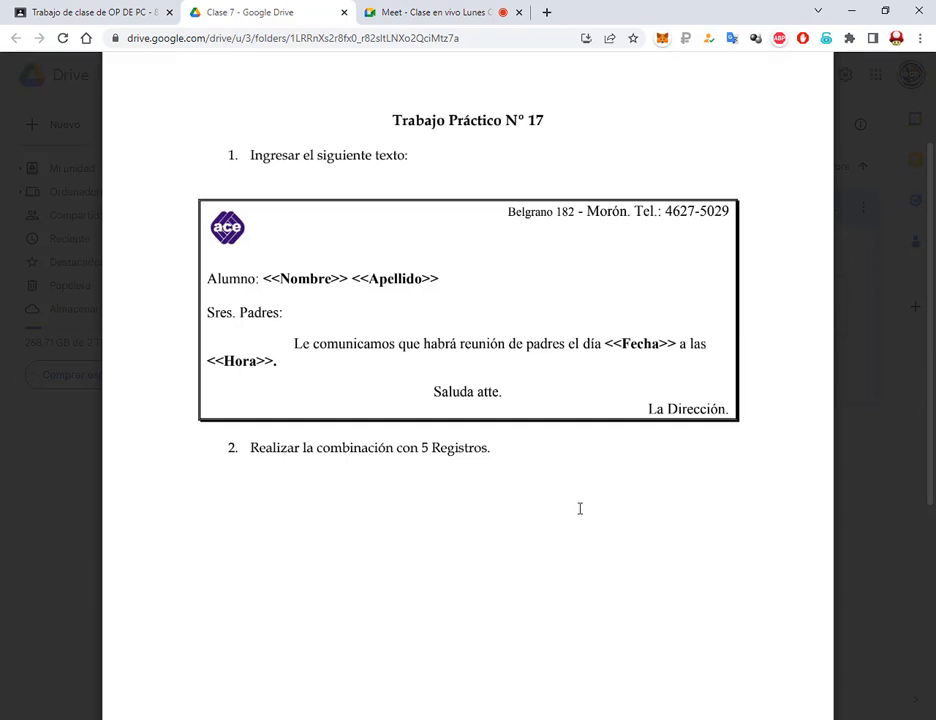
drag(507, 451, 316, 450)
click(542, 462)
click(476, 12)
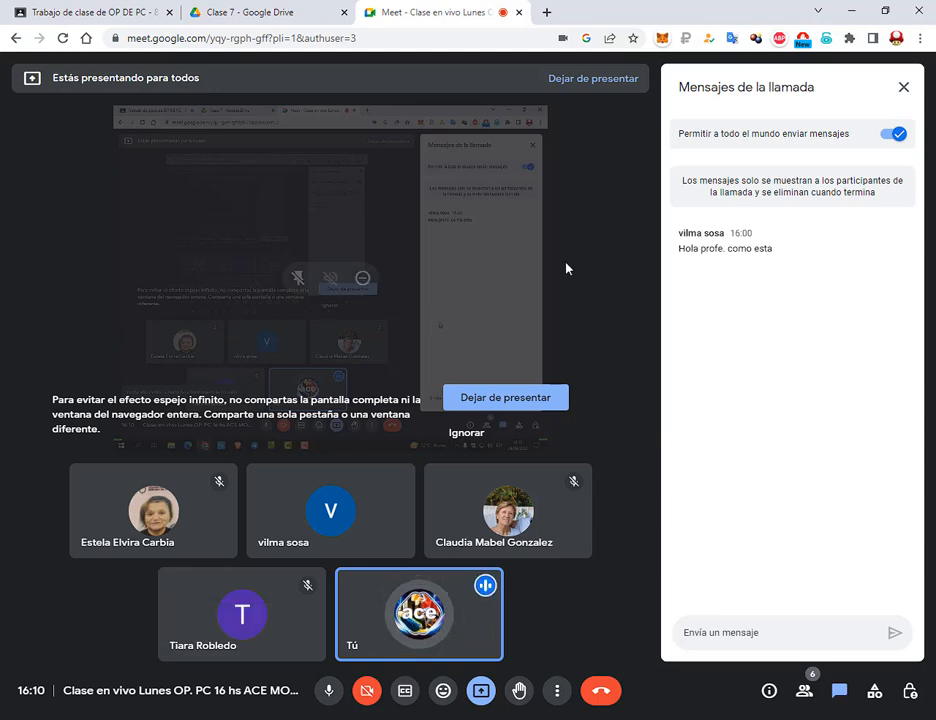
Go back to the Drive preview of Combinar Correspondencia Nº 1.pdf showing Trabajo Práctico Nº 17
click(353, 5)
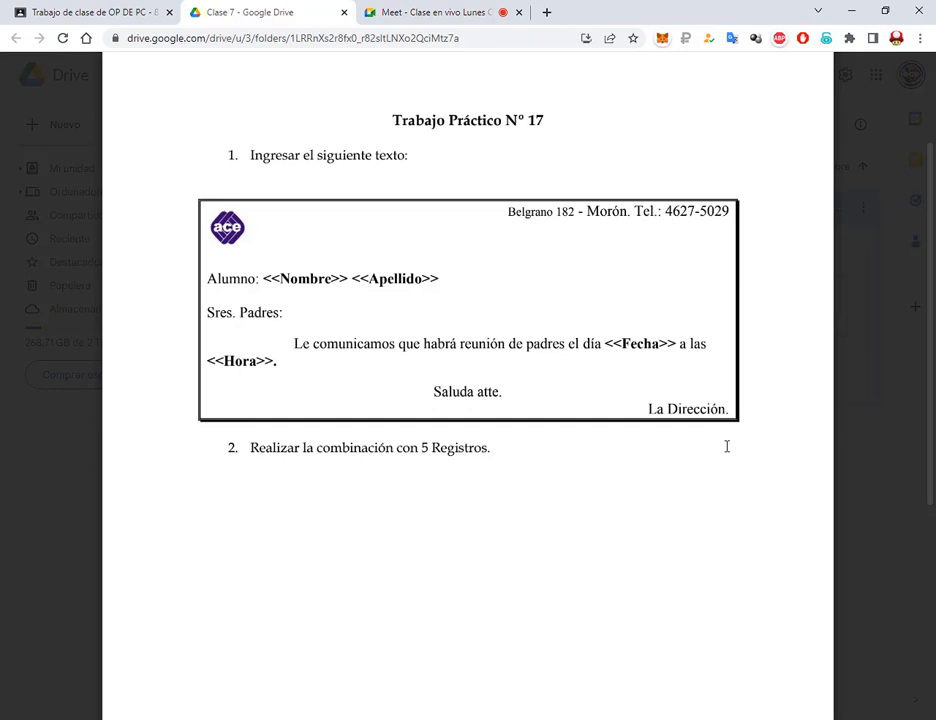
drag(419, 441, 431, 455)
key(Escape)
drag(259, 267, 444, 299)
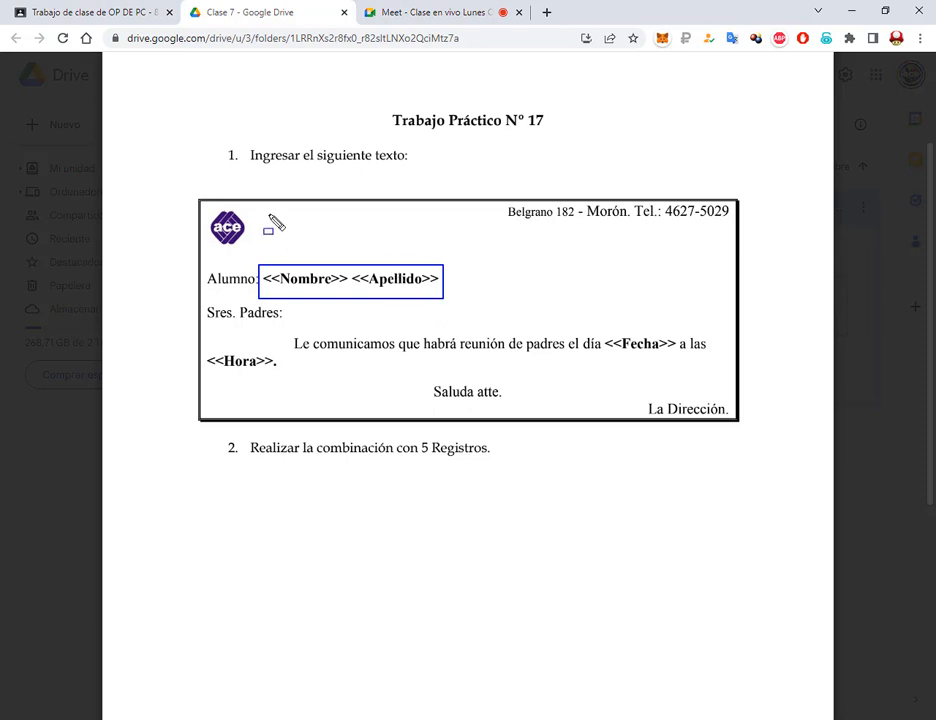
key(ctrl+z)
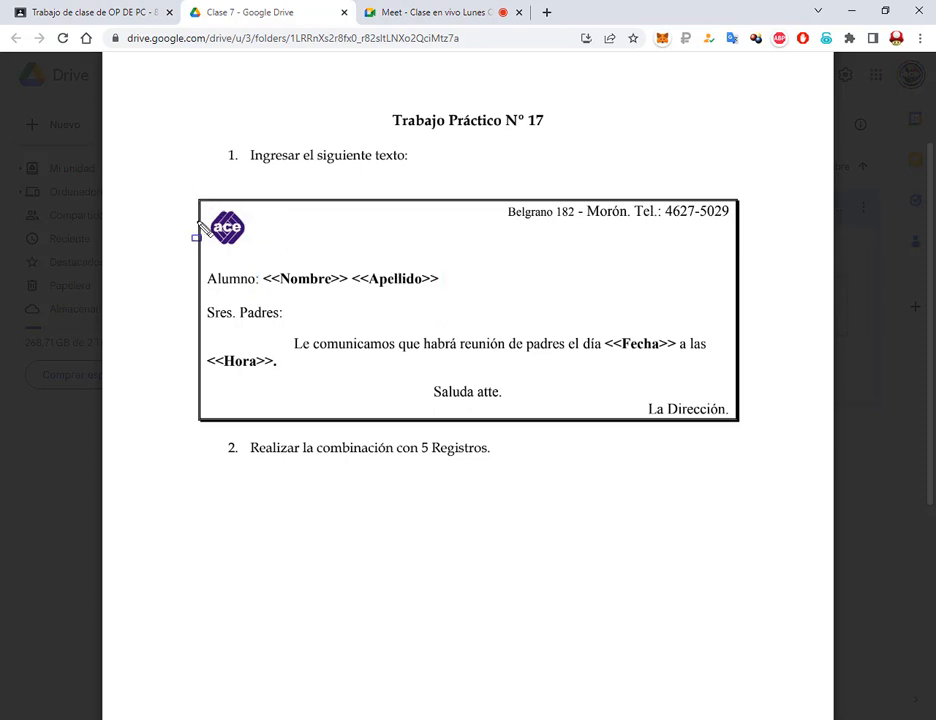
drag(191, 190, 750, 434)
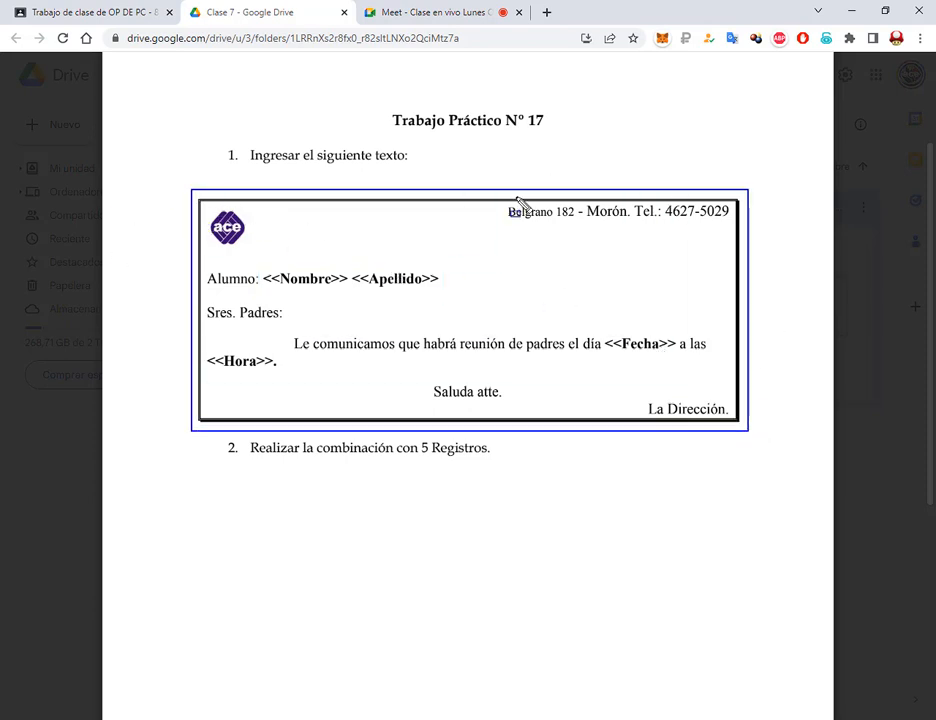
click(402, 18)
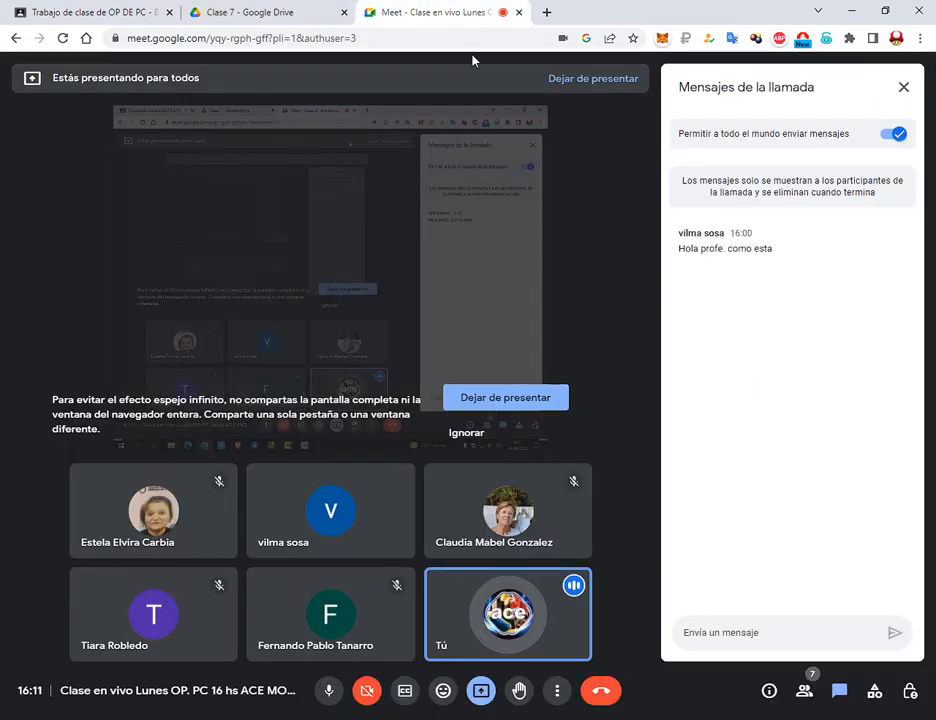
click(259, 11)
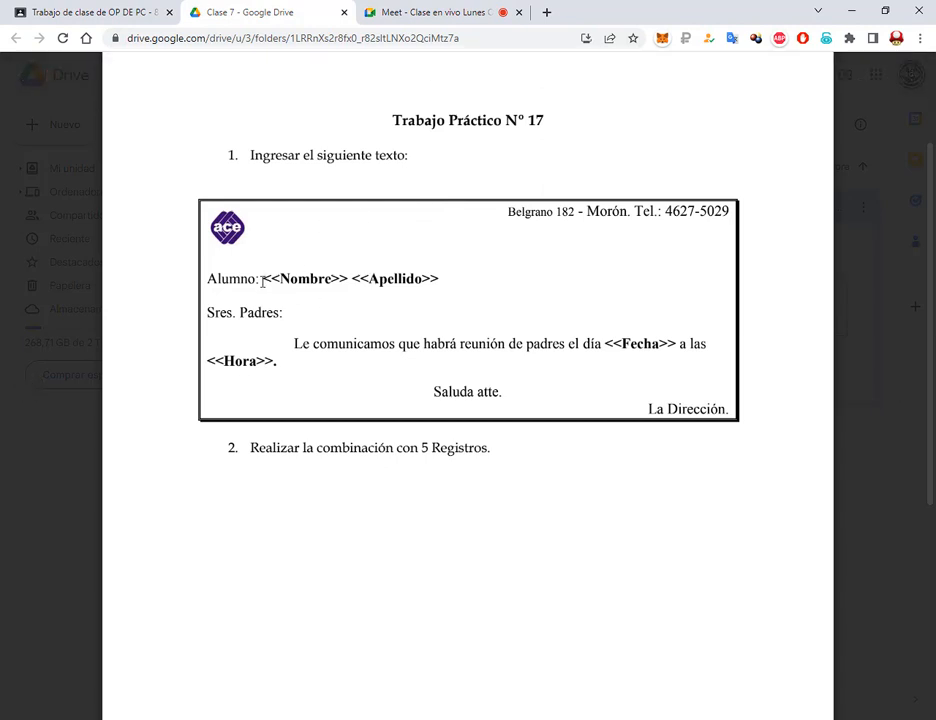
drag(262, 283, 427, 287)
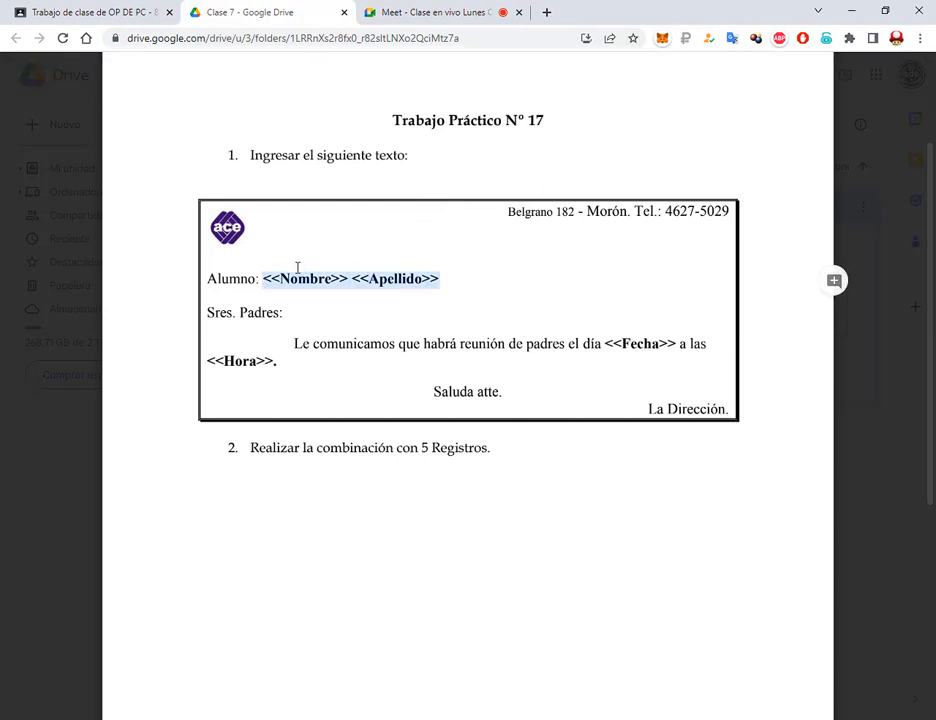
click(362, 304)
double_click(425, 448)
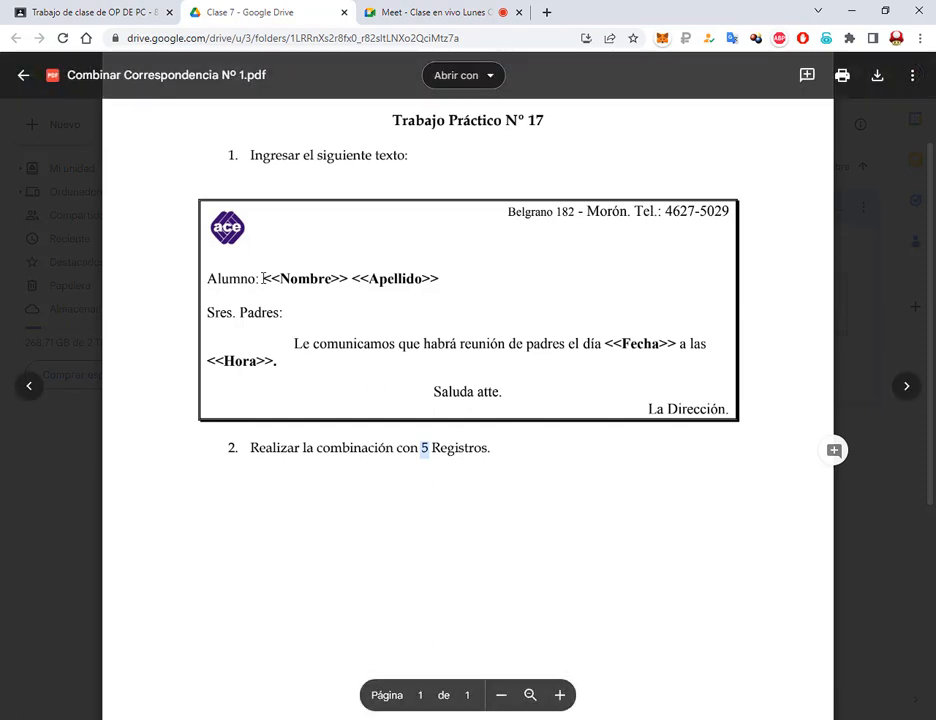
drag(263, 279, 440, 280)
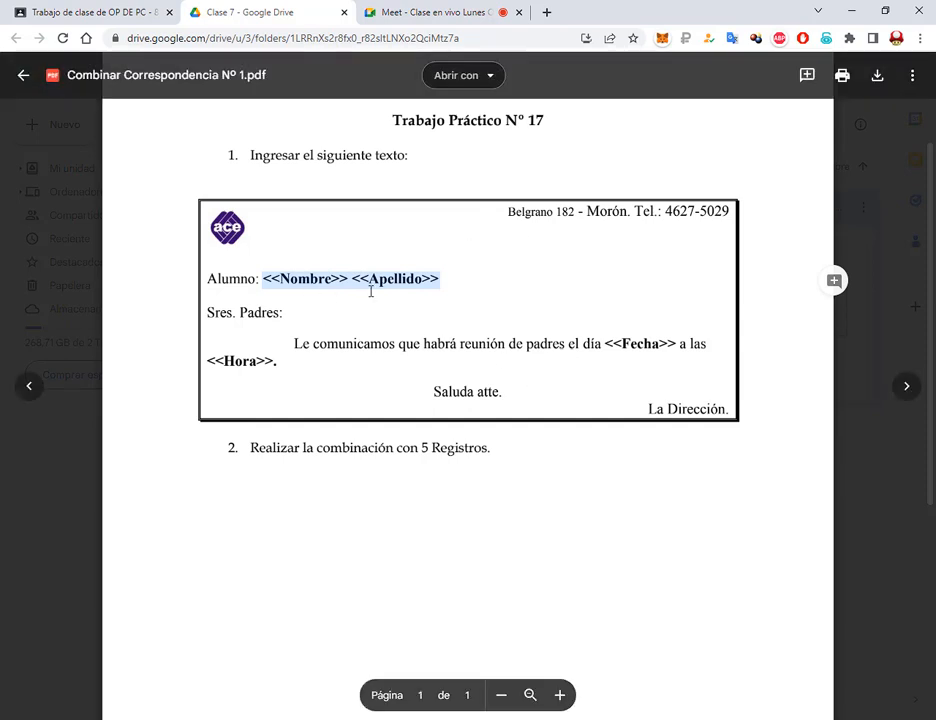
drag(264, 279, 438, 279)
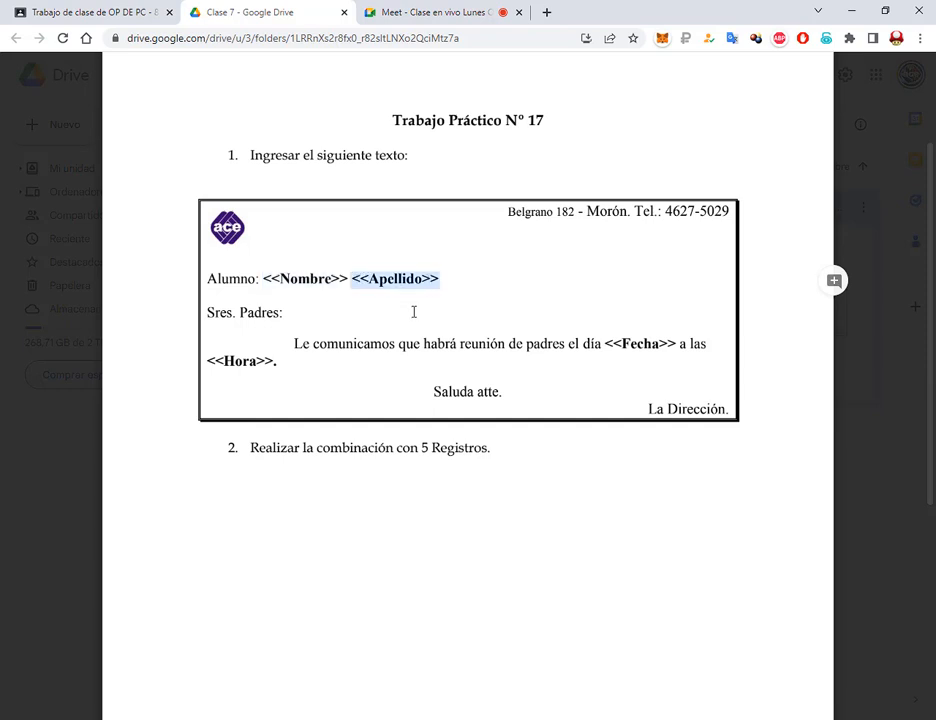
click(426, 278)
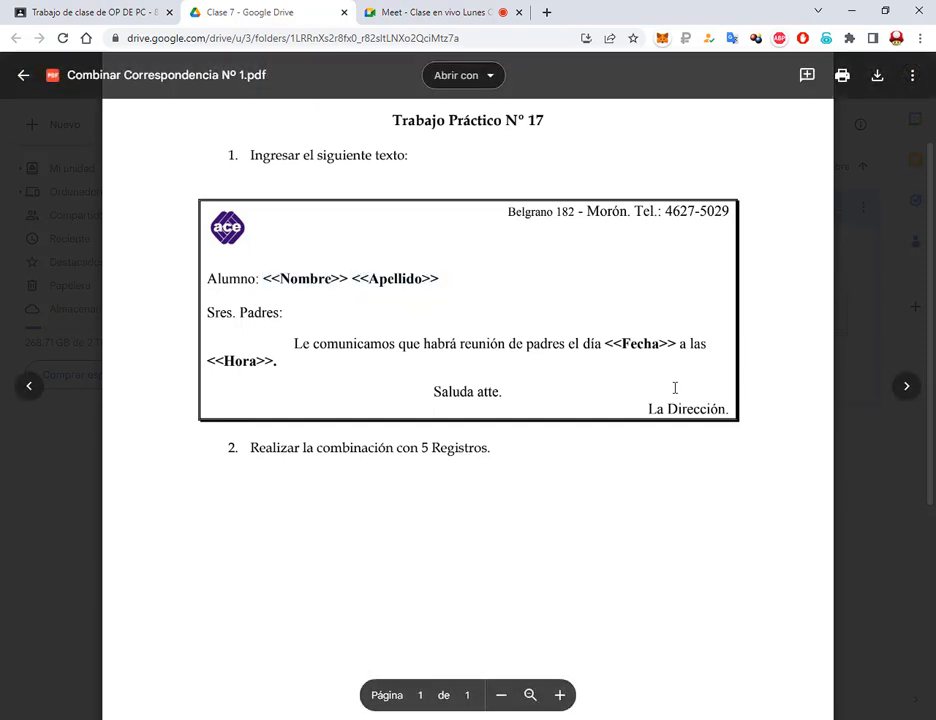
drag(584, 344, 628, 350)
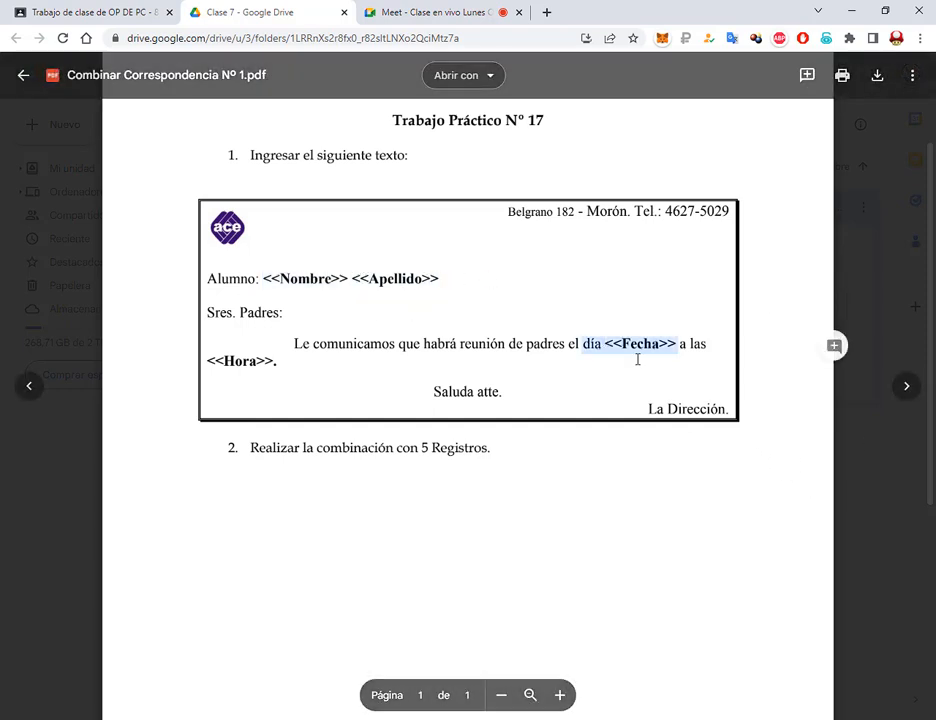
click(261, 360)
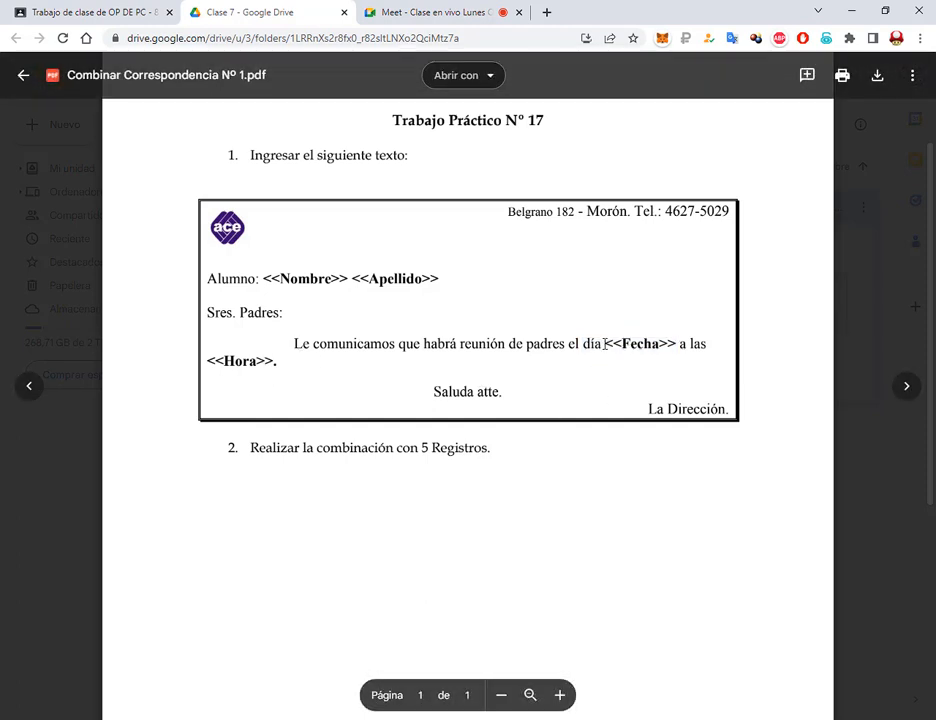
drag(604, 345, 667, 341)
click(310, 367)
drag(602, 332, 683, 360)
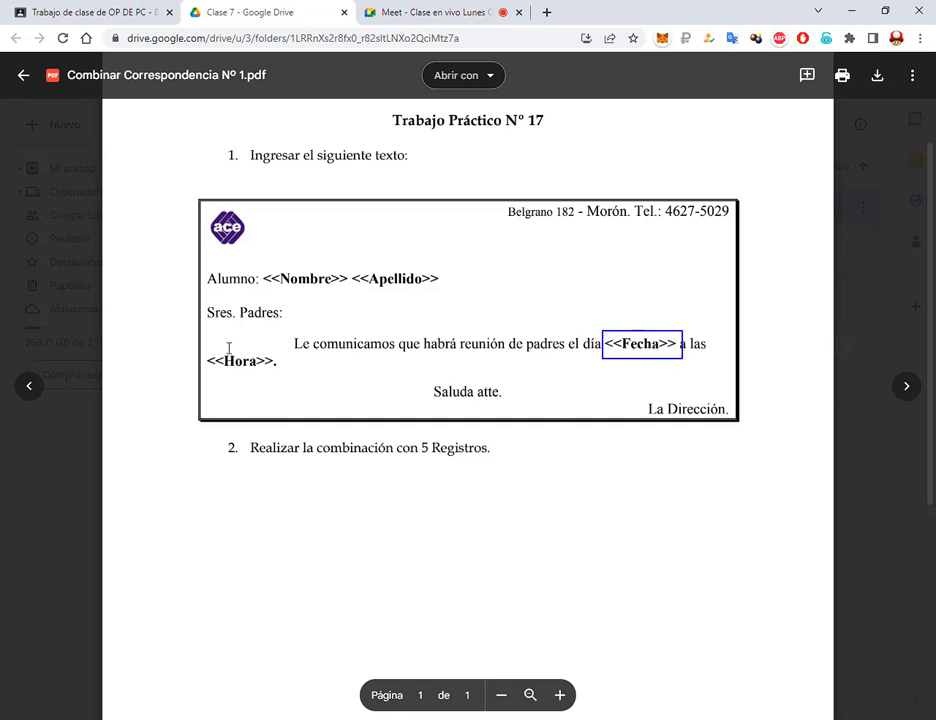
drag(205, 348, 274, 380)
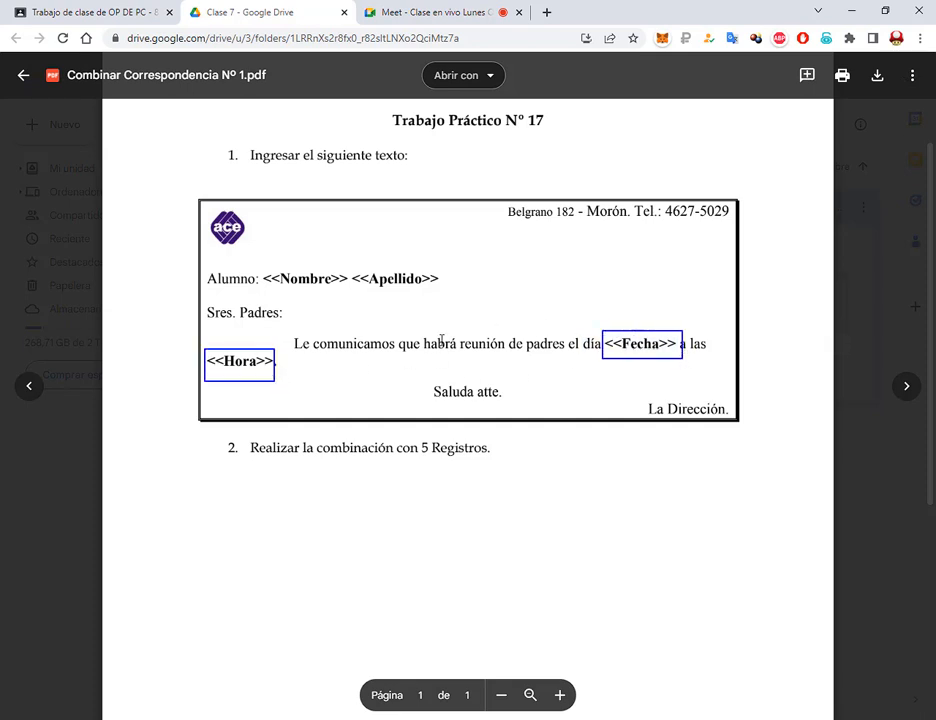
key(Escape)
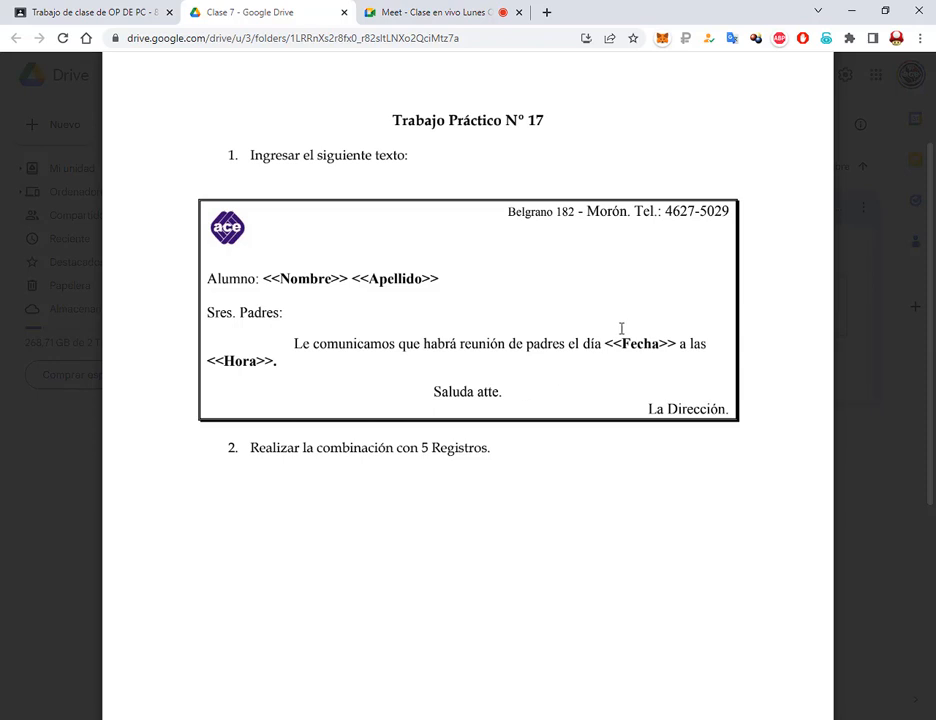
drag(603, 329, 676, 358)
drag(201, 351, 274, 371)
key(Escape)
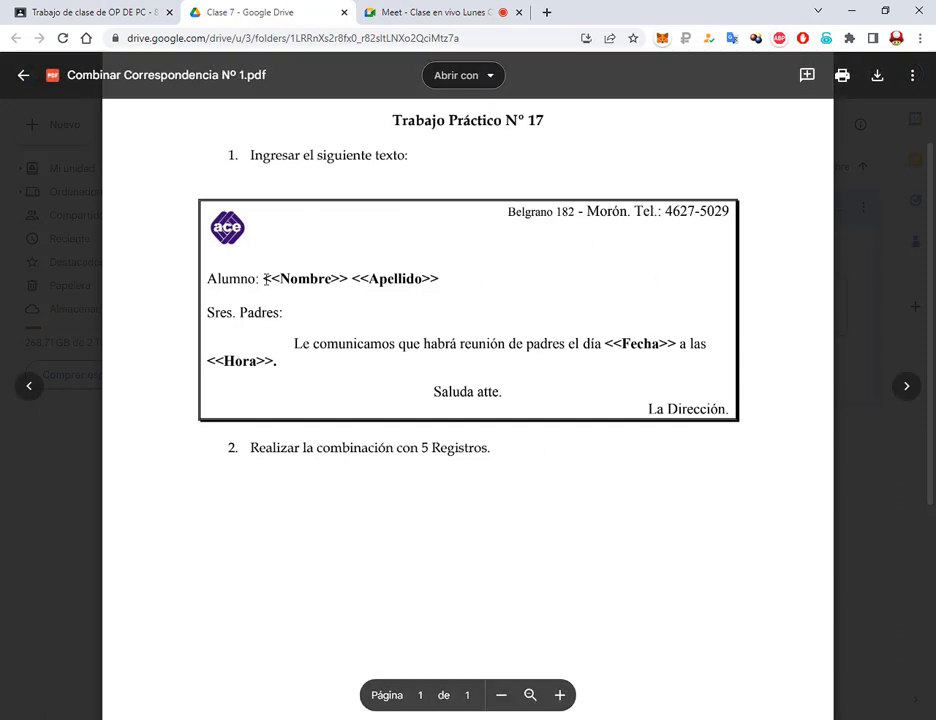
drag(189, 190, 757, 436)
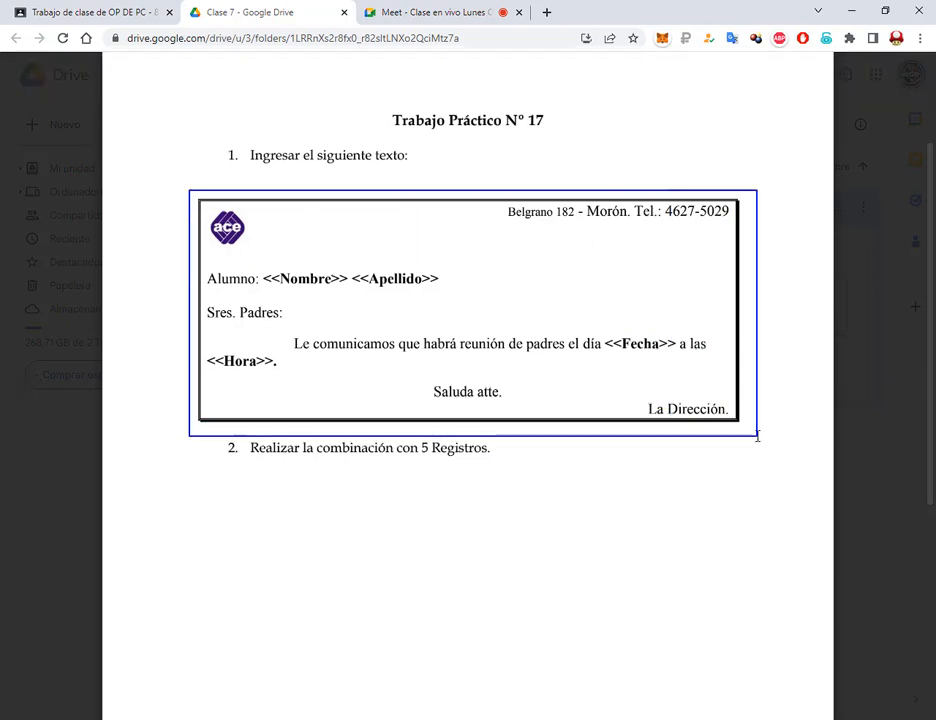
key(Escape)
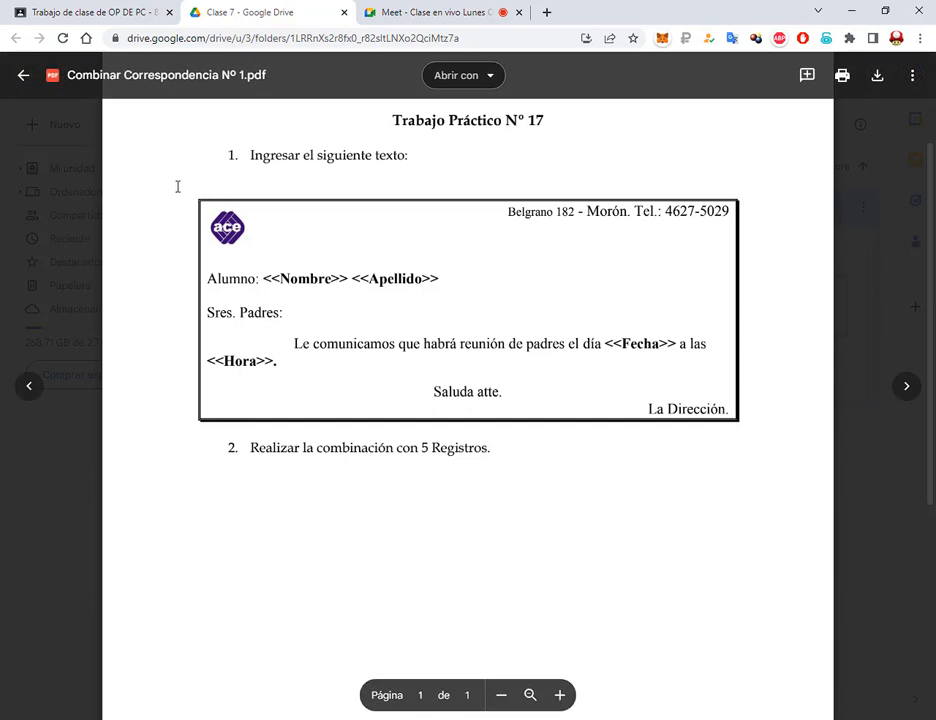
drag(177, 186, 762, 440)
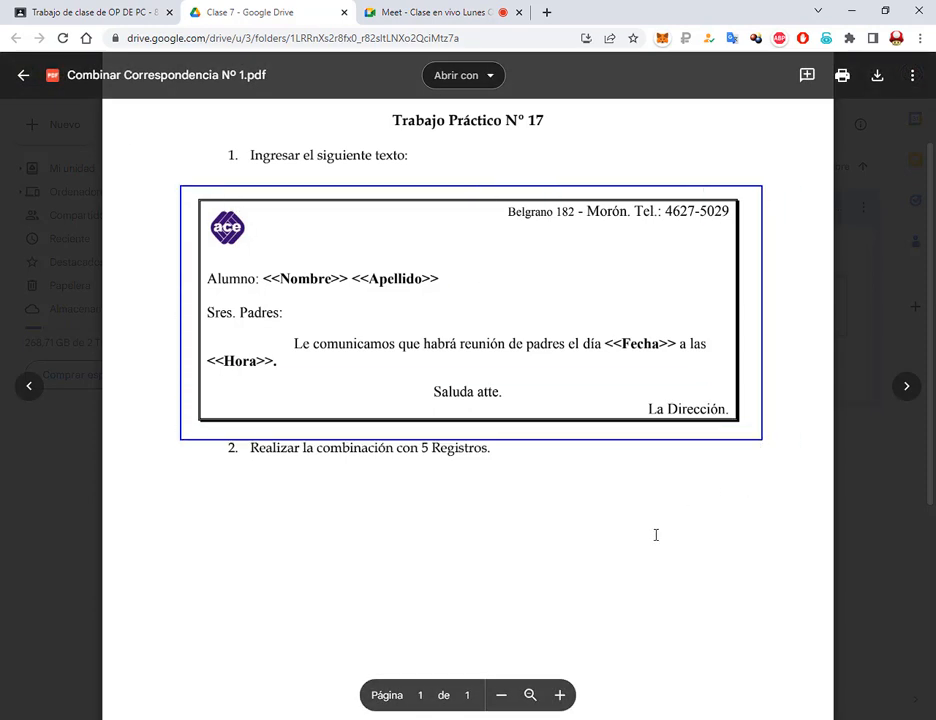
drag(656, 535, 638, 443)
key(Escape)
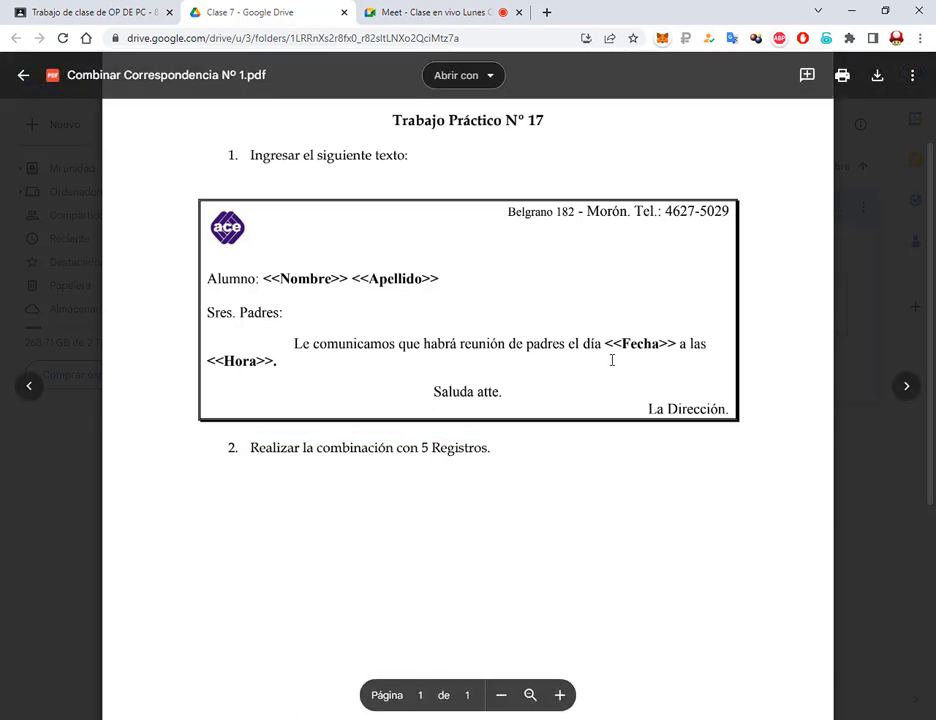
scroll(590, 366, down, 1)
drag(494, 377, 261, 378)
click(541, 386)
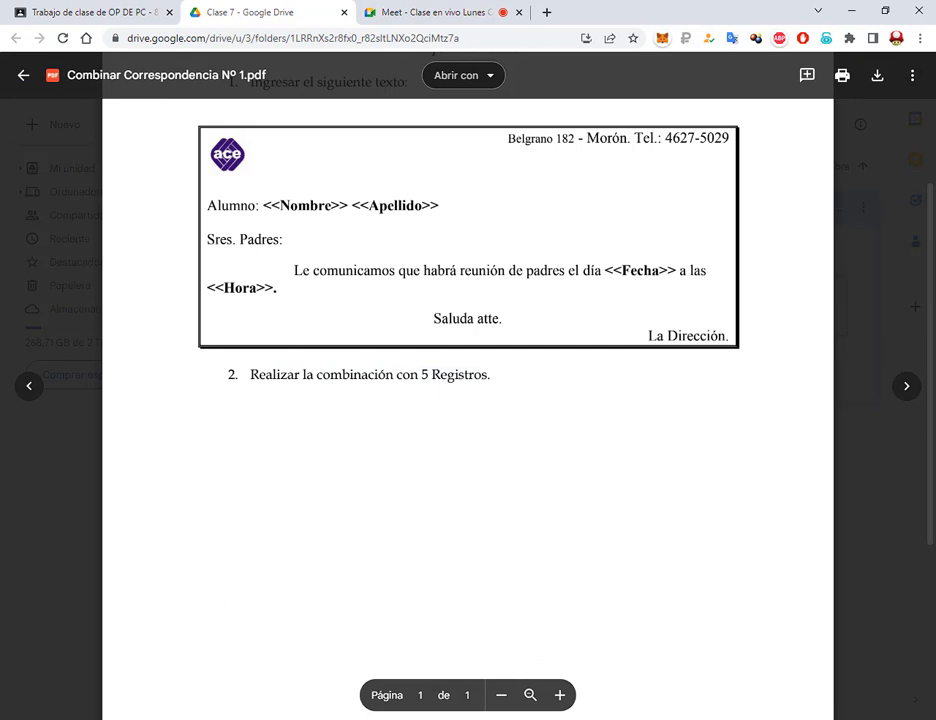
key(super+s)
Launch Word and start a new blank document in a restored window
click(138, 605)
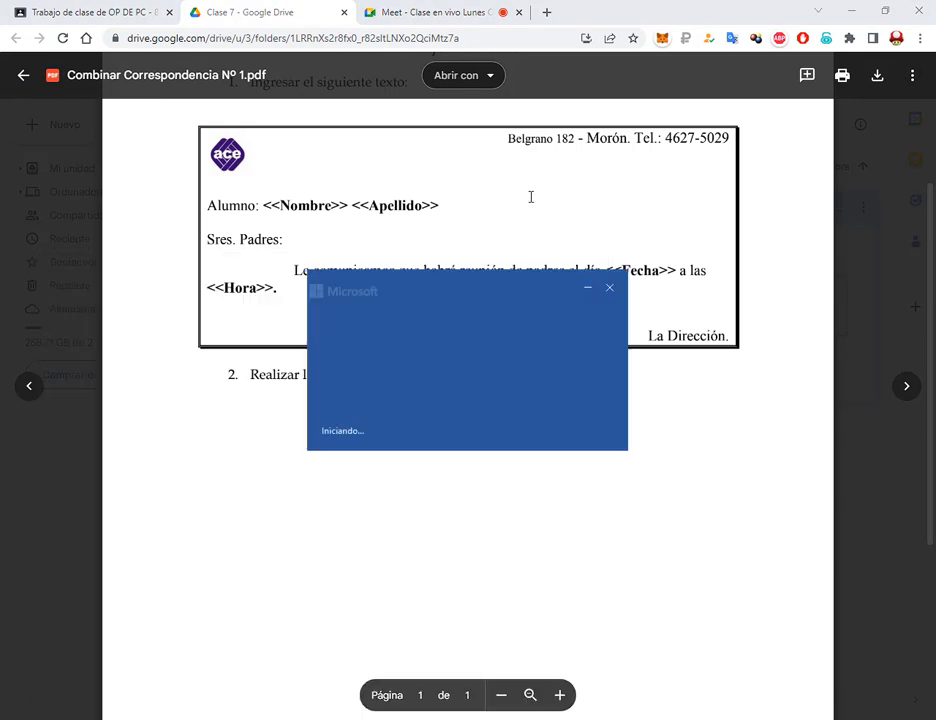
click(203, 152)
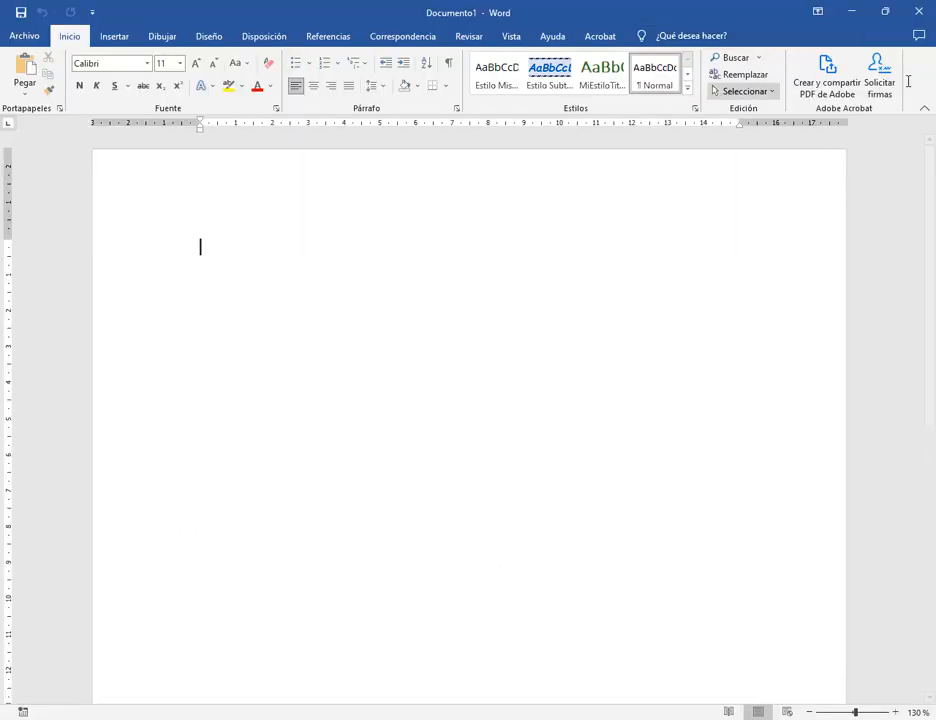
double_click(592, 24)
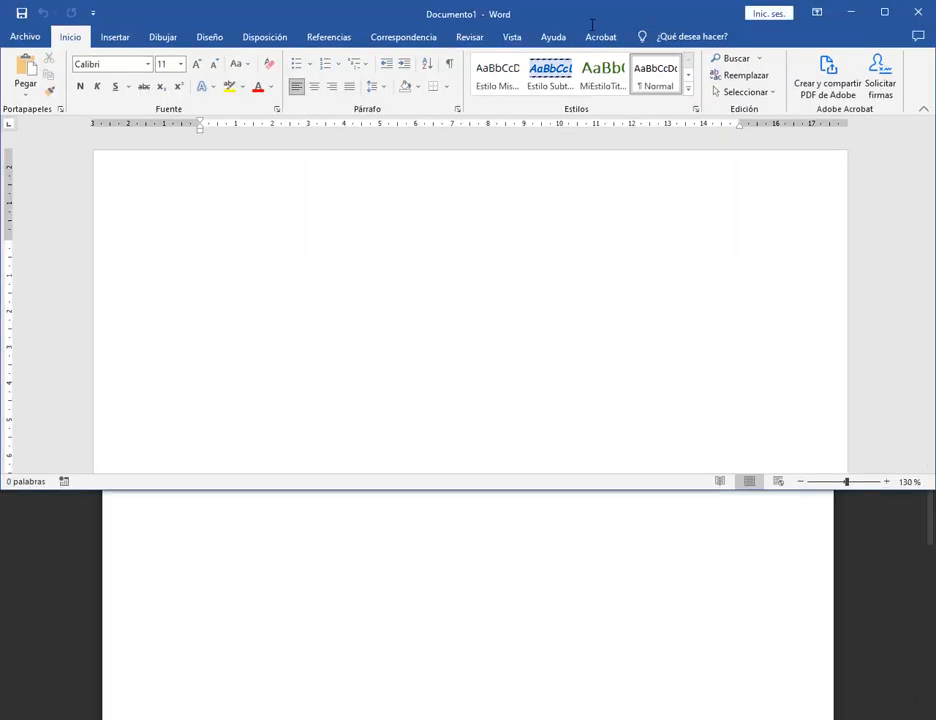
Move the Word window down so the example letter's letterhead shows above it
drag(592, 24, 618, 358)
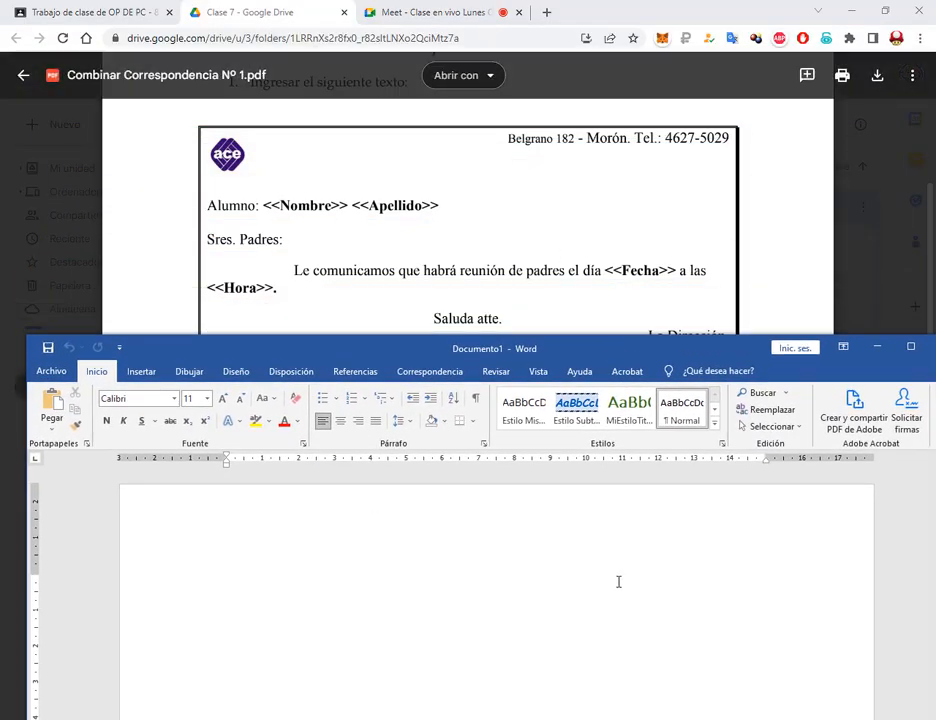
scroll(594, 643, down, 2)
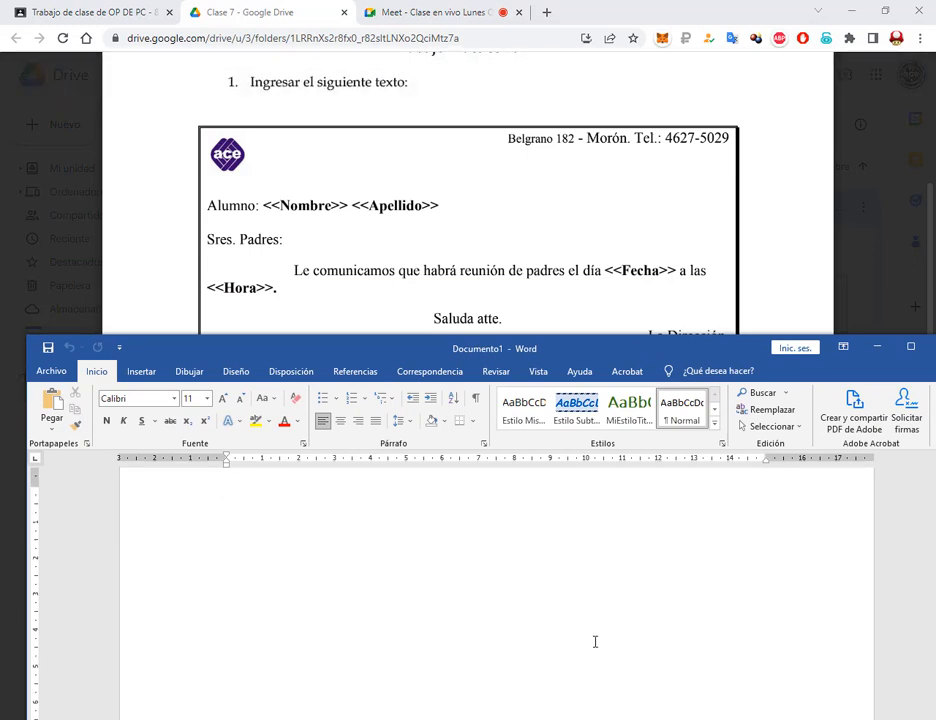
drag(800, 147, 752, 168)
click(15, 718)
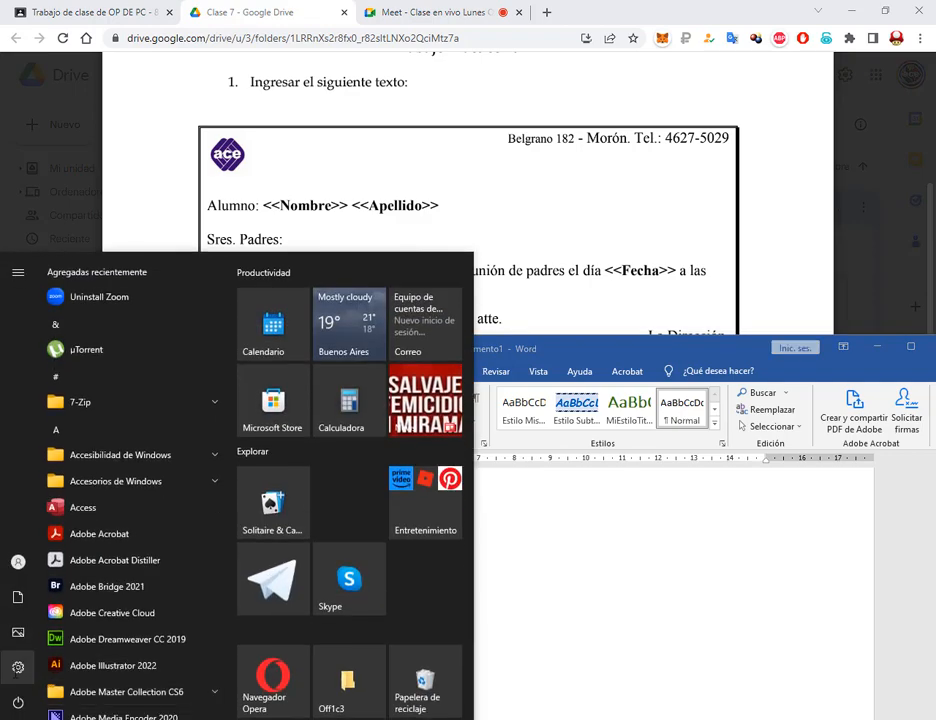
Check the display scale choices in Settings, then set the mouse pointer size to 2 under Accessibility
click(18, 667)
click(209, 280)
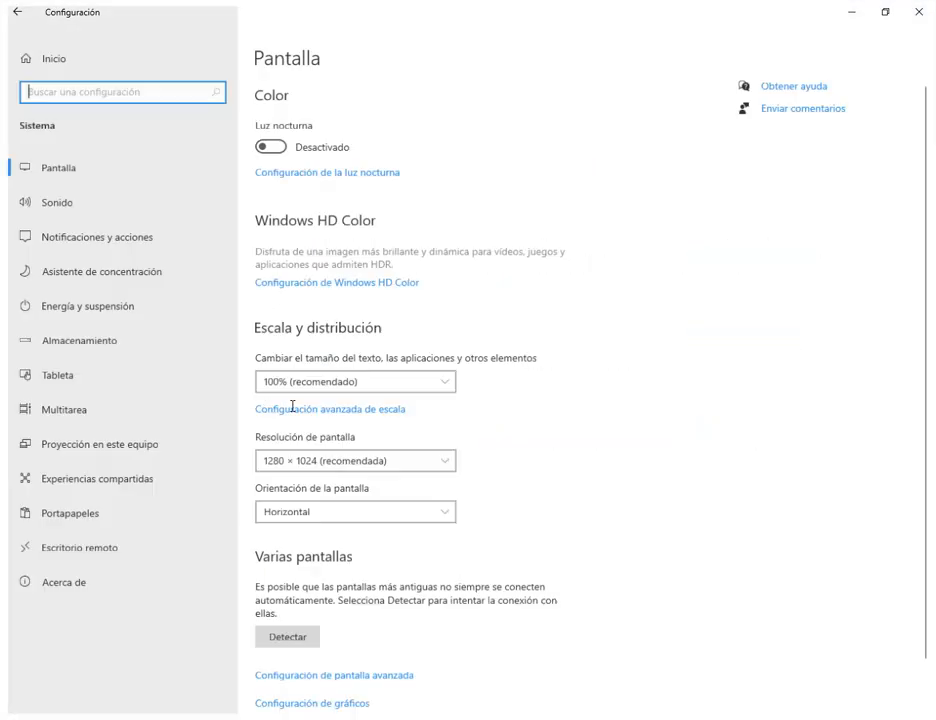
click(313, 382)
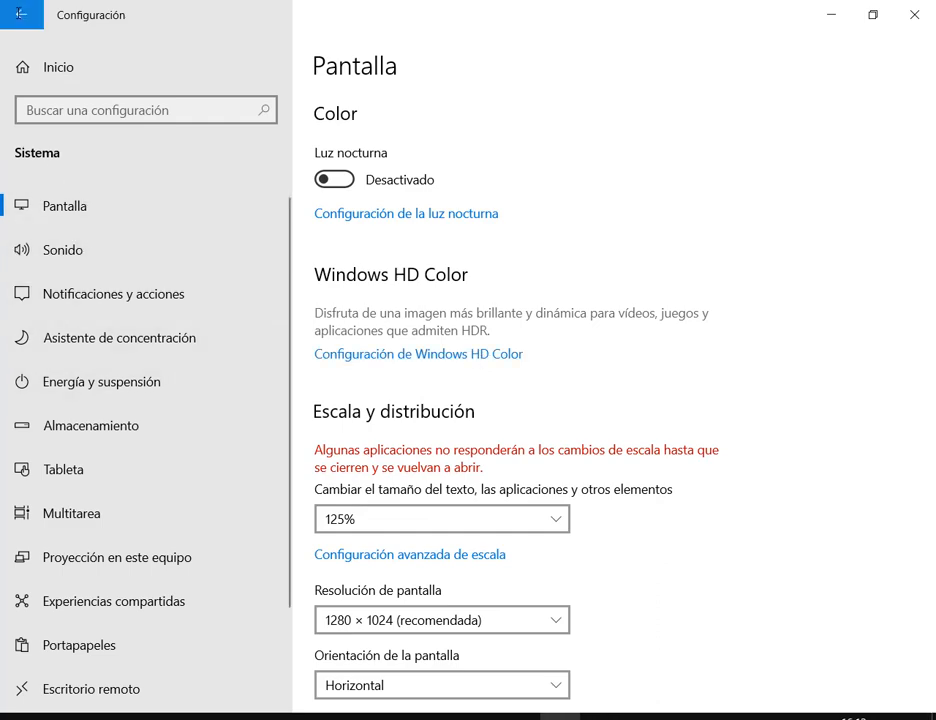
click(21, 14)
click(230, 628)
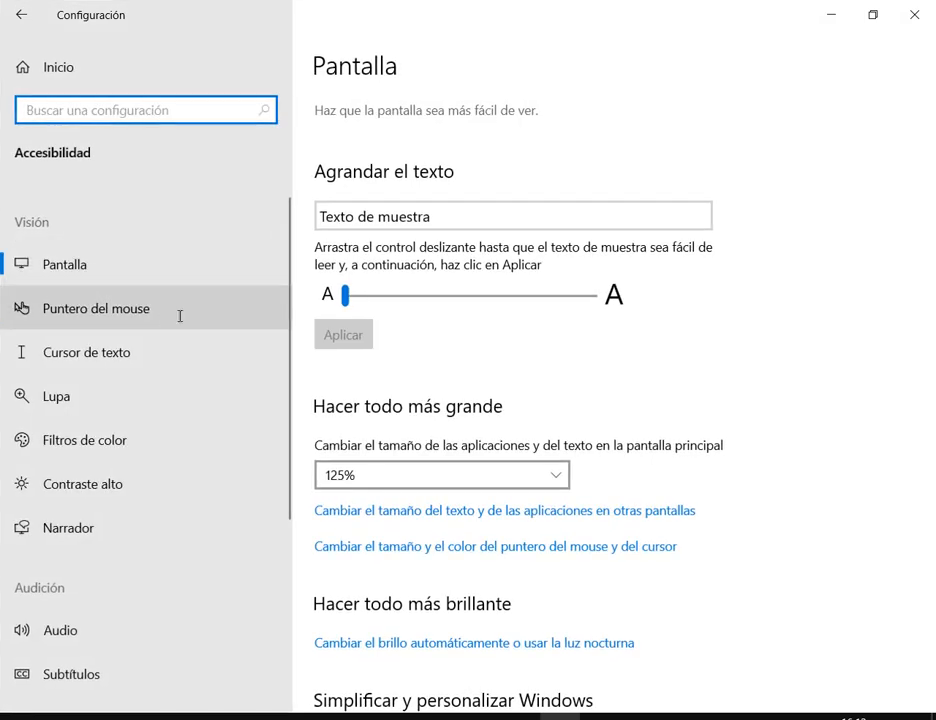
click(159, 317)
mouse_move(349, 262)
mouse_down()
mouse_move(403, 262)
mouse_move(362, 262)
mouse_up()
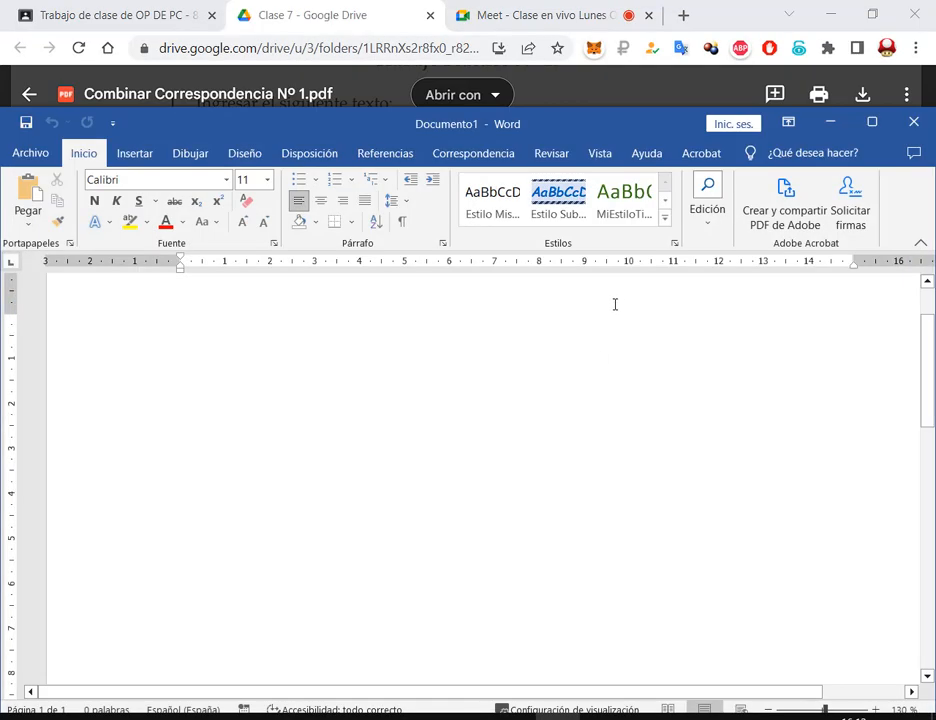
Bring the example PDF forward and zoom in closely on its double shadowed border
drag(553, 119, 551, 324)
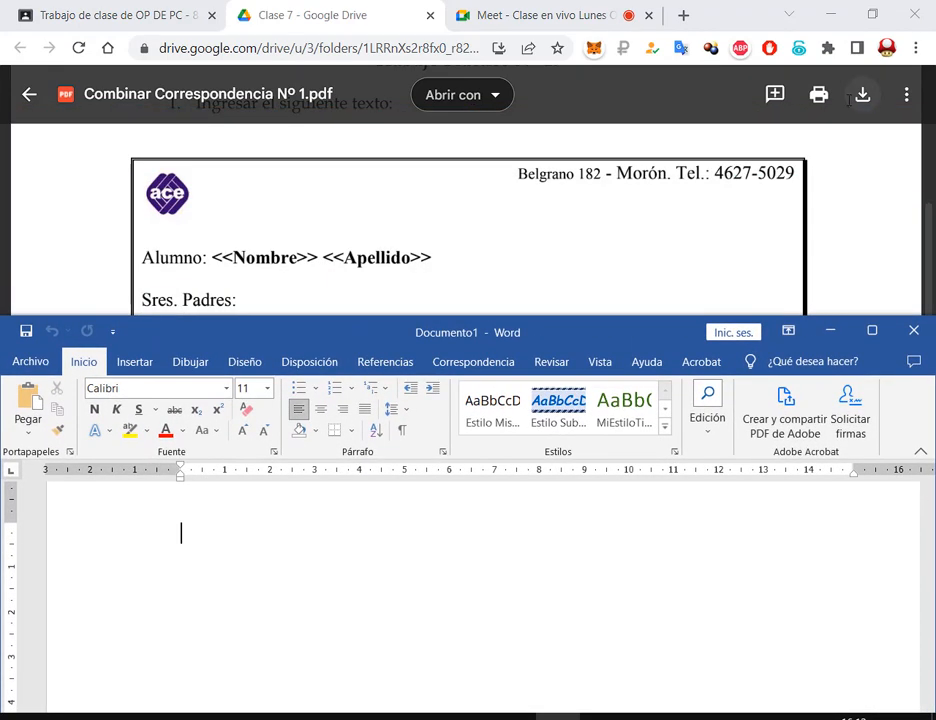
click(359, 3)
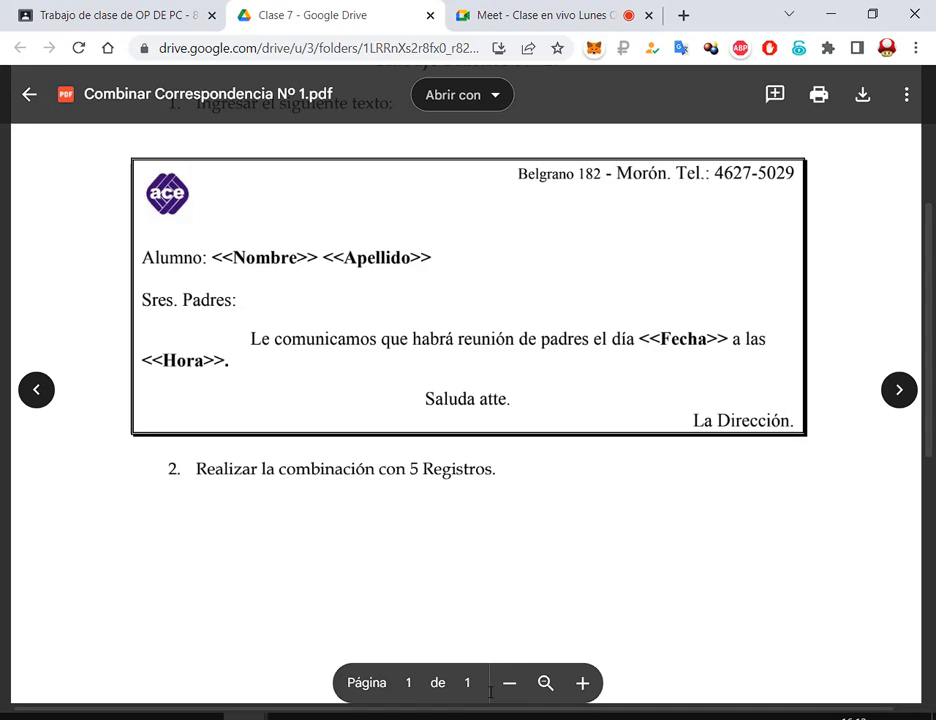
click(582, 679)
click(582, 681)
click(582, 681)
click(582, 681)
click(582, 681)
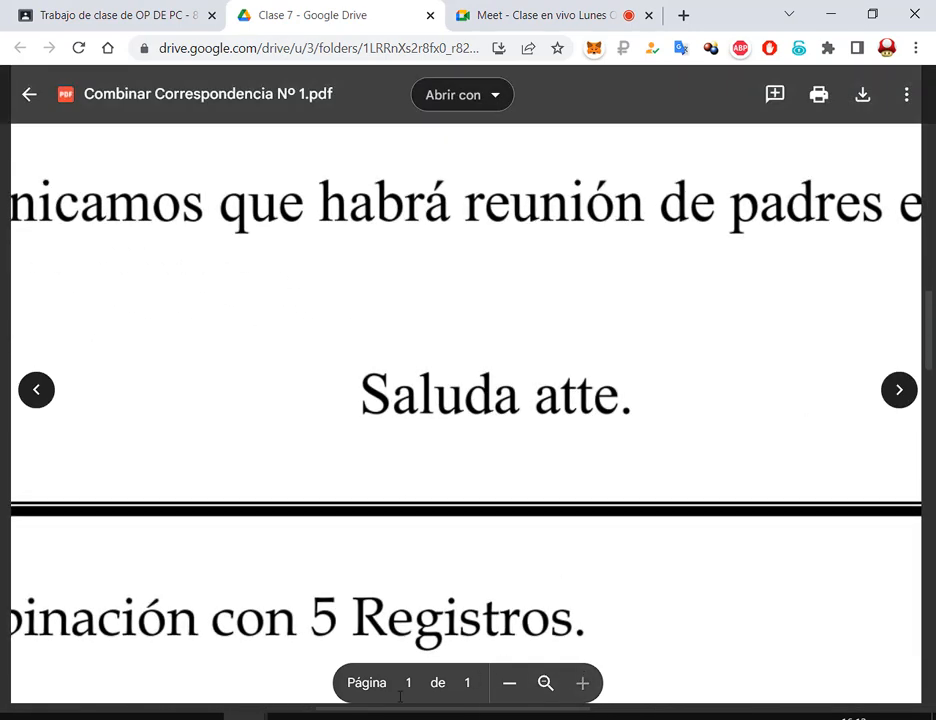
drag(346, 705, 109, 699)
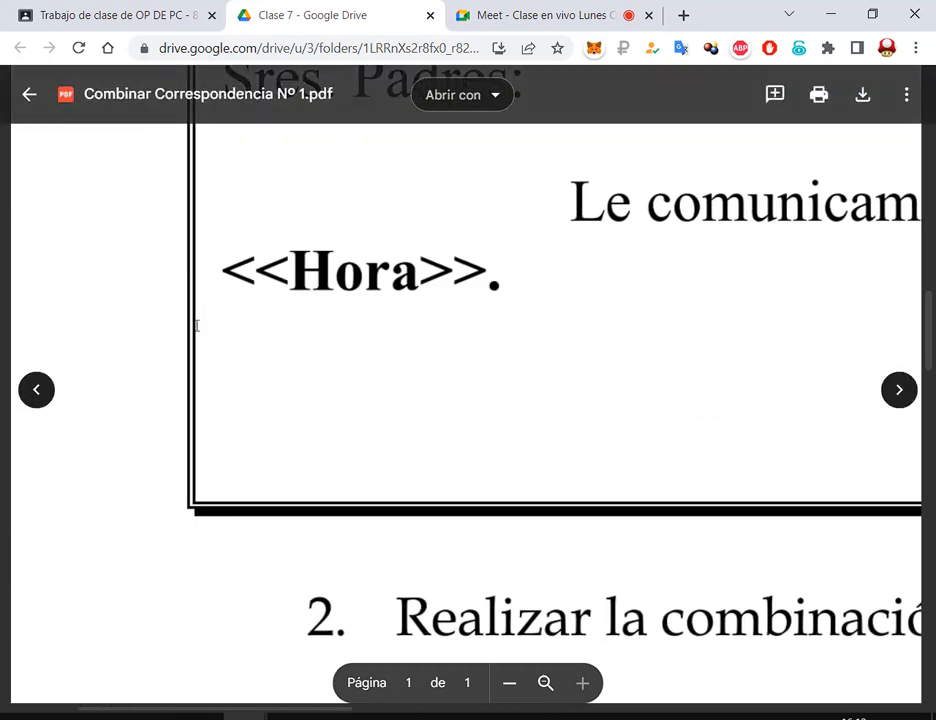
drag(328, 708, 515, 708)
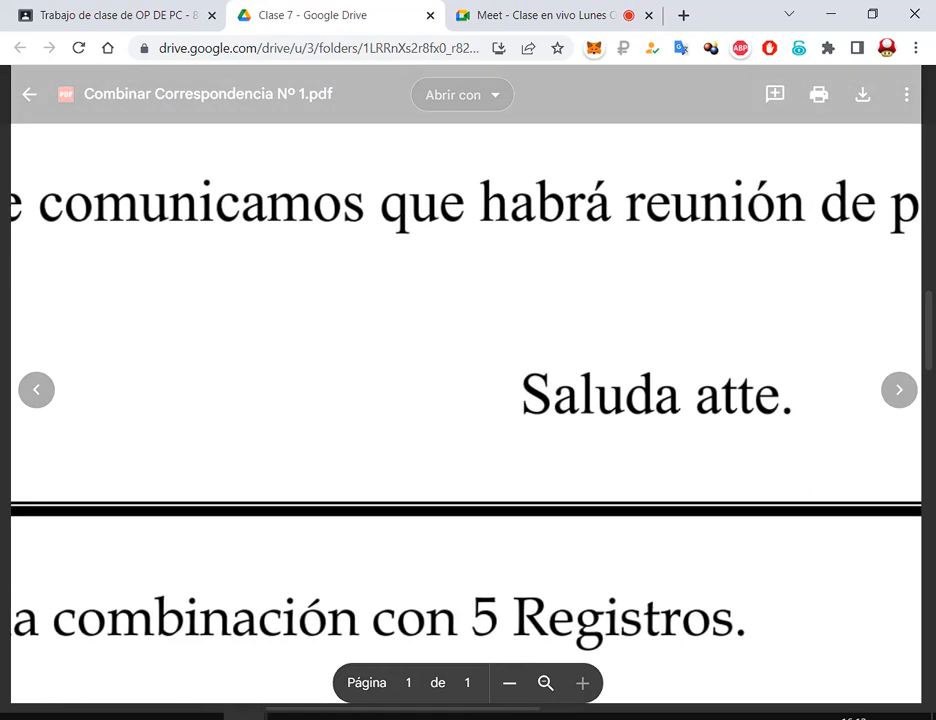
Zoom the letter back out to the full page, then show Word's border options list
click(509, 683)
click(509, 683)
click(509, 683)
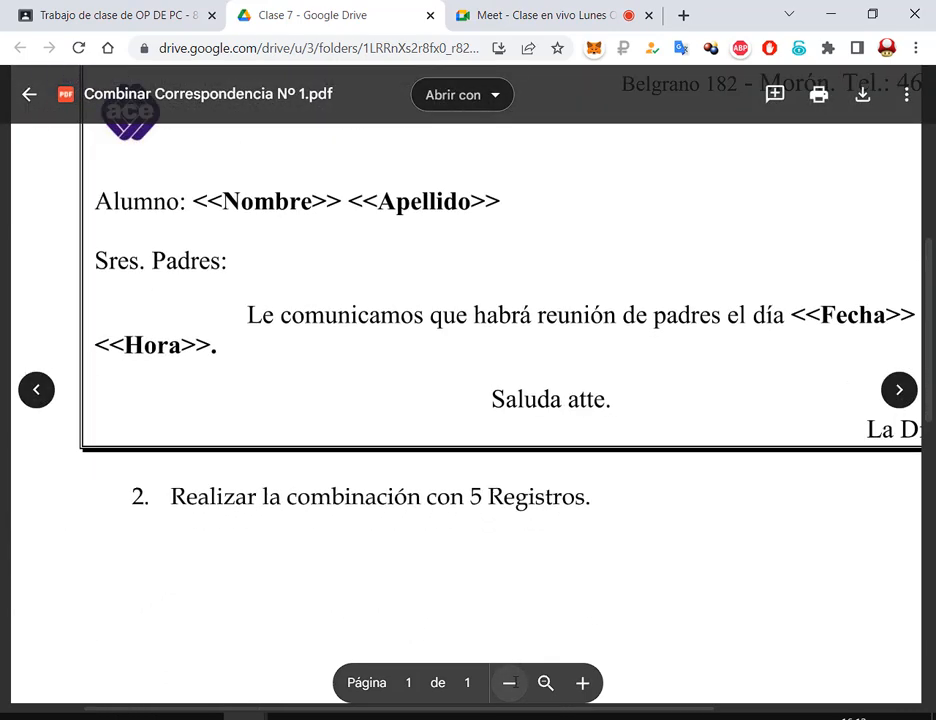
click(509, 683)
click(509, 683)
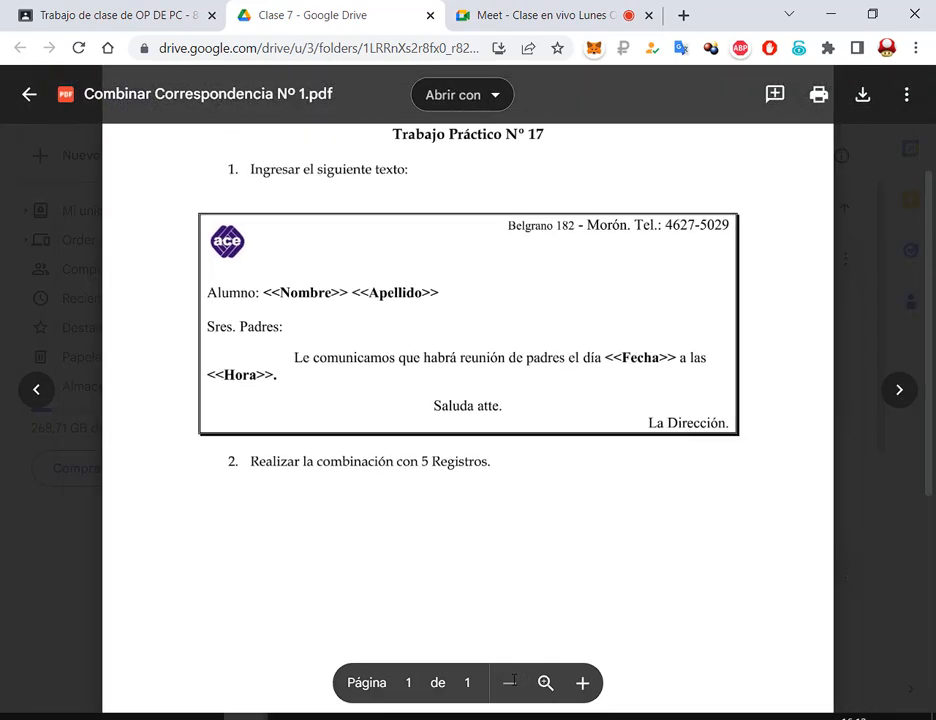
click(584, 685)
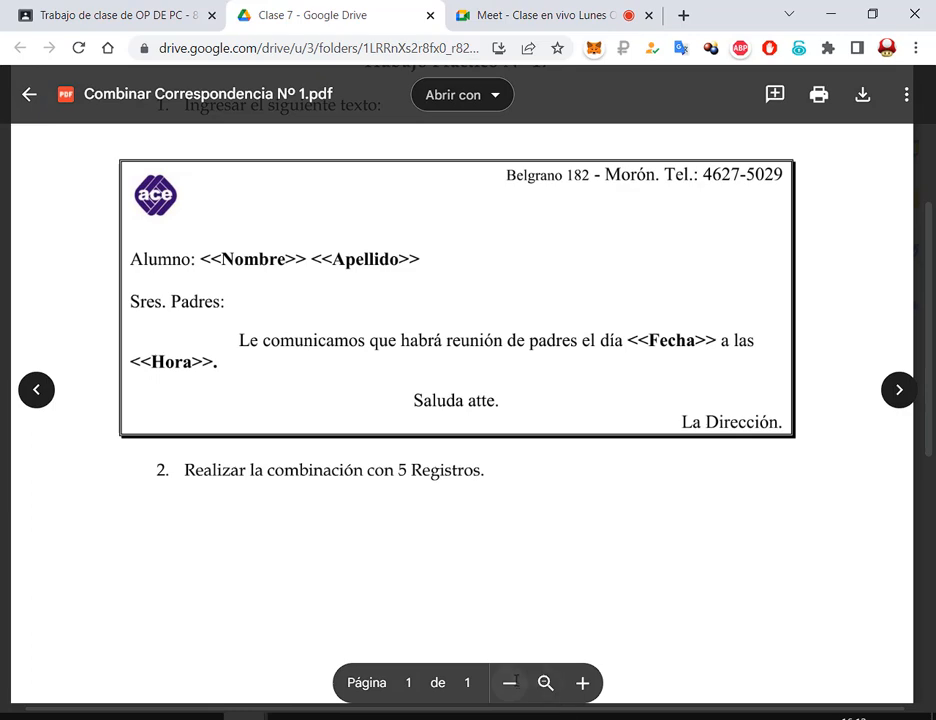
click(509, 683)
scroll(585, 523, down, 1)
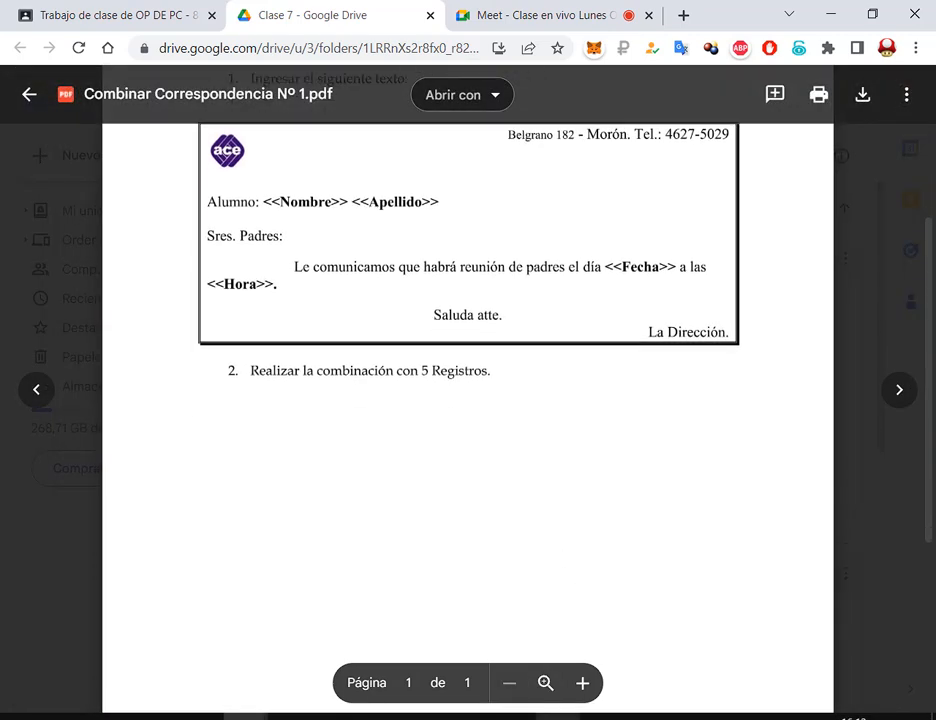
click(557, 717)
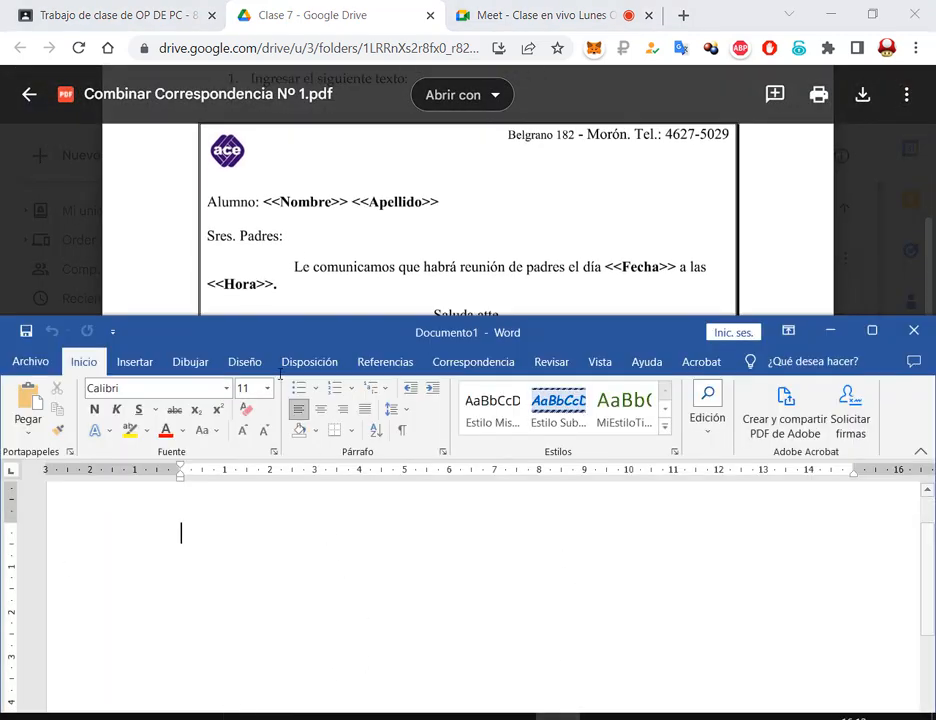
click(350, 431)
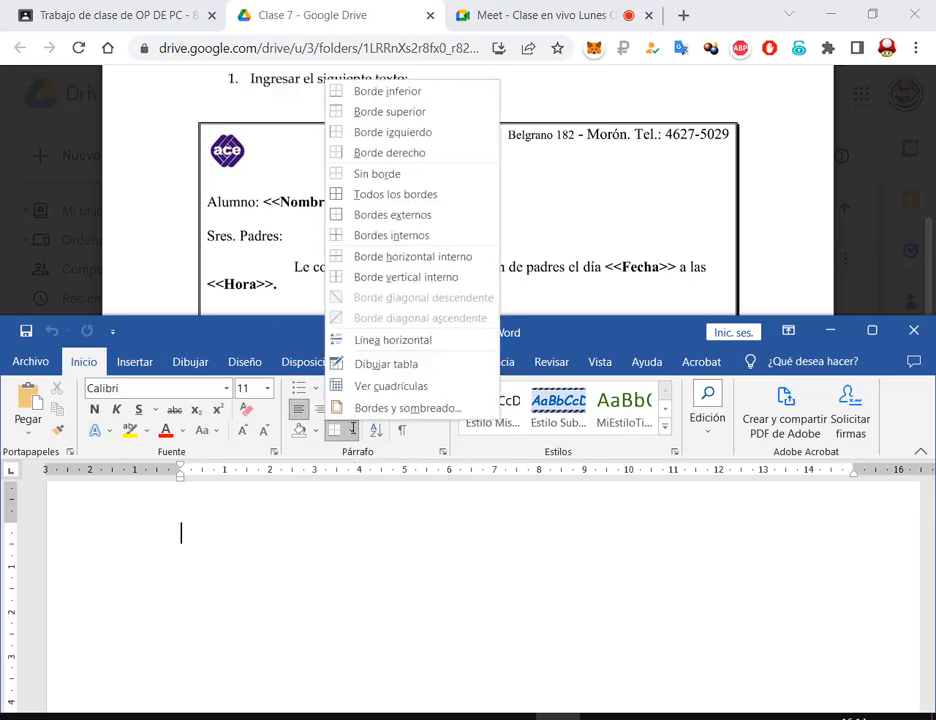
Open Bordes y sombreado and choose the Sombra border setting
click(379, 408)
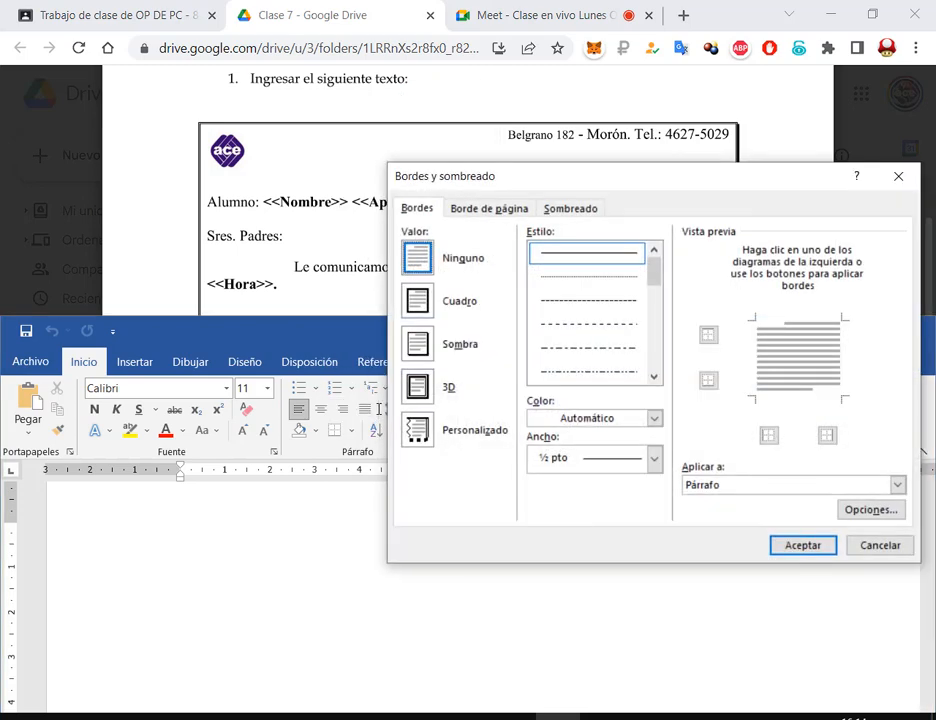
drag(593, 190, 481, 250)
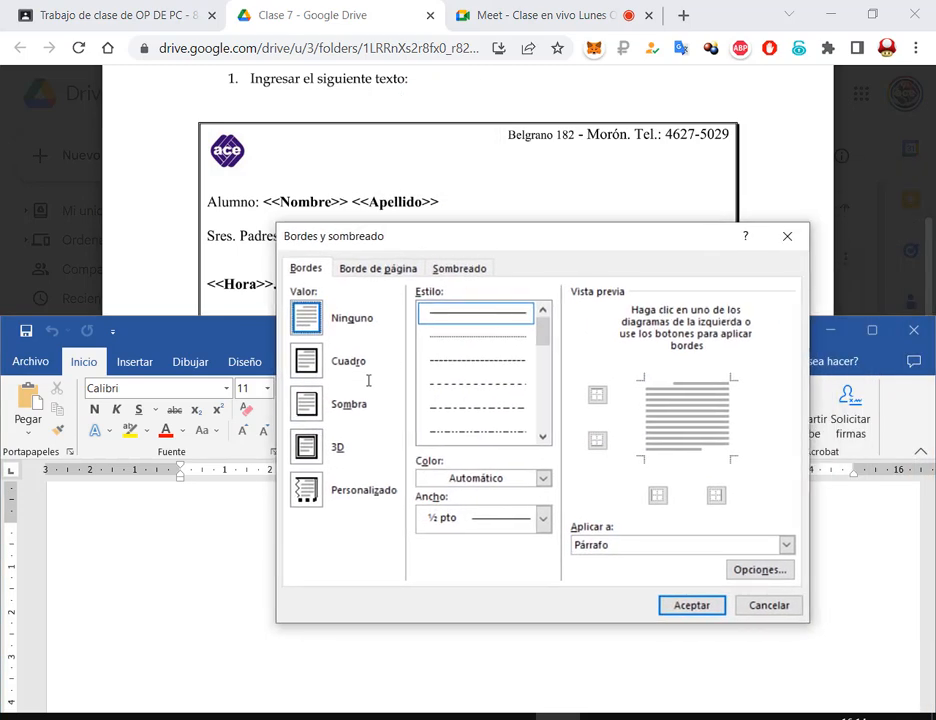
mouse_move(287, 284)
mouse_down()
mouse_move(376, 493)
mouse_move(403, 522)
mouse_up()
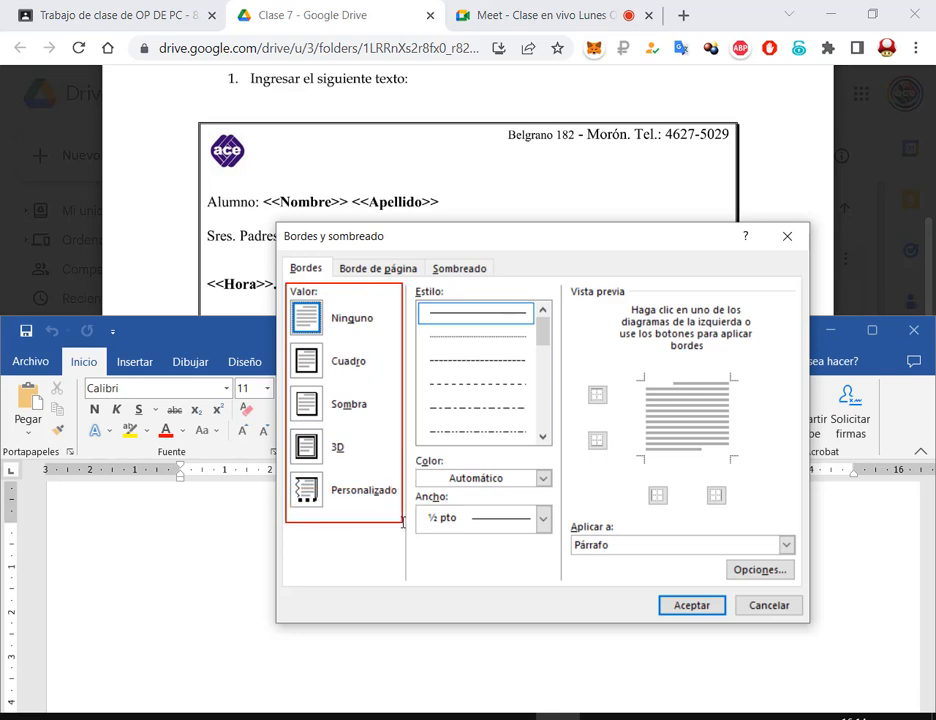
drag(288, 377, 381, 423)
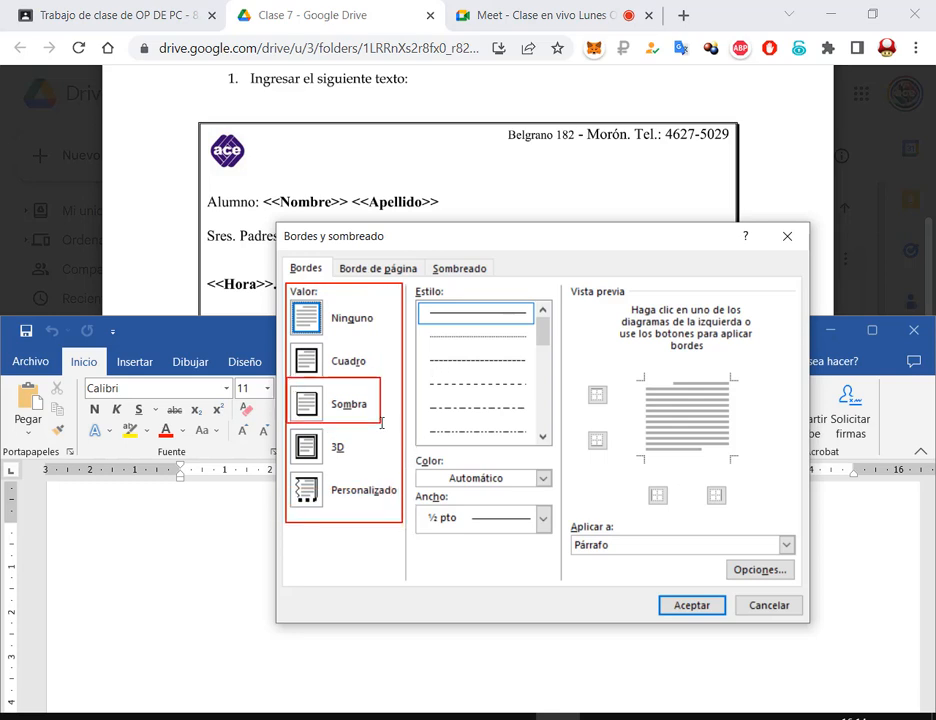
drag(411, 355, 382, 393)
key(Escape)
click(305, 398)
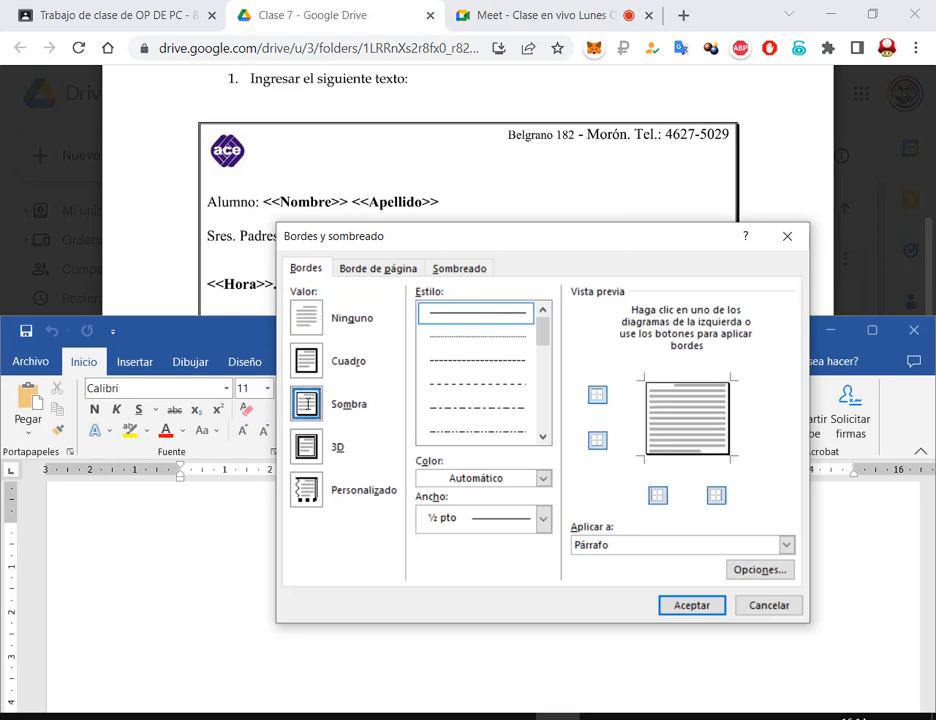
Pick the double-line border style, applied to the paragraph
drag(410, 284, 561, 452)
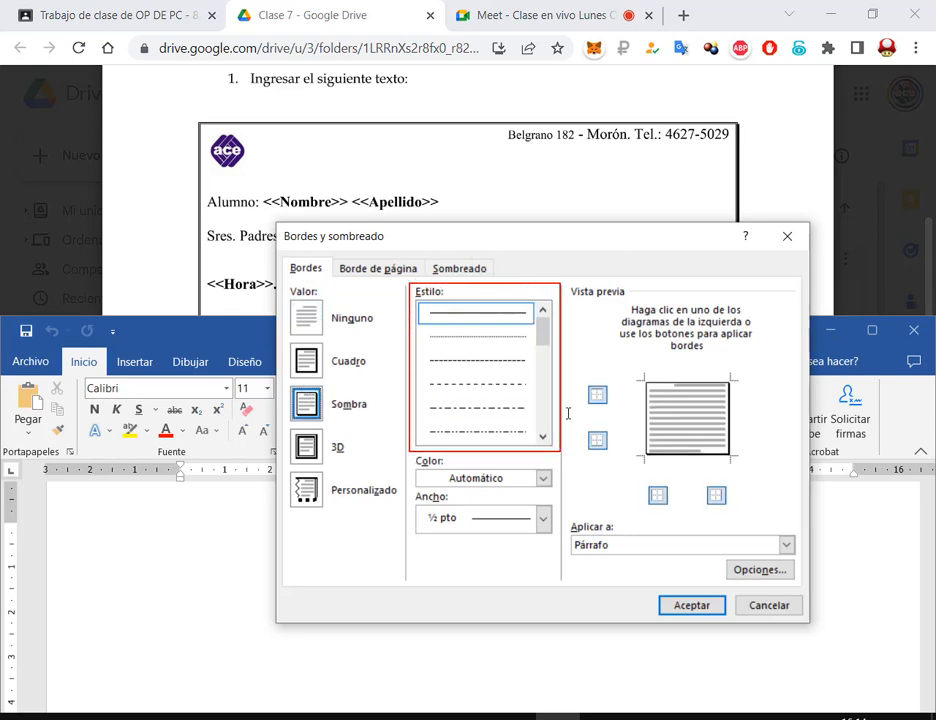
key(Escape)
scroll(531, 385, down, 3)
click(503, 316)
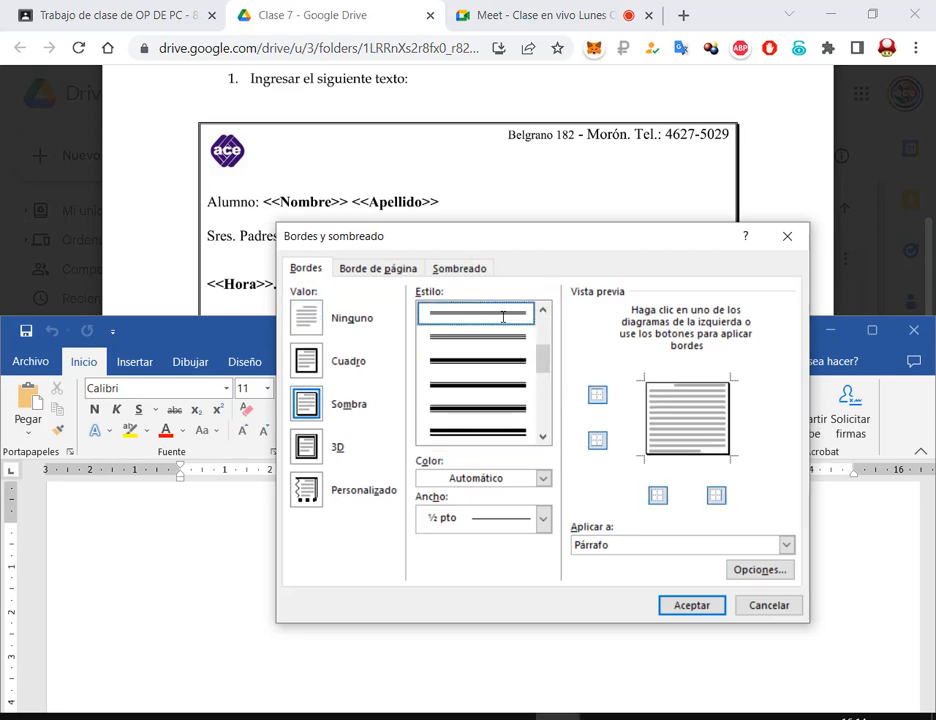
scroll(502, 316, up, 3)
drag(457, 432, 527, 441)
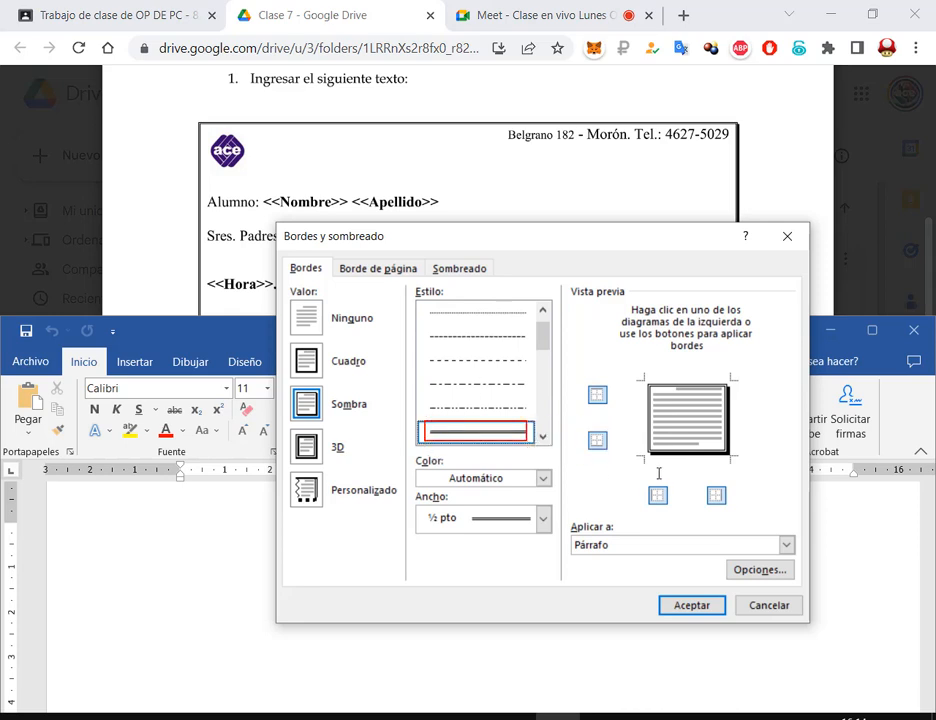
key(Escape)
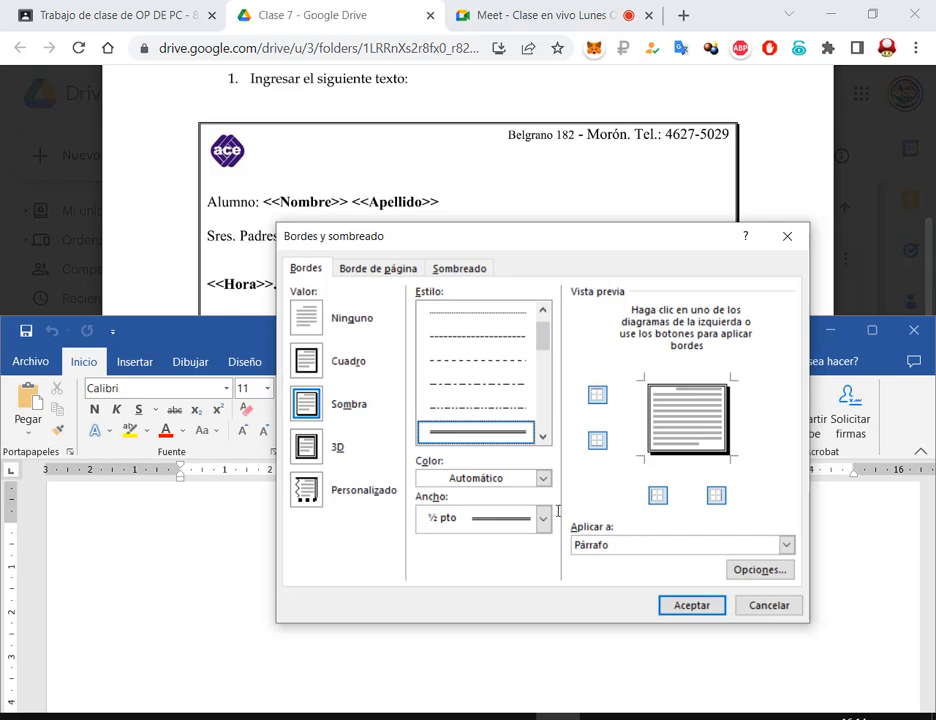
mouse_move(557, 513)
mouse_down()
mouse_move(740, 566)
mouse_move(801, 572)
mouse_up()
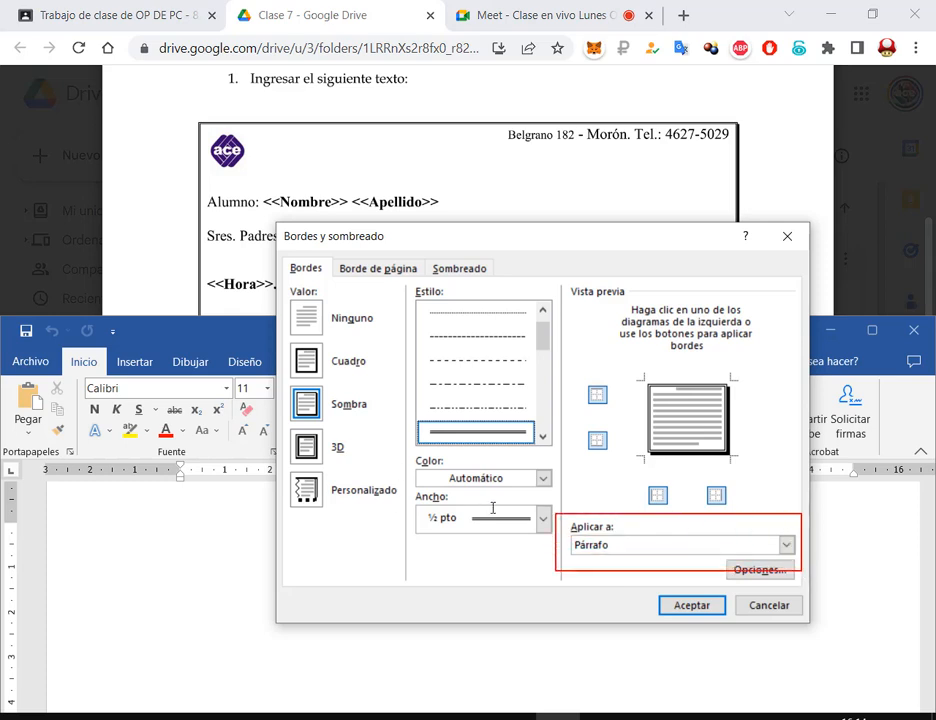
key(Escape)
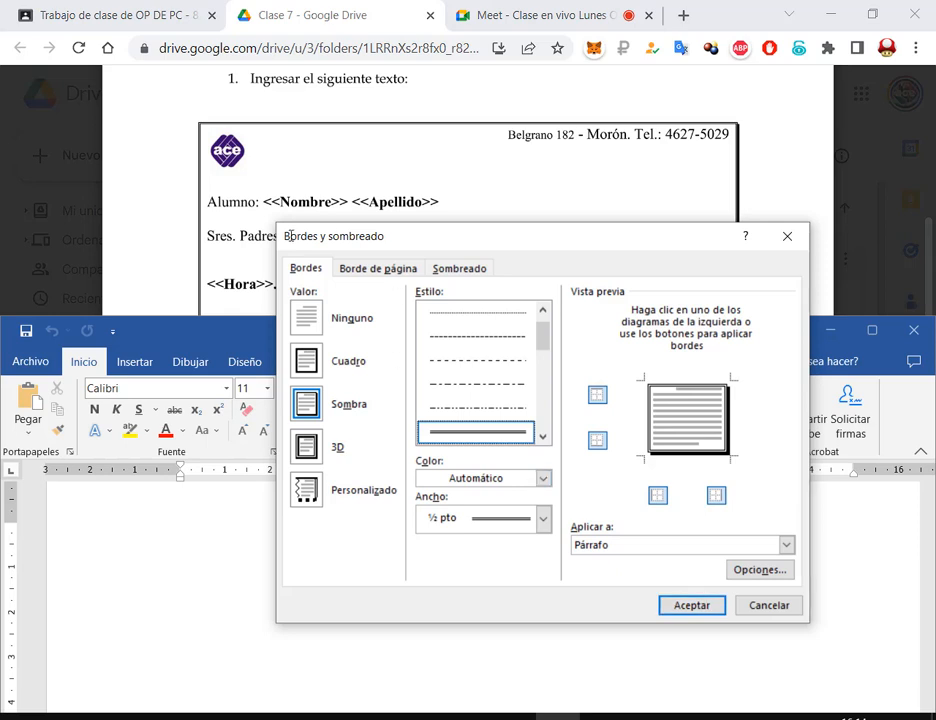
Review the Sombra and double-line choices, then confirm with Aceptar
drag(278, 227, 395, 247)
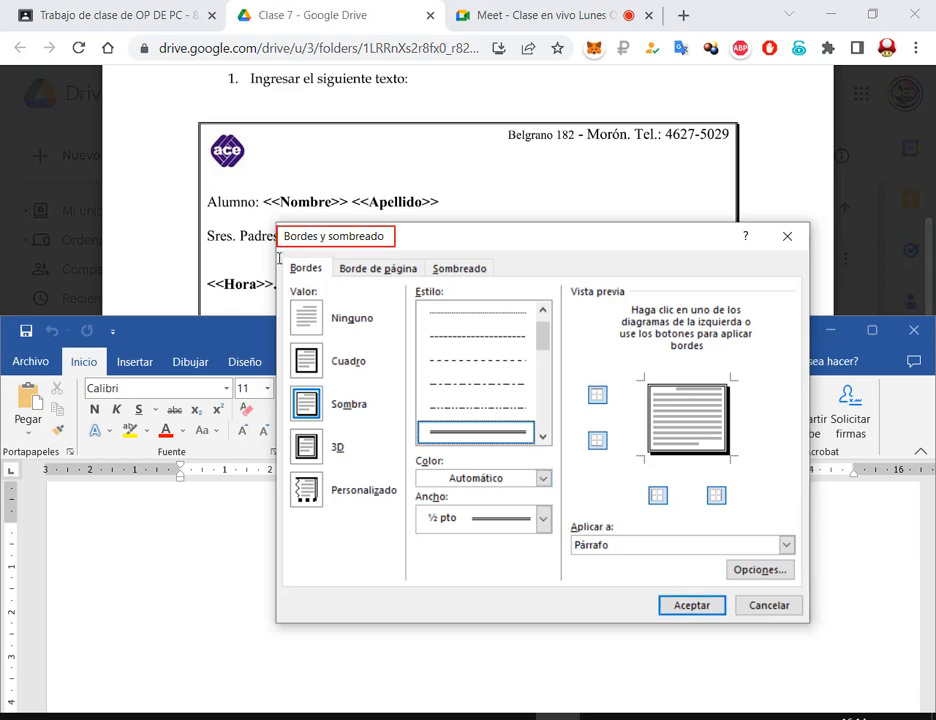
mouse_move(278, 257)
mouse_down()
mouse_move(332, 280)
mouse_move(347, 418)
mouse_move(409, 543)
mouse_move(406, 531)
mouse_up()
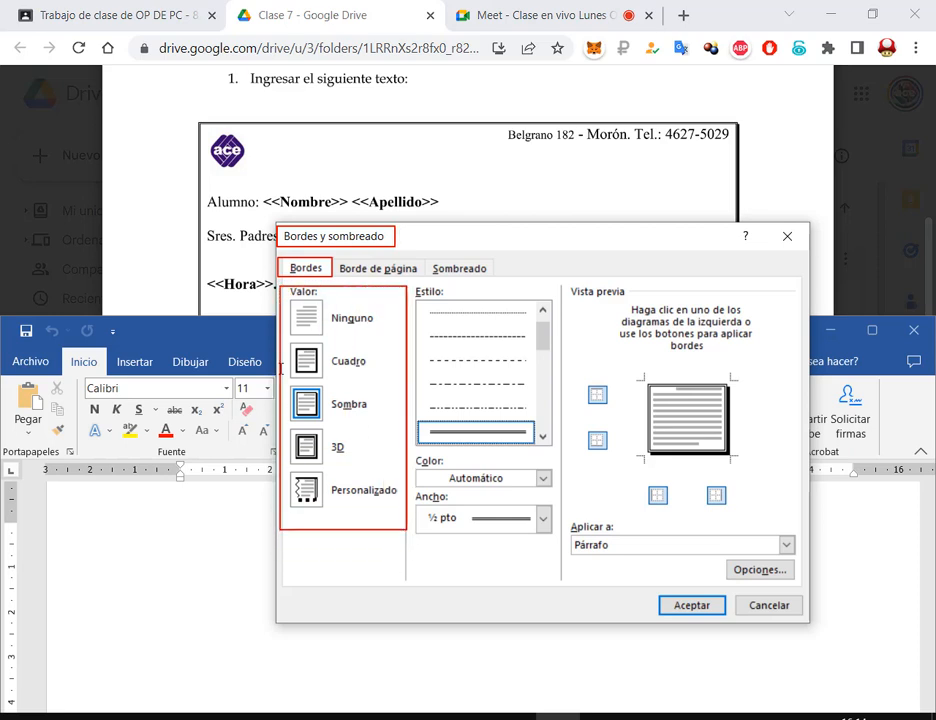
drag(291, 381, 378, 424)
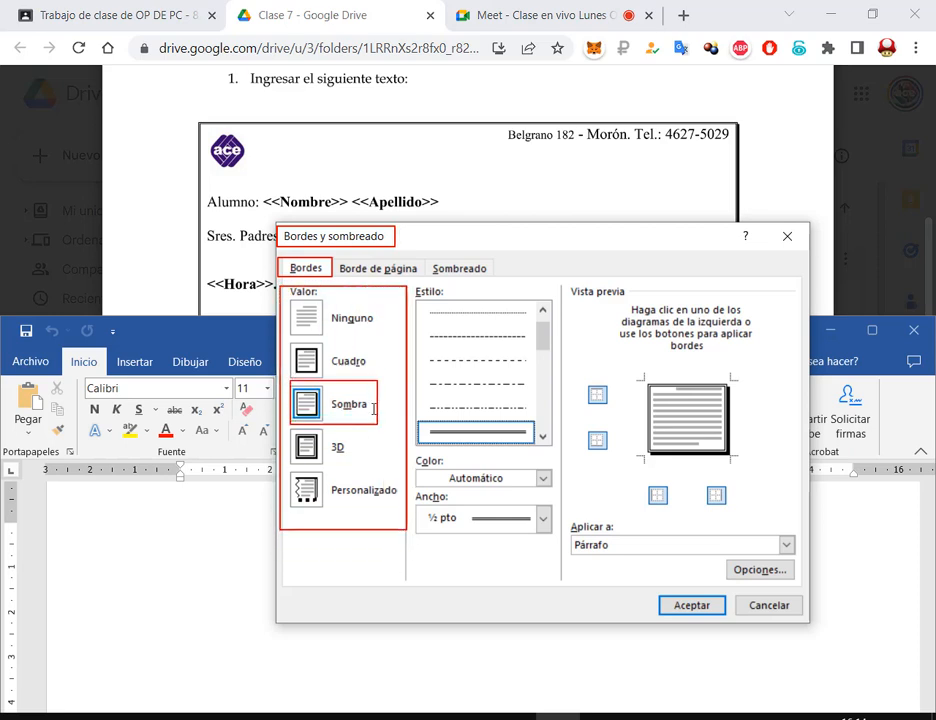
mouse_move(414, 280)
mouse_down()
mouse_move(563, 478)
mouse_move(555, 456)
mouse_up()
drag(578, 395, 535, 427)
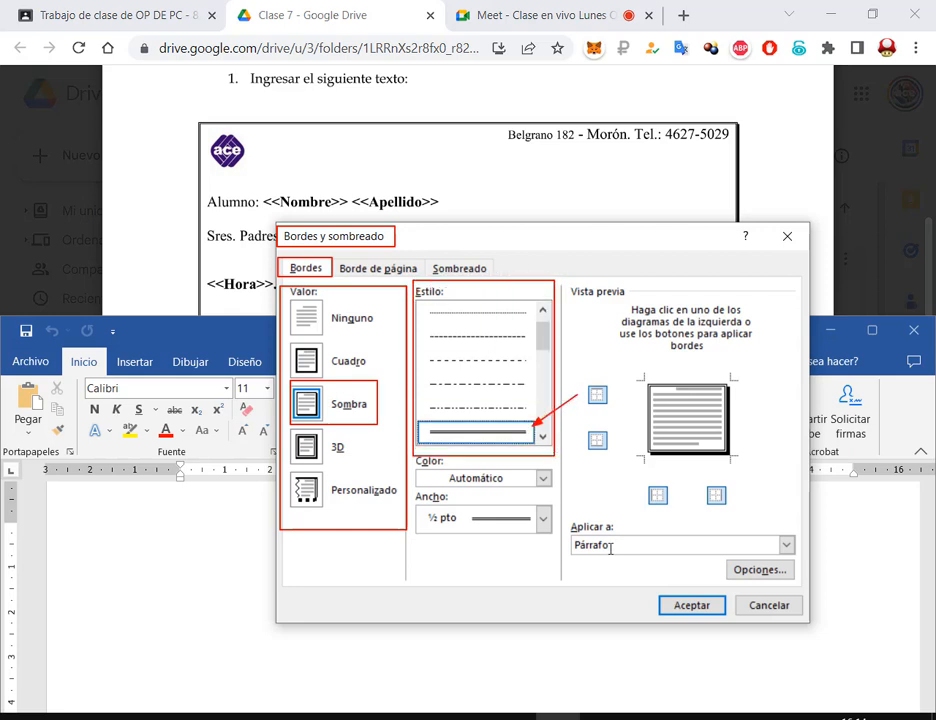
click(716, 604)
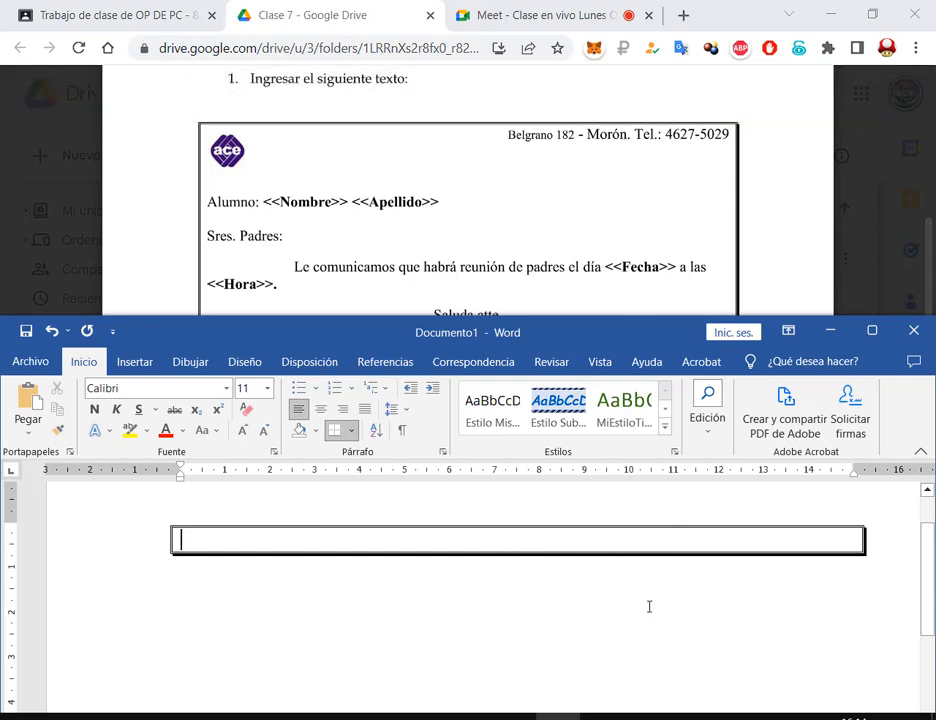
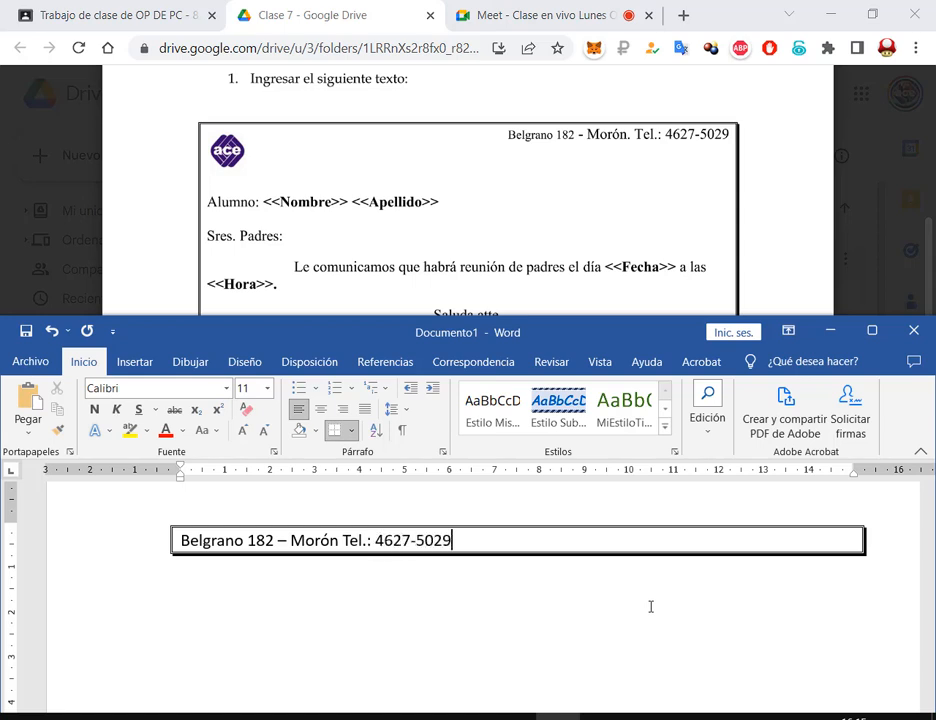
Type the school's street address and phone number in the bordered box, then add a new line
key(Return)
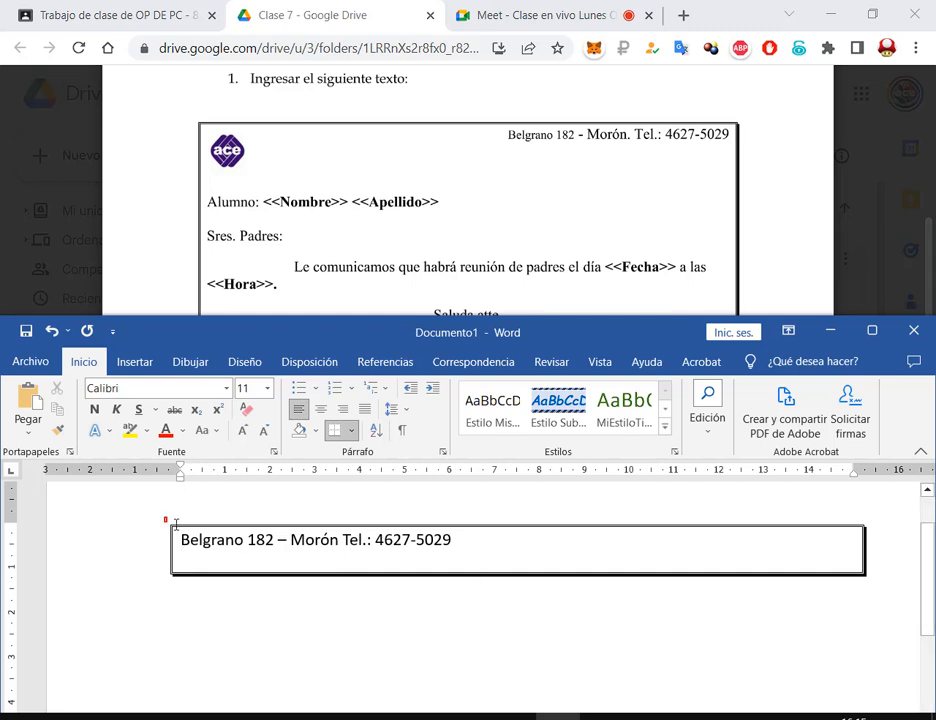
drag(175, 524, 890, 594)
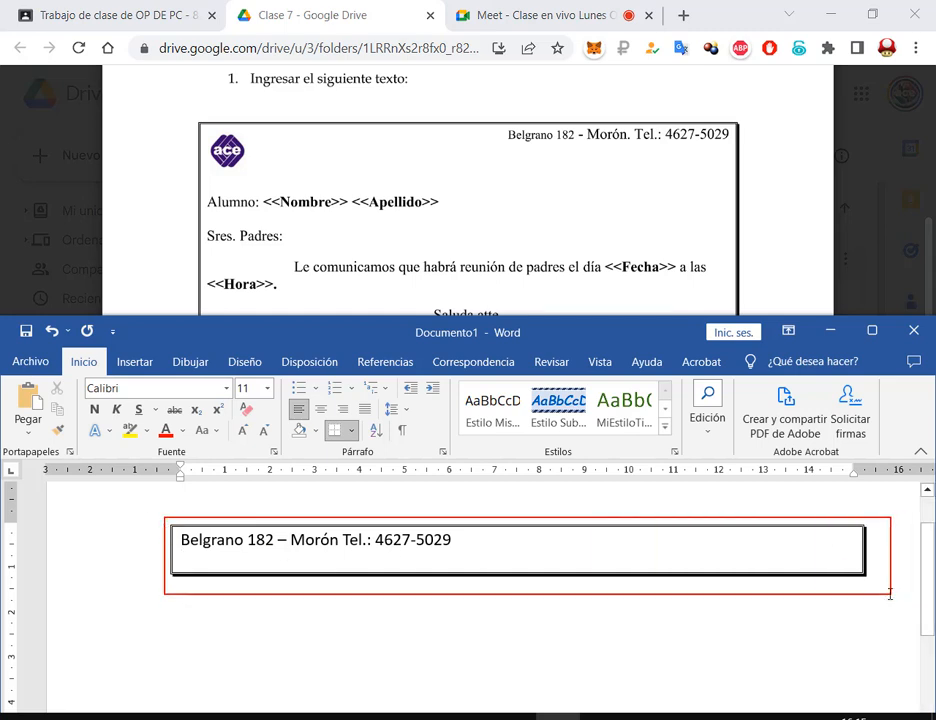
key(Escape)
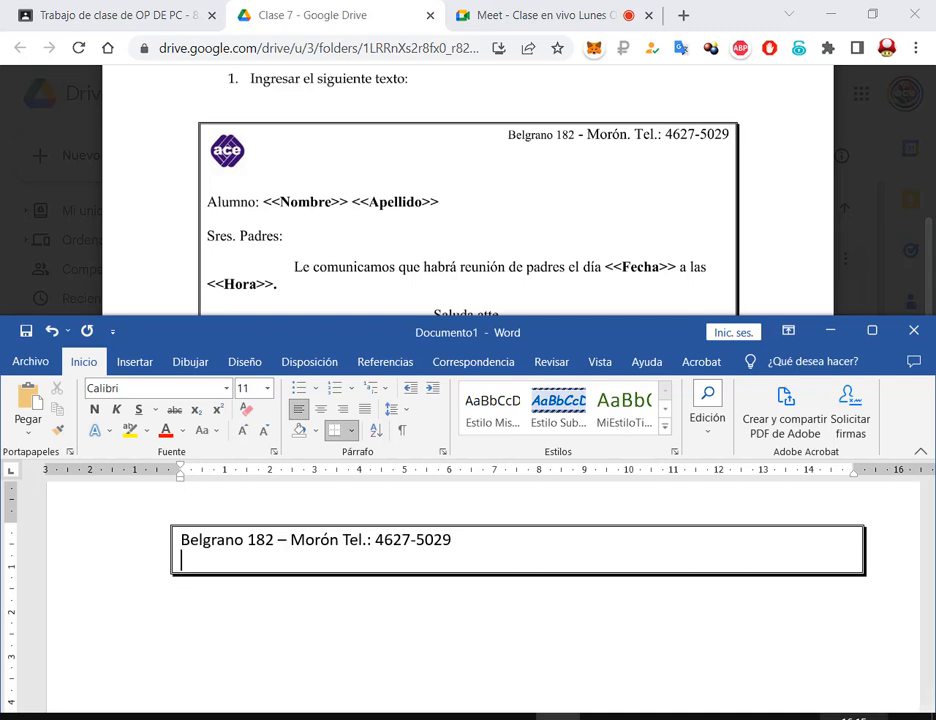
Add 'Alumno: <<Nombre>> <<Apellido>>' and 'Sres. Padres' on separate lines below the address
key(Return)
key(Return)
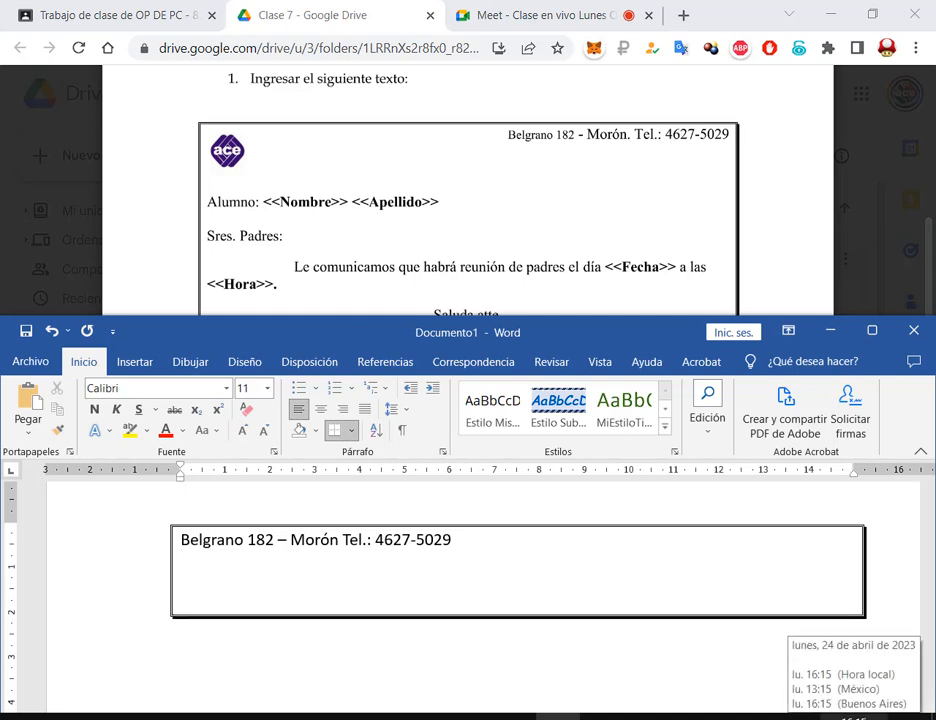
text(Alumno)
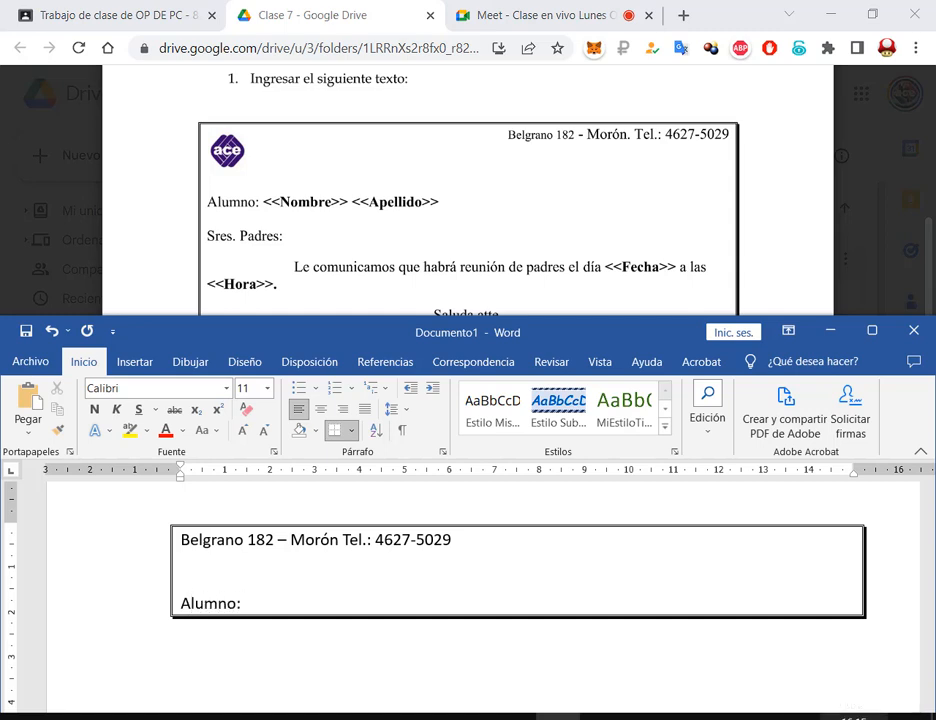
text(: <<Nombre)
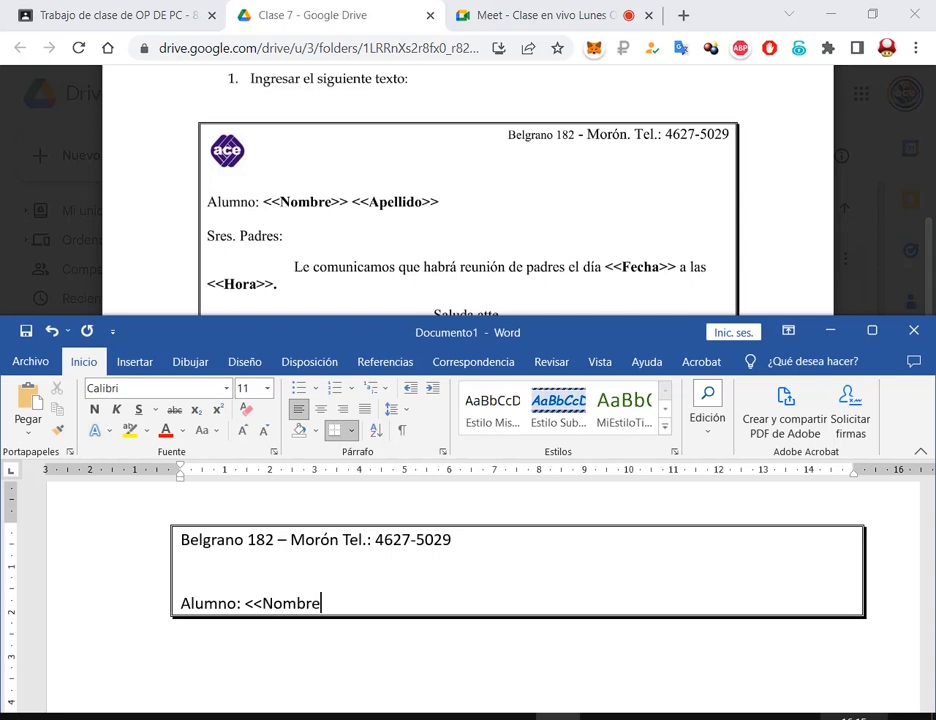
text(>> <<Apellido)
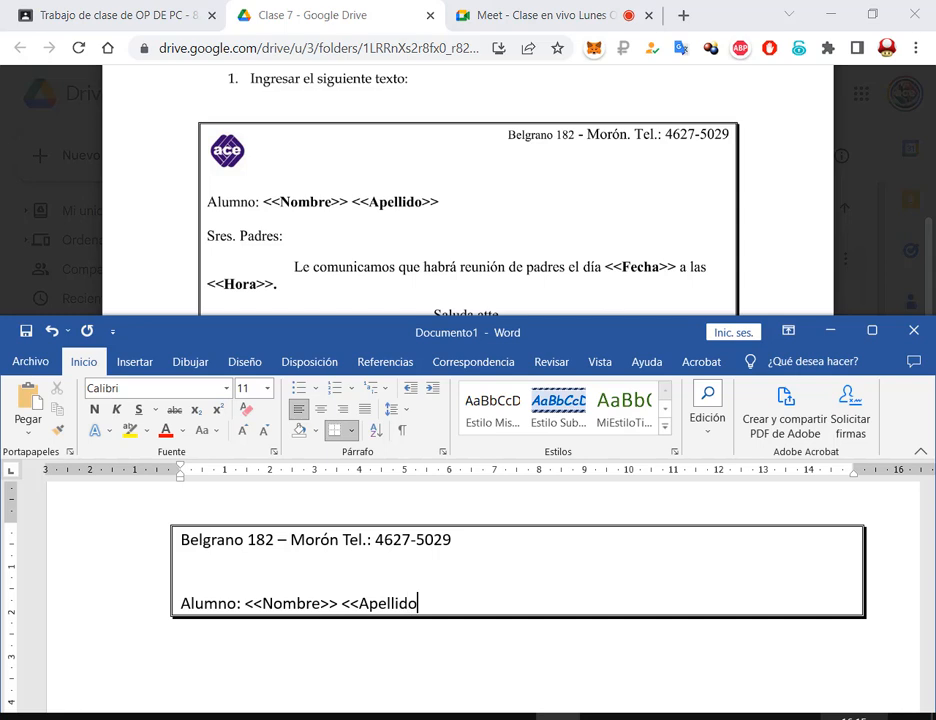
text(>>)
key(Return)
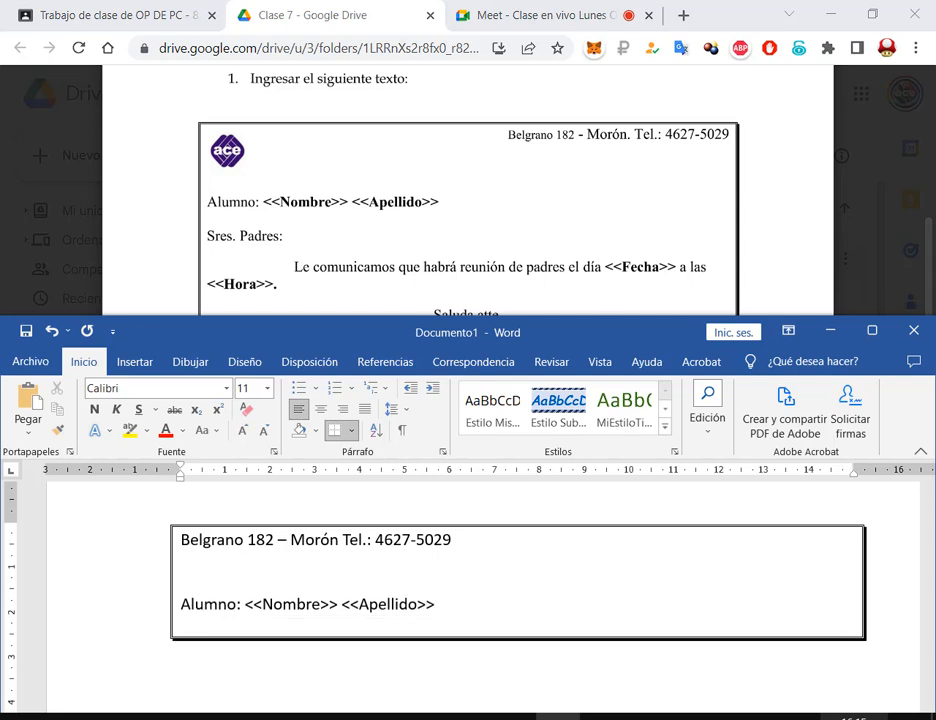
text(Sres. PPadres:)
key(Return)
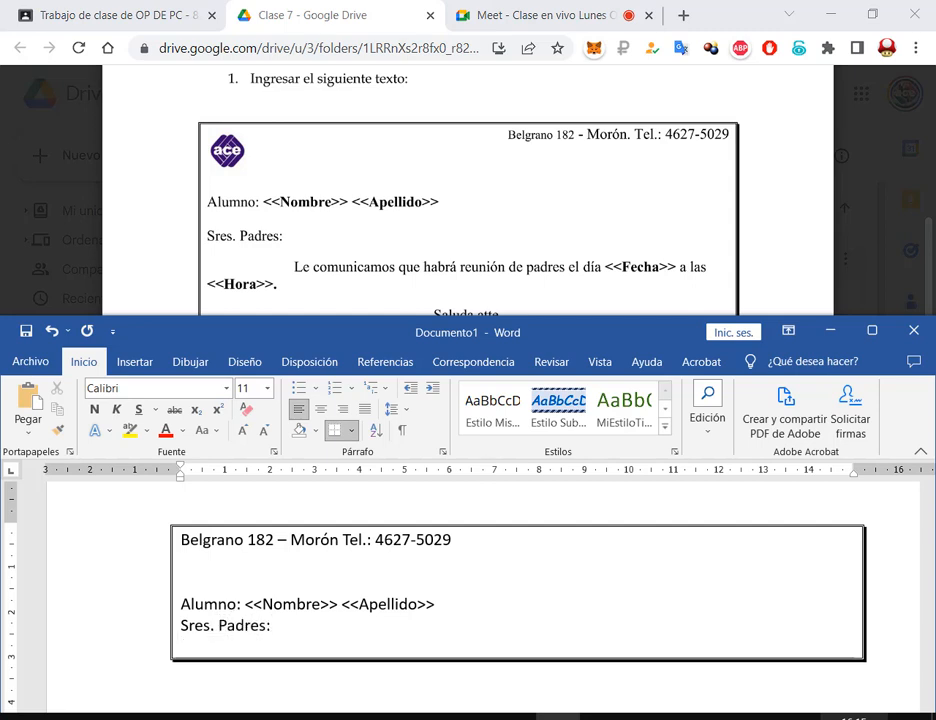
Type the <<Fecha>>/<<Hora>> meeting sentence, 'Saluda atte.' and 'La Dirección', then maximize Word
text(LE C)
key(BackSpace)
key(BackSpace)
key(BackSpace)
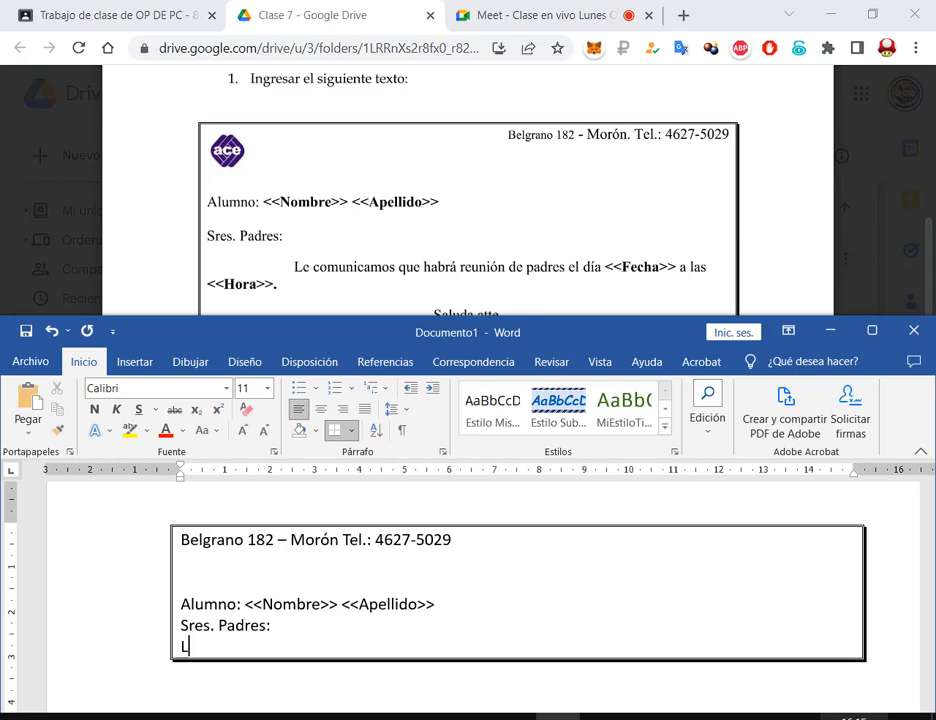
text(e comunicamo)
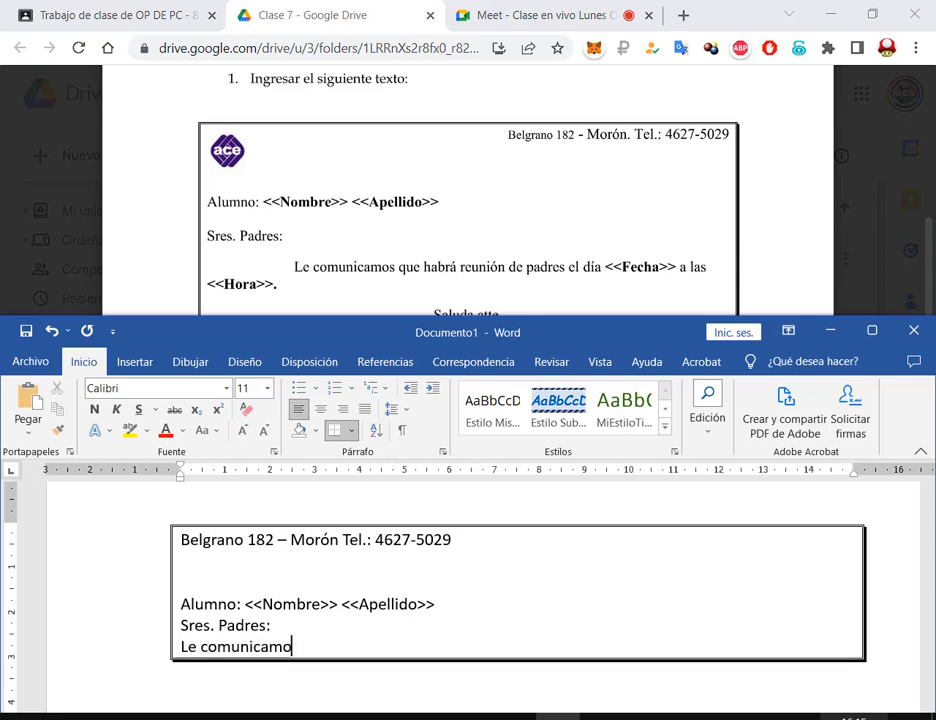
text(s que habr)
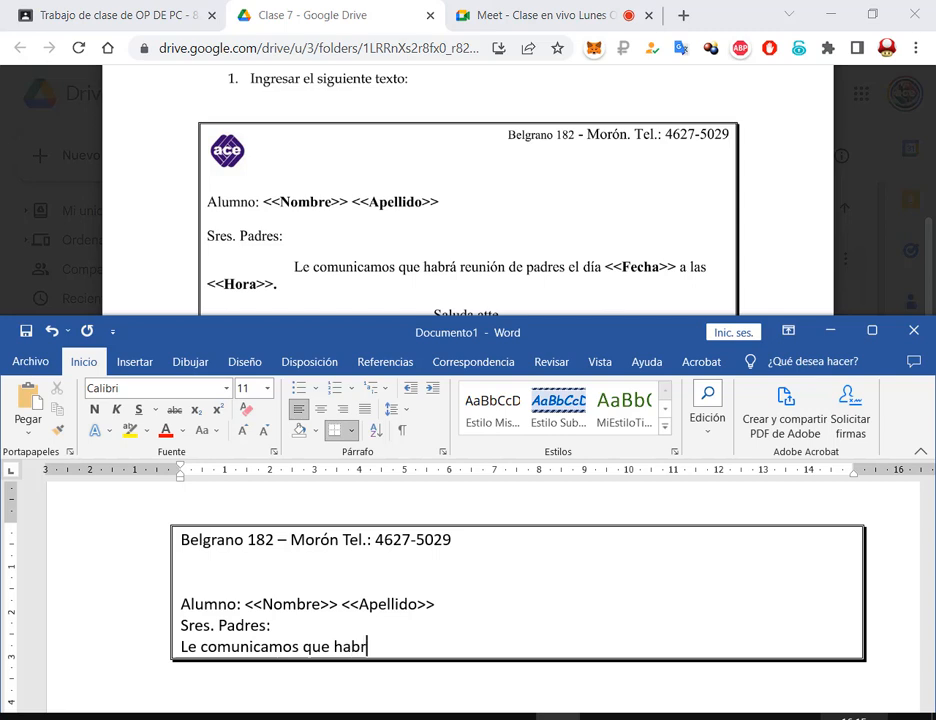
text(á reunión de )
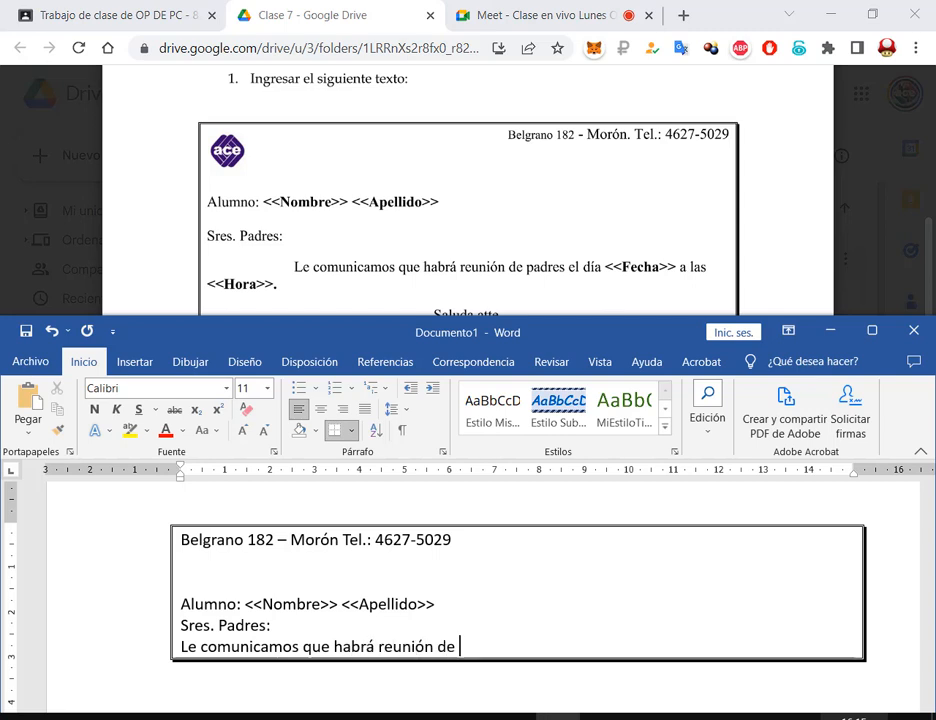
text(padres el día)
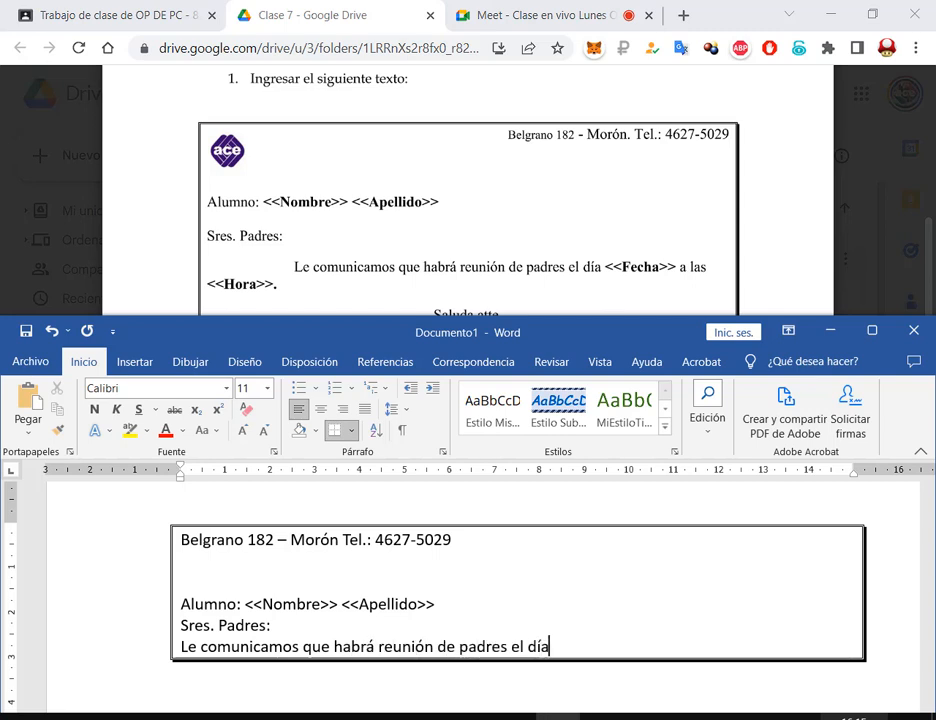
text( <<Fecha)
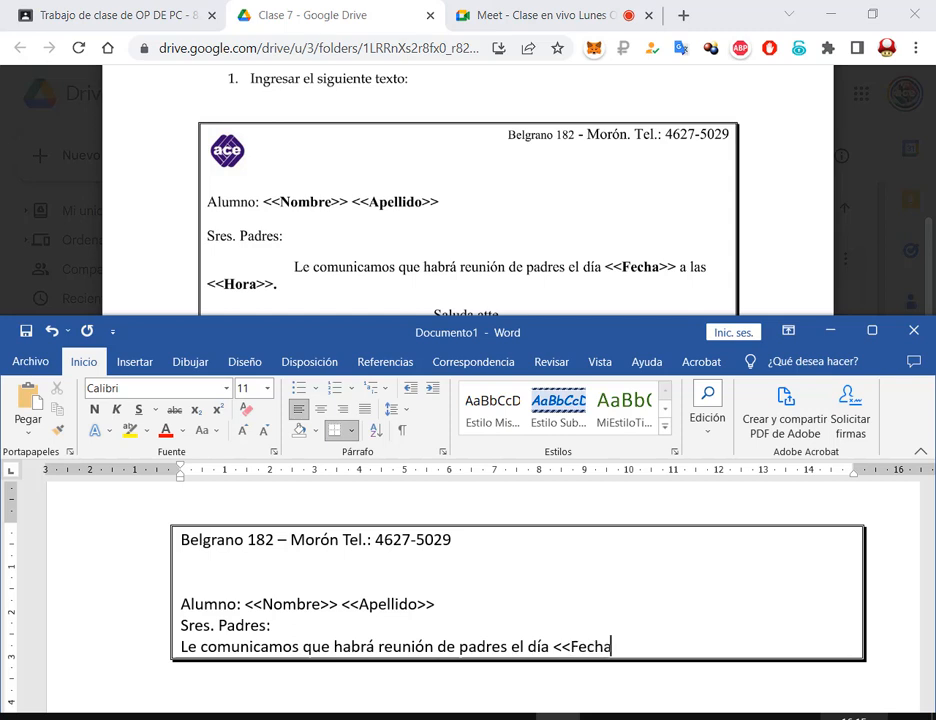
text(>> a)
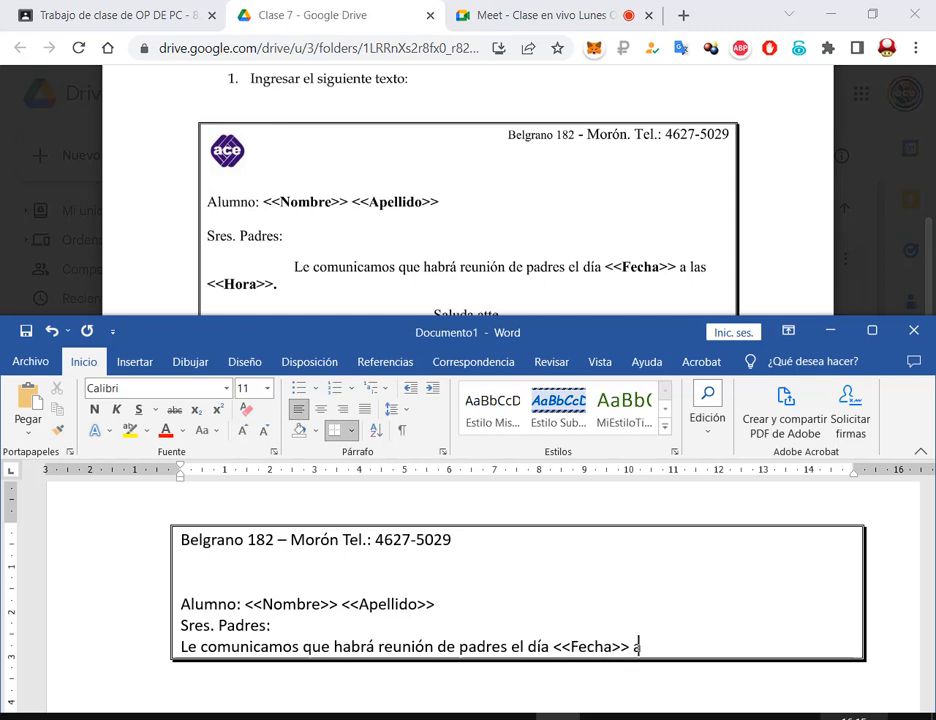
text( las <<)
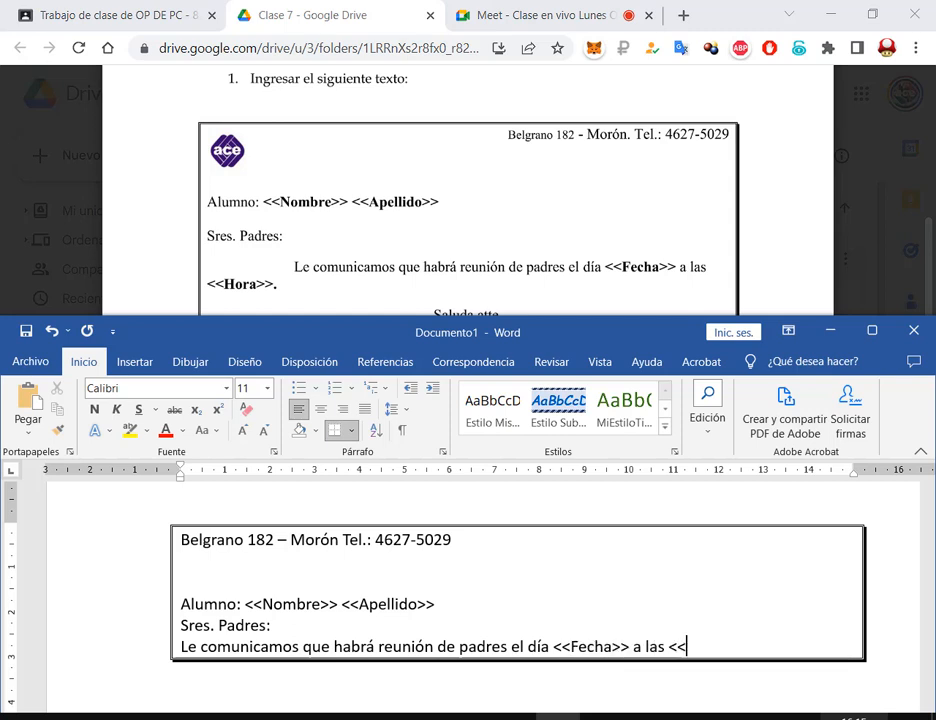
text(Hora>>.)
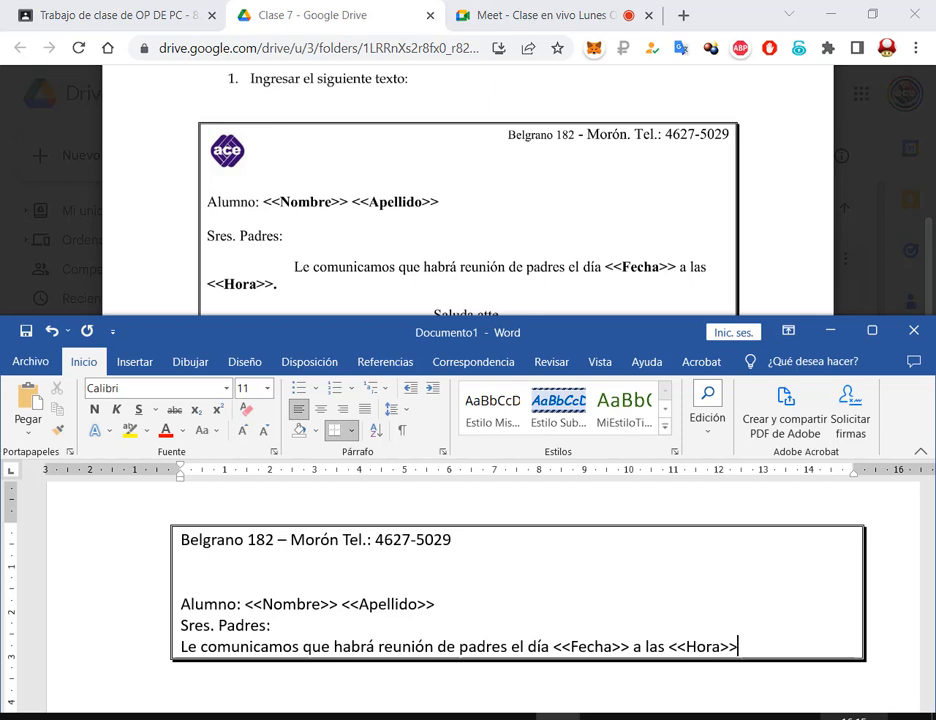
scroll(719, 300, down, 2)
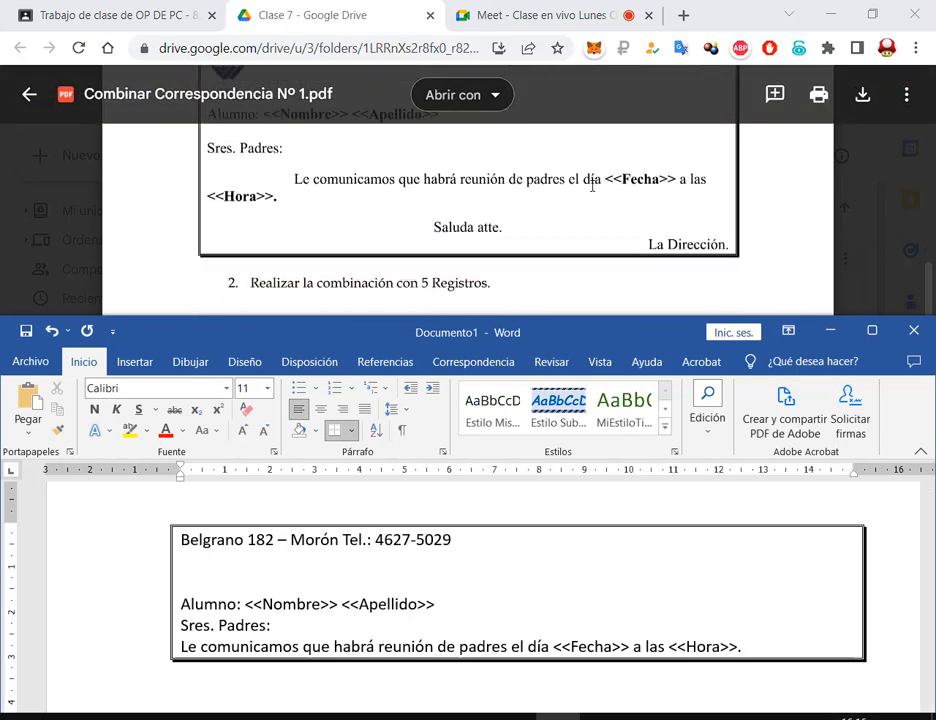
key(Return)
text(Sal)
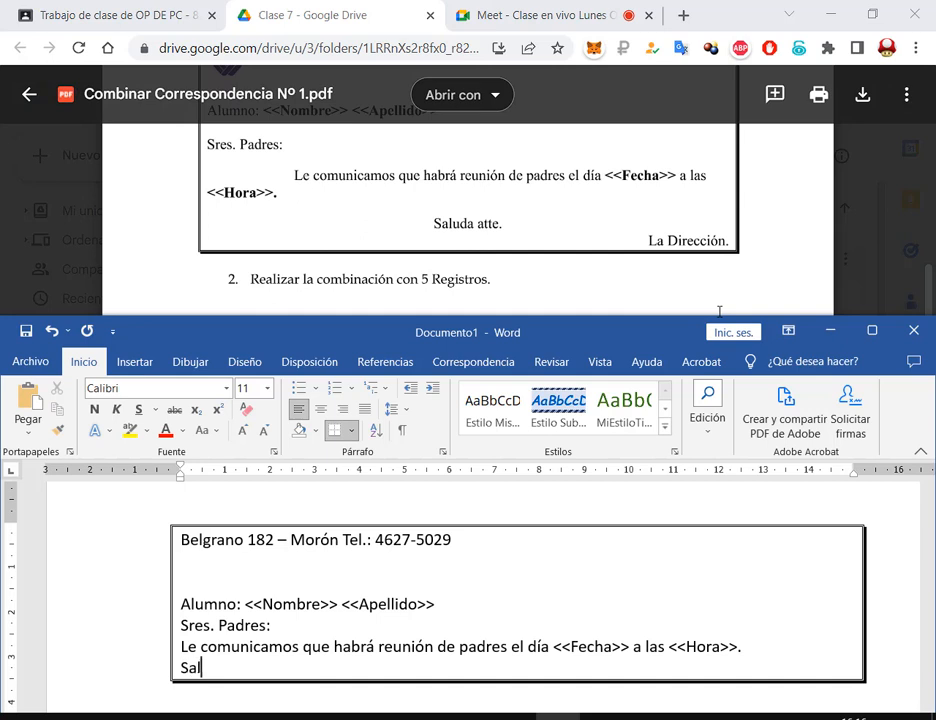
text(uda atte)
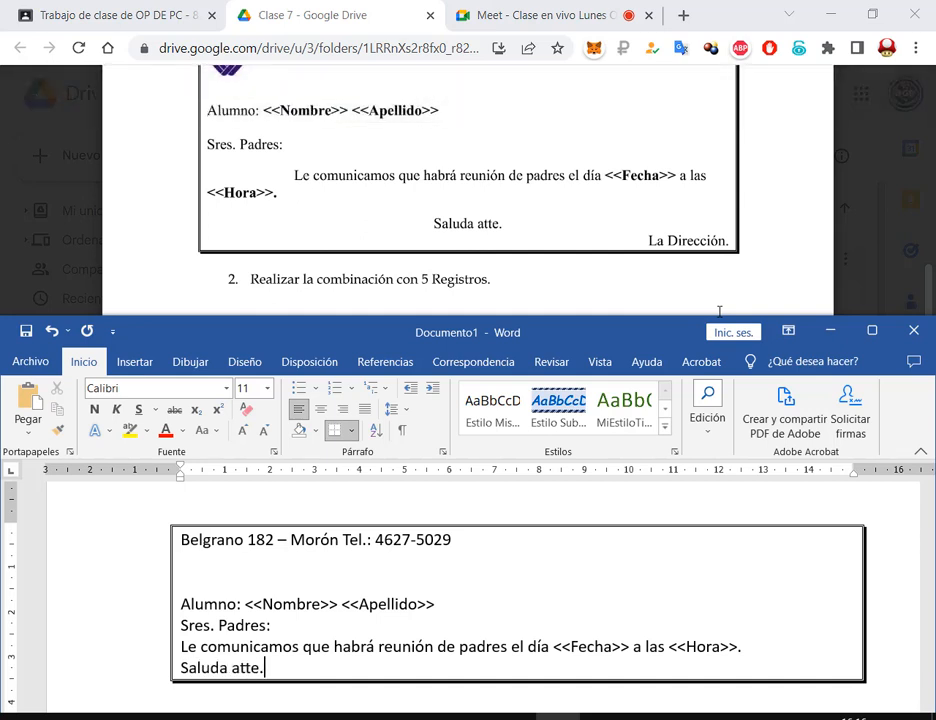
text(.)
key(Return)
text(L)
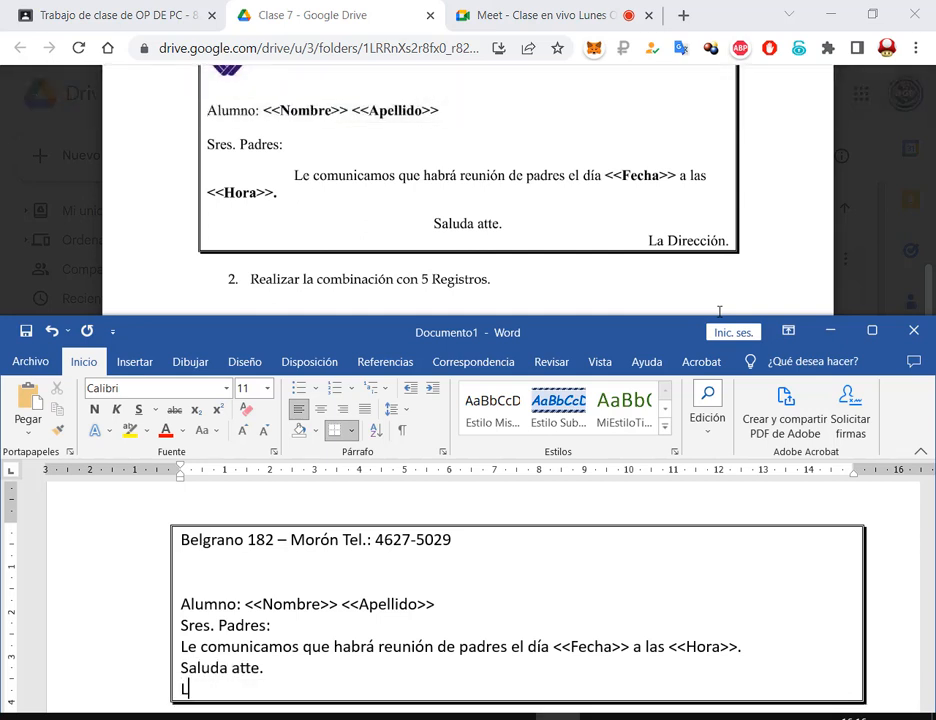
text(a Direcció)
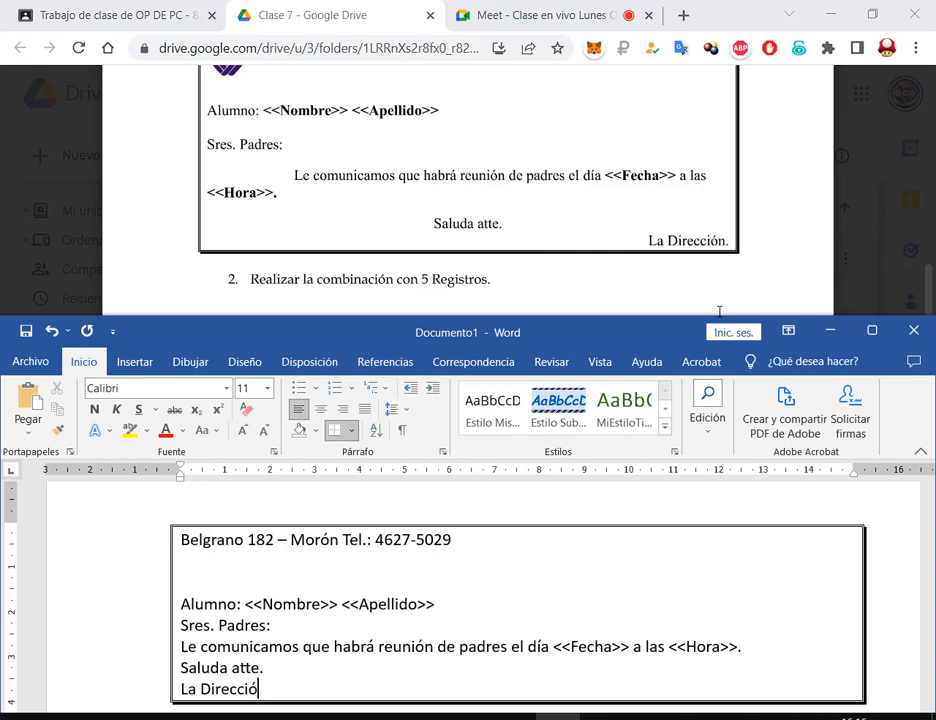
text(n.)
click(873, 330)
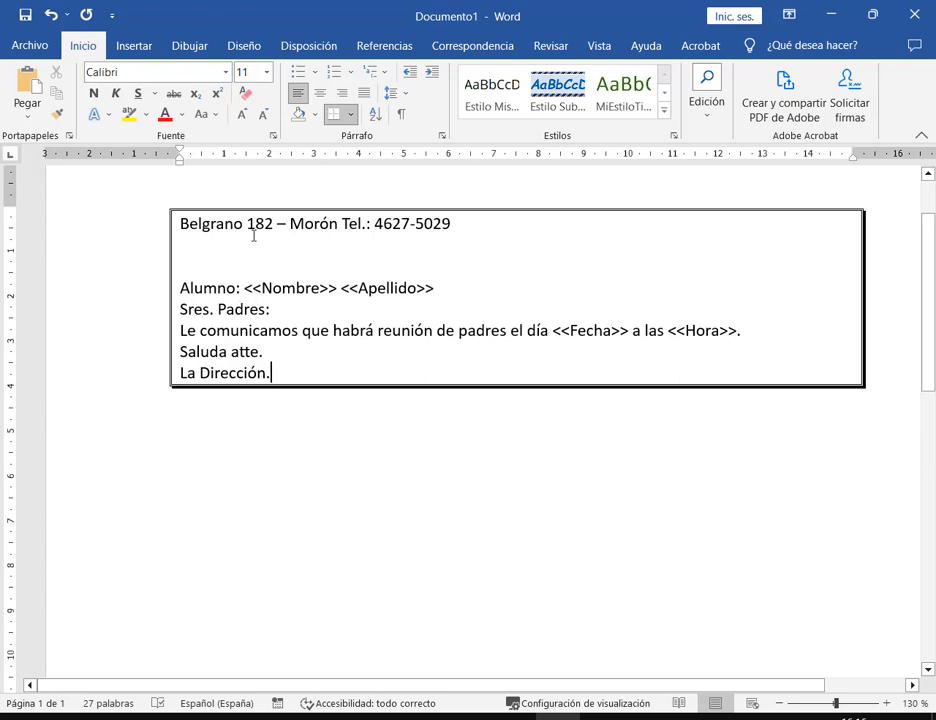
Right-align the first line with Alinear a la derecha in the Párrafo group
click(467, 223)
drag(742, 221, 861, 235)
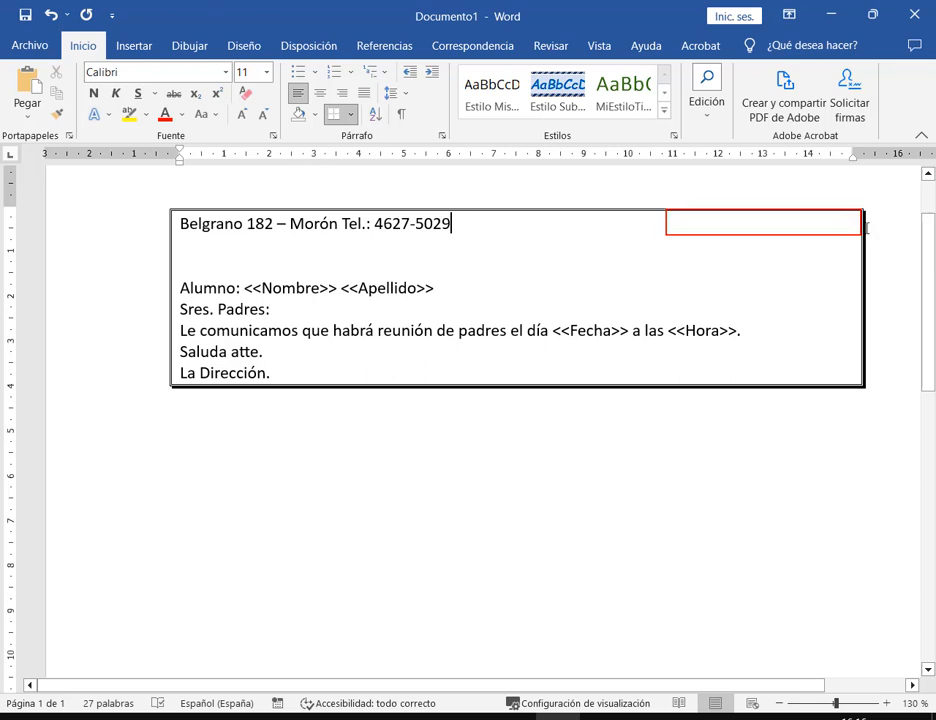
drag(901, 174, 852, 217)
drag(288, 82, 355, 104)
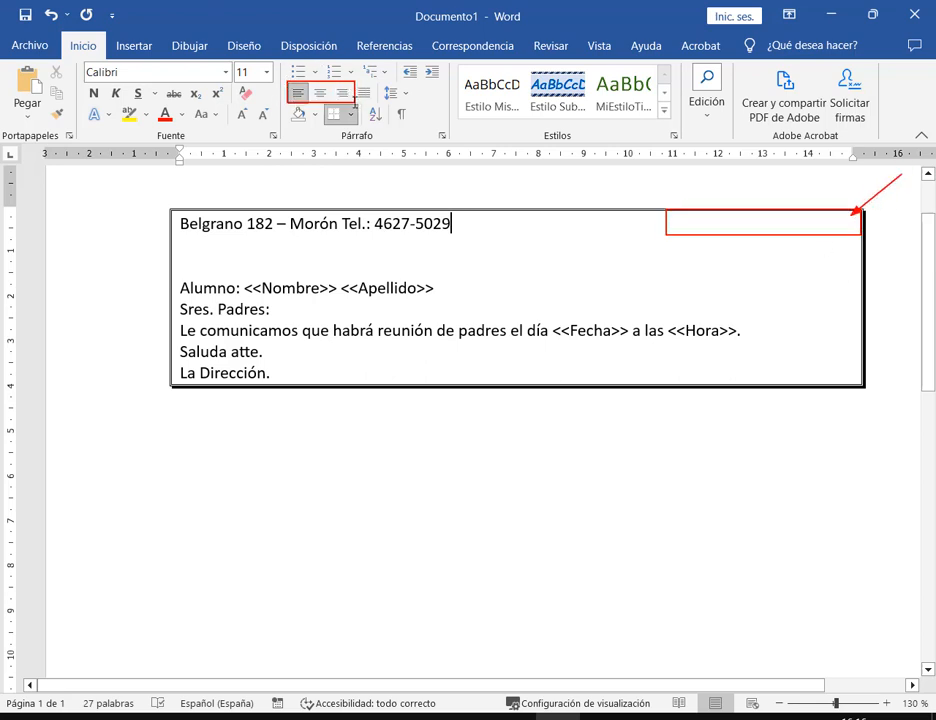
key(Escape)
click(342, 93)
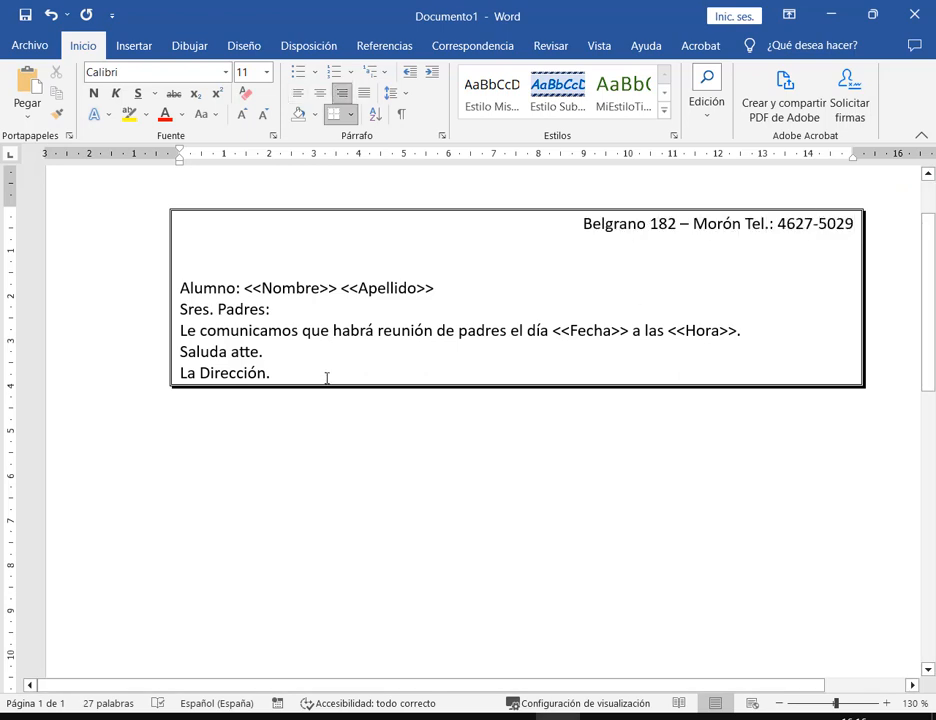
Compare with the model letter in Drive, then select the body from Alumno to La Dirección
click(336, 287)
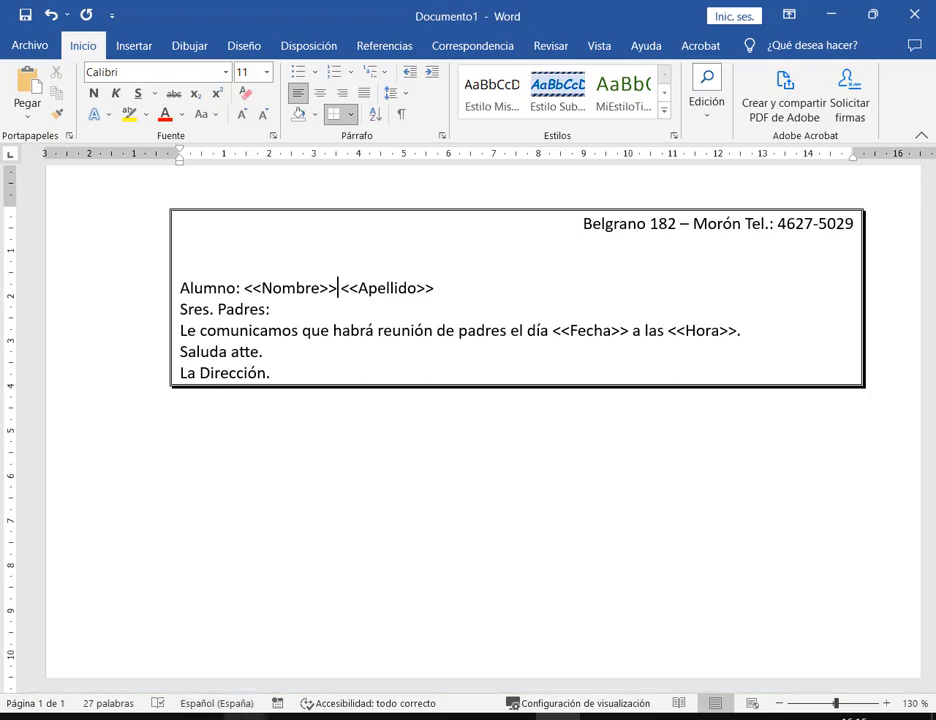
mouse_move(255, 712)
click(290, 640)
scroll(283, 252, up, 1)
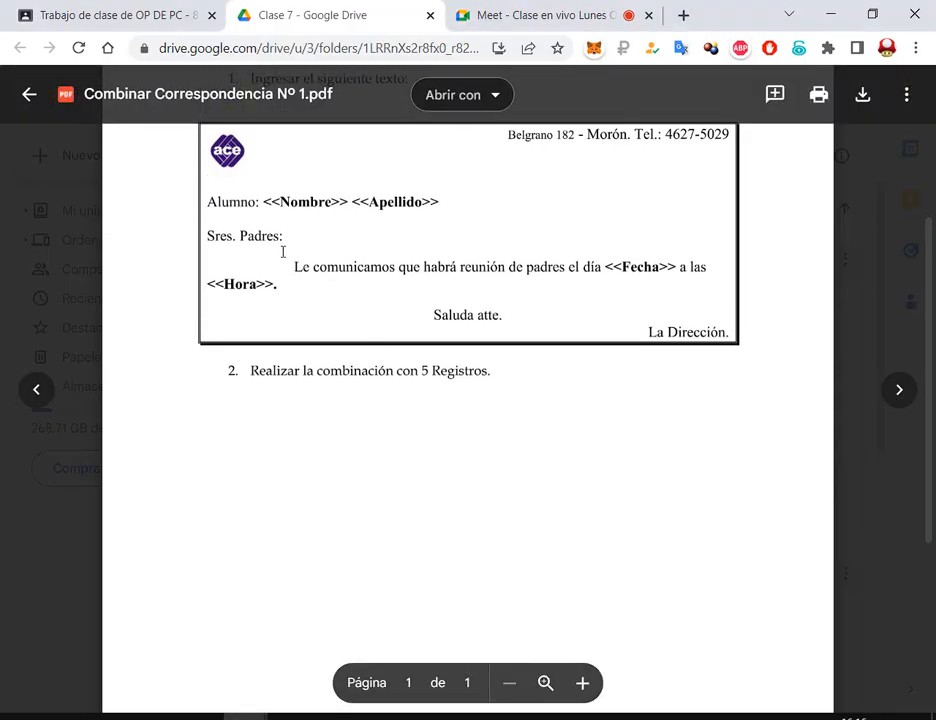
drag(204, 192, 724, 340)
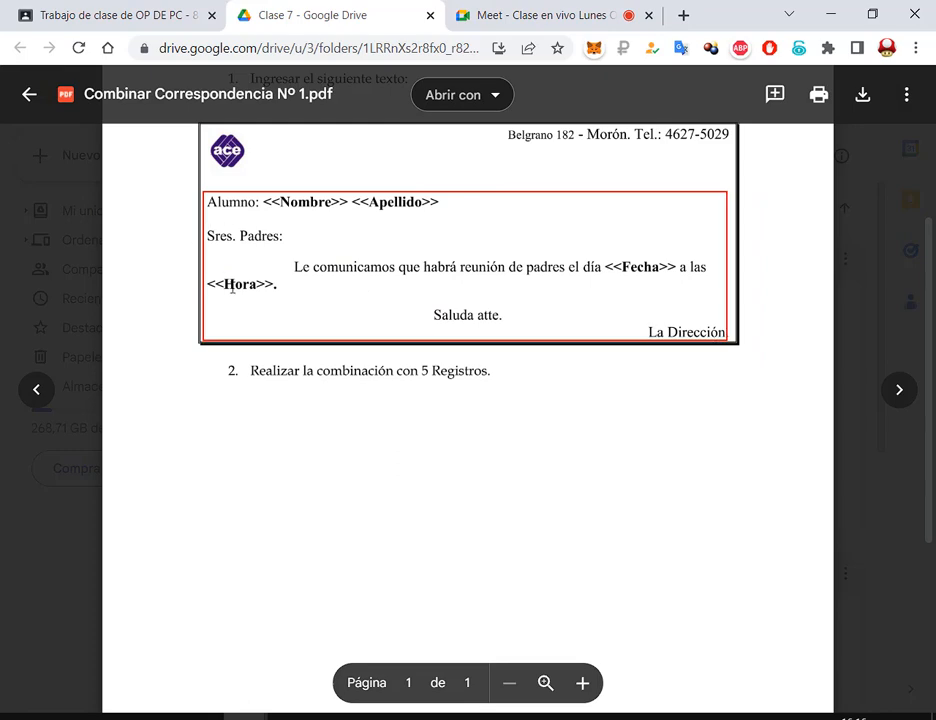
key(Escape)
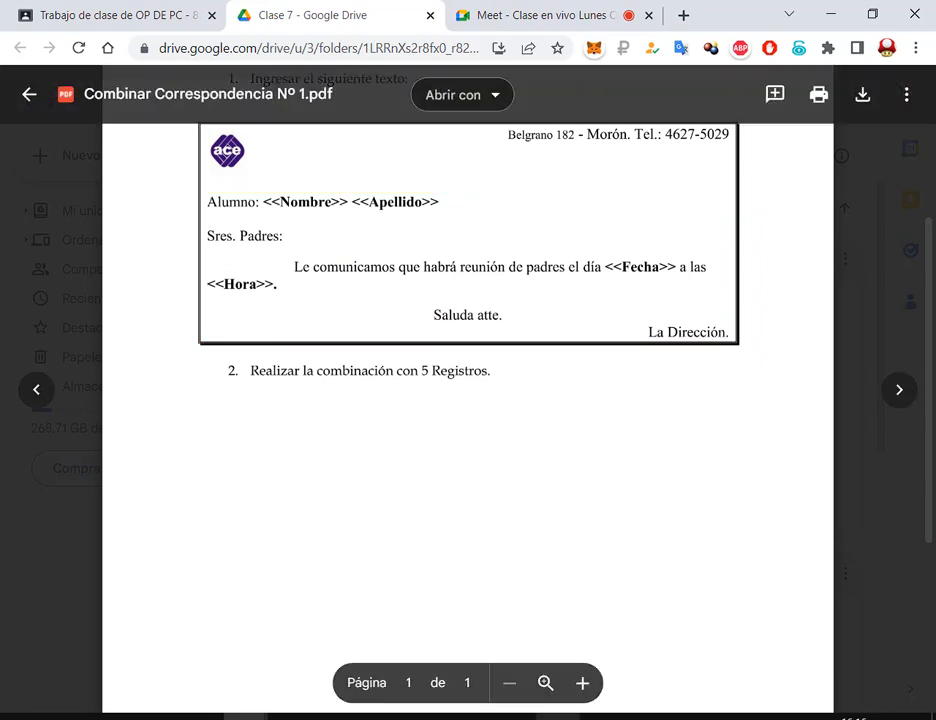
click(558, 714)
drag(290, 372, 181, 288)
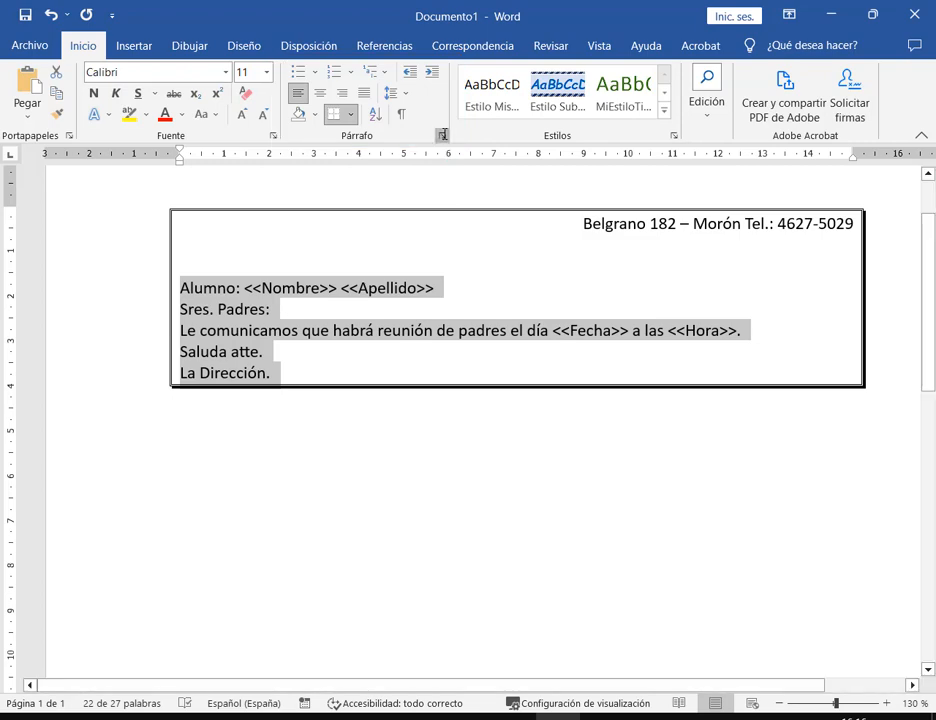
Set the selected letter body, Alumno to La Dirección, to 1,5 line spacing
click(442, 137)
click(697, 348)
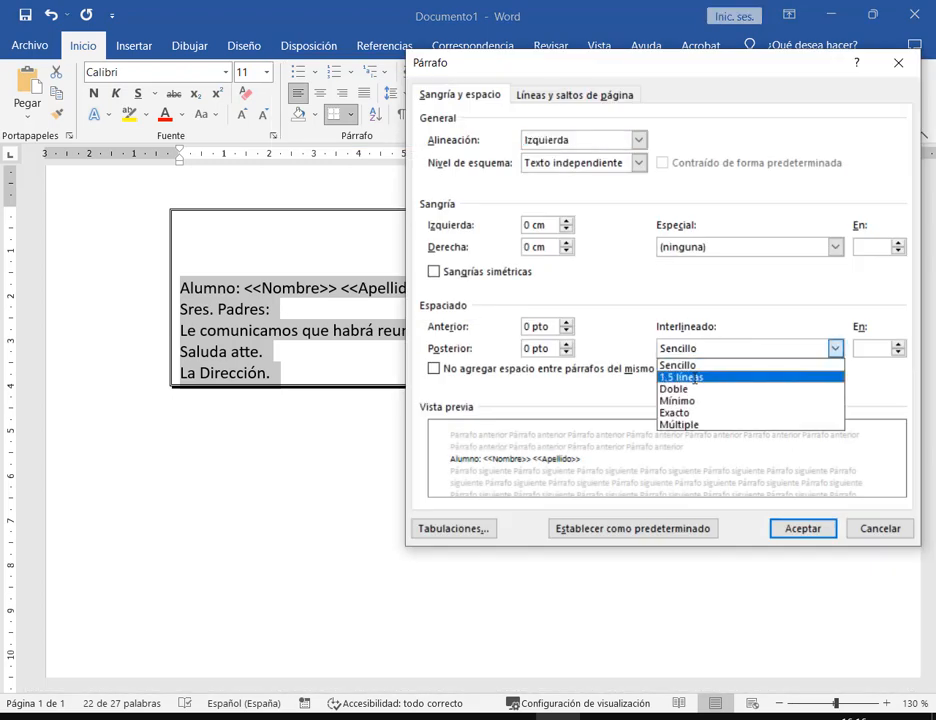
click(698, 377)
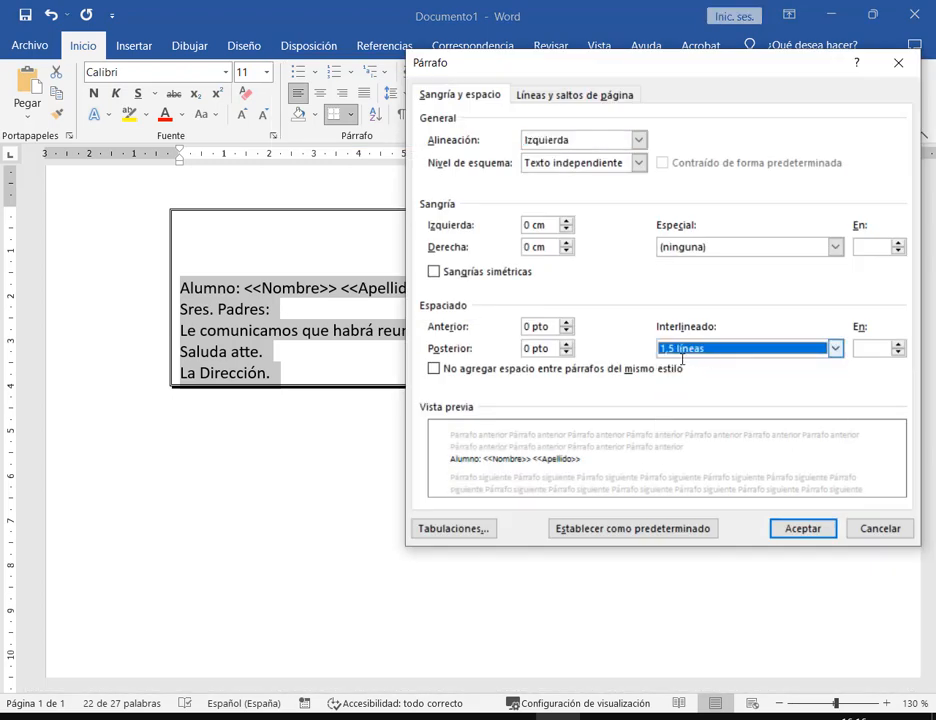
click(802, 528)
click(267, 417)
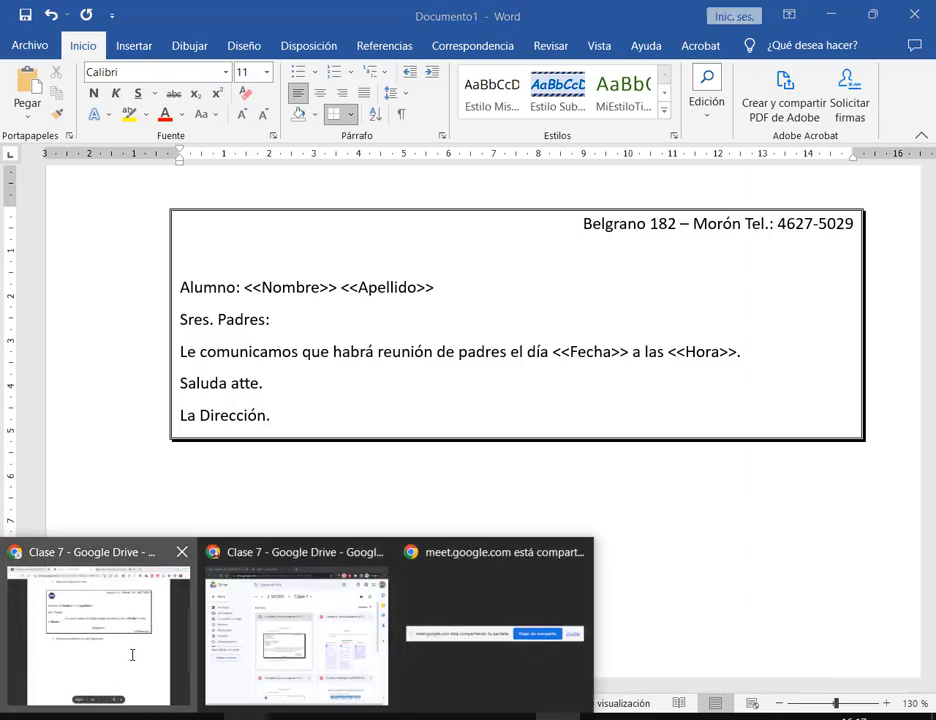
Check the model letter in Drive, then place the cursor at the start of Le comunicamos
click(132, 654)
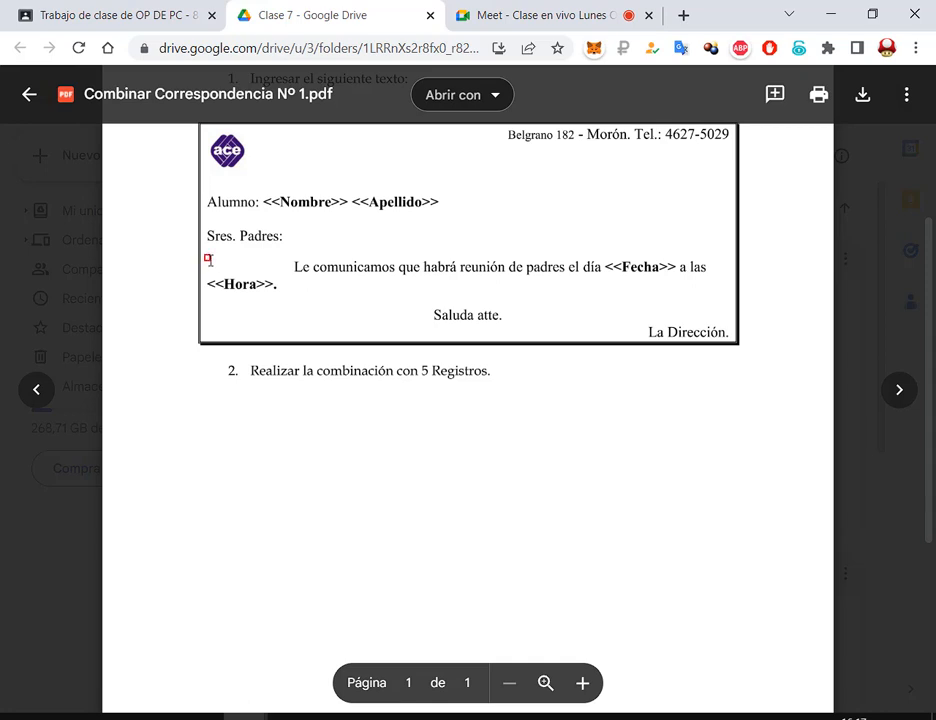
drag(209, 259, 716, 292)
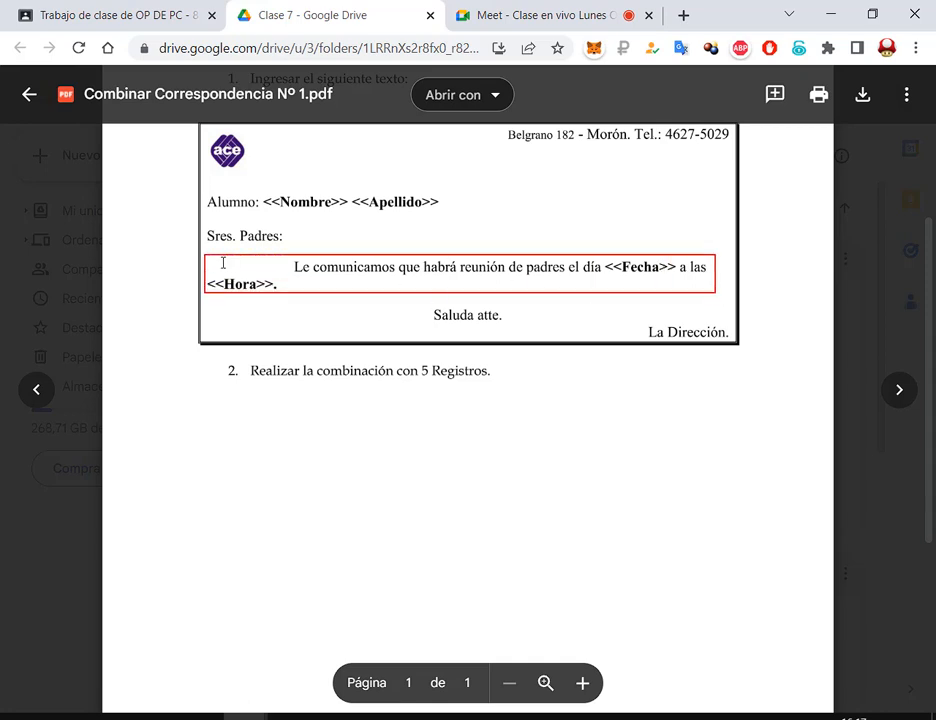
drag(197, 262, 292, 264)
key(Escape)
click(558, 717)
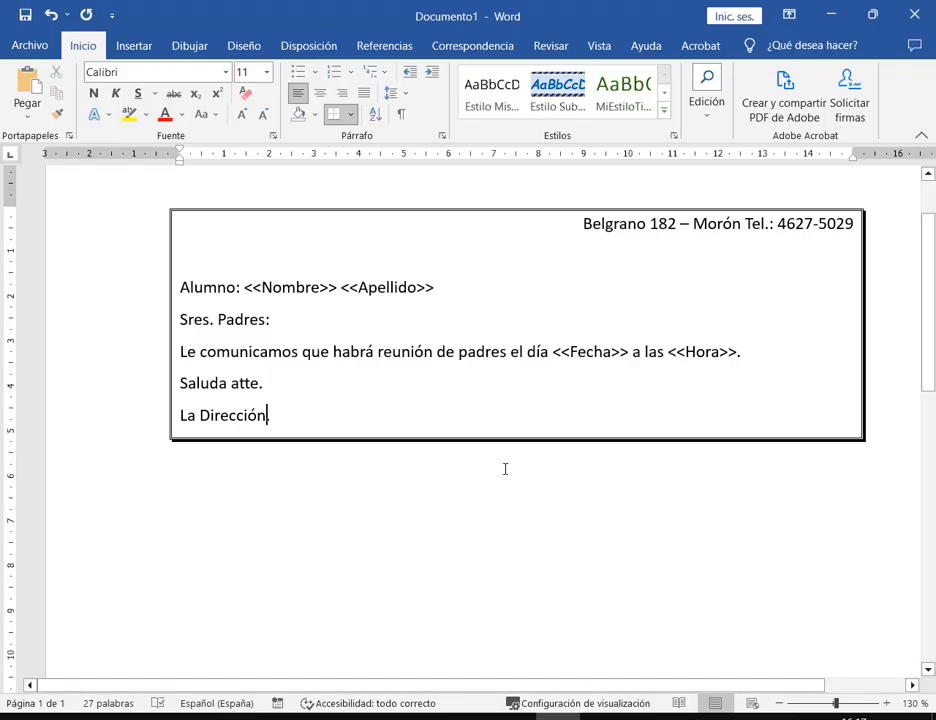
click(181, 351)
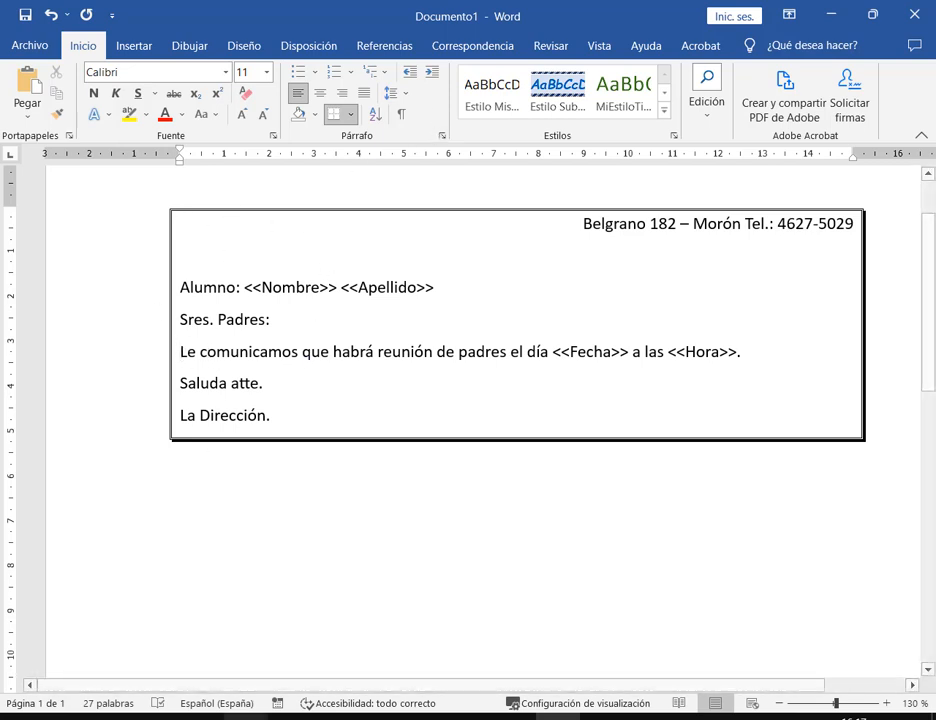
Give the Le comunicamos paragraph a 2 cm first-line indent and verify it in the Párrafo dialog
click(155, 668)
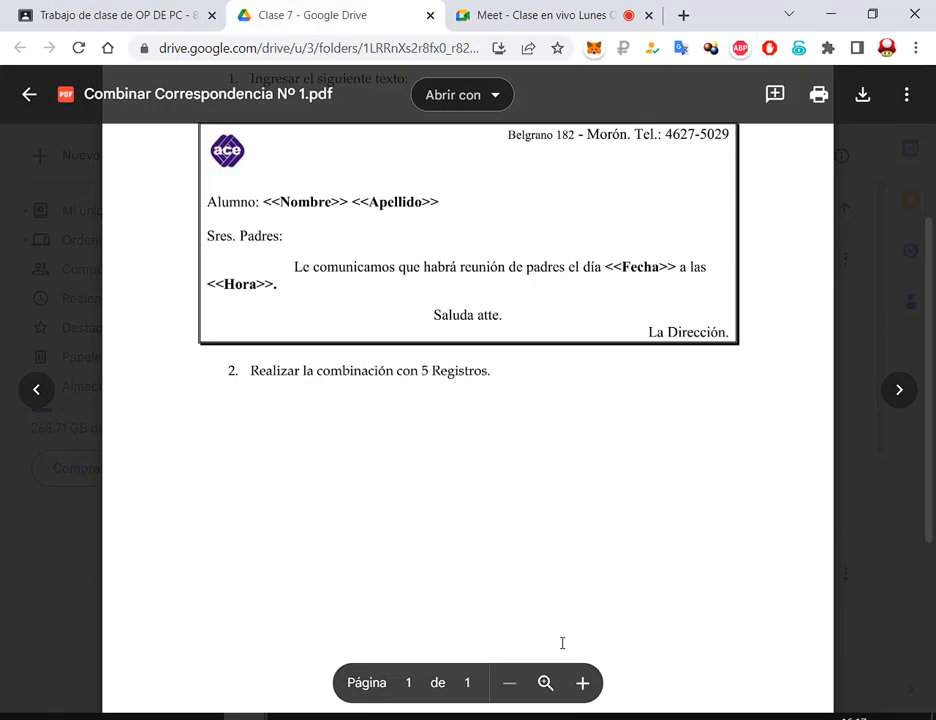
click(560, 713)
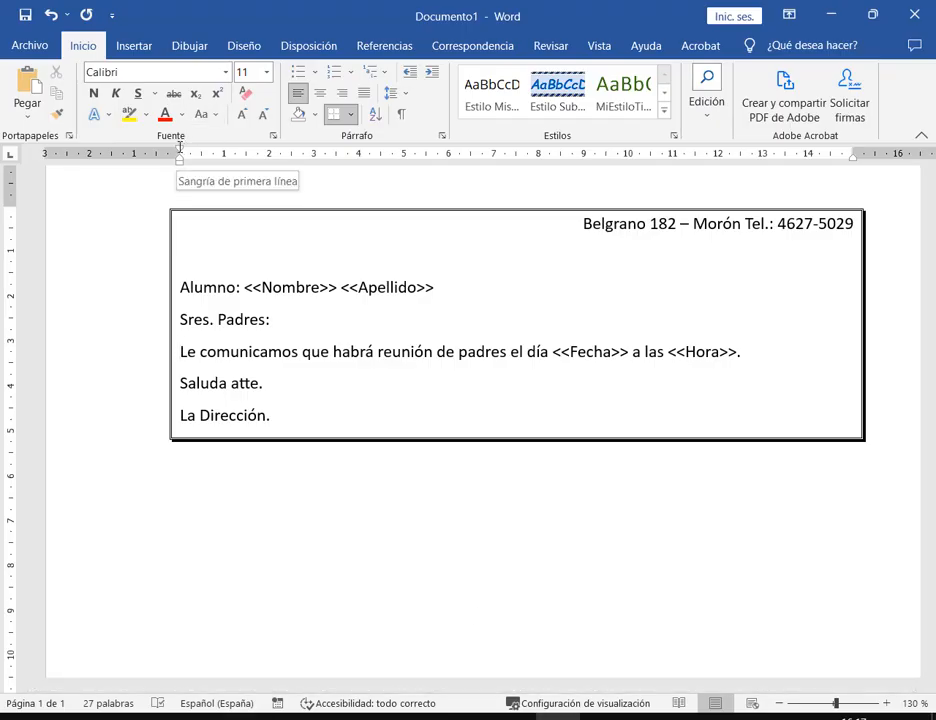
drag(179, 146, 279, 141)
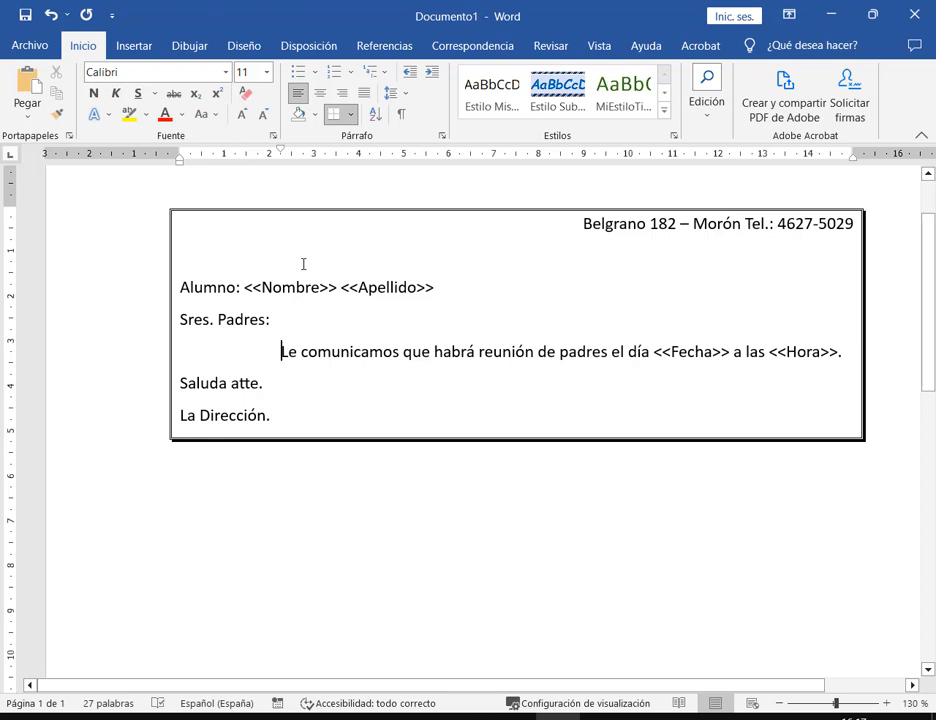
drag(281, 147, 270, 148)
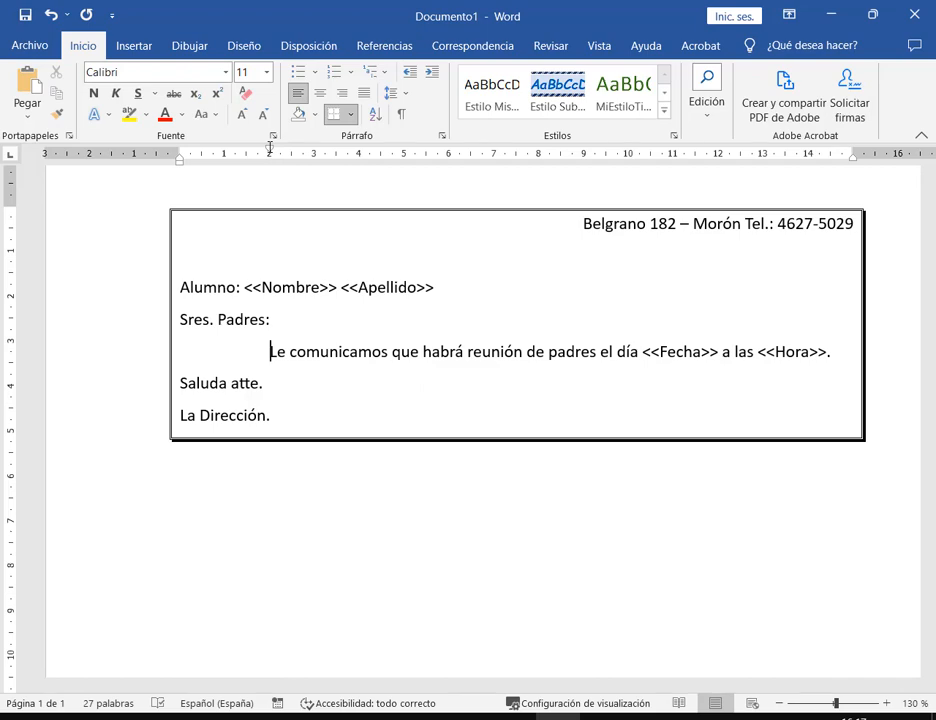
click(442, 135)
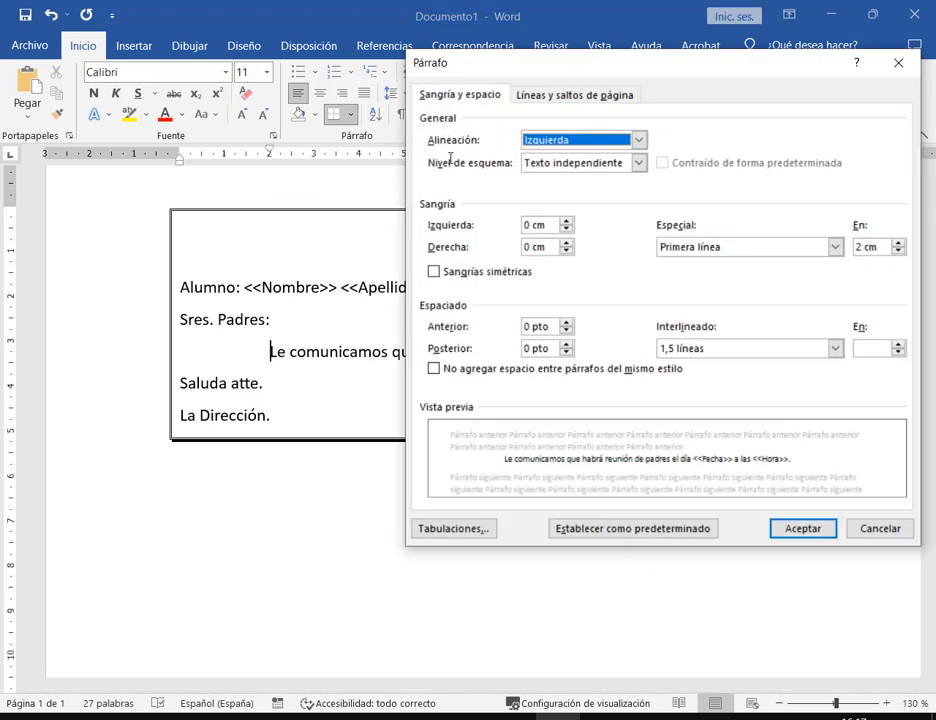
click(877, 247)
drag(877, 247, 856, 247)
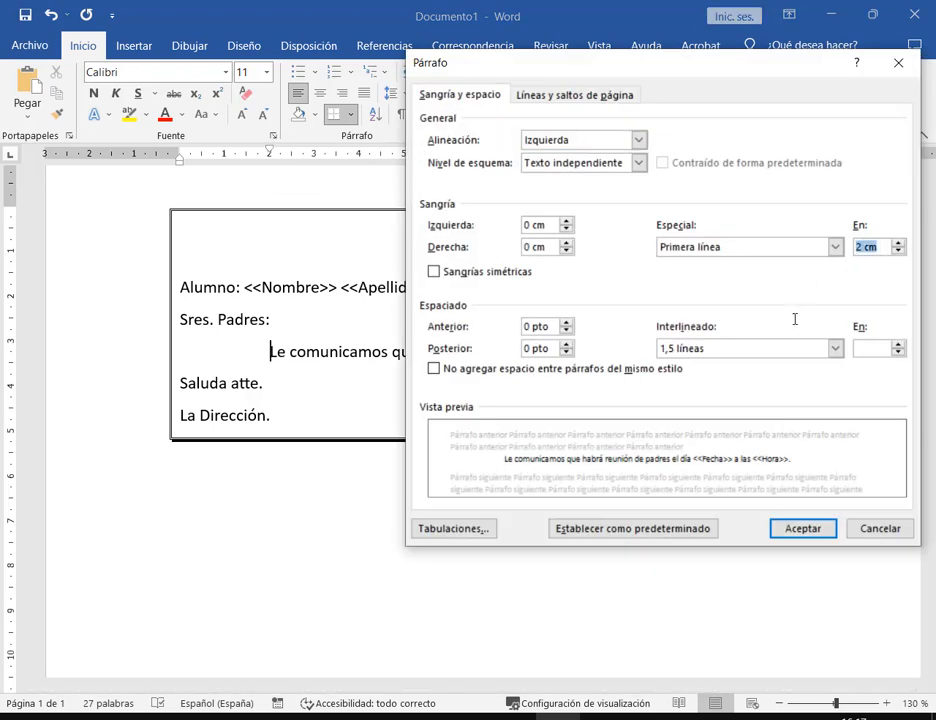
click(902, 528)
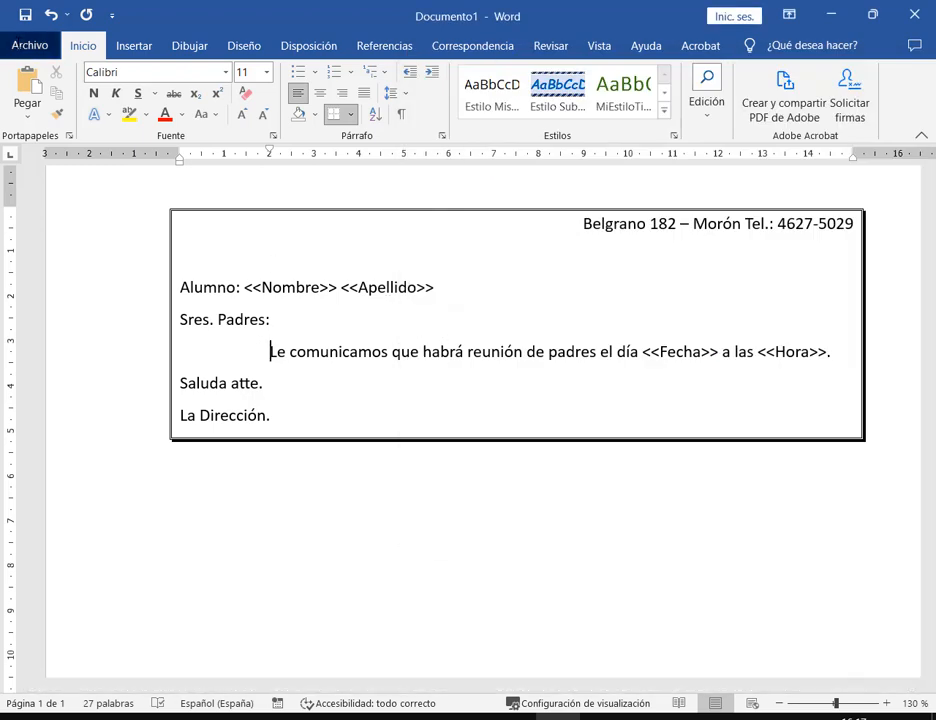
click(40, 47)
Save the letter as 'Combinar correspondencia Nº1.docx' in 00.Operador de PC Elemental > 2. Word
click(74, 291)
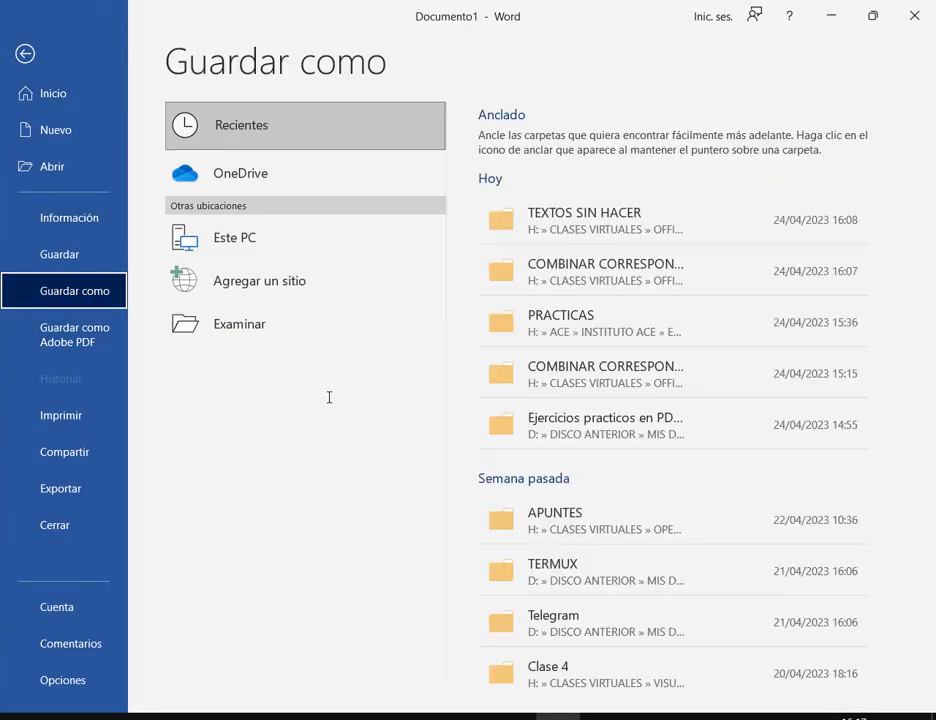
click(276, 322)
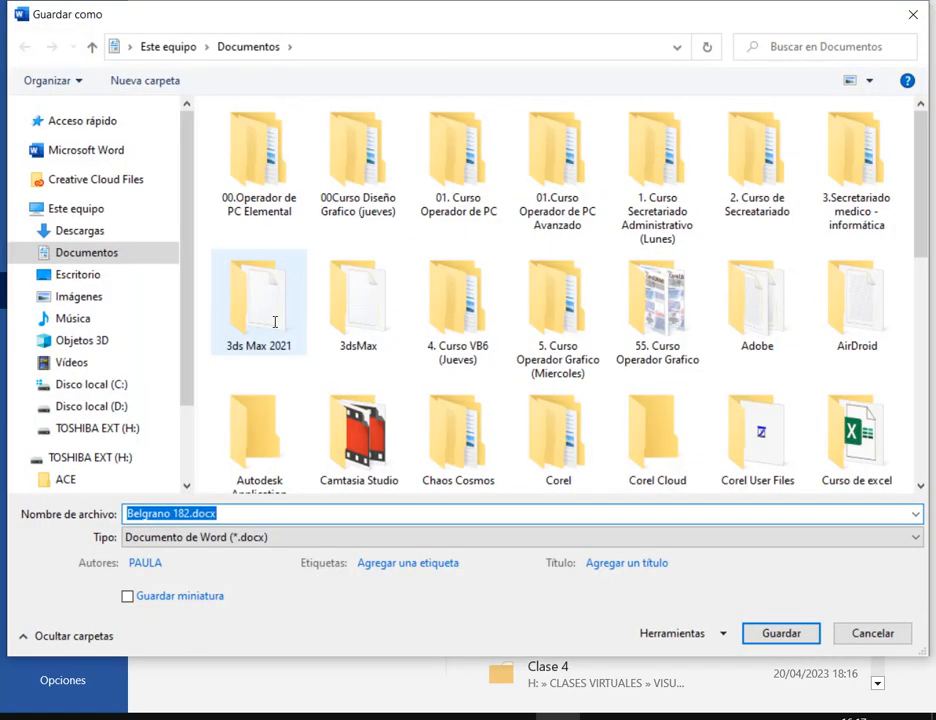
double_click(244, 162)
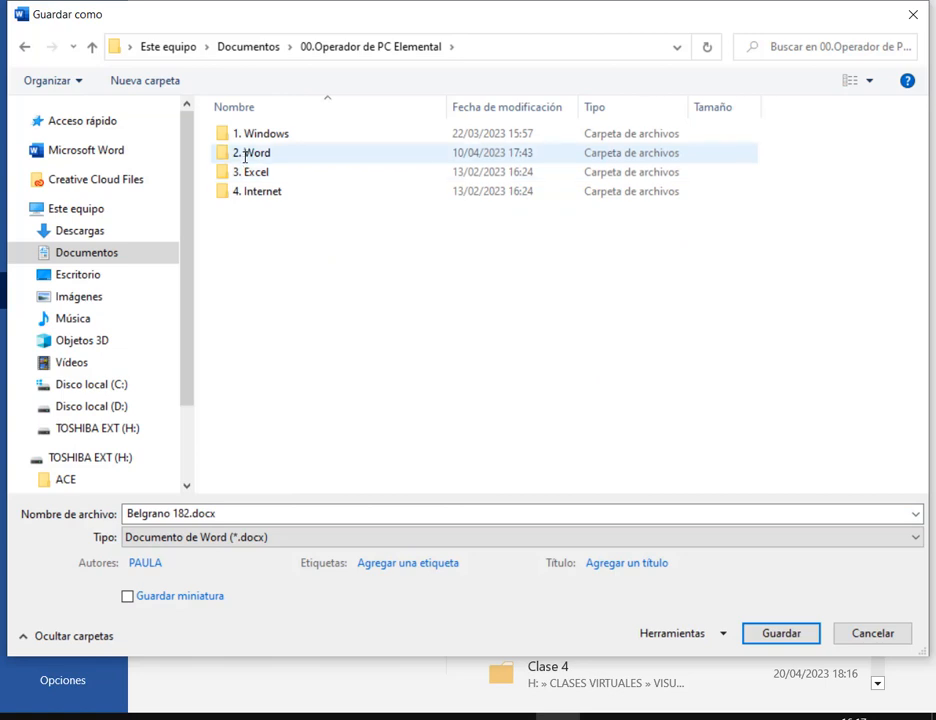
double_click(244, 155)
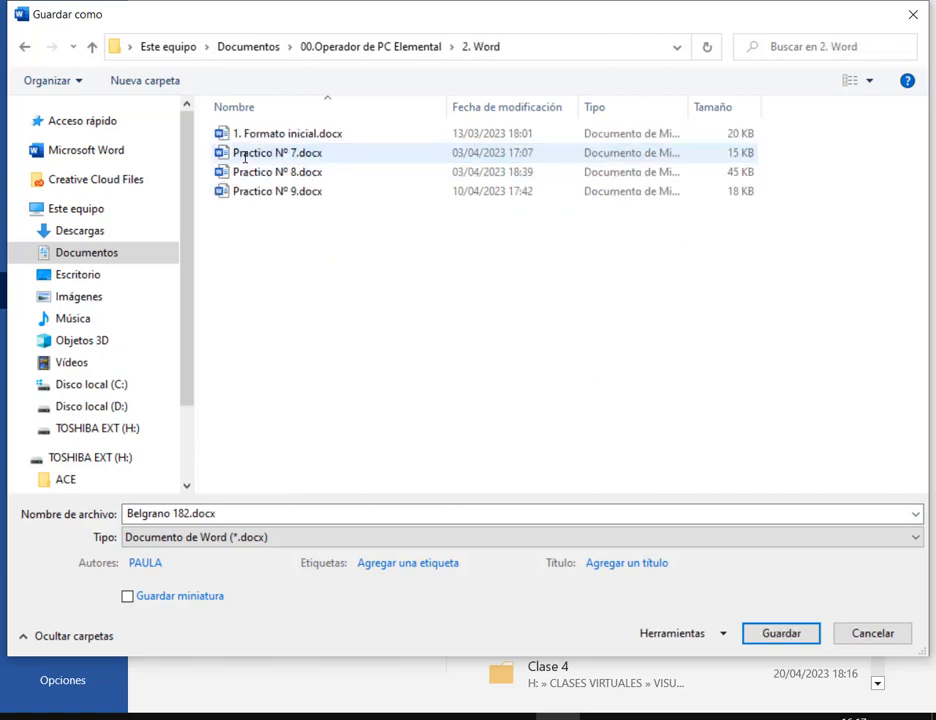
click(231, 517)
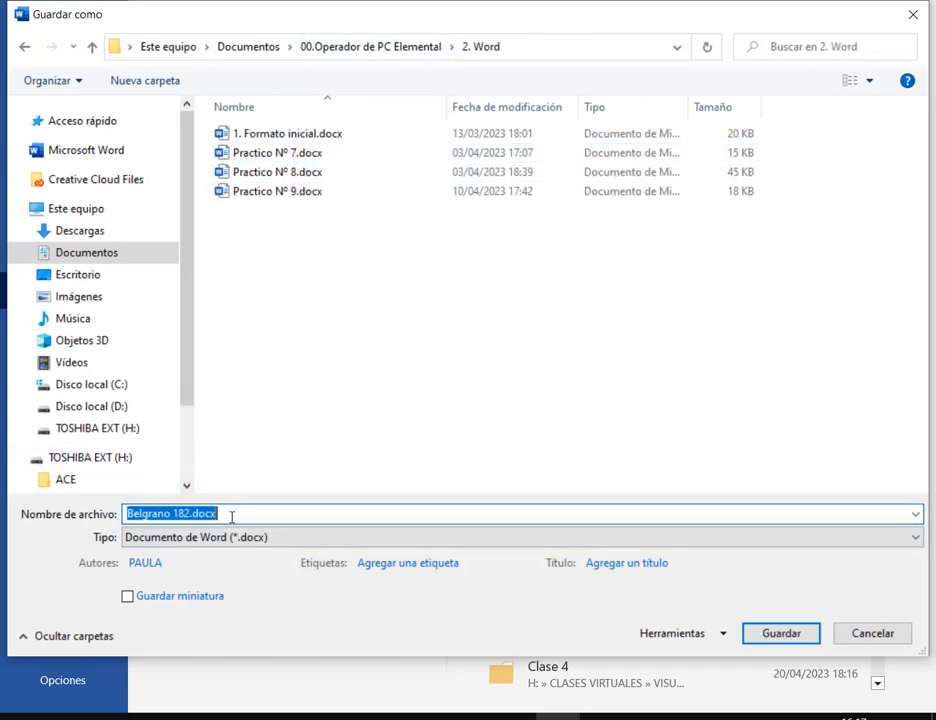
text(Combinar)
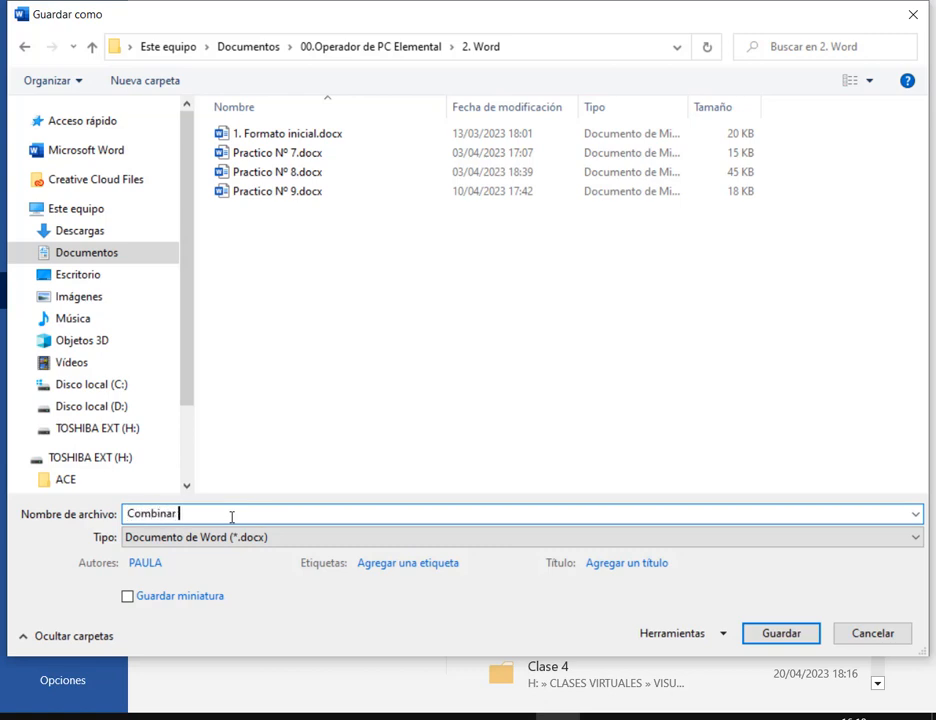
text( correspondencia Nº1)
key(Return)
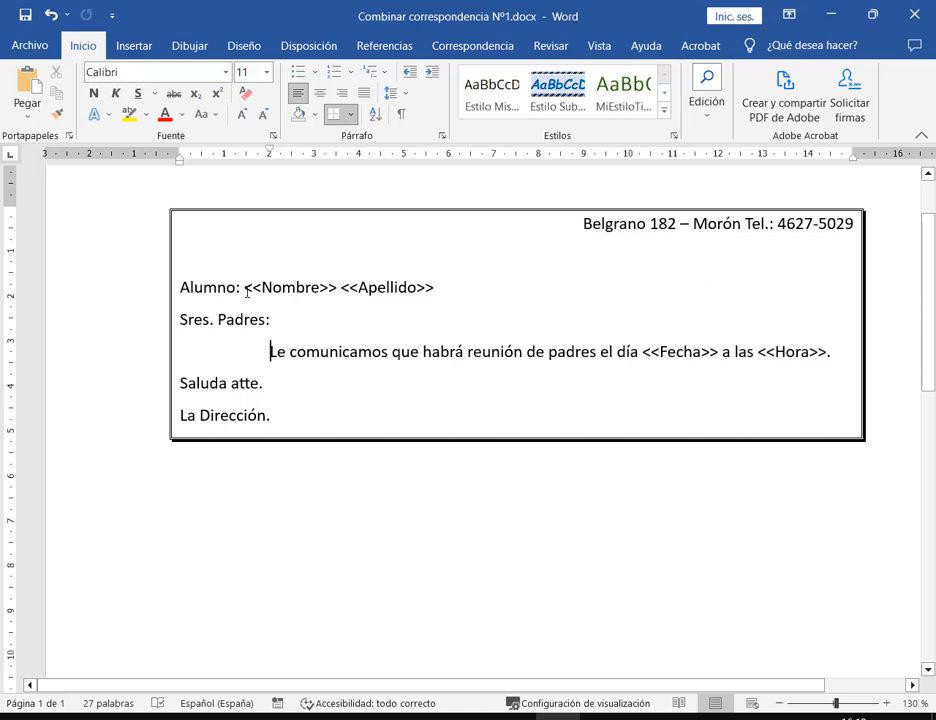
Make the <<Nombre>> <<Apellido>>, <<Fecha>> and <<Hora>> merge fields bold
drag(244, 287, 451, 290)
click(93, 92)
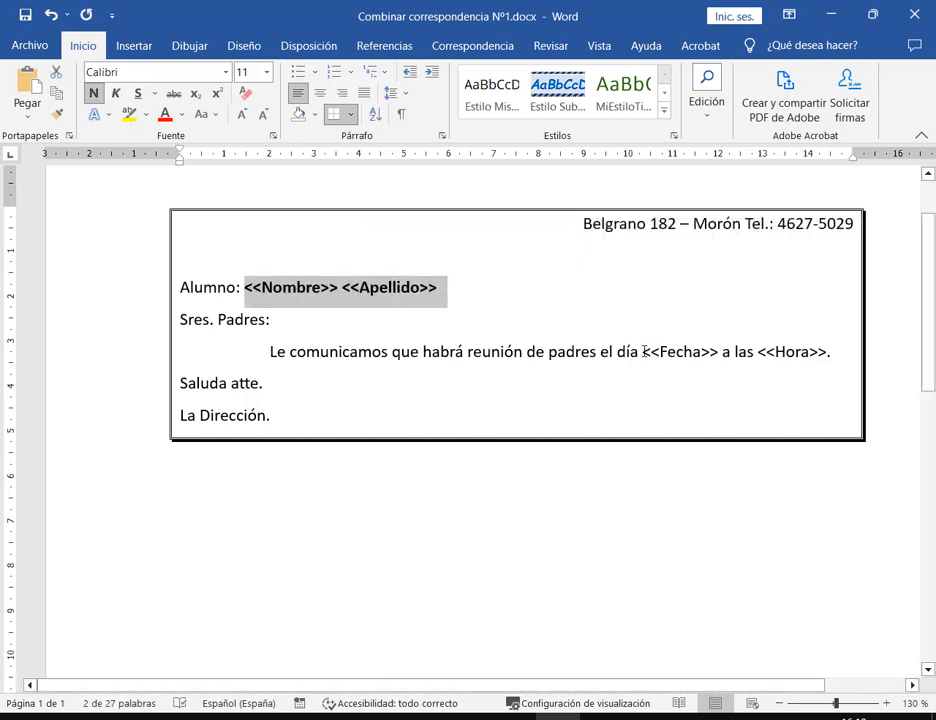
drag(645, 351, 831, 352)
click(93, 92)
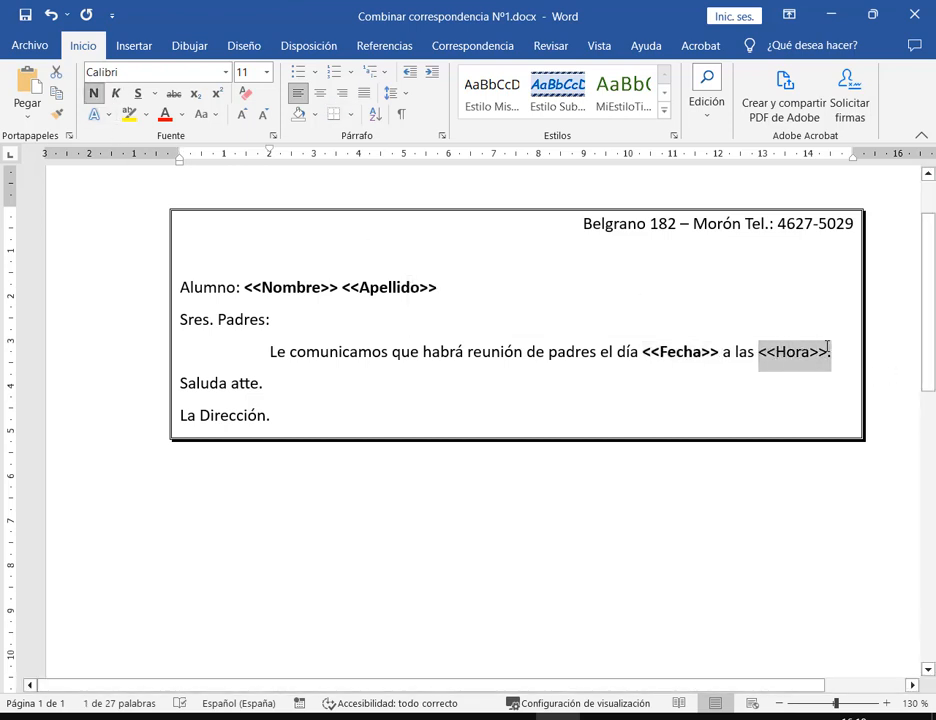
click(91, 92)
click(913, 349)
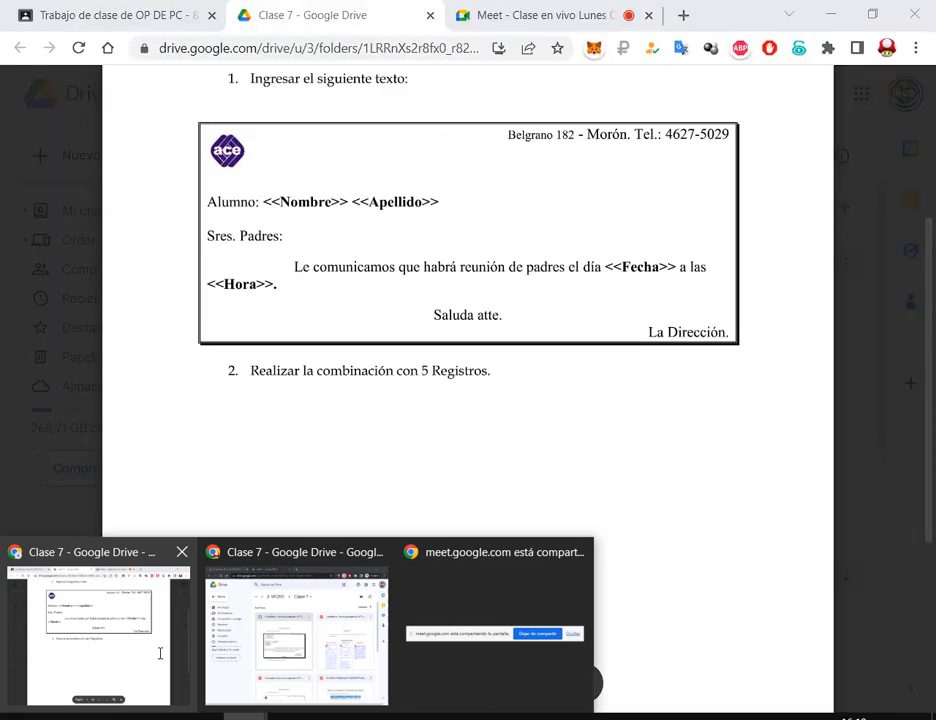
Center 'Saluda atte.' and right-align 'La Dirección.' to match the model letter
click(159, 653)
drag(435, 314, 483, 315)
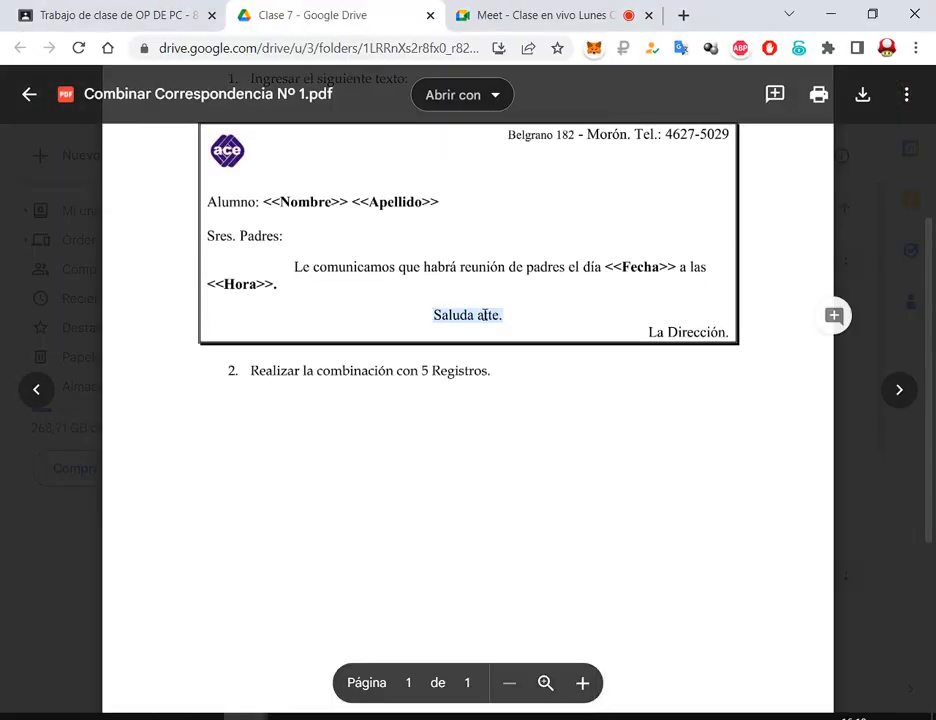
drag(650, 328, 730, 333)
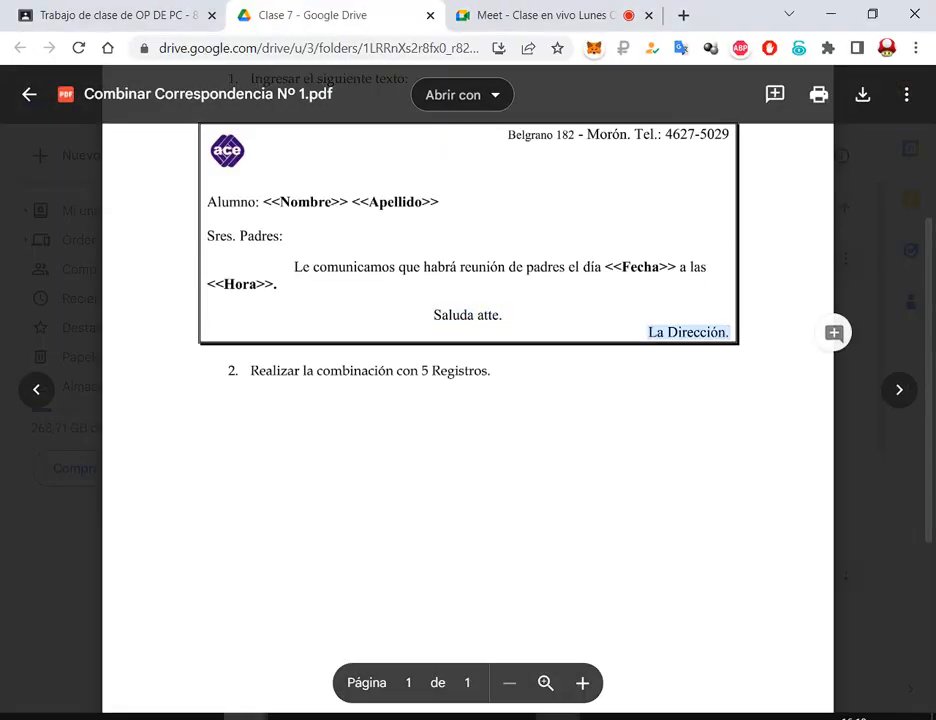
key(alt+Tab)
drag(270, 386, 180, 386)
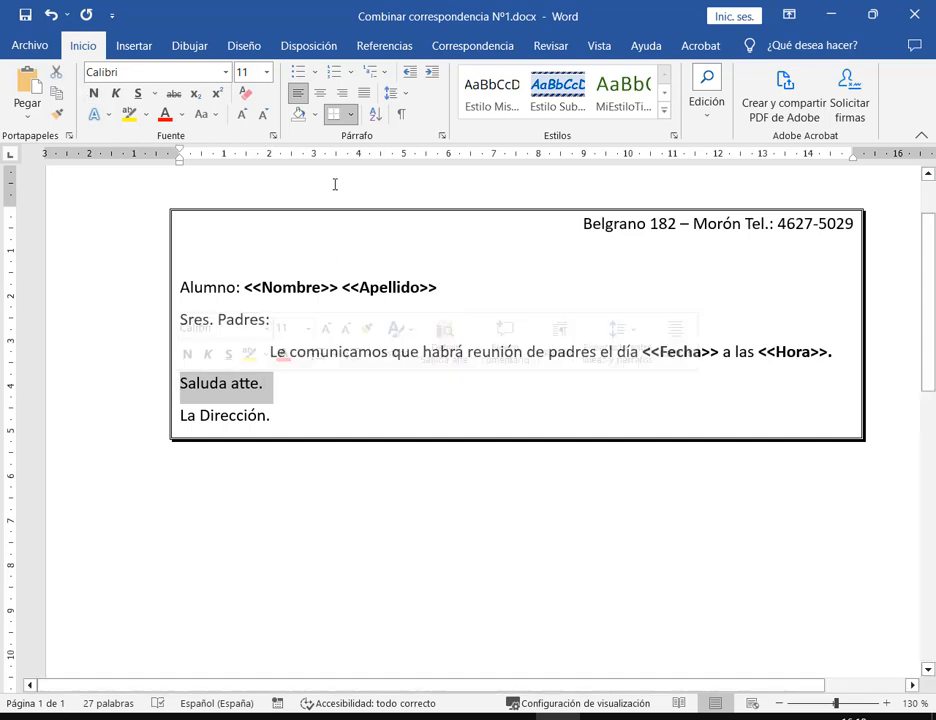
click(320, 90)
drag(271, 416, 179, 416)
key(ctrl+d)
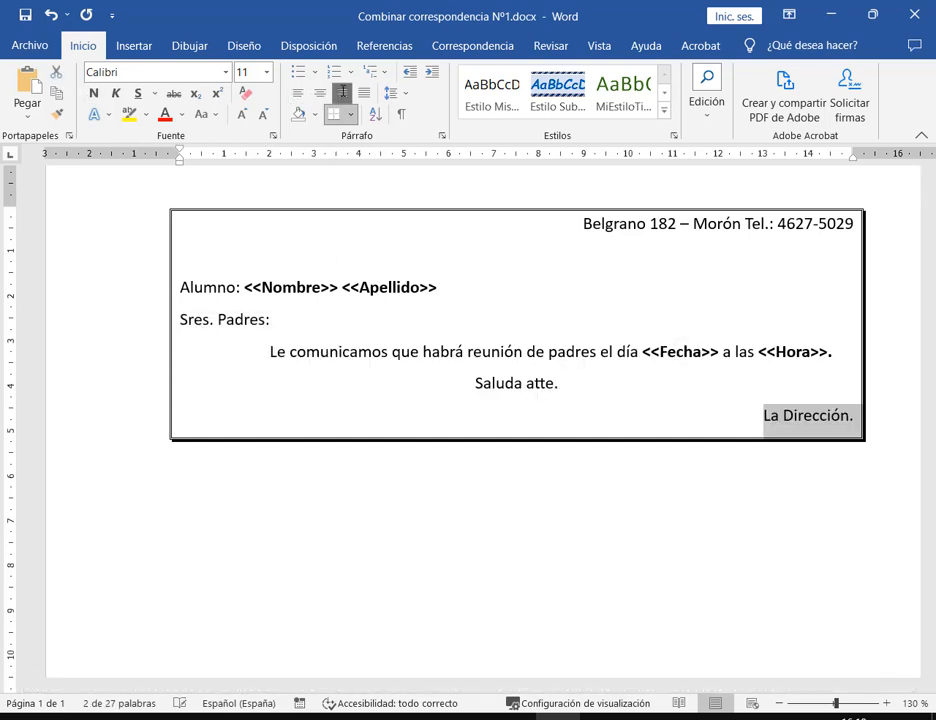
click(829, 388)
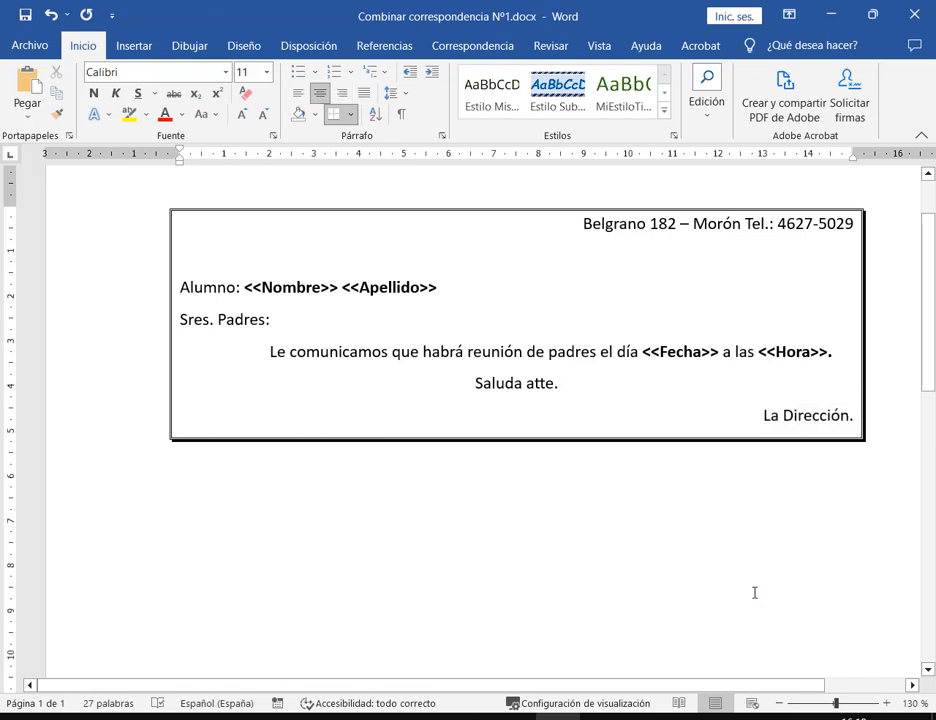
click(215, 218)
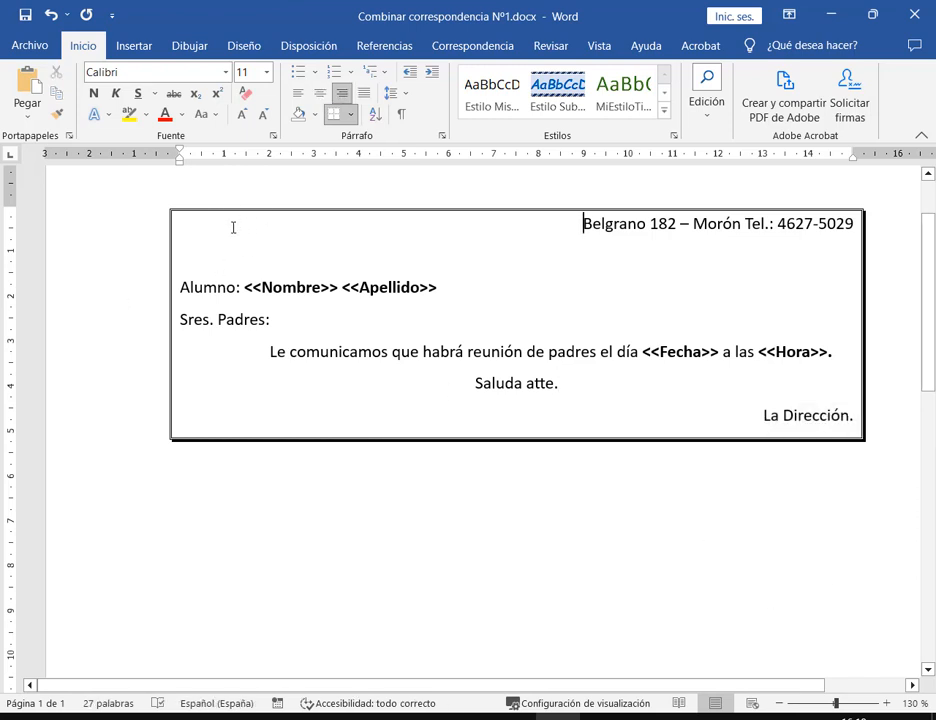
Insert the orange ace logo from an online picture search for 'ace moron', including non-Creative Commons results
click(133, 45)
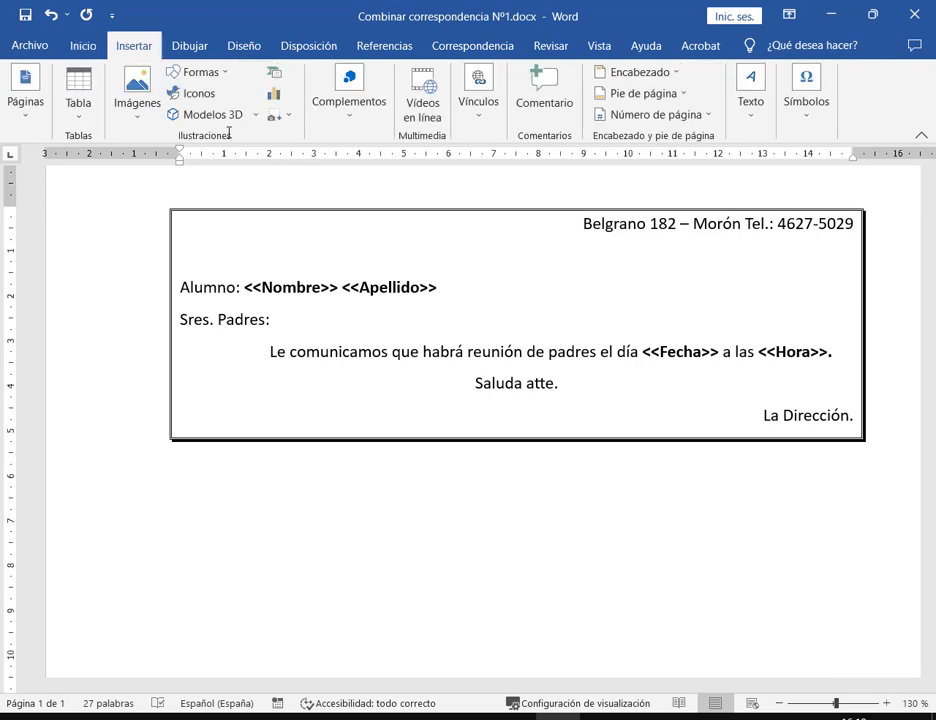
click(137, 95)
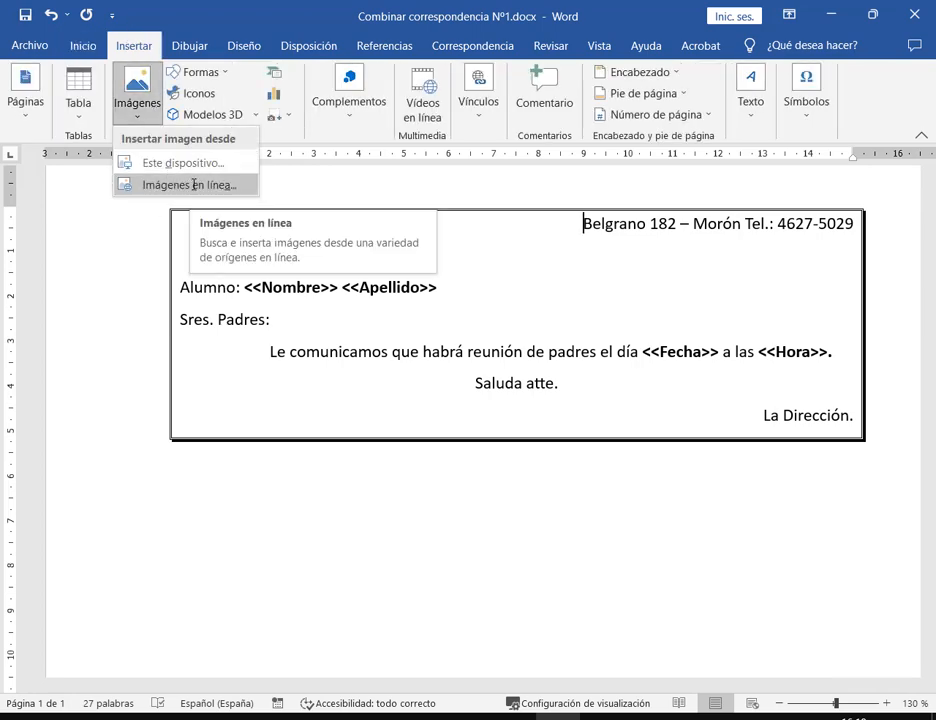
click(186, 185)
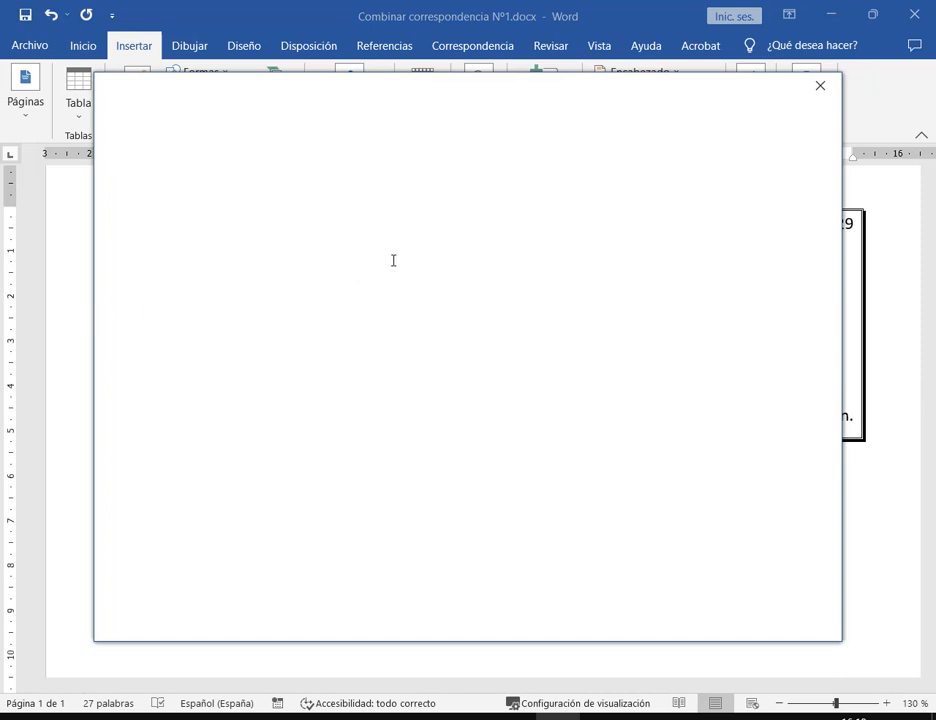
text(ace)
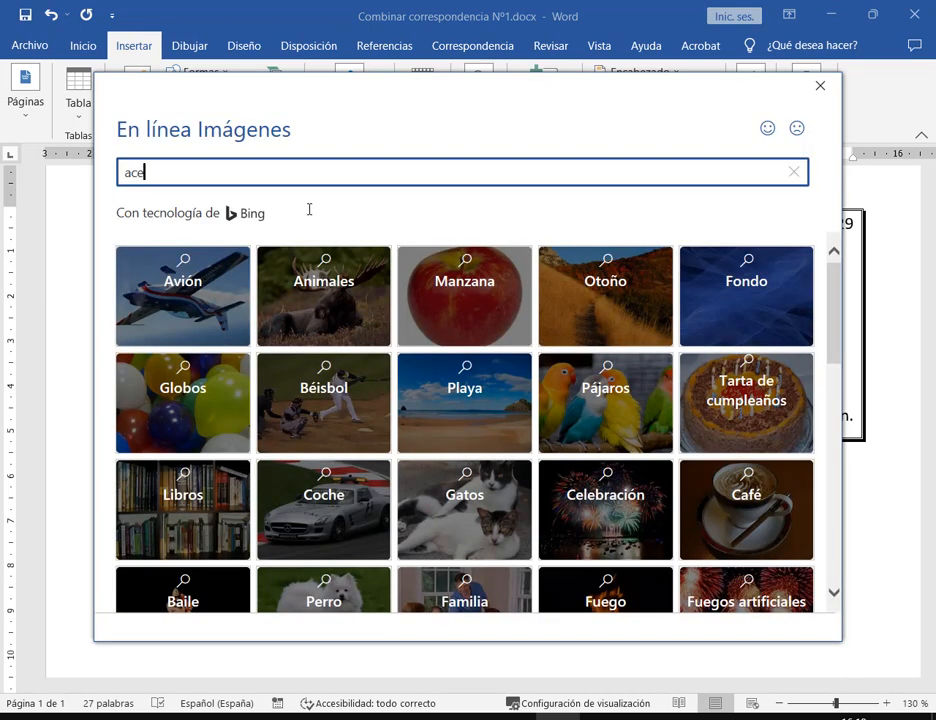
text( moron)
key(Return)
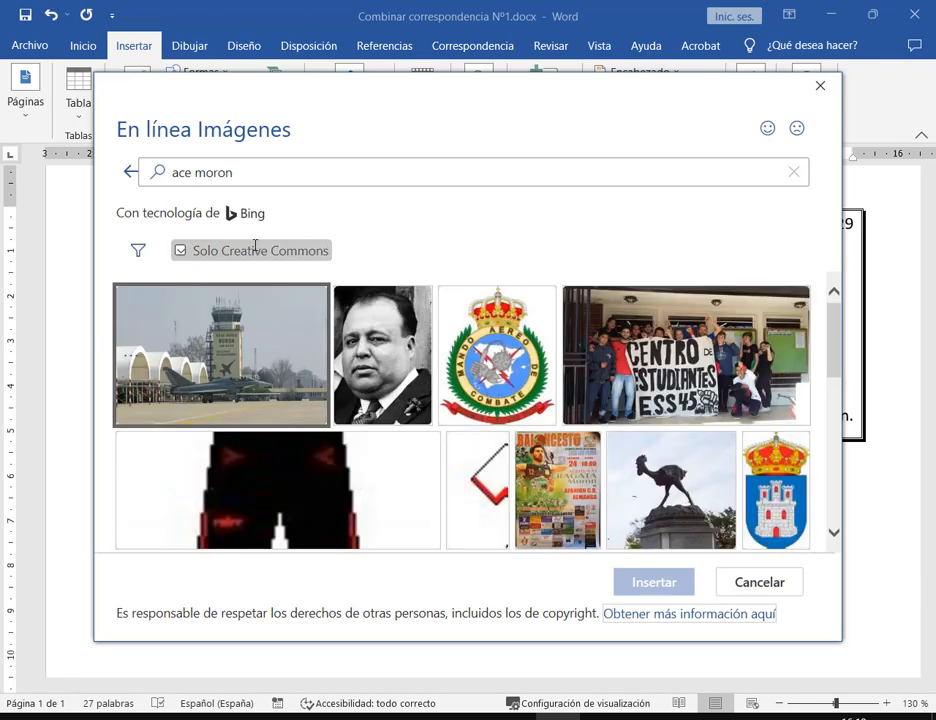
click(310, 250)
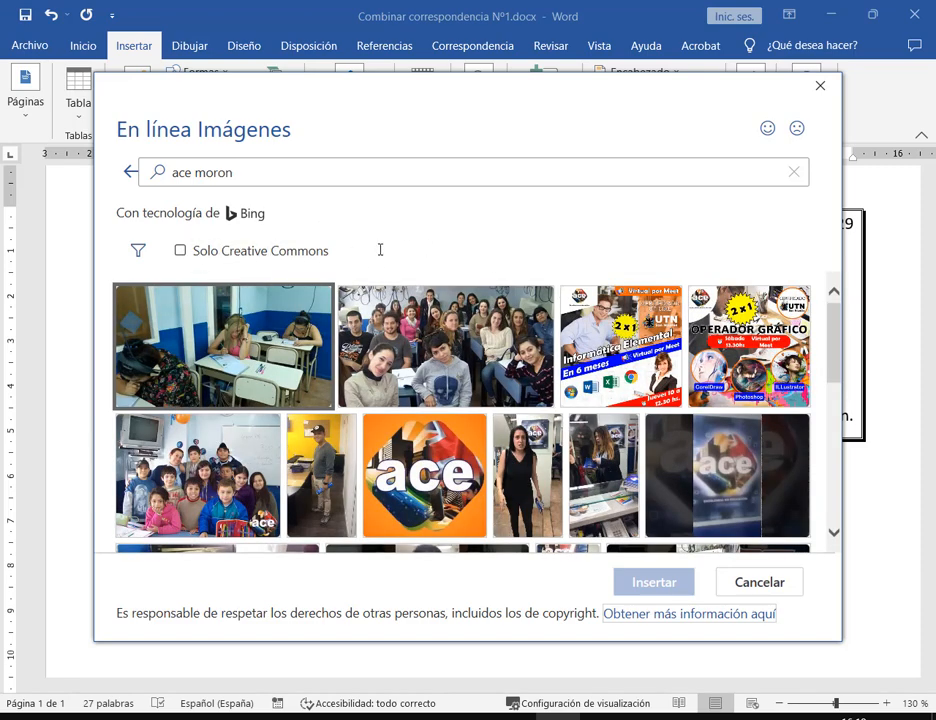
click(437, 455)
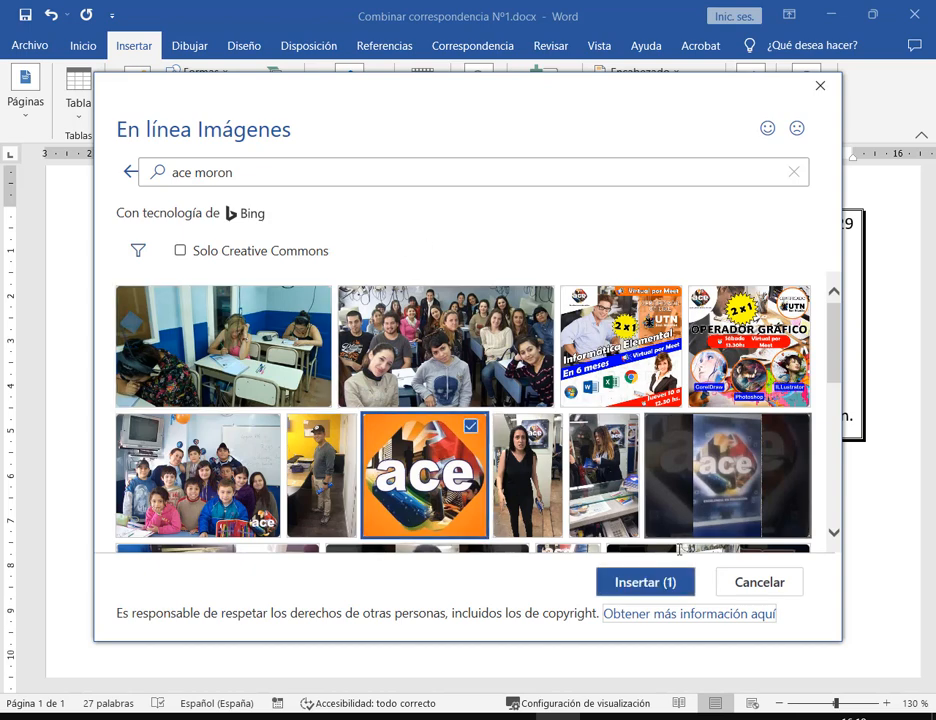
click(620, 578)
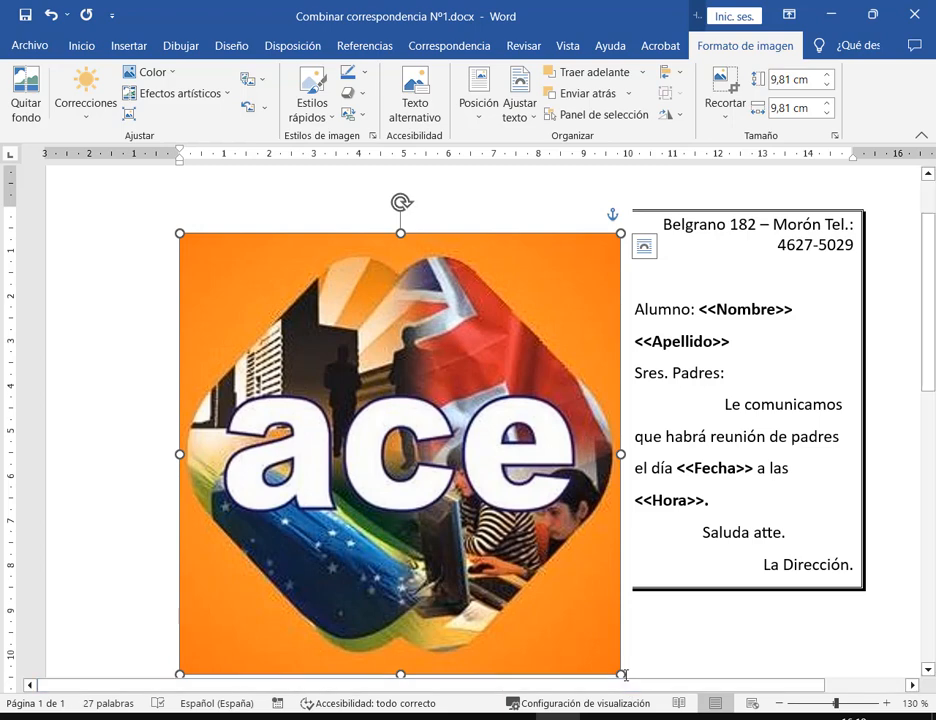
Shrink the ace logo and move it toward the bordered box's top-left beside Alumno
drag(620, 673, 261, 315)
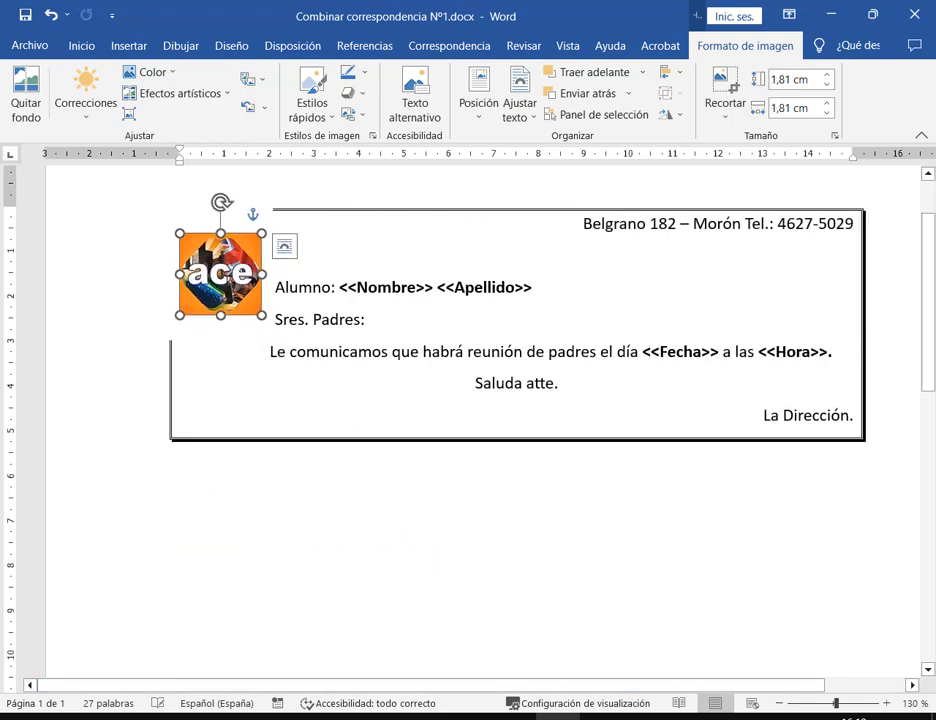
drag(228, 278, 351, 363)
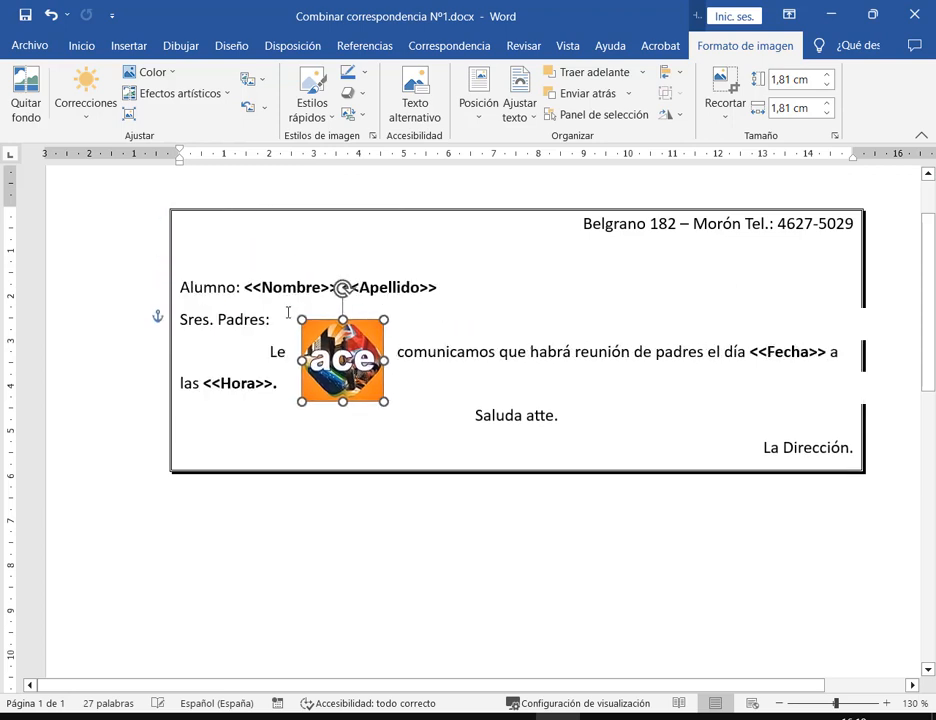
drag(288, 313, 239, 274)
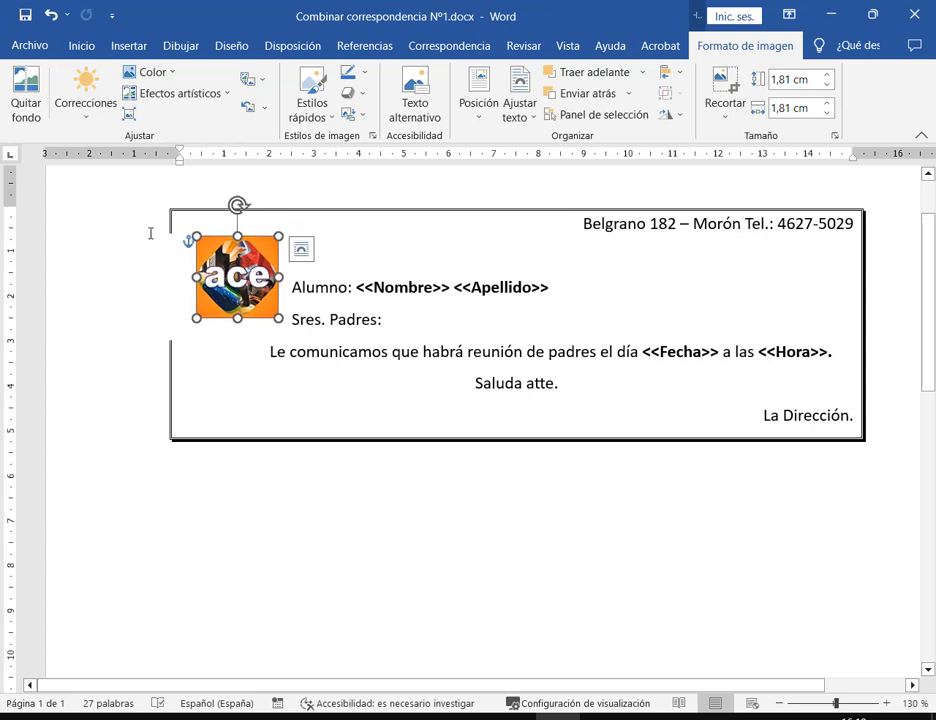
drag(147, 234, 276, 339)
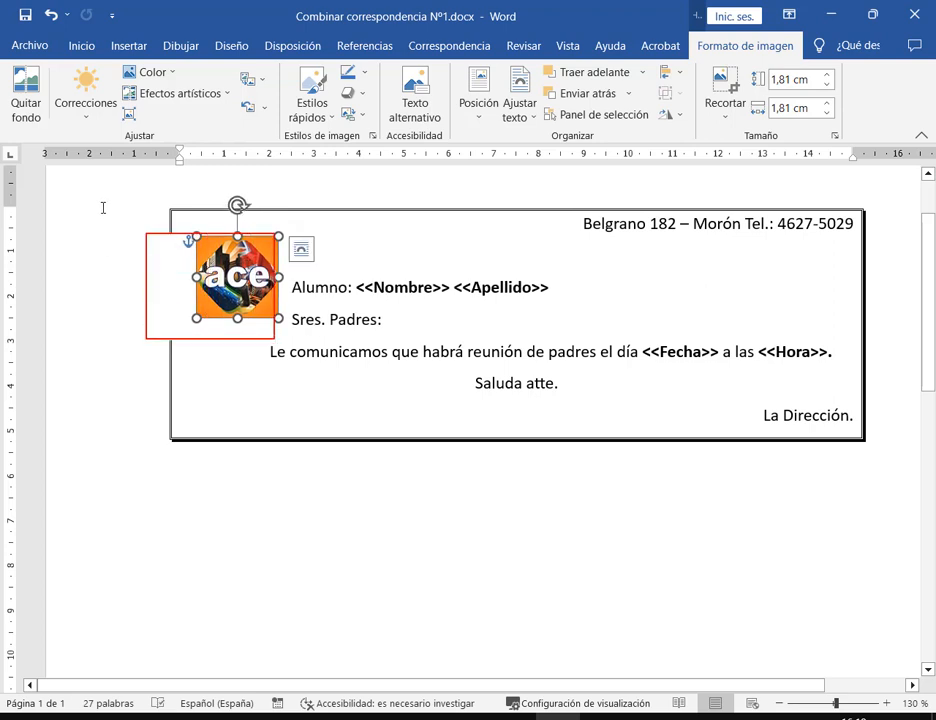
drag(102, 208, 169, 223)
drag(130, 405, 167, 376)
key(Escape)
mouse_move(238, 277)
mouse_down()
mouse_move(438, 324)
mouse_move(441, 336)
mouse_up()
mouse_move(839, 295)
mouse_down()
mouse_move(853, 364)
mouse_move(882, 413)
mouse_up()
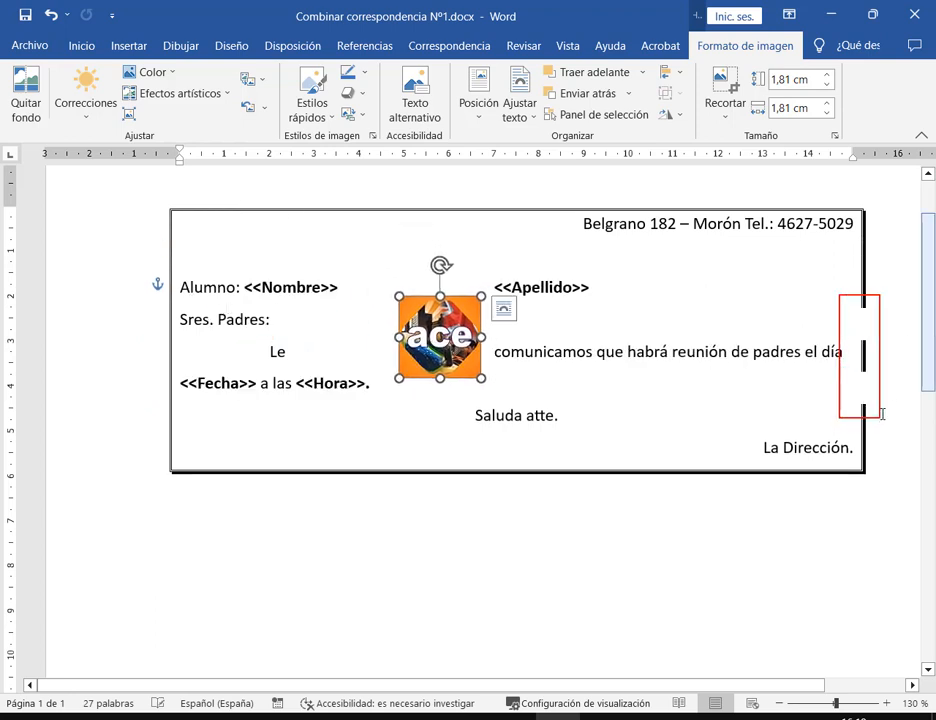
key(Escape)
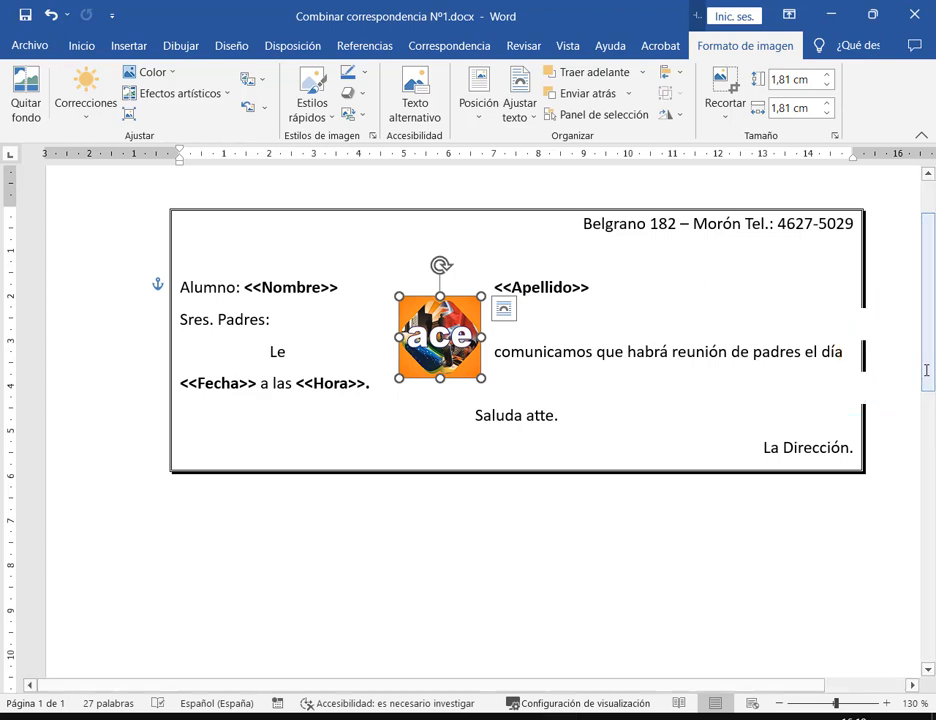
drag(397, 340, 215, 297)
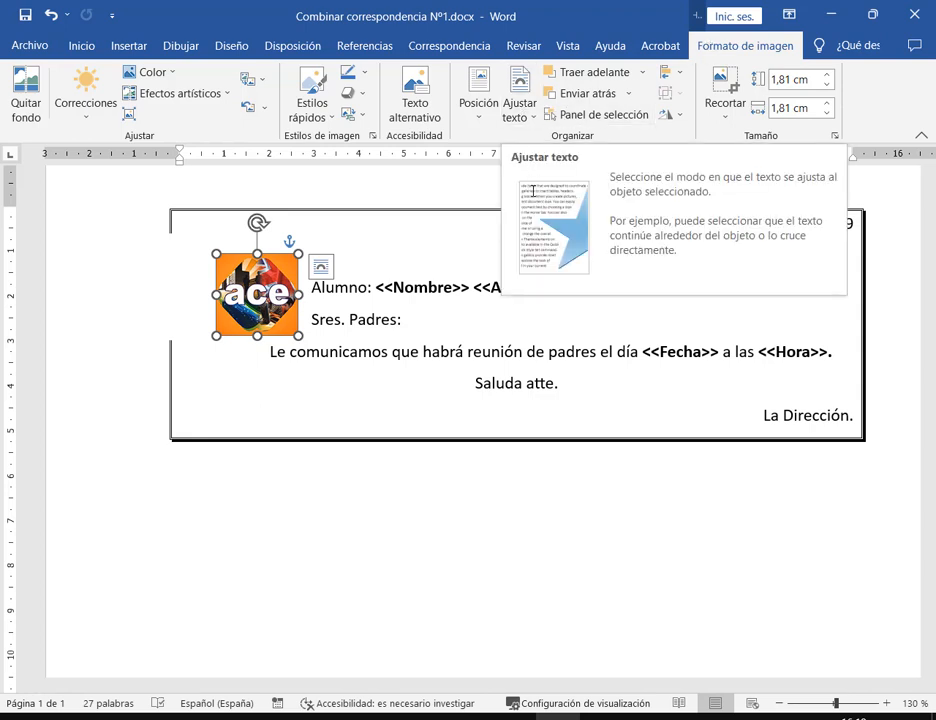
Set the logo in front of text, sized to 1,17 cm, in the box's top-left corner
click(520, 110)
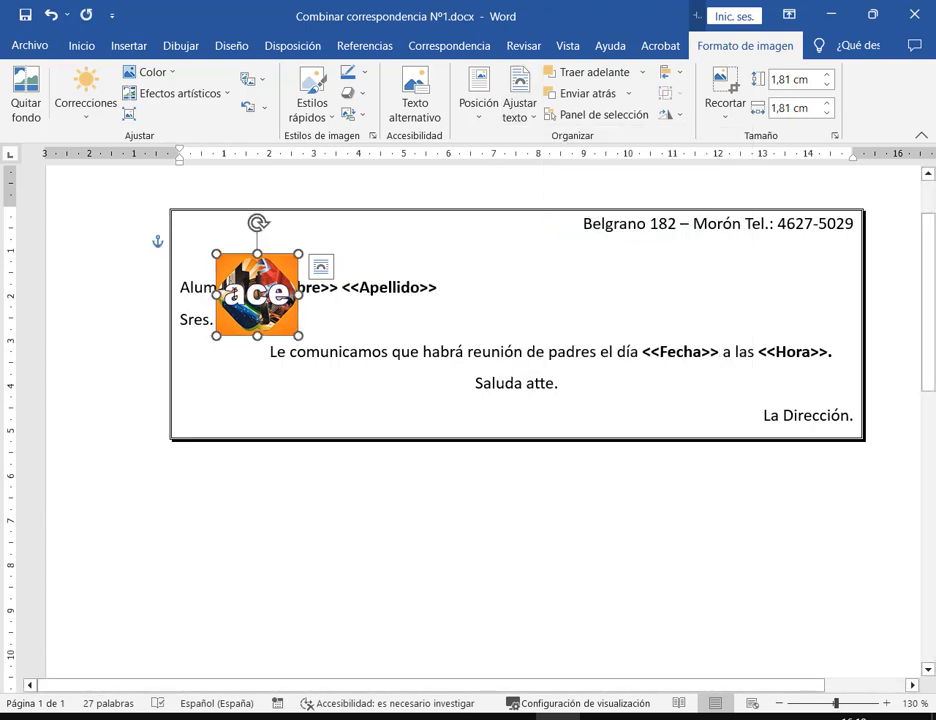
drag(211, 297, 189, 266)
drag(276, 305, 222, 242)
click(314, 253)
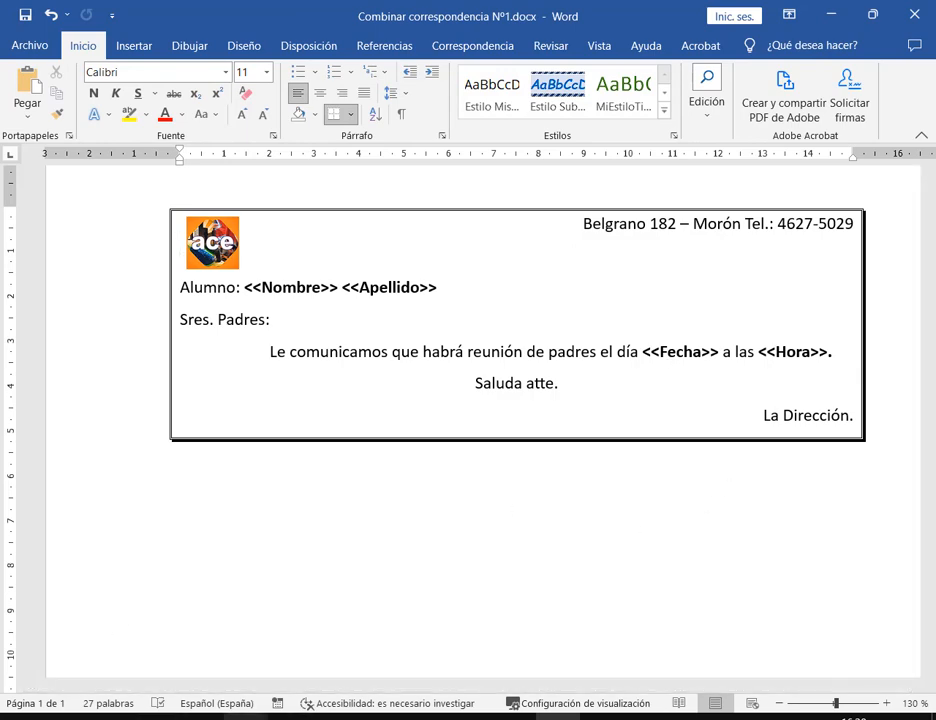
Compare the Nombre and Apellido fields against the reference PDF in Drive
click(245, 717)
click(148, 633)
scroll(375, 167, up, 1)
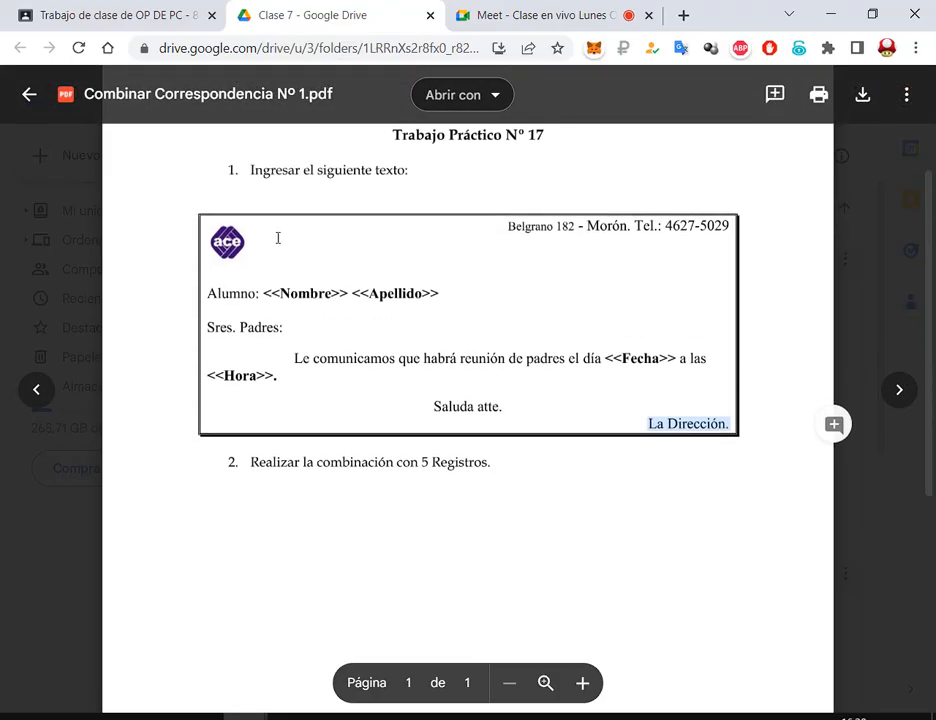
drag(440, 293, 284, 290)
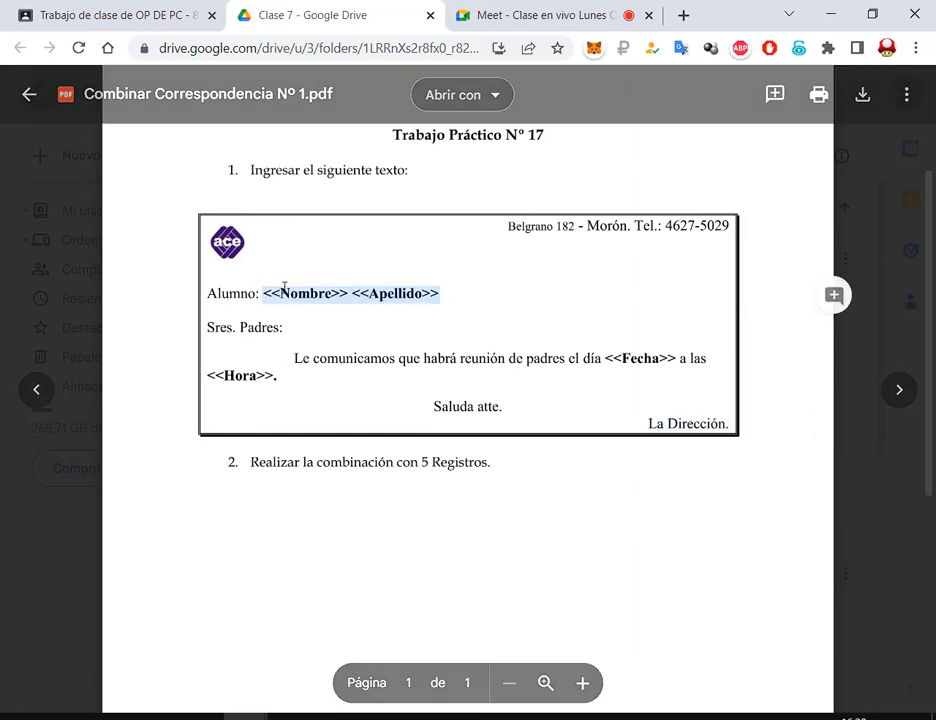
key(alt+Tab)
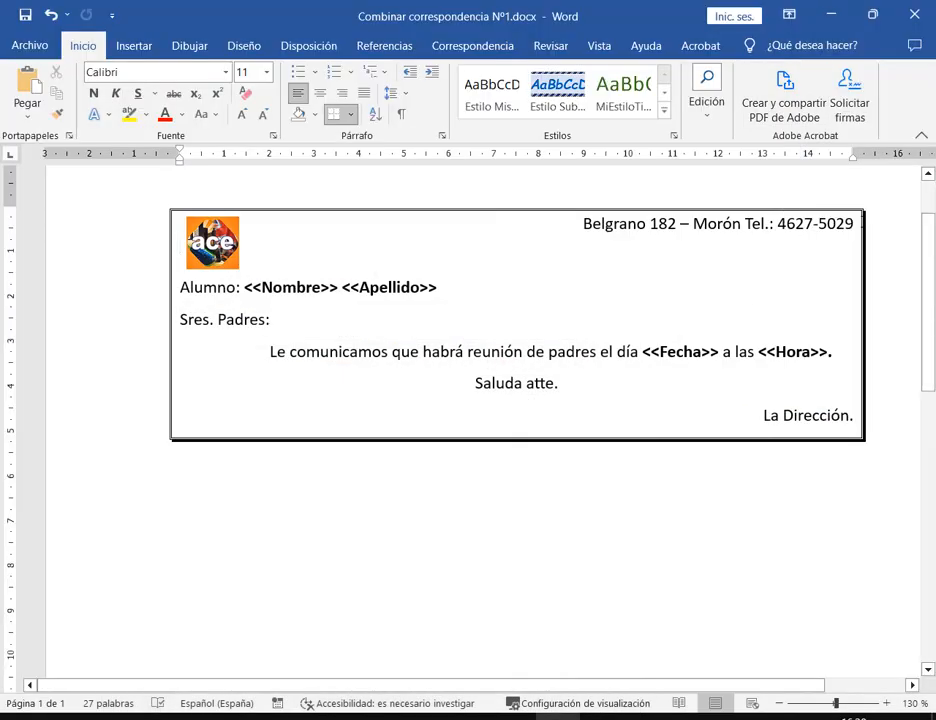
click(854, 226)
drag(584, 228, 856, 222)
click(856, 222)
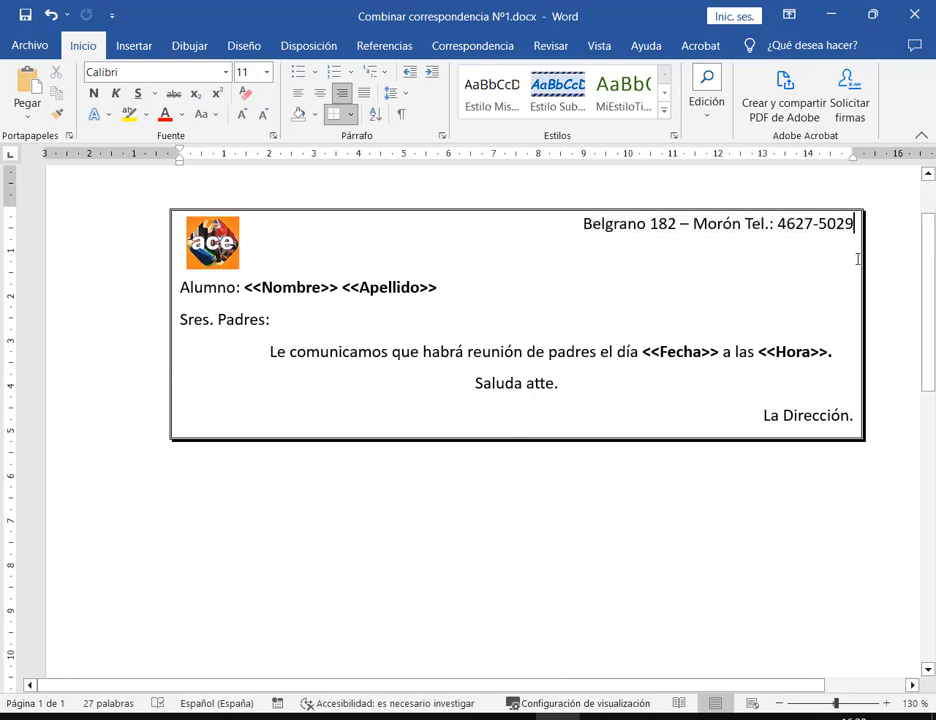
key(Return)
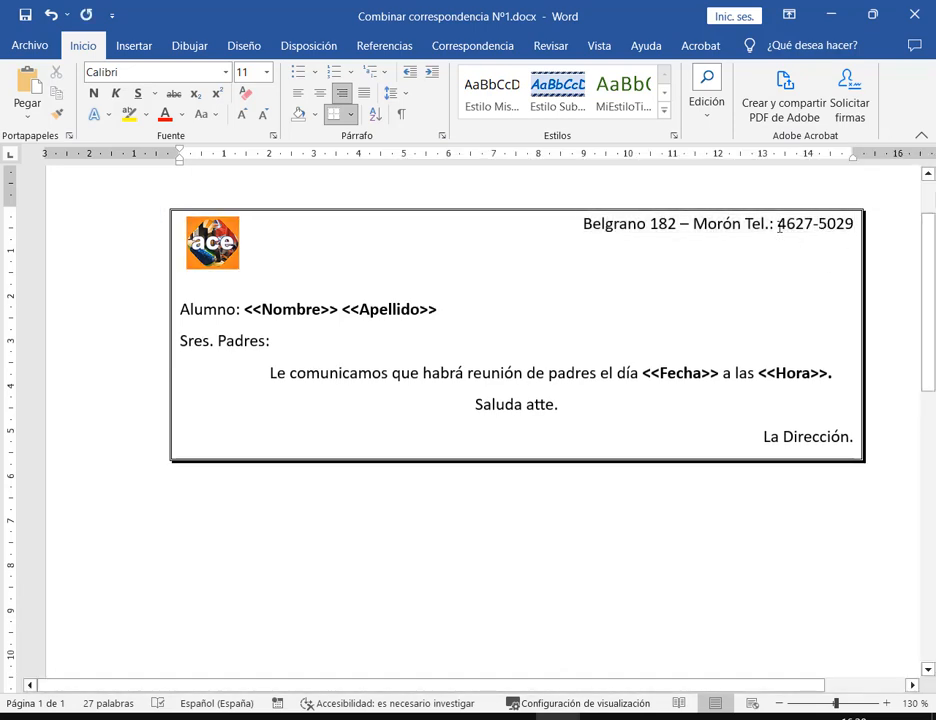
key(Return)
Nudge the ace logo down-right, enlarge it slightly, and bring the Drive PDF back up
click(212, 242)
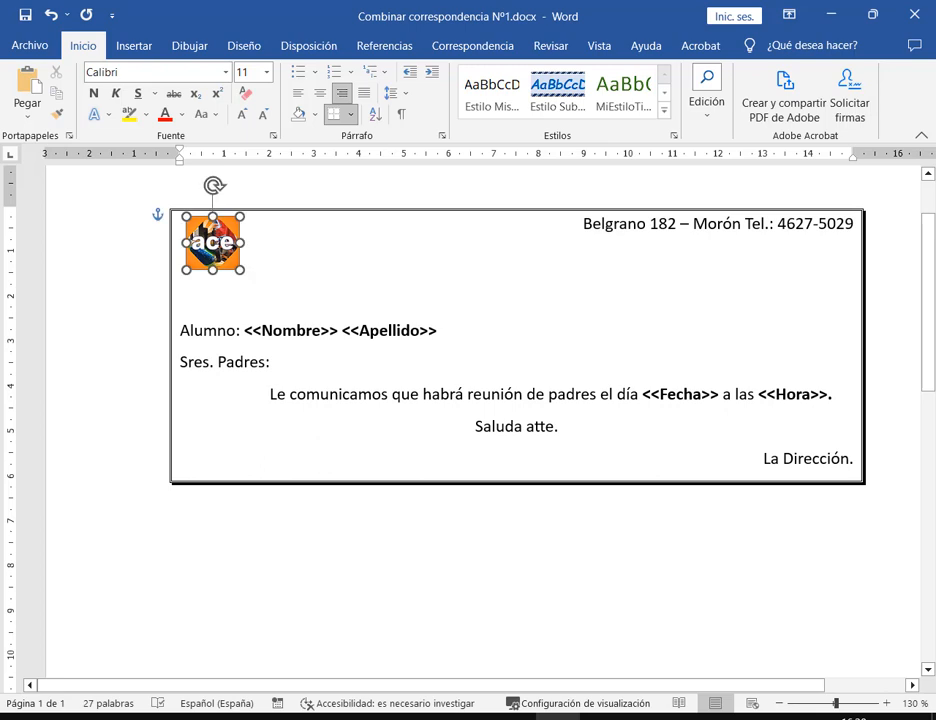
drag(212, 242, 258, 288)
click(330, 263)
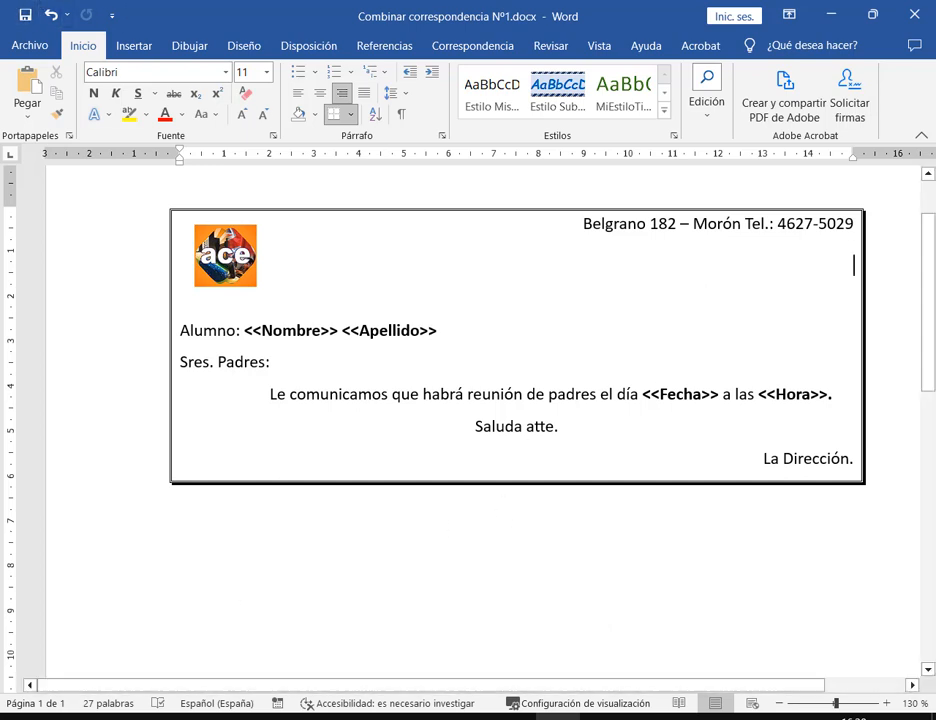
click(246, 717)
click(147, 582)
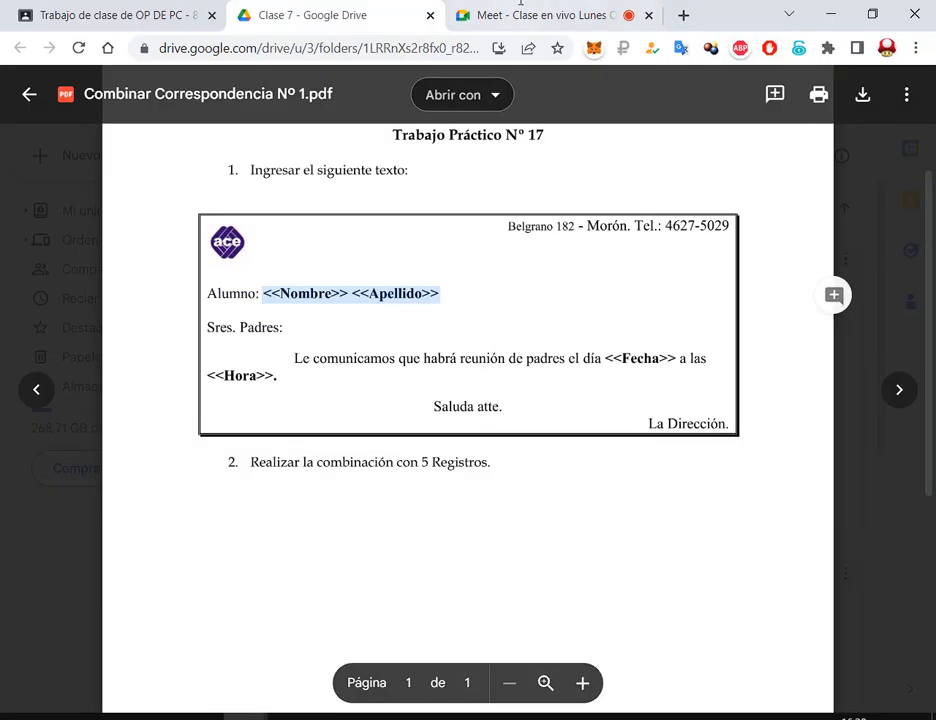
Switch to the Google Meet class call tab with its chat messages showing
click(544, 15)
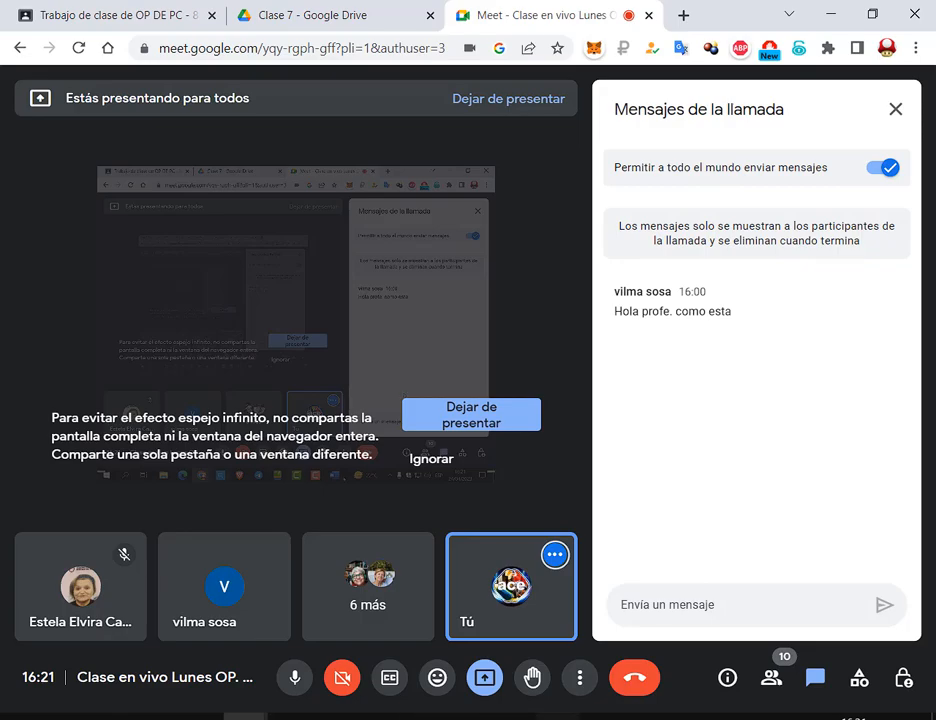
Bring the Combinar correspondencia Nº1 letter in Word back to the front
click(559, 717)
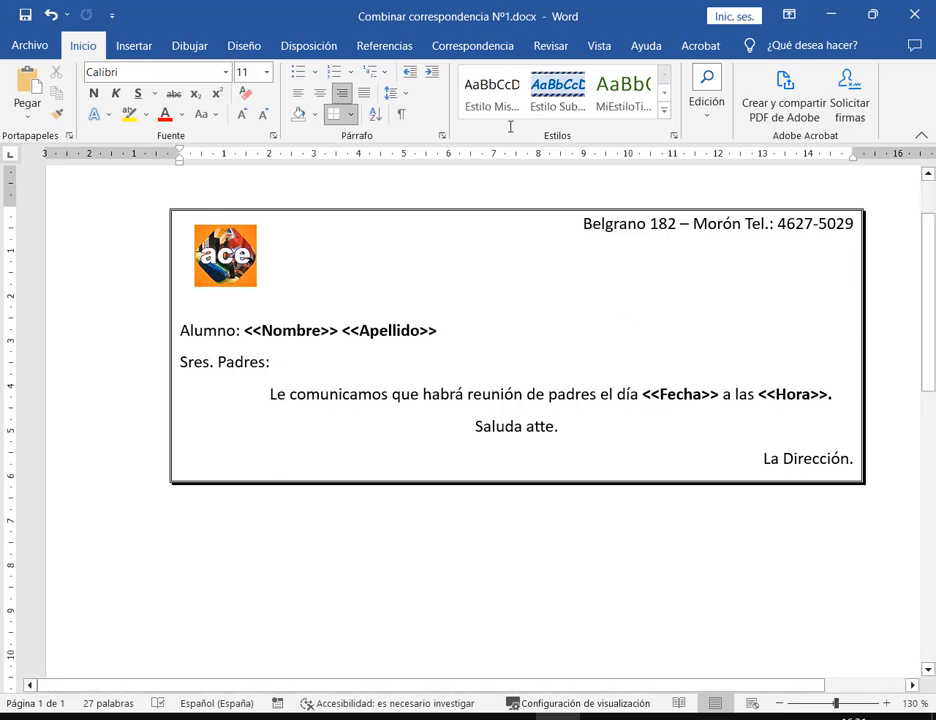
On the Correspondencia tab, open the Iniciar combinación de correspondencia document-type list
click(478, 44)
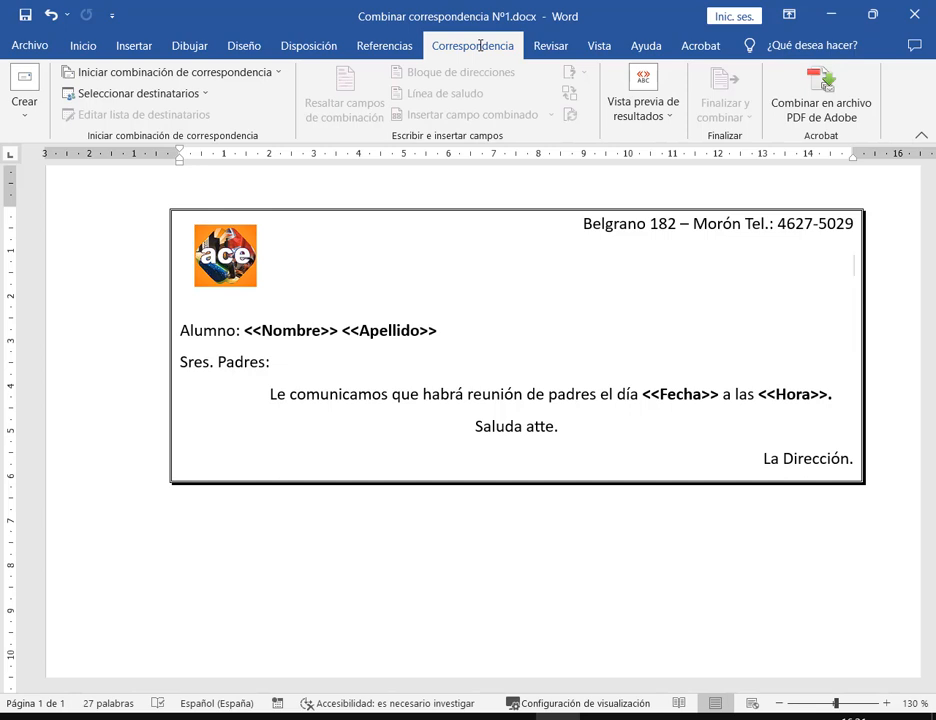
mouse_move(49, 63)
mouse_down()
mouse_move(665, 124)
mouse_move(689, 149)
mouse_up()
mouse_move(54, 60)
mouse_down()
mouse_move(912, 158)
mouse_move(761, 143)
mouse_up()
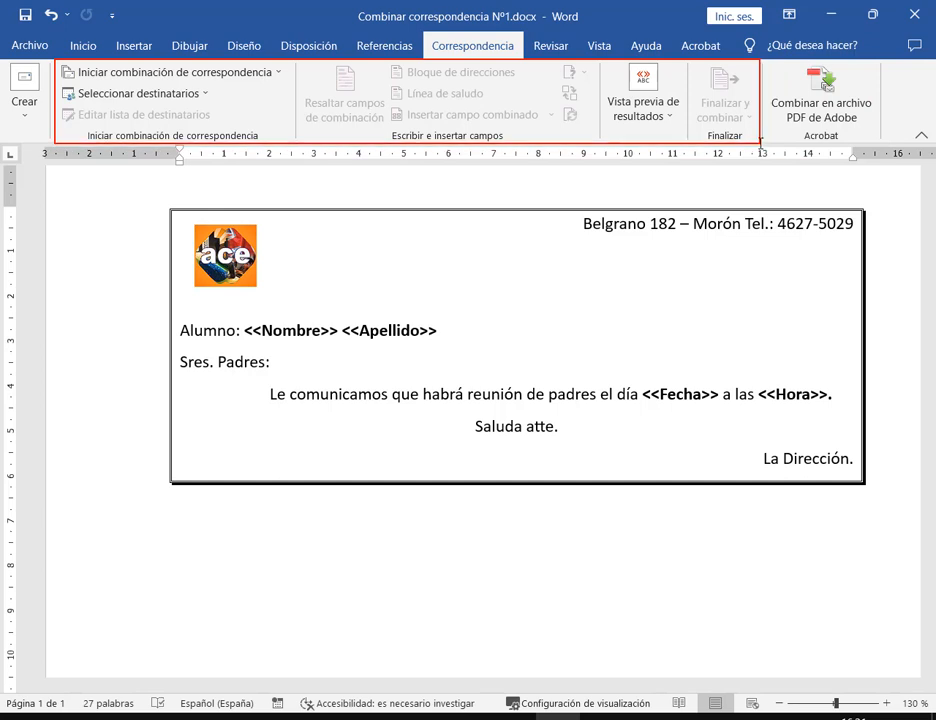
key(Escape)
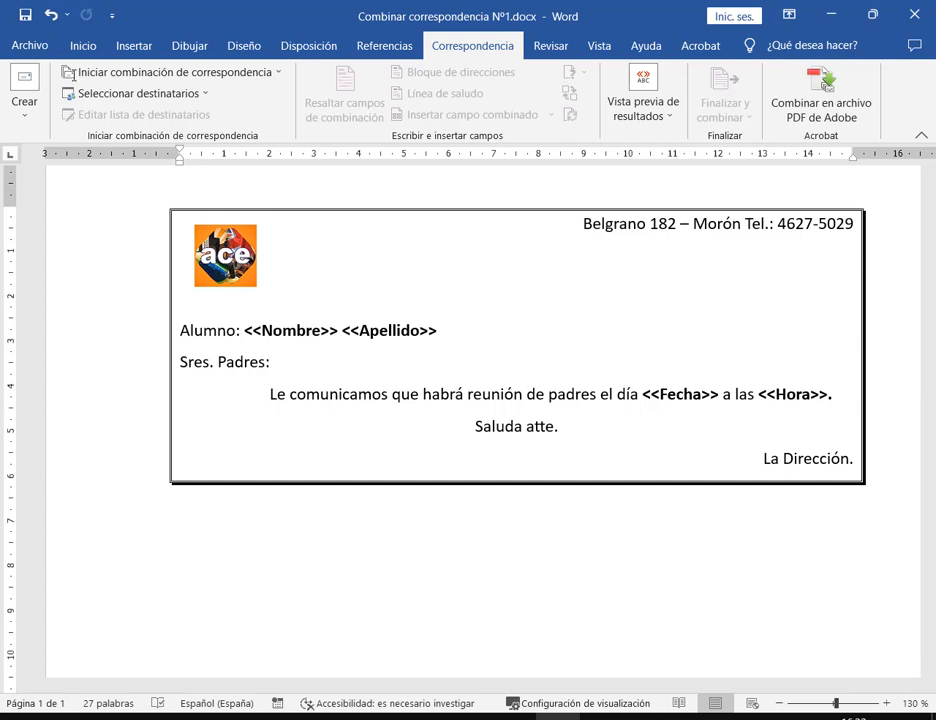
mouse_move(49, 60)
mouse_down()
mouse_move(111, 79)
mouse_move(287, 89)
mouse_up()
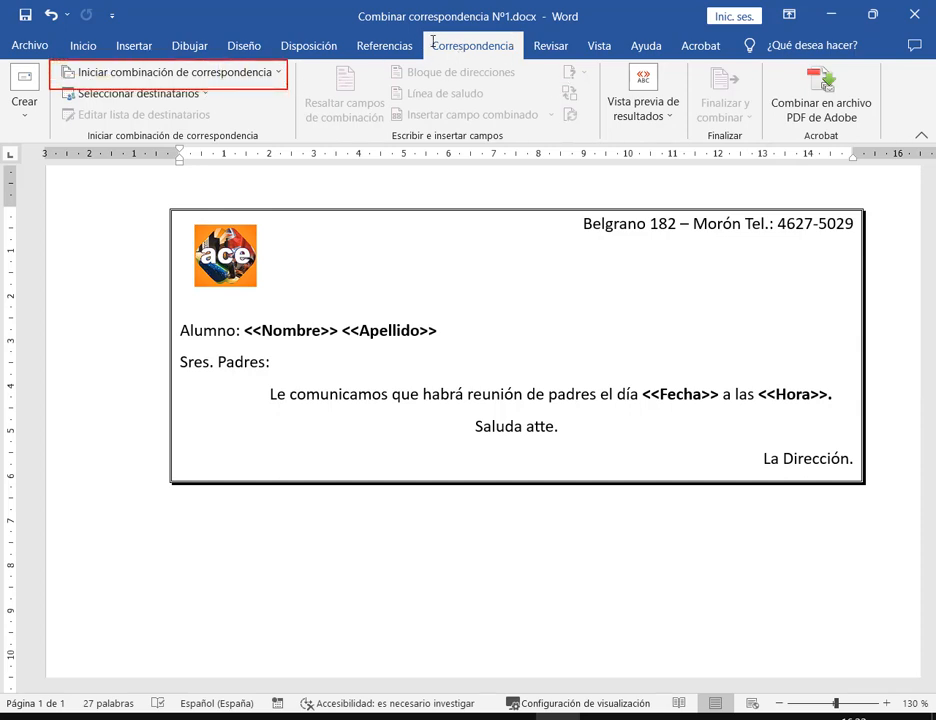
drag(425, 33, 519, 57)
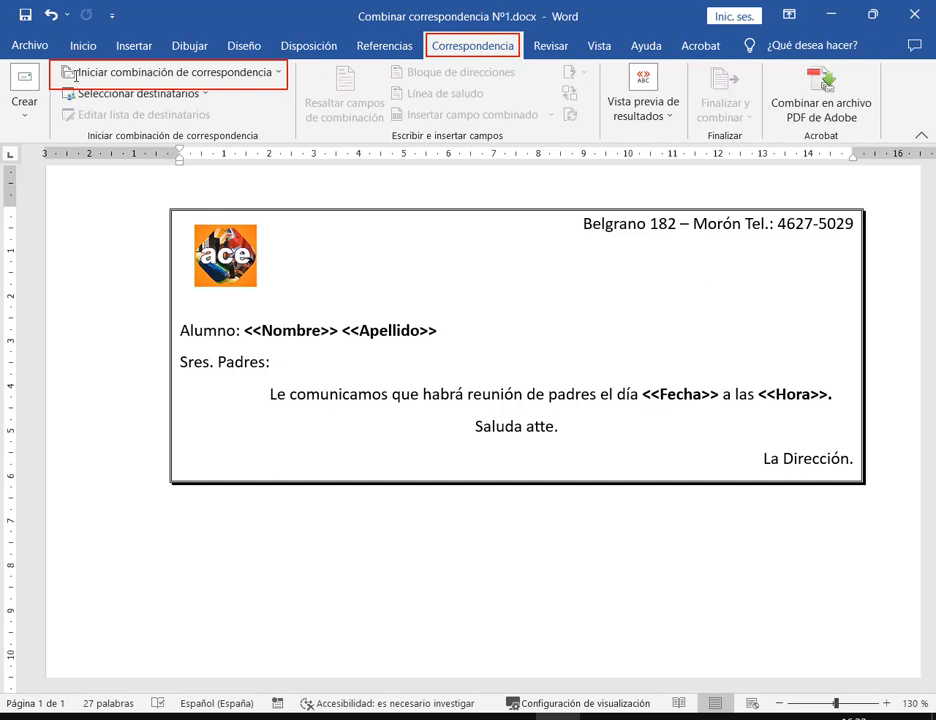
key(ctrl+z)
key(ctrl+z)
drag(49, 60, 300, 146)
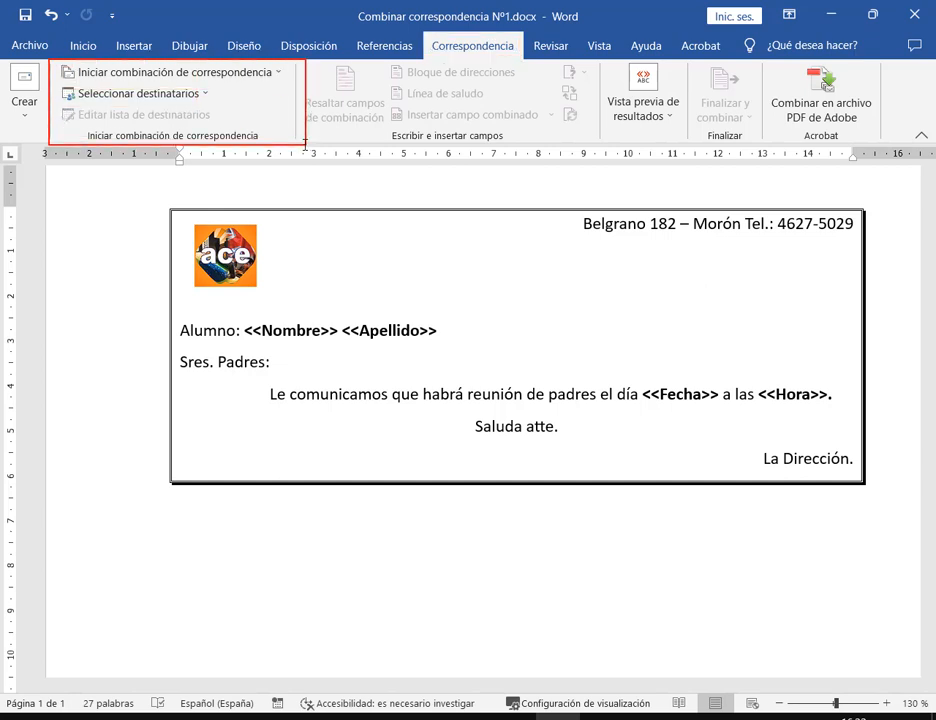
drag(84, 129, 284, 141)
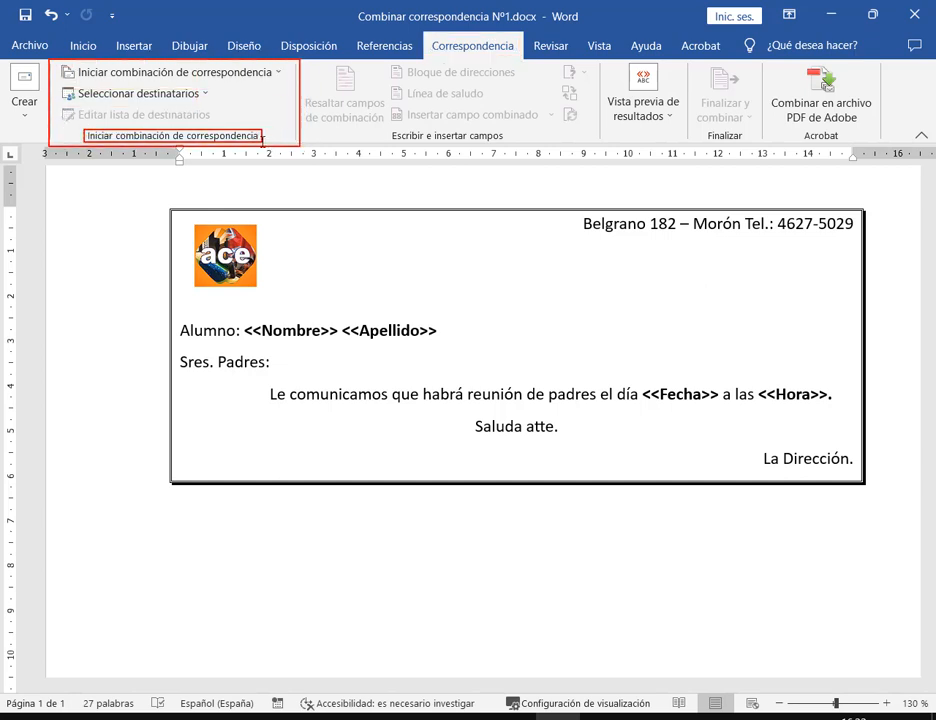
key(ctrl+z)
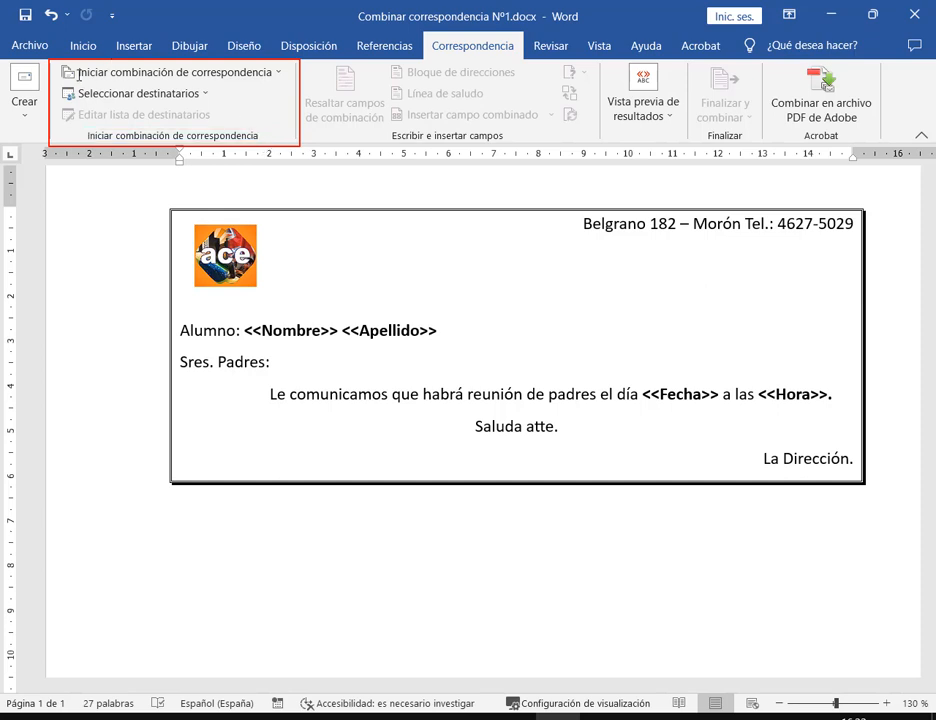
drag(58, 63, 287, 81)
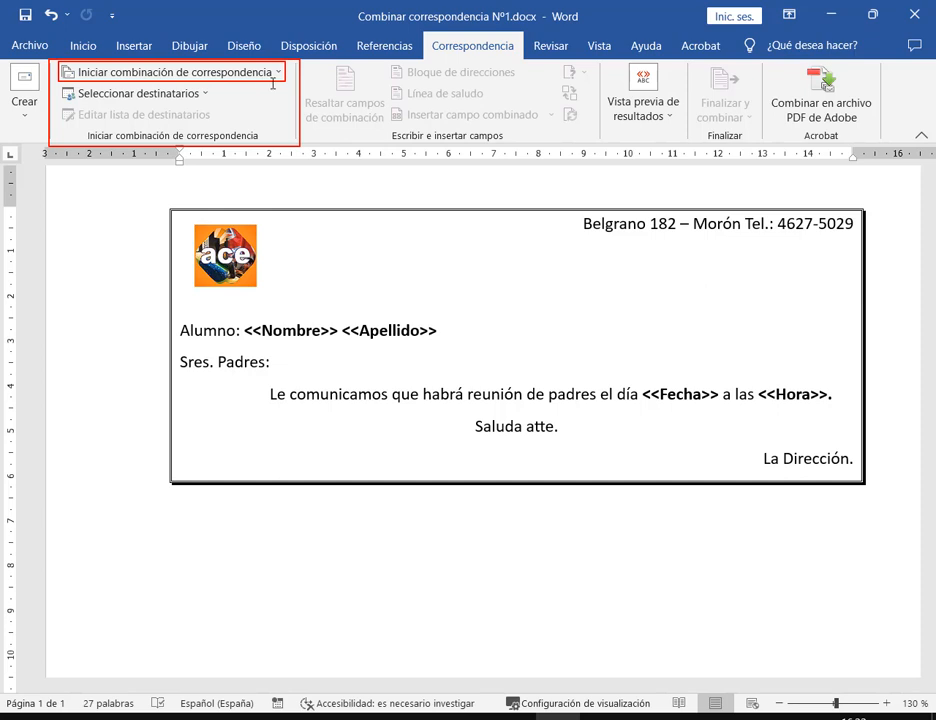
key(Escape)
click(274, 75)
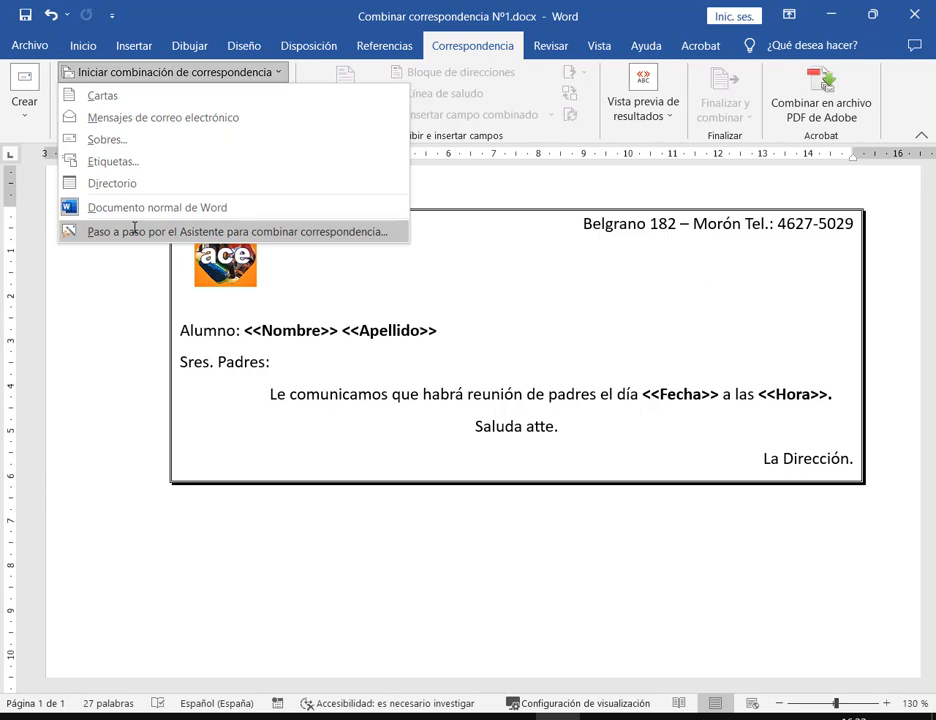
Launch the 'Paso a paso por el Asistente' mail-merge wizard
click(134, 231)
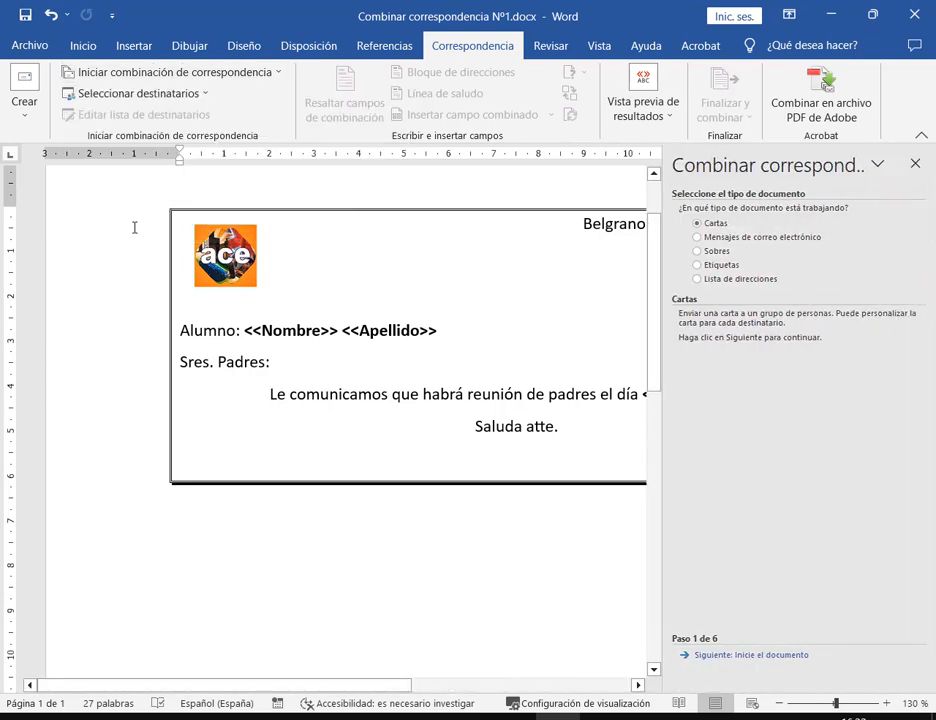
click(215, 73)
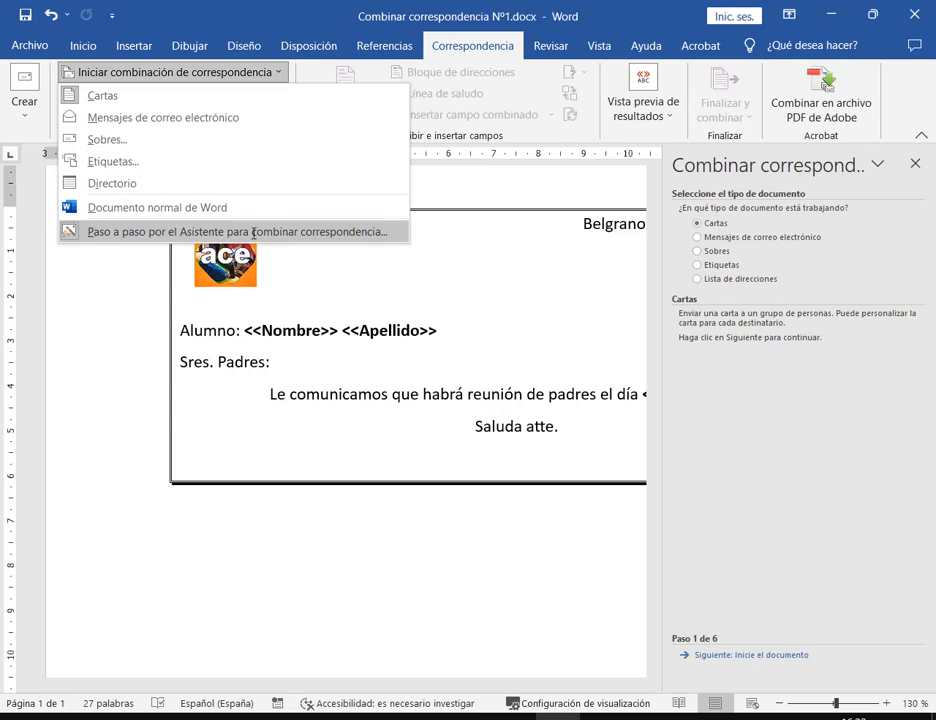
click(916, 401)
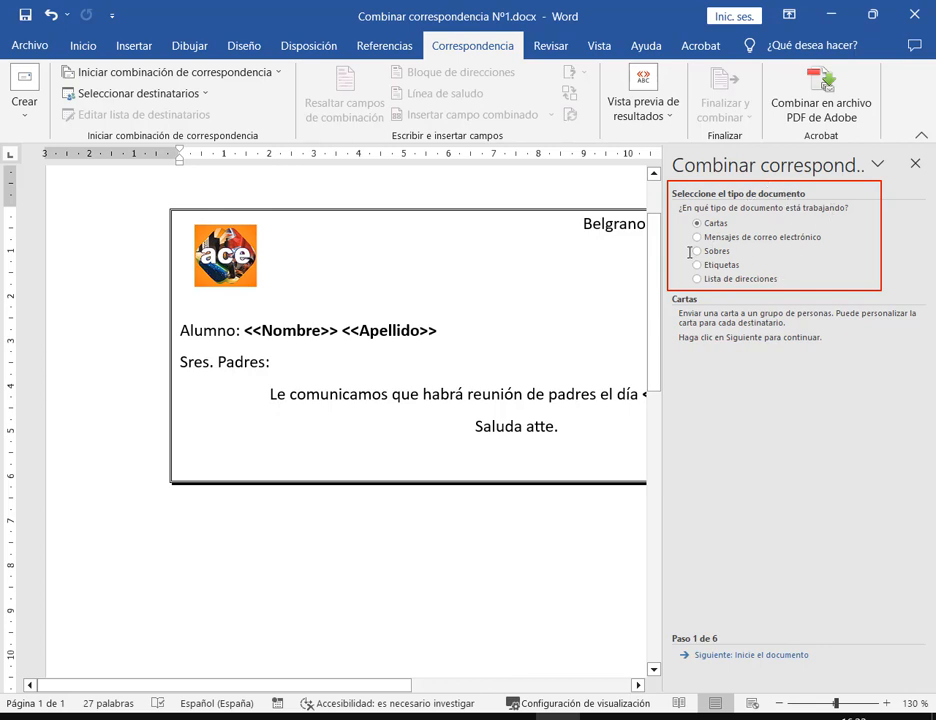
mouse_move(690, 216)
mouse_down()
mouse_move(819, 284)
mouse_move(842, 286)
mouse_up()
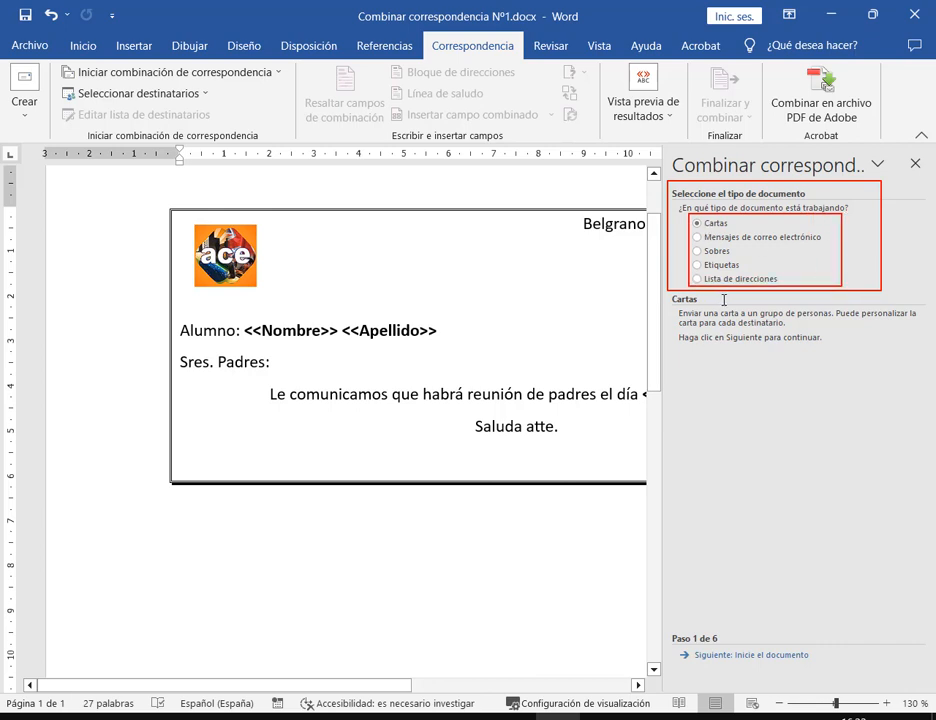
key(Escape)
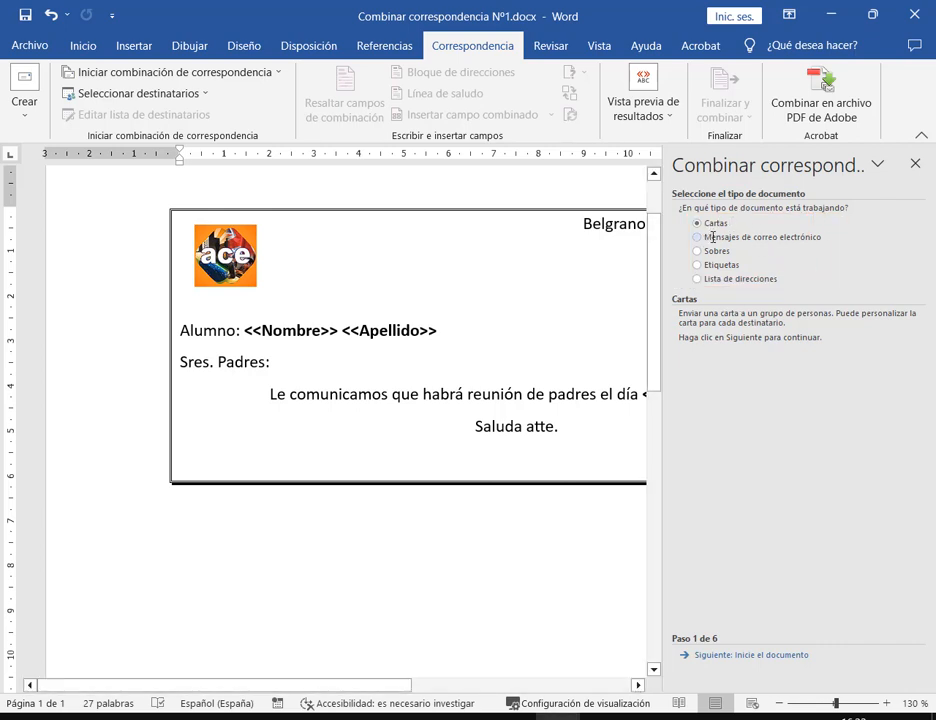
Preview each document type, settle on Cartas, and advance to choosing the starting document
click(713, 237)
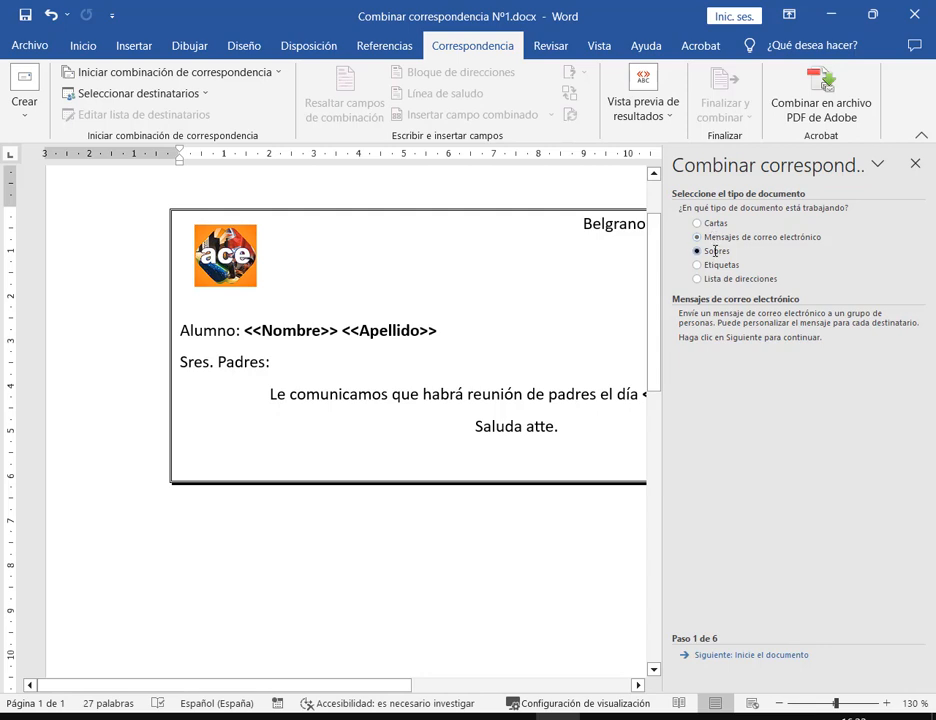
click(715, 251)
click(721, 265)
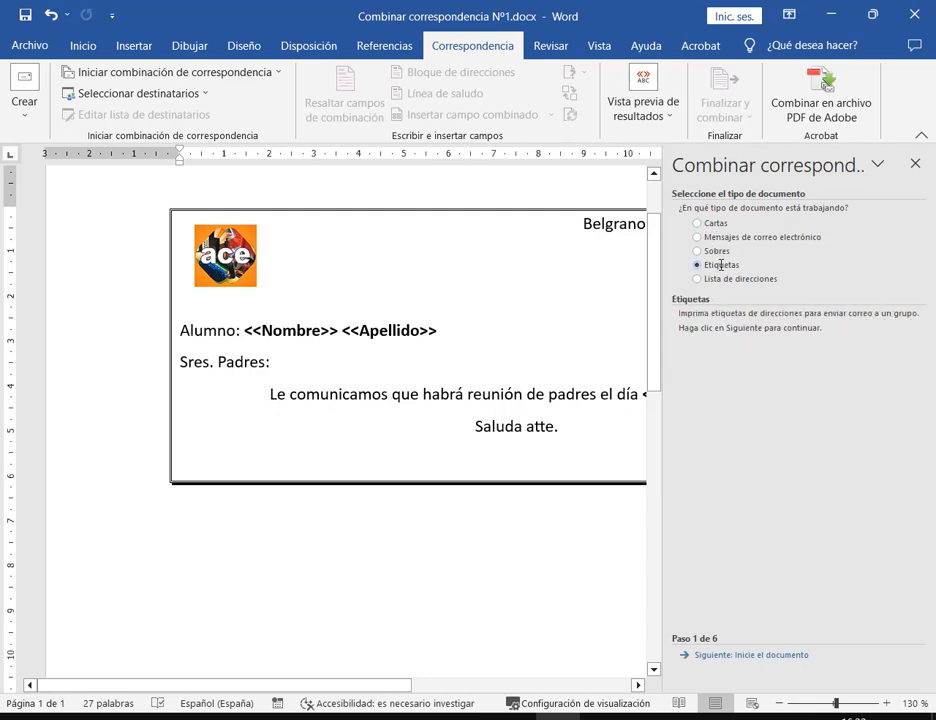
click(736, 279)
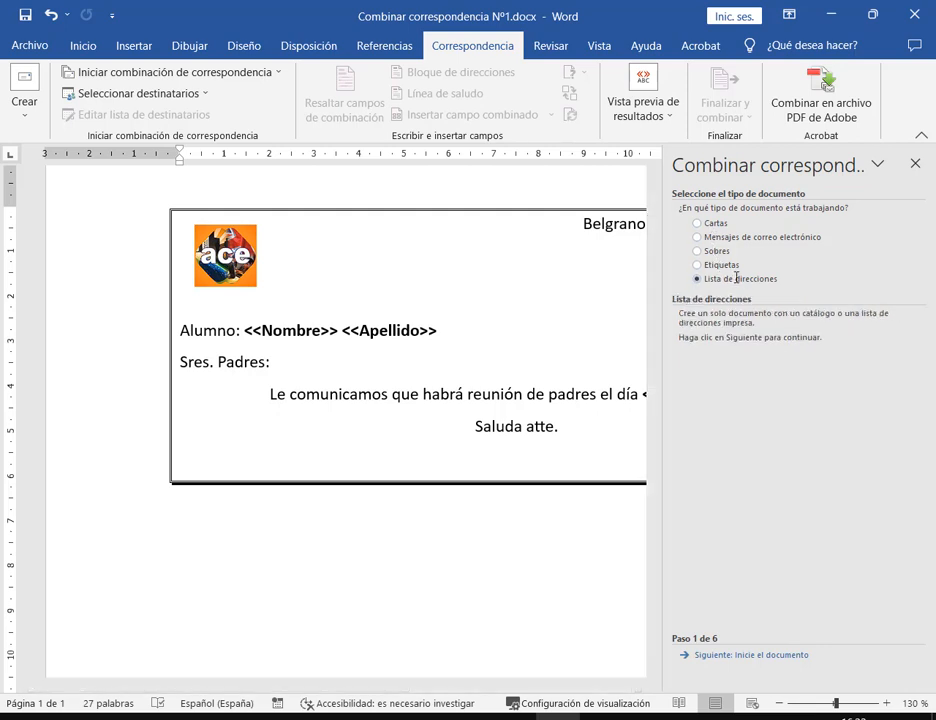
click(697, 223)
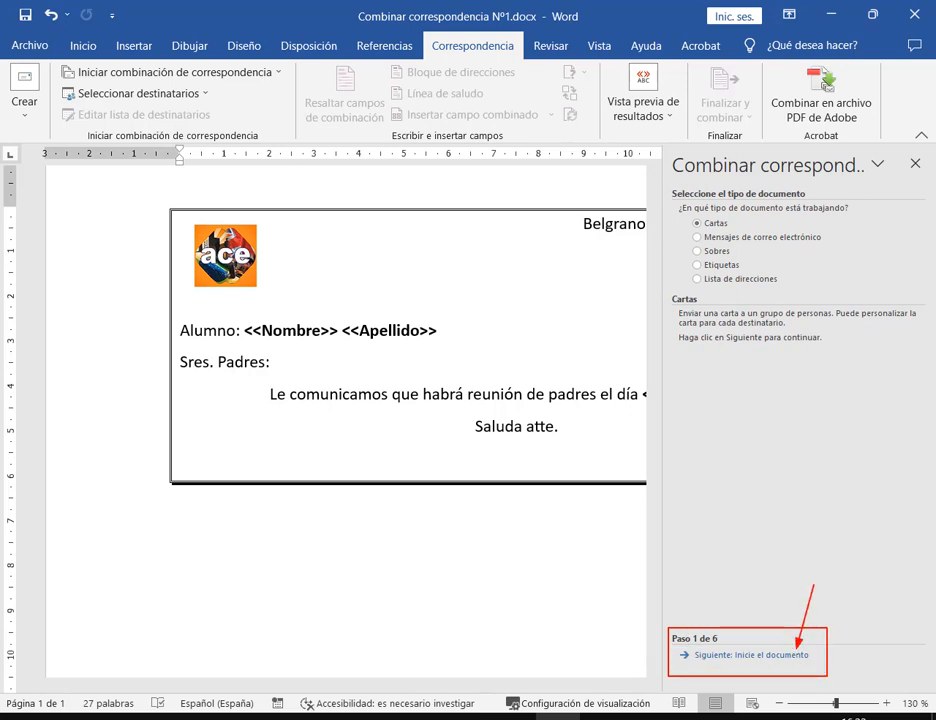
click(780, 655)
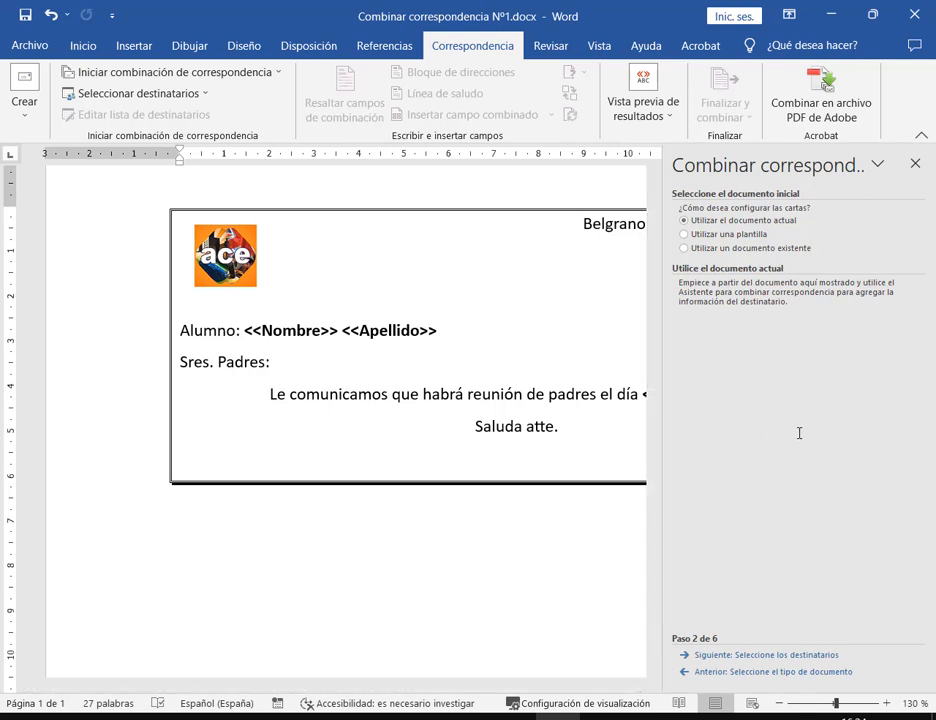
Keep 'Utilizar el documento actual' as the starting letter and advance to recipient selection
drag(384, 687, 447, 687)
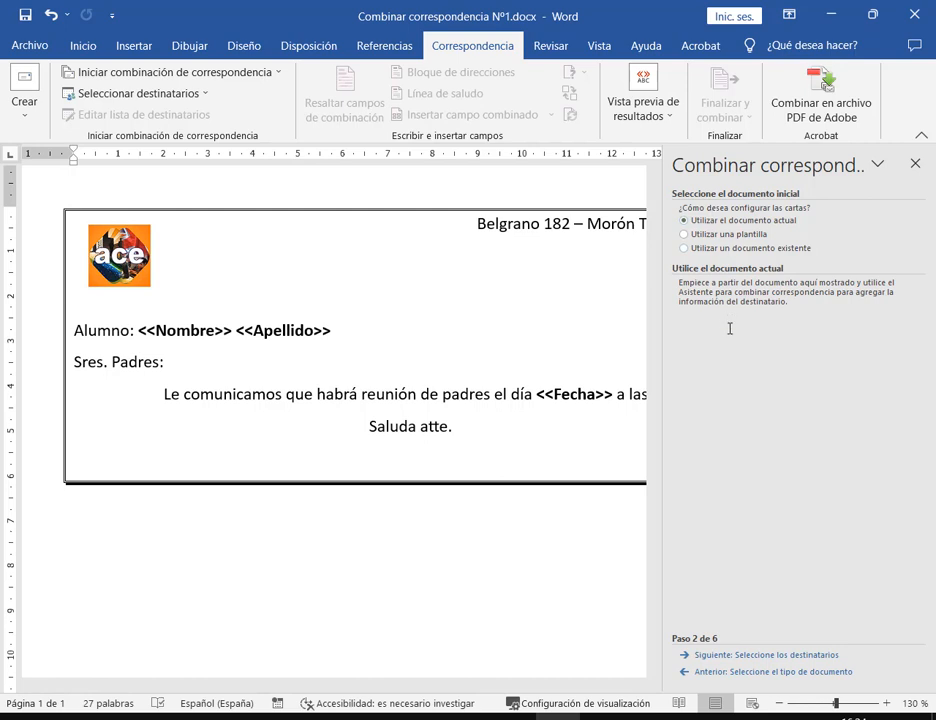
click(822, 654)
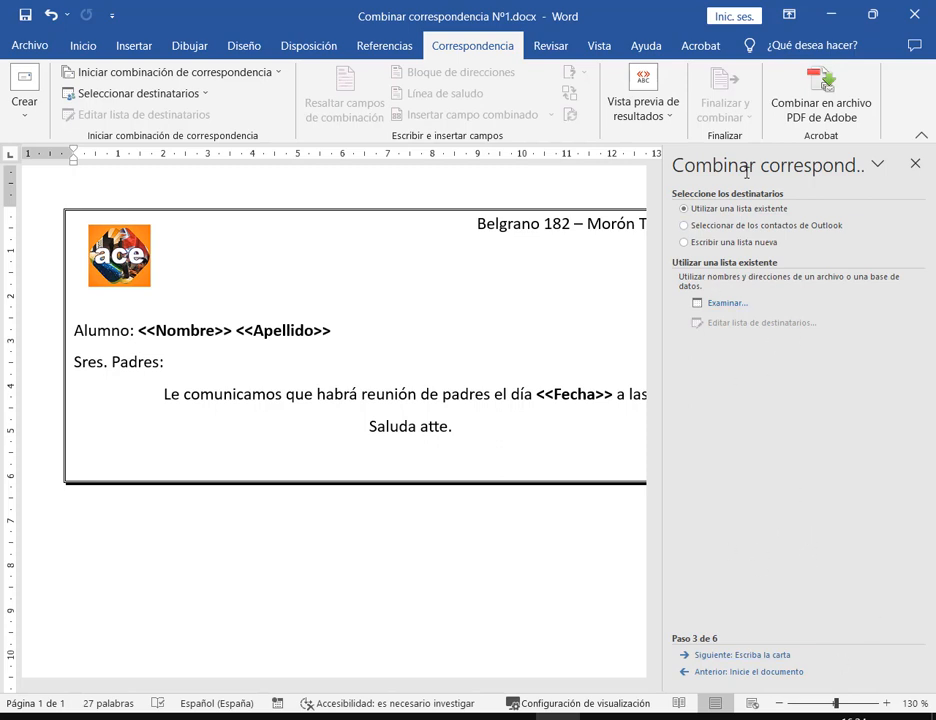
mouse_move(668, 183)
mouse_down()
mouse_move(758, 205)
mouse_move(855, 252)
mouse_up()
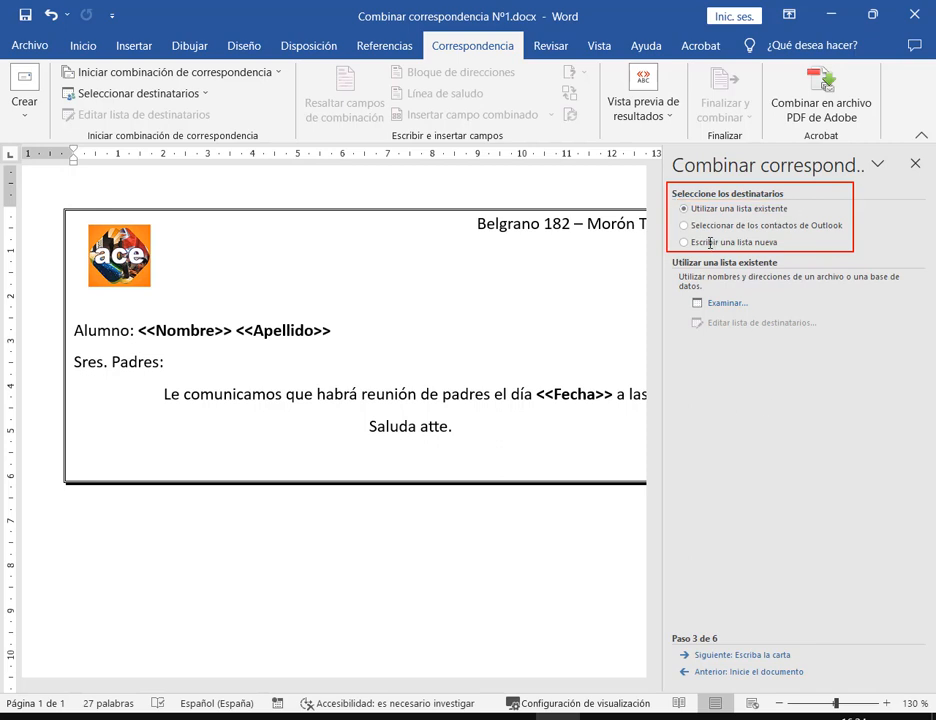
drag(446, 685, 483, 685)
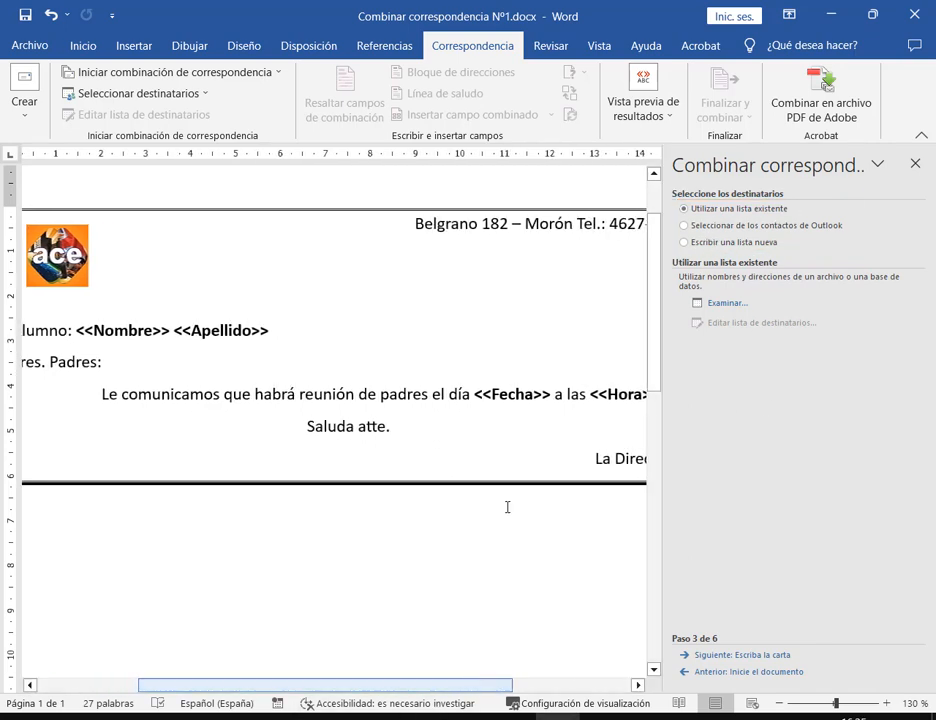
scroll(495, 429, down, 1)
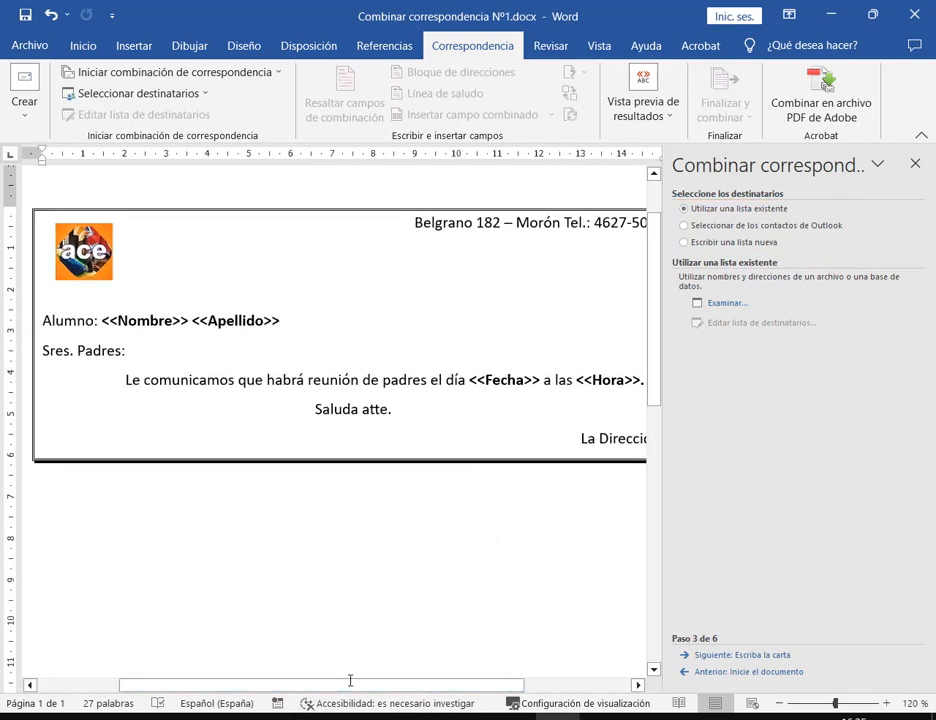
drag(305, 685, 330, 685)
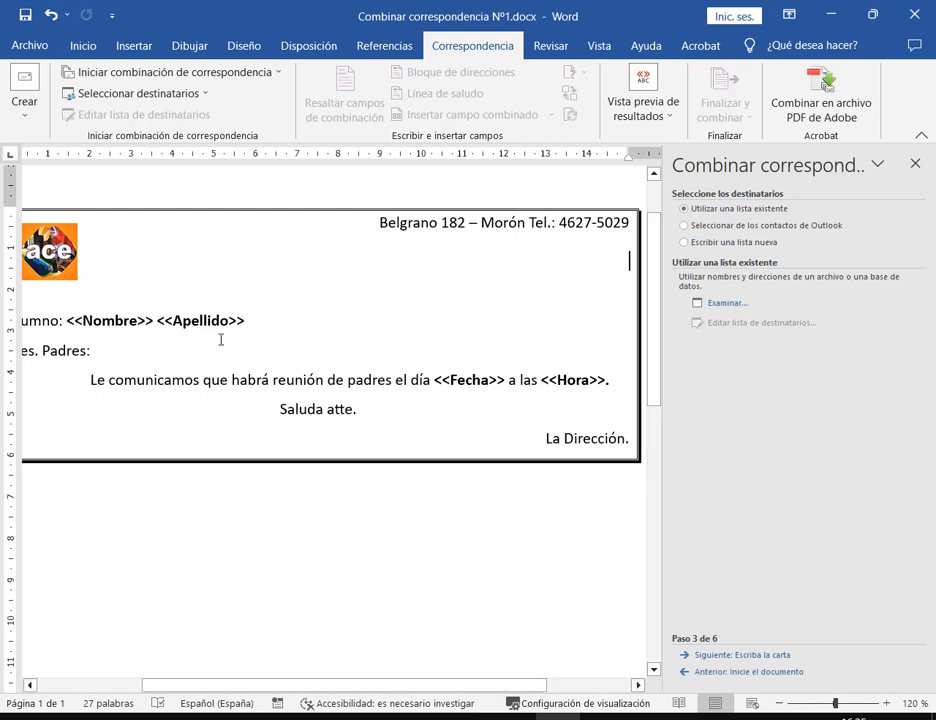
drag(42, 203, 604, 470)
scroll(370, 533, down, 1)
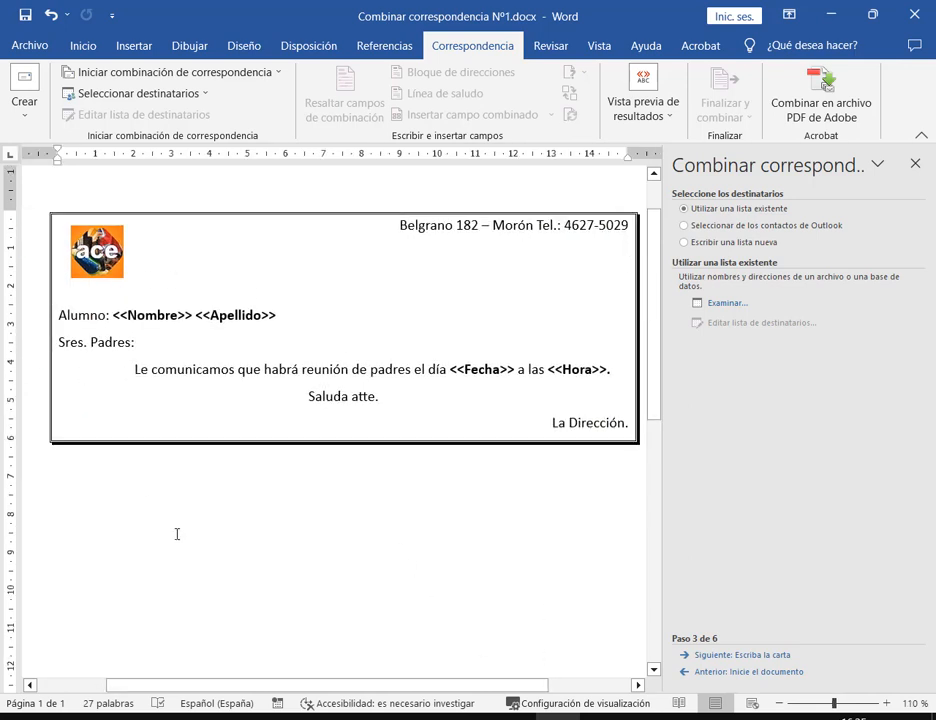
drag(372, 684, 377, 684)
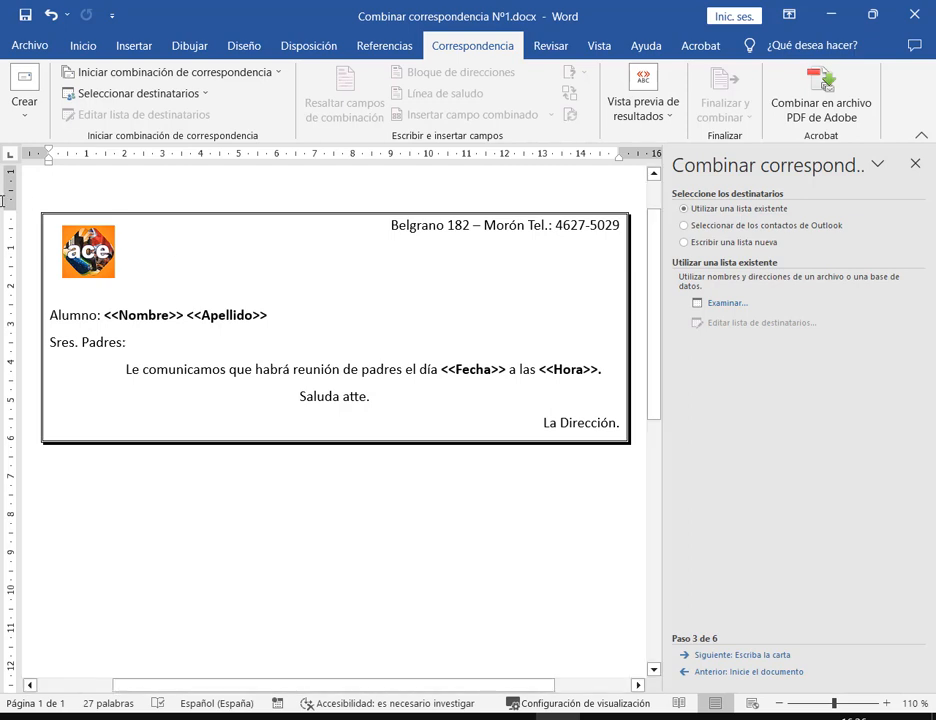
mouse_move(30, 201)
mouse_down()
mouse_move(383, 366)
mouse_move(638, 465)
mouse_up()
drag(386, 225, 450, 425)
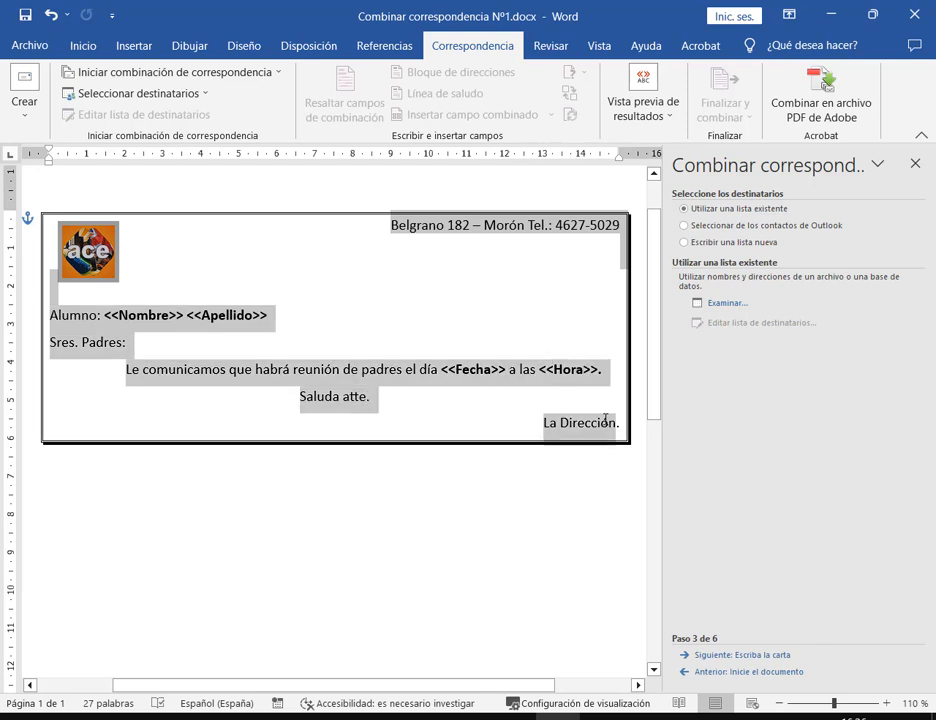
click(163, 312)
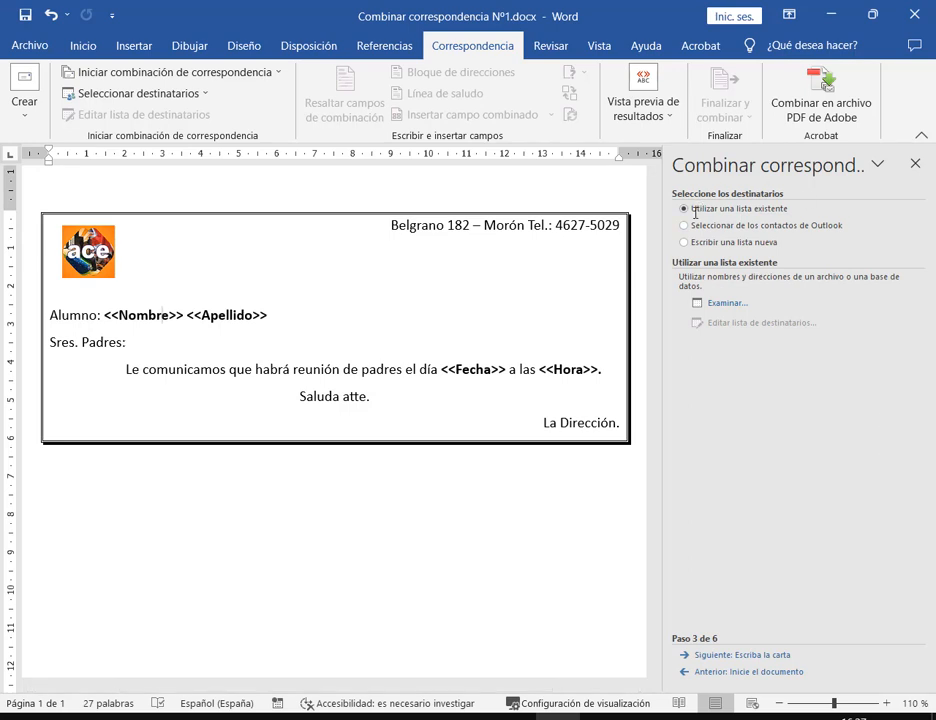
drag(675, 200, 804, 218)
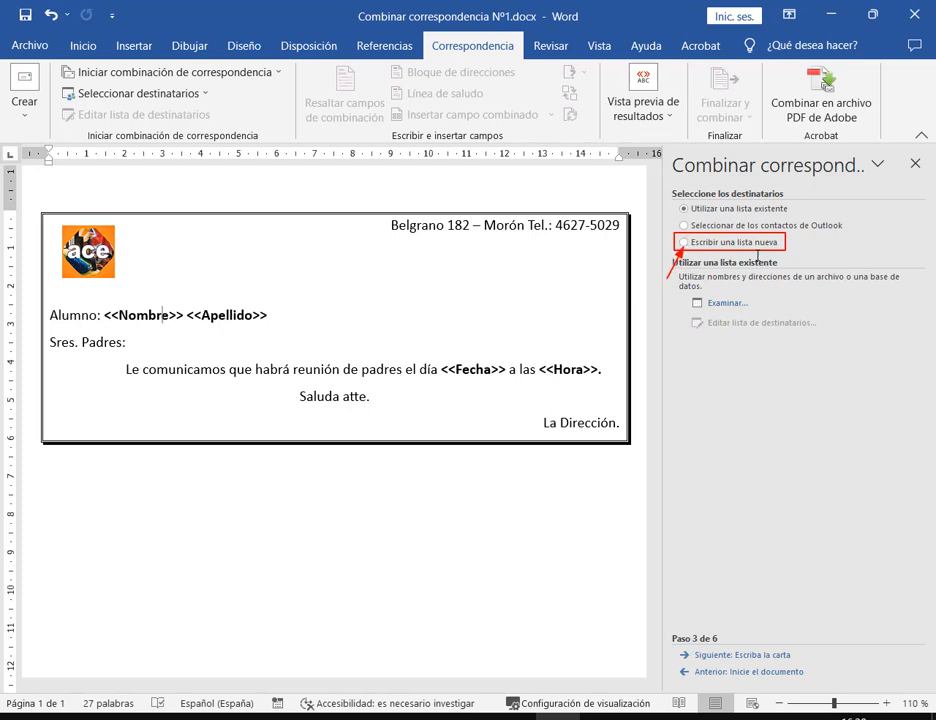
Compare the recipient options, pick 'Escribir una lista nueva', and open the blank Nueva lista de direcciones
click(684, 242)
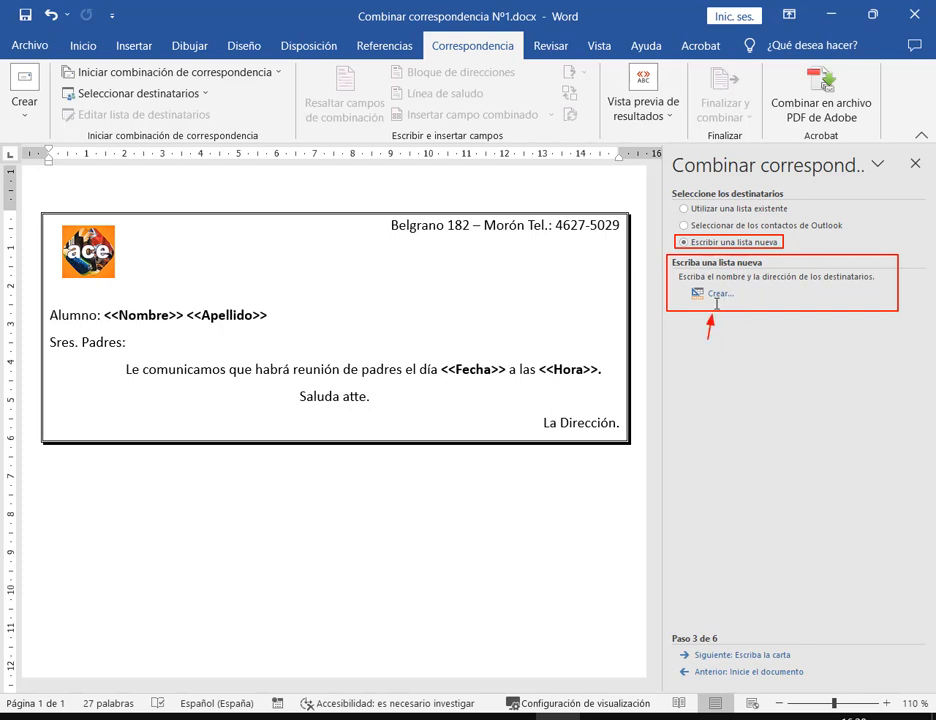
click(735, 208)
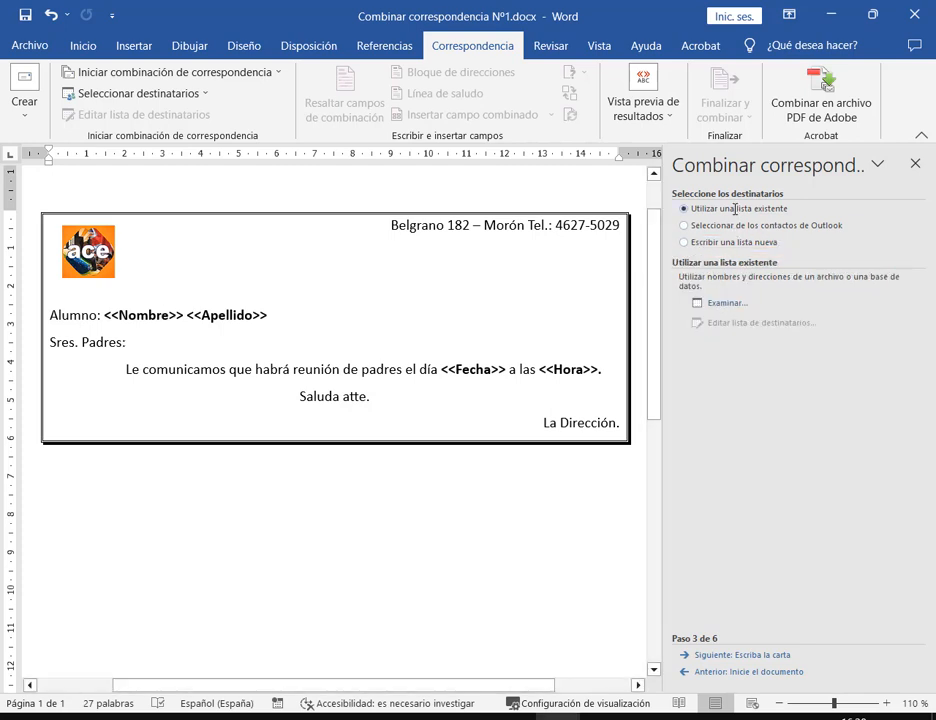
click(735, 225)
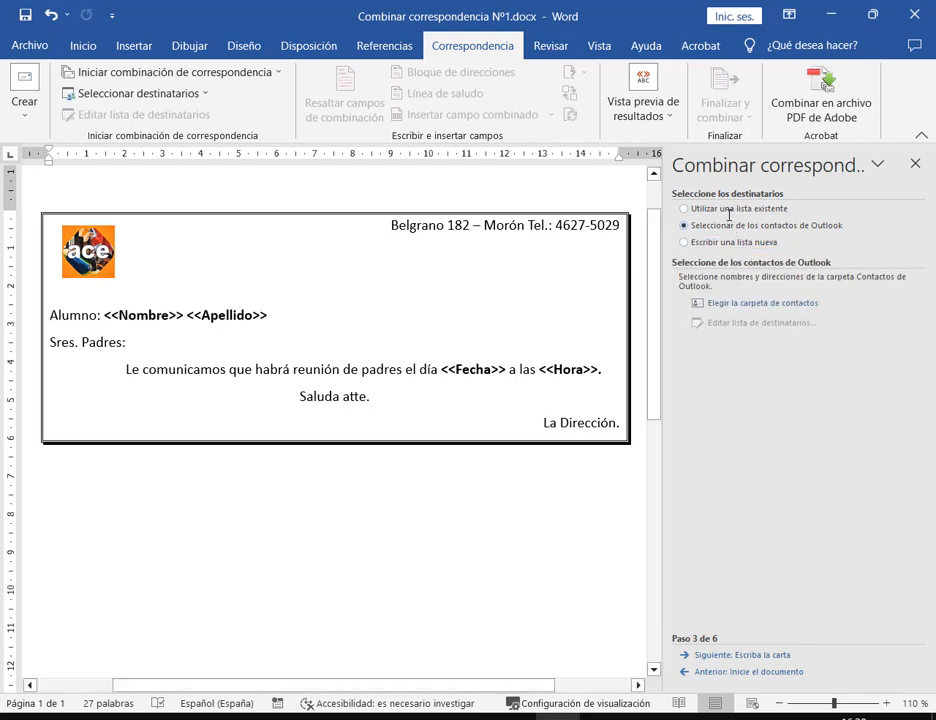
click(732, 209)
click(733, 242)
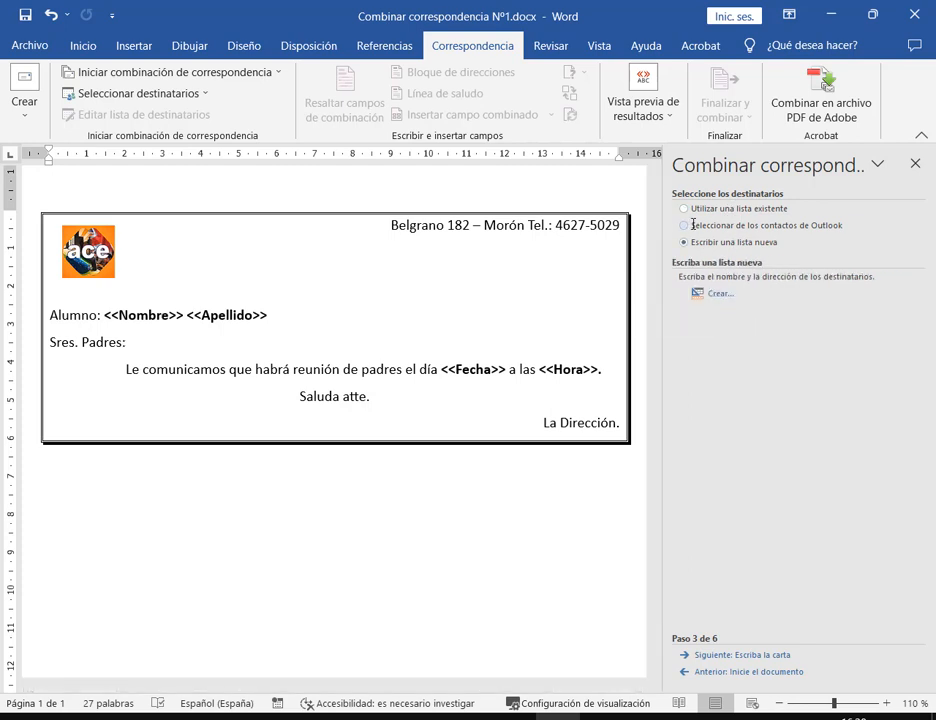
click(716, 294)
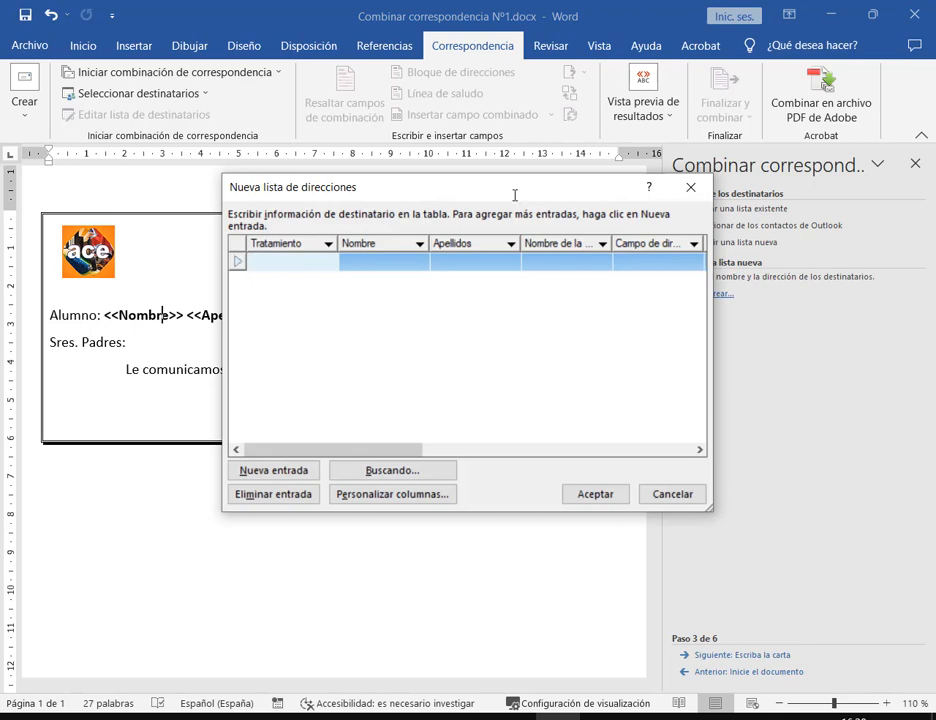
drag(498, 188, 502, 124)
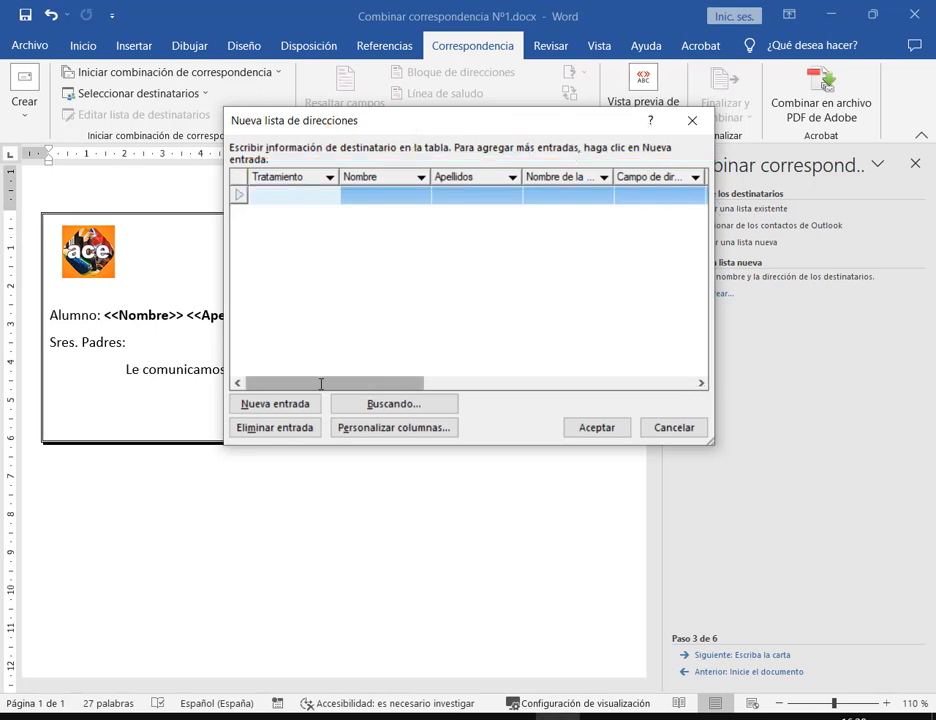
click(702, 383)
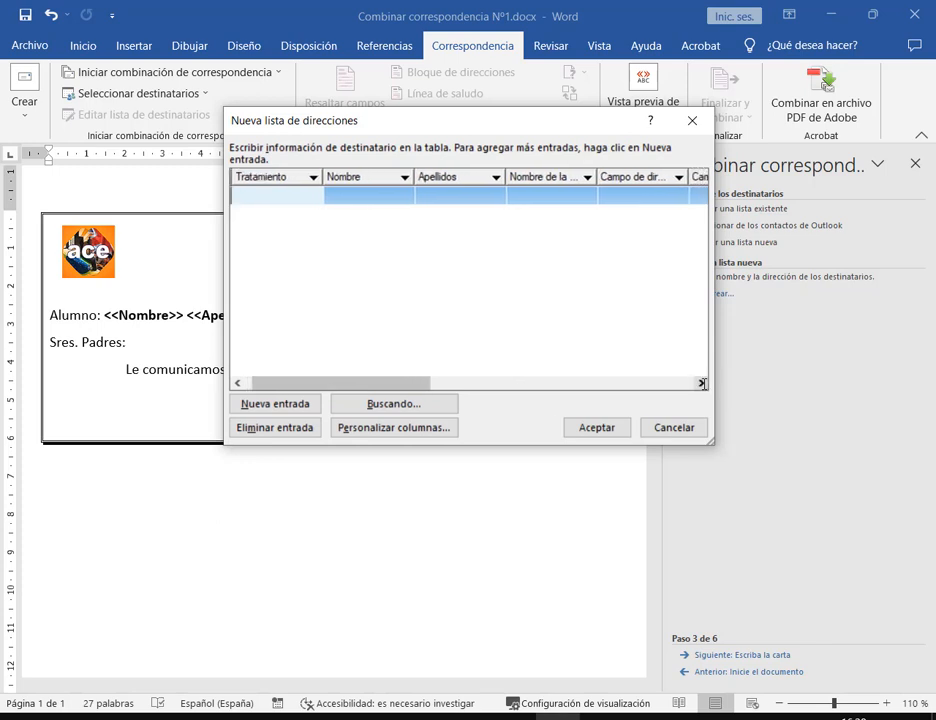
drag(356, 383, 403, 381)
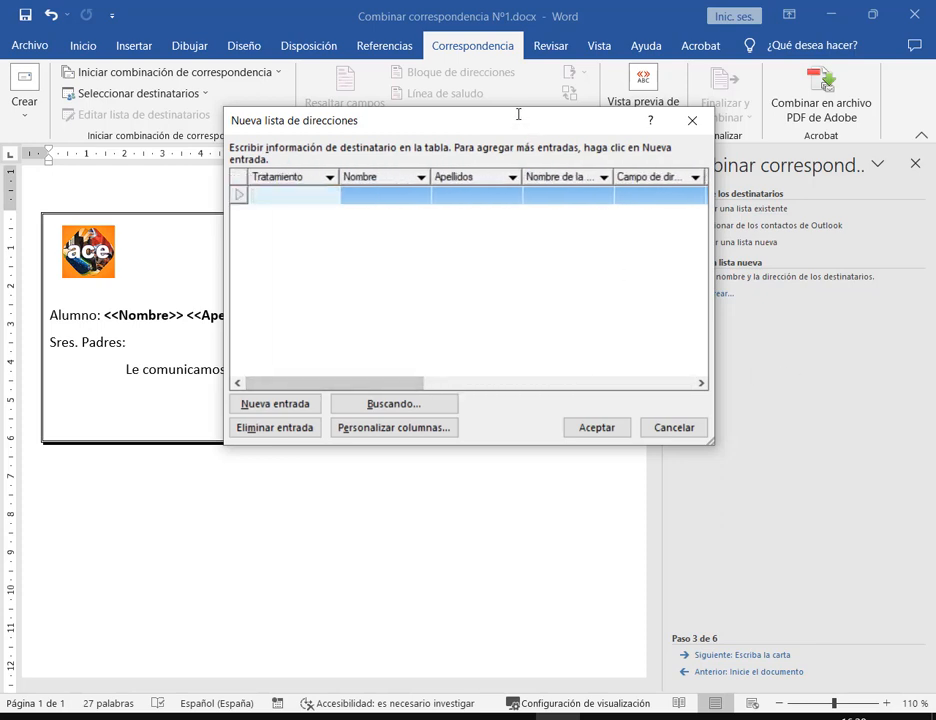
mouse_move(247, 160)
mouse_down()
mouse_move(598, 186)
mouse_move(727, 185)
mouse_up()
drag(339, 167, 521, 183)
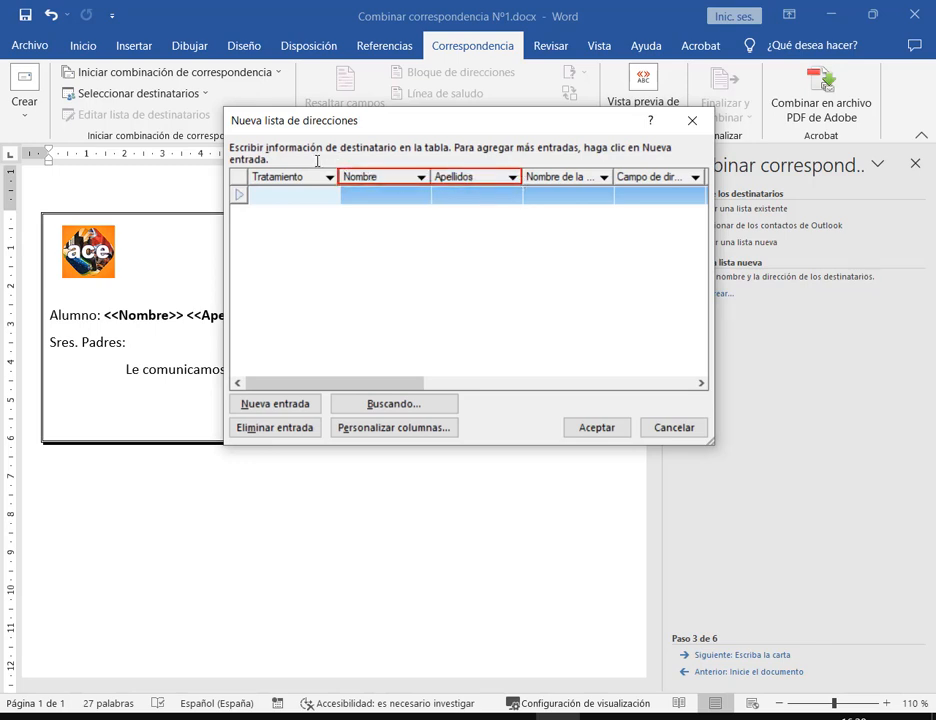
drag(318, 127, 309, 161)
mouse_move(333, 131)
mouse_down()
mouse_move(412, 370)
mouse_move(343, 435)
mouse_up()
mouse_move(38, 215)
mouse_down()
mouse_move(378, 349)
mouse_move(138, 267)
mouse_move(135, 300)
mouse_up()
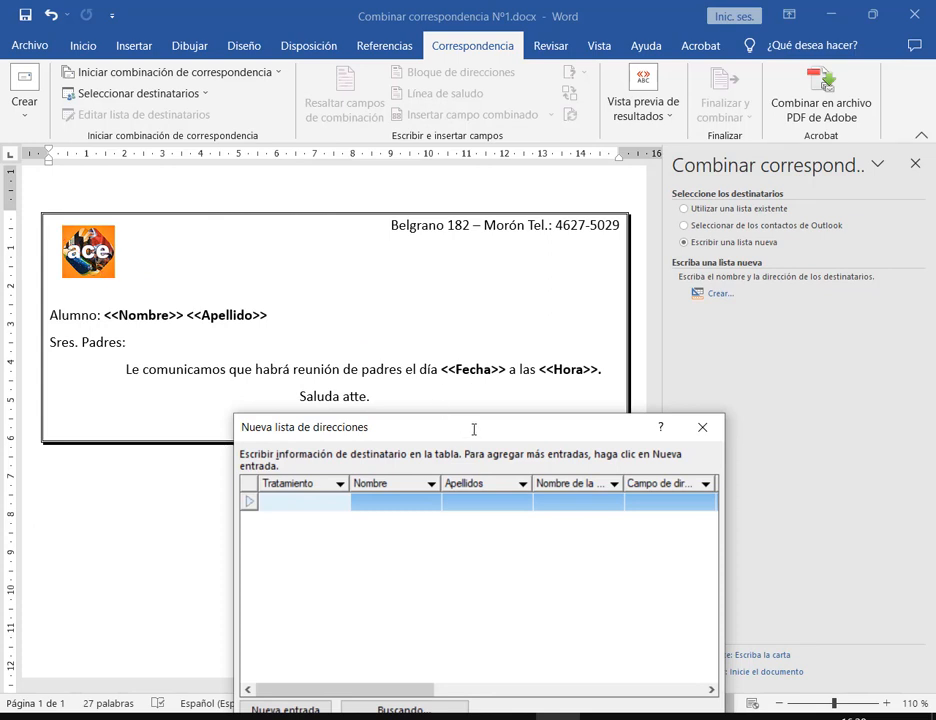
drag(474, 429, 458, 254)
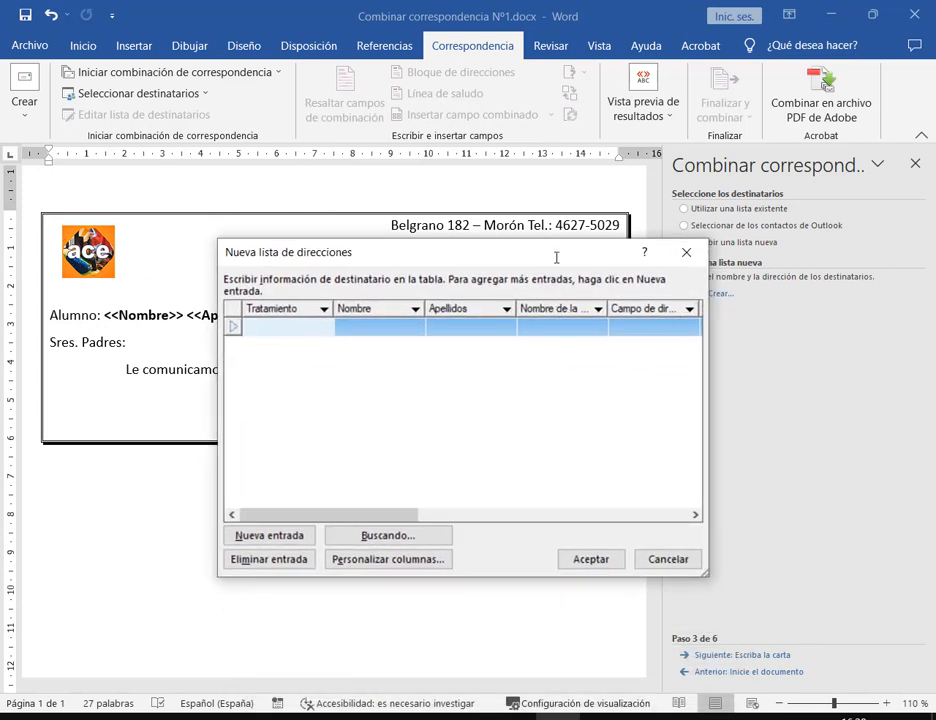
drag(556, 259, 551, 88)
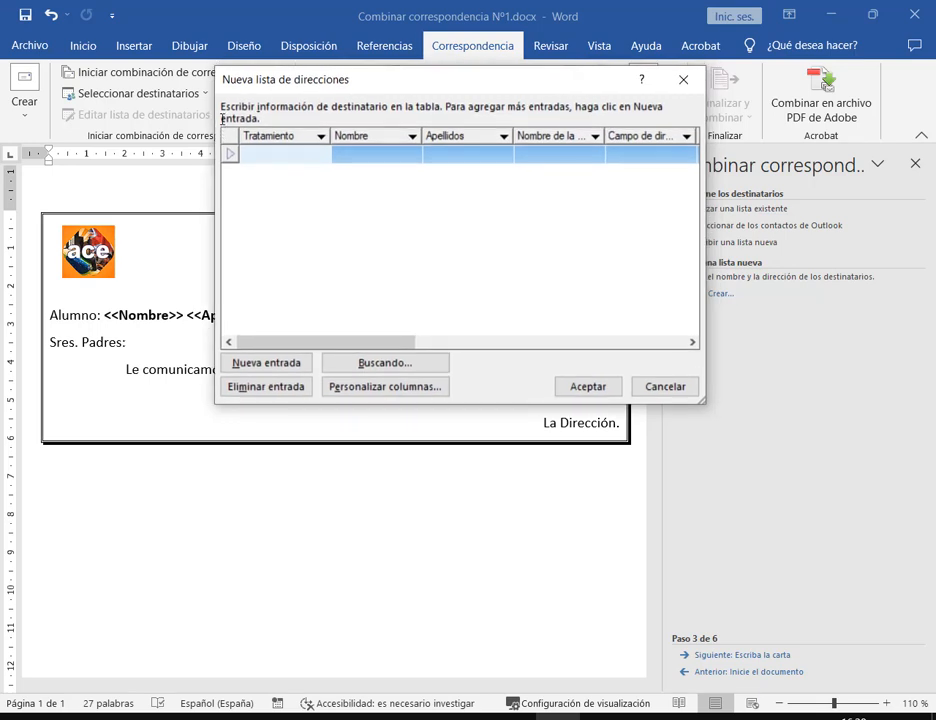
drag(222, 121, 705, 182)
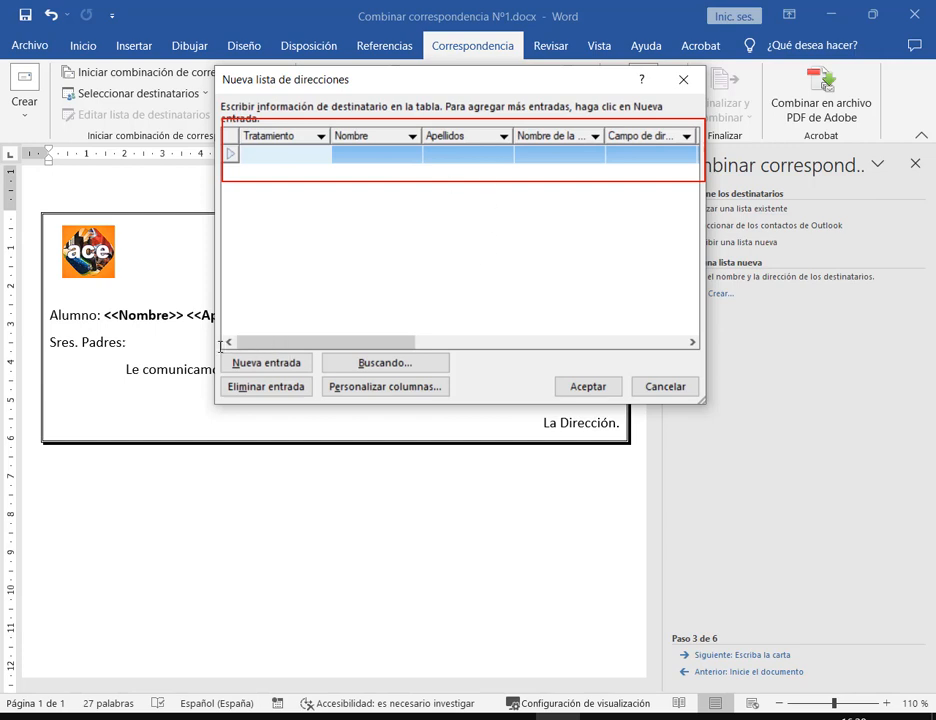
mouse_move(214, 347)
mouse_down()
mouse_move(353, 380)
mouse_move(700, 413)
mouse_move(706, 402)
mouse_up()
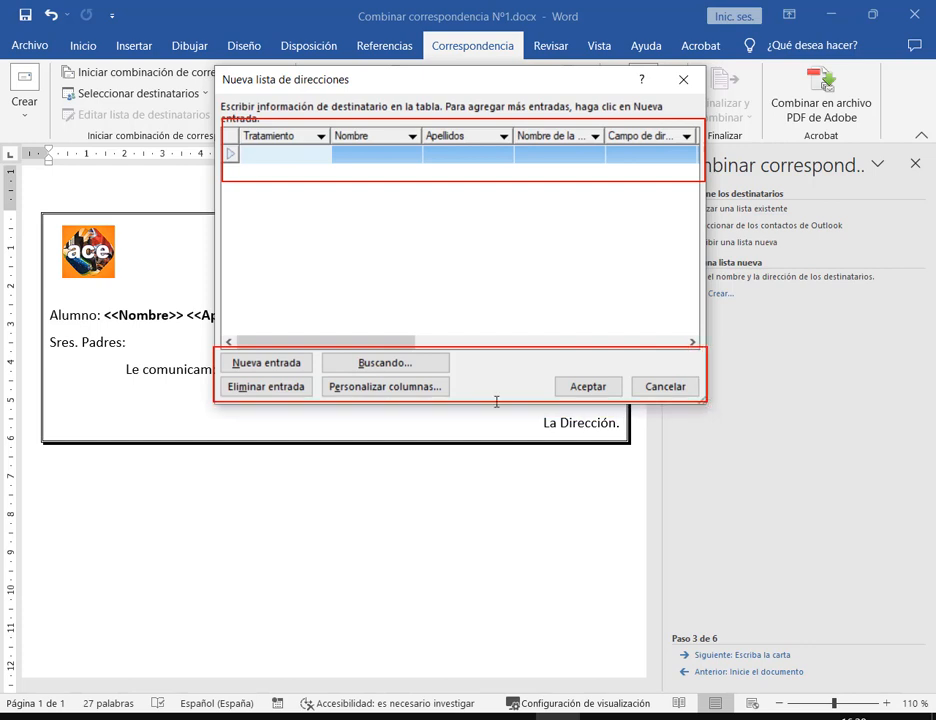
mouse_move(317, 375)
mouse_down()
mouse_move(468, 401)
mouse_move(450, 399)
mouse_up()
drag(408, 446, 405, 396)
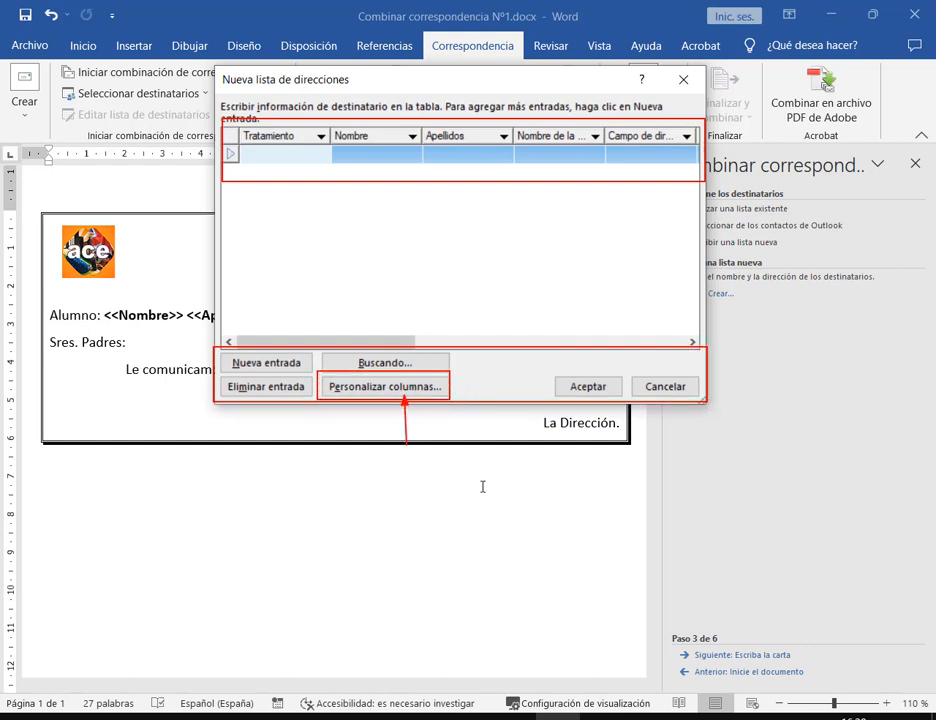
Open 'Personalizar columnas...' and reposition the Personalizar lista de direcciones dialog on screen
click(410, 388)
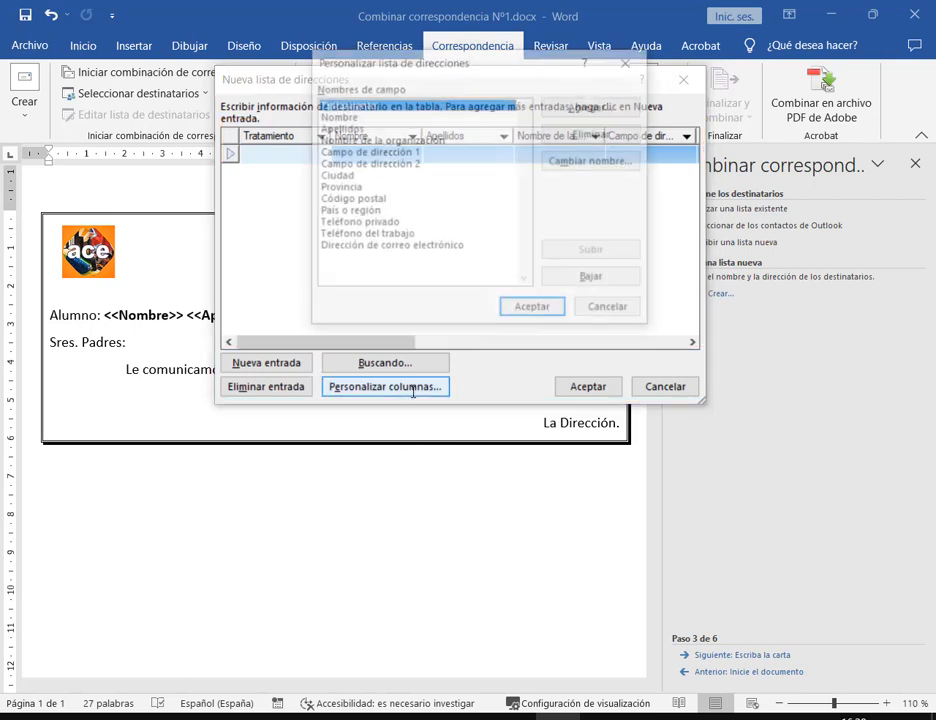
drag(480, 55, 448, 167)
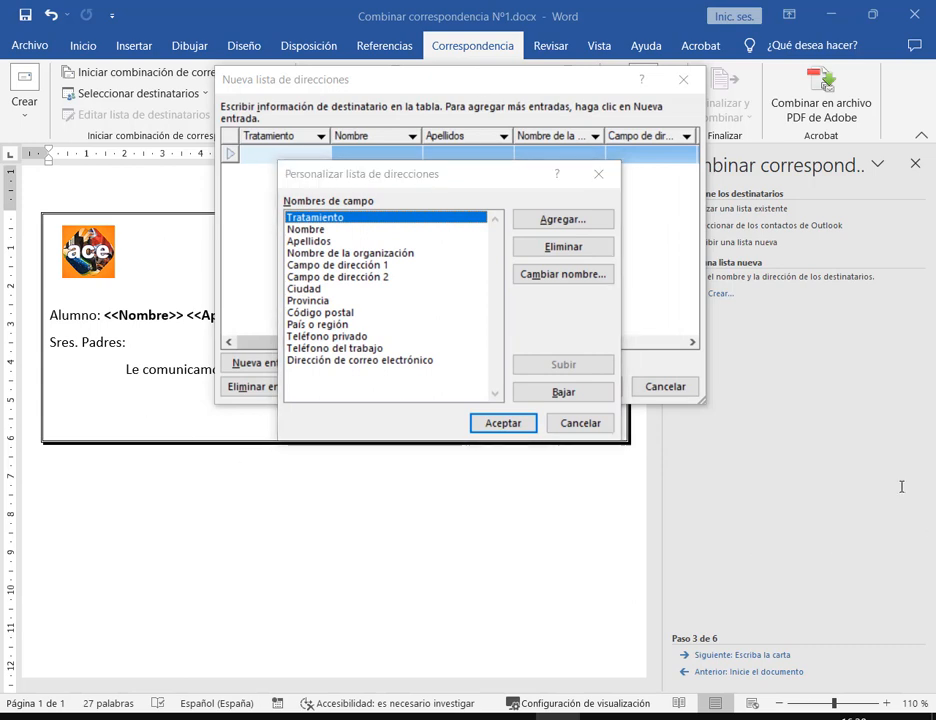
mouse_move(422, 167)
mouse_down()
mouse_move(472, 219)
mouse_move(429, 150)
mouse_up()
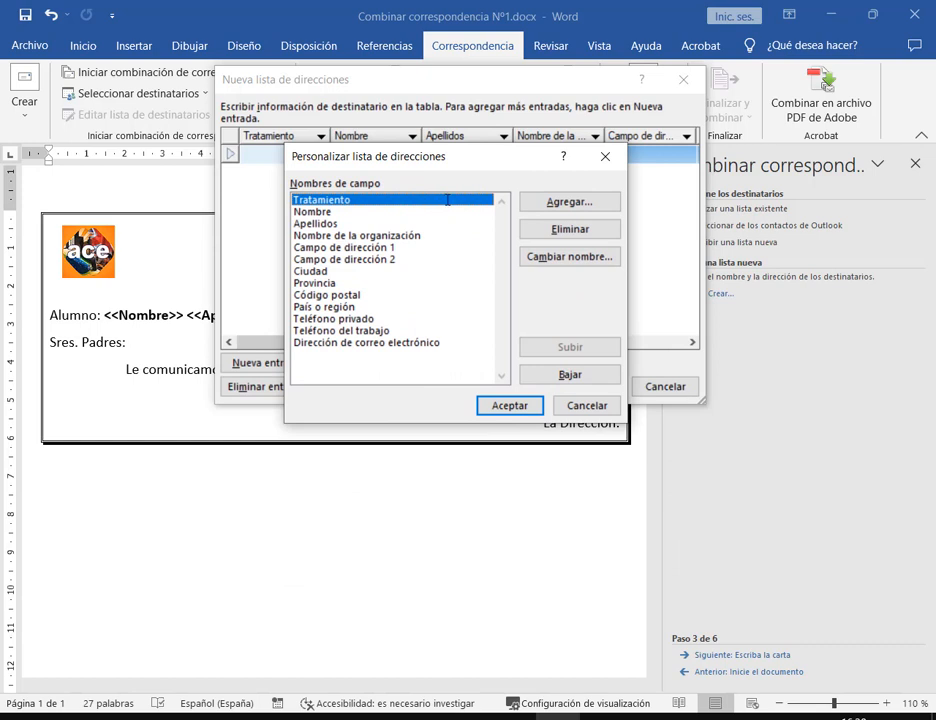
mouse_move(286, 173)
mouse_down()
mouse_move(464, 369)
mouse_move(462, 354)
mouse_up()
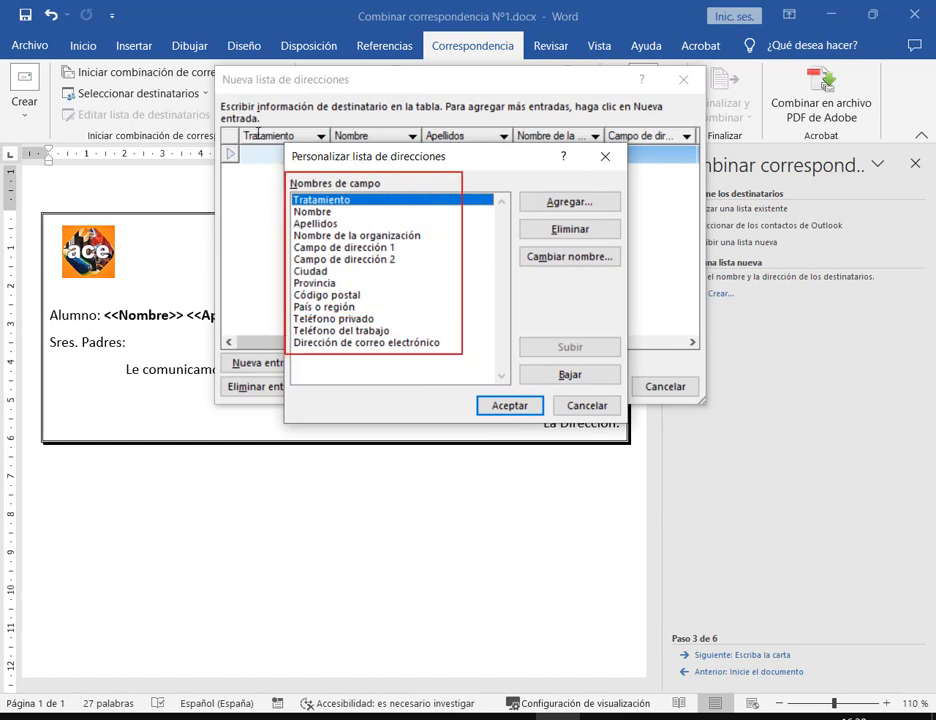
drag(348, 152, 342, 199)
mouse_move(230, 120)
mouse_down()
mouse_move(606, 157)
mouse_move(712, 146)
mouse_up()
key(Escape)
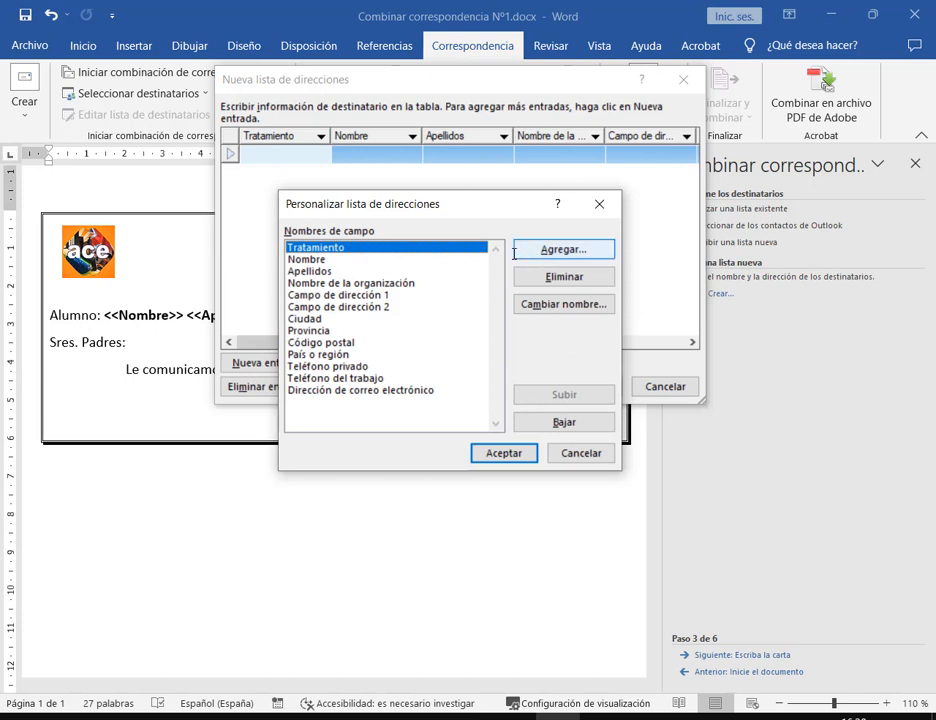
drag(511, 263, 618, 290)
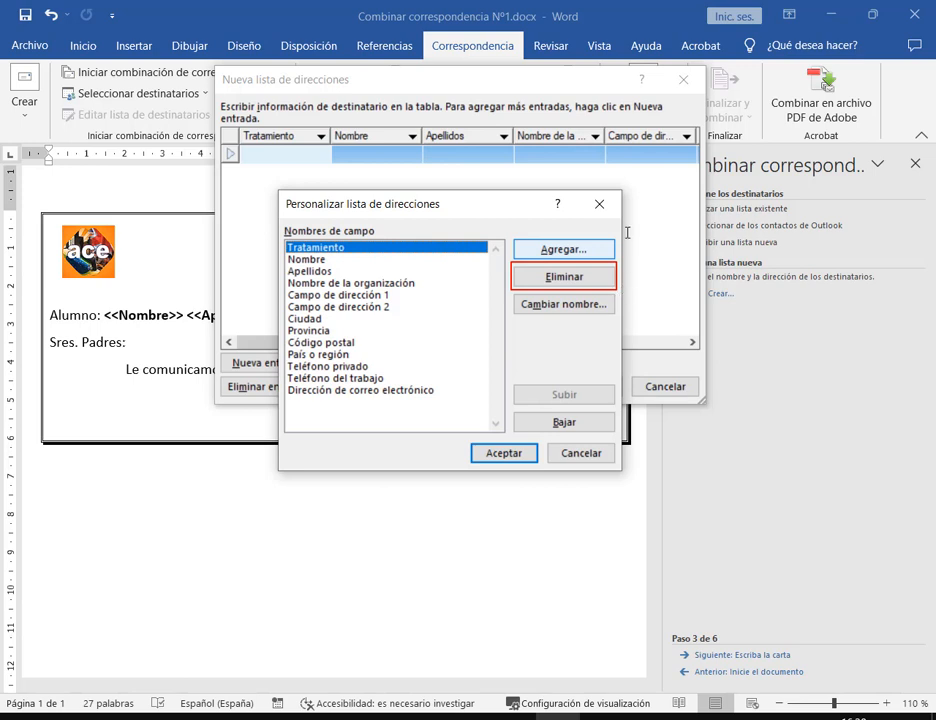
drag(651, 207, 604, 240)
mouse_move(509, 293)
mouse_down()
mouse_move(526, 309)
mouse_move(618, 316)
mouse_up()
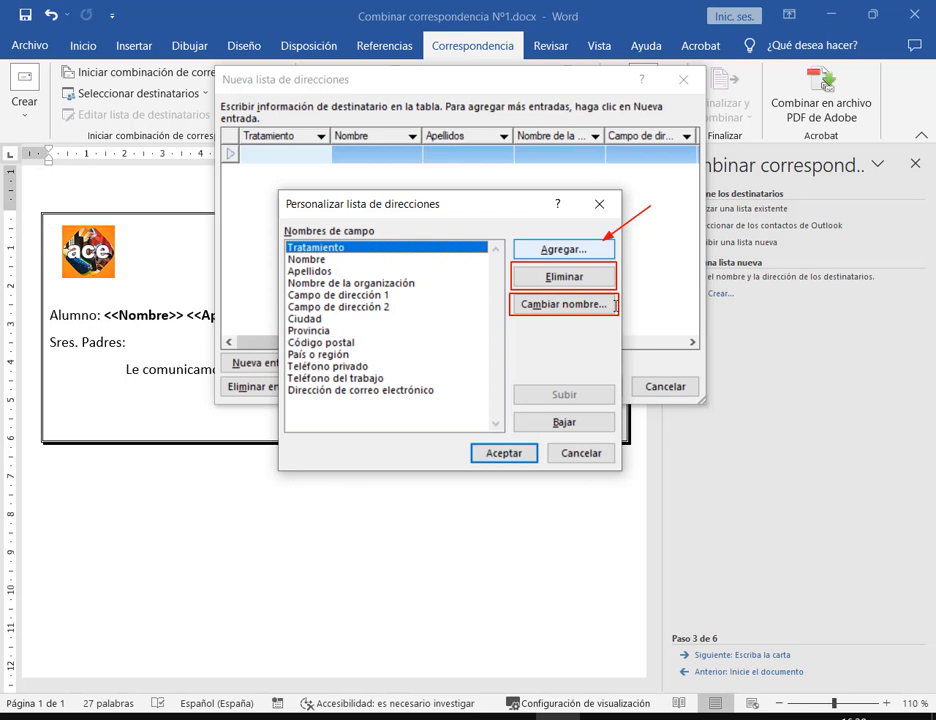
key(Escape)
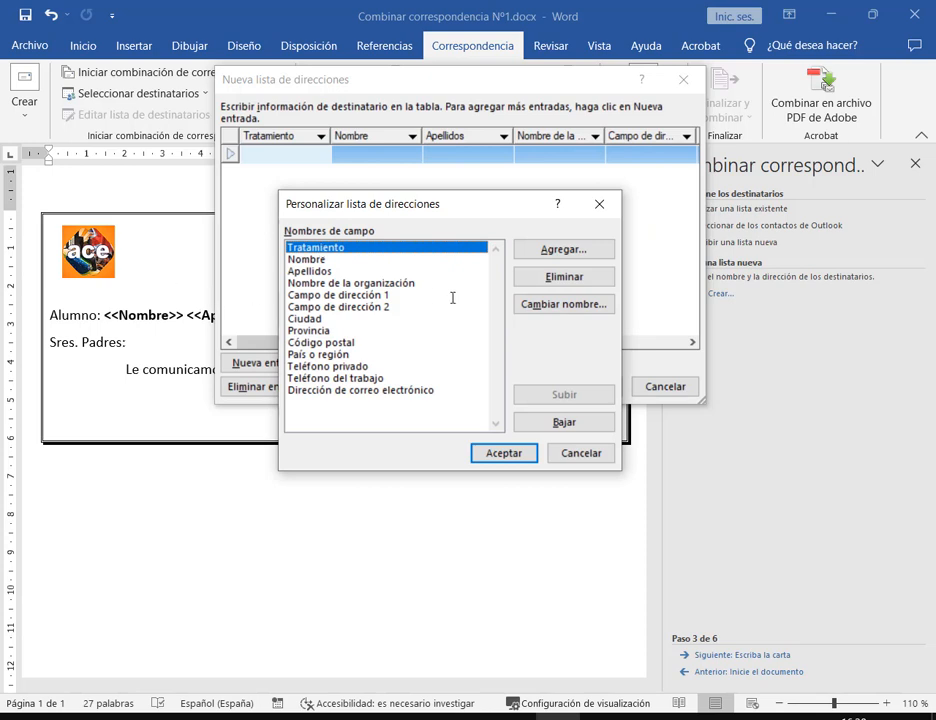
Delete the Tratamiento field with Sí, then select Apellidos and Nombre de la organización
click(584, 275)
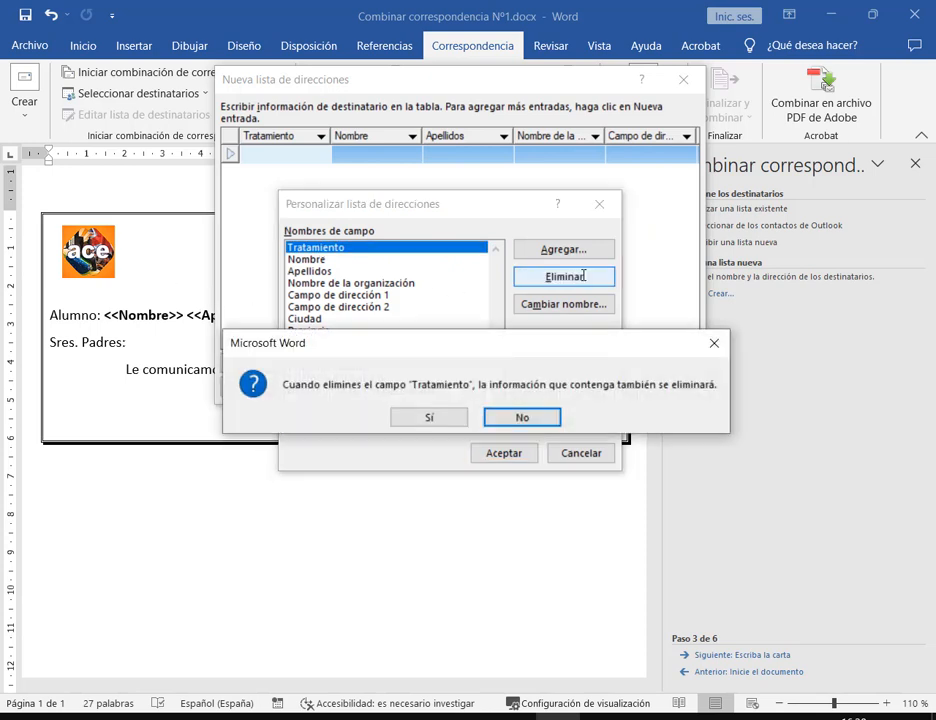
click(443, 421)
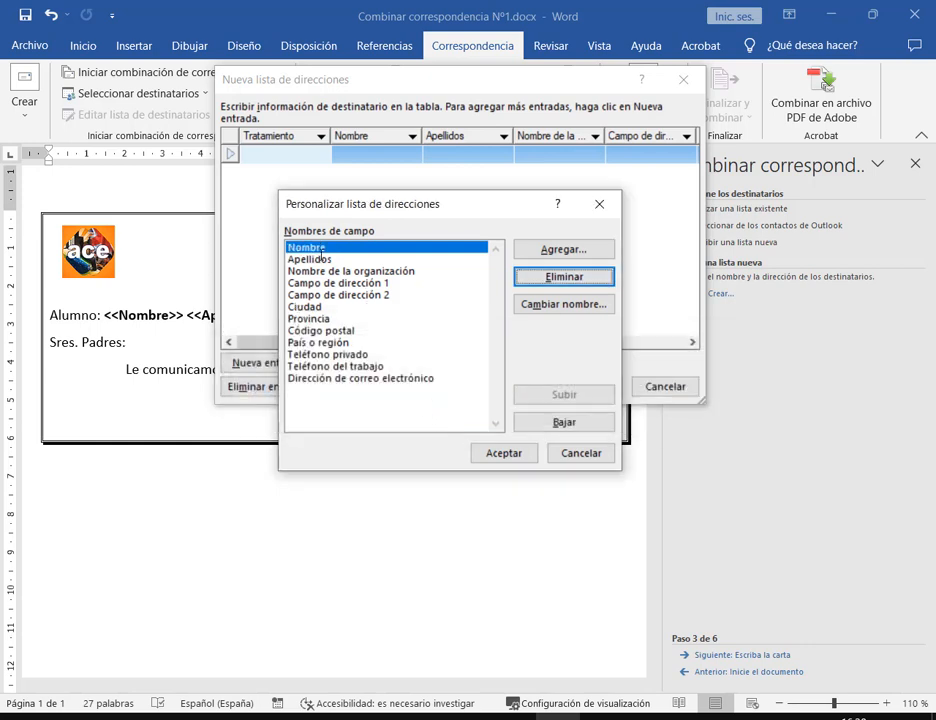
click(322, 259)
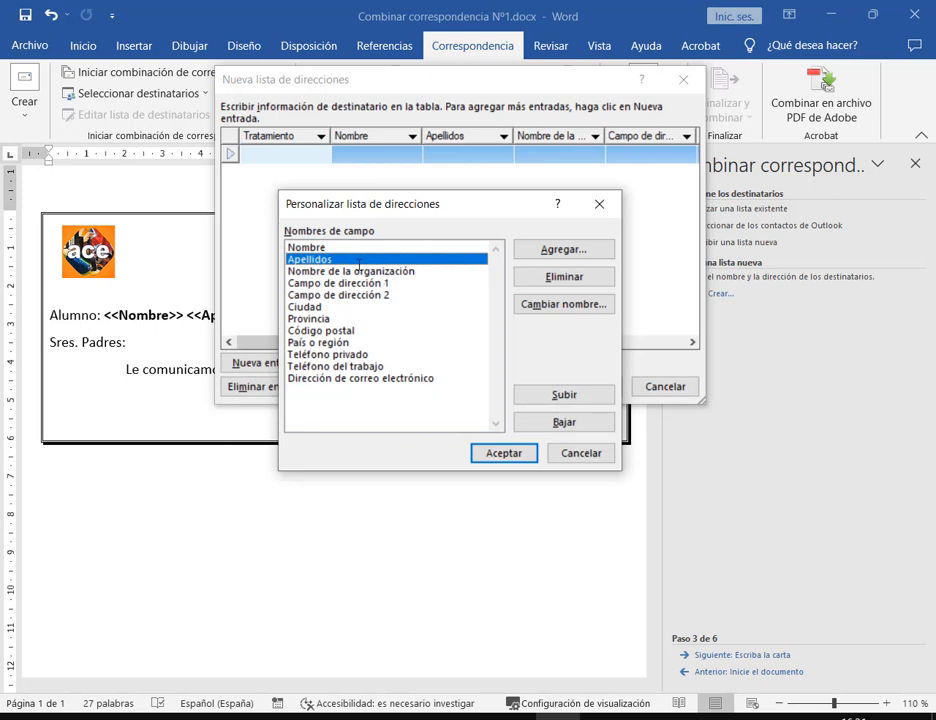
click(358, 271)
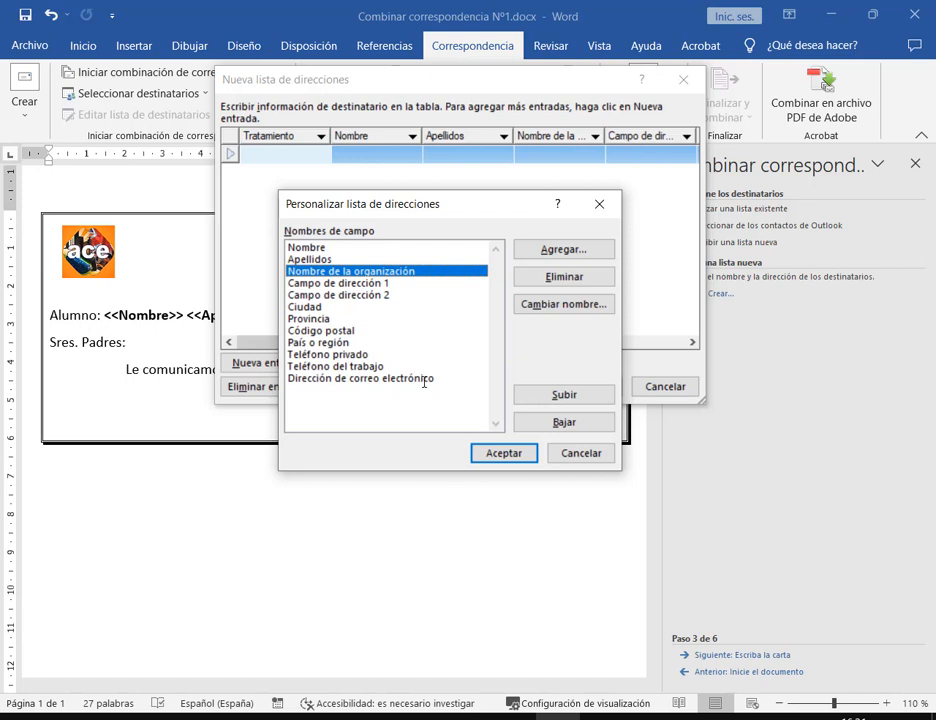
Delete the Nombre de la organización, Campo de dirección 1 and e-mail address fields, confirming each
click(542, 275)
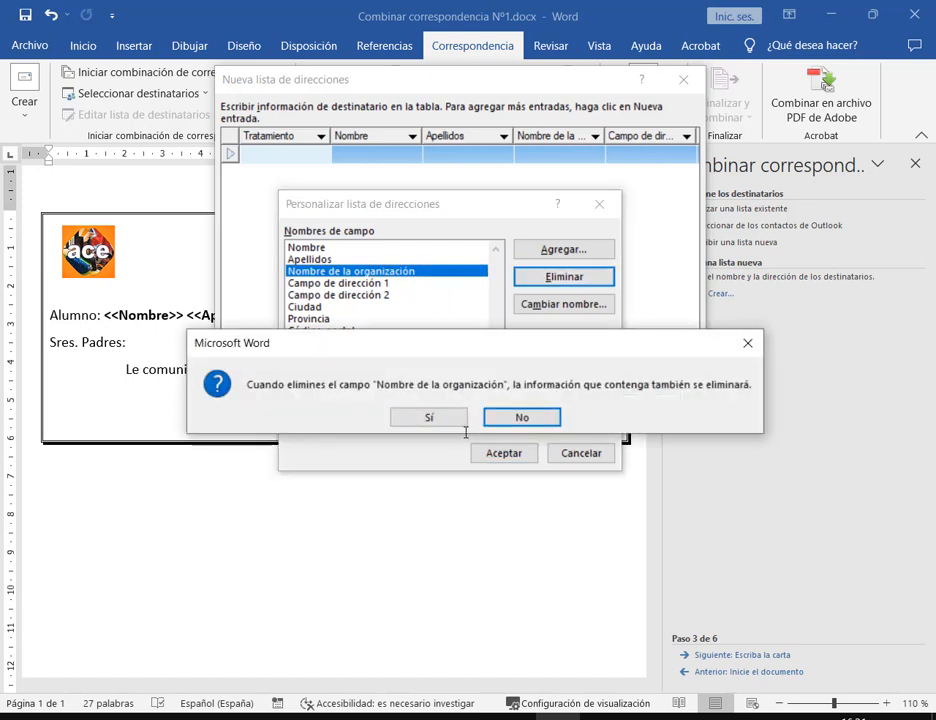
click(428, 417)
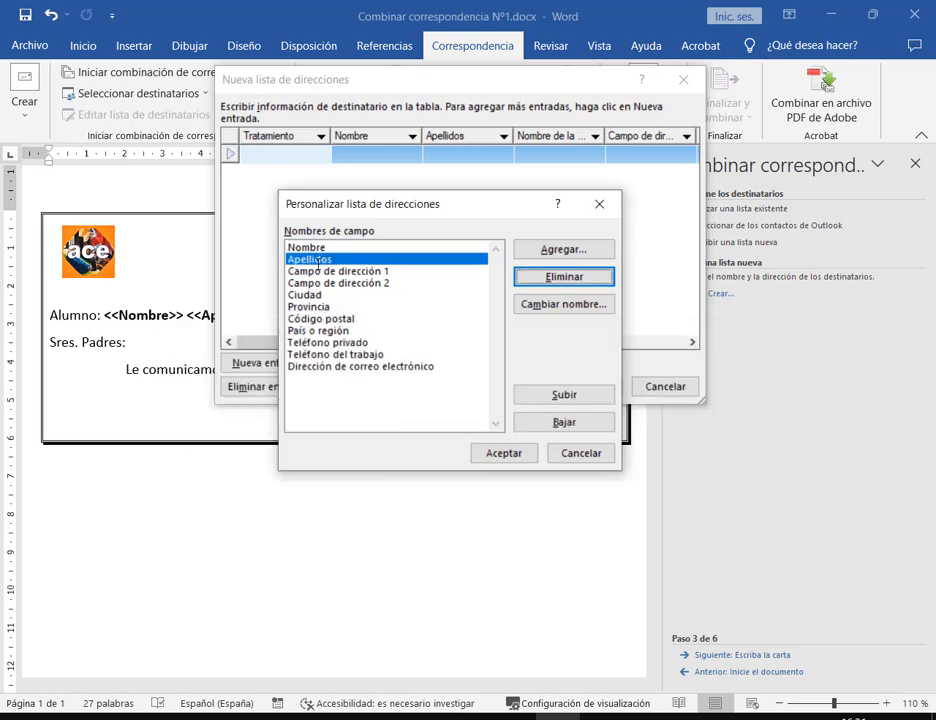
click(310, 282)
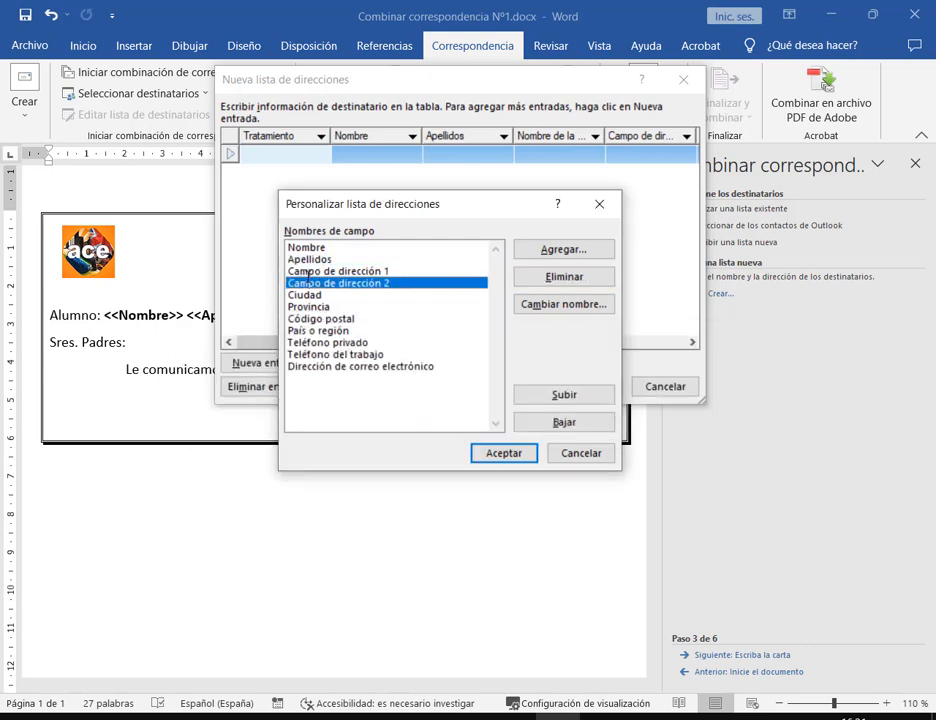
click(317, 271)
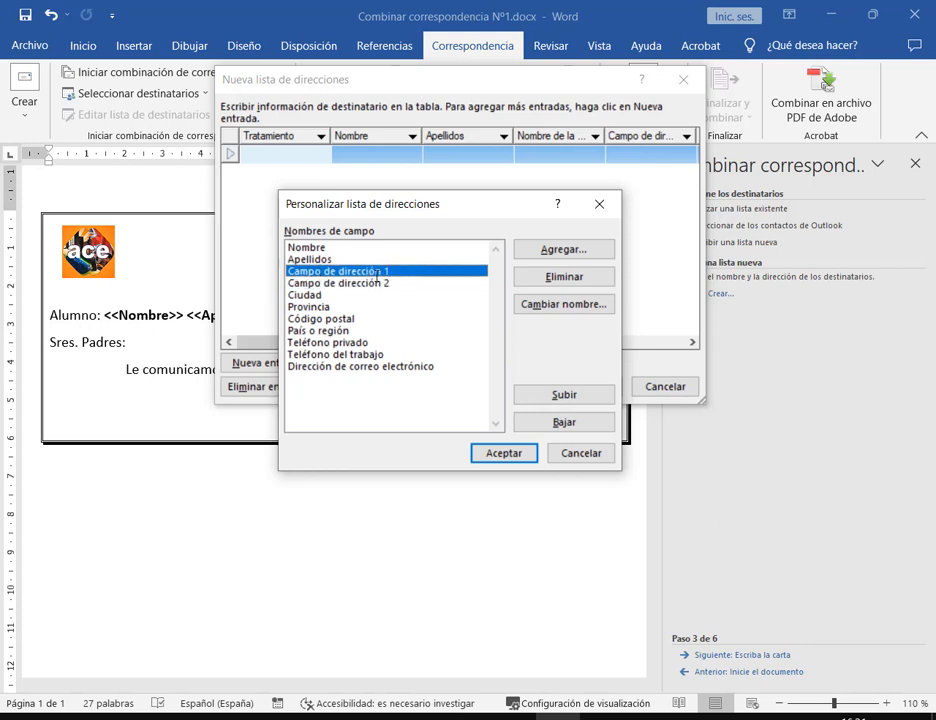
click(563, 277)
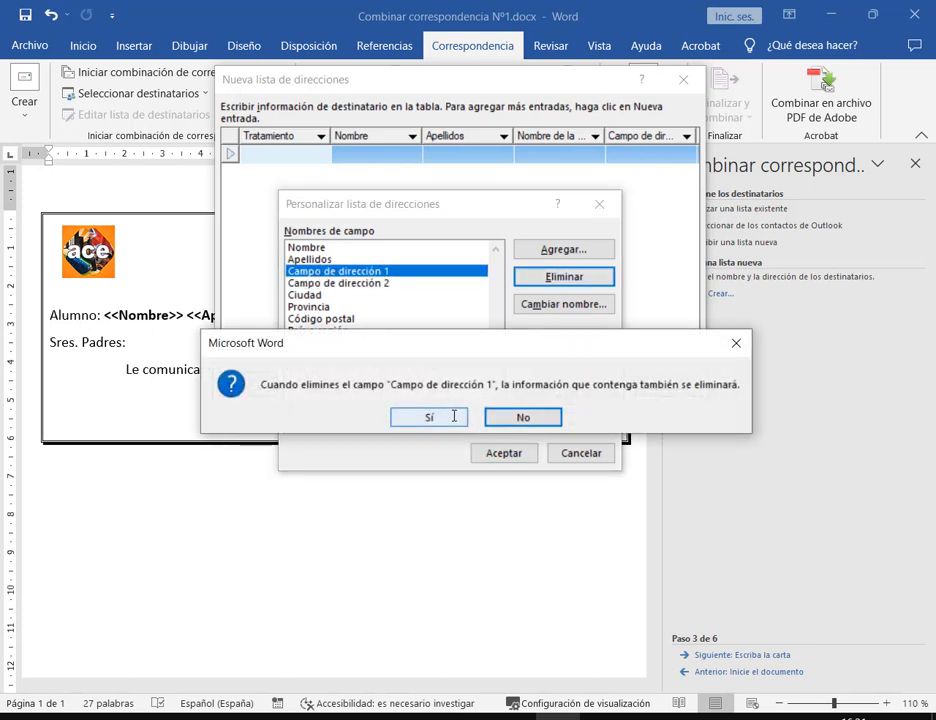
click(428, 417)
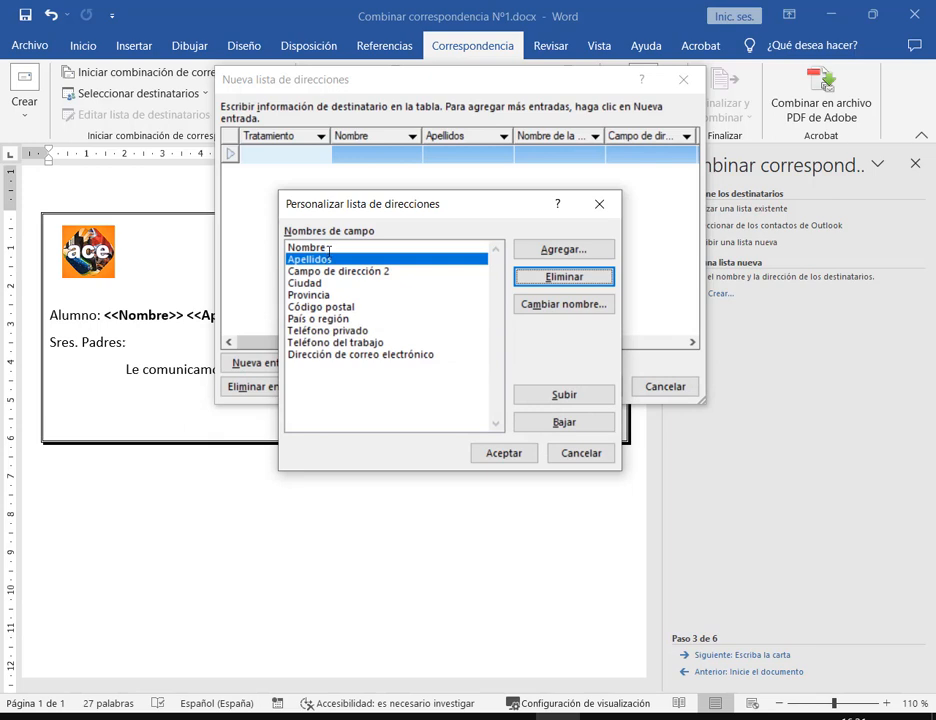
click(370, 355)
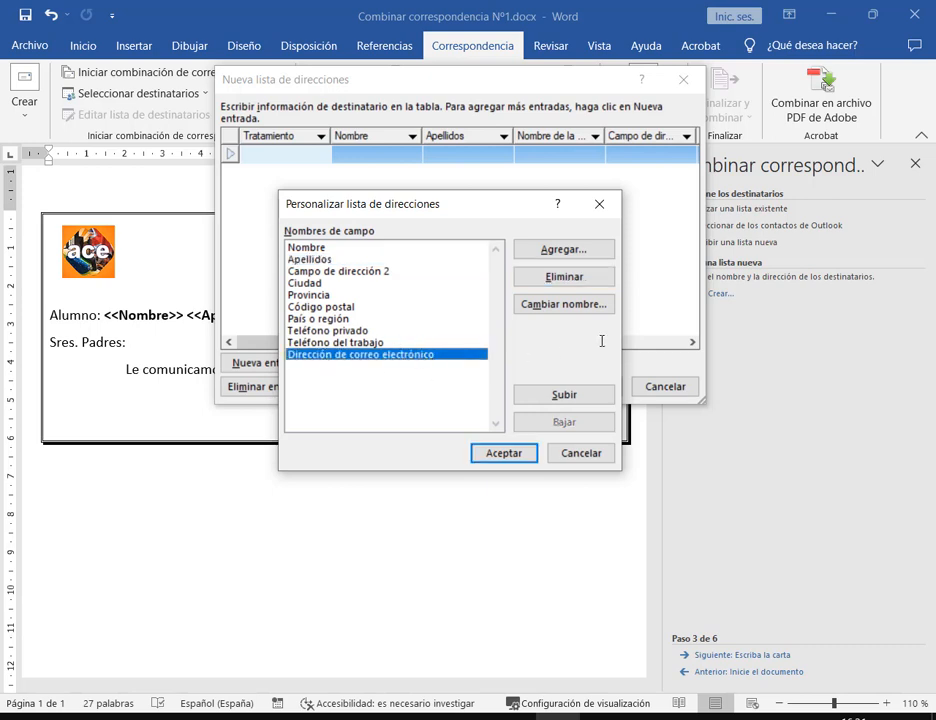
click(586, 277)
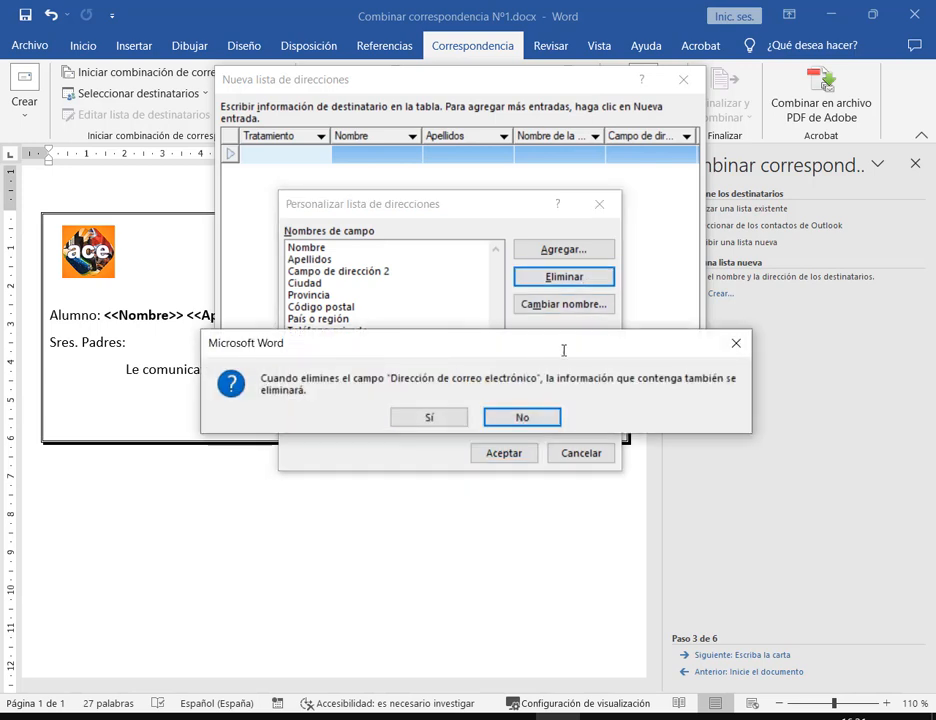
click(436, 420)
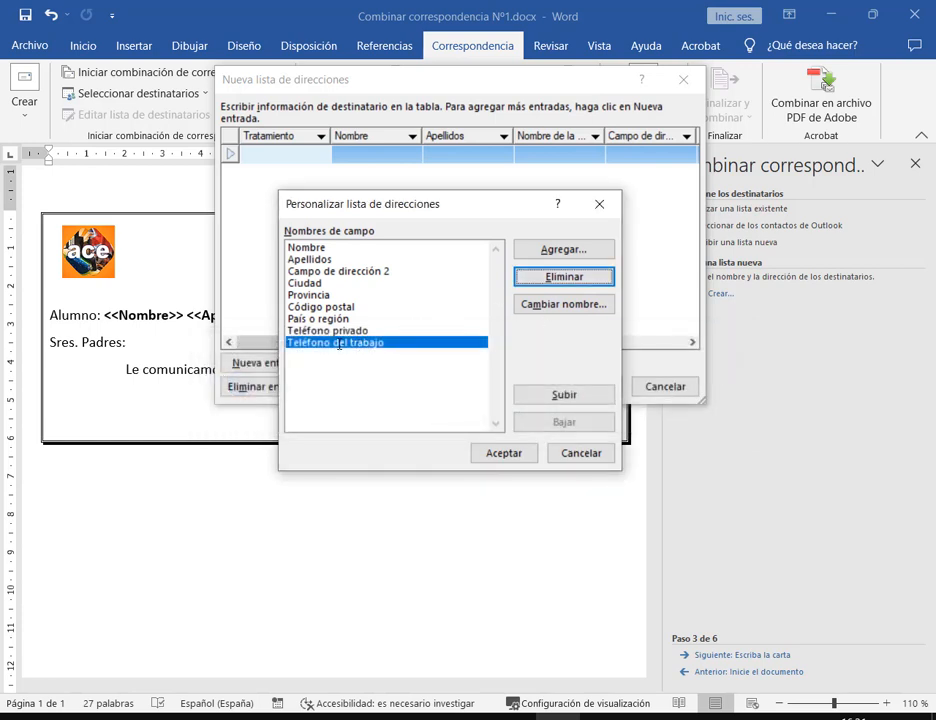
Delete both phone fields, País o región, Código postal, Provincia, Ciudad and Campo de dirección 2
click(563, 277)
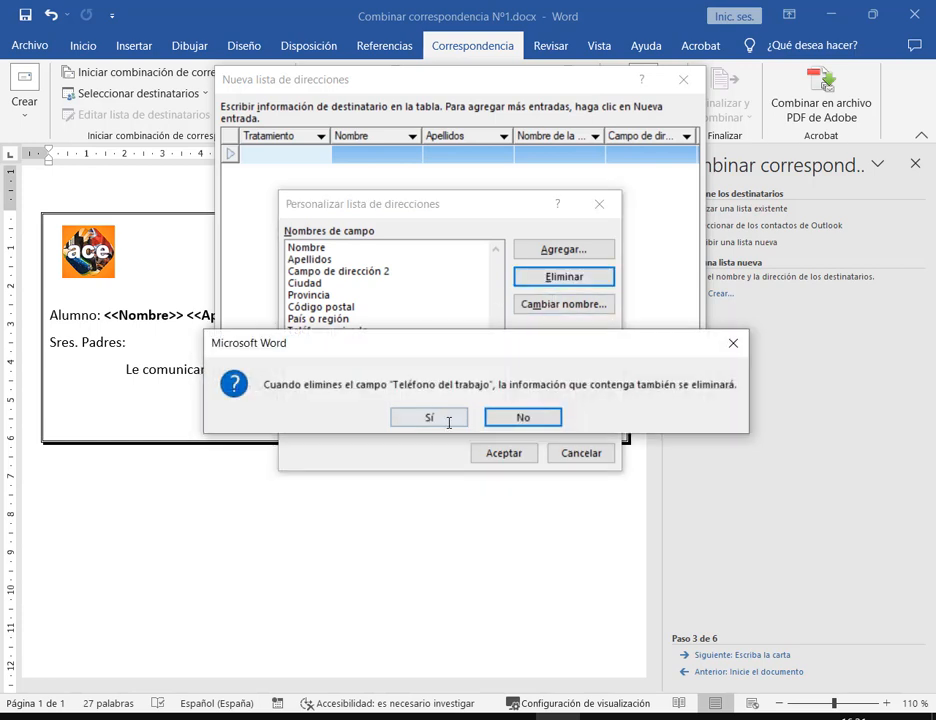
click(449, 421)
click(589, 276)
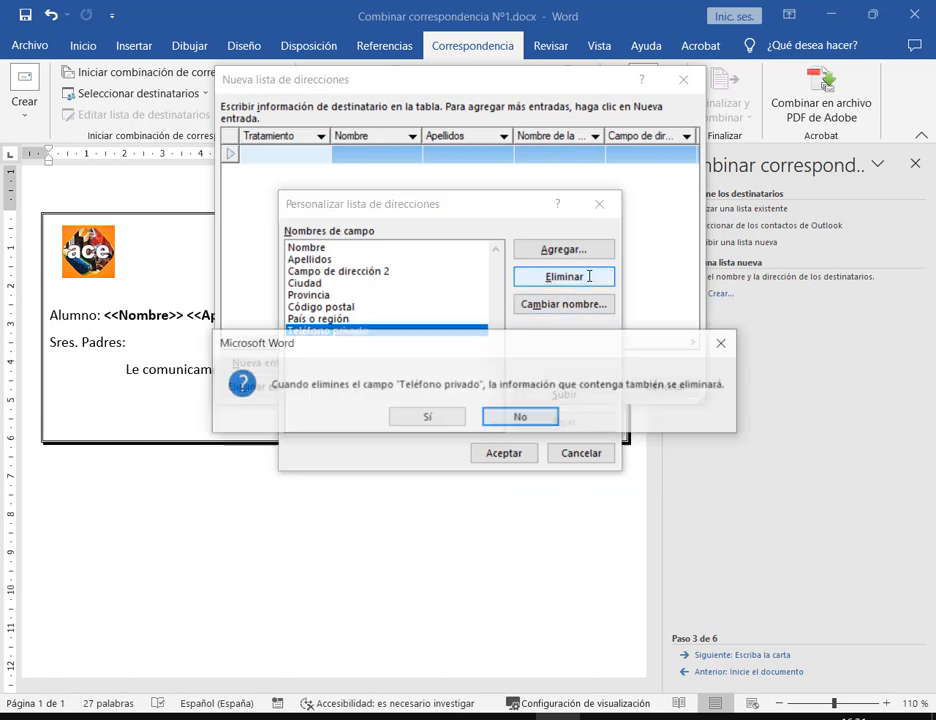
click(443, 414)
click(549, 275)
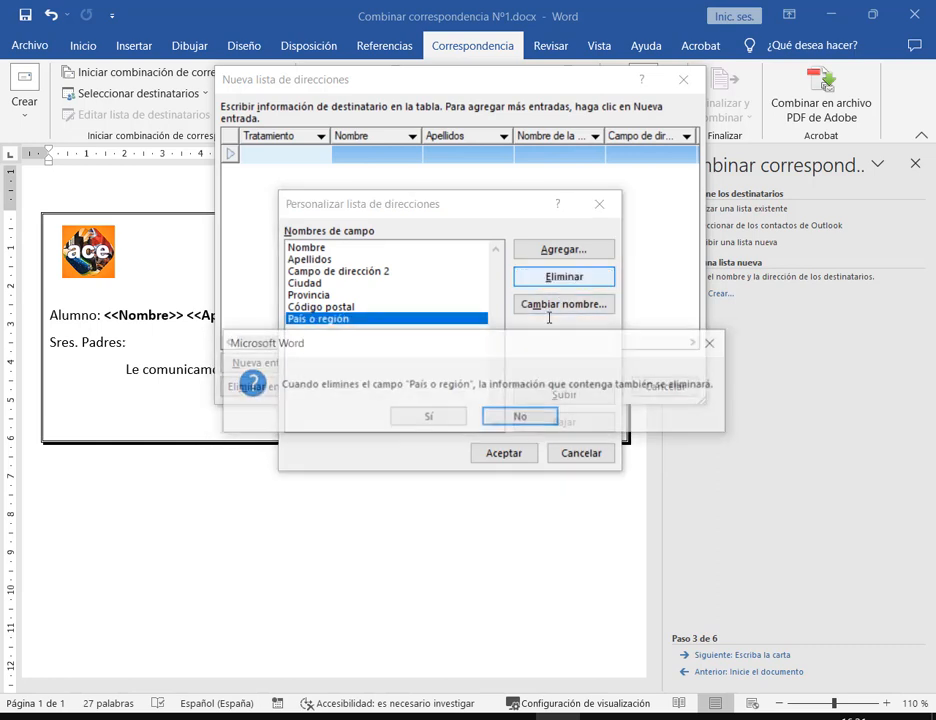
click(449, 415)
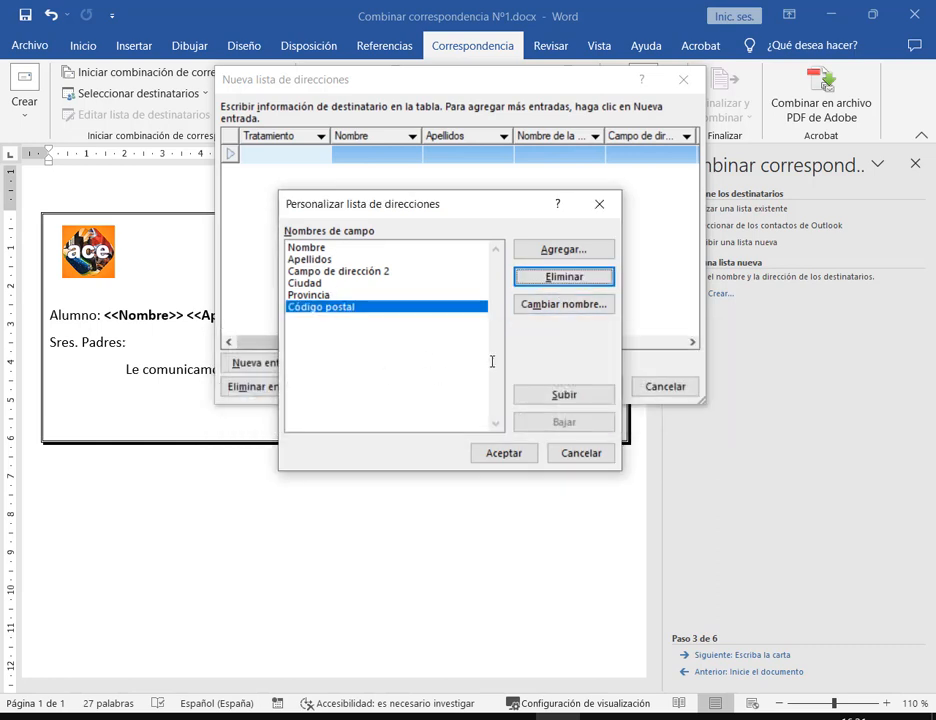
click(600, 276)
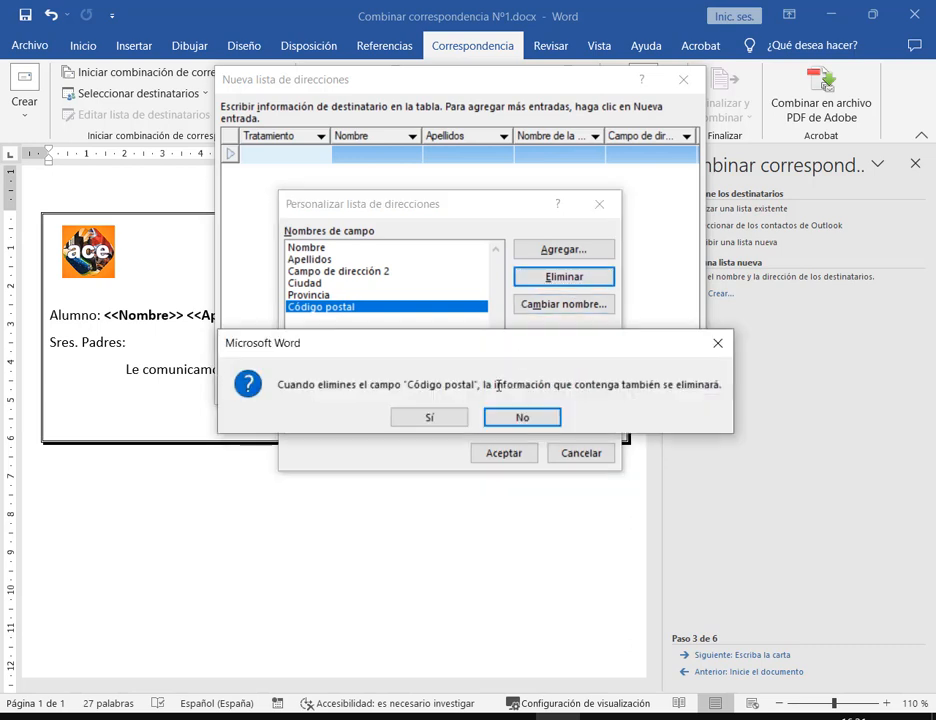
click(445, 418)
click(566, 276)
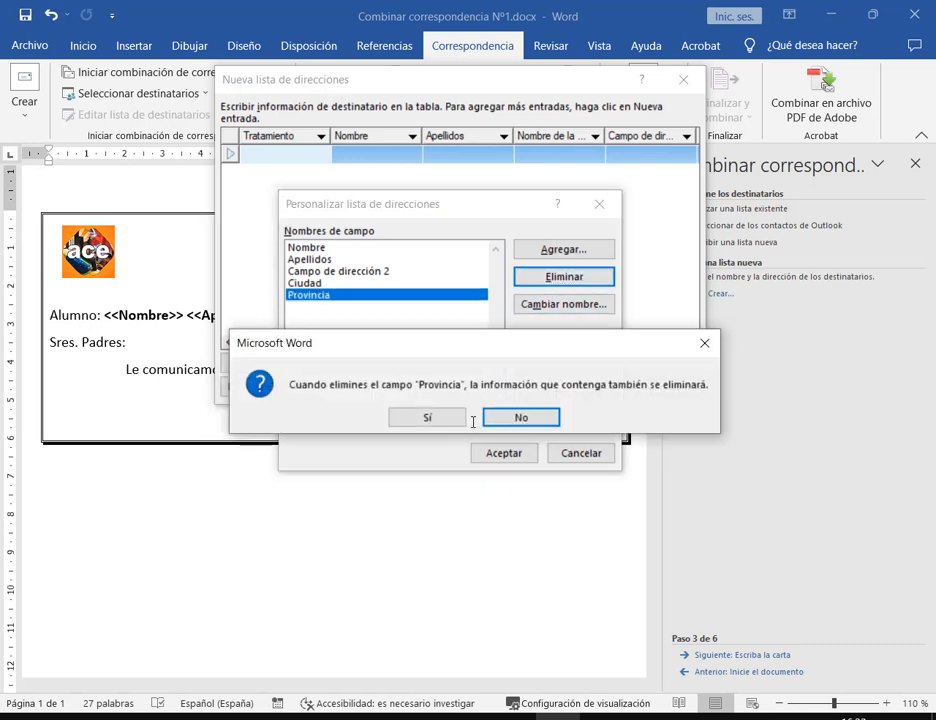
click(447, 415)
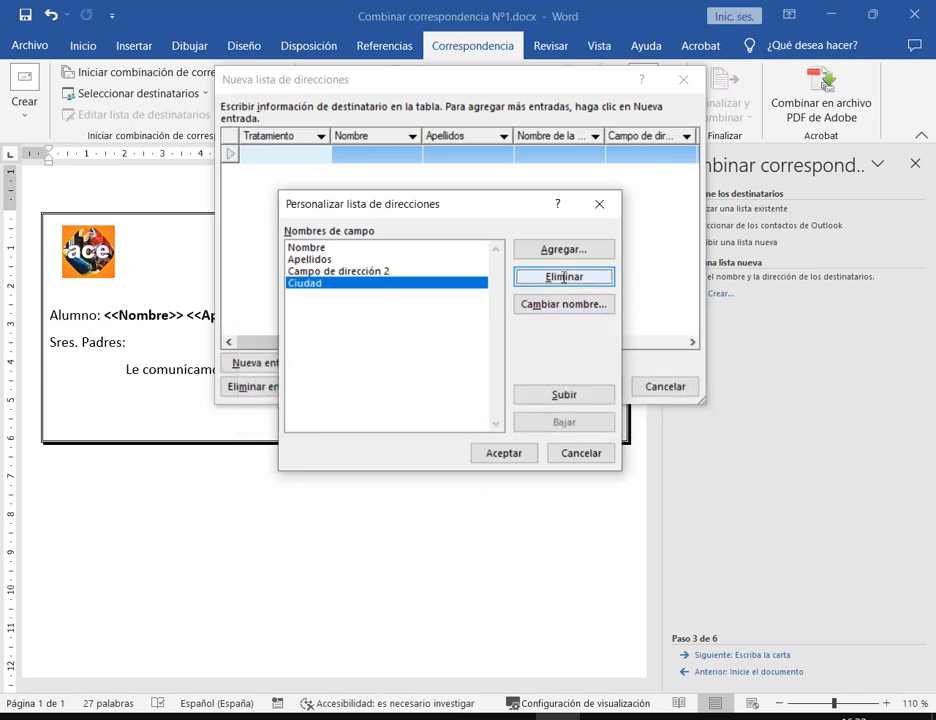
click(564, 276)
click(445, 415)
click(558, 279)
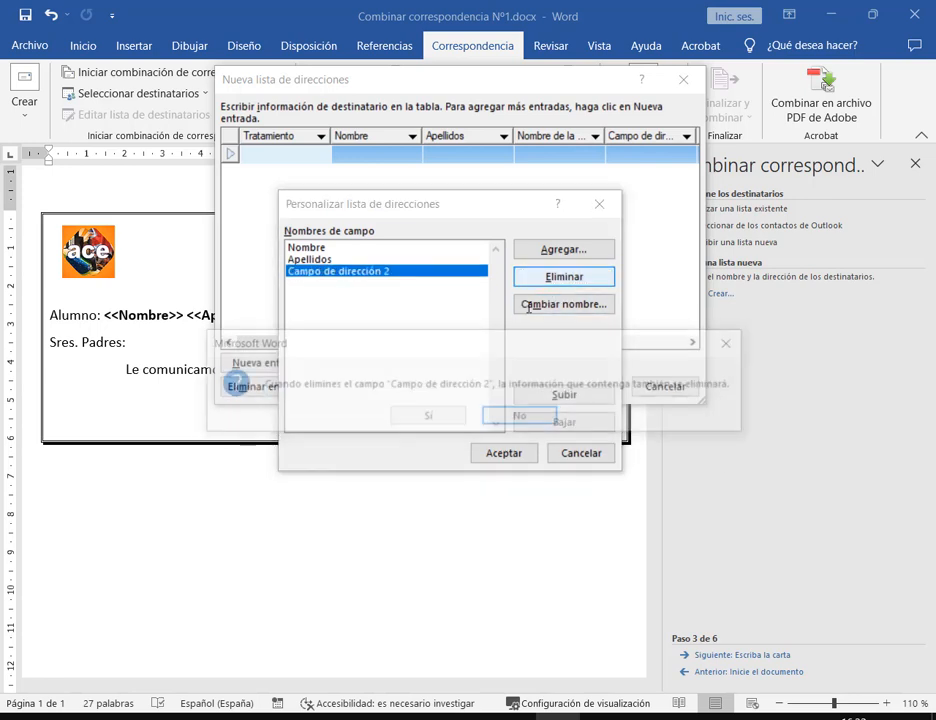
click(444, 414)
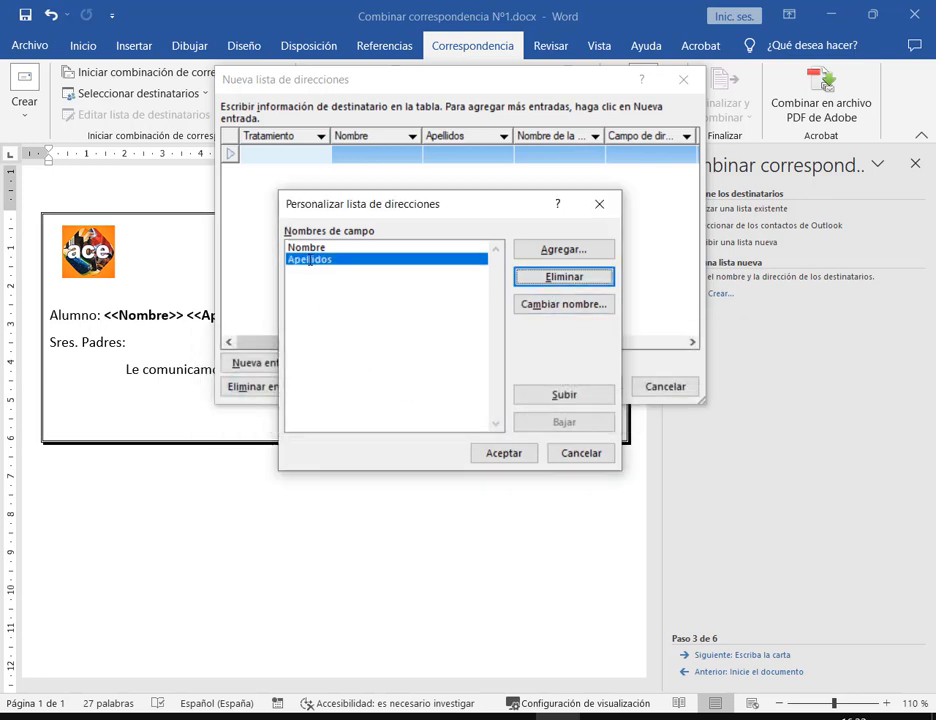
Add new Fecha and Hora fields after Nombre and Apellidos and accept the customised columns
click(557, 249)
text(Fecha)
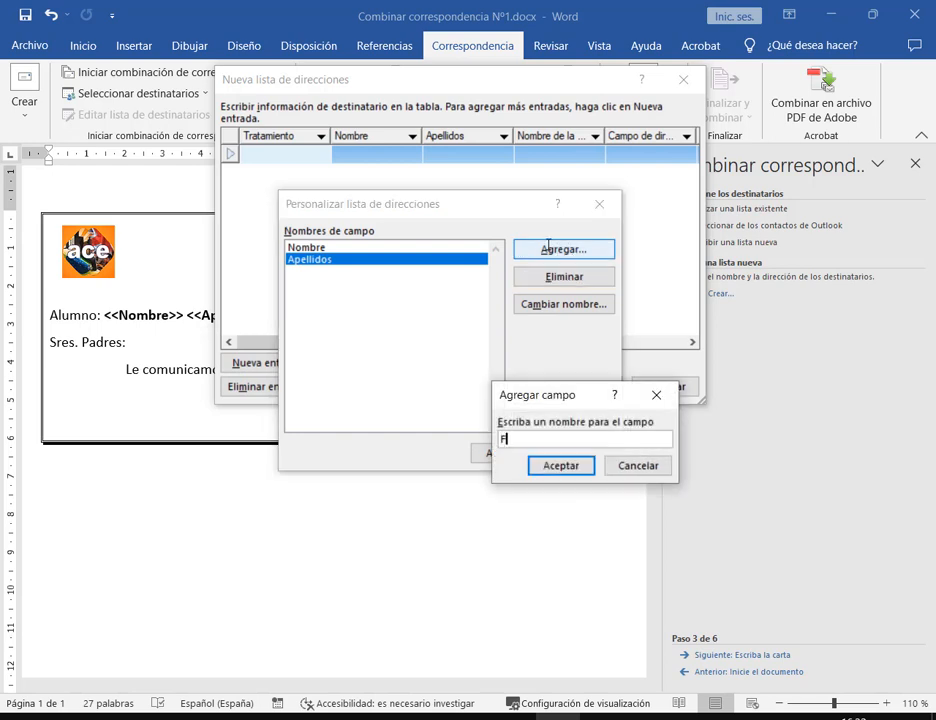
click(570, 467)
click(581, 249)
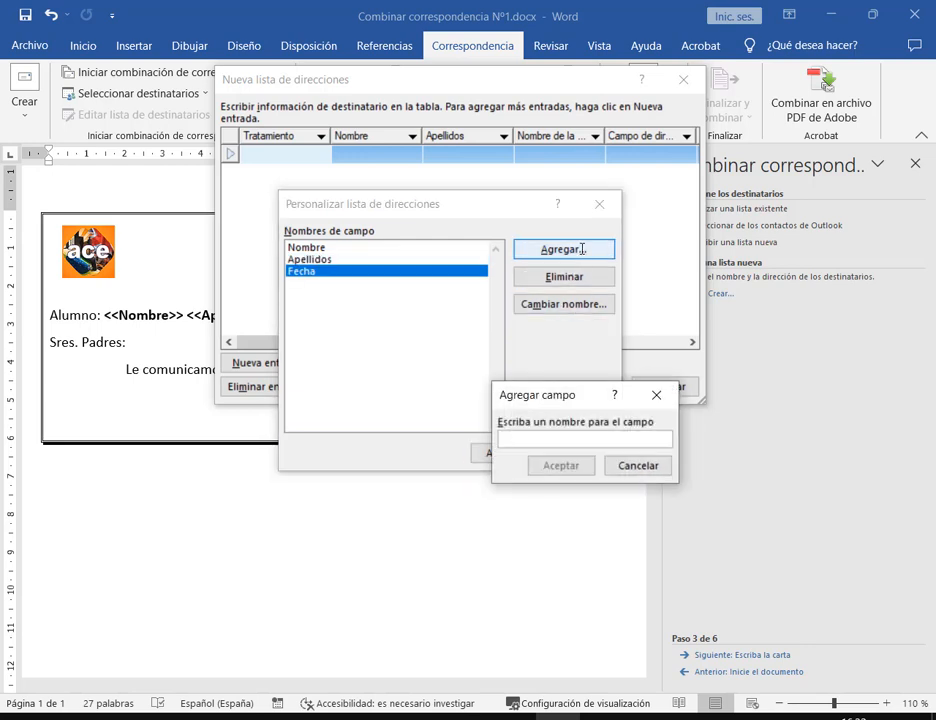
text(Hora)
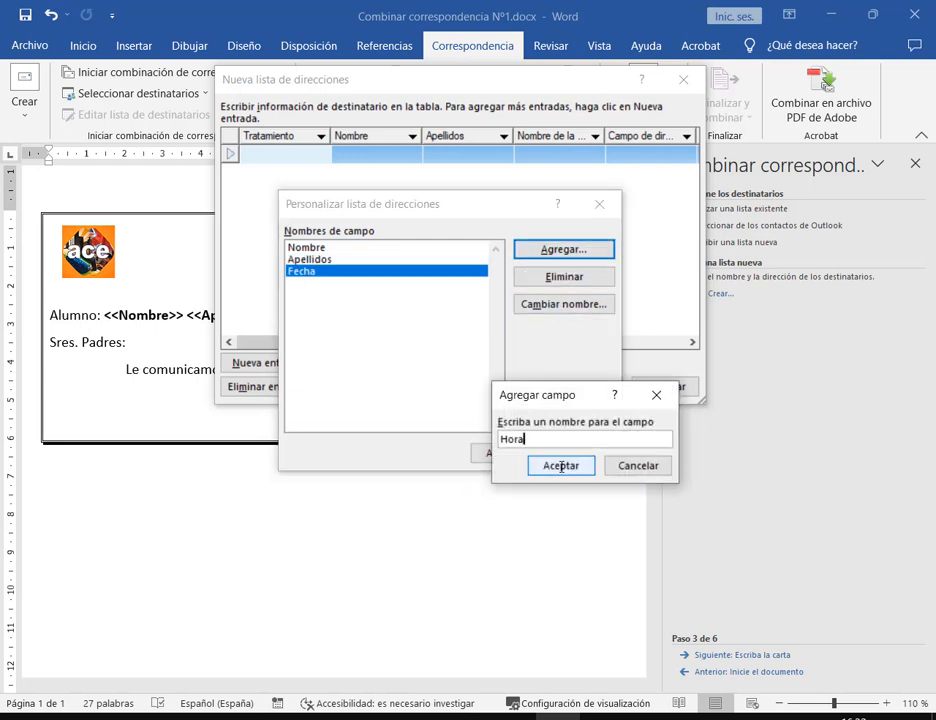
click(561, 466)
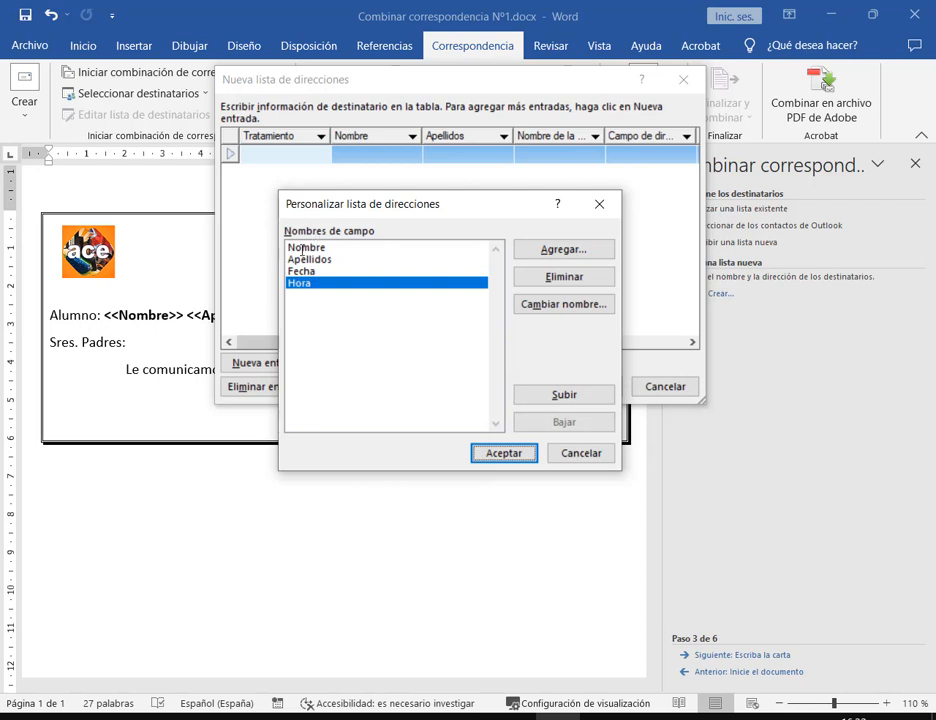
click(504, 453)
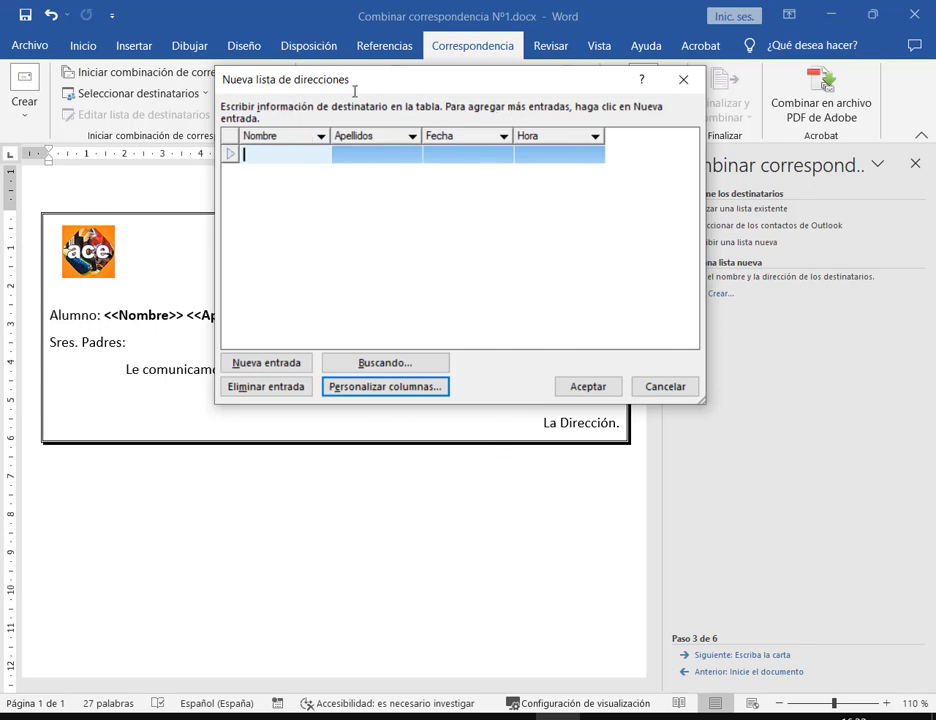
Move the Nueva lista de direcciones dialog around to view the letter behind it
click(359, 156)
click(575, 153)
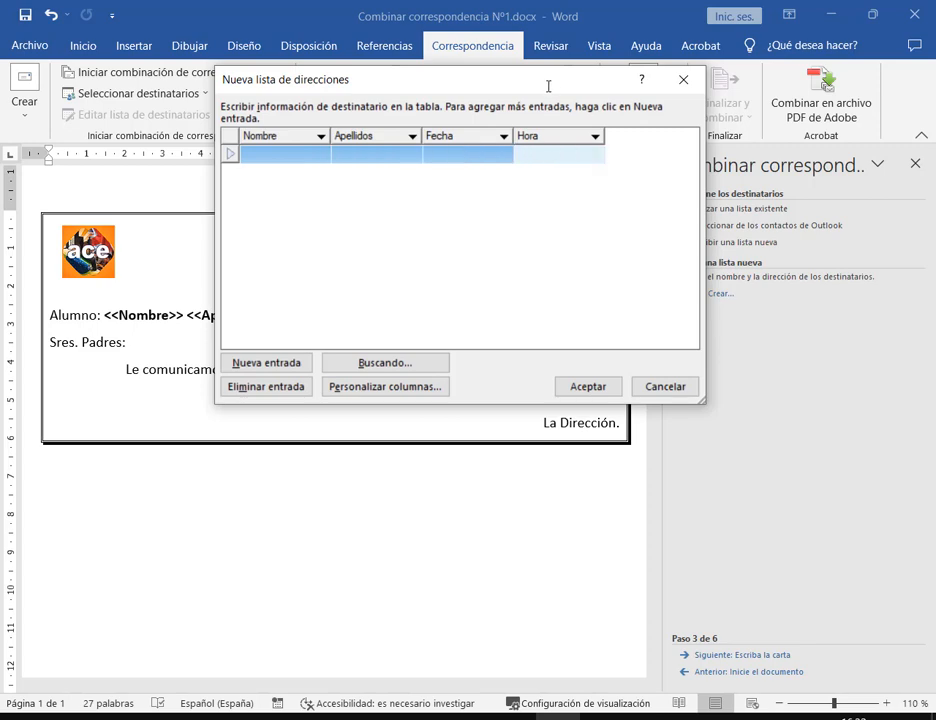
drag(393, 74, 483, 130)
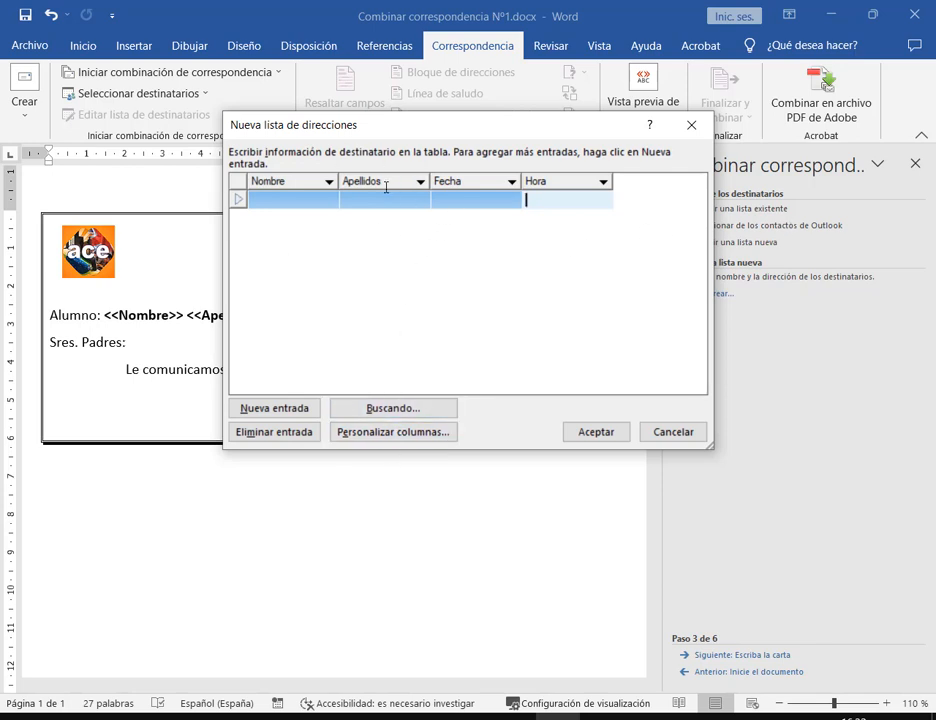
drag(397, 130, 351, 443)
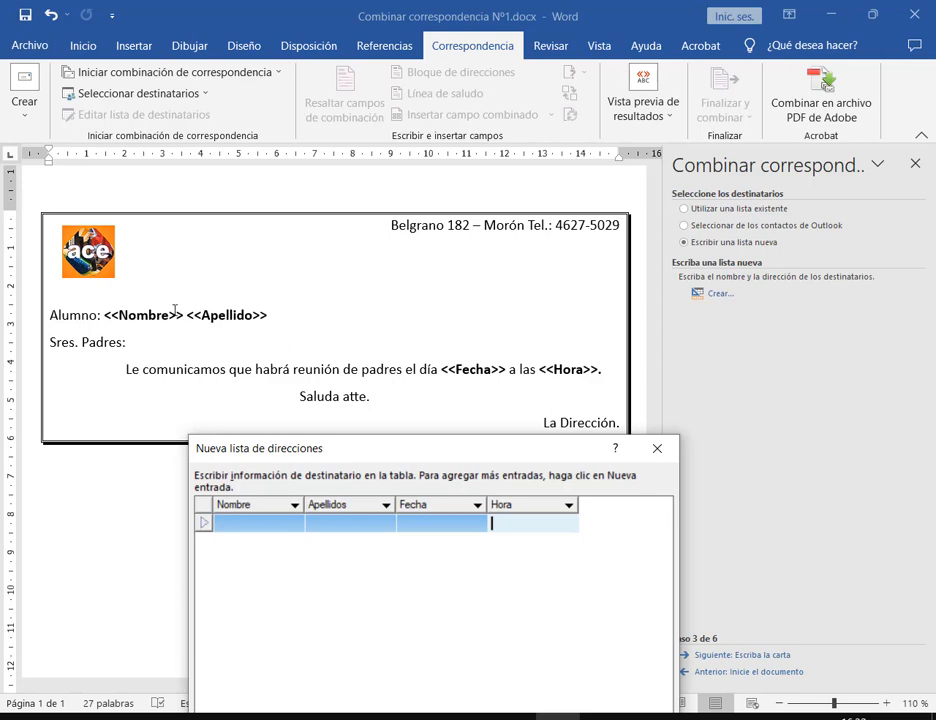
drag(451, 443, 604, 61)
click(410, 125)
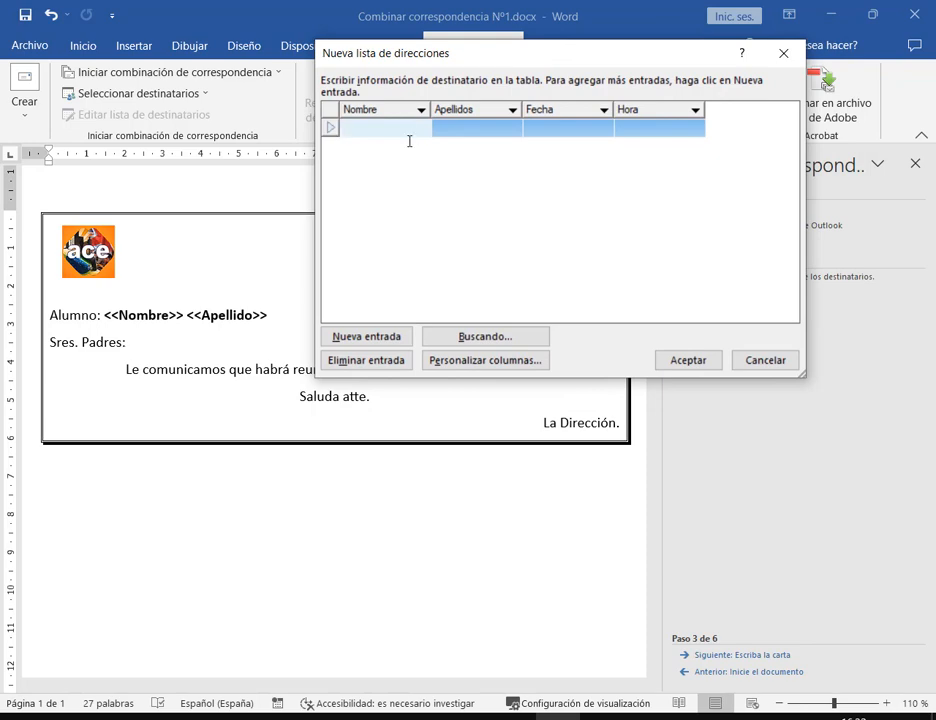
Check the assignment PDF's instruction about combining 5 records, then minimize the browser
click(245, 716)
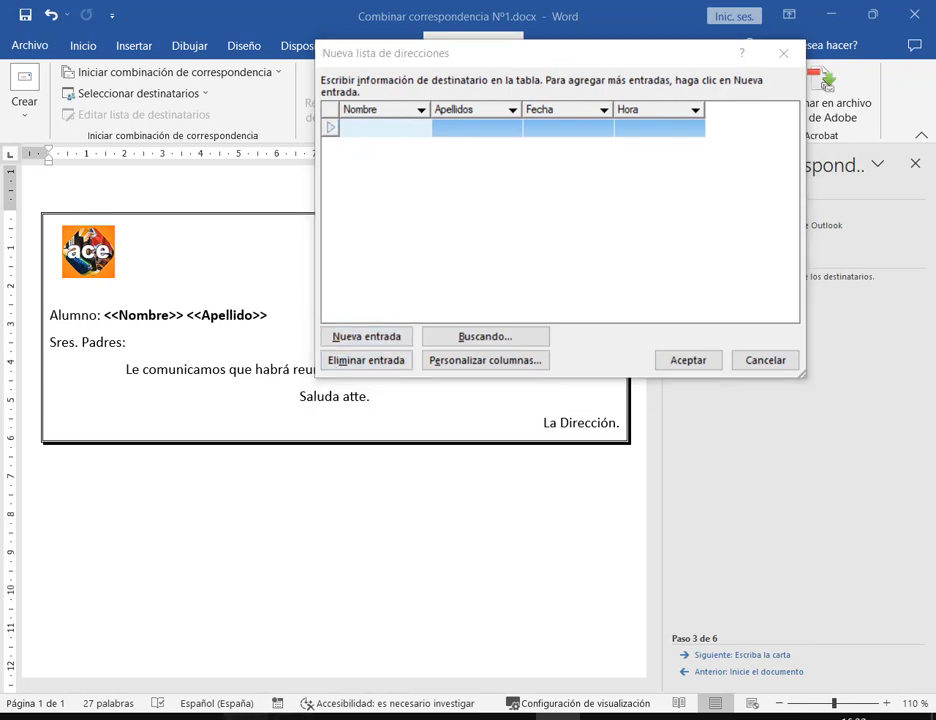
click(125, 668)
click(280, 15)
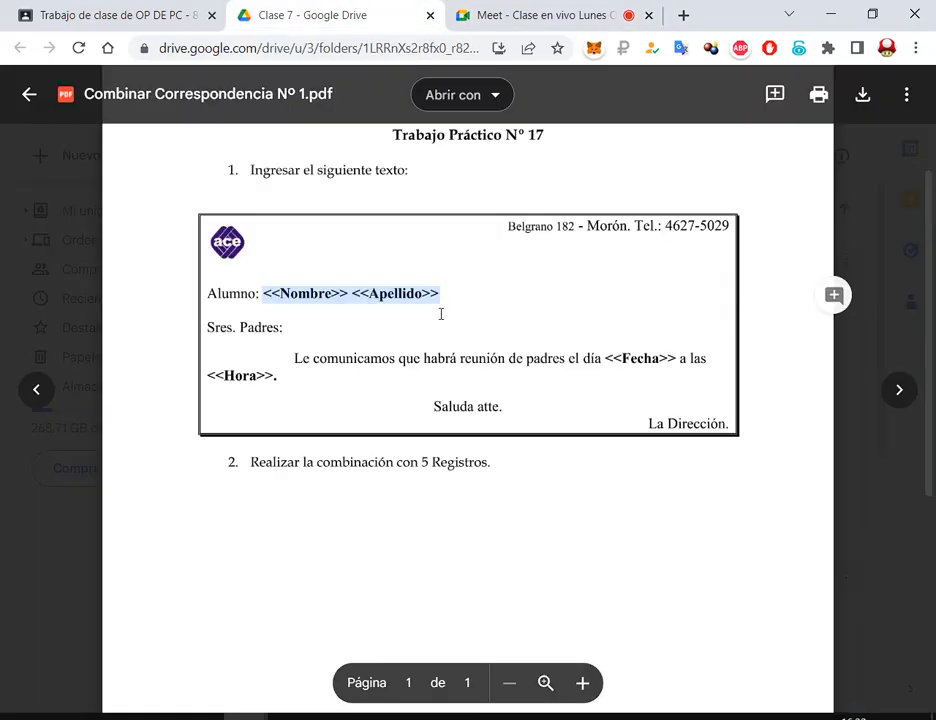
drag(490, 462, 316, 463)
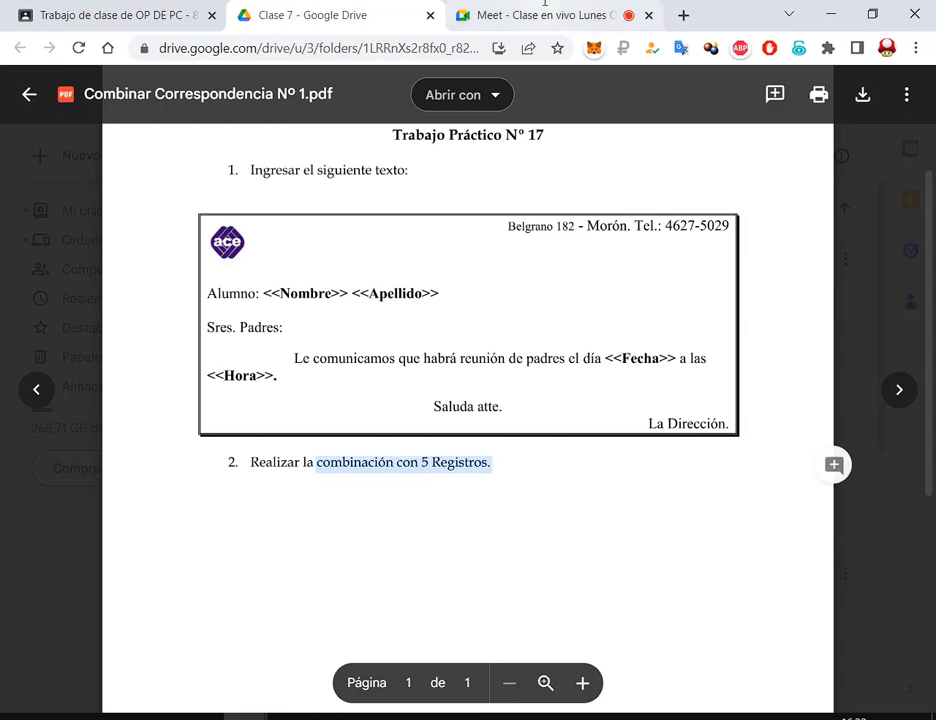
click(530, 15)
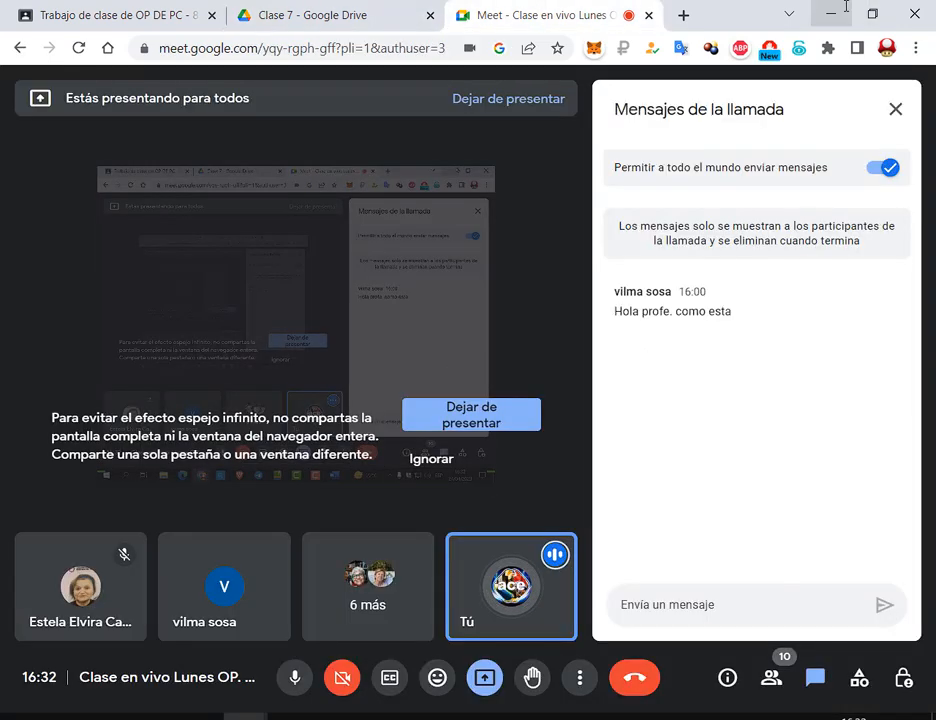
click(846, 7)
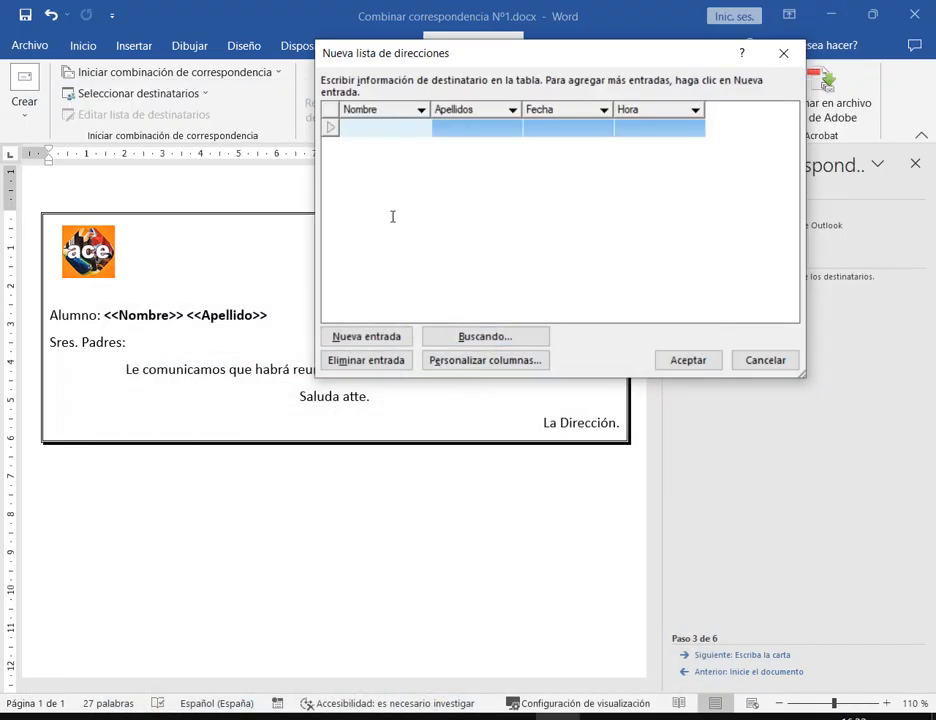
Enter the first student's first name and surname with date 3/05/2023 and time 10:30
click(578, 124)
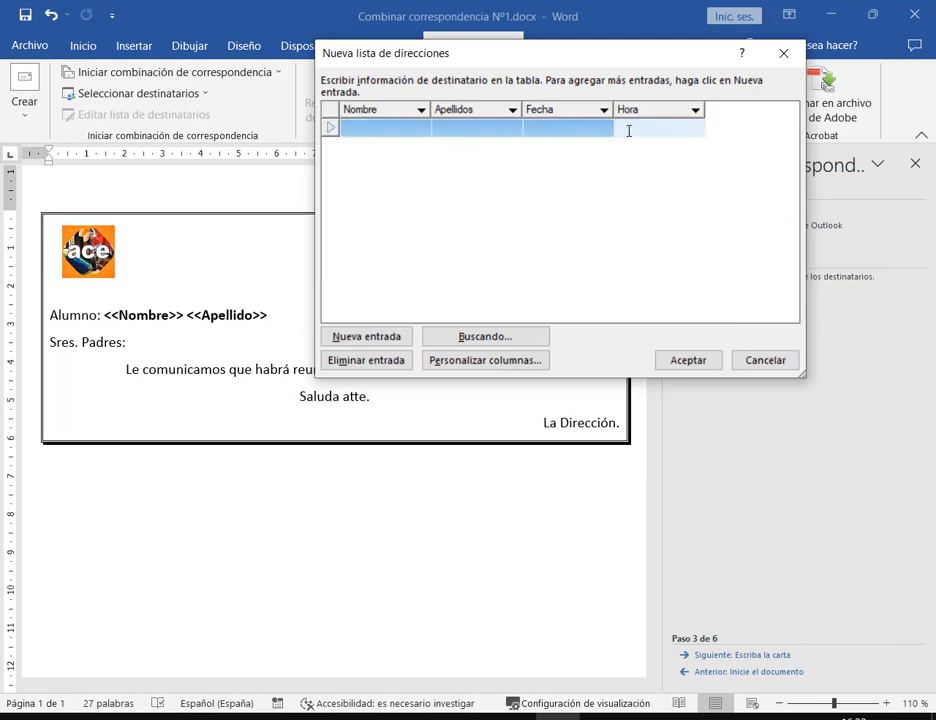
click(662, 125)
click(388, 126)
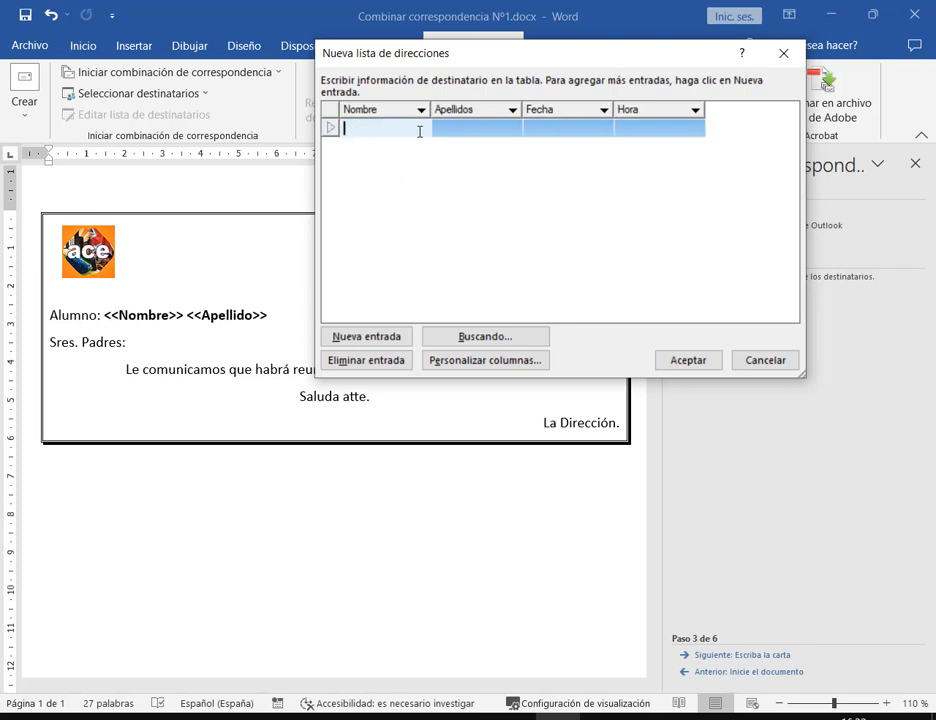
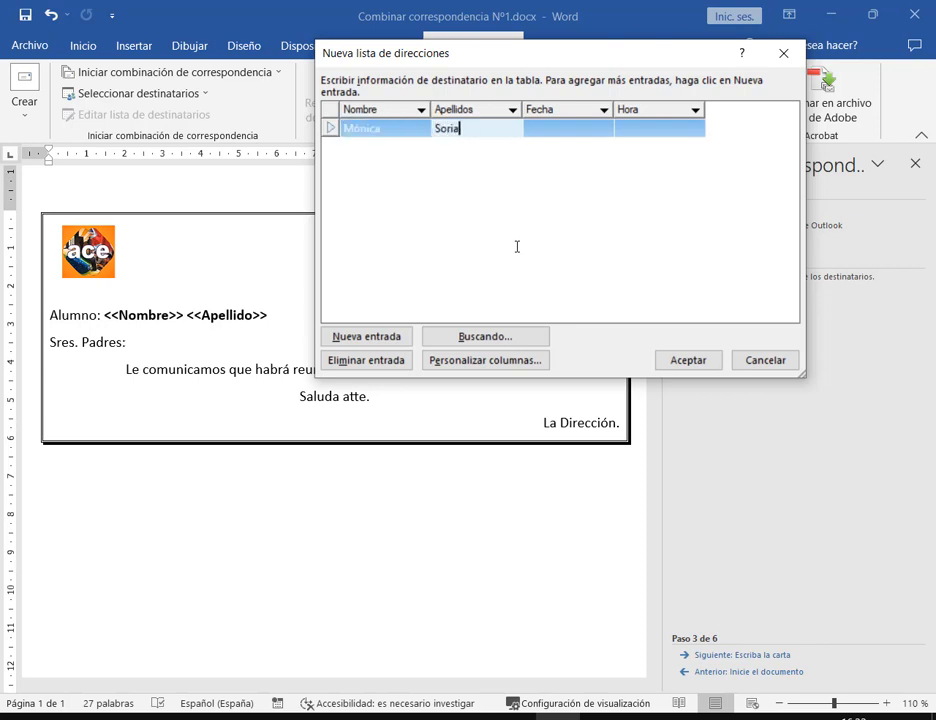
key(Tab)
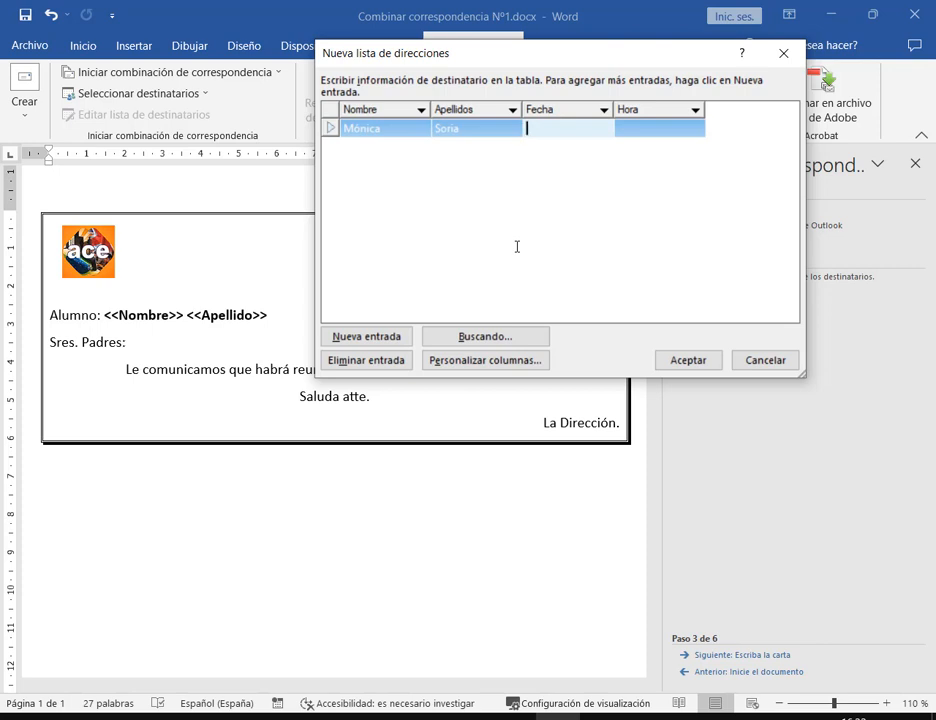
text(3/05/2023)
key(Tab)
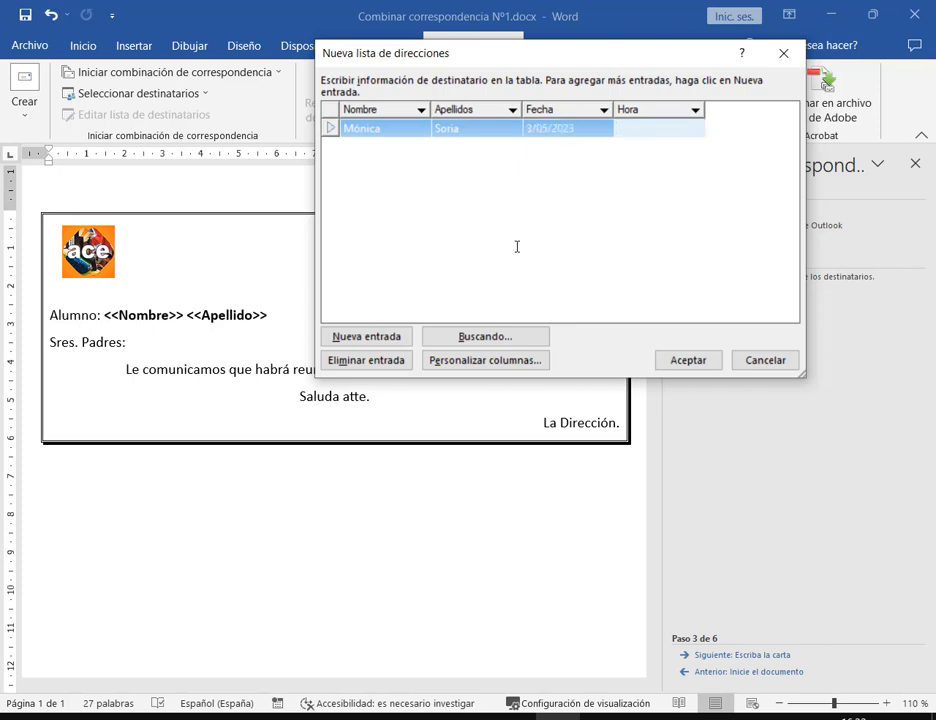
text(10:30)
key(Tab)
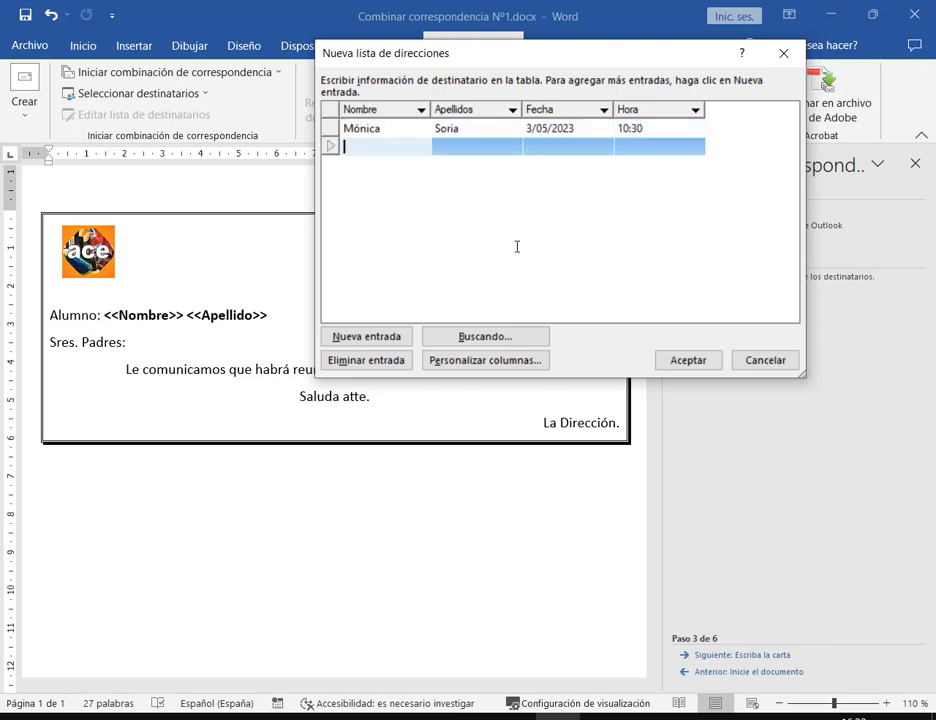
Delete the stray blank row, add a new entry row, and briefly open the on-screen keyboard
click(687, 127)
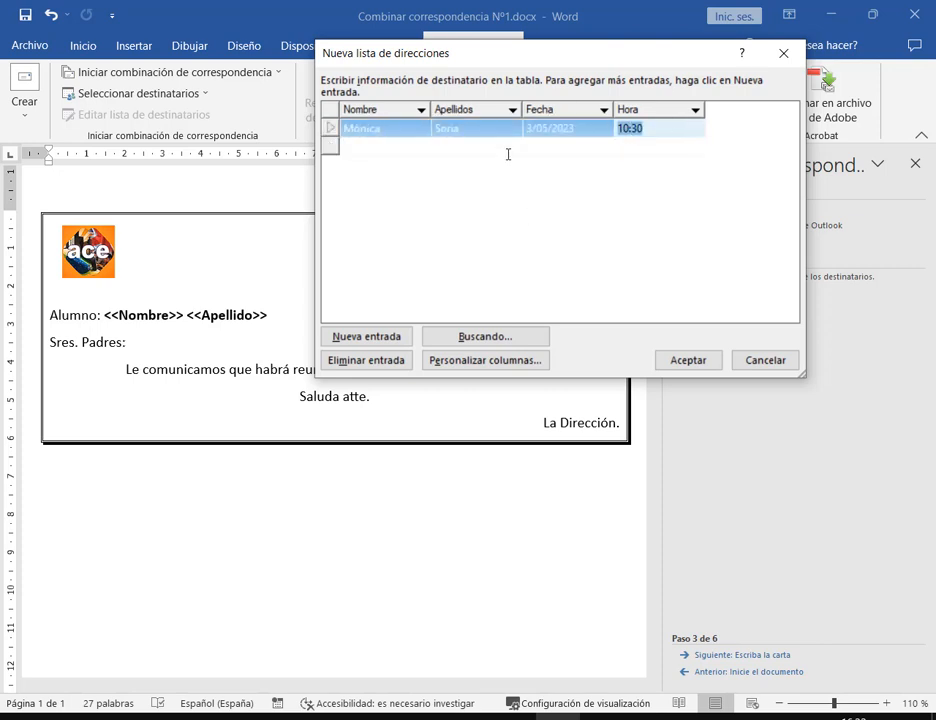
click(403, 148)
click(359, 357)
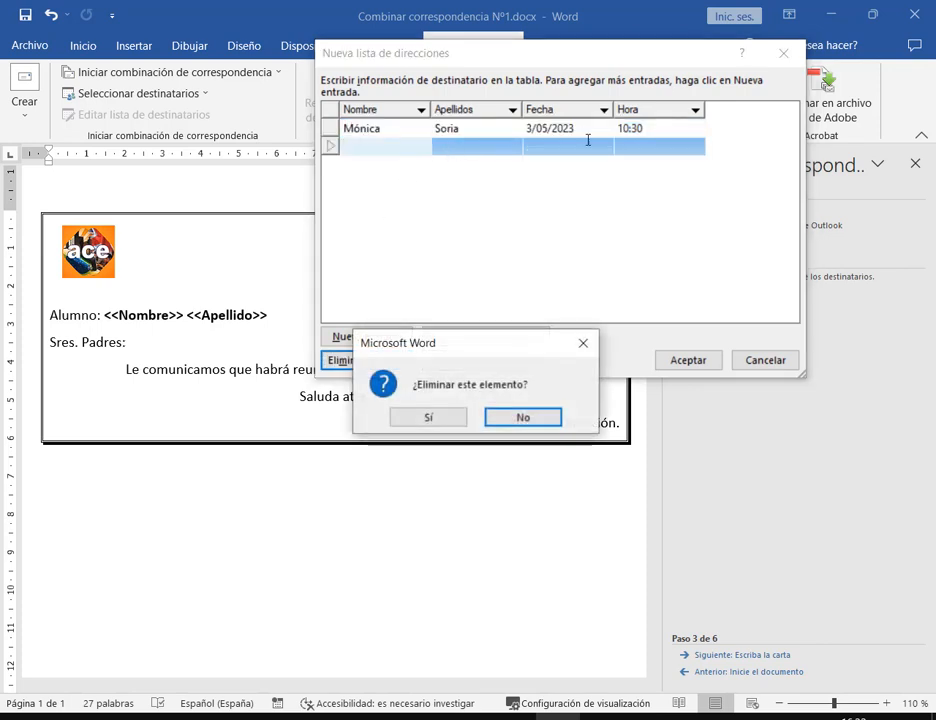
click(457, 414)
click(625, 124)
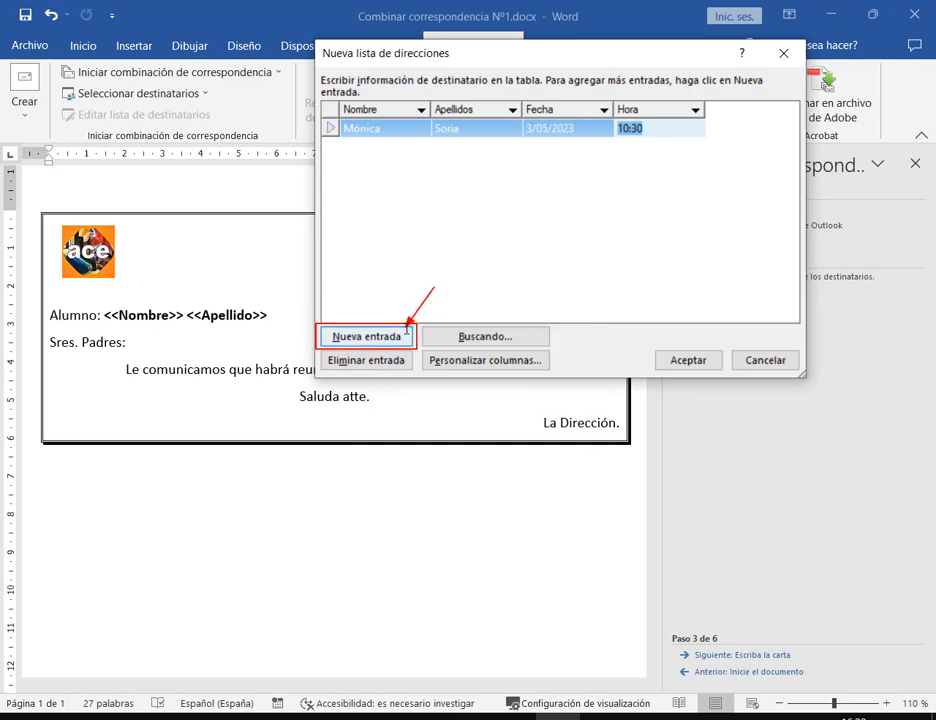
click(398, 342)
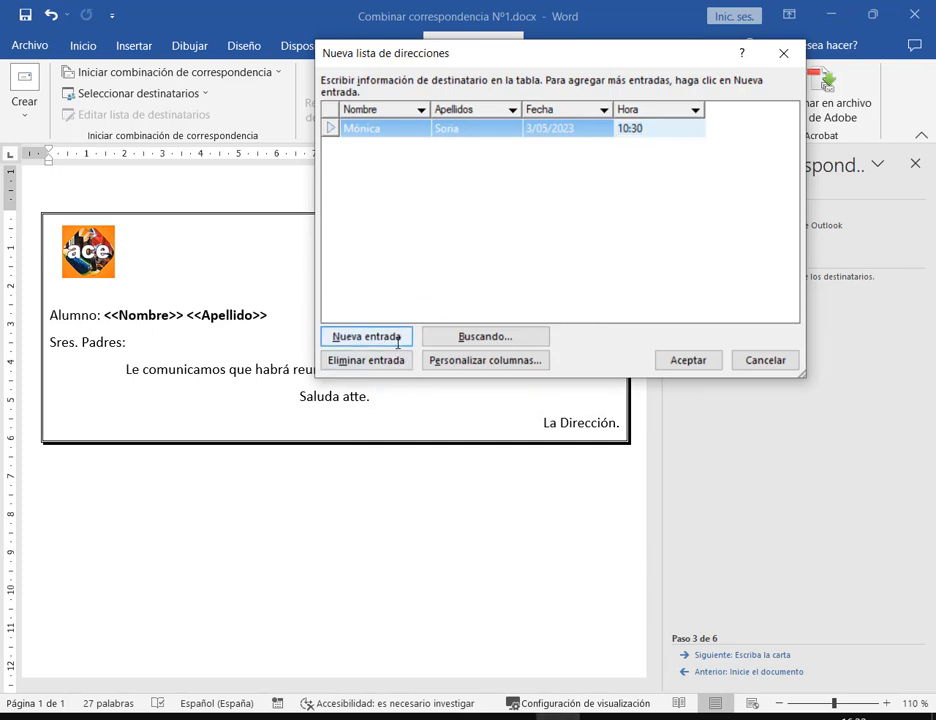
click(398, 338)
click(633, 150)
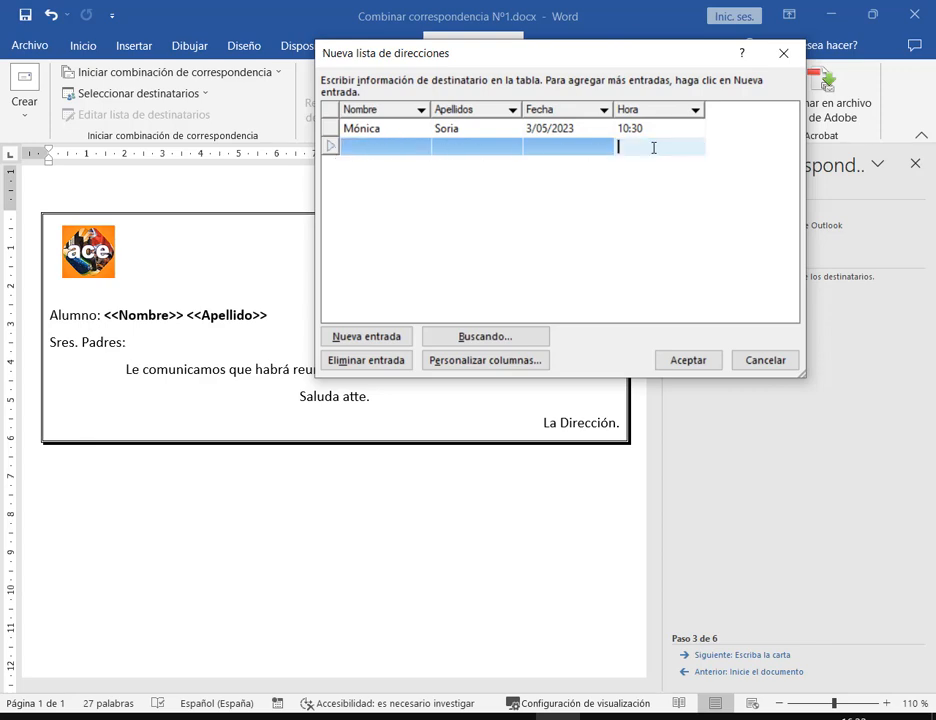
key(super)
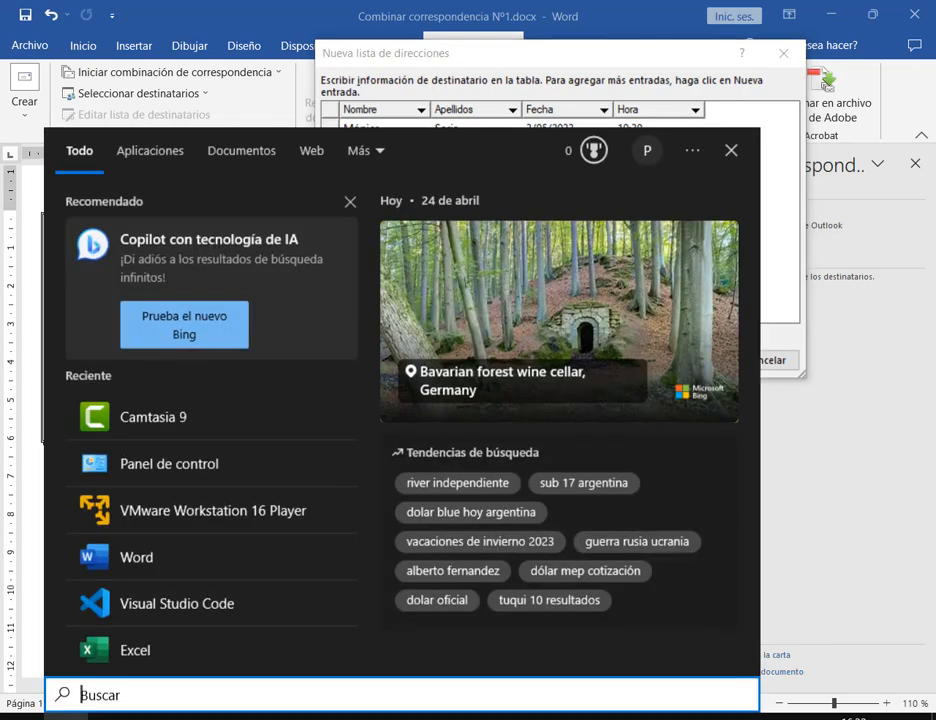
text(tec)
key(Return)
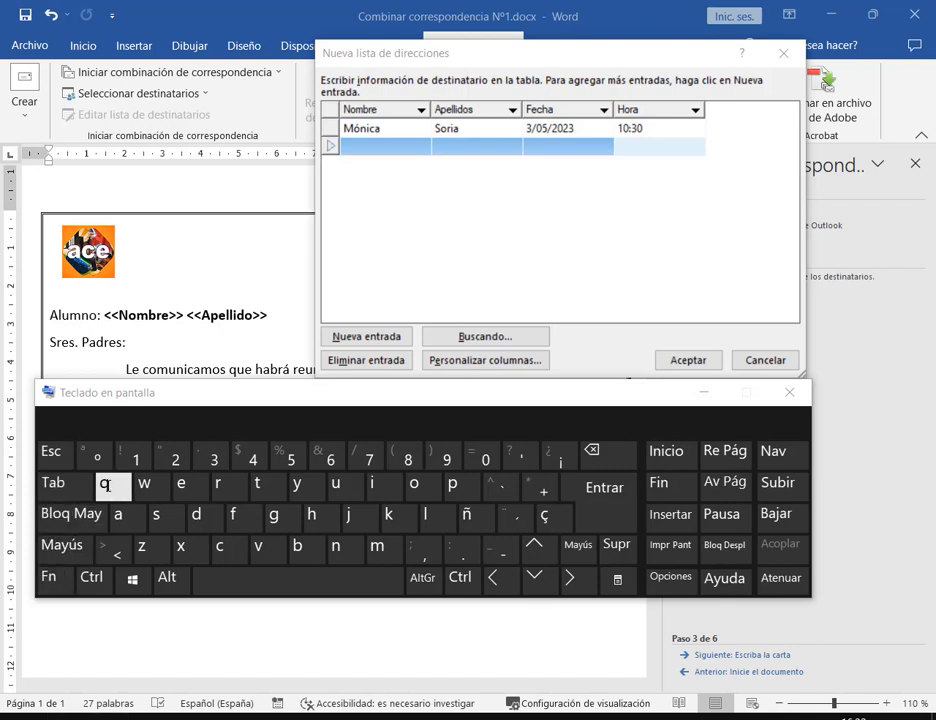
click(789, 392)
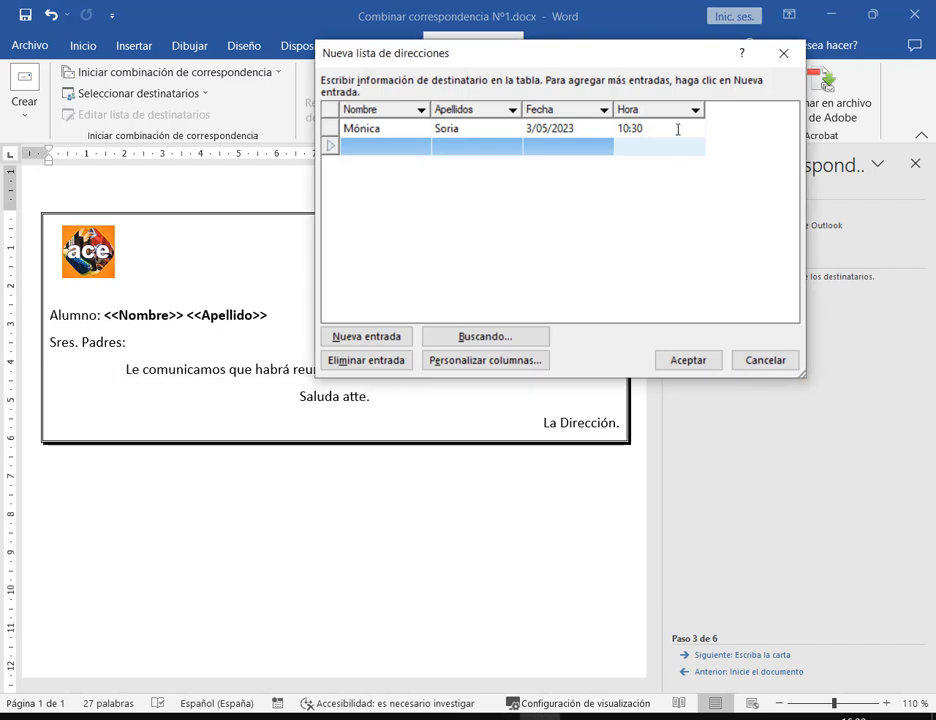
Enter the second student's first name and surname with date 3/05/2023 and time 10:30
click(384, 148)
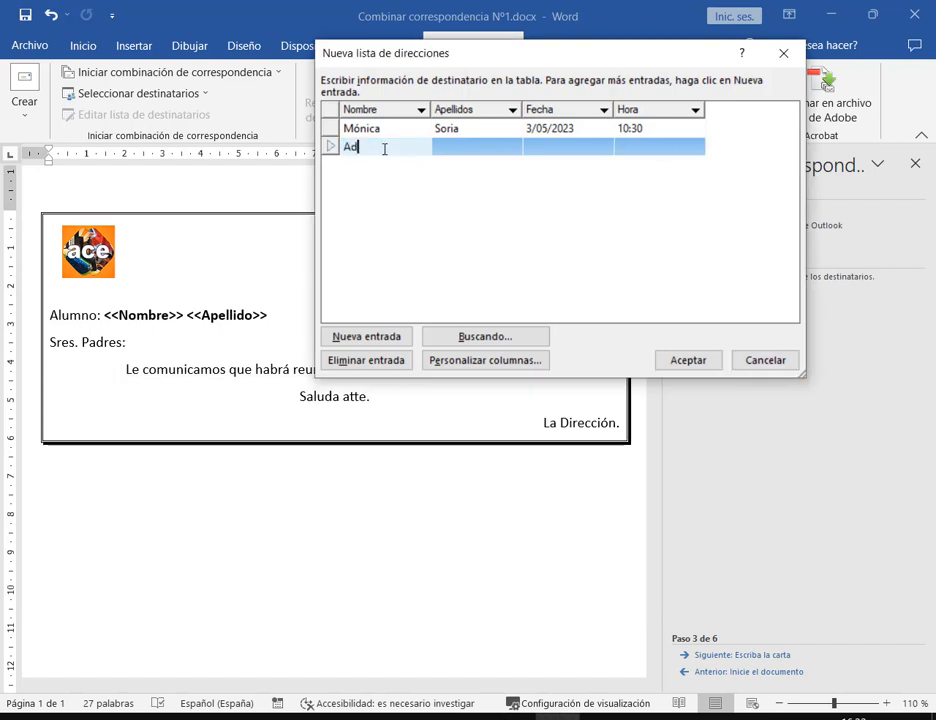
key(Tab)
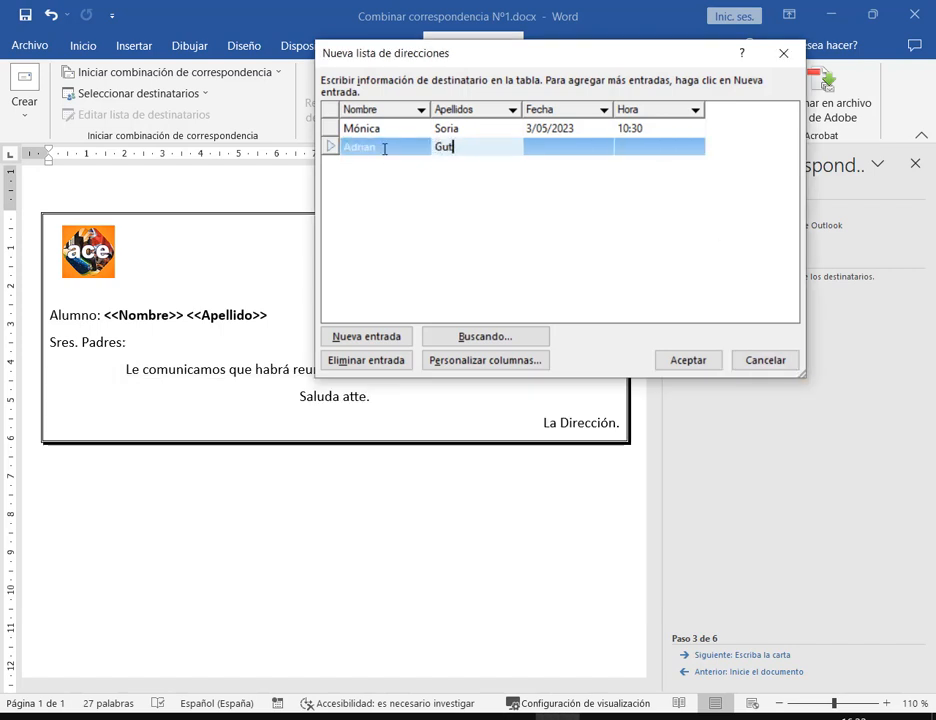
key(Tab)
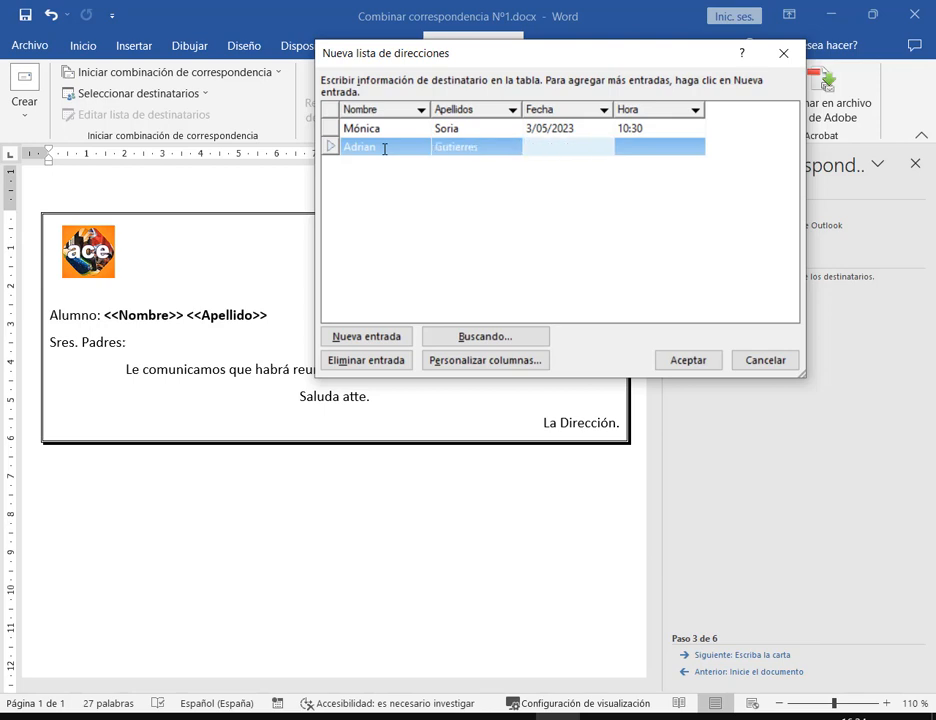
text(3/05/2023)
key(Tab)
text(10:)
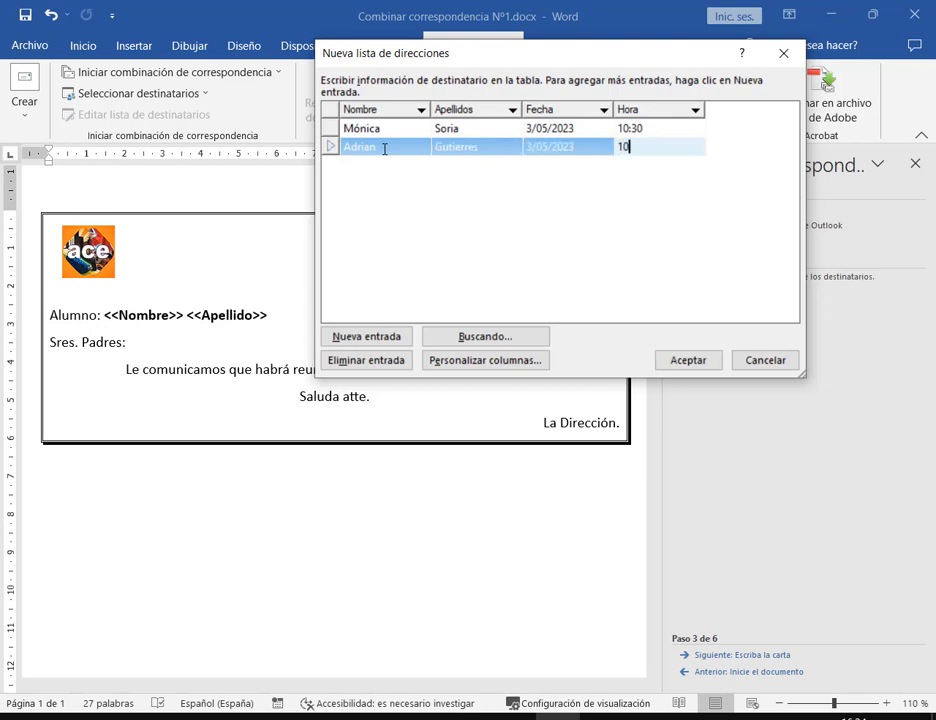
text(30)
key(Tab)
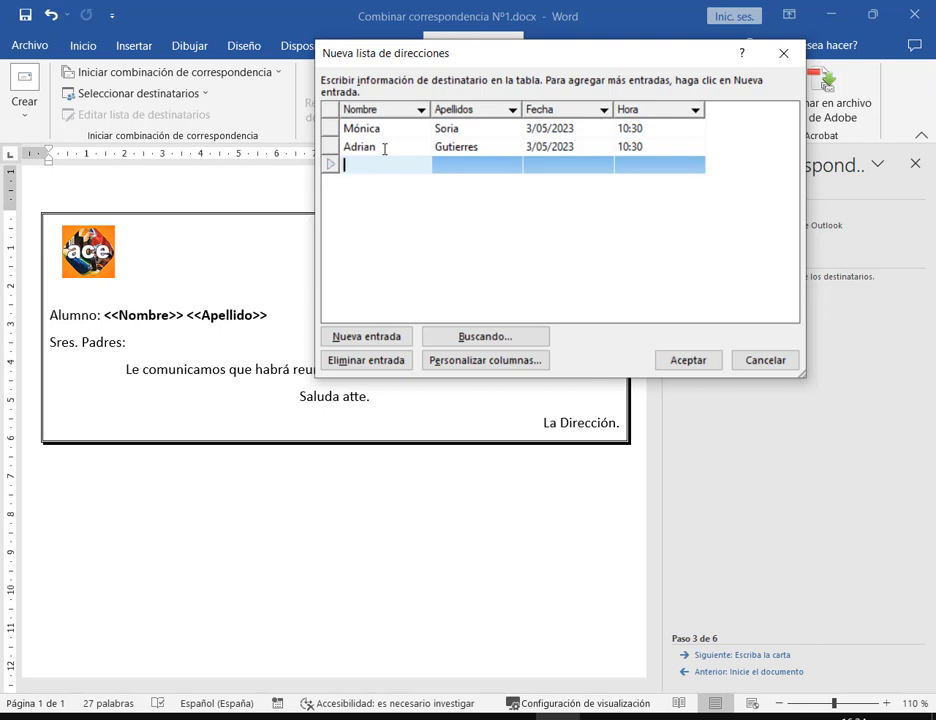
Enter the third student's first name and surname with date 3/05/2023 and time 10:30
key(Tab)
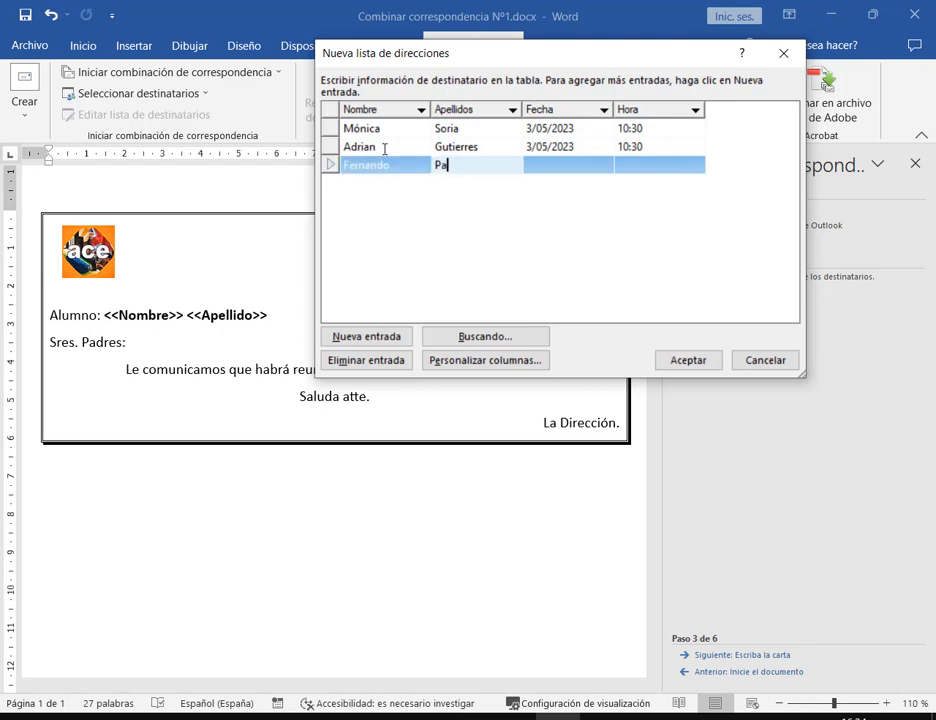
key(Tab)
text(3)
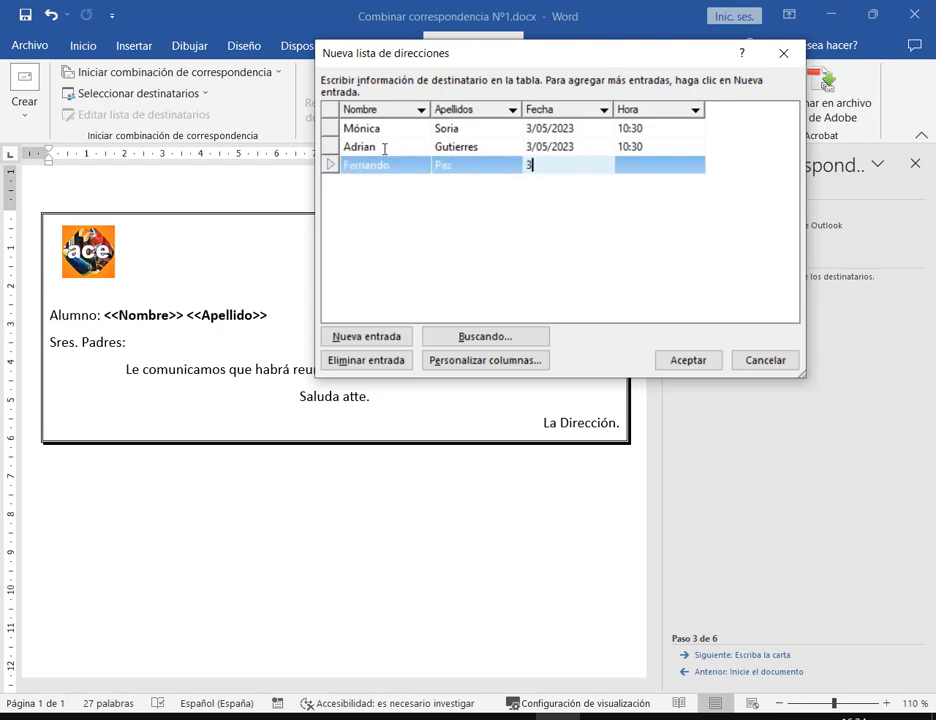
text(/05/2023)
key(Tab)
text(10:30)
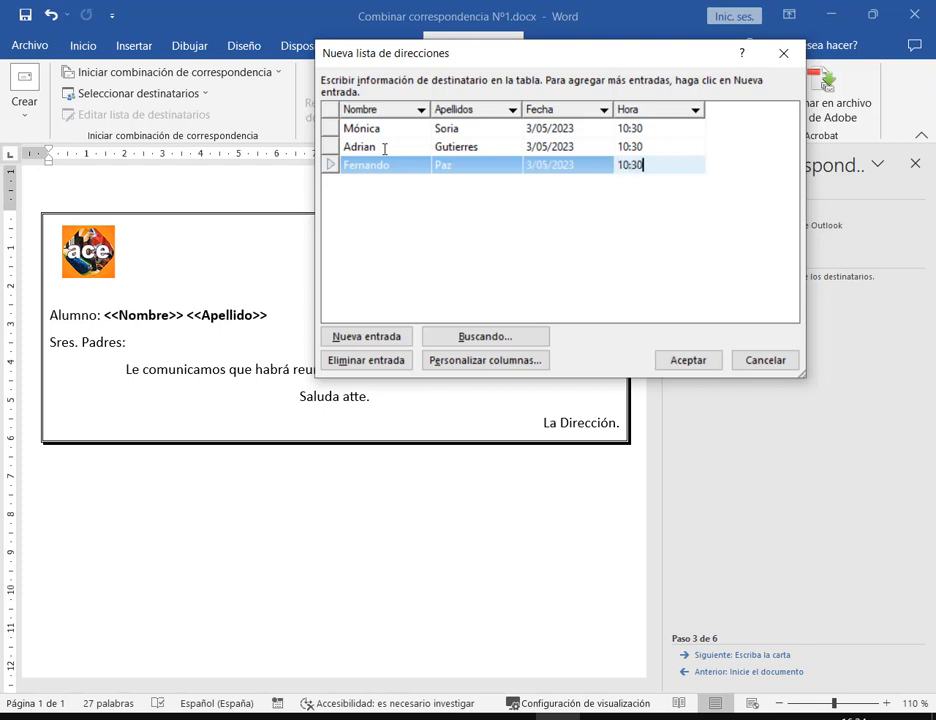
key(Tab)
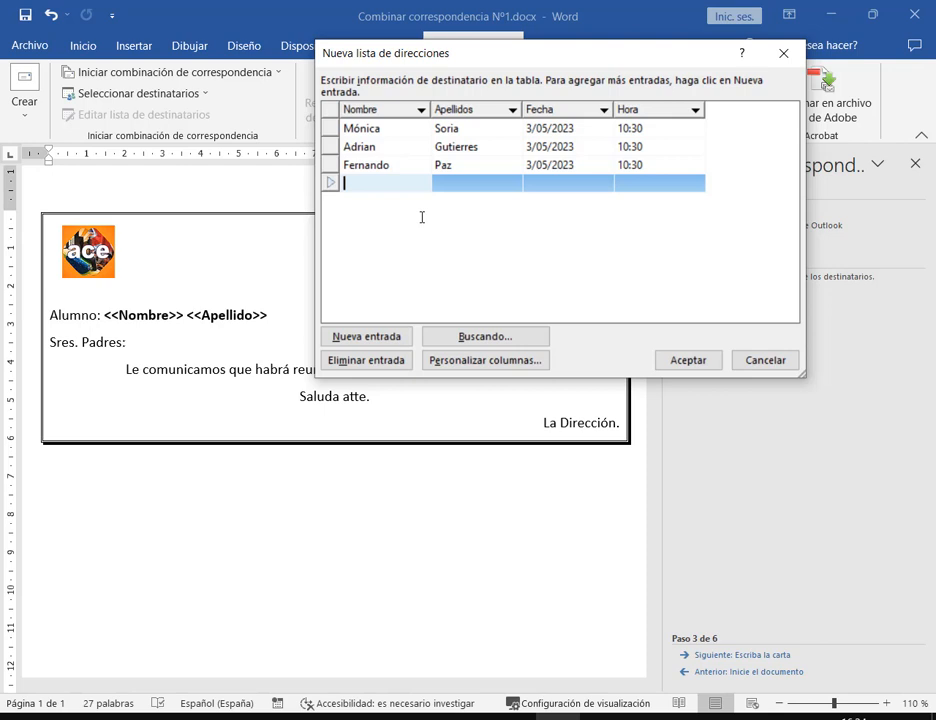
Enter the fourth student's first name and surname with date 3/05/2023 and time 10:30
key(Tab)
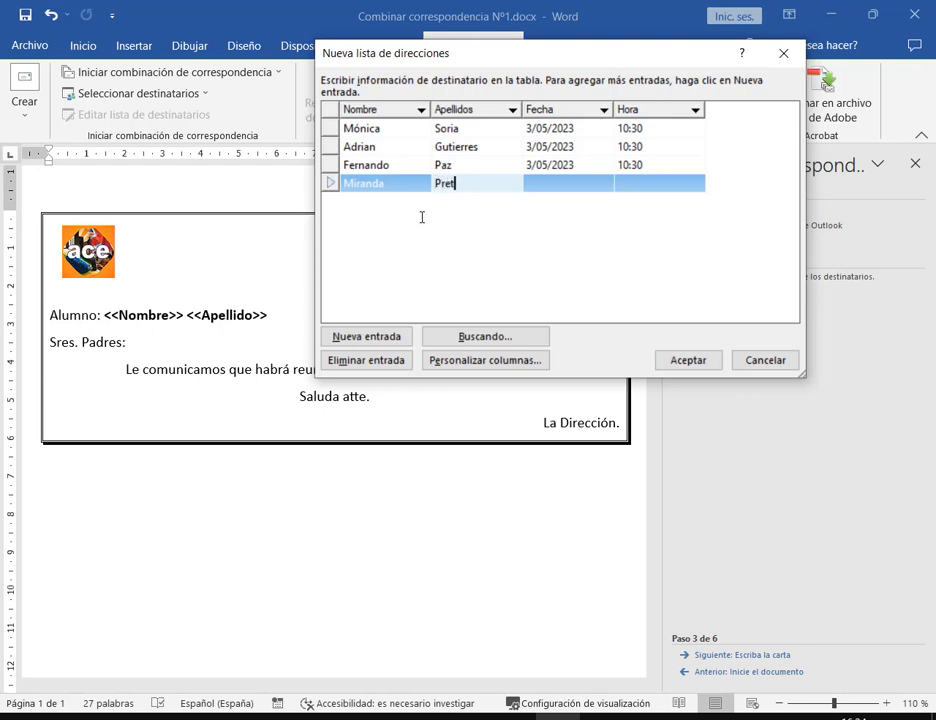
key(Tab)
text(3/)
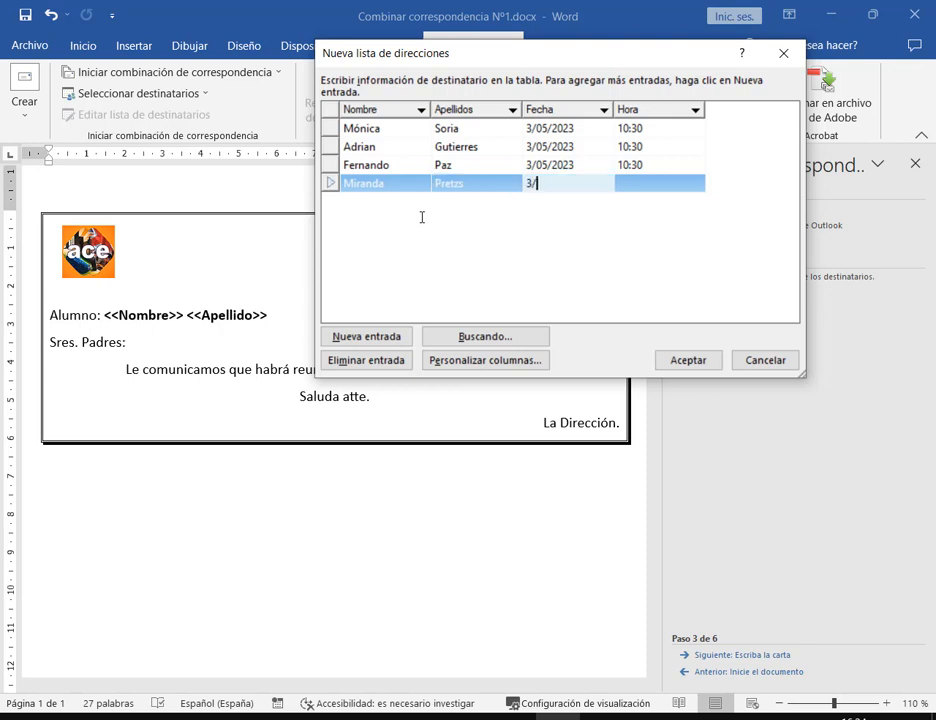
text(05/2023)
key(Tab)
text(10:)
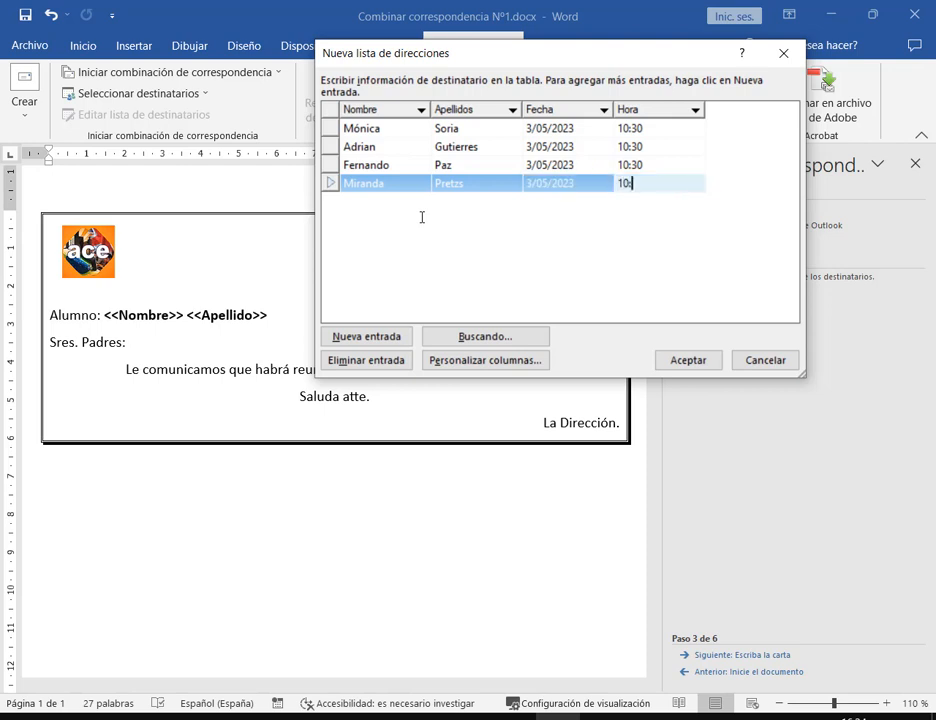
text(30)
key(Tab)
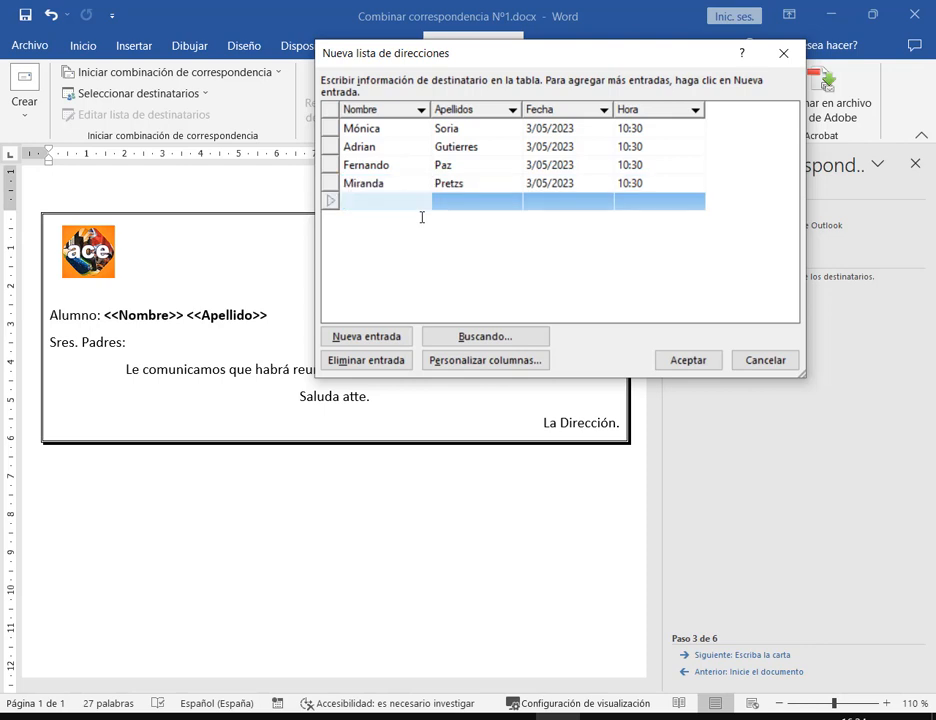
Enter the fifth student's first name and surname, date 3/05/2023 and time 10:30
key(Tab)
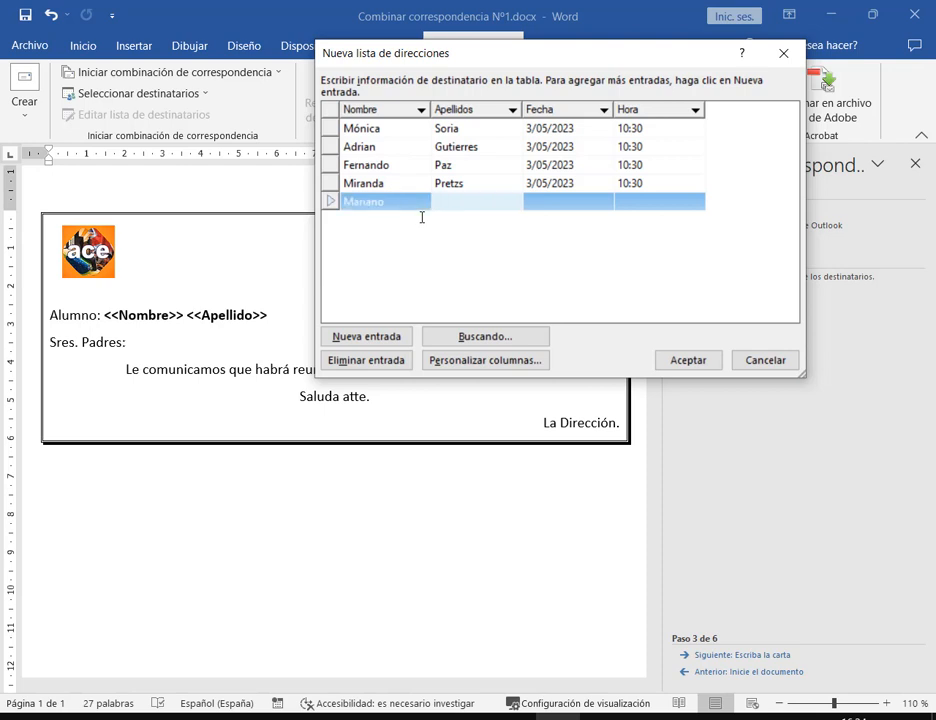
key(Tab)
text(3)
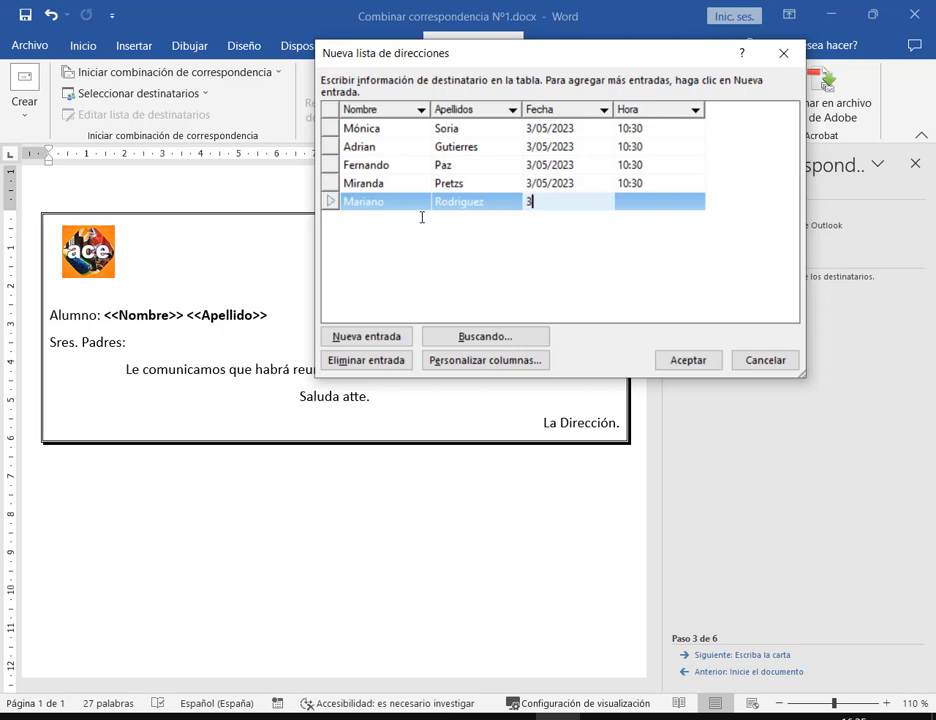
text(/5)
key(BackSpace)
text(05/2023)
key(Tab)
text(10:30)
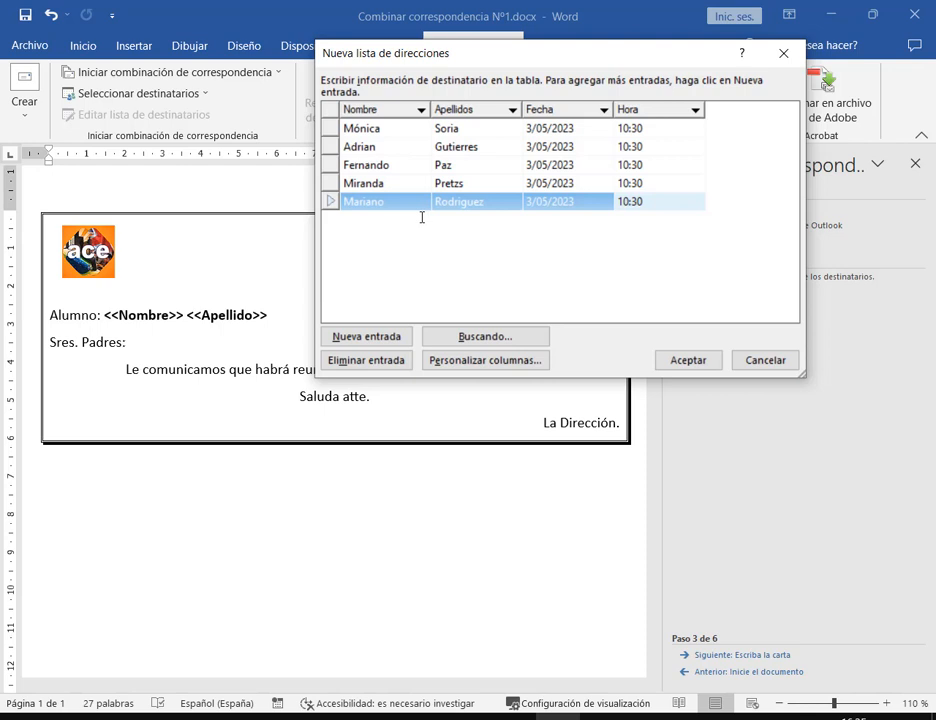
Re-enter the fifth student's time as 10:30 and check the finished last row
double_click(660, 207)
click(660, 207)
key(Up)
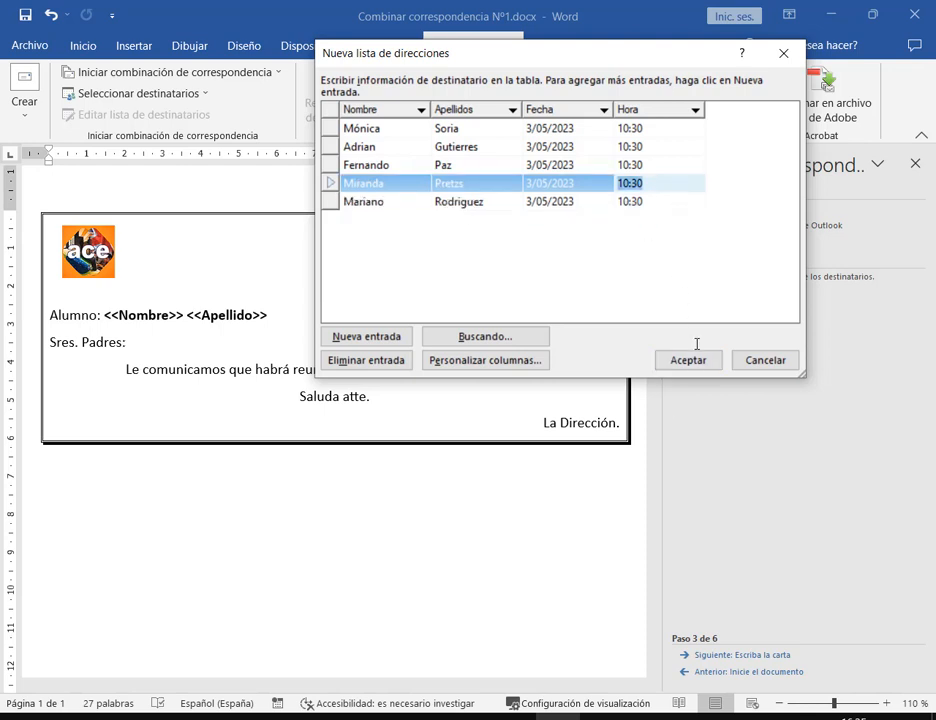
click(667, 199)
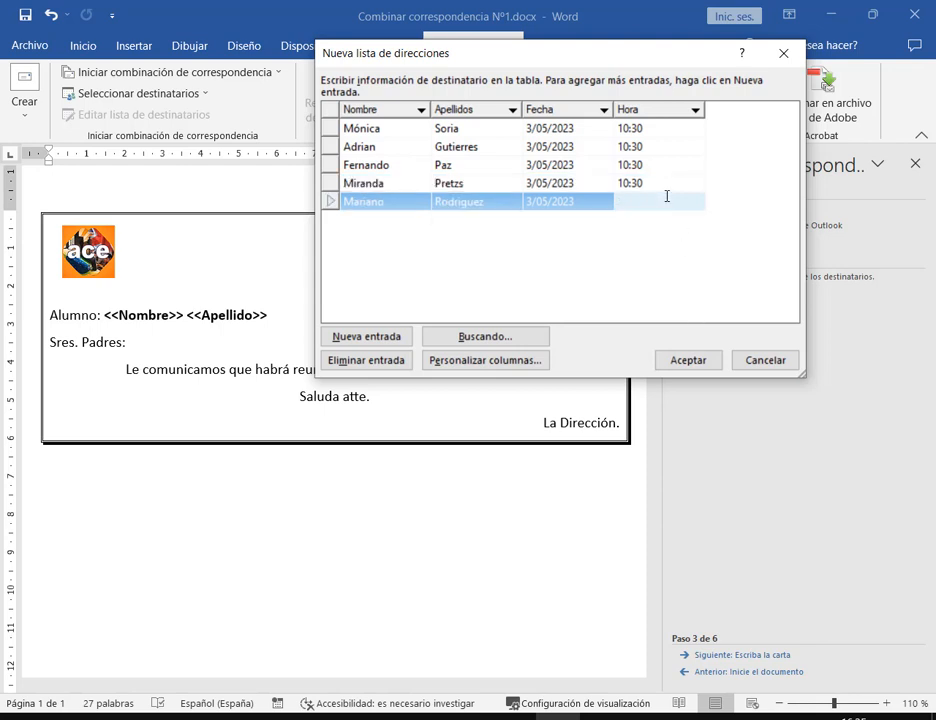
text(10:30)
double_click(667, 196)
drag(535, 61, 489, 86)
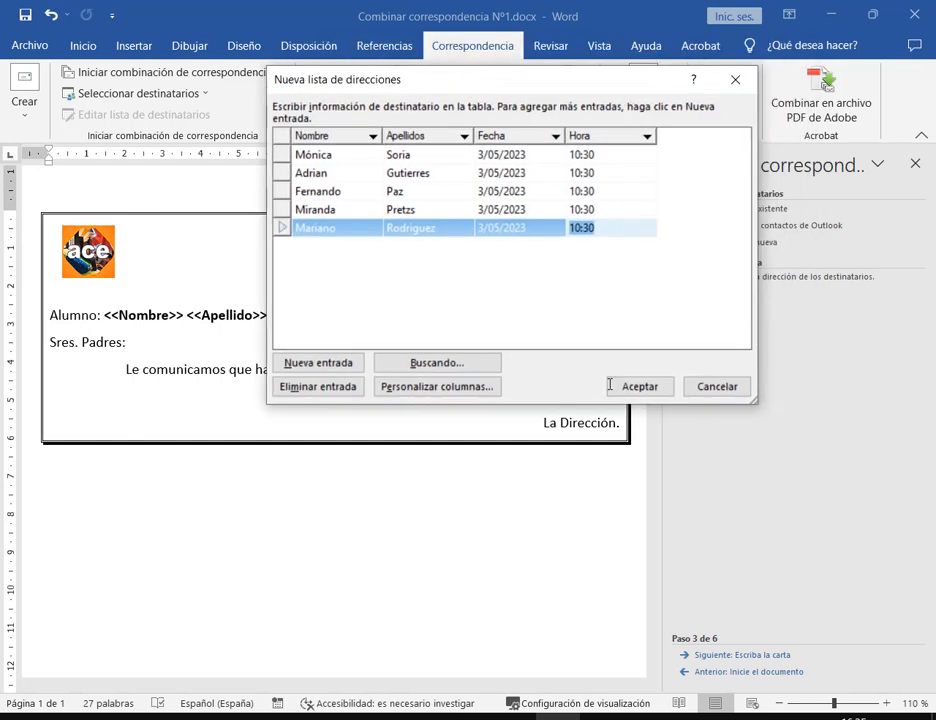
click(612, 238)
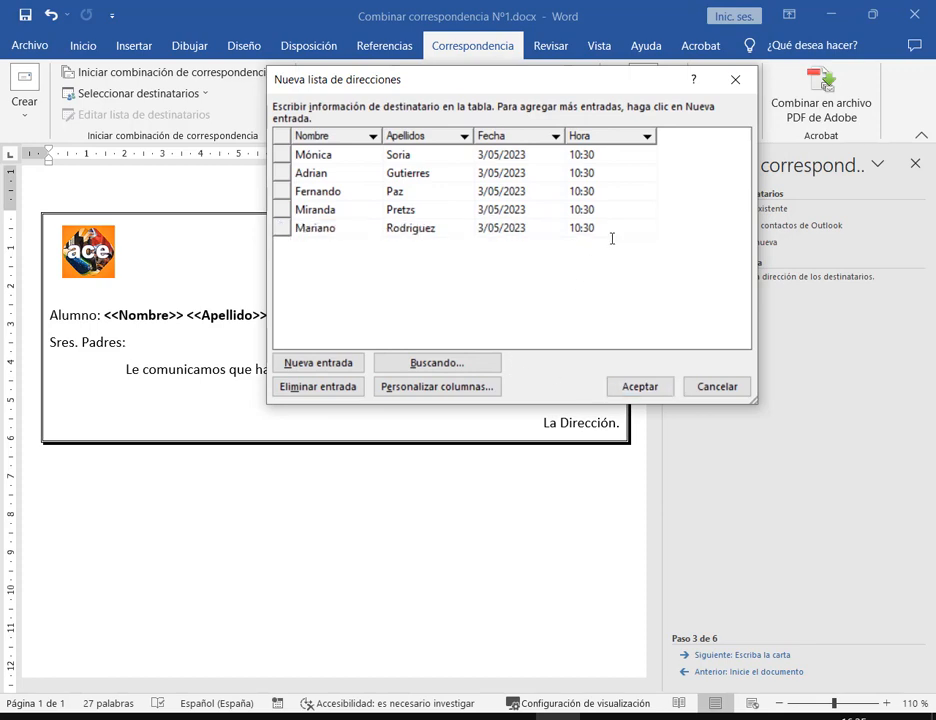
Accept the list and save it as 'Lista Trabajo N°1' in 00.Operador de PC Elemental > 2. Word
click(638, 386)
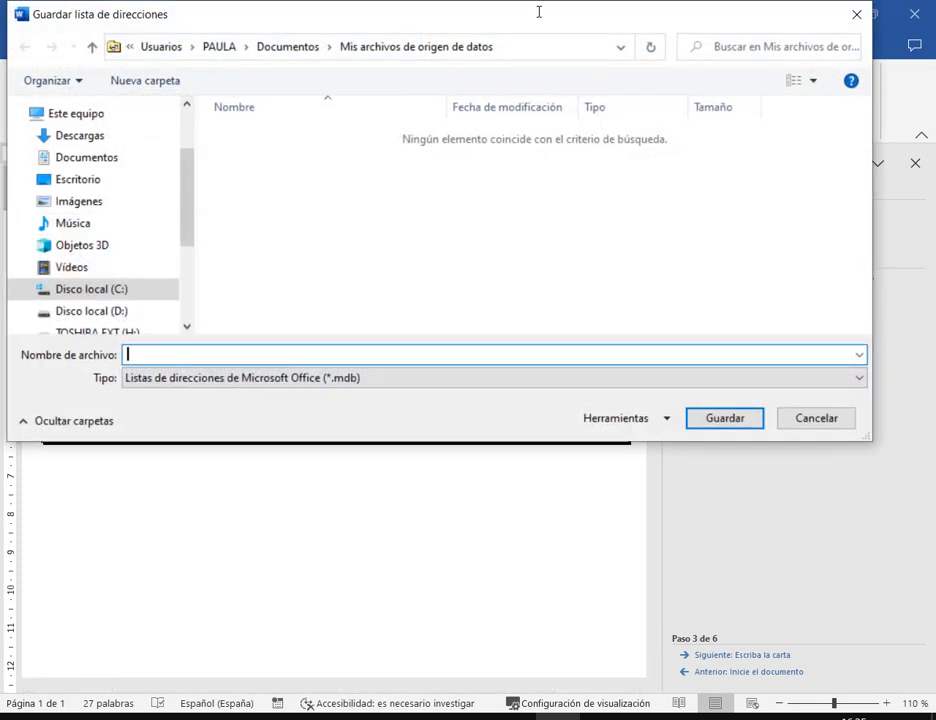
drag(501, 17, 537, 30)
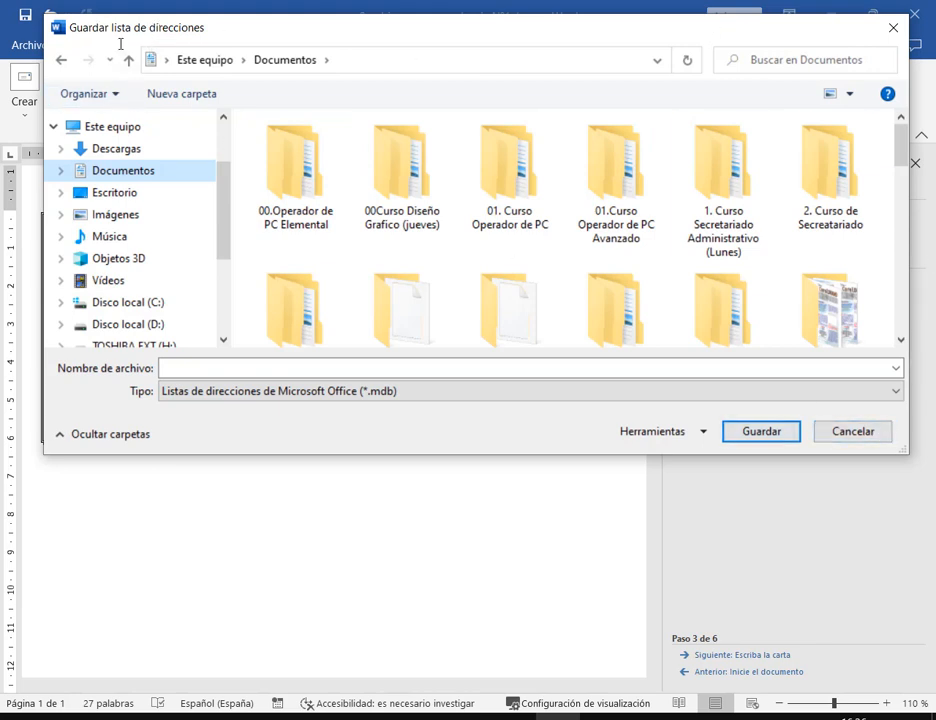
drag(847, 33, 832, 86)
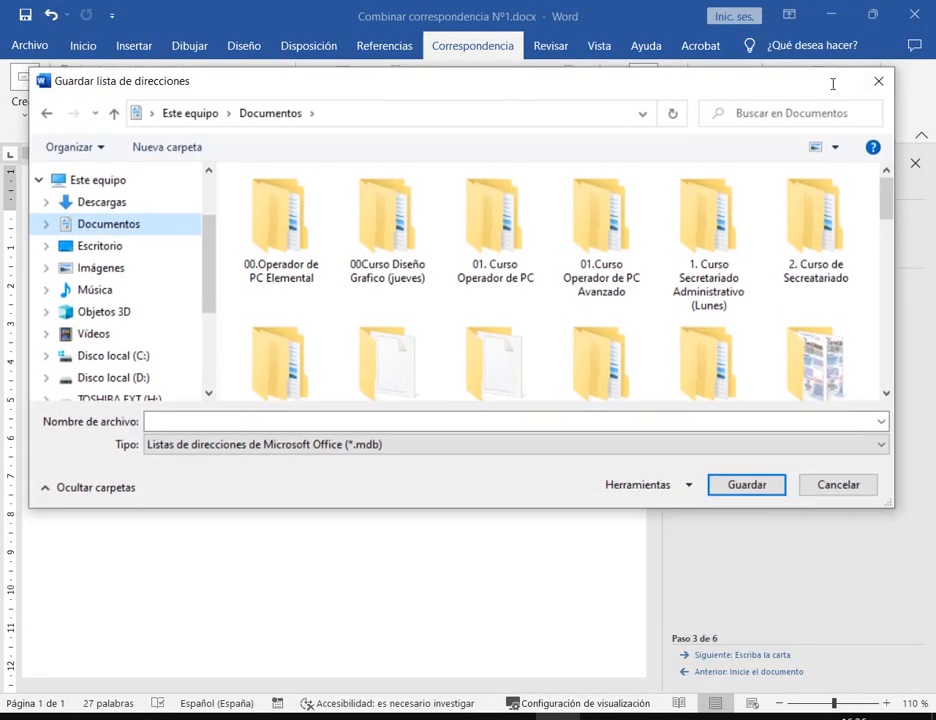
drag(718, 93, 729, 27)
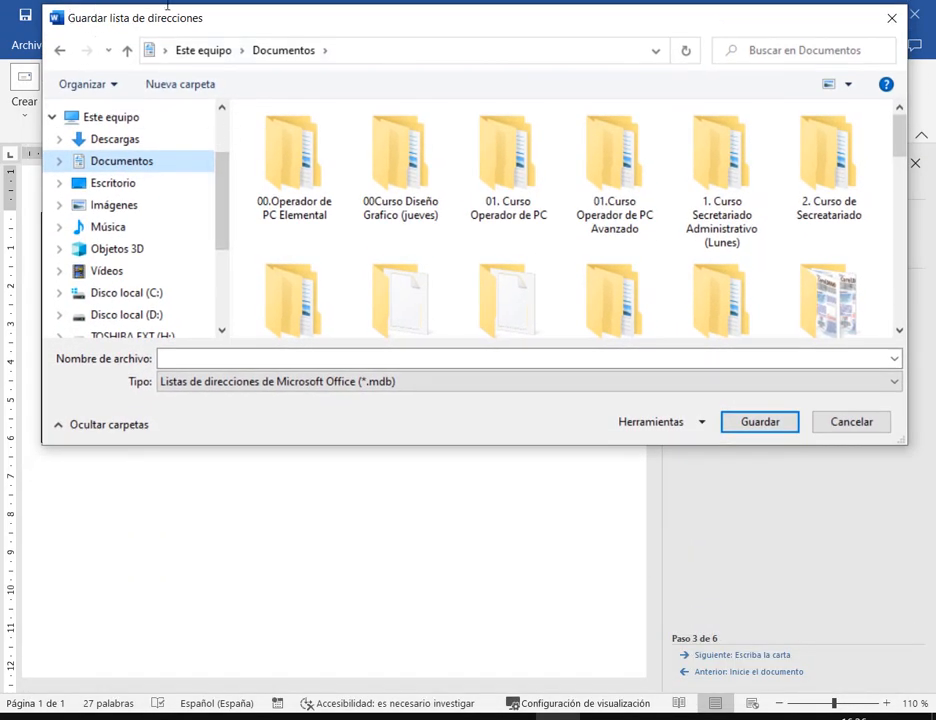
click(304, 163)
double_click(304, 163)
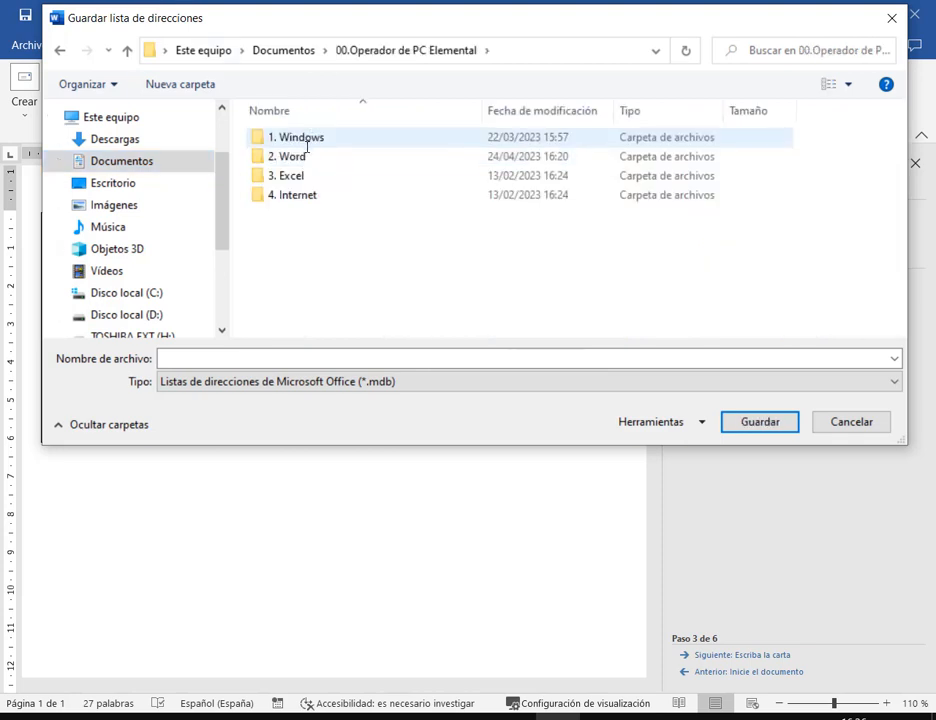
double_click(307, 153)
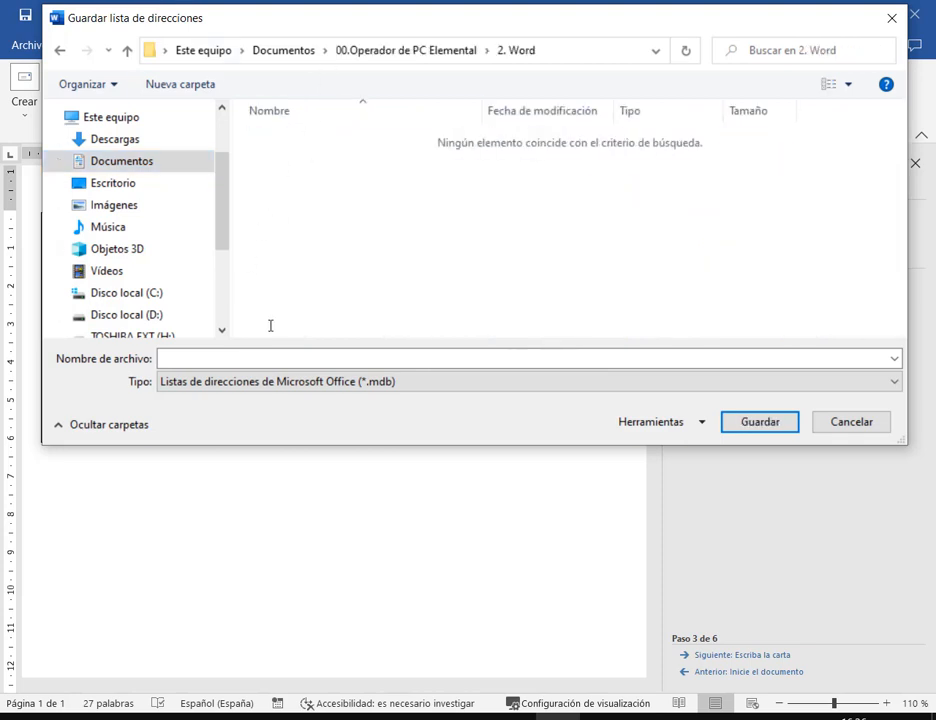
click(282, 360)
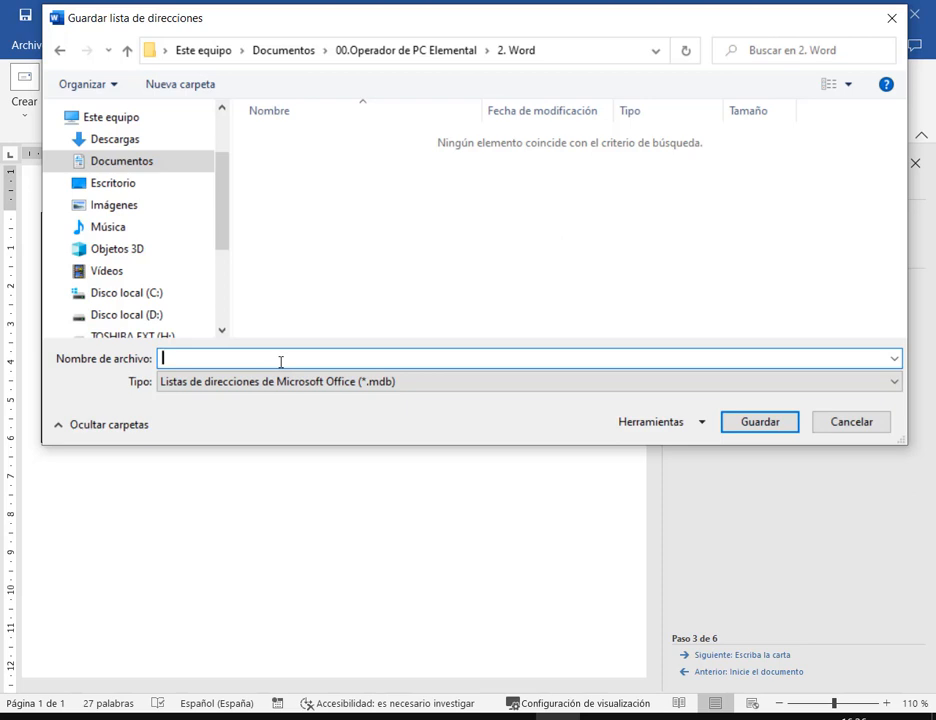
text(Lista Trabajo N°1)
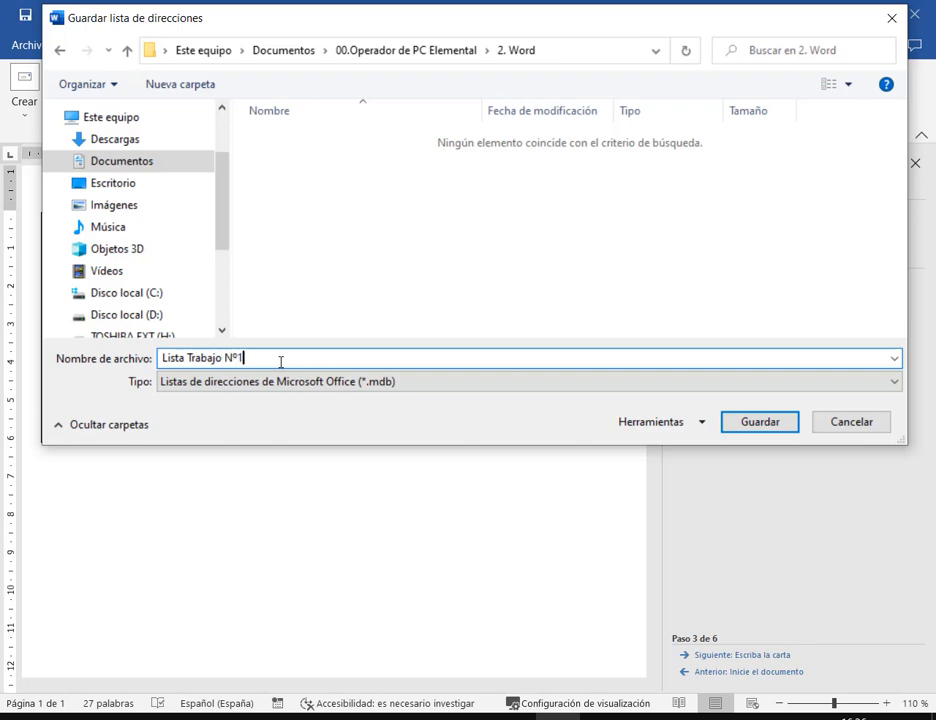
key(Return)
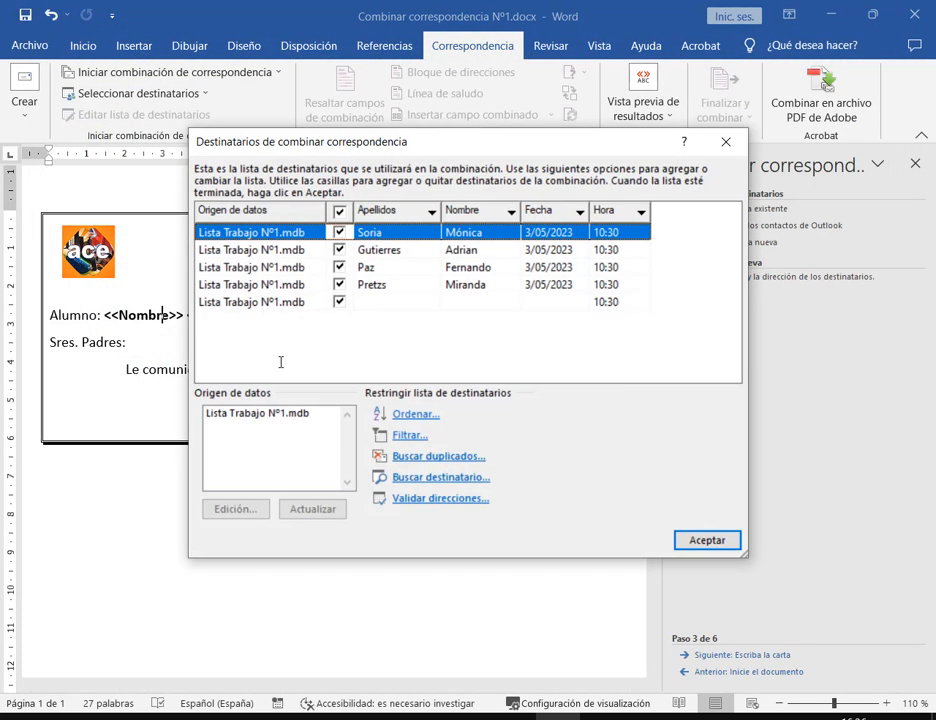
Select Lista Trabajo N°1.mdb under Origen de datos and open it with Edición..
click(397, 301)
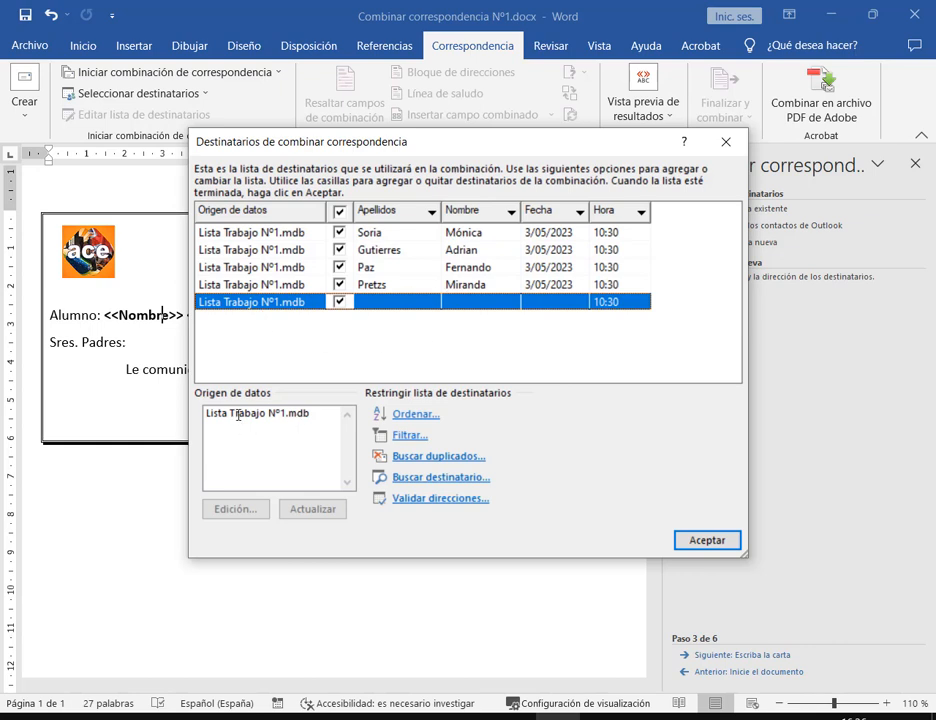
mouse_move(186, 381)
mouse_down()
mouse_move(343, 466)
mouse_move(365, 501)
mouse_up()
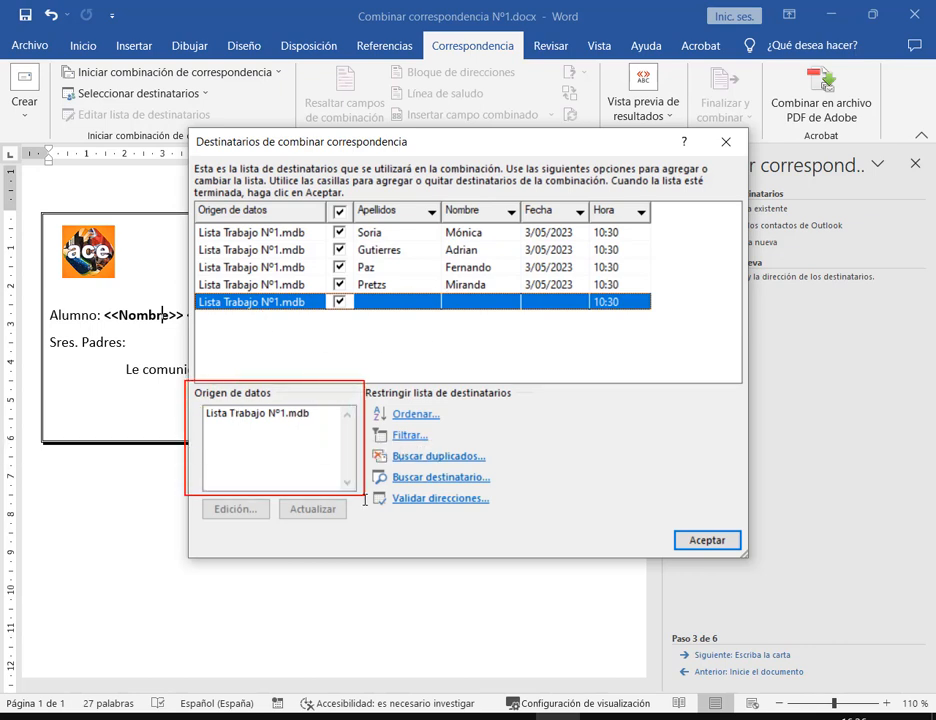
key(Escape)
click(277, 413)
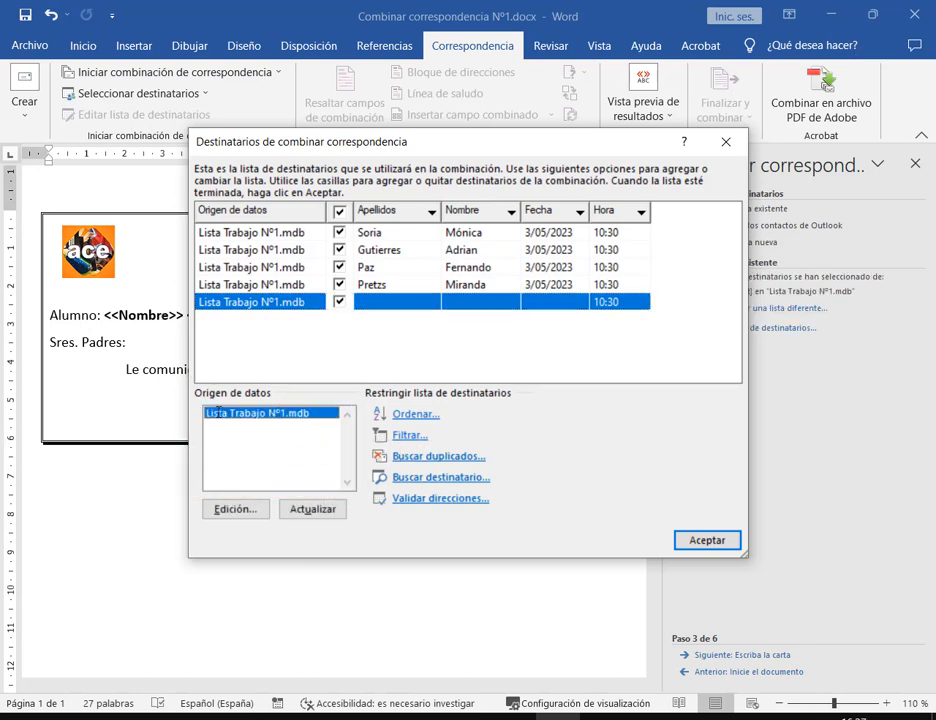
mouse_move(201, 401)
mouse_down()
mouse_move(214, 414)
mouse_move(332, 424)
mouse_up()
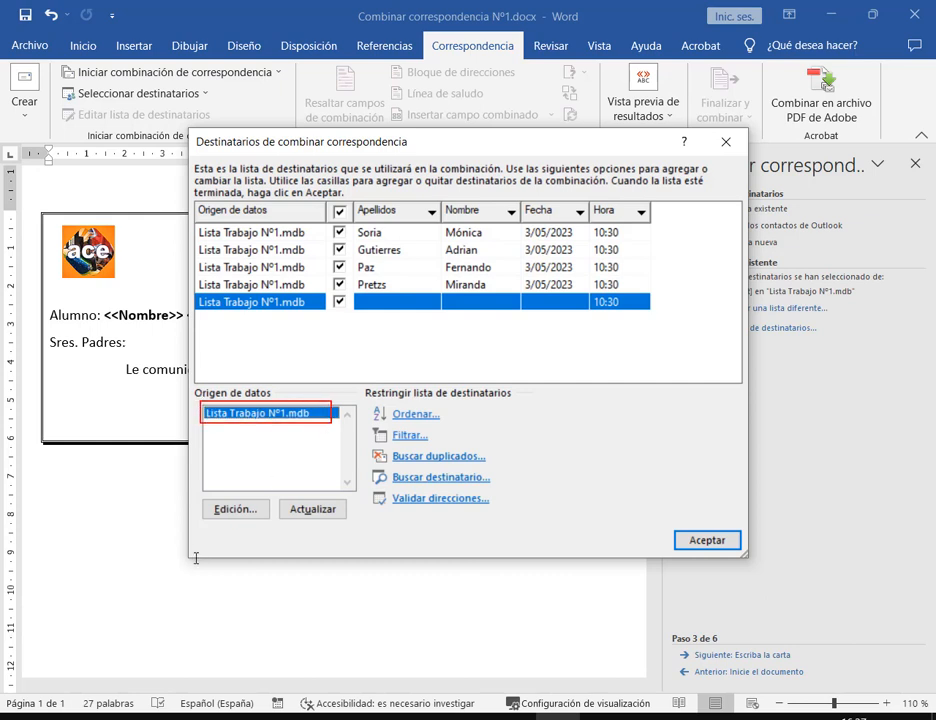
drag(219, 567, 235, 512)
click(248, 511)
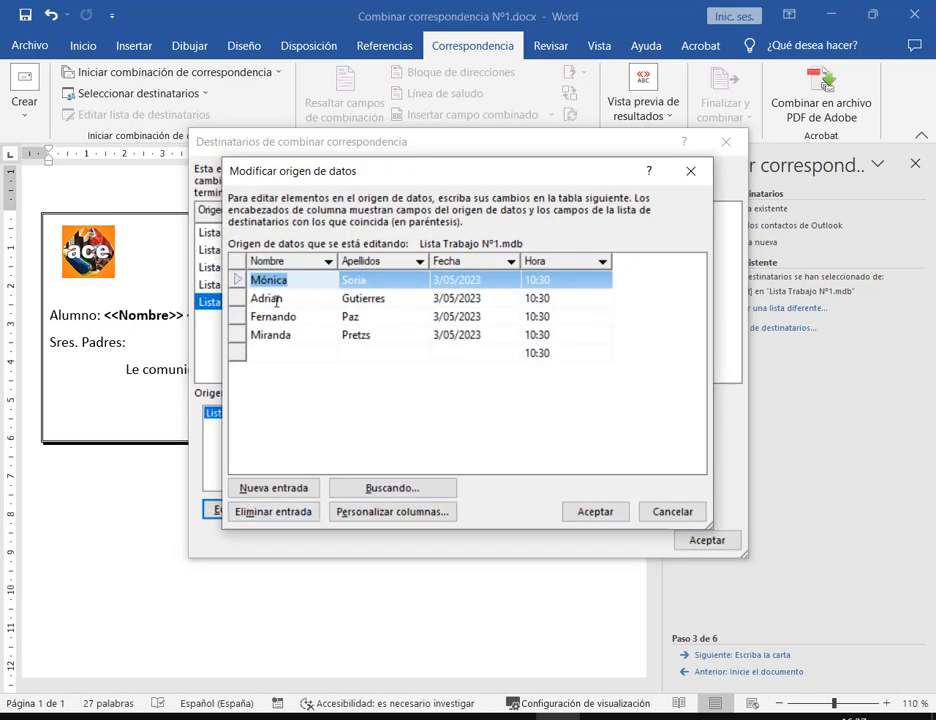
Fill the empty fifth entry with the student's first name, surname and date 3/05/2023
click(276, 352)
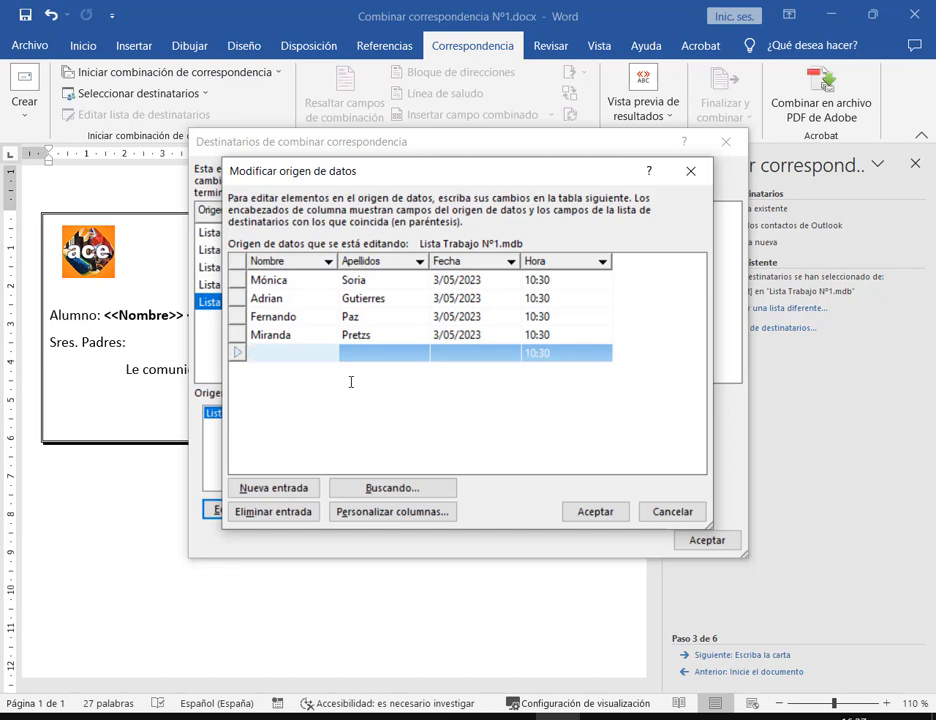
key(Tab)
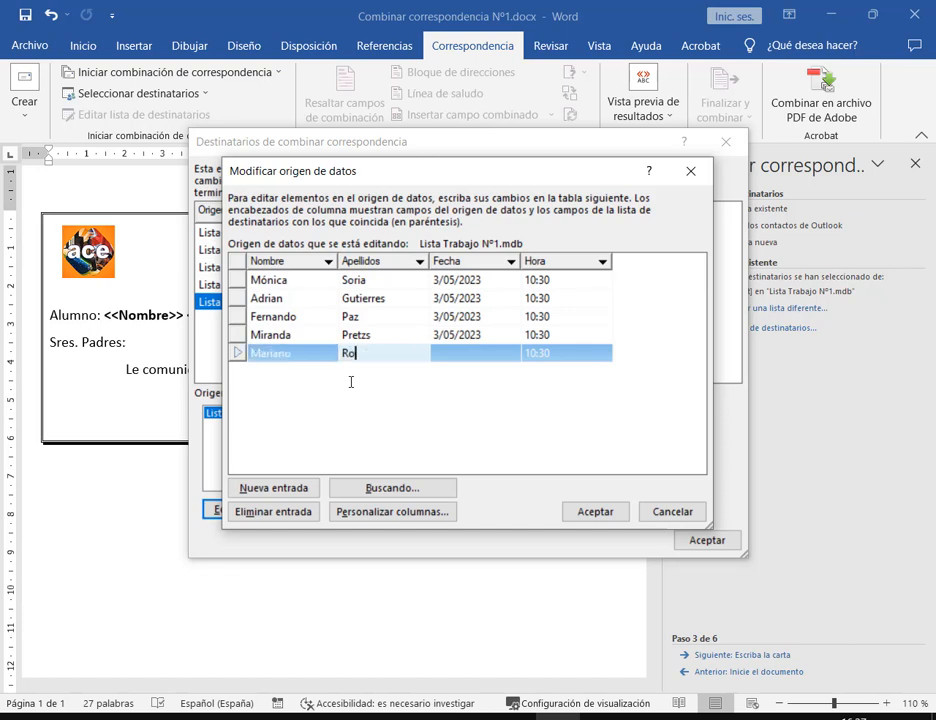
key(Tab)
text(03)
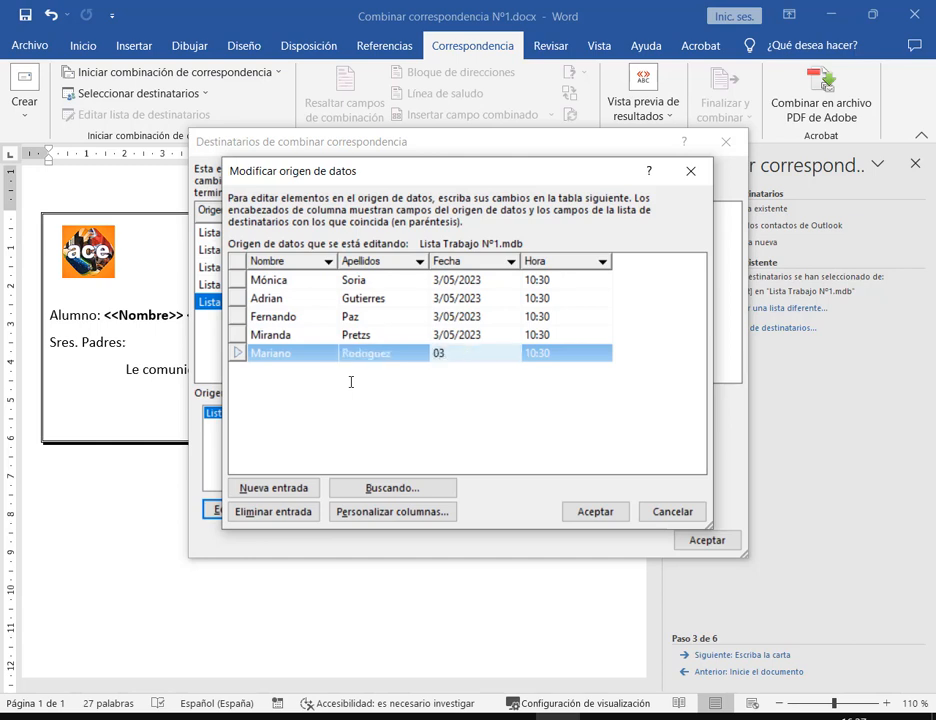
key(BackSpace)
key(BackSpace)
text(3/05/2023)
Accept the edits, save changes to Lista Trabajo N°1.mdb and close the recipients dialog
click(595, 511)
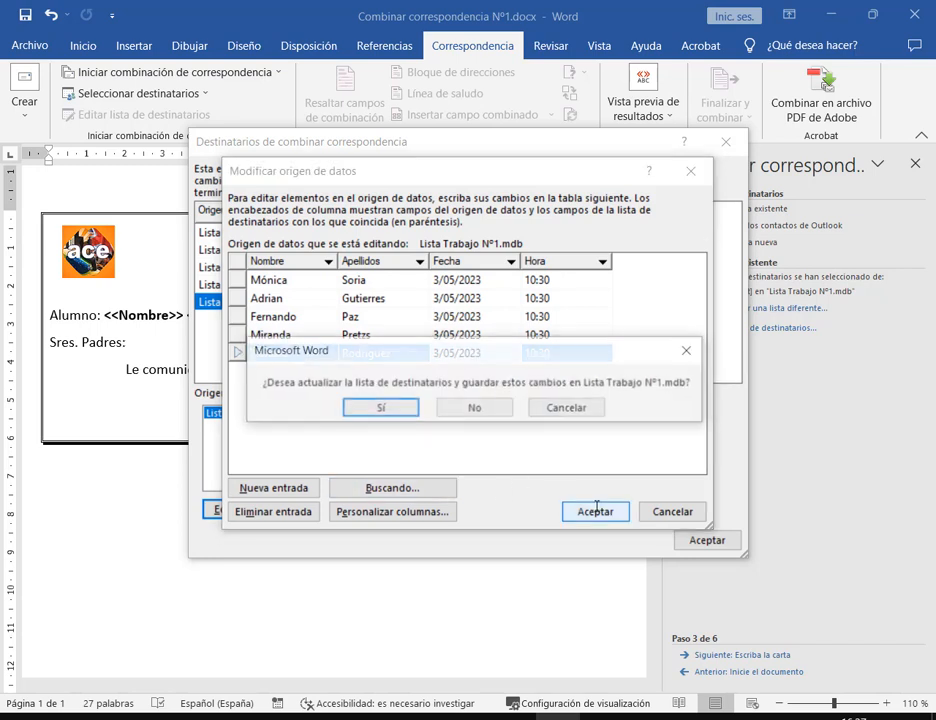
click(388, 407)
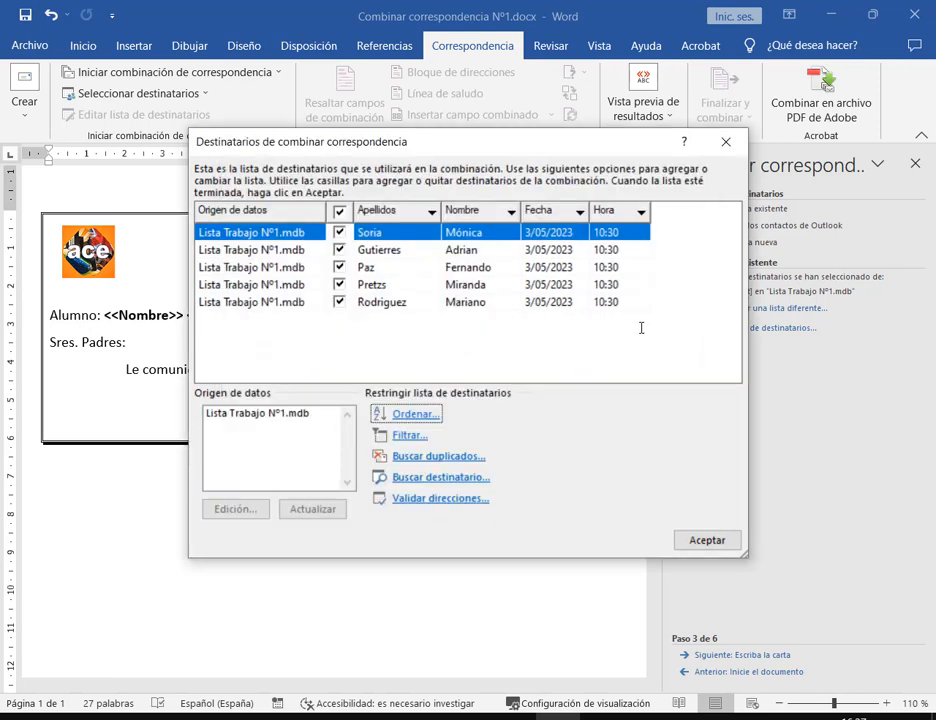
drag(522, 146, 498, 90)
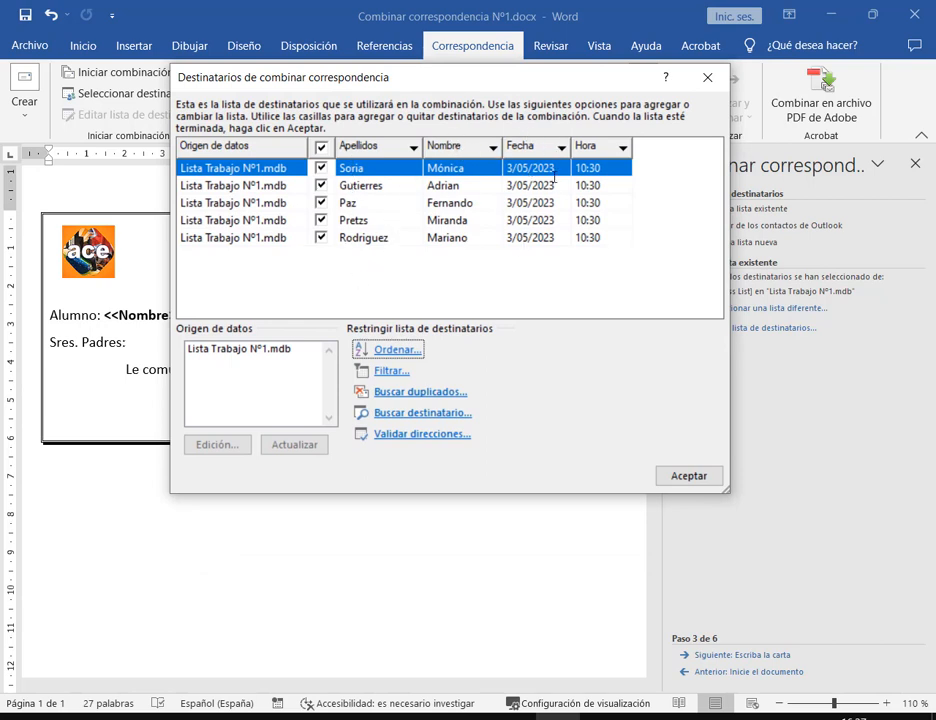
click(700, 474)
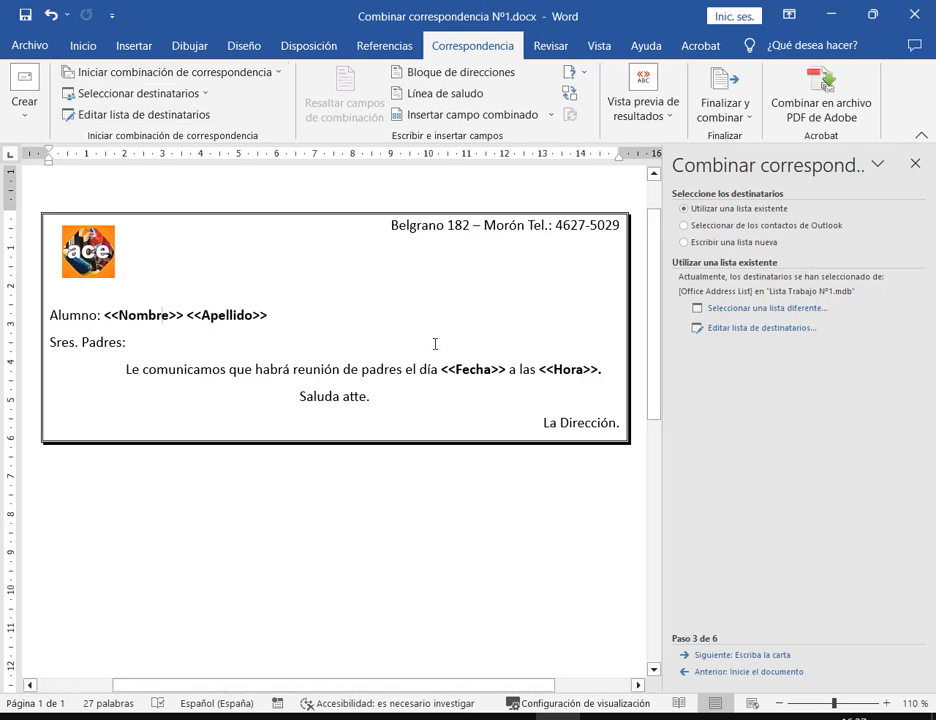
Browse Documentos > 00.Operador de PC Elemental > 2. Word and open Lista Trabajo Nº1.mdb
click(932, 717)
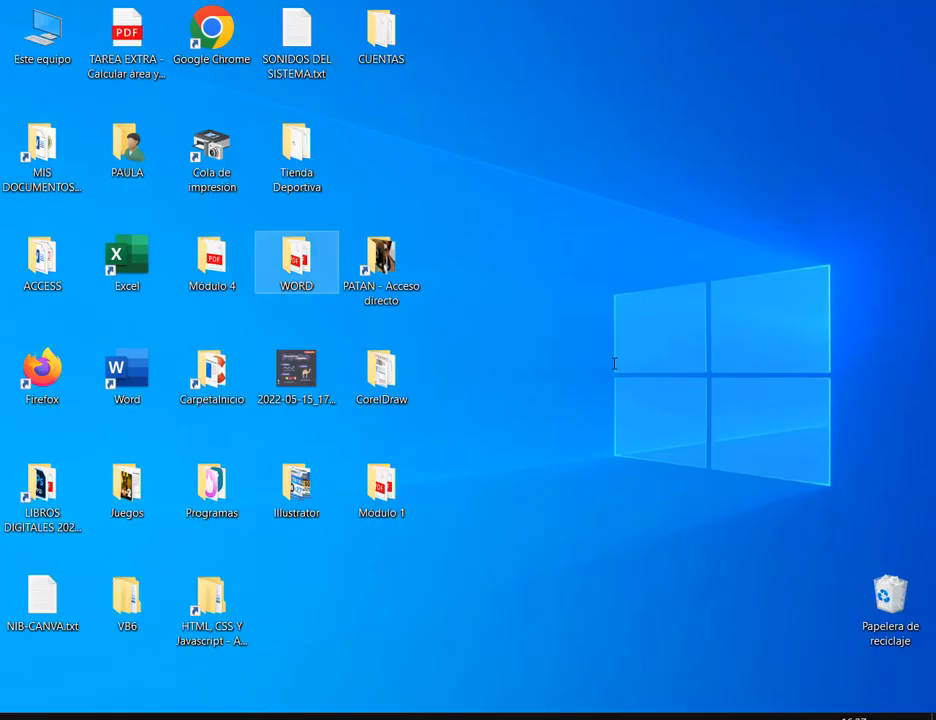
double_click(40, 150)
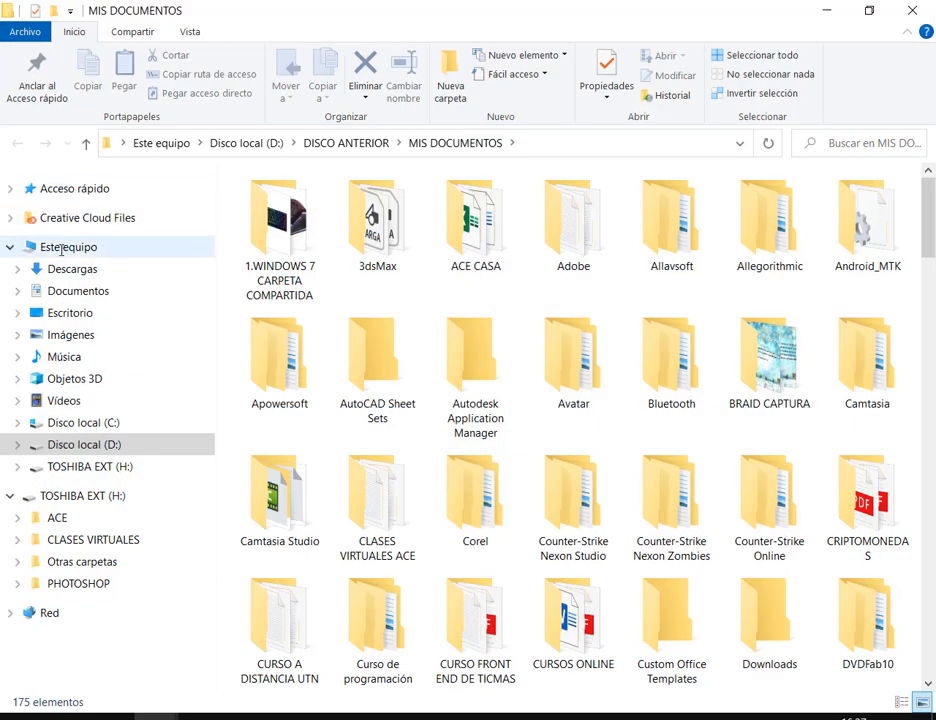
click(78, 291)
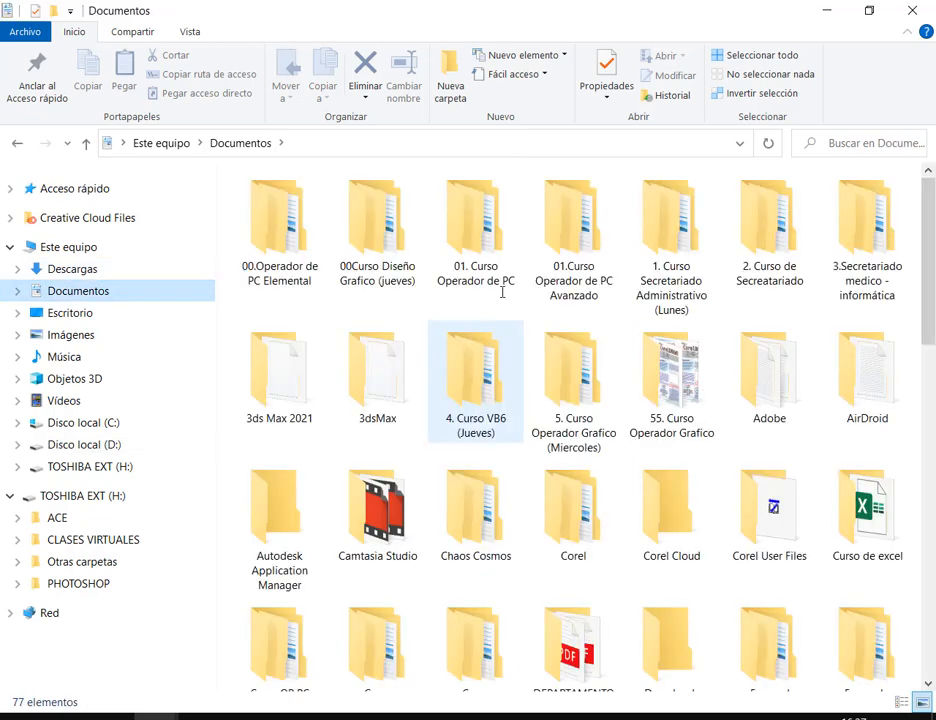
double_click(282, 212)
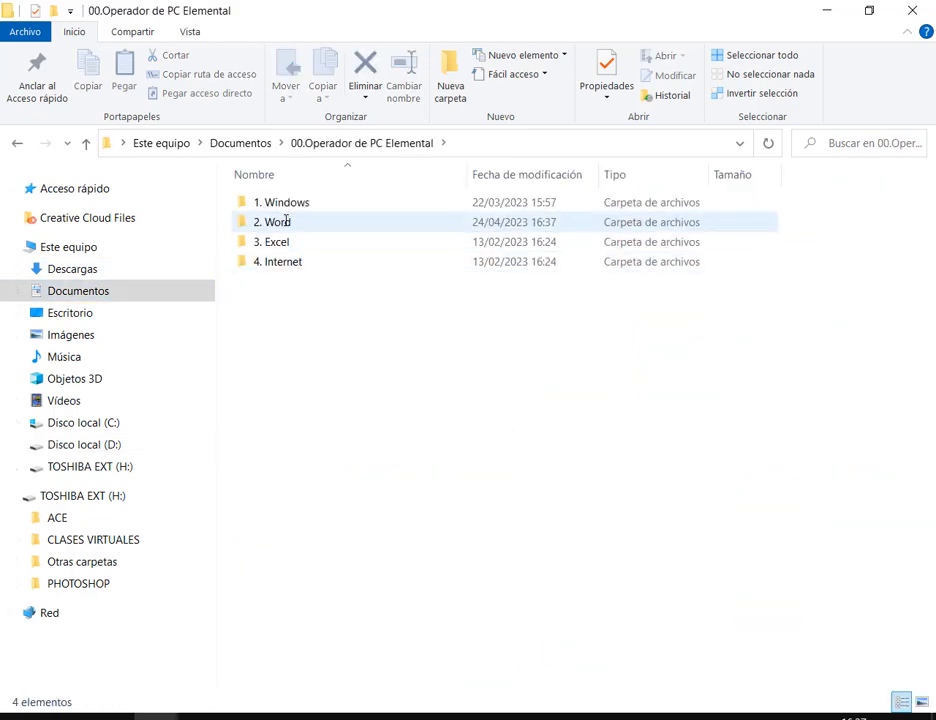
double_click(287, 221)
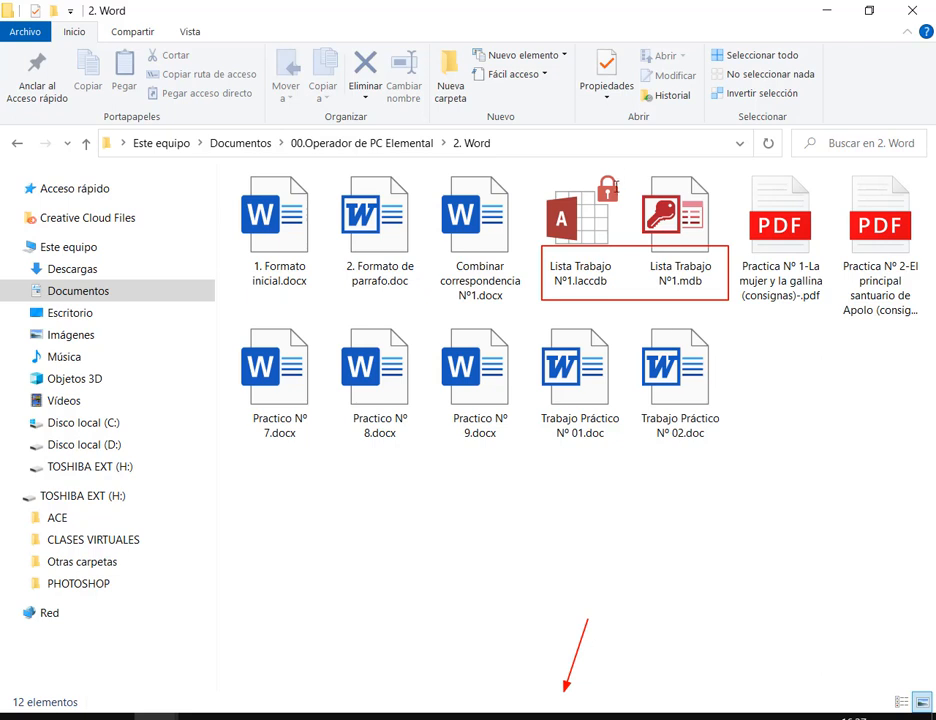
double_click(679, 249)
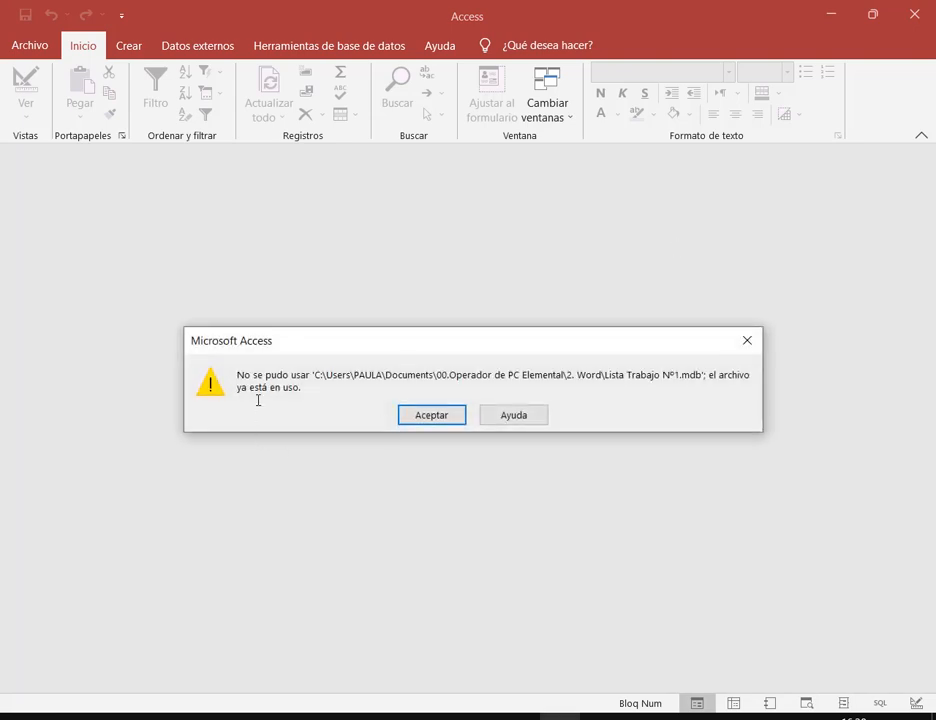
Dismiss the file-in-use error, view the Office_Address_List table's student records, then close Access
mouse_move(231, 362)
mouse_down()
mouse_move(777, 390)
mouse_move(755, 400)
mouse_up()
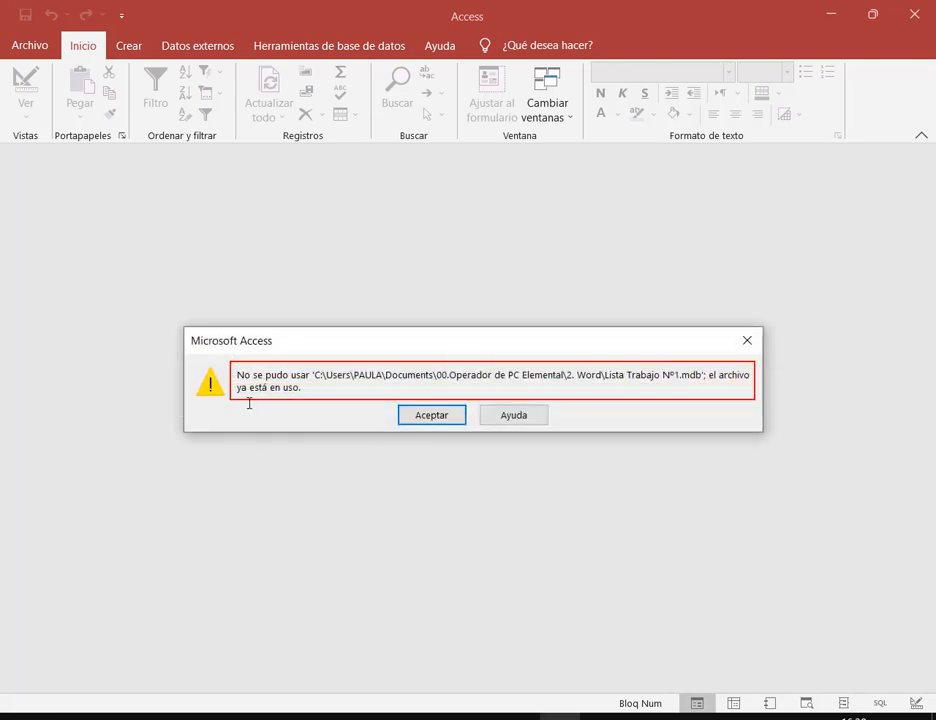
click(460, 414)
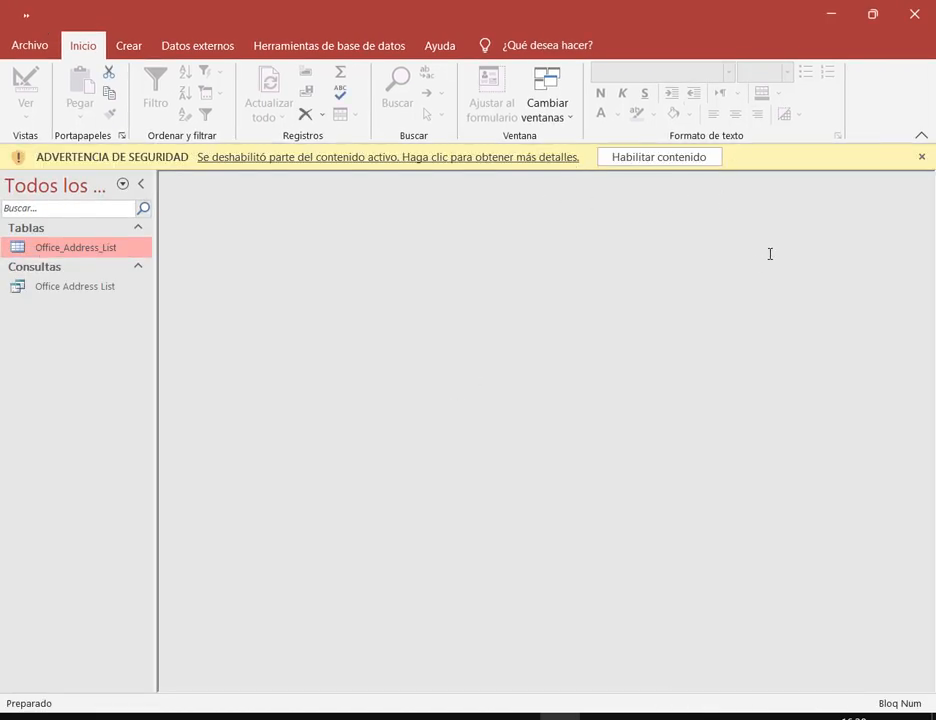
double_click(112, 247)
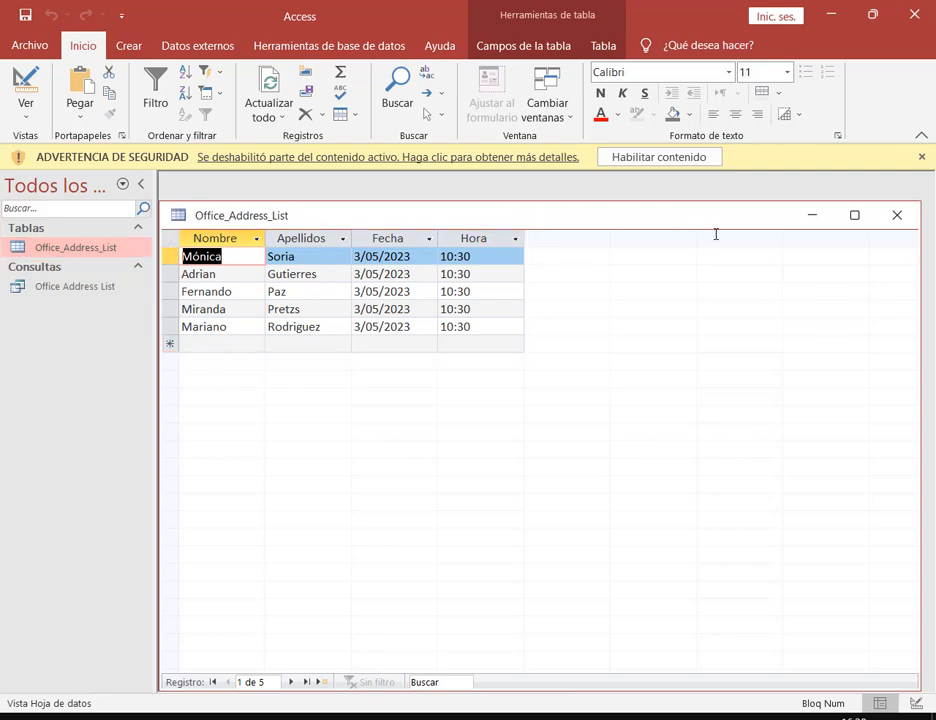
click(918, 14)
click(838, 454)
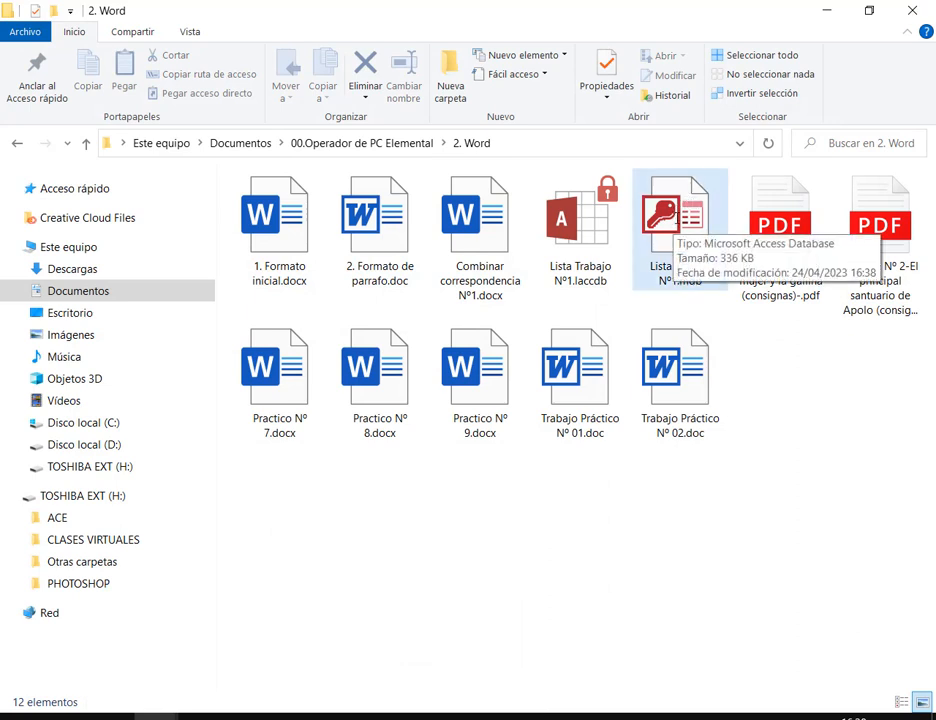
Open Combinar correspondencia Nº1.docx from the 2. Word folder and bring the letter forward in Word
mouse_move(433, 156)
mouse_down()
mouse_move(732, 318)
mouse_move(735, 300)
mouse_up()
key(Escape)
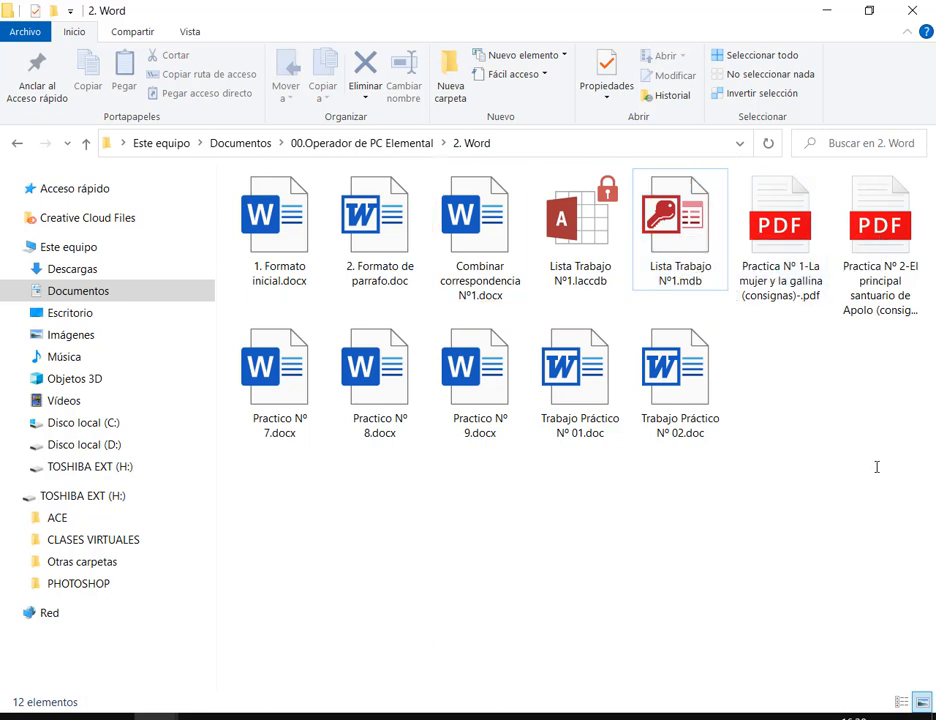
click(676, 240)
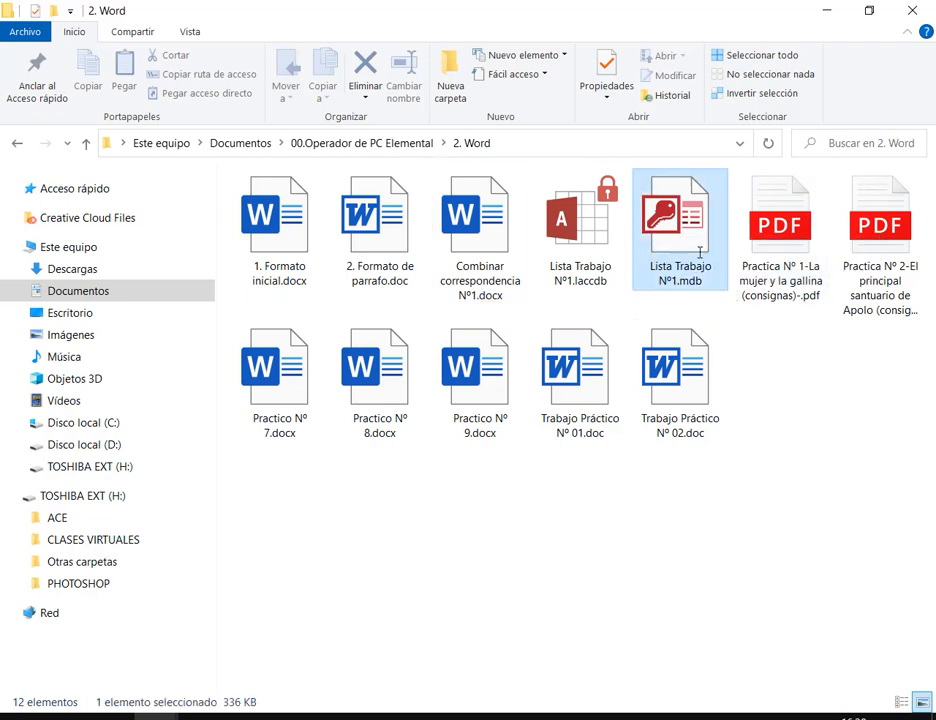
click(458, 210)
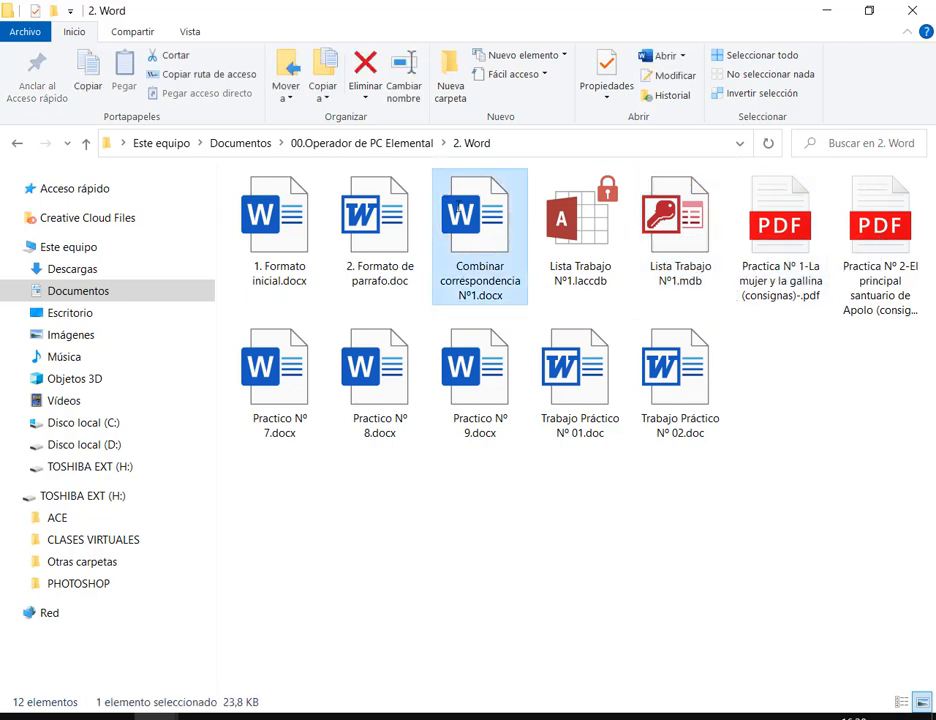
double_click(493, 231)
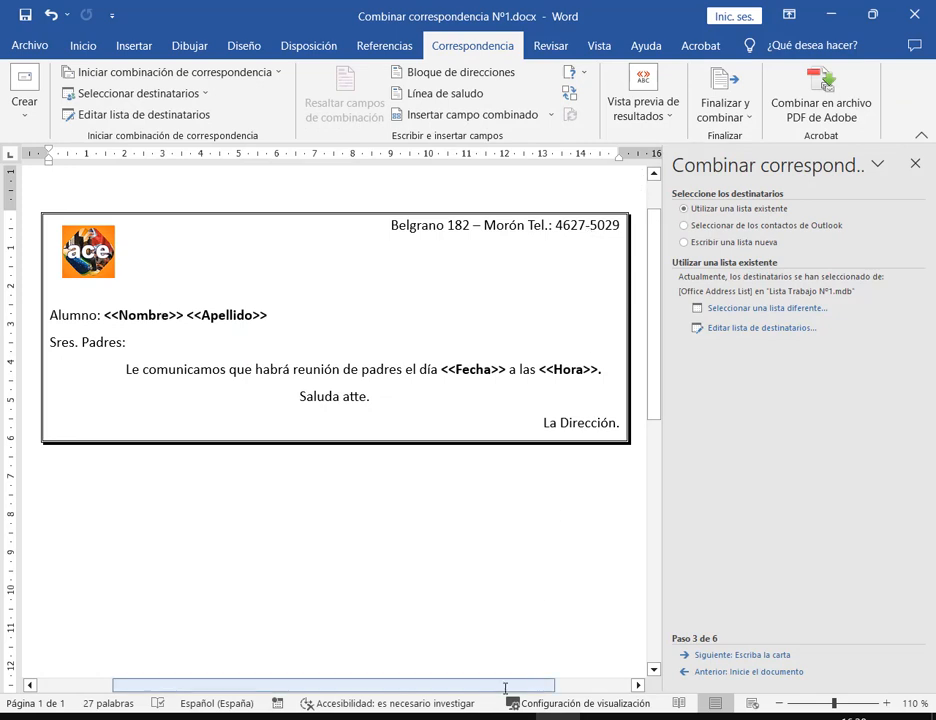
click(155, 716)
click(290, 620)
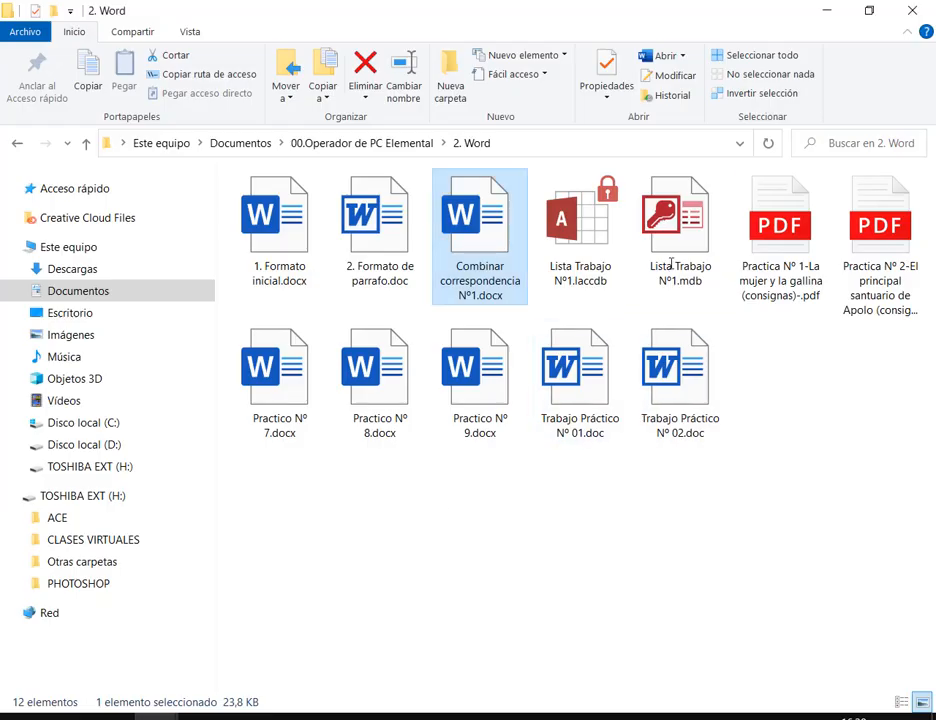
click(678, 225)
click(474, 233)
click(524, 568)
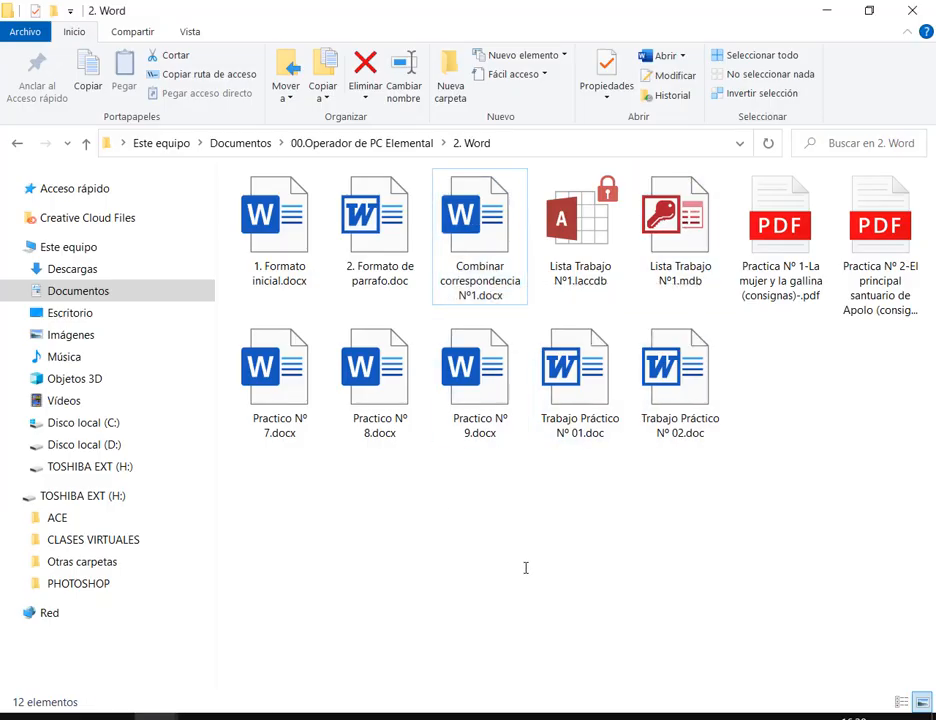
click(557, 717)
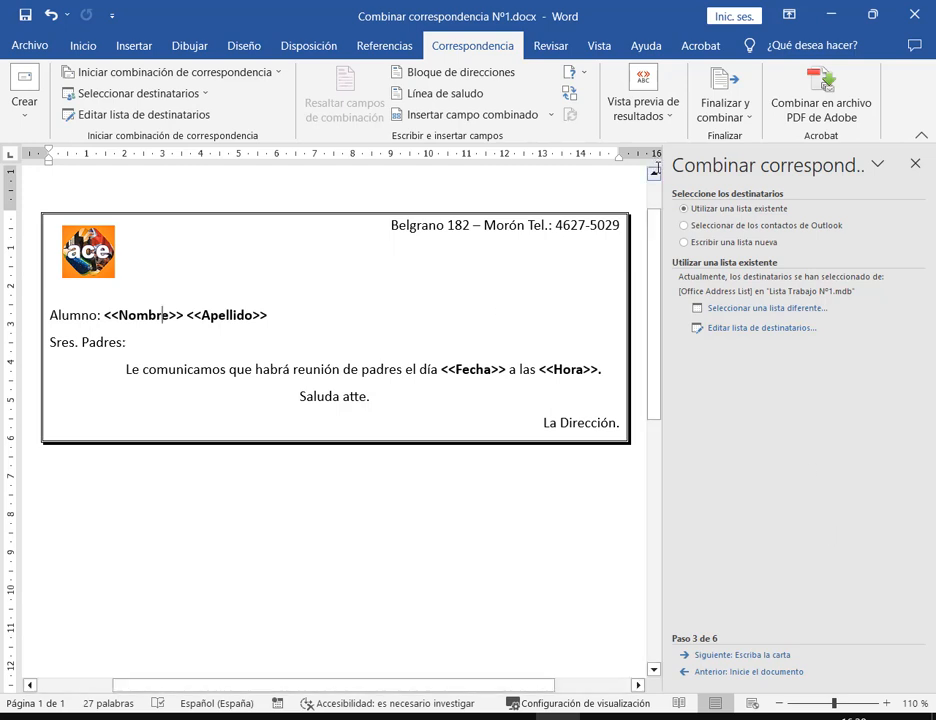
Choose Escribir una lista nueva as the recipient source and start creating the list
drag(681, 631, 731, 647)
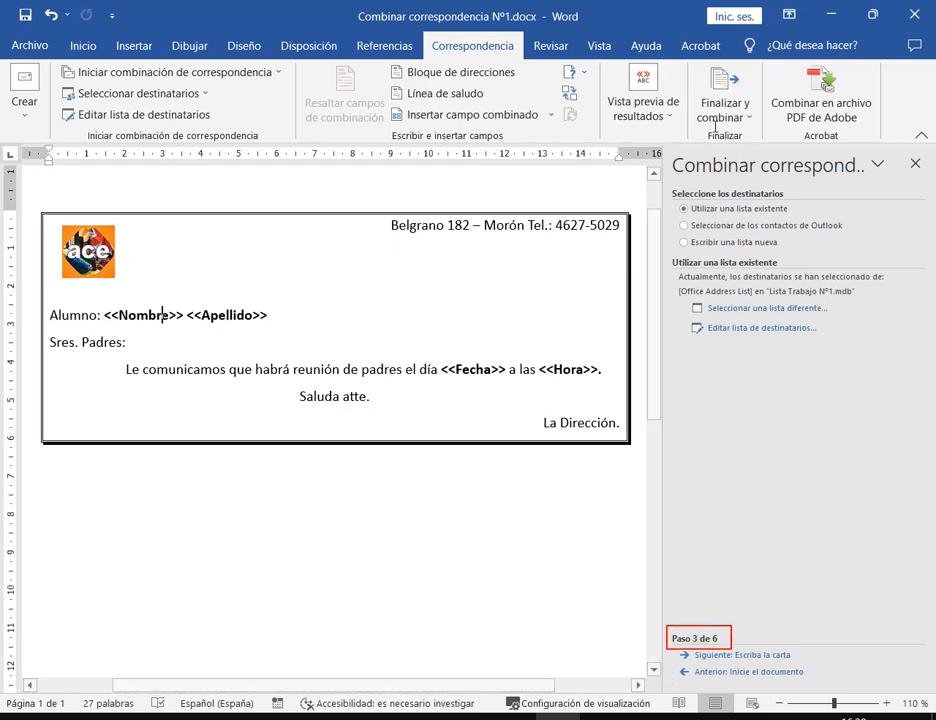
mouse_move(674, 233)
mouse_down()
mouse_move(721, 251)
mouse_move(782, 252)
mouse_up()
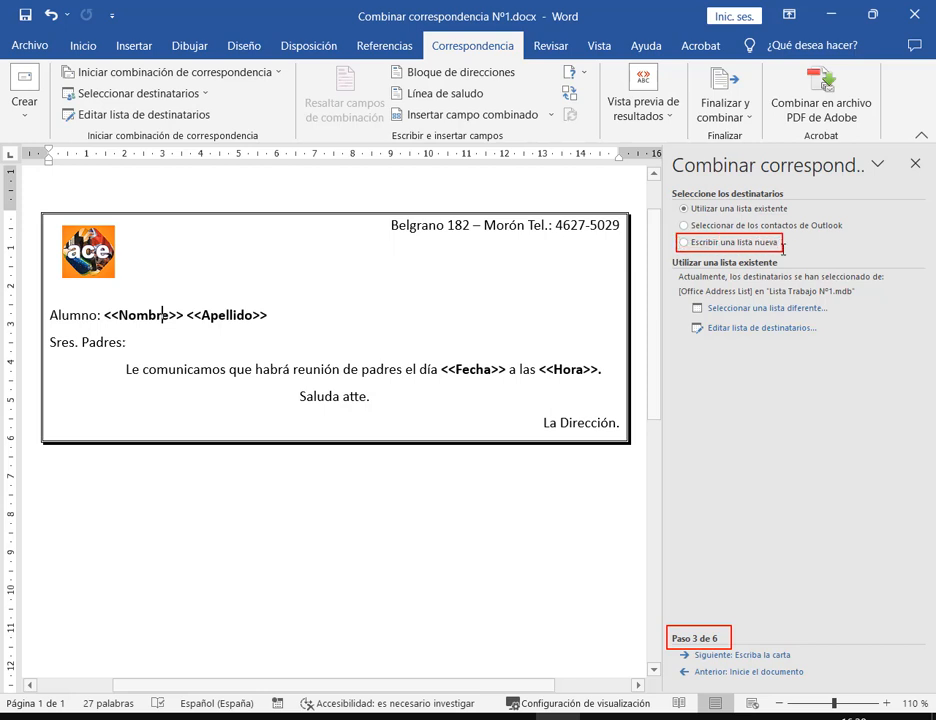
key(Escape)
click(764, 243)
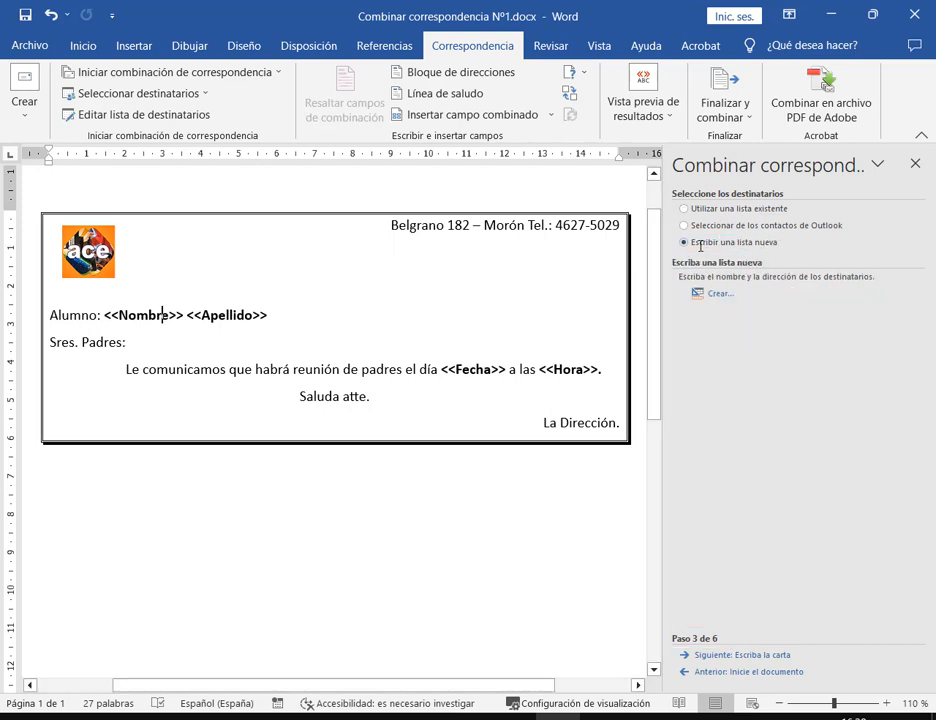
key(ctrl+z)
key(ctrl+z)
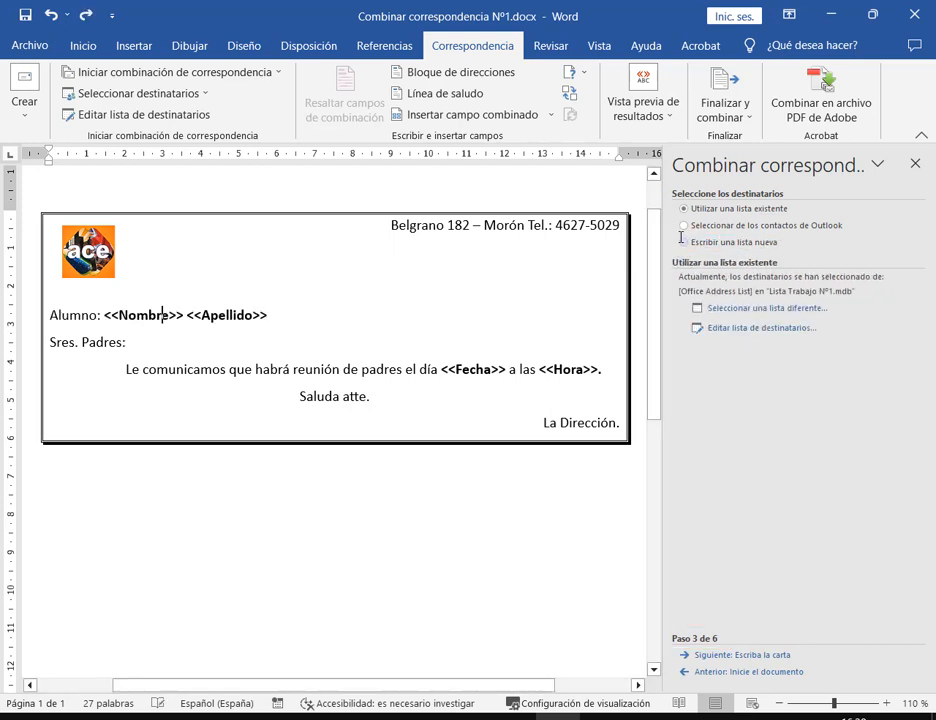
click(764, 242)
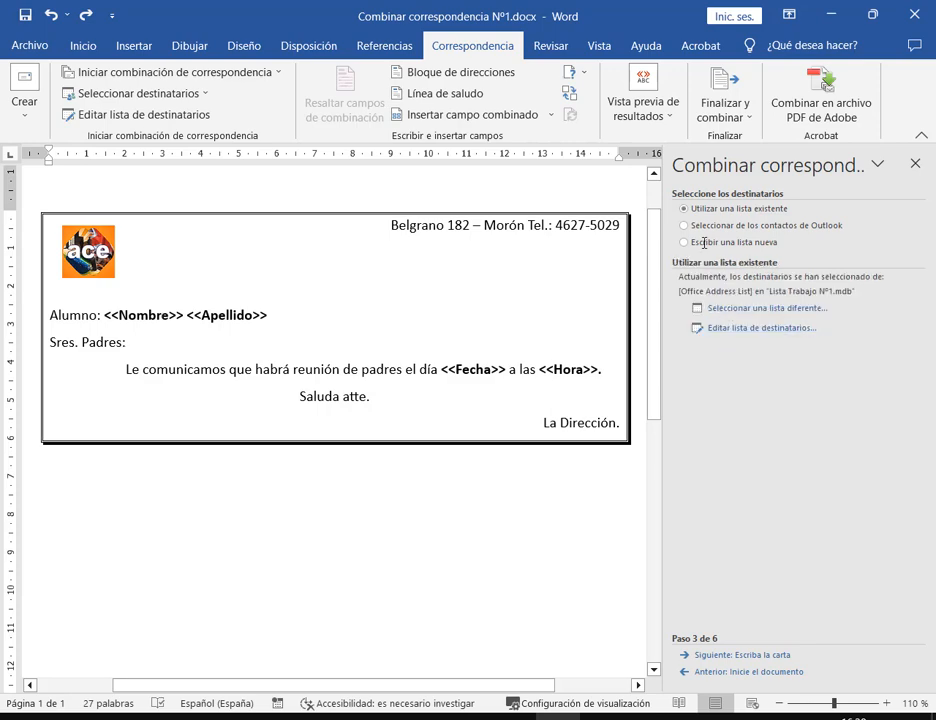
click(704, 240)
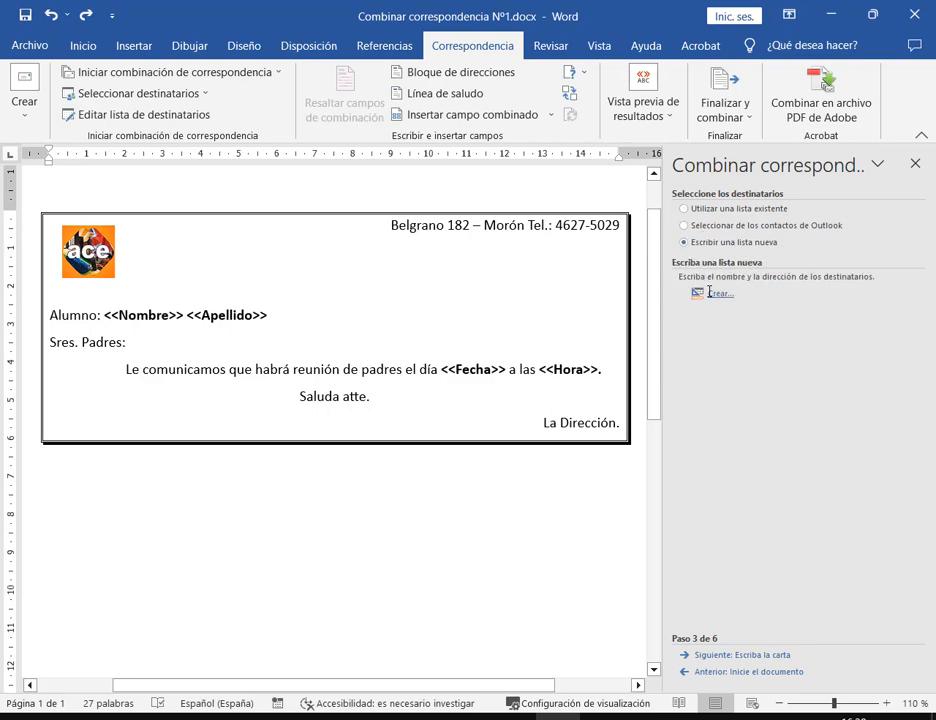
click(709, 292)
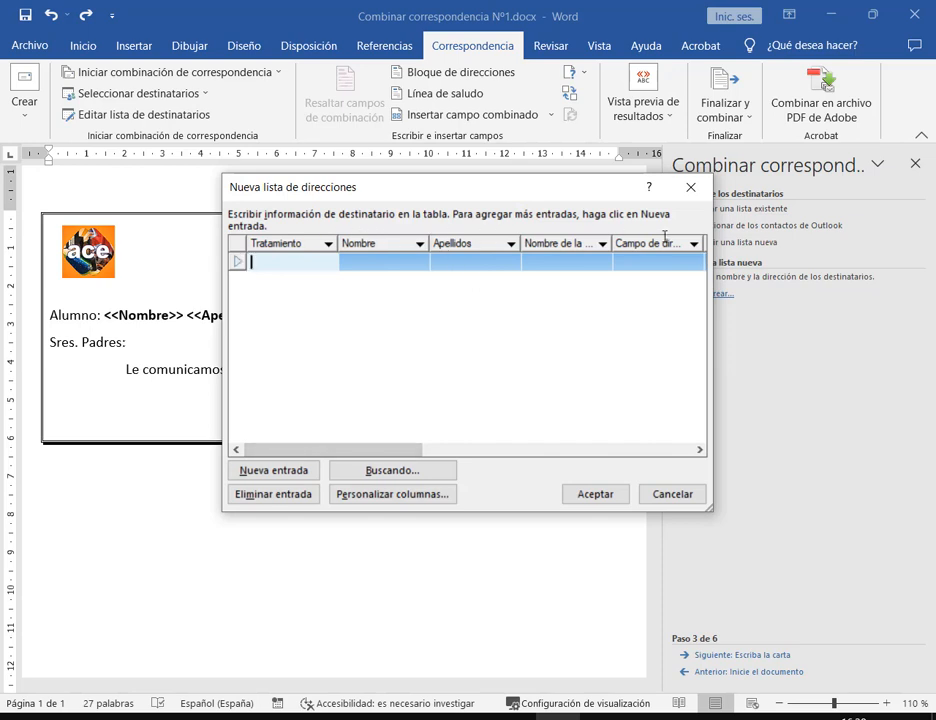
Reposition the Nueva lista de direcciones window and open Personalizar columnas
drag(590, 199, 495, 163)
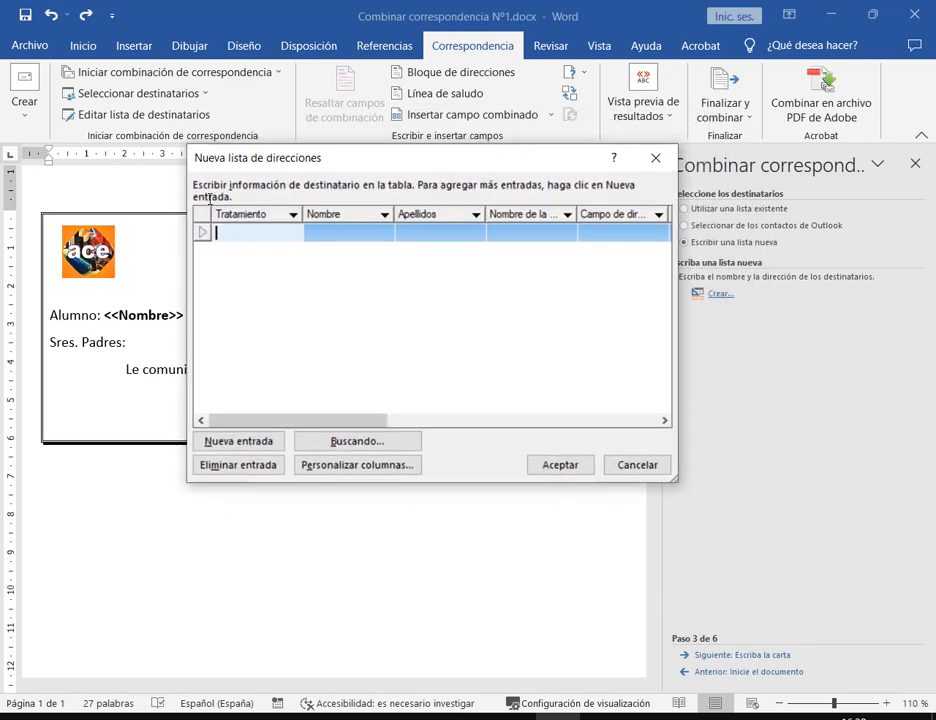
mouse_move(262, 213)
mouse_down()
mouse_move(612, 236)
mouse_move(670, 222)
mouse_up()
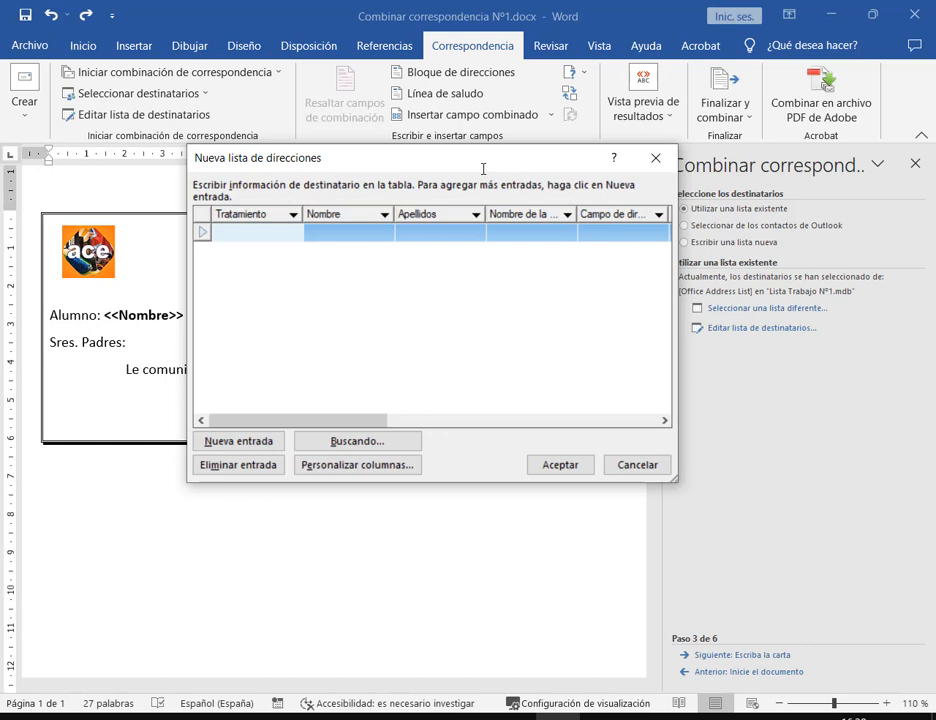
mouse_move(483, 169)
mouse_down()
mouse_move(503, 197)
mouse_move(474, 170)
mouse_up()
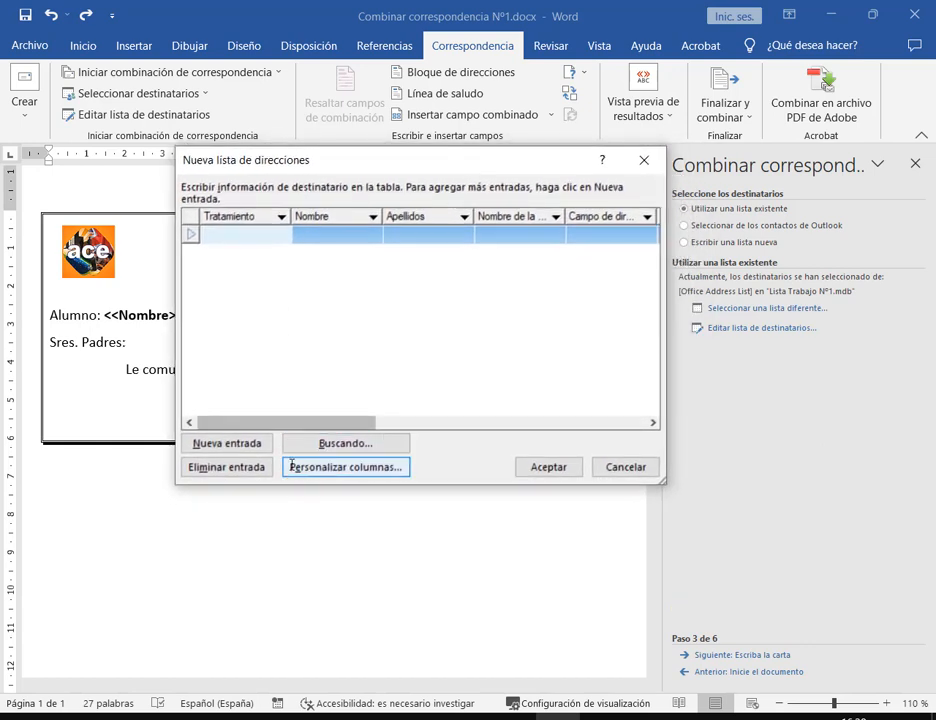
click(378, 470)
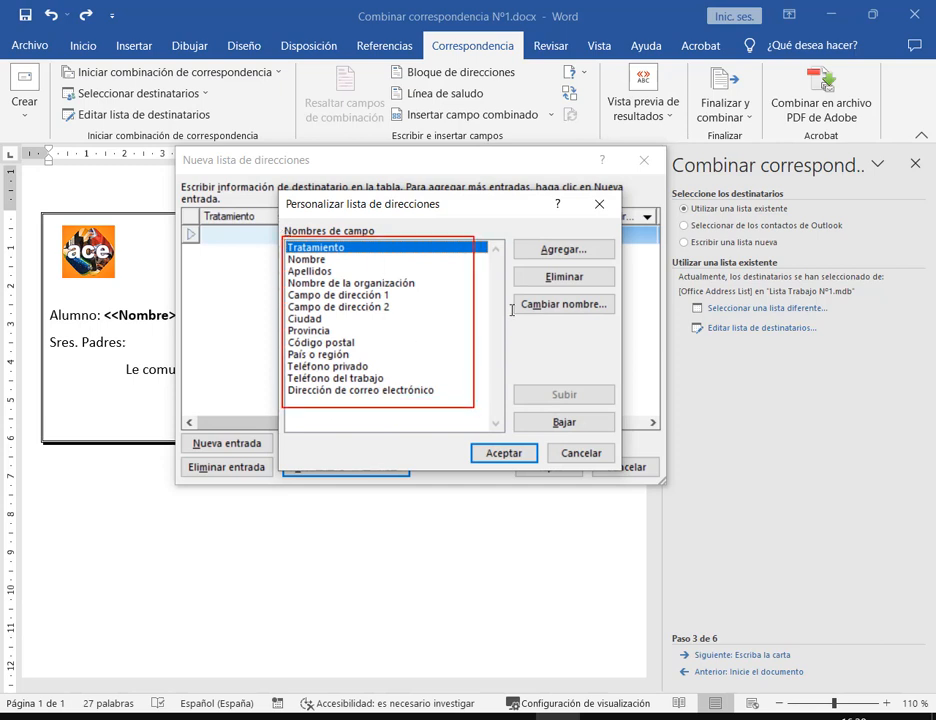
drag(620, 264, 625, 266)
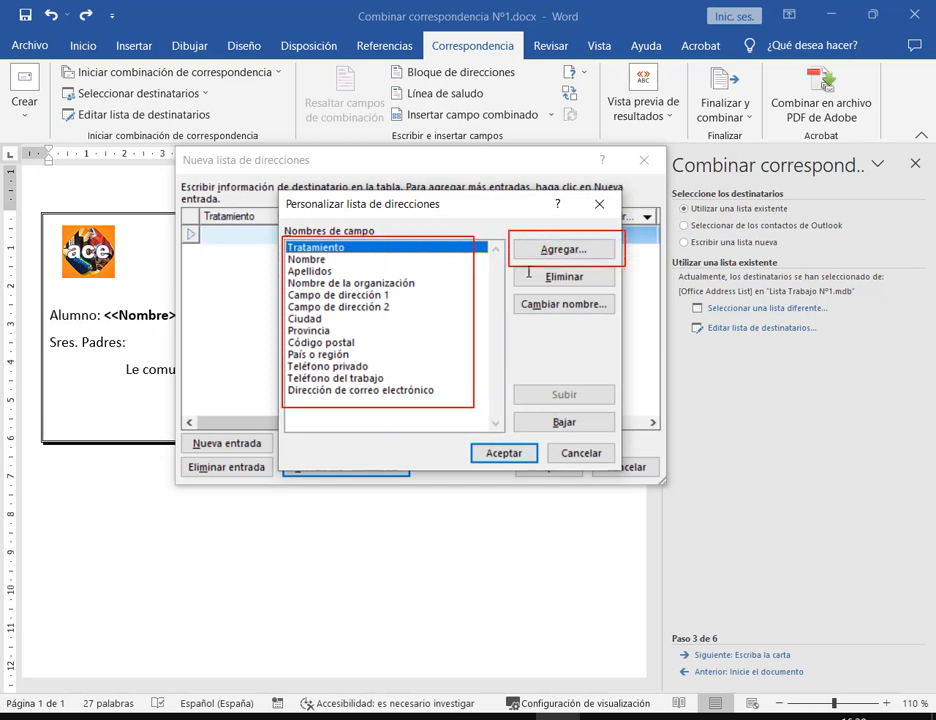
drag(514, 266, 614, 290)
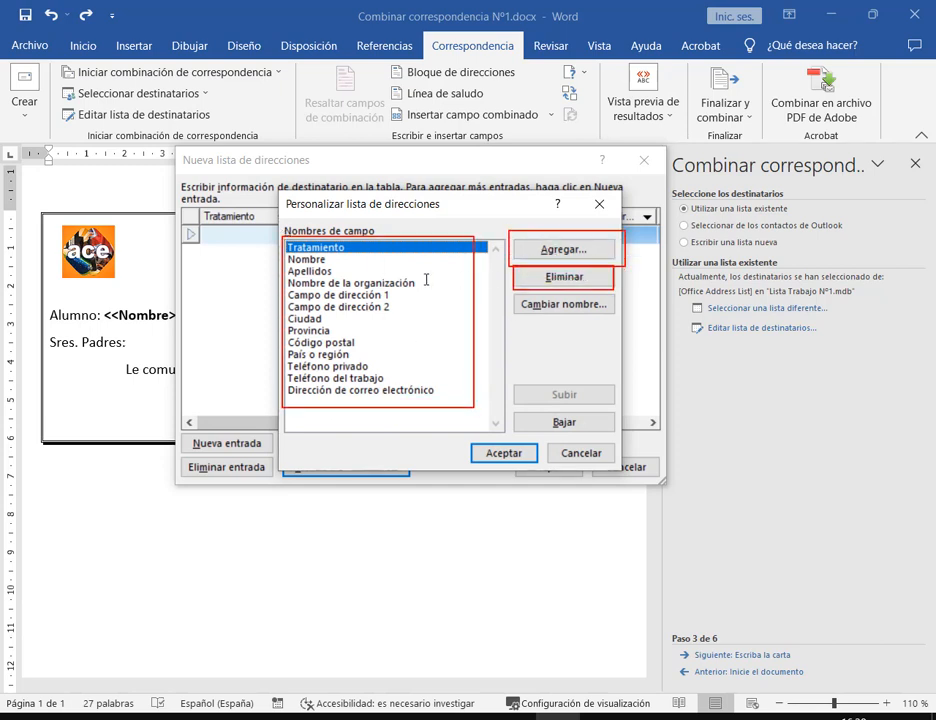
Delete every field except Nombre and Apellidos, from Tratamiento through Nombre de la organización
click(564, 277)
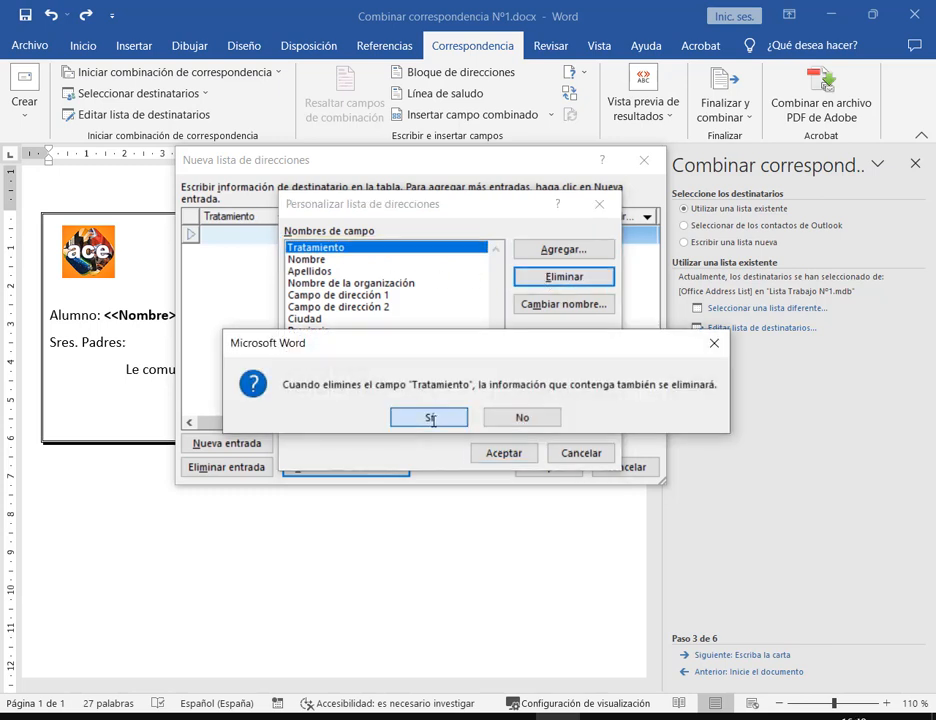
click(430, 418)
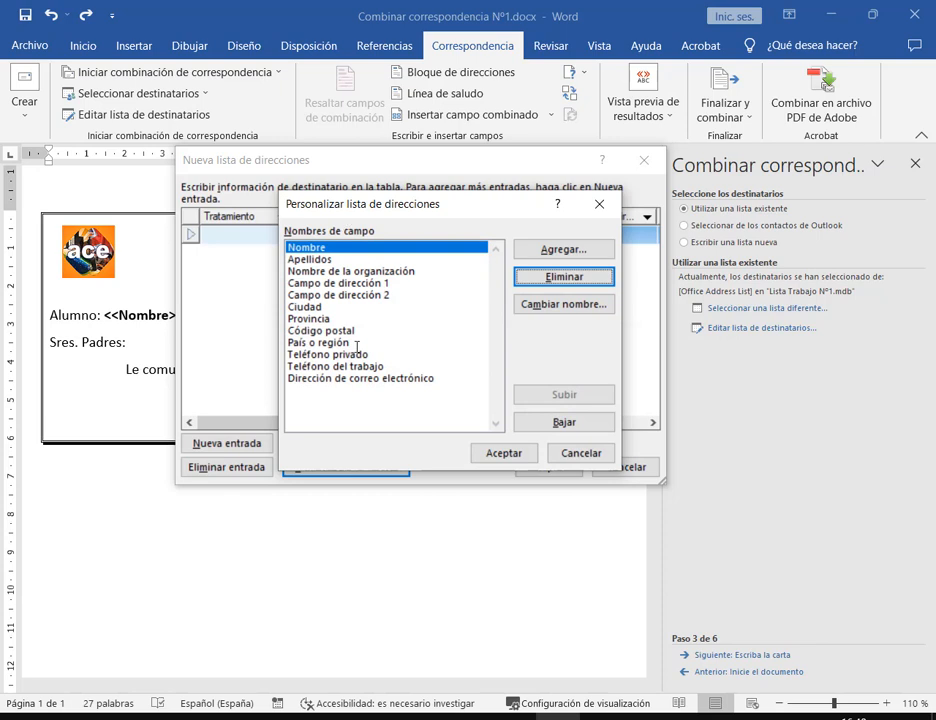
click(358, 378)
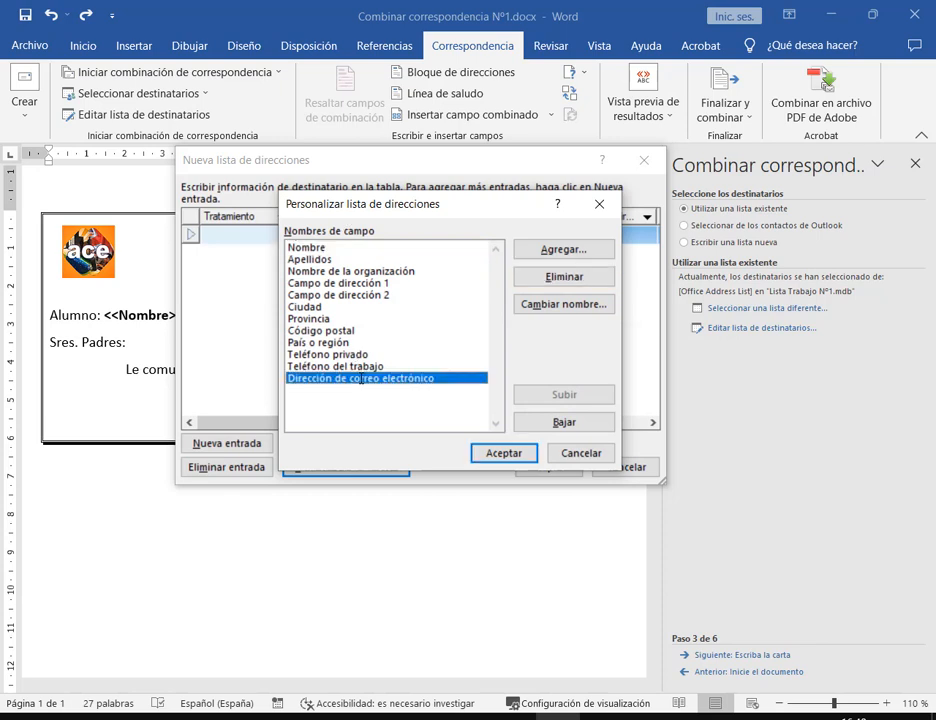
click(589, 278)
click(445, 416)
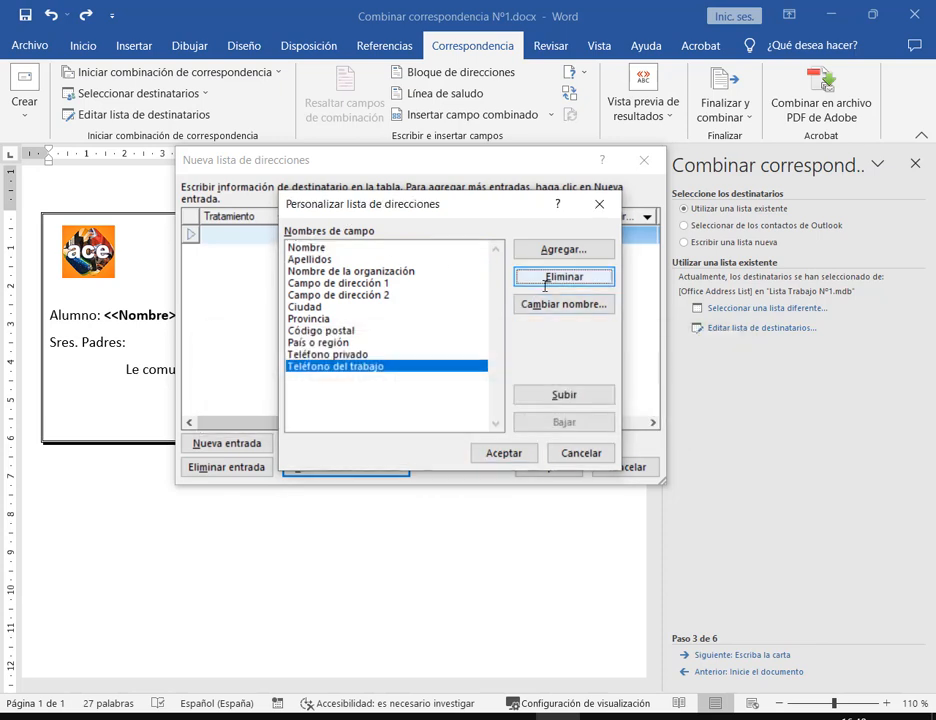
click(550, 278)
click(432, 416)
click(530, 277)
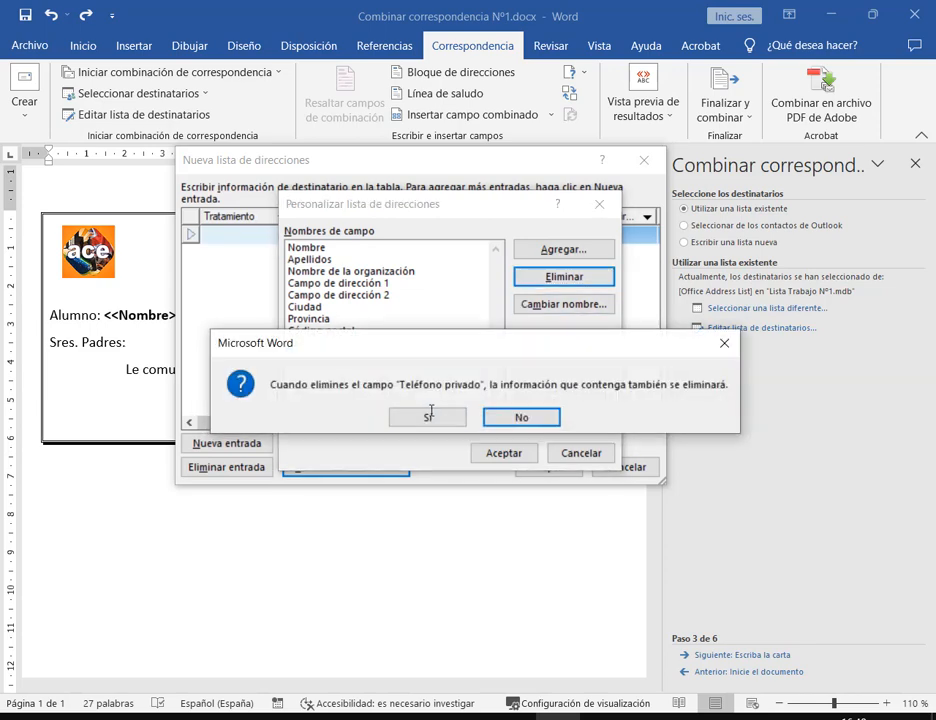
click(428, 416)
click(563, 277)
click(430, 416)
click(562, 277)
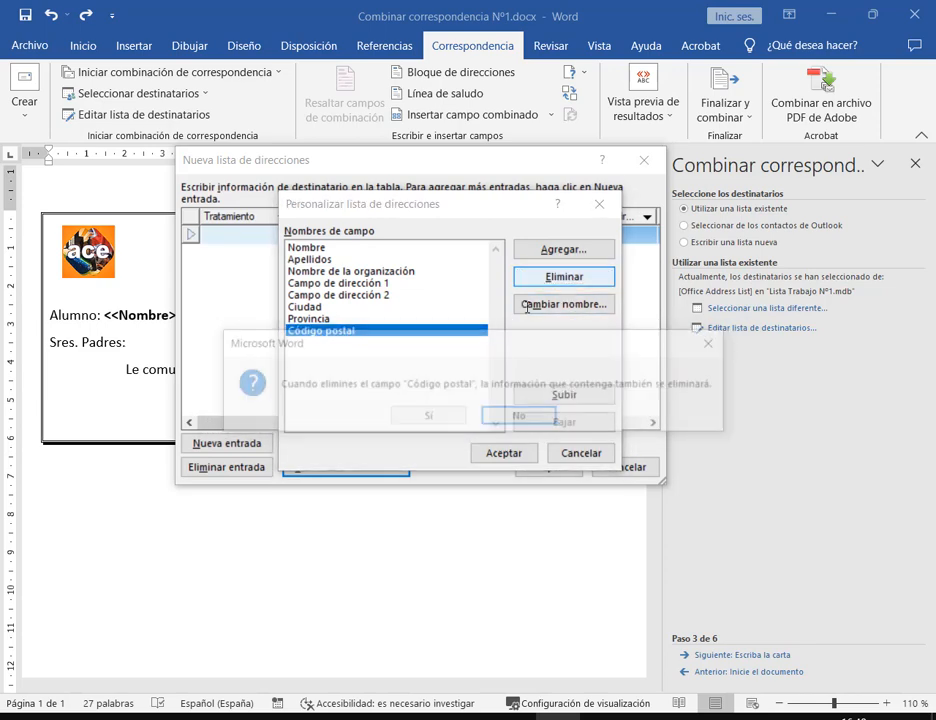
click(430, 416)
click(563, 277)
click(428, 416)
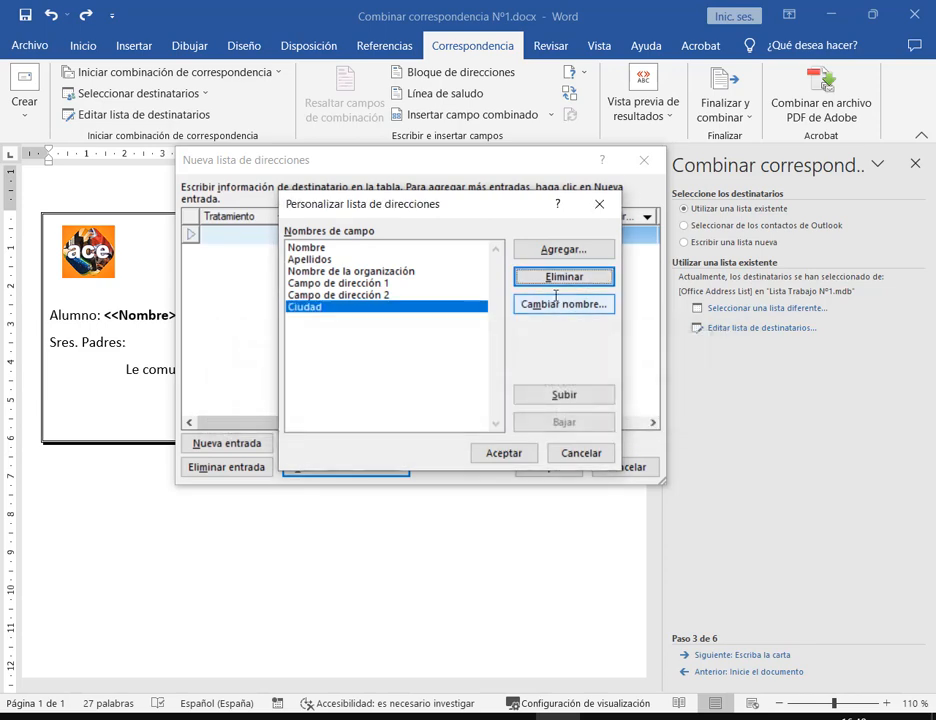
click(548, 278)
click(430, 416)
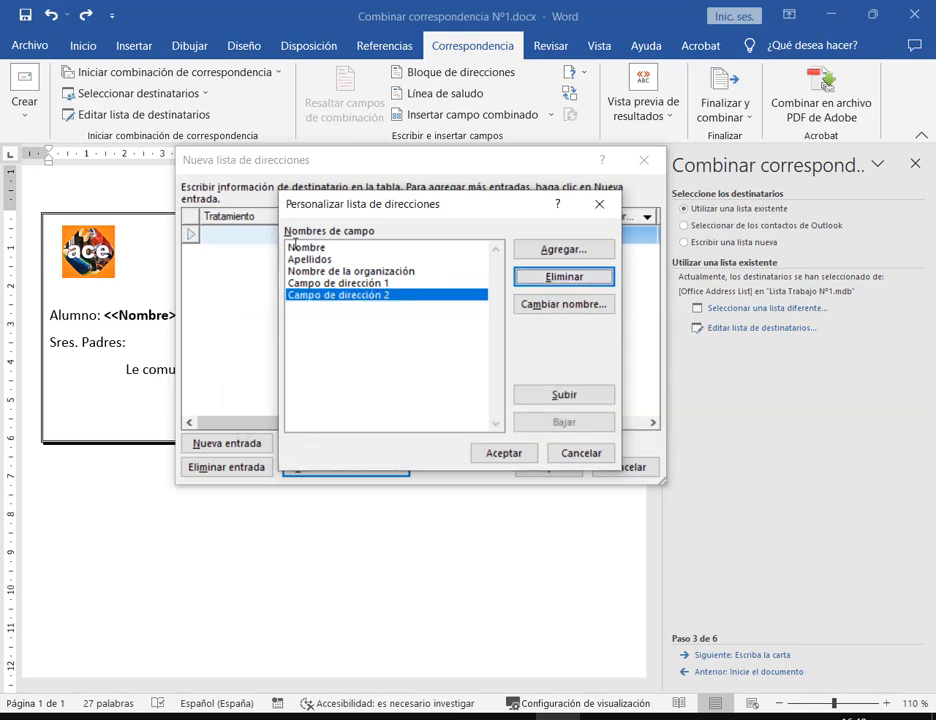
click(548, 276)
click(447, 416)
click(547, 275)
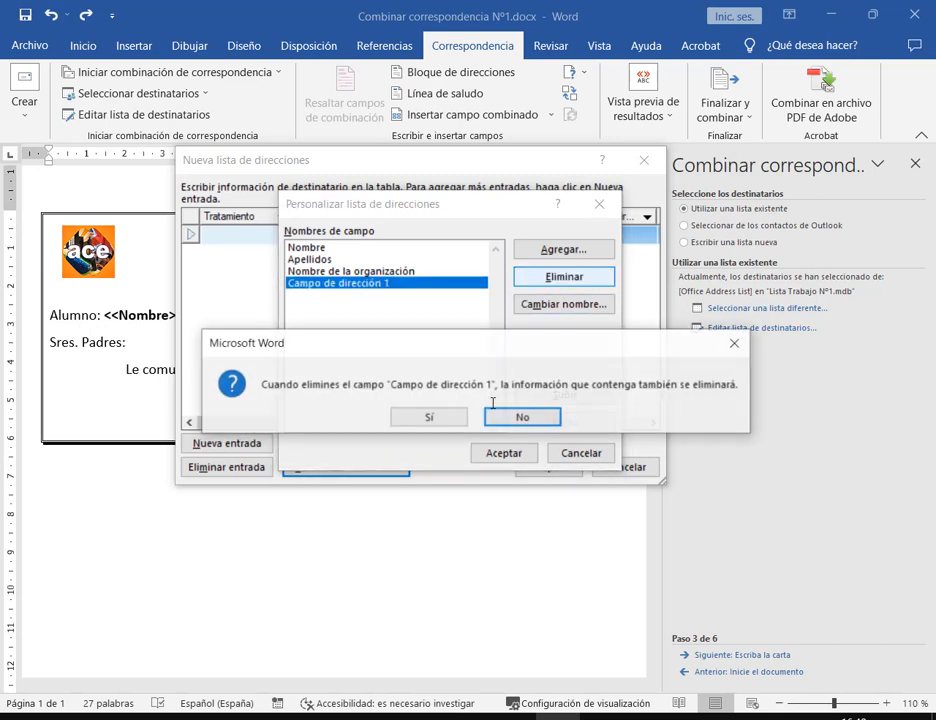
click(454, 417)
click(550, 277)
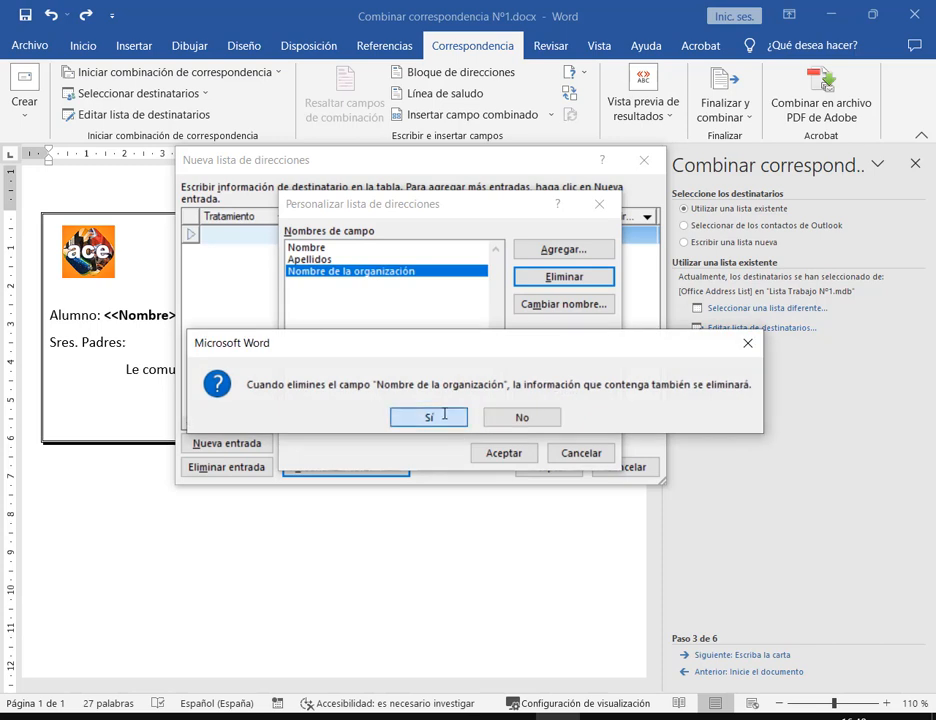
click(431, 416)
Add Fecha and Hora fields after Apellidos and apply the customised columns
click(313, 246)
click(310, 259)
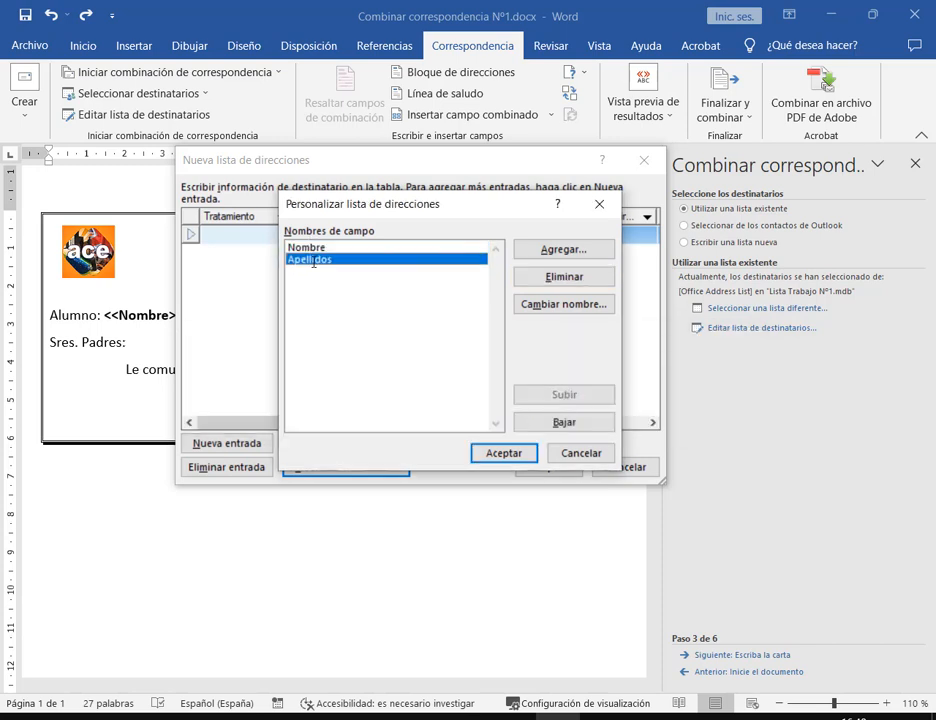
click(566, 250)
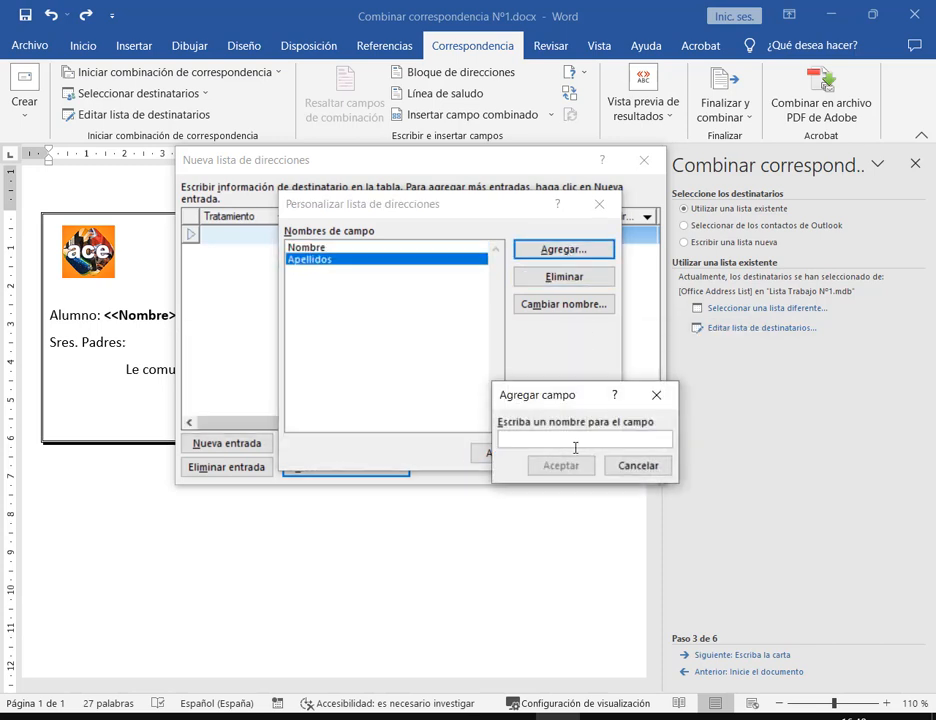
text(Fecha)
click(564, 466)
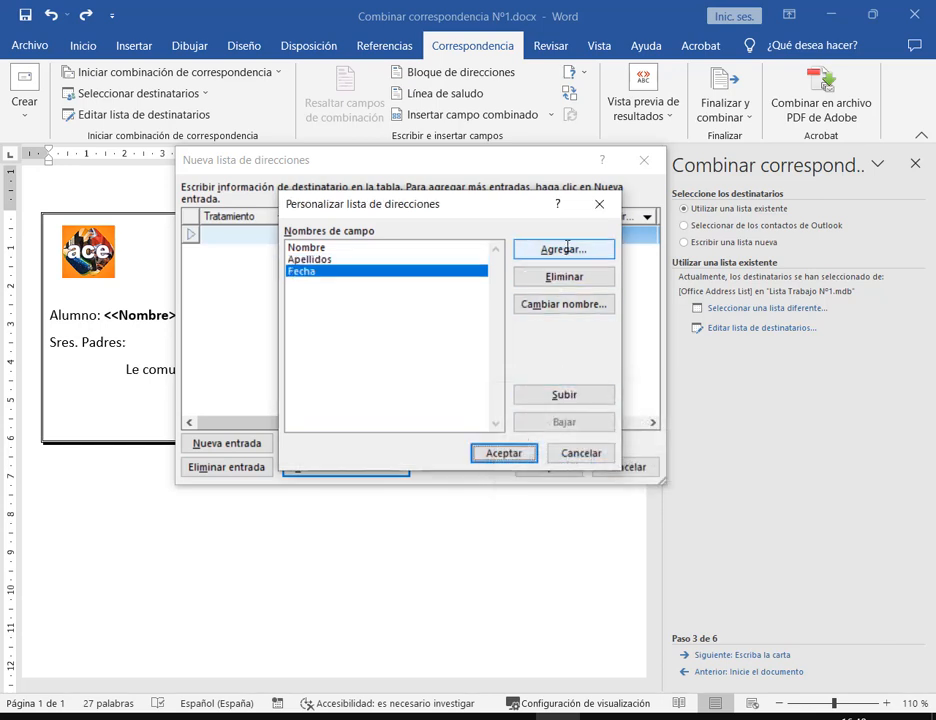
click(567, 249)
text(Hora)
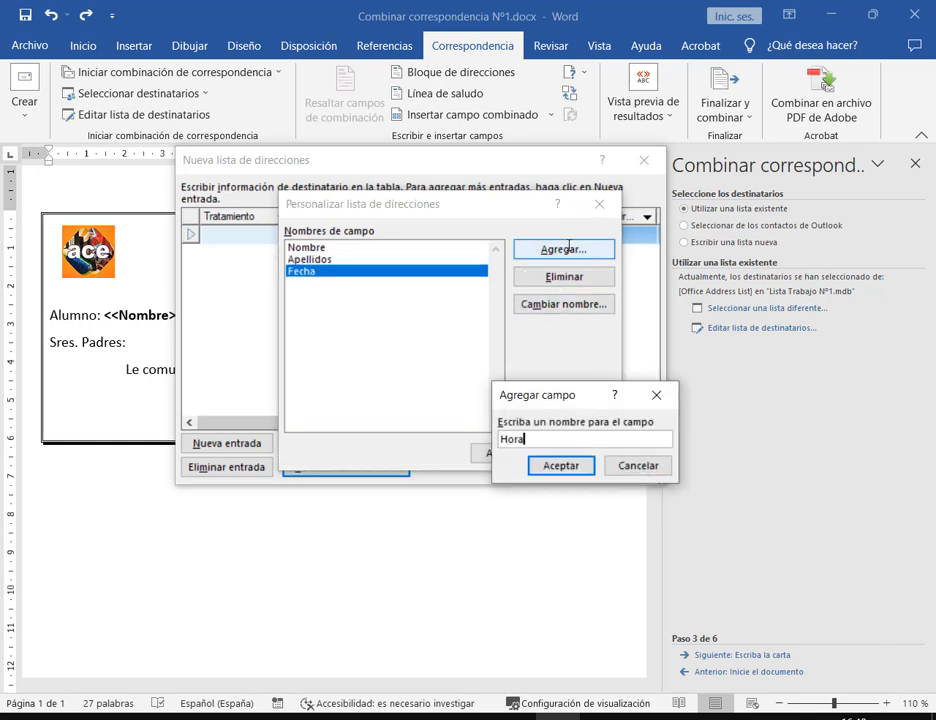
click(580, 465)
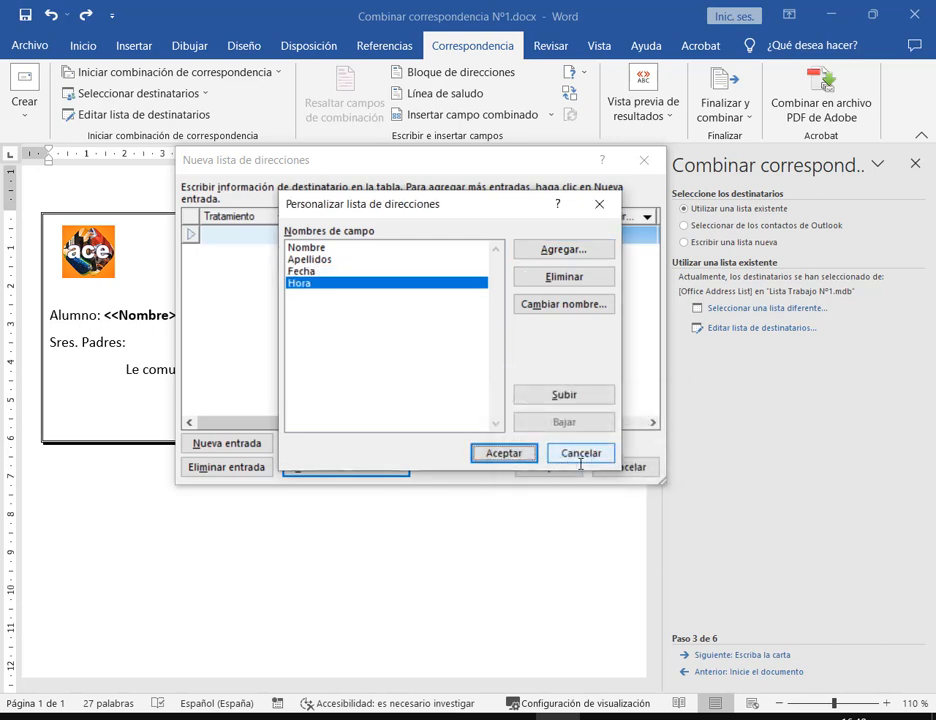
click(505, 453)
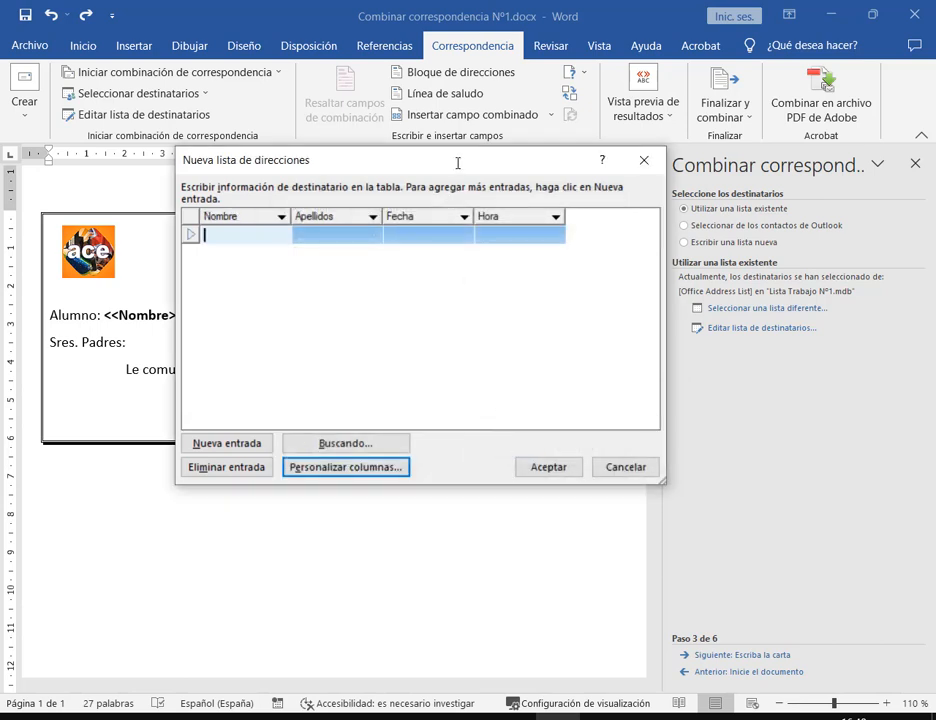
Add four blank entries with Nueva entrada, then accept the list to proceed to saving
click(244, 443)
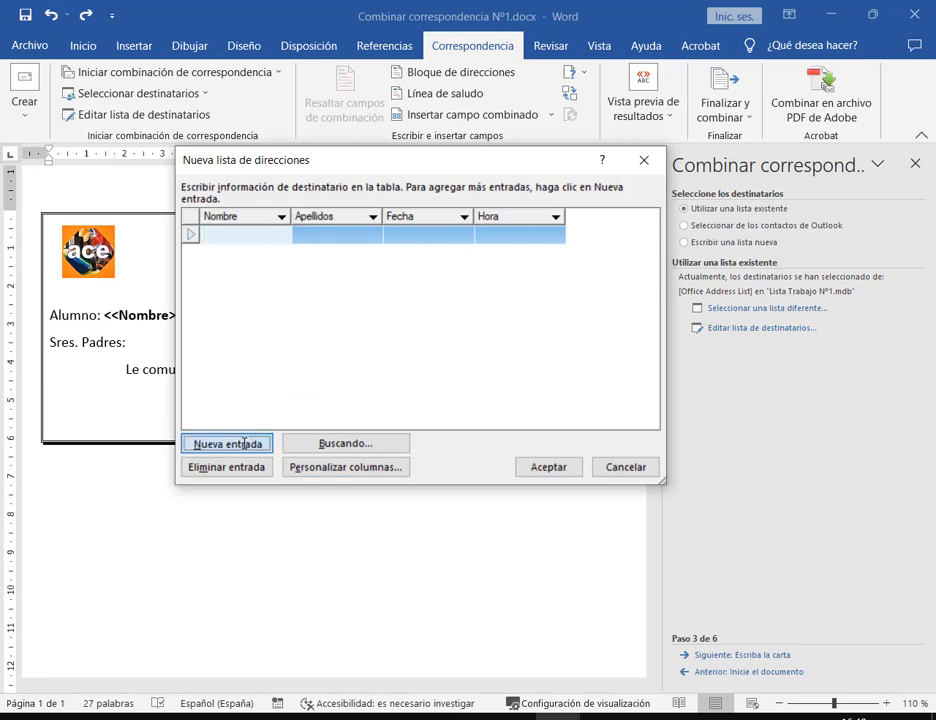
click(244, 443)
click(244, 443)
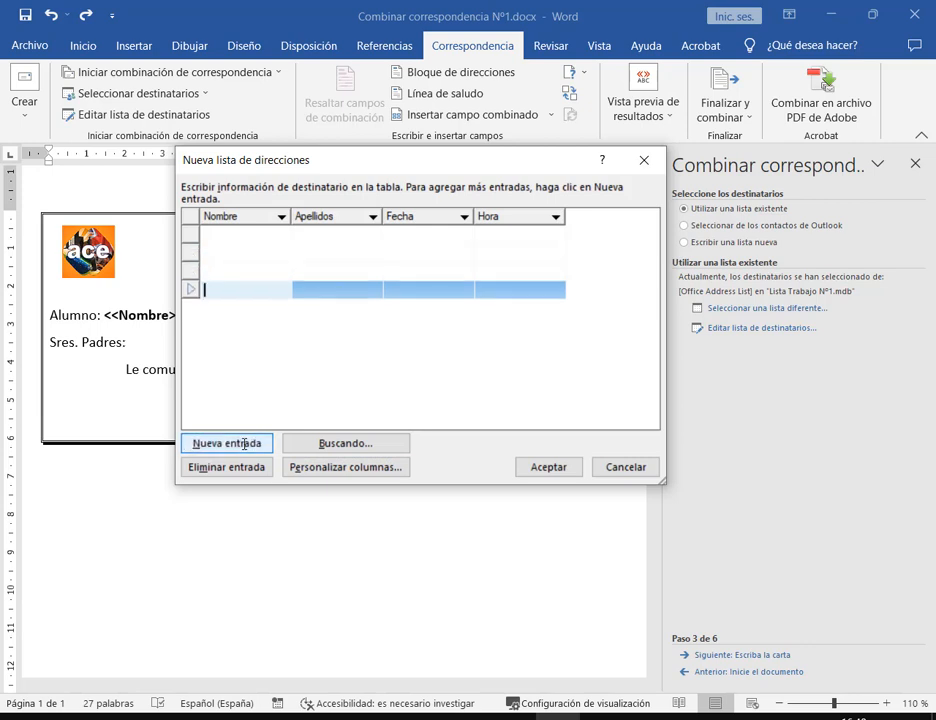
click(244, 443)
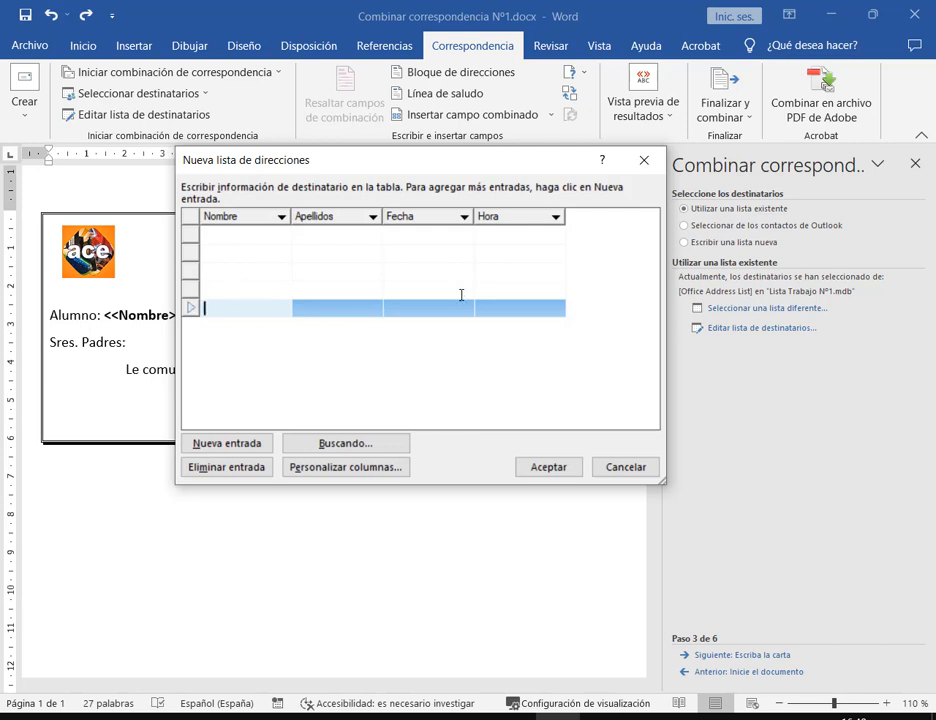
click(549, 466)
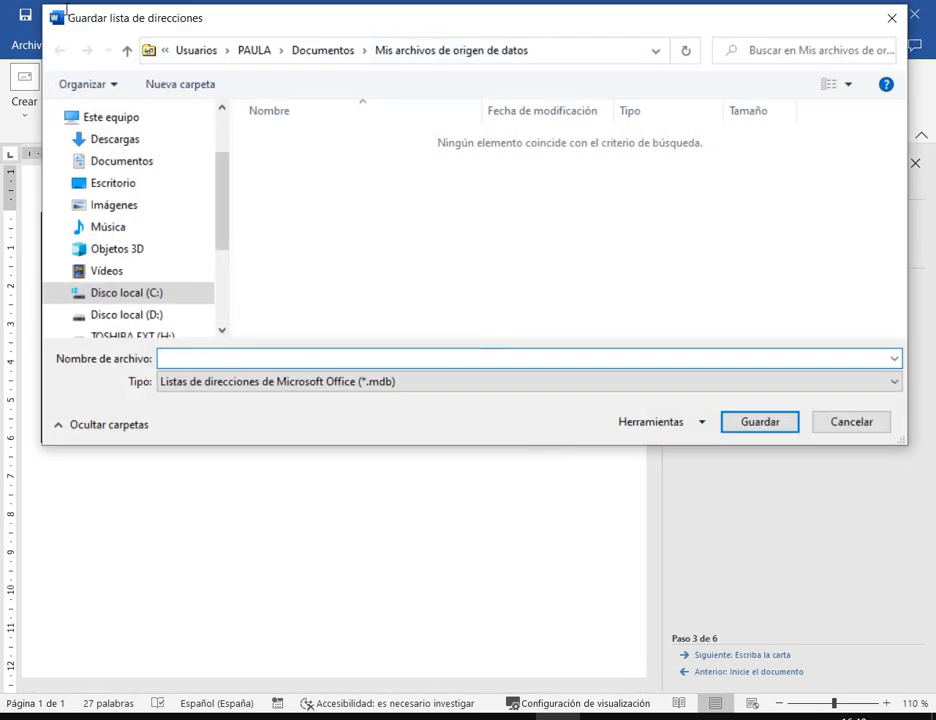
Draw on-screen markings over the Guardar lista de direcciones dialog, undoing each one
mouse_move(64, 7)
mouse_down()
mouse_move(125, 27)
mouse_move(214, 29)
mouse_up()
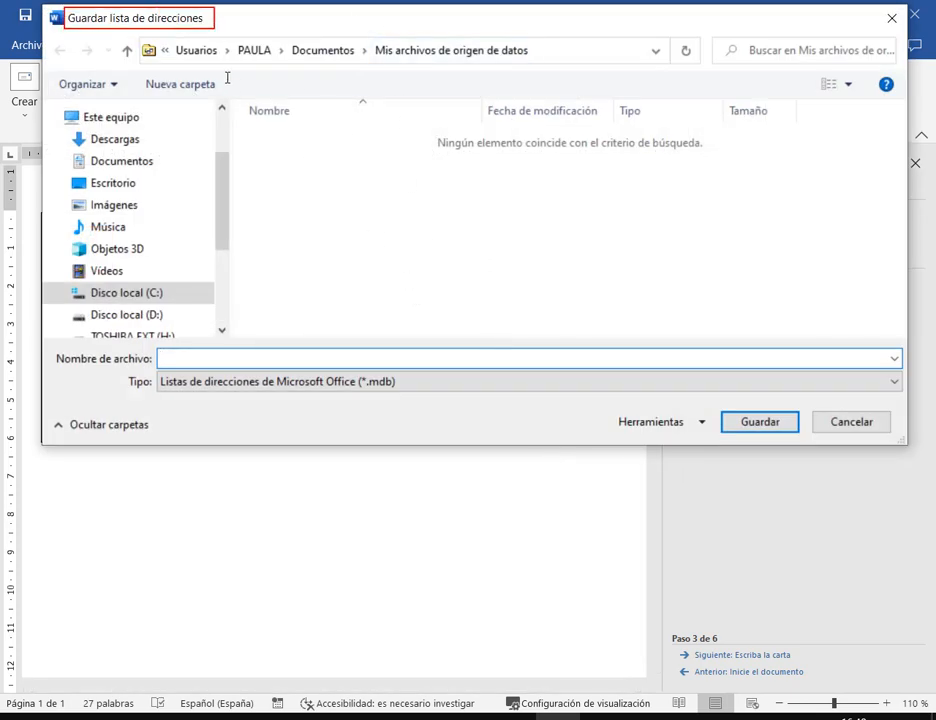
drag(137, 30, 546, 70)
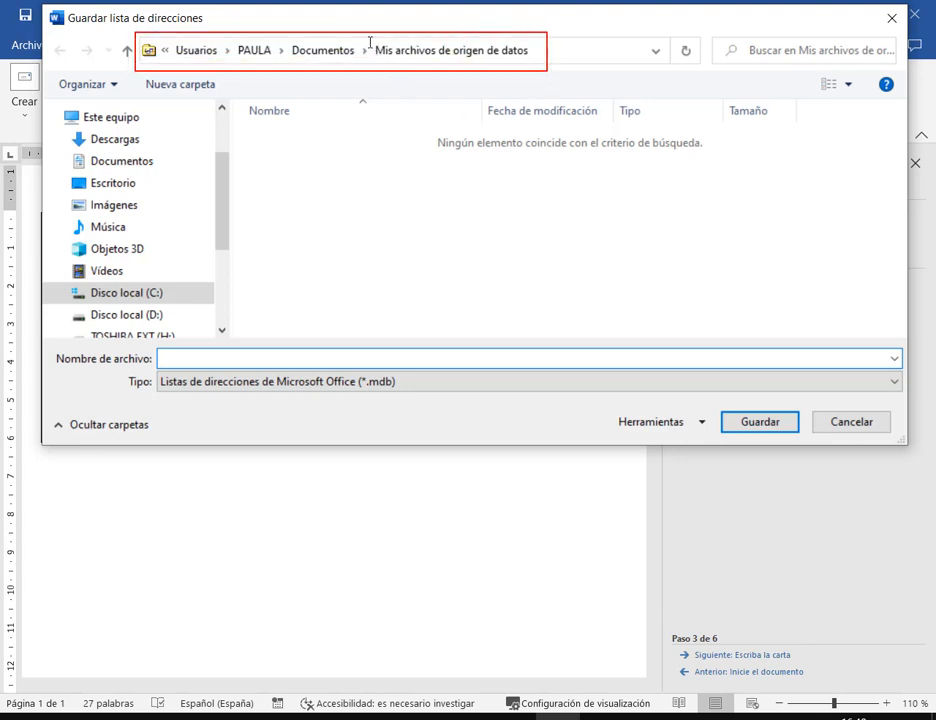
drag(371, 41, 537, 61)
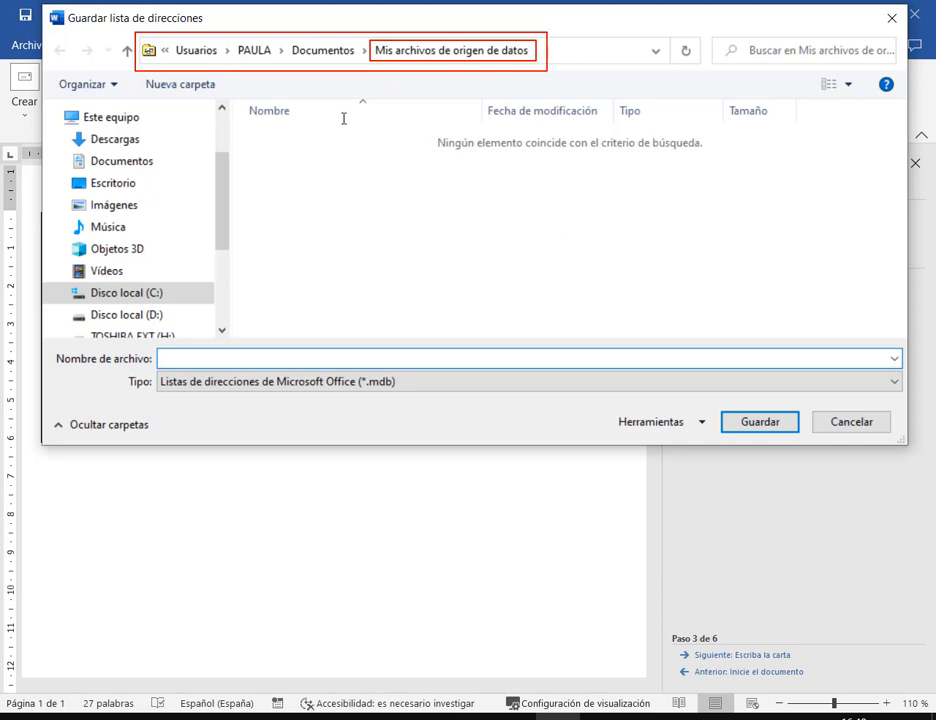
drag(342, 118, 325, 47)
key(ctrl+z)
key(ctrl+z)
drag(414, 129, 409, 55)
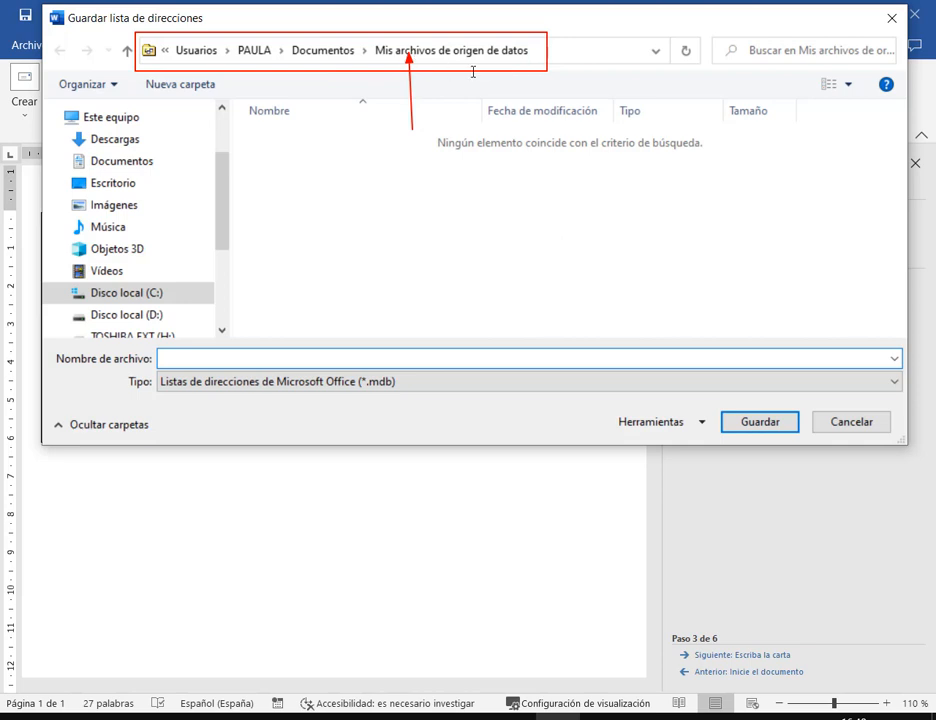
key(ctrl+z)
drag(322, 126, 318, 62)
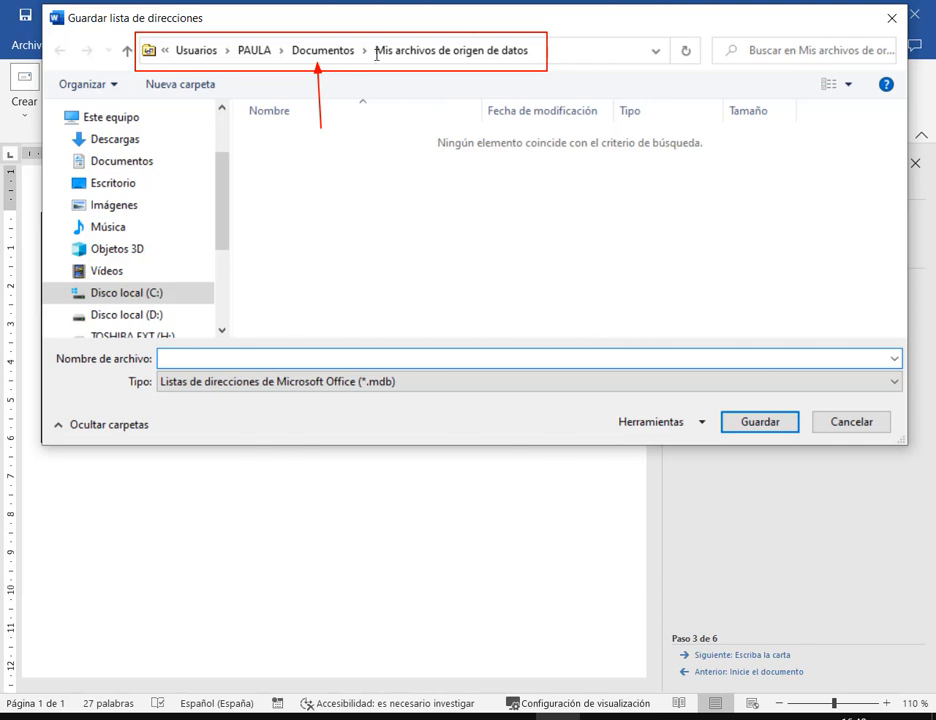
key(ctrl+z)
drag(373, 40, 538, 64)
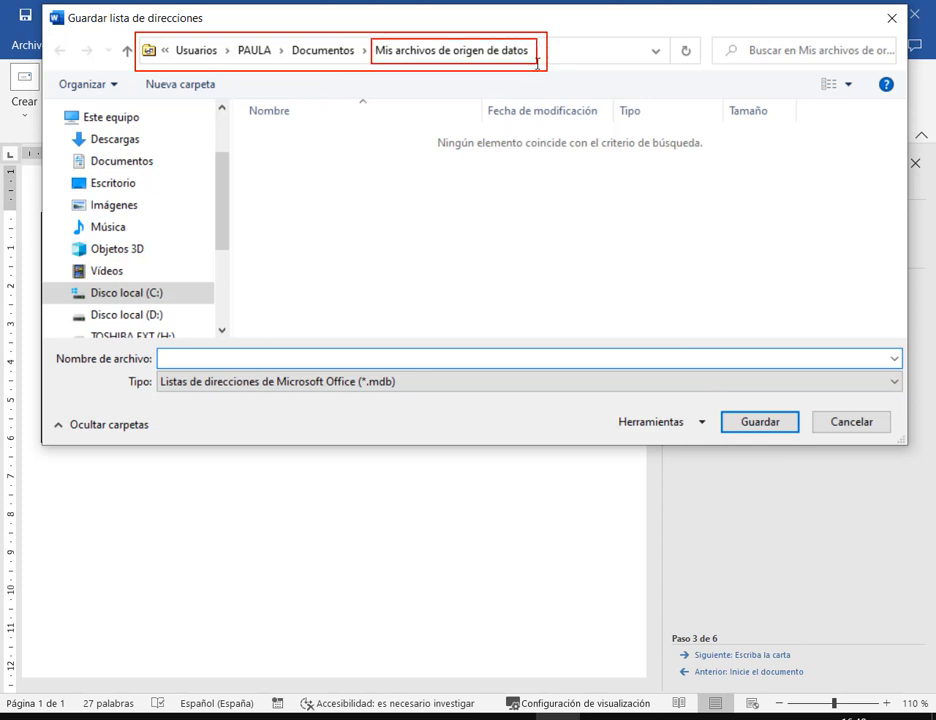
key(ctrl+z)
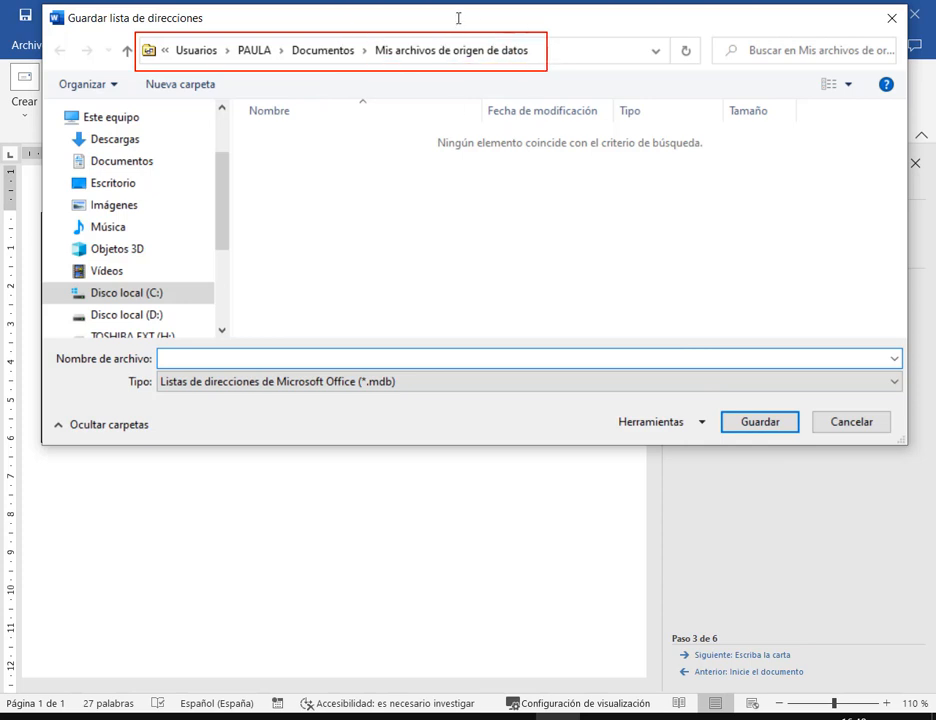
key(ctrl+z)
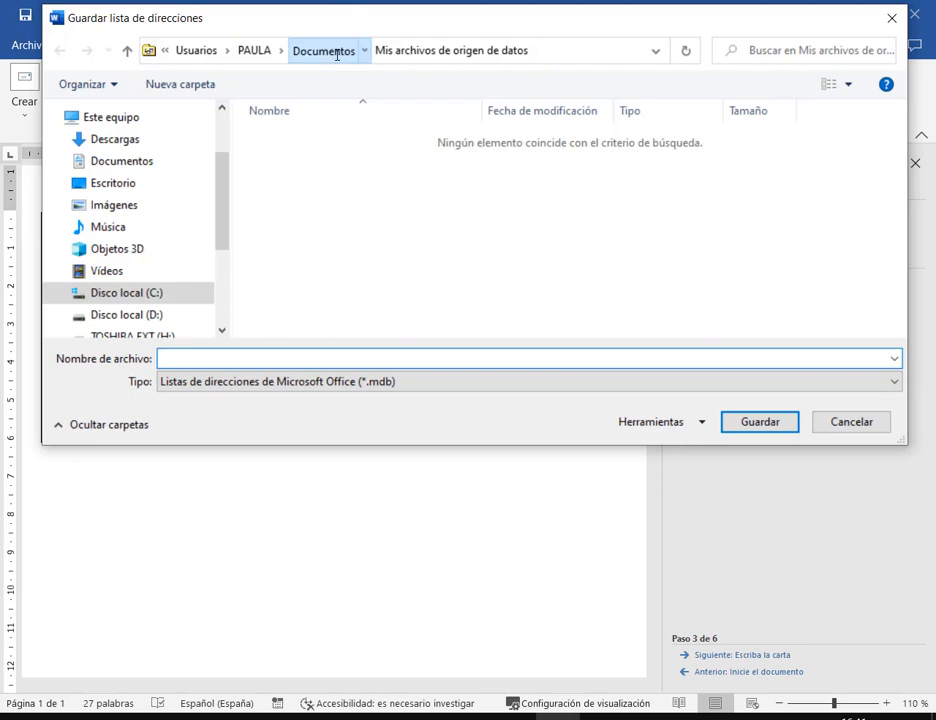
Browse to Documentos > 00.Operador de PC Elemental > 2. Word, then cancel the save
click(336, 50)
double_click(334, 140)
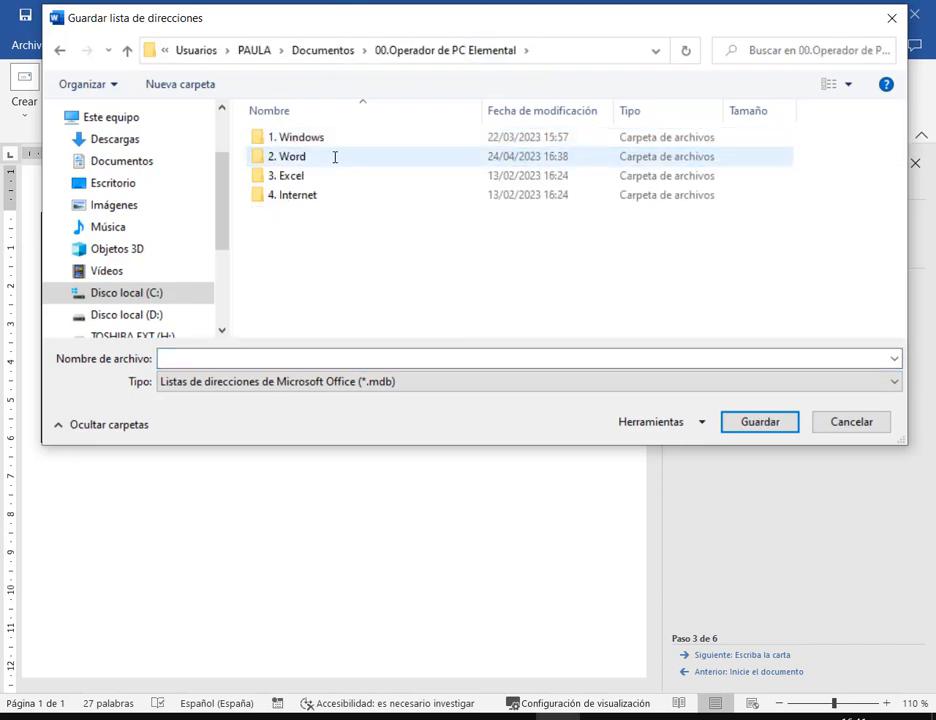
double_click(334, 157)
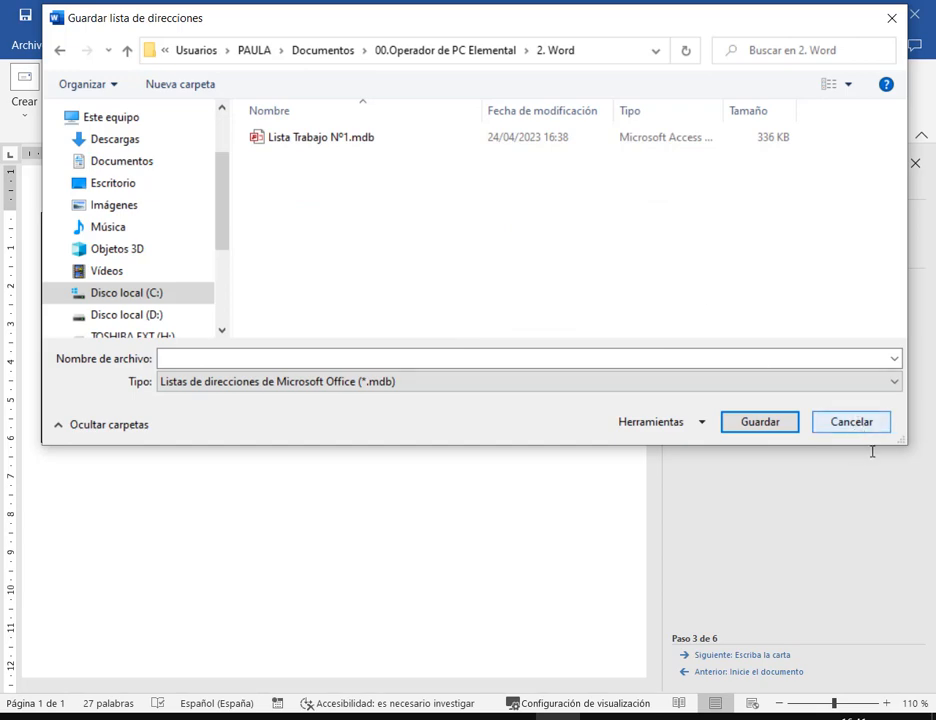
click(851, 421)
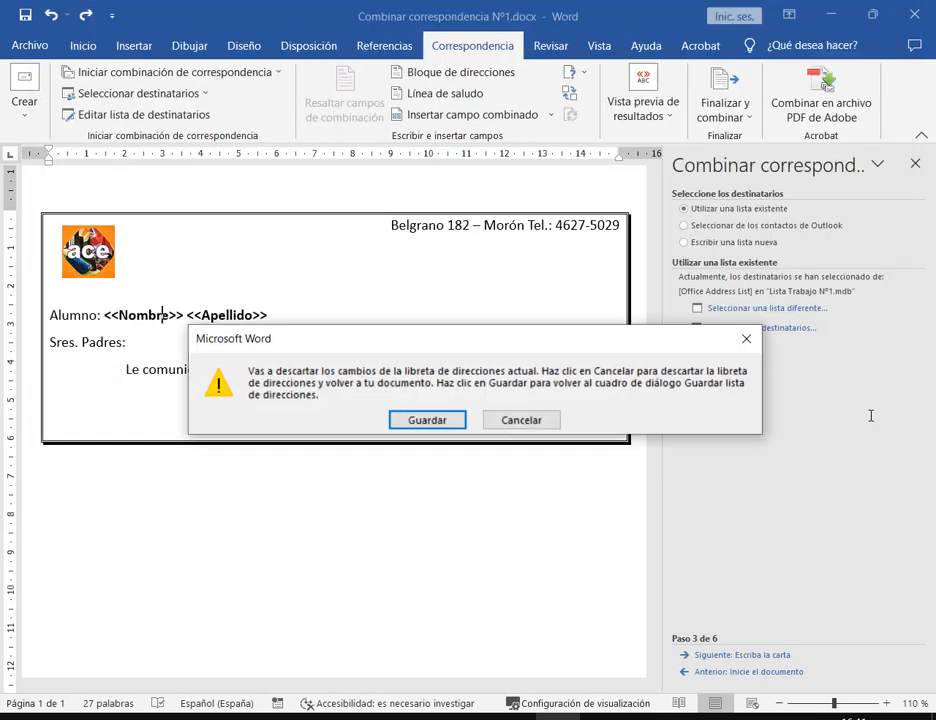
Dismiss the discard-changes warning and switch to the video call window
click(746, 339)
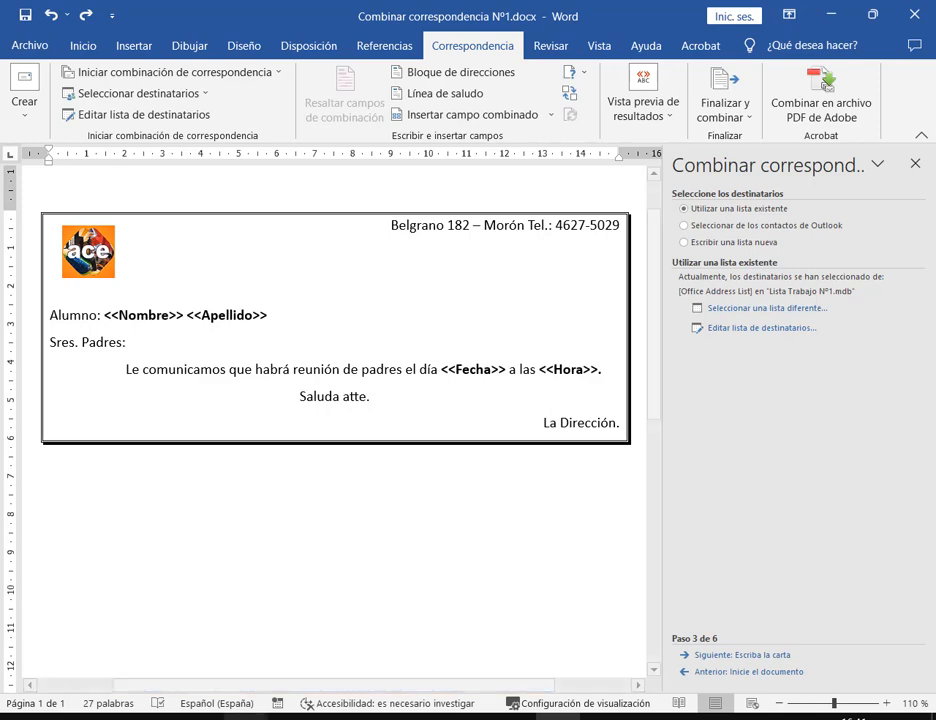
click(245, 716)
click(98, 638)
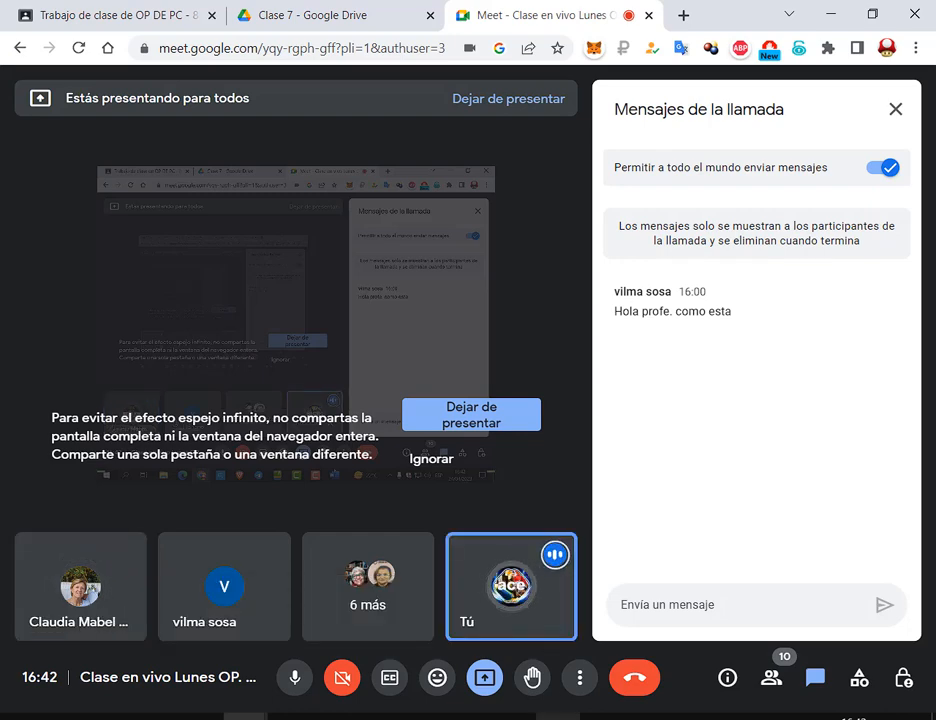
Launch Excel from the Start search and create a blank workbook
key(super)
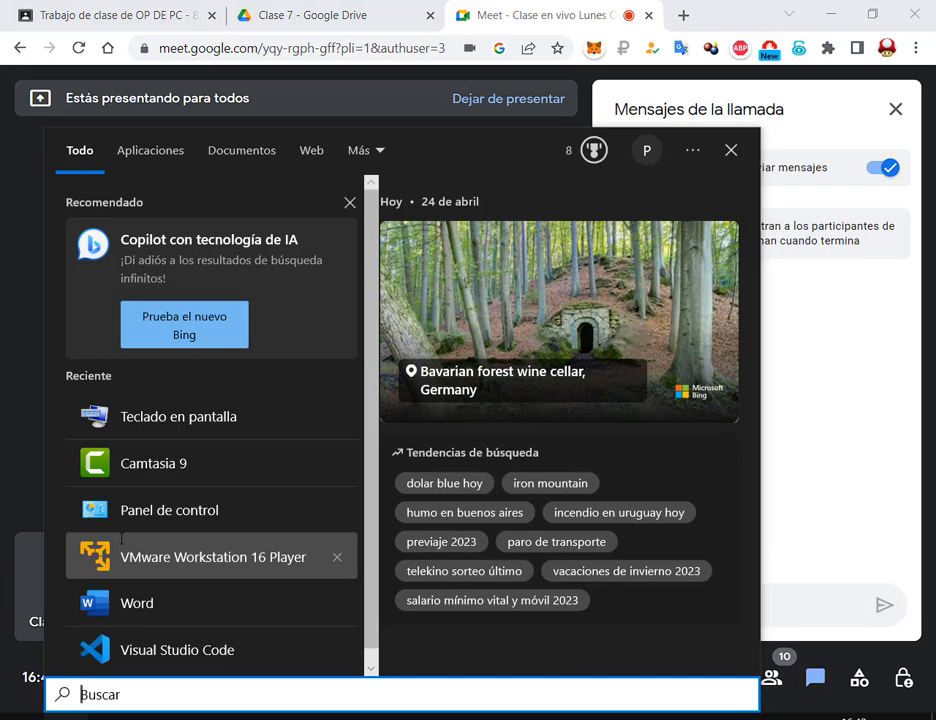
text(e)
key(Return)
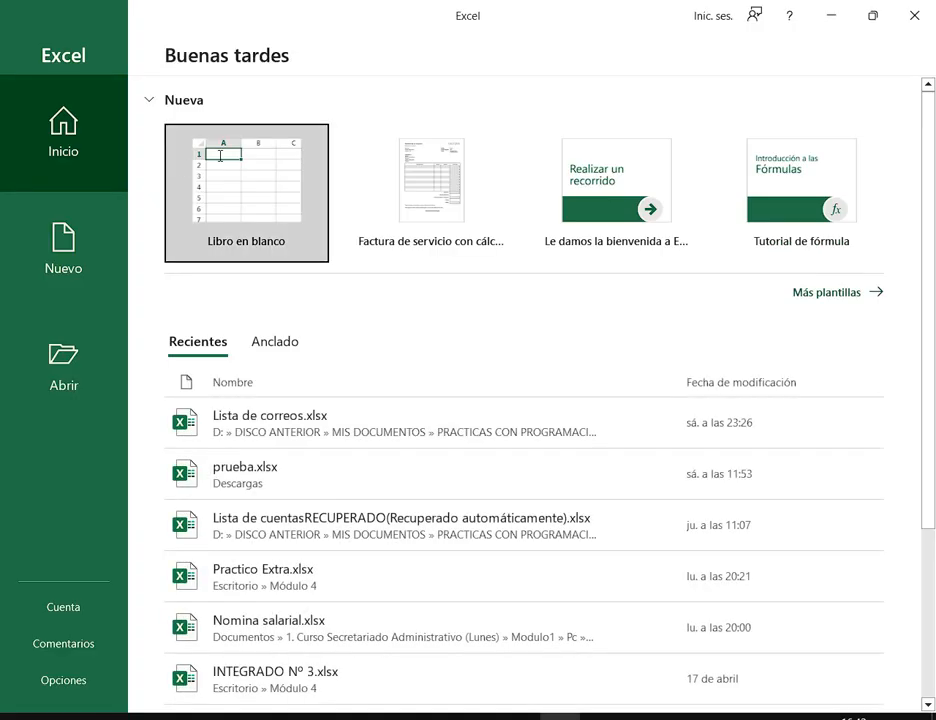
click(168, 158)
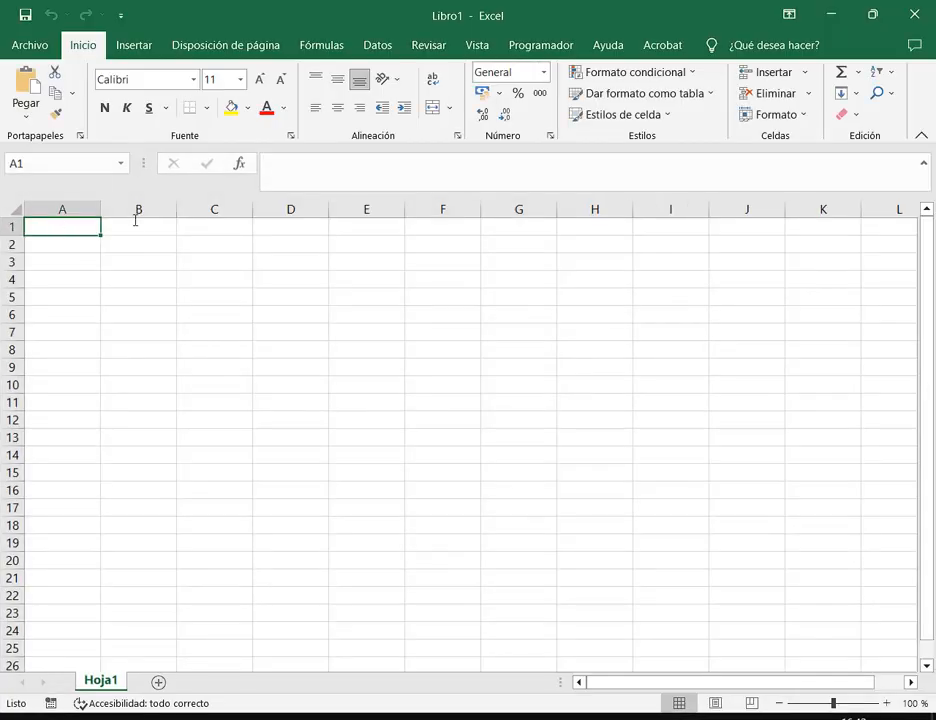
Enter the headings Nombre, Apellido, Fecha and Hora into cells A1 to D1
click(135, 220)
click(236, 230)
click(278, 221)
click(94, 230)
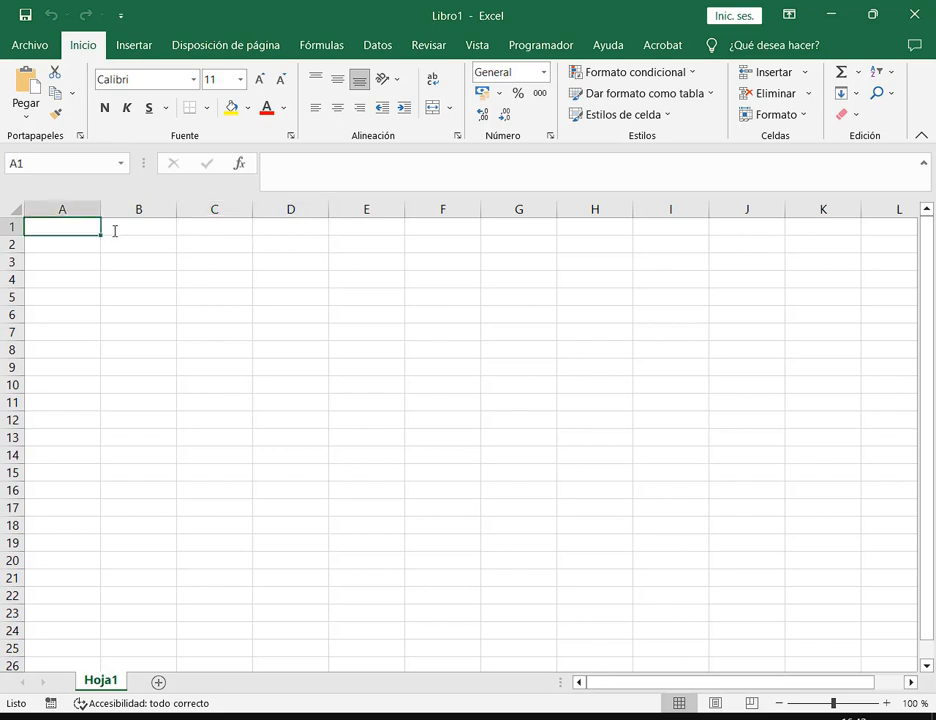
click(115, 231)
click(80, 228)
click(106, 230)
click(88, 229)
text(Nombre)
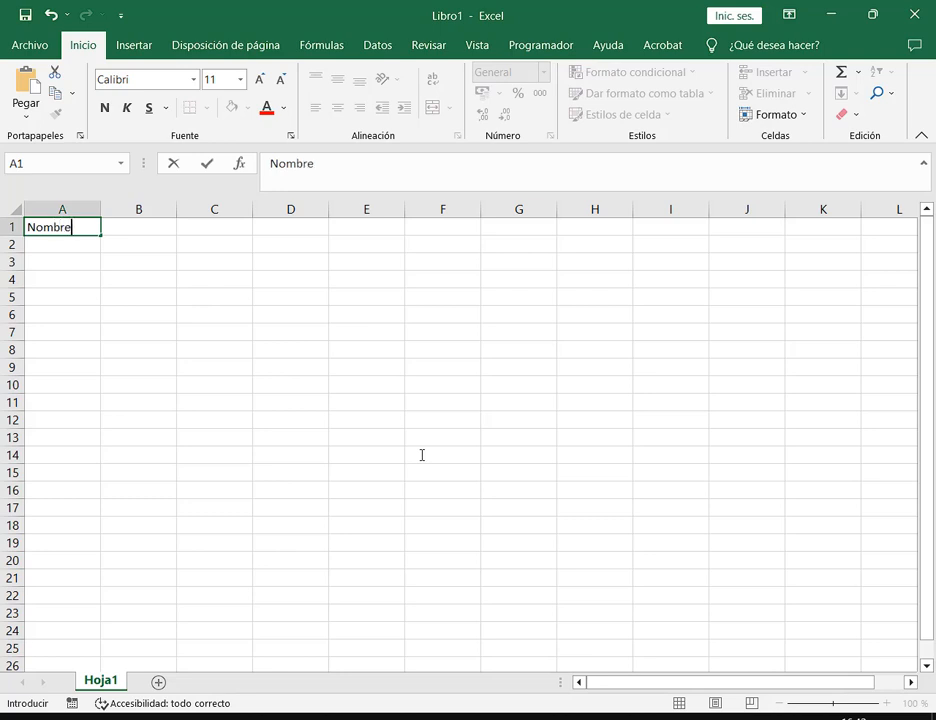
key(Tab)
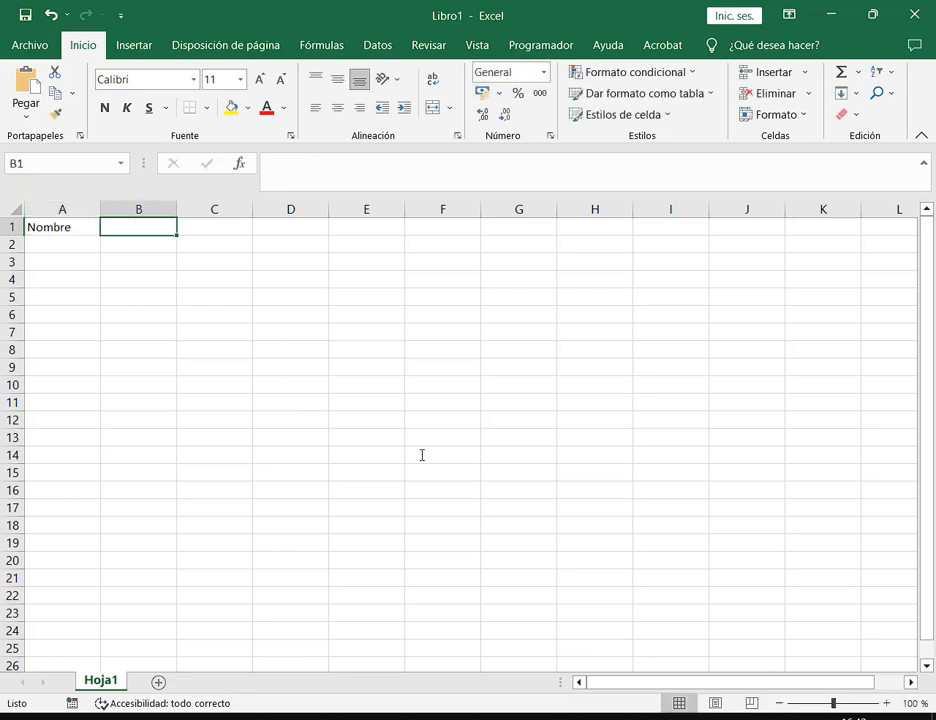
text(Apellido)
key(Tab)
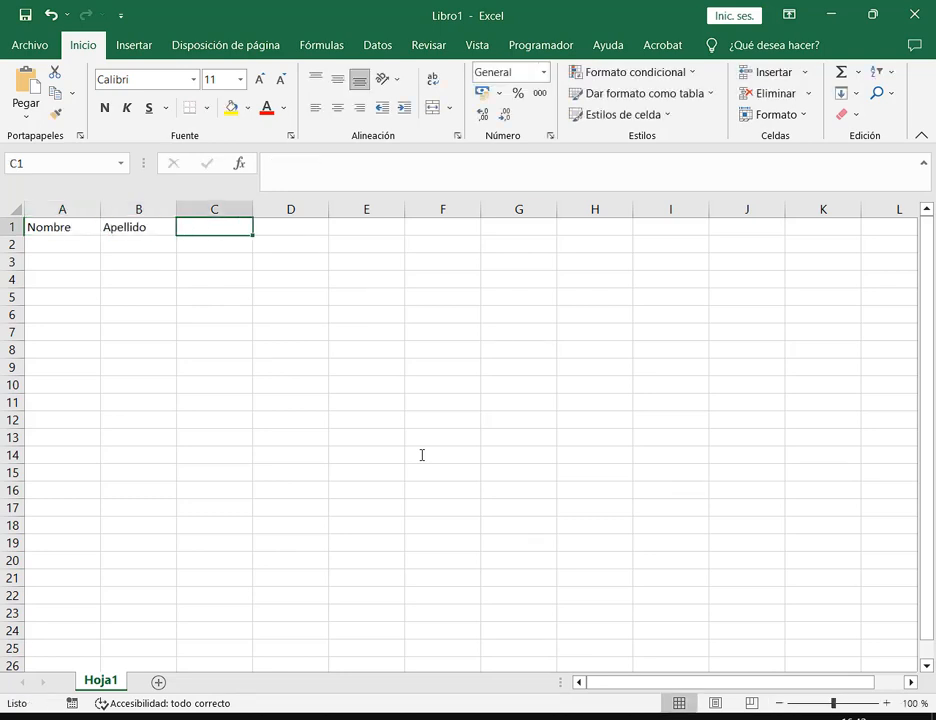
text(Fecha)
key(Tab)
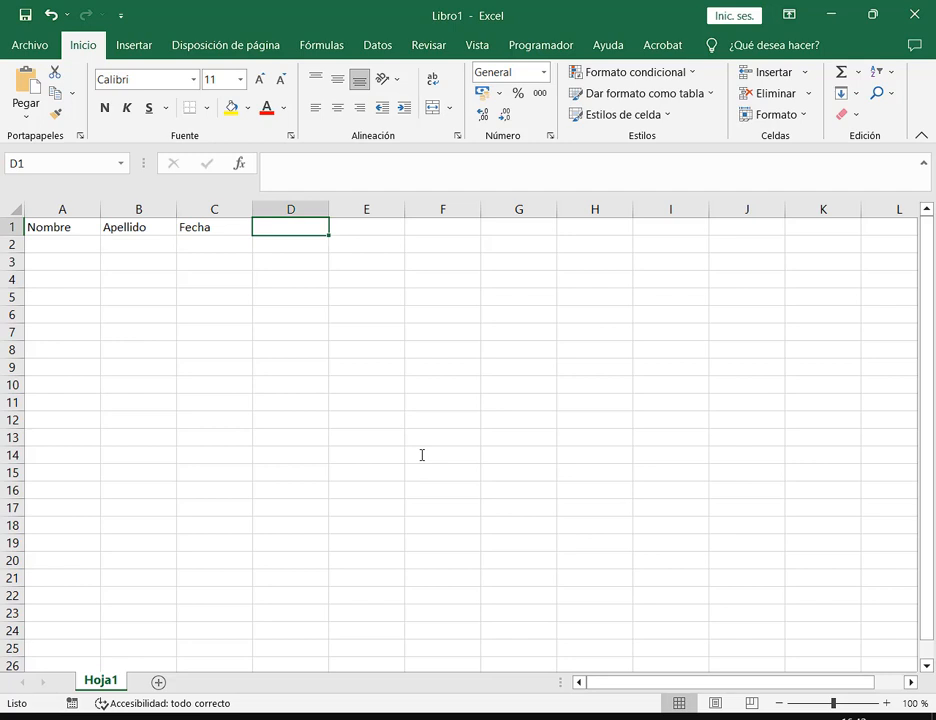
text(Hora)
key(Return)
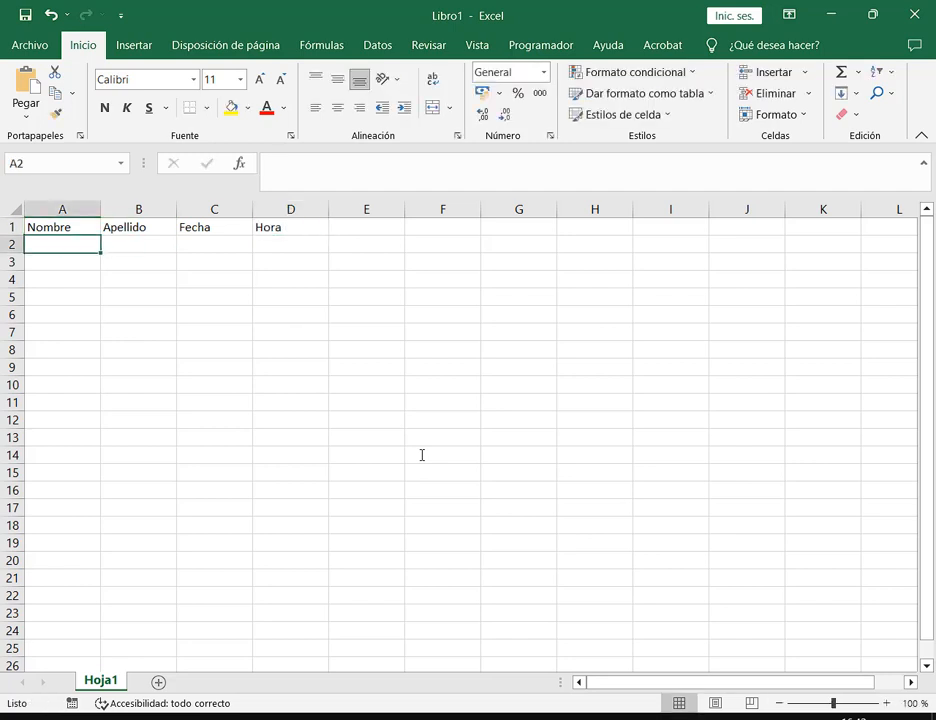
drag(91, 243, 88, 367)
drag(138, 245, 140, 384)
drag(213, 253, 221, 386)
drag(294, 244, 296, 403)
click(82, 238)
click(886, 703)
click(886, 703)
click(886, 703)
click(886, 703)
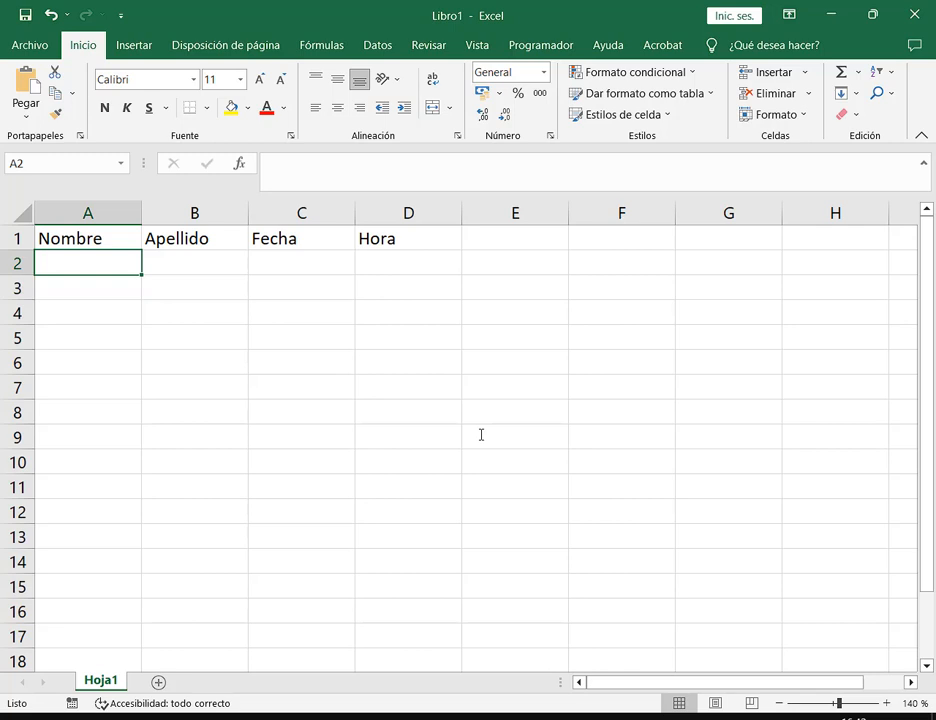
mouse_move(386, 232)
mouse_down()
mouse_move(186, 228)
mouse_move(90, 238)
mouse_move(390, 238)
mouse_up()
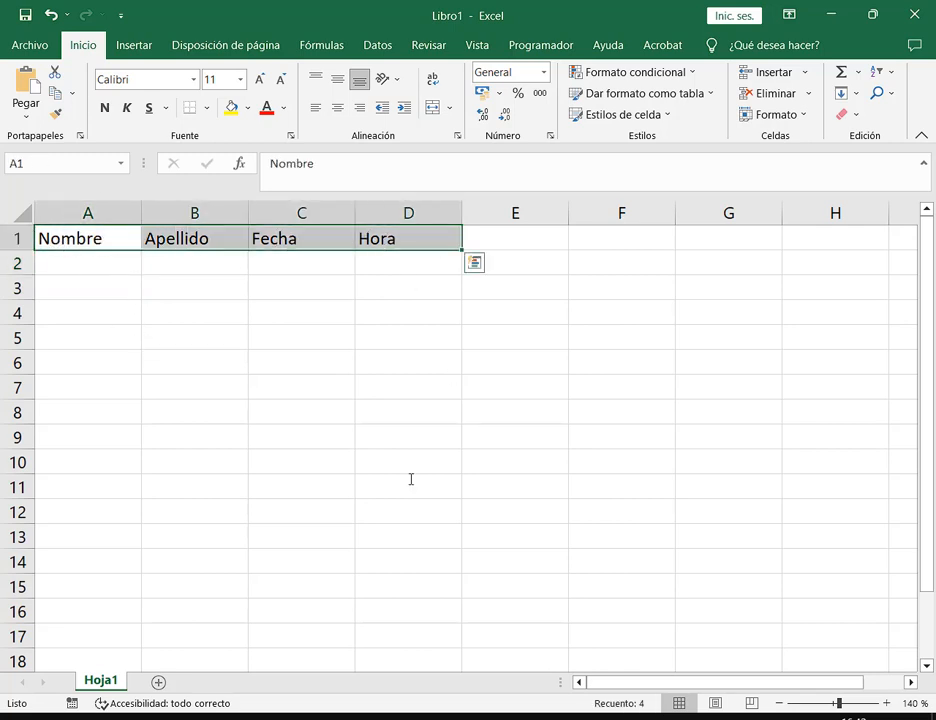
click(113, 239)
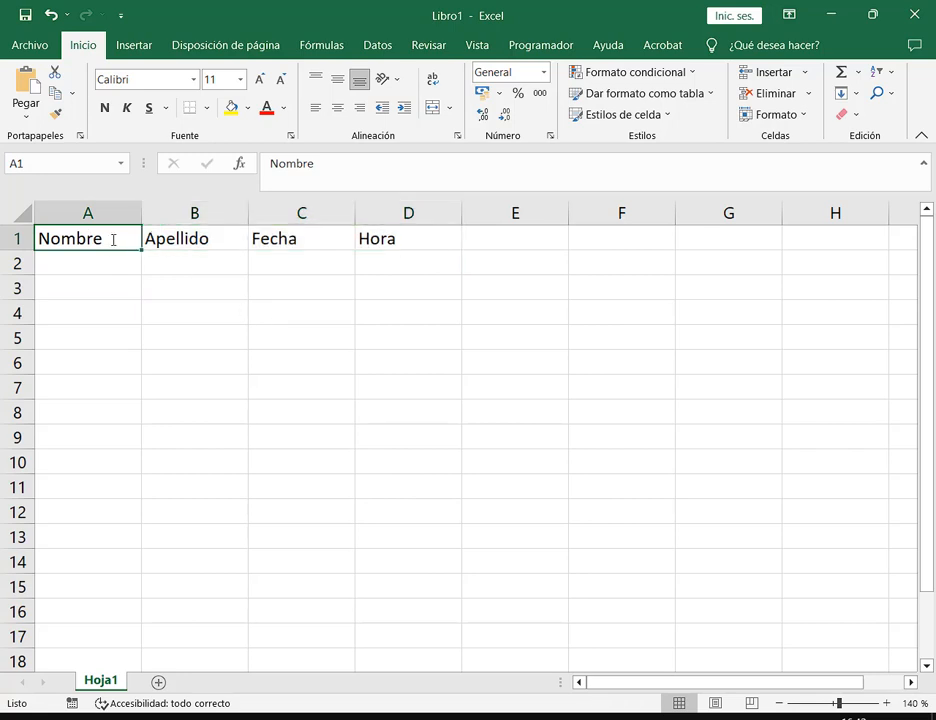
drag(107, 238, 812, 243)
drag(75, 238, 850, 241)
click(512, 240)
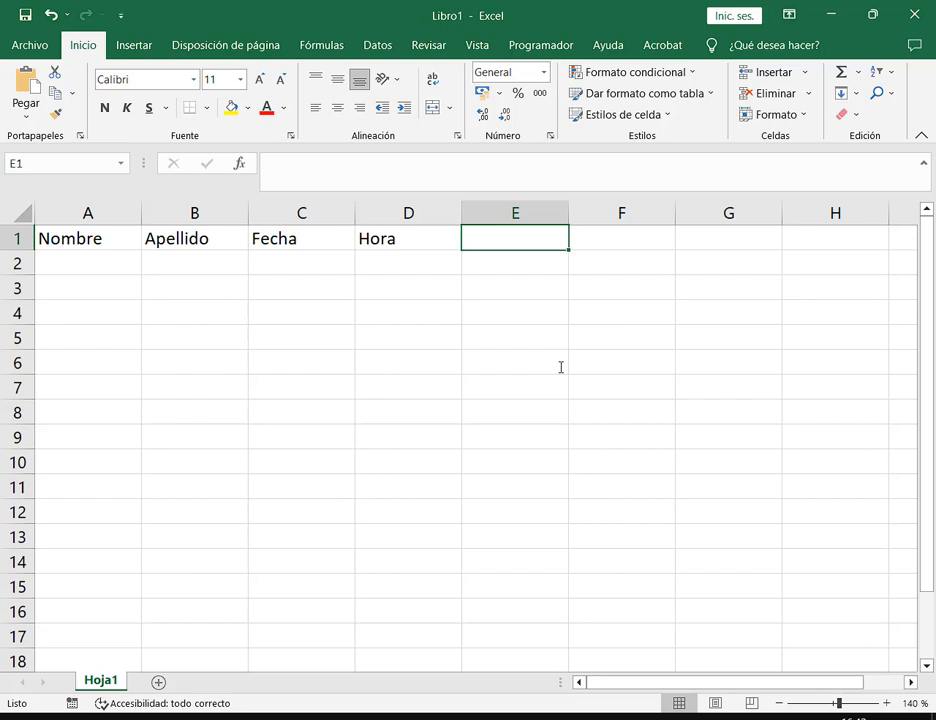
click(522, 717)
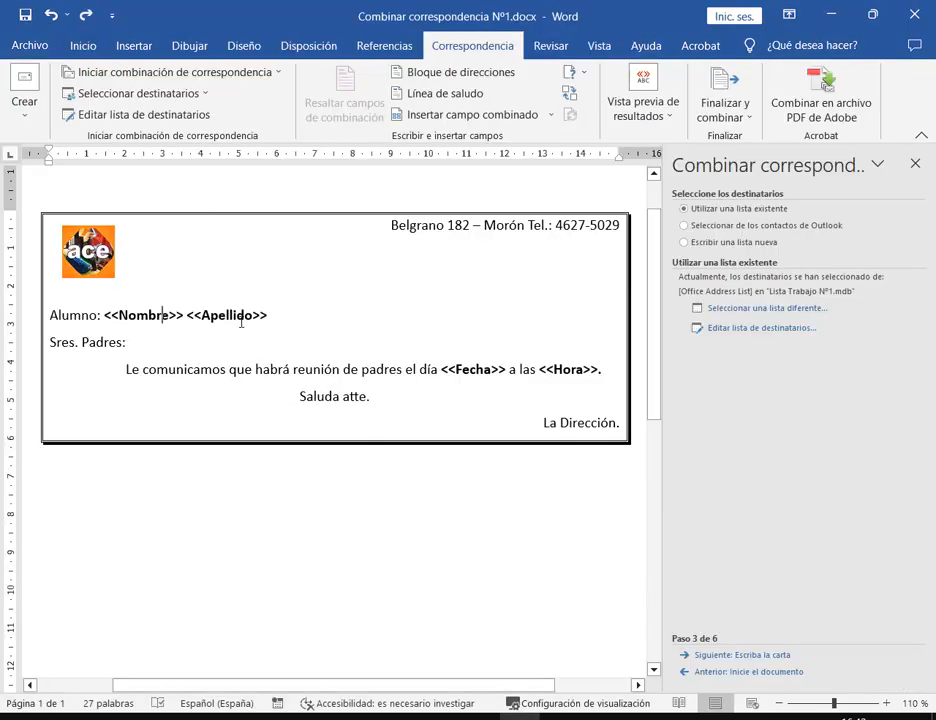
key(ctrl+a)
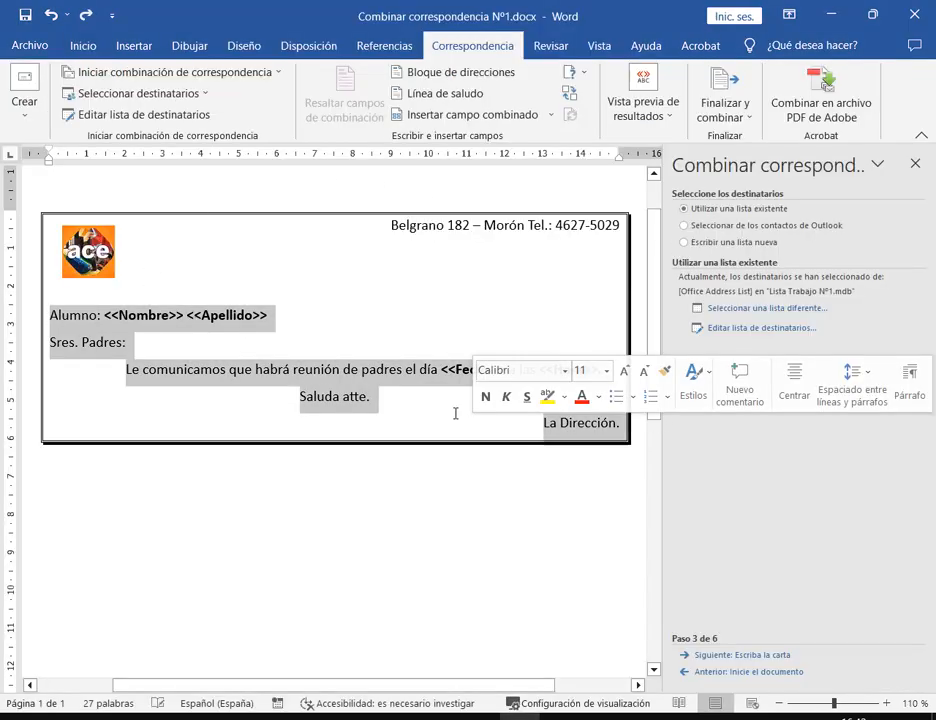
click(455, 404)
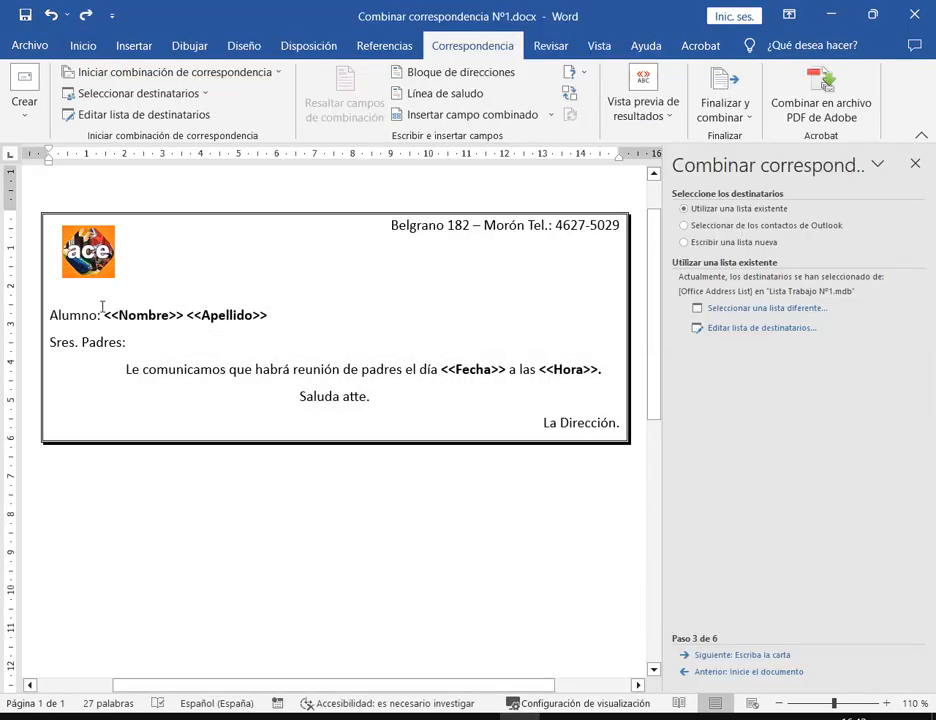
drag(104, 315, 267, 316)
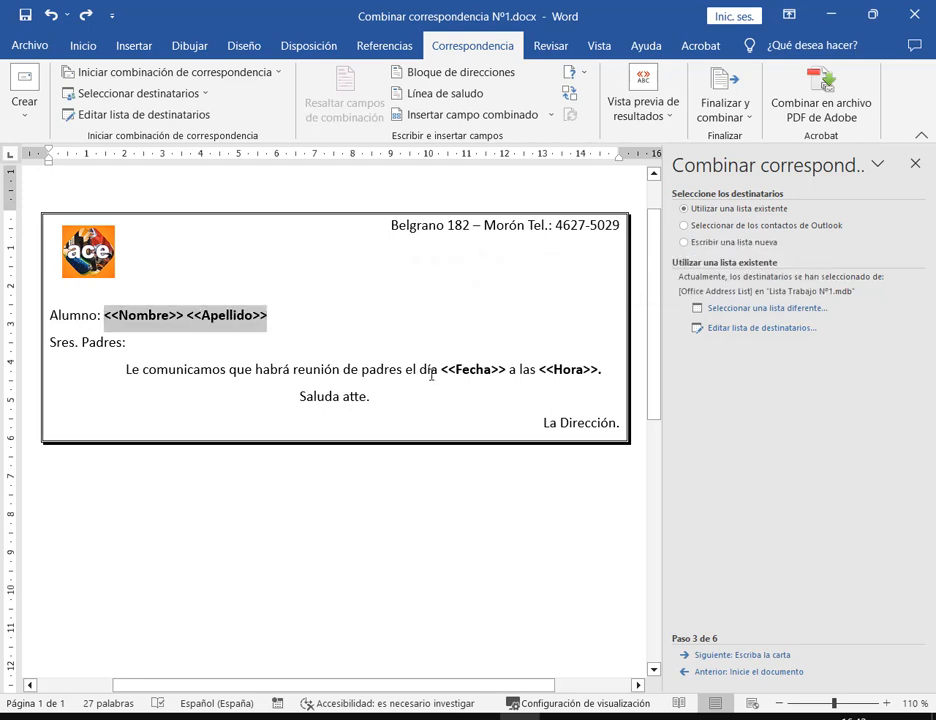
drag(441, 370, 615, 378)
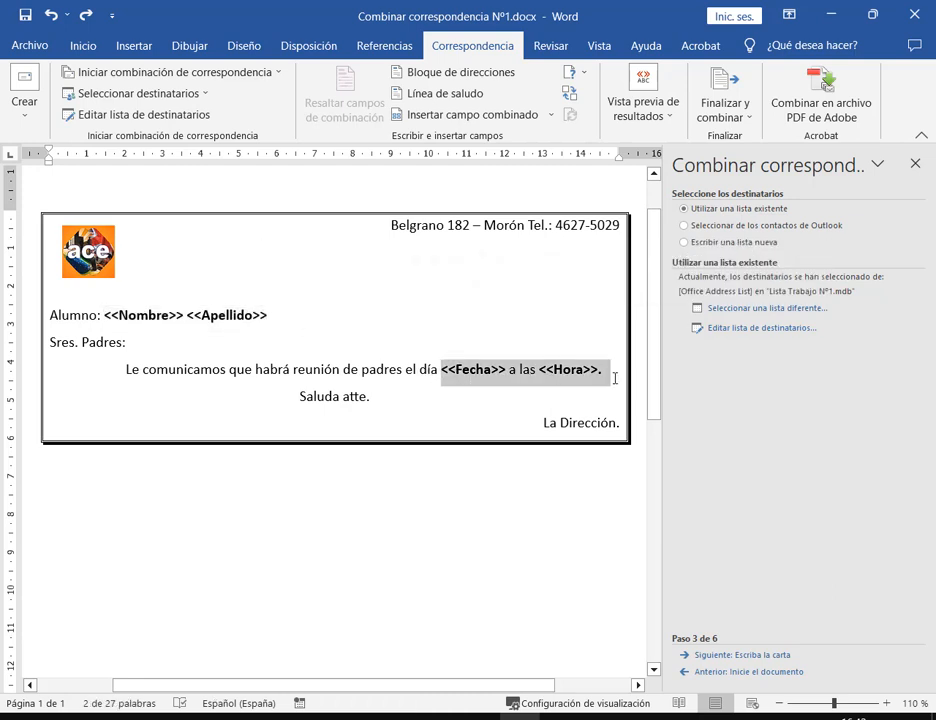
click(822, 16)
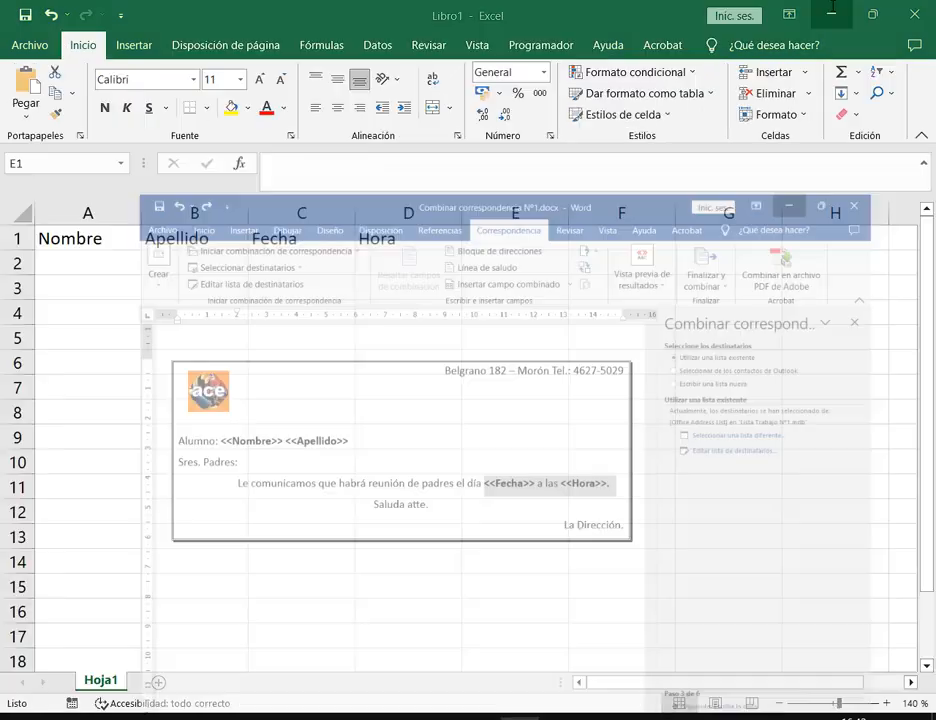
click(556, 482)
click(520, 717)
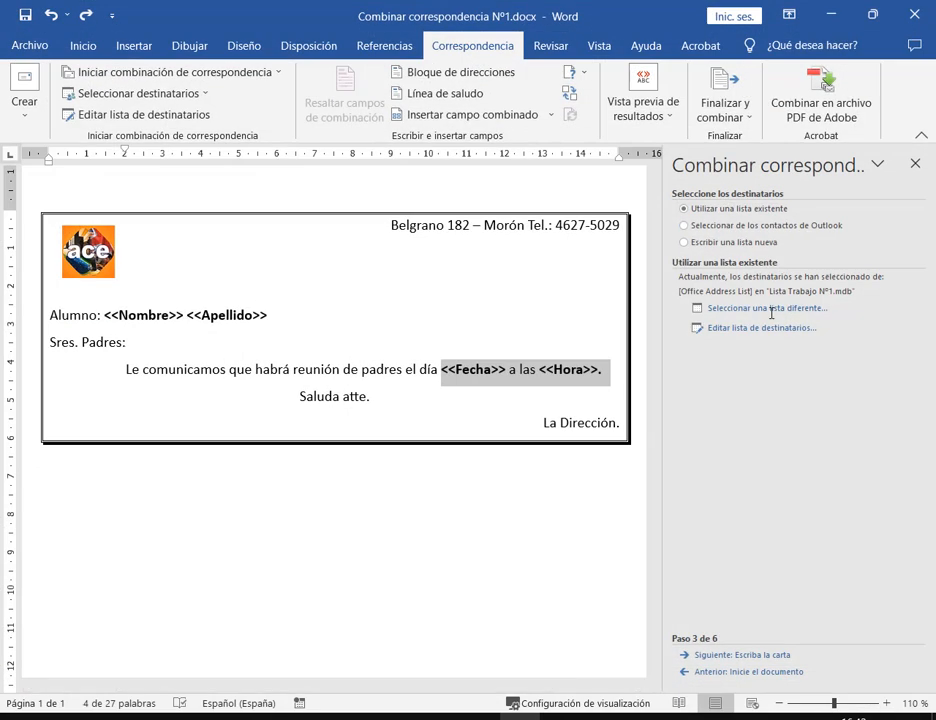
click(830, 14)
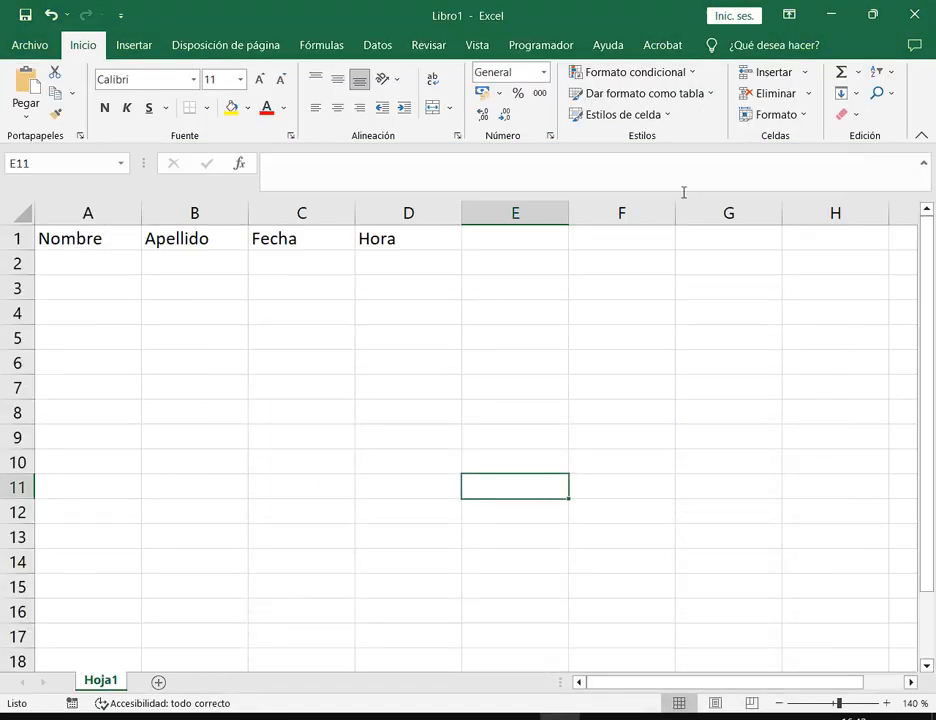
Enter the first student's first name in A2 and surname in B2
click(493, 296)
click(496, 240)
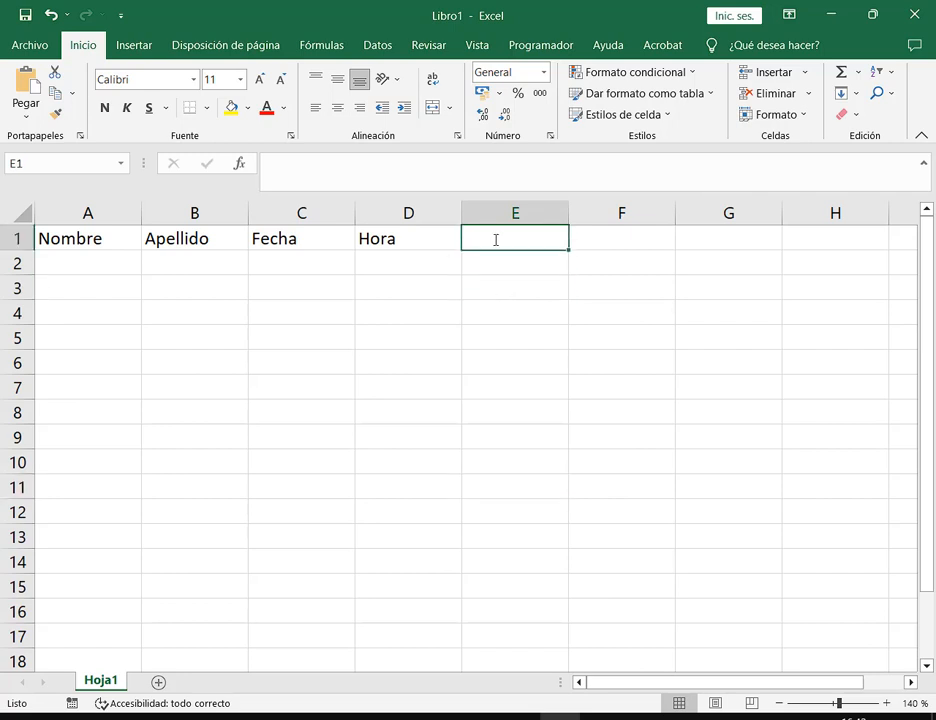
drag(88, 211, 190, 212)
drag(392, 212, 110, 204)
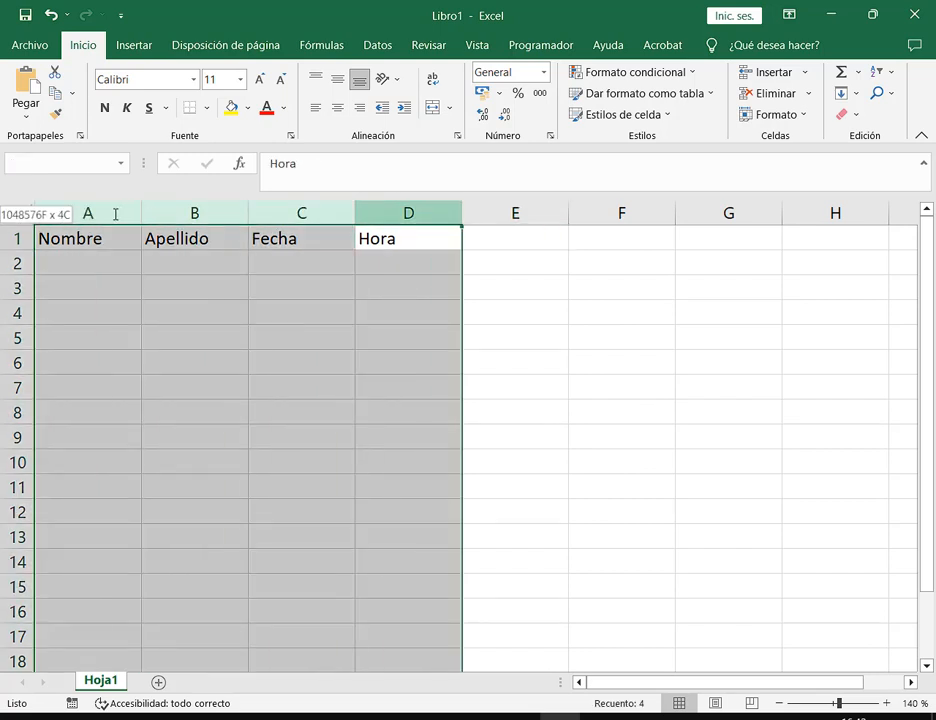
click(87, 273)
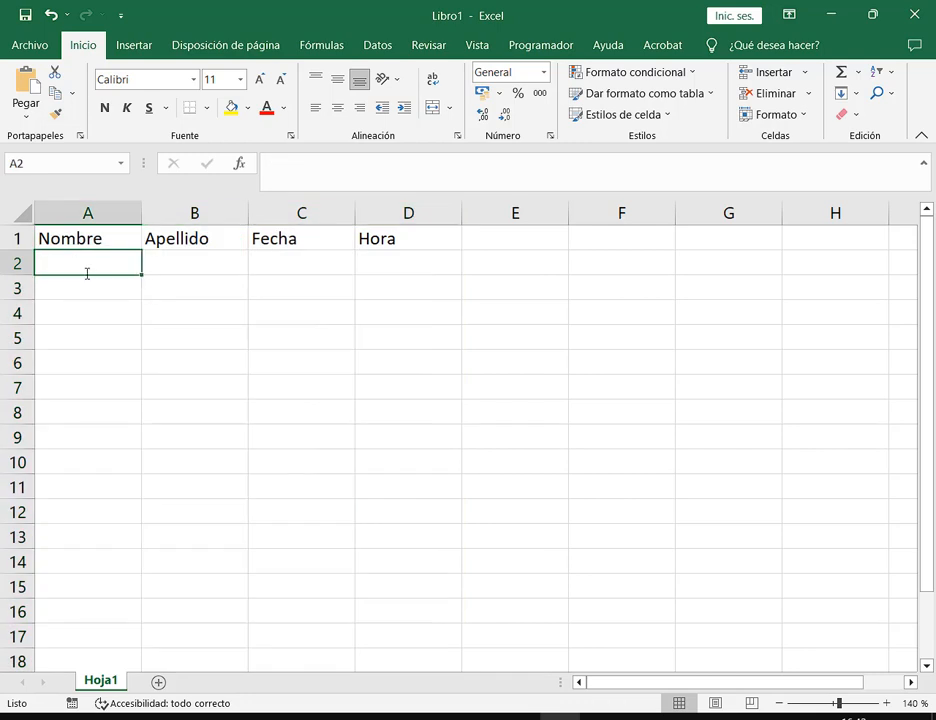
key(Tab)
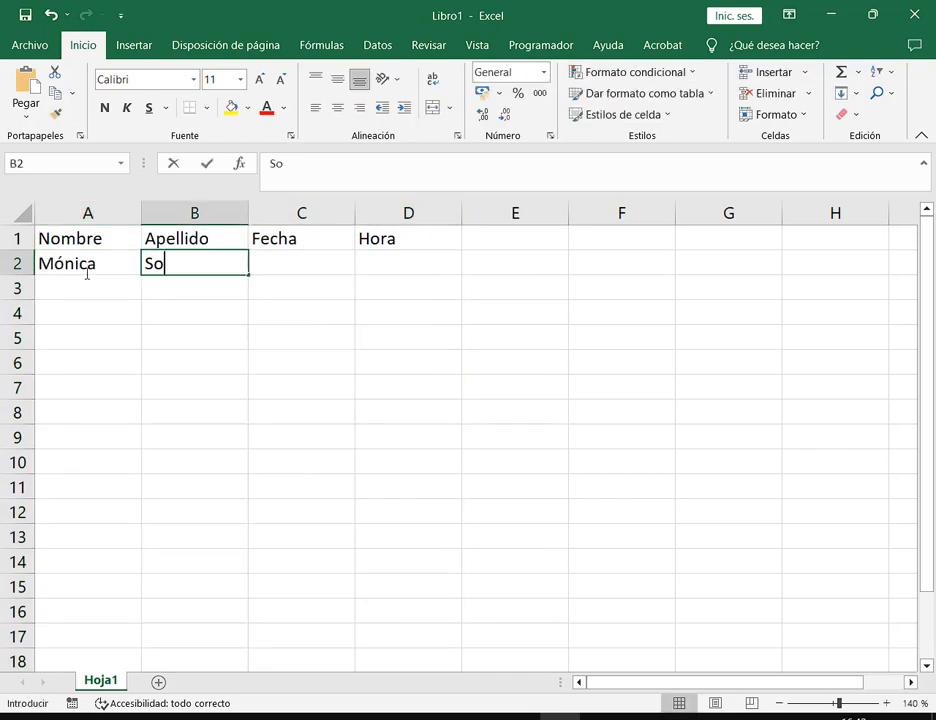
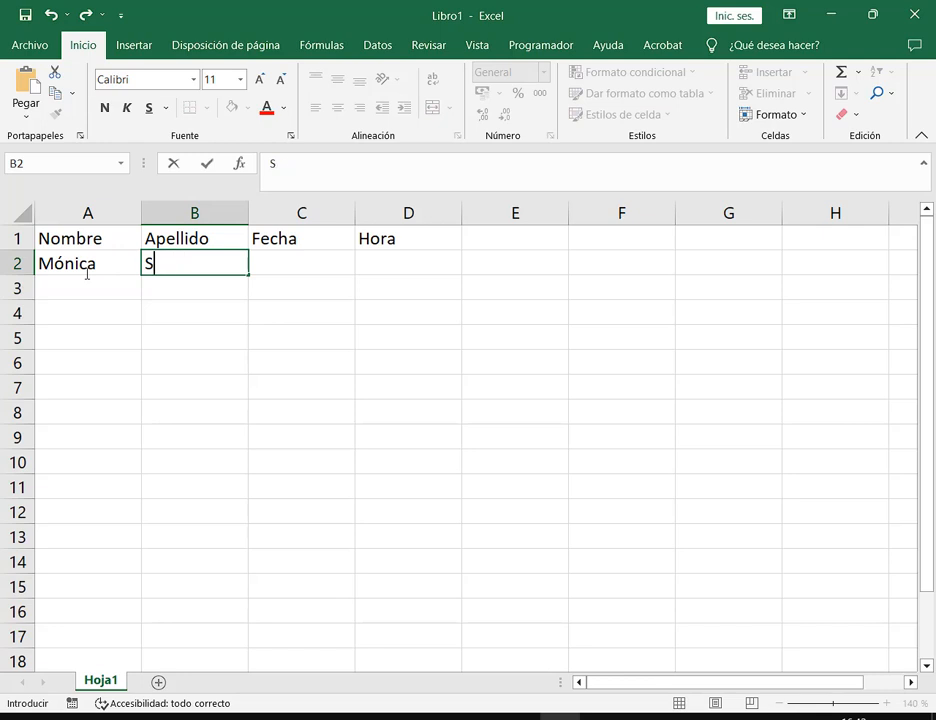
text(Sosa)
key(BackSpace)
key(BackSpace)
text(ria)
key(Tab)
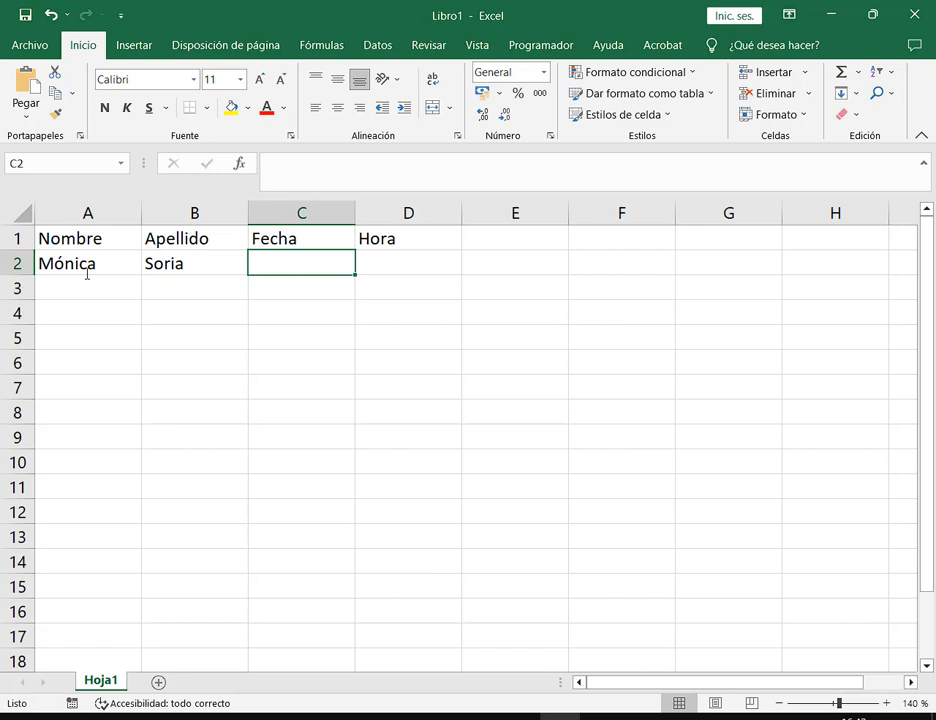
Give the first student the date 10/06/2023 and the time 11:00
text(10/06)
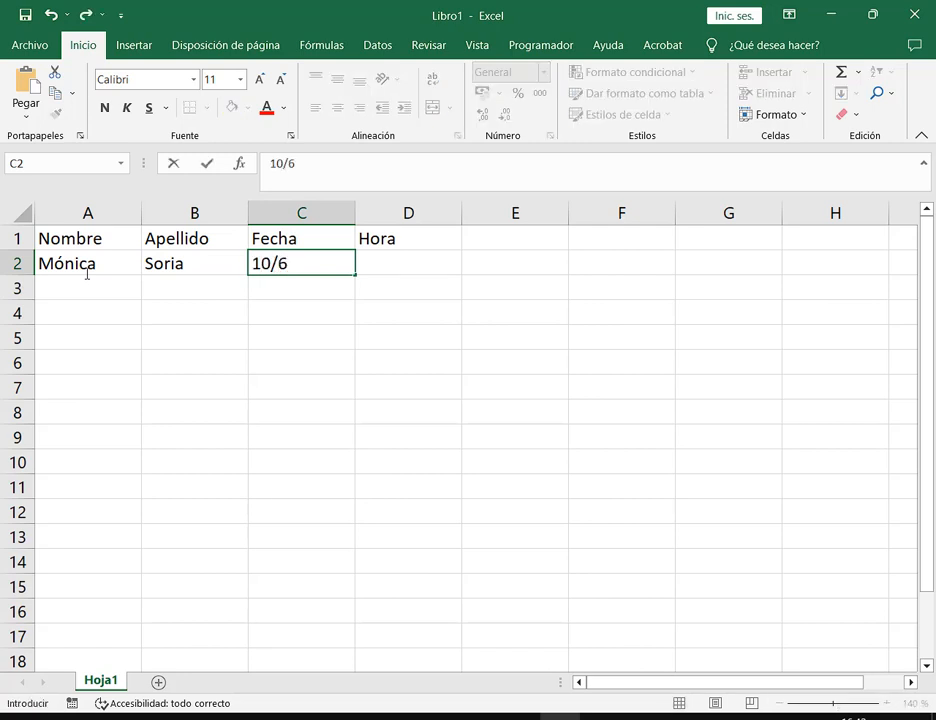
text(/2023)
key(Tab)
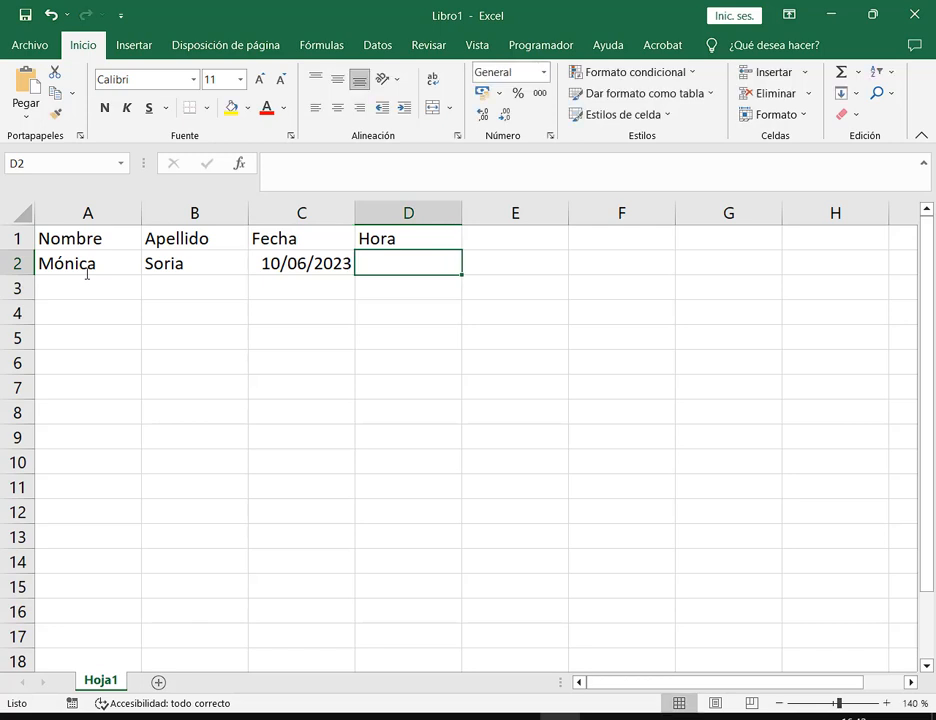
text(11)
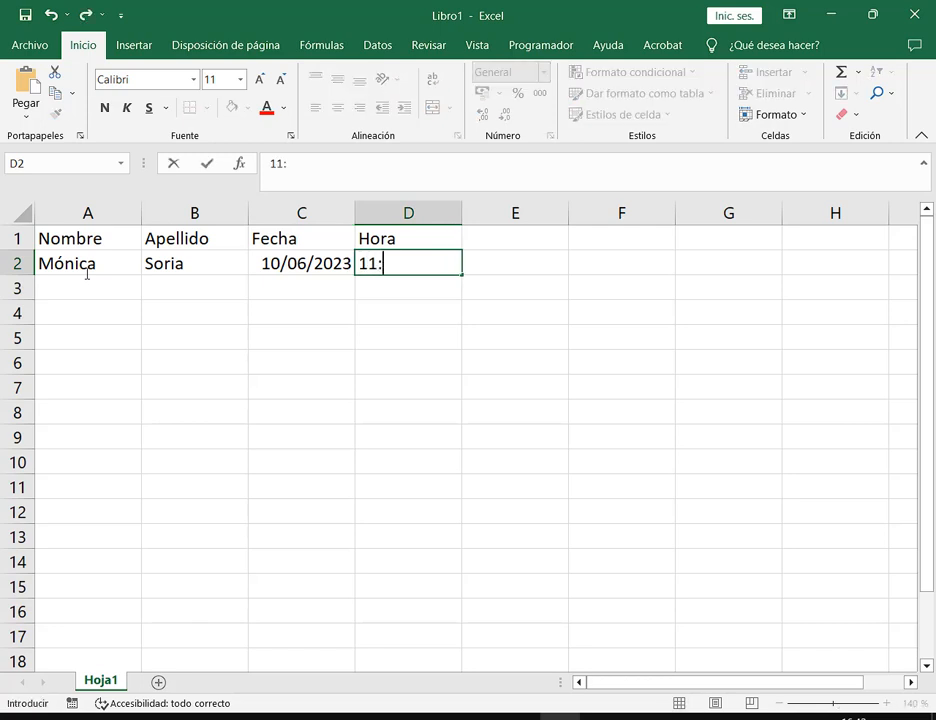
text(:10)
key(BackSpace)
key(BackSpace)
text(00)
key(Return)
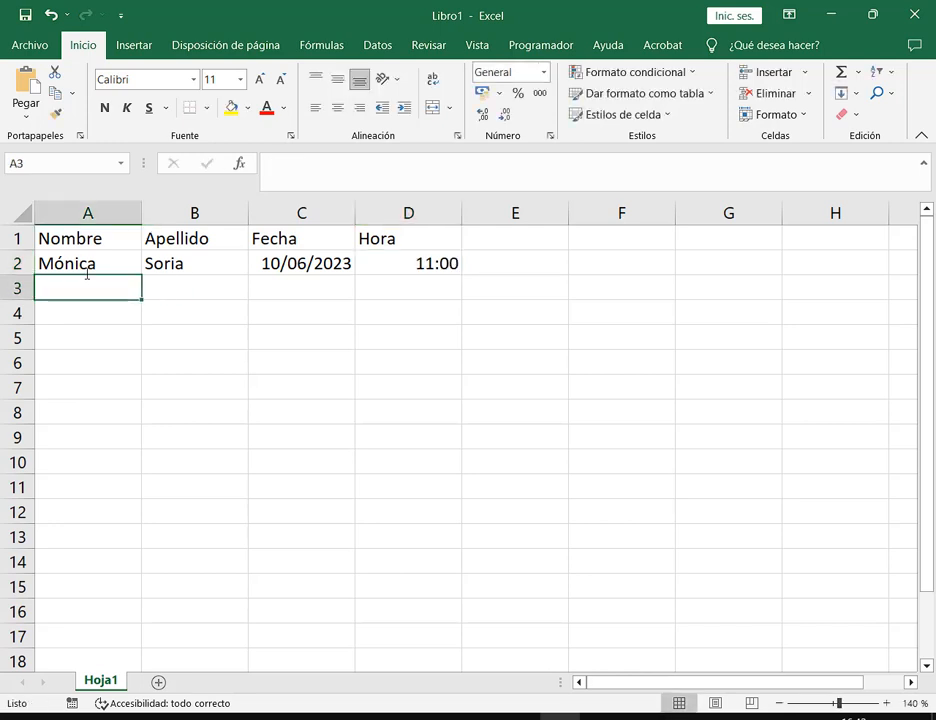
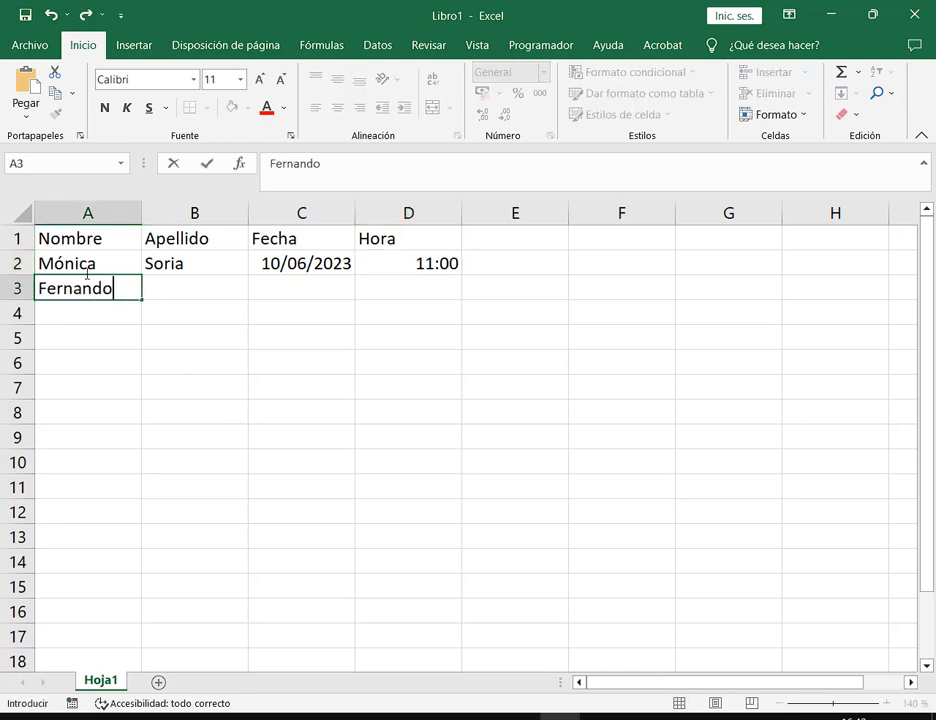
Enter the second and third students' first names and surnames in rows 3 and 4
key(Tab)
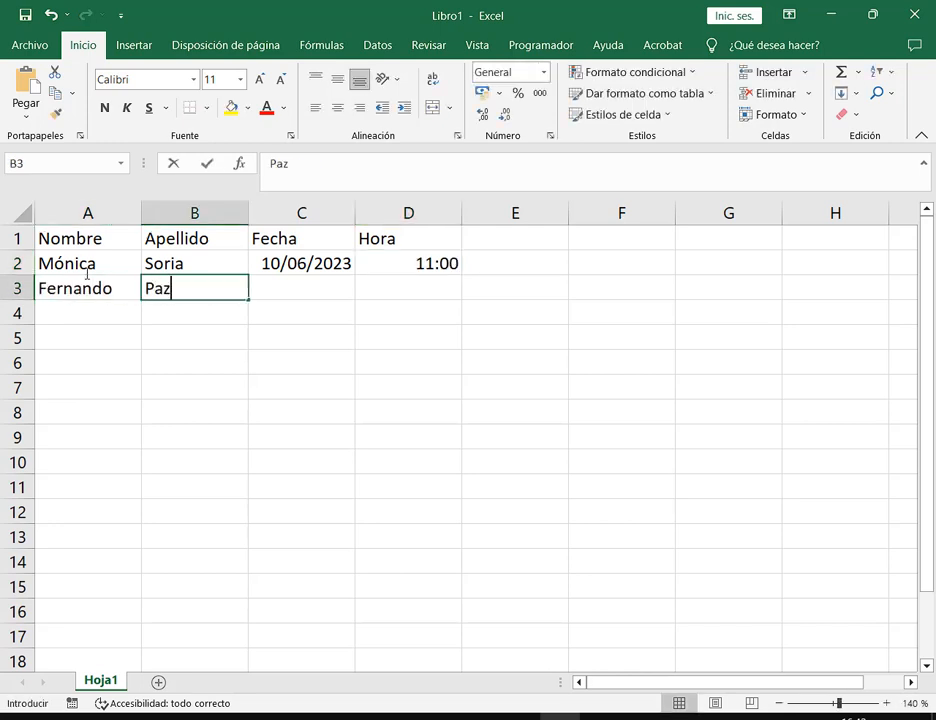
key(Return)
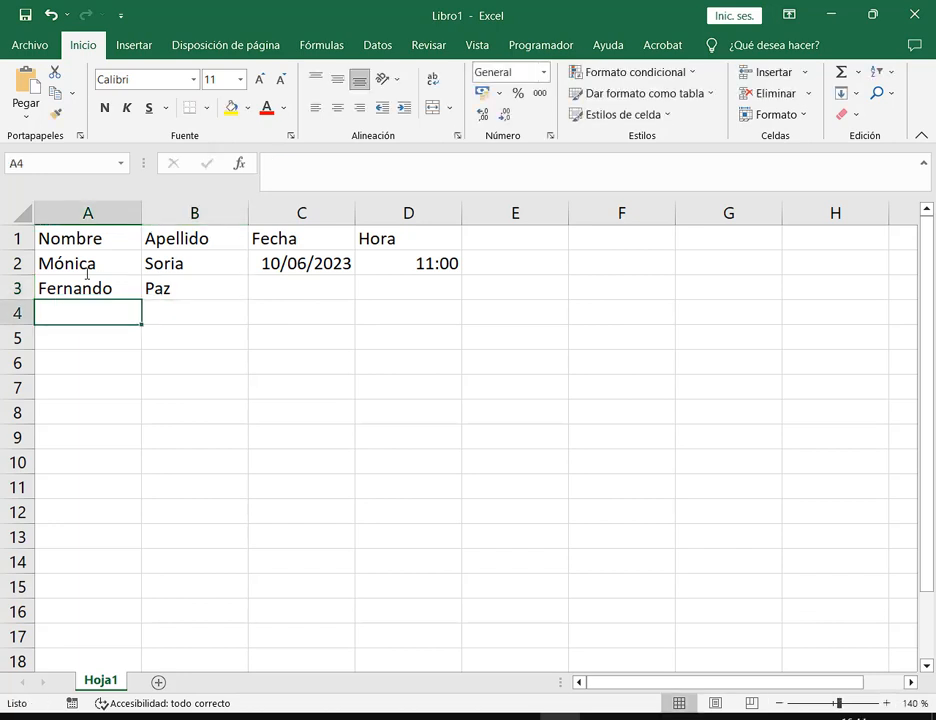
key(Tab)
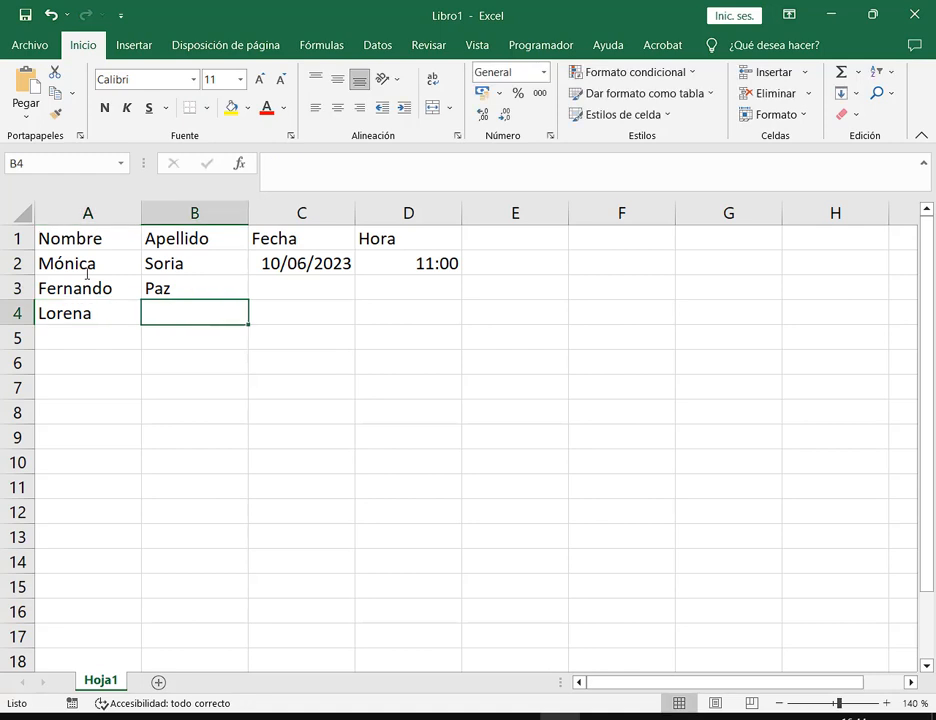
key(Tab)
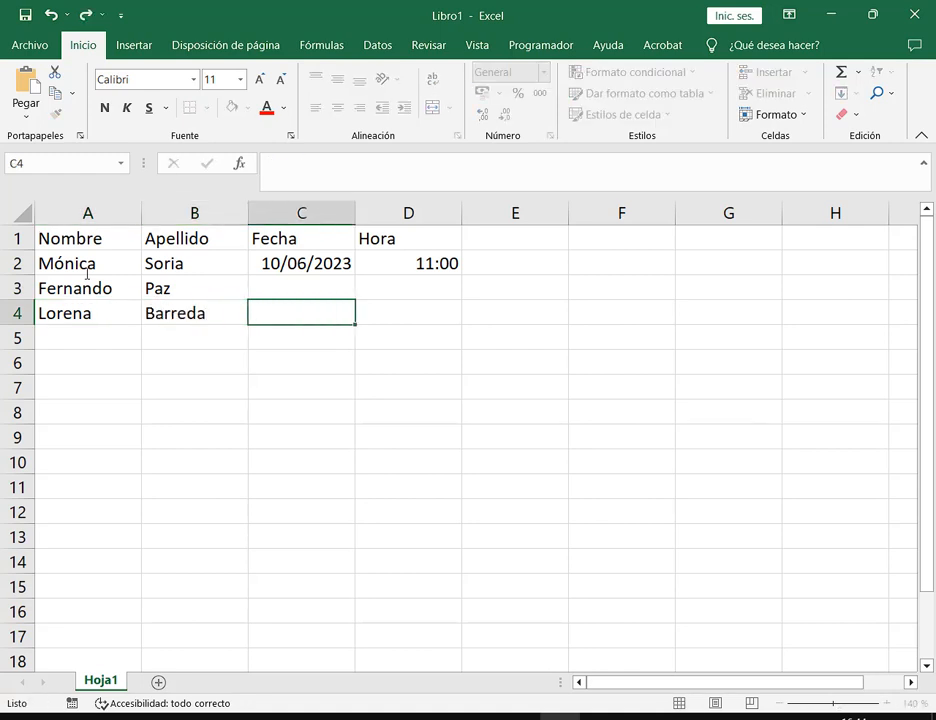
key(Home)
key(Down)
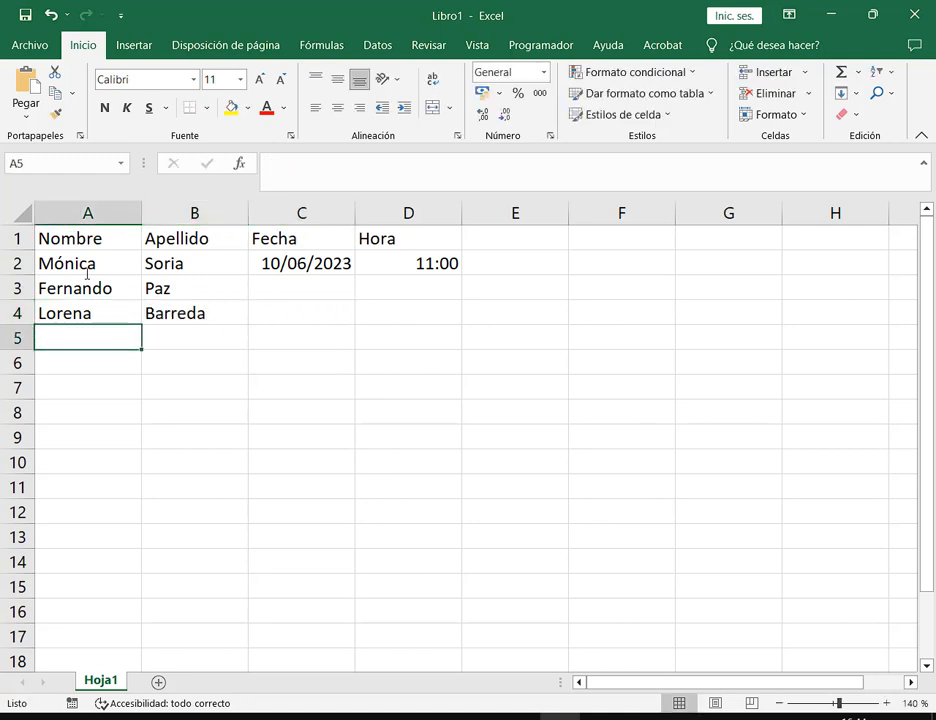
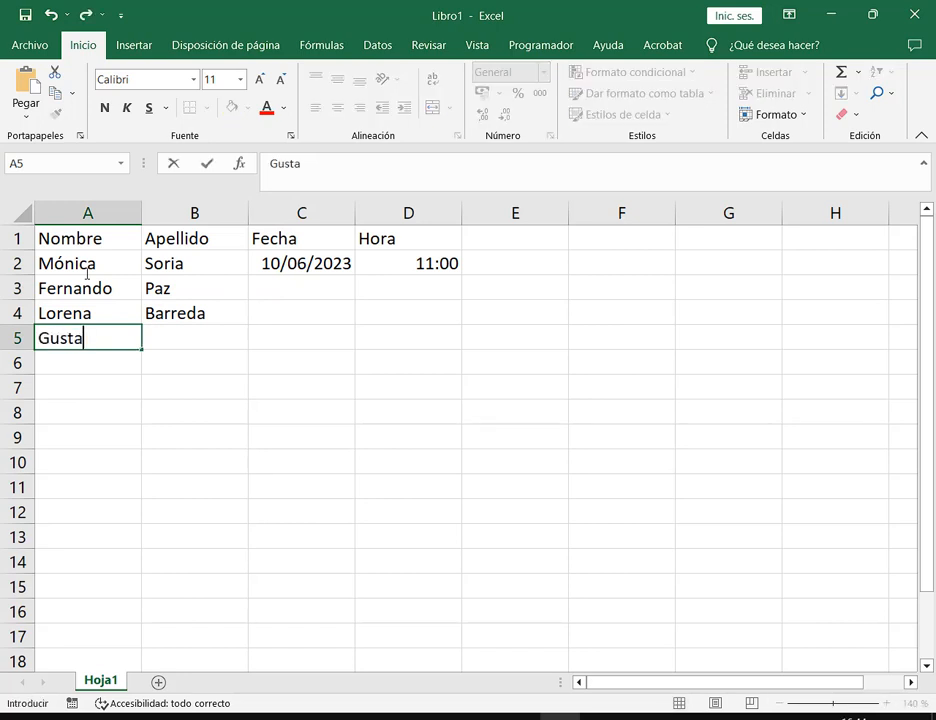
Enter the fourth and fifth students' first names and surnames in rows 5 and 6
key(Tab)
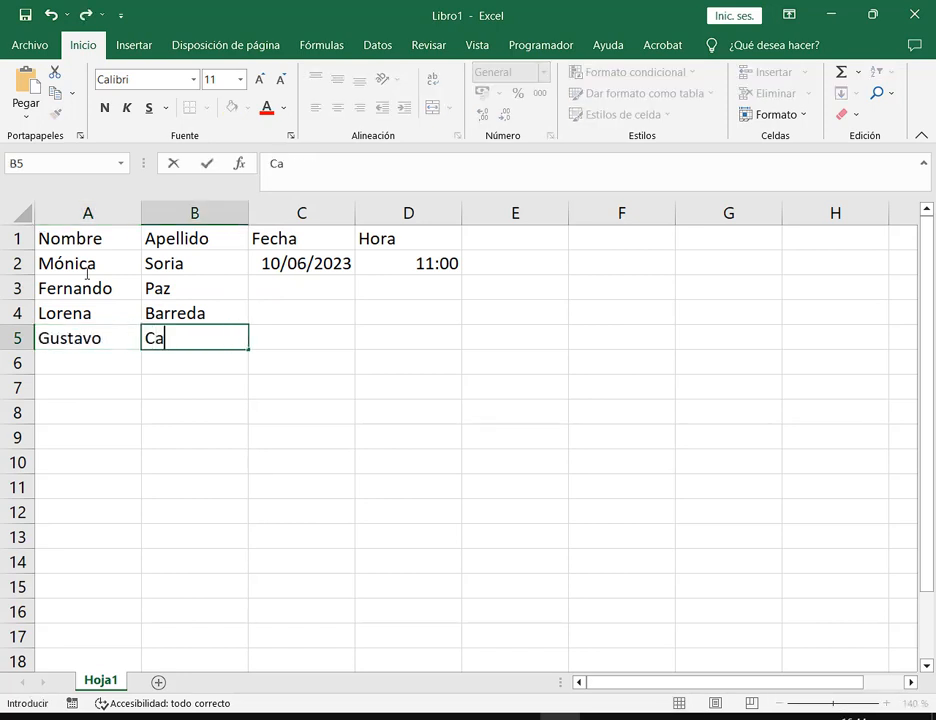
key(Return)
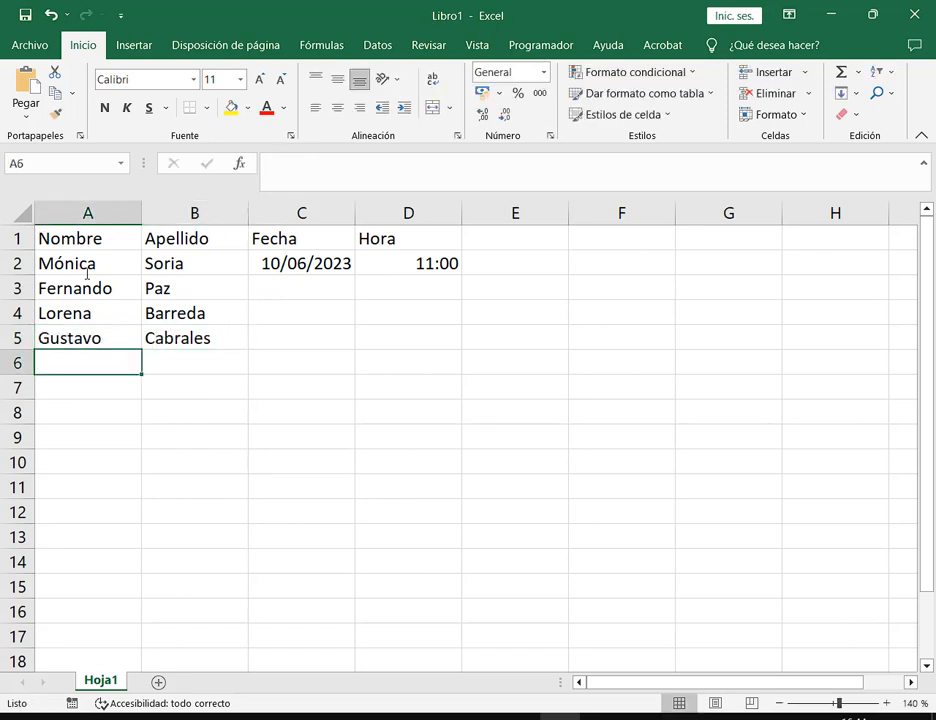
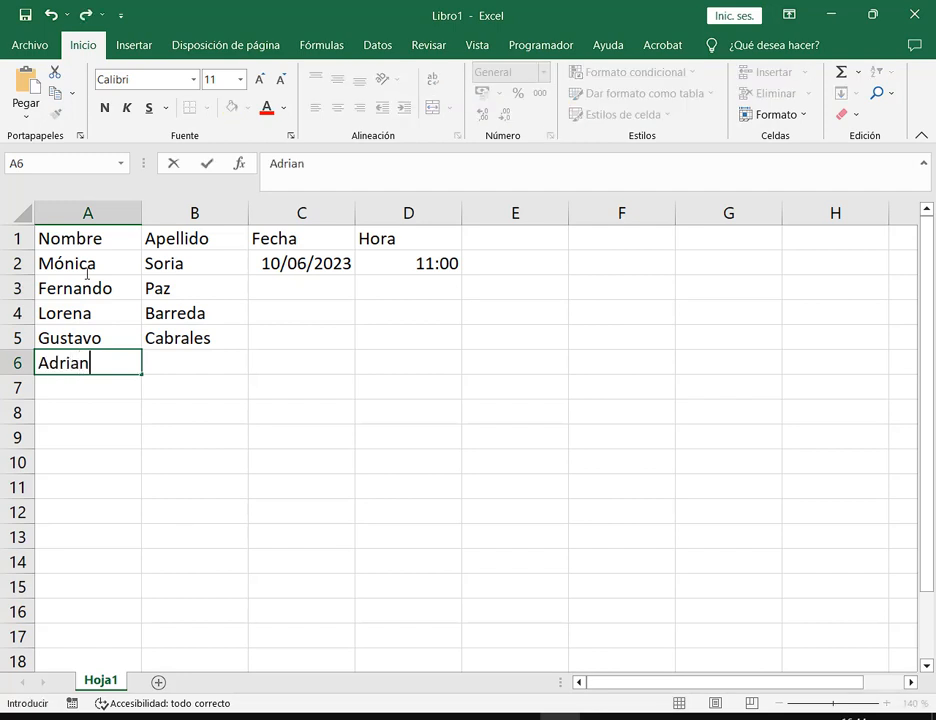
key(Tab)
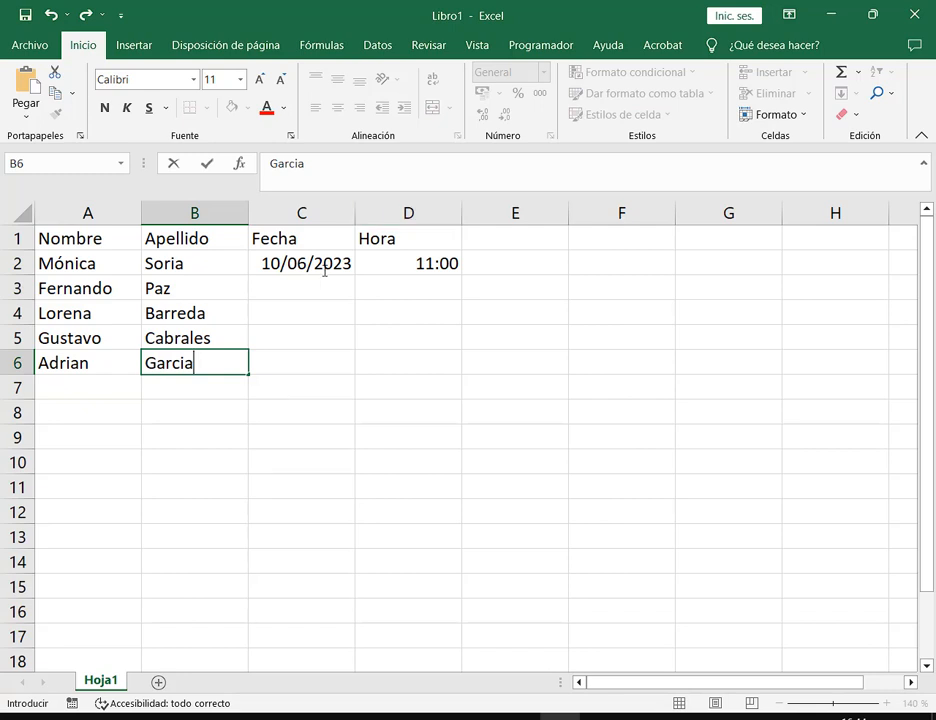
Copy the 10/06/2023 date and 11:00 time down to all five students with Copiar celdas
drag(322, 265, 452, 372)
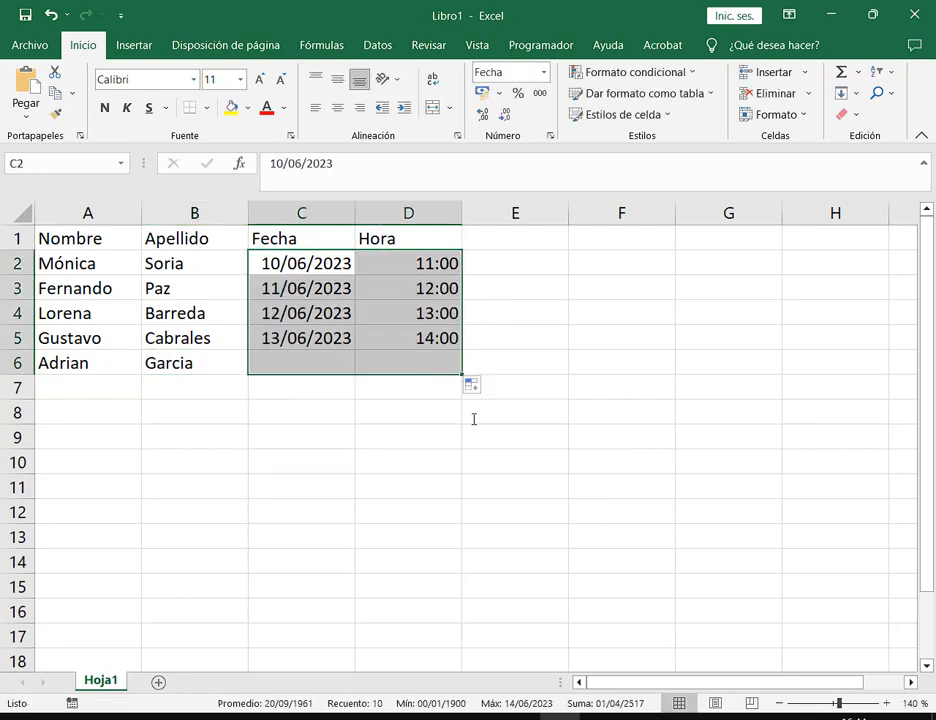
click(476, 385)
click(427, 413)
click(631, 422)
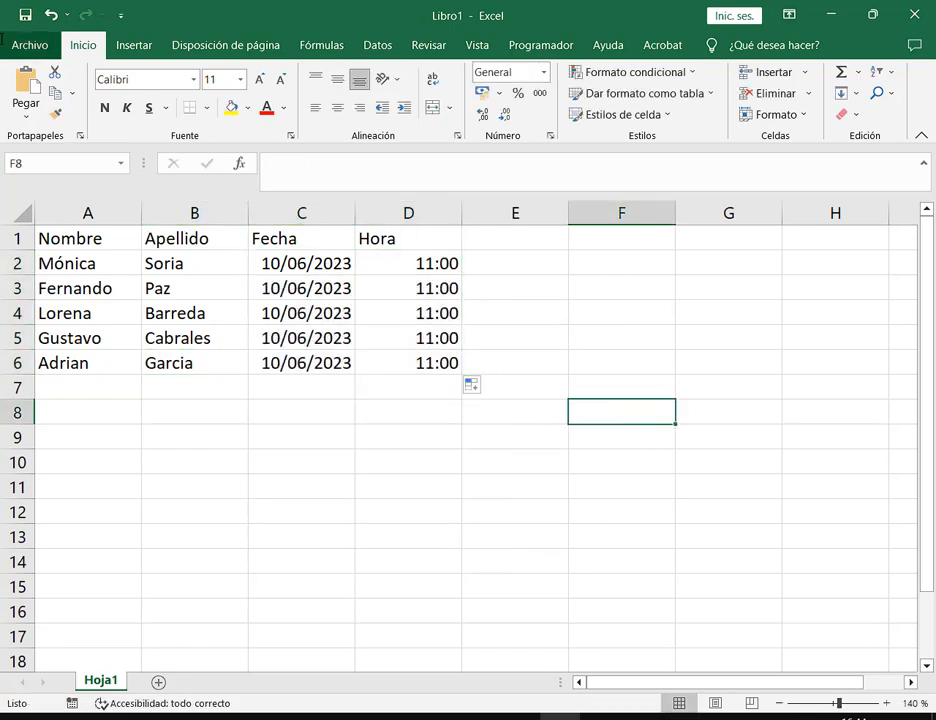
Save the workbook as 'Lista CombinarCorrespondencia' in the 00.Operador de PC Elemental\2. Word folder
click(29, 45)
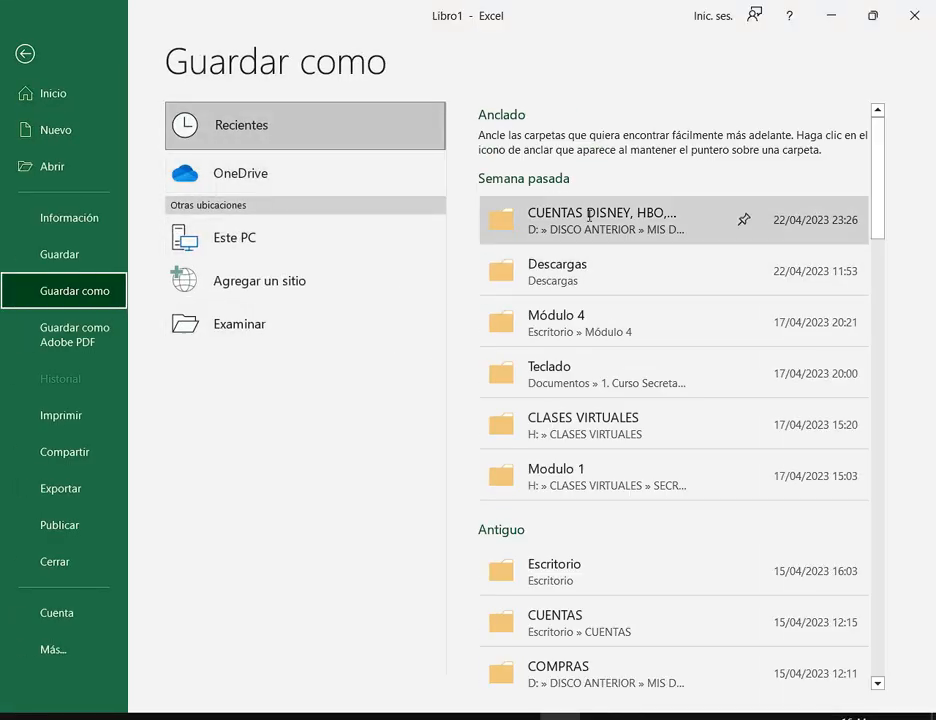
click(232, 331)
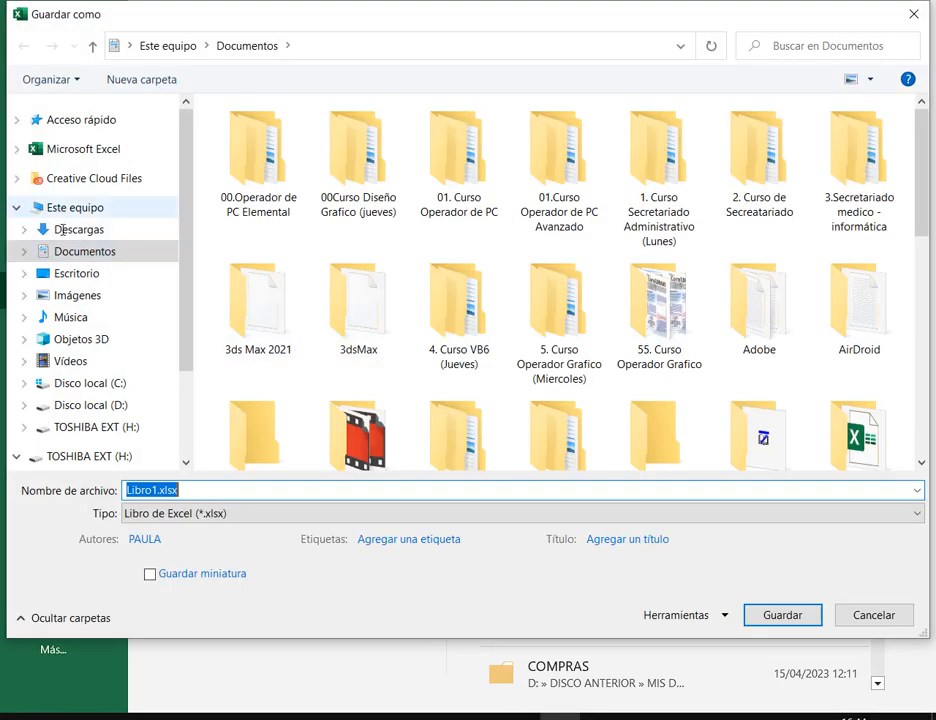
double_click(270, 173)
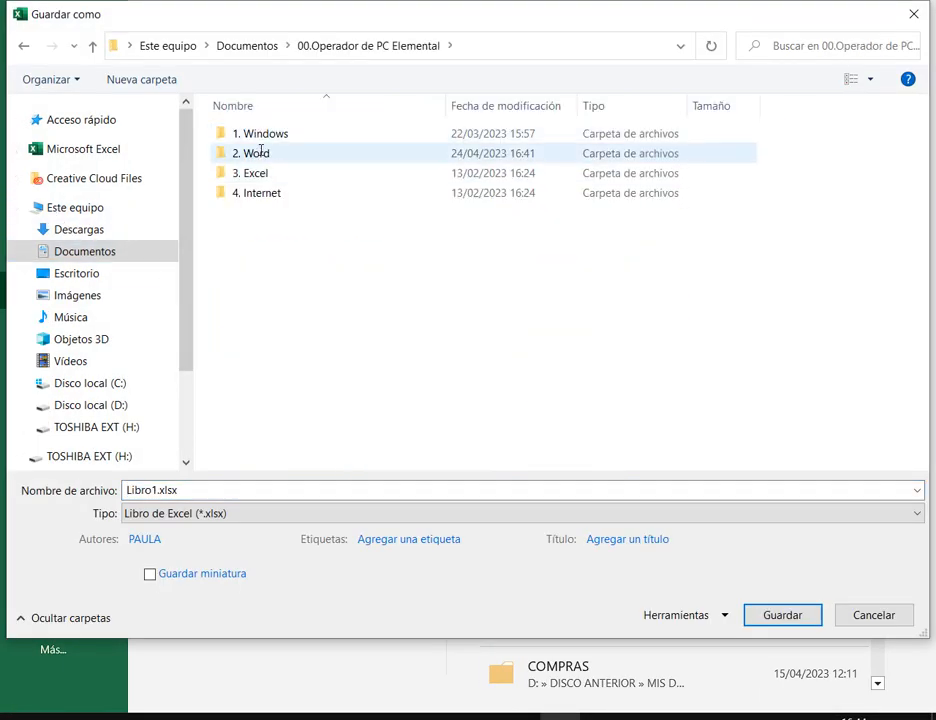
double_click(268, 152)
click(228, 490)
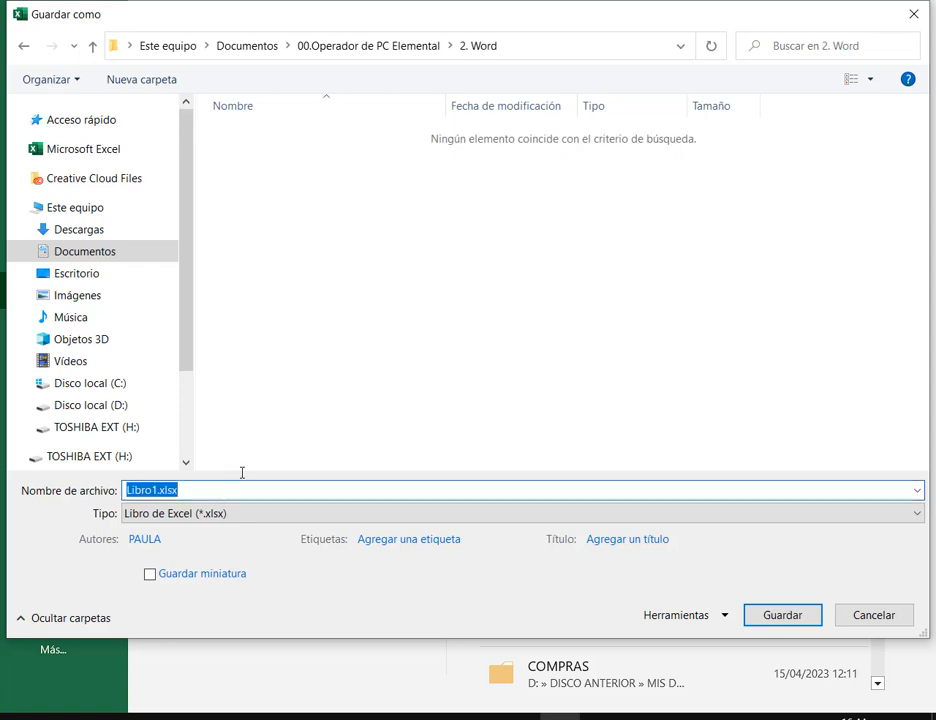
text(Lista C)
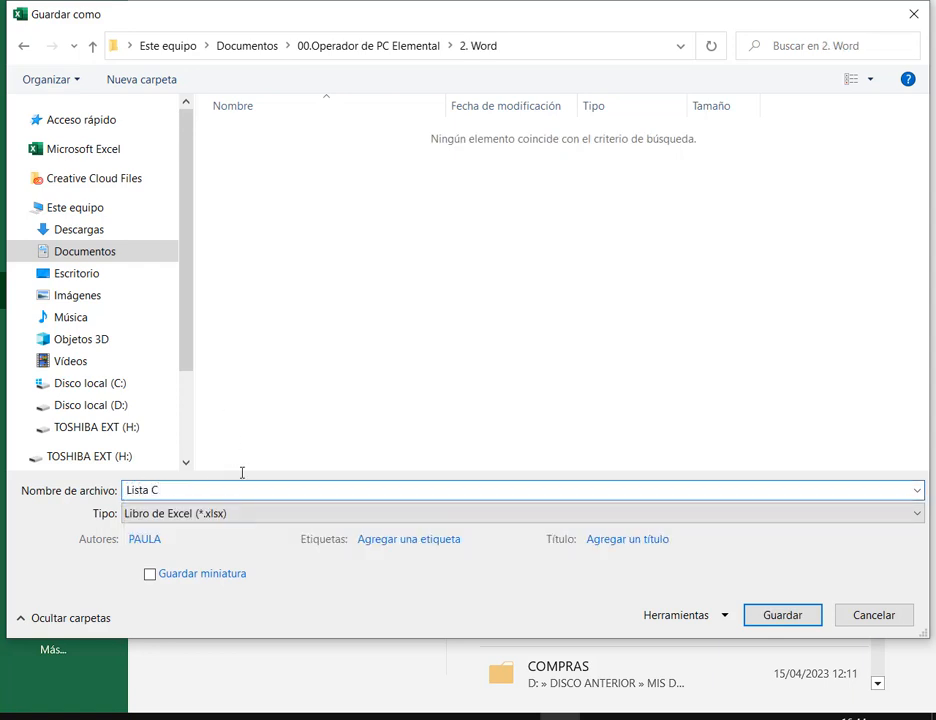
text(ombinarCorresponden)
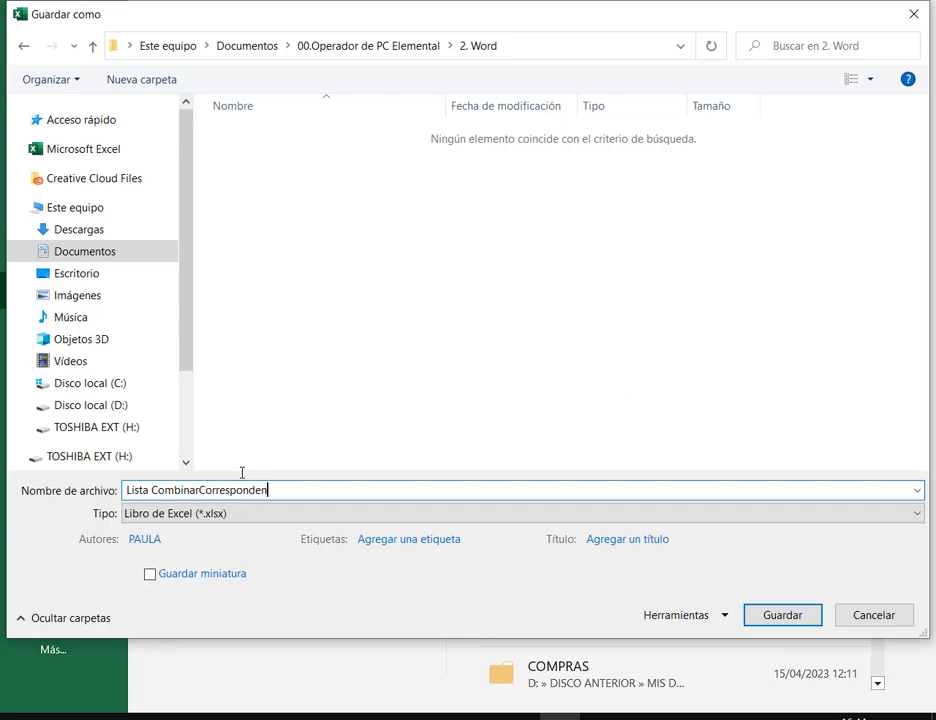
text(cia)
key(Return)
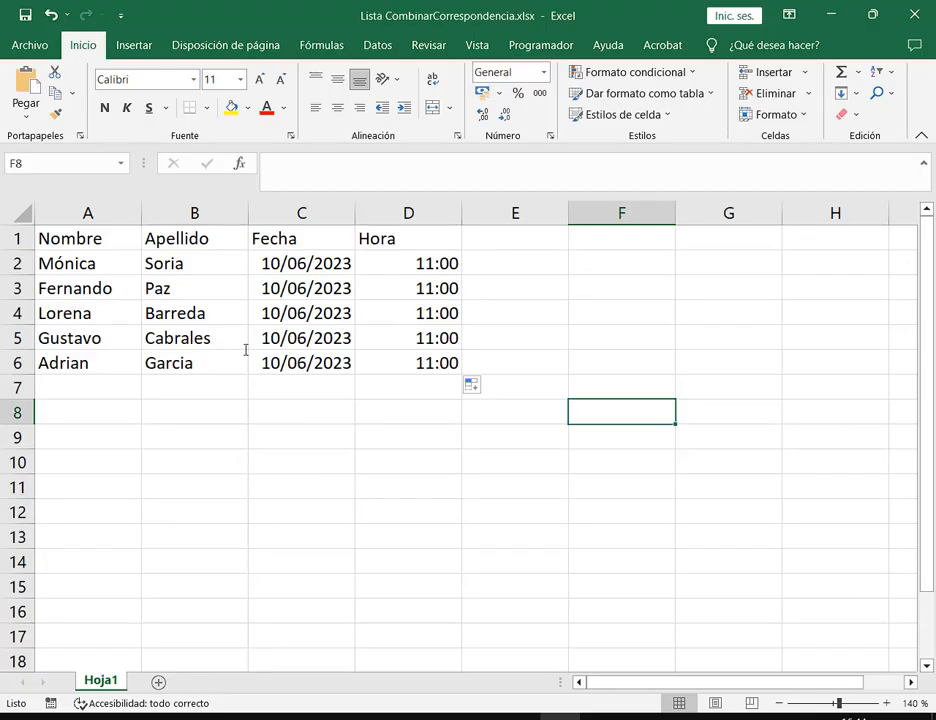
Return to the Word mail-merge letter and place focus in its body
click(914, 14)
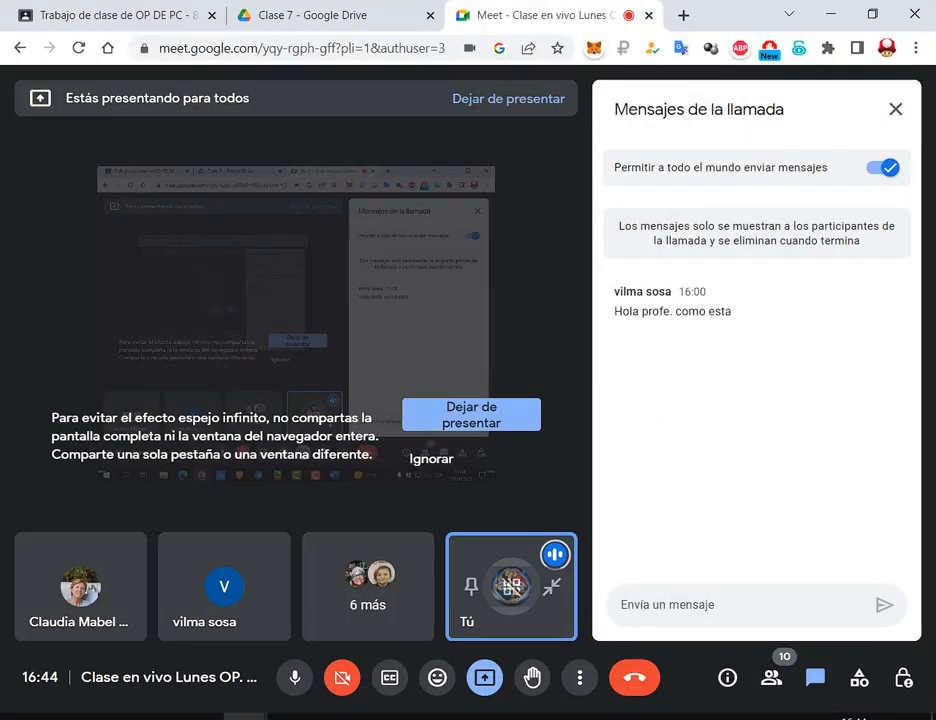
click(558, 716)
click(497, 411)
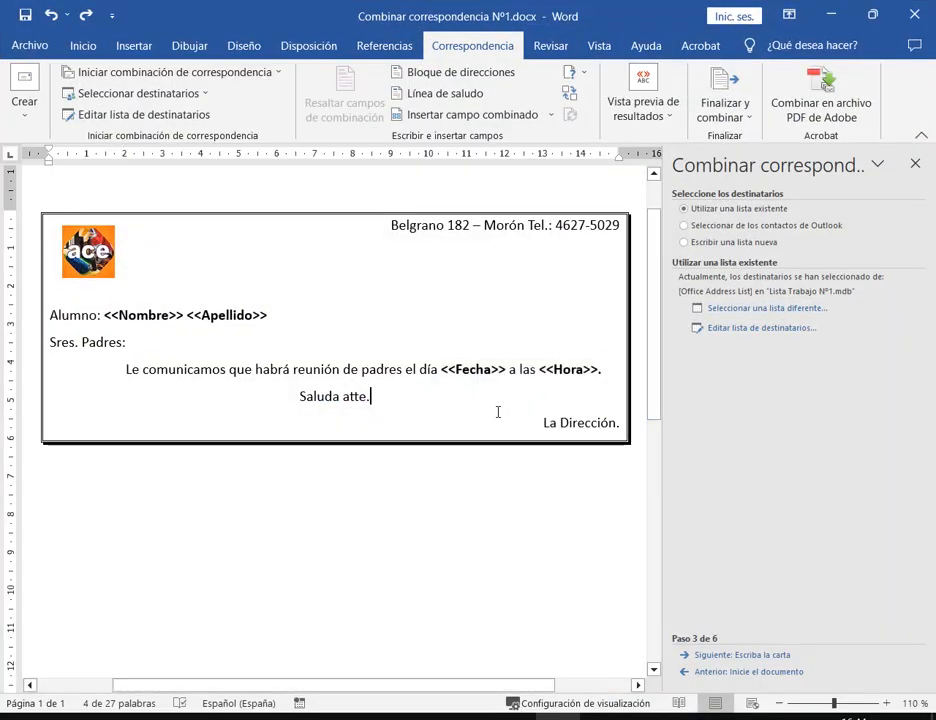
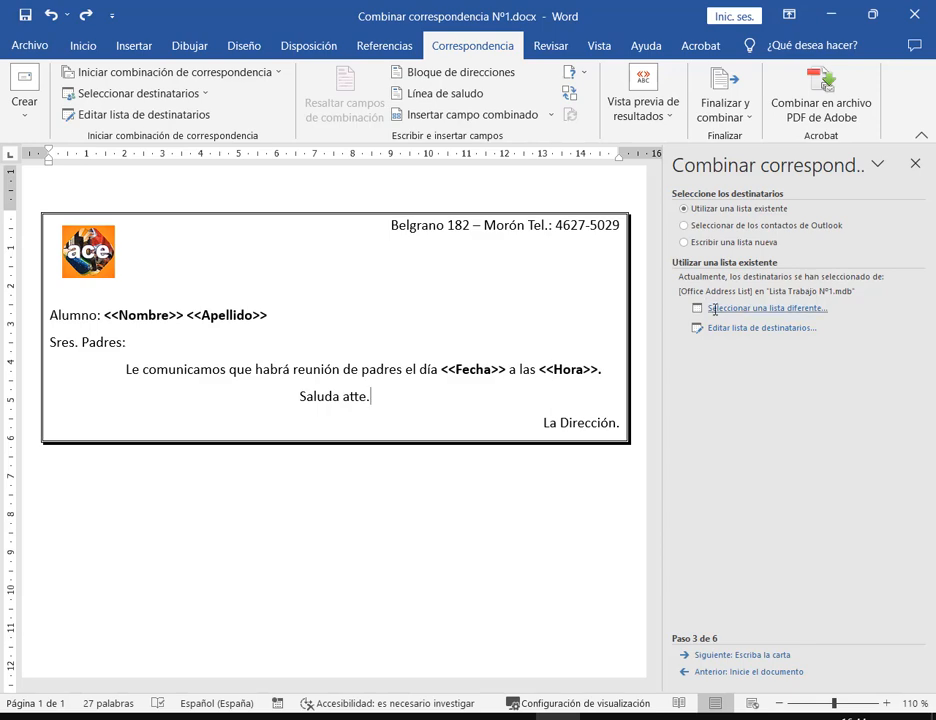
Pick Lista CombinarCorrespondencia.xlsx from Documents > 00.Operador de PC Elemental > 2. Word as the recipient list
click(760, 307)
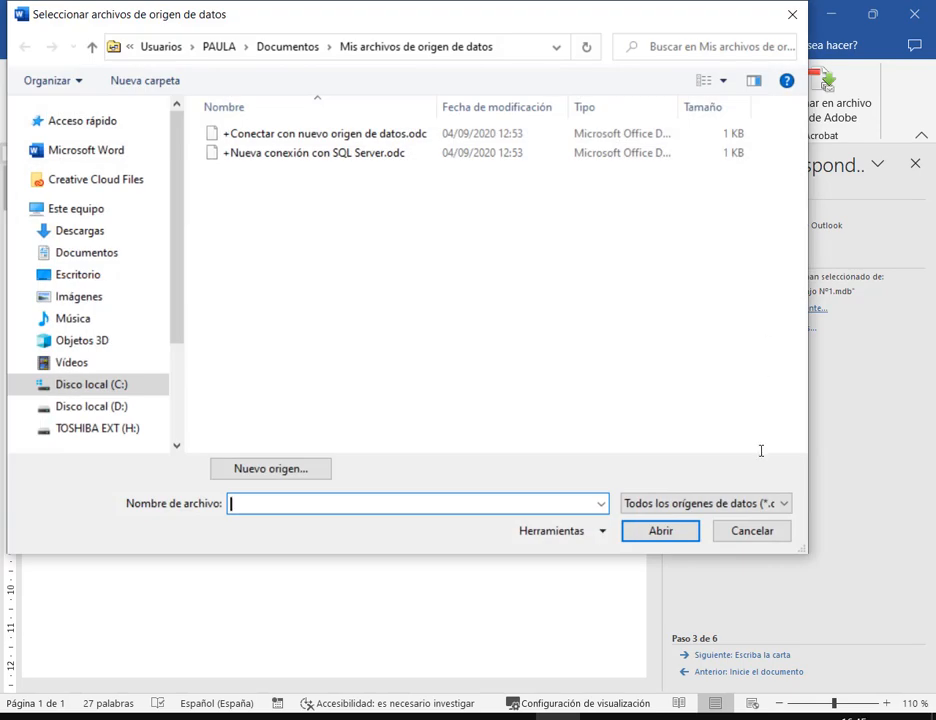
click(108, 252)
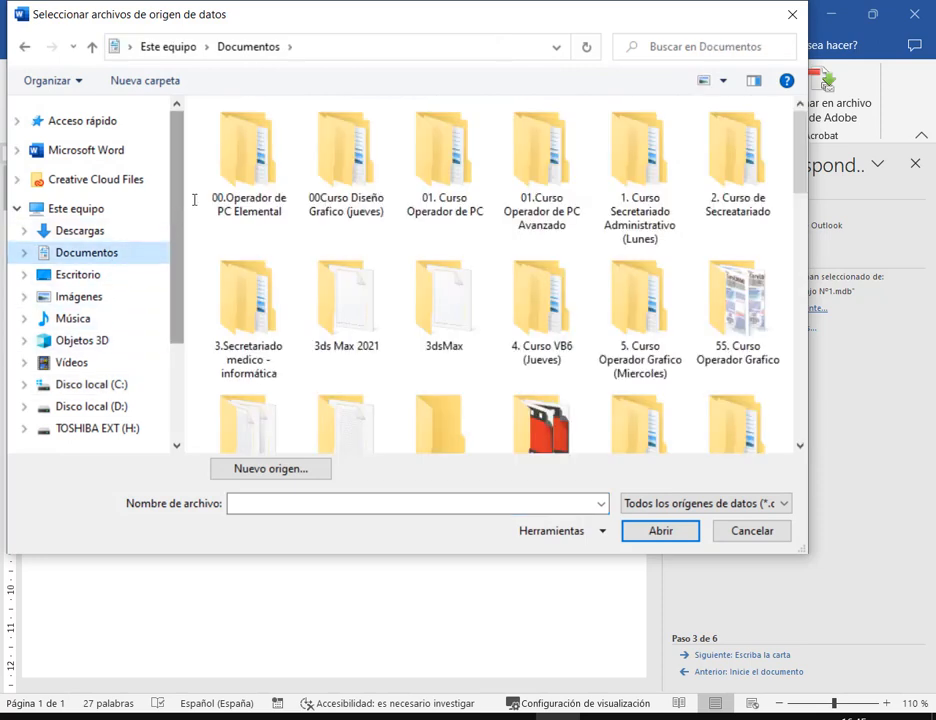
double_click(235, 160)
double_click(236, 152)
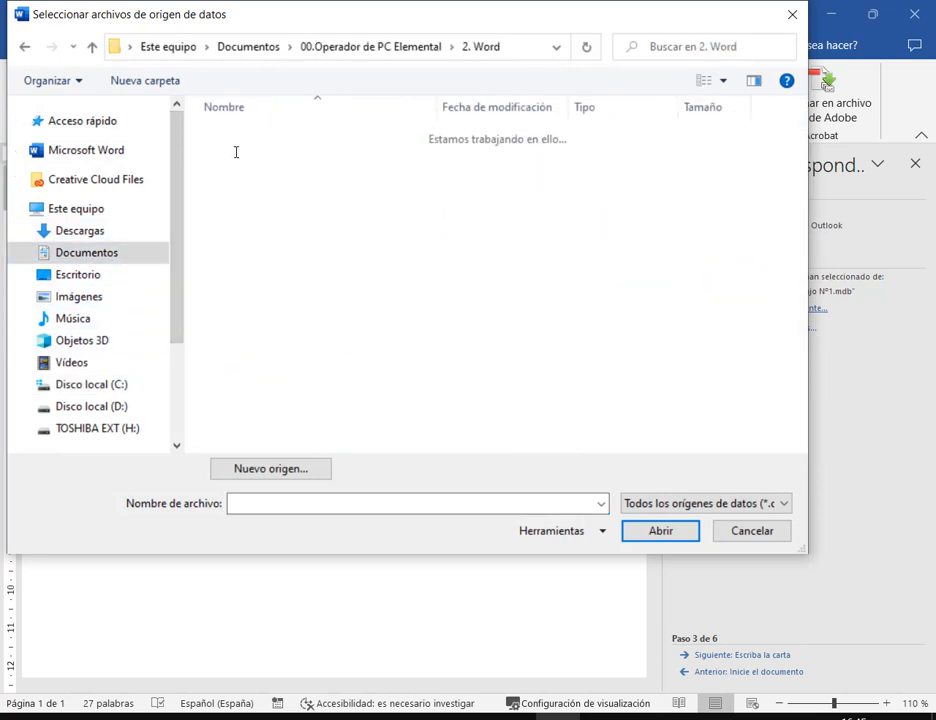
click(249, 191)
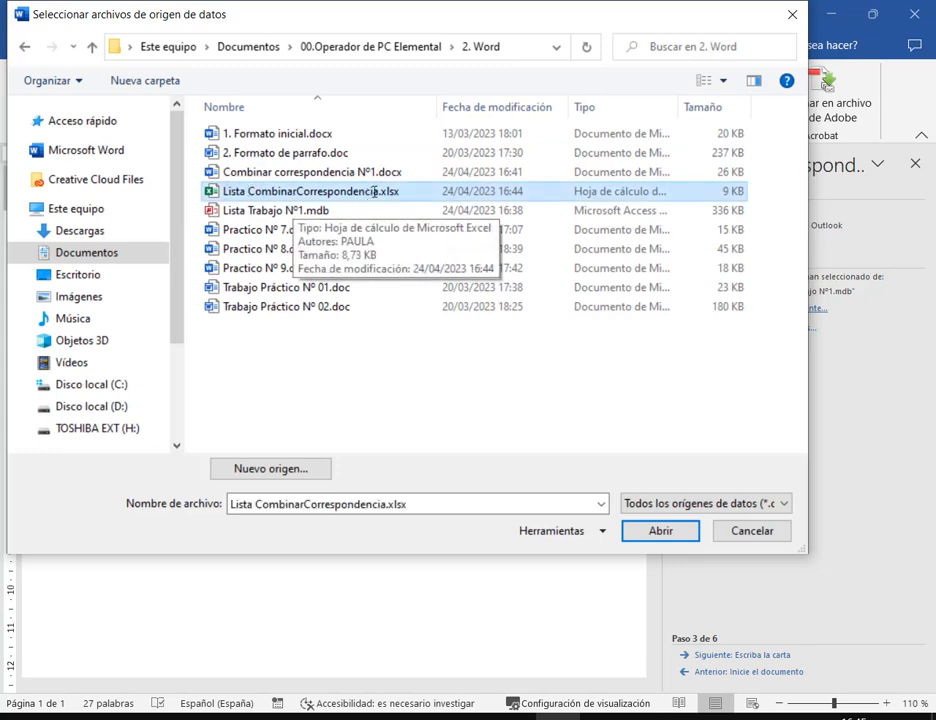
click(660, 530)
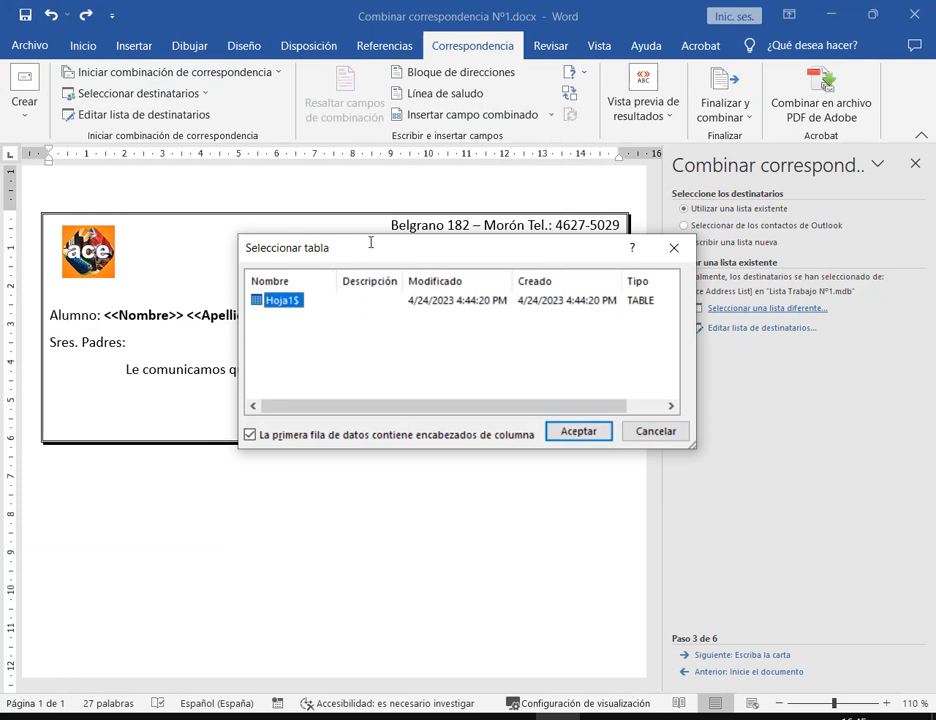
Accept sheet Hoja1$ with first-row headers and confirm the five student recipients
drag(372, 244, 328, 198)
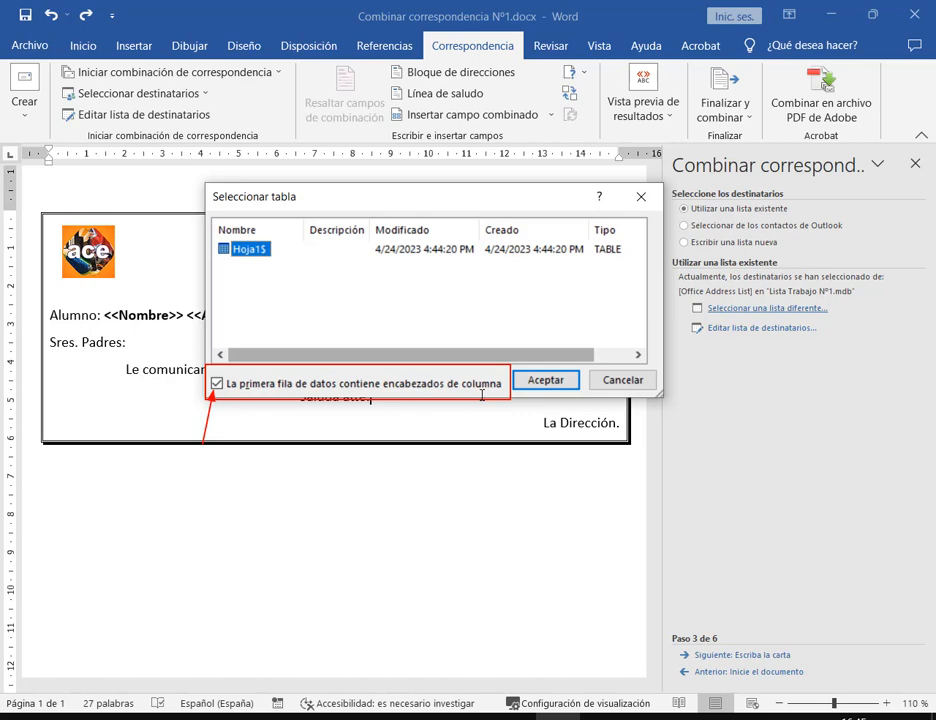
click(546, 380)
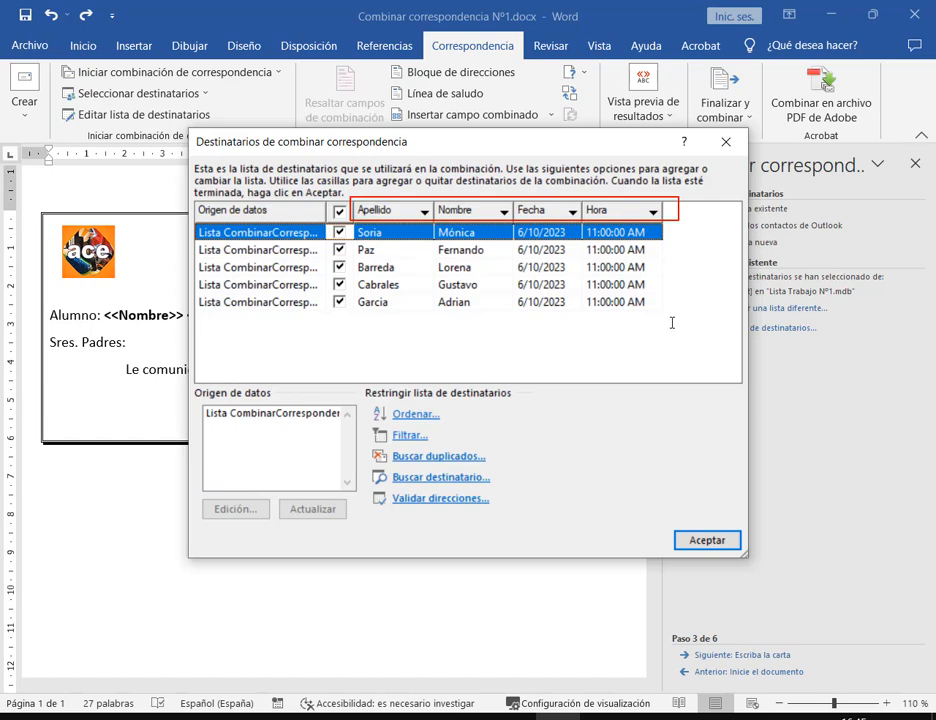
click(709, 540)
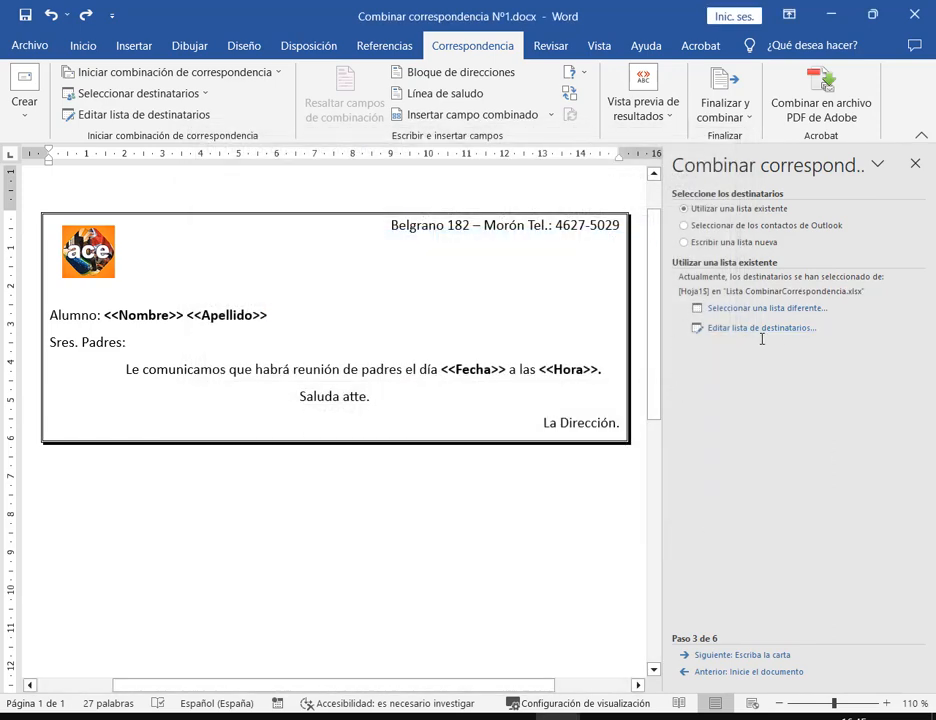
Switch the recipient list back to the Access database Lista Trabajo Nº1.mdb in the 2. Word folder
click(766, 305)
click(790, 14)
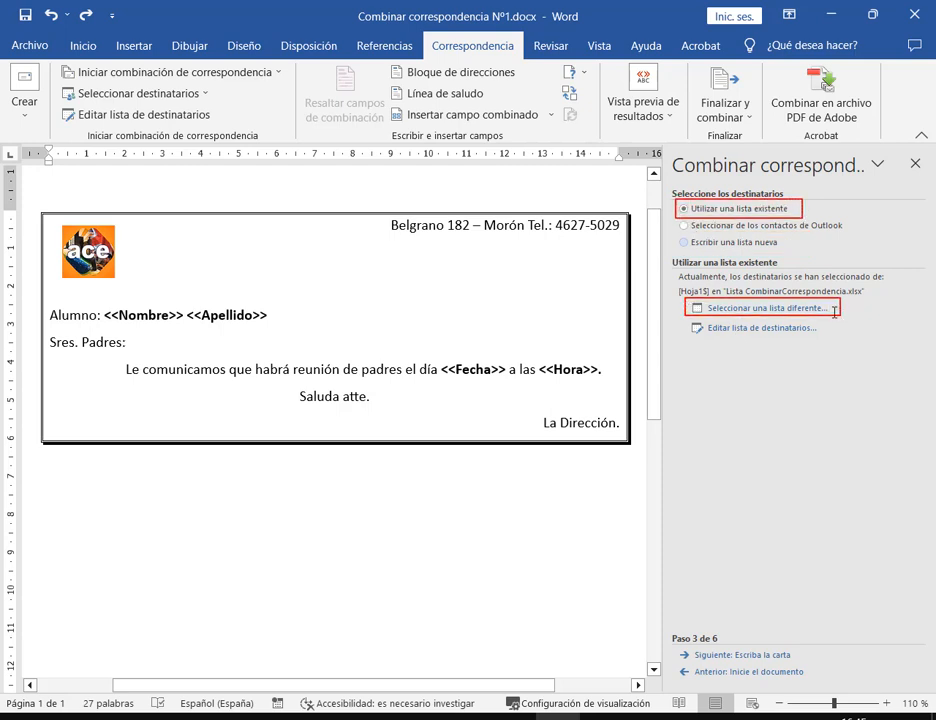
click(754, 308)
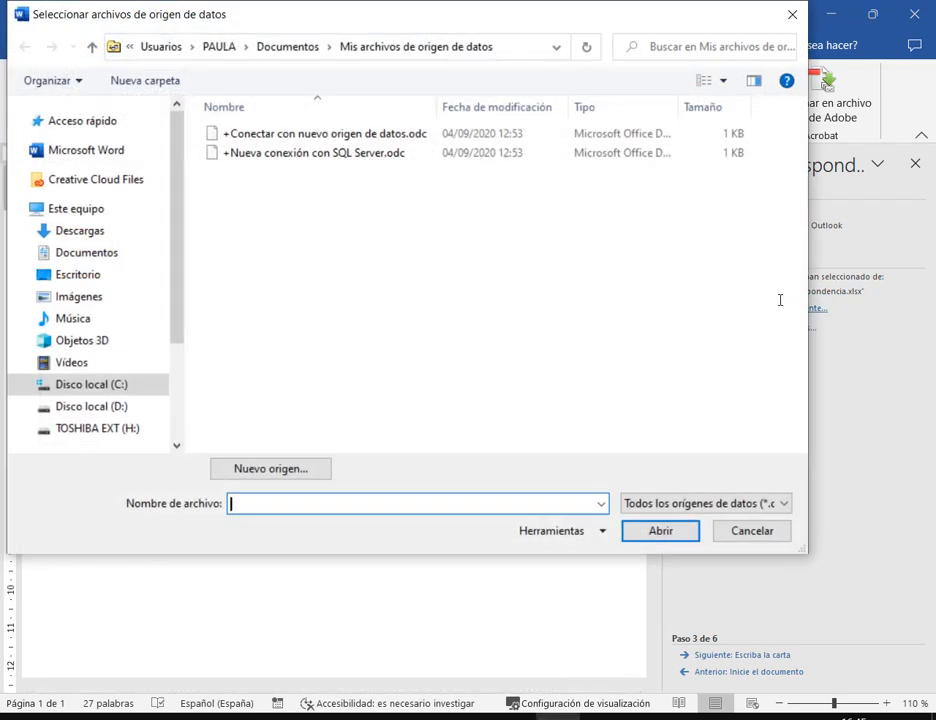
click(100, 250)
double_click(283, 152)
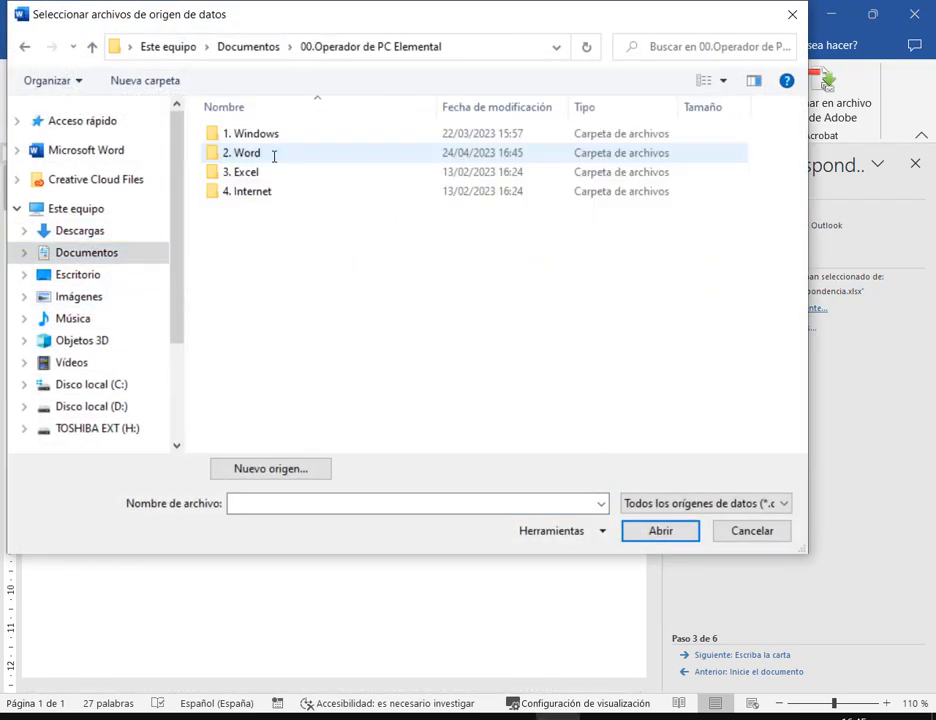
double_click(273, 154)
click(270, 212)
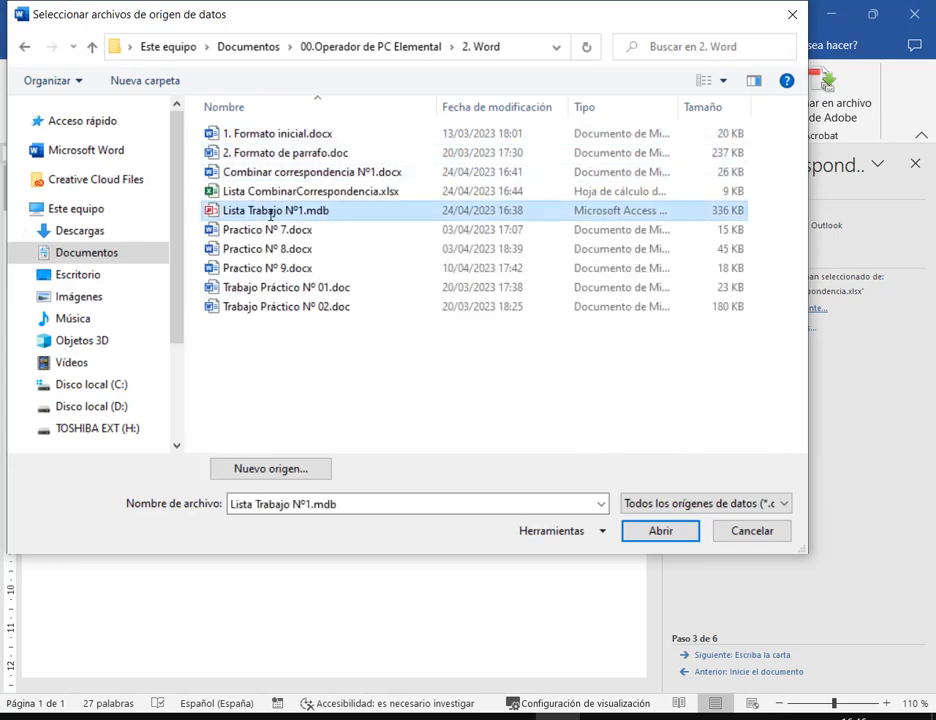
double_click(270, 212)
click(690, 538)
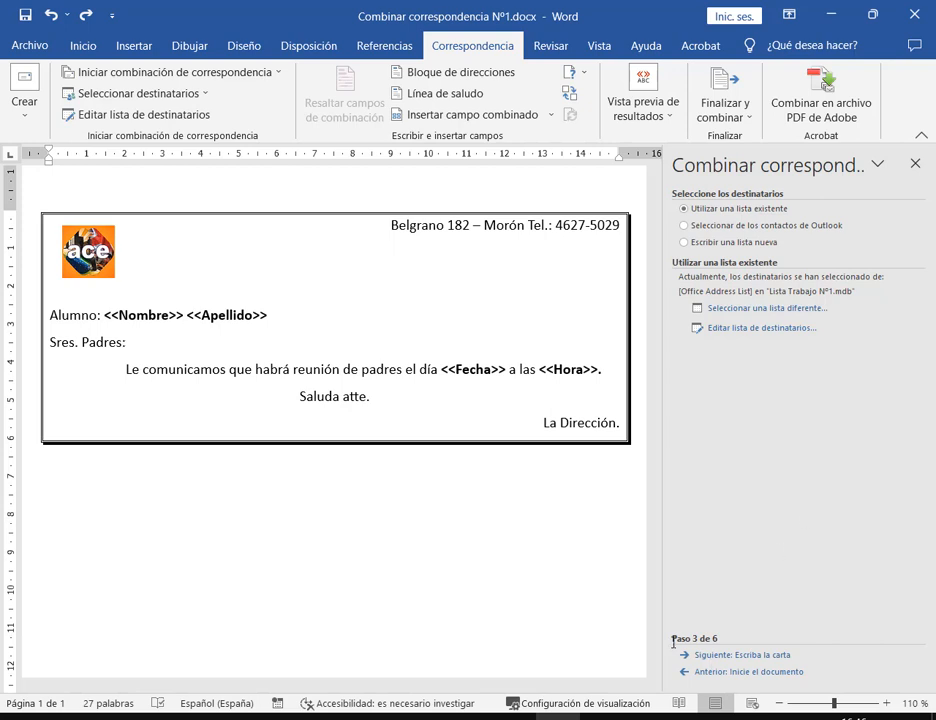
mouse_move(673, 642)
mouse_down()
mouse_move(748, 667)
mouse_move(801, 664)
mouse_up()
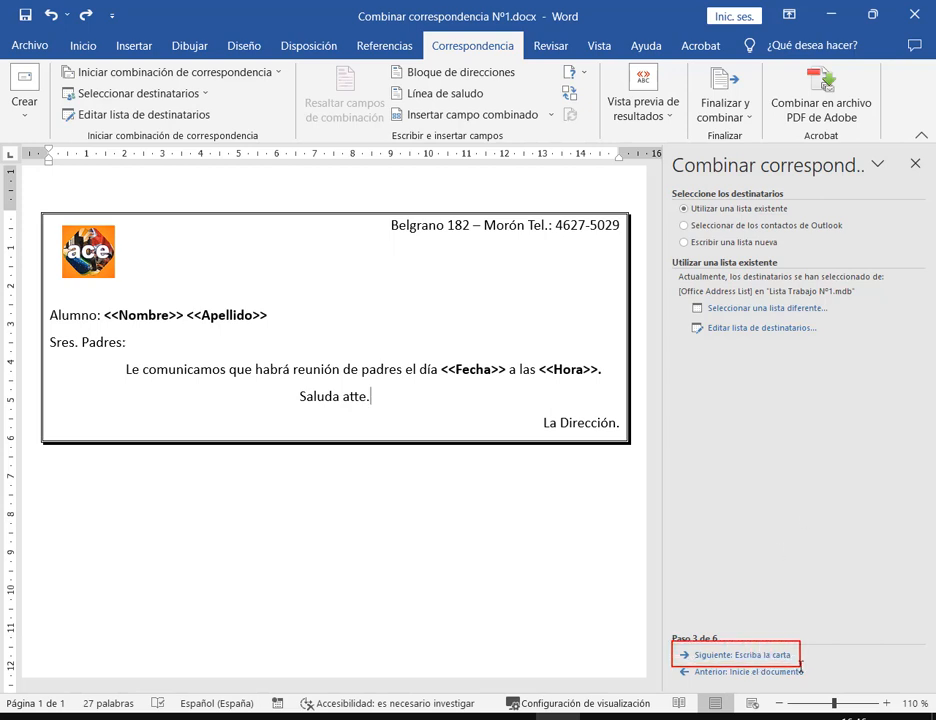
Advance the mail merge wizard to the Escriba la carta step
click(775, 654)
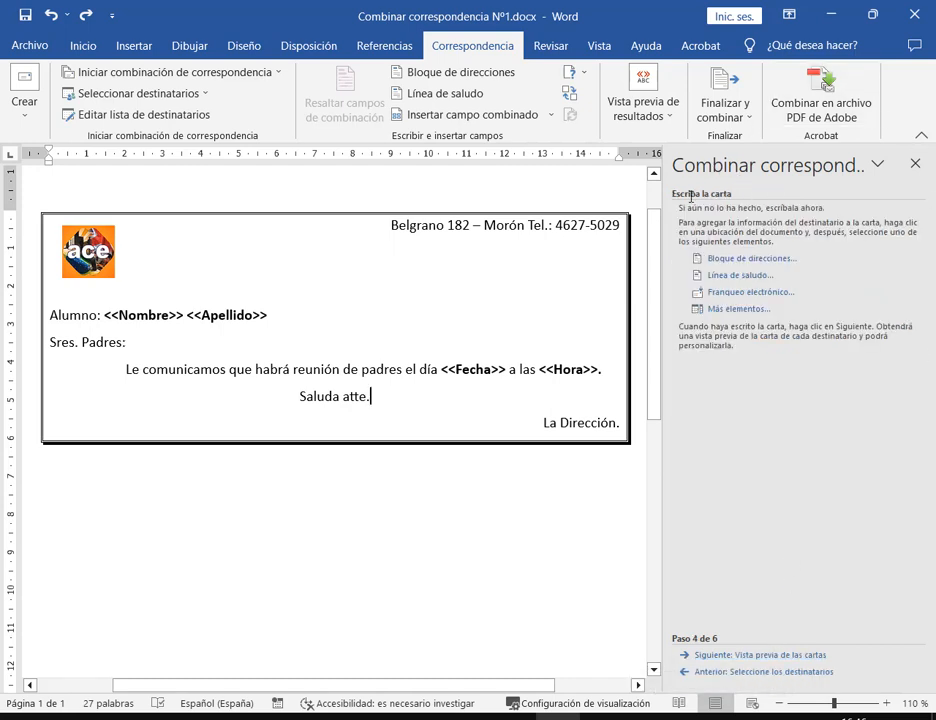
mouse_move(664, 187)
mouse_down()
mouse_move(930, 338)
mouse_move(934, 362)
mouse_up()
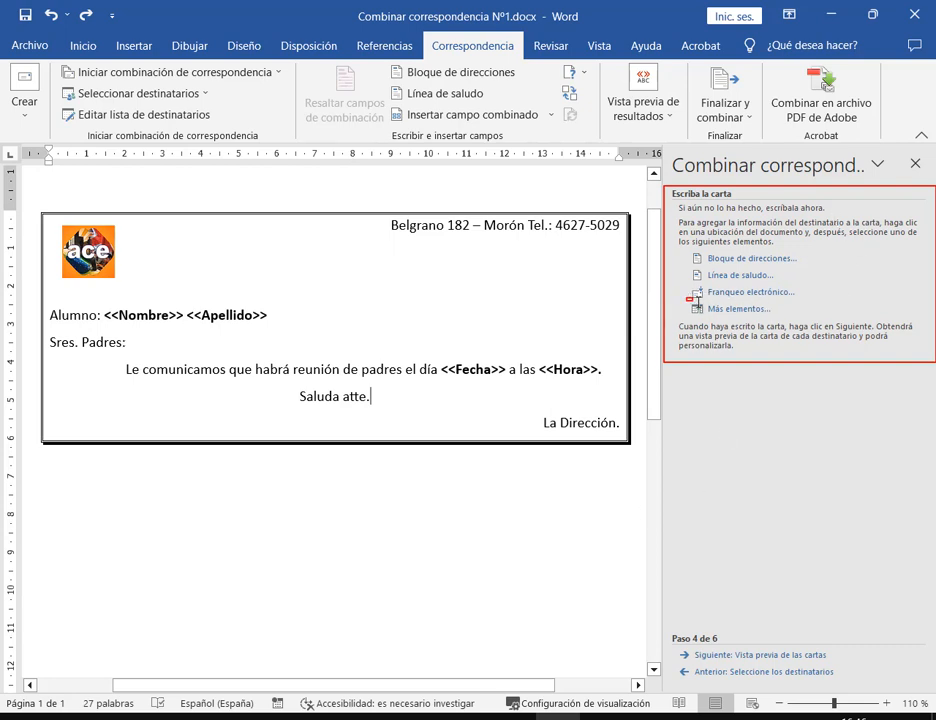
drag(688, 300, 789, 320)
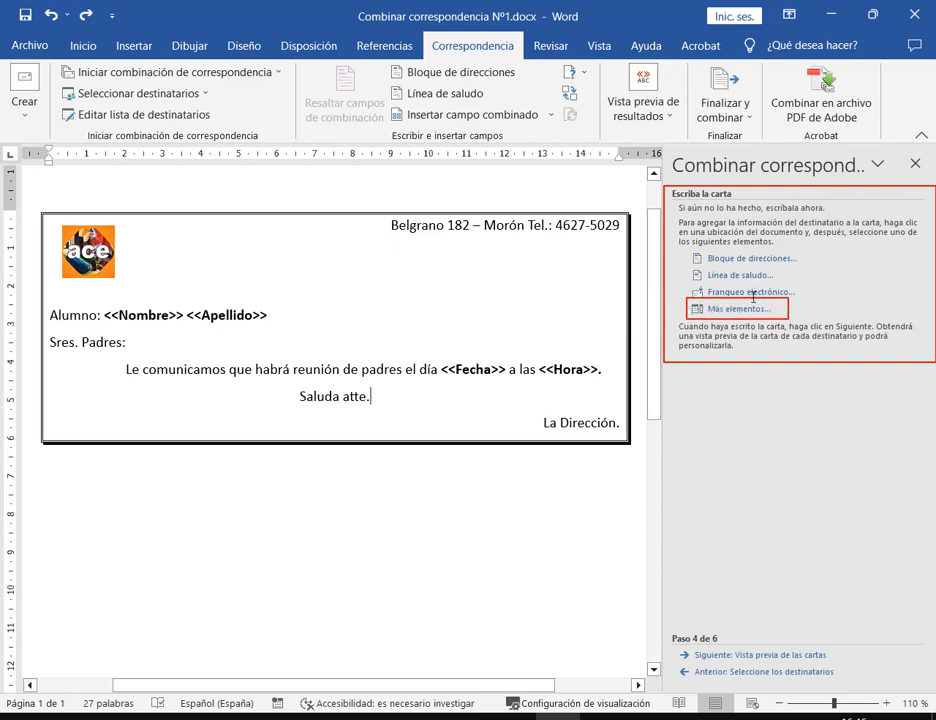
drag(745, 399, 741, 321)
key(Escape)
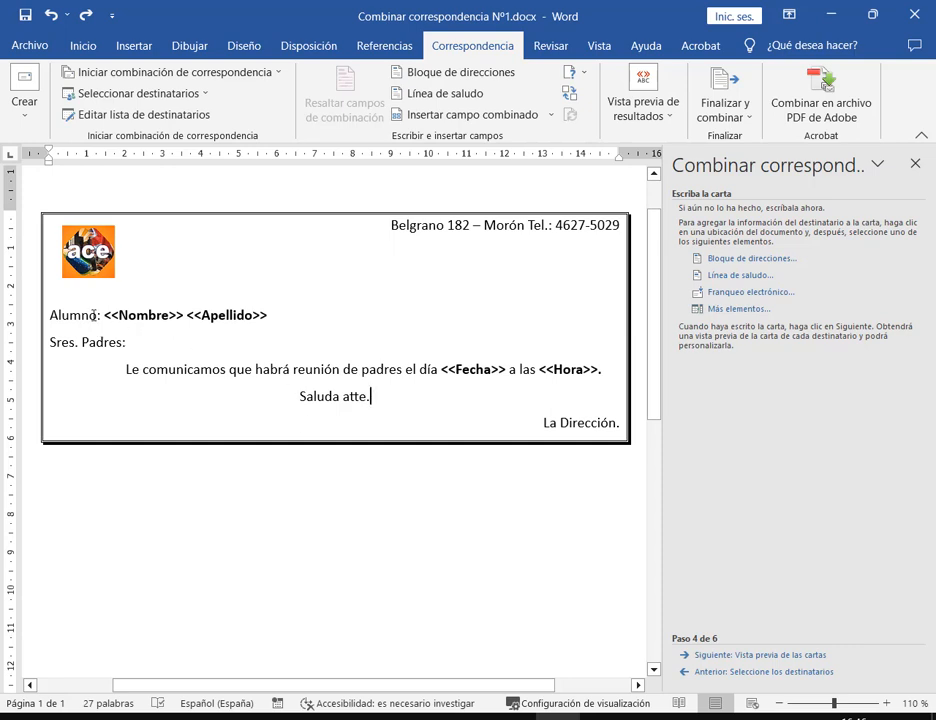
Delete the typed <<Nombre>> <<Apellido>> placeholders after 'Alumno:'
drag(69, 311, 29, 315)
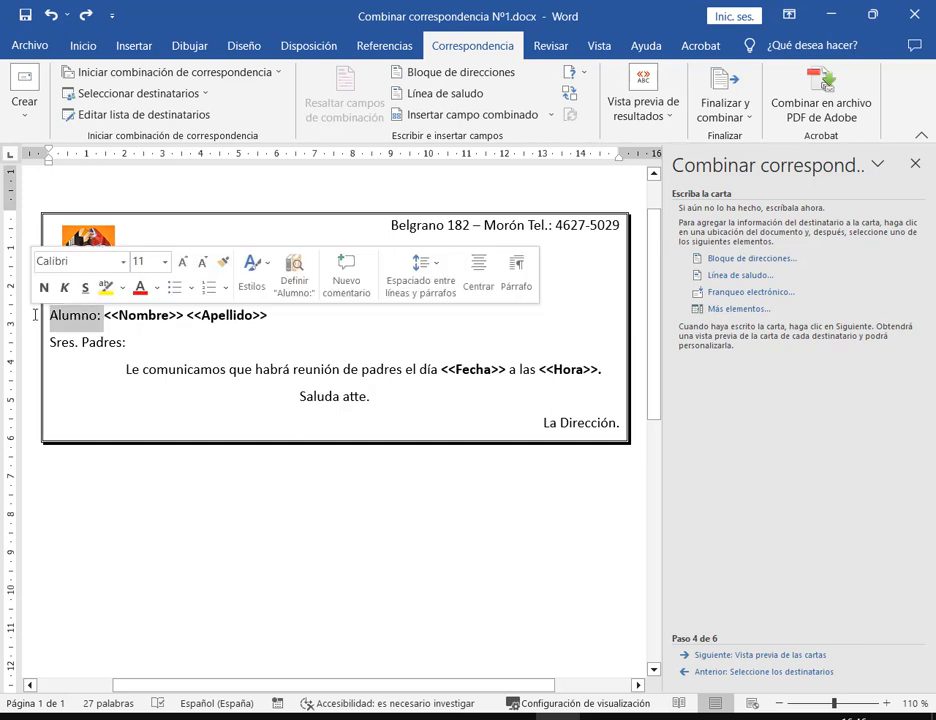
drag(127, 341, 48, 341)
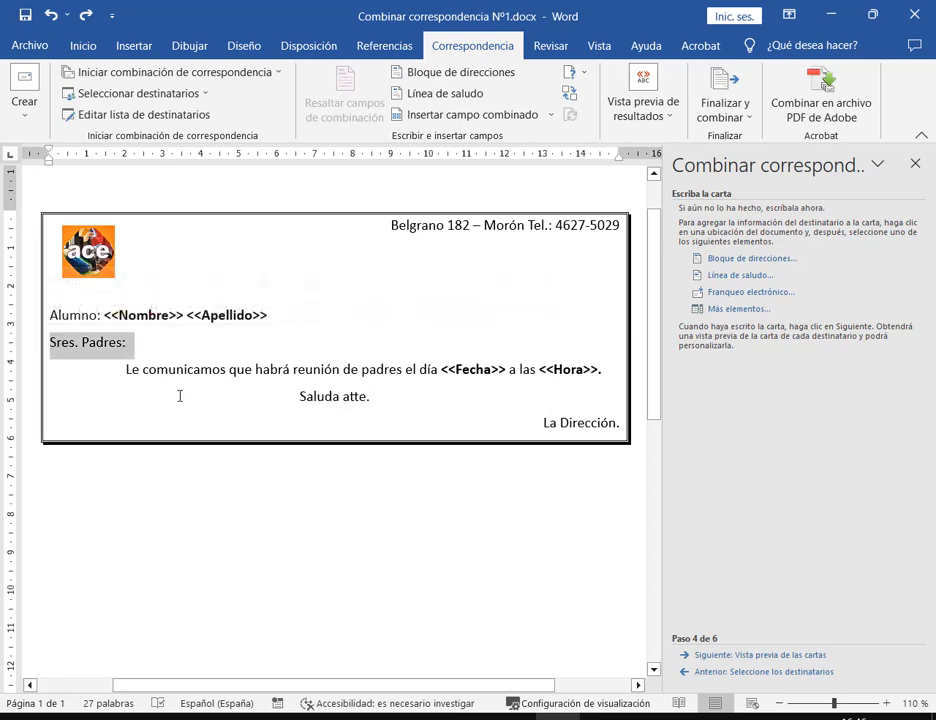
drag(126, 369, 440, 370)
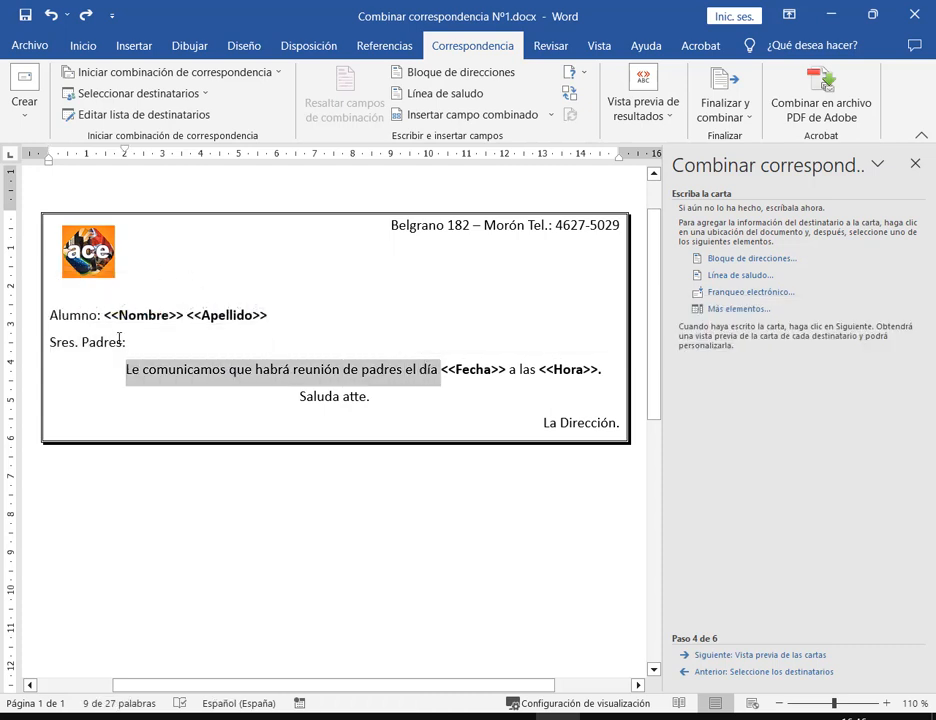
click(278, 315)
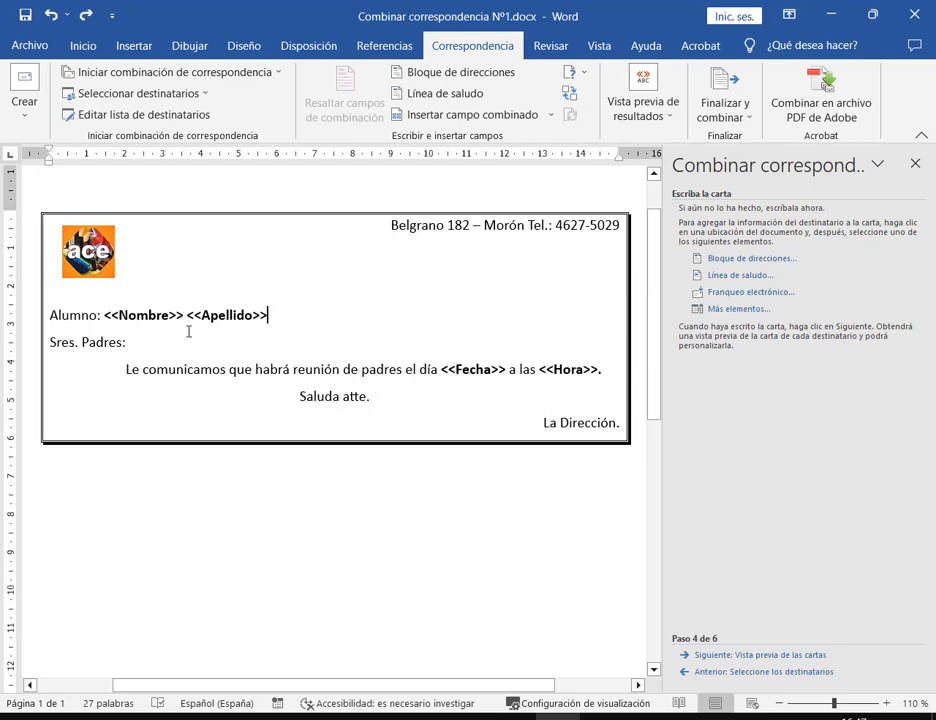
drag(105, 315, 265, 315)
key(Delete)
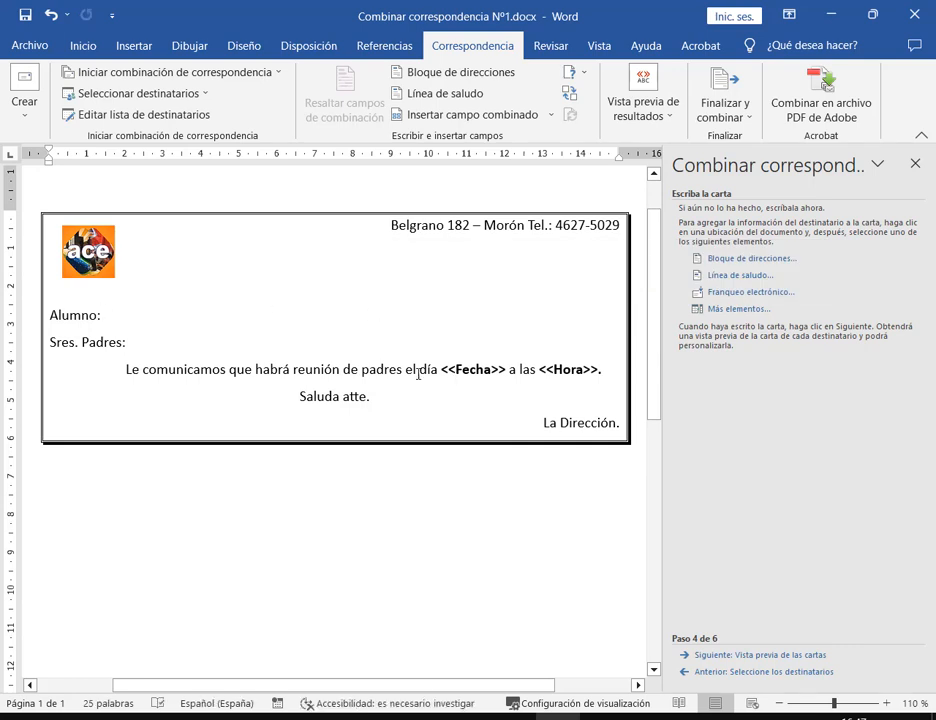
Insert the Nombre and Apellidos database fields after 'Alumno:' through Más elementos
click(752, 308)
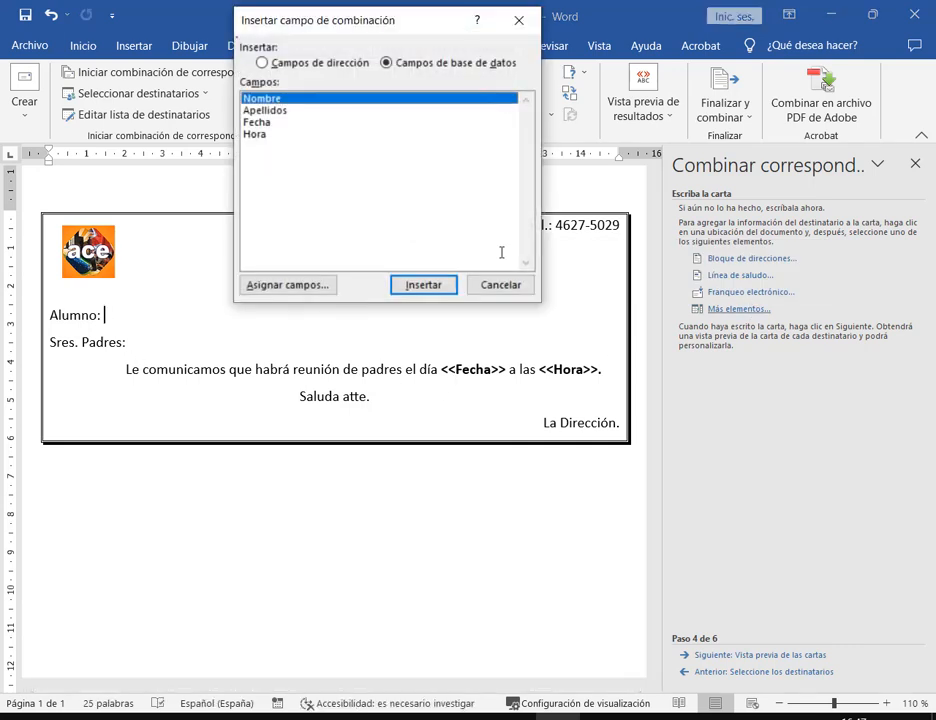
drag(347, 25, 376, 149)
drag(482, 149, 504, 64)
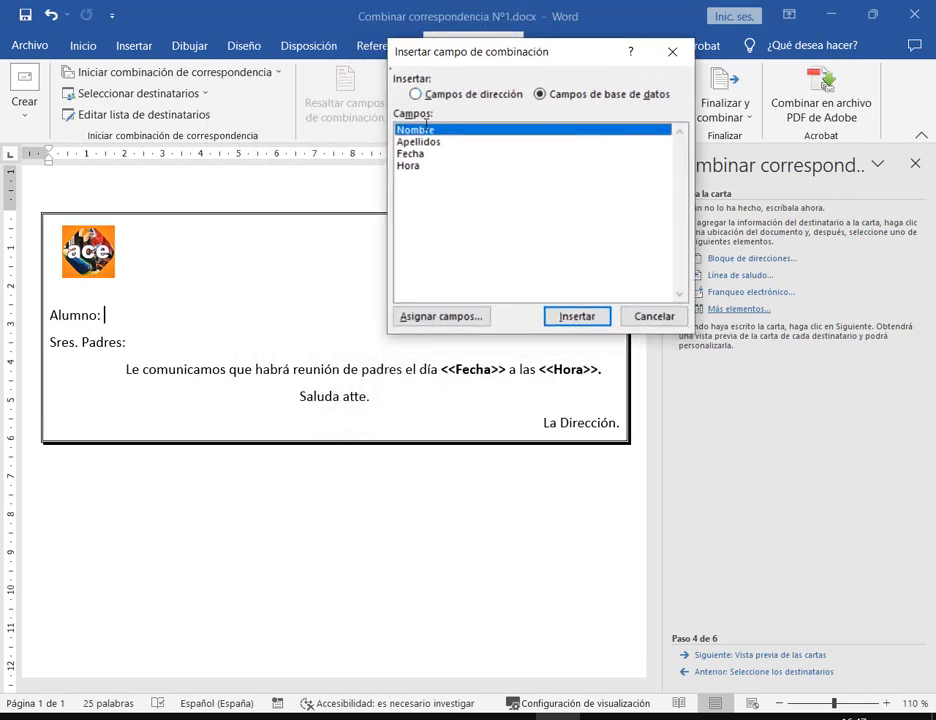
click(573, 316)
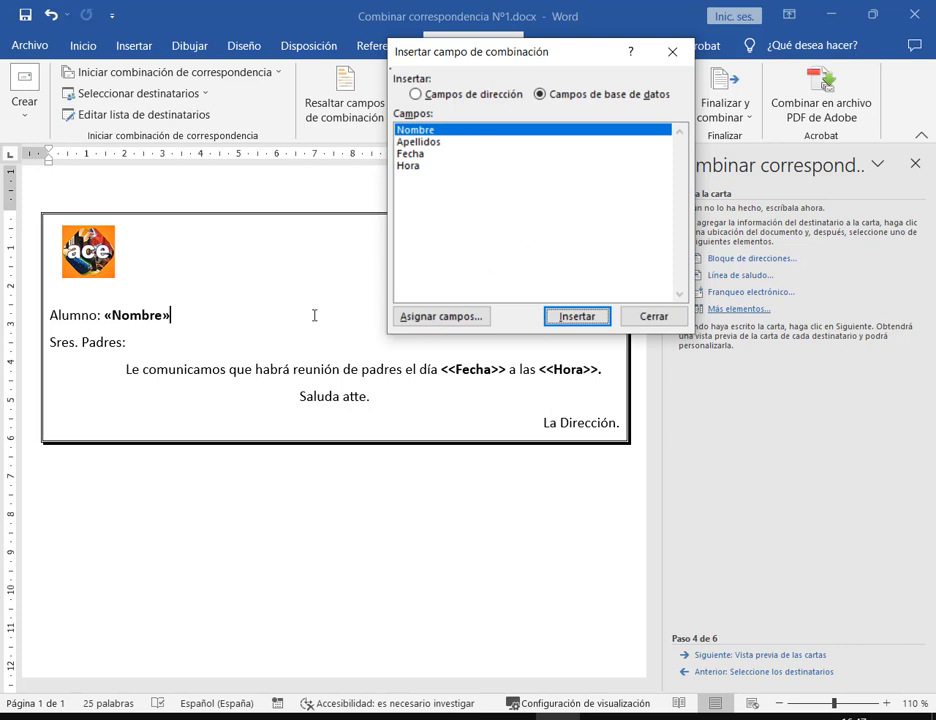
click(431, 143)
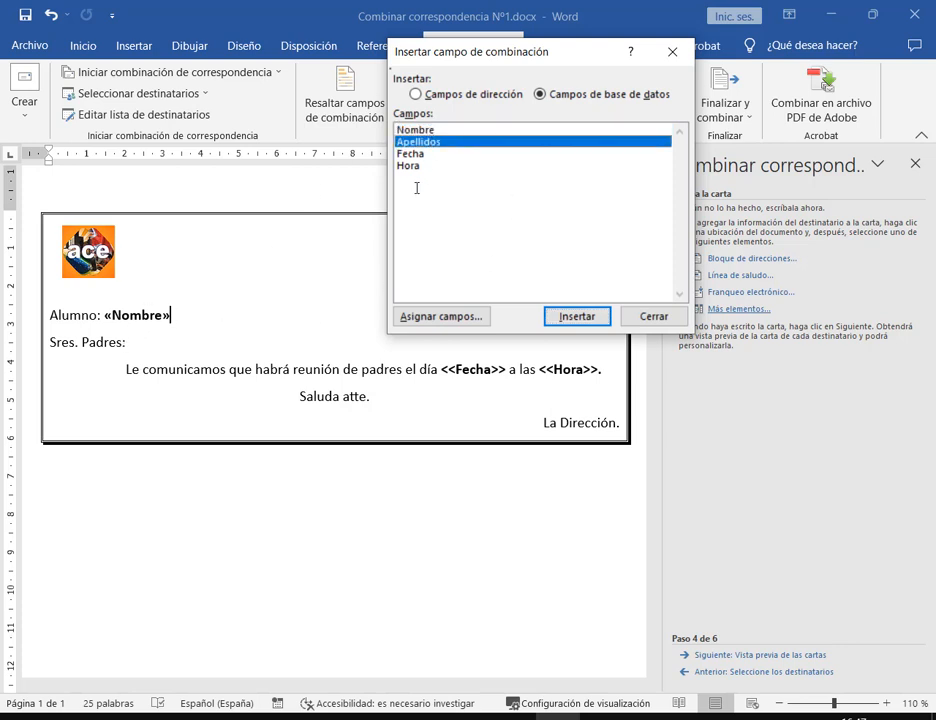
click(577, 316)
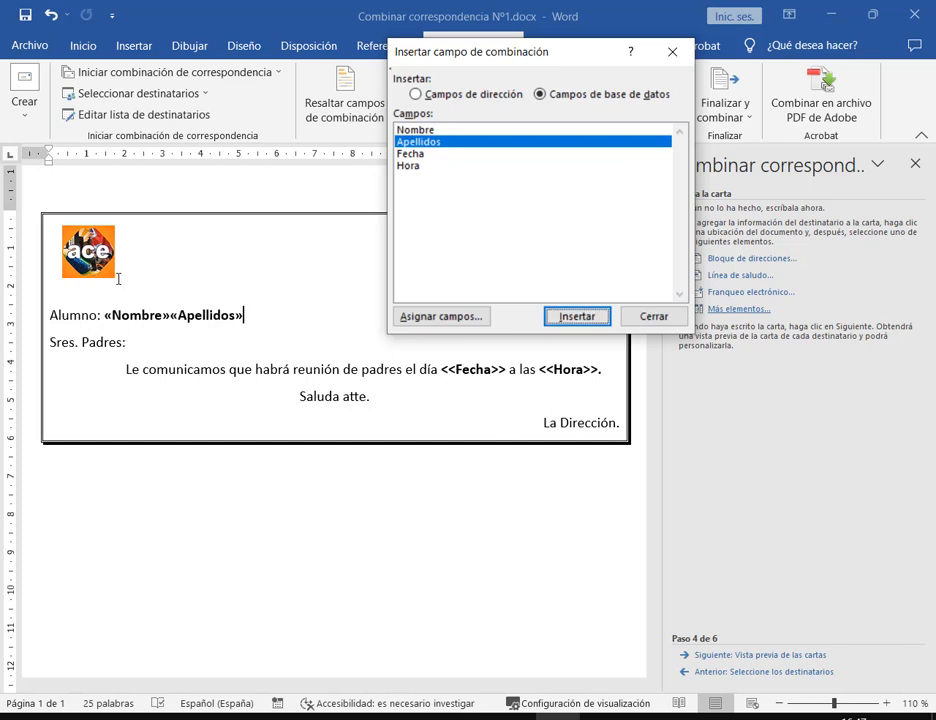
drag(495, 57, 564, 72)
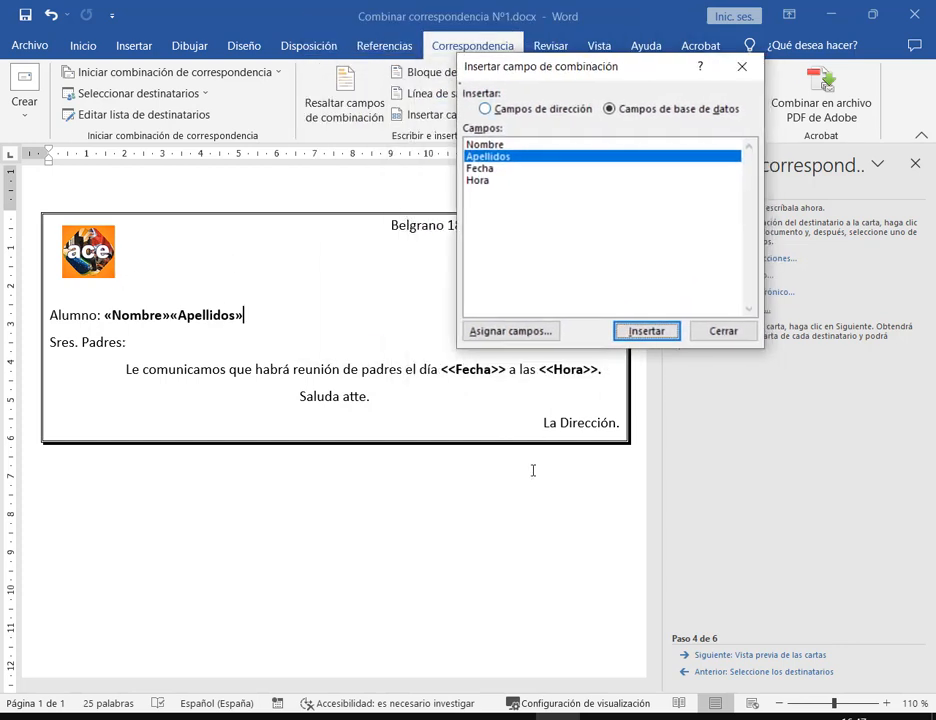
click(407, 372)
click(731, 290)
click(724, 331)
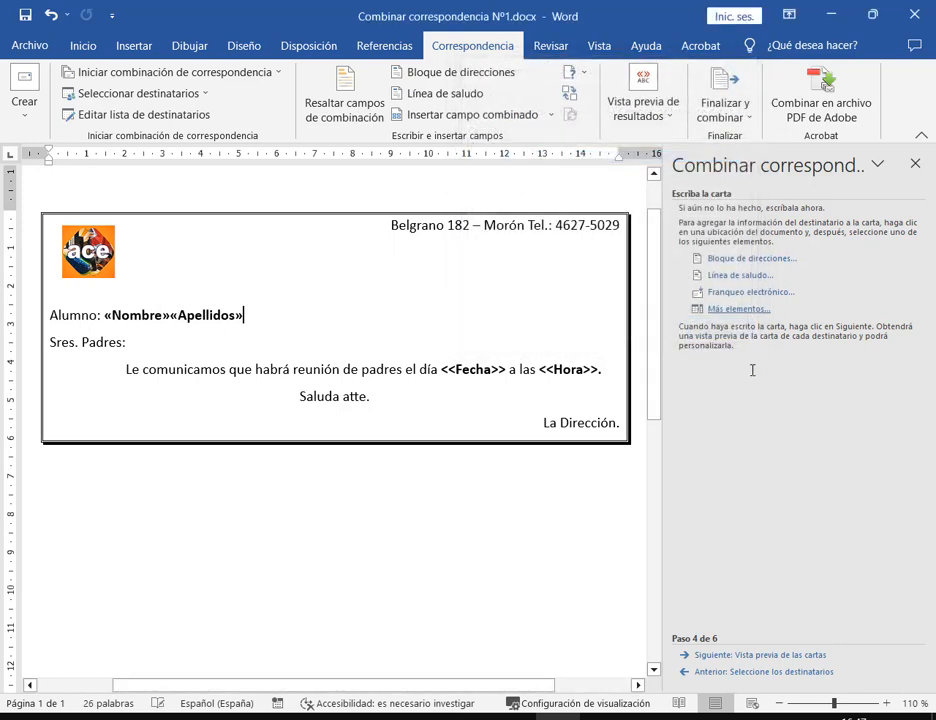
Replace the typed date placeholder with the «Fecha» merge field before 'a las'
click(510, 369)
key(BackSpace)
key(BackSpace)
key(BackSpace)
key(BackSpace)
key(BackSpace)
key(BackSpace)
key(BackSpace)
key(BackSpace)
key(BackSpace)
key(BackSpace)
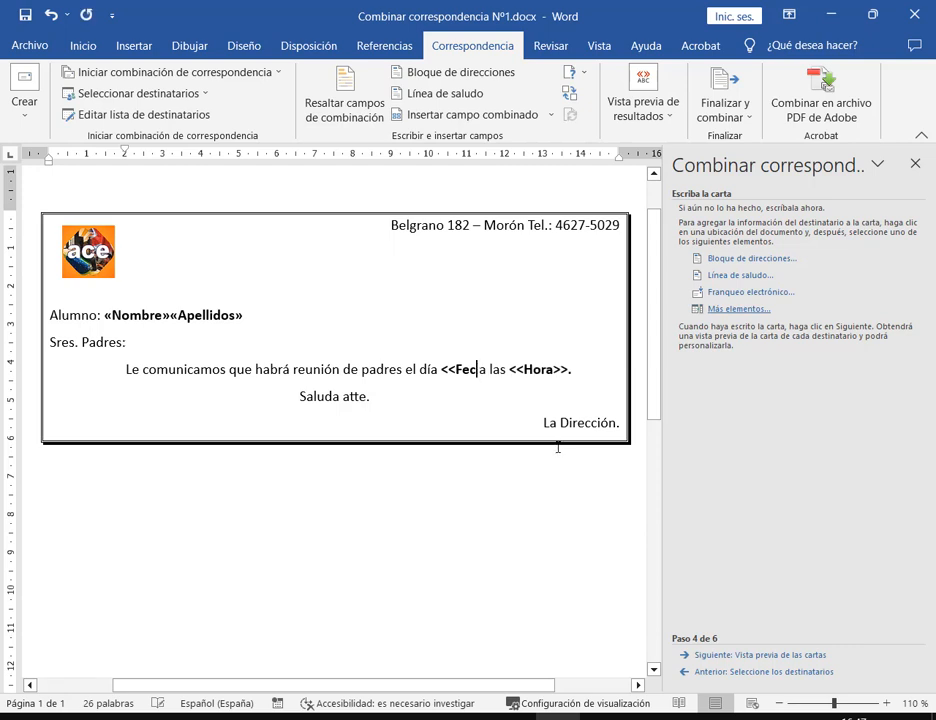
click(718, 308)
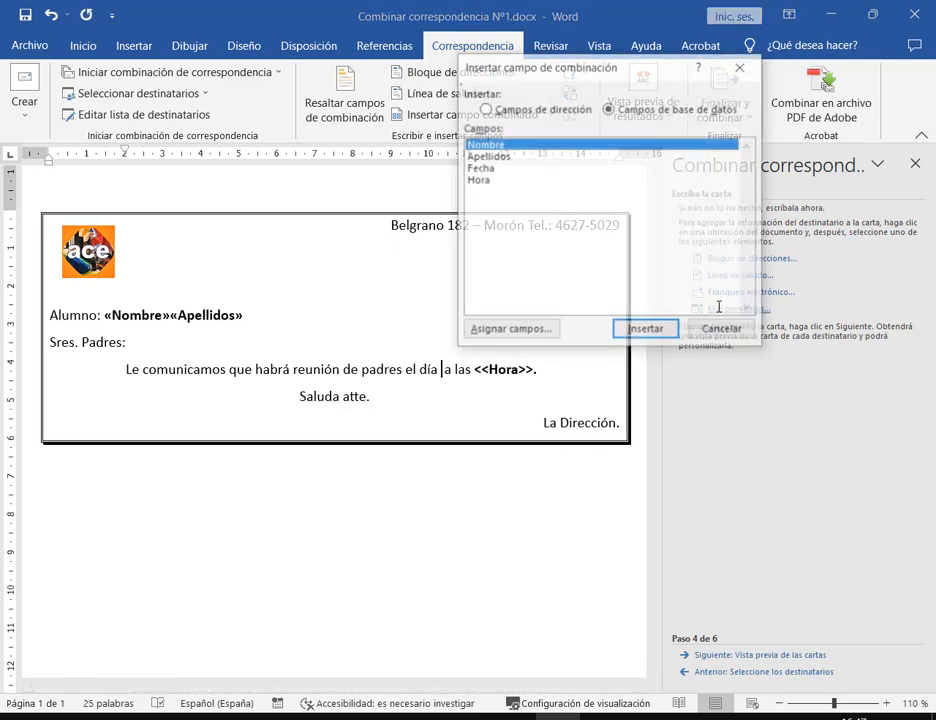
click(482, 168)
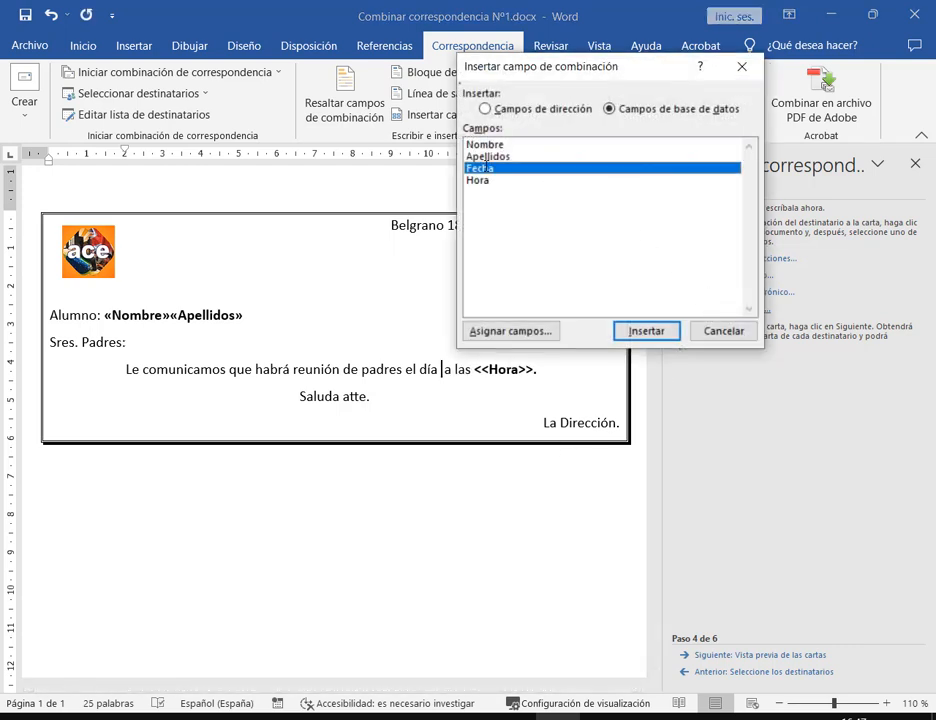
click(647, 330)
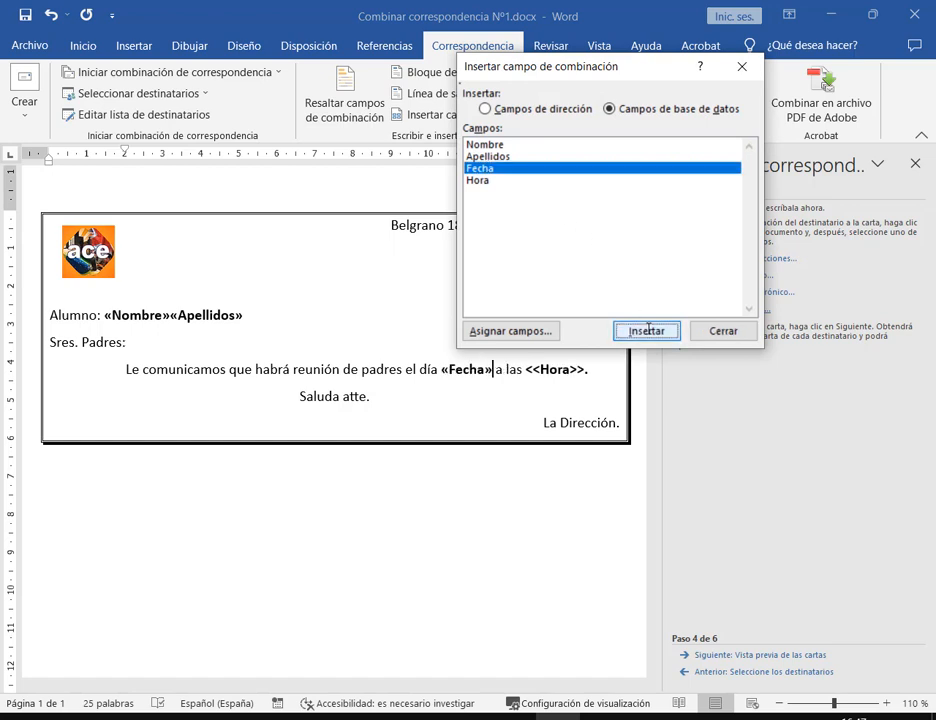
click(722, 330)
Replace the typed time placeholder with a single «Hora» merge field after 'a las'
click(587, 369)
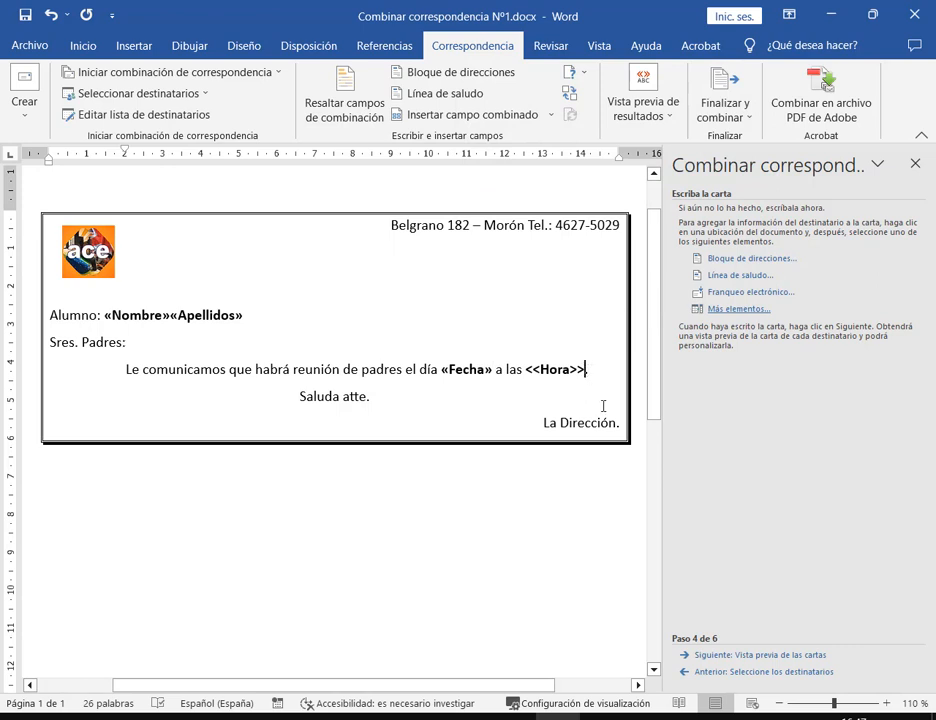
key(BackSpace)
key(BackSpace)
key(BackSpace)
key(BackSpace)
key(BackSpace)
key(BackSpace)
key(BackSpace)
key(BackSpace)
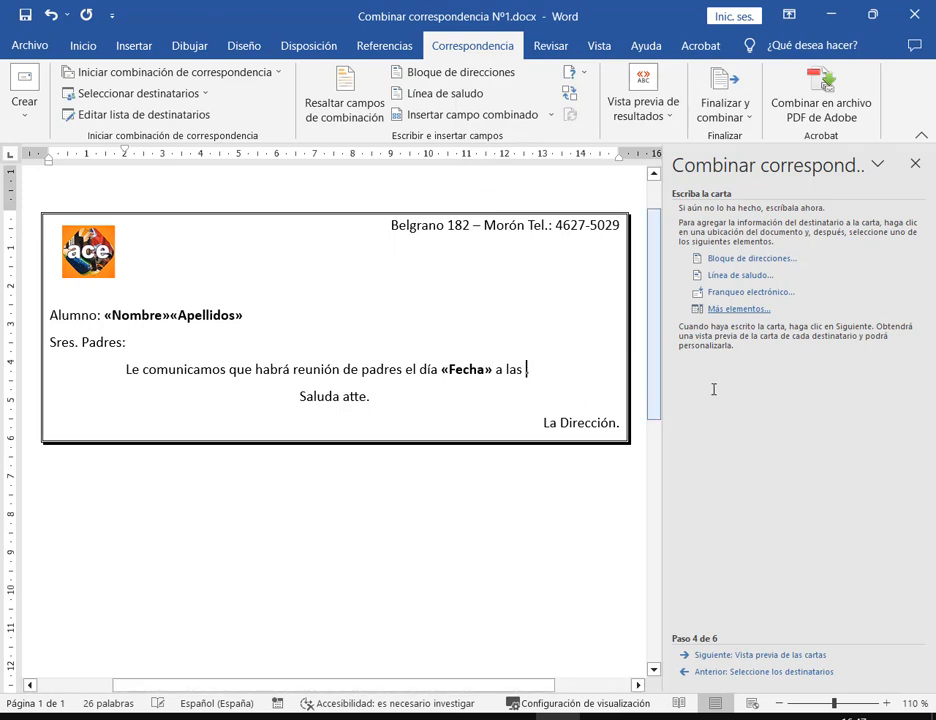
click(712, 308)
click(484, 181)
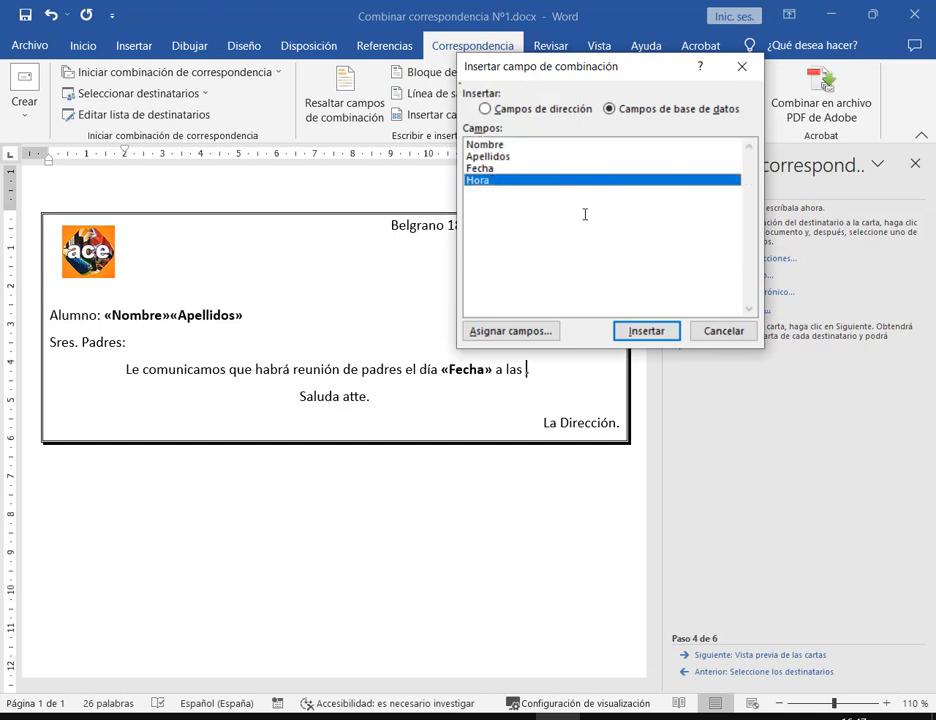
click(652, 326)
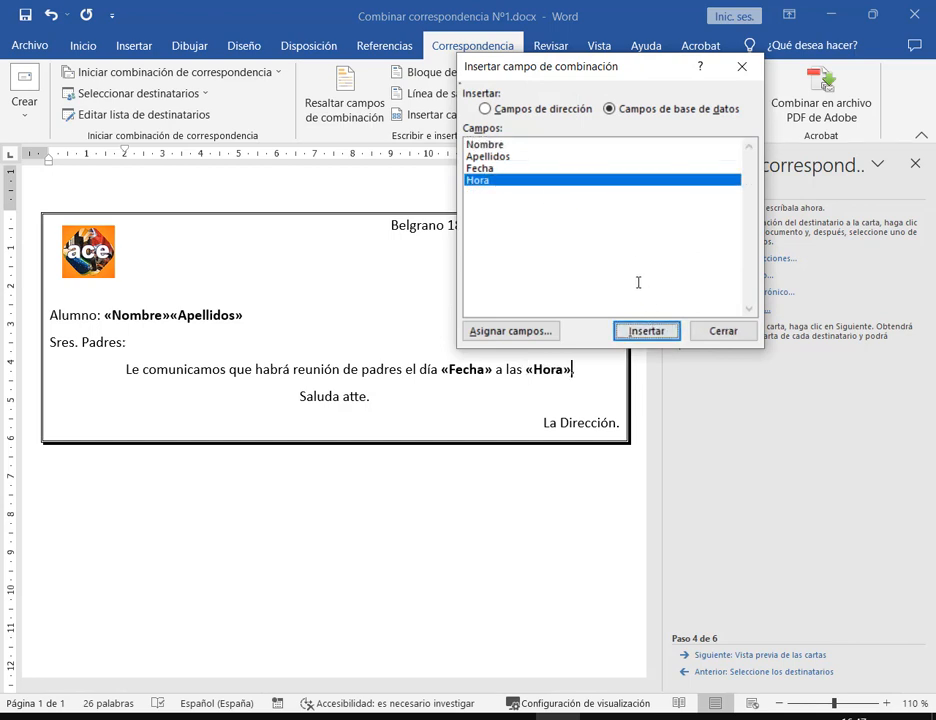
key(Return)
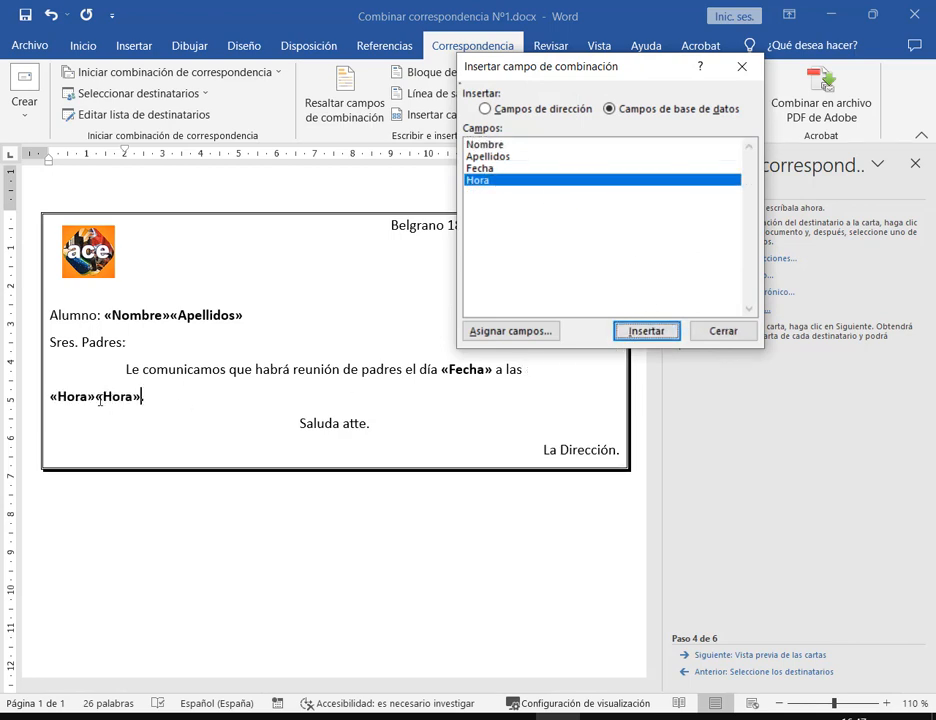
click(721, 330)
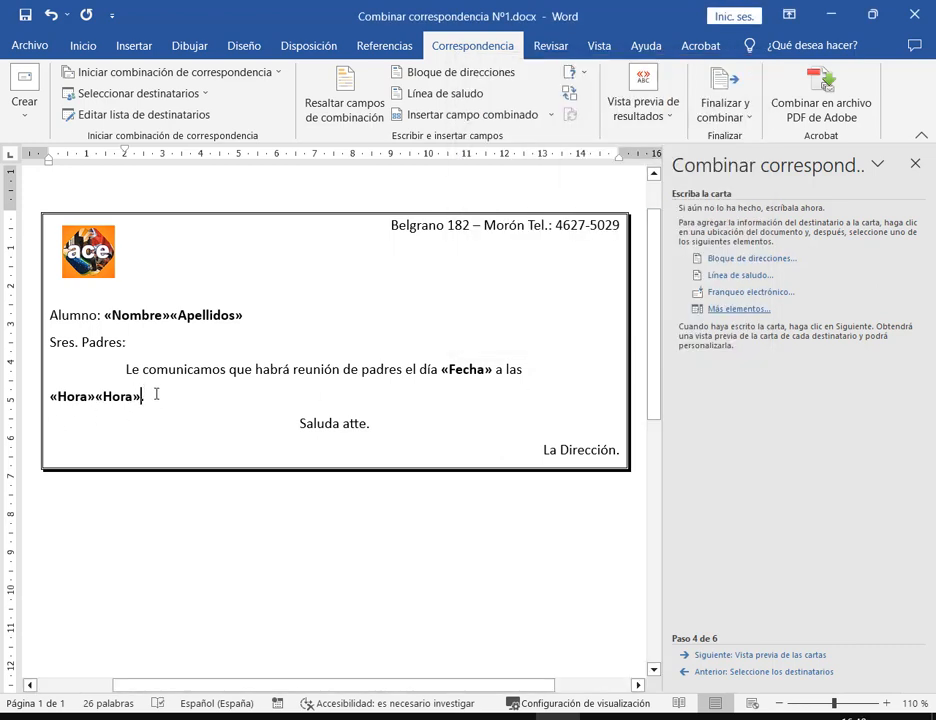
key(BackSpace)
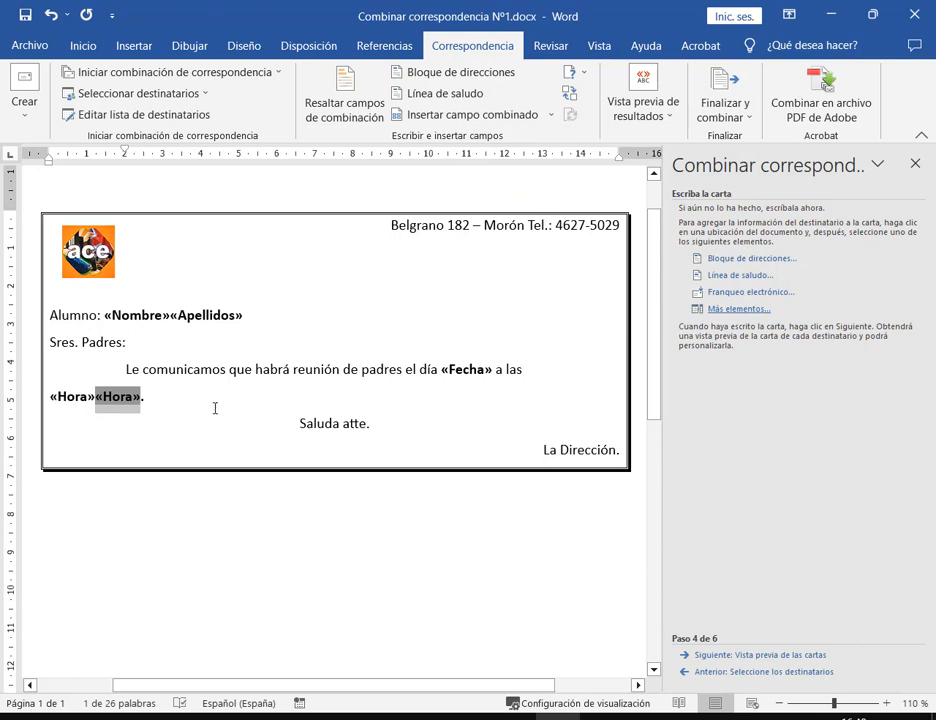
key(BackSpace)
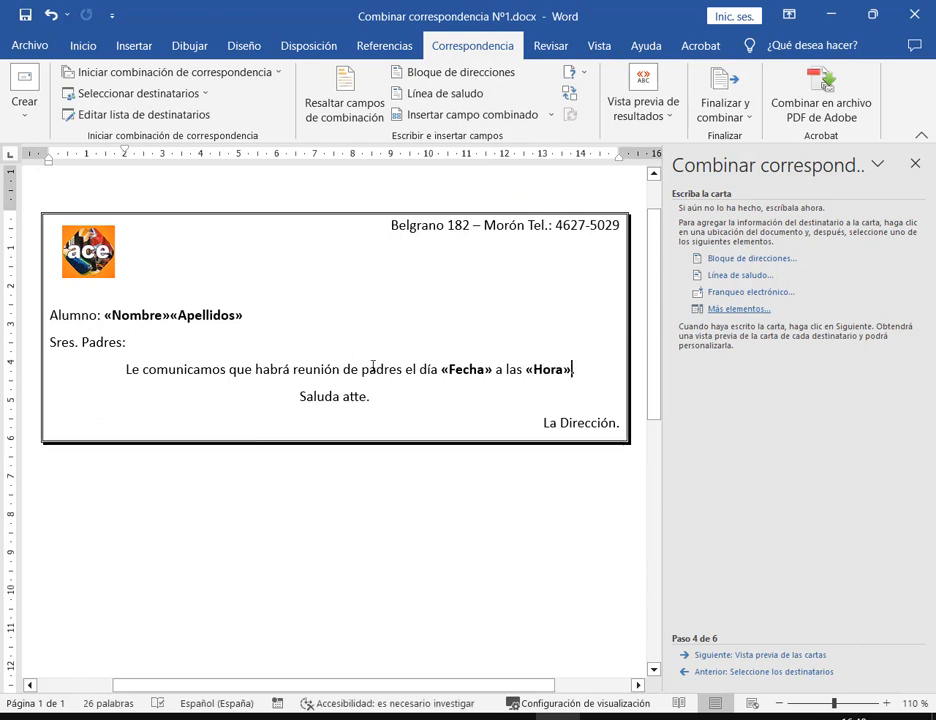
Add a space between «Nombre» and «Apellidos» and review the available recipient fields
click(170, 315)
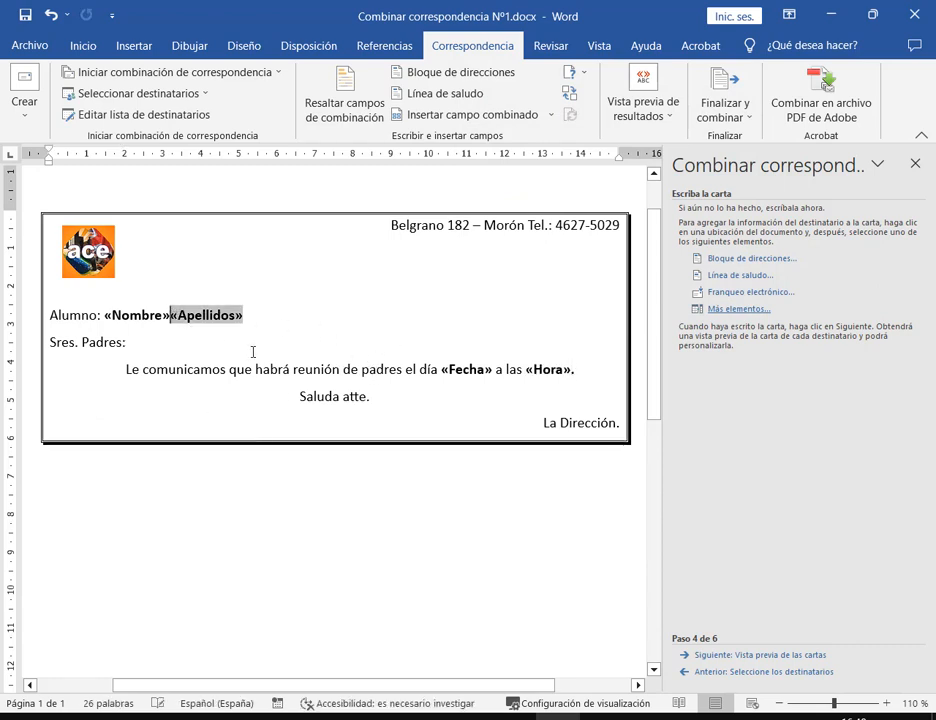
click(253, 369)
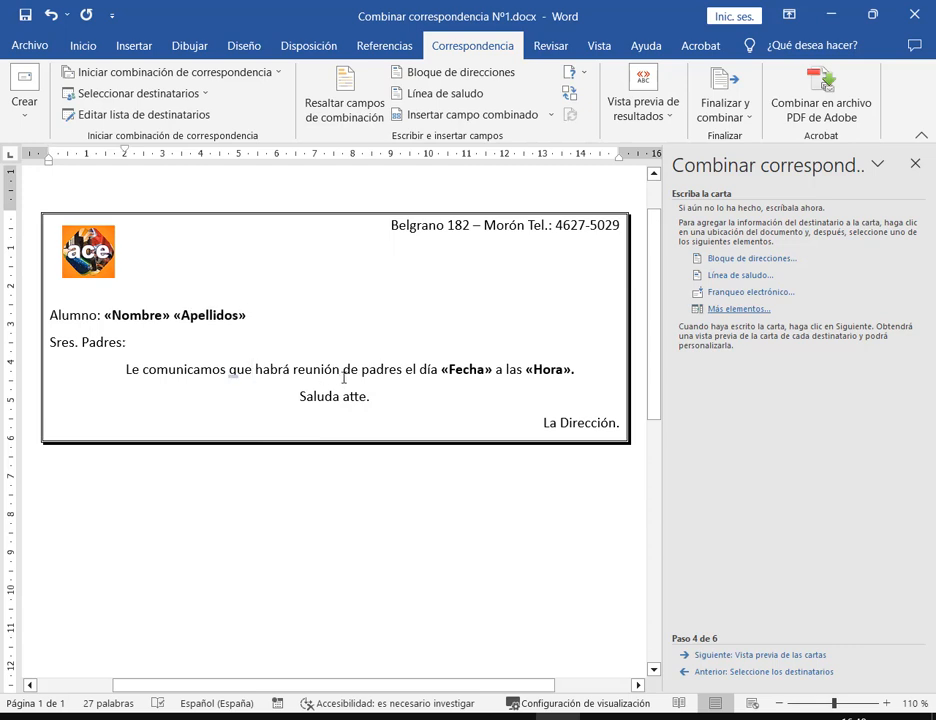
click(740, 309)
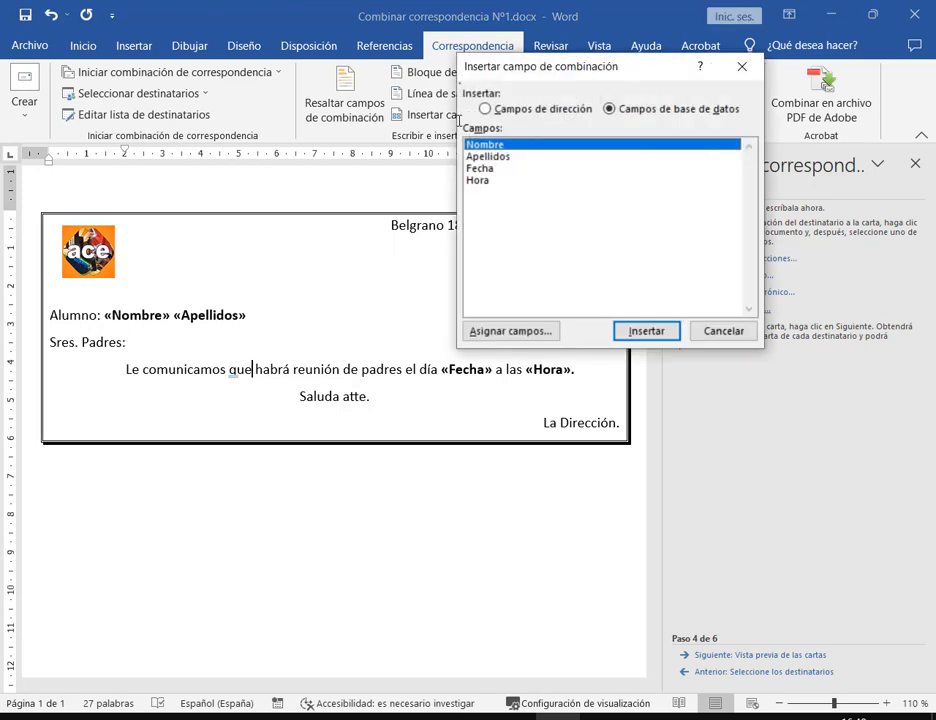
mouse_move(459, 121)
mouse_down()
mouse_move(554, 251)
mouse_move(622, 317)
mouse_move(588, 318)
mouse_move(595, 314)
mouse_up()
click(725, 330)
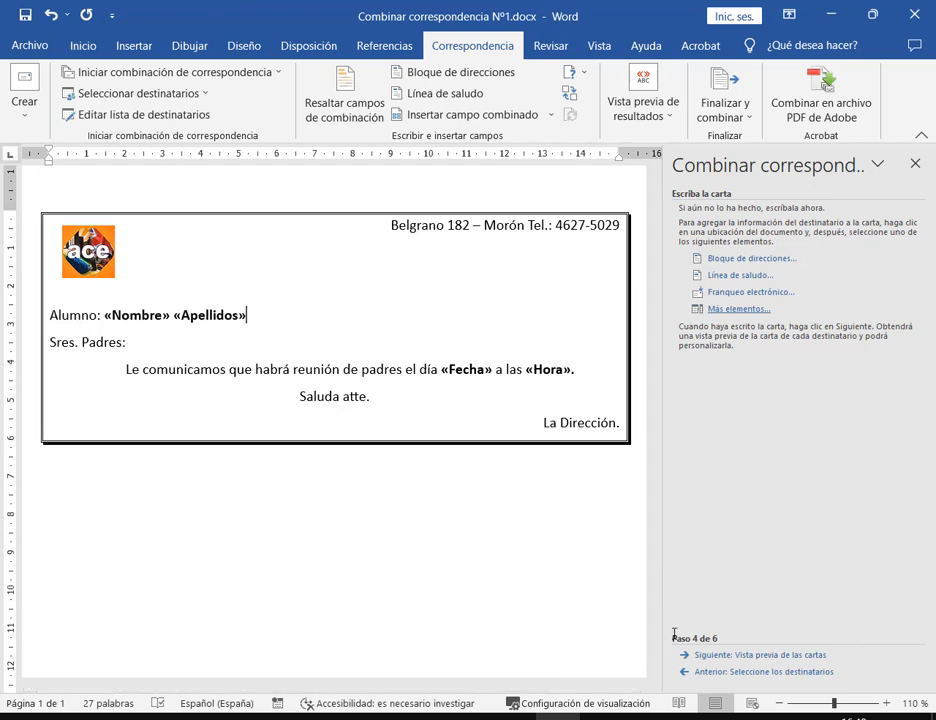
mouse_move(678, 645)
mouse_down()
mouse_move(856, 672)
mouse_move(834, 672)
mouse_up()
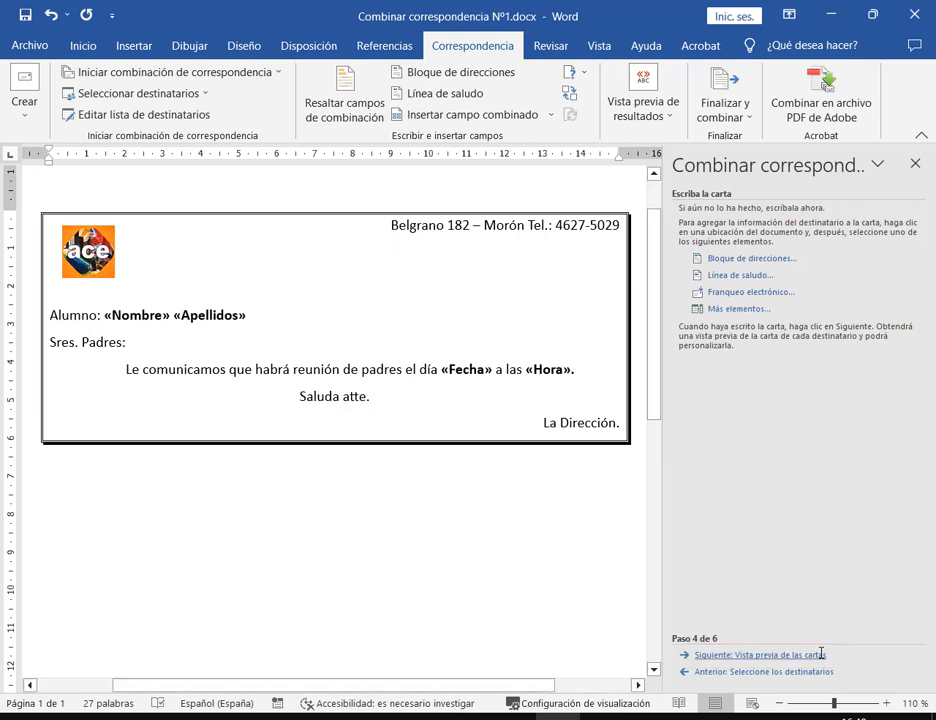
Preview the merged letter, highlighting the filled-in name and date 3/05/2023
click(821, 654)
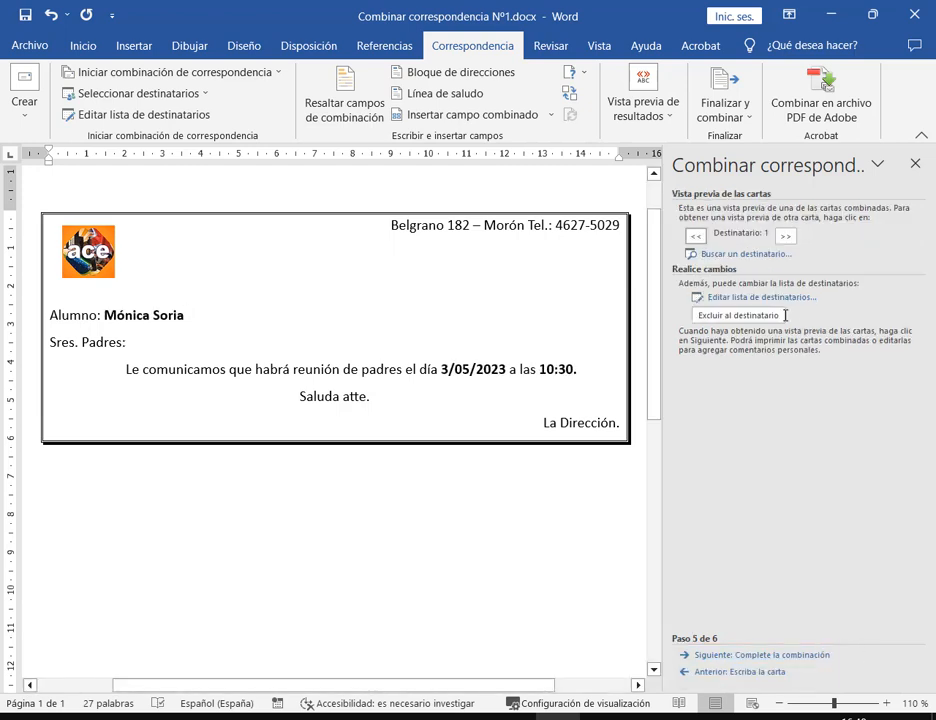
mouse_move(43, 298)
mouse_down()
mouse_move(630, 401)
mouse_move(630, 442)
mouse_up()
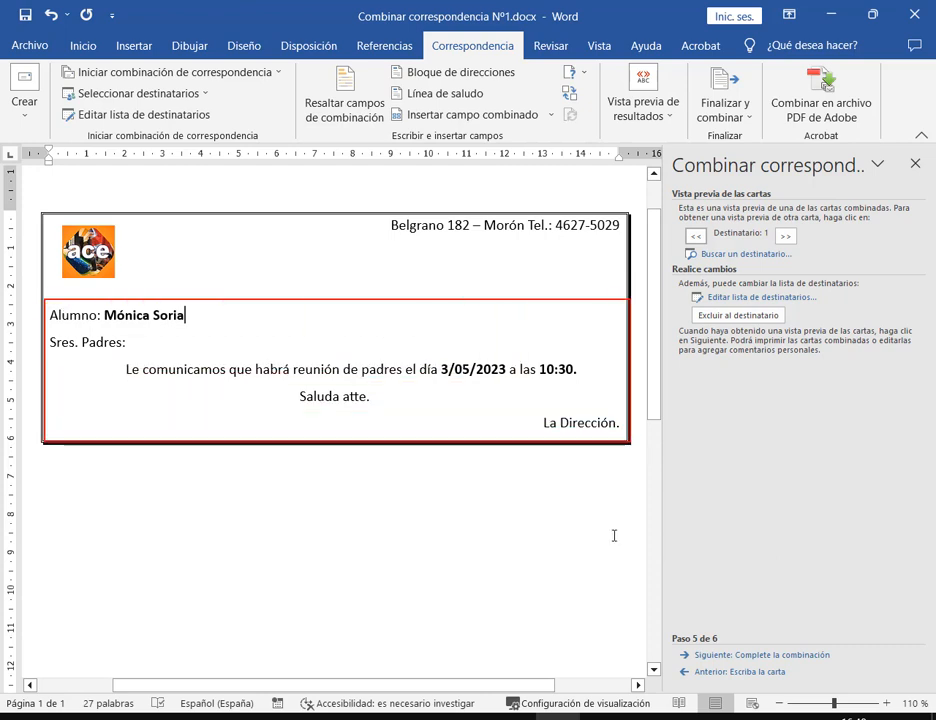
drag(101, 304, 193, 326)
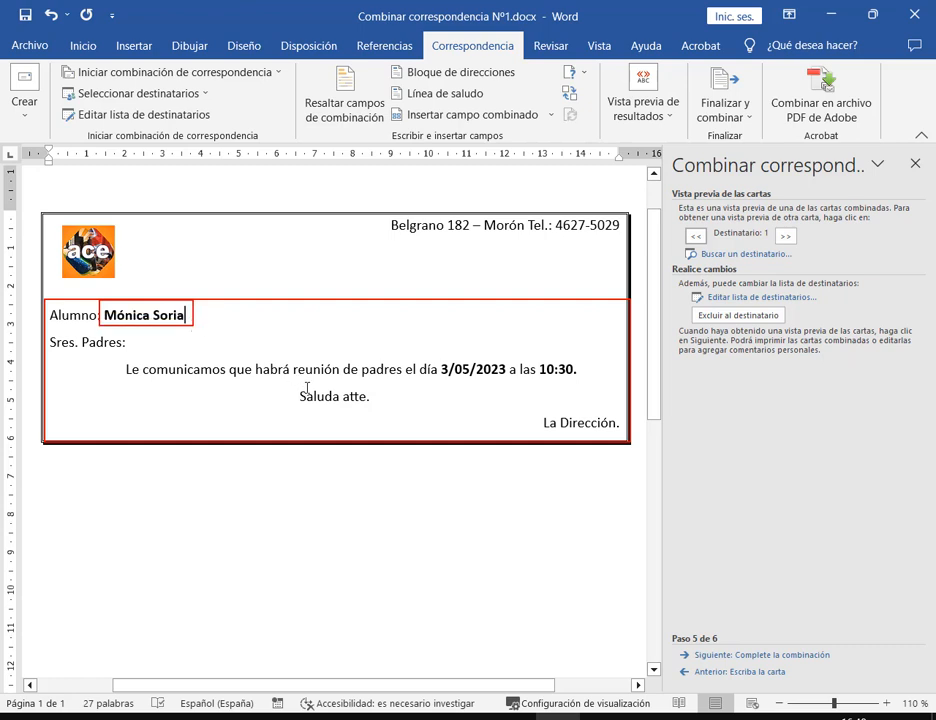
mouse_move(440, 357)
mouse_down()
mouse_move(533, 383)
mouse_move(510, 381)
mouse_move(575, 383)
mouse_up()
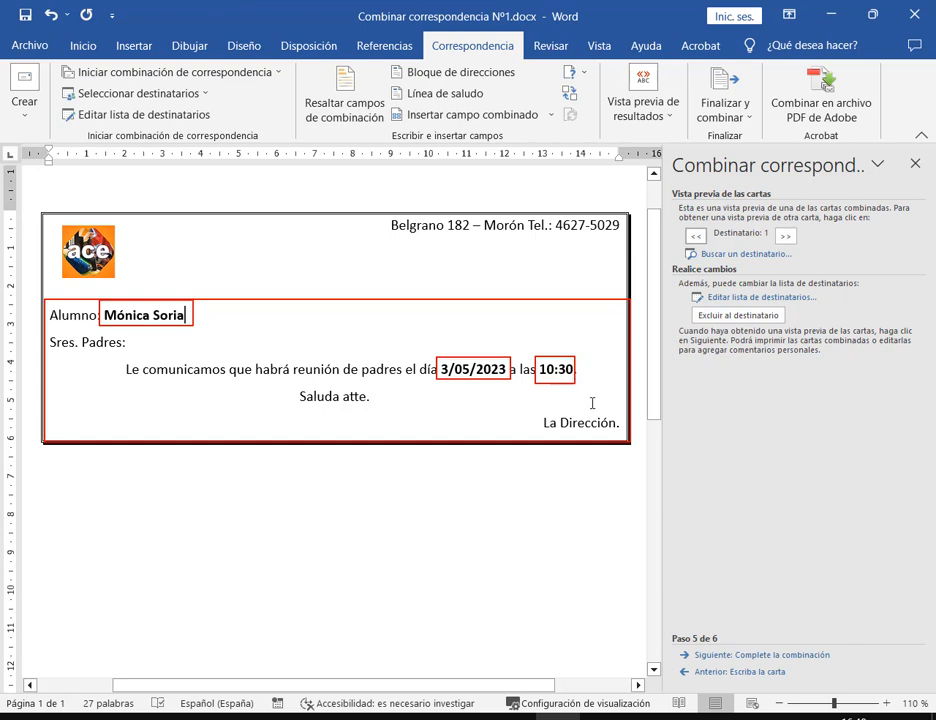
key(Escape)
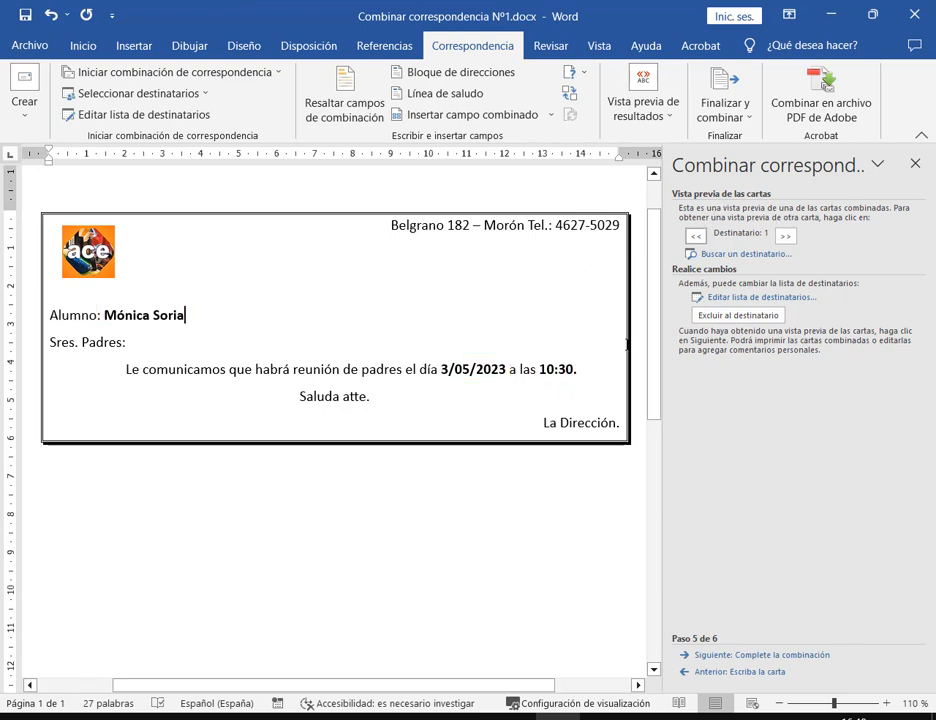
drag(666, 145, 934, 409)
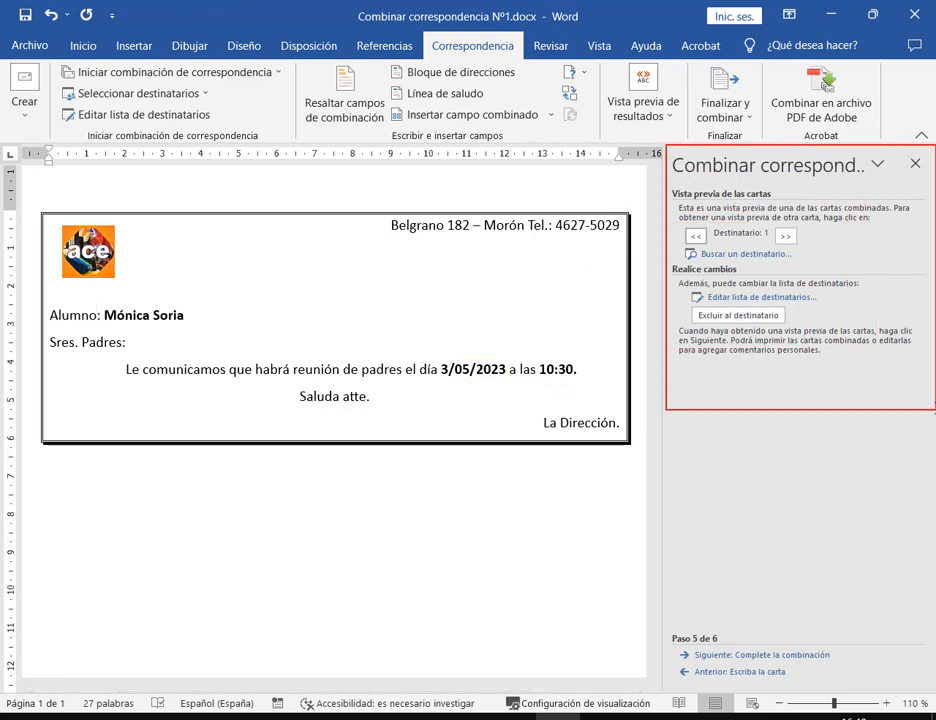
drag(680, 222, 808, 248)
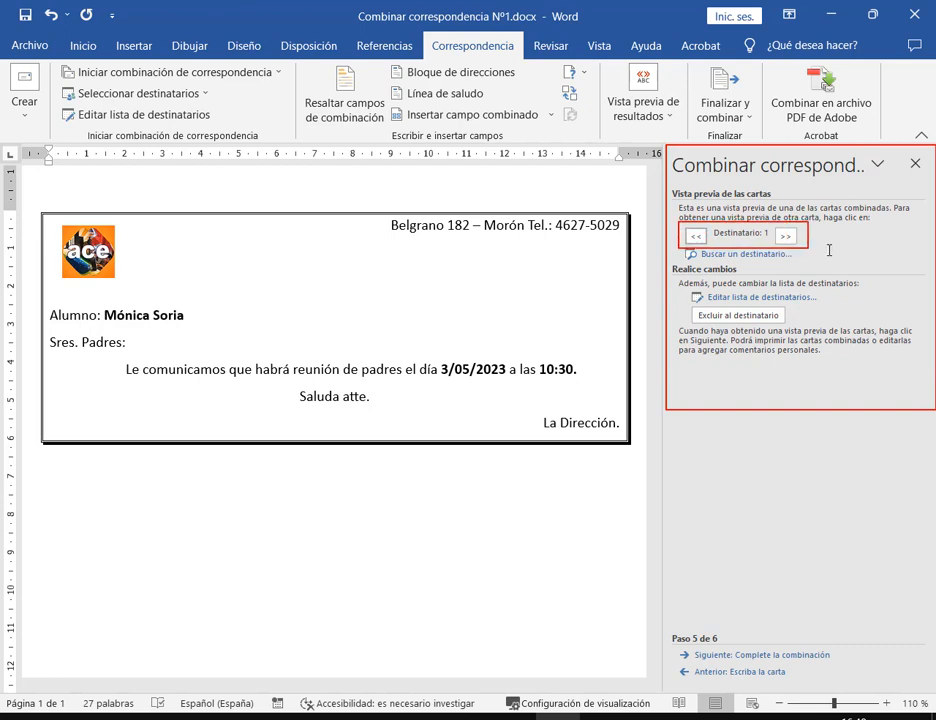
key(Escape)
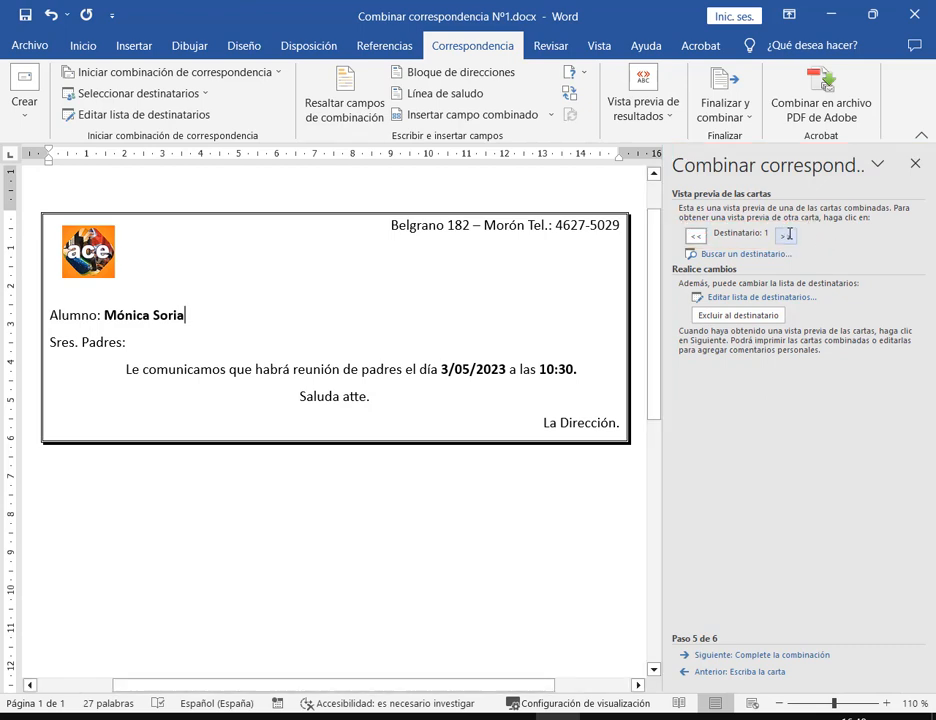
Browse forward through the recipients' letters and back to the first one
click(786, 235)
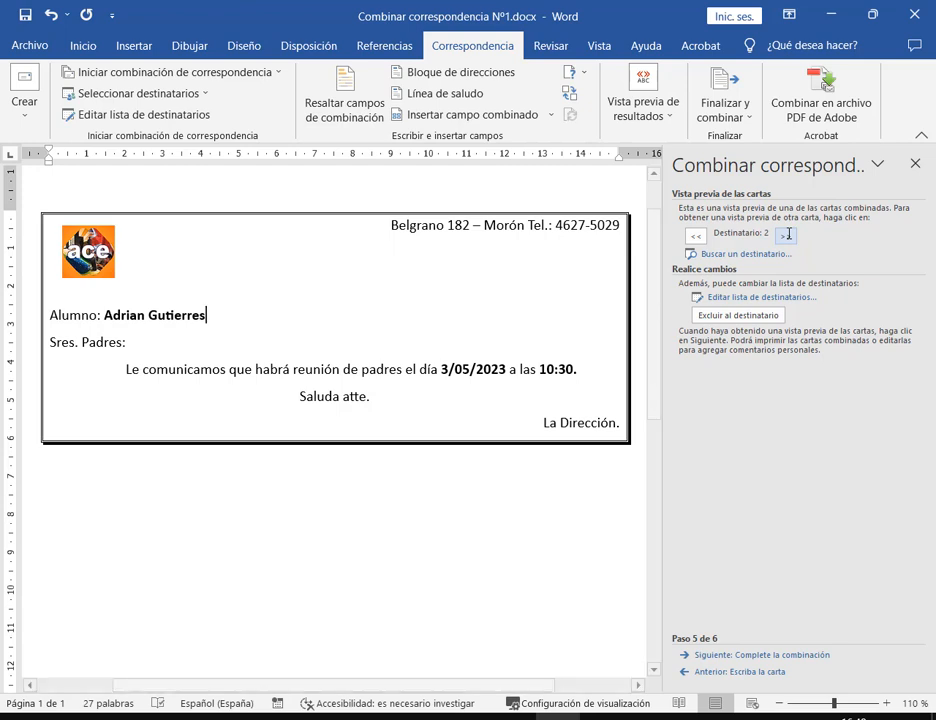
click(788, 234)
click(788, 234)
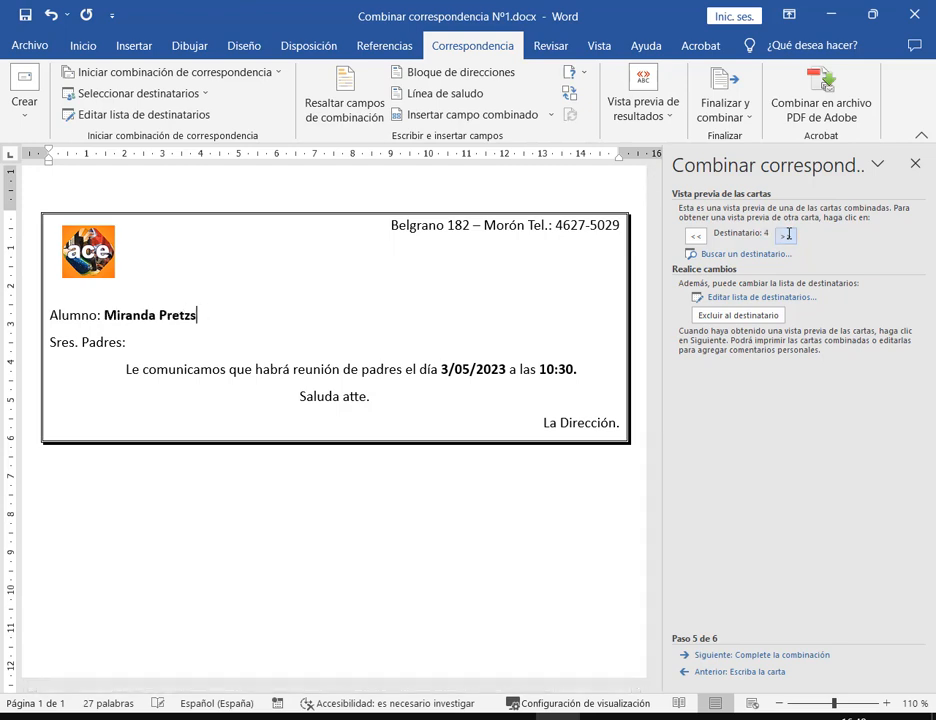
click(788, 234)
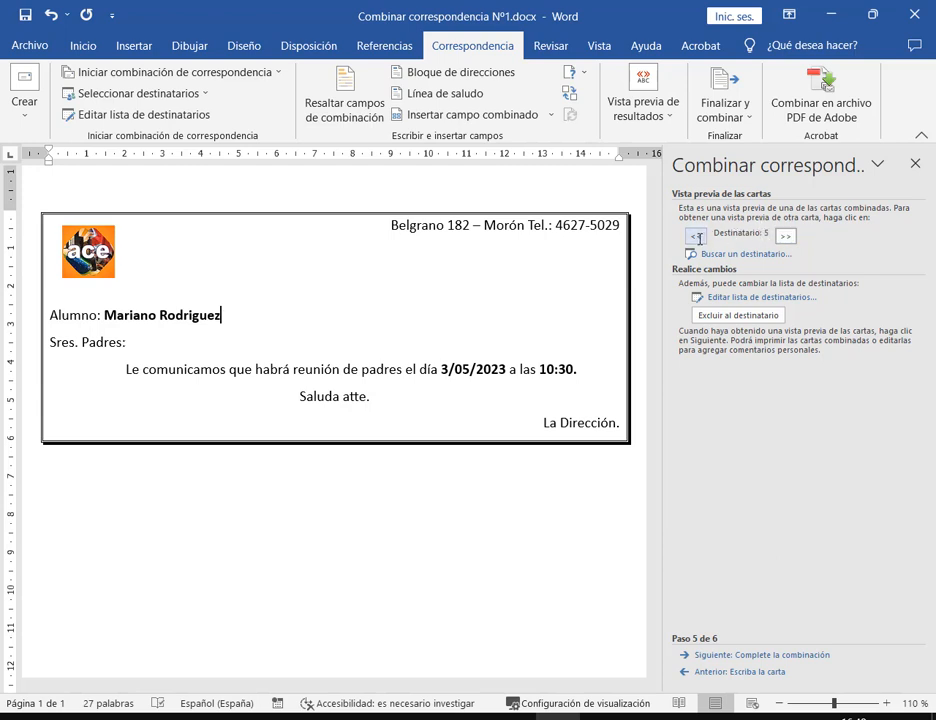
click(698, 236)
click(698, 236)
click(698, 236)
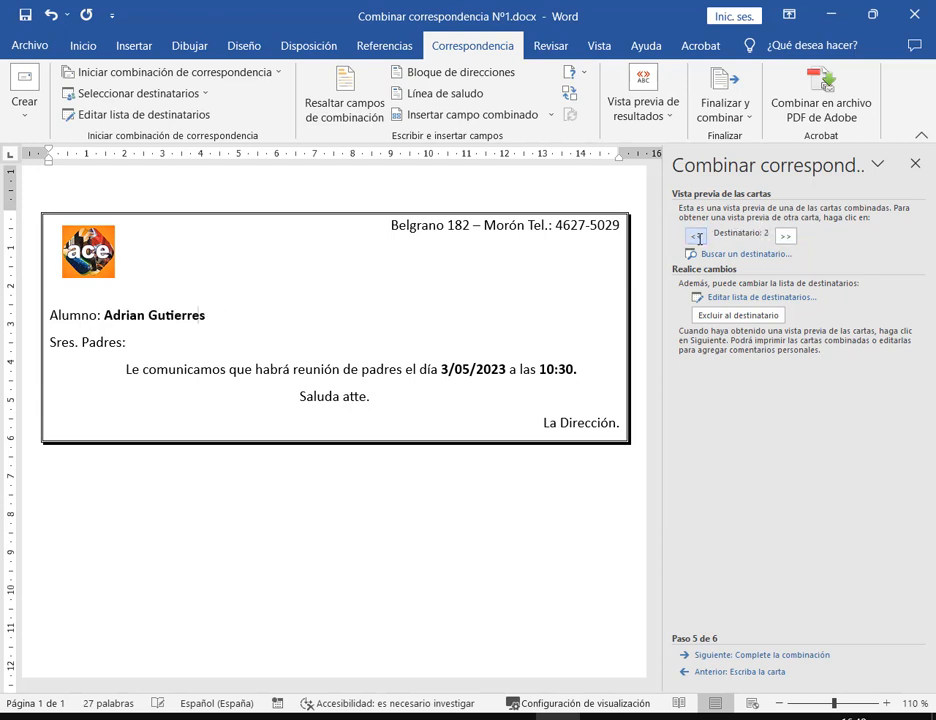
click(698, 236)
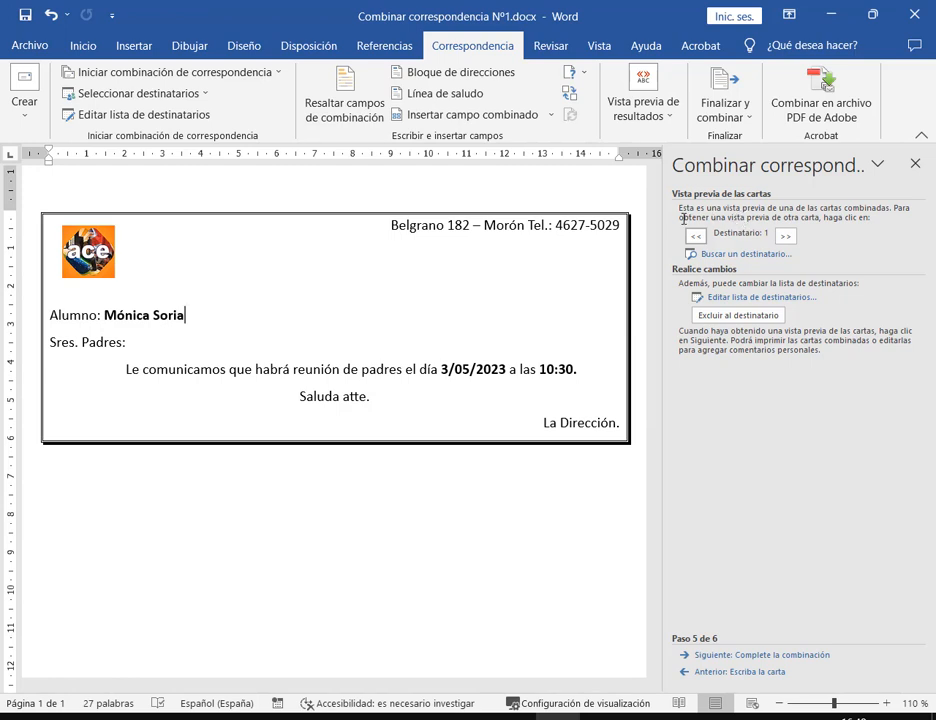
drag(682, 218, 808, 250)
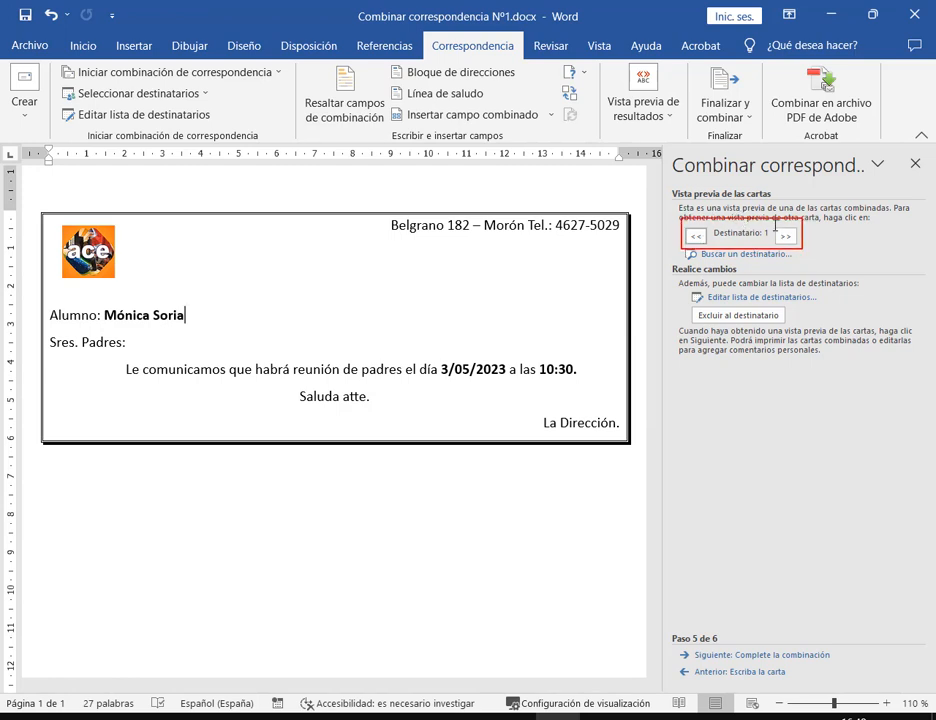
key(Escape)
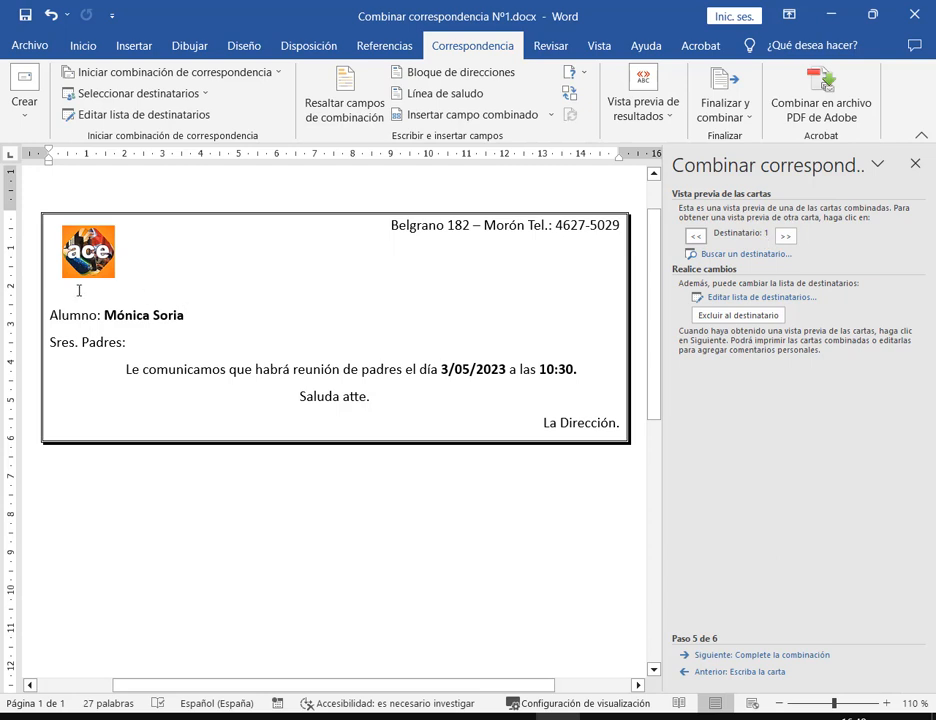
Step forward to recipient 4 and select her misspelled surname
click(790, 236)
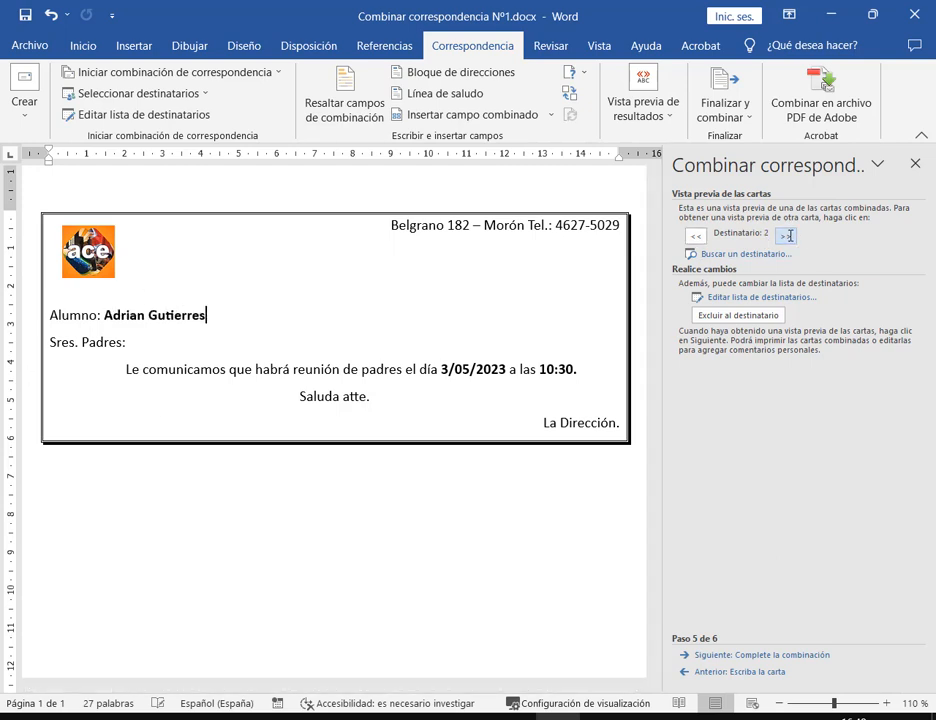
click(789, 235)
click(696, 236)
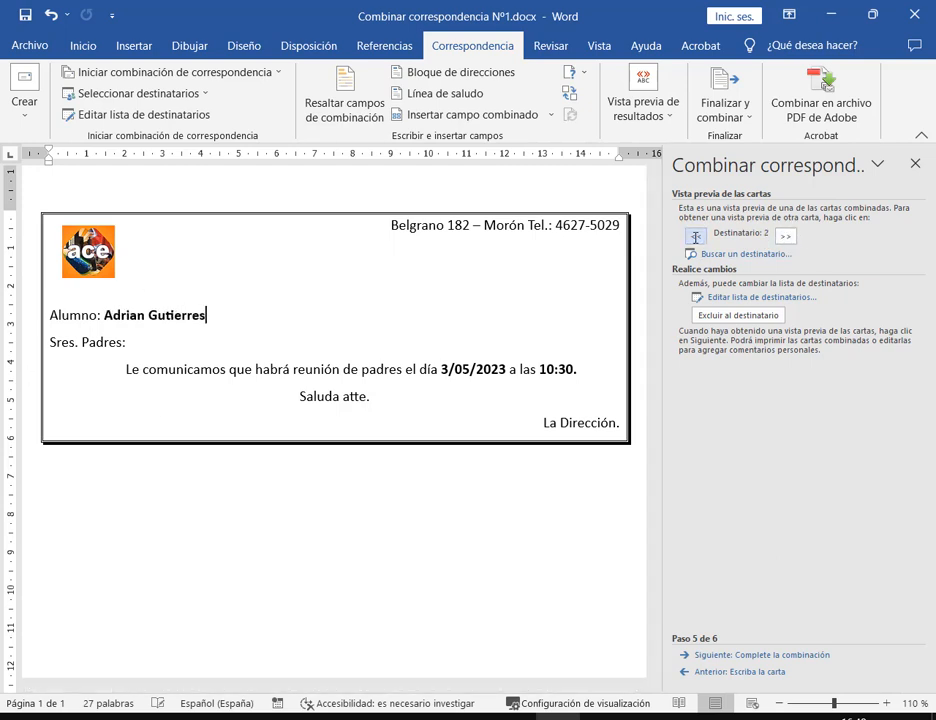
click(788, 236)
click(786, 236)
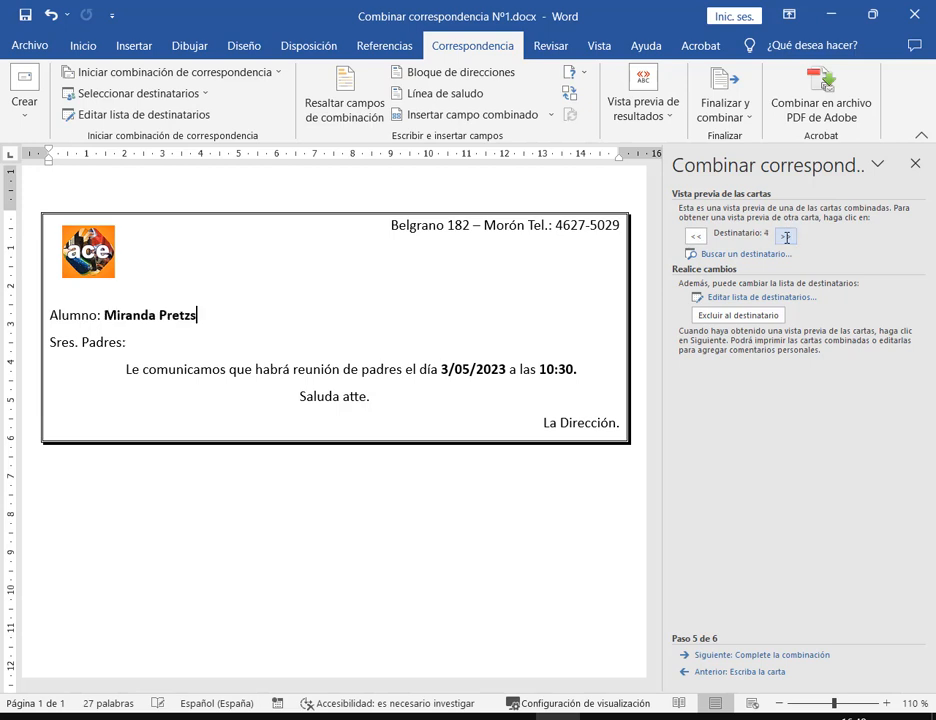
double_click(196, 314)
click(202, 312)
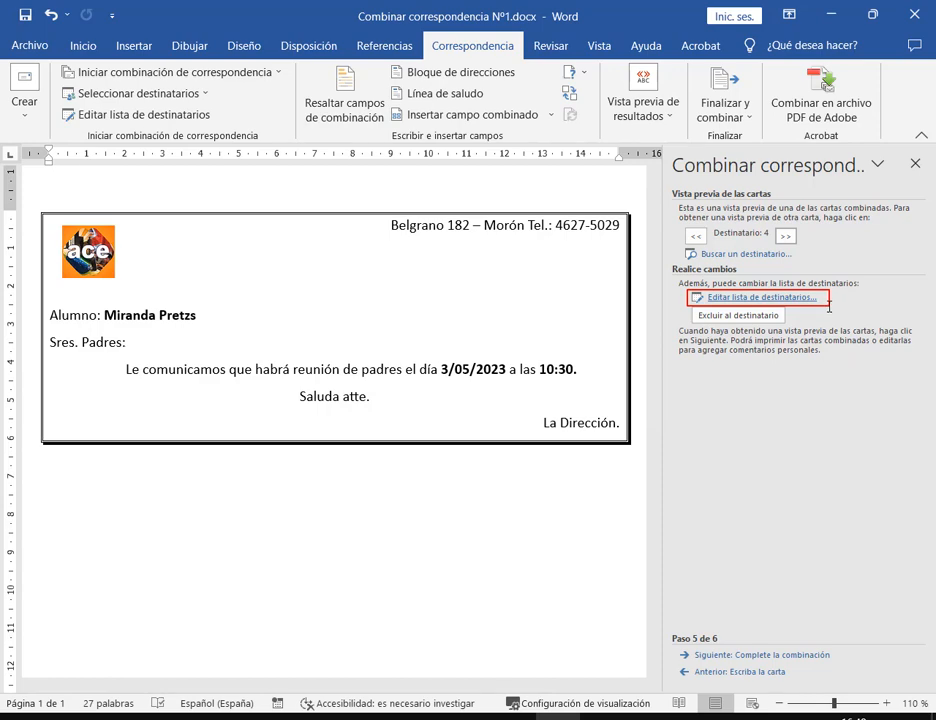
Fix the fourth student's surname from Pretzs to Prets in the Lista Trabajo Nº1.mdb recipient list
click(760, 297)
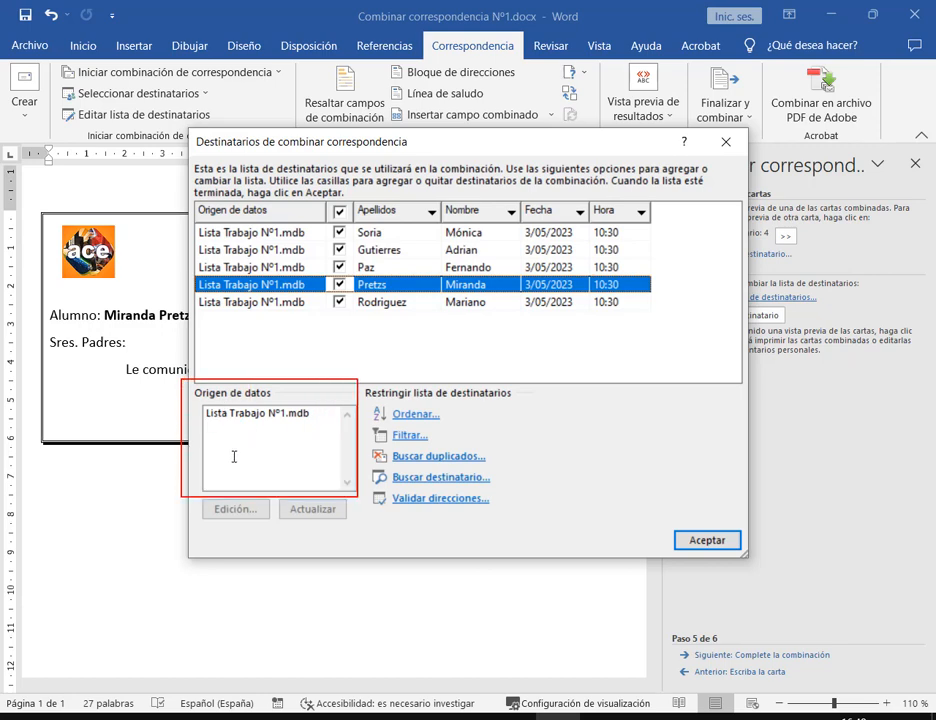
click(279, 416)
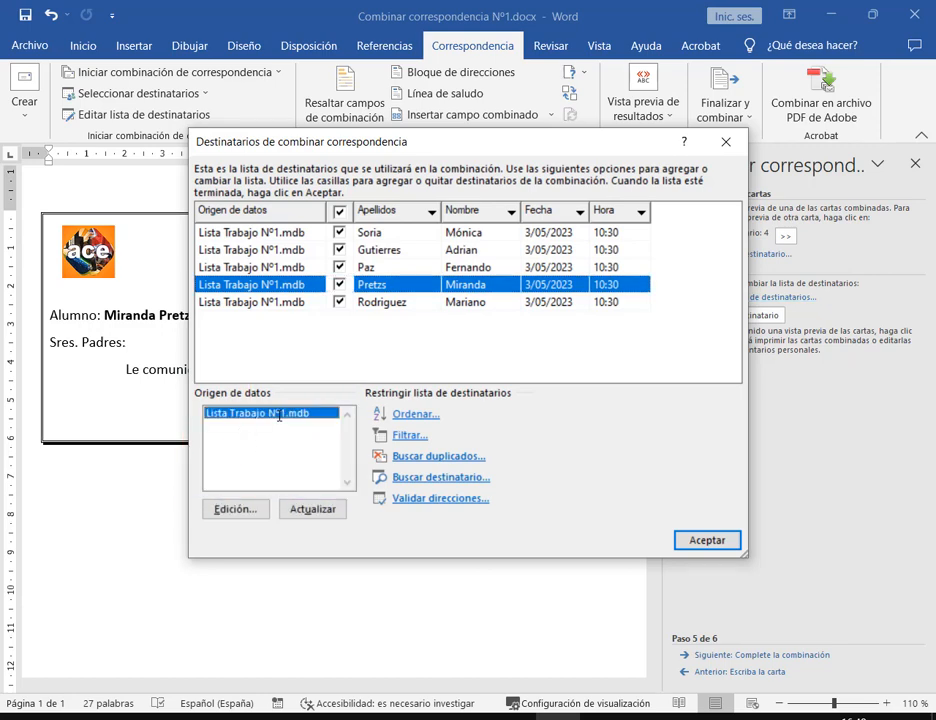
click(236, 509)
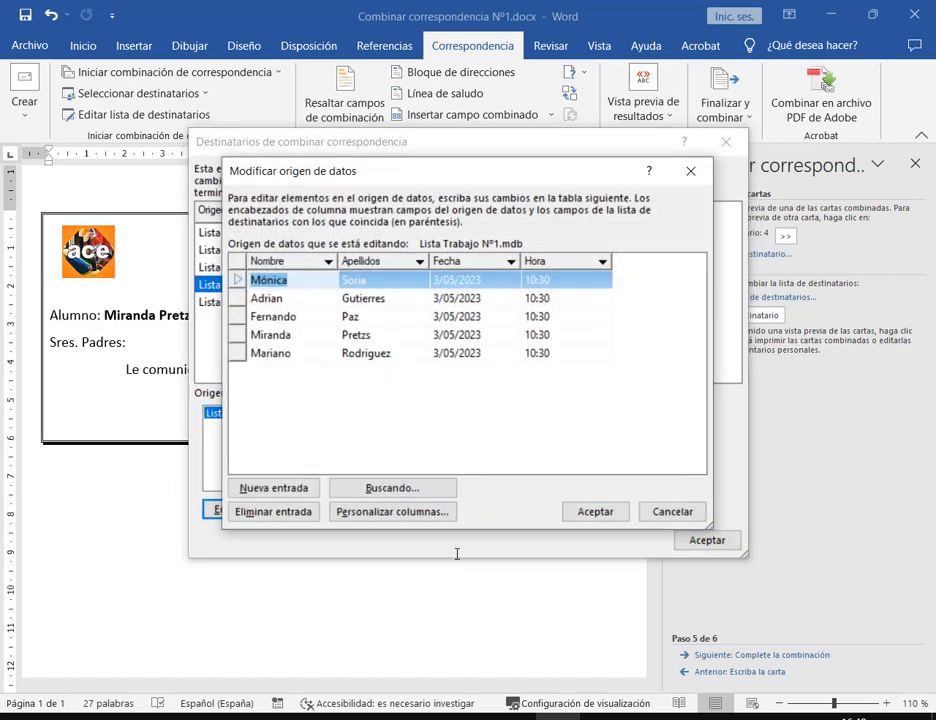
click(372, 335)
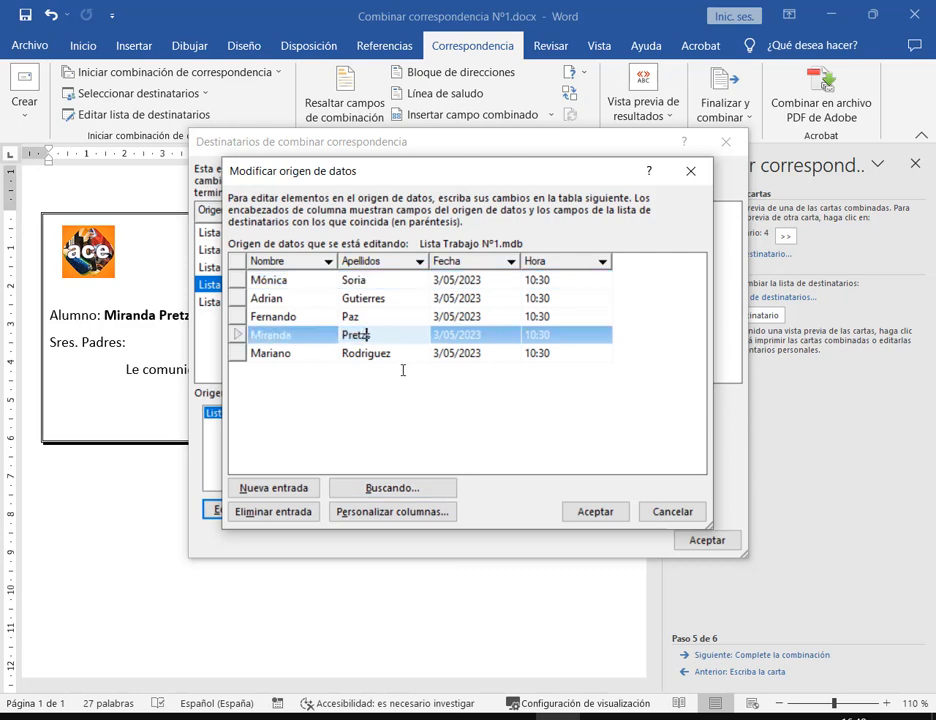
key(BackSpace)
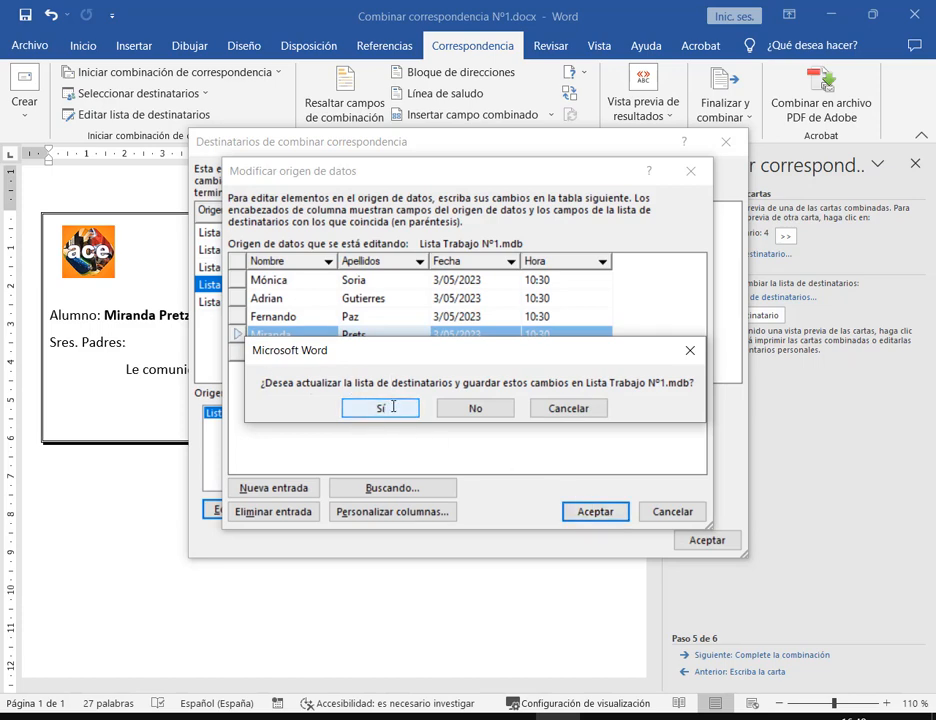
click(380, 408)
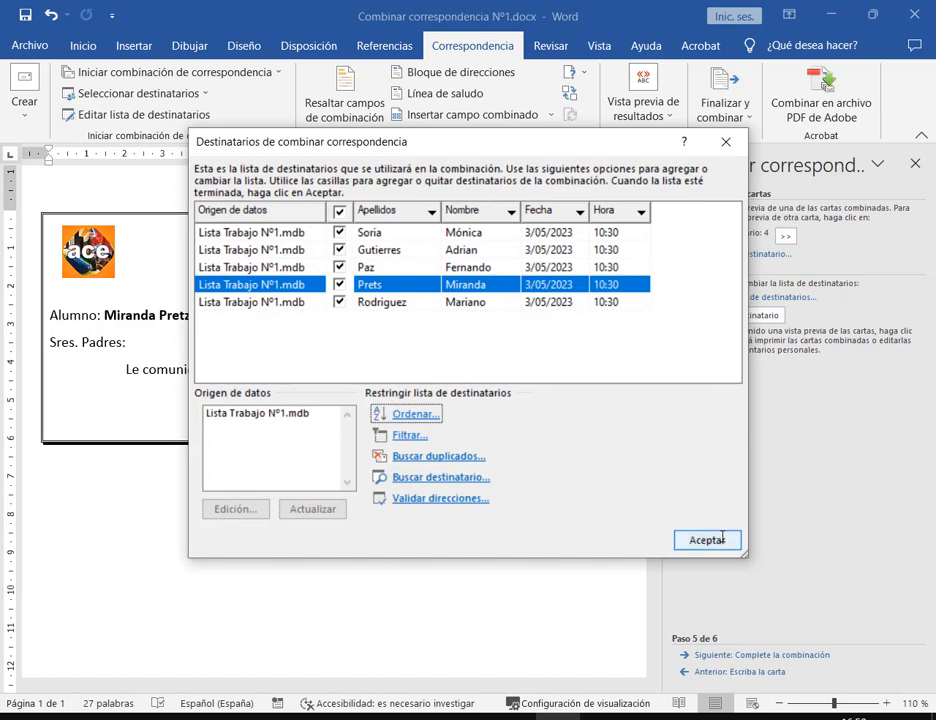
click(680, 540)
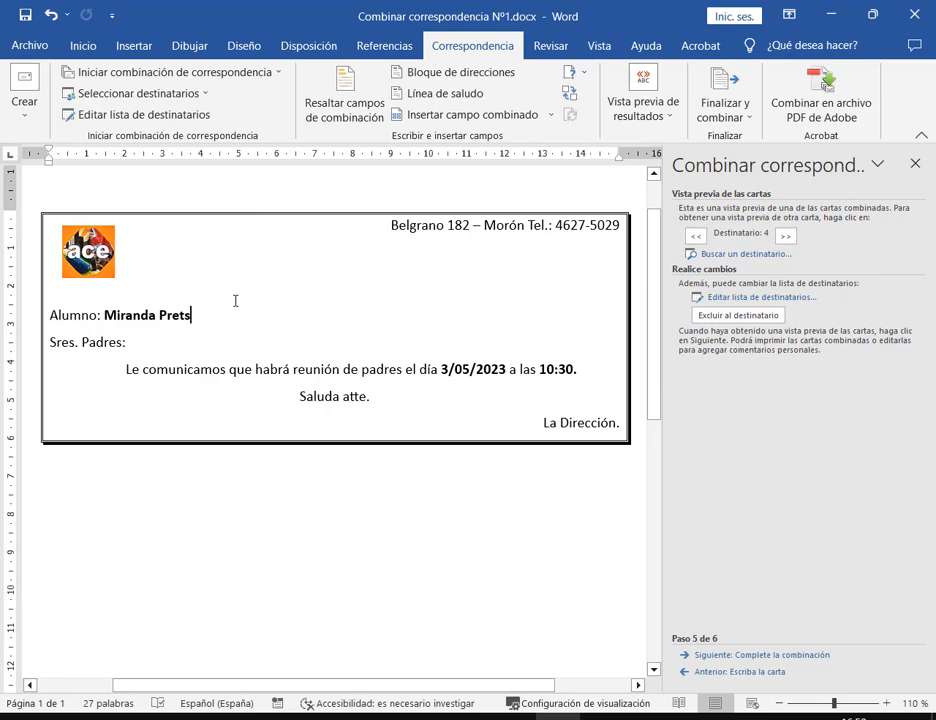
Adjust the spacing between the fourth student's first-name and surname fields in the letter
click(727, 656)
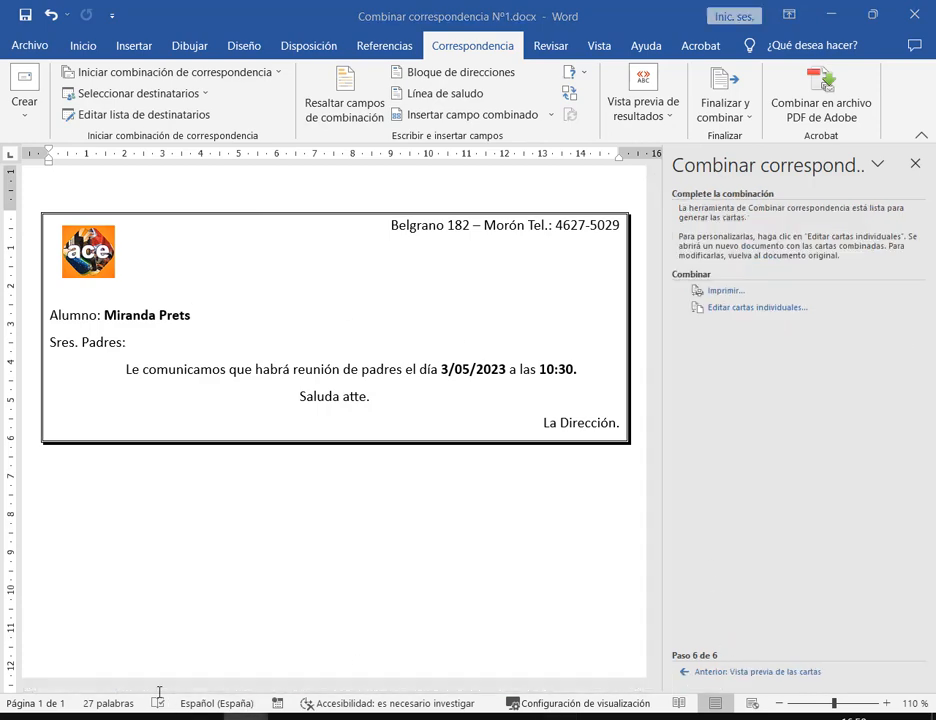
click(160, 682)
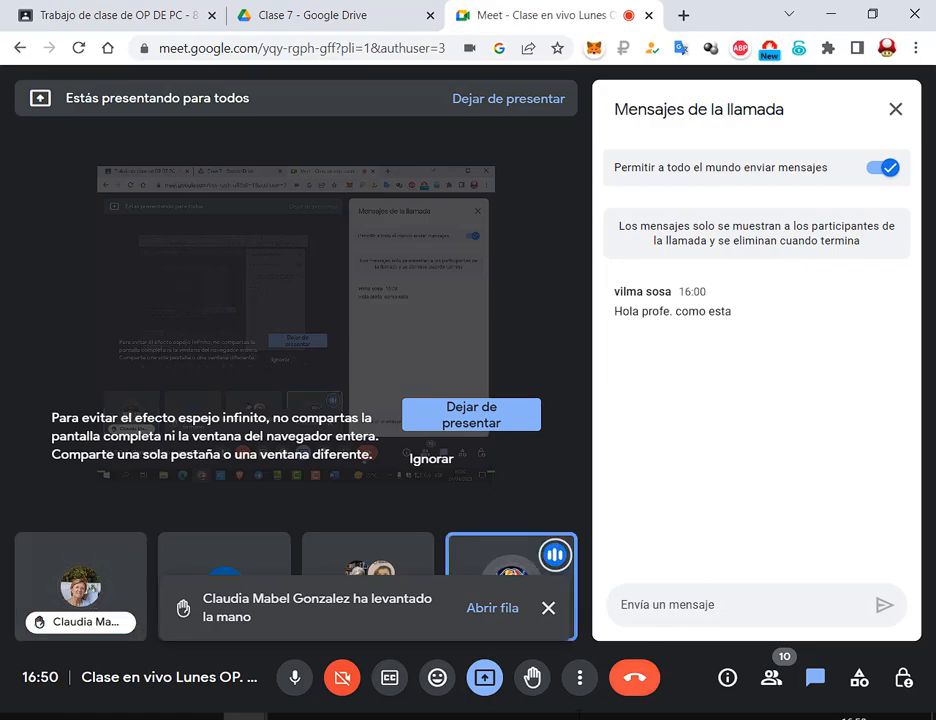
click(557, 717)
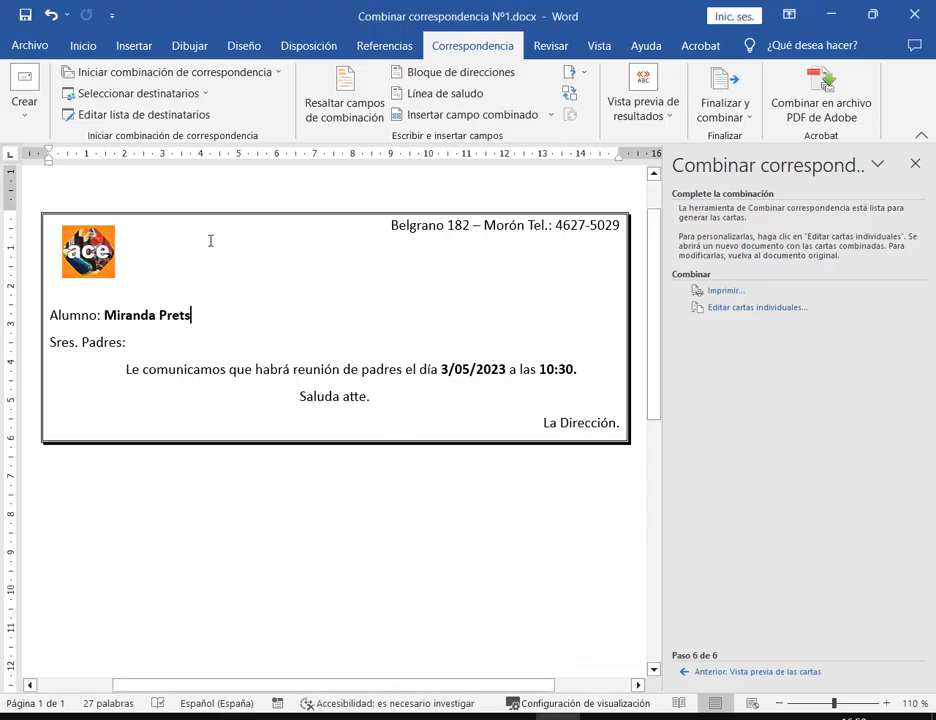
click(157, 316)
key(Delete)
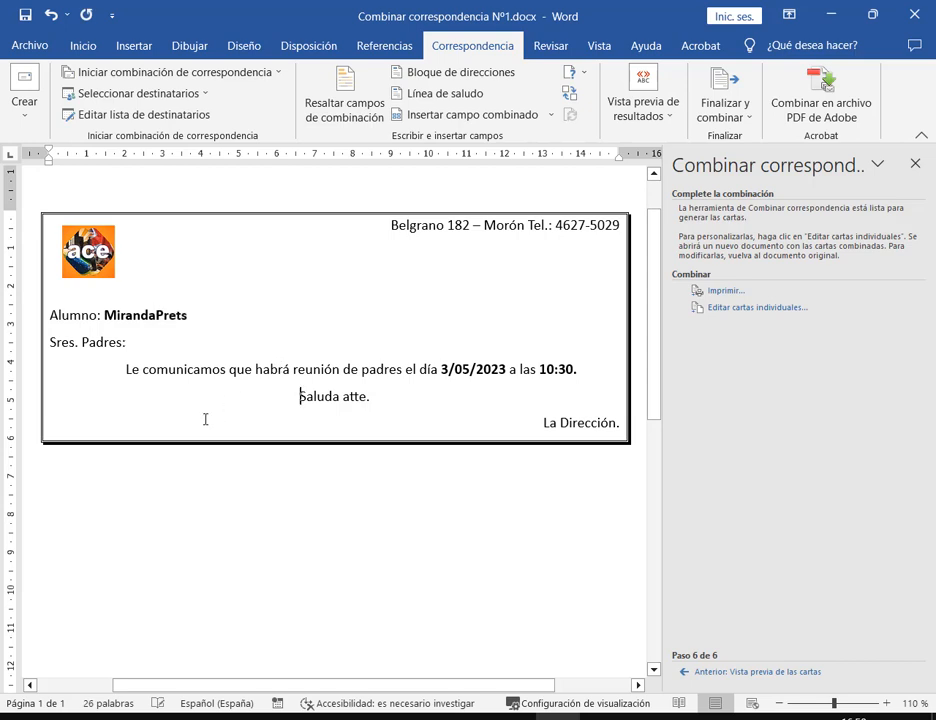
click(157, 314)
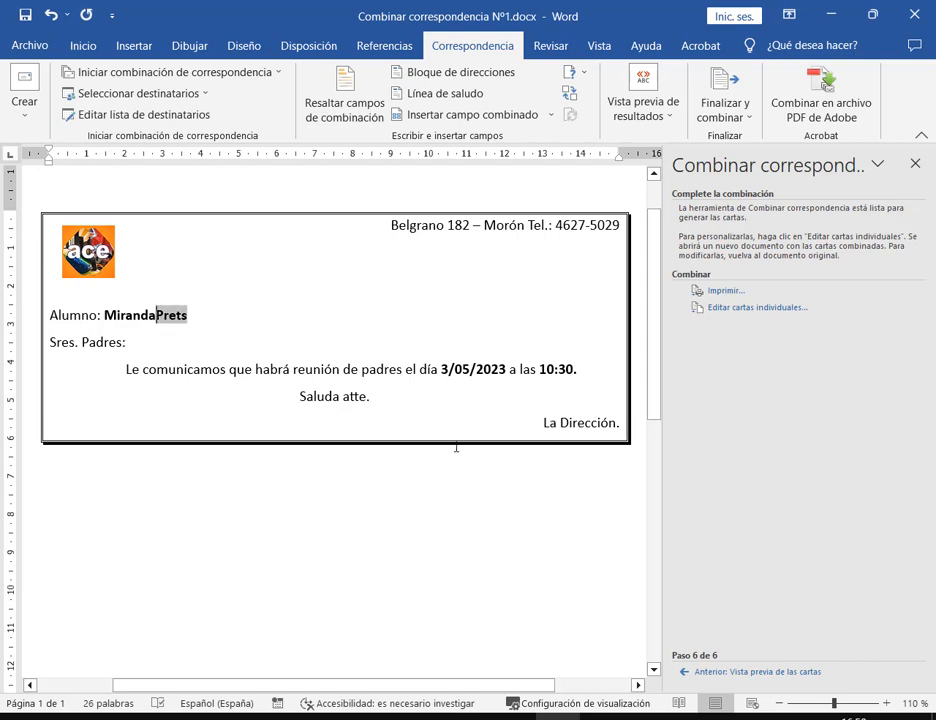
click(152, 314)
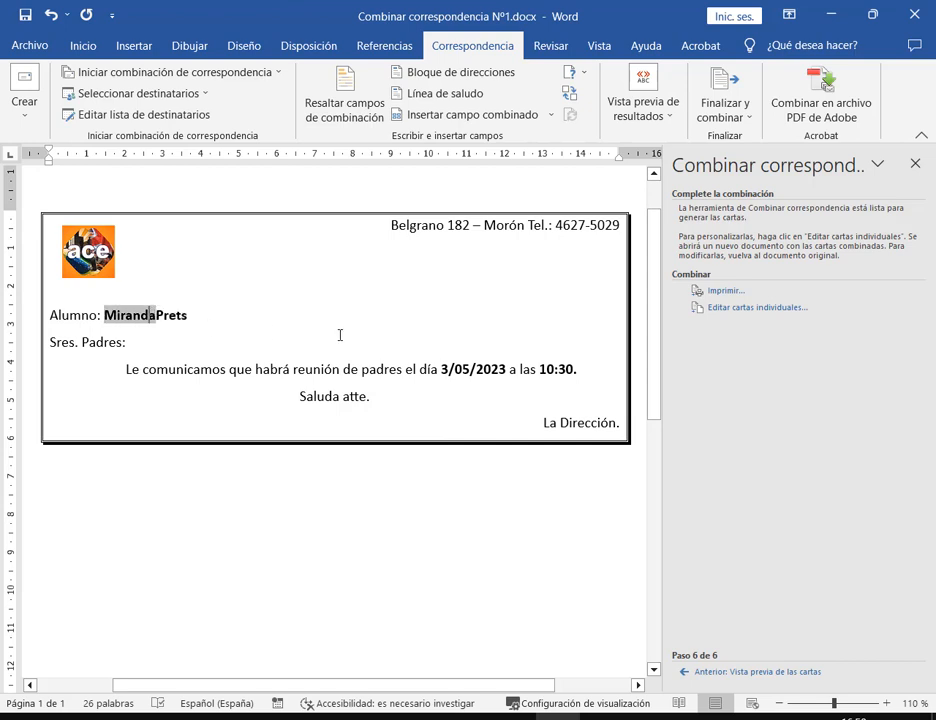
key(Right)
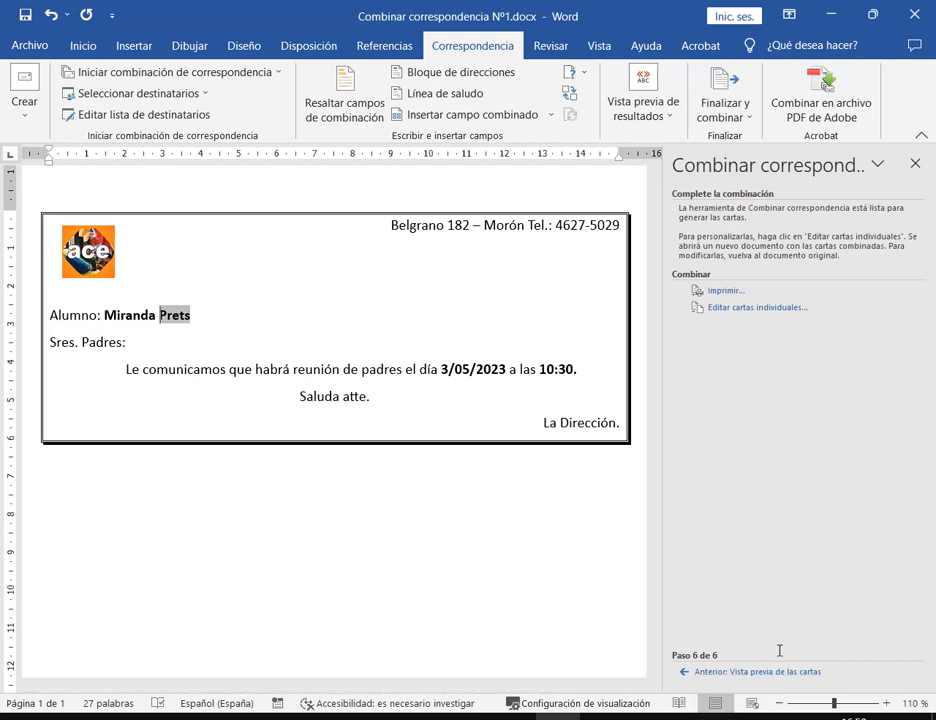
Recheck neighbouring recipients' previews, then advance to the Complete la combinación step
click(757, 671)
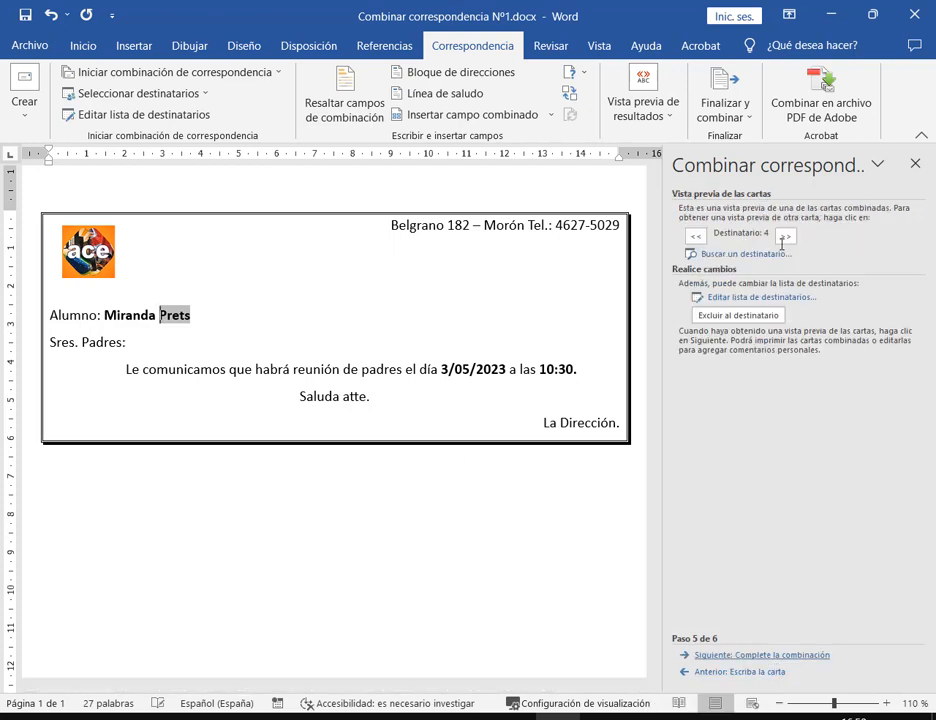
click(695, 236)
click(695, 236)
click(785, 236)
click(785, 236)
click(810, 654)
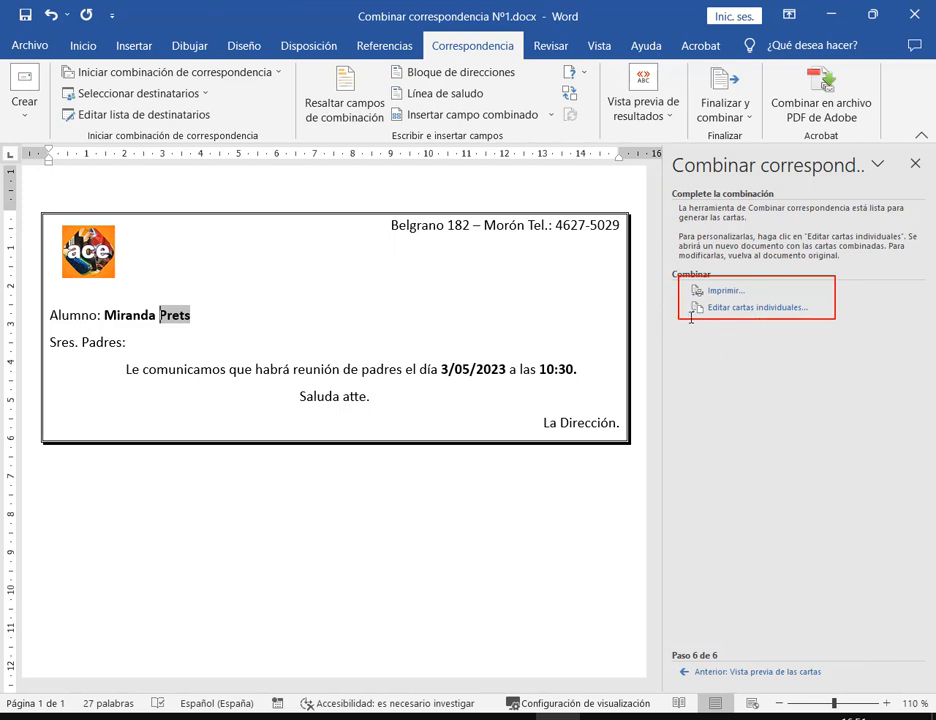
mouse_move(686, 298)
mouse_down()
mouse_move(752, 314)
mouse_move(828, 316)
mouse_up()
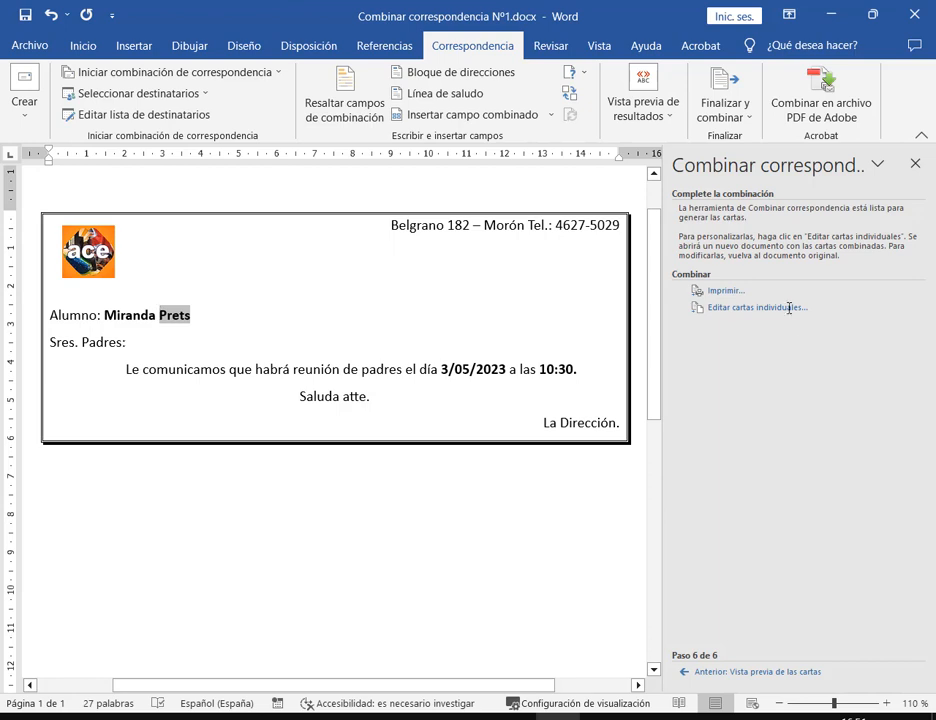
Merge all records (Todos) into a new document via Editar cartas individuales
click(785, 307)
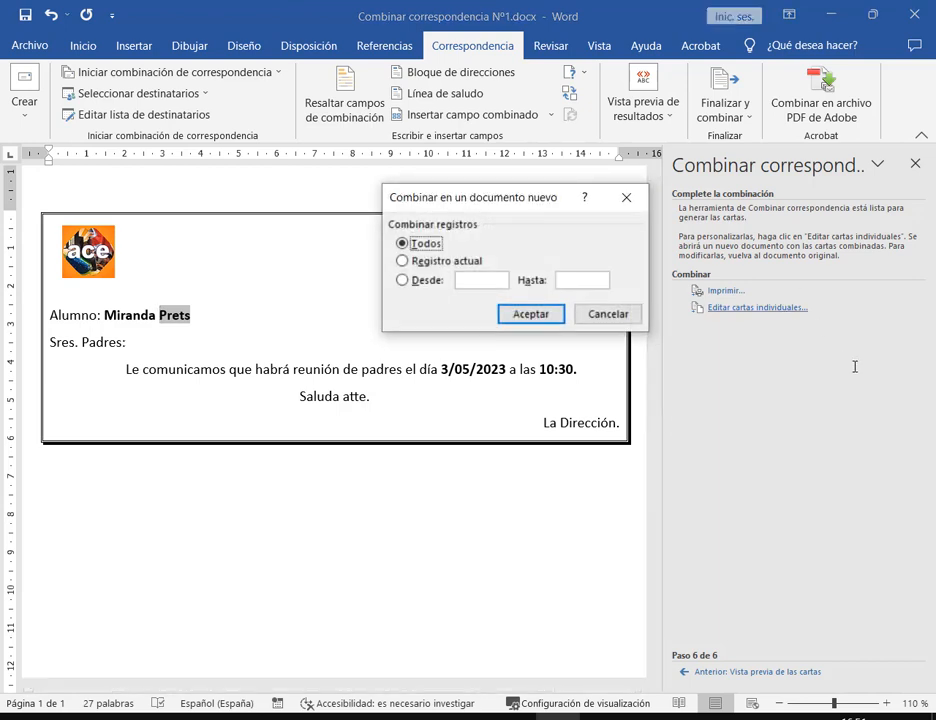
drag(581, 203, 477, 286)
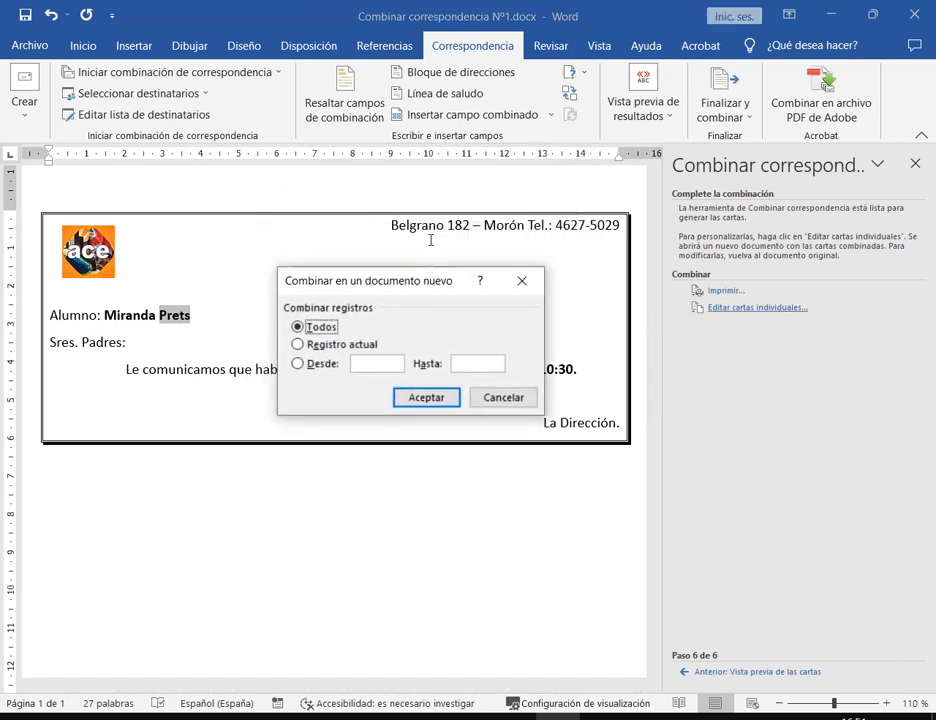
drag(431, 240, 436, 245)
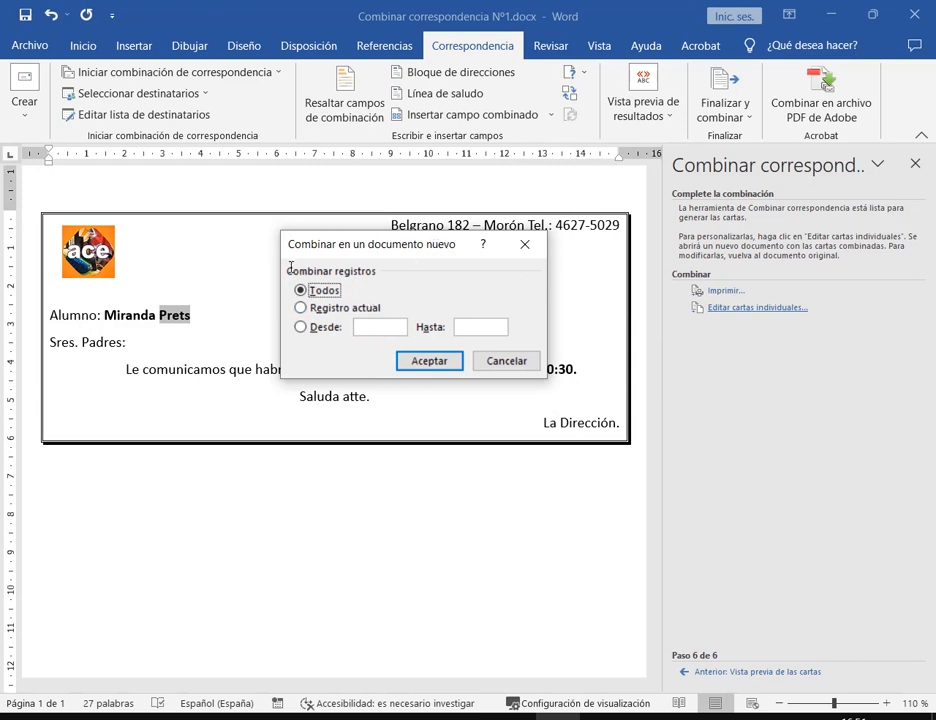
mouse_move(281, 262)
mouse_down()
mouse_move(489, 342)
mouse_move(523, 344)
mouse_up()
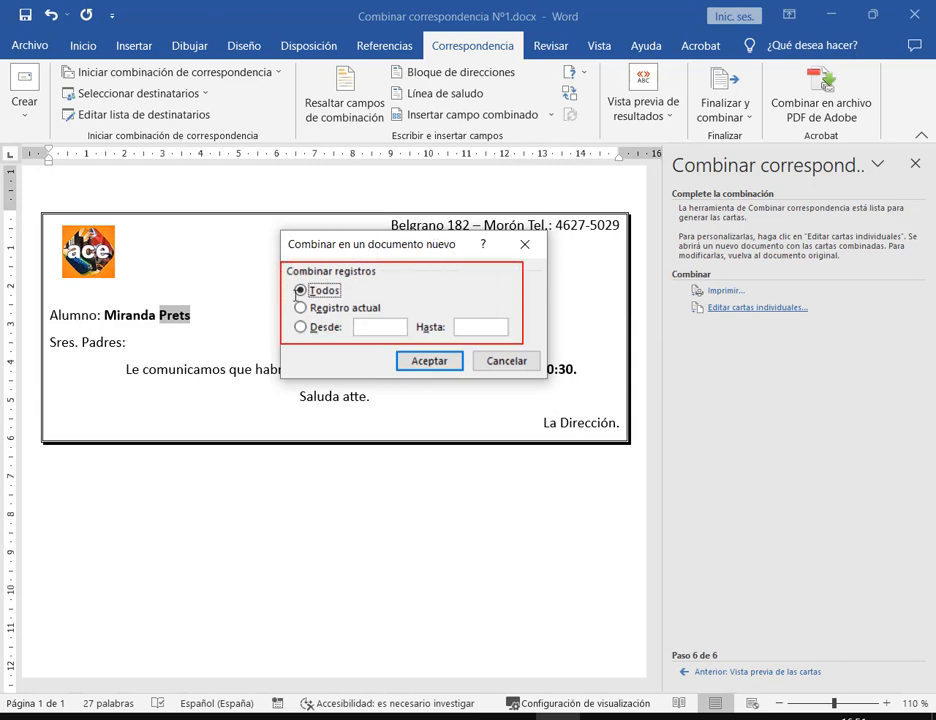
drag(297, 280, 346, 300)
key(ctrl+z)
click(301, 308)
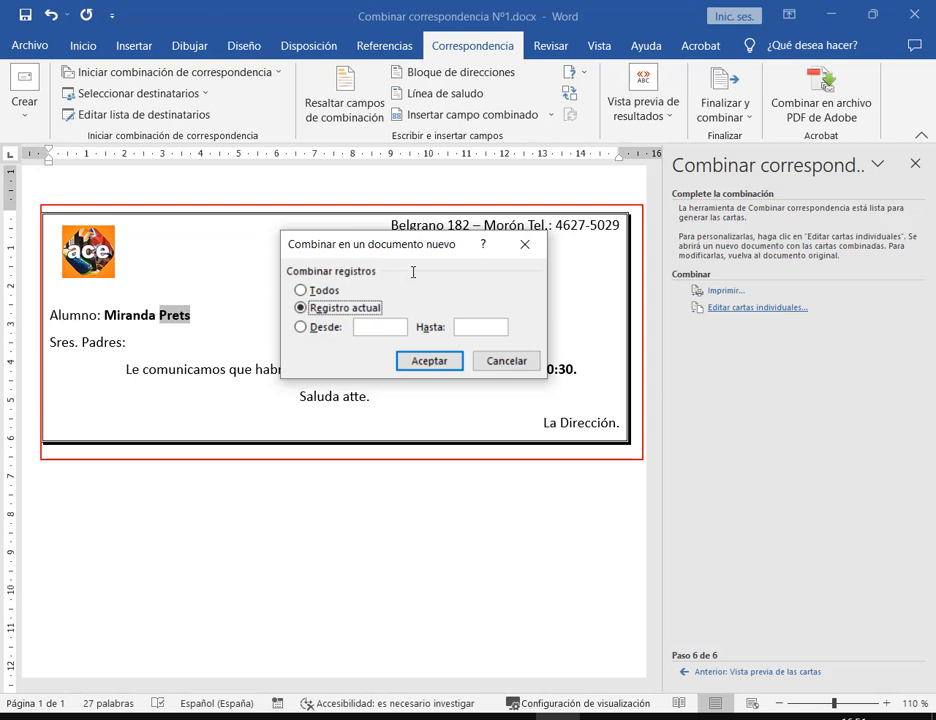
click(301, 326)
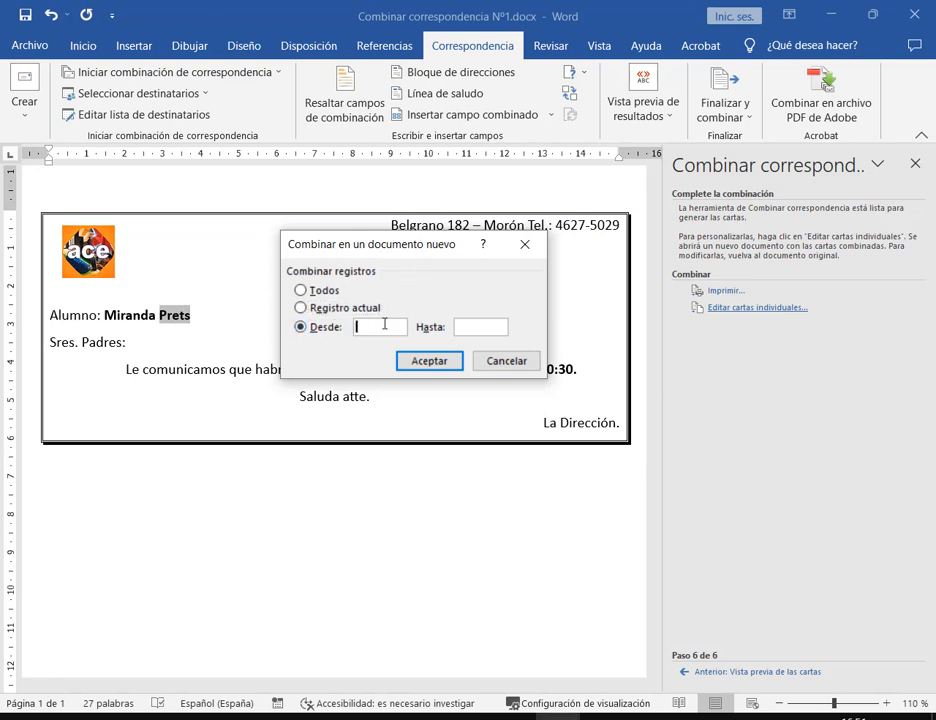
click(482, 325)
click(323, 291)
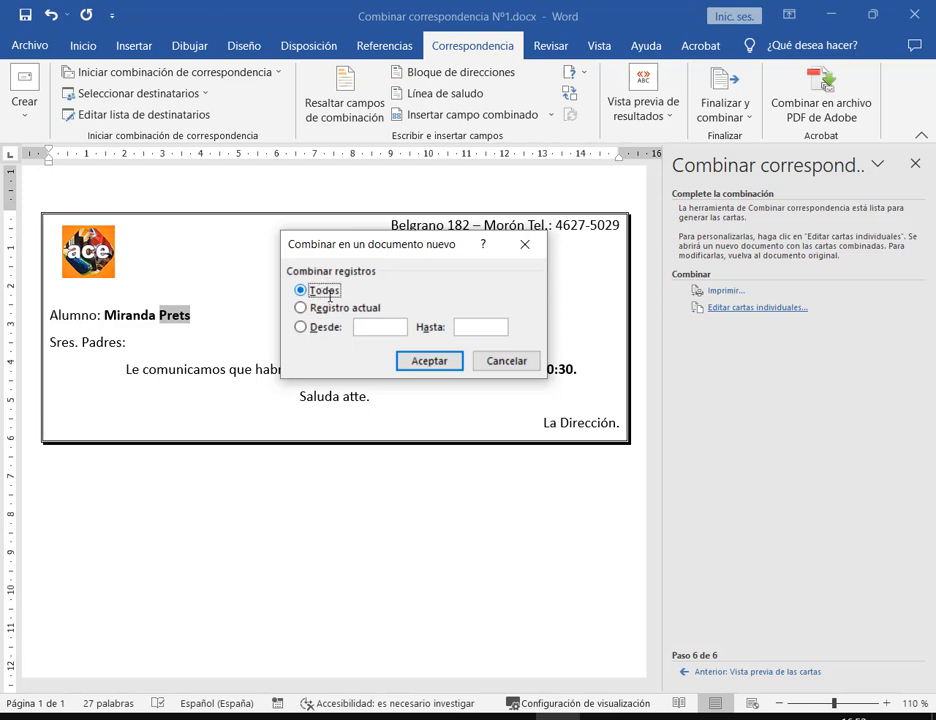
click(429, 361)
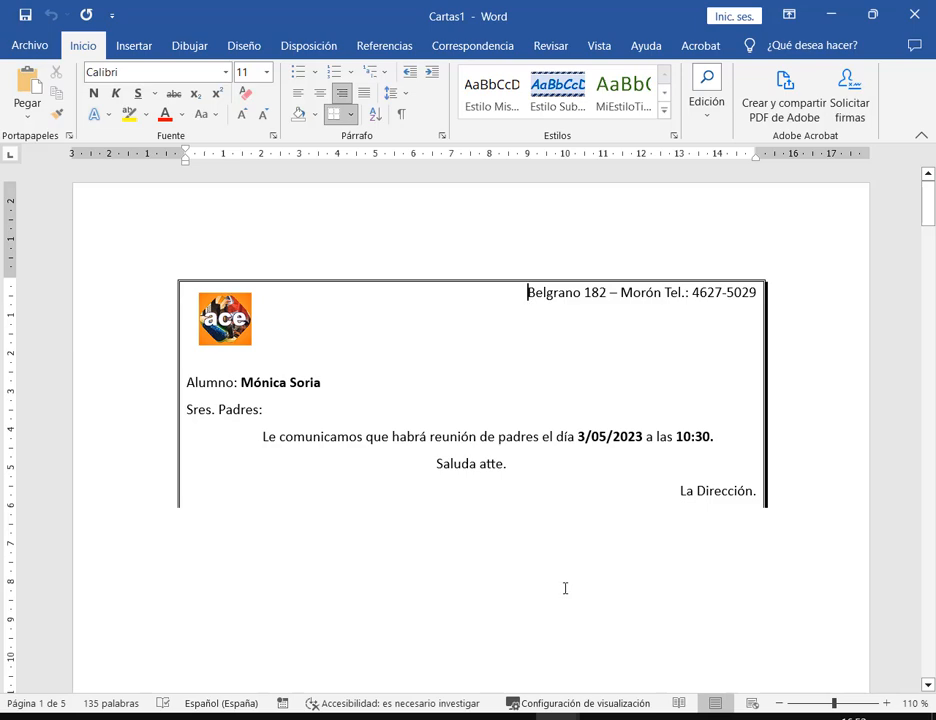
Bring the merged Cartas1 document to the front and highlight the bordered letter box
mouse_move(558, 716)
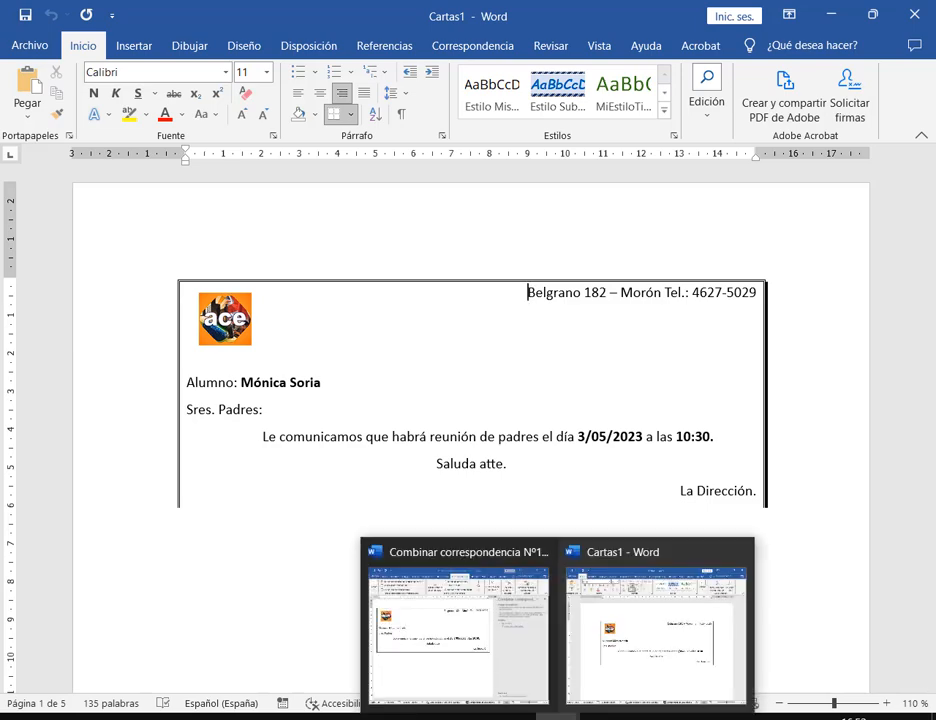
mouse_move(493, 652)
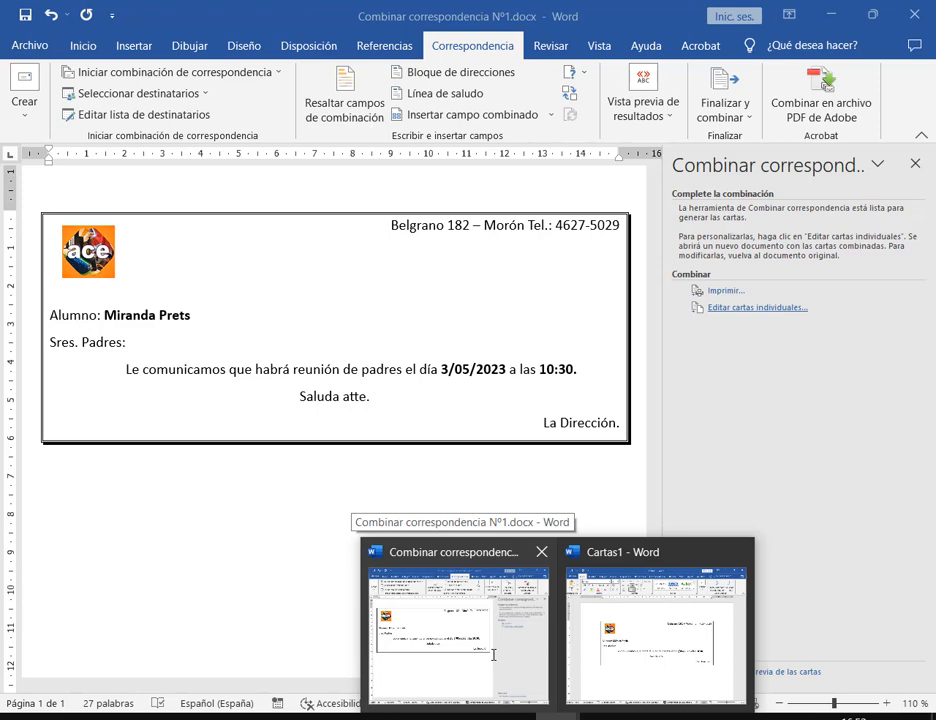
mouse_move(690, 630)
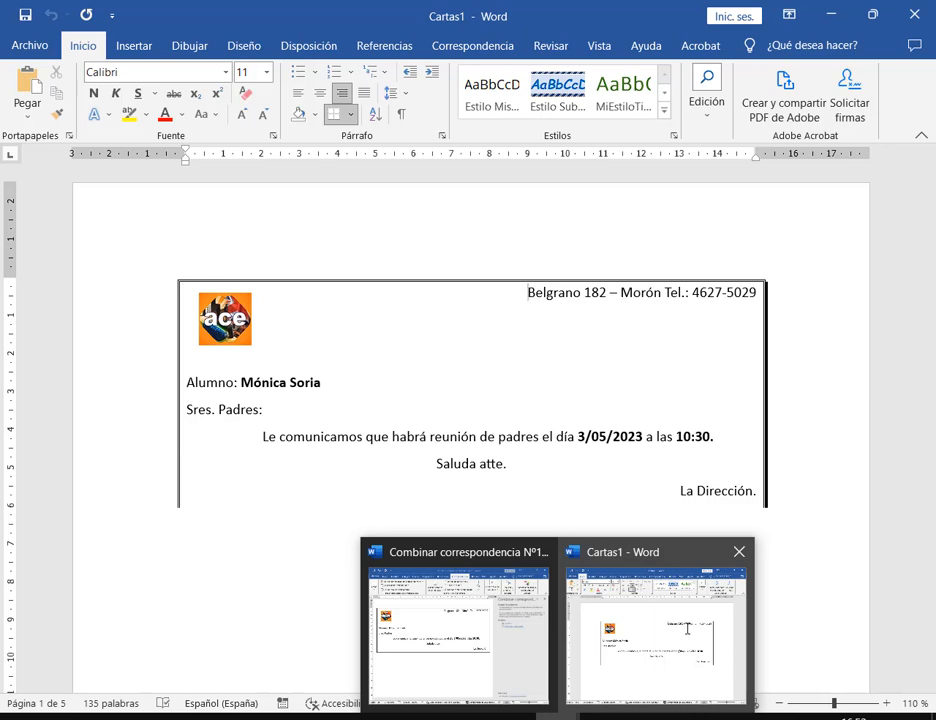
click(684, 630)
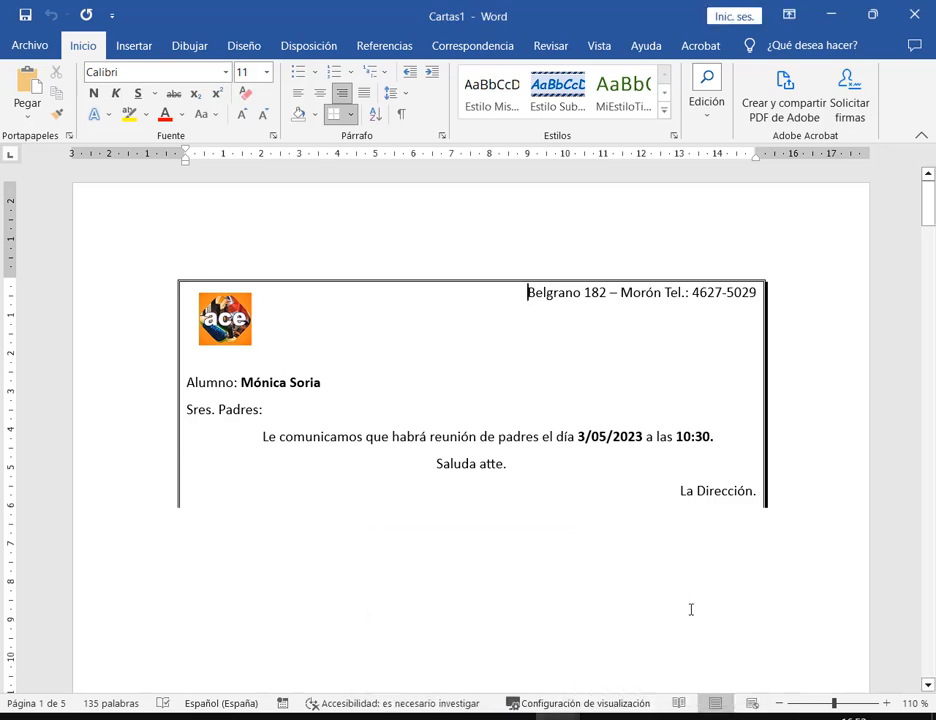
drag(162, 258, 793, 537)
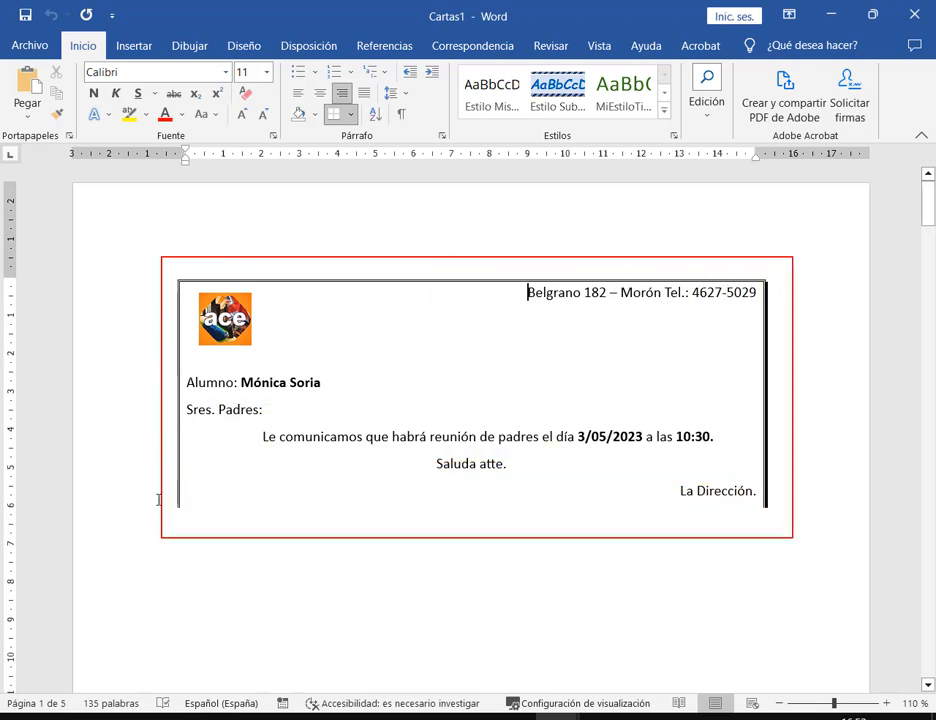
mouse_move(168, 500)
mouse_down()
mouse_move(378, 545)
mouse_move(724, 523)
mouse_move(782, 514)
mouse_move(783, 505)
mouse_up()
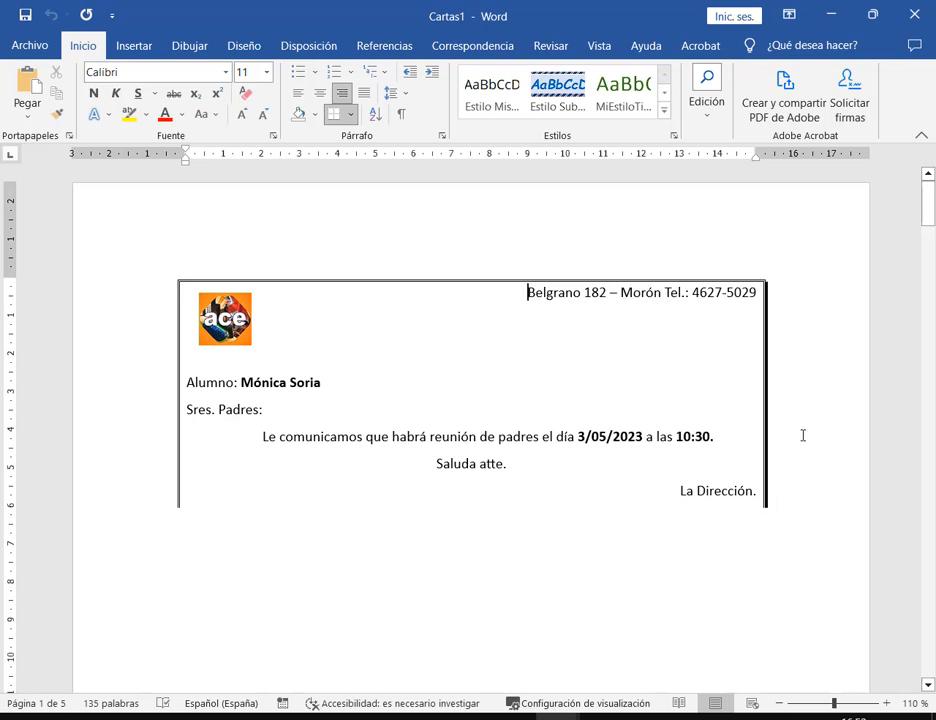
Scroll through the five Cartas1 letters and close the document
scroll(801, 436, down, 3)
scroll(801, 438, down, 15)
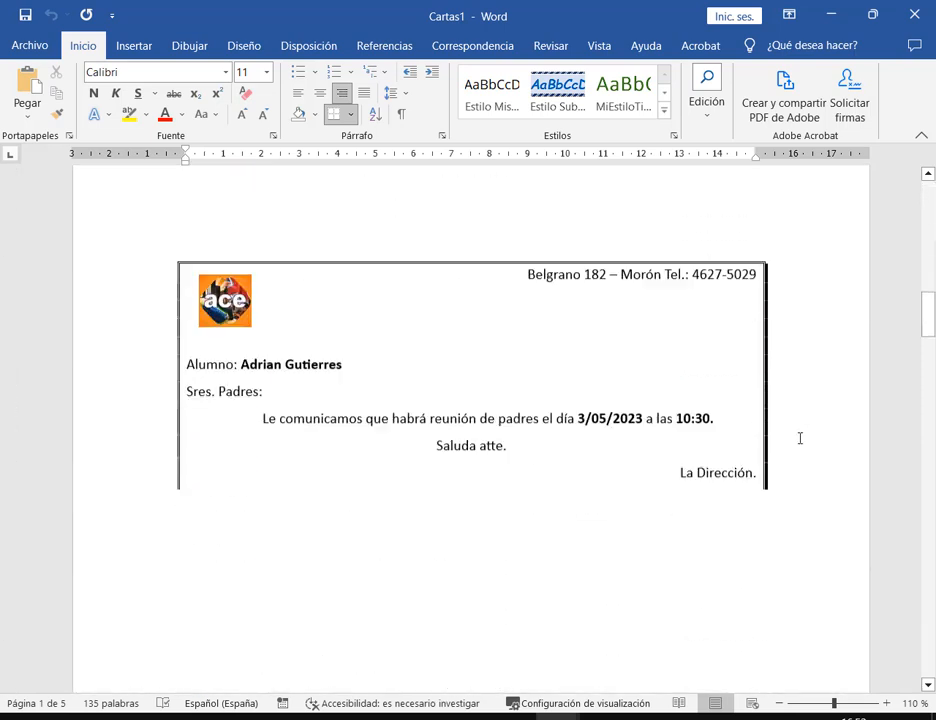
scroll(731, 320, down, 12)
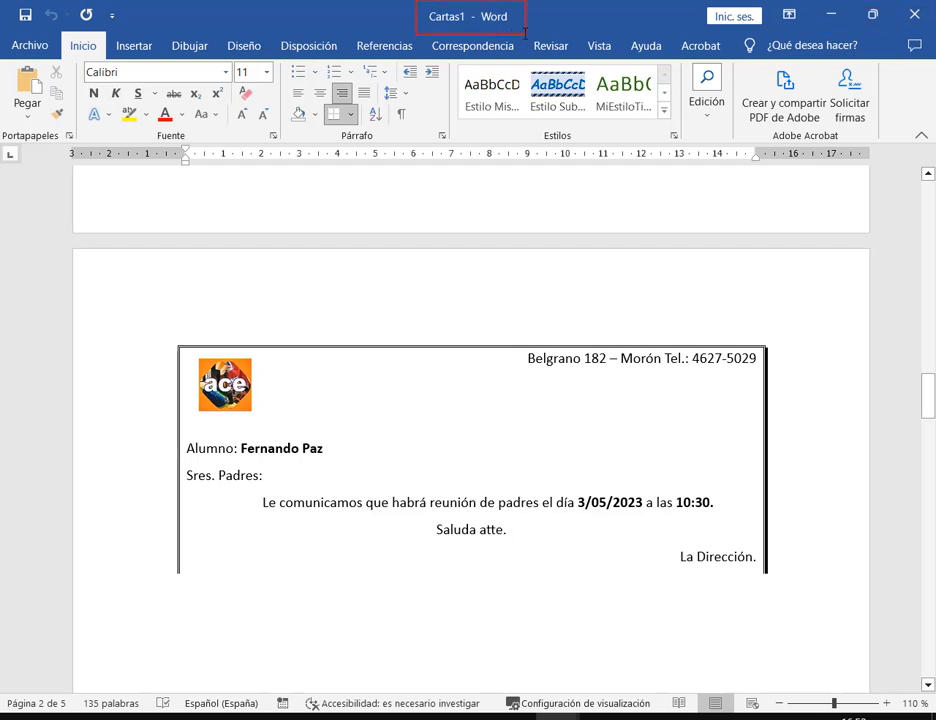
click(914, 14)
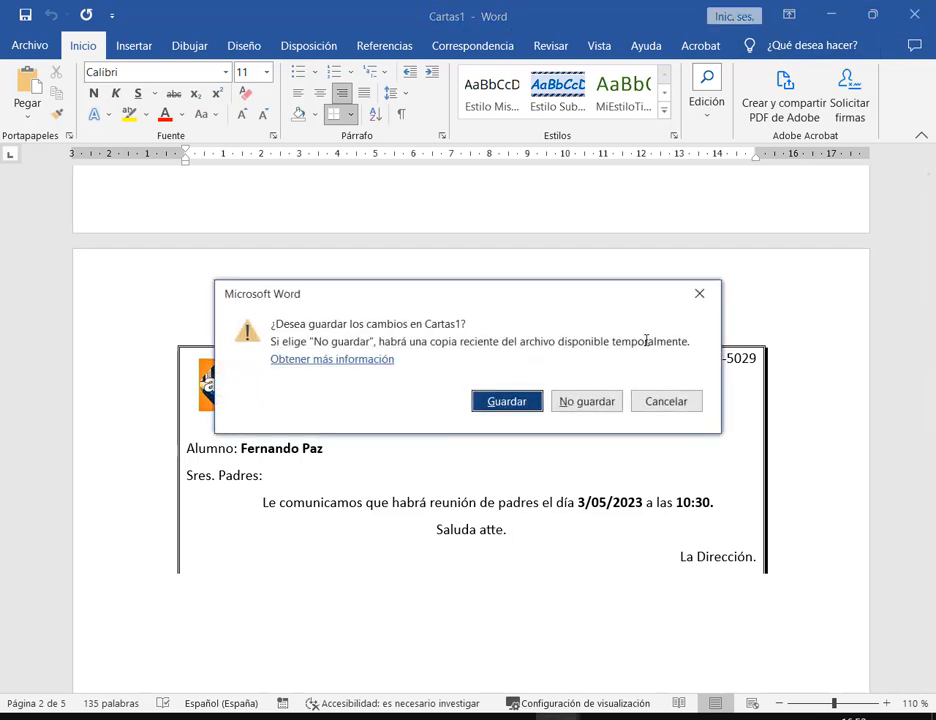
Discard Cartas1 unsaved, add a blank line after 'La Dirección.', and reopen the merge-to-document options
click(598, 404)
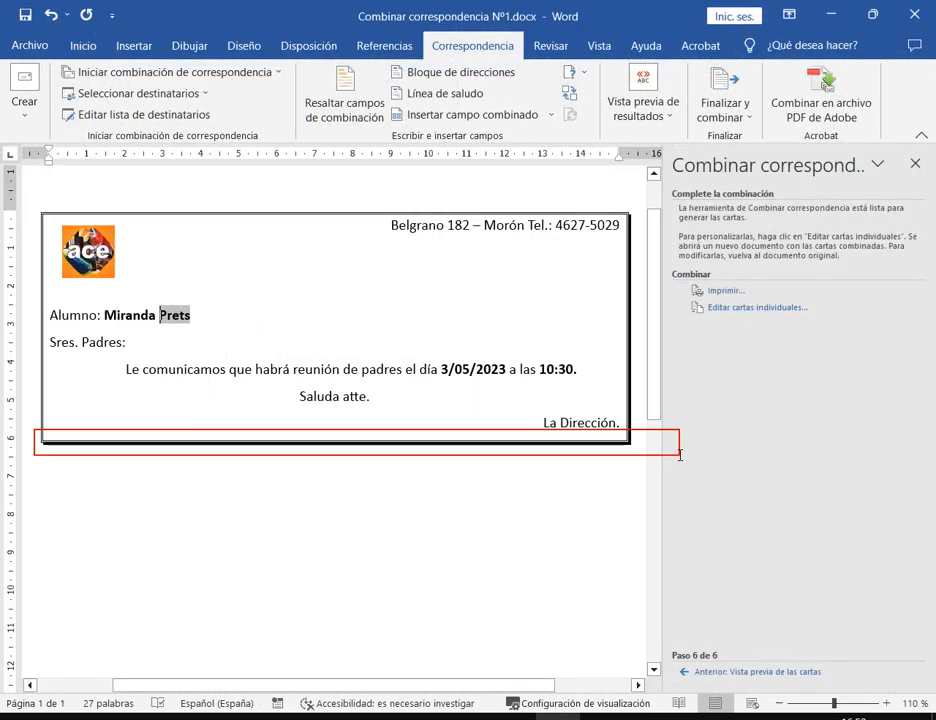
click(626, 424)
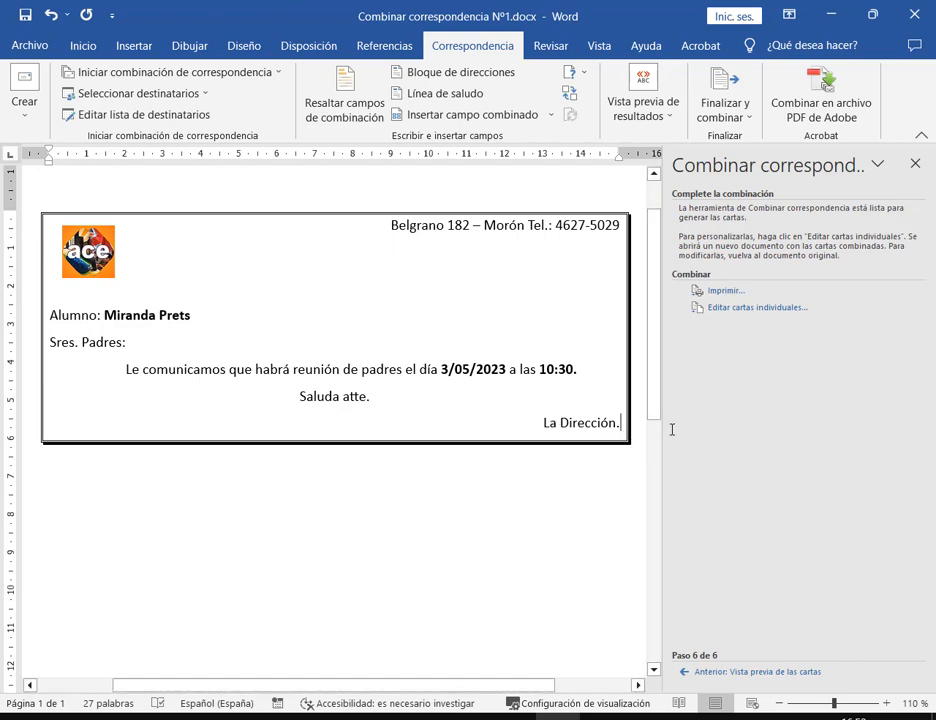
key(Return)
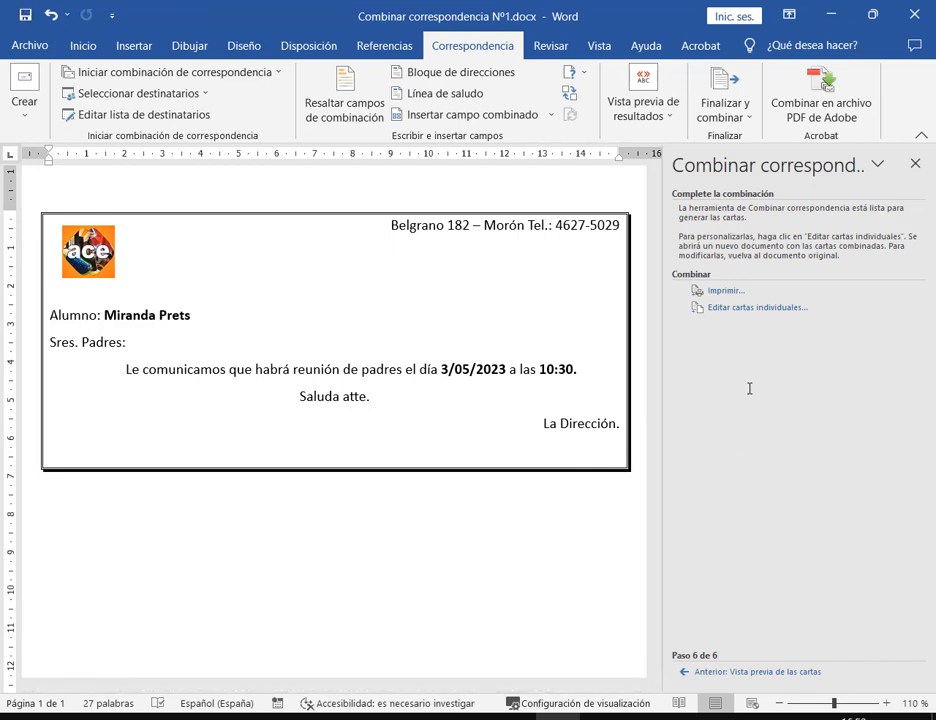
click(756, 308)
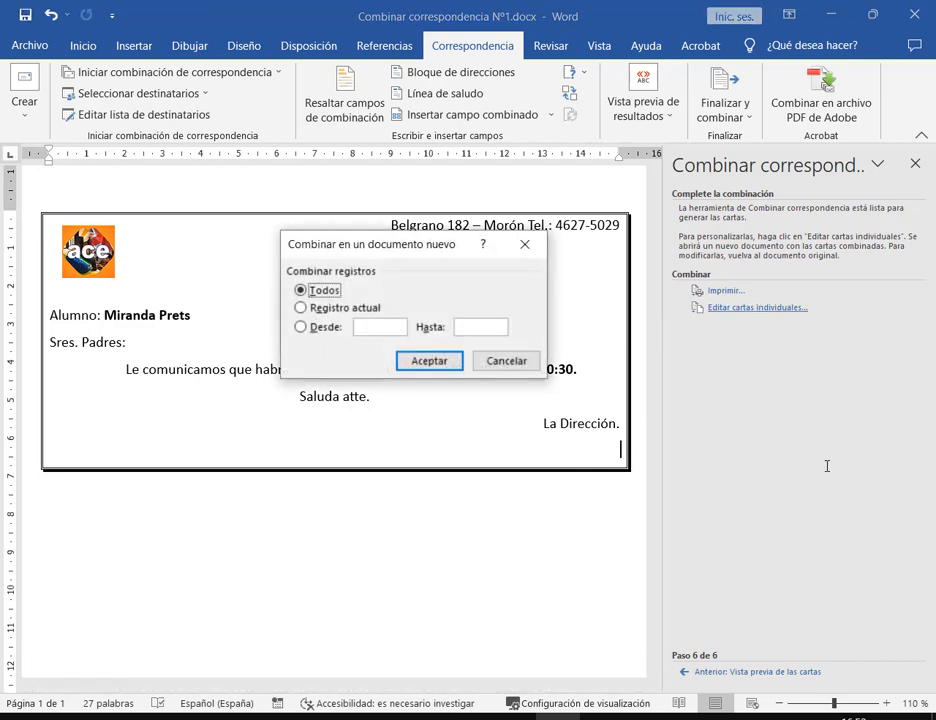
Merge all records (Todos) into the new document Cartas2 and mark the letter table's border
click(440, 358)
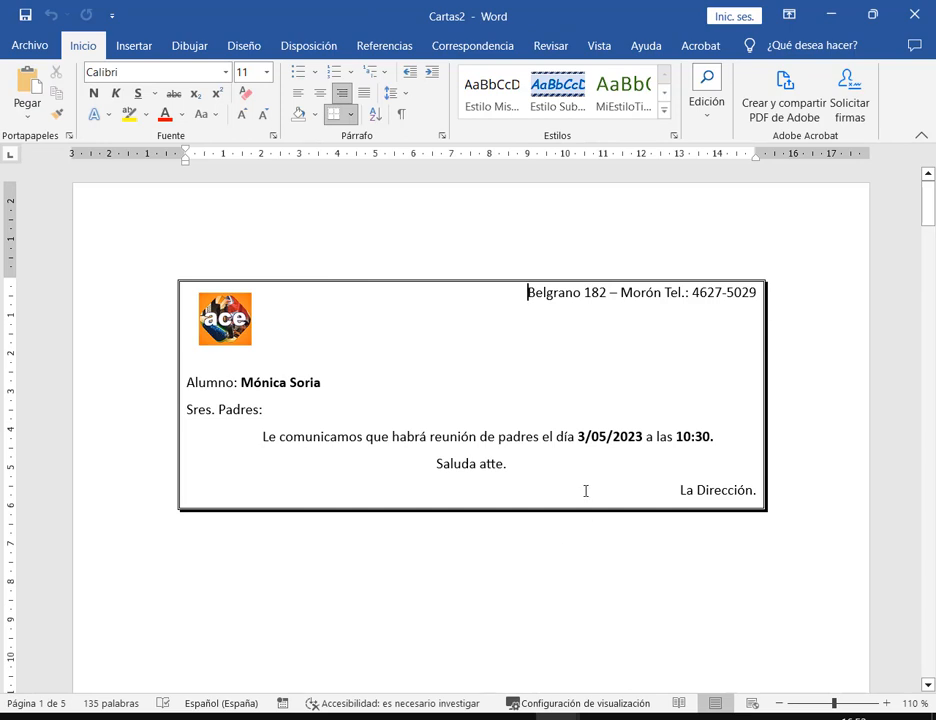
drag(163, 501, 786, 517)
mouse_move(155, 259)
mouse_down()
mouse_move(495, 378)
mouse_move(784, 546)
mouse_up()
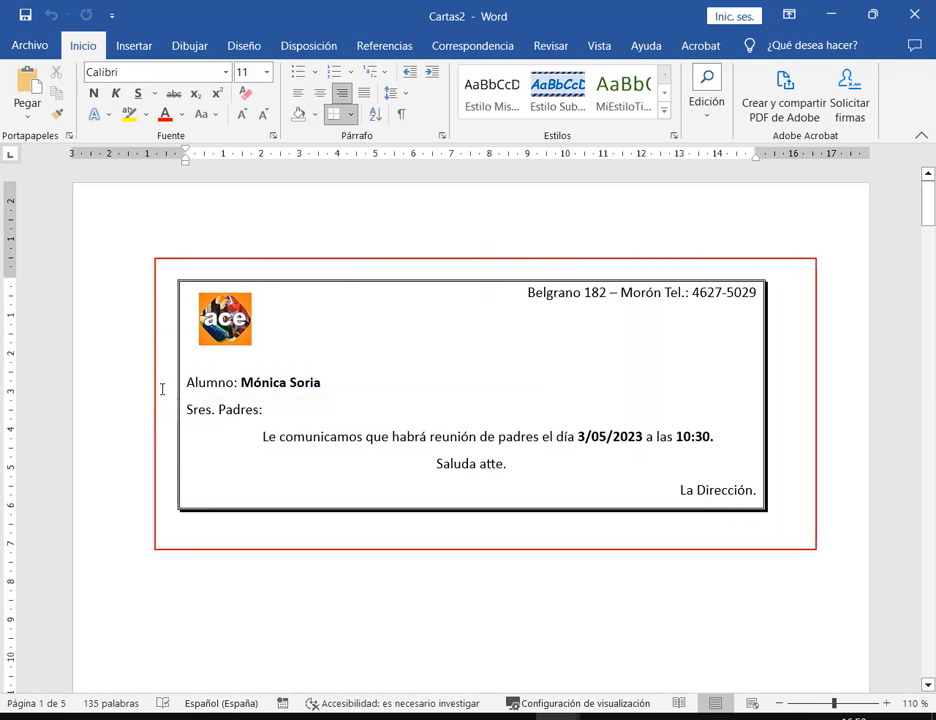
Scroll through Cartas2's five pages to check each student's bordered letter
scroll(873, 482, down, 5)
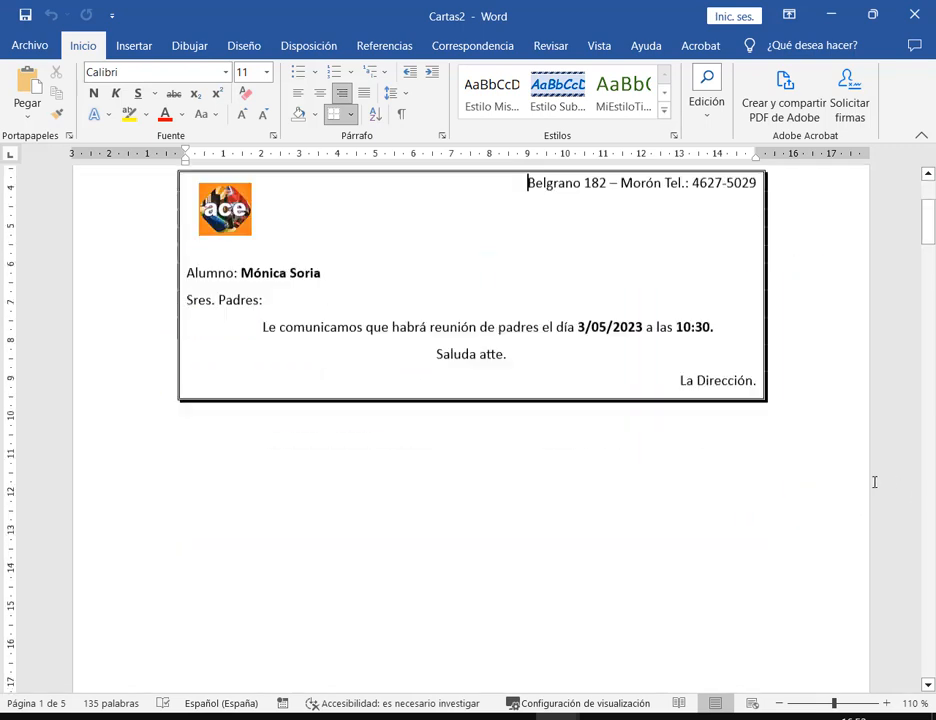
scroll(825, 436, down, 15)
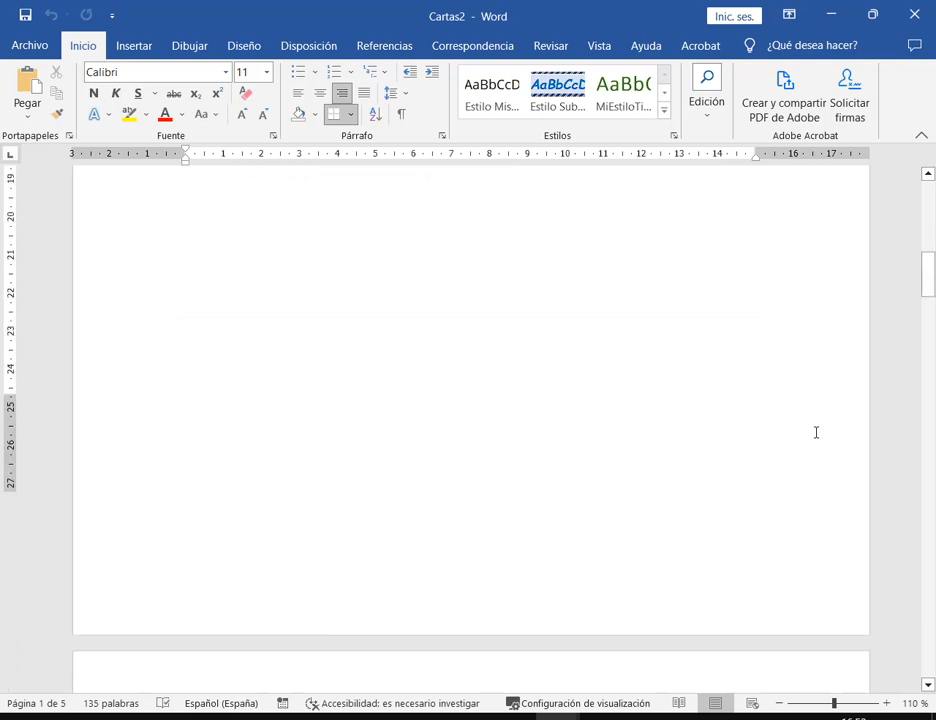
scroll(762, 386, up, 2)
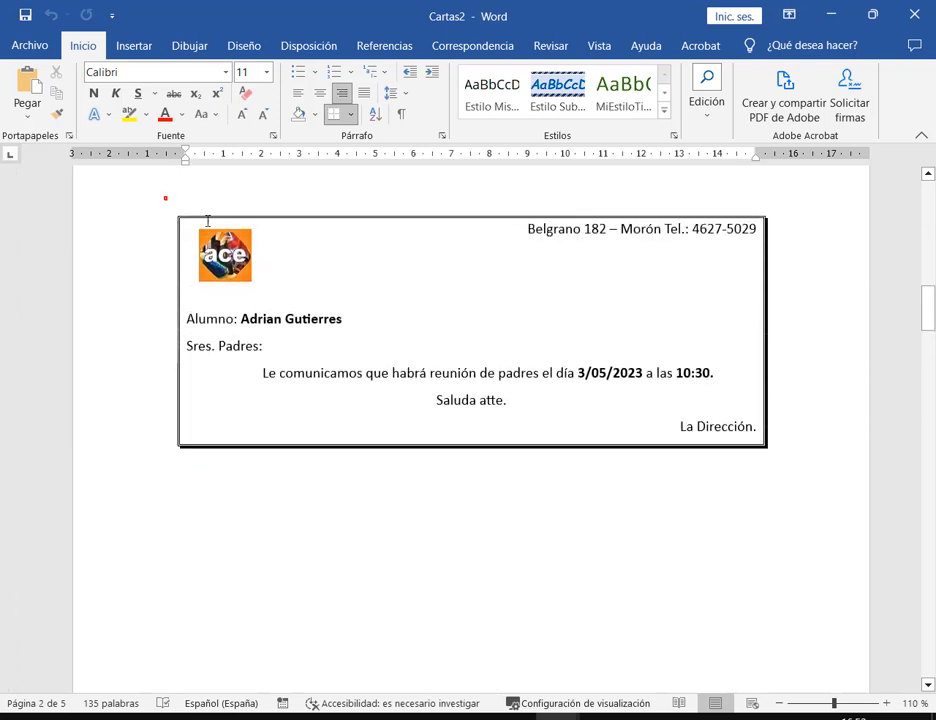
drag(163, 198, 789, 467)
scroll(790, 466, down, 18)
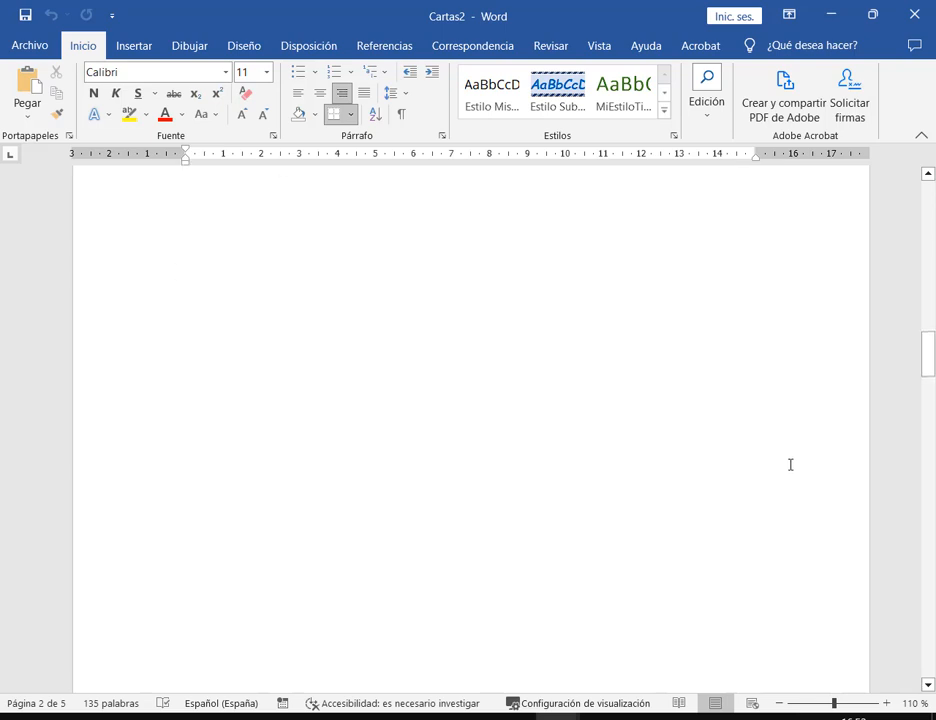
drag(150, 270, 792, 574)
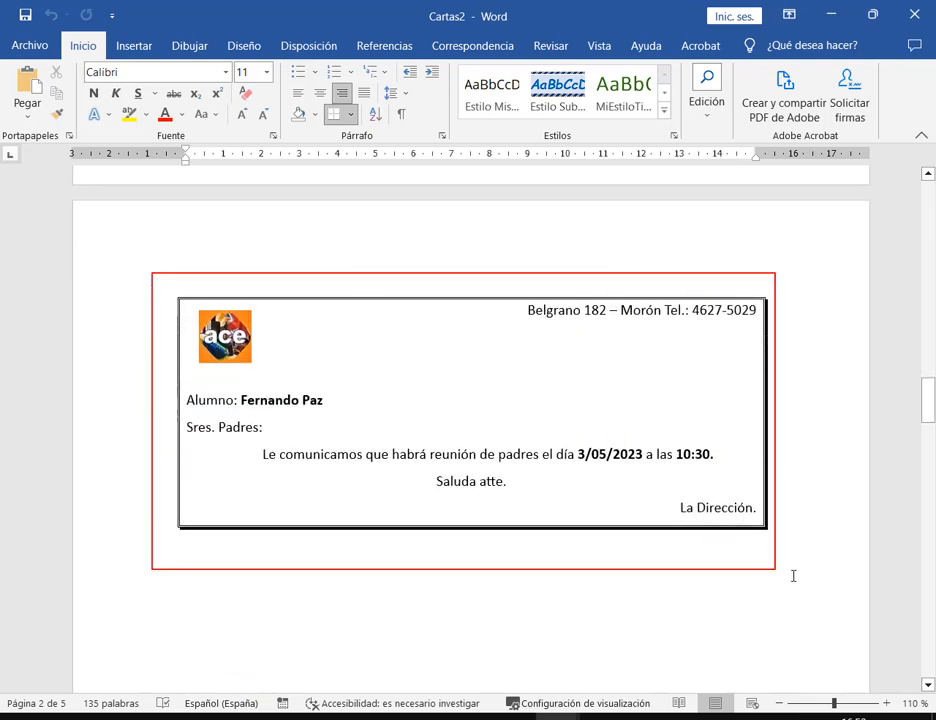
scroll(802, 558, down, 5)
scroll(803, 553, down, 5)
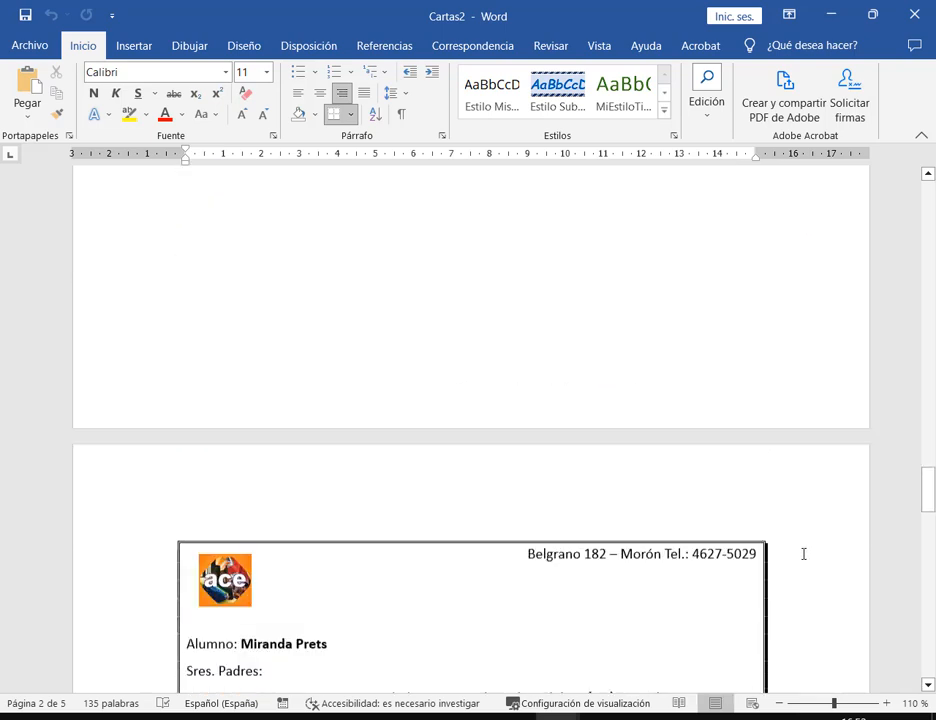
drag(150, 362, 823, 647)
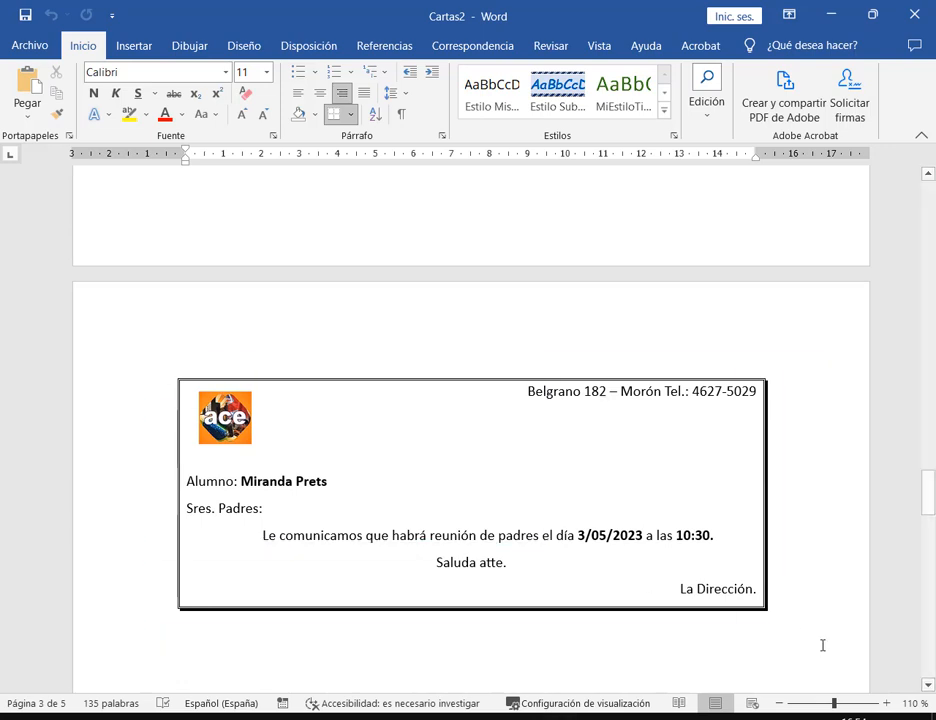
scroll(815, 612, down, 6)
scroll(812, 600, down, 4)
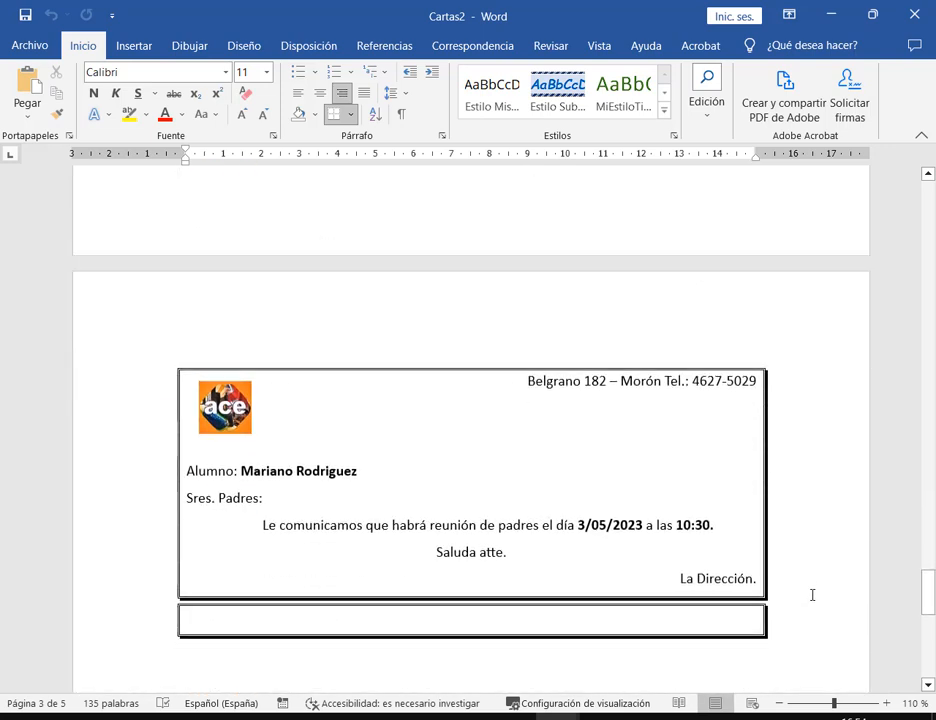
scroll(670, 504, down, 3)
scroll(682, 504, down, 3)
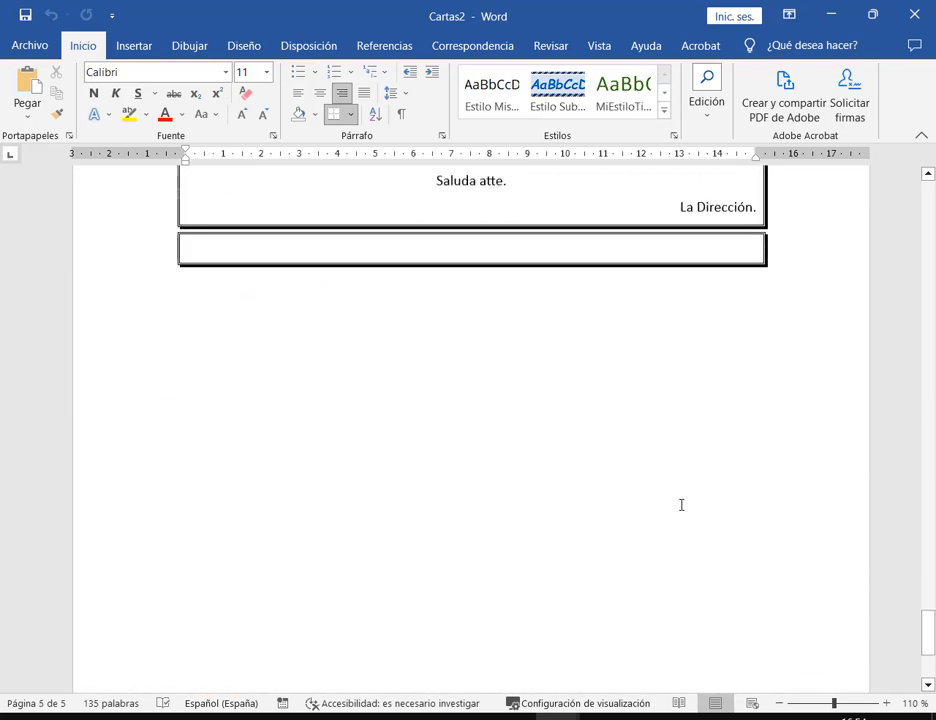
scroll(681, 504, up, 6)
click(577, 519)
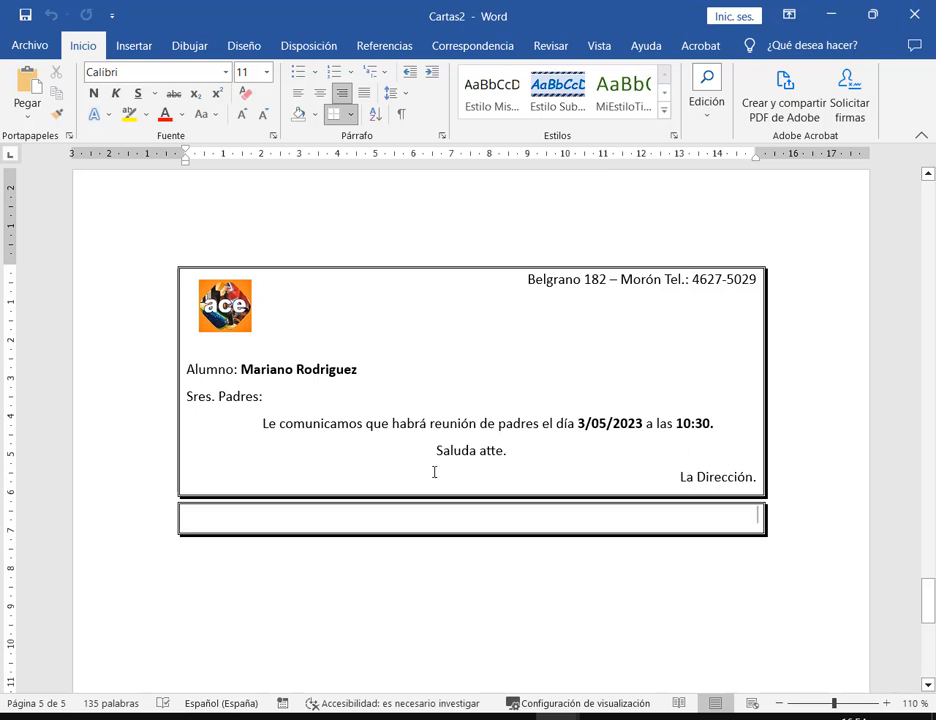
drag(170, 494, 789, 552)
drag(761, 630, 742, 546)
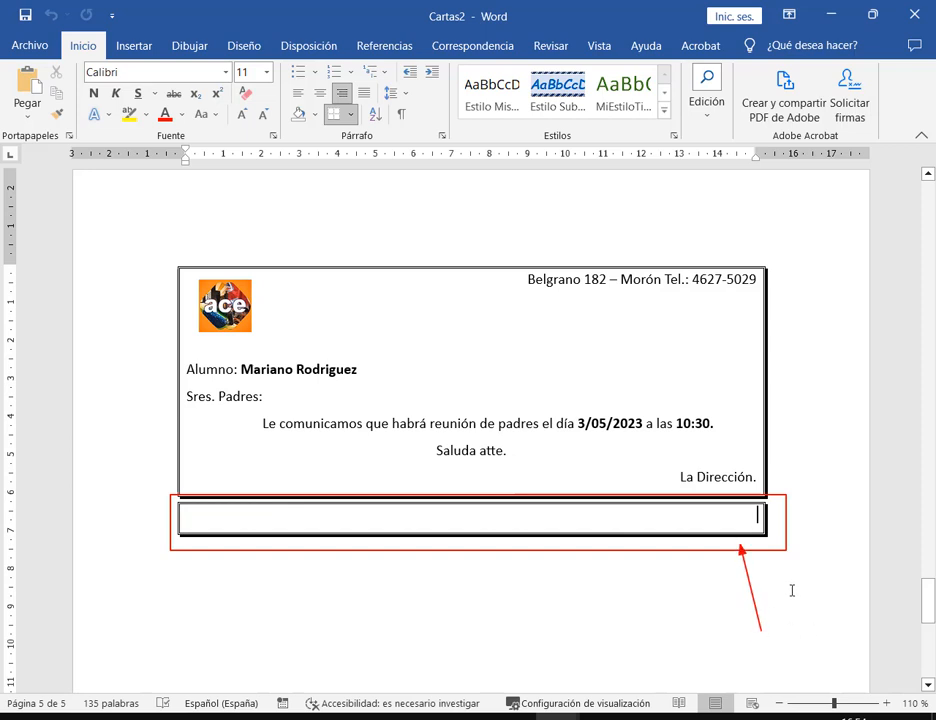
key(Escape)
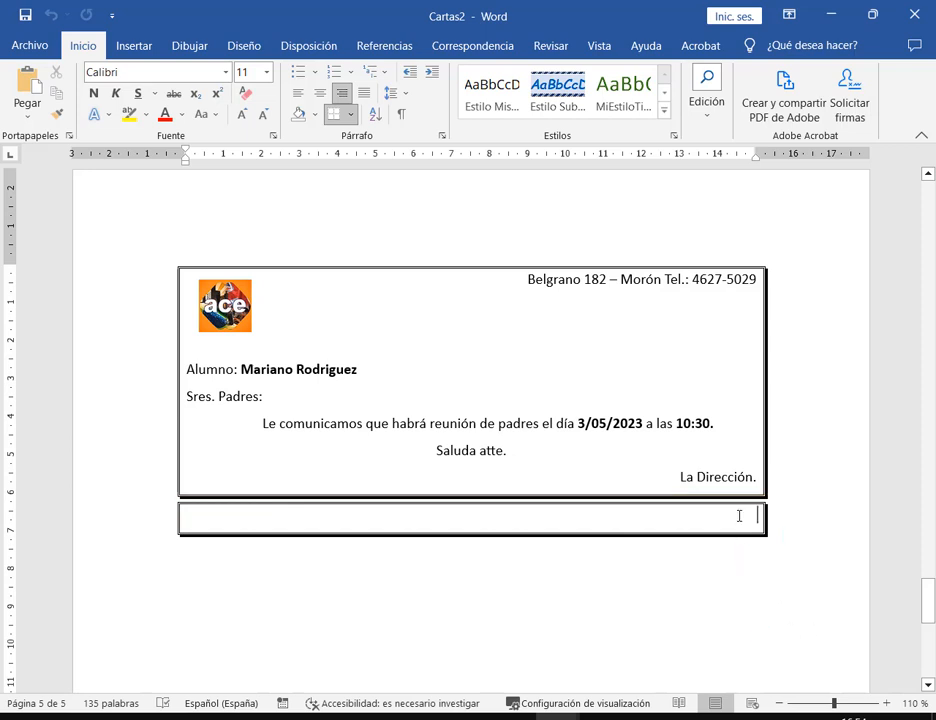
click(351, 115)
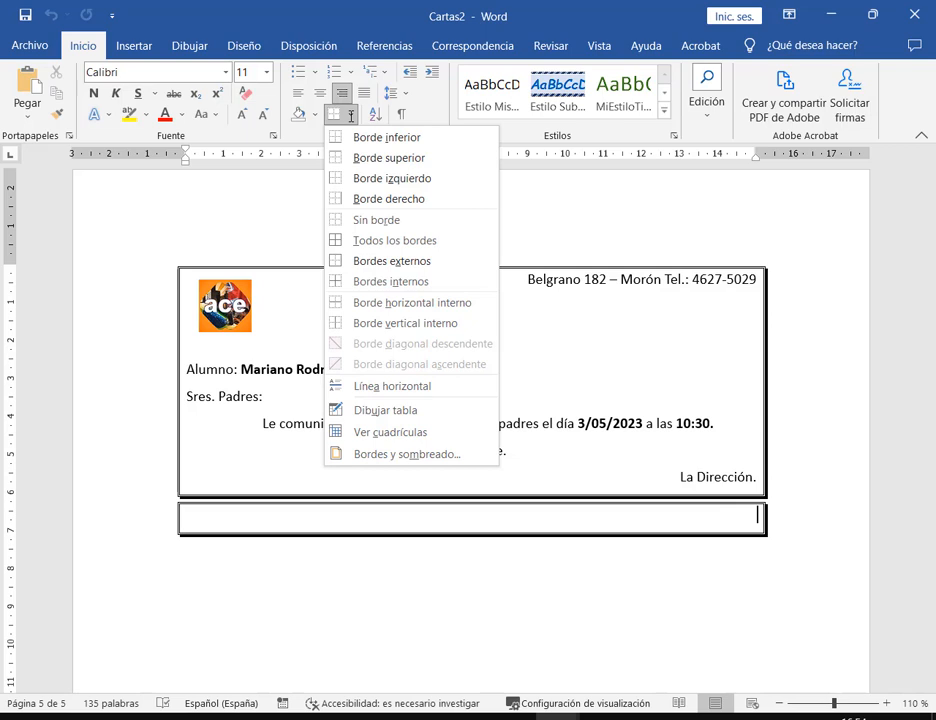
click(832, 635)
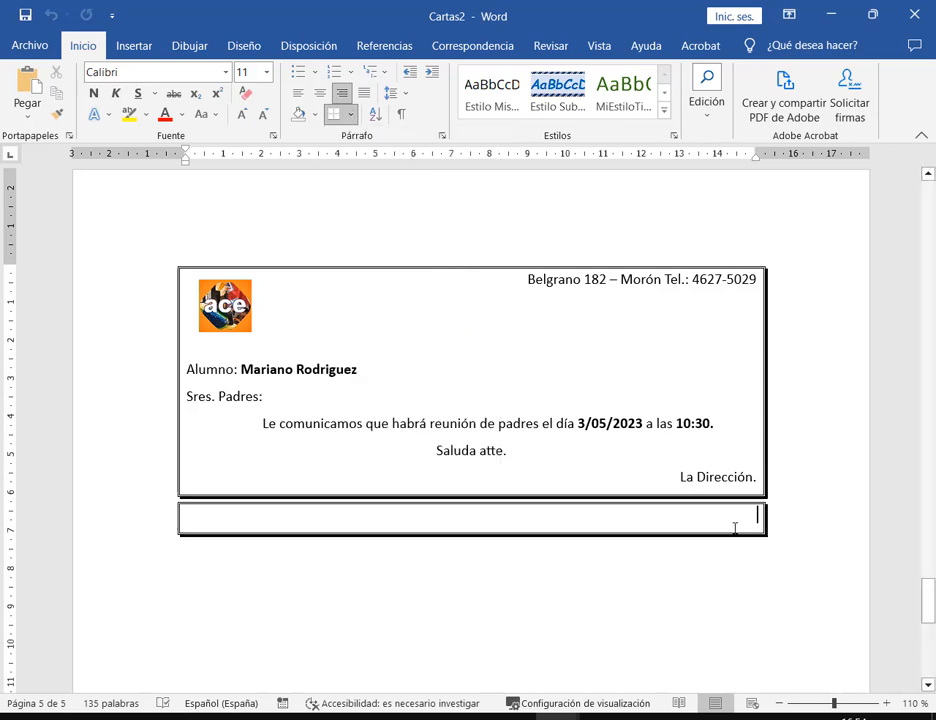
mouse_move(174, 496)
mouse_down()
mouse_move(191, 510)
mouse_move(788, 543)
mouse_up()
key(Escape)
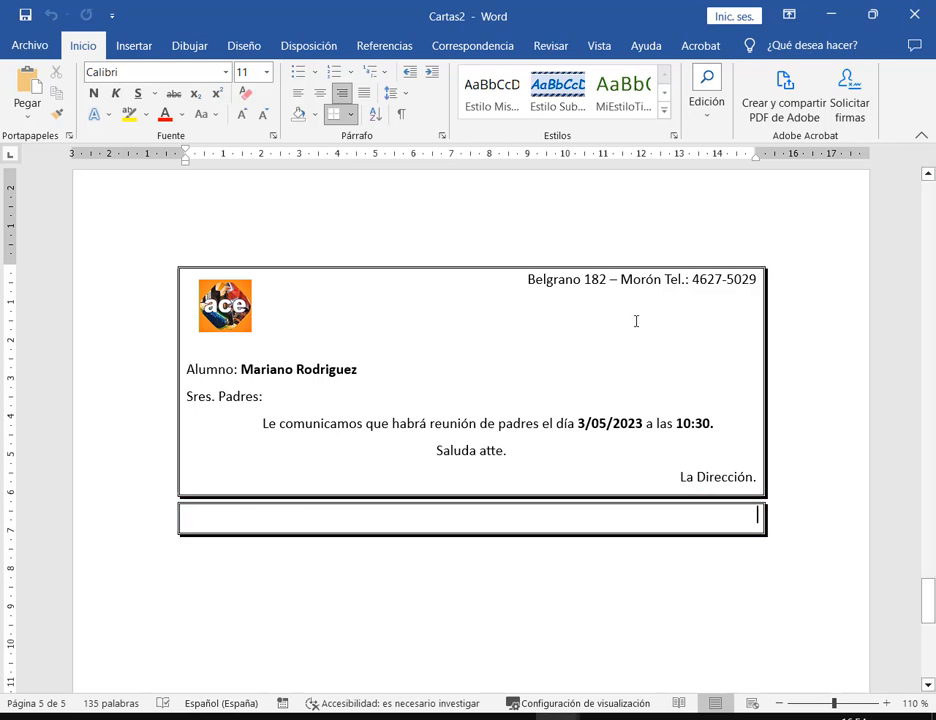
click(351, 115)
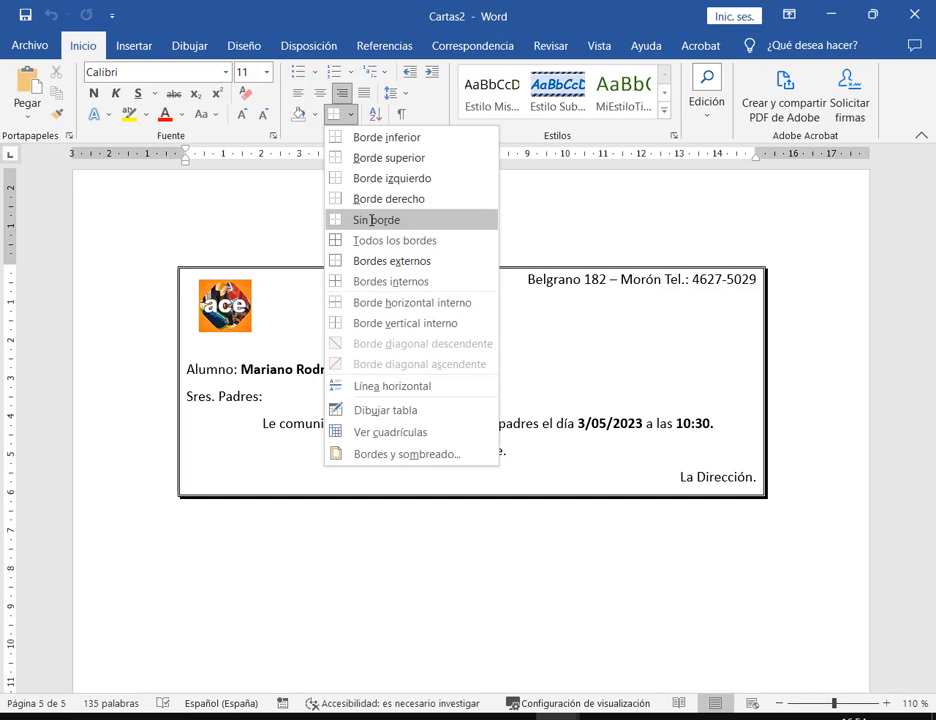
click(372, 220)
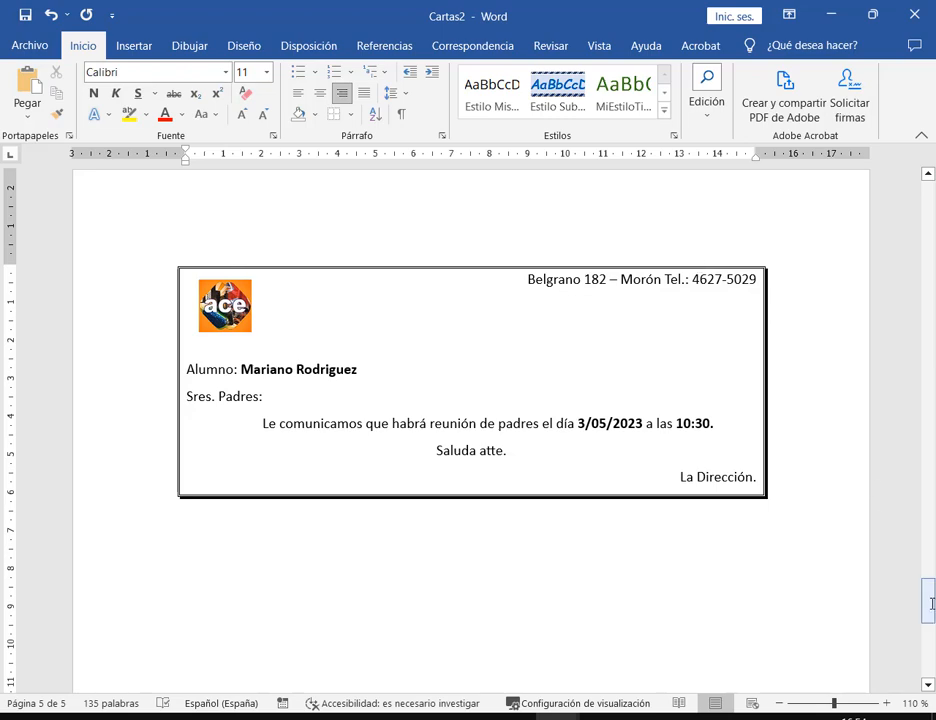
drag(928, 605, 928, 210)
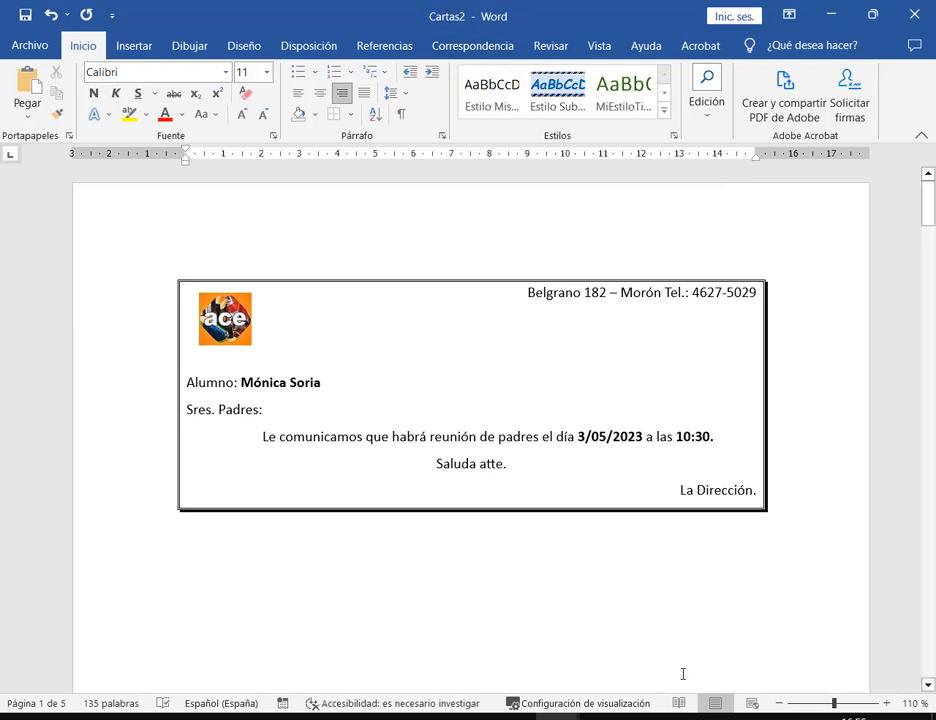
mouse_move(557, 716)
click(493, 660)
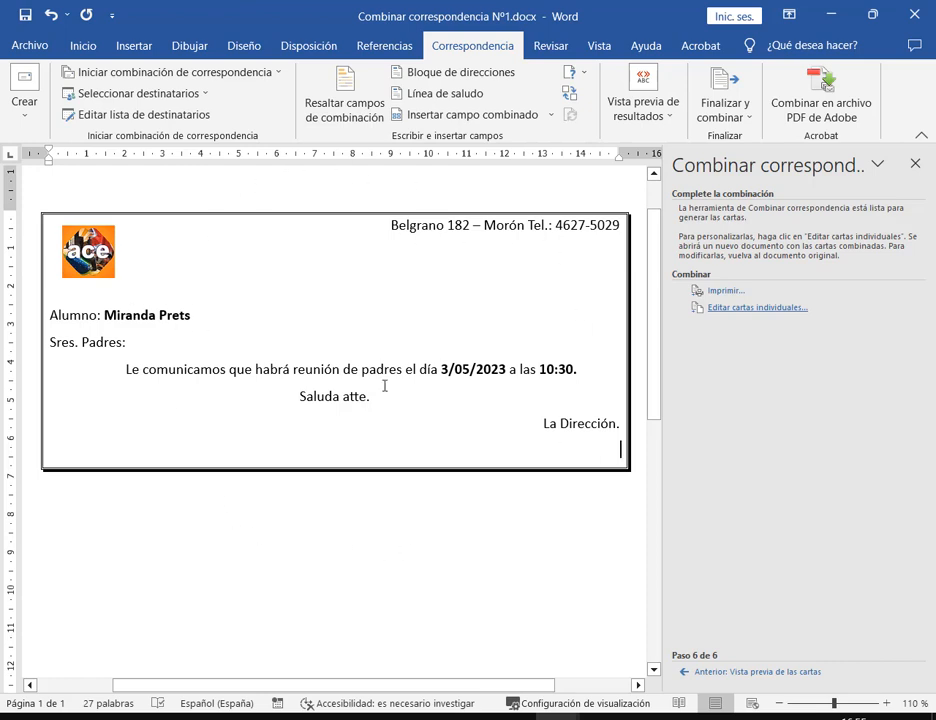
click(557, 715)
click(636, 609)
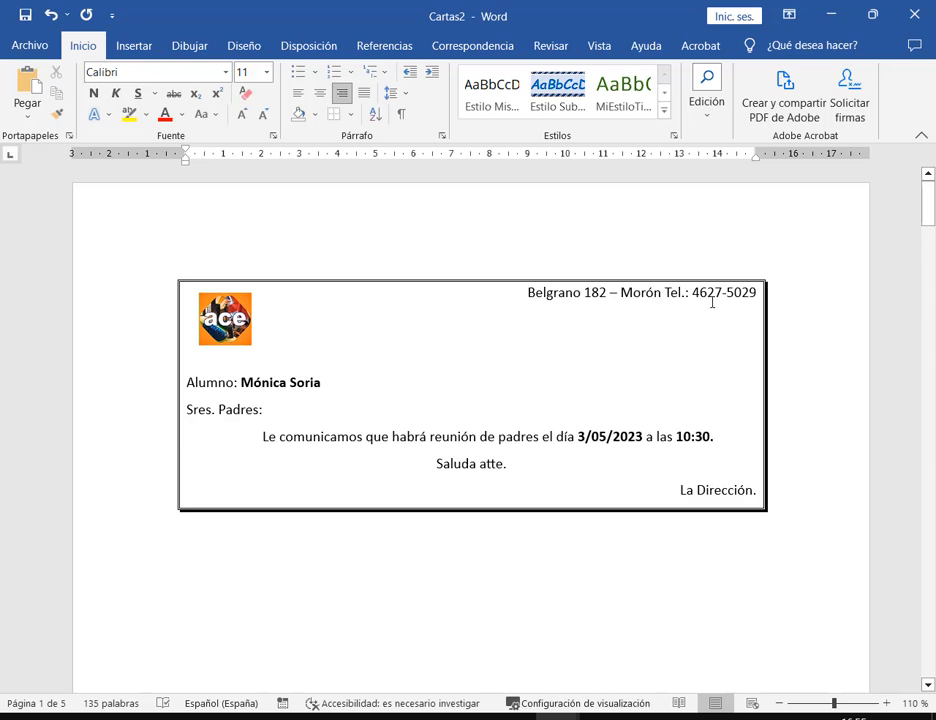
drag(694, 292, 756, 294)
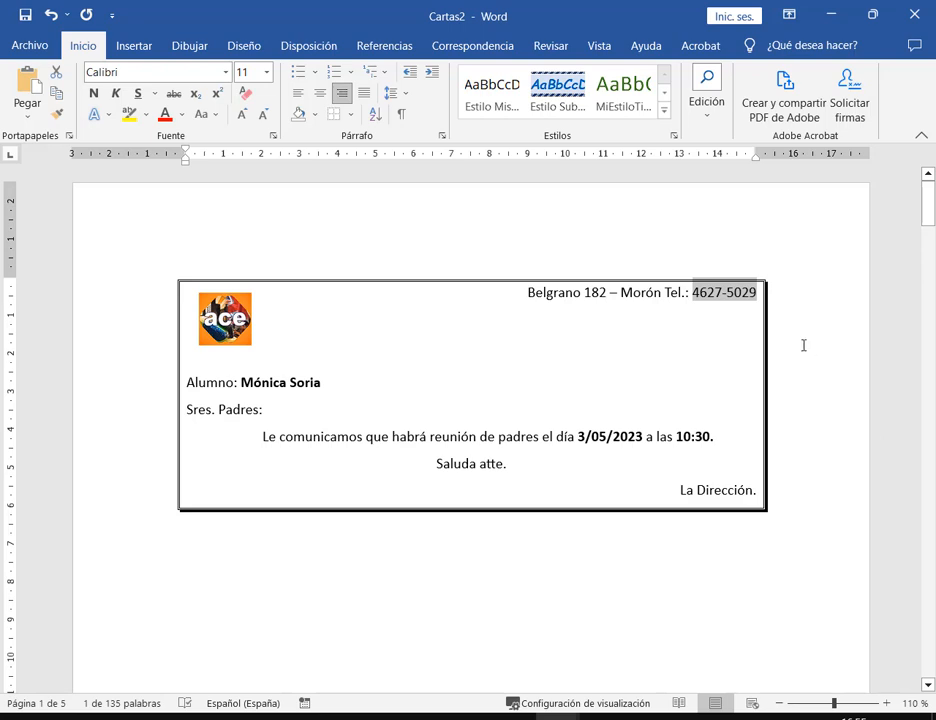
click(733, 292)
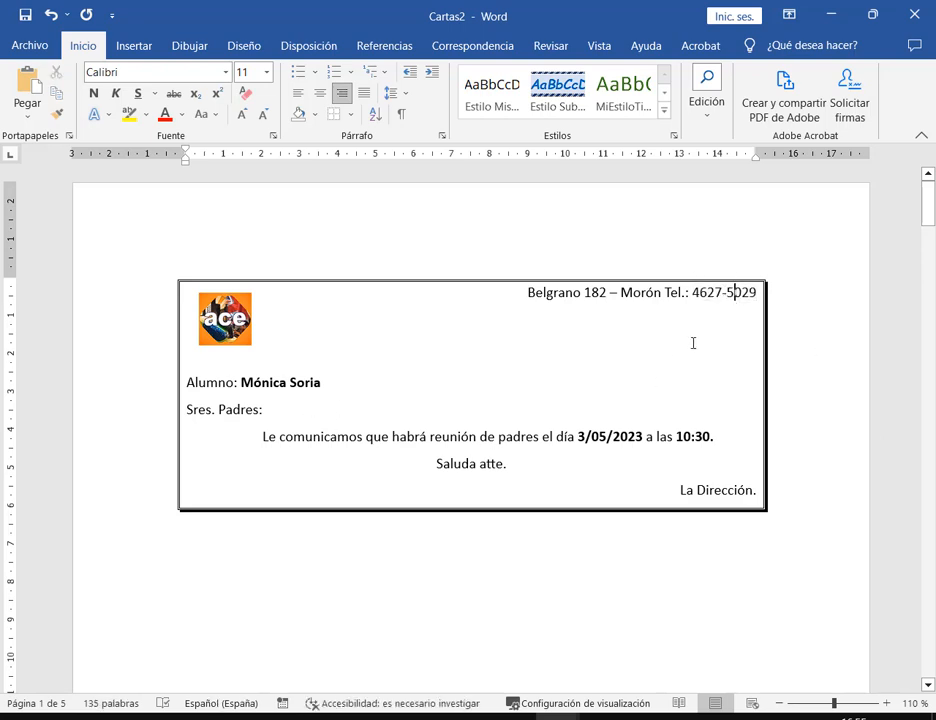
double_click(744, 292)
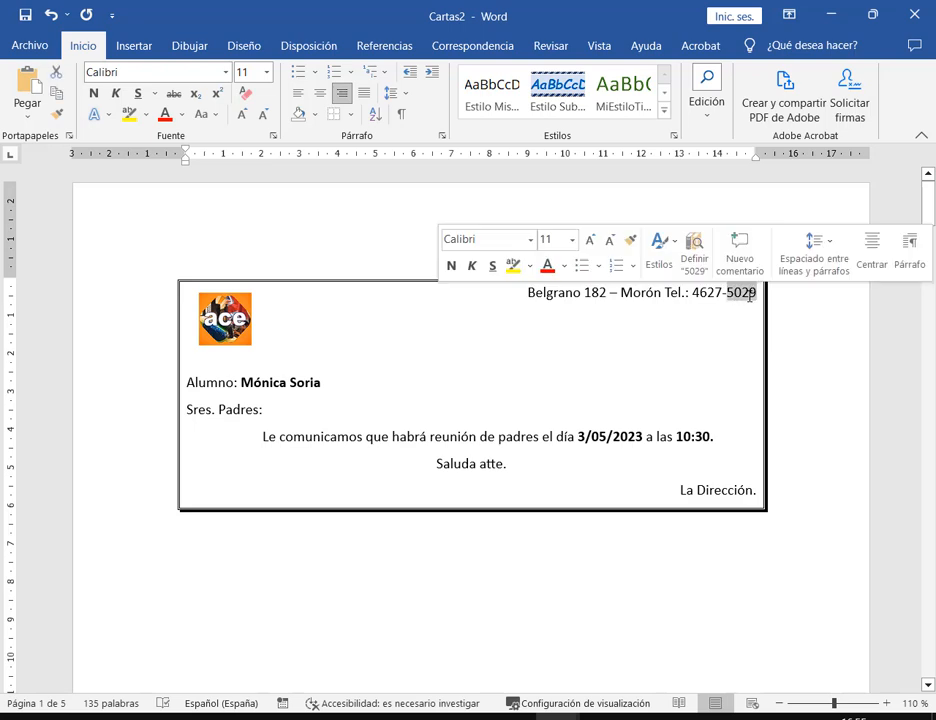
click(796, 331)
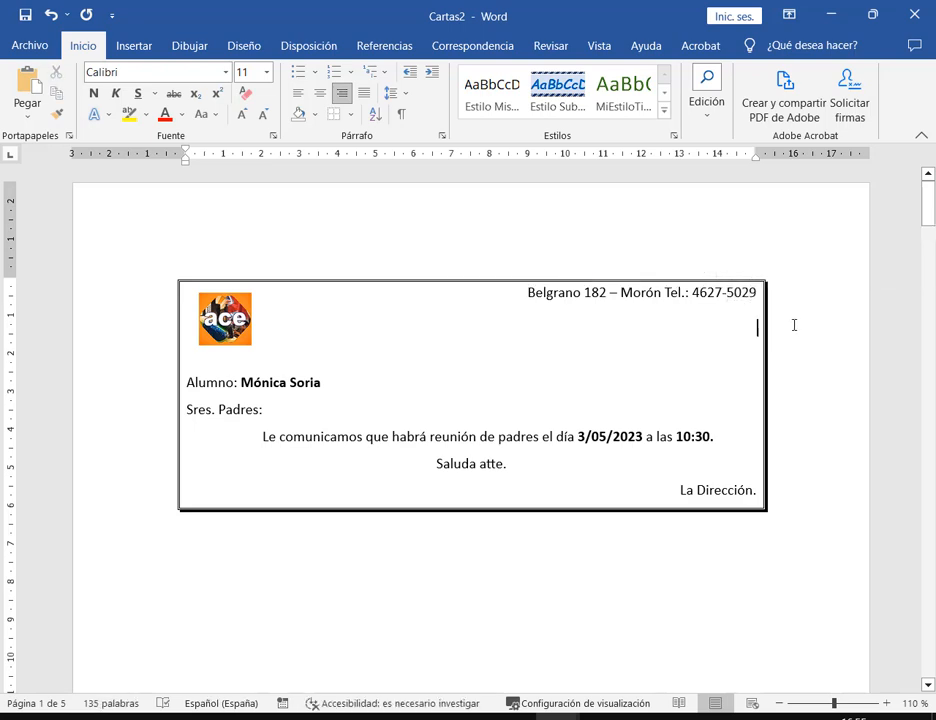
double_click(745, 297)
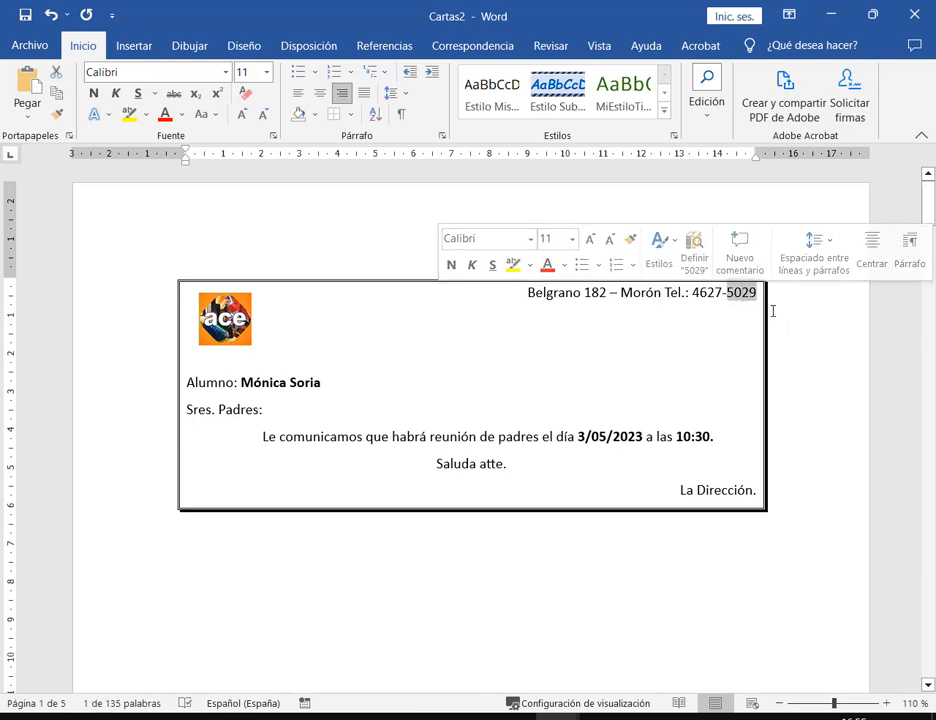
click(785, 316)
double_click(752, 294)
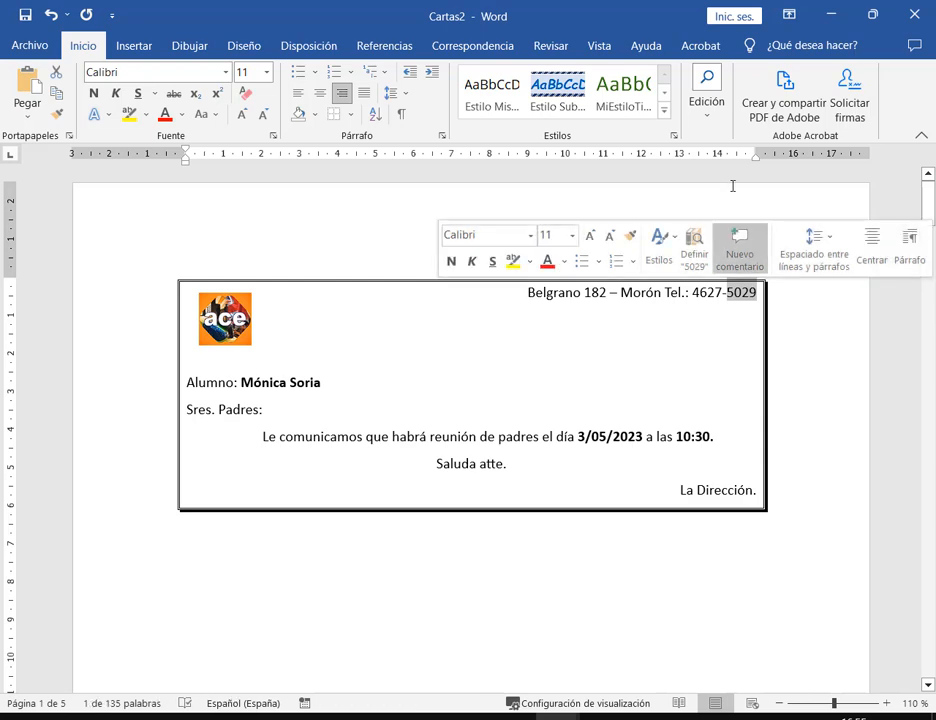
click(733, 292)
double_click(733, 292)
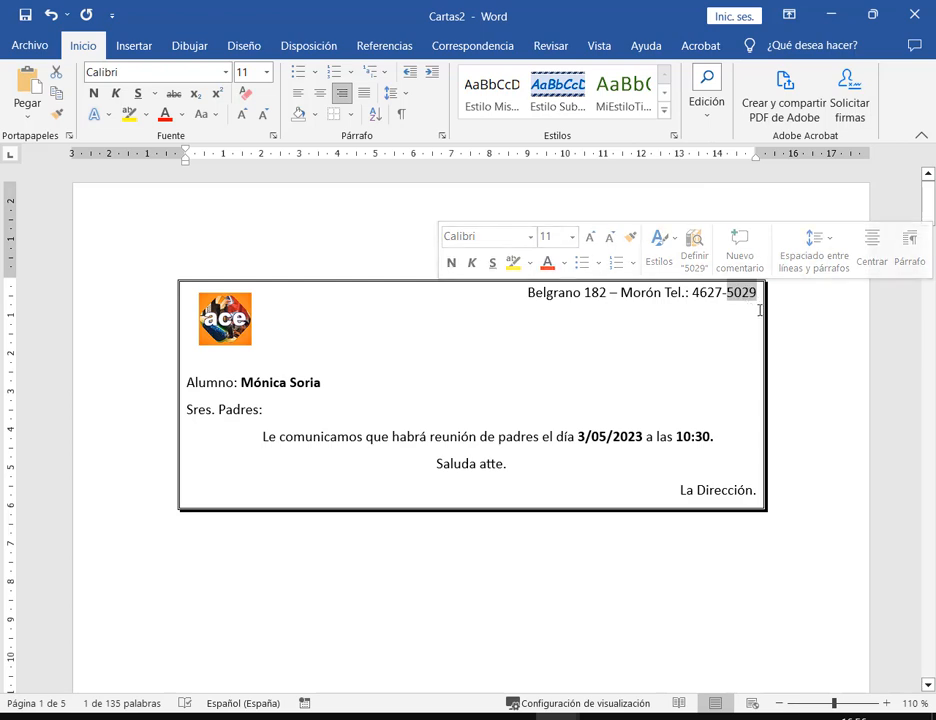
click(662, 292)
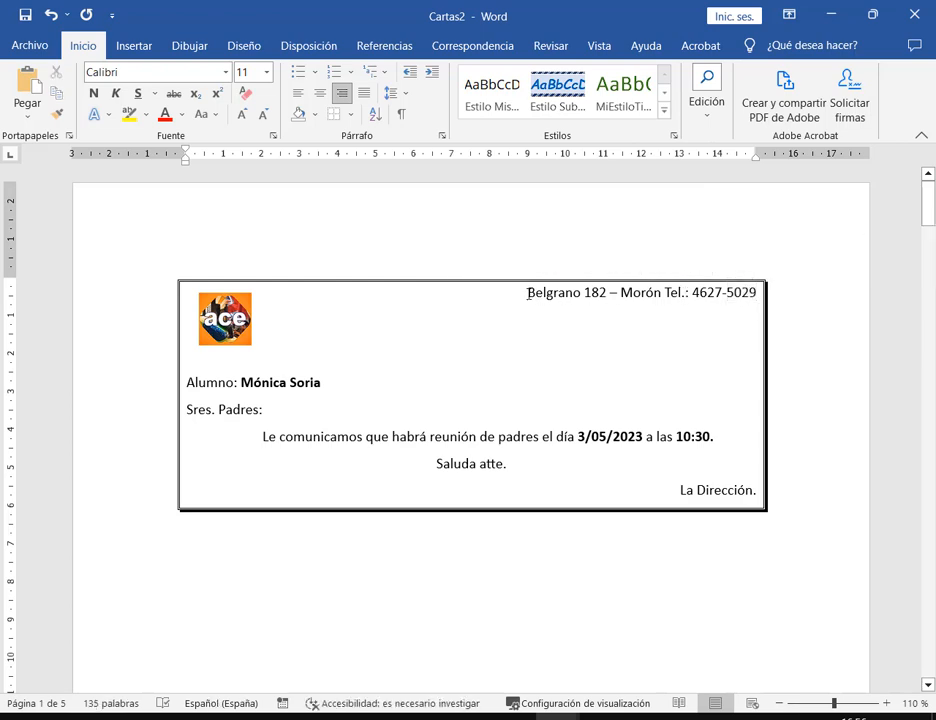
drag(528, 292, 783, 305)
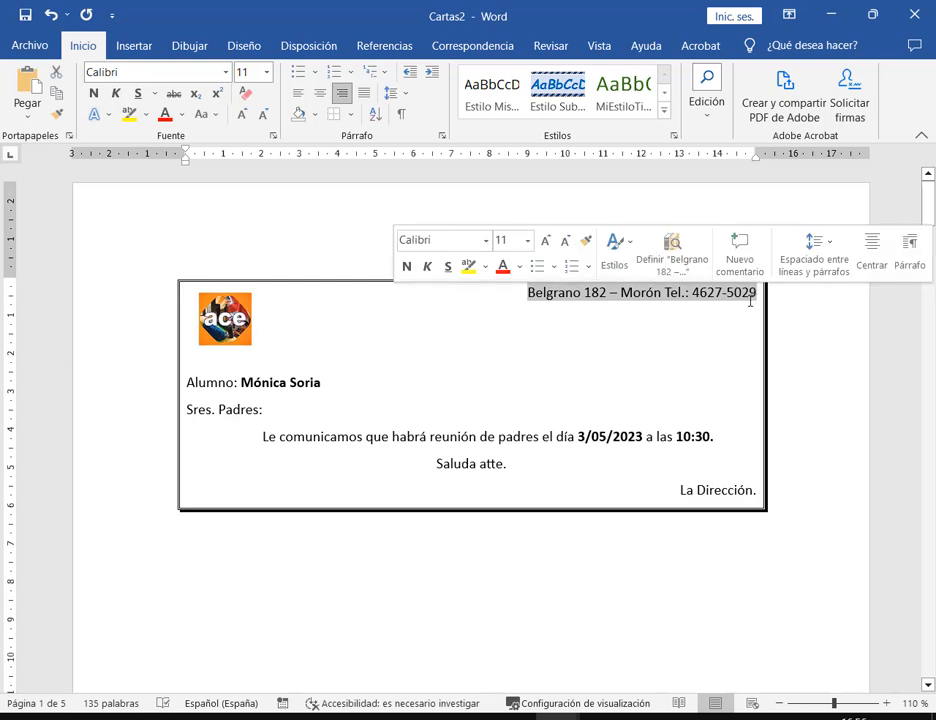
click(749, 298)
click(706, 95)
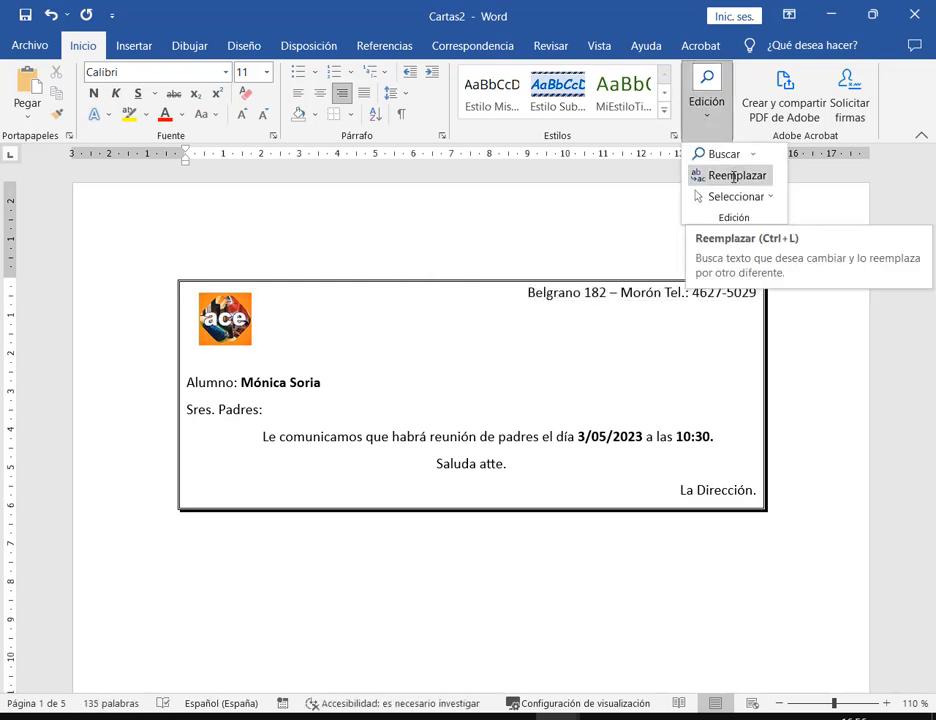
click(777, 315)
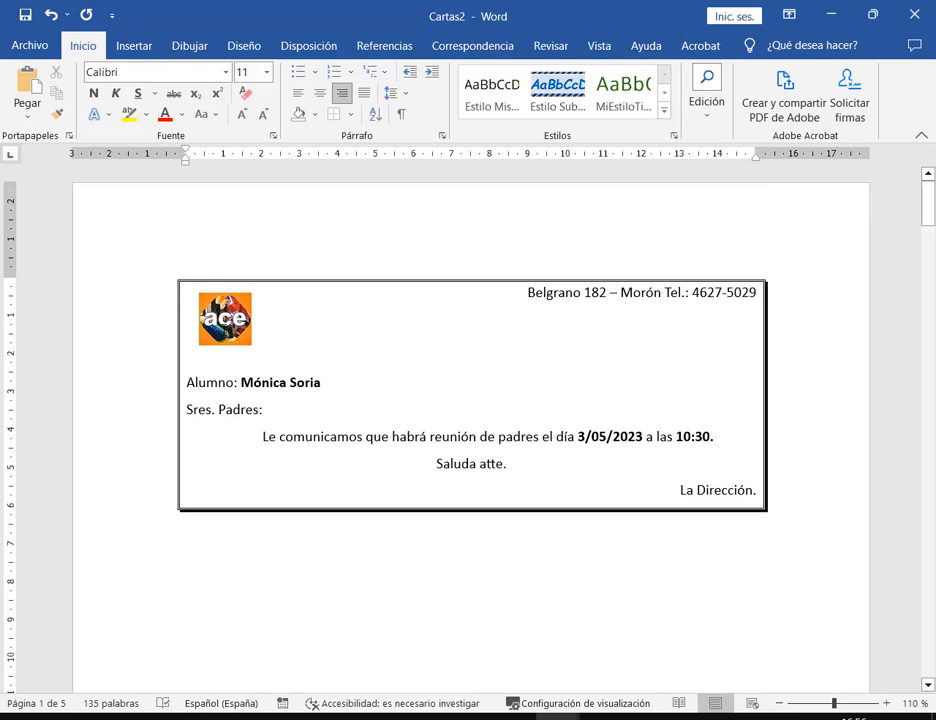
scroll(232, 330, down, 15)
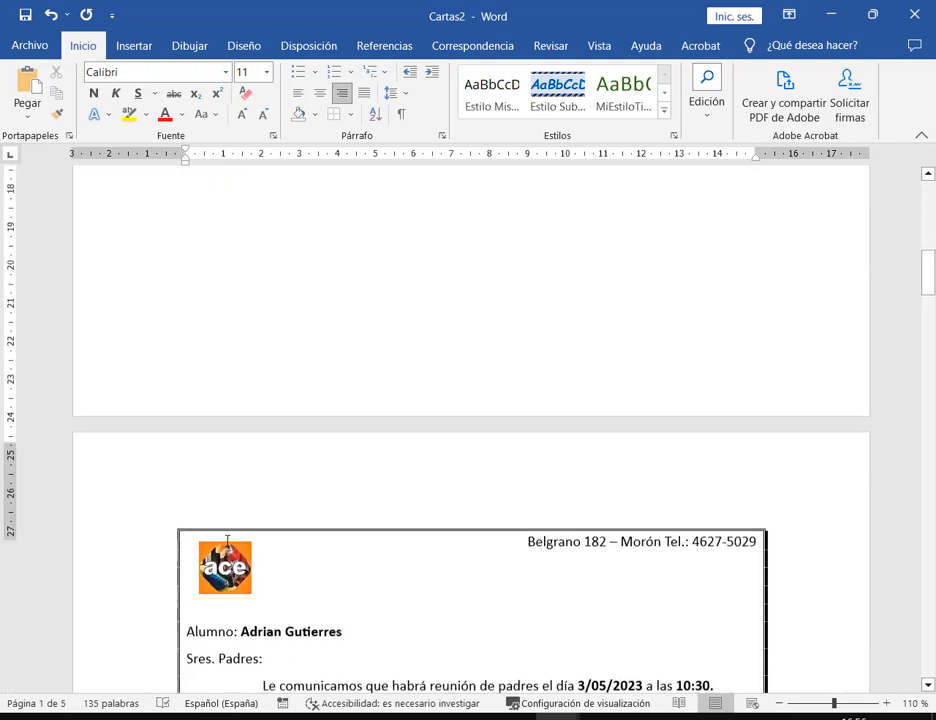
scroll(228, 532, down, 10)
scroll(244, 299, up, 5)
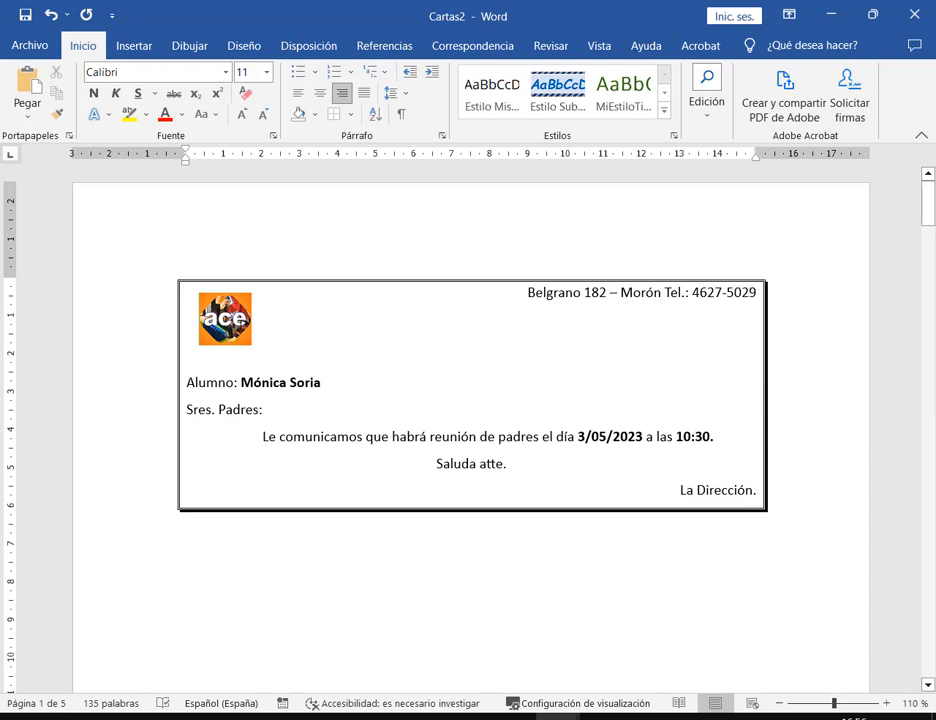
scroll(245, 323, down, 15)
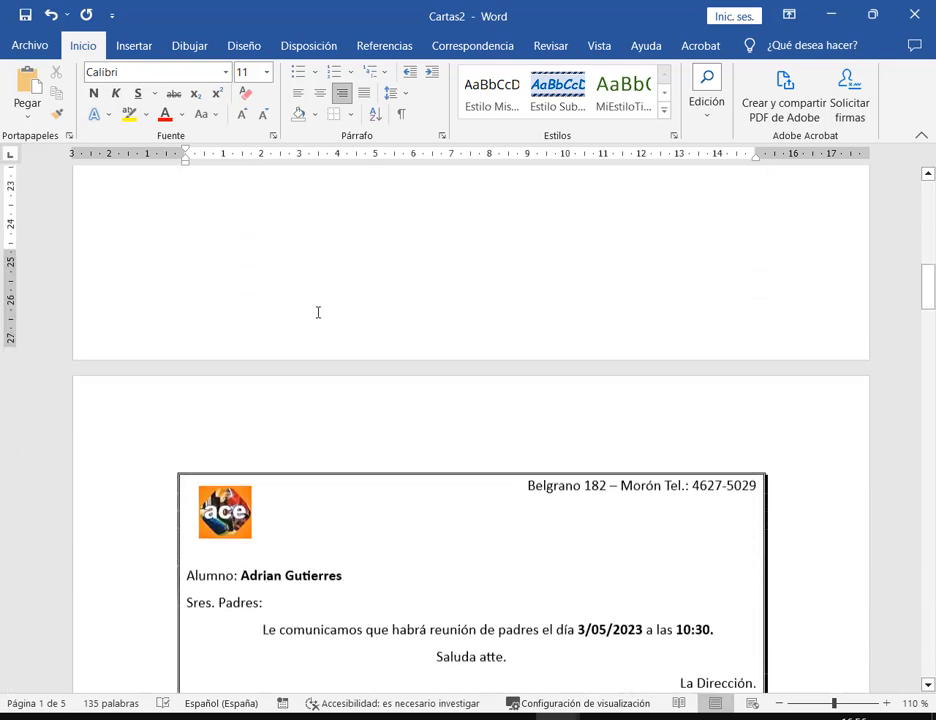
scroll(487, 470, up, 4)
scroll(485, 481, up, 5)
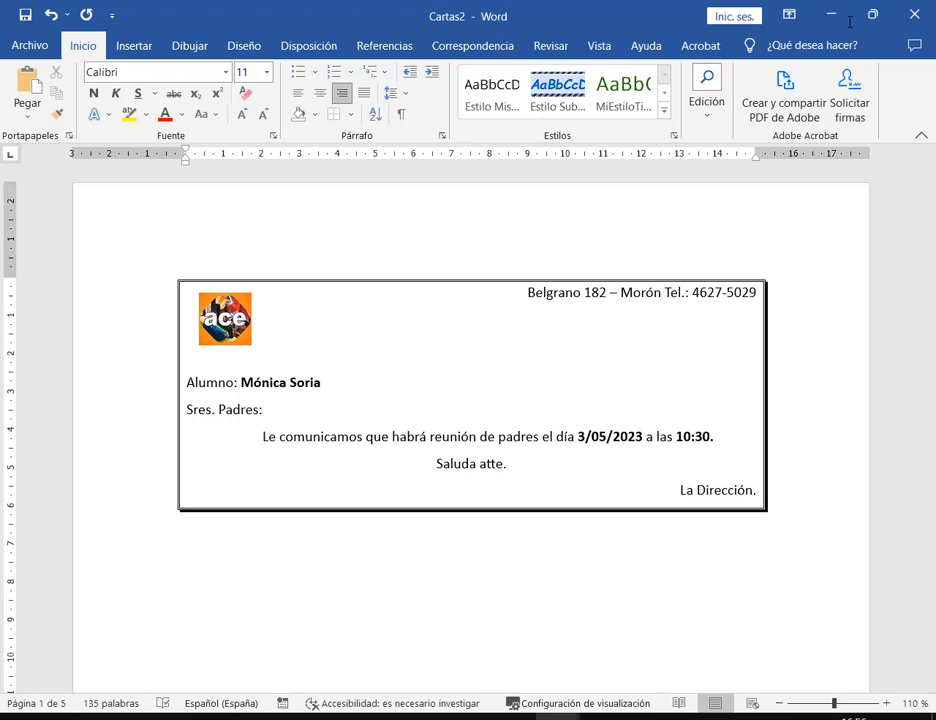
click(914, 14)
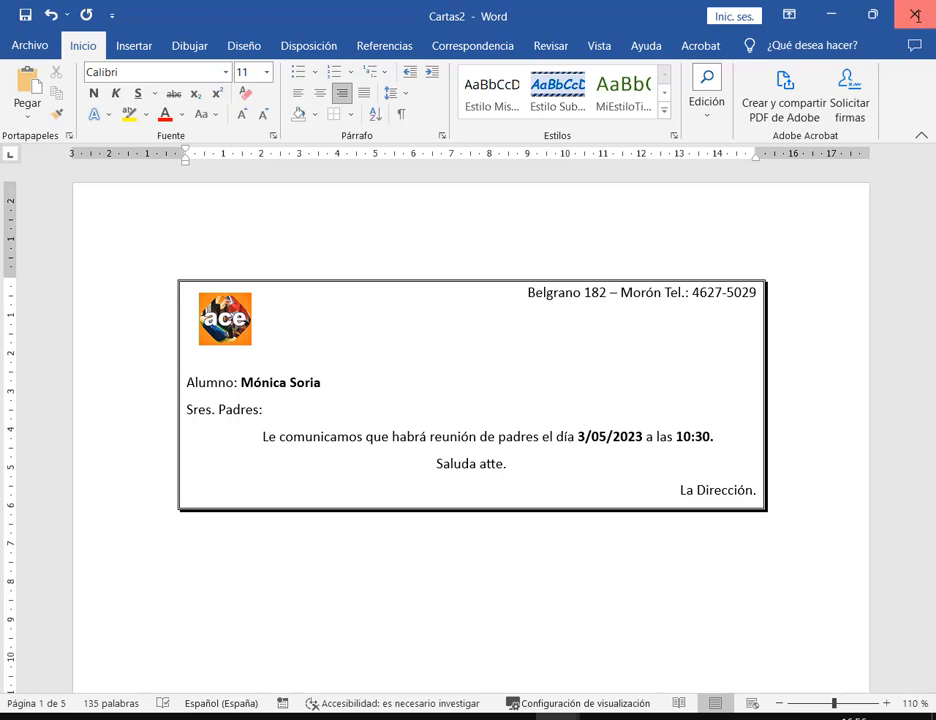
Close Cartas2 without saving and give the ace logo the Rectángulo biselado picture style
click(616, 397)
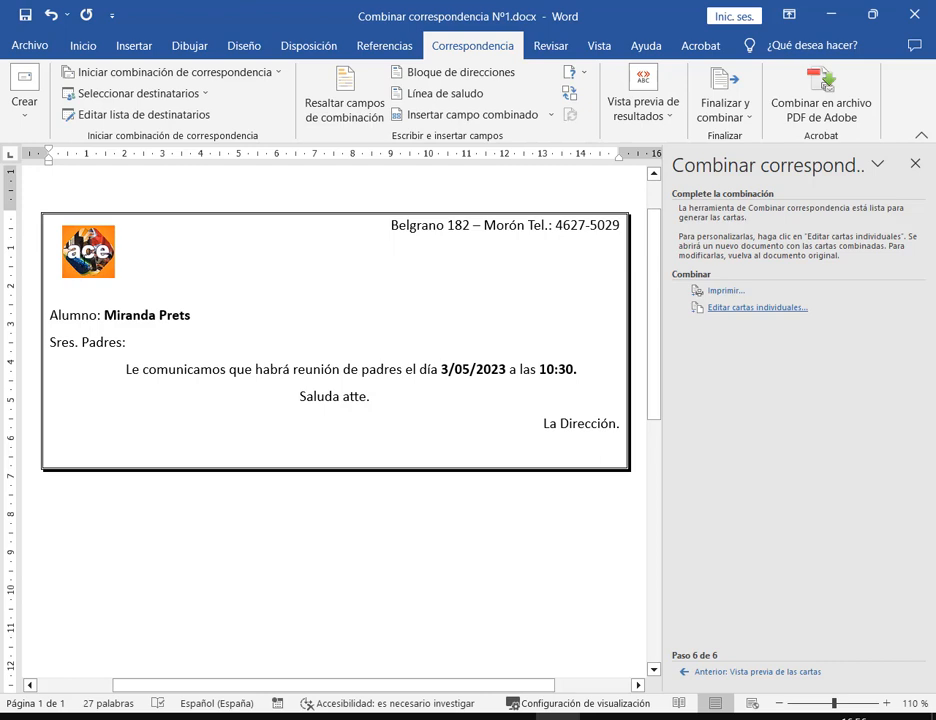
click(88, 250)
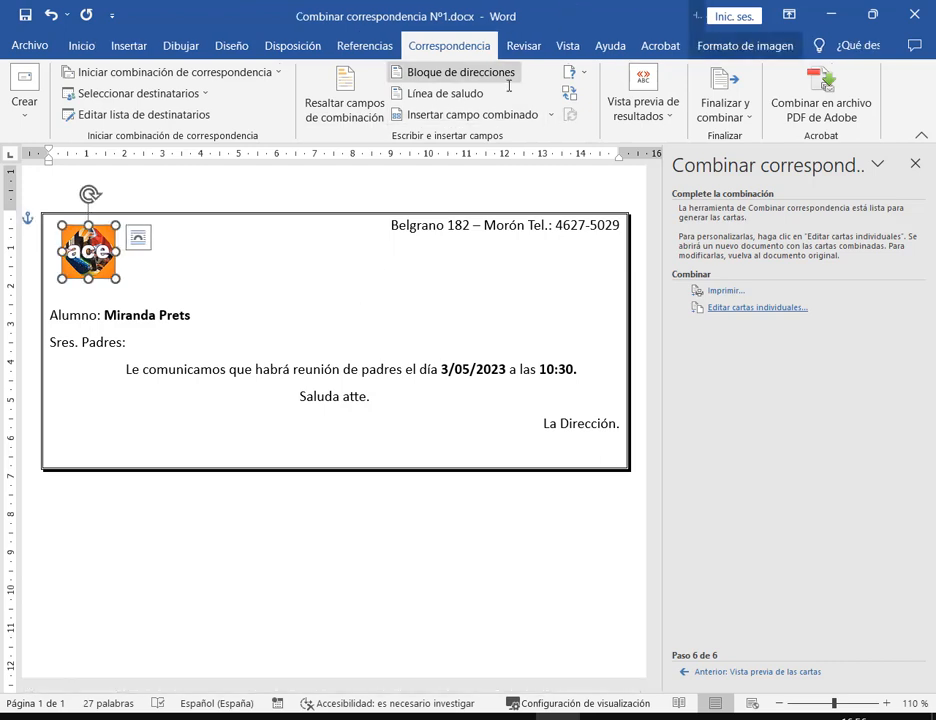
click(766, 42)
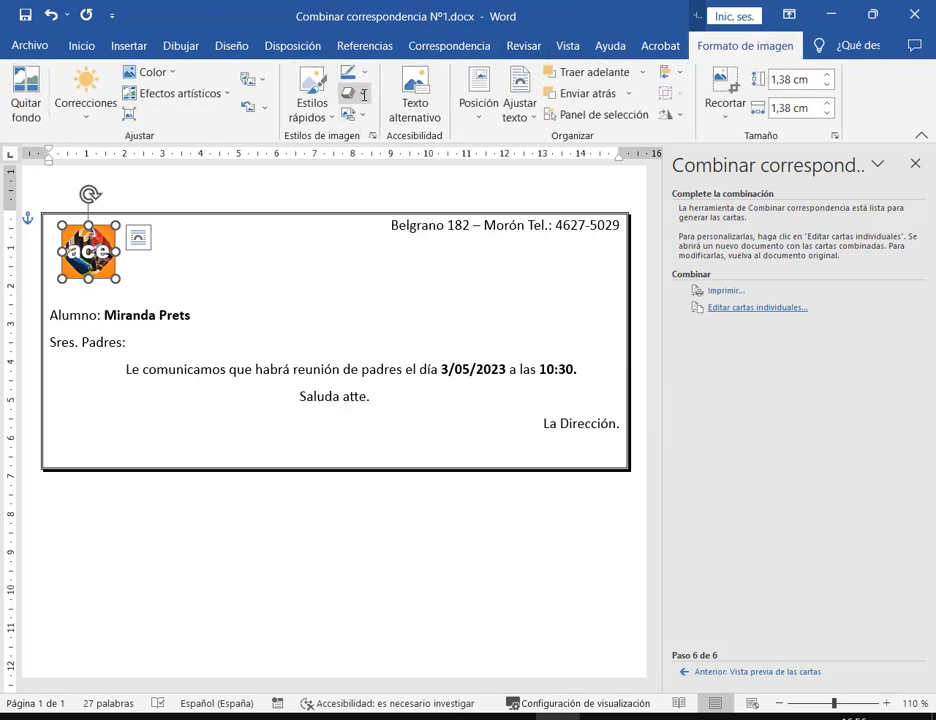
click(324, 115)
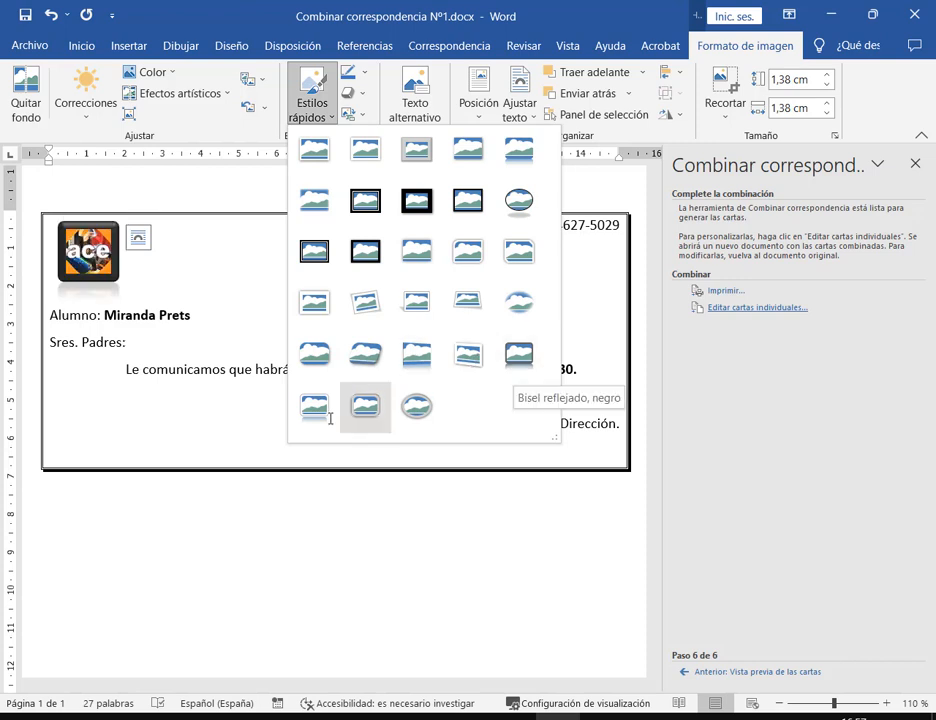
click(316, 350)
click(177, 291)
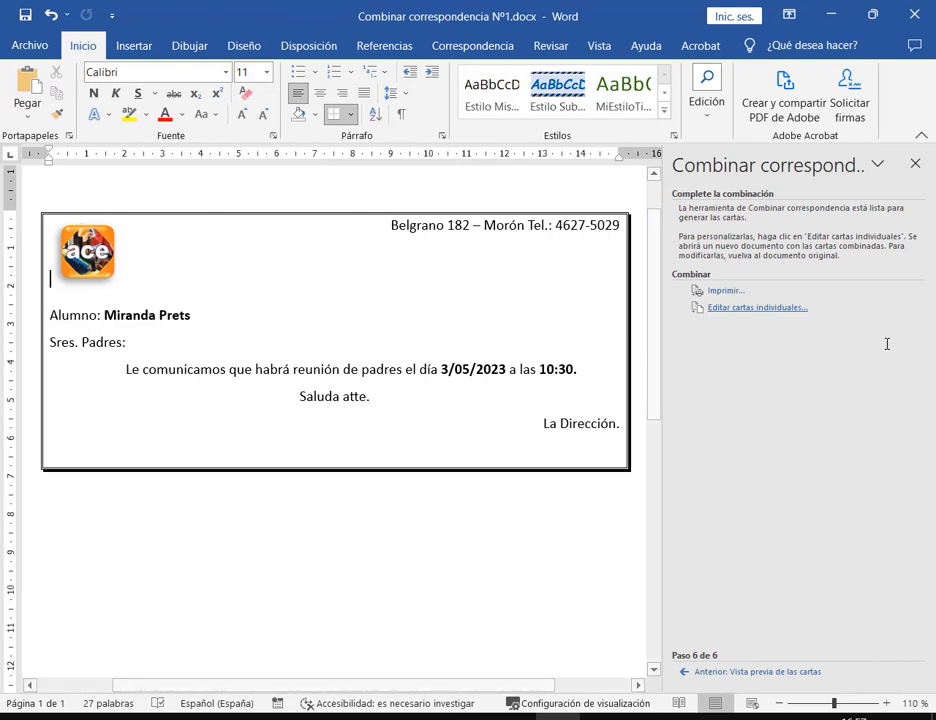
Merge all records into new document Cartas3 and scroll to the last letter on page 5
click(773, 307)
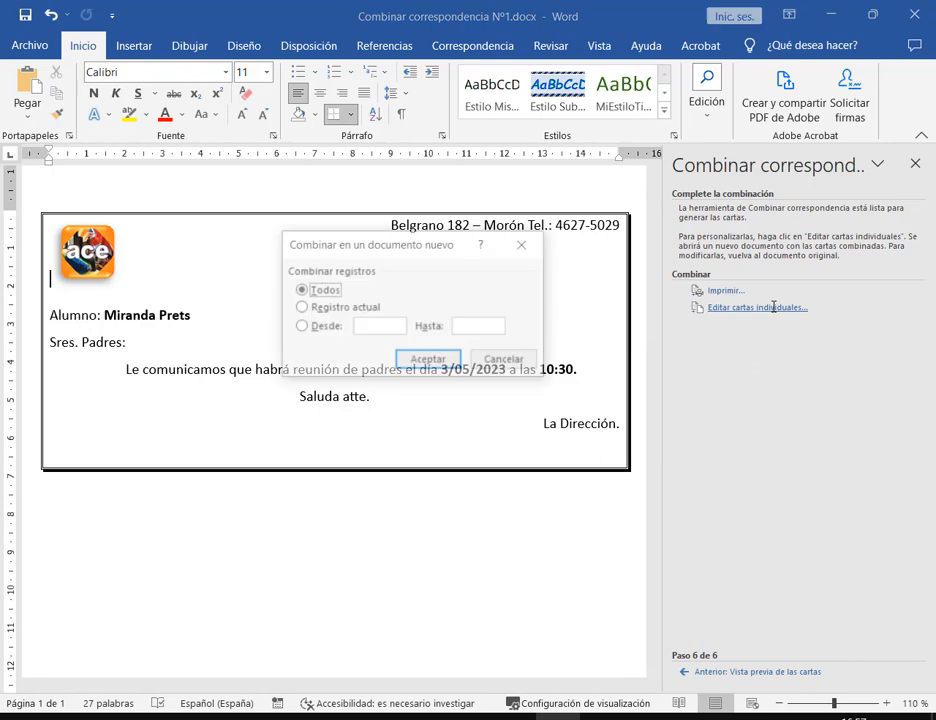
click(415, 361)
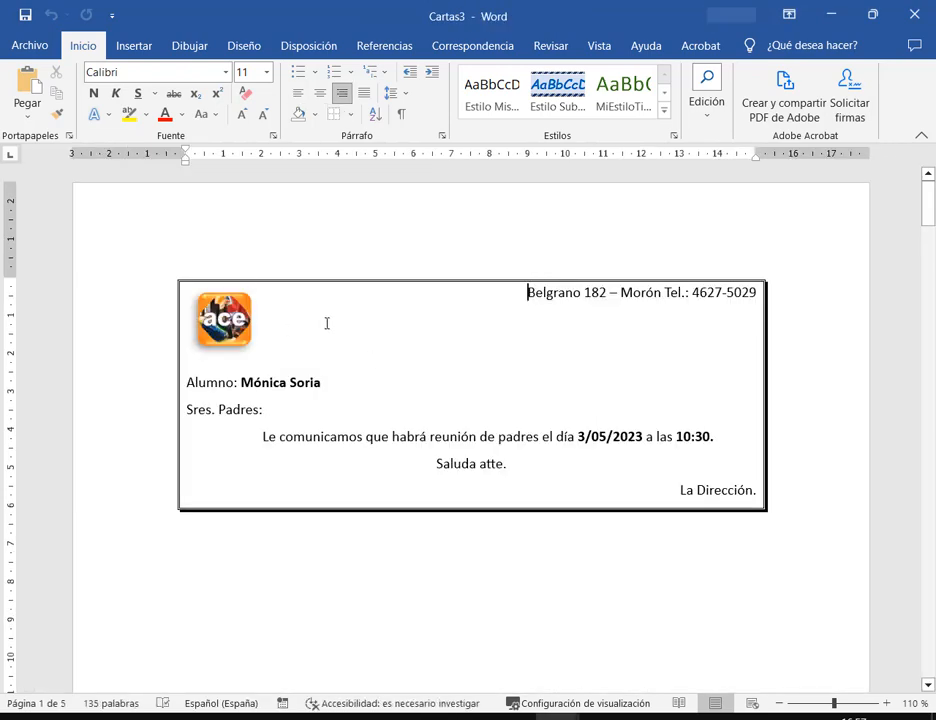
scroll(326, 323, down, 15)
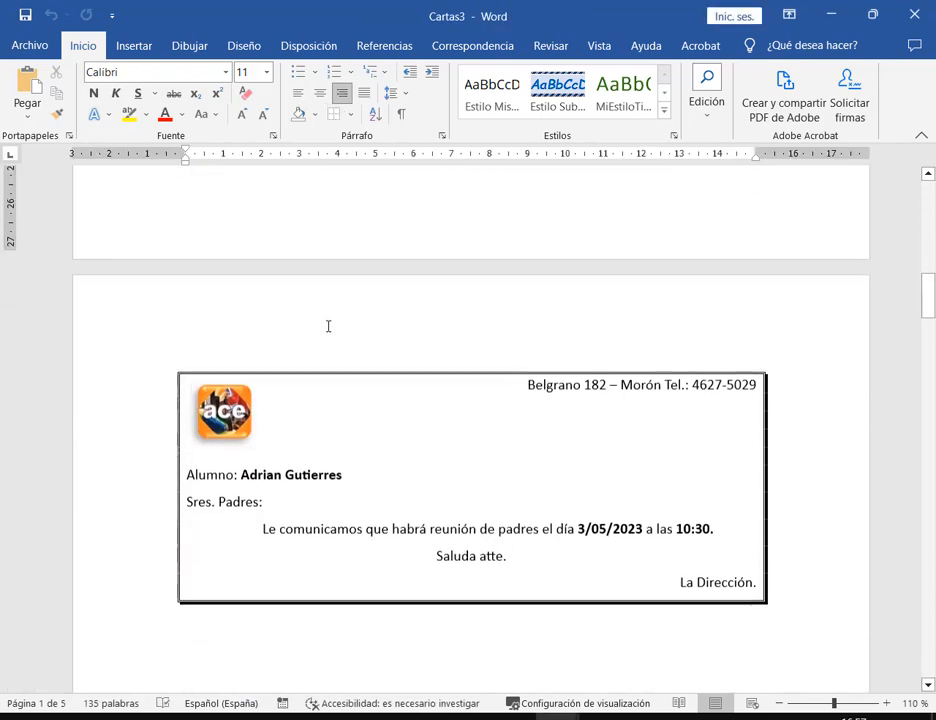
scroll(328, 326, down, 10)
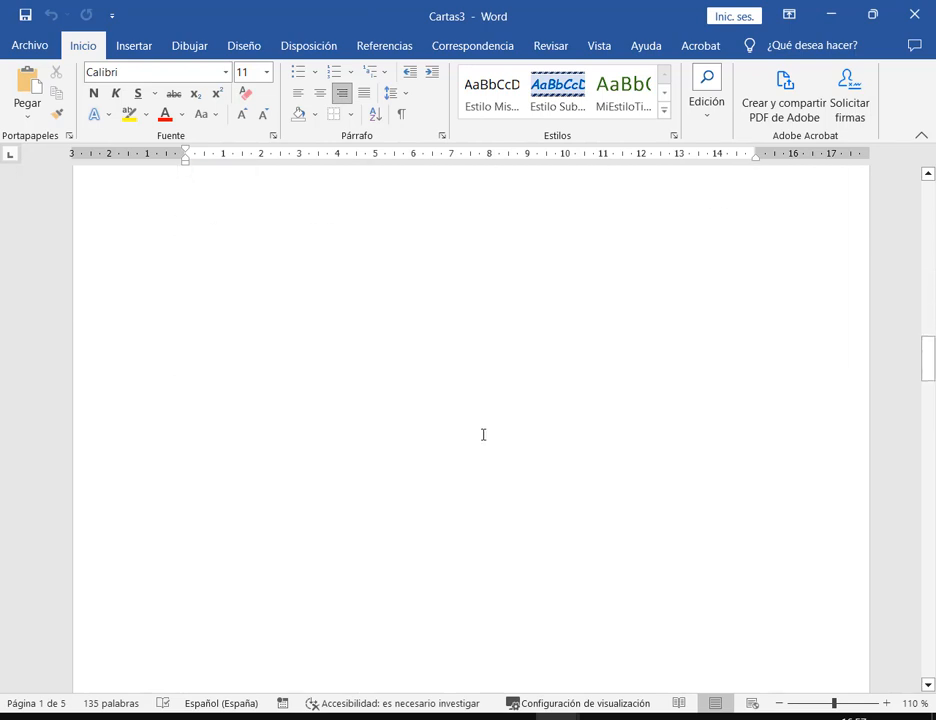
scroll(483, 434, down, 5)
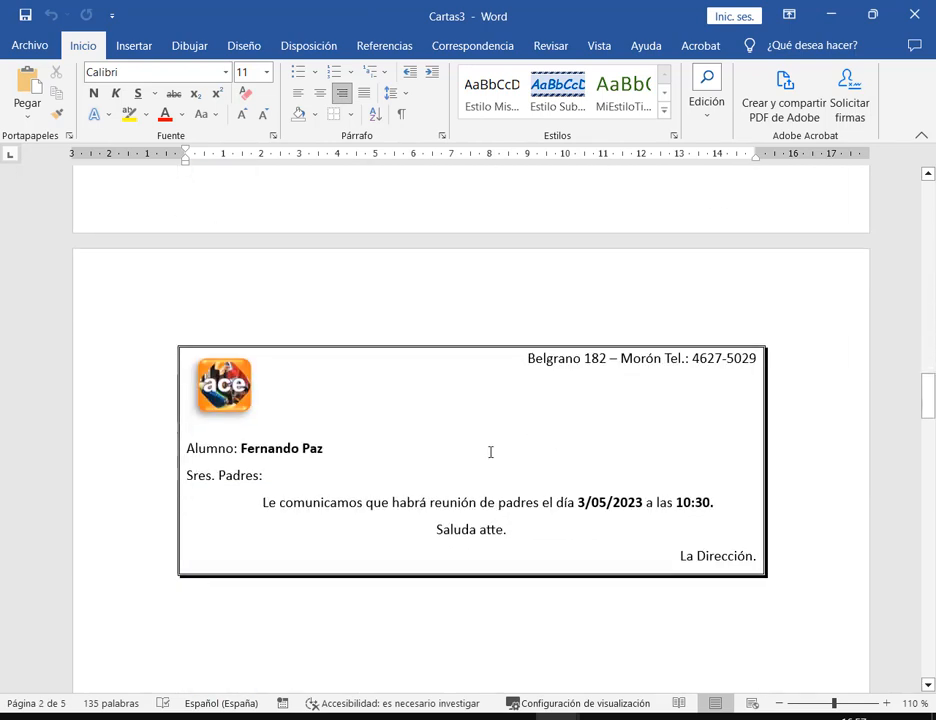
scroll(397, 417, down, 8)
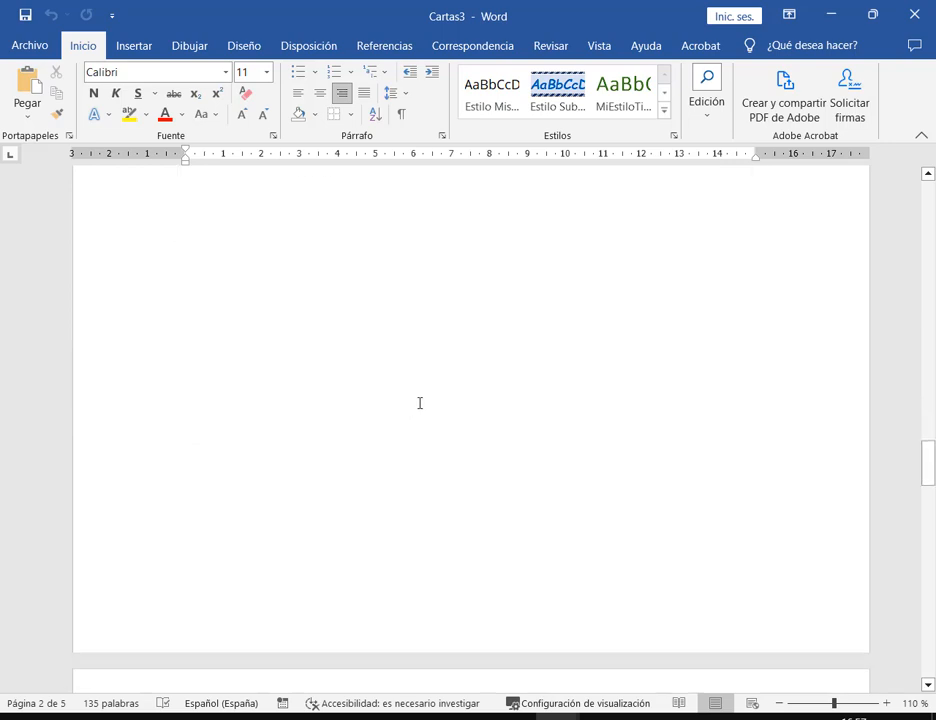
scroll(419, 403, down, 6)
scroll(391, 408, down, 5)
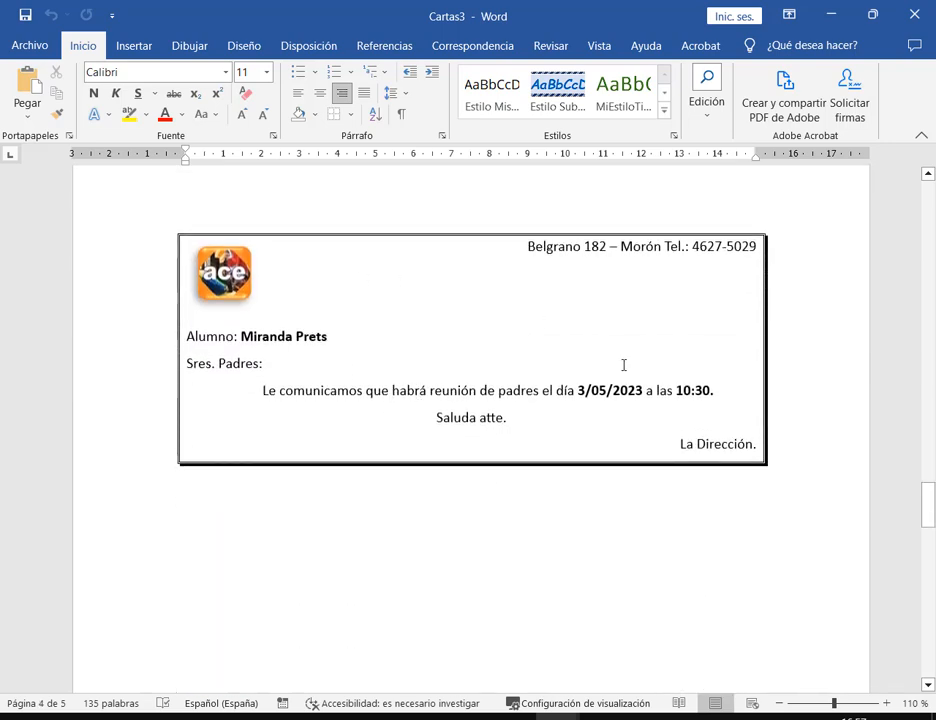
scroll(603, 360, down, 15)
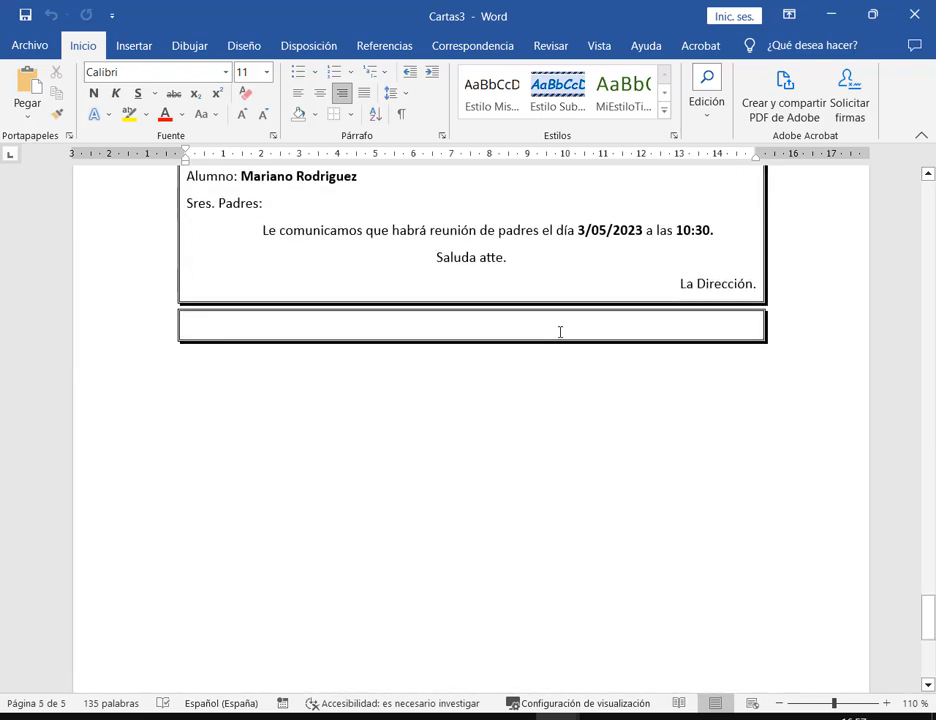
Remove the border from the empty box after the last letter using Sin borde
click(560, 332)
click(349, 114)
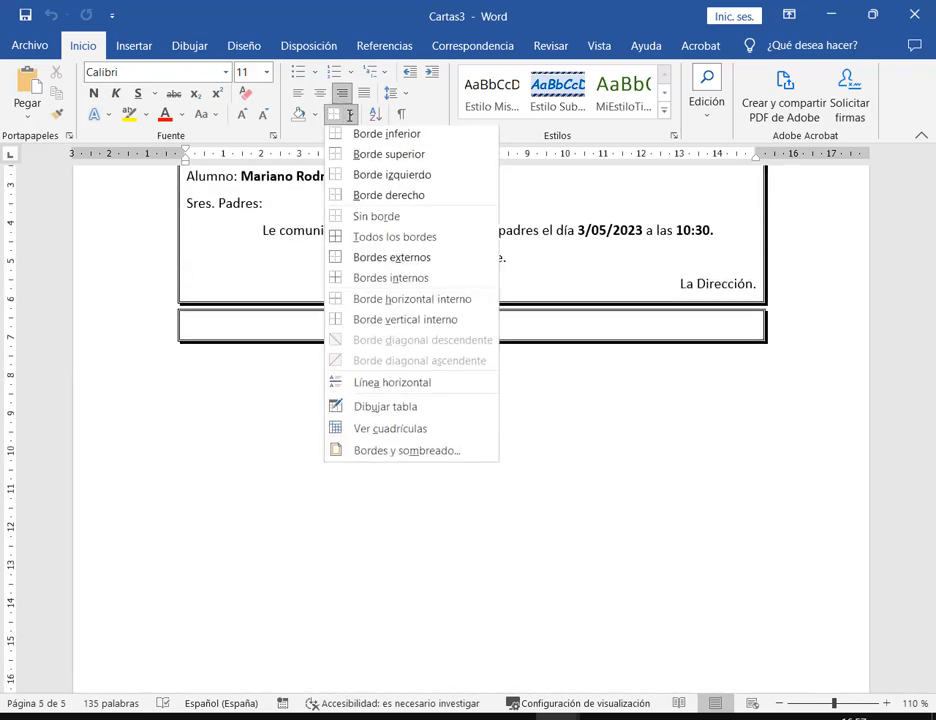
click(401, 221)
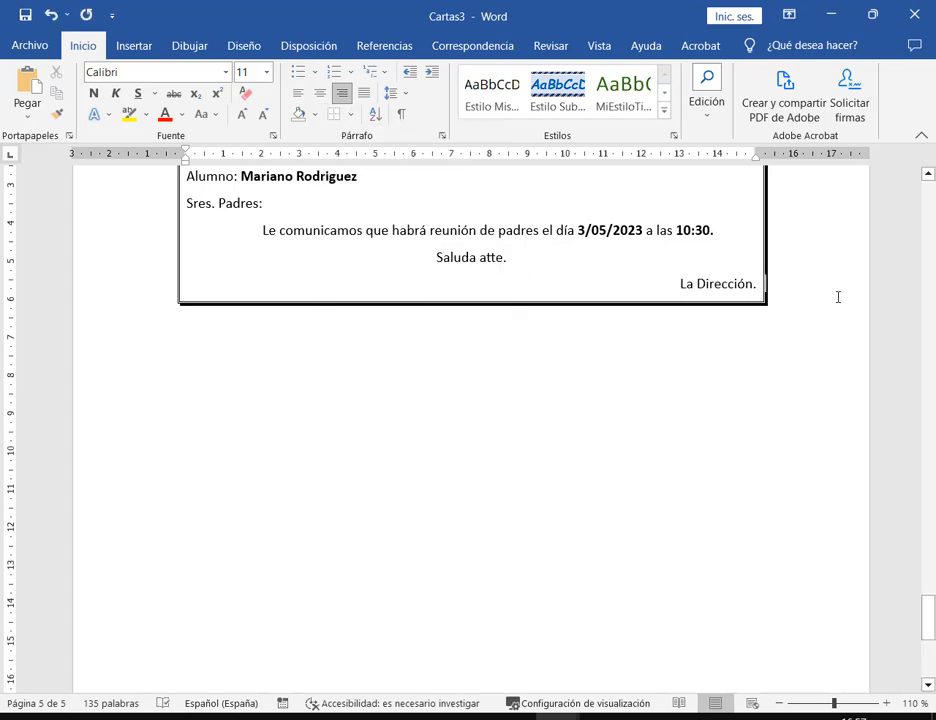
scroll(810, 310, down, 1)
scroll(767, 415, up, 4)
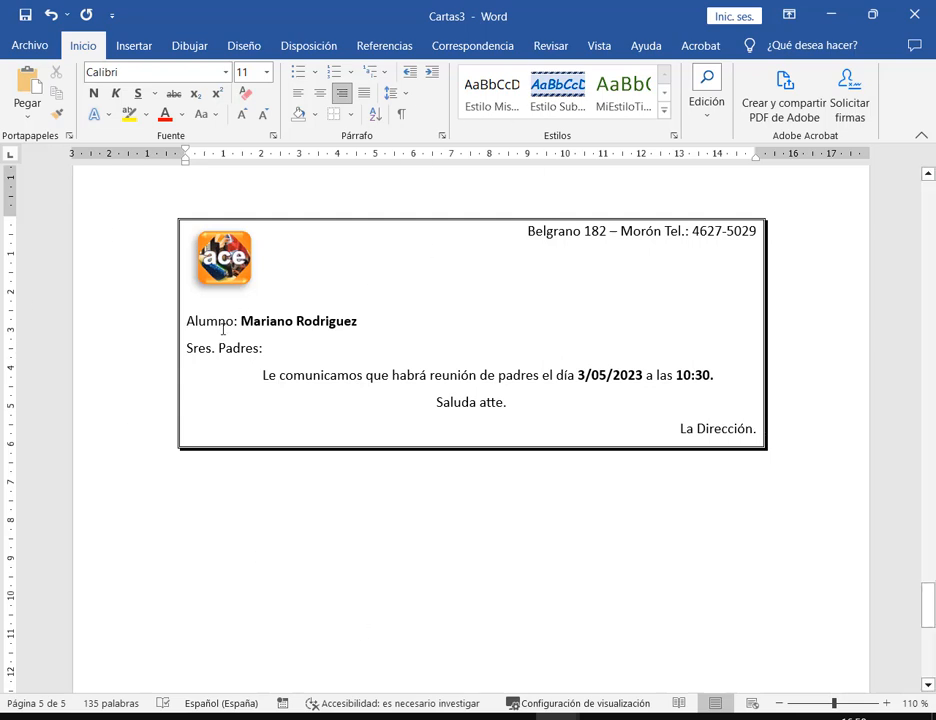
Check the merged name and date 3/05/2023, then close the Combinar correspondencia Nº1 main document
drag(241, 322, 366, 315)
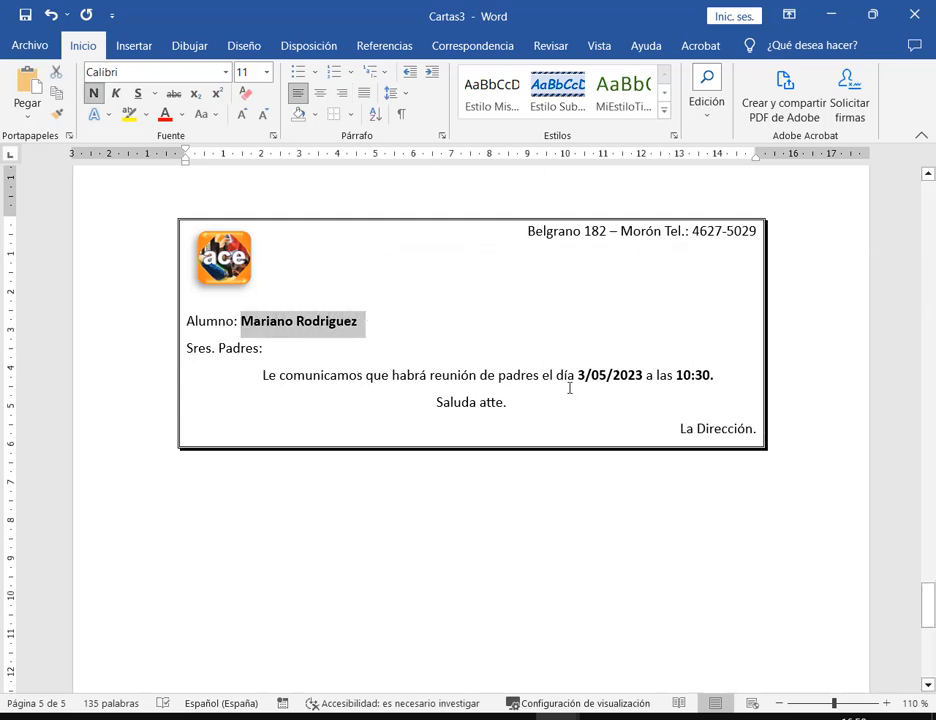
drag(578, 375, 643, 375)
click(695, 375)
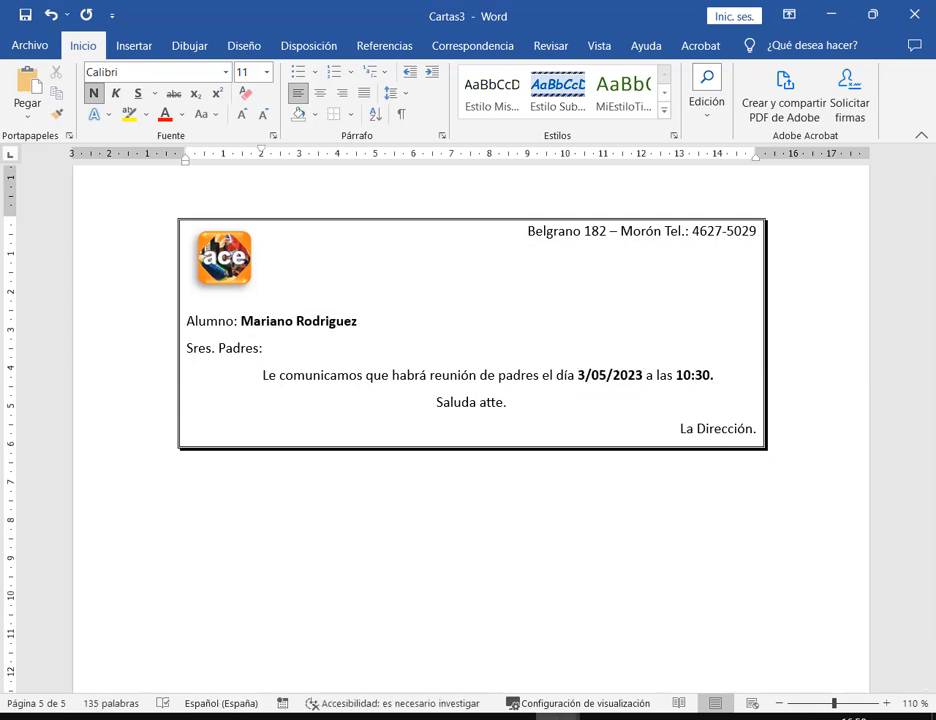
mouse_move(558, 716)
click(455, 645)
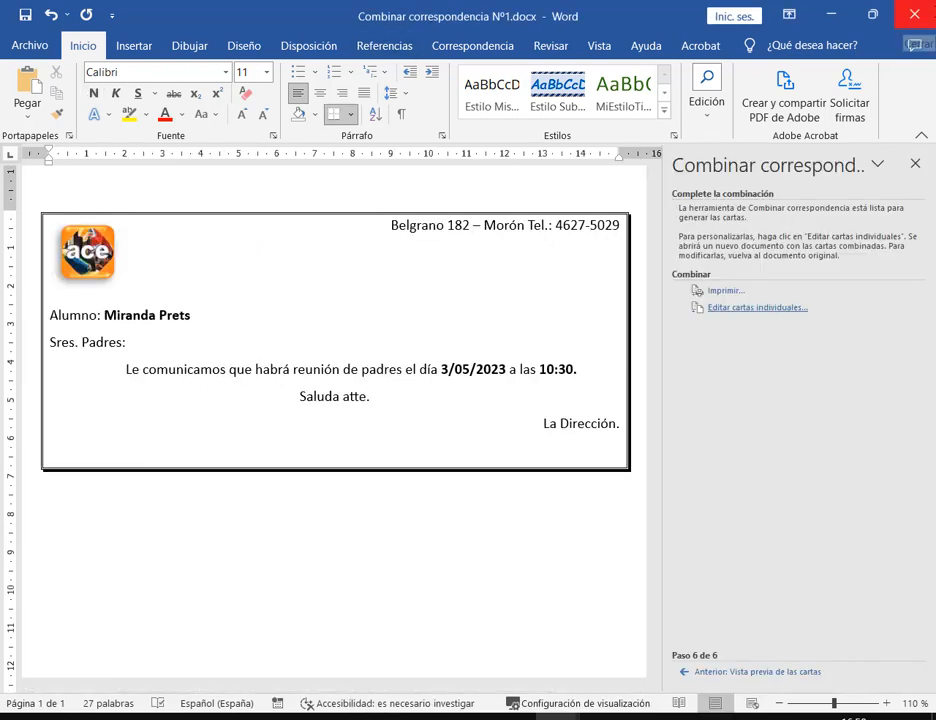
click(920, 14)
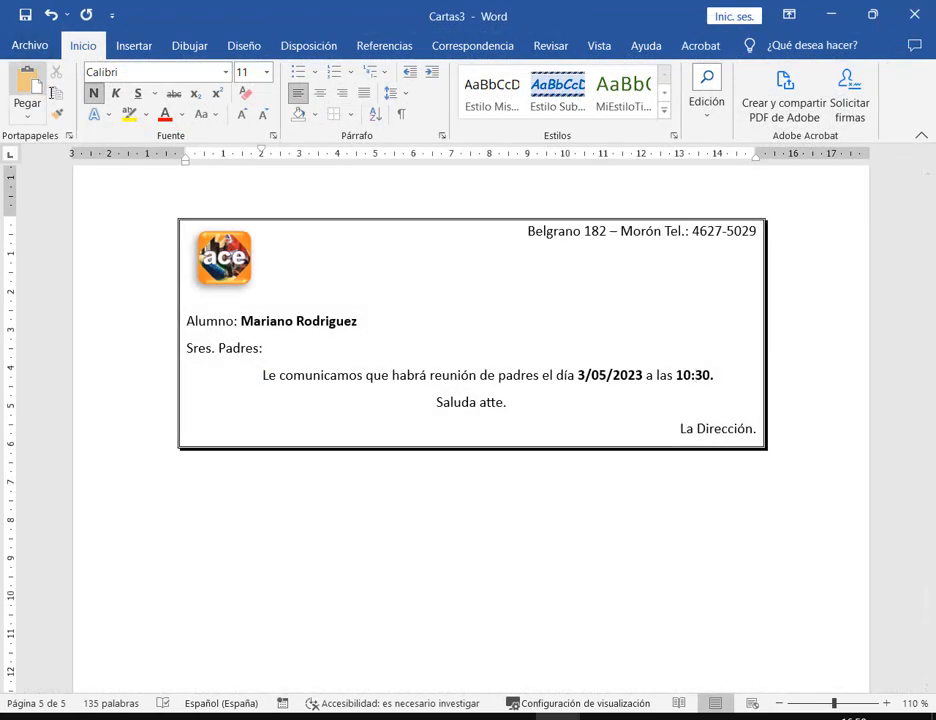
Save the merged letters in 2. Word as 'Combinar correspondencia Nº1-Combinado.docx' and close it
click(30, 45)
click(74, 290)
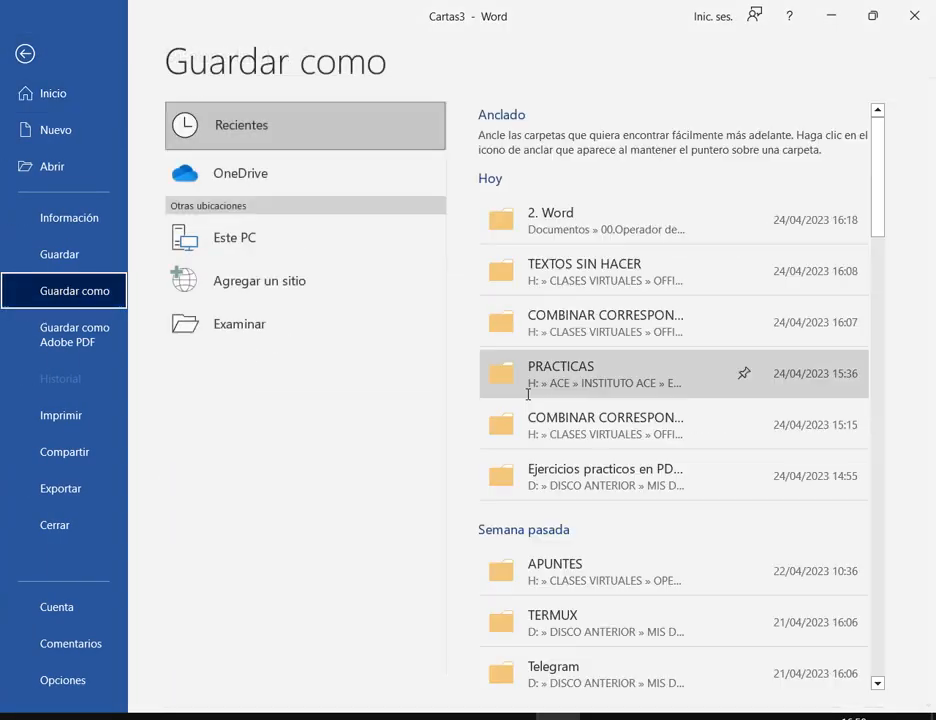
click(593, 219)
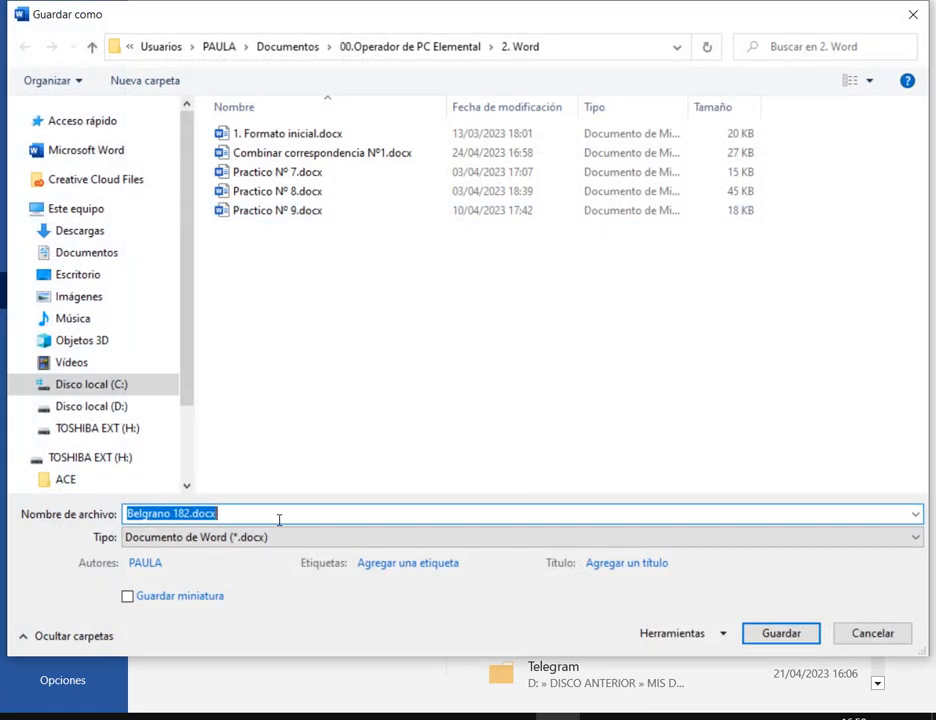
click(355, 155)
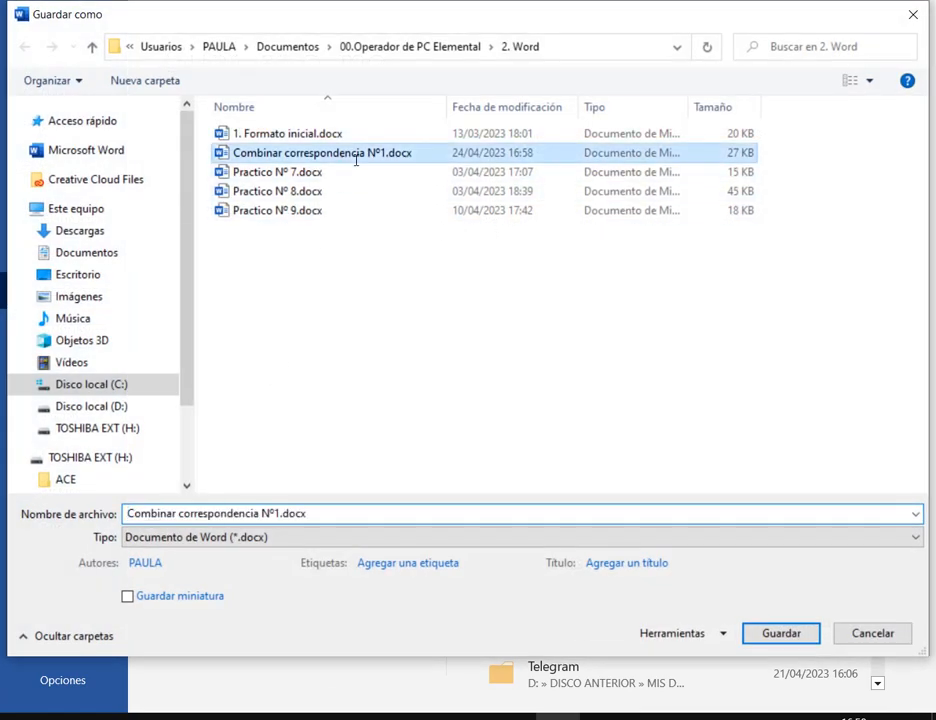
click(274, 513)
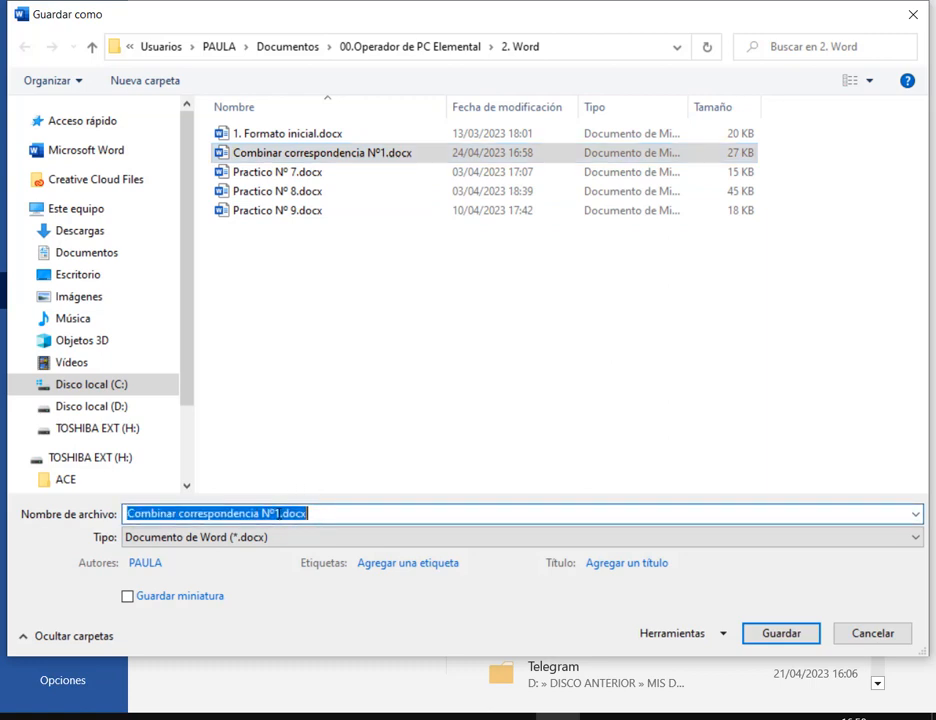
click(280, 513)
text(-)
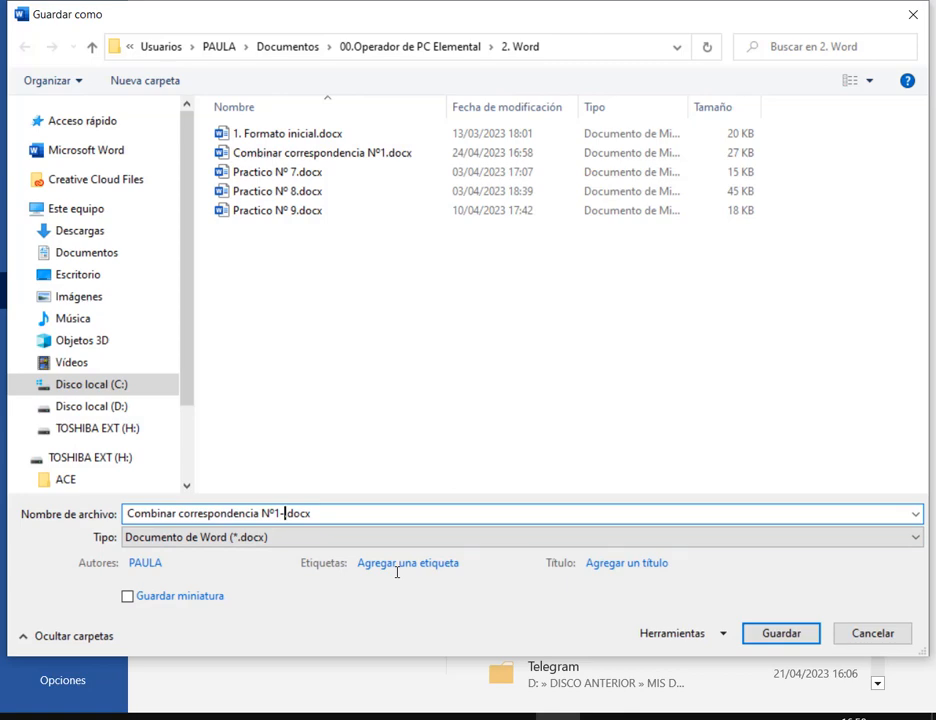
text(Combinado)
key(Return)
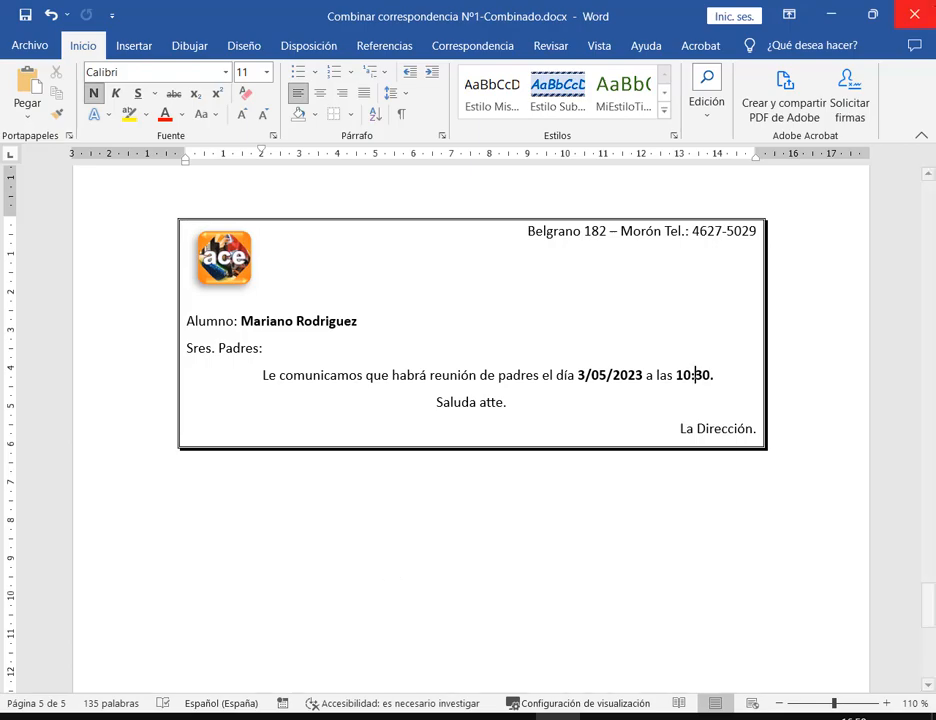
click(914, 15)
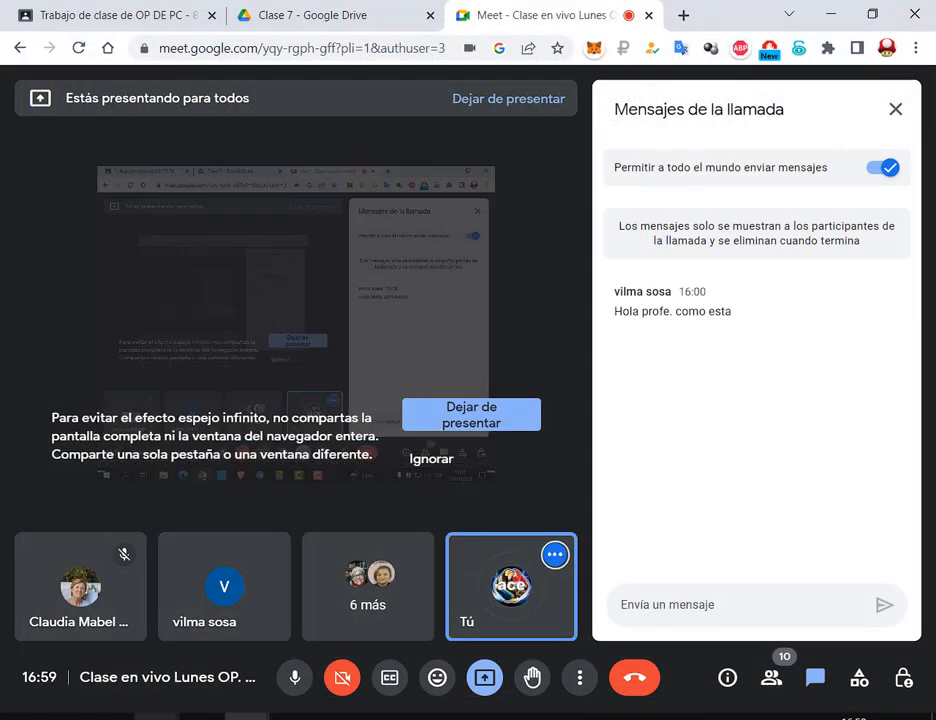
Open Combinar correspondencia Nº1-Combinado.docx from the 2. Word folder, review it, and close it
mouse_move(146, 716)
click(295, 630)
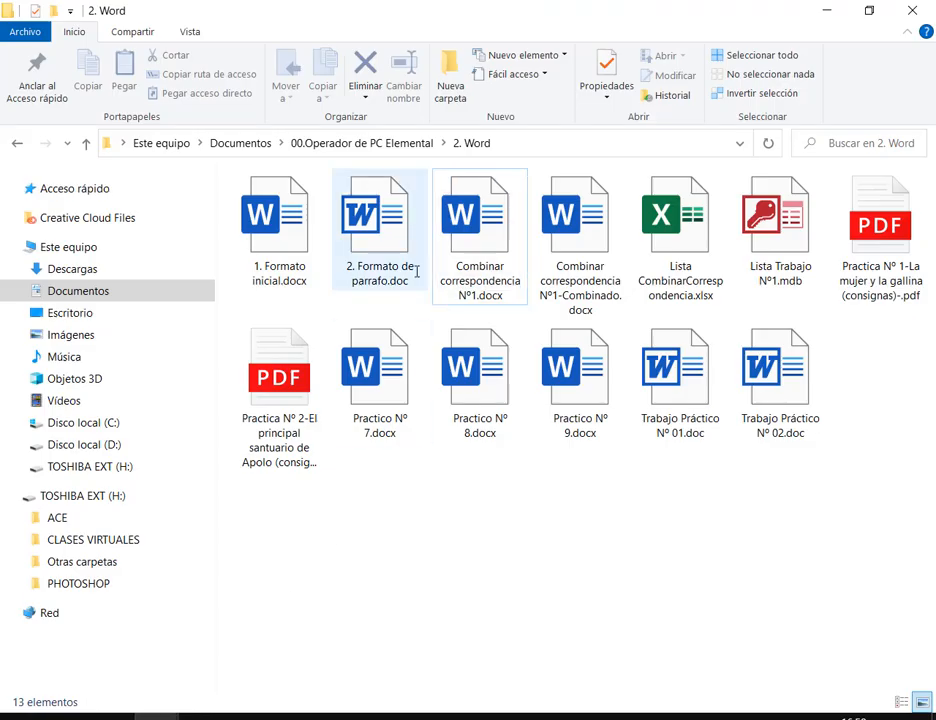
click(582, 246)
double_click(582, 246)
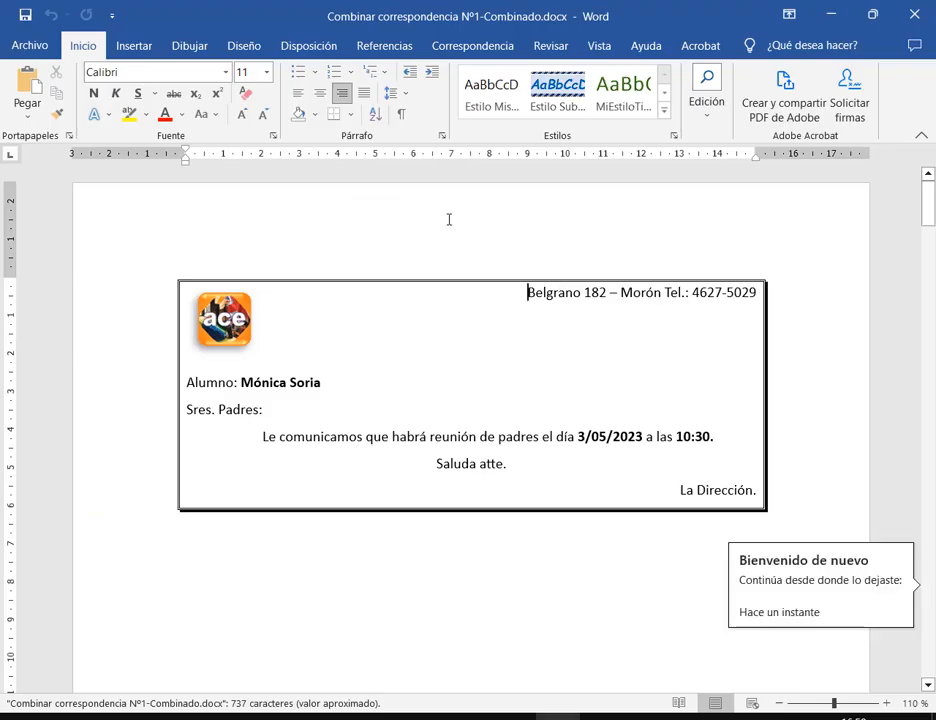
scroll(691, 371, down, 3)
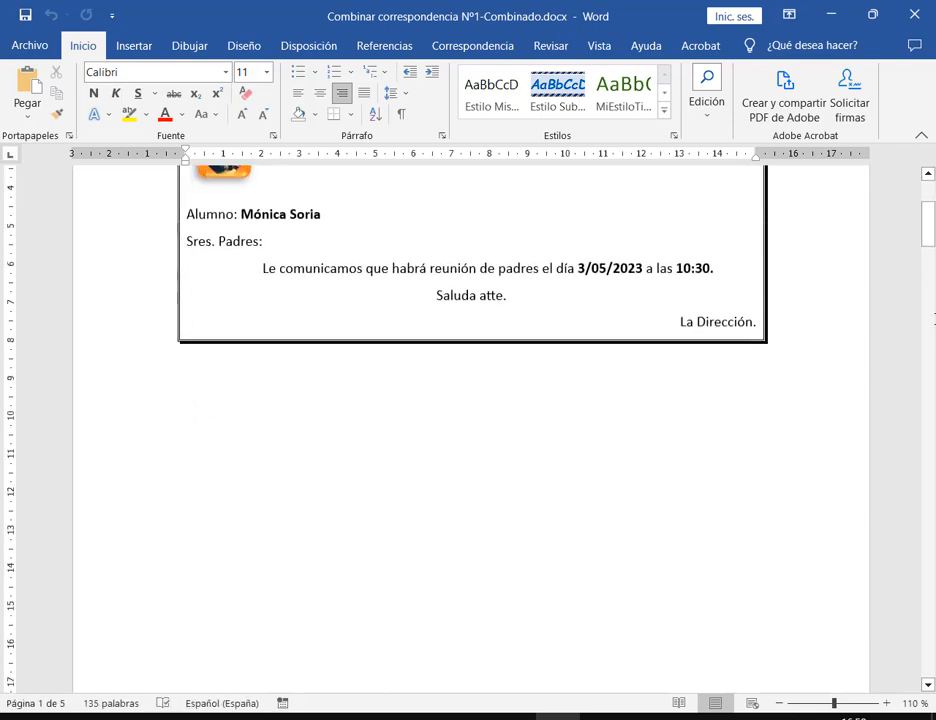
drag(927, 233, 927, 185)
click(914, 14)
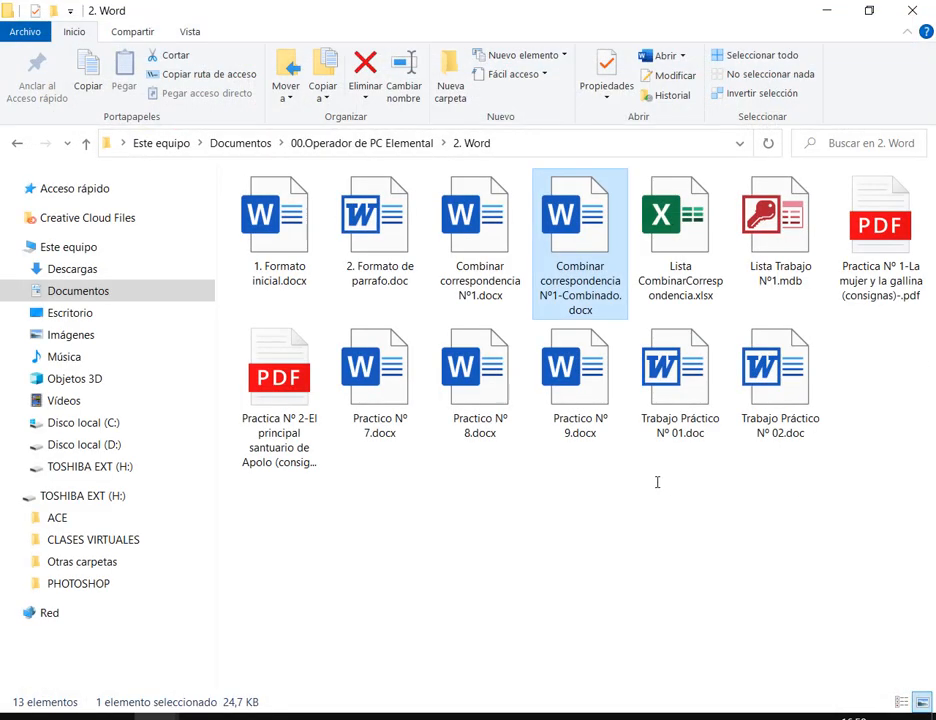
Delete the Combinado file and open Combinar correspondencia Nº1.docx
key(Delete)
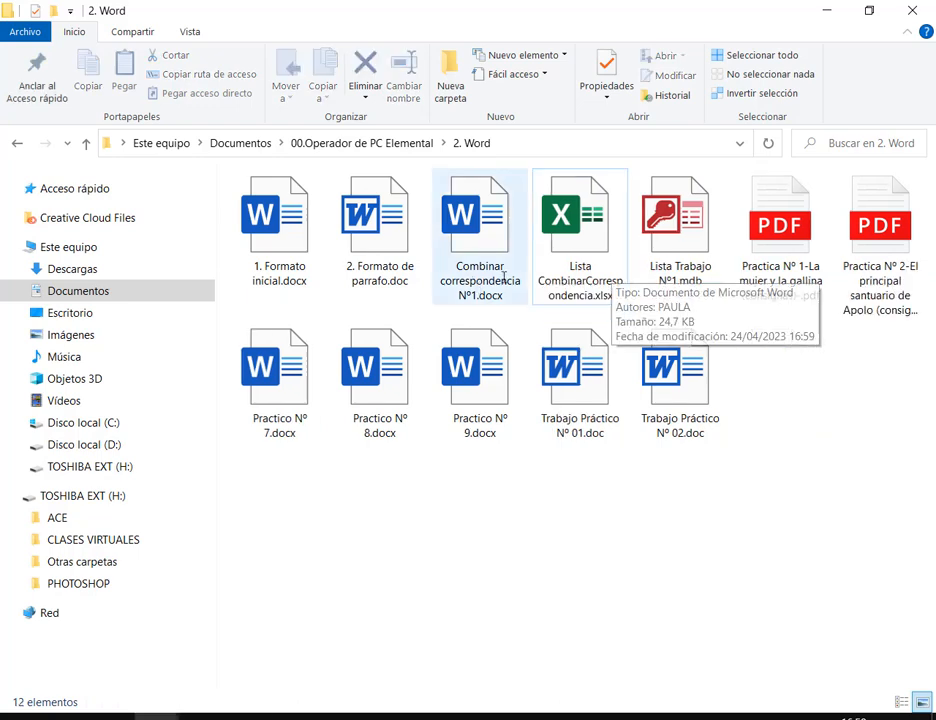
click(490, 215)
double_click(460, 250)
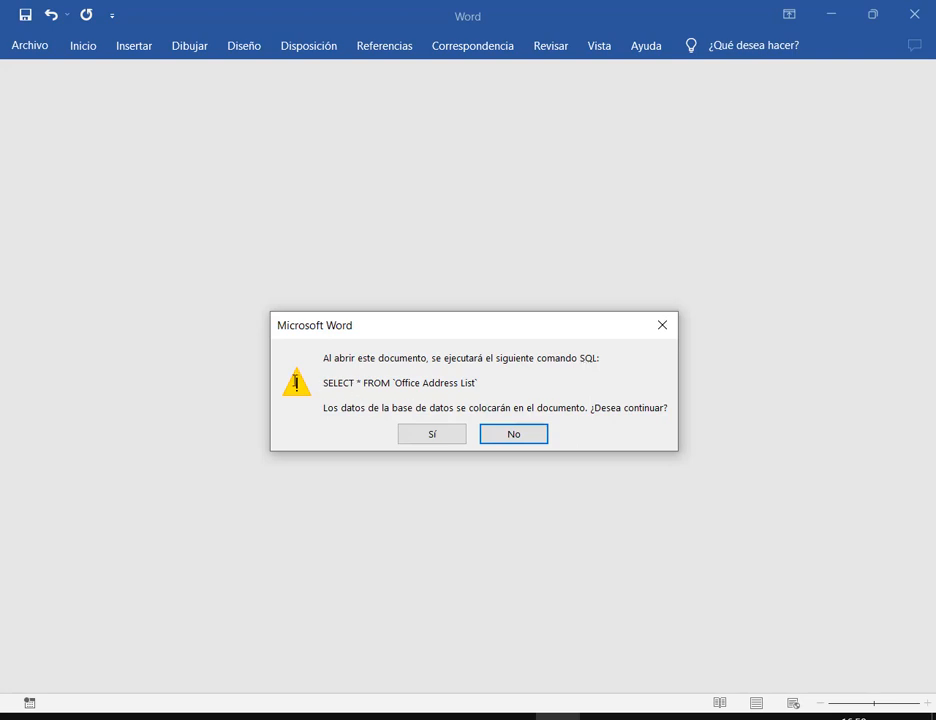
Accept running SELECT * FROM `Office Address List` so the letter opens with recipient data
drag(318, 372, 484, 398)
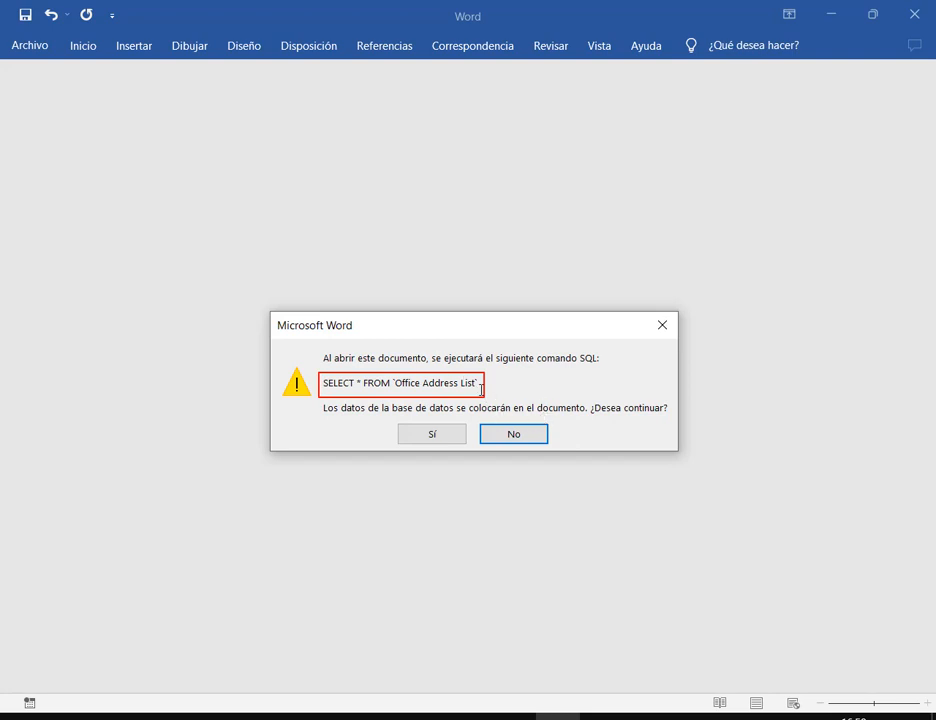
mouse_move(316, 400)
mouse_down()
mouse_move(594, 423)
mouse_move(676, 416)
mouse_up()
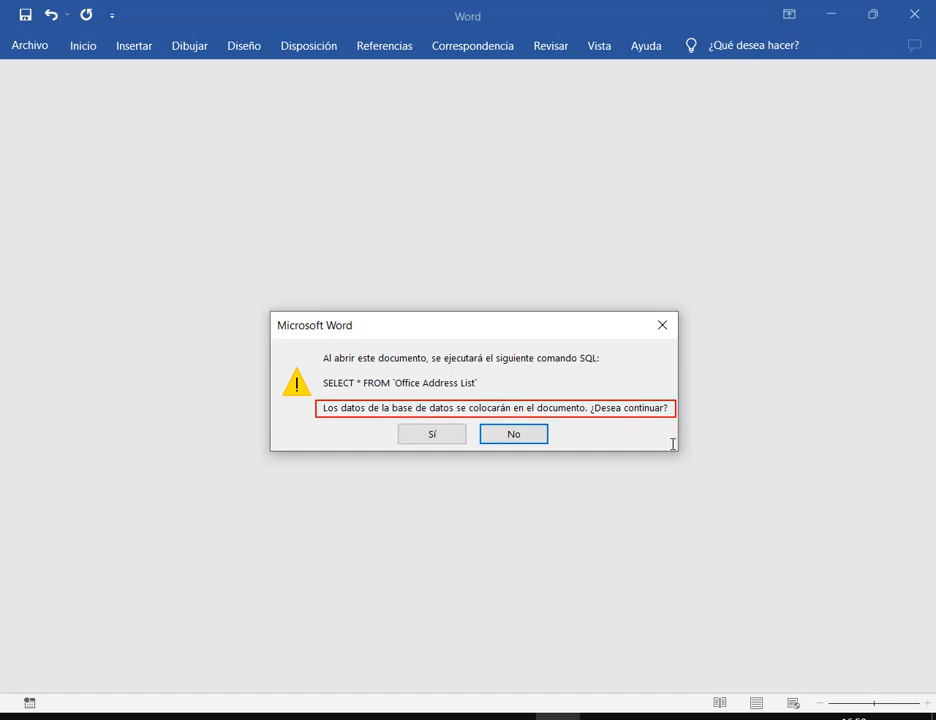
key(Escape)
mouse_move(519, 326)
mouse_down()
mouse_move(545, 288)
mouse_move(483, 244)
mouse_up()
drag(240, 278, 286, 328)
key(Escape)
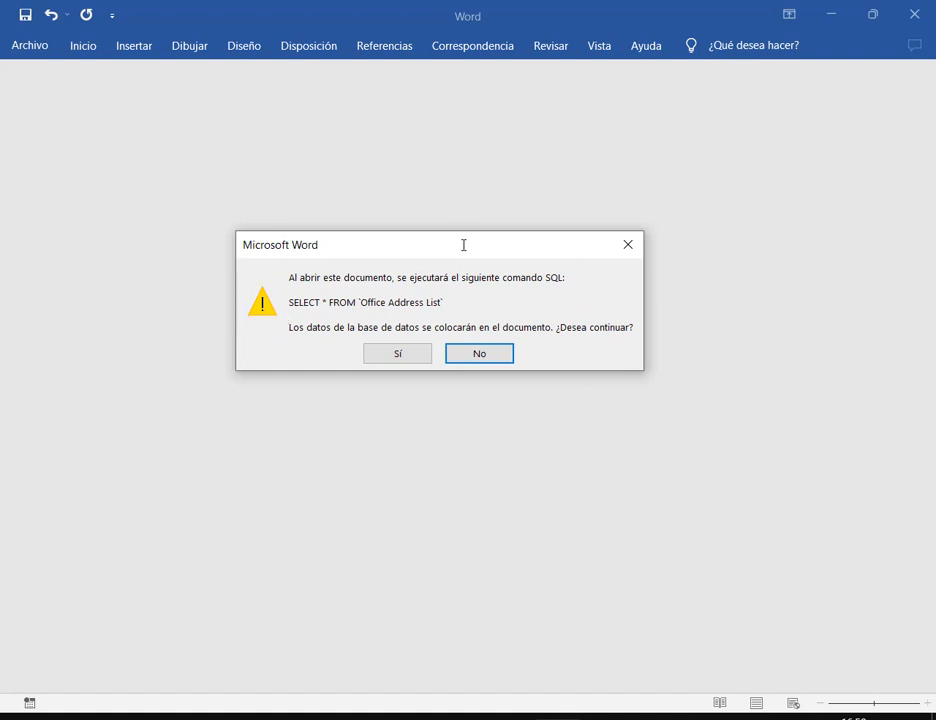
drag(464, 244, 487, 234)
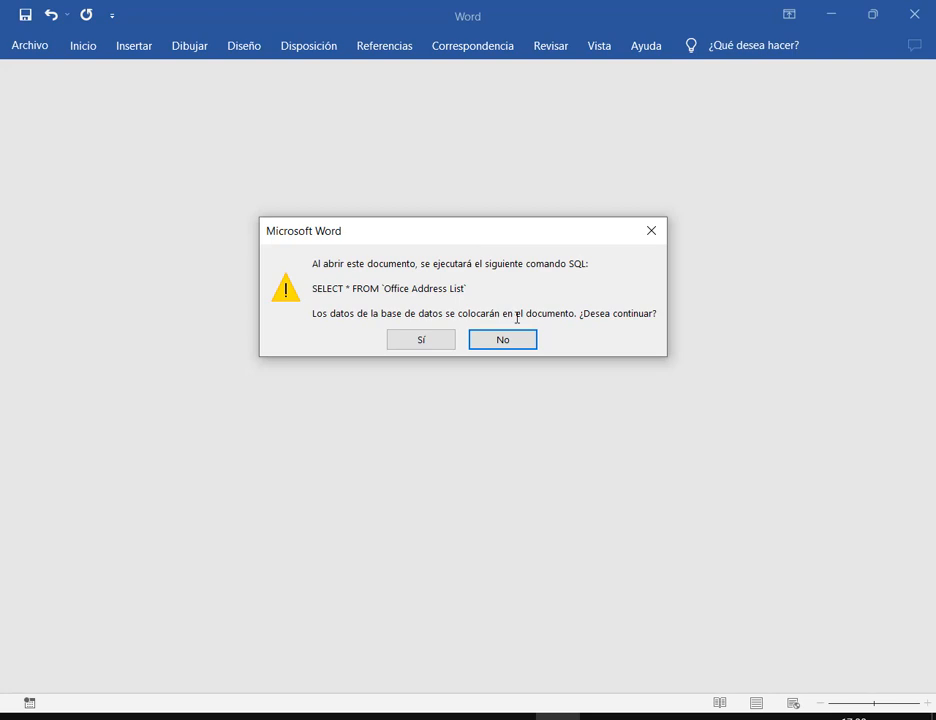
click(421, 340)
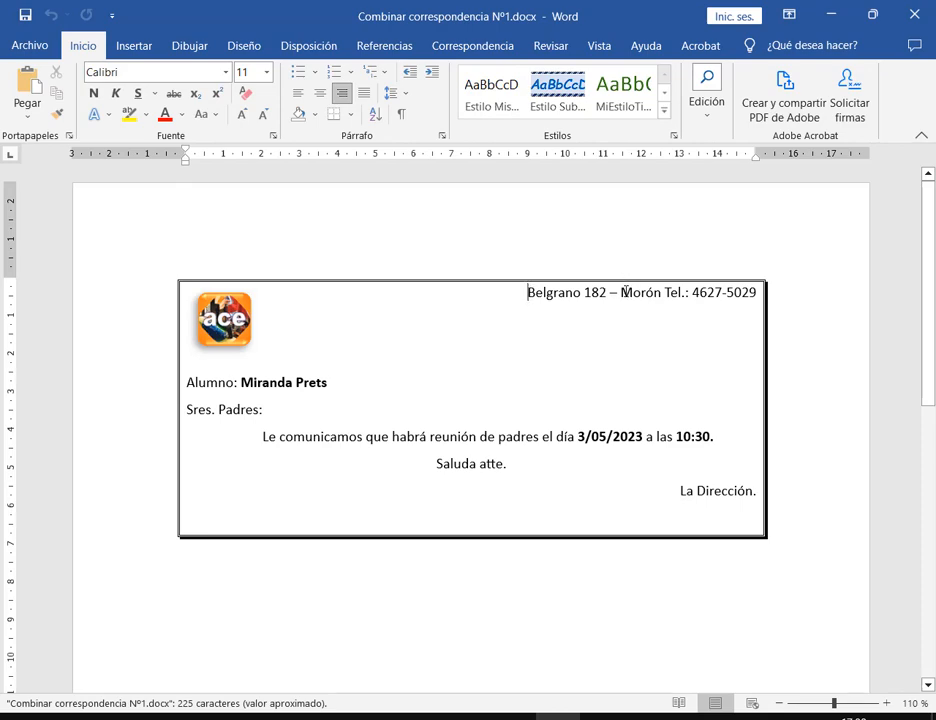
click(157, 717)
click(320, 640)
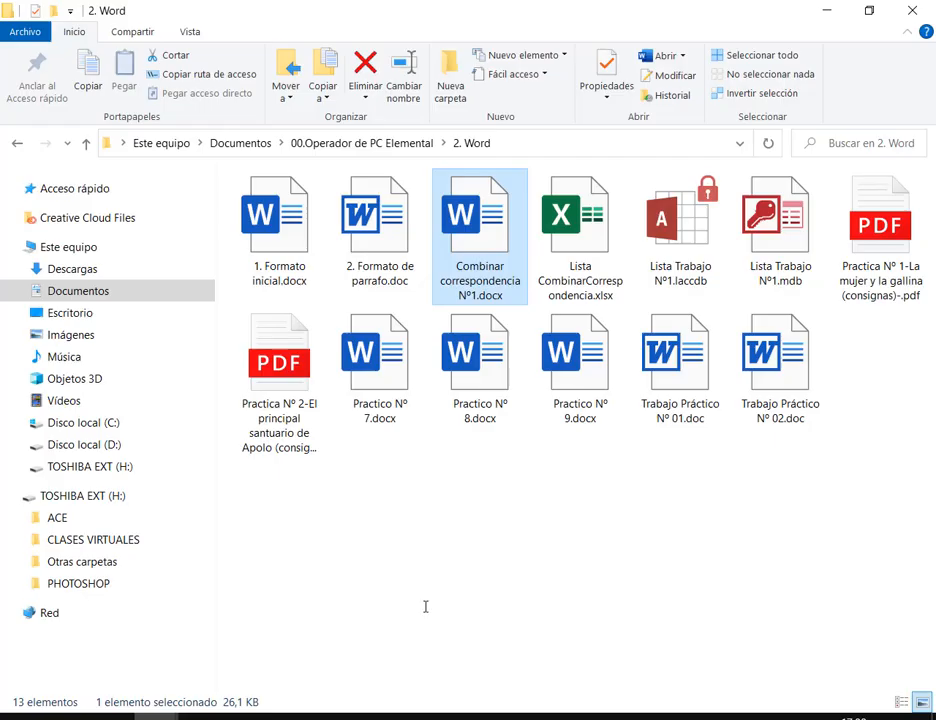
click(738, 185)
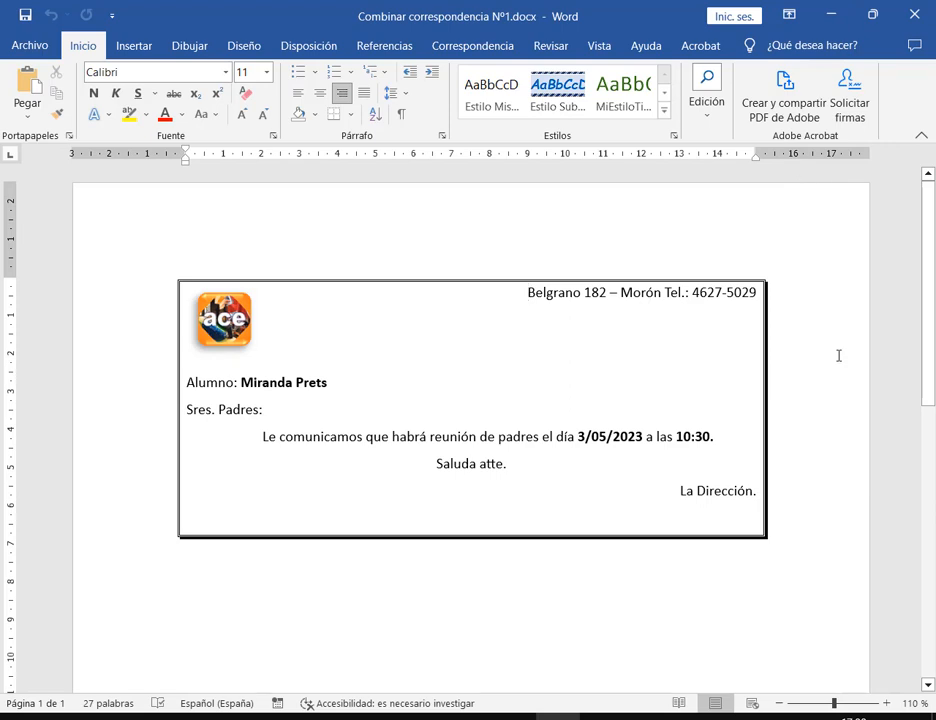
scroll(838, 360, down, 6)
scroll(838, 366, up, 5)
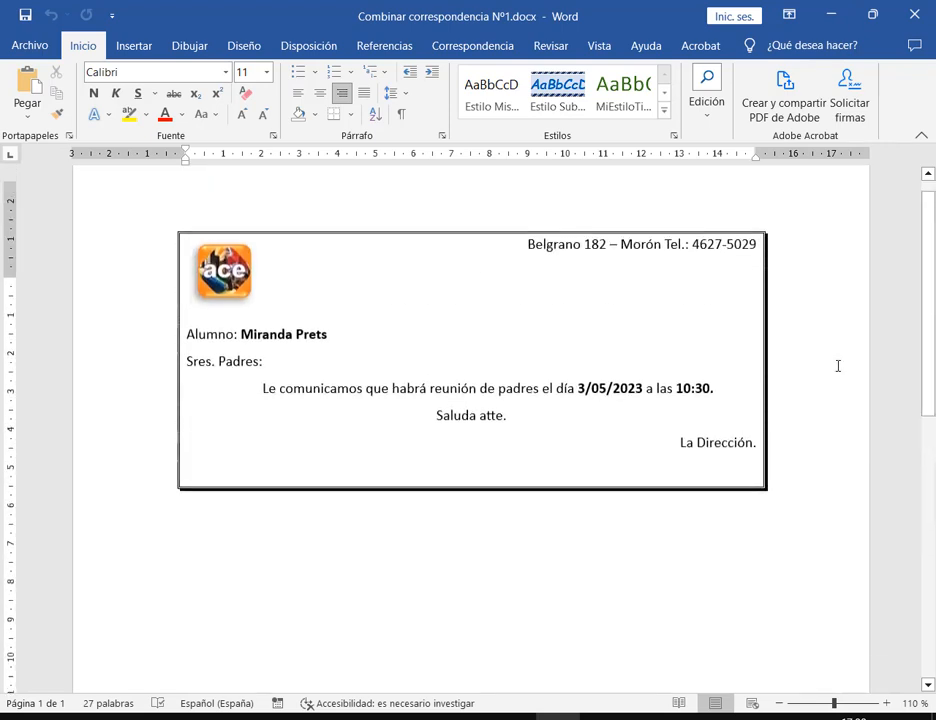
scroll(520, 234, up, 1)
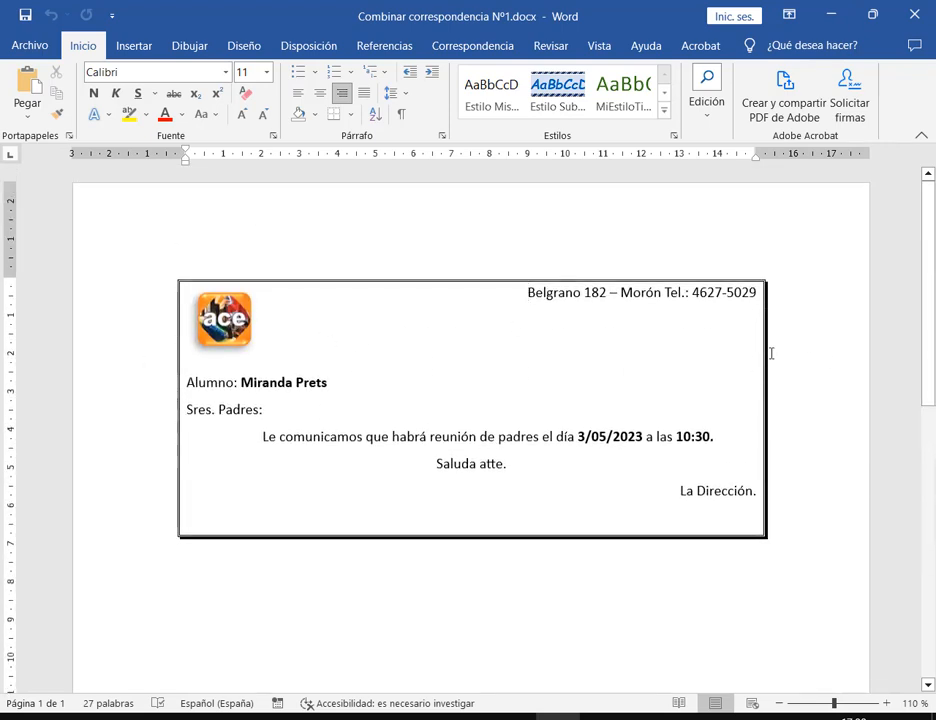
click(442, 136)
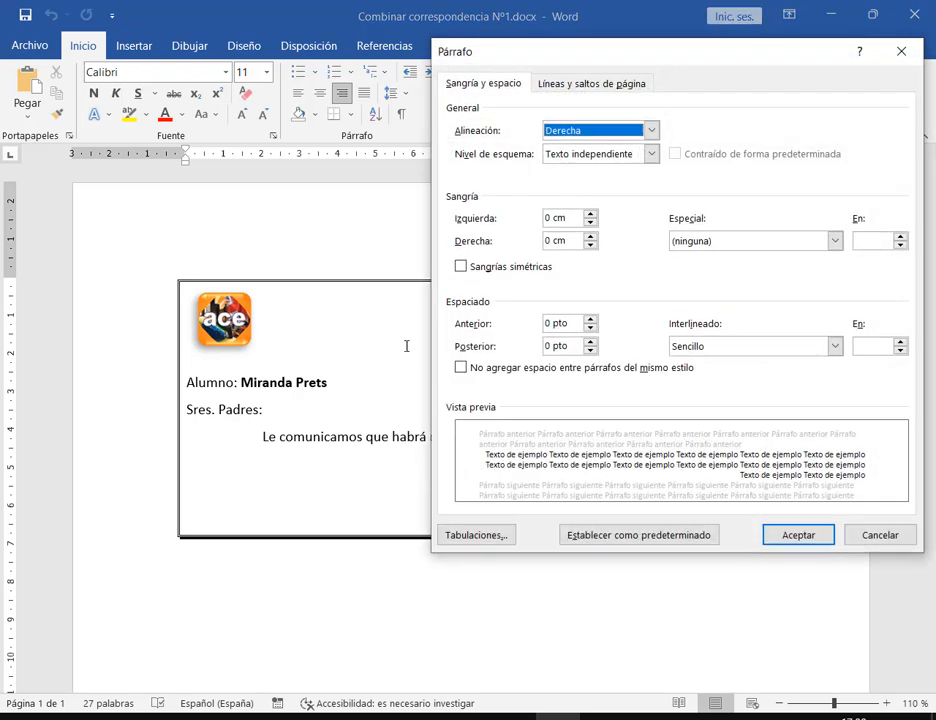
click(880, 535)
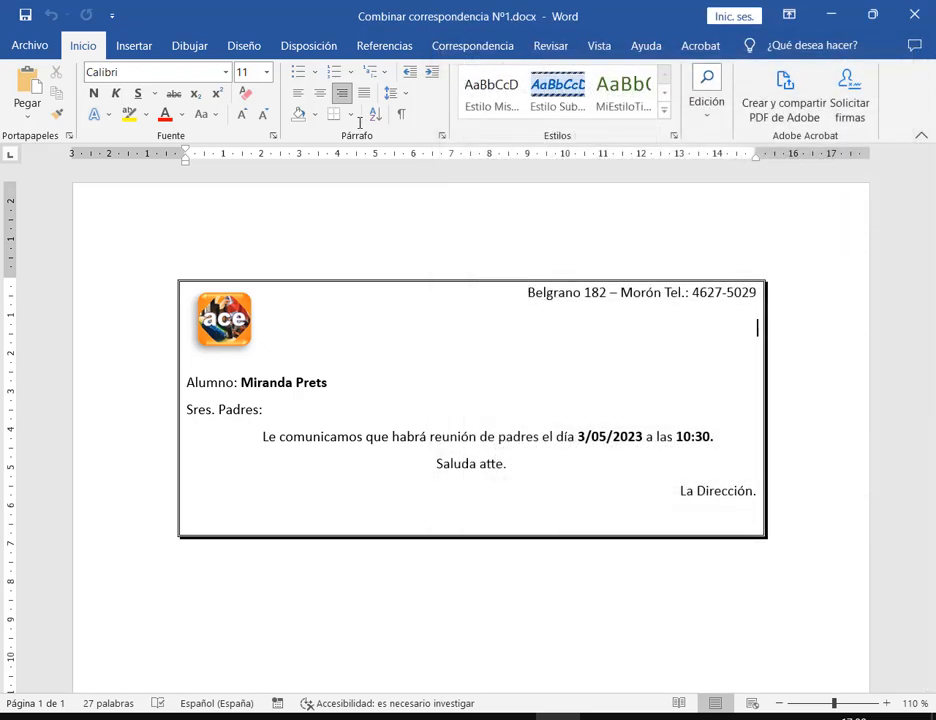
click(350, 114)
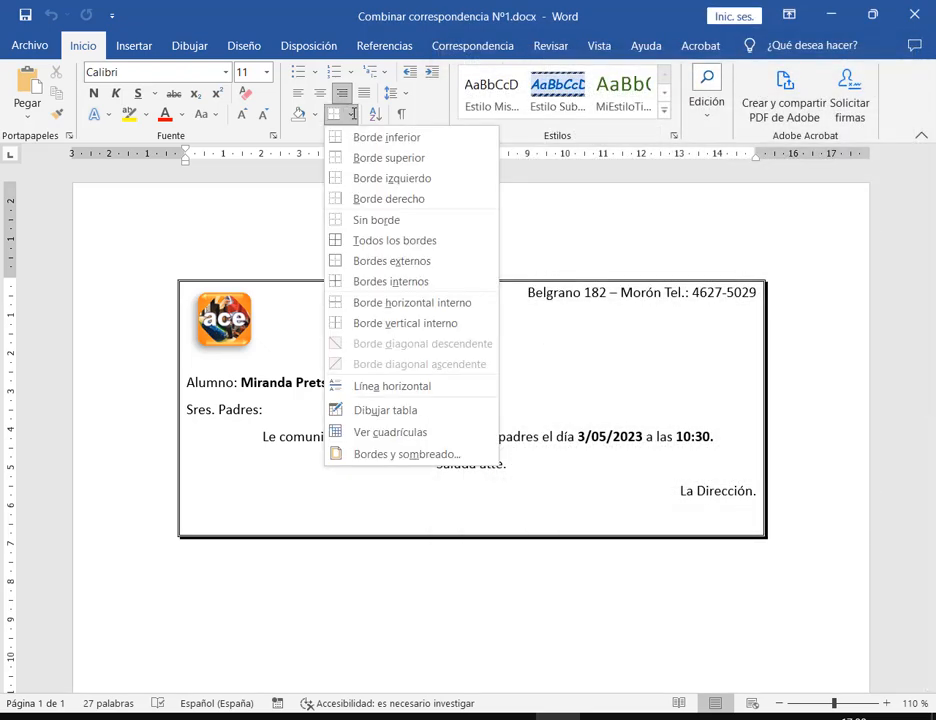
Try a 3 pt line in Bordes y sombreado, cancel without changes, and close the letter
click(420, 454)
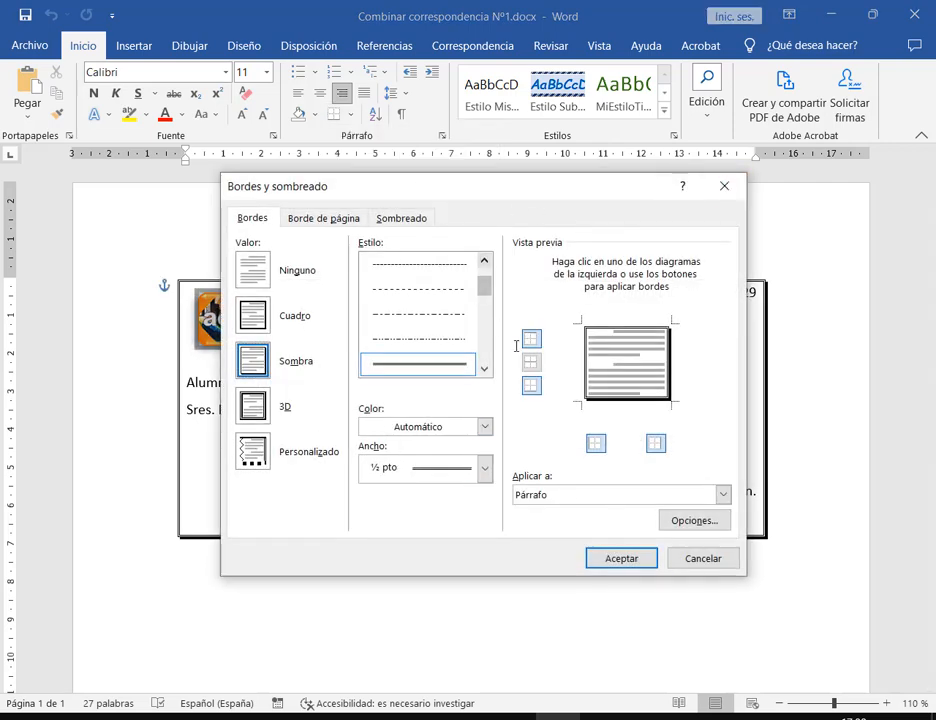
click(486, 370)
click(486, 370)
click(486, 370)
click(486, 370)
click(430, 312)
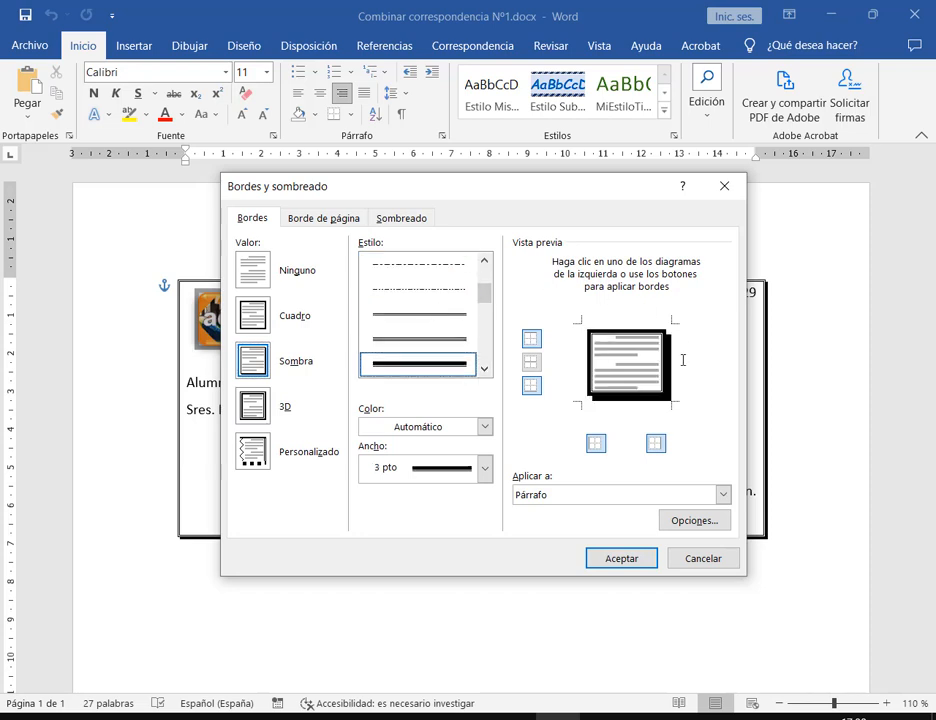
click(686, 558)
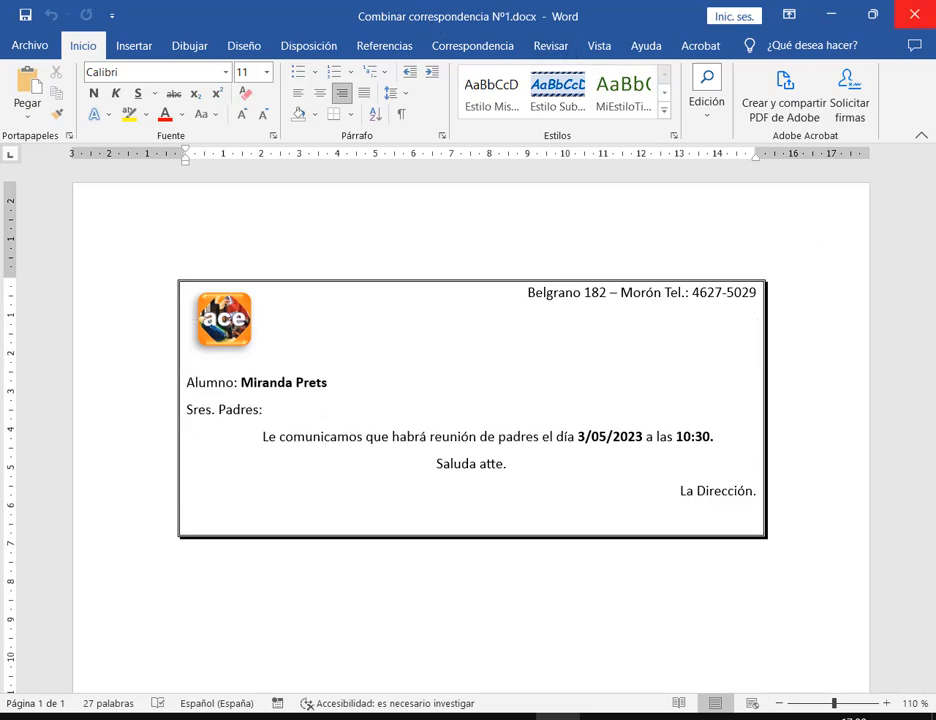
click(914, 14)
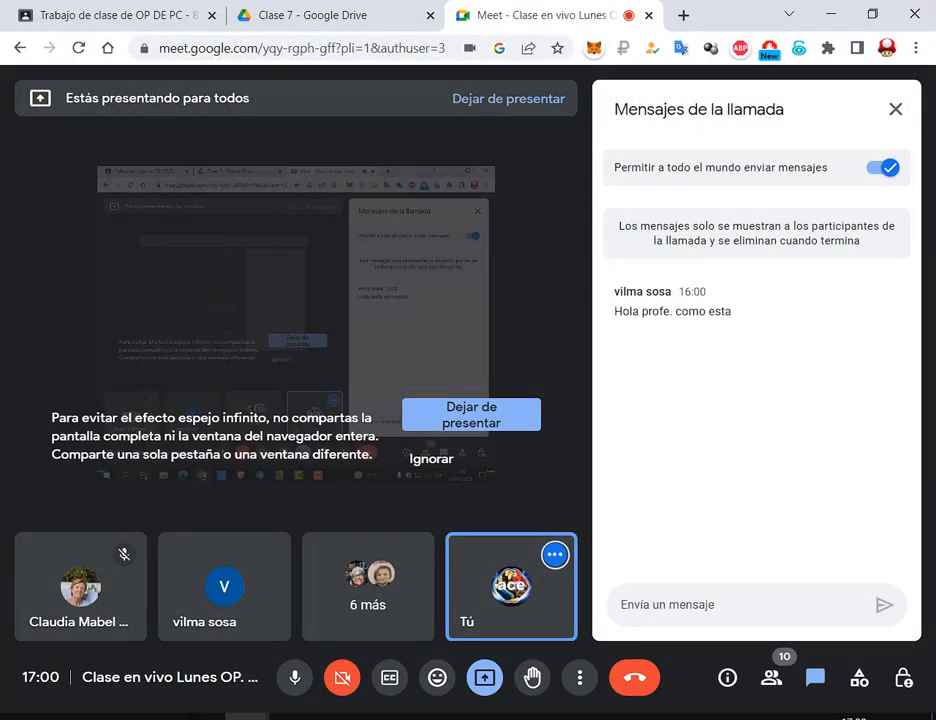
Delete the Lista Trabajo Nº1.mdb database from the 2. Word folder
click(261, 684)
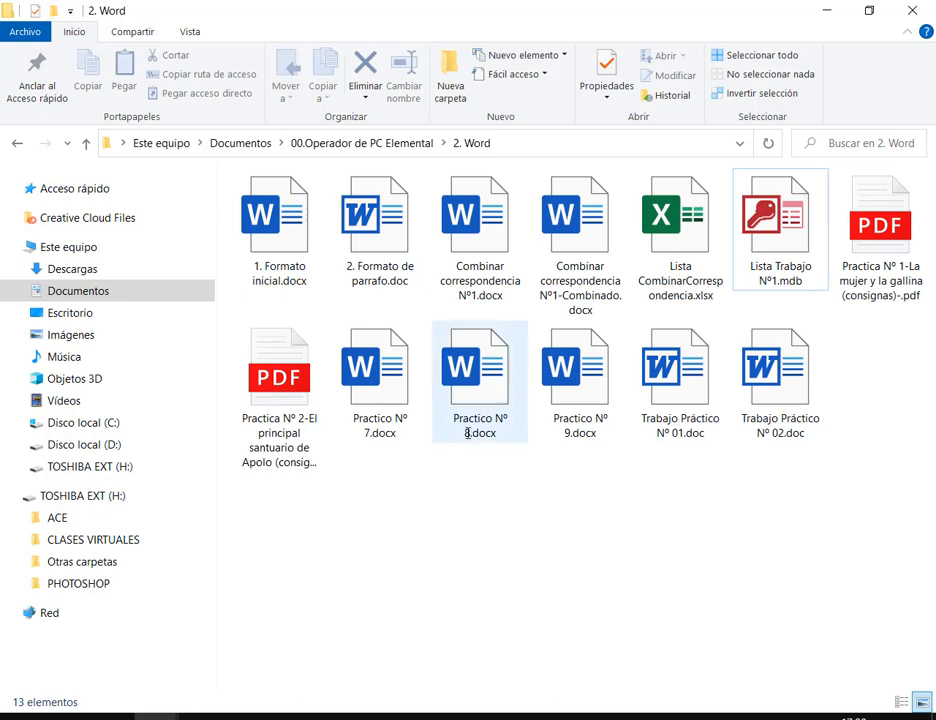
click(499, 257)
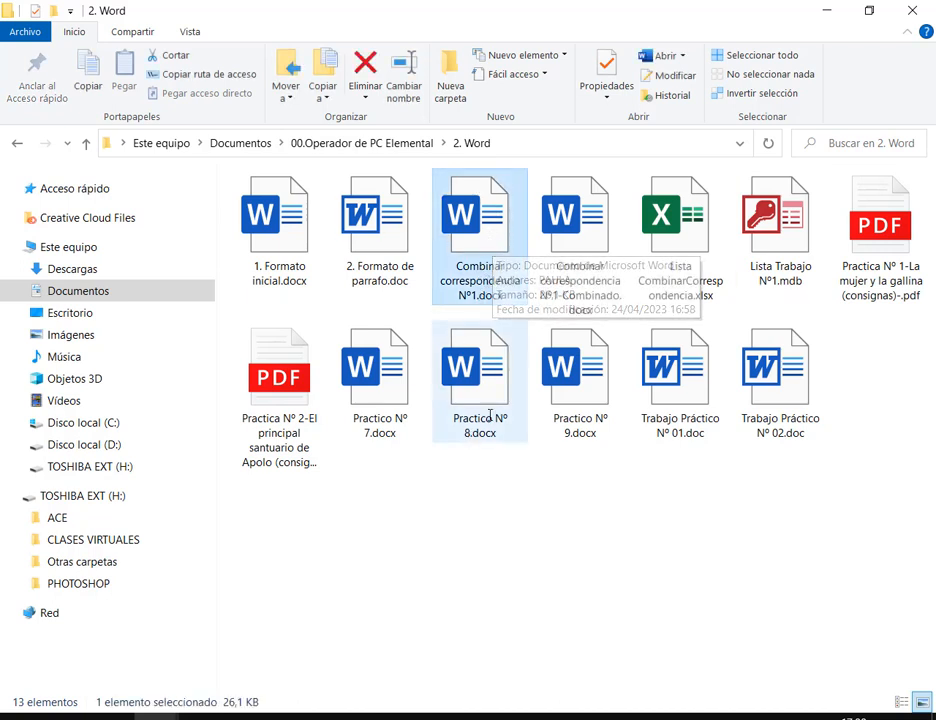
click(597, 215)
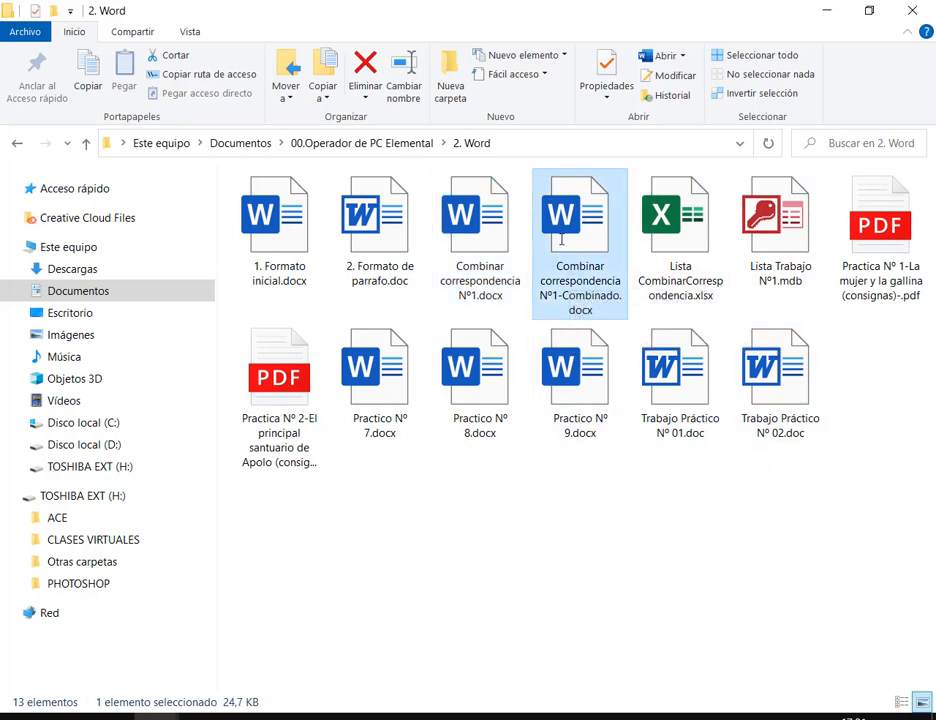
click(770, 220)
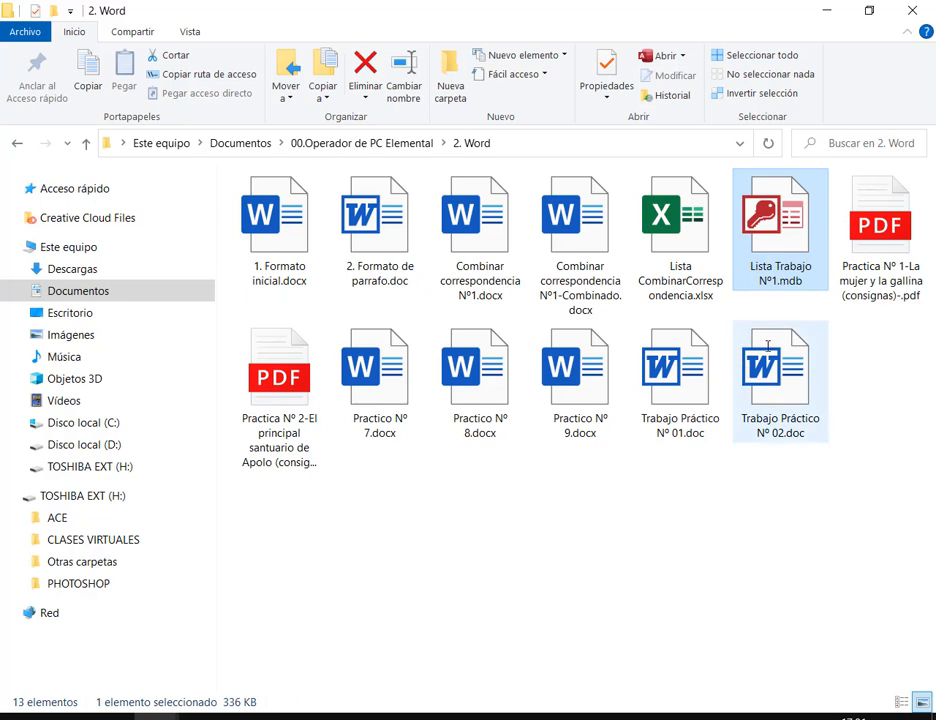
key(Delete)
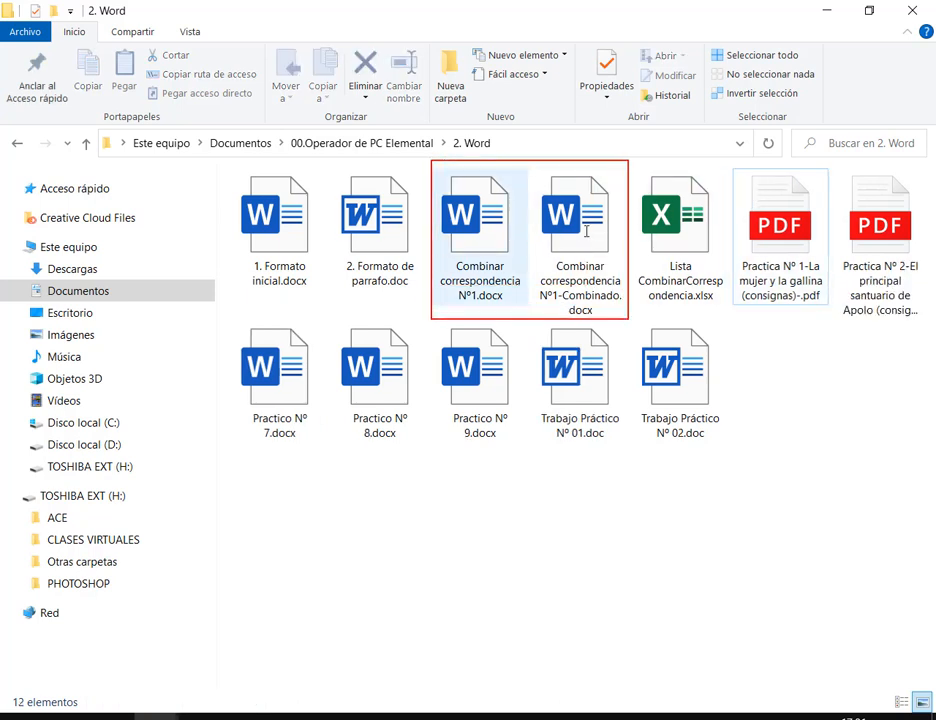
Open and close Combinar correspondencia Nº1.docx, then open Combinar correspondencia Nº1-Combinado.docx
double_click(478, 228)
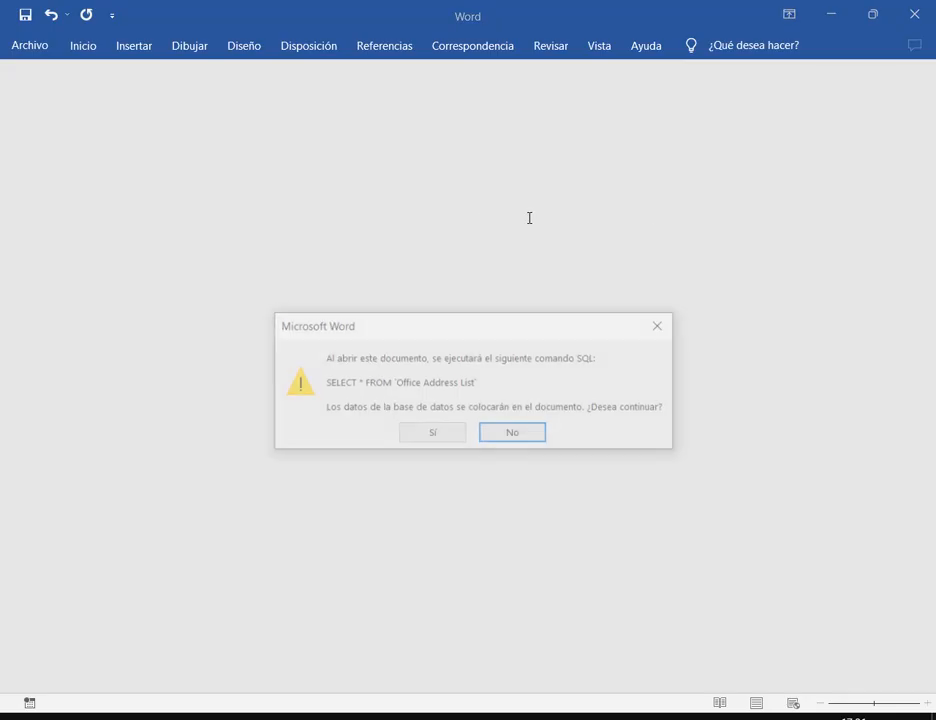
click(662, 325)
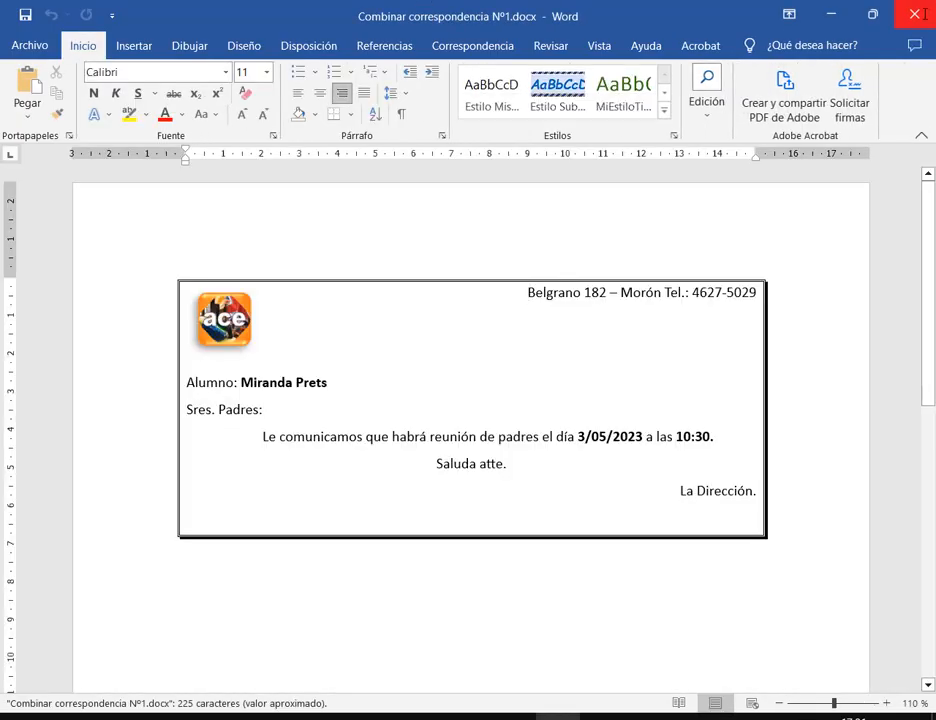
click(925, 19)
click(925, 19)
click(589, 246)
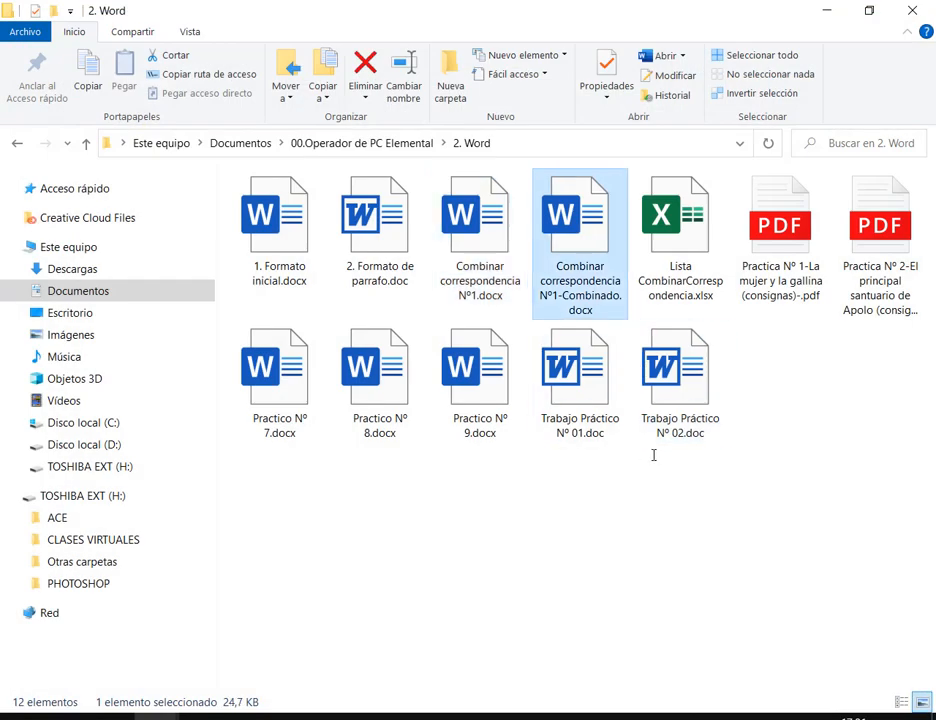
double_click(575, 229)
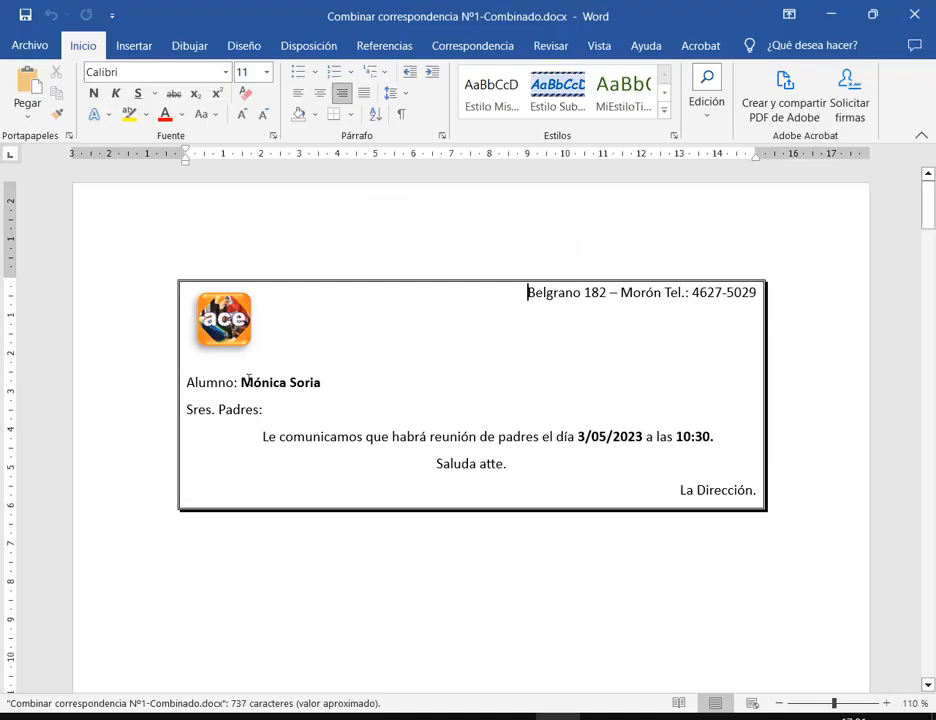
Select the student's name in the first merged letter
drag(326, 376, 280, 382)
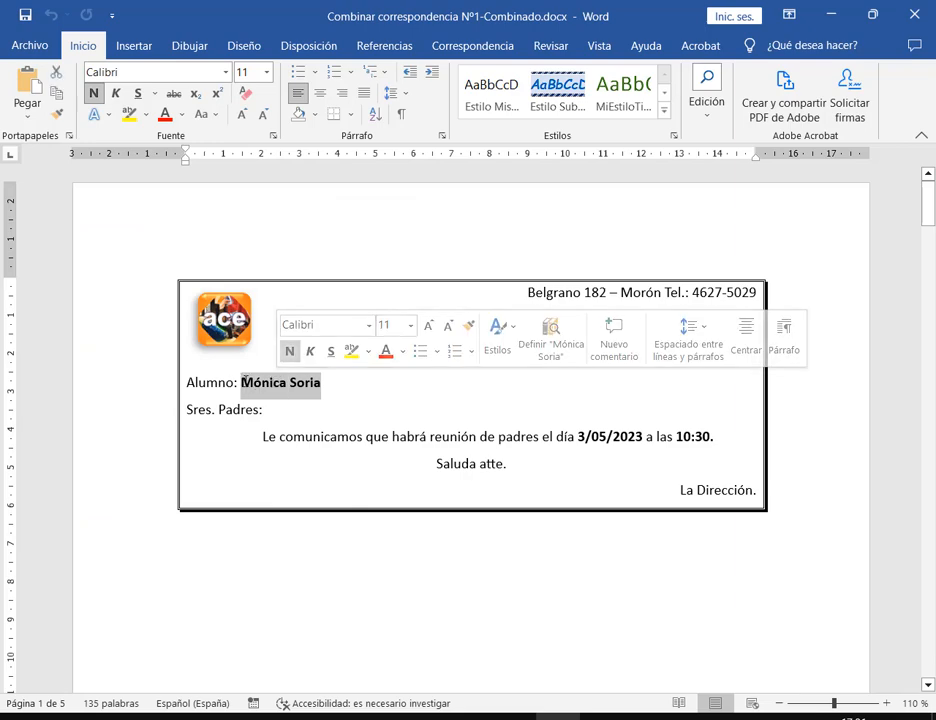
key(Left)
click(281, 384)
click(317, 383)
click(291, 382)
click(301, 382)
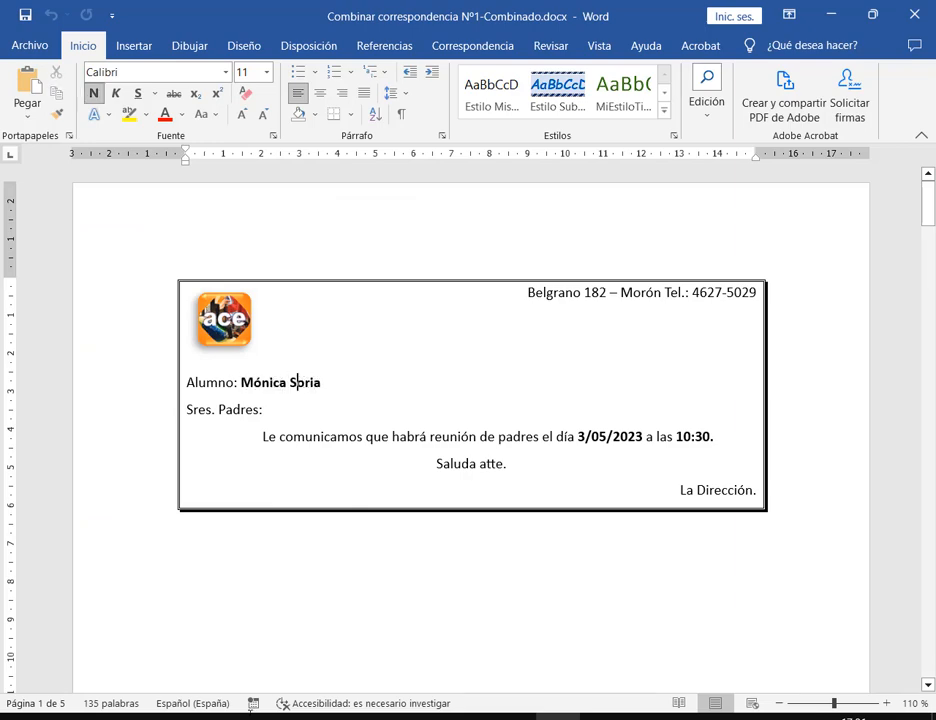
mouse_move(300, 716)
Check the video call, reselect the student's name in the letter, then close the merged document
click(94, 628)
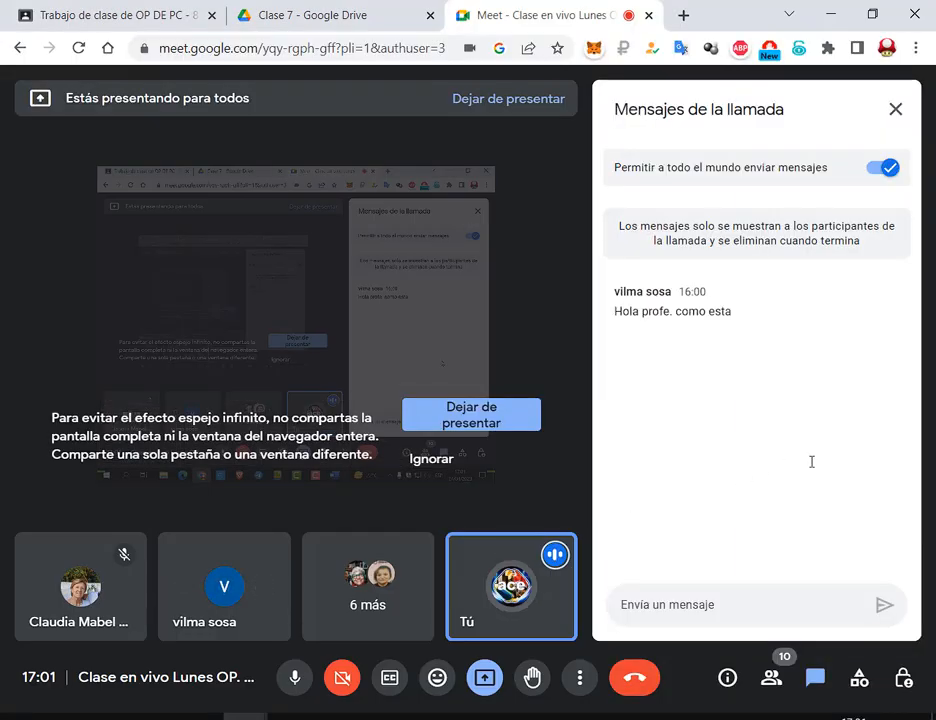
key(alt+Tab)
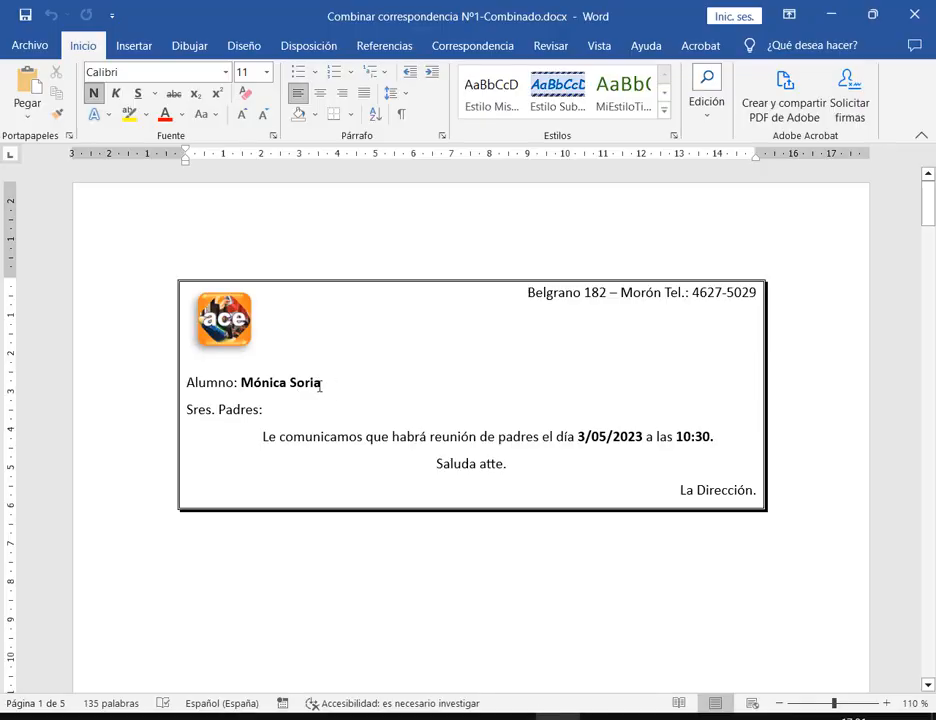
drag(321, 384, 236, 392)
click(232, 388)
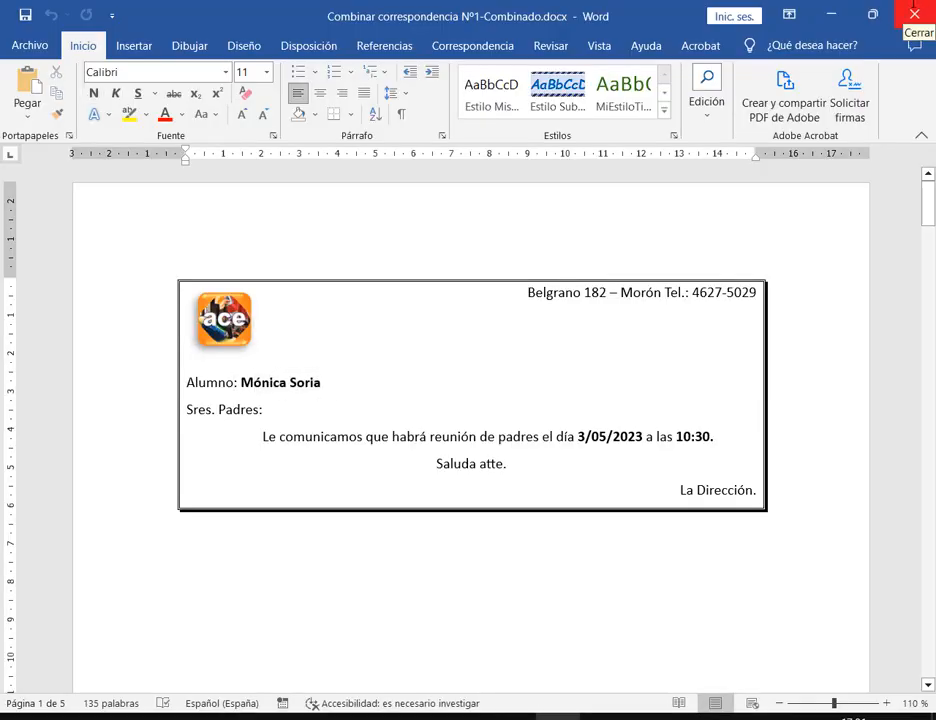
click(914, 10)
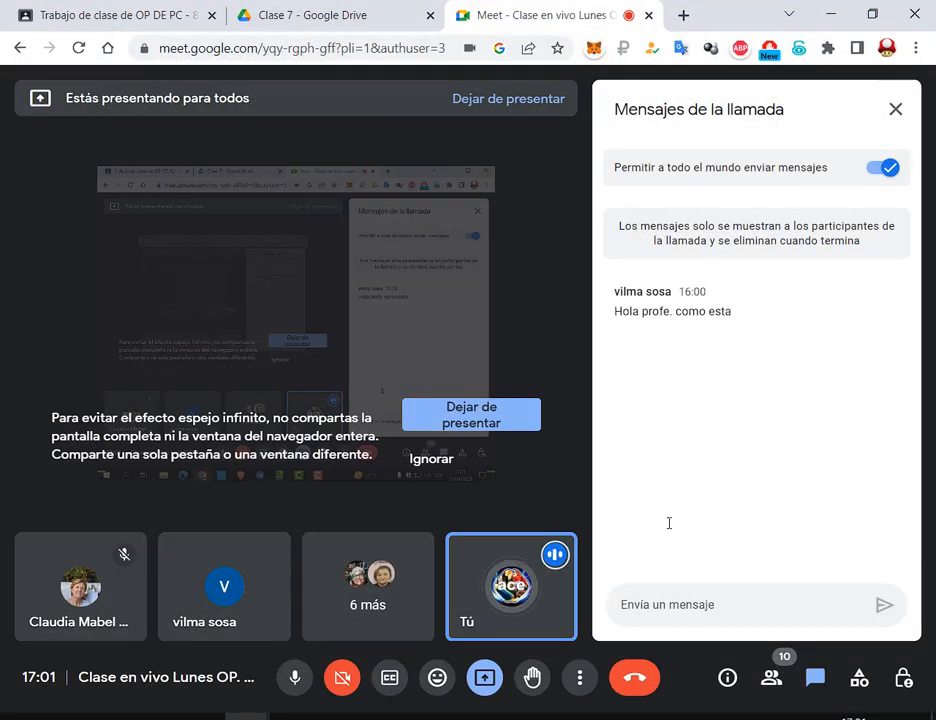
Bring the 2. Word folder forward and undo the deletion to restore the database file
click(157, 718)
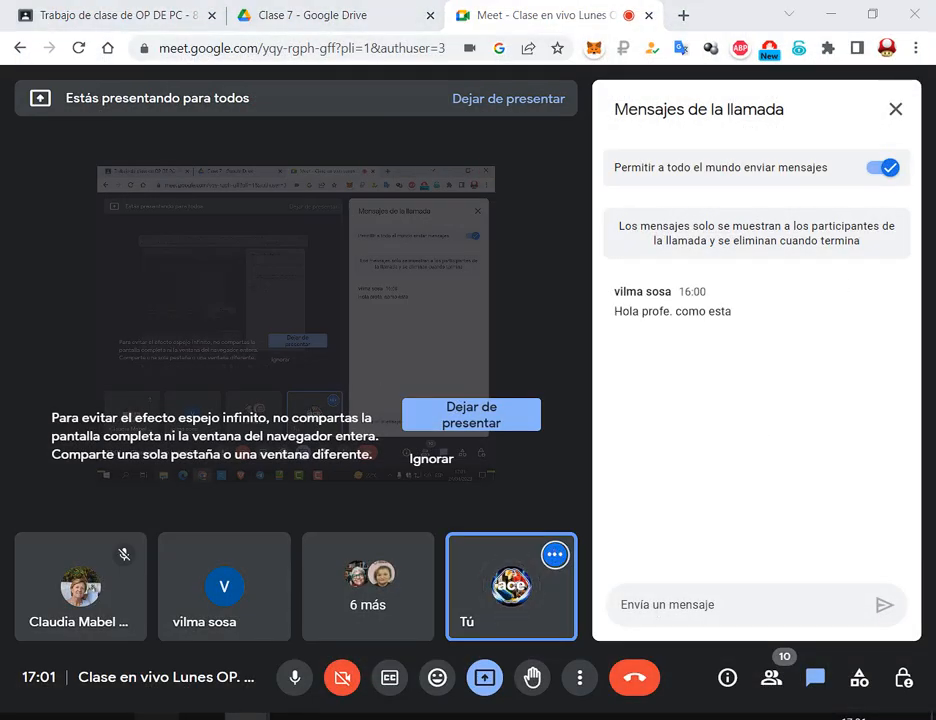
click(278, 664)
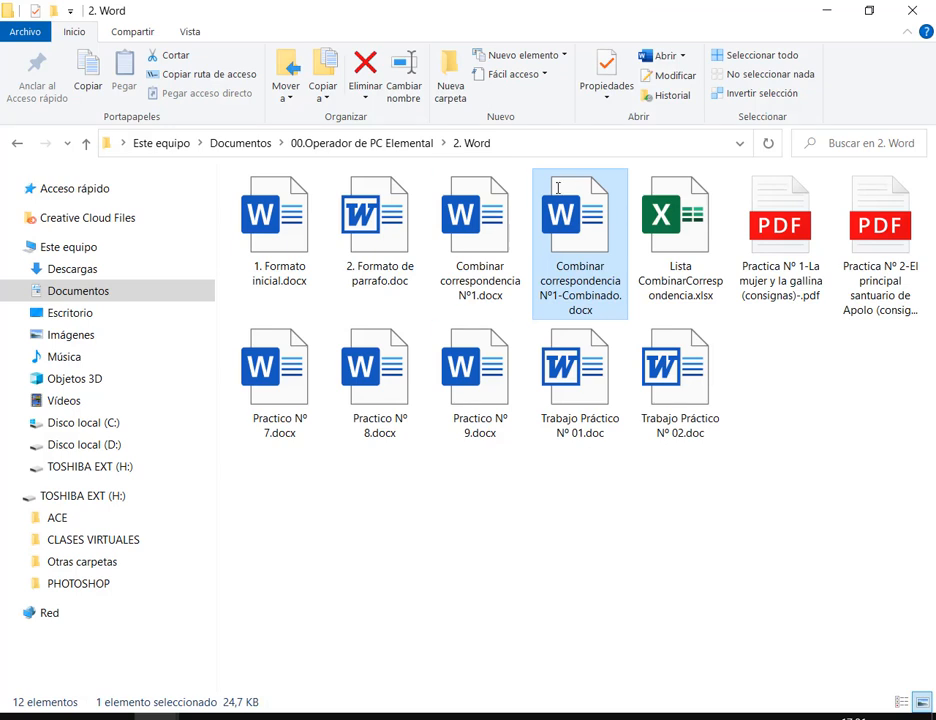
right_click(622, 517)
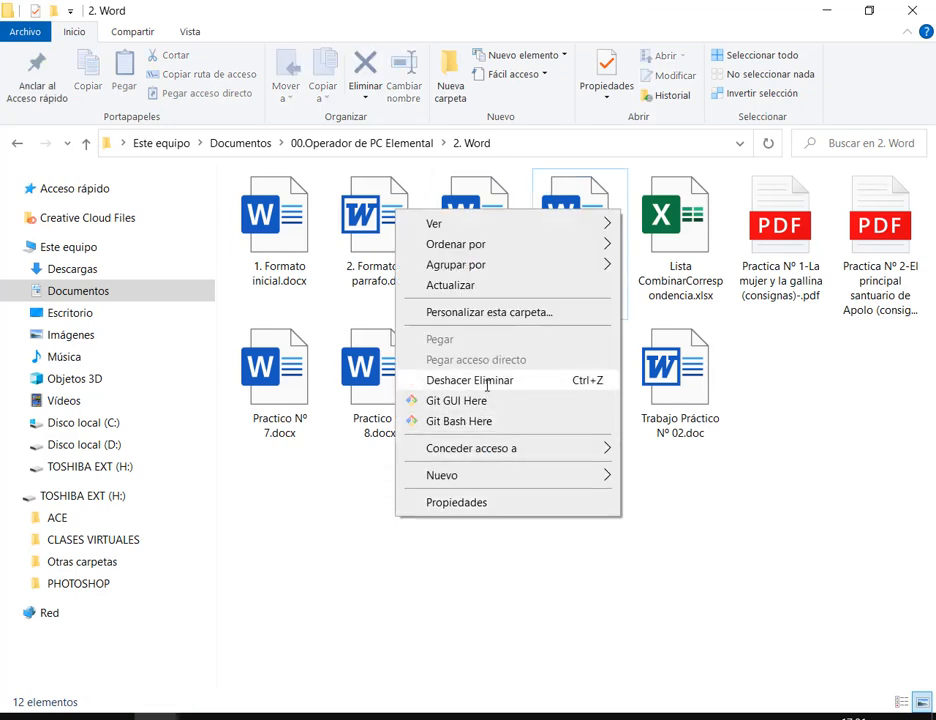
click(505, 380)
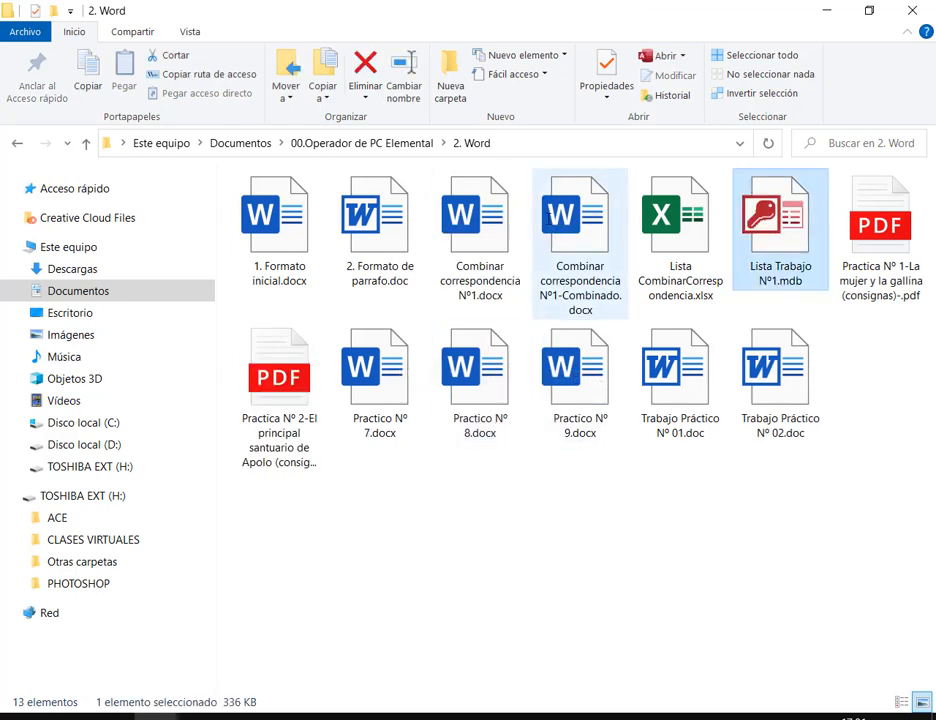
Mark the two Combinar correspondencia files and Lista Trabajo Nº1.mdb with red boxes, then clear them
drag(436, 167, 628, 315)
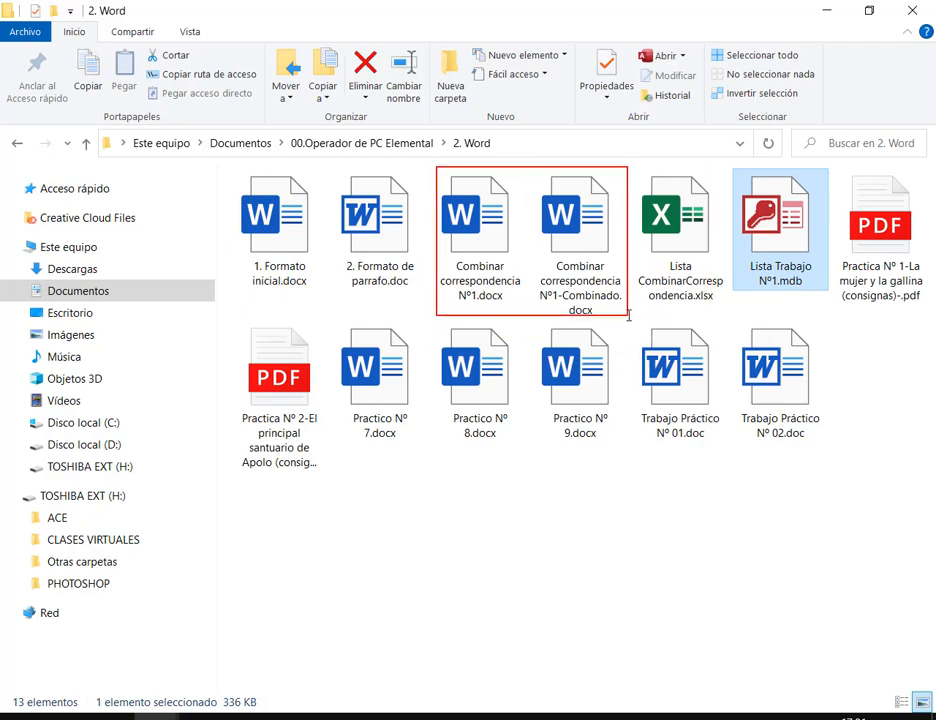
drag(726, 159, 835, 297)
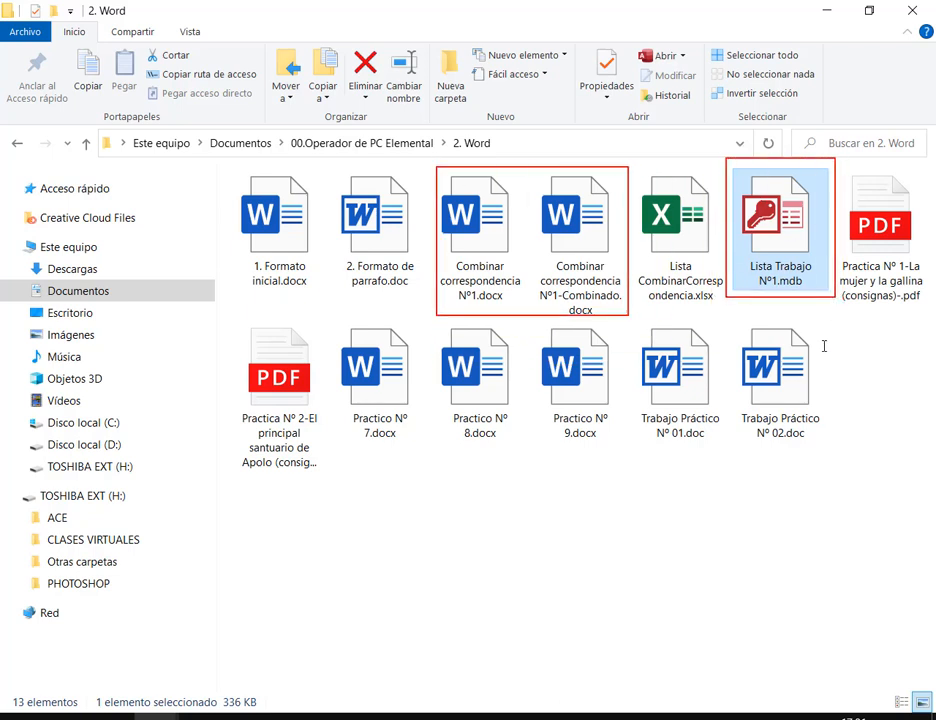
key(Escape)
click(604, 522)
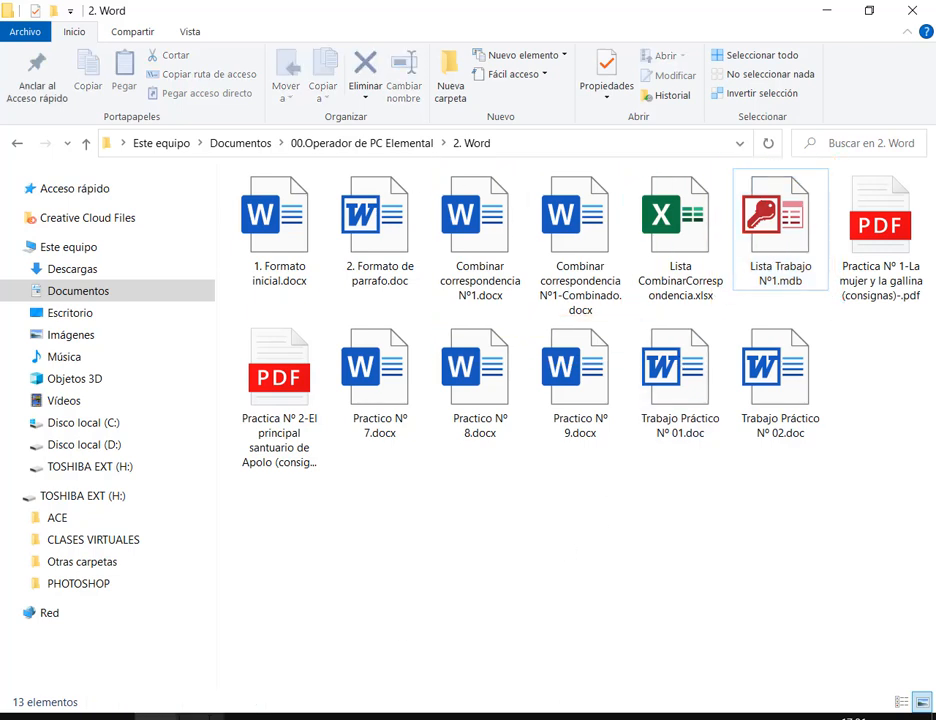
Visit the video call briefly, then return to the 2. Word folder window
click(243, 717)
click(175, 625)
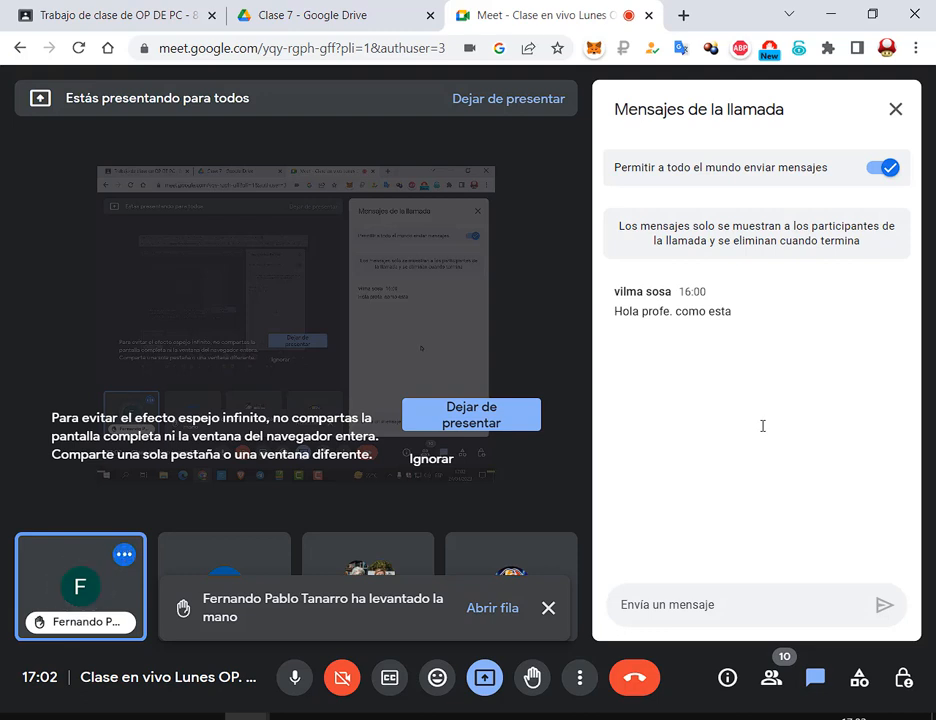
click(155, 717)
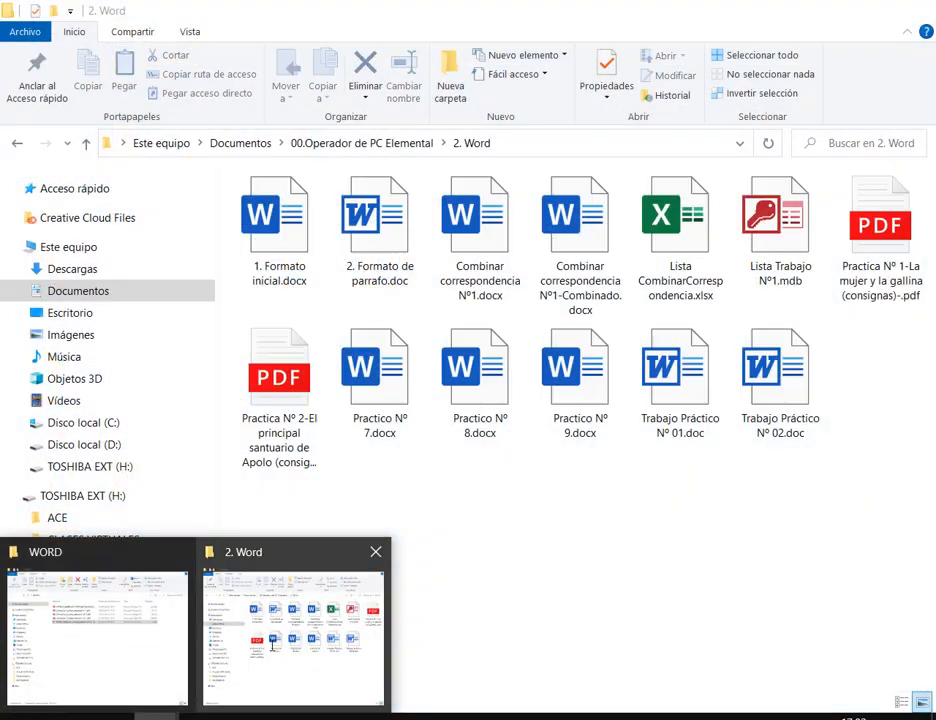
click(272, 643)
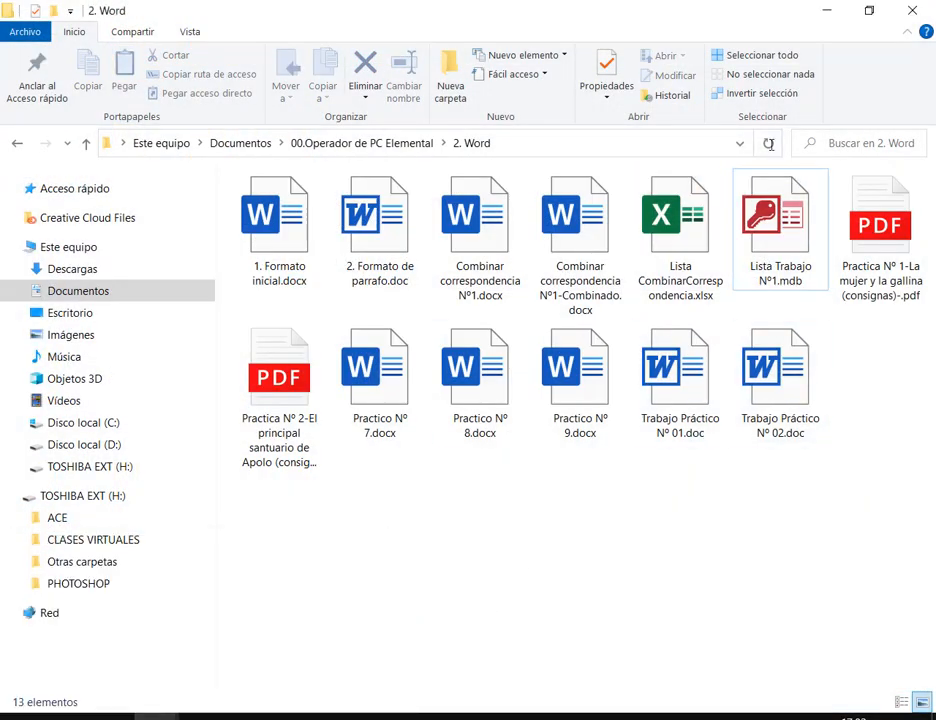
Open Combinar correspondencia Nº1.docx in Word, answer Sí to the SQL prompt, and minimize Word
double_click(503, 238)
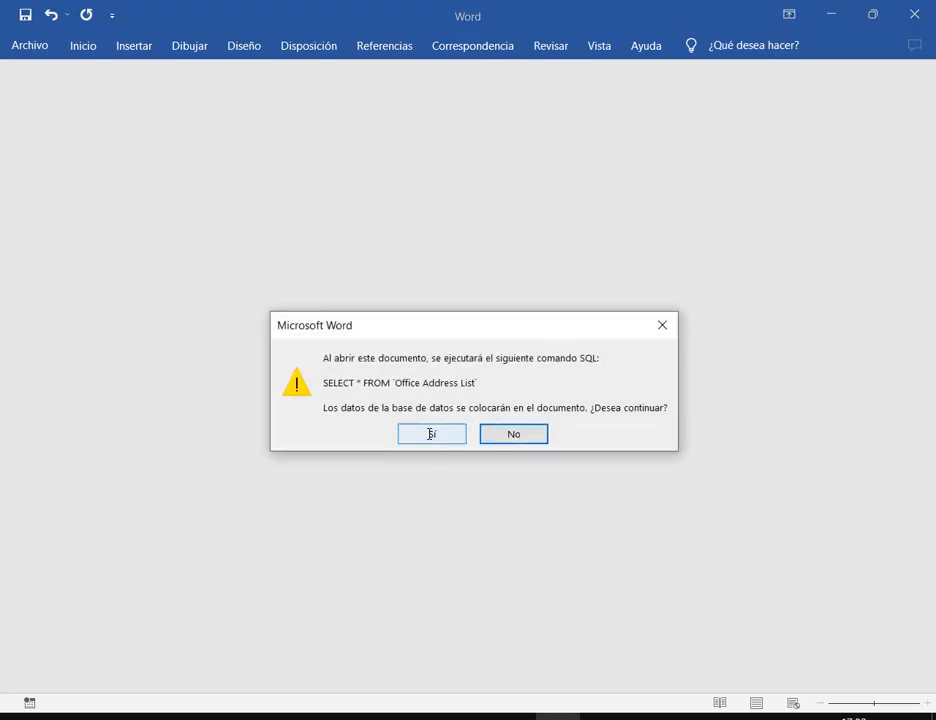
click(432, 434)
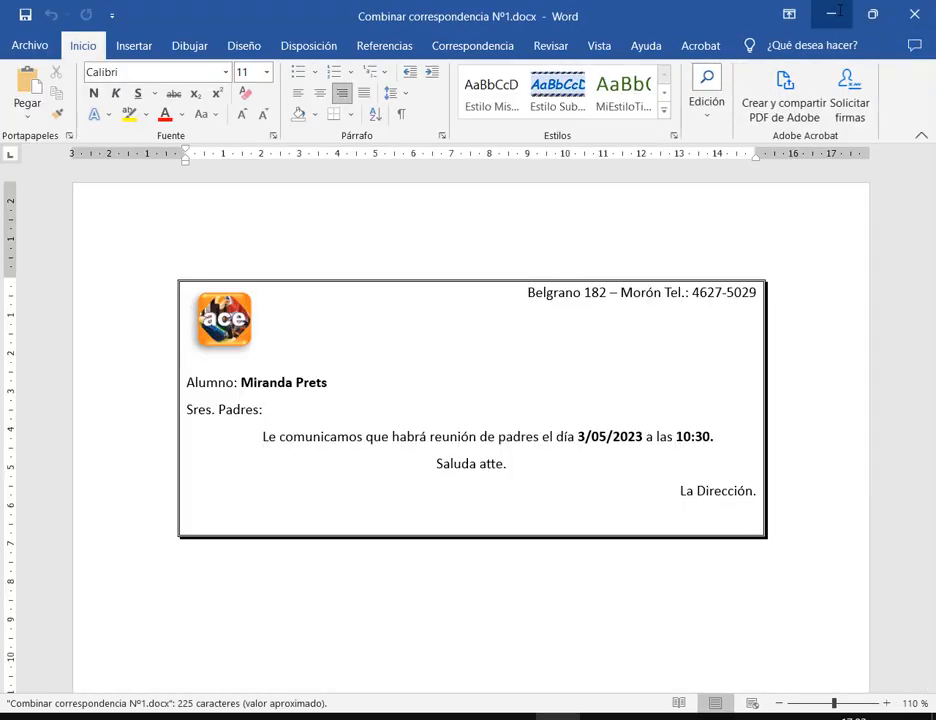
click(831, 13)
Inspect the Lista Trabajo Nº1.laccdb and .mdb files, then open Lista Trabajo Nº1.mdb in Access
click(792, 262)
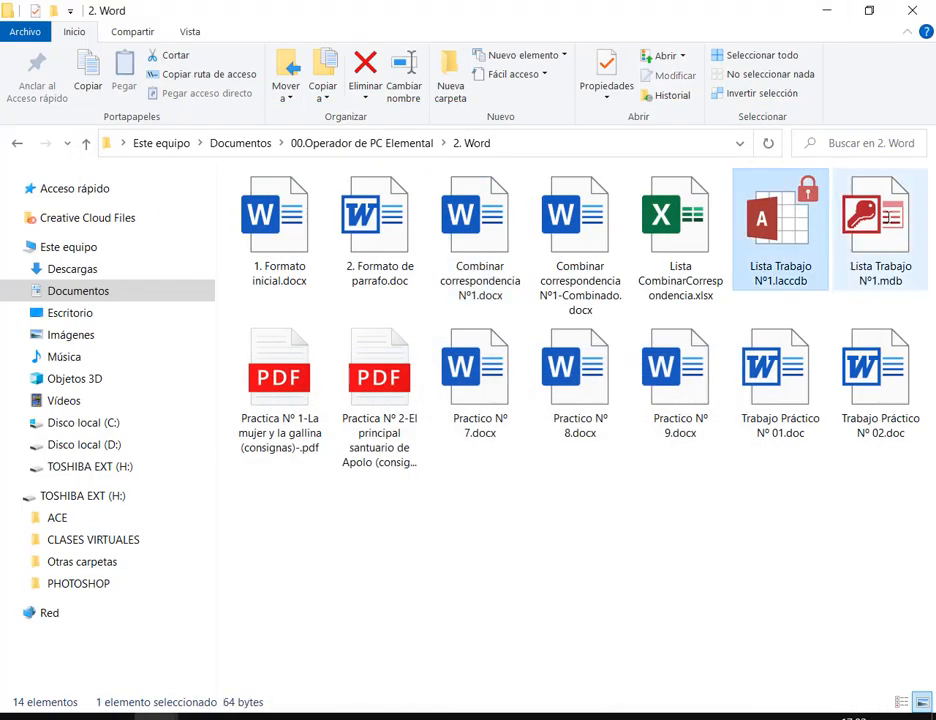
click(876, 228)
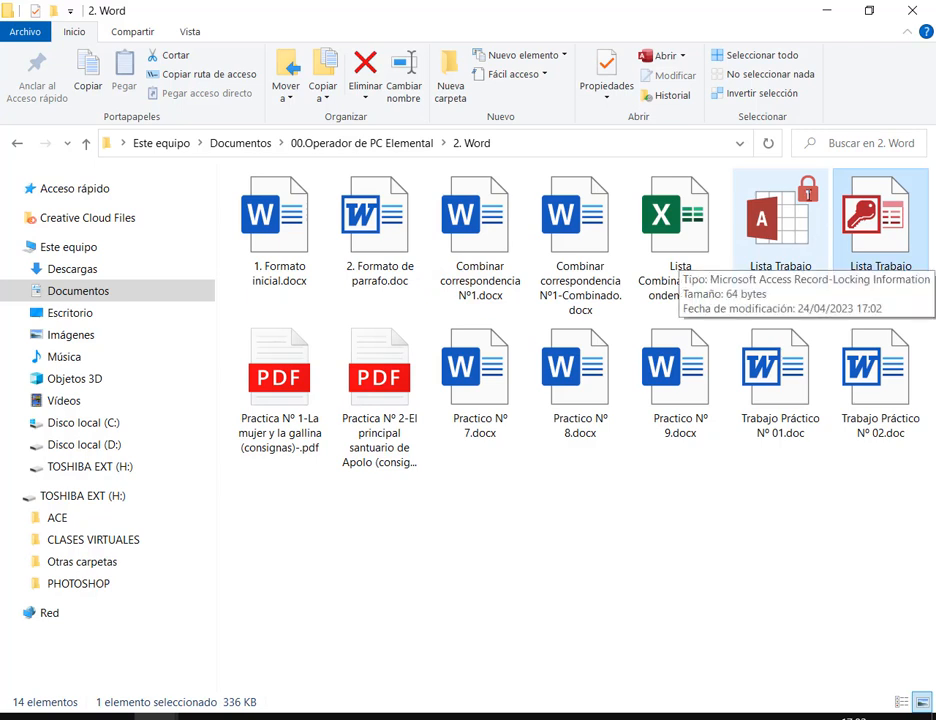
click(904, 268)
click(873, 514)
click(873, 514)
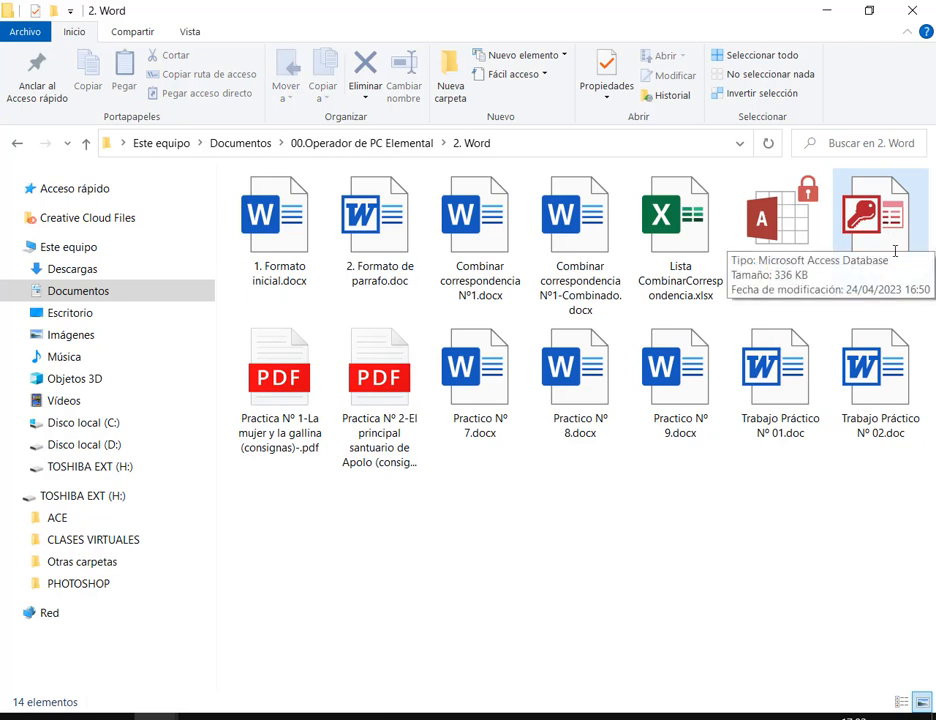
click(893, 205)
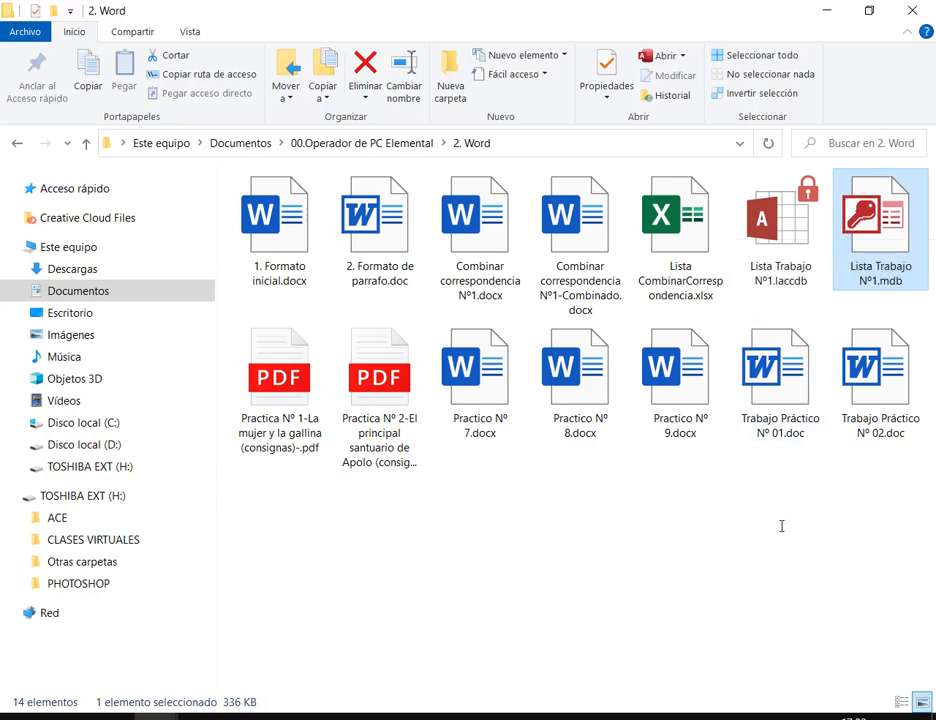
click(763, 596)
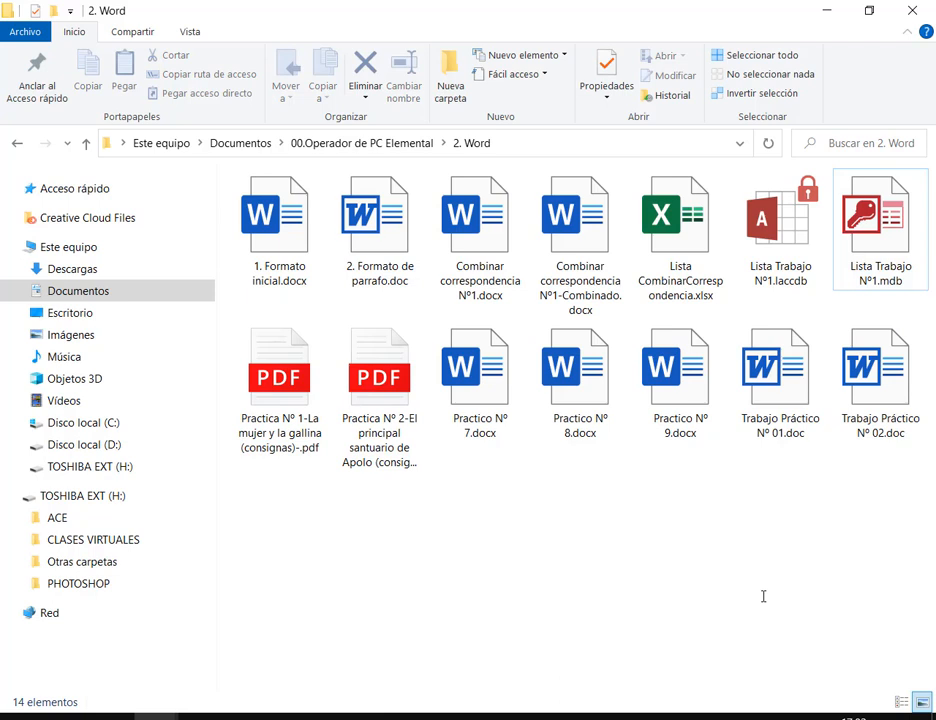
double_click(876, 218)
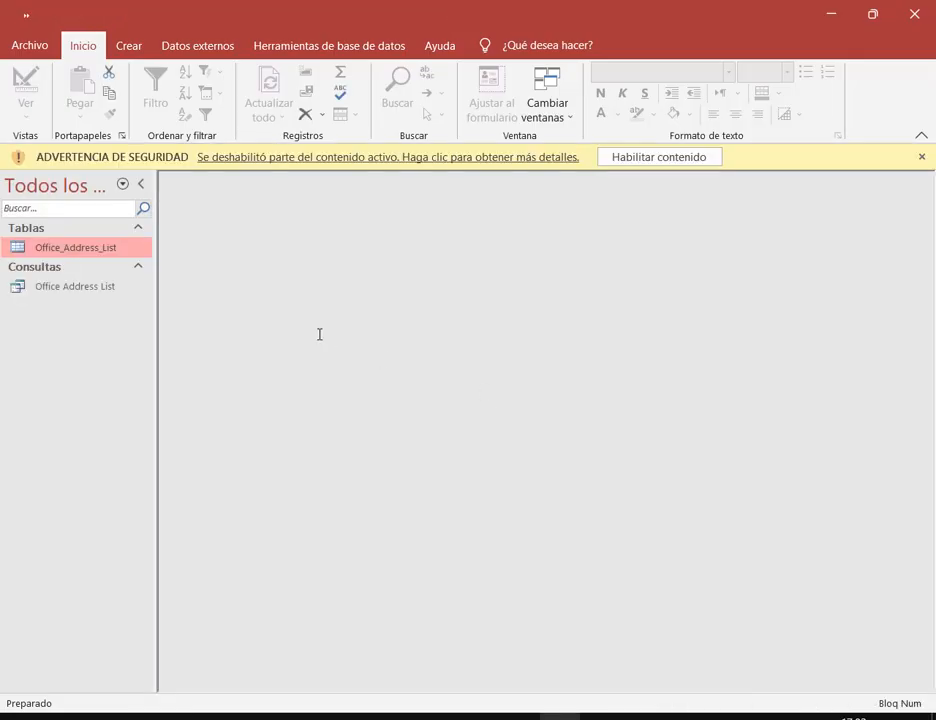
View the Office Address List query and table, close Access, then try opening the .laccdb file
double_click(69, 289)
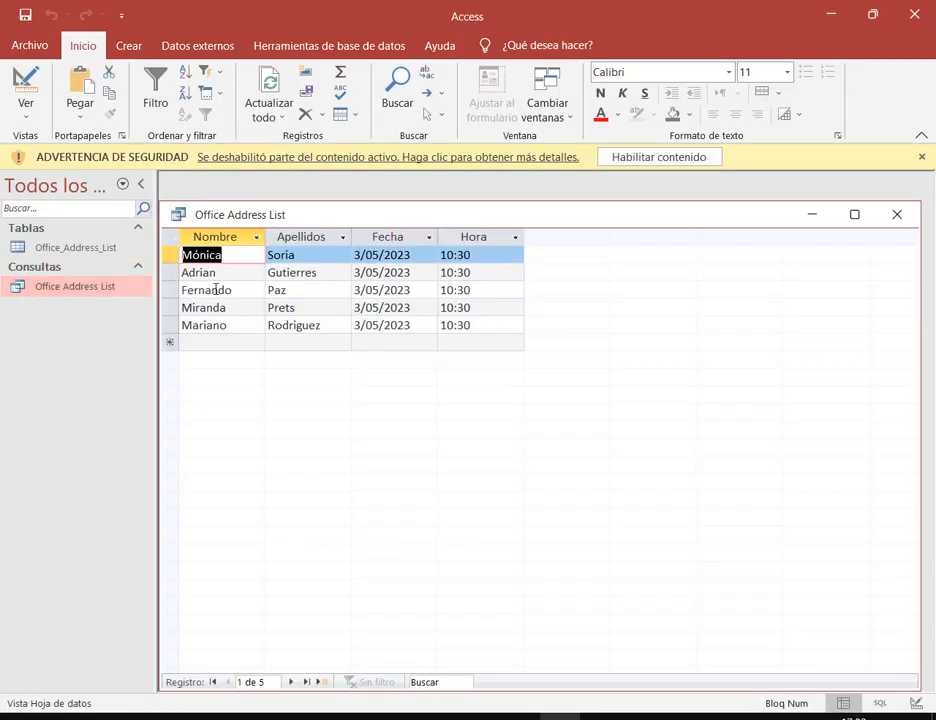
double_click(88, 249)
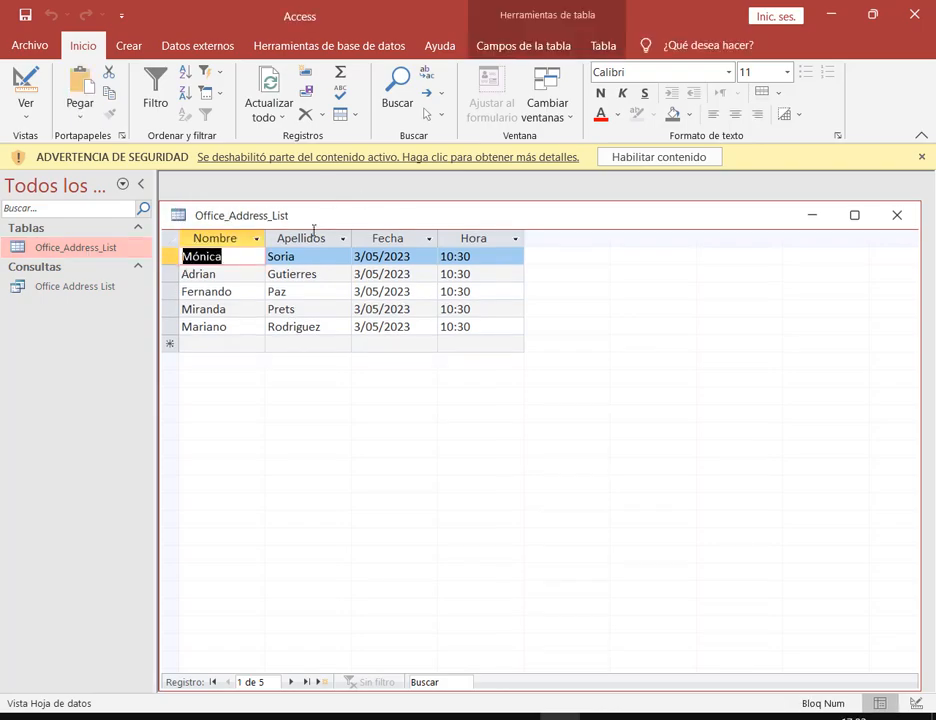
click(916, 8)
double_click(806, 212)
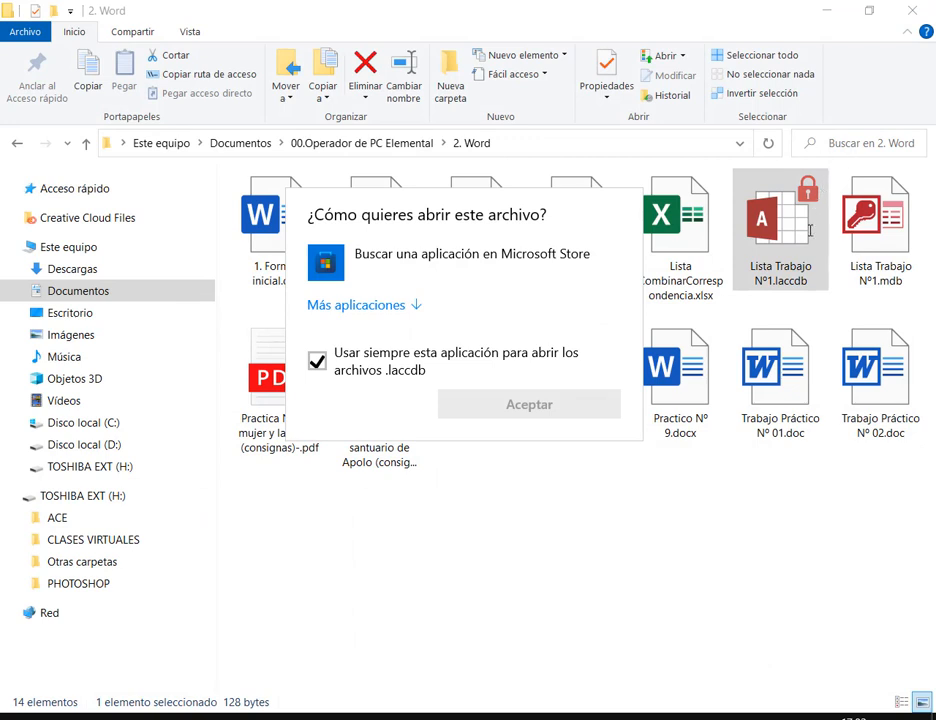
Dismiss the lock-file prompt, check the Meet call, and select Lista Trabajo Nº1.mdb
click(628, 520)
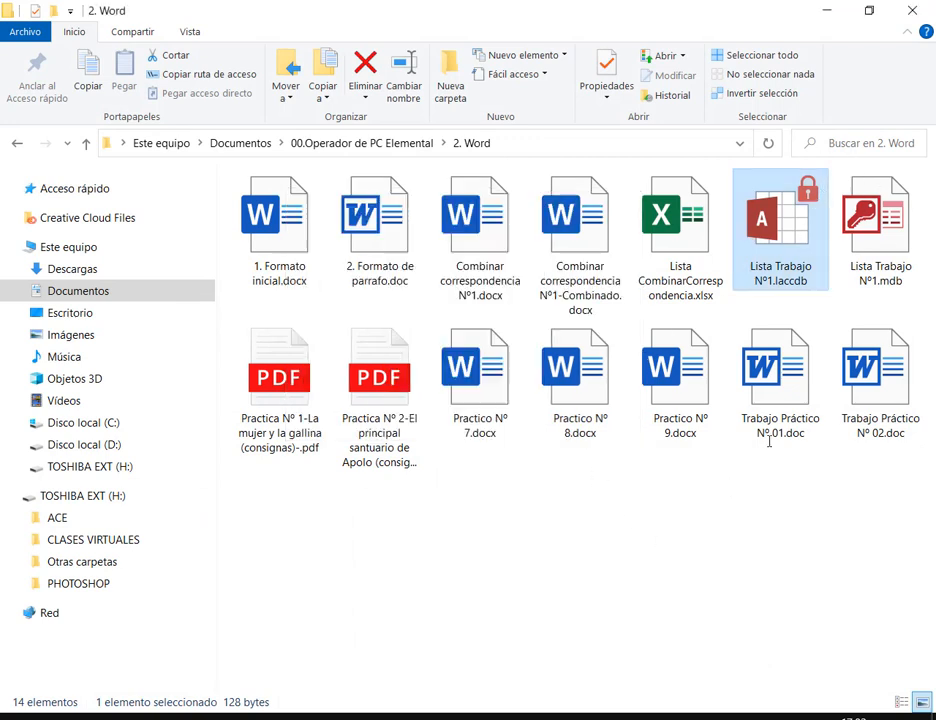
click(245, 716)
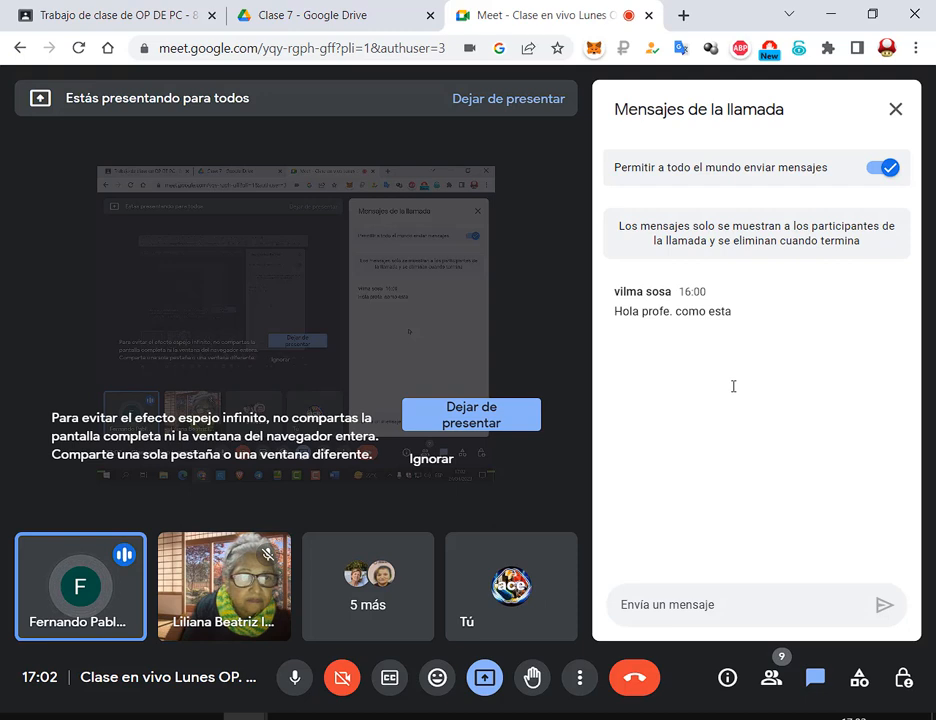
click(811, 10)
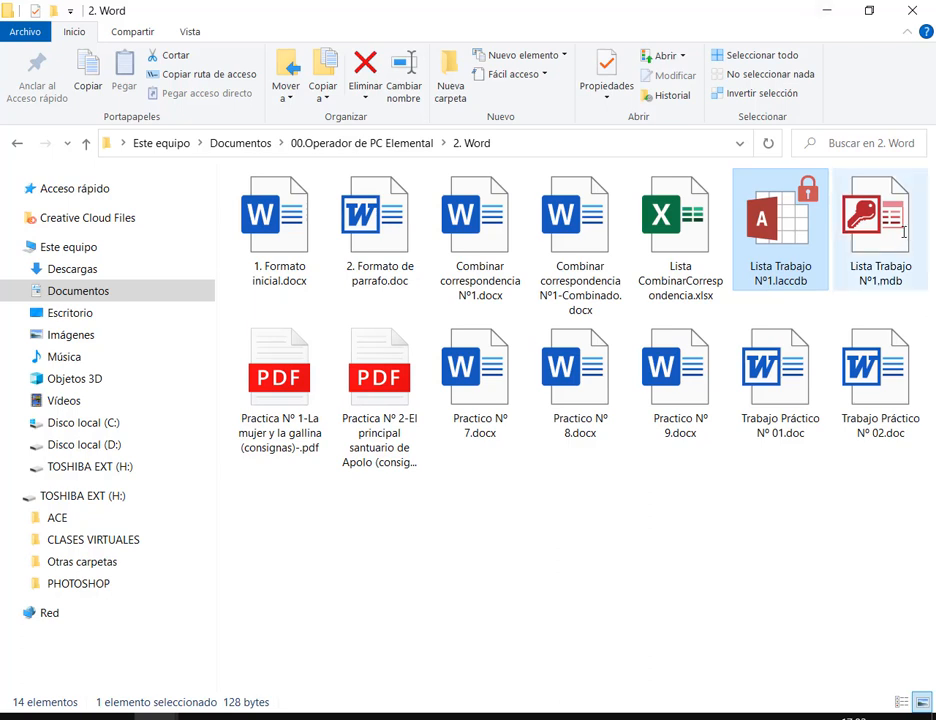
click(884, 558)
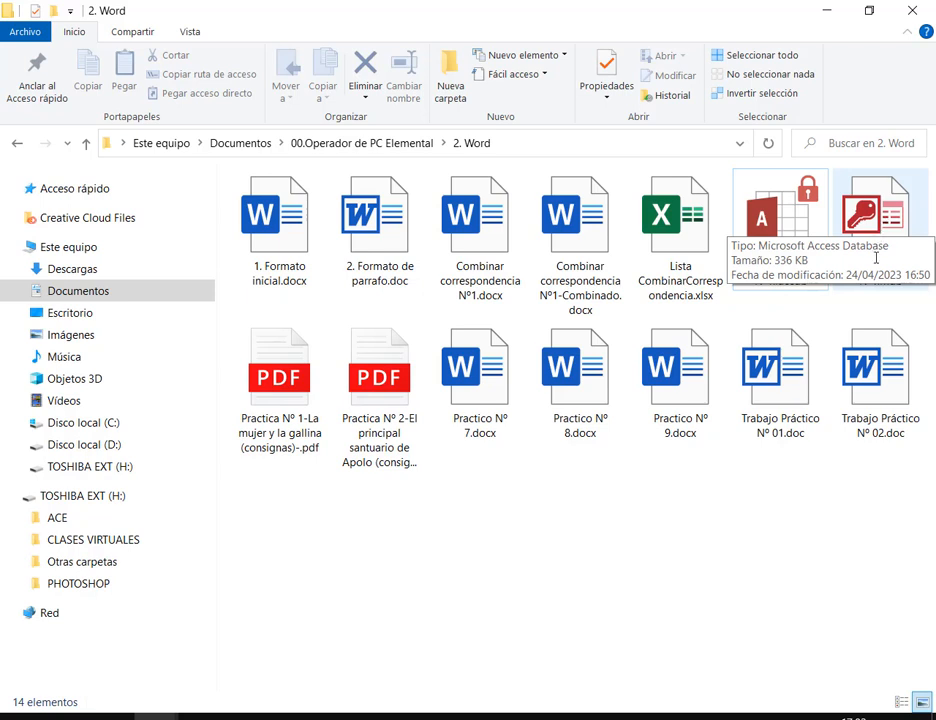
click(869, 237)
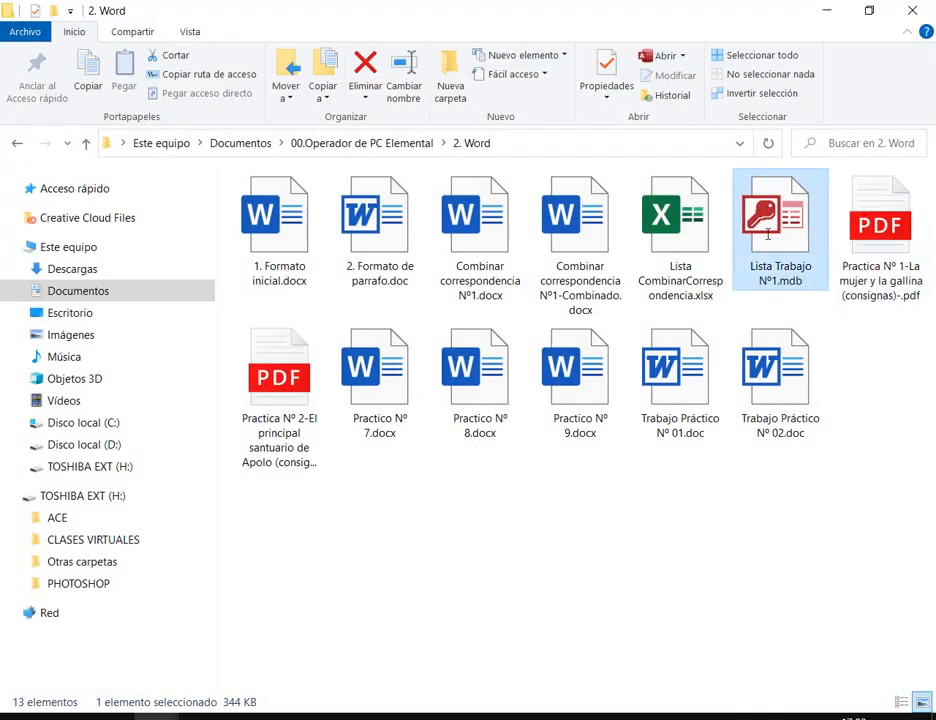
Browse the Abrir con > Elegir otra aplicación program list for the database, then cancel
right_click(752, 228)
mouse_move(633, 367)
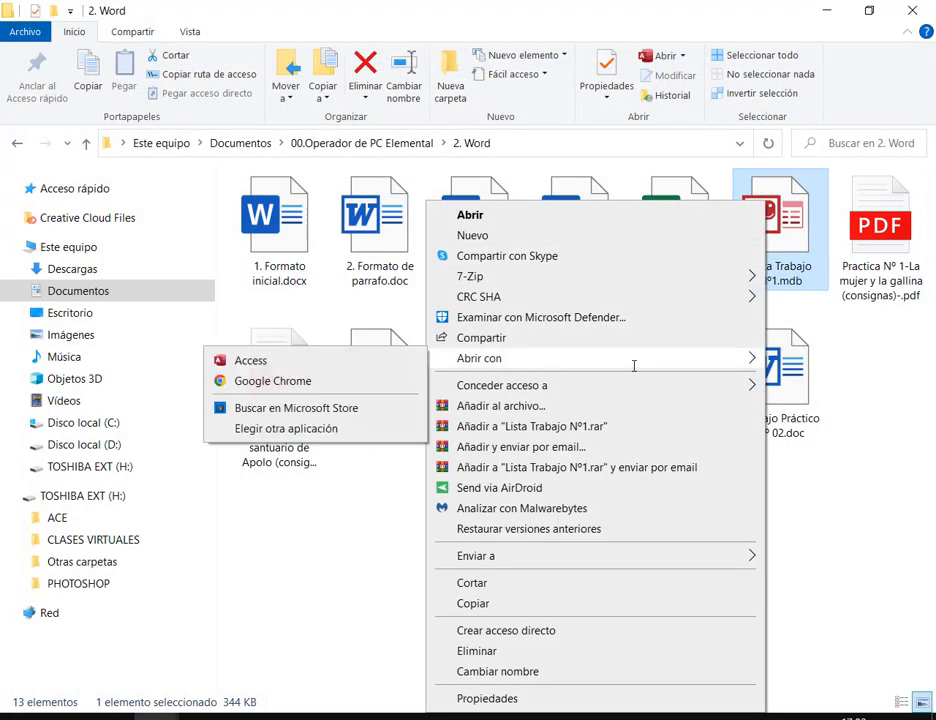
click(302, 430)
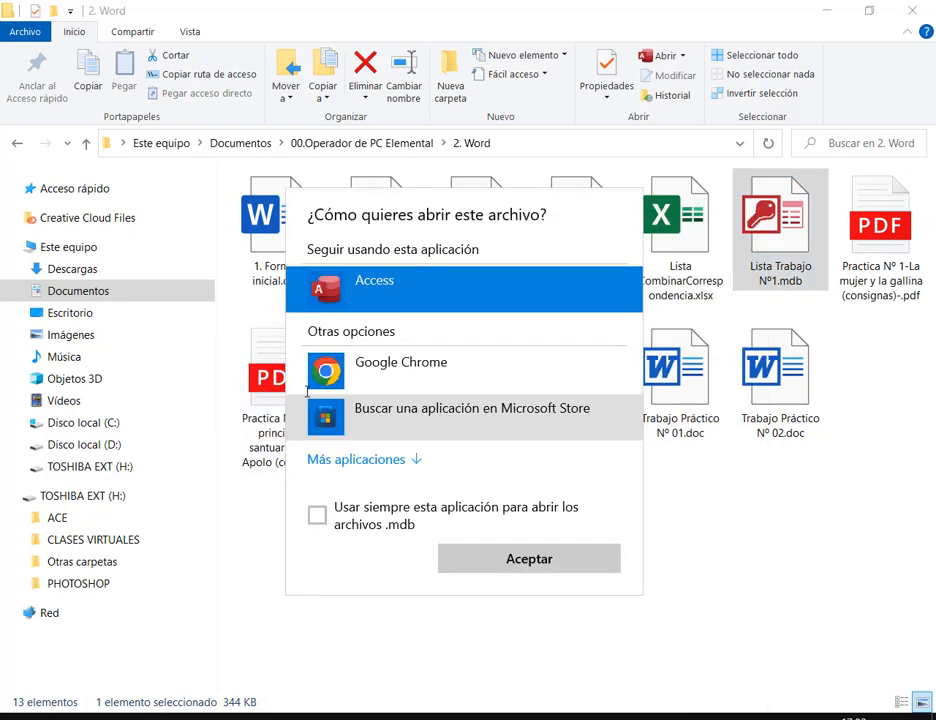
click(416, 460)
scroll(426, 376, down, 1)
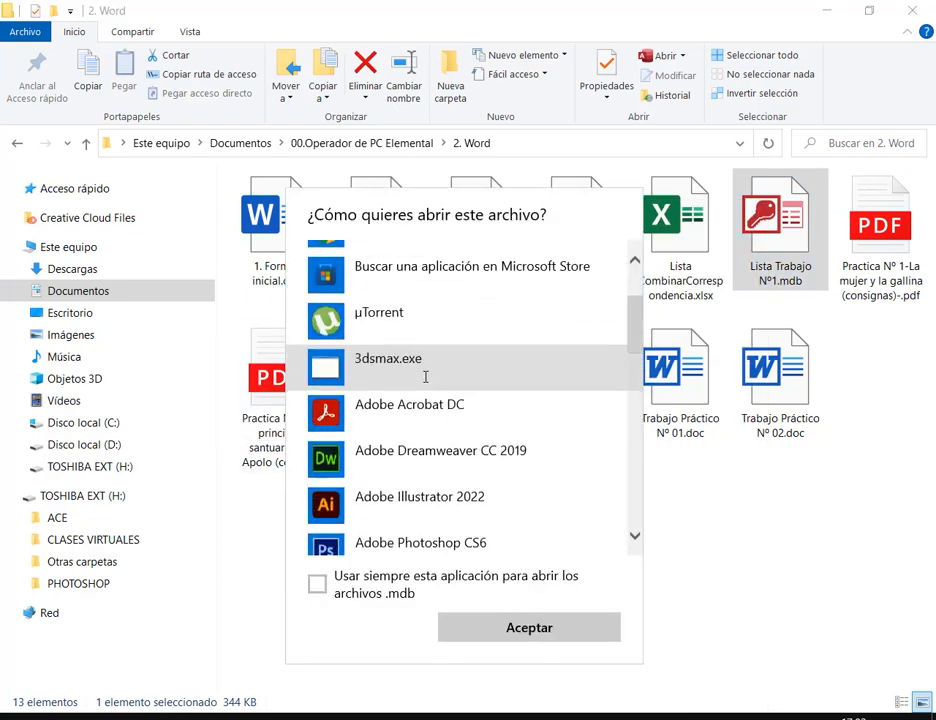
scroll(429, 374, down, 2)
scroll(429, 374, down, 8)
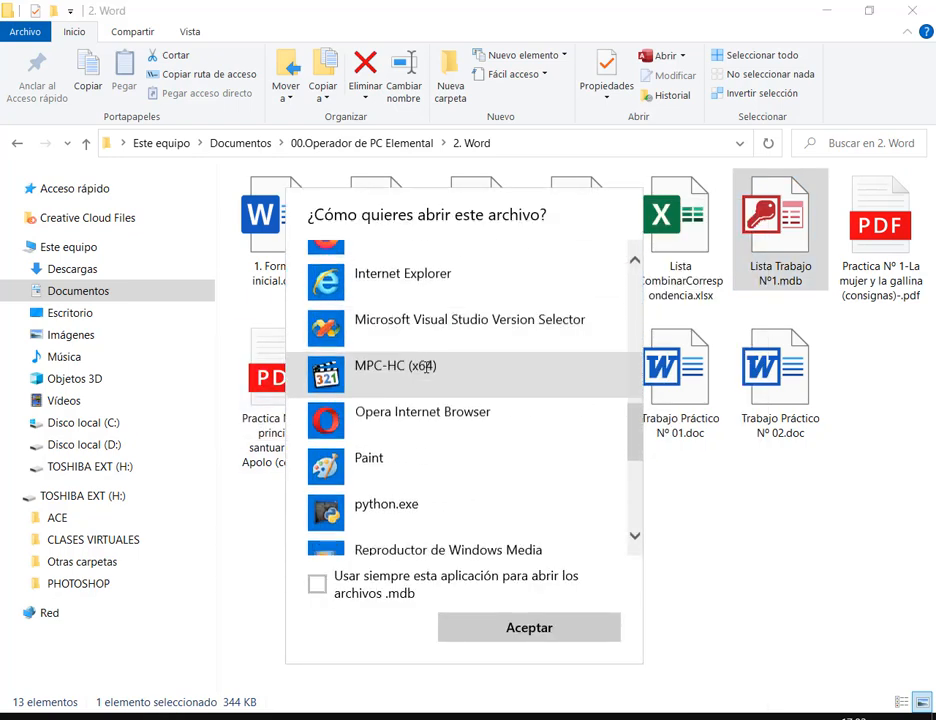
scroll(427, 368, up, 12)
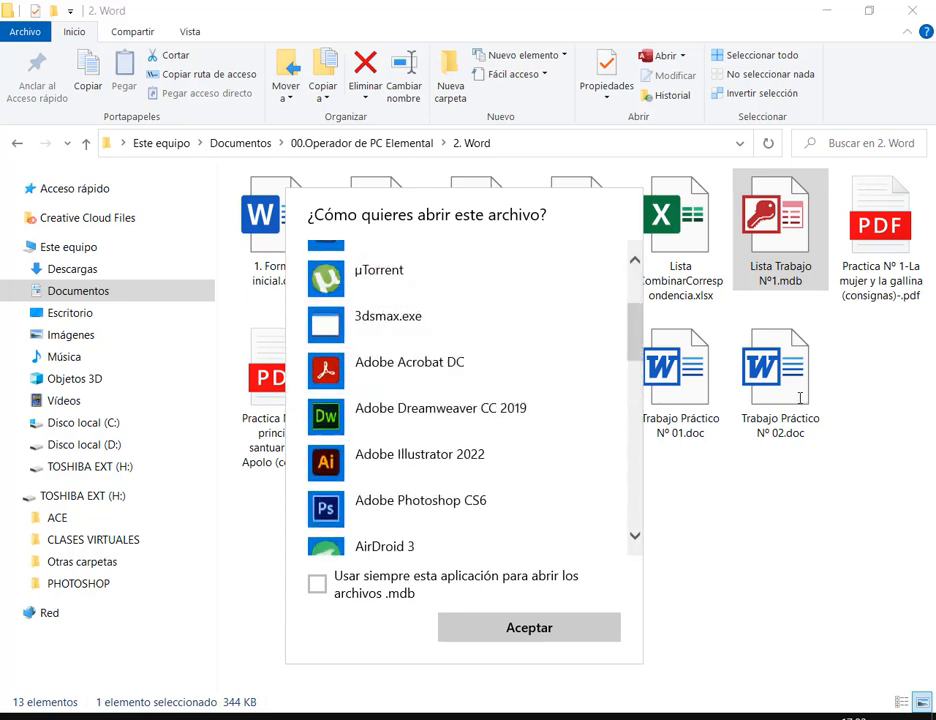
click(802, 436)
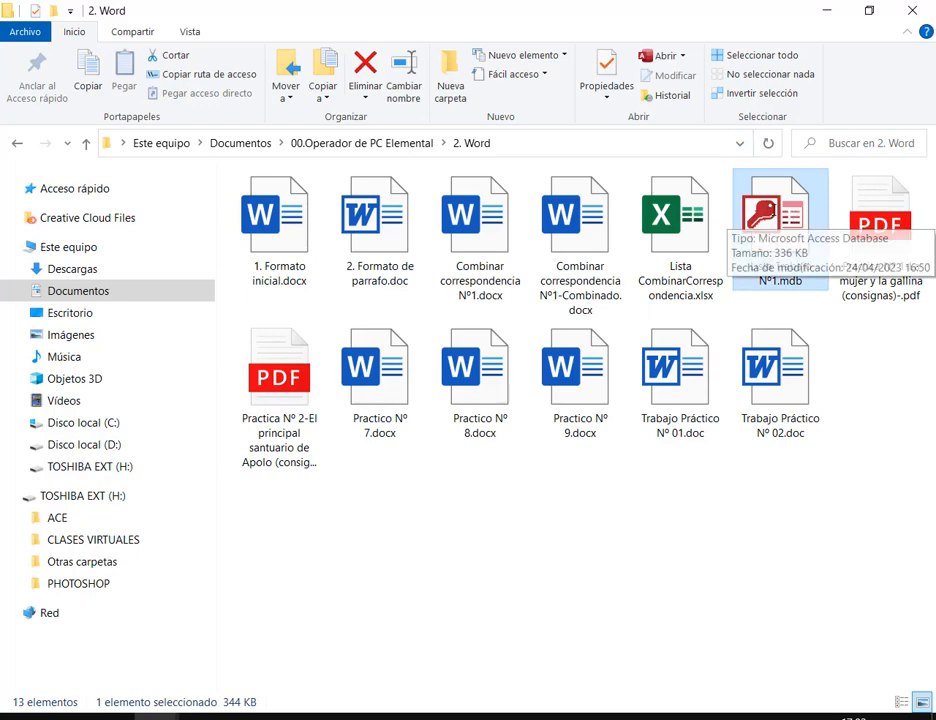
Open Lista Trabajo Nº1.mdb with Bloc de notas via Abrir con > Más aplicaciones
right_click(782, 202)
mouse_move(583, 360)
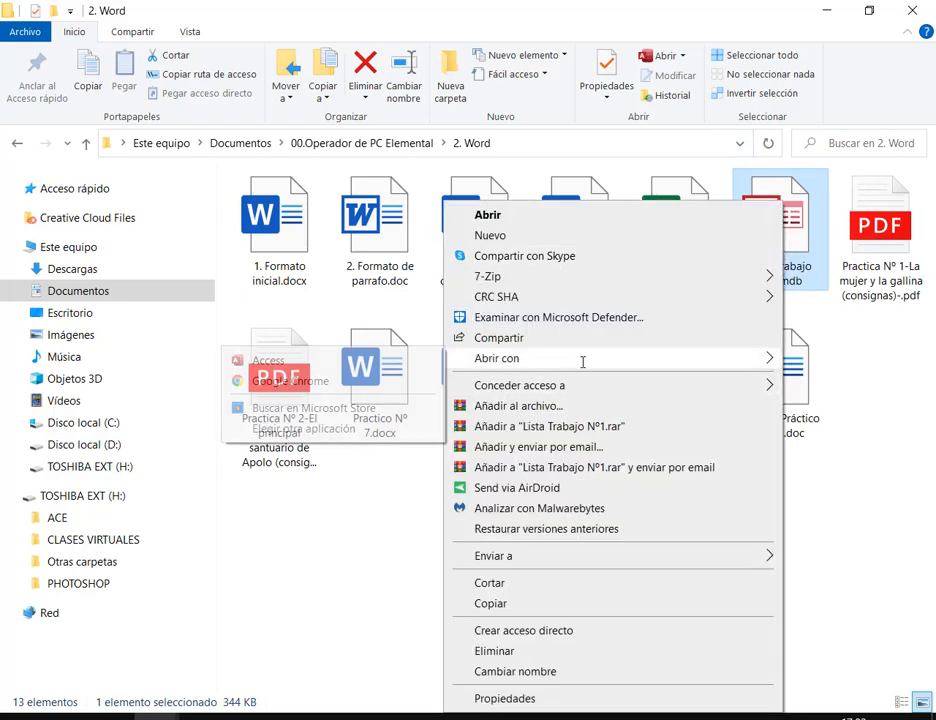
click(309, 428)
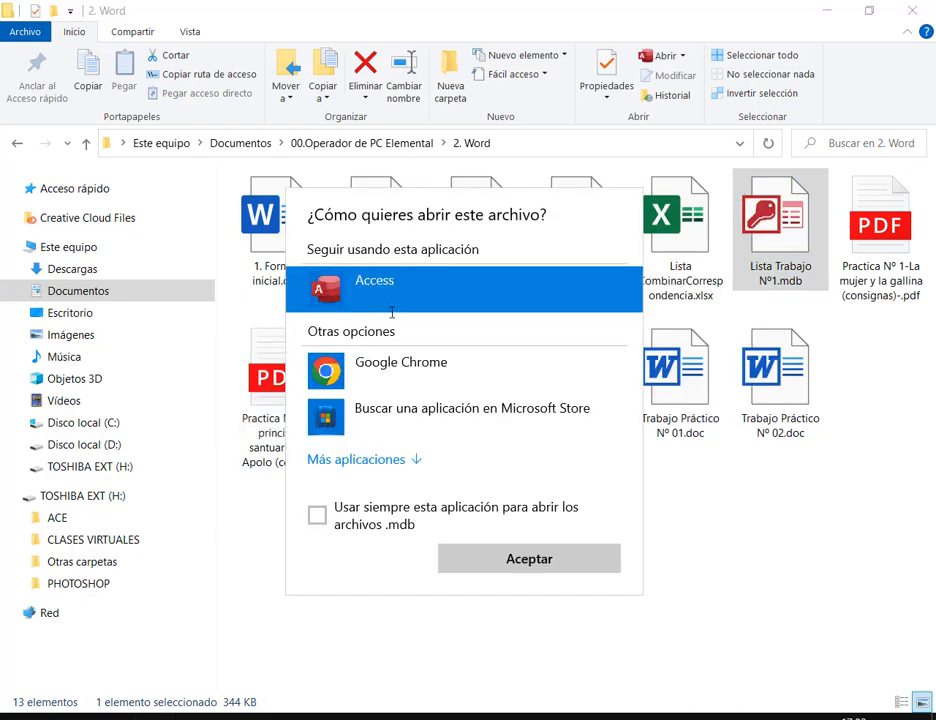
click(370, 459)
scroll(420, 400, down, 3)
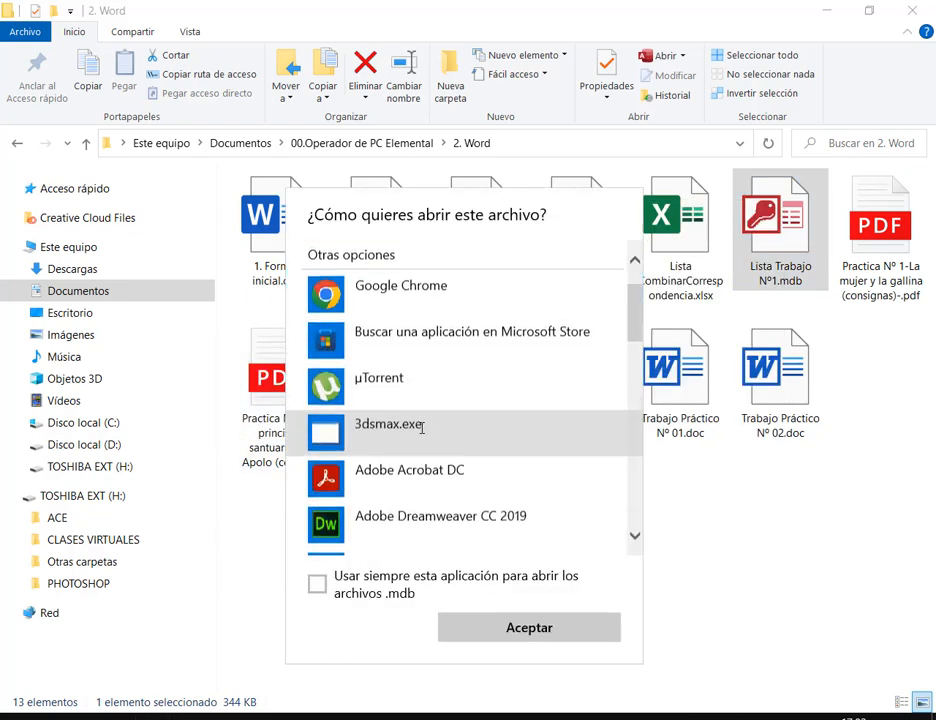
scroll(438, 400, down, 3)
double_click(435, 361)
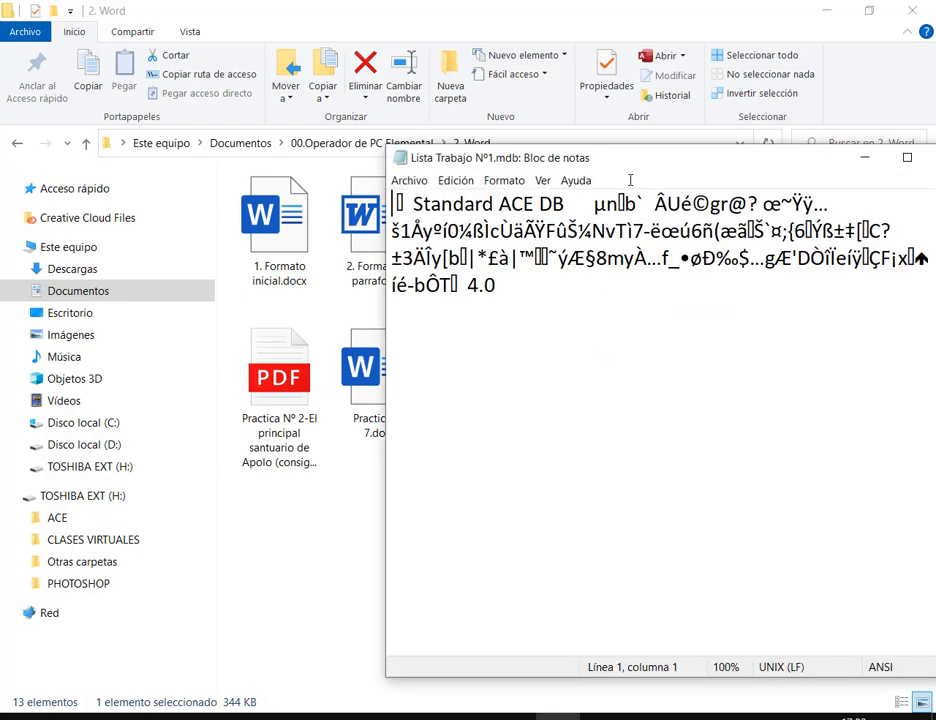
Move the Notepad window, select the garbled 'Standard ACE DB' text, close Notepad, and bring Chrome back
drag(631, 157, 357, 77)
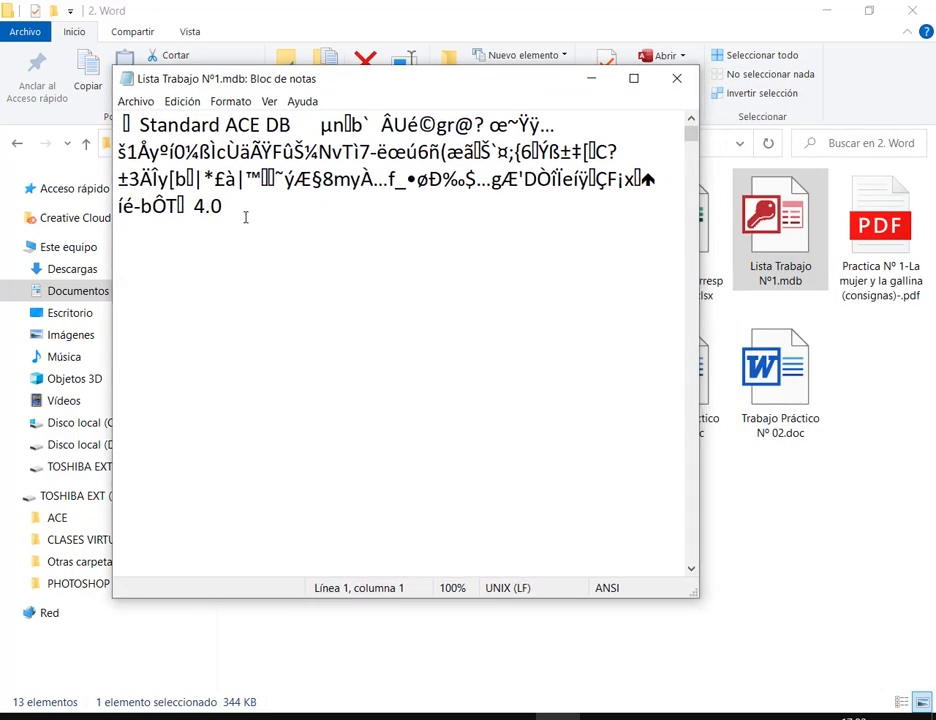
drag(245, 217, 78, 111)
click(512, 230)
drag(512, 231, 58, 97)
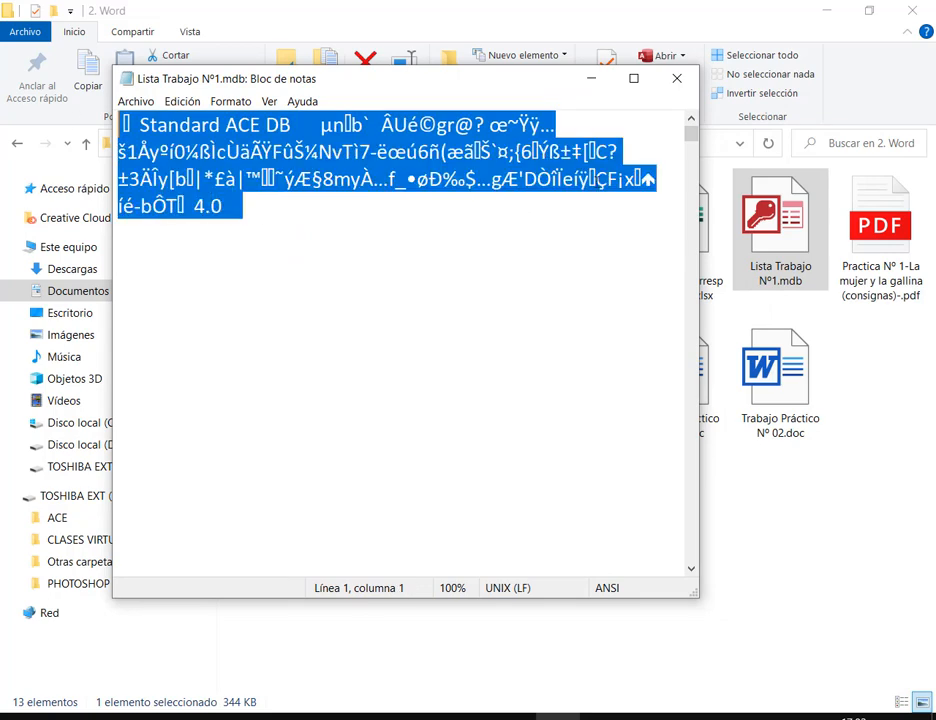
click(676, 78)
click(94, 678)
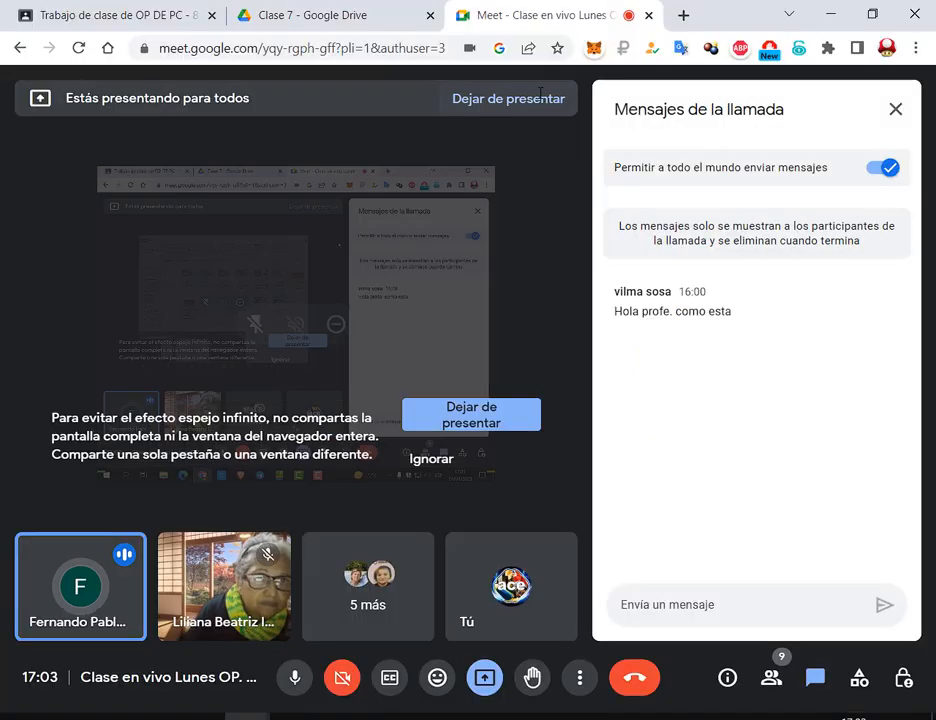
On the Classroom classwork page, outline the Programas utiles section and its Office 2013 - 2019 item
click(326, 4)
click(110, 15)
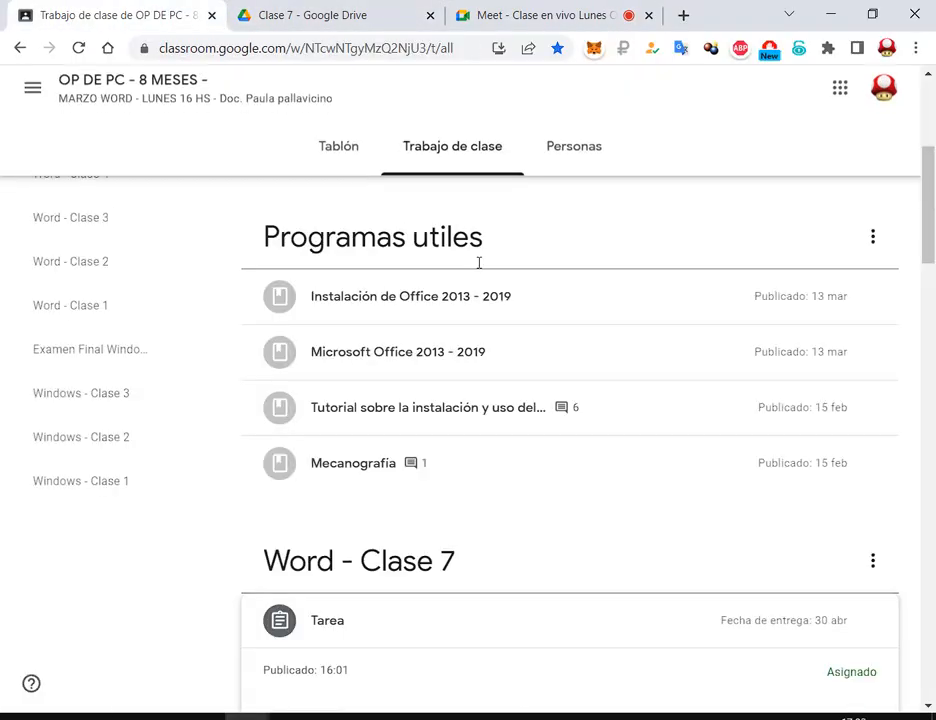
scroll(530, 340, up, 4)
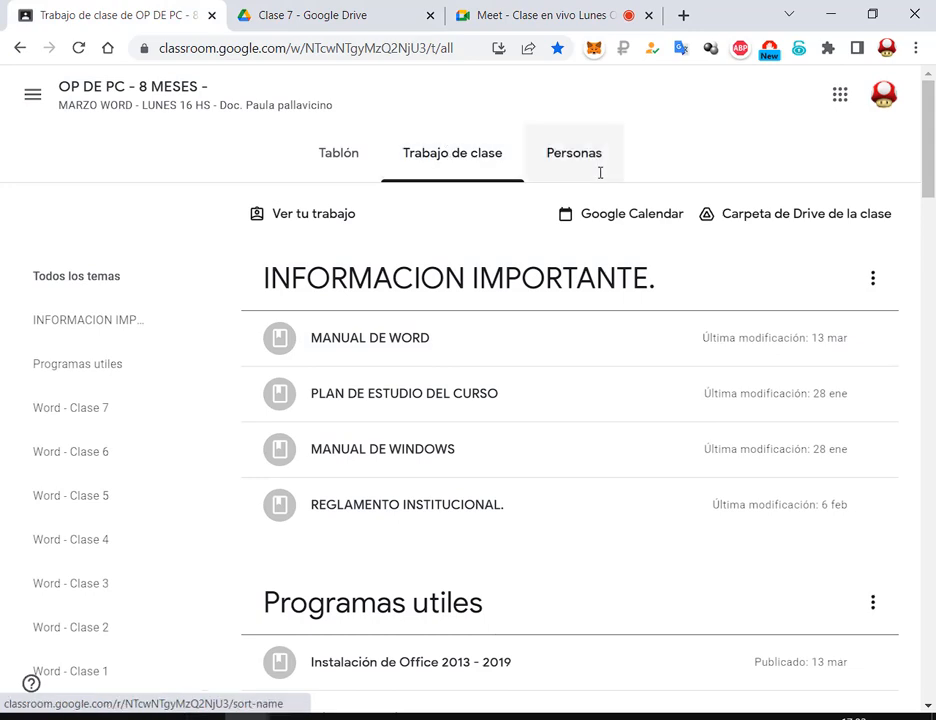
scroll(602, 173, down, 4)
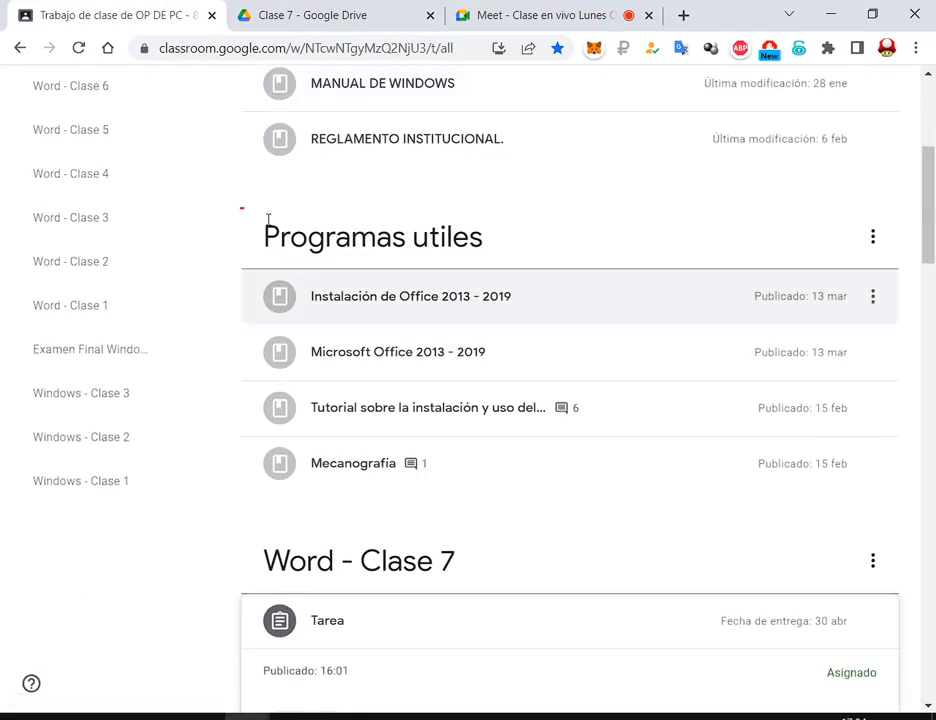
mouse_move(241, 208)
mouse_down()
mouse_move(861, 472)
mouse_move(913, 516)
mouse_up()
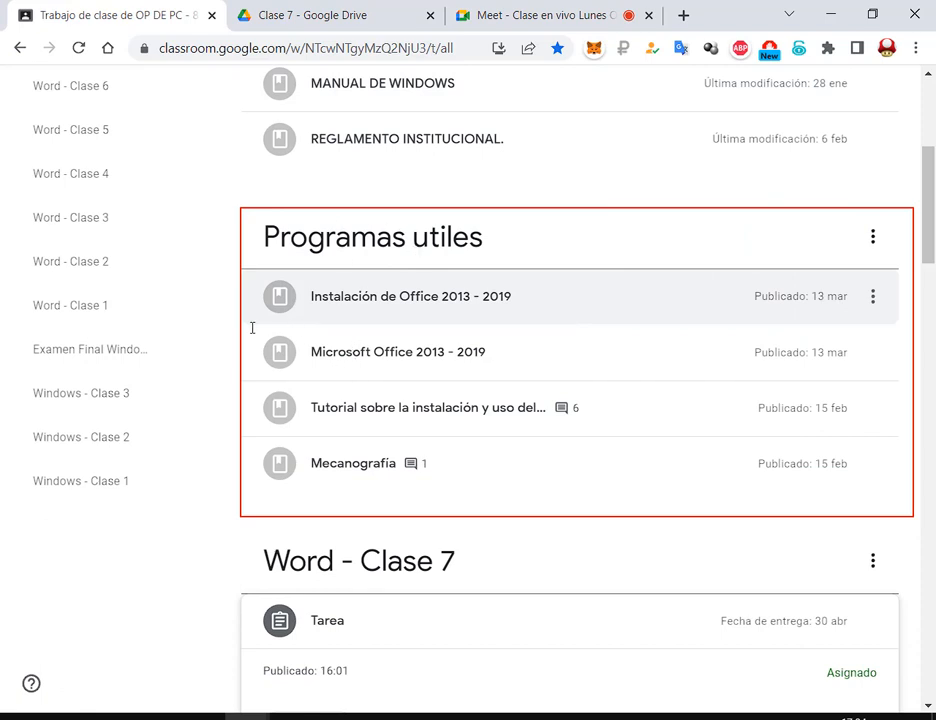
mouse_move(253, 328)
mouse_down()
mouse_move(286, 345)
mouse_move(524, 380)
mouse_move(500, 378)
mouse_up()
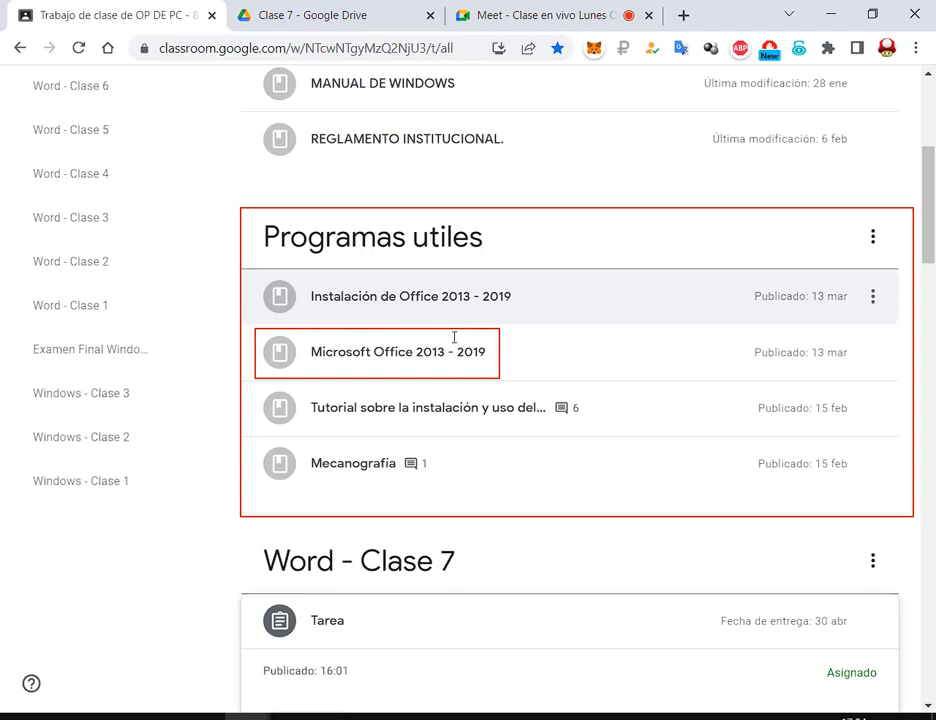
drag(411, 331, 490, 365)
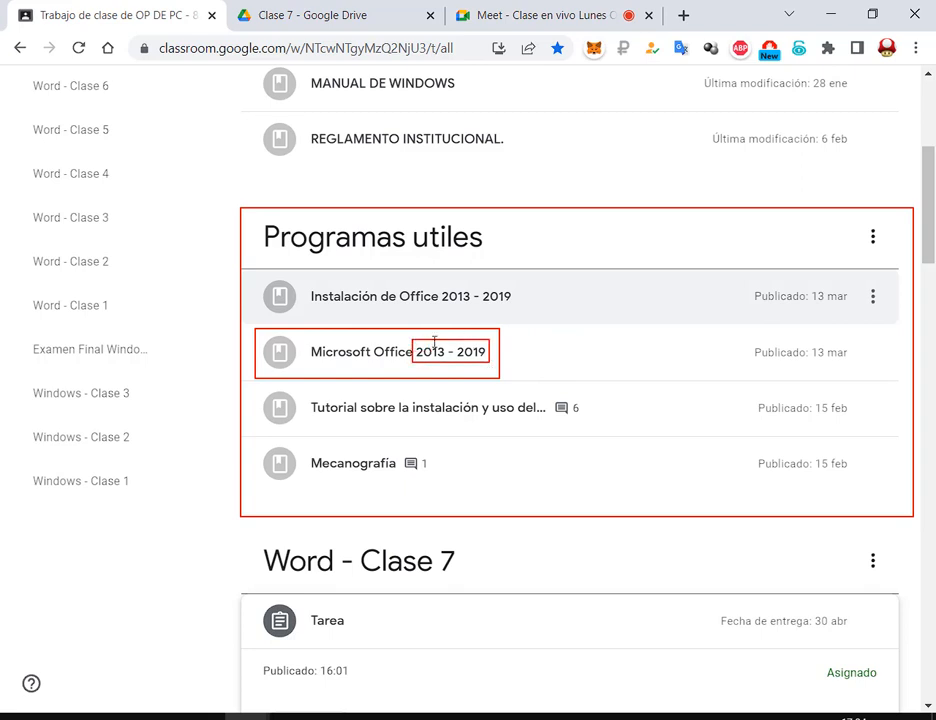
Expand 'Instalación de Office 2013 - 2019' and open its attached YouTube installation video
click(407, 355)
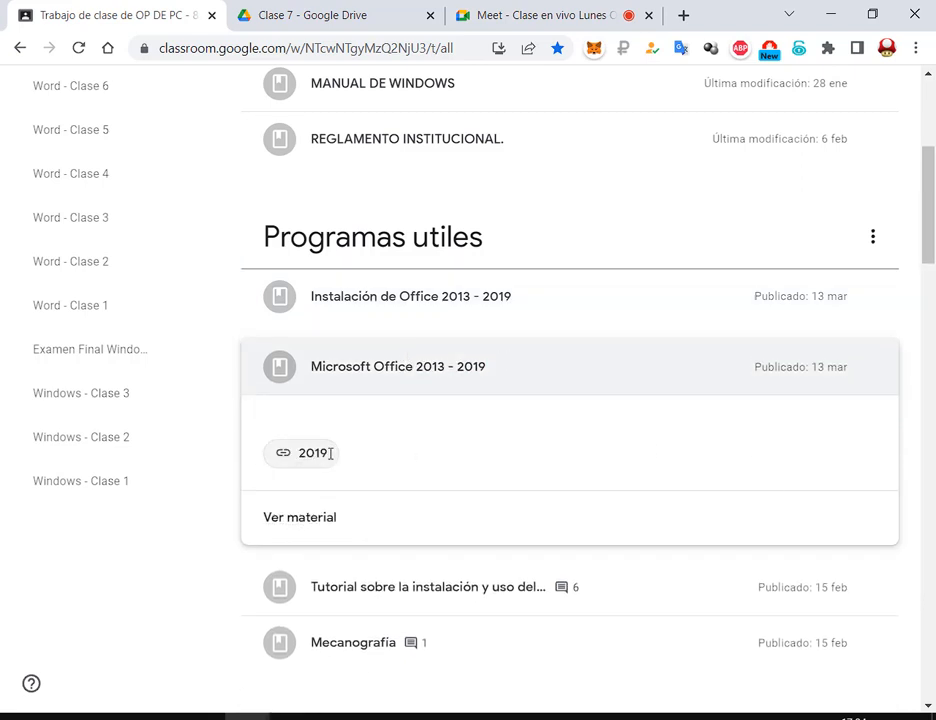
click(362, 297)
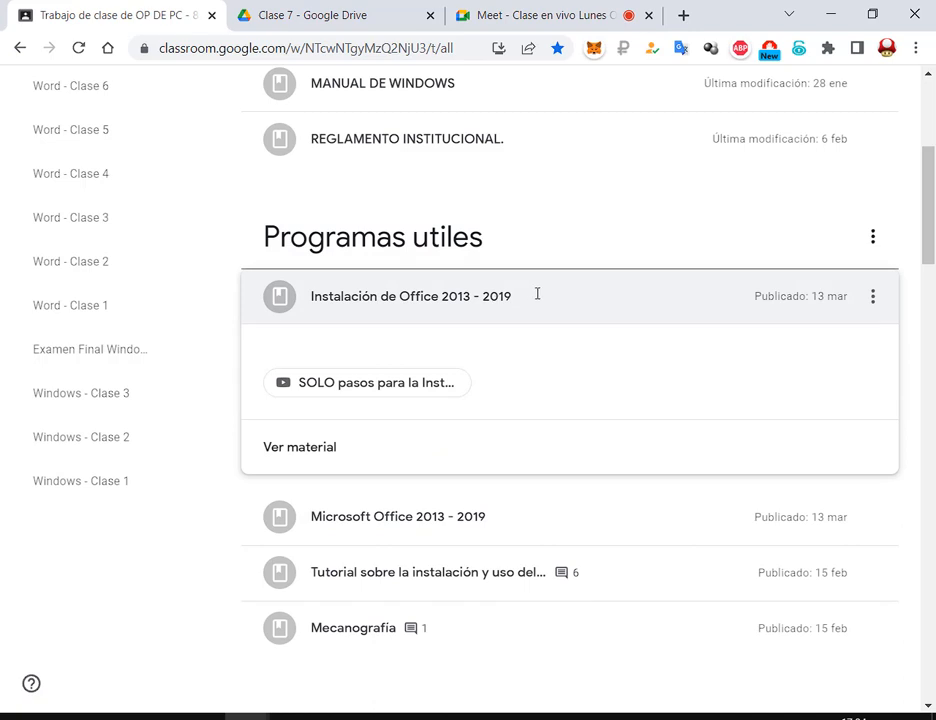
click(405, 386)
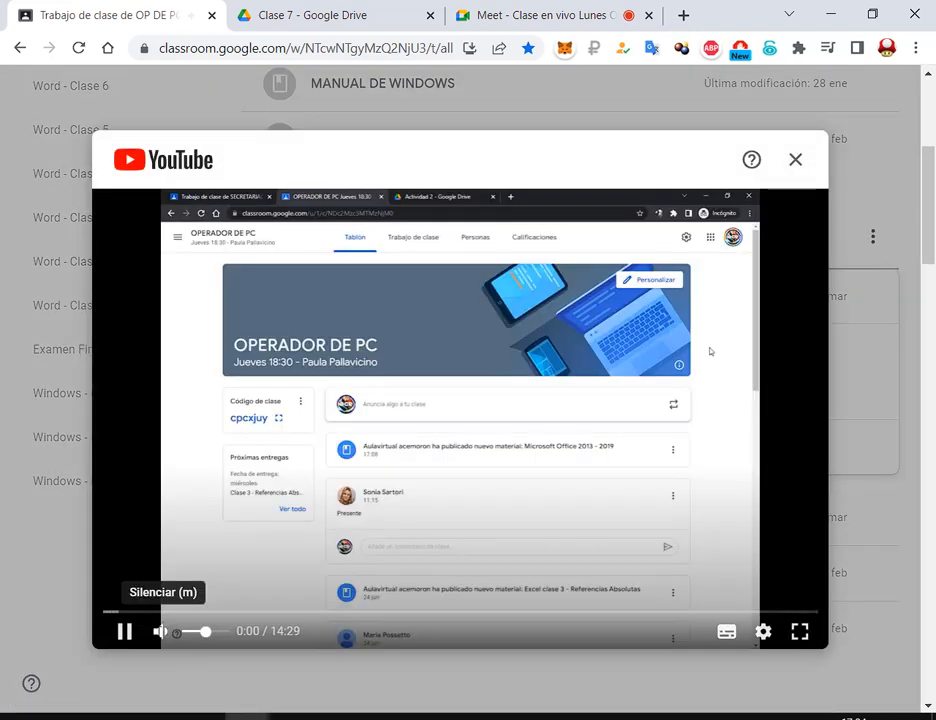
Mute the video and skip past the intro, MediaFire download and malware warning to the installer
click(161, 630)
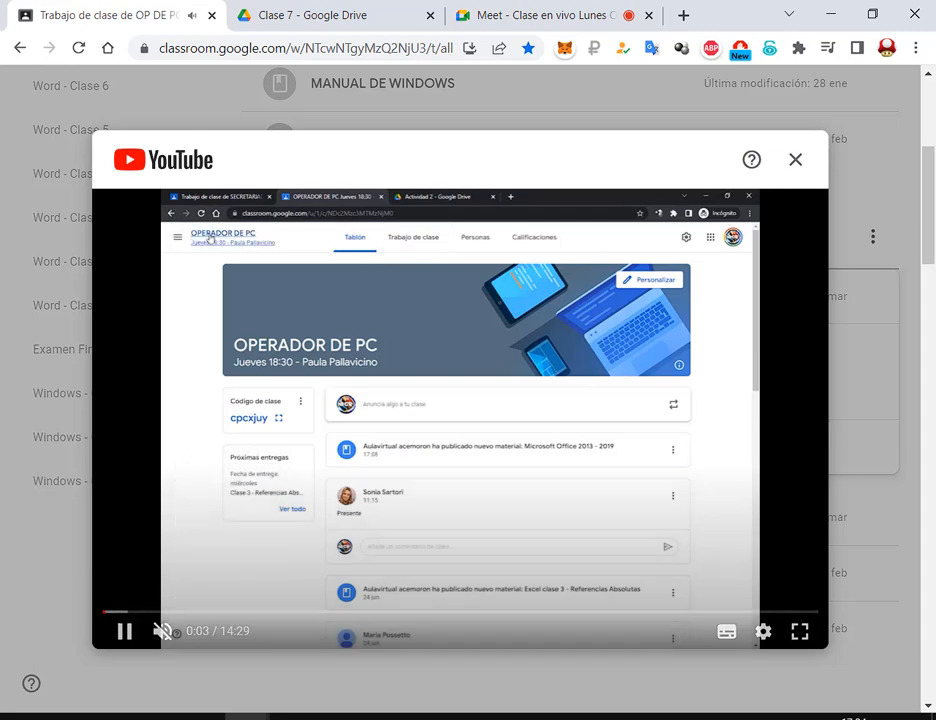
drag(110, 611, 163, 611)
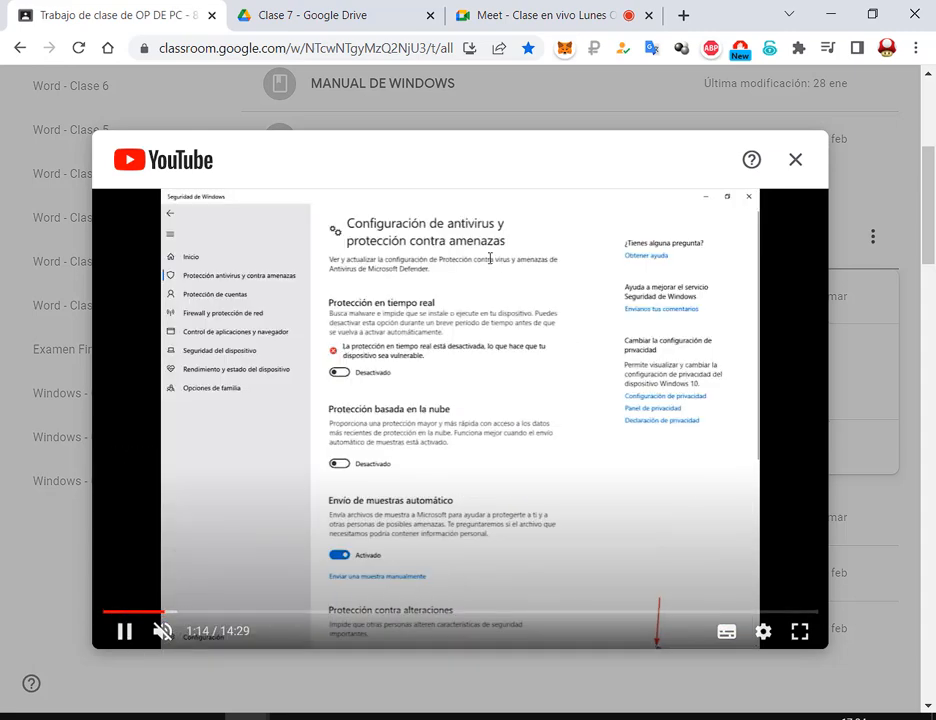
click(204, 610)
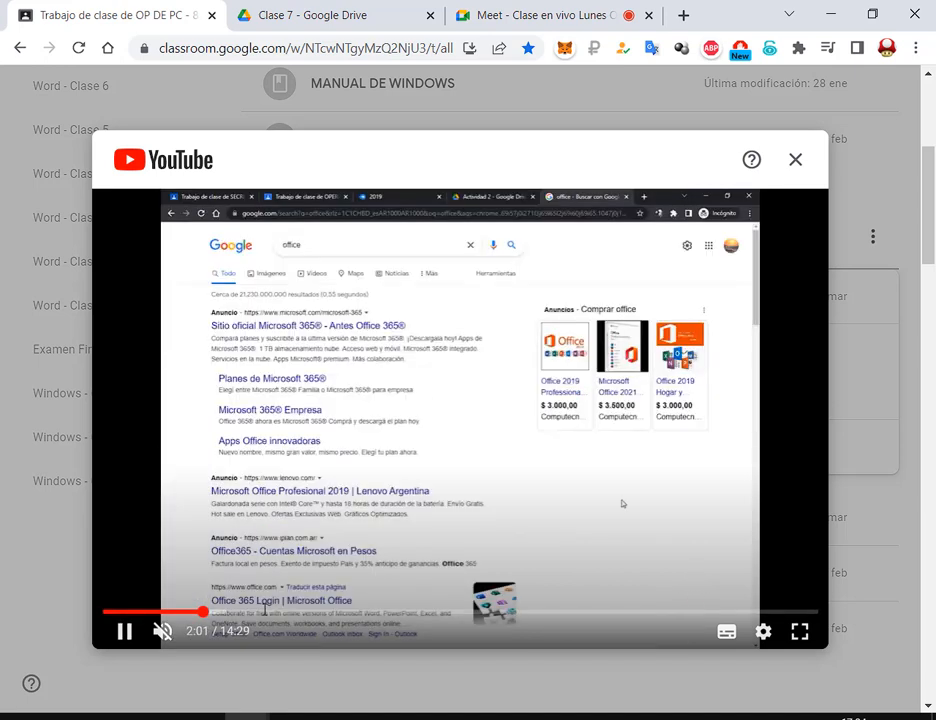
click(264, 610)
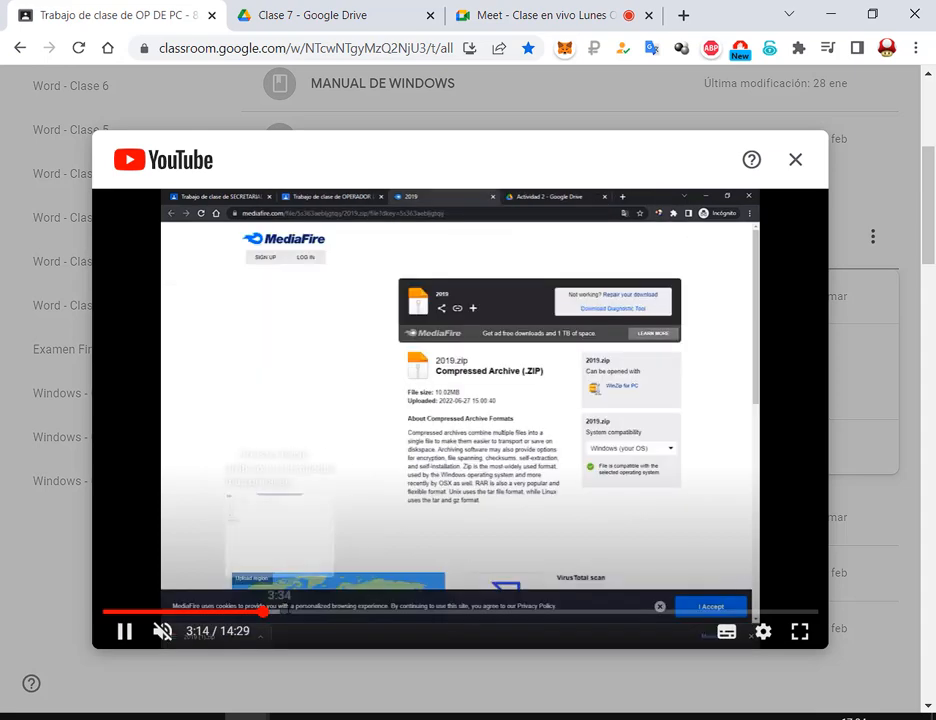
click(315, 610)
click(387, 608)
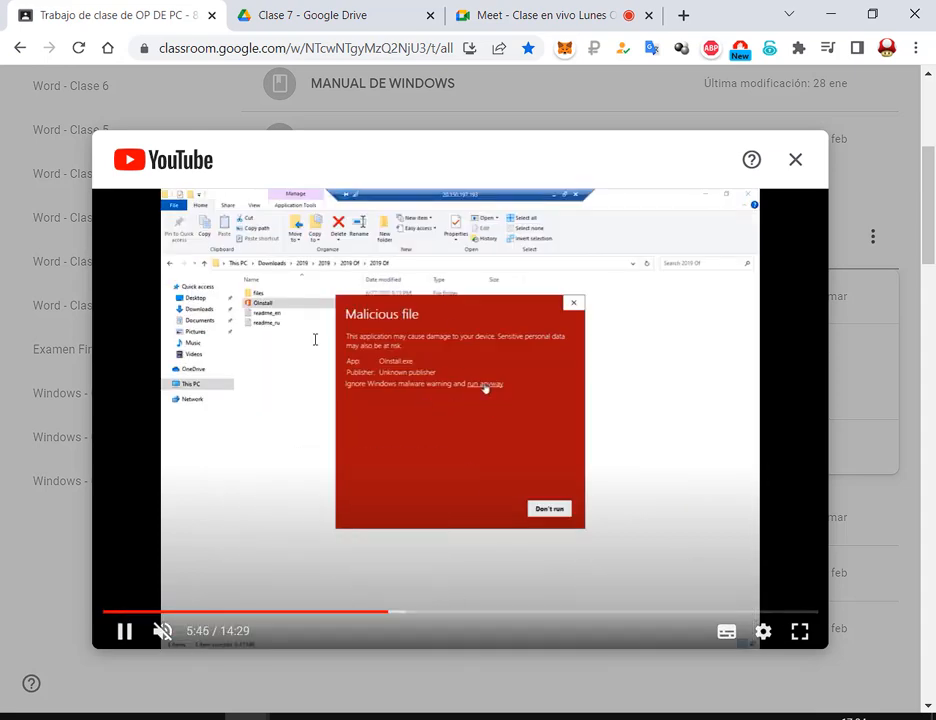
click(397, 610)
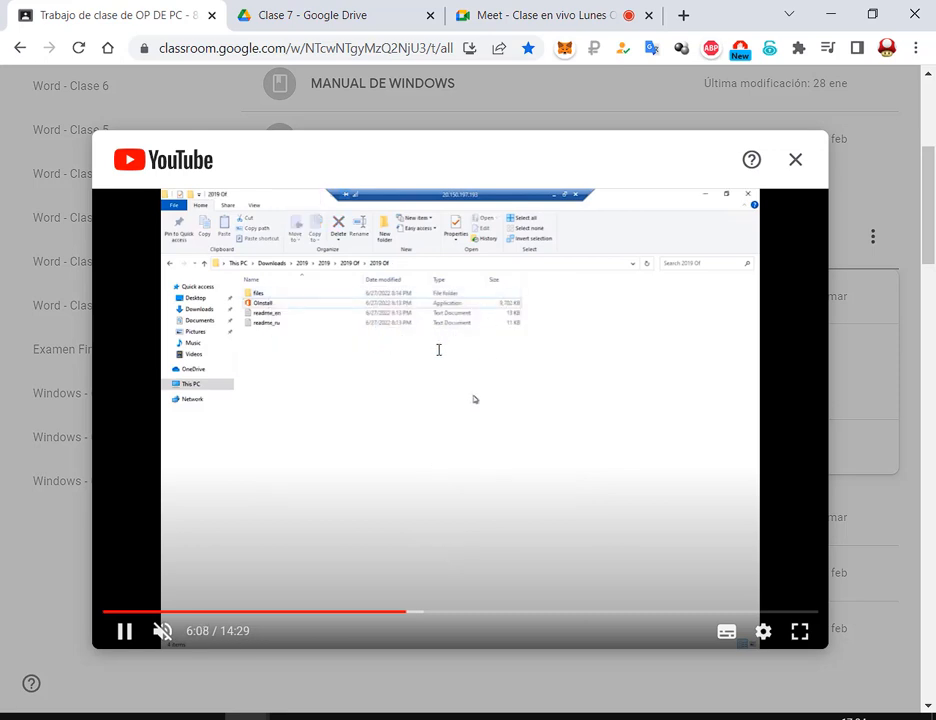
Skim through the installation steps to the Excel start screen around 10:00
click(391, 611)
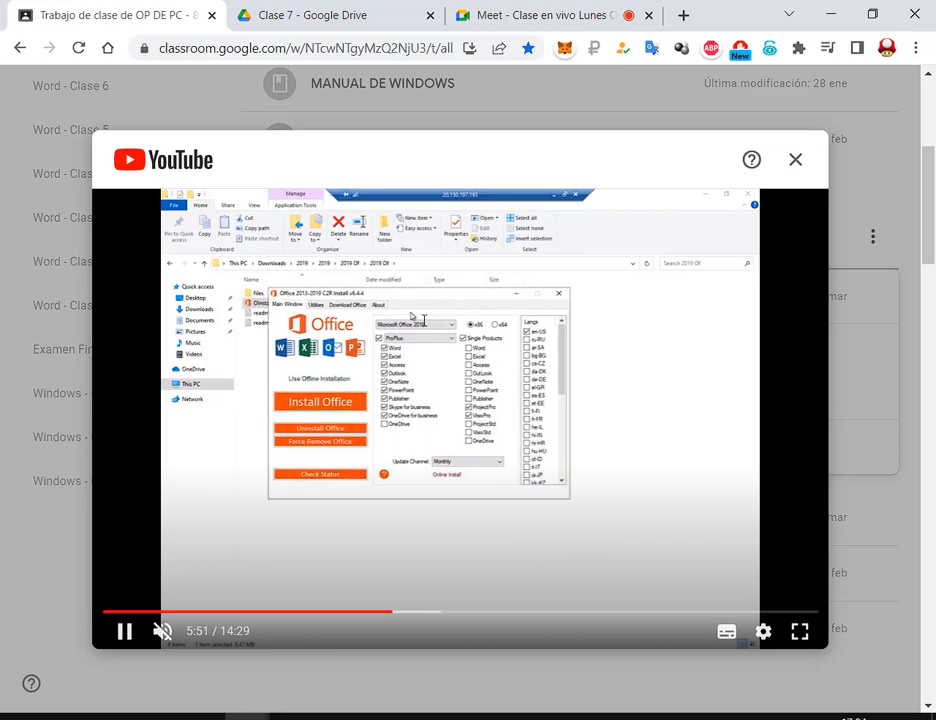
click(450, 610)
click(503, 610)
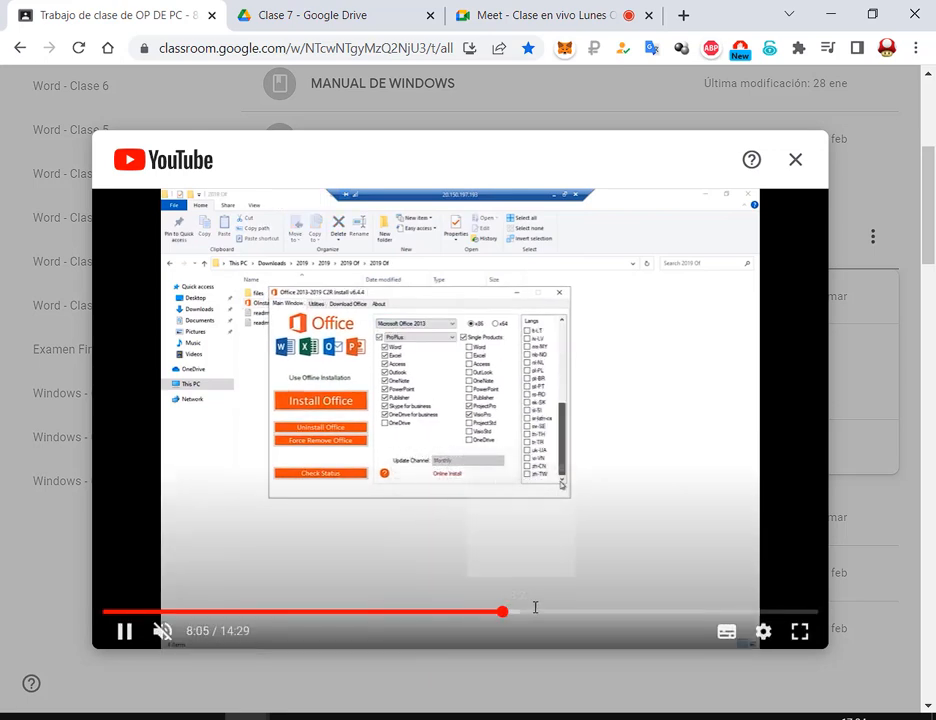
click(544, 610)
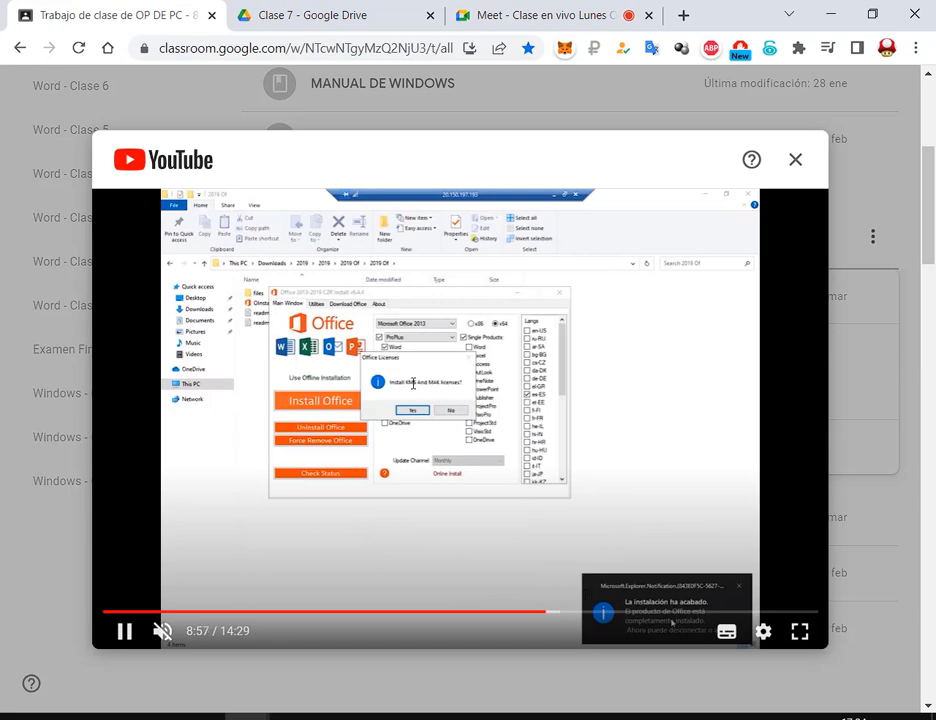
click(584, 610)
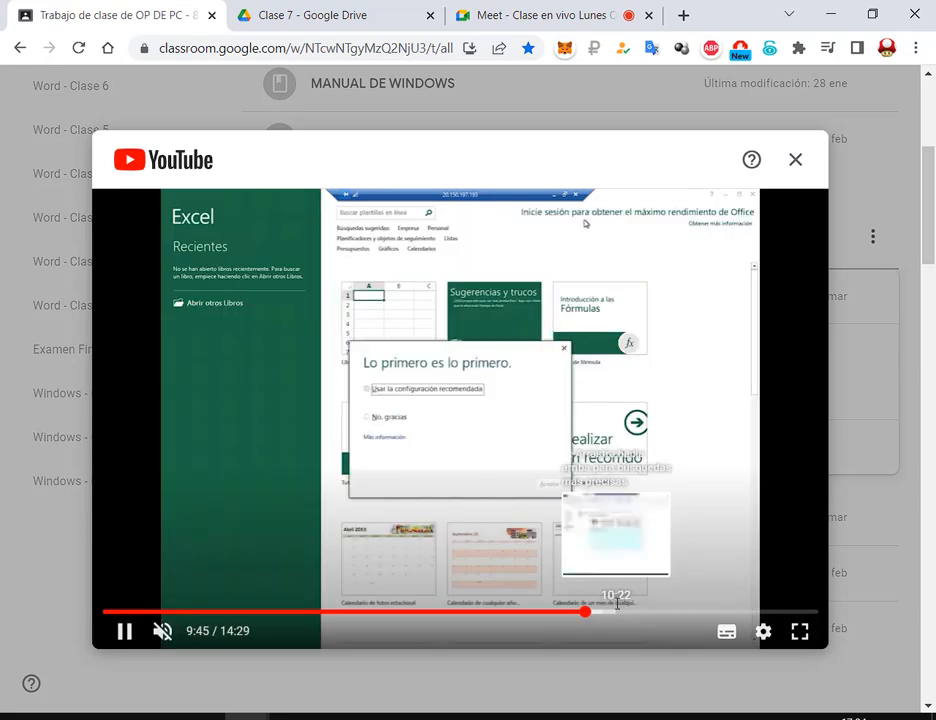
click(597, 610)
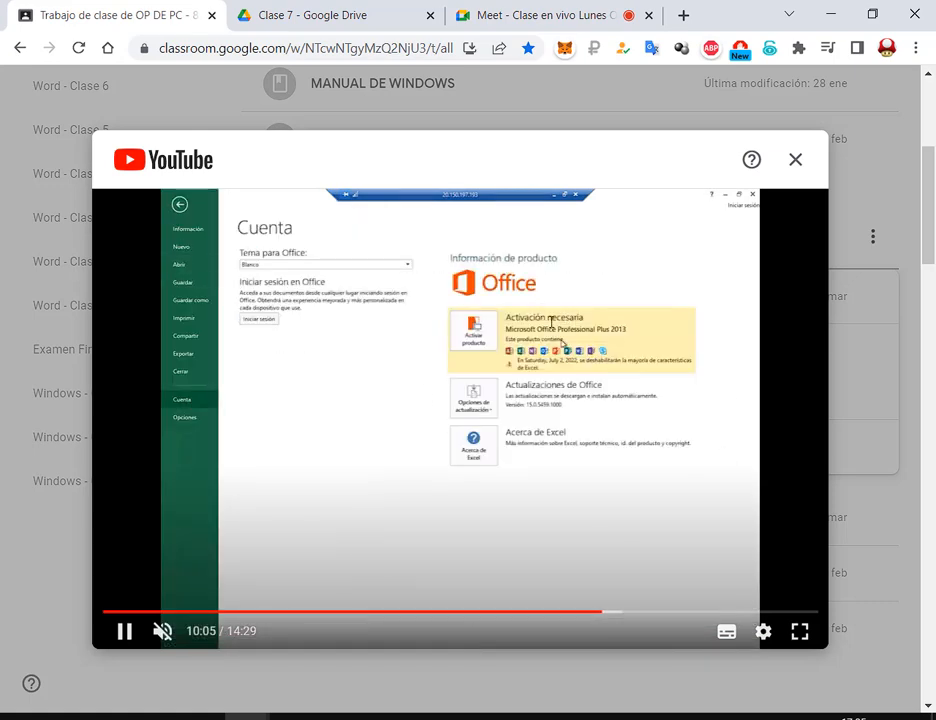
Jump ahead via 11:41 and 12:22 to the activated Office account screen at 13:25
click(681, 610)
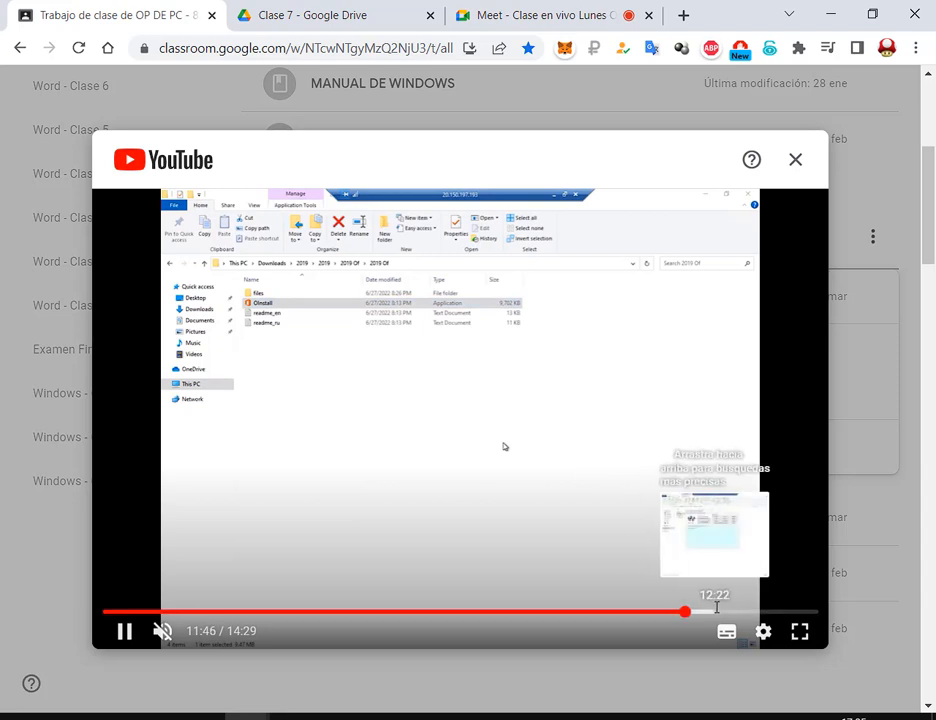
click(713, 610)
click(735, 610)
click(743, 610)
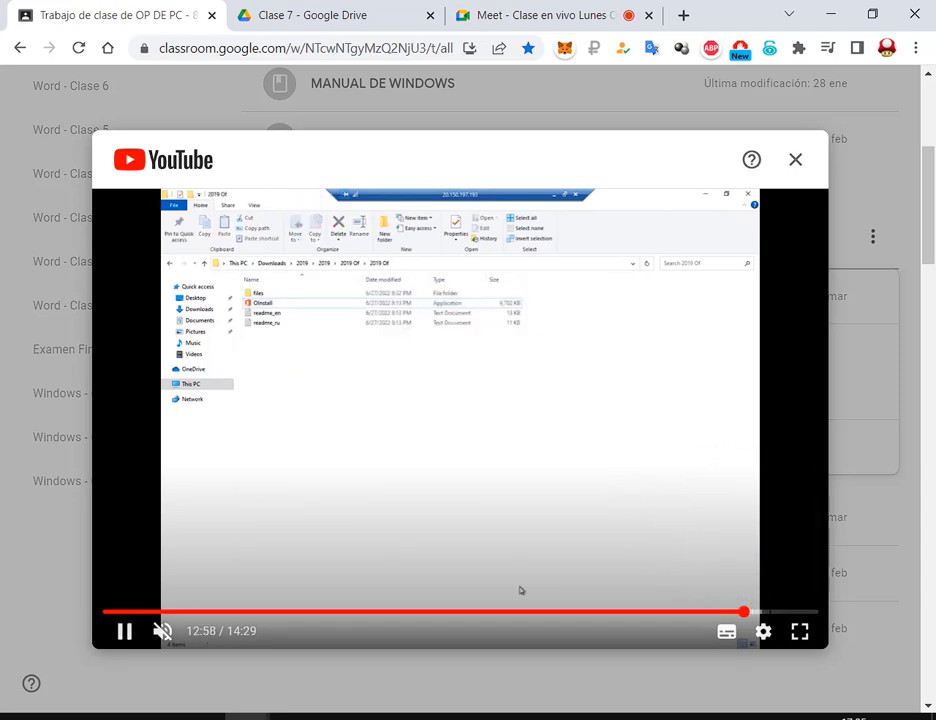
click(754, 610)
click(765, 610)
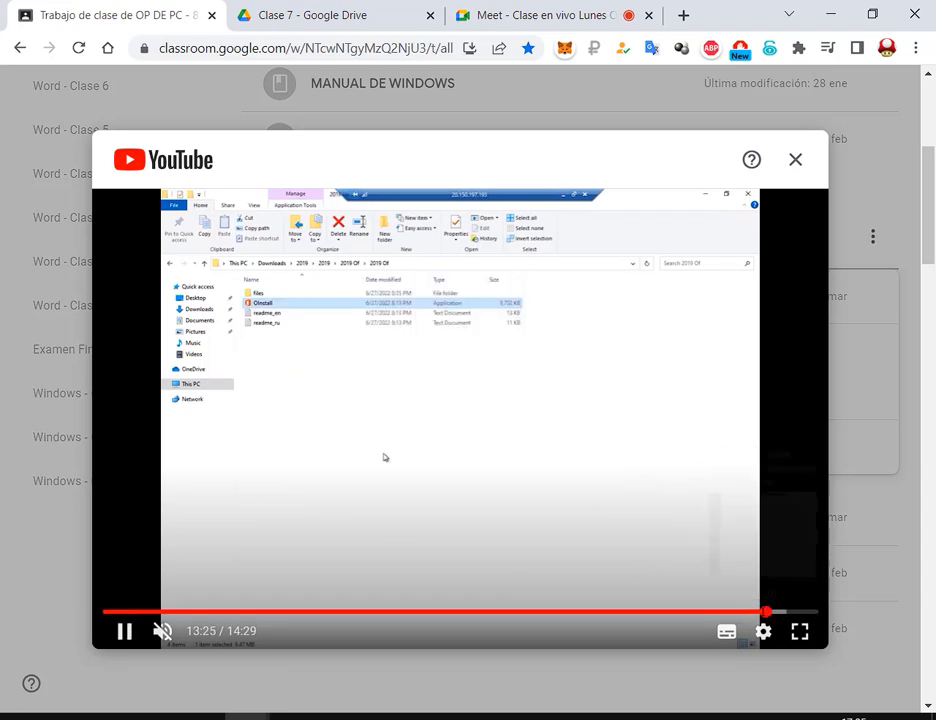
click(757, 610)
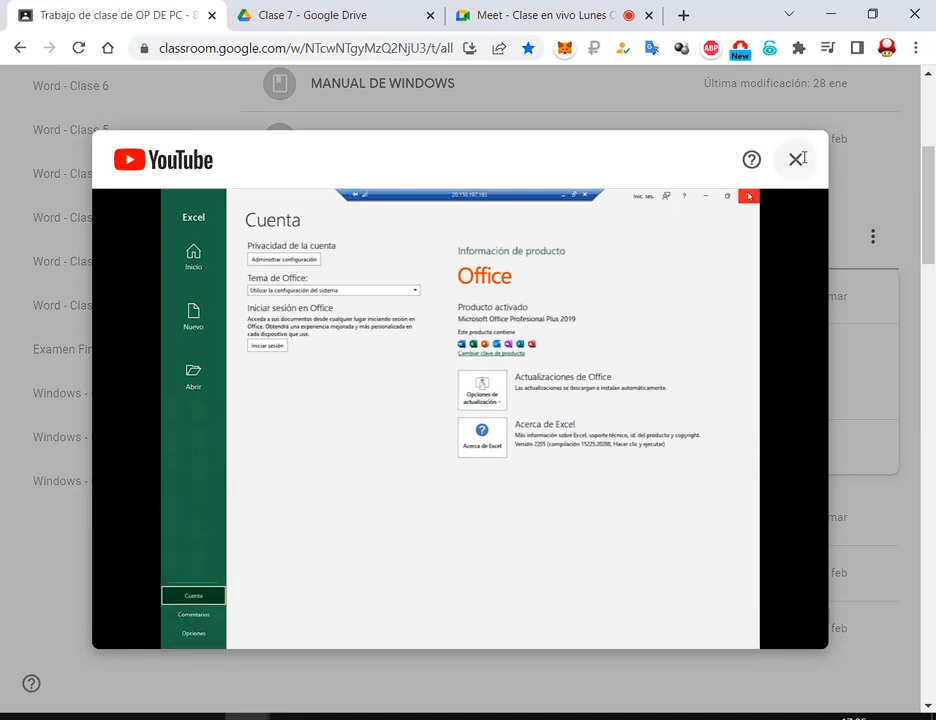
Seek back through the MediaFire and installer sections, then close the video and return to Meet
click(382, 610)
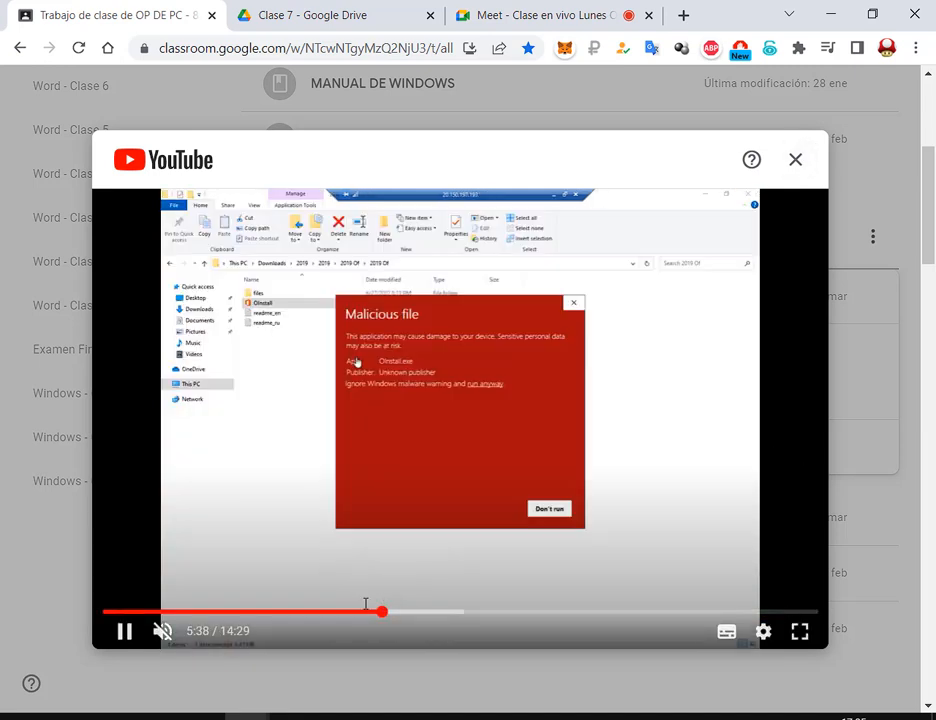
click(312, 610)
click(270, 610)
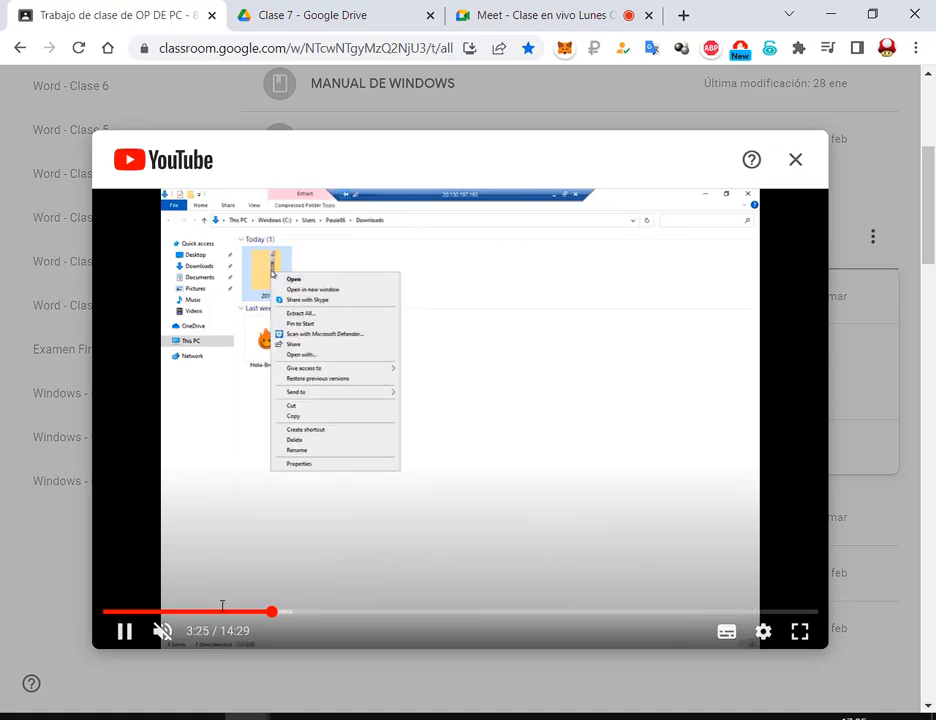
click(222, 610)
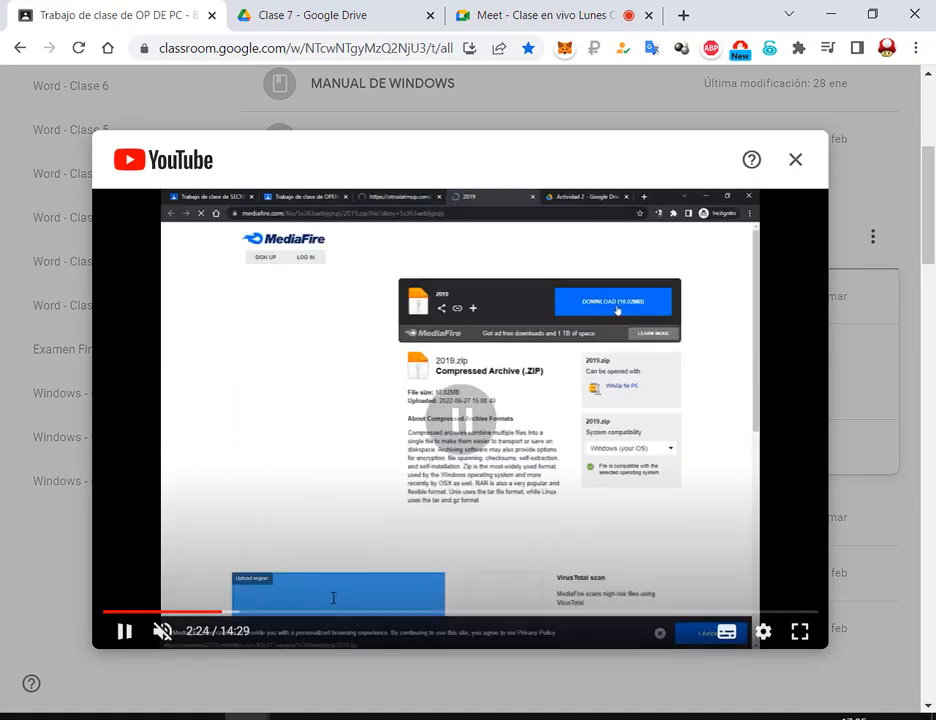
click(399, 610)
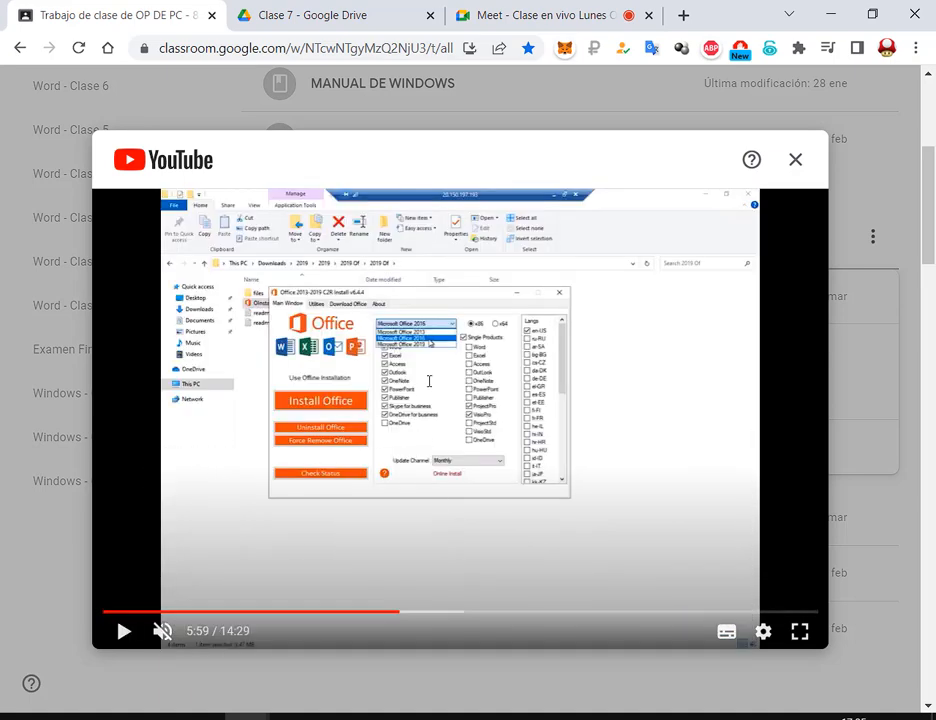
drag(380, 610, 399, 610)
click(408, 610)
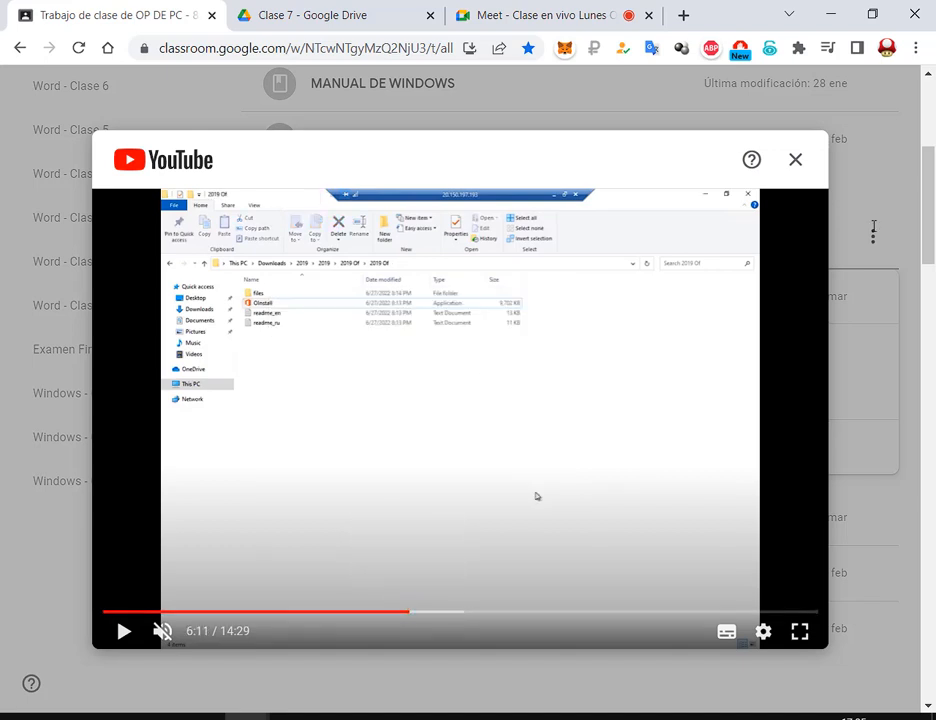
click(795, 160)
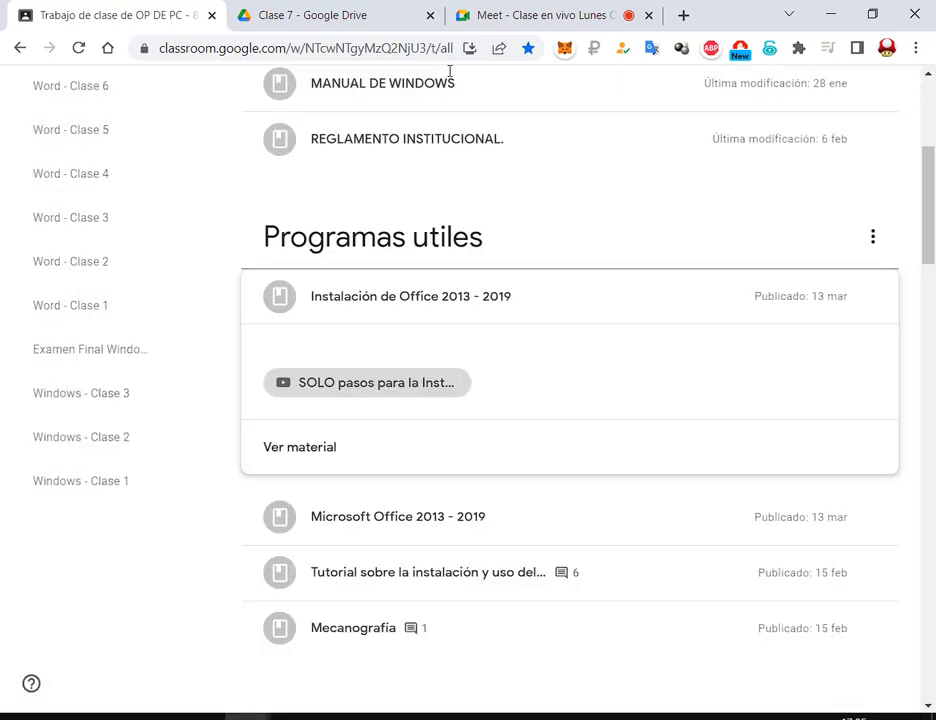
click(537, 5)
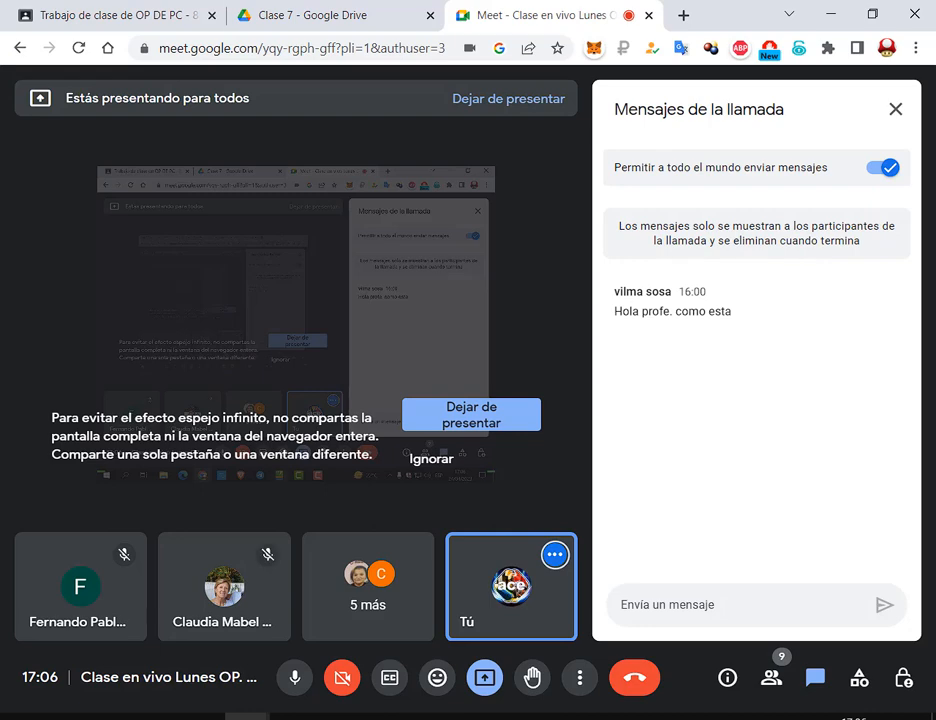
Bring the Drive tab forward and close the currently previewed exercise PDF
click(255, 10)
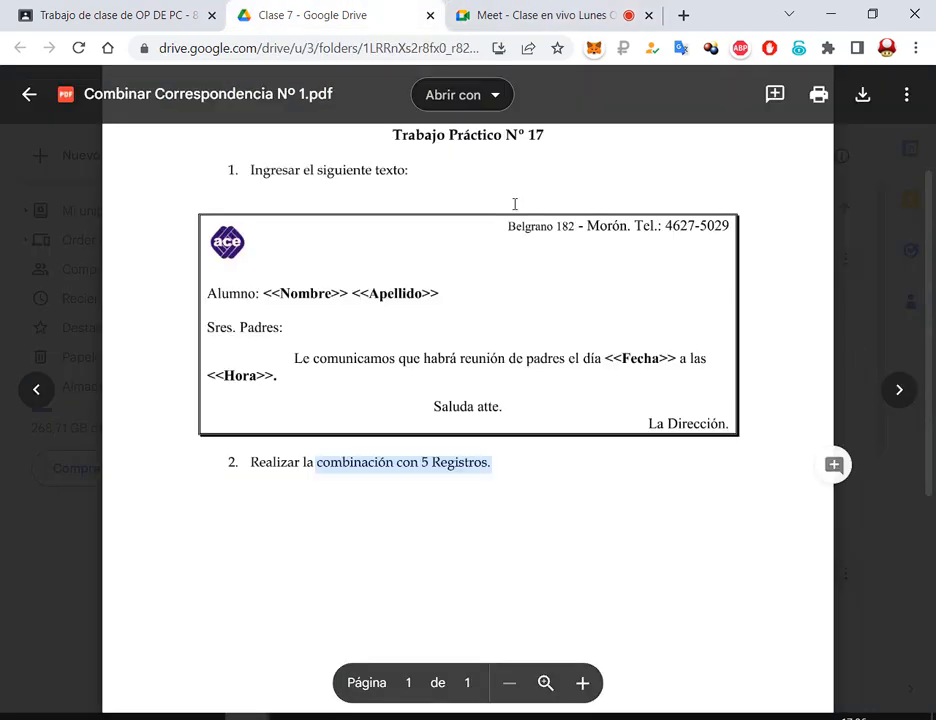
click(664, 428)
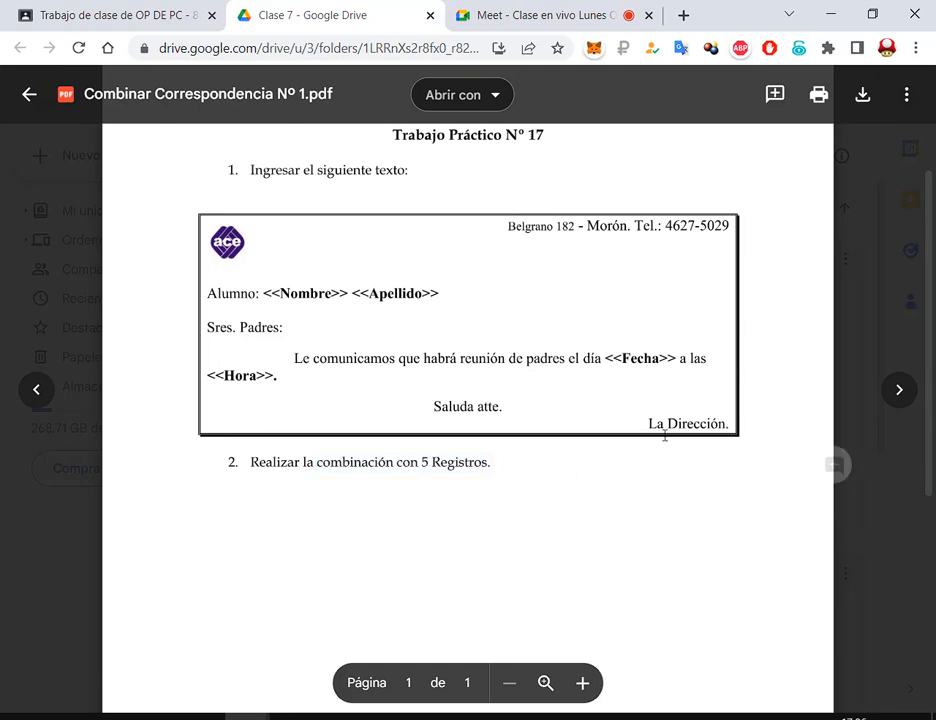
click(899, 391)
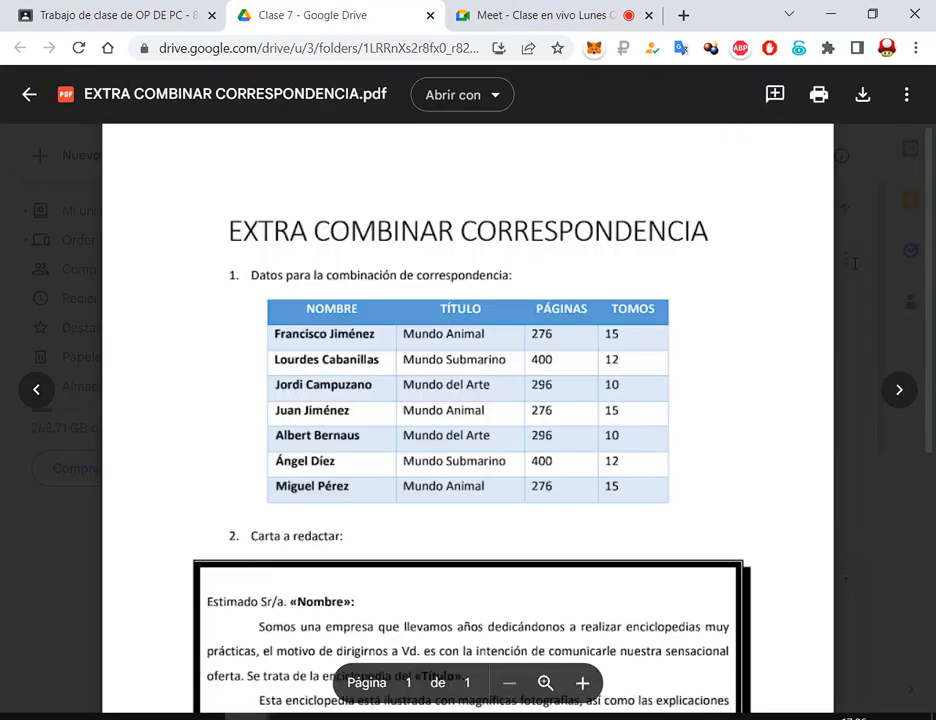
key(Escape)
scroll(842, 282, down, 4)
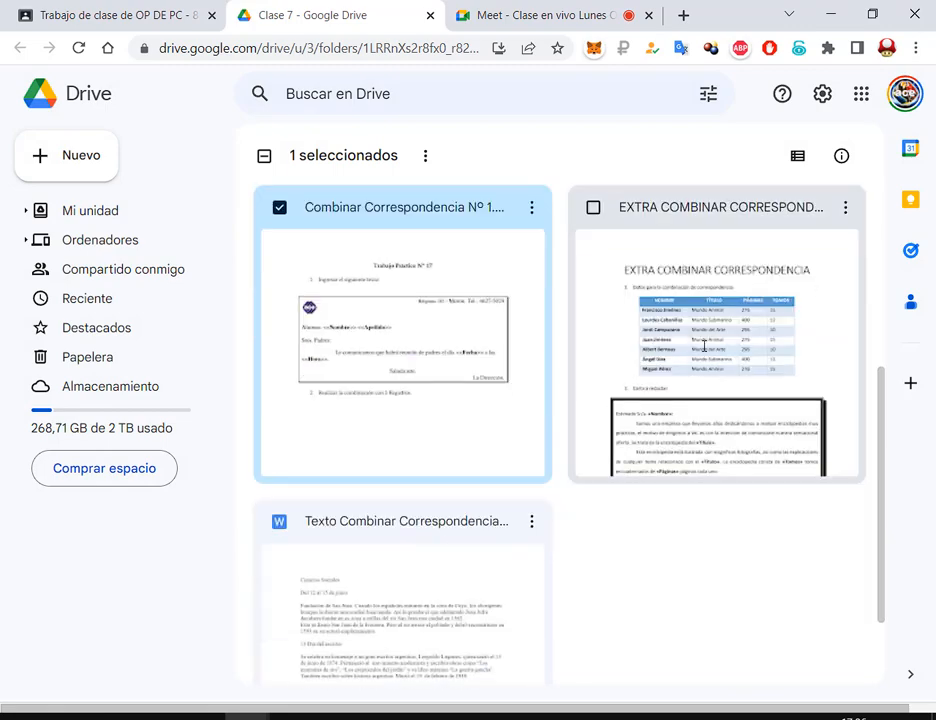
scroll(704, 345, up, 3)
Open Combinar Correspondencia Nº 2 and mark its <<Apellido>> <<Nombre>>, <<Dirección>>, <<Teléfono>> and <<Numero>> fields
double_click(480, 355)
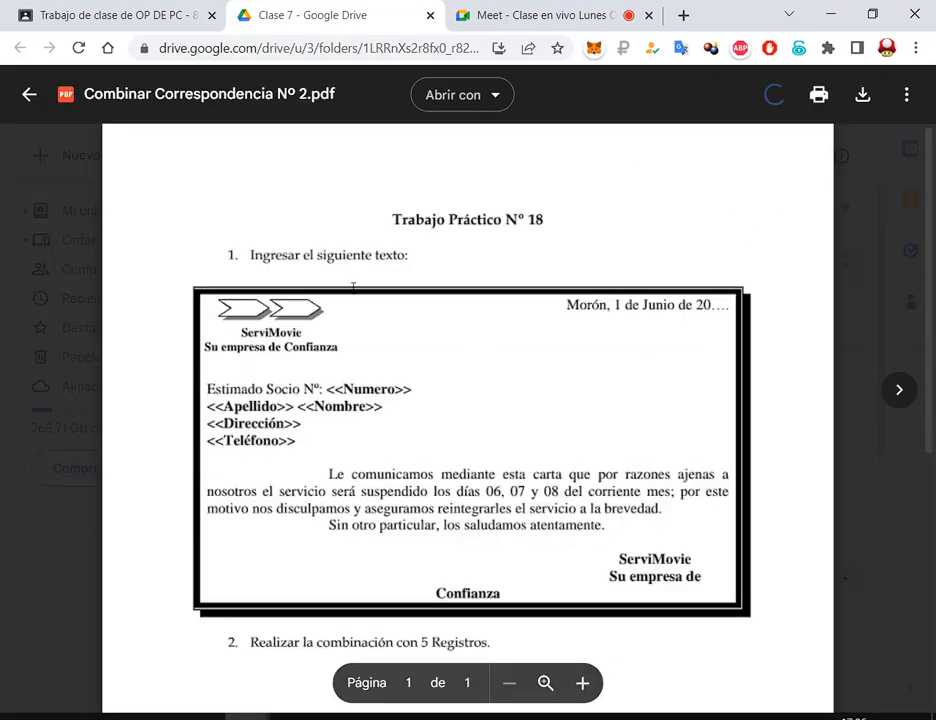
scroll(790, 340, down, 1)
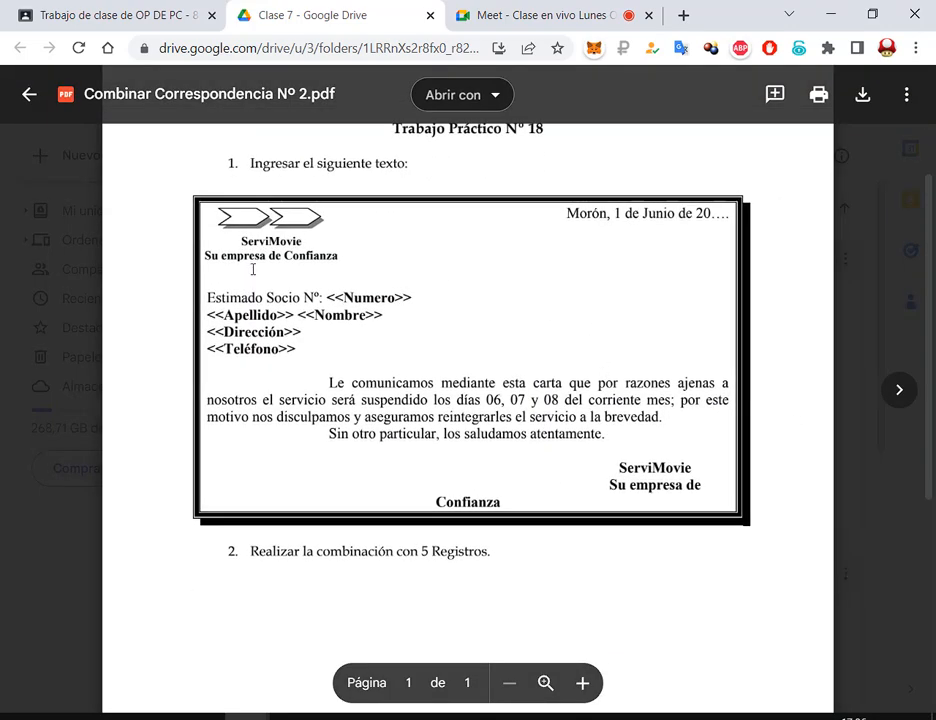
drag(422, 555, 437, 556)
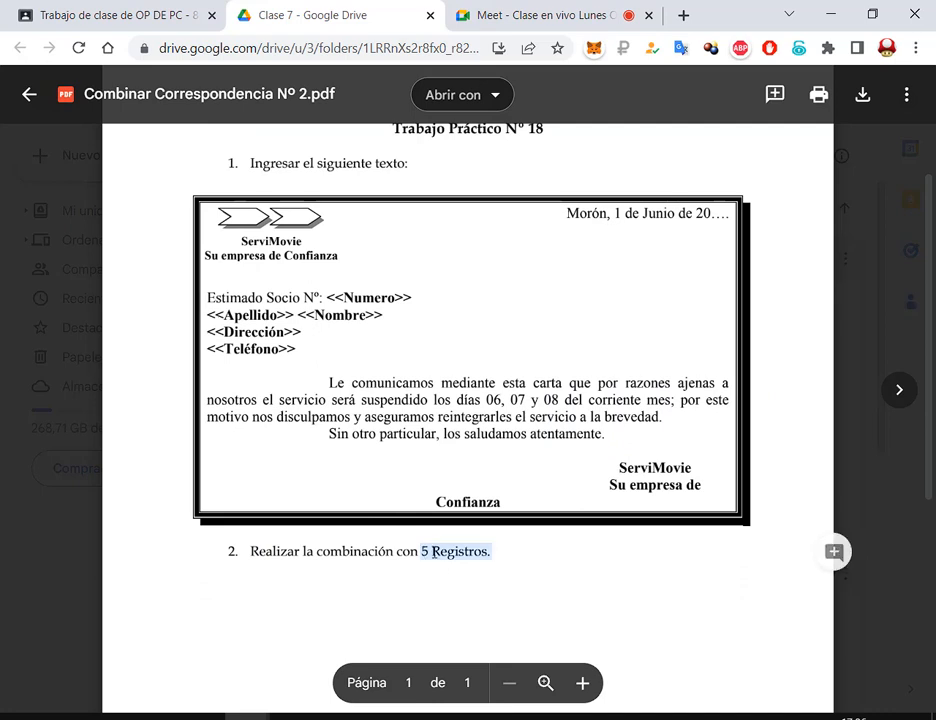
click(455, 556)
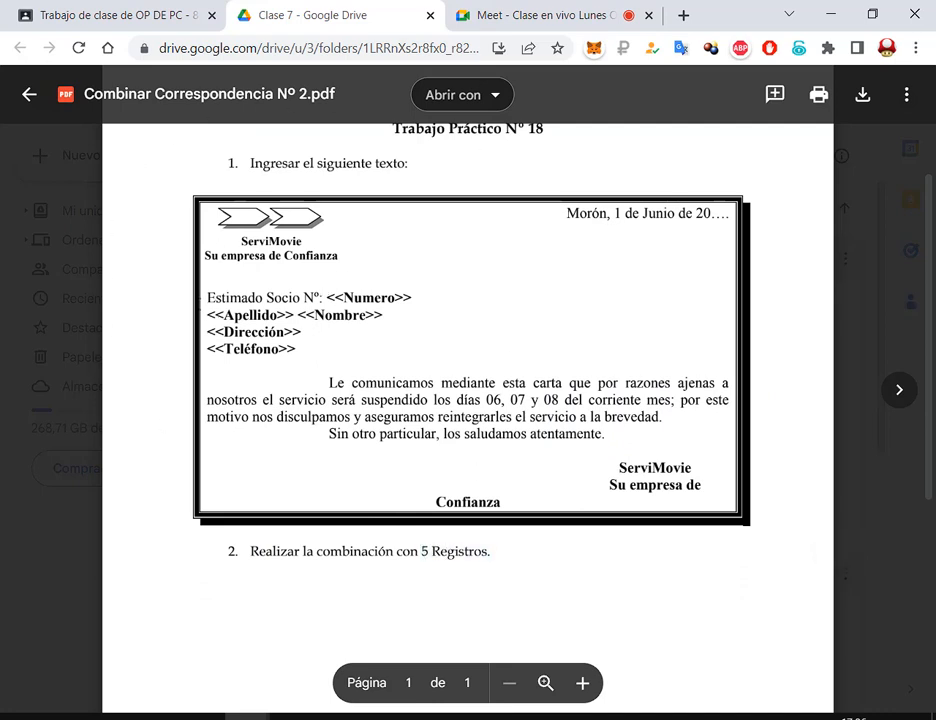
mouse_move(198, 306)
mouse_down()
mouse_move(397, 316)
mouse_move(392, 324)
mouse_up()
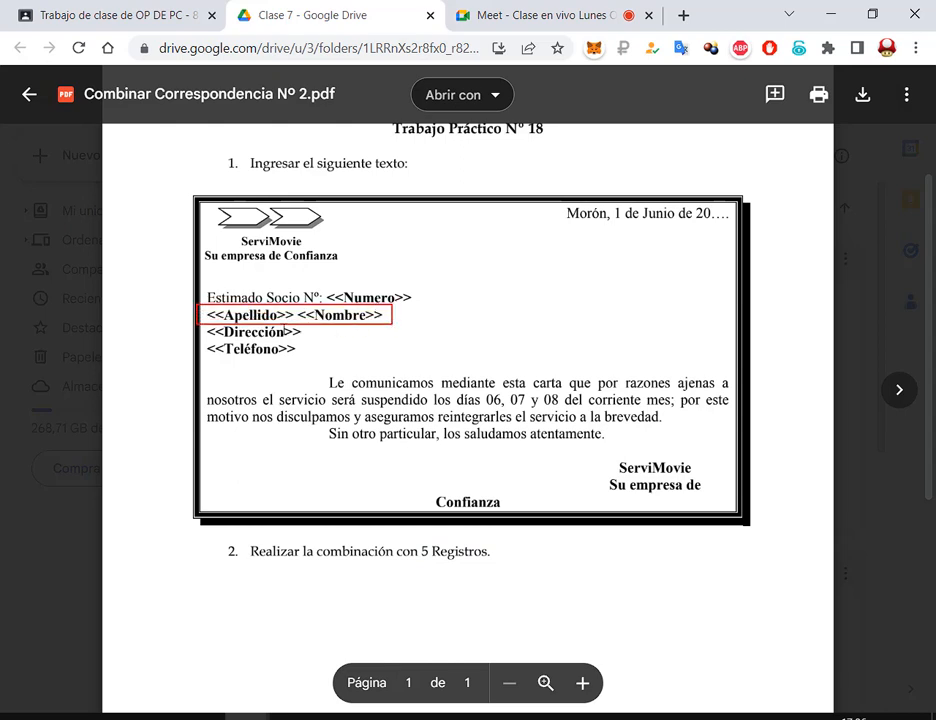
drag(150, 350, 215, 338)
drag(179, 379, 215, 360)
drag(481, 266, 411, 297)
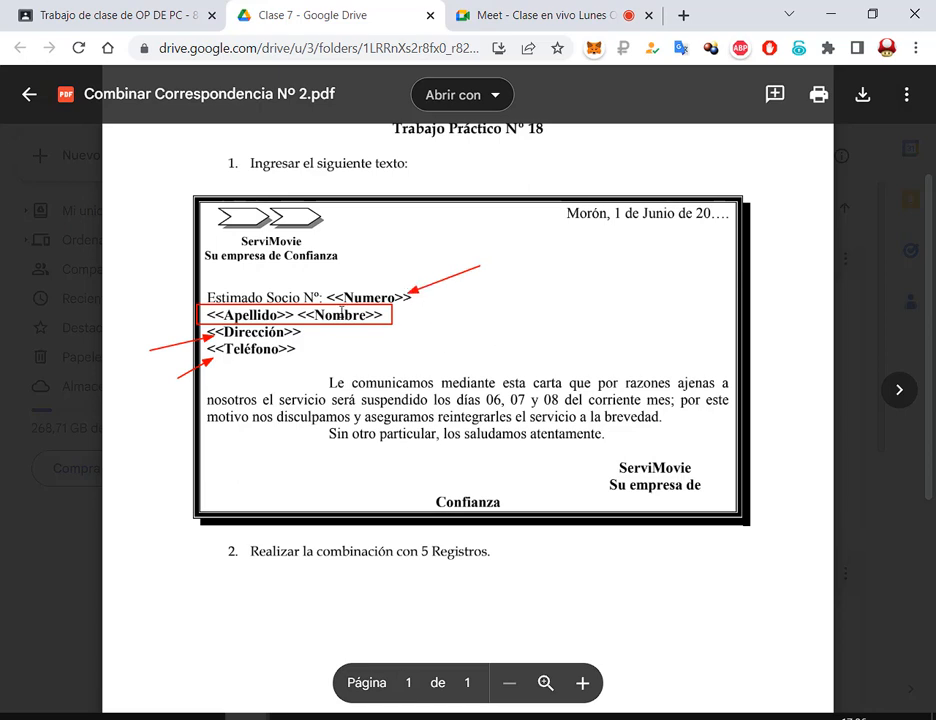
key(Escape)
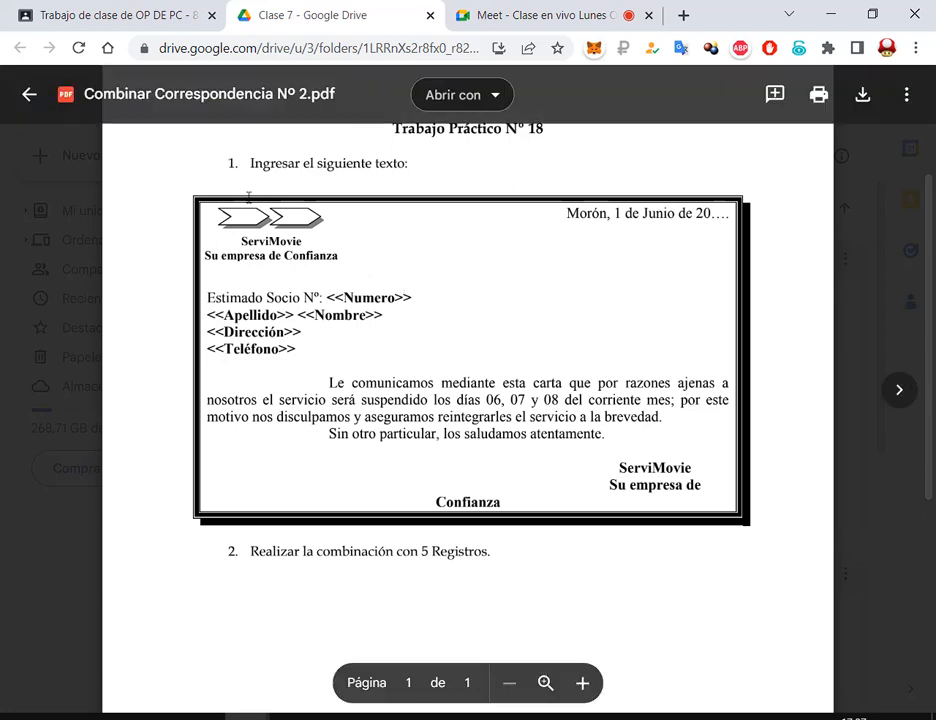
scroll(890, 297, down, 1)
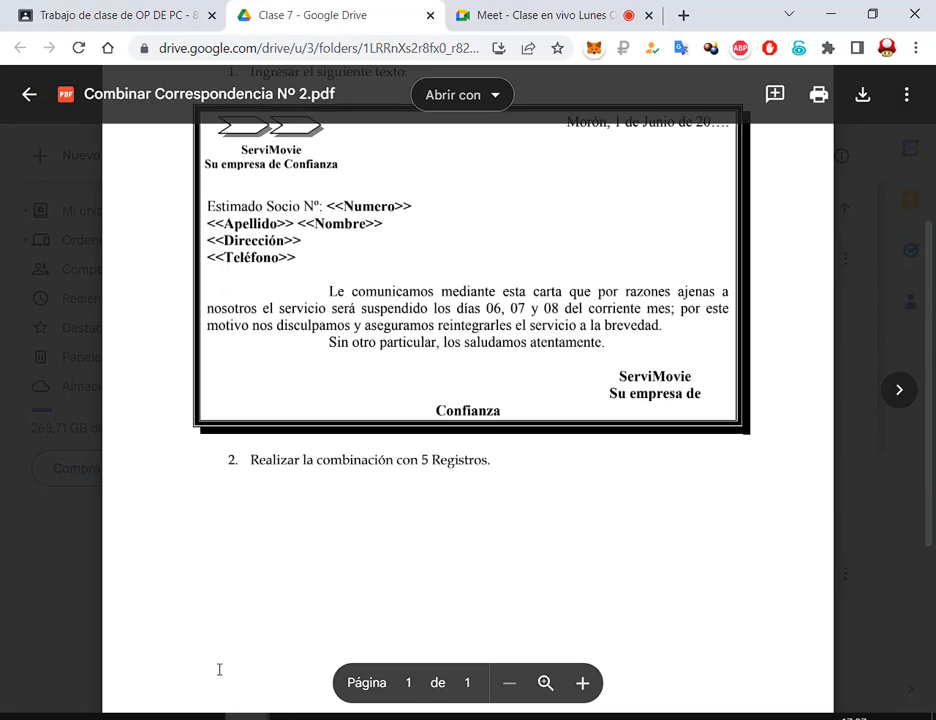
click(66, 716)
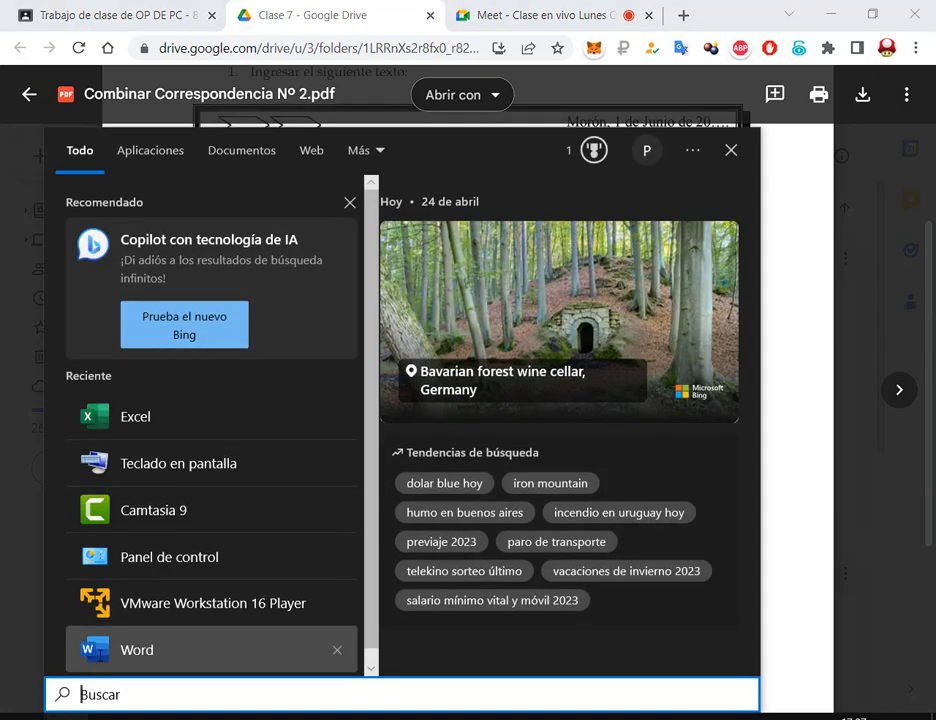
Launch Word with a blank document, sized and placed beside the exercise PDF
click(120, 650)
click(317, 232)
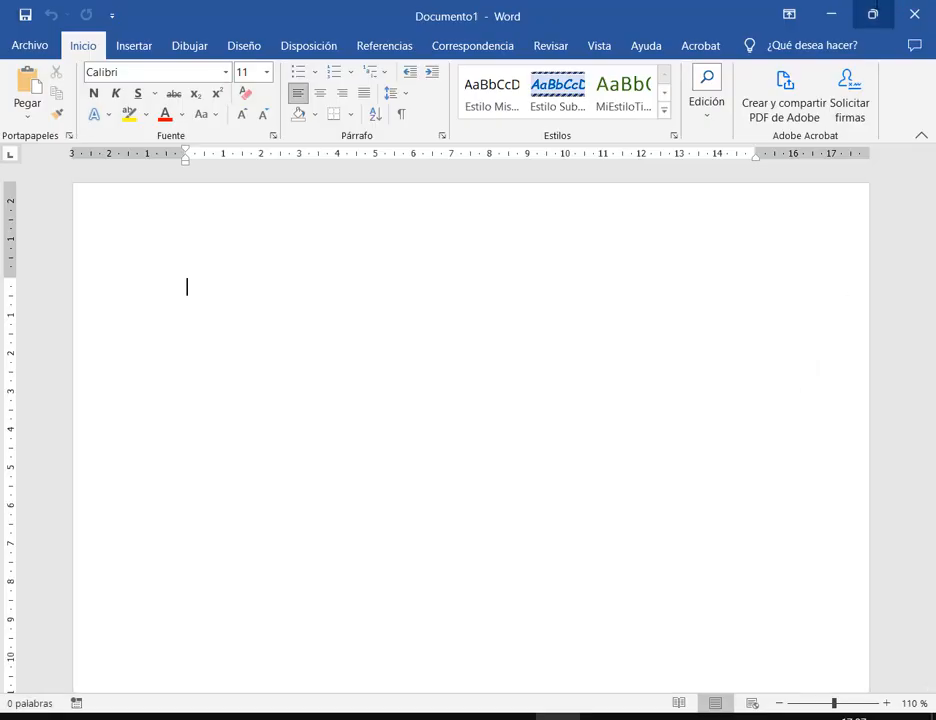
click(873, 14)
drag(662, 13, 662, 377)
scroll(470, 271, up, 2)
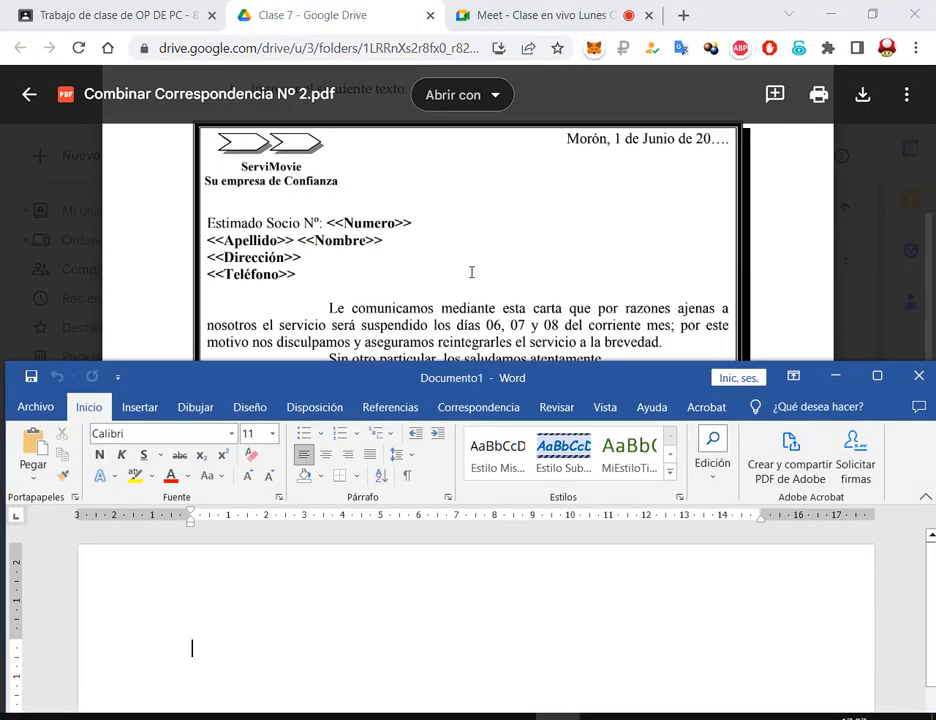
drag(418, 368, 464, 268)
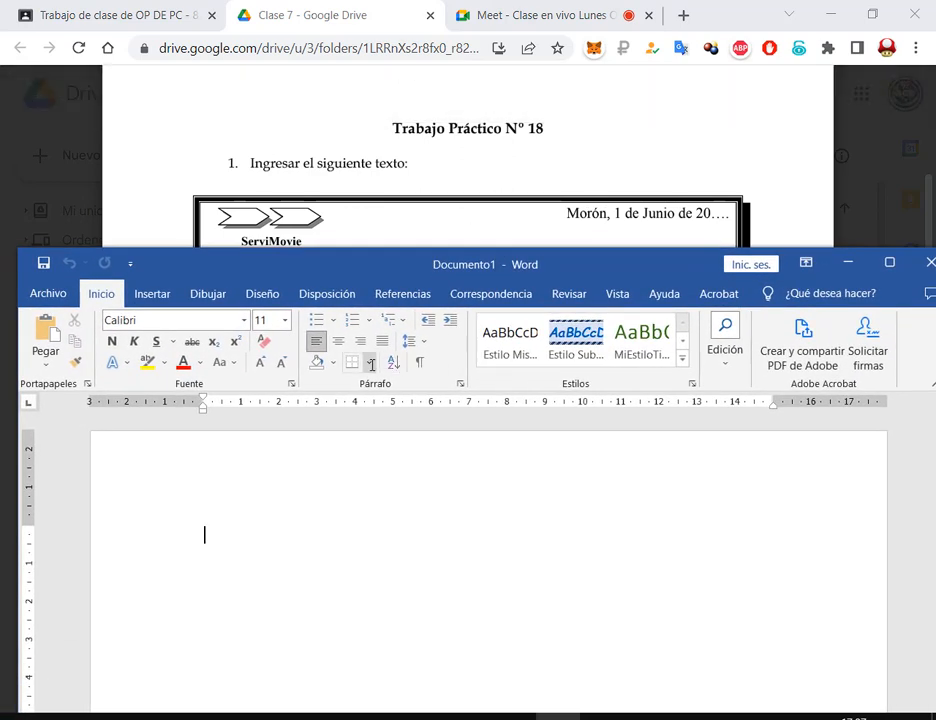
In Borders and Shading, choose the Shadow box with a thick 3 pt line style
click(371, 364)
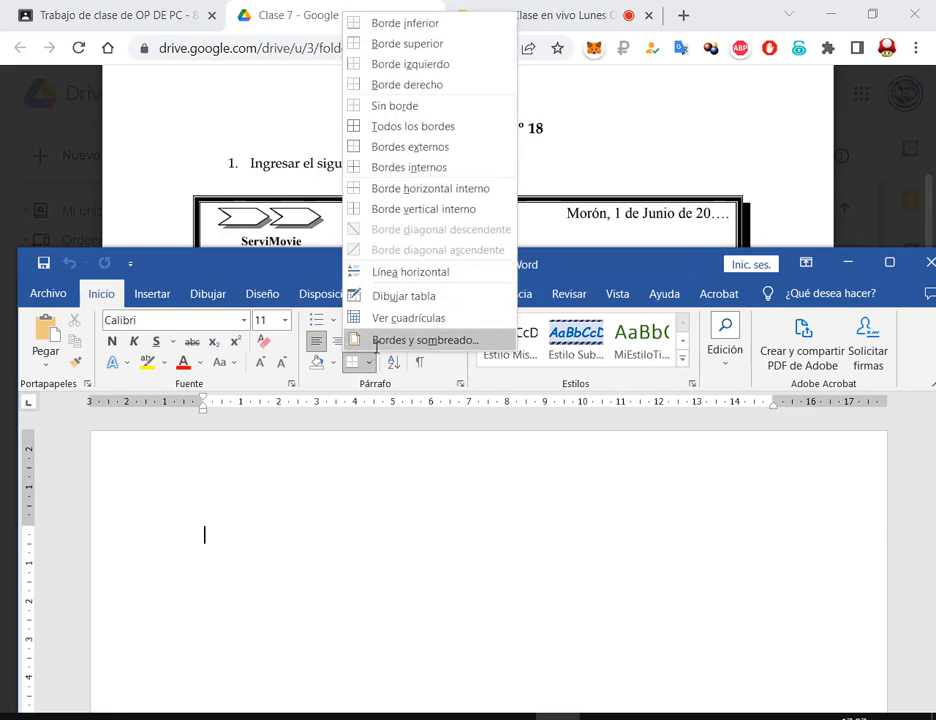
click(375, 342)
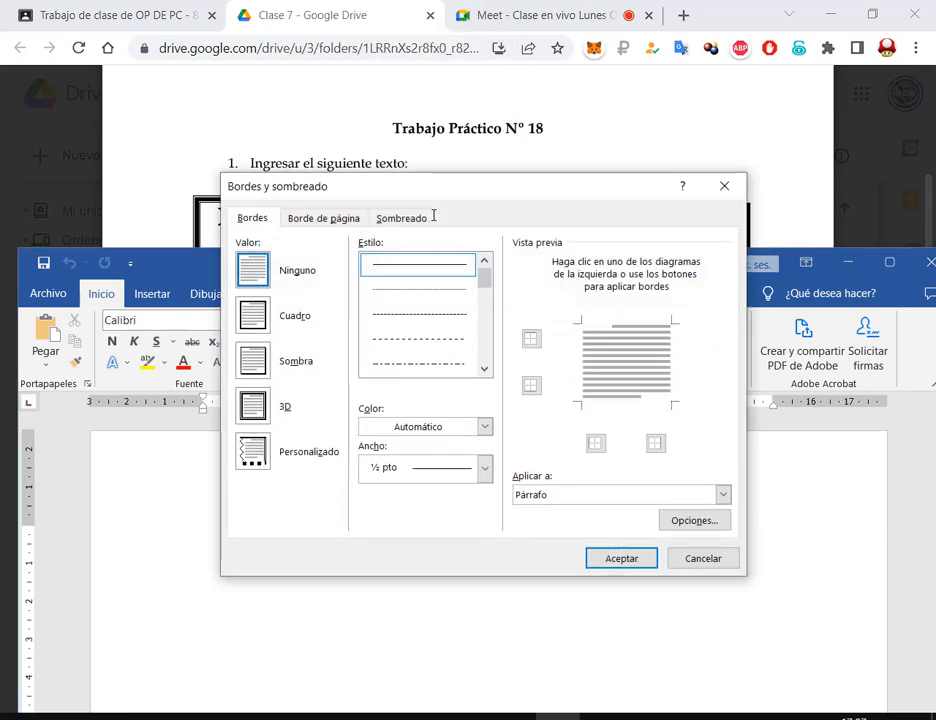
drag(452, 186, 473, 174)
click(250, 352)
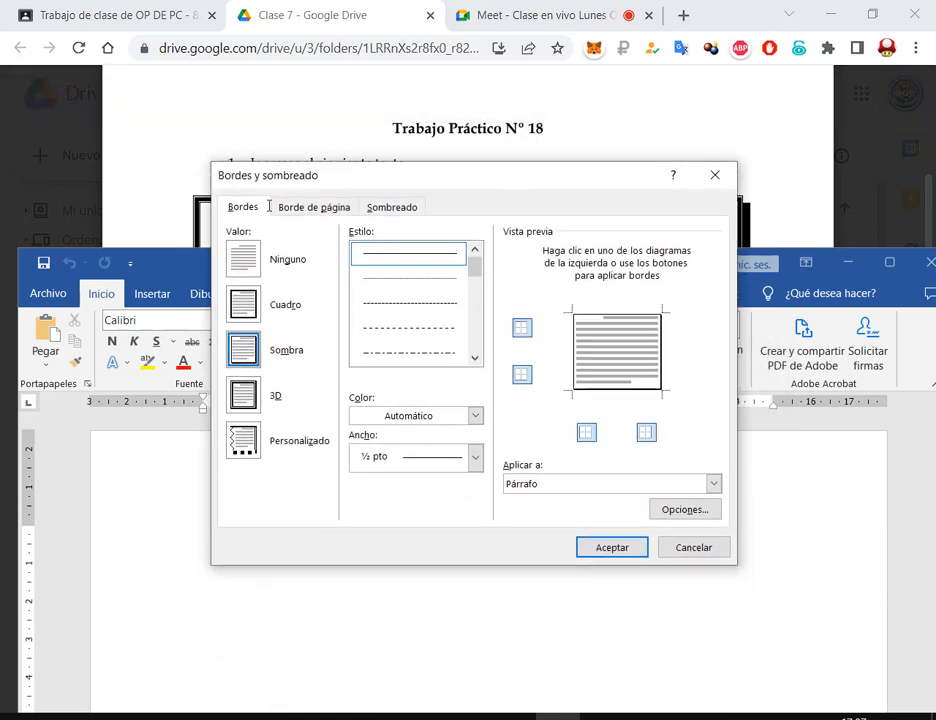
click(475, 357)
click(475, 357)
click(475, 357)
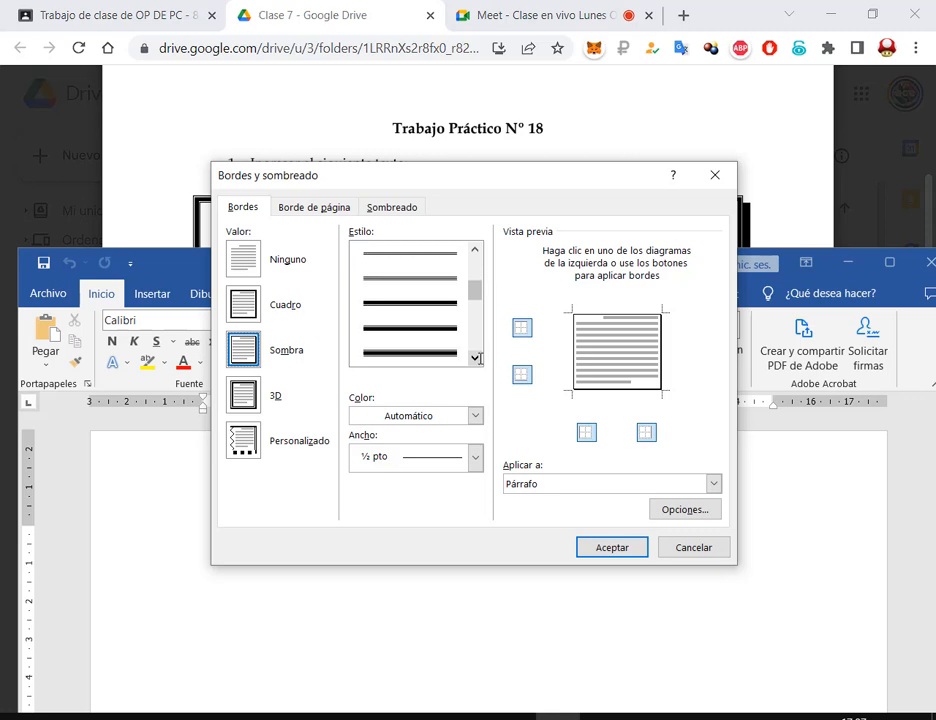
click(384, 354)
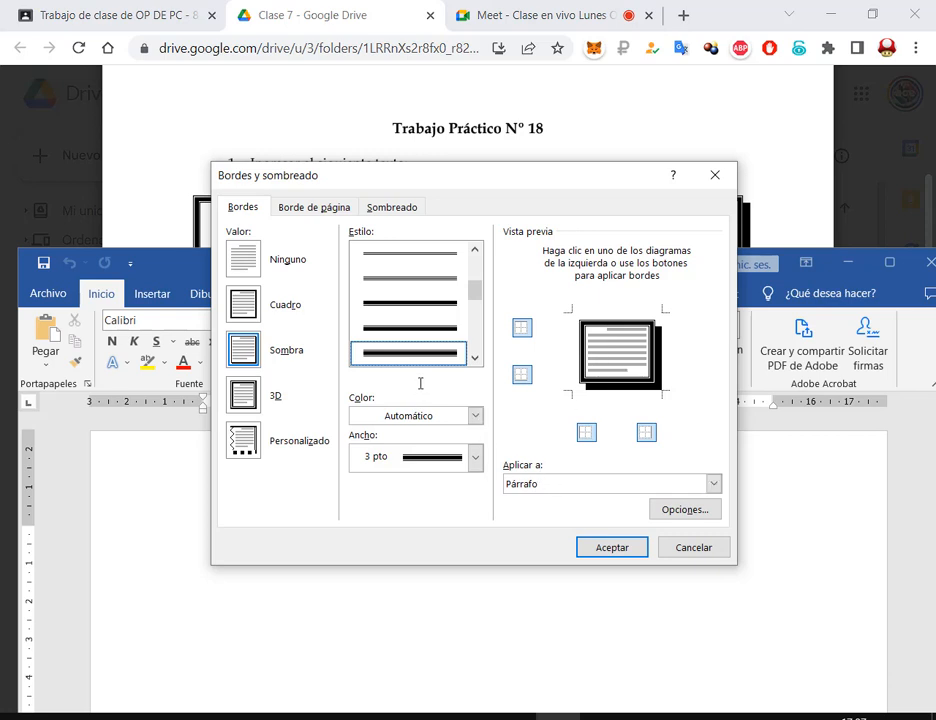
Highlight the Shadow, line style and Paragraph settings, then apply the border to the paragraph
mouse_move(500, 453)
mouse_down()
mouse_move(743, 503)
mouse_move(727, 504)
mouse_up()
mouse_move(214, 164)
mouse_down()
mouse_move(345, 209)
mouse_move(344, 187)
mouse_up()
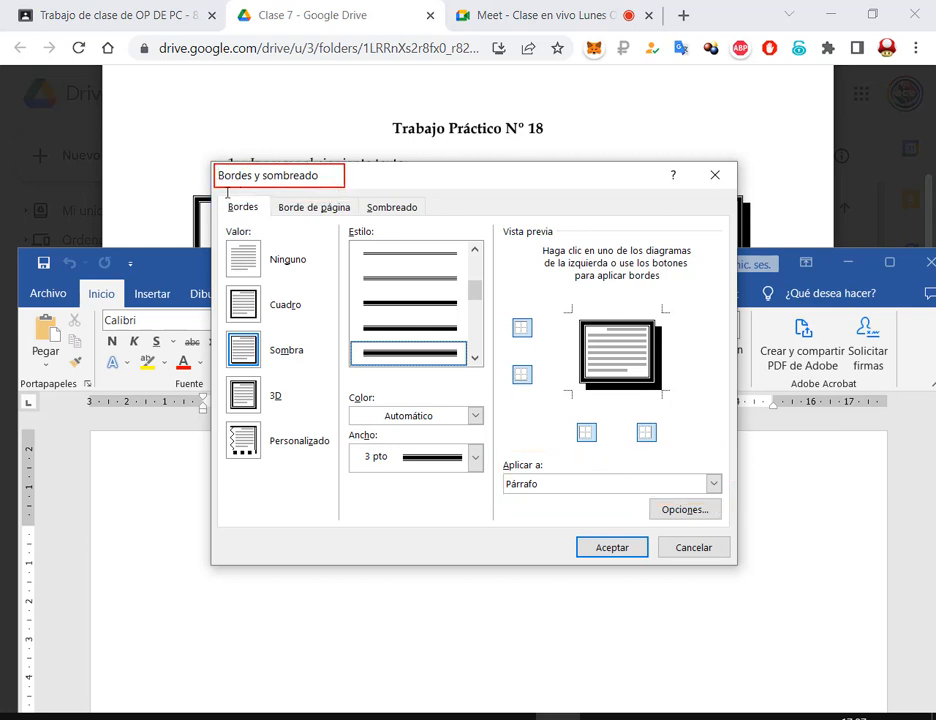
mouse_move(221, 197)
mouse_down()
mouse_move(268, 215)
mouse_move(336, 484)
mouse_up()
mouse_move(222, 322)
mouse_down()
mouse_move(330, 372)
mouse_move(321, 371)
mouse_up()
drag(344, 223, 495, 380)
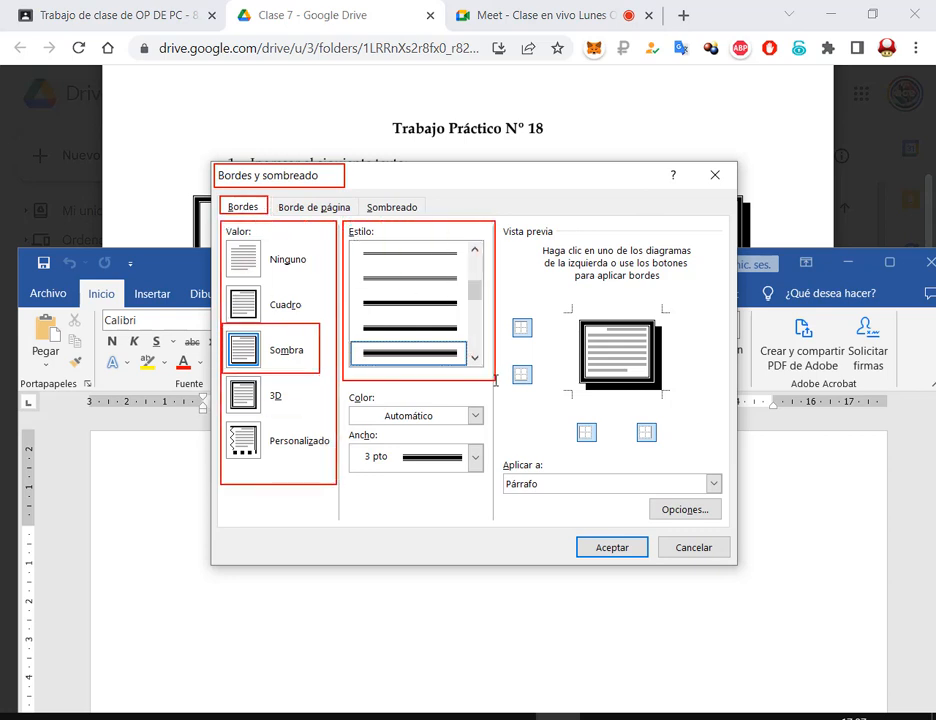
drag(349, 340, 468, 369)
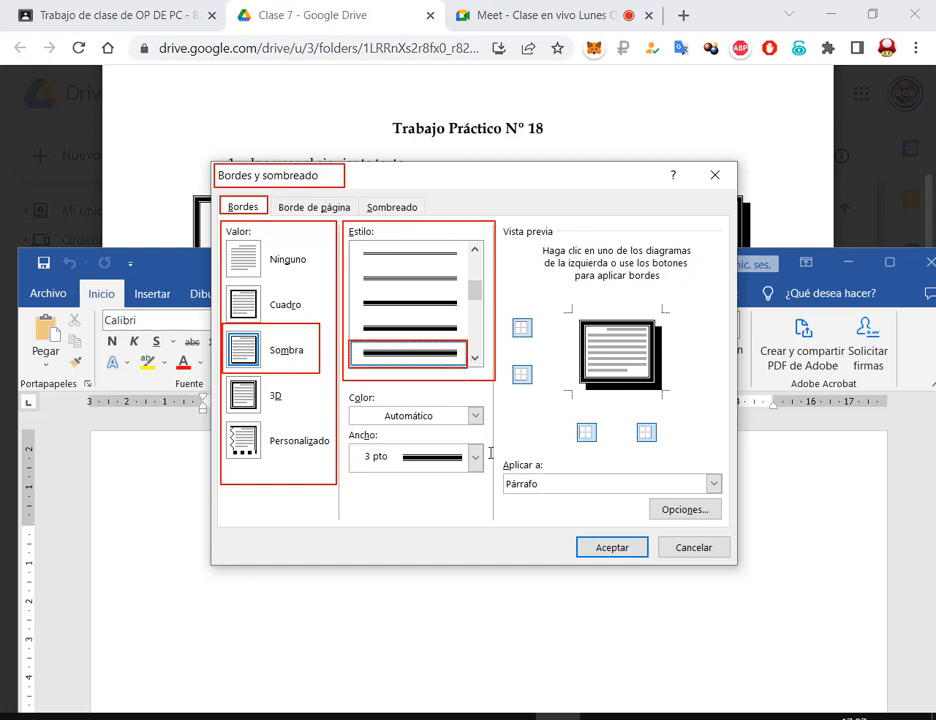
drag(503, 458, 726, 497)
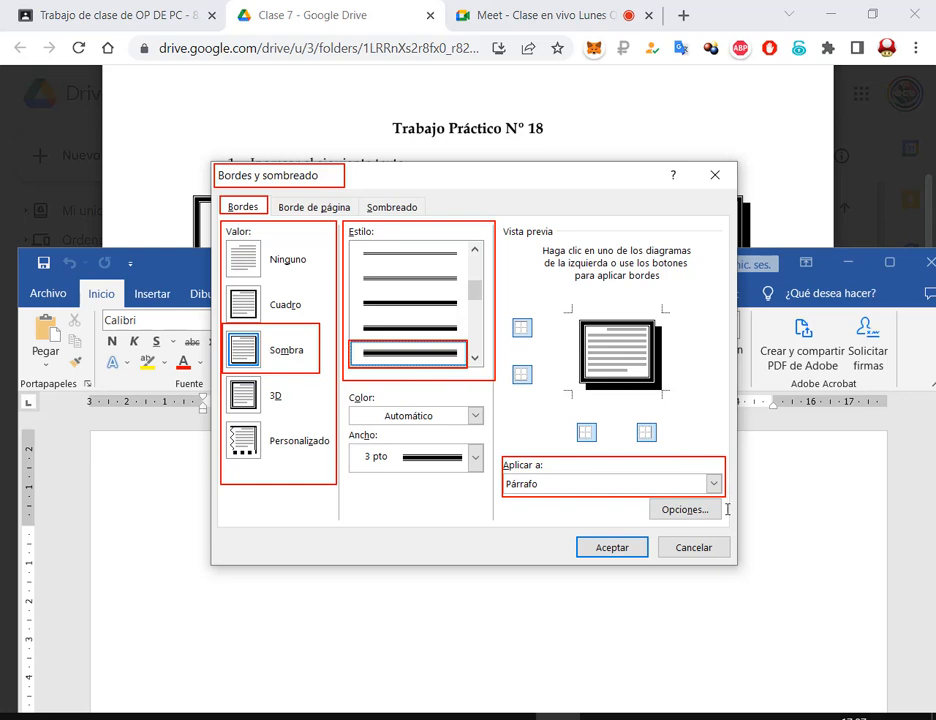
drag(528, 546, 520, 498)
click(611, 547)
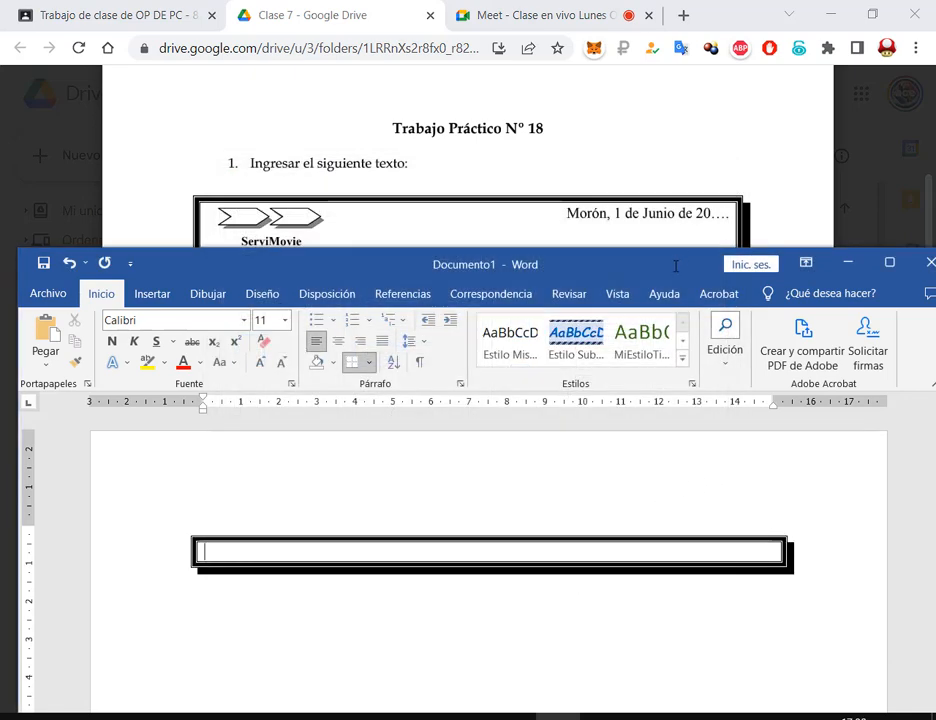
On the exercise PDF, mark the ServiMovie logo and the lower-right ServiMovie signature in red
drag(675, 266, 691, 354)
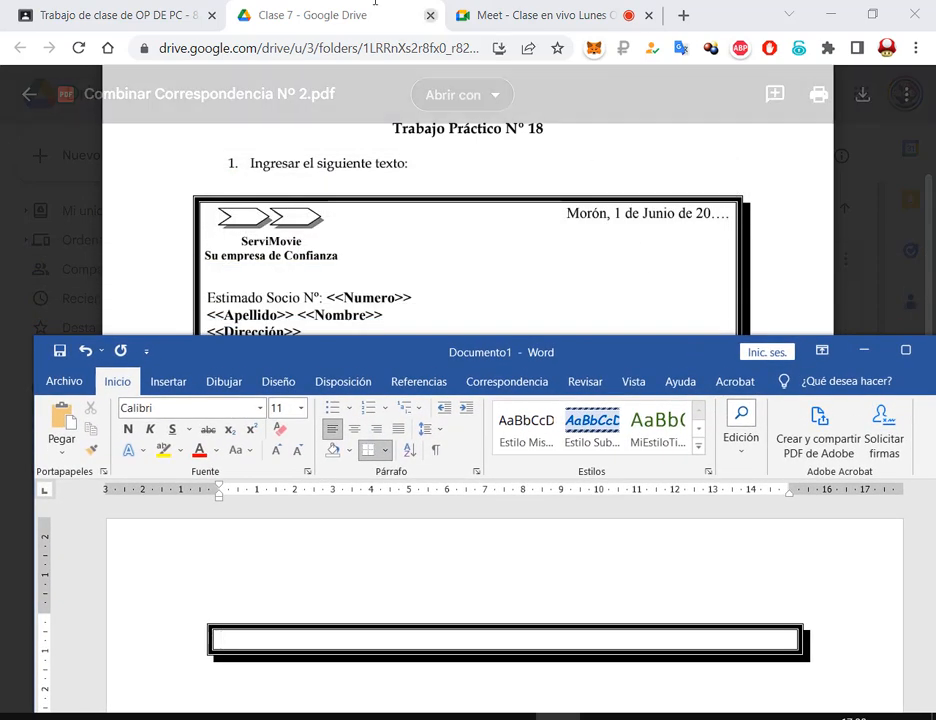
click(375, 2)
drag(198, 200, 362, 271)
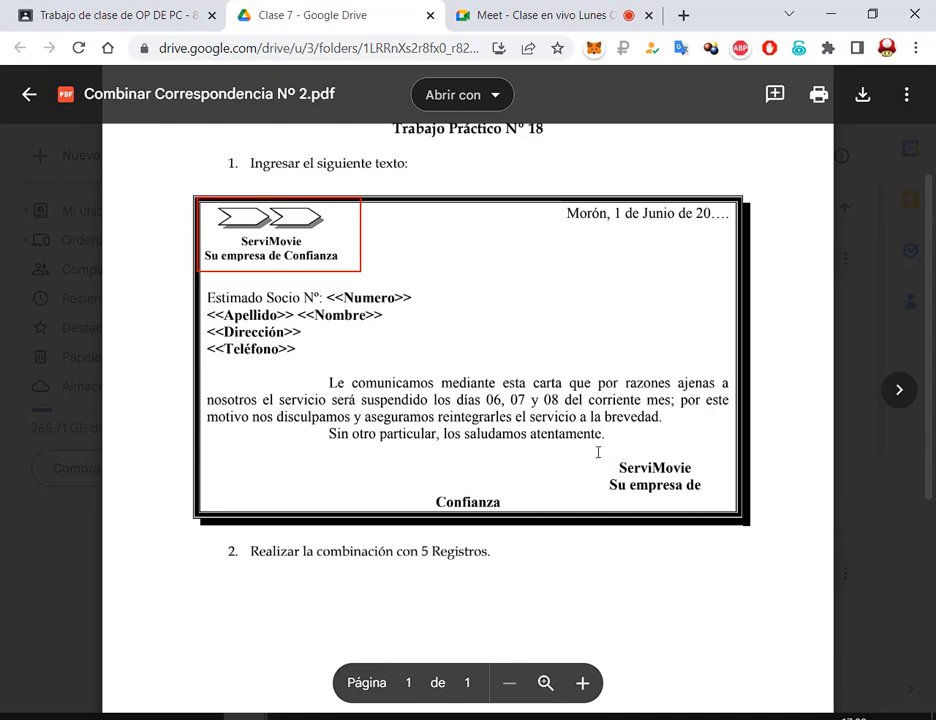
drag(600, 455, 718, 508)
drag(201, 230, 343, 270)
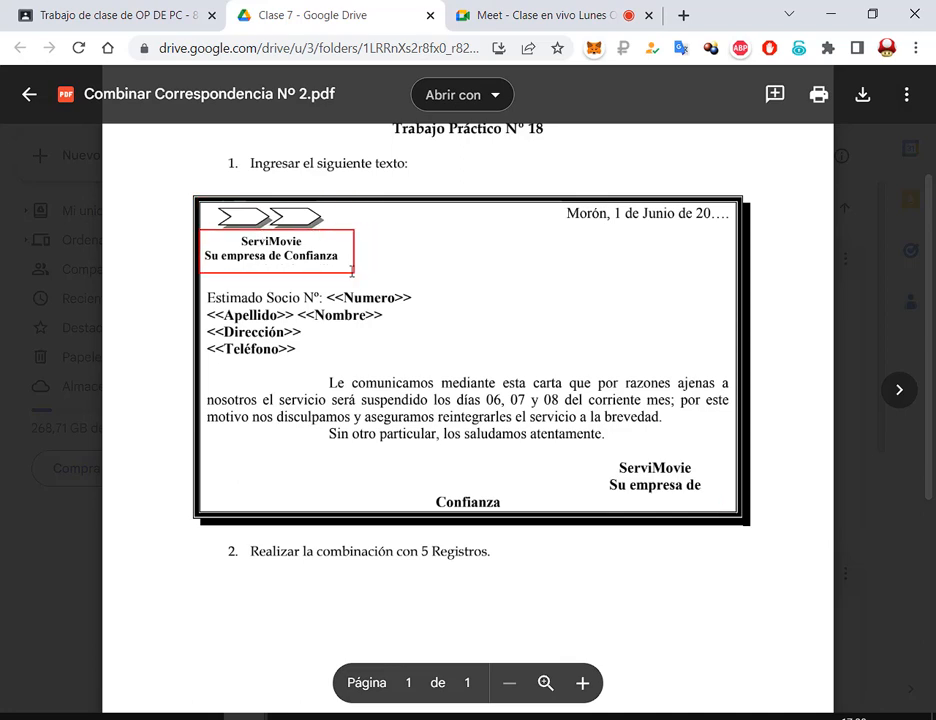
mouse_move(599, 453)
mouse_down()
mouse_move(735, 521)
mouse_move(732, 505)
mouse_up()
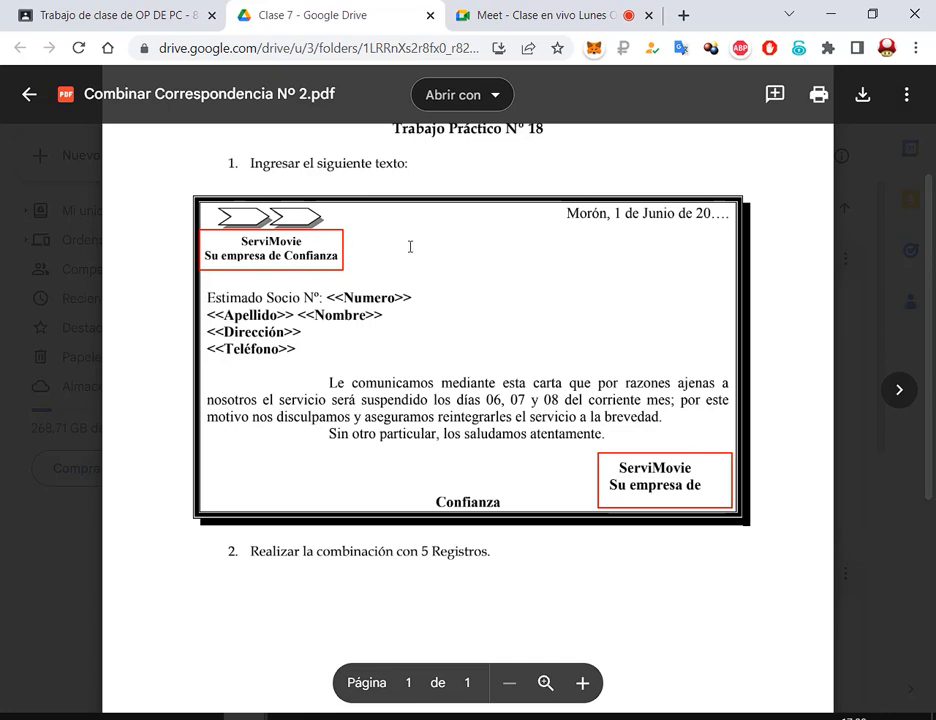
drag(410, 246, 344, 246)
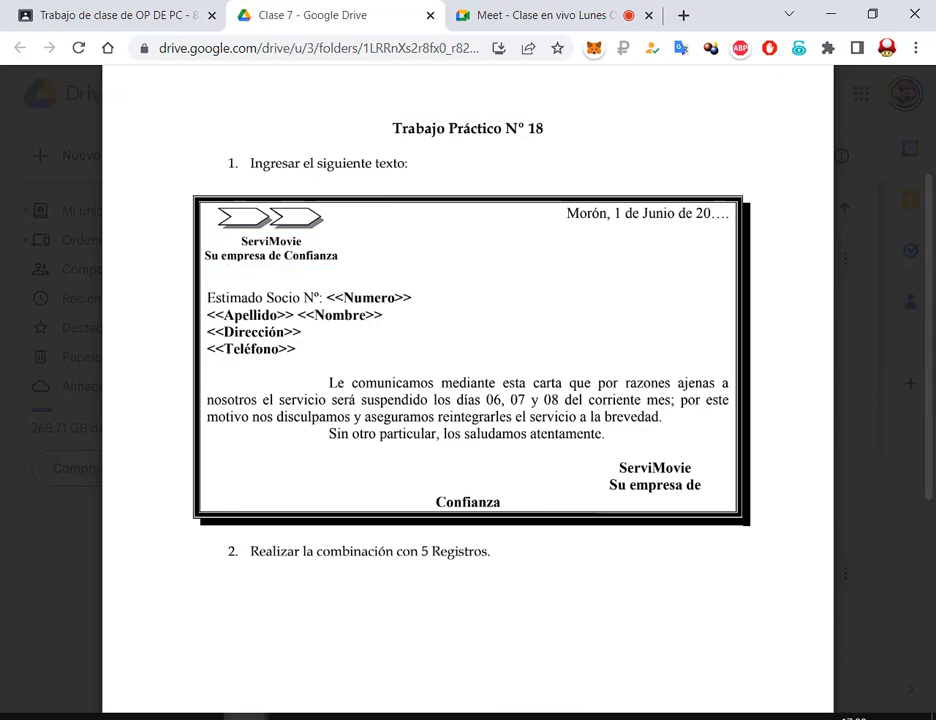
Outline the top-left ServiMovie logo block again, clear the marks, and return to Word
click(485, 8)
click(300, 15)
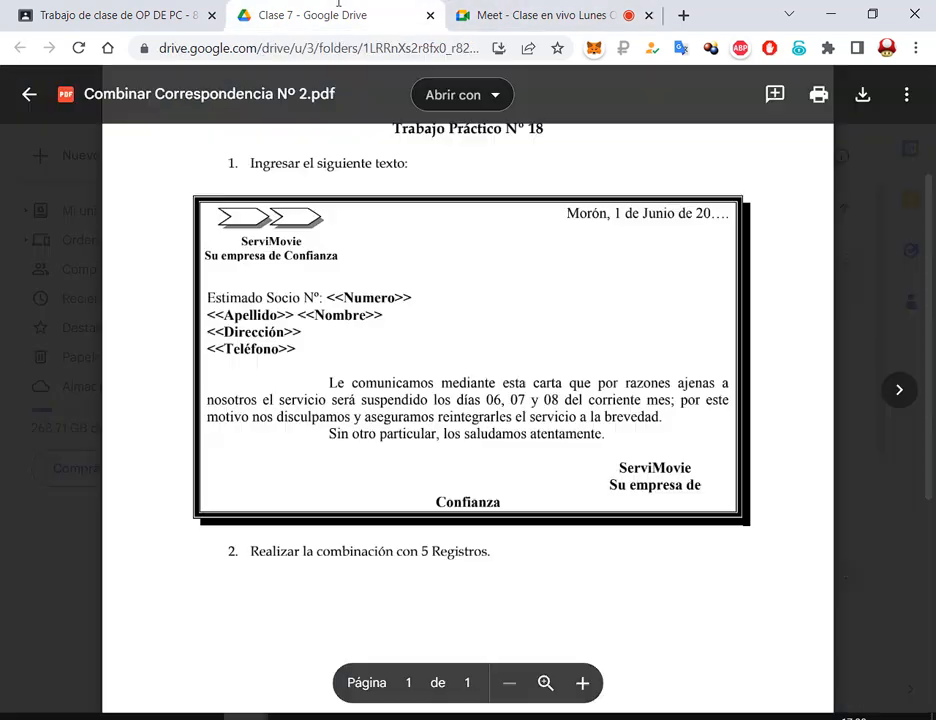
drag(201, 234, 346, 265)
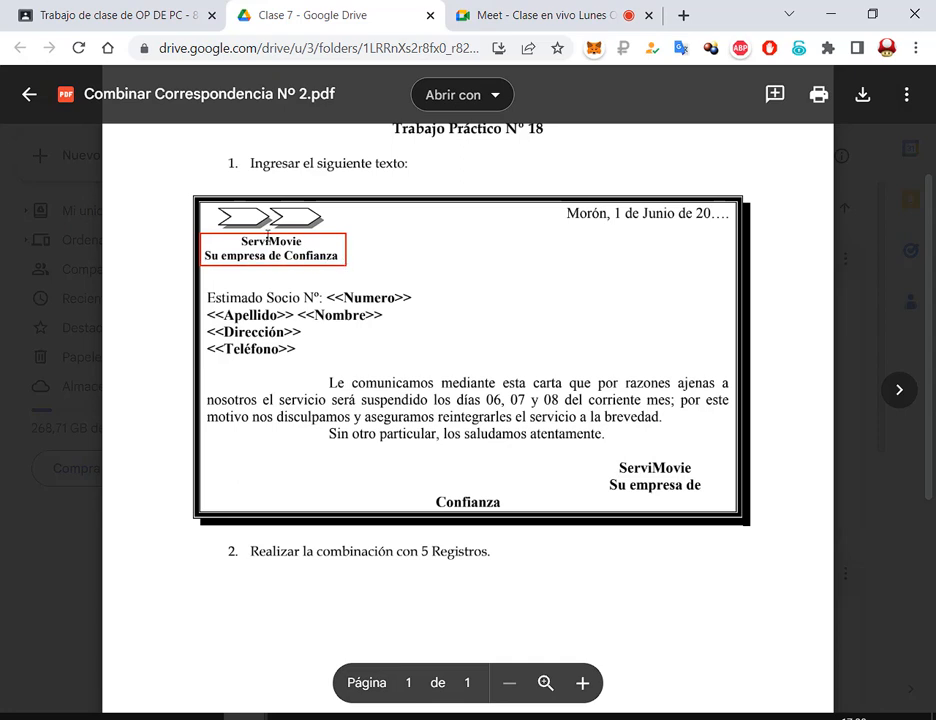
drag(266, 234, 266, 268)
key(ctrl+z)
key(ctrl+z)
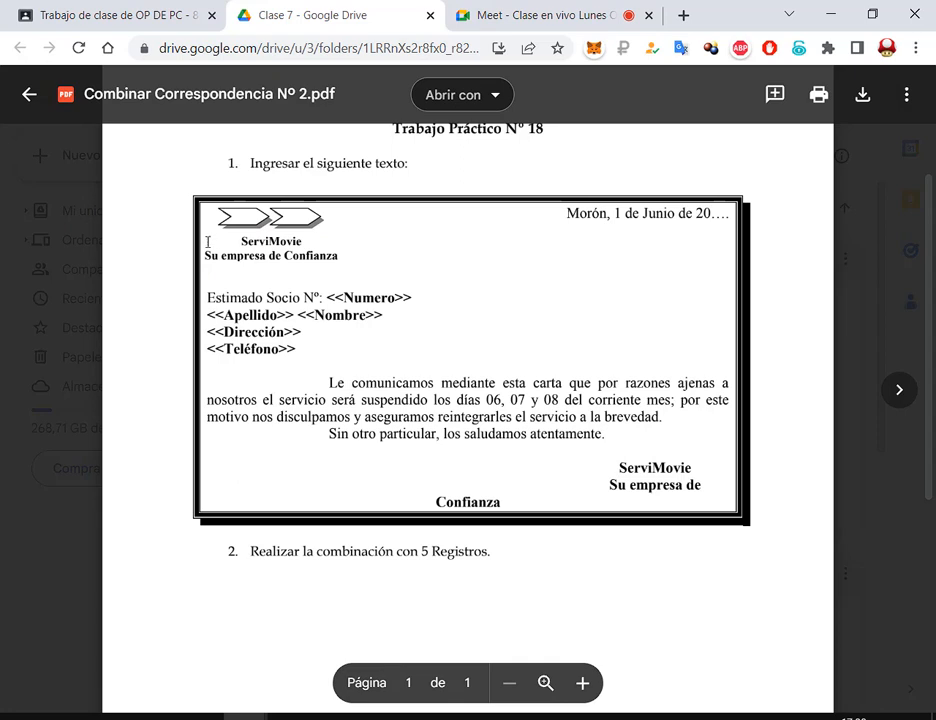
mouse_move(200, 232)
mouse_down()
mouse_move(266, 263)
mouse_move(344, 263)
mouse_up()
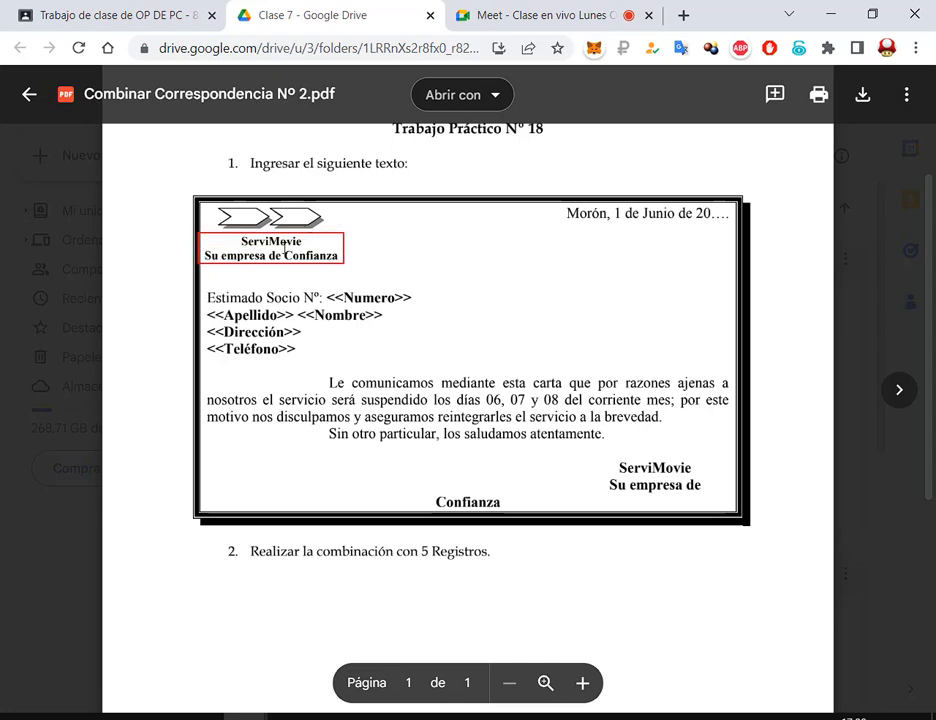
key(ctrl+z)
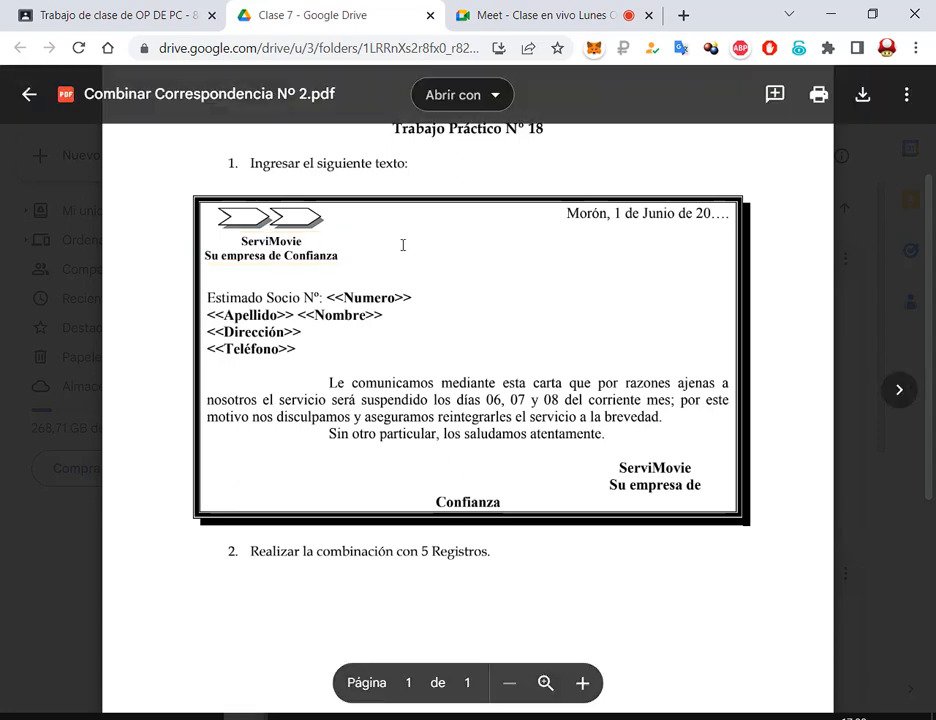
mouse_move(464, 237)
mouse_down()
mouse_move(478, 497)
mouse_move(464, 510)
mouse_up()
drag(201, 231, 347, 267)
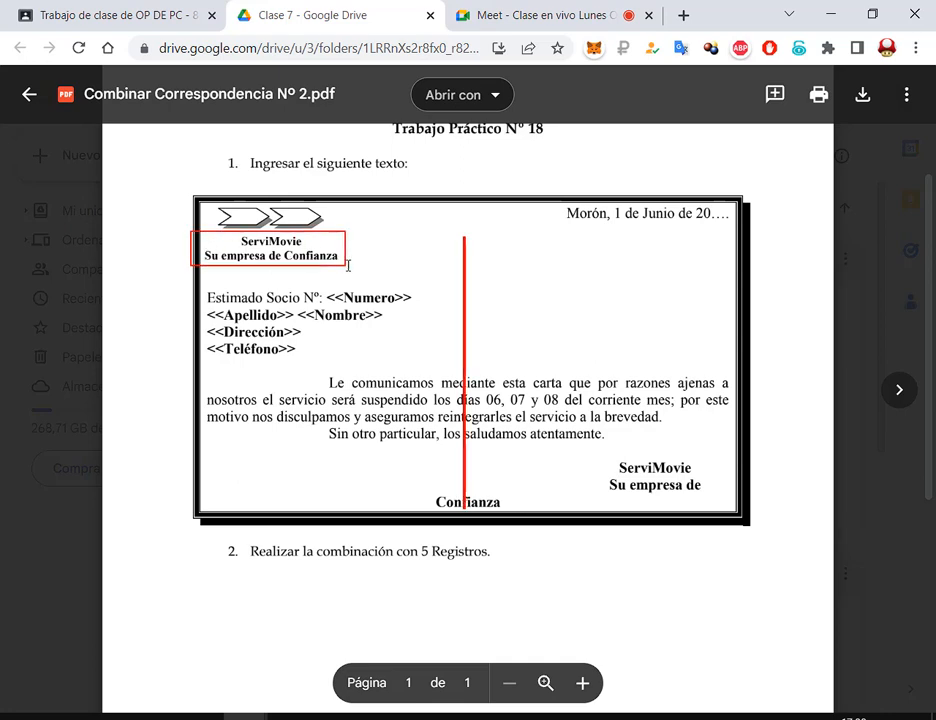
key(Escape)
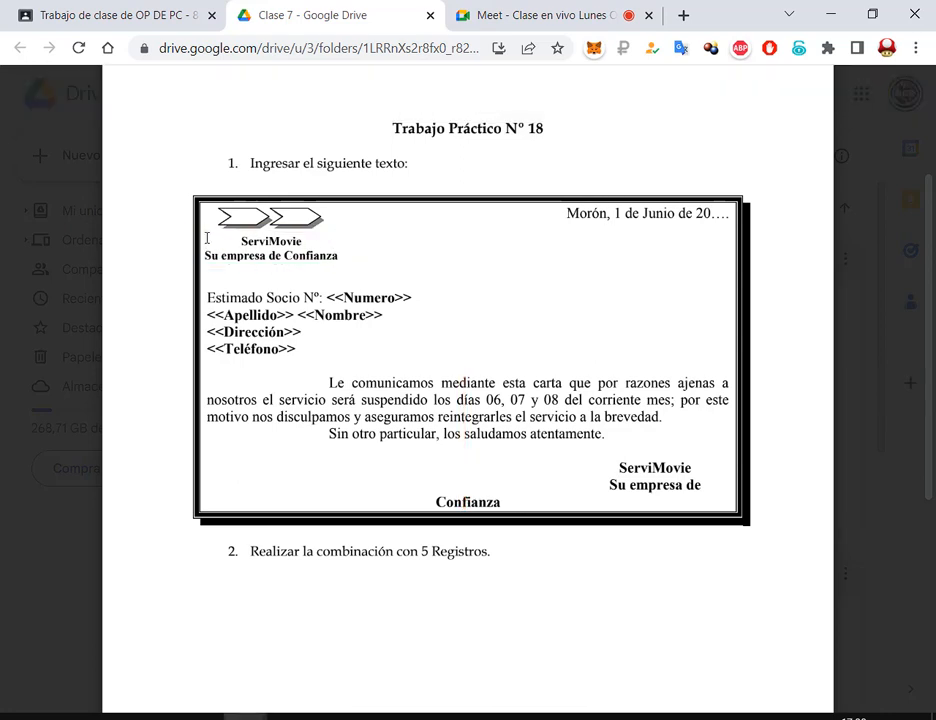
drag(200, 234, 349, 265)
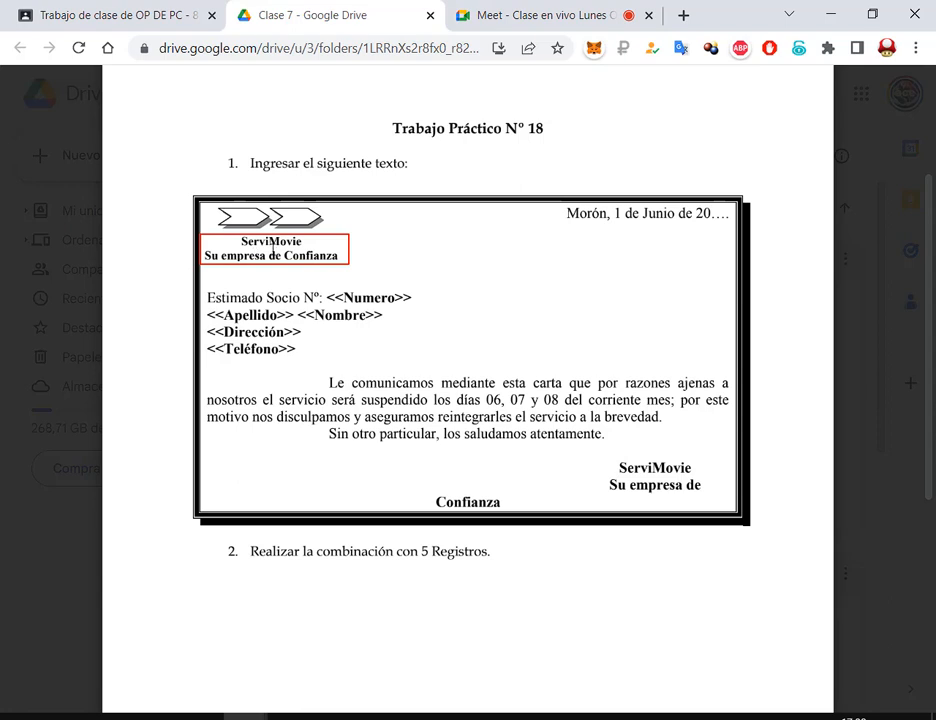
key(Escape)
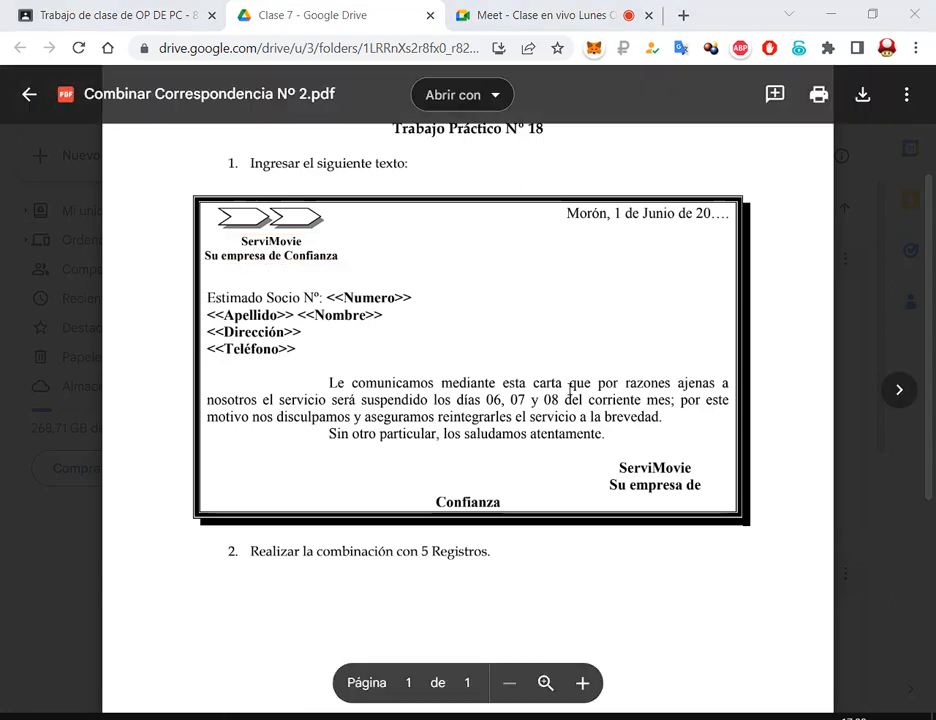
click(557, 717)
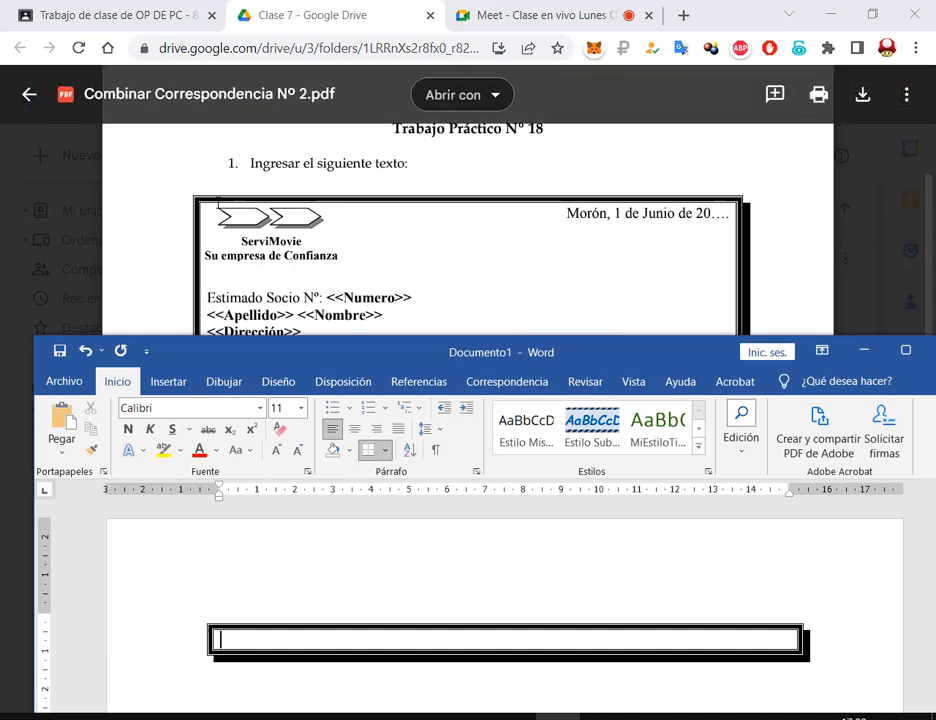
Type 'Morón, 1 de Junio de 2023' in the box, followed by two blank lines
drag(218, 201, 341, 246)
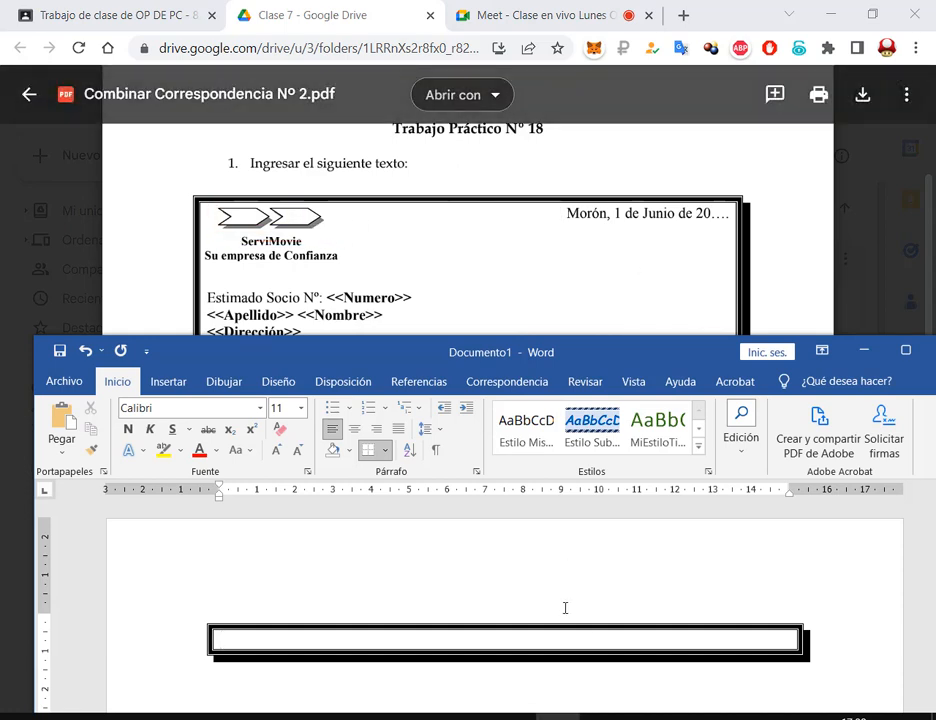
text(Morón)
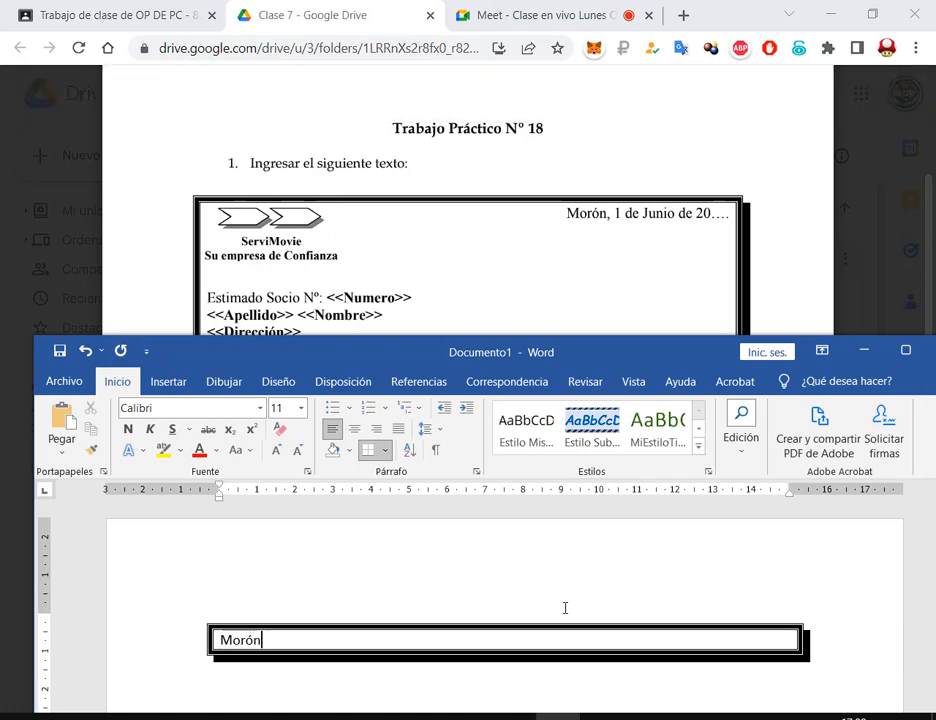
text(, 1 de Junio de 2)
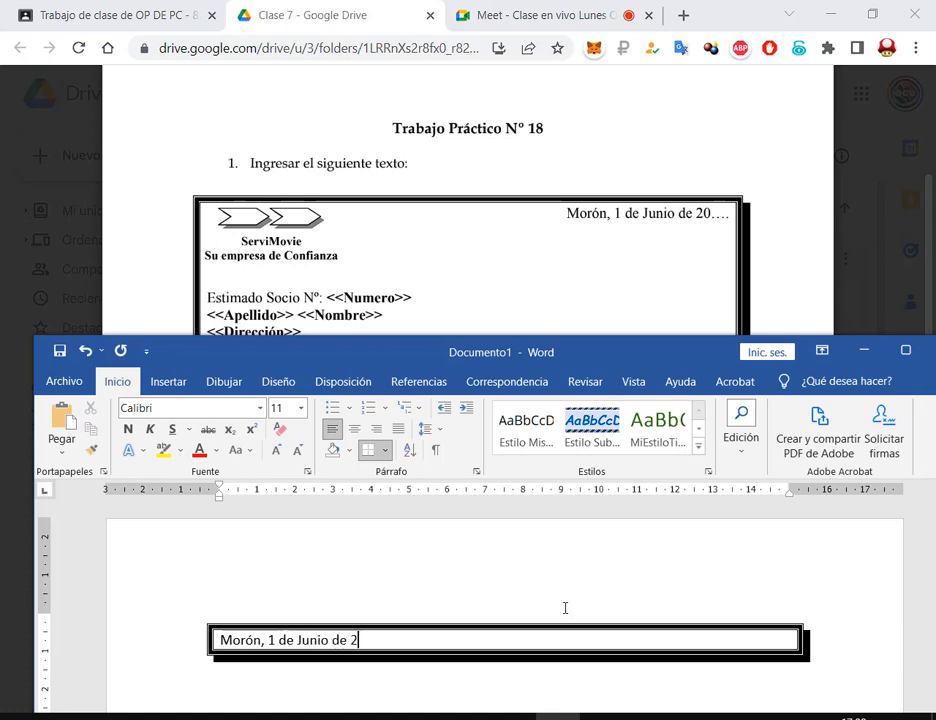
text(023)
key(Return)
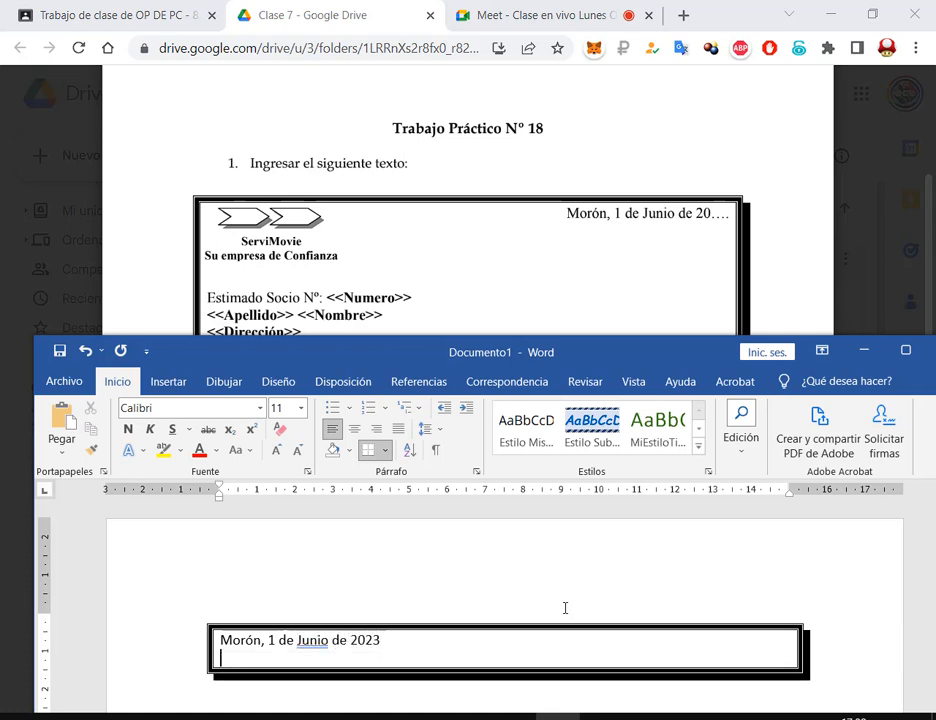
key(Return)
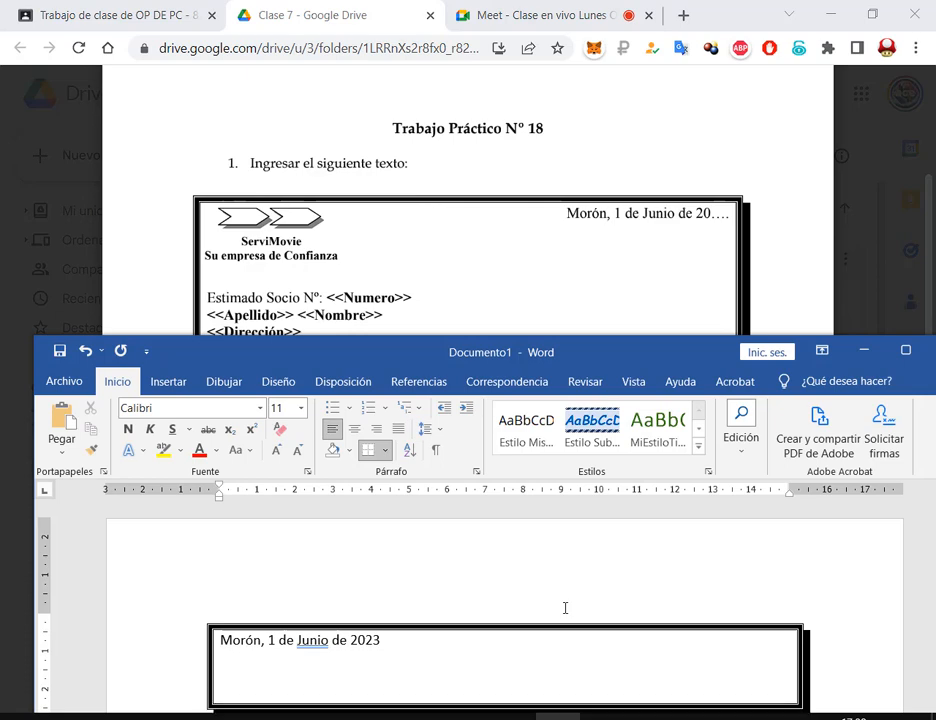
Type the greeting 'Estimado Socio Nº: <<Numero>>', undoing a mistaken edit to the field
scroll(375, 300, down, 1)
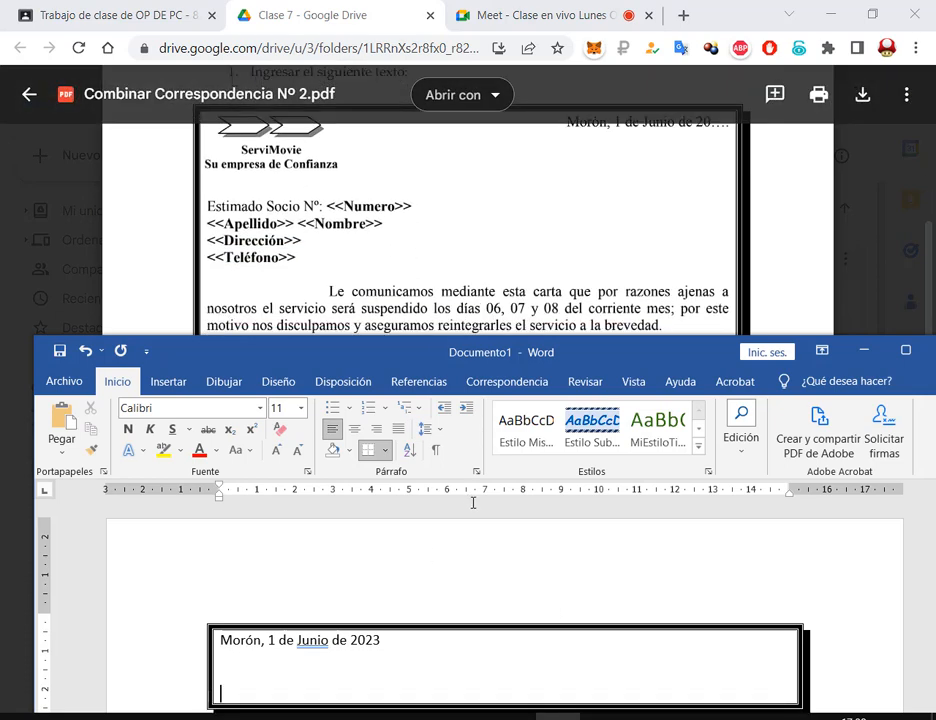
scroll(470, 540, down, 2)
text(Es)
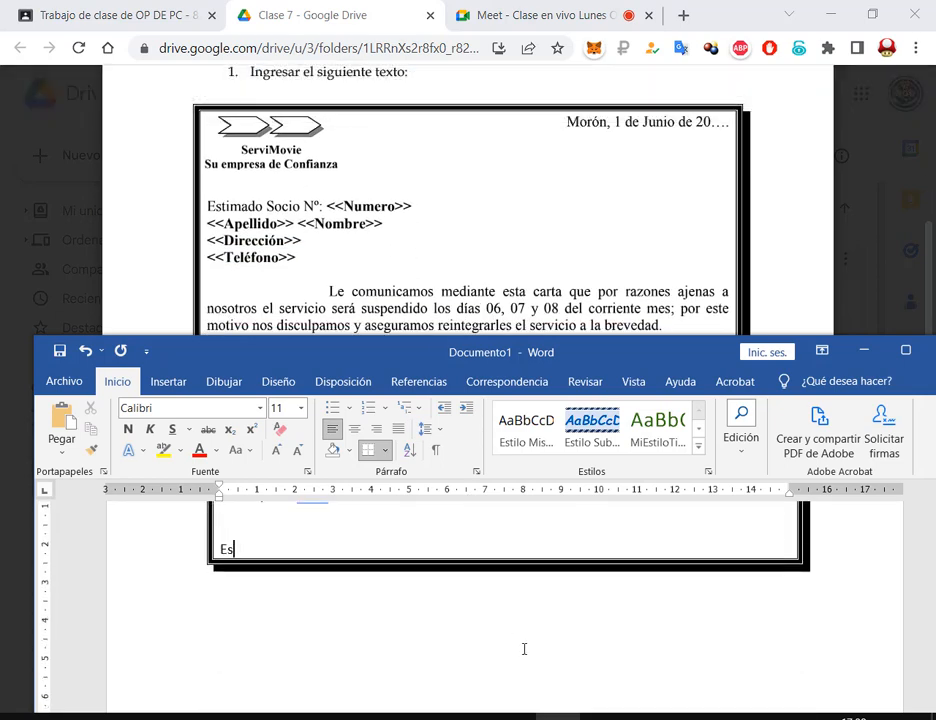
text(timado Socio)
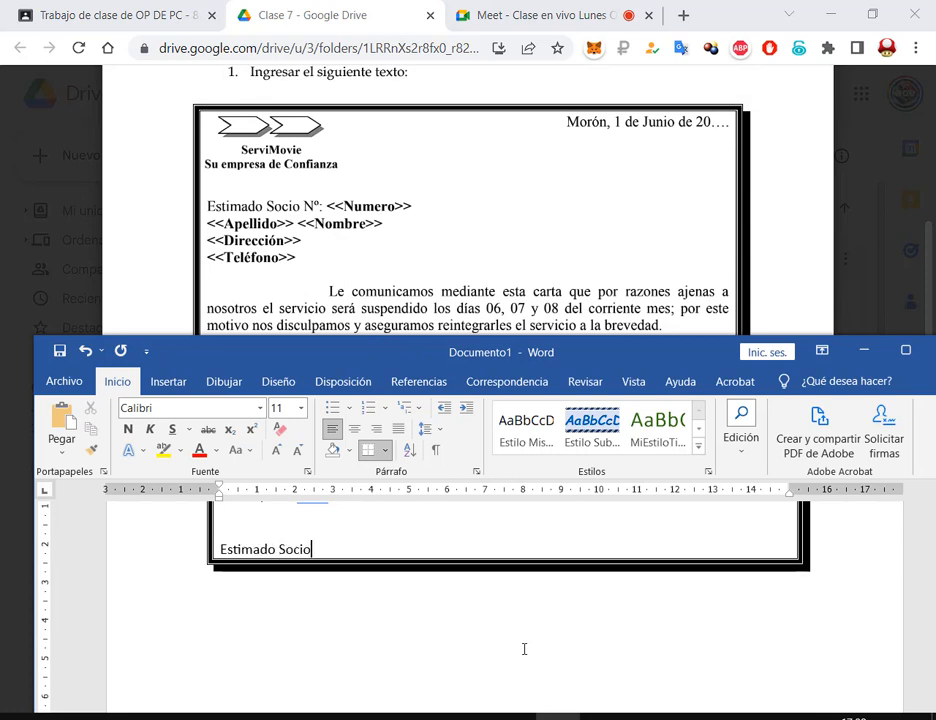
text( Nº: <<Numero)
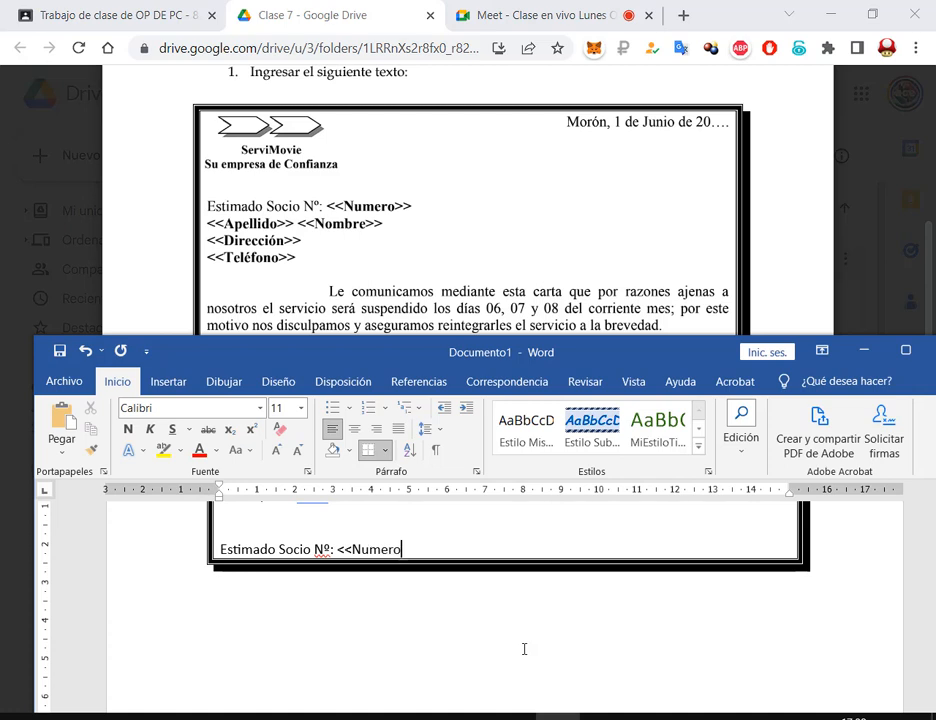
text(>>)
drag(330, 549, 422, 546)
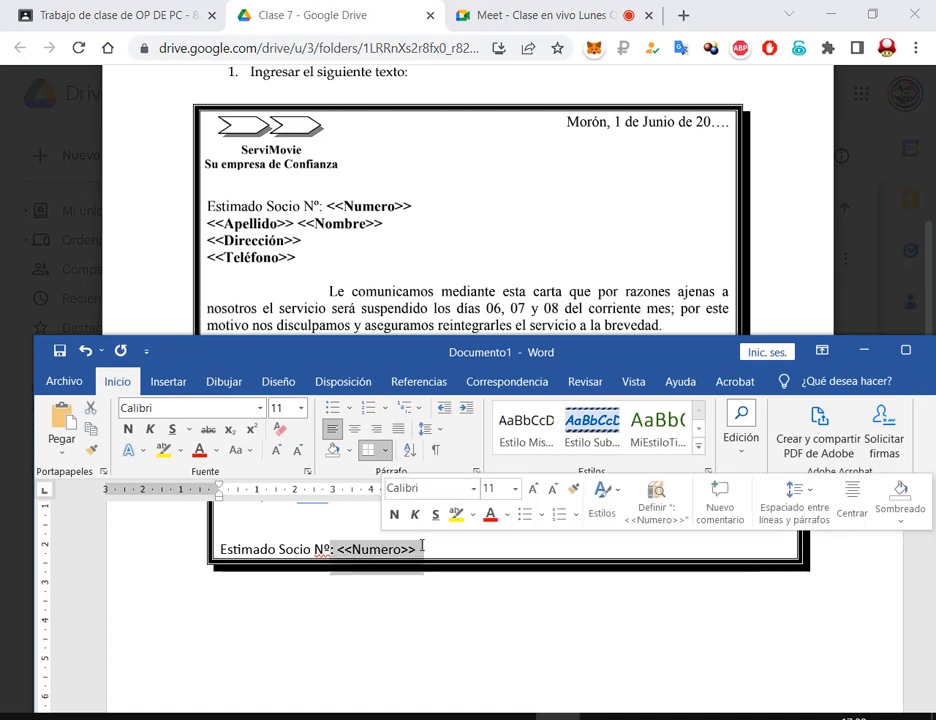
key(BackSpace)
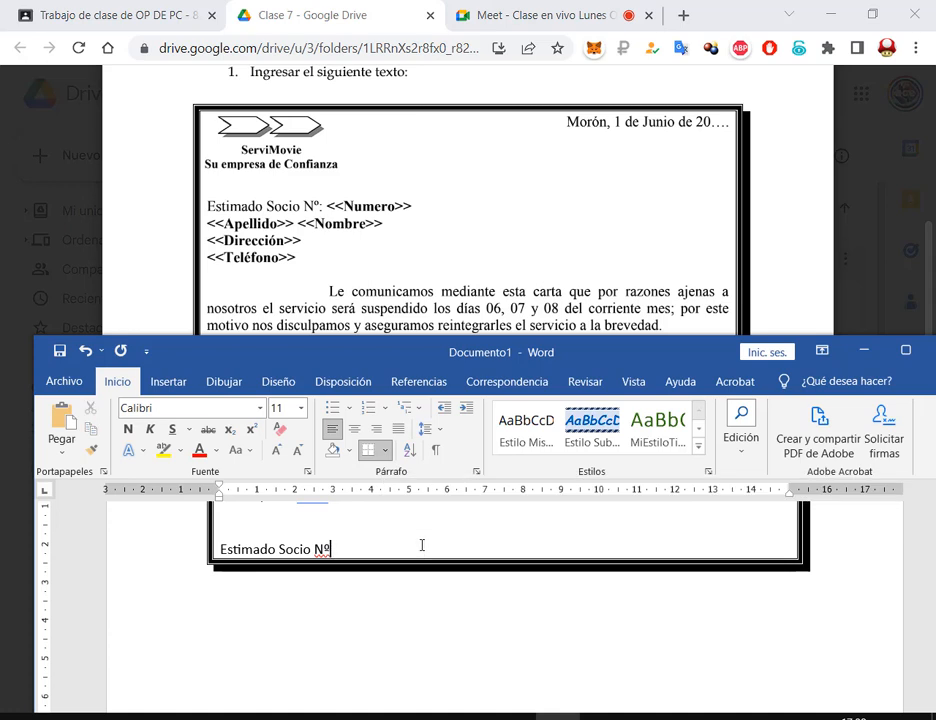
text(: Numero)
key(Return)
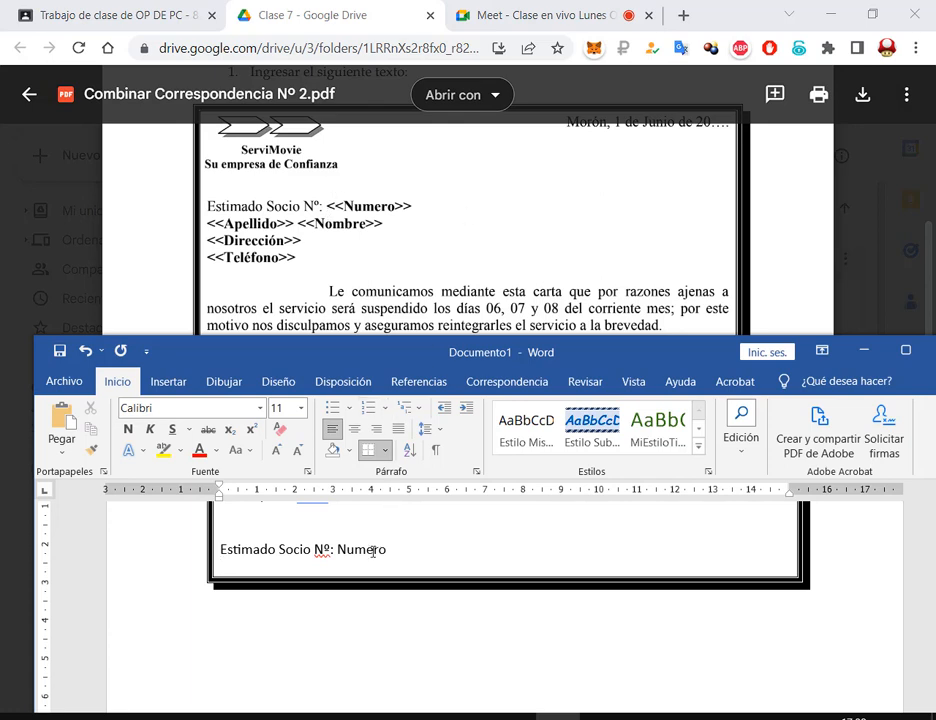
key(ctrl+z)
key(ctrl+z)
key(ctrl+z)
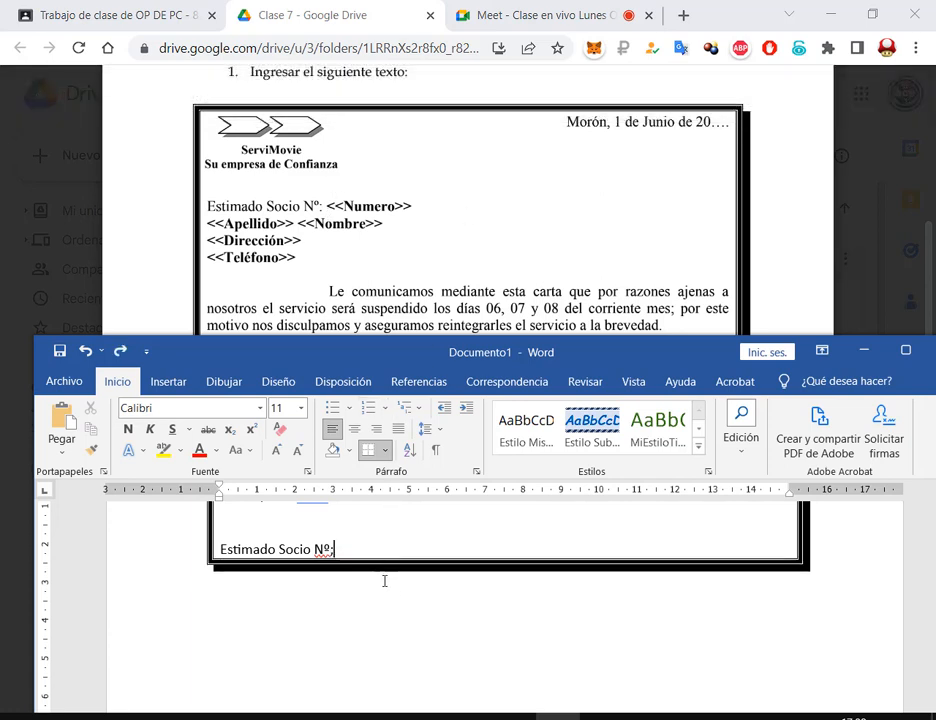
drag(418, 547, 338, 548)
click(436, 548)
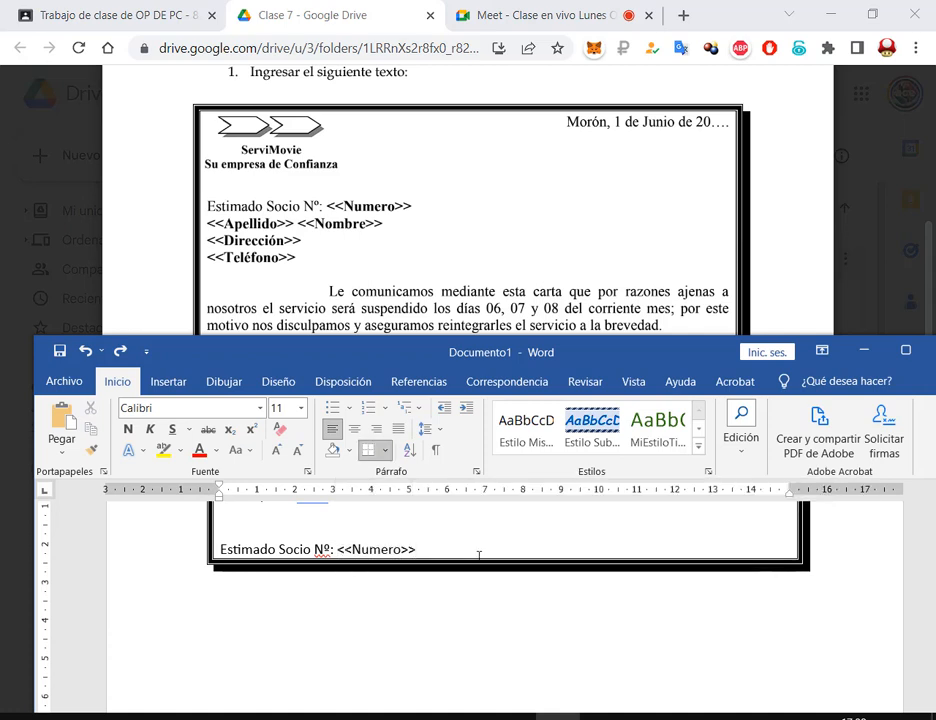
Add the <<Apellido>> <<Nombre>>, <<Dirección>> and <<Teléfono>> lines, each on its own line
key(Return)
text(<<)
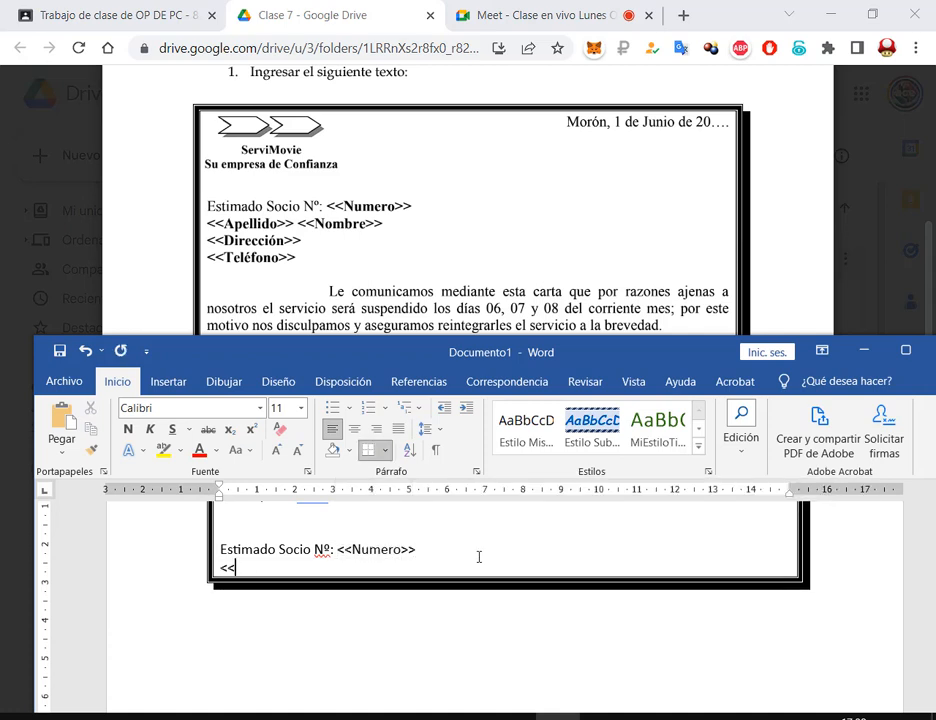
text(Apellido>> <)
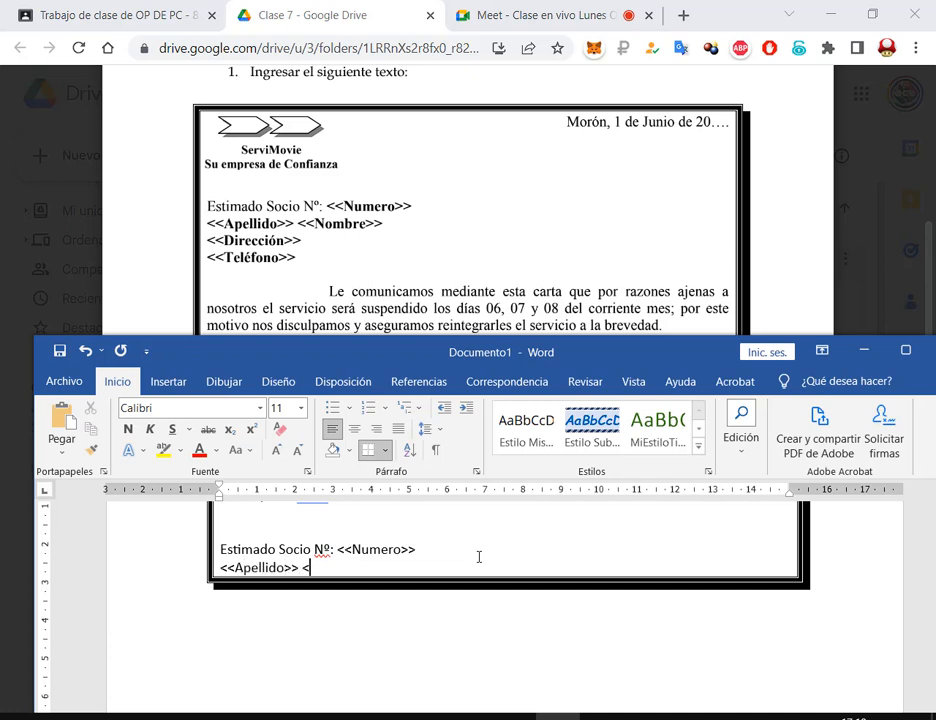
text(<Nombre)
text(>>)
key(Return)
text(<<D)
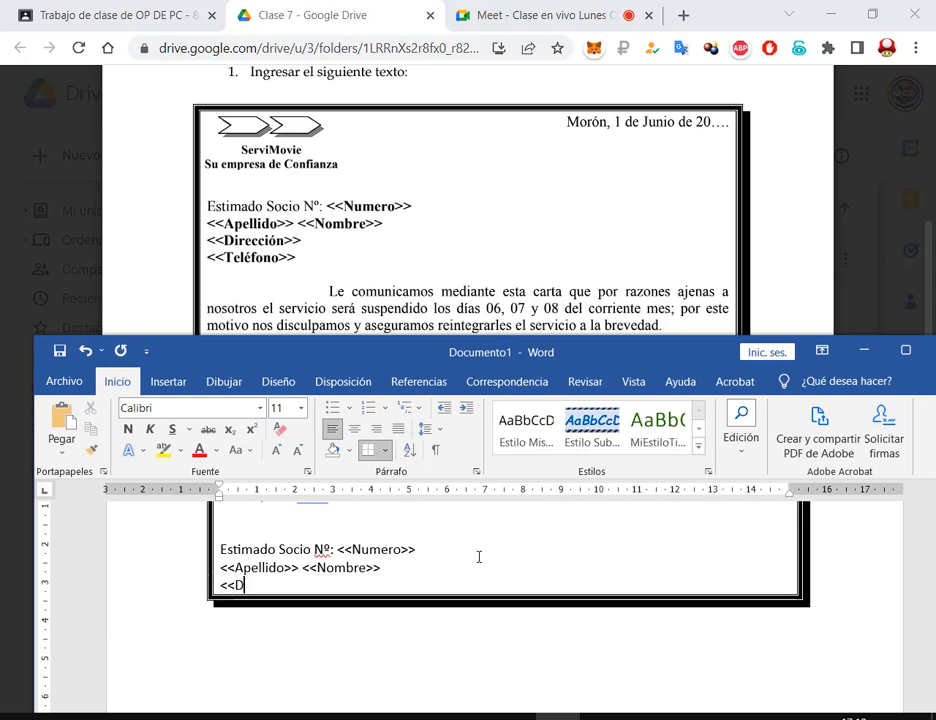
text(irección>>)
key(Return)
text(<<)
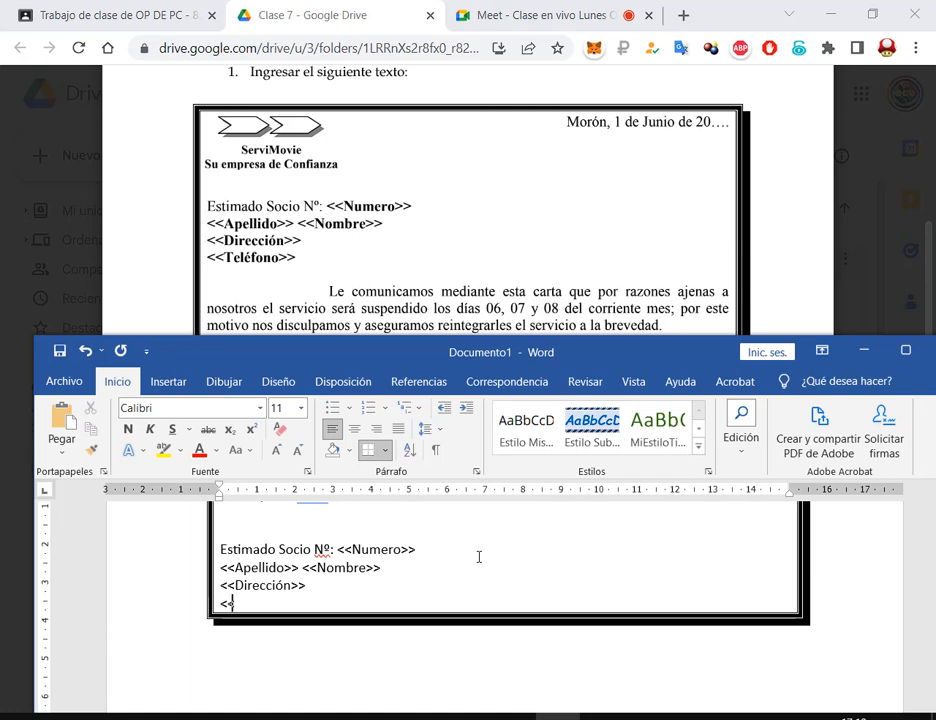
text(Teléfono>>)
key(Return)
key(Return)
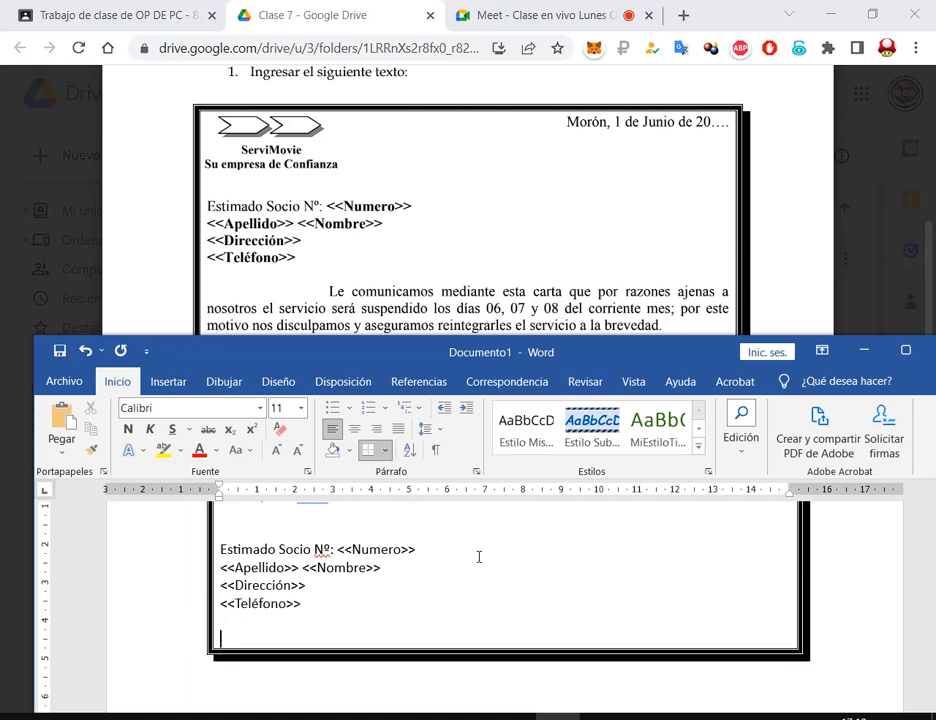
Type 'Le comunicamos mediante esta carta…' announcing suspension on days 06, 07 and 08
text(Le comunicam)
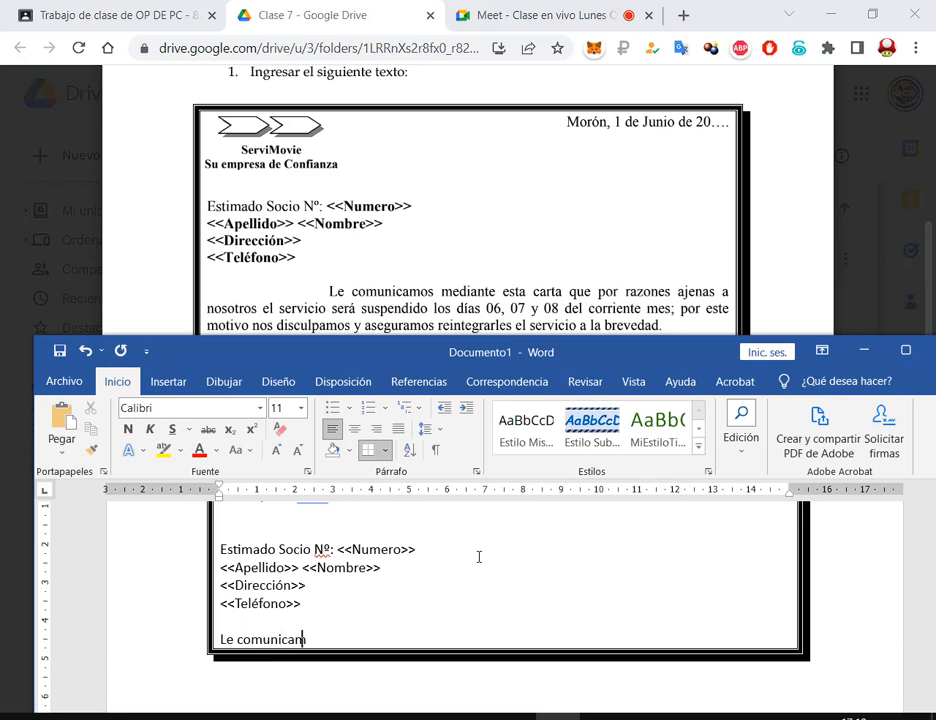
text(os mediante esta)
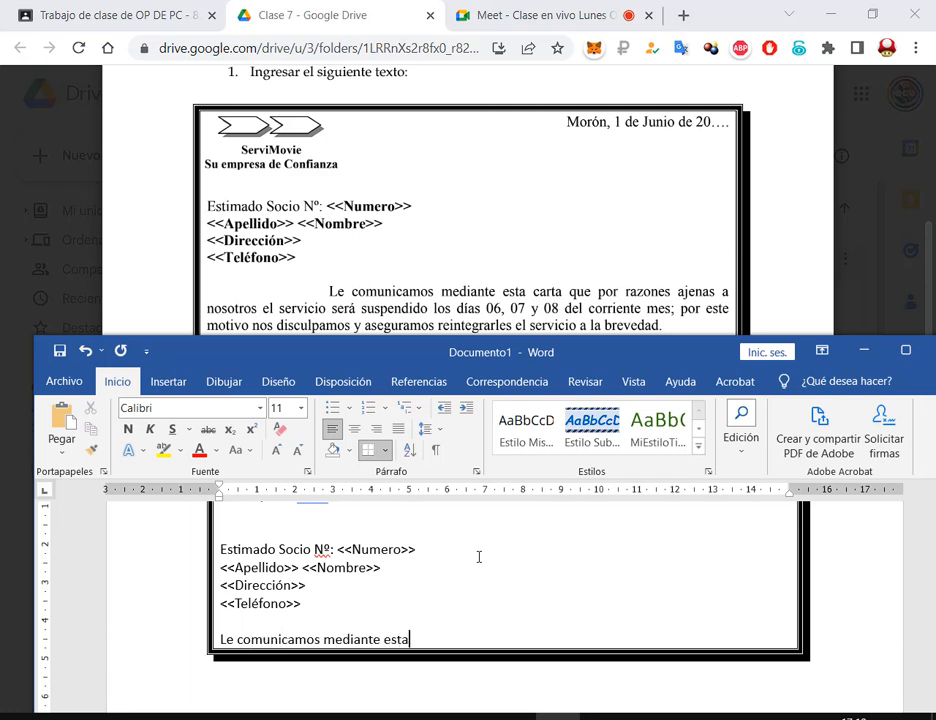
text( carta que por r)
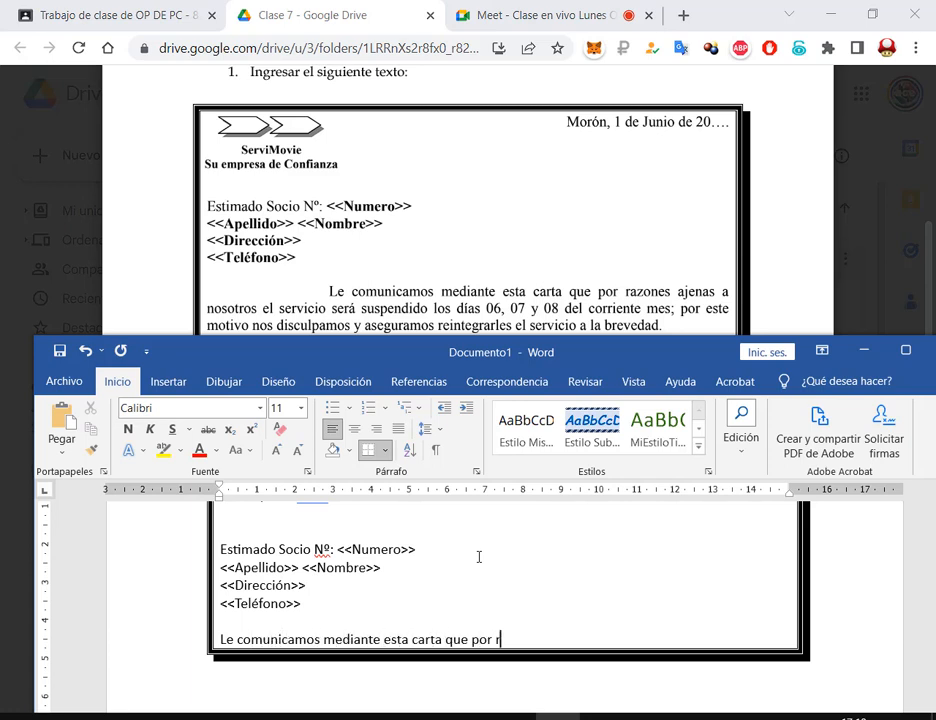
text(azones ajena)
key(BackSpace)
text(nas a nosotros )
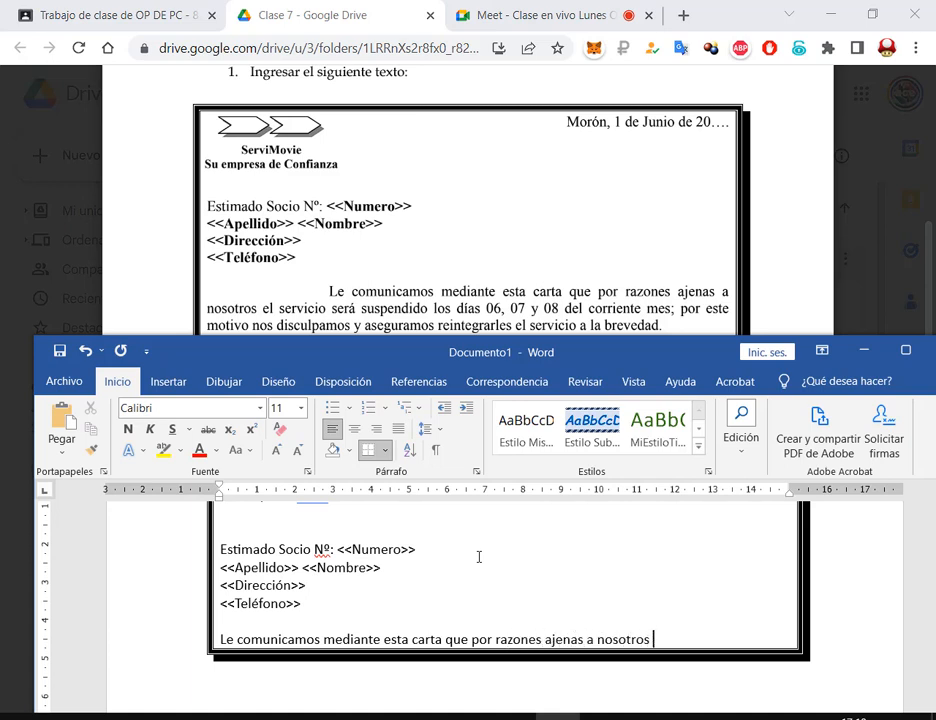
text(el servicio será)
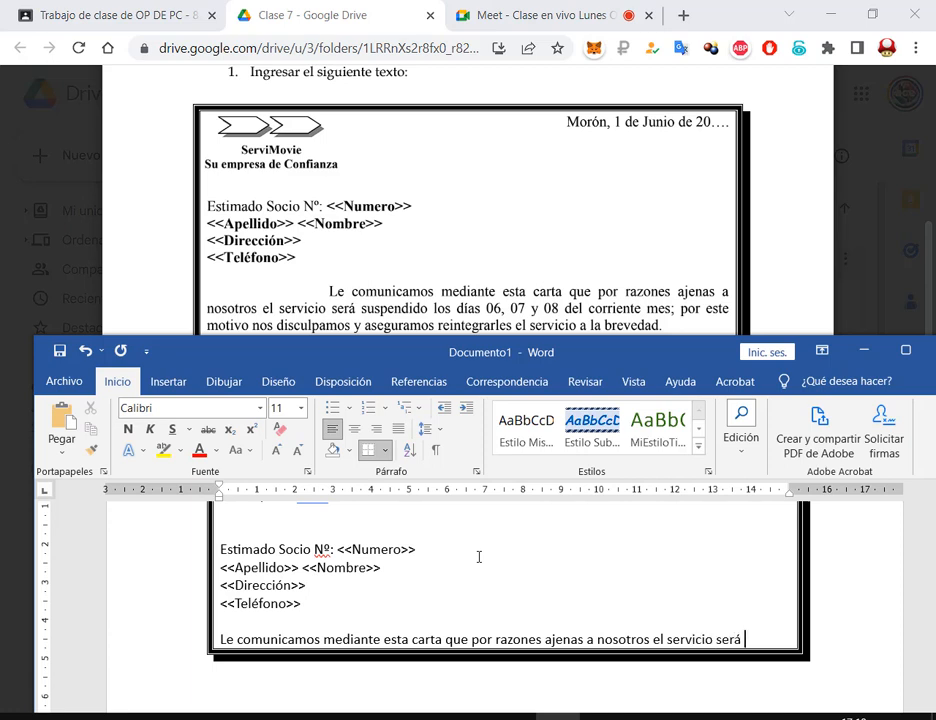
text( suspendido)
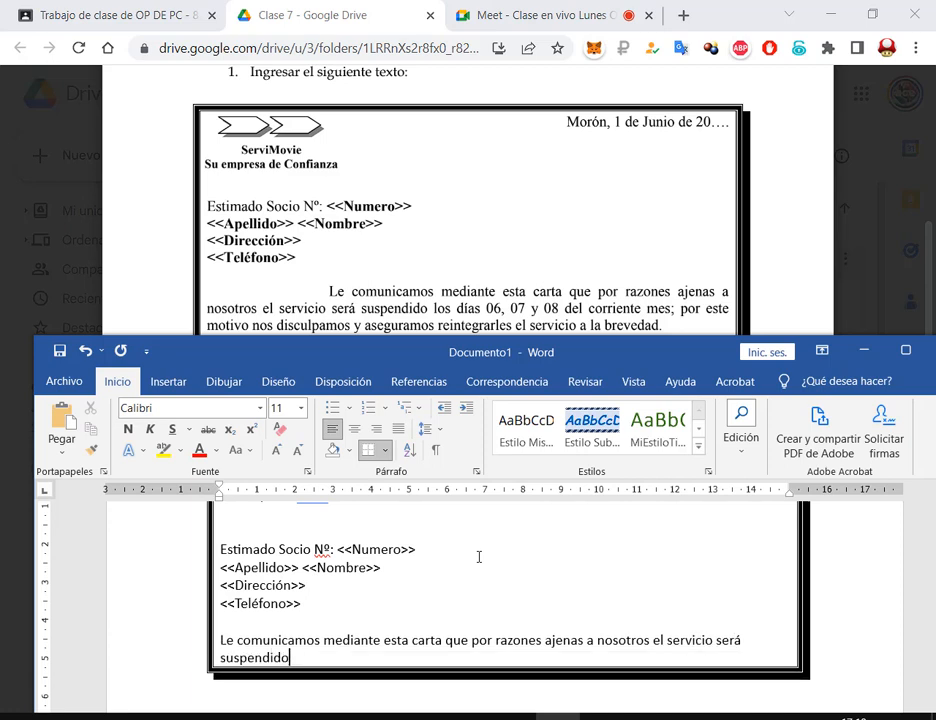
text( los días 06, 07)
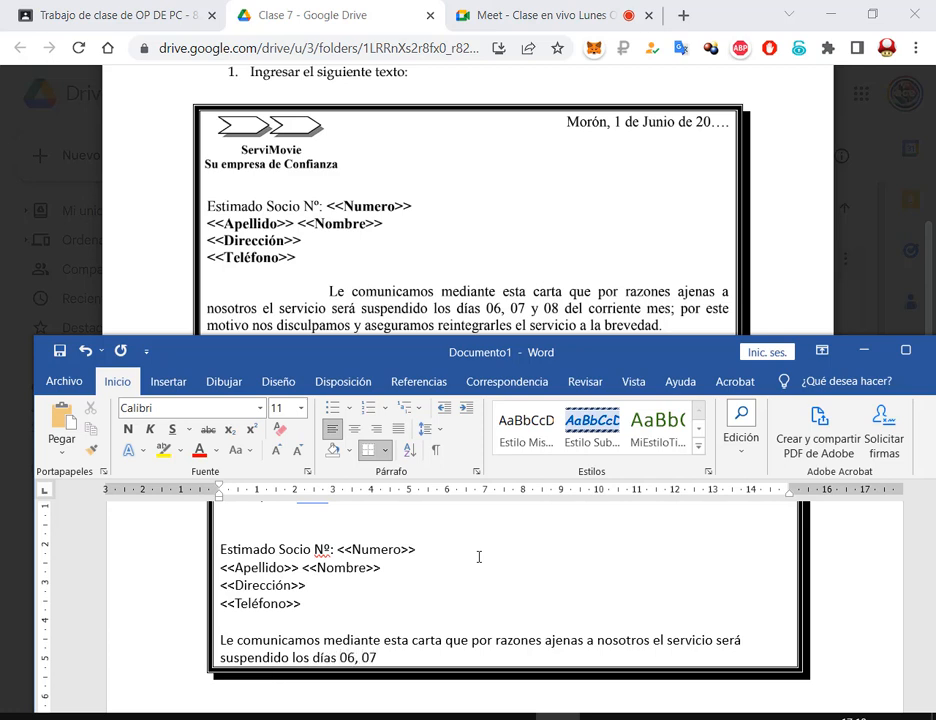
text( y 08 del corriente mes;)
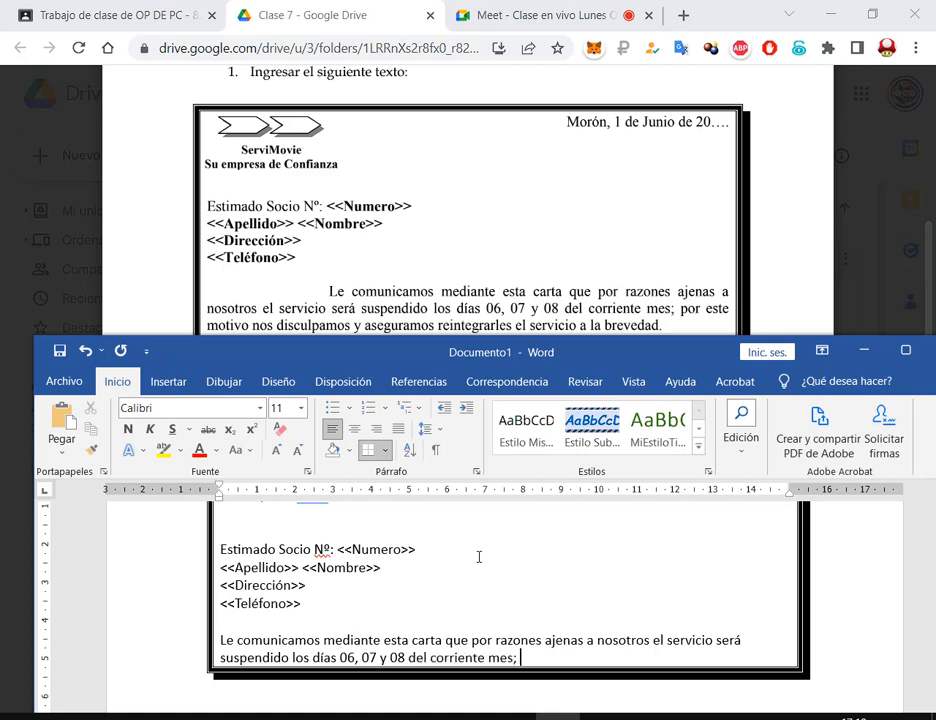
text( por este motivo)
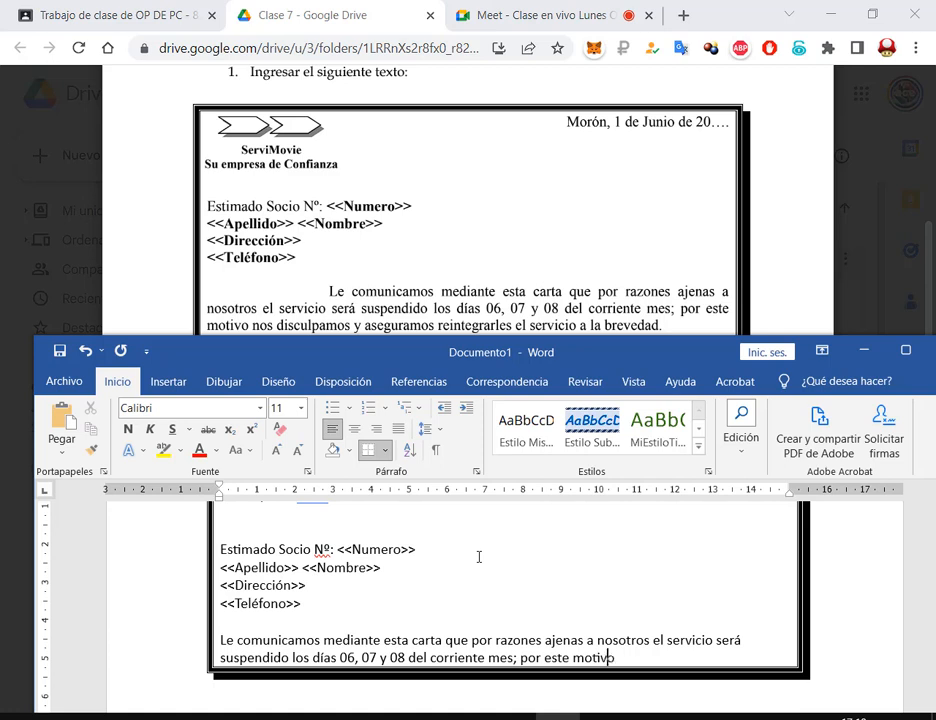
text( nos disculpamos y ad)
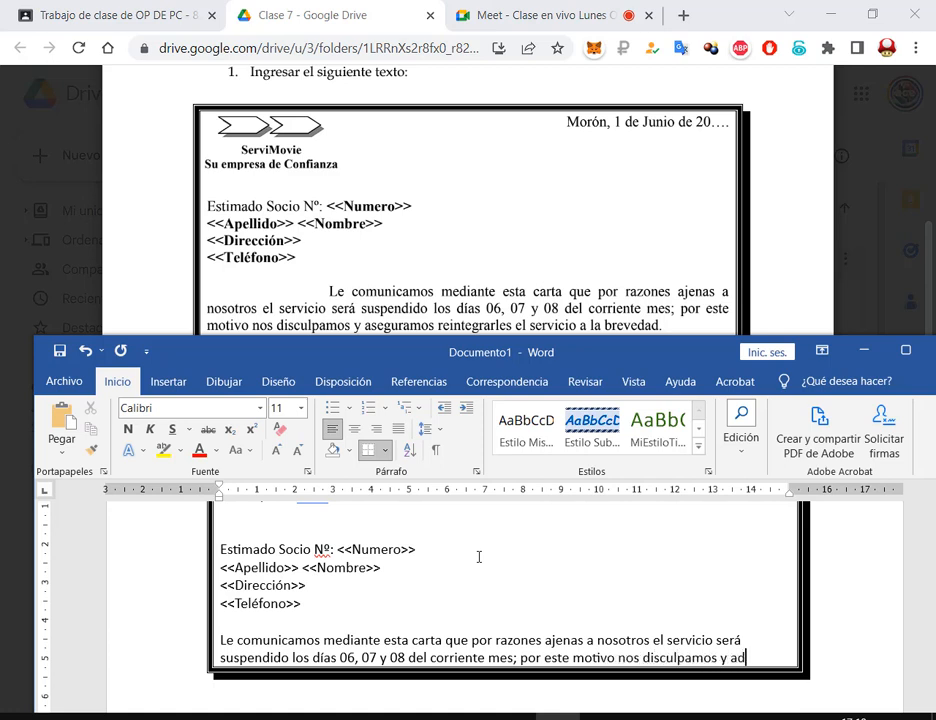
key(BackSpace)
text(seguramos)
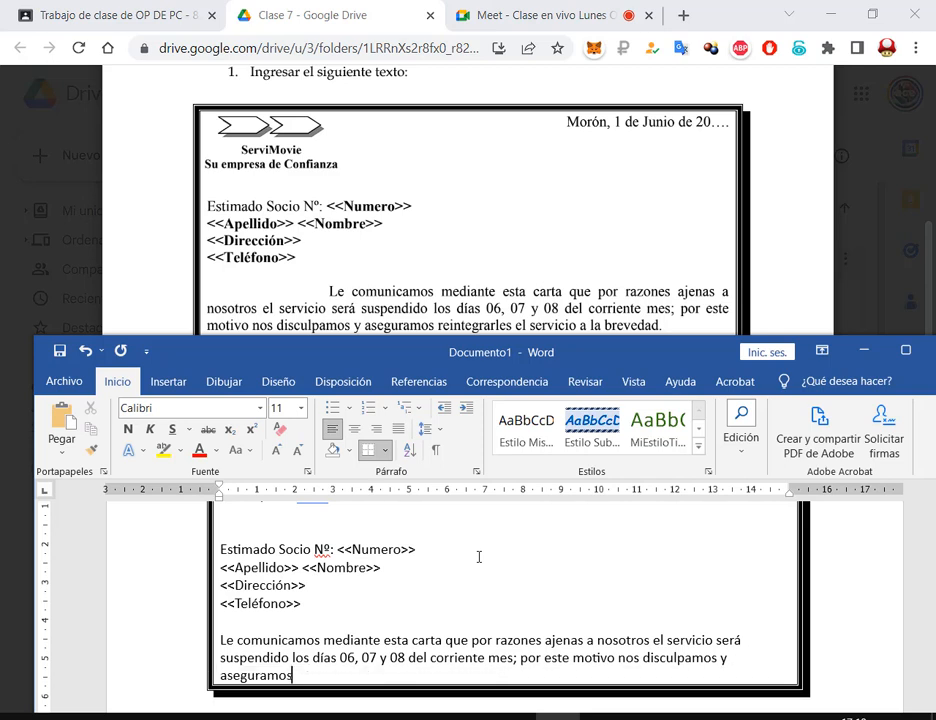
text( reintegrarles el ser)
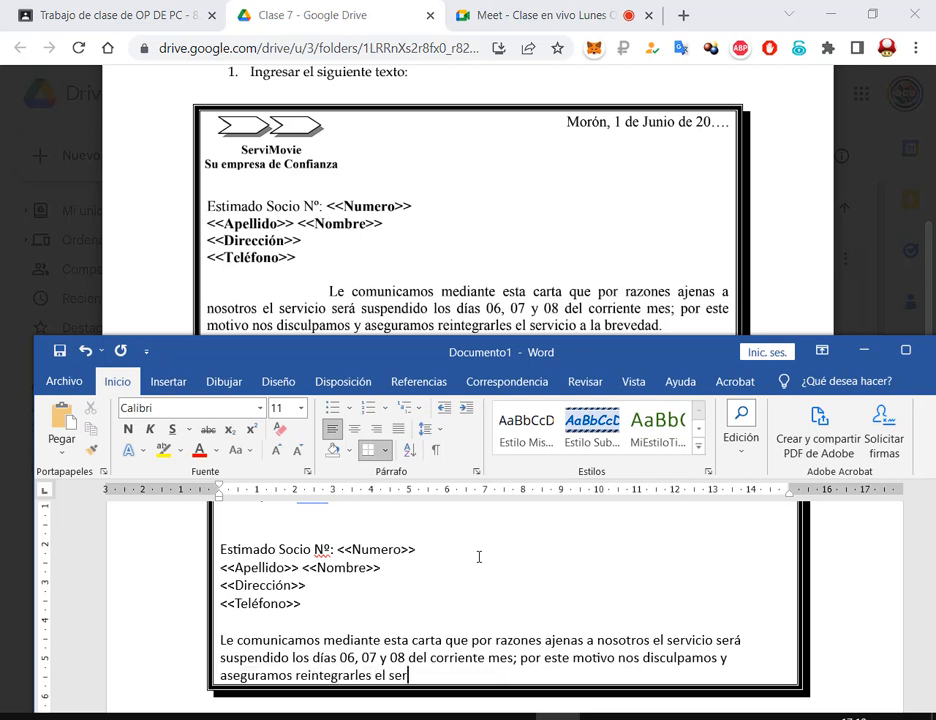
text(vicio a la brevedad)
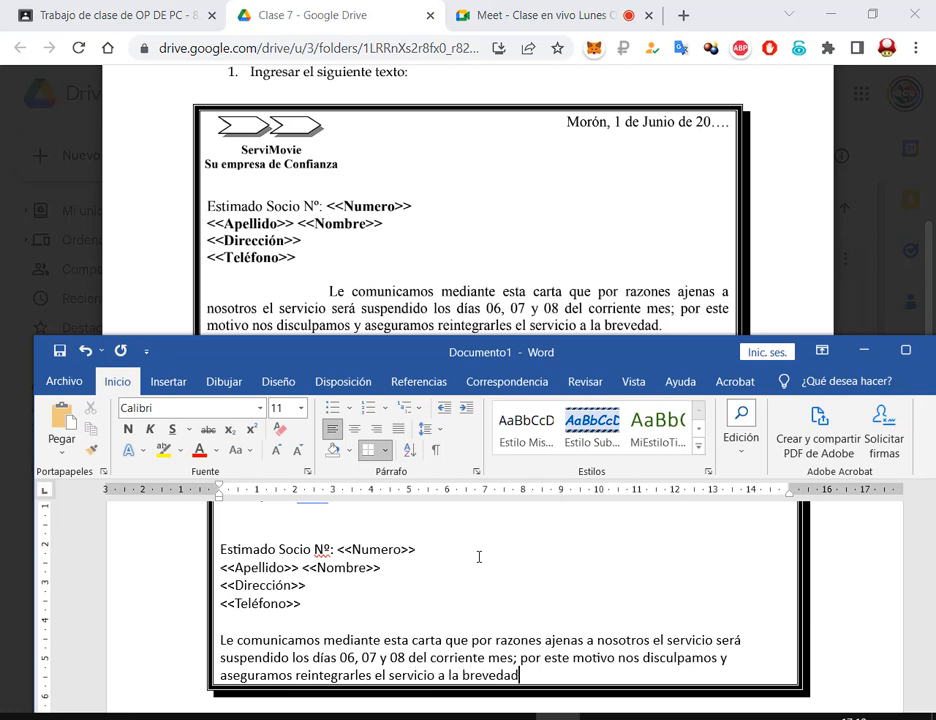
scroll(537, 217, down, 3)
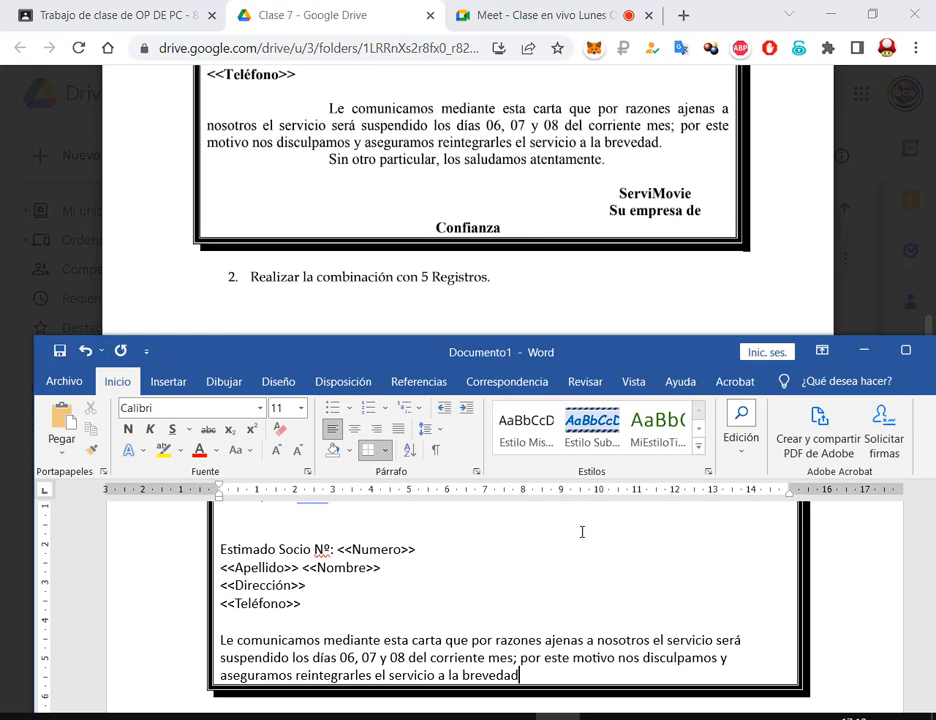
scroll(593, 583, down, 3)
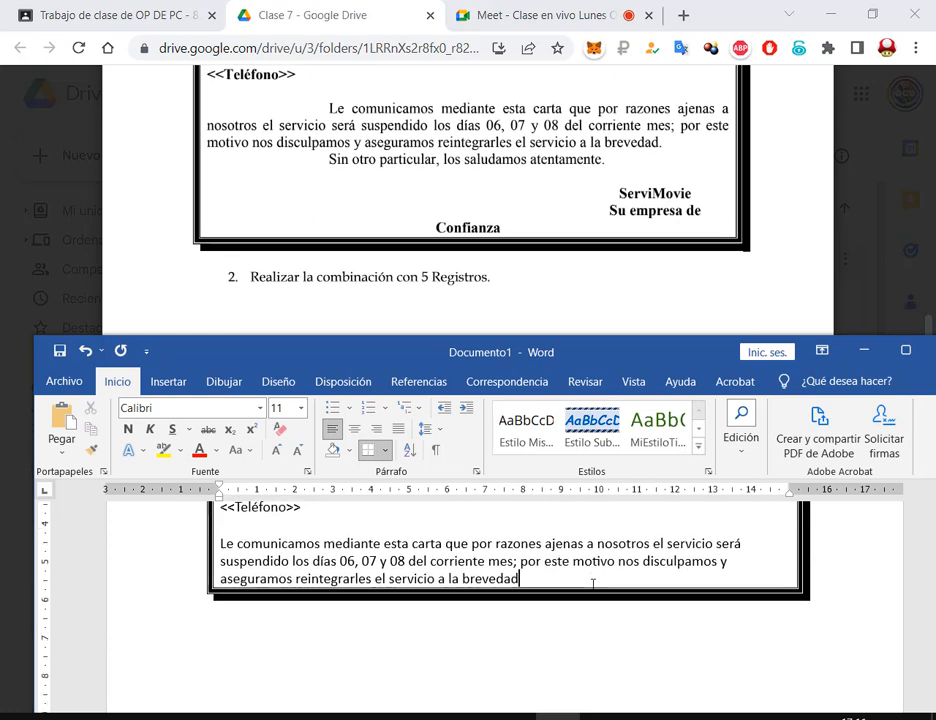
Add 'Sin otro particular, los saludamos atentamente.', ignore the reintegrarles spelling flag, and maximize Word
text(.)
key(Return)
text(Sin otro)
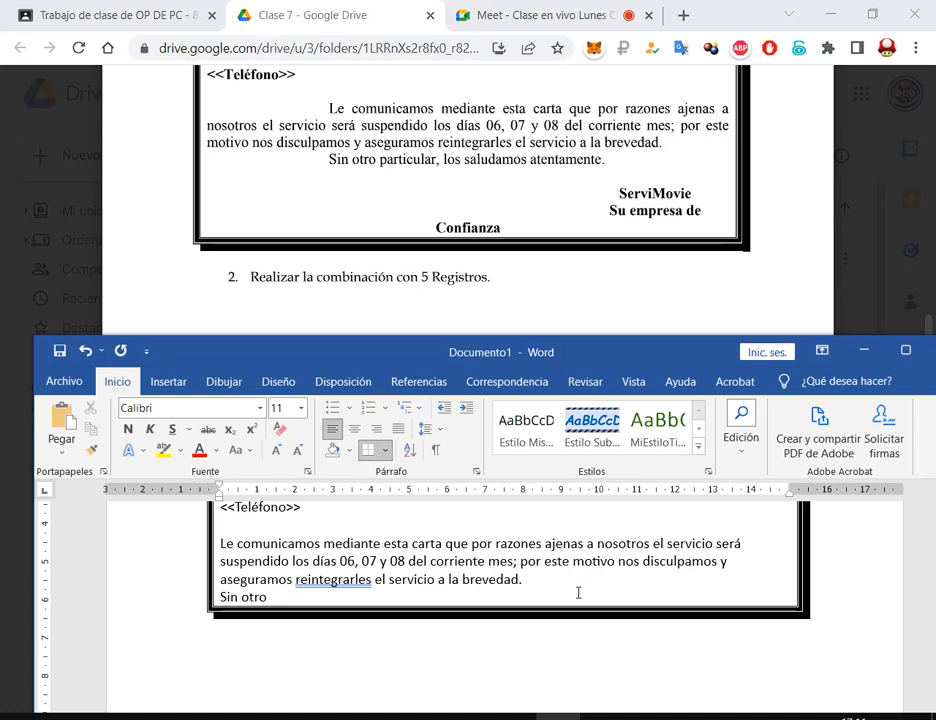
right_click(345, 579)
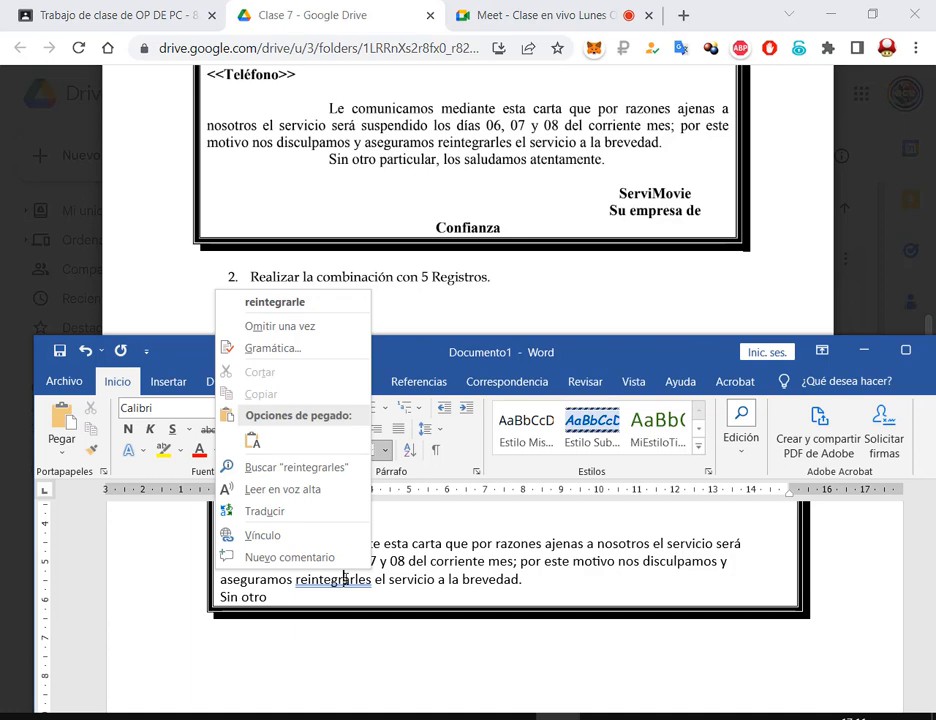
click(284, 326)
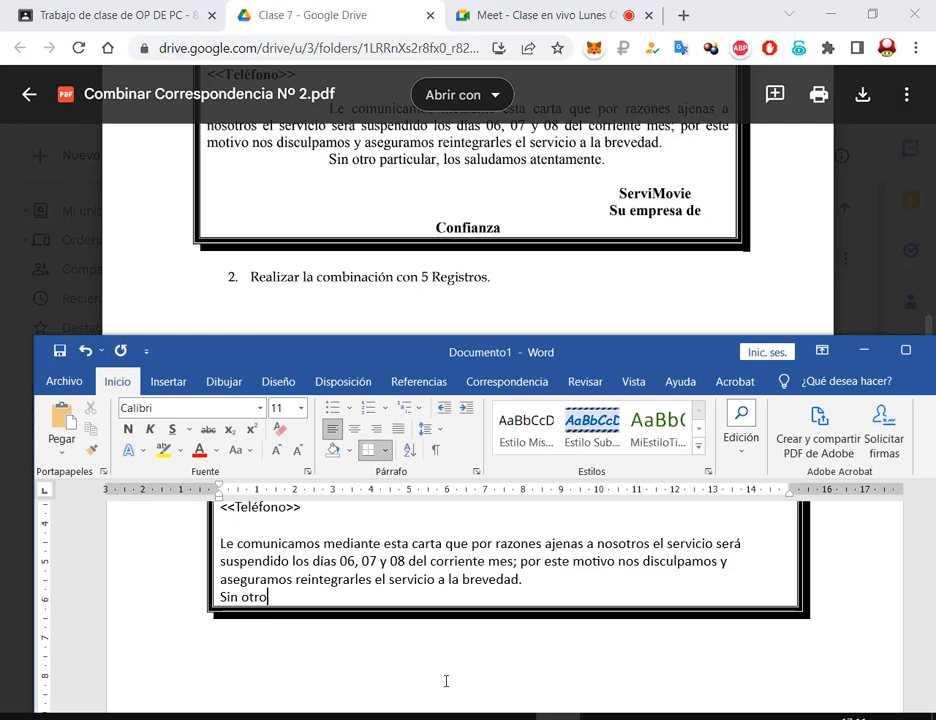
text(particular, l)
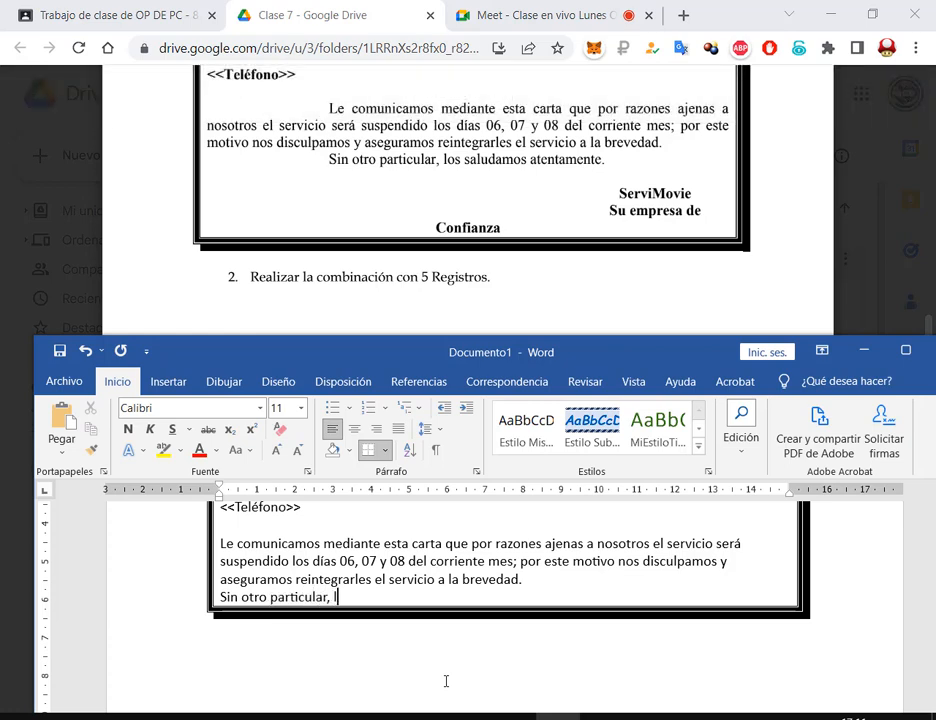
text(os saludamos at)
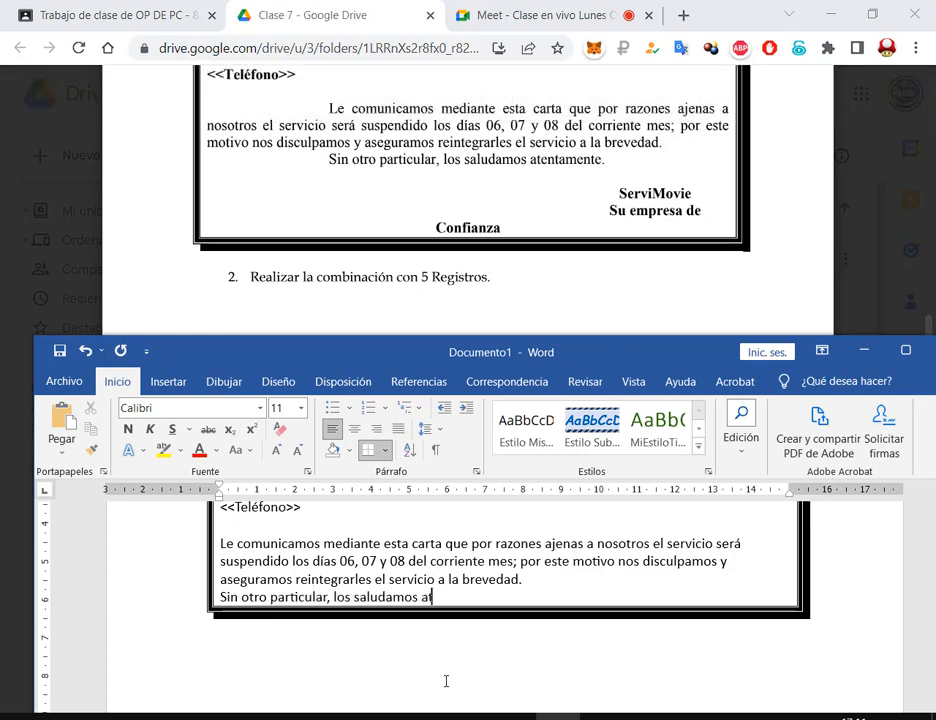
text(entamente.)
key(Return)
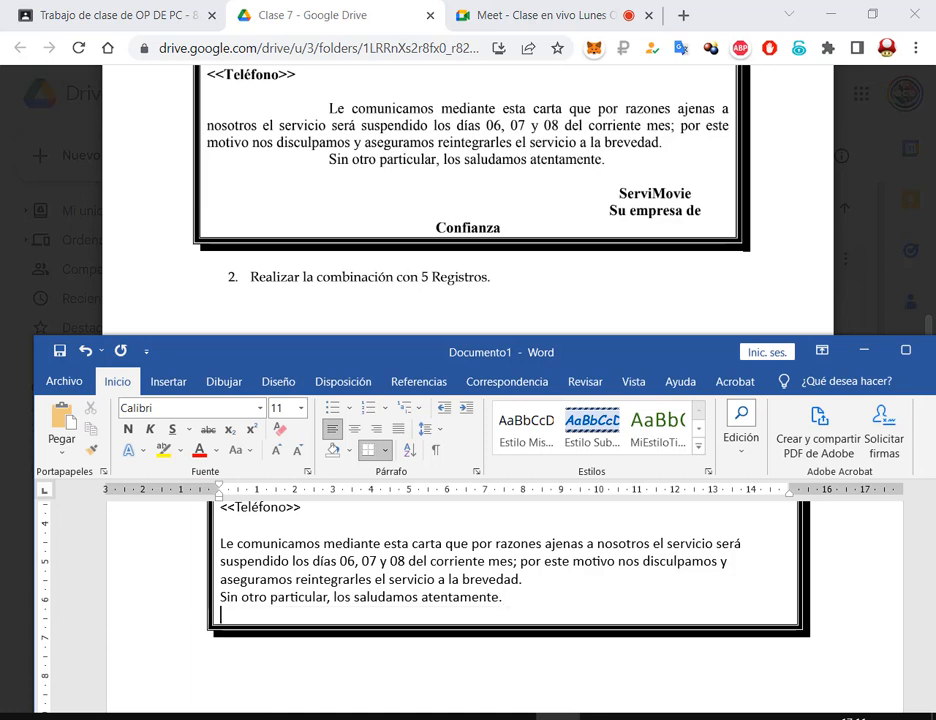
click(905, 350)
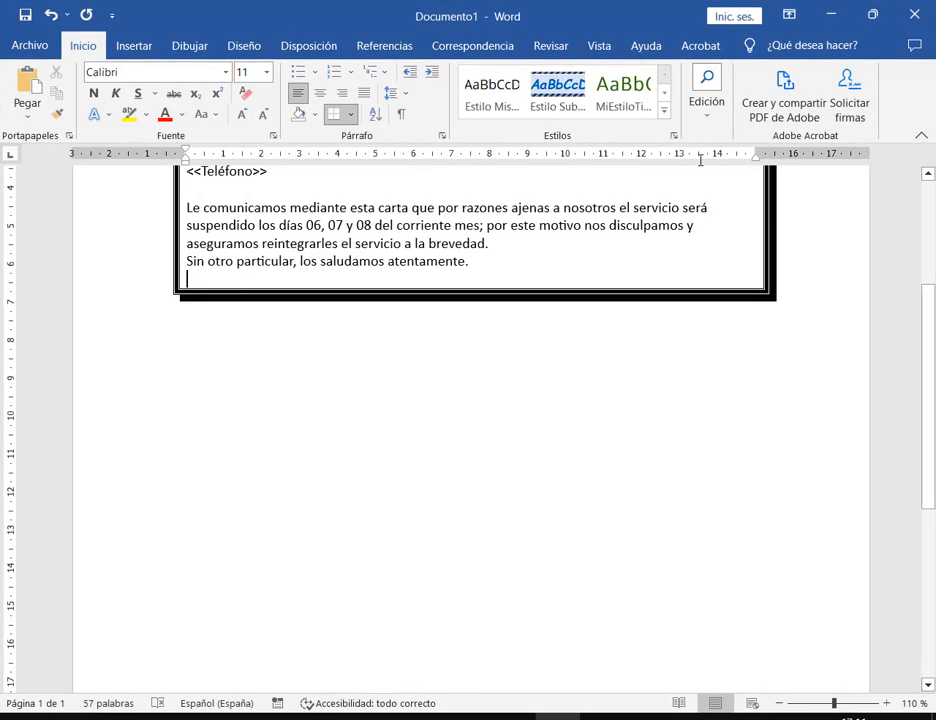
Save As into the recent 2. Word folder with the name 'Combinar correspondencia Nº2.docx'
scroll(643, 338, up, 5)
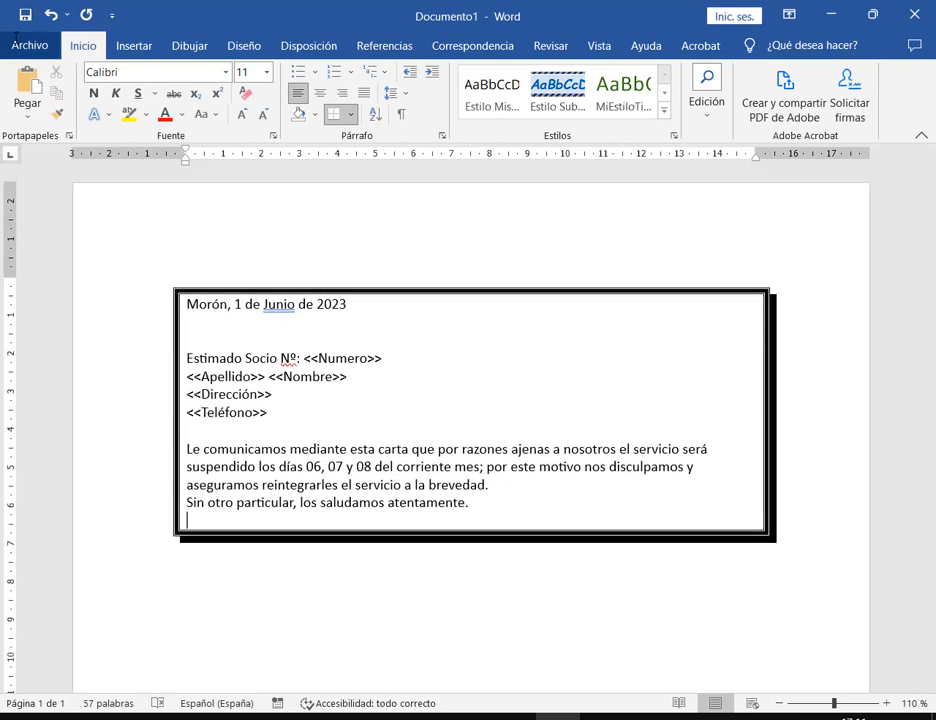
click(22, 42)
click(68, 291)
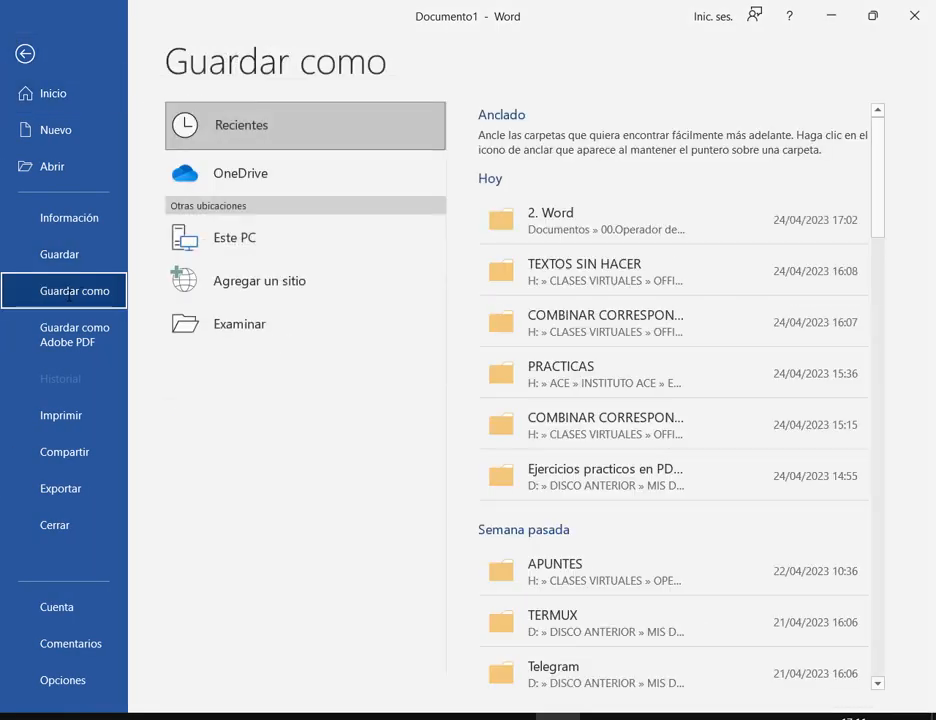
click(578, 220)
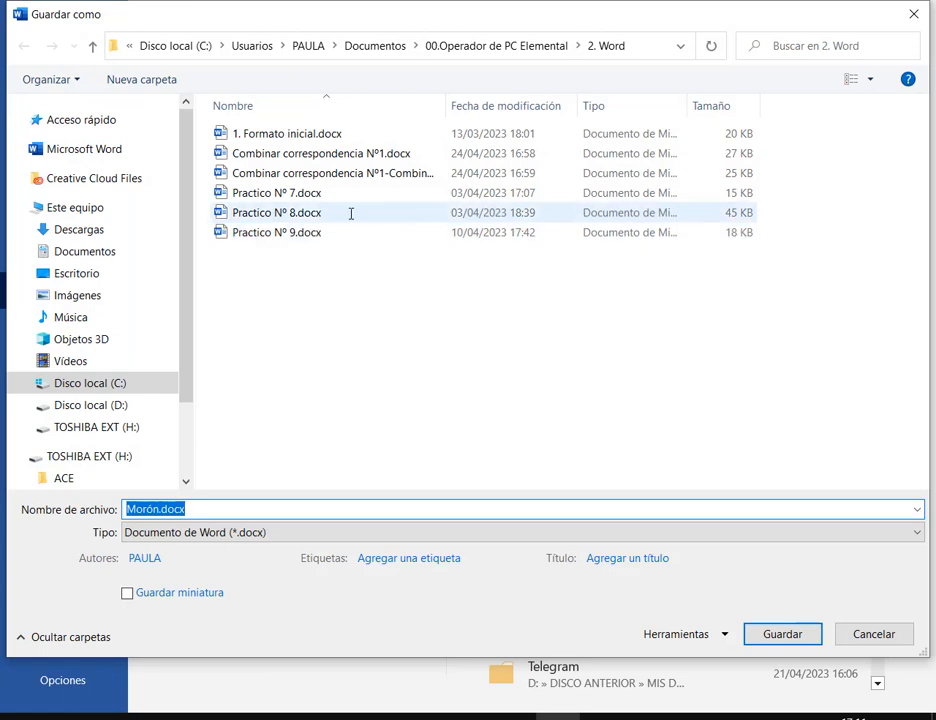
click(340, 155)
click(268, 510)
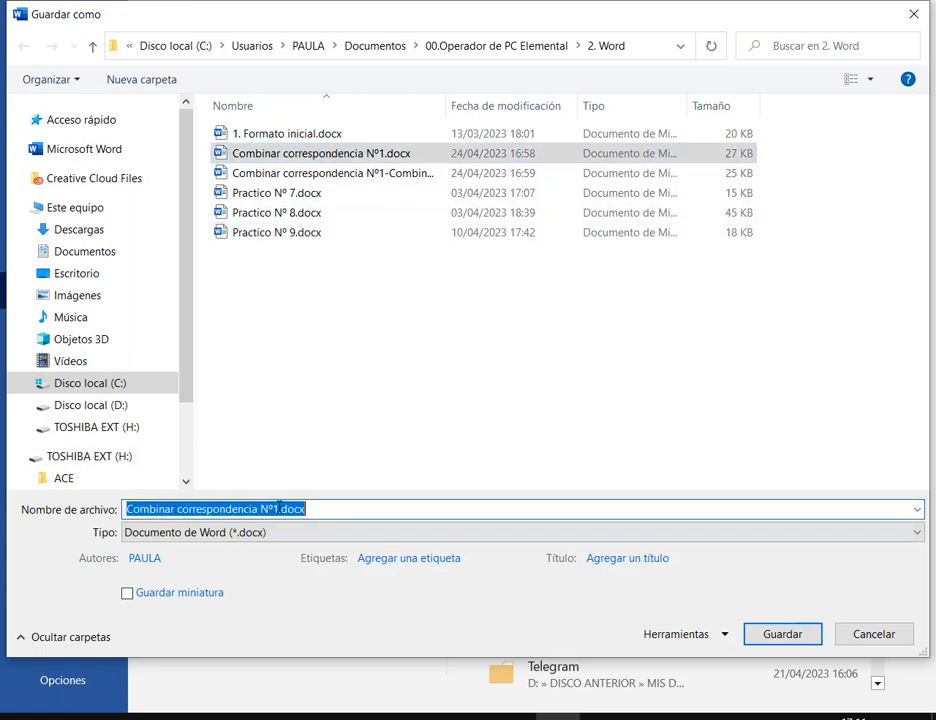
click(278, 508)
key(BackSpace)
text(2)
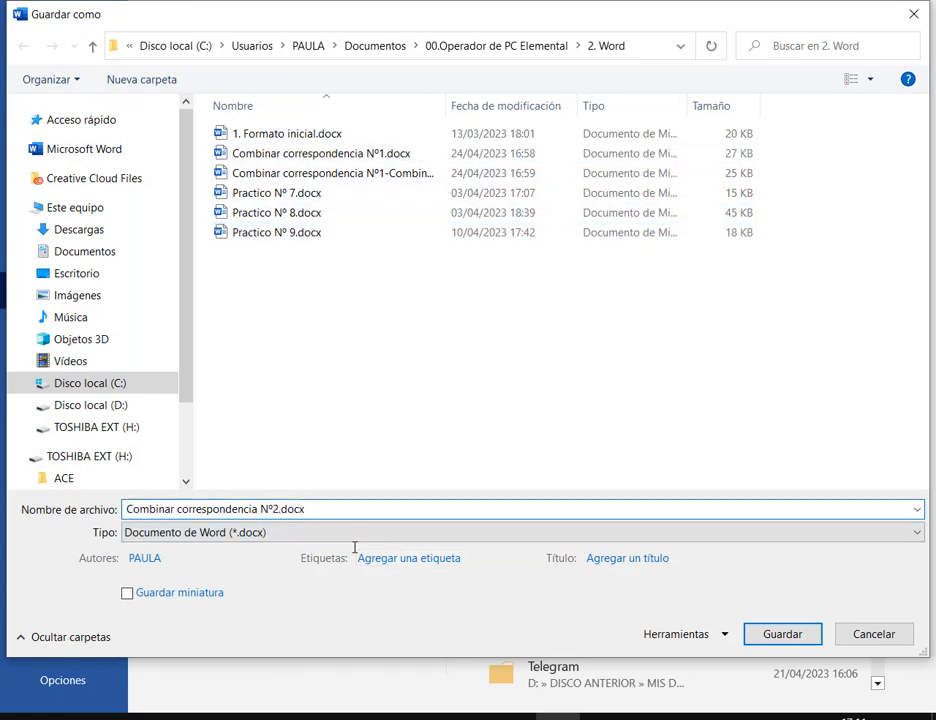
key(Return)
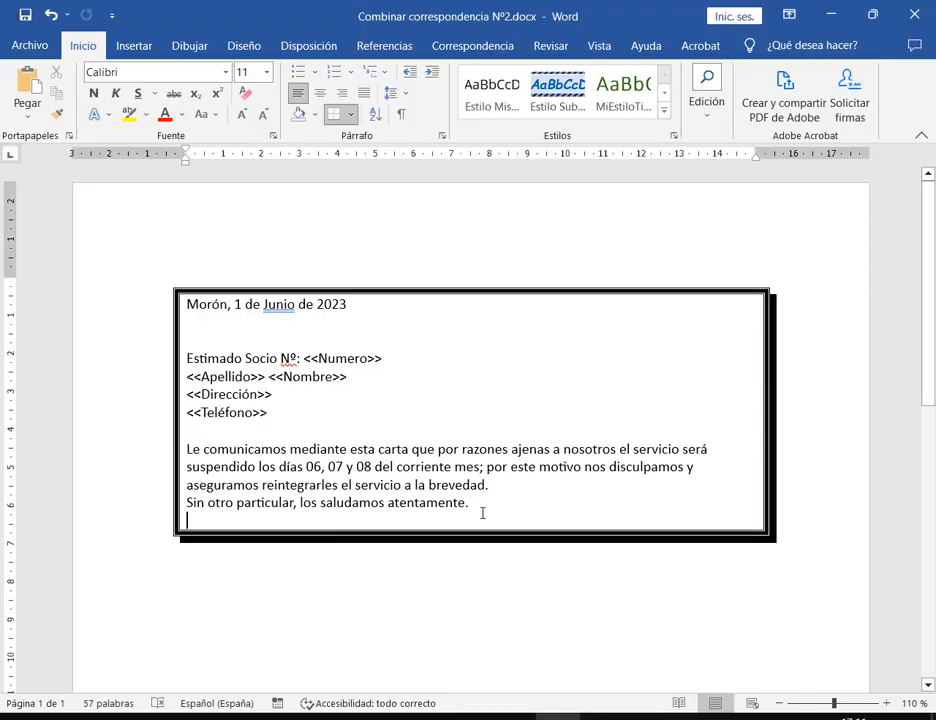
Keep the trailing empty line, right-align the date, and change Junio to lowercase junio
key(BackSpace)
key(Return)
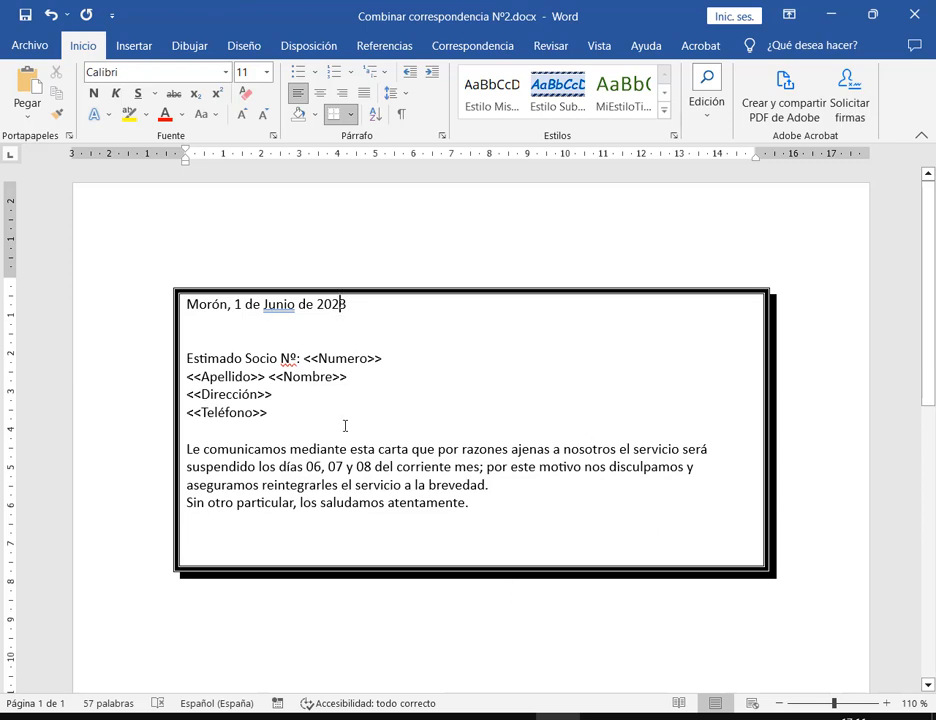
click(344, 94)
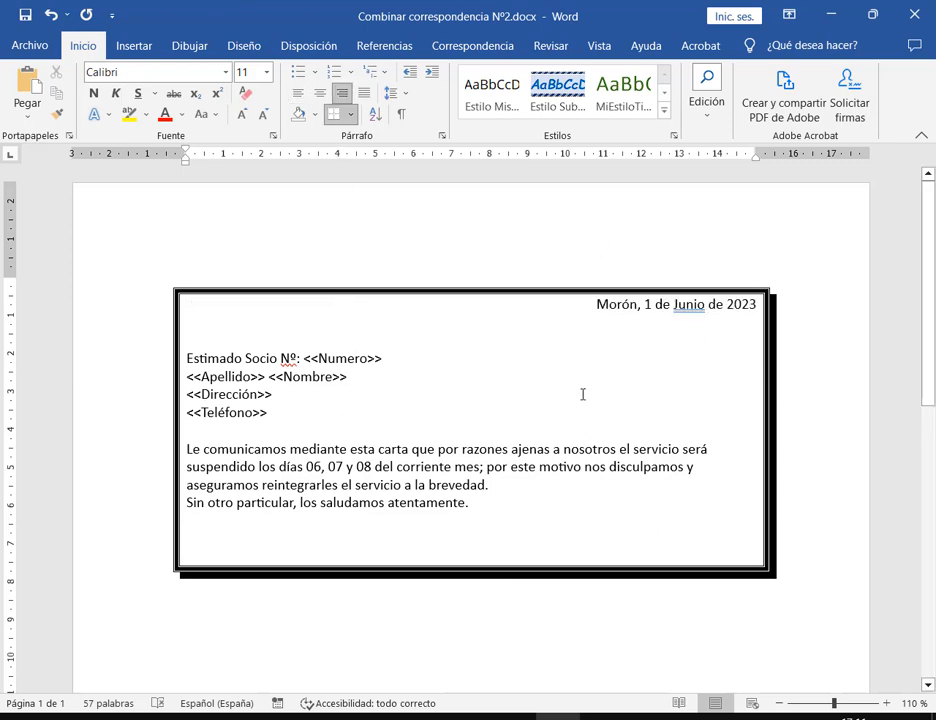
click(681, 307)
key(BackSpace)
text(j)
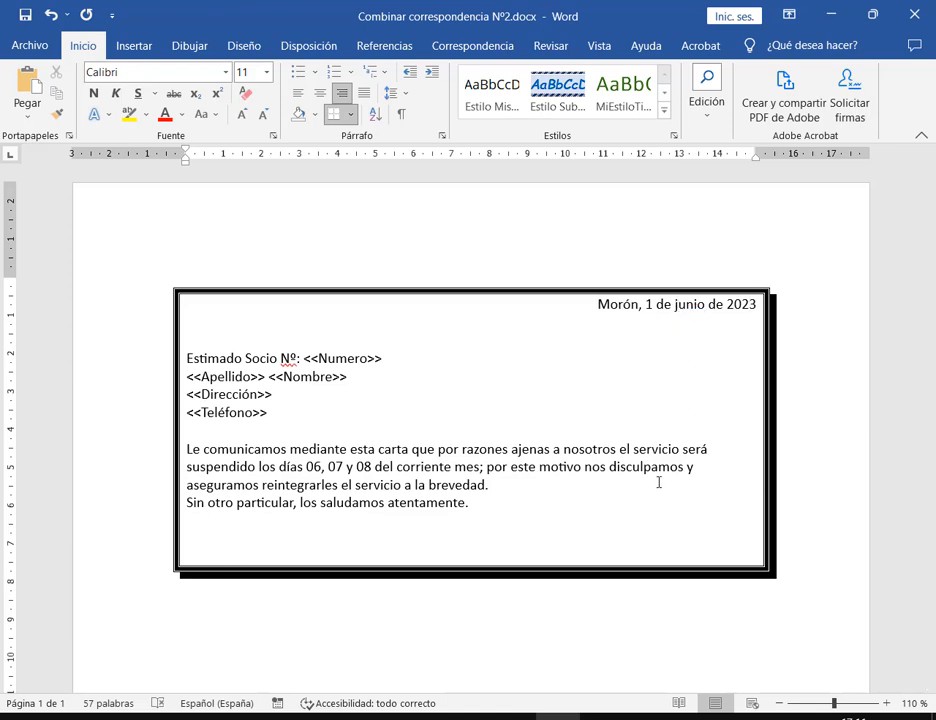
Add a colon after Nº in the greeting, then bring the reference PDF forward
click(299, 358)
text(:)
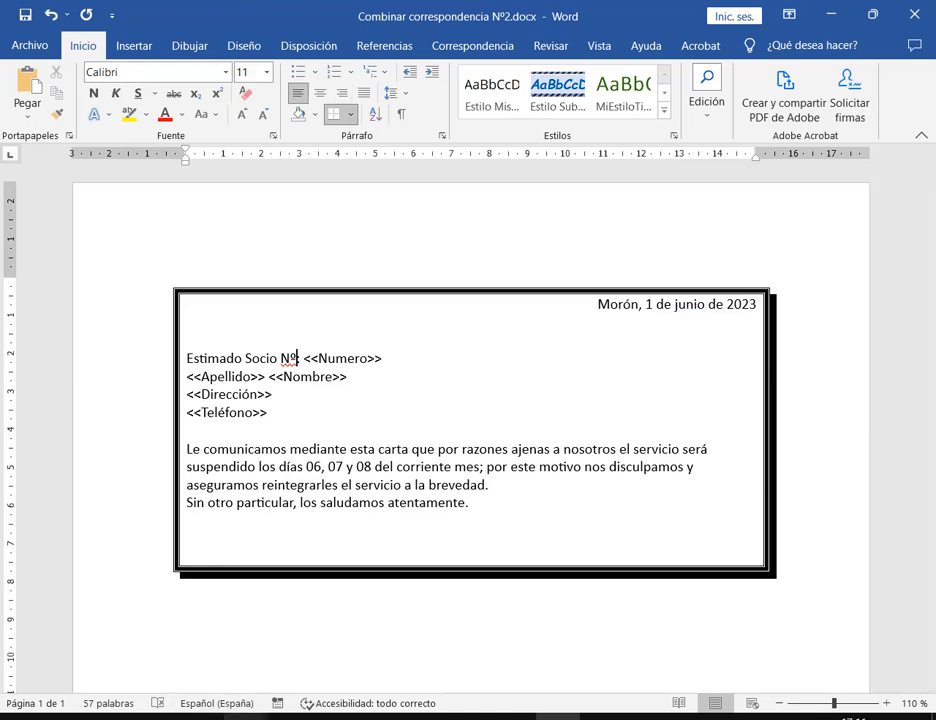
mouse_move(245, 717)
click(138, 633)
scroll(550, 328, up, 2)
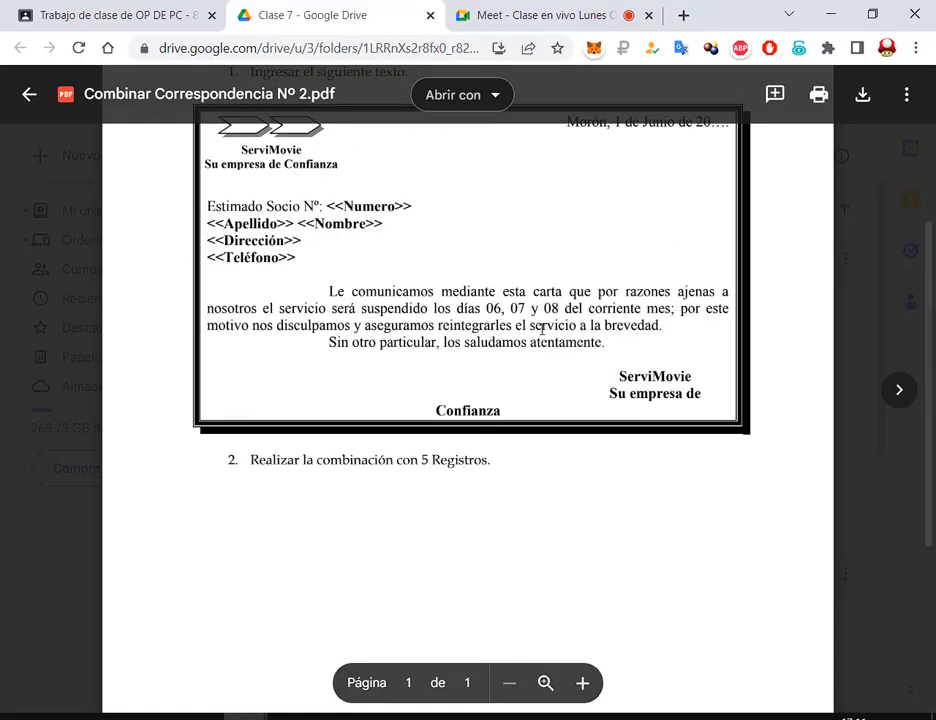
Give the paragraphs from 'Le comunicamos' to 'atentamente.' a 2 cm first-line indent
drag(208, 206, 434, 345)
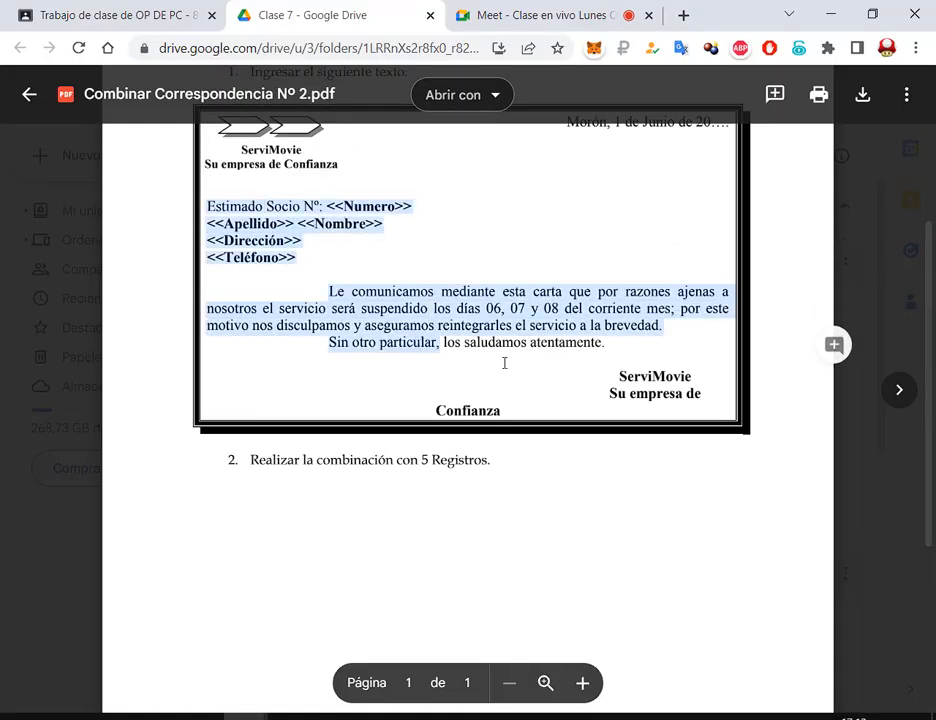
click(584, 366)
click(832, 8)
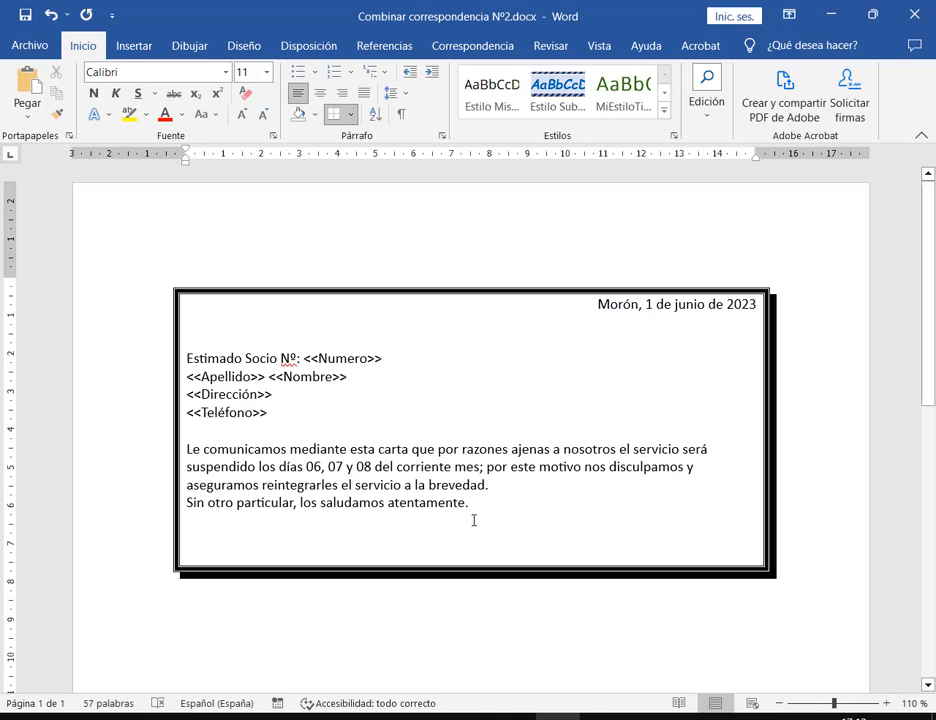
drag(389, 501, 192, 449)
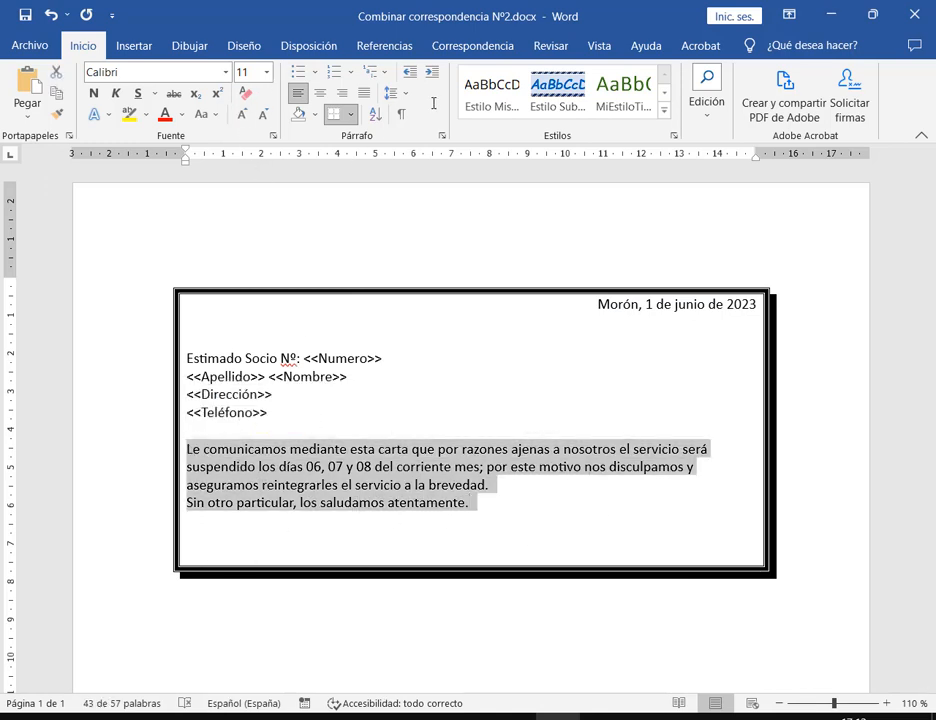
click(441, 135)
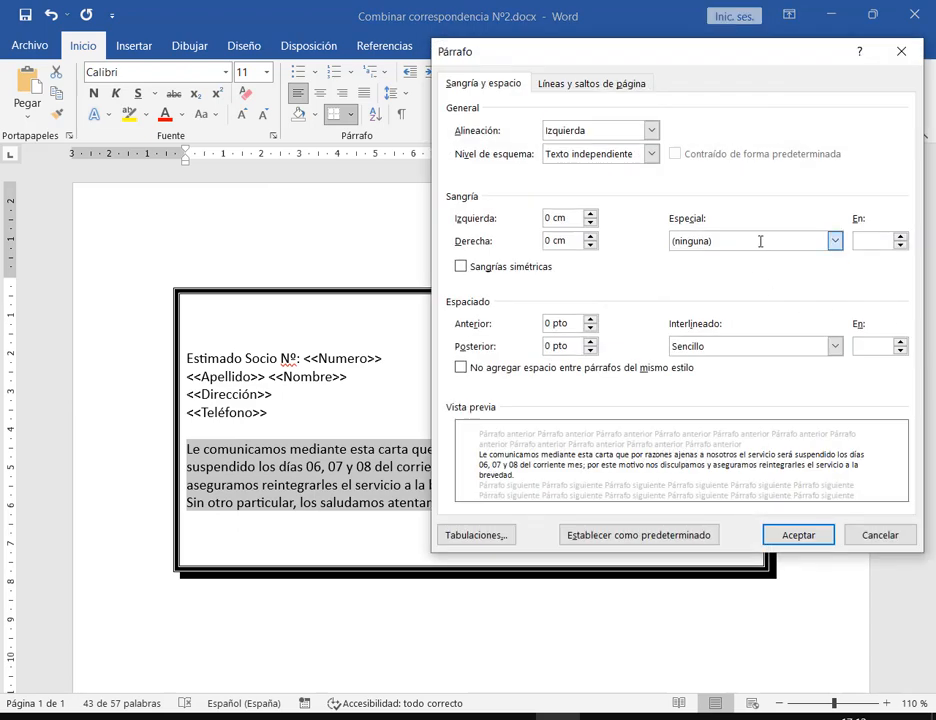
click(758, 240)
click(748, 267)
double_click(875, 240)
text(2)
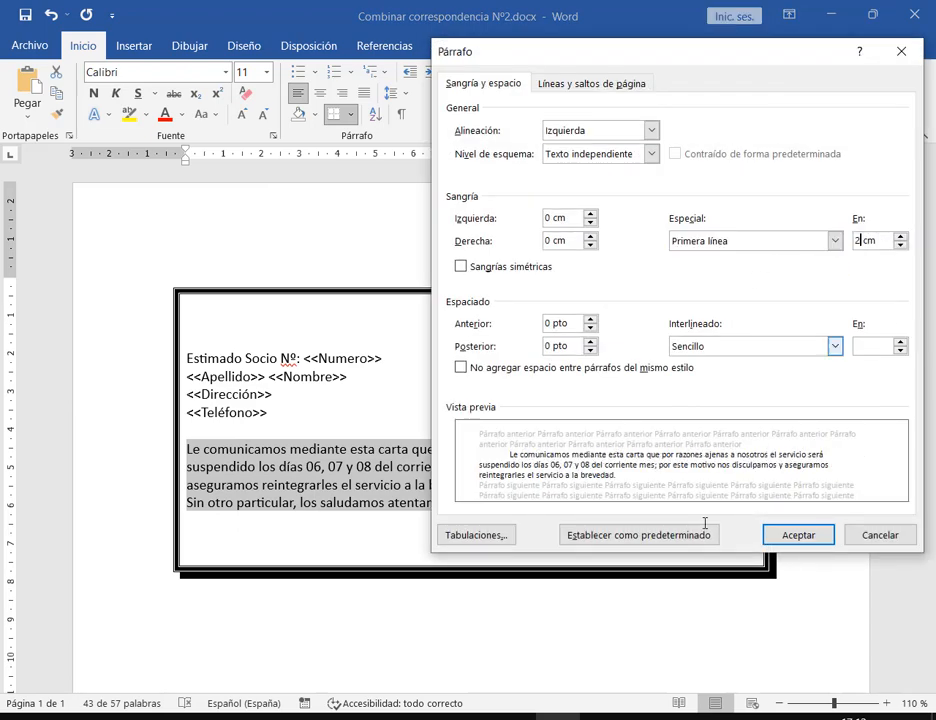
click(800, 537)
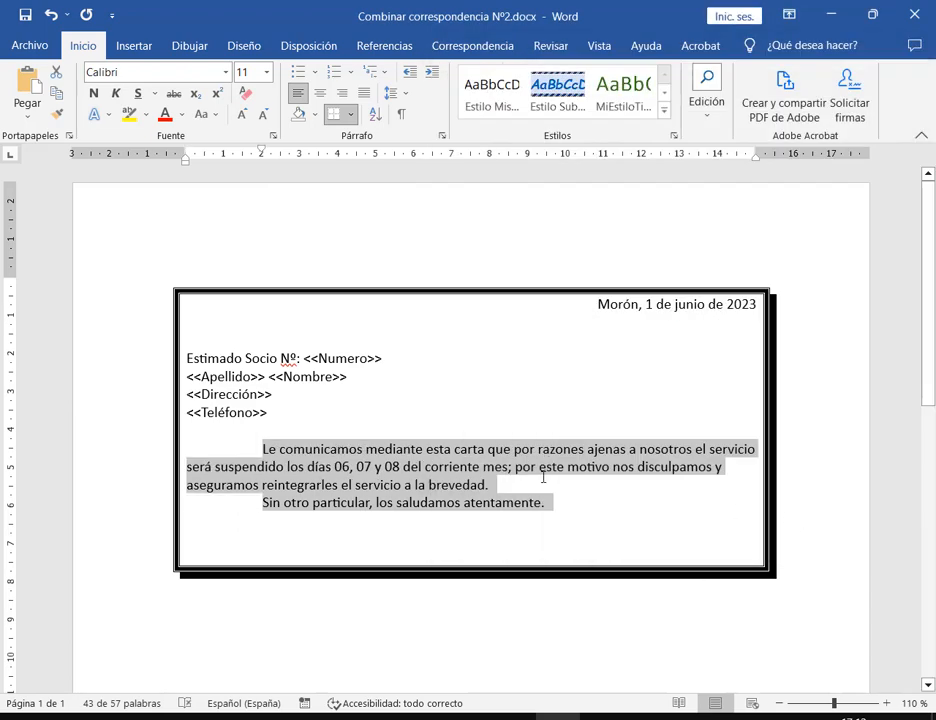
click(543, 478)
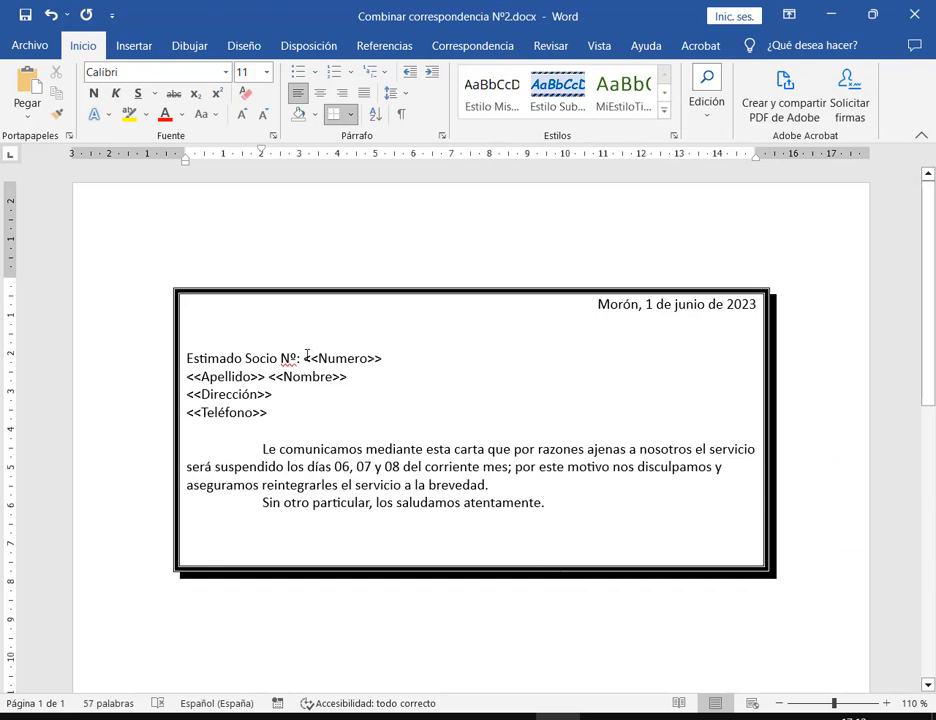
Bold the <<Numero>> through <<Teléfono>> merge fields, then return to the reference PDF
drag(304, 358, 275, 414)
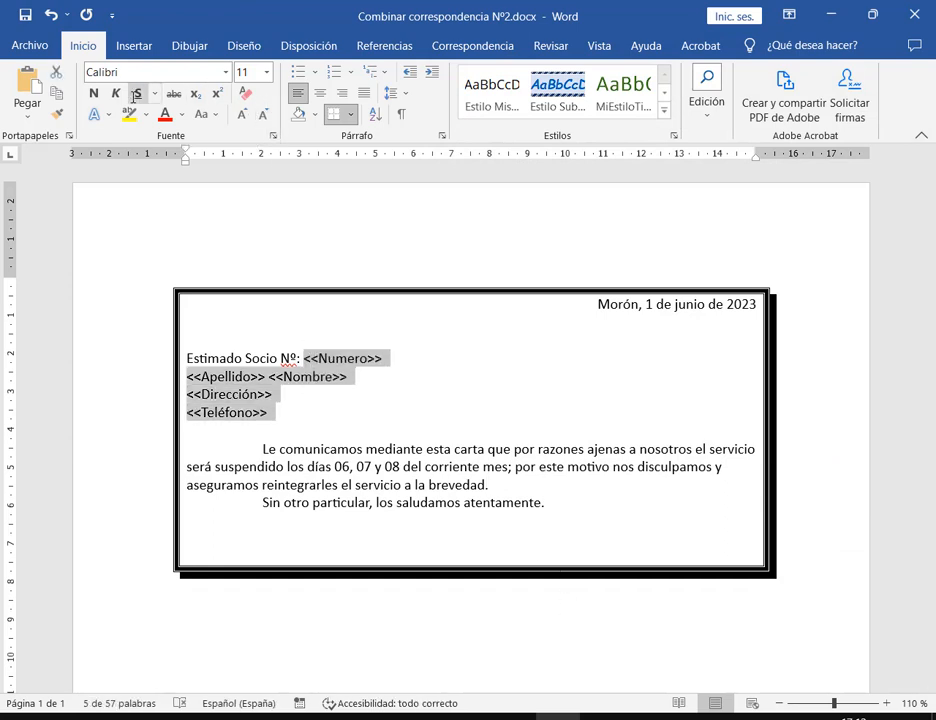
click(93, 92)
click(322, 407)
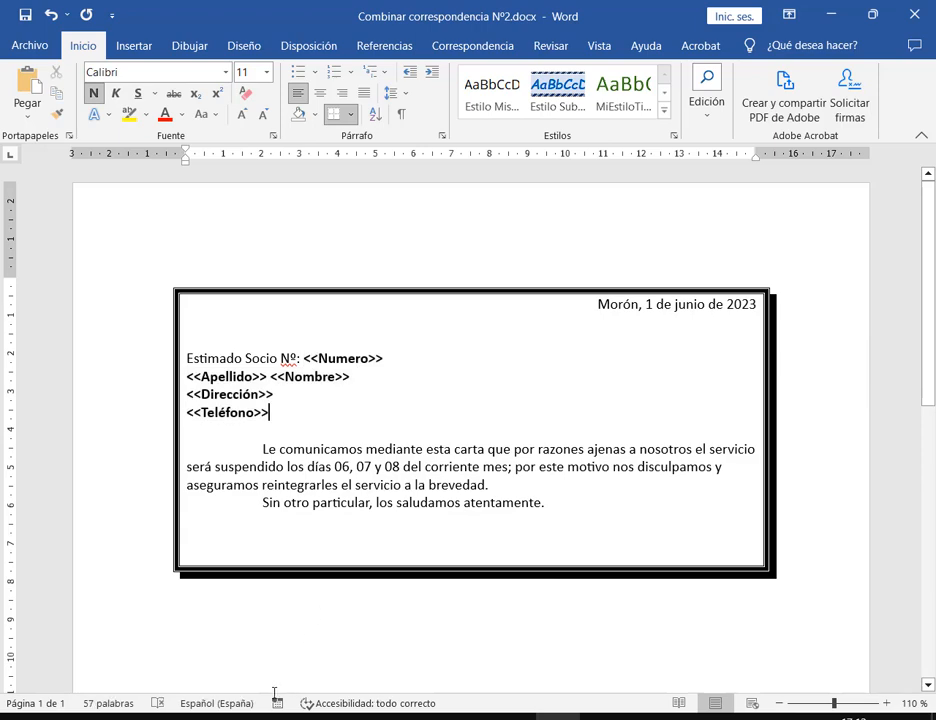
mouse_move(245, 717)
click(121, 652)
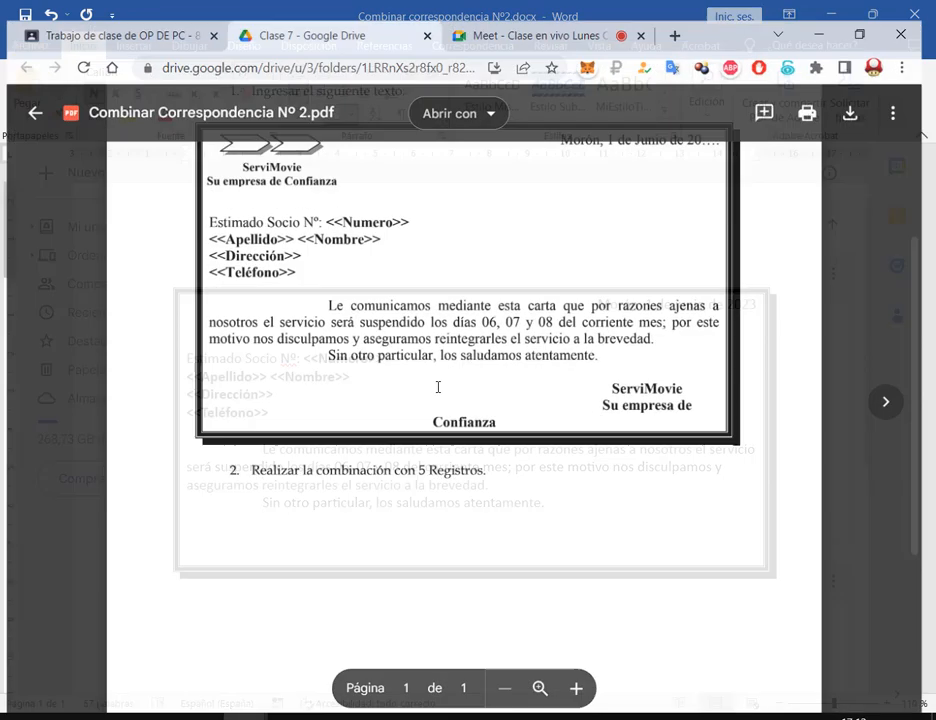
Add a blank line after the date line and after 'atentamente.' in the Word letter
scroll(502, 332, up, 1)
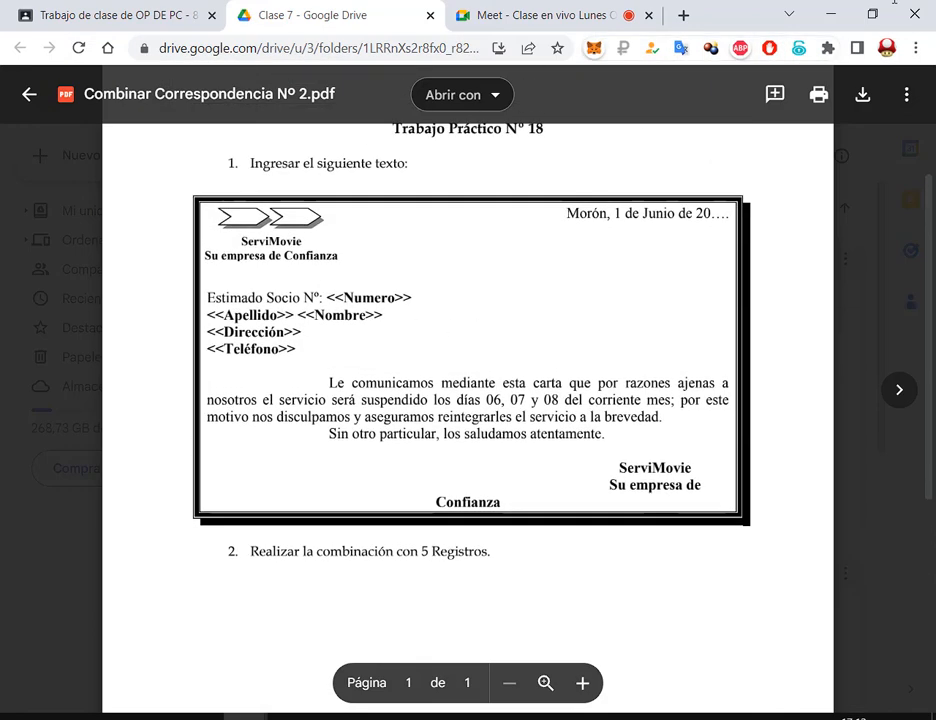
click(836, 13)
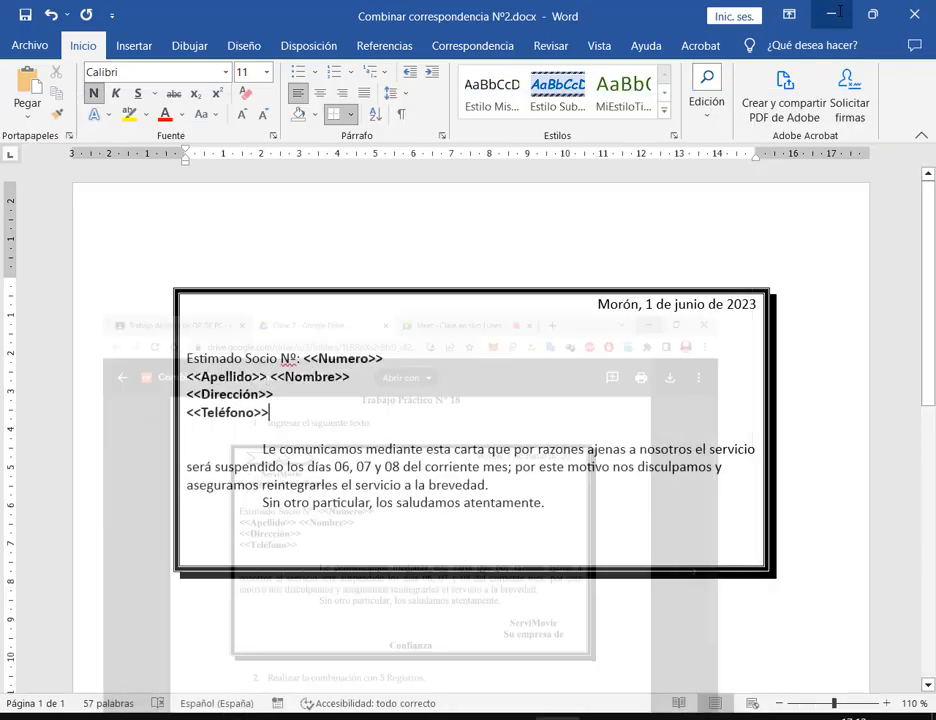
click(760, 304)
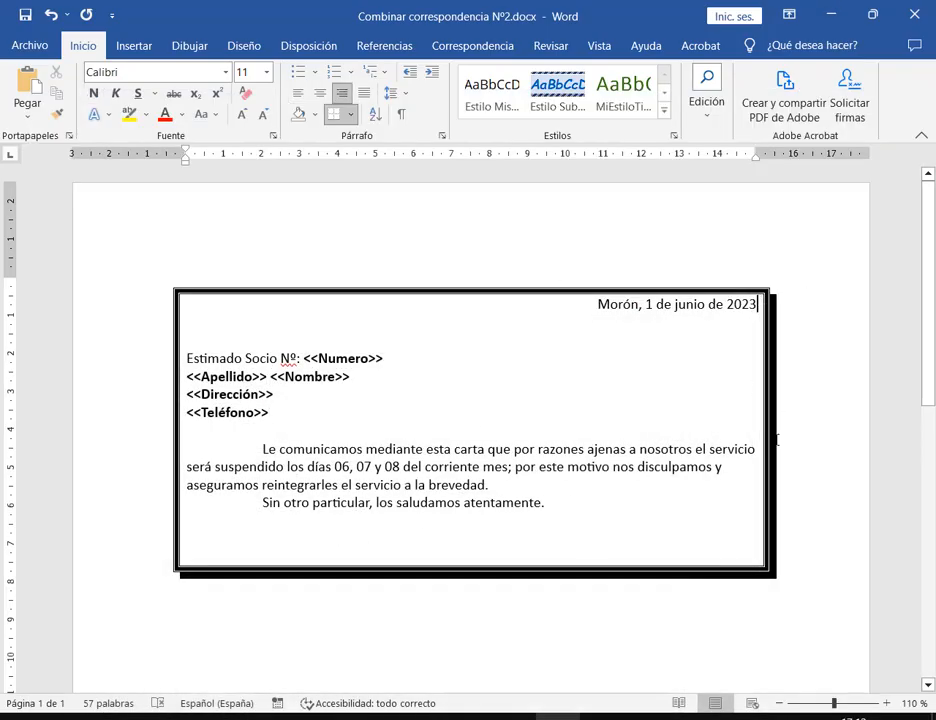
key(Return)
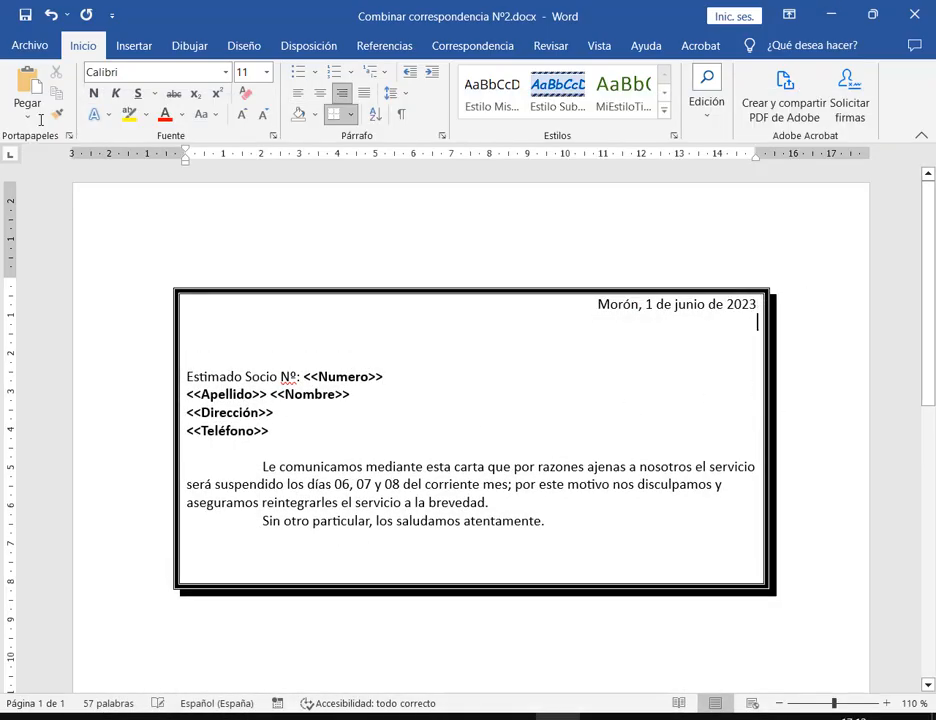
click(560, 523)
key(Return)
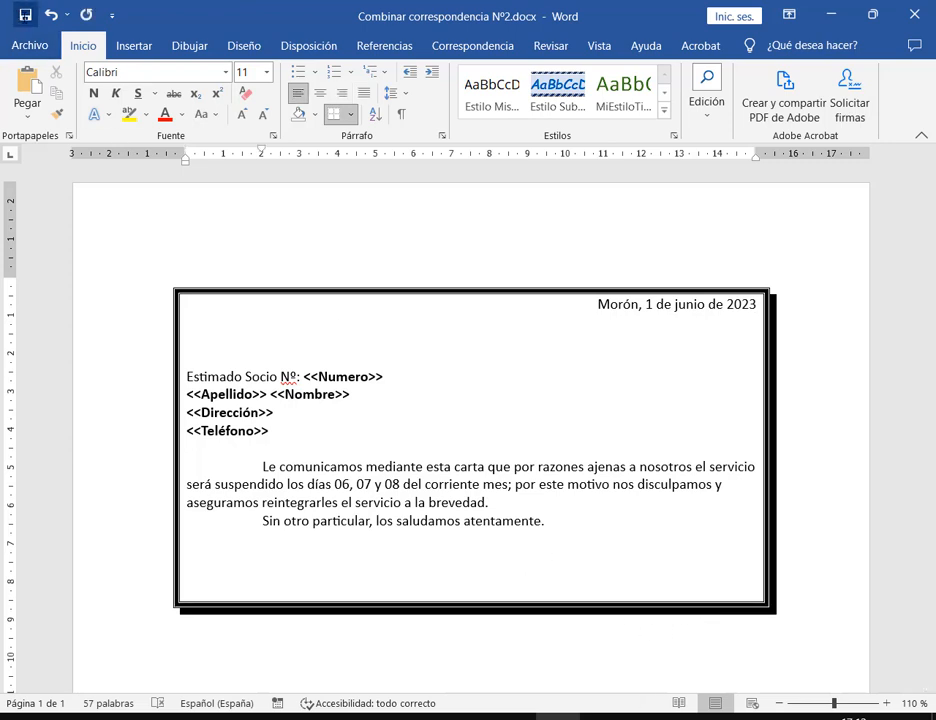
Zoom the letter to 120%, then bring the Drive reference PDF back in front
click(885, 703)
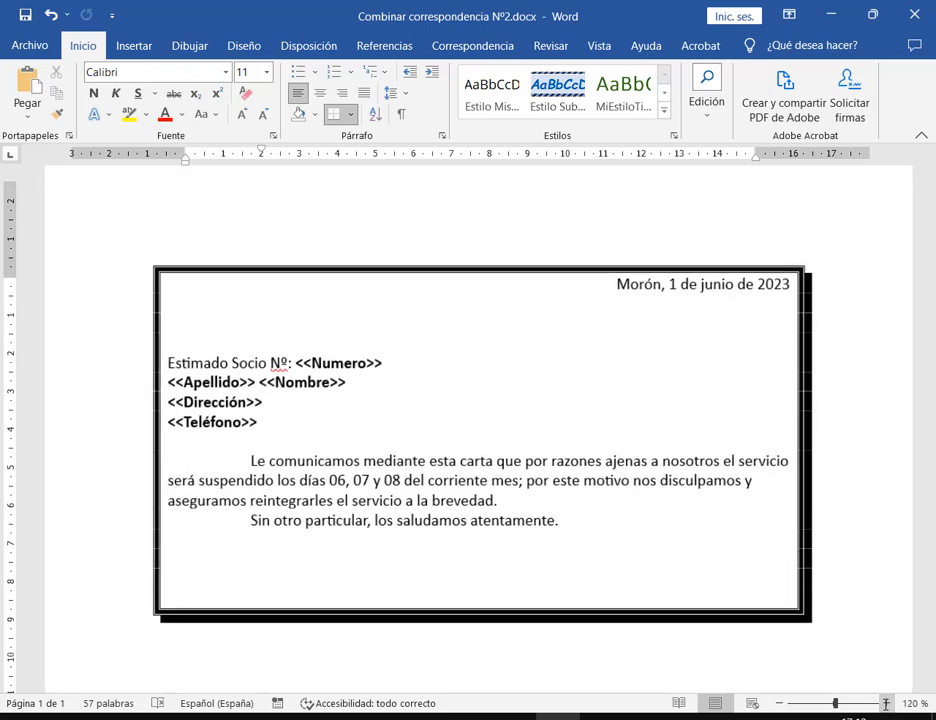
key(ctrl+Home)
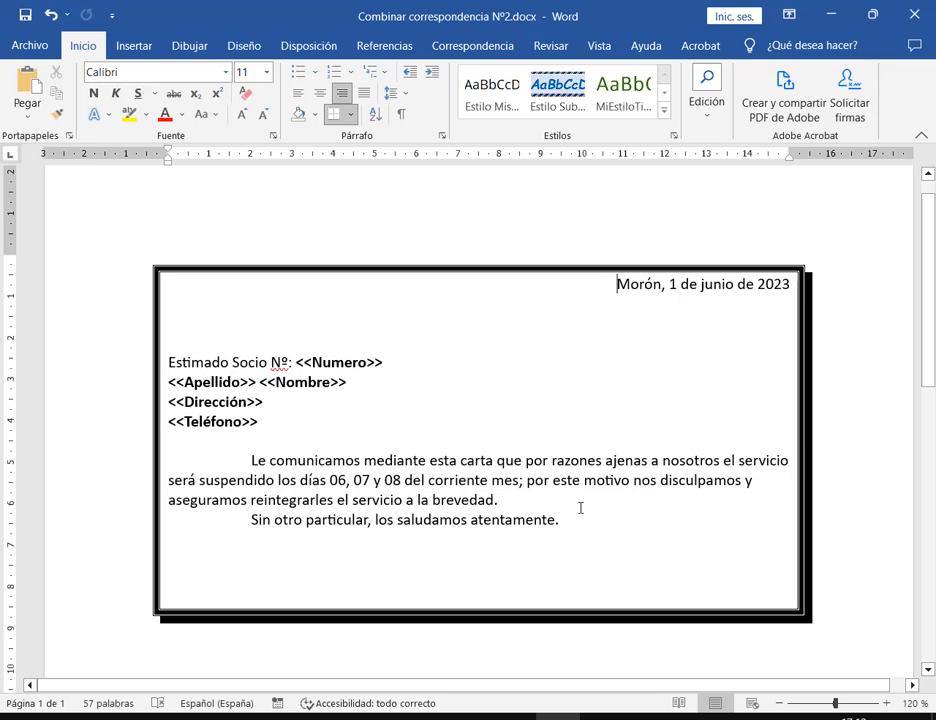
click(604, 536)
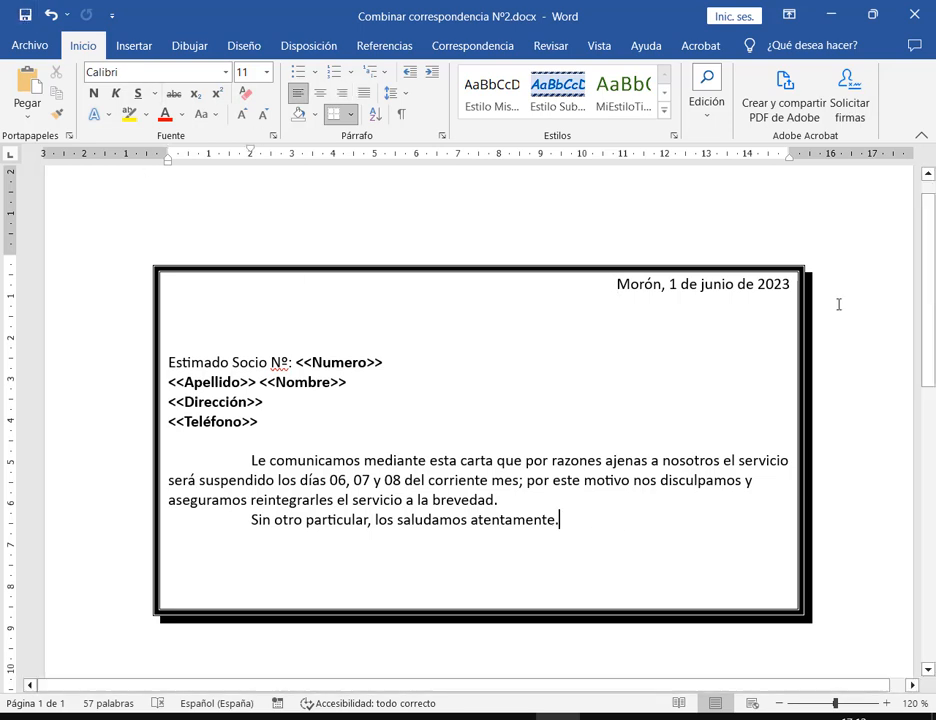
scroll(829, 309, down, 1)
scroll(830, 309, down, 1)
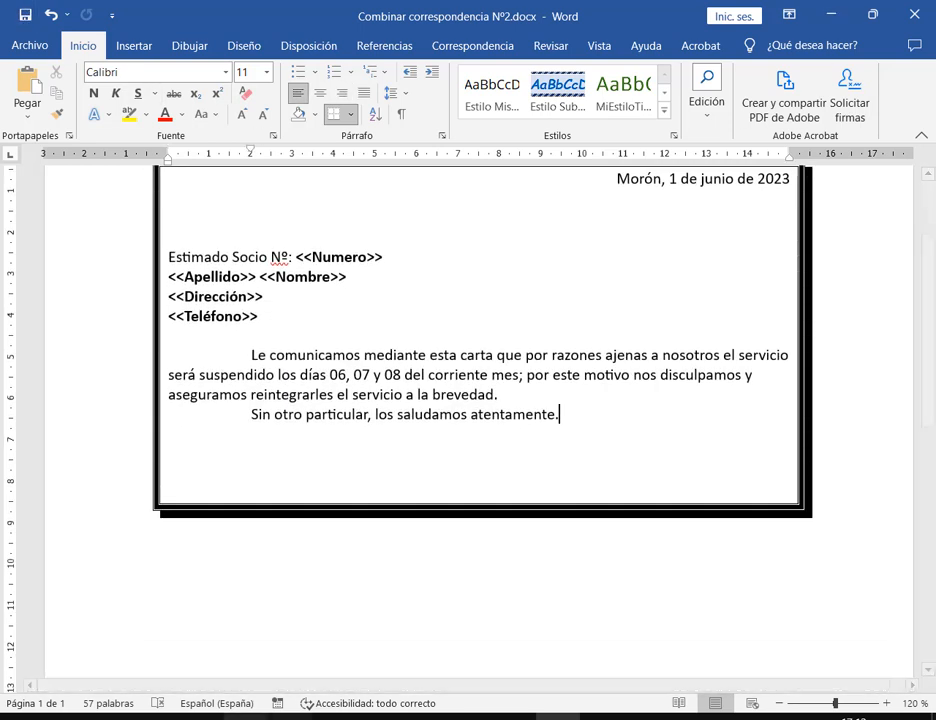
click(247, 717)
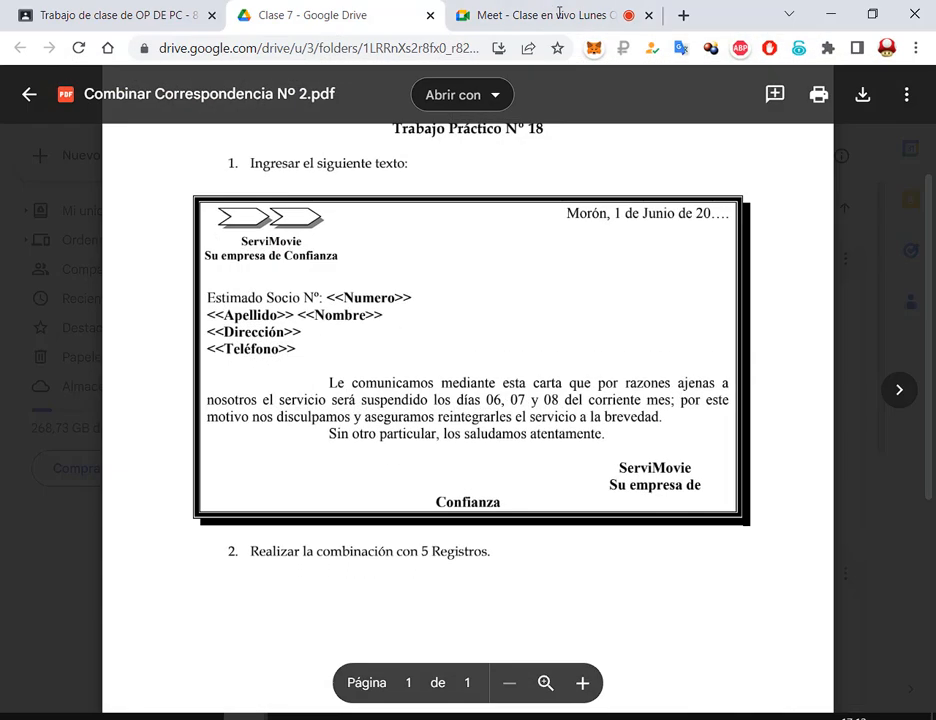
click(138, 670)
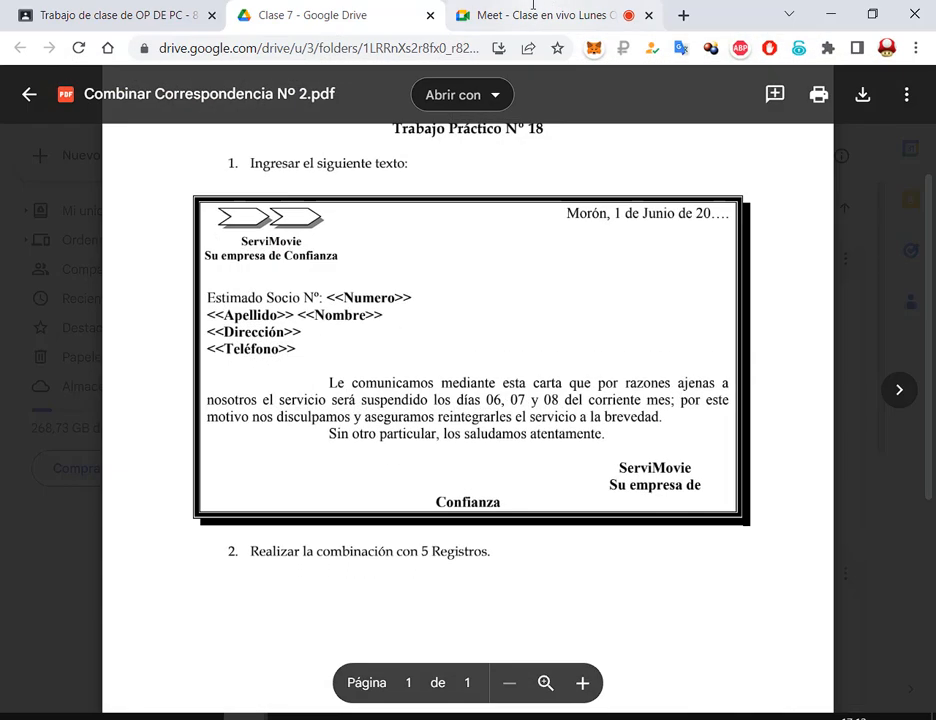
click(530, 5)
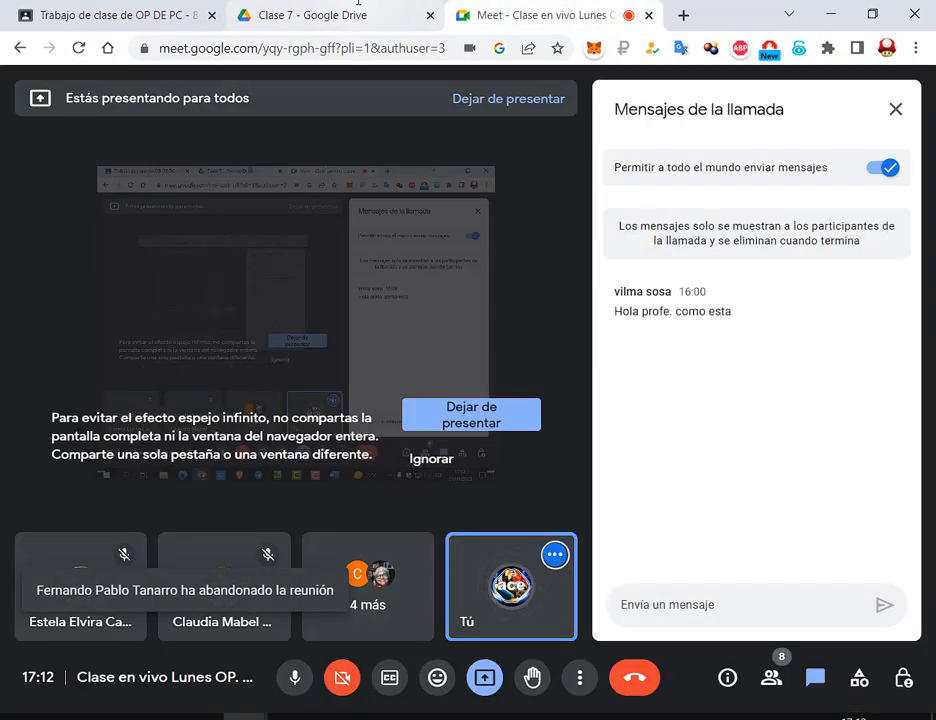
click(358, 5)
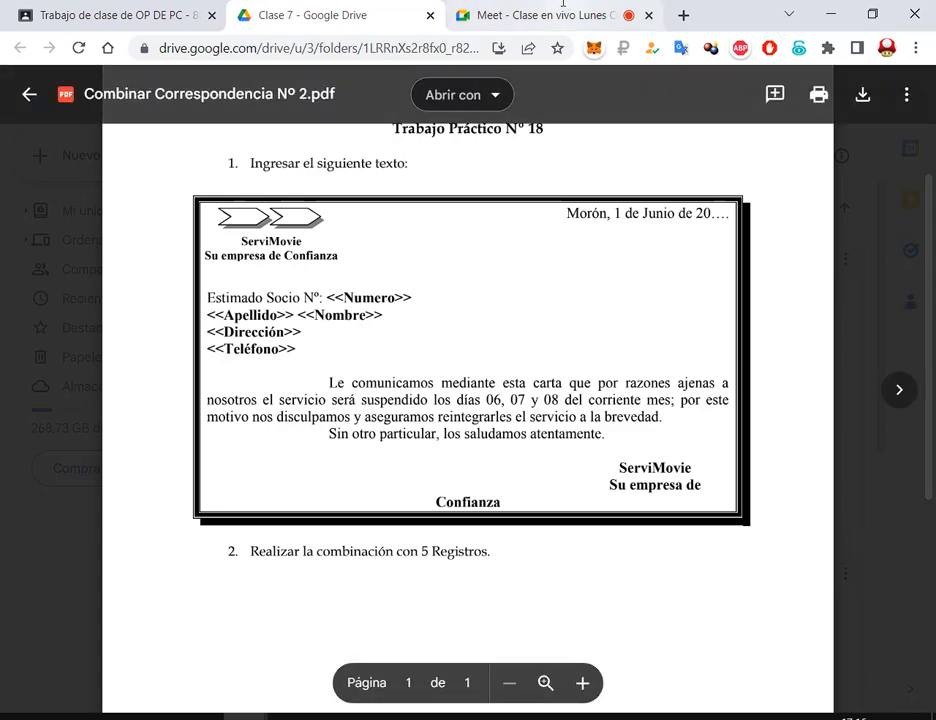
Check the Meet tab, return to the Drive PDF, and glance at the Word letter
click(480, 15)
click(376, 6)
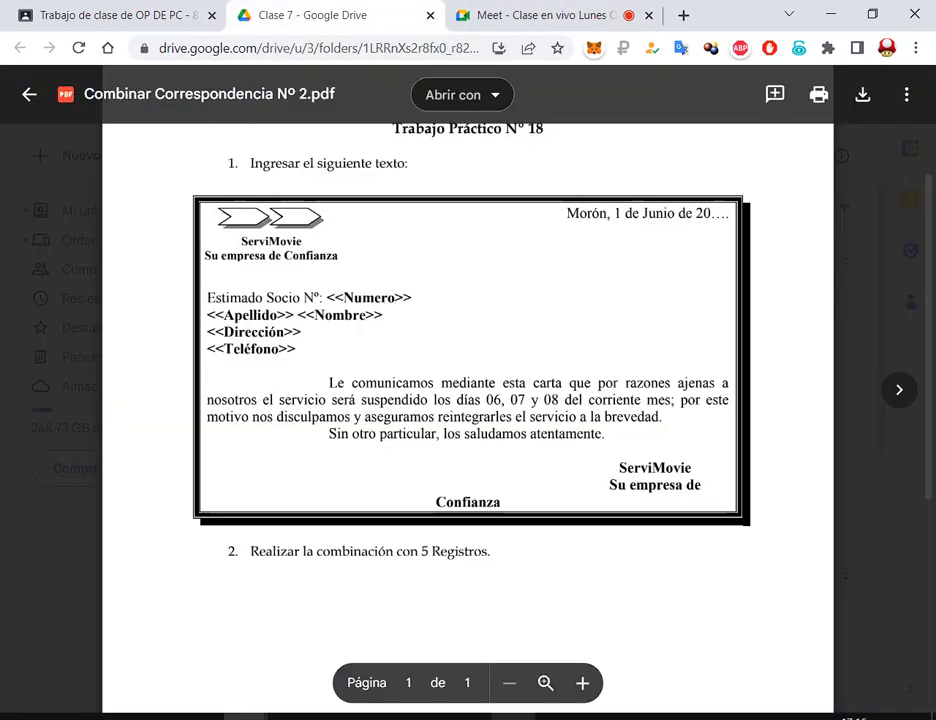
mouse_move(558, 717)
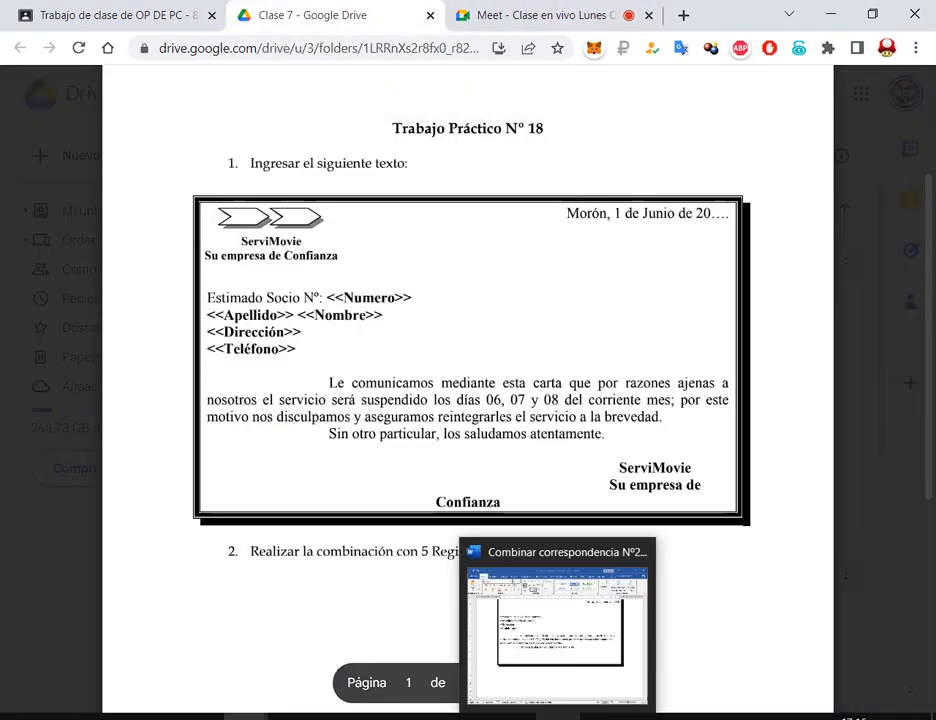
click(550, 590)
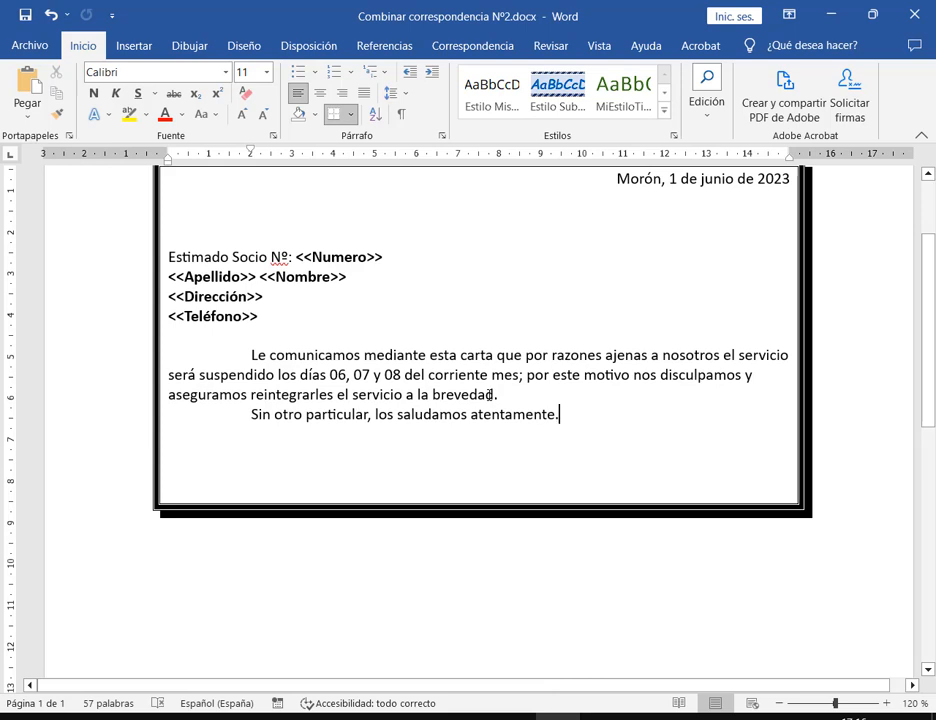
scroll(490, 395, up, 1)
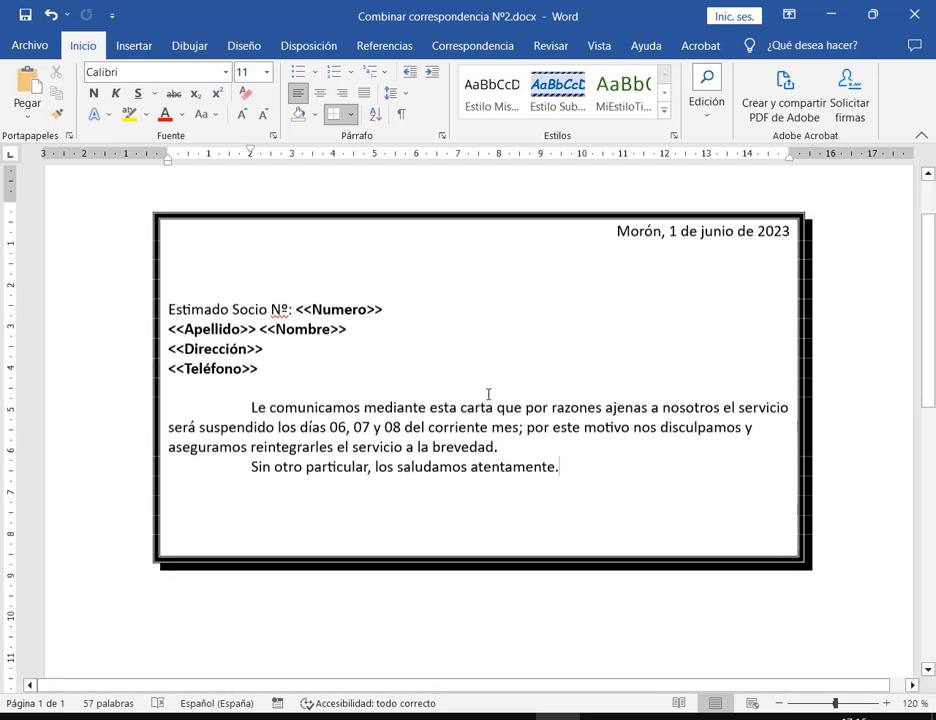
Bring the PDF back and enlarge its chevron letterhead, then return to Word
click(248, 716)
click(167, 641)
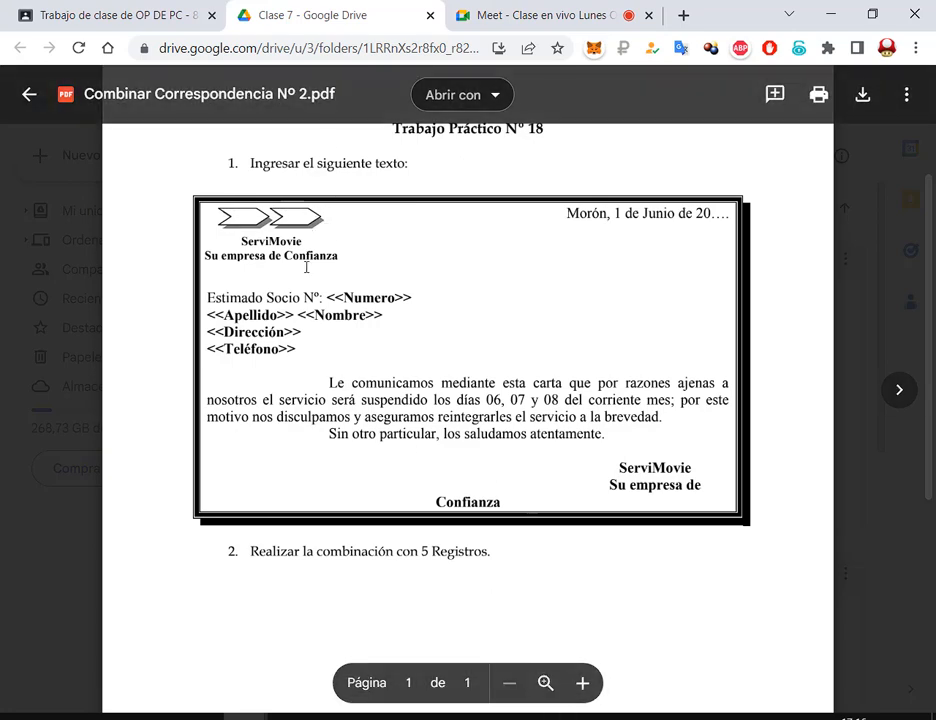
click(582, 683)
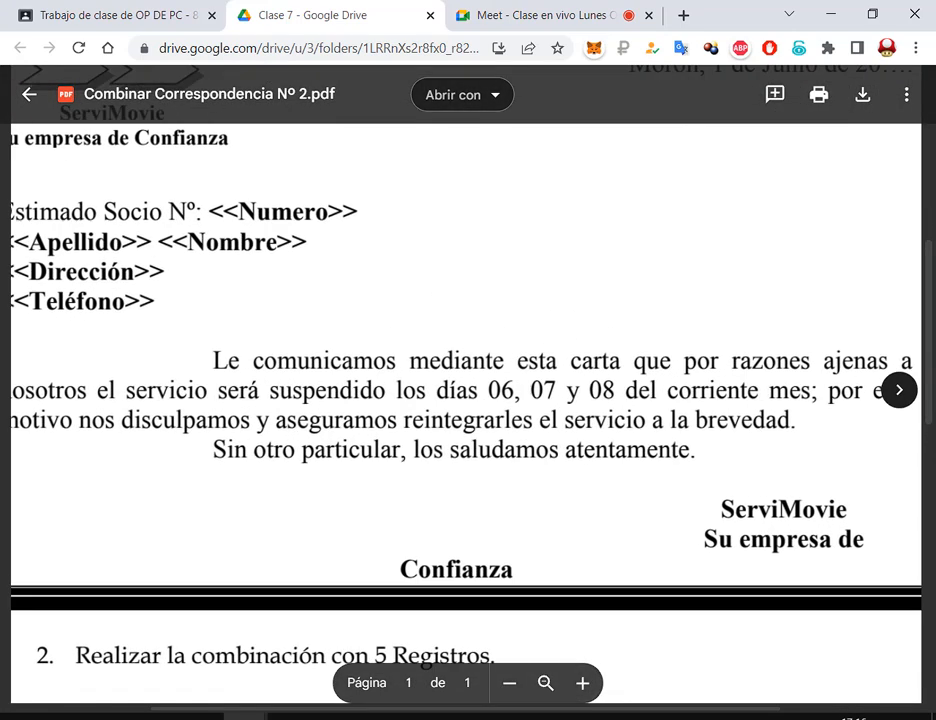
scroll(414, 706, up, 3)
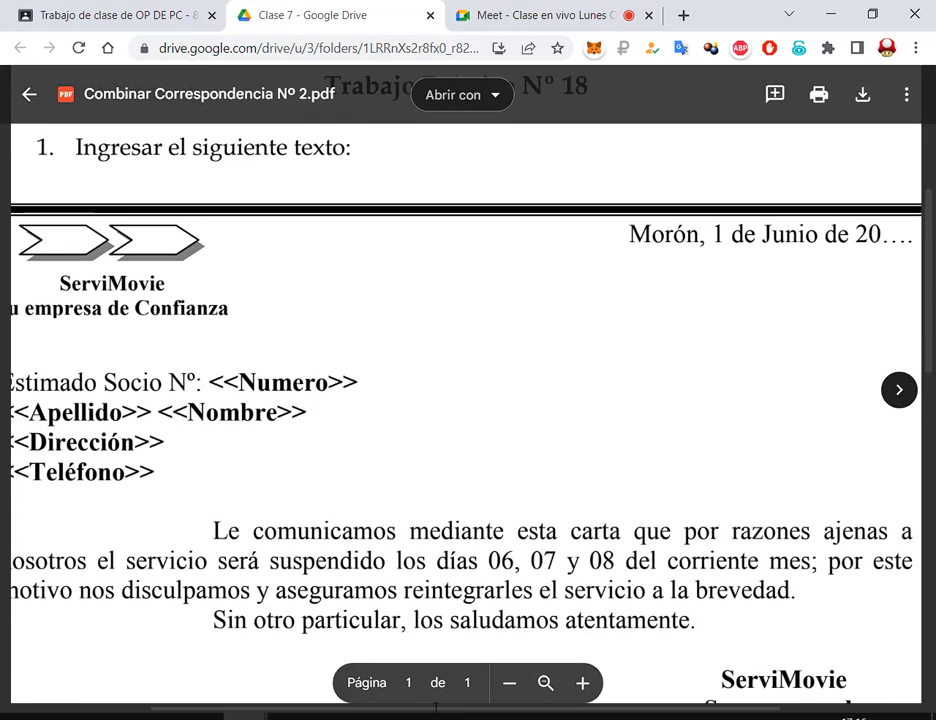
scroll(414, 706, left, 3)
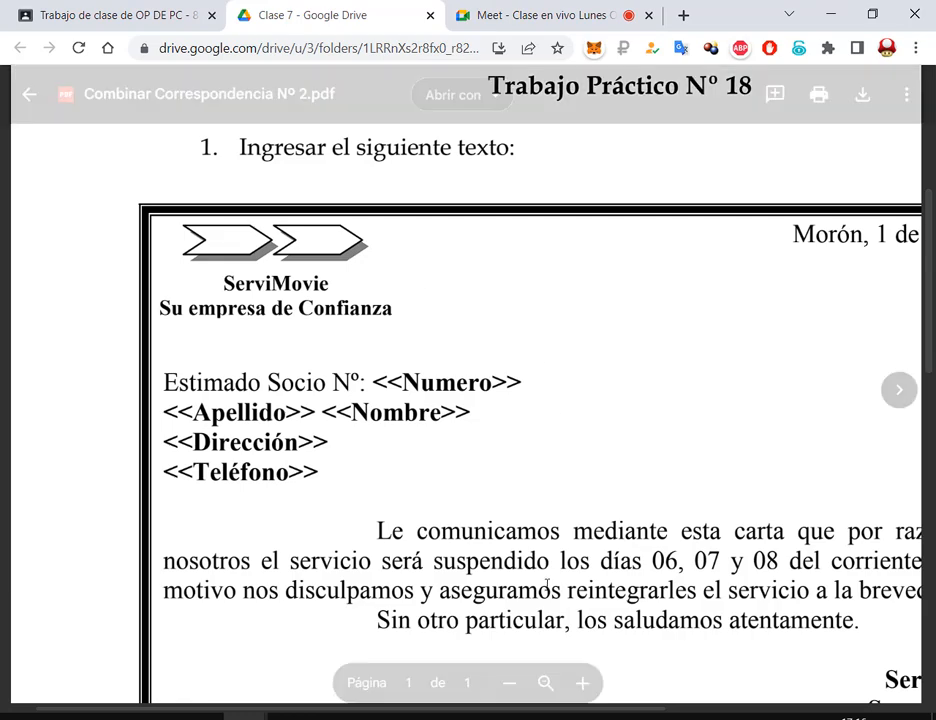
click(558, 716)
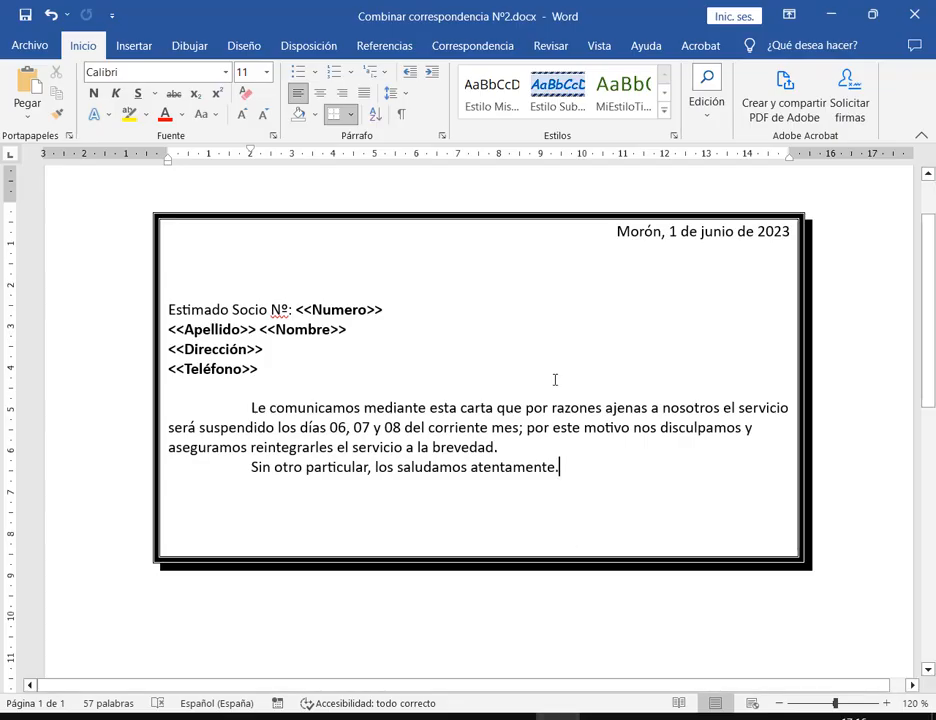
Zoom the letter to 150% and pick 'Flecha: cheurón' from Insertar > Formas > Flechas de bloque
click(886, 703)
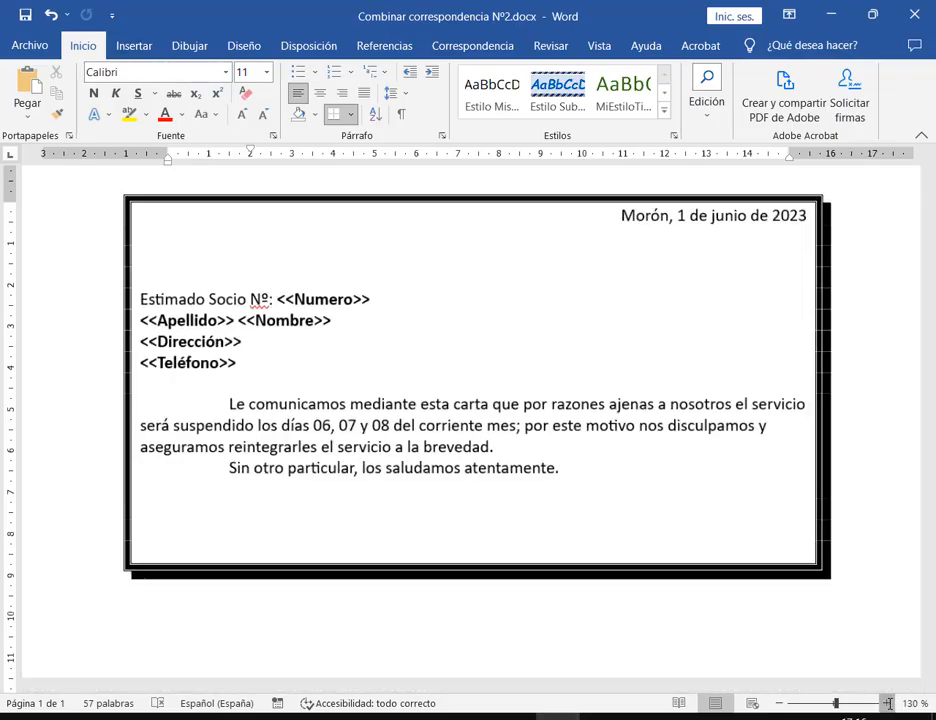
click(886, 703)
click(886, 703)
drag(741, 685, 679, 685)
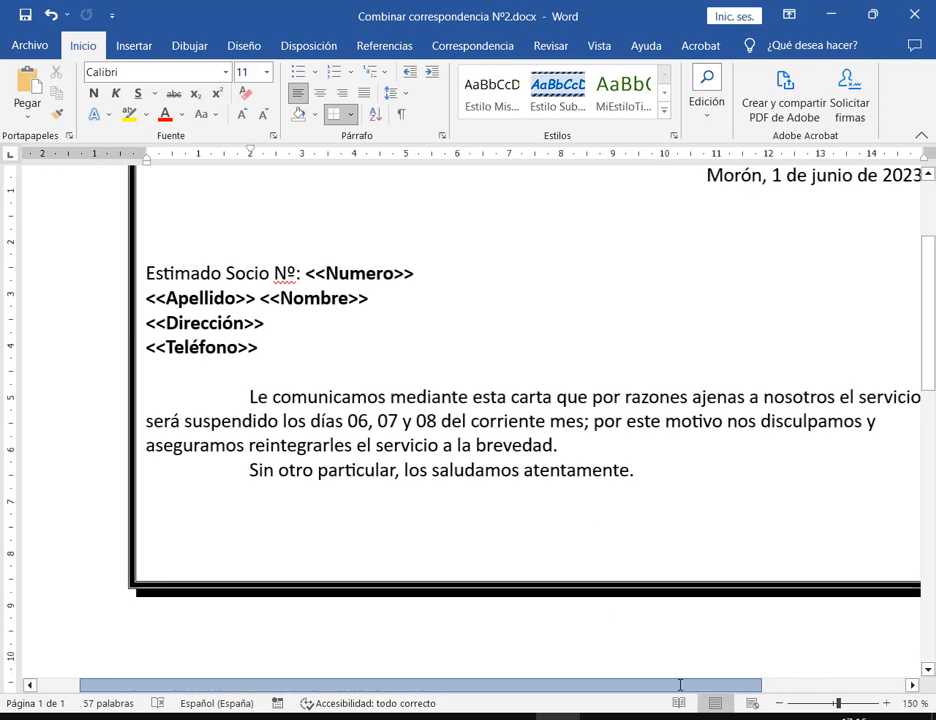
scroll(332, 407, up, 1)
click(134, 44)
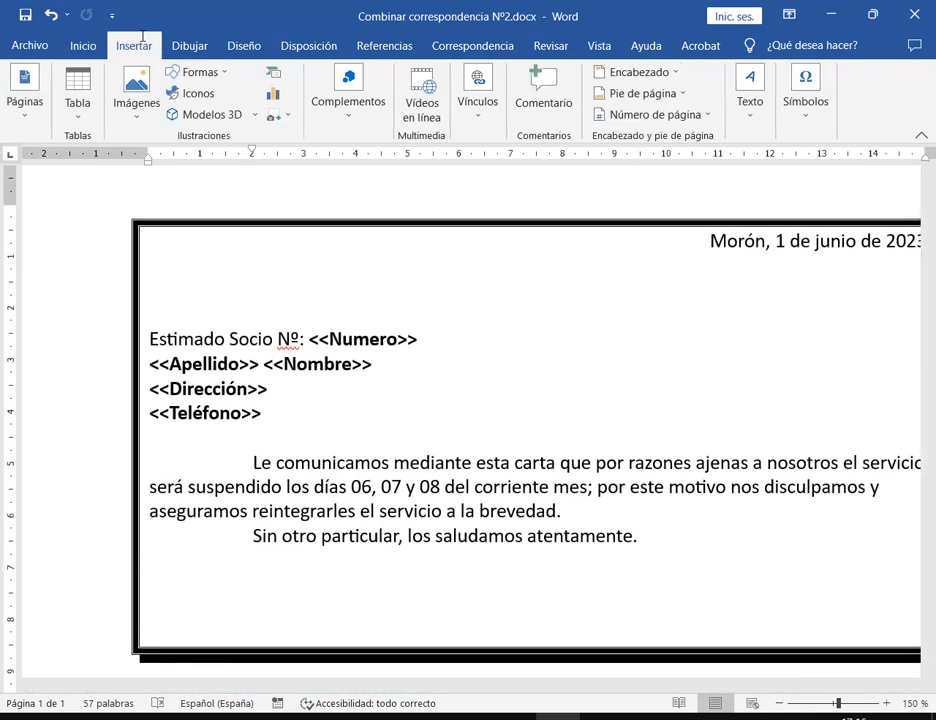
click(205, 72)
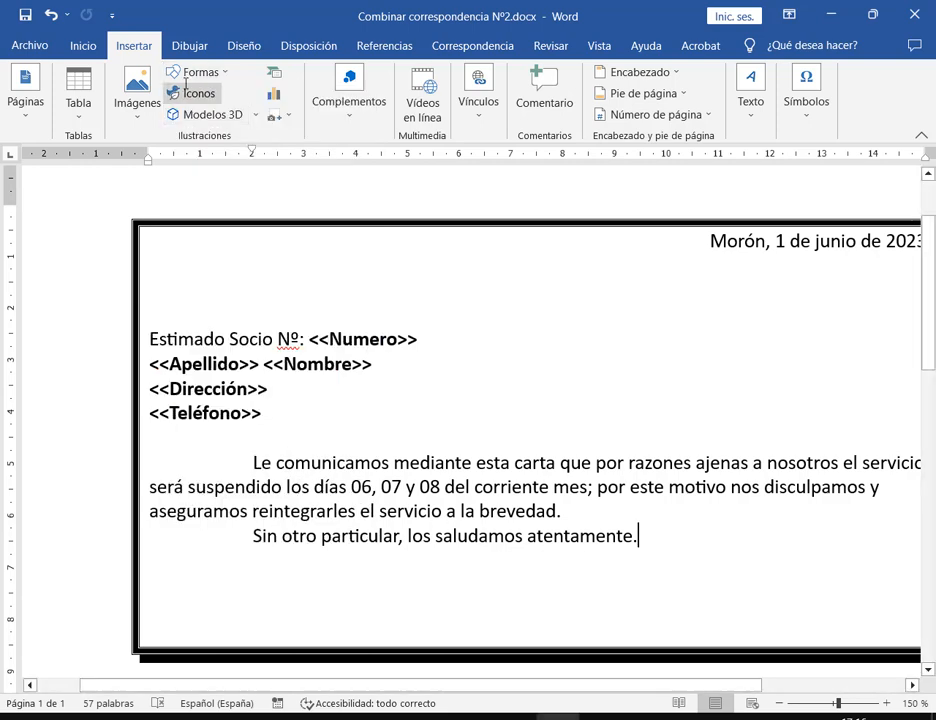
click(197, 72)
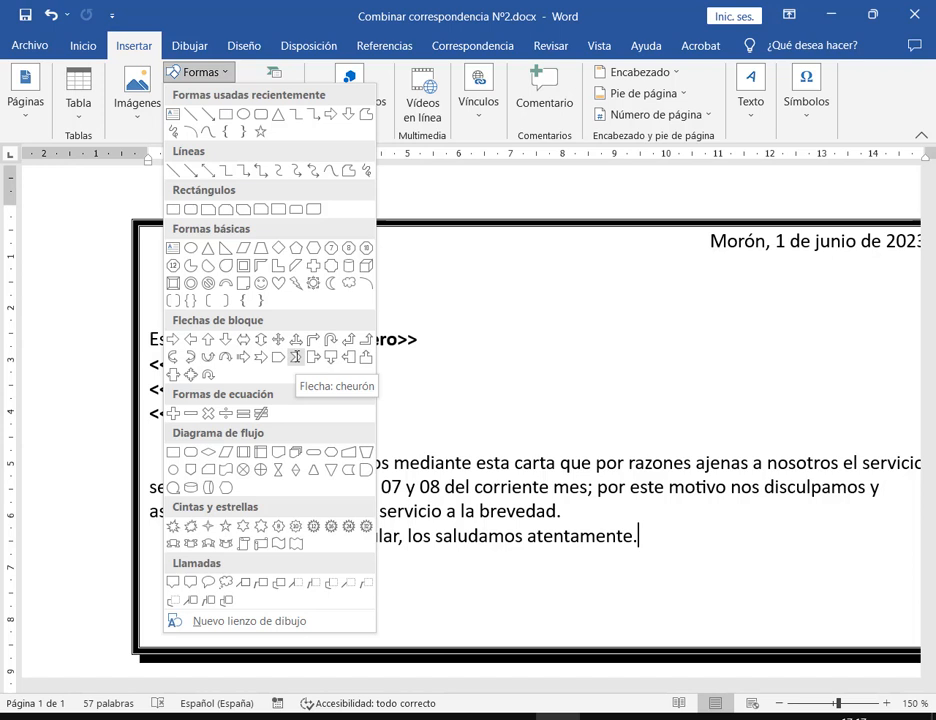
click(295, 357)
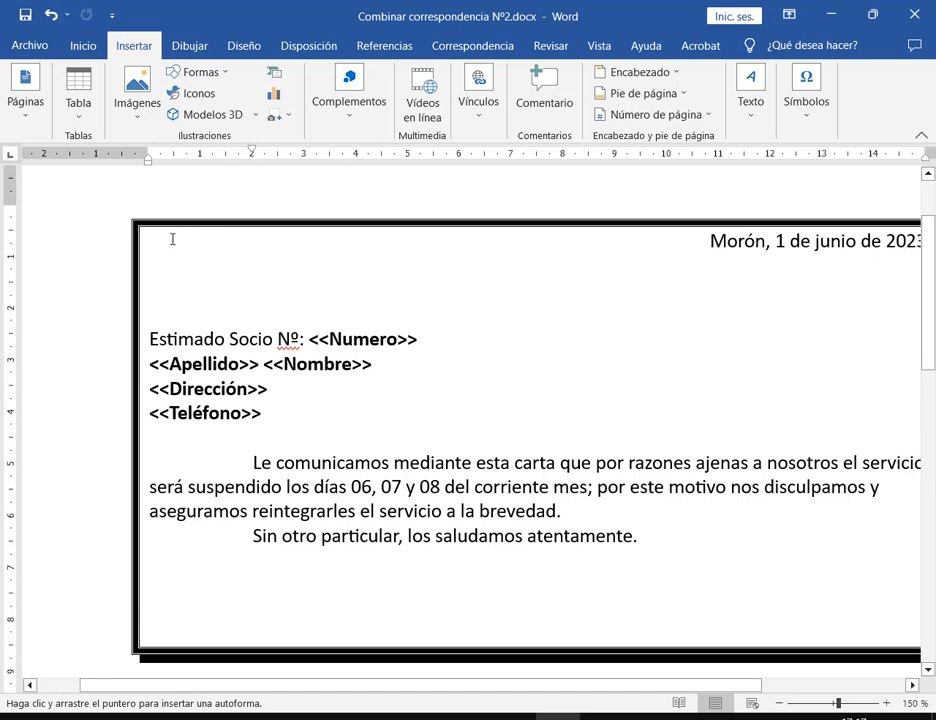
Draw a chevron at the top-left of the letter box and set its Relleno de forma to Sin relleno
drag(172, 238, 257, 267)
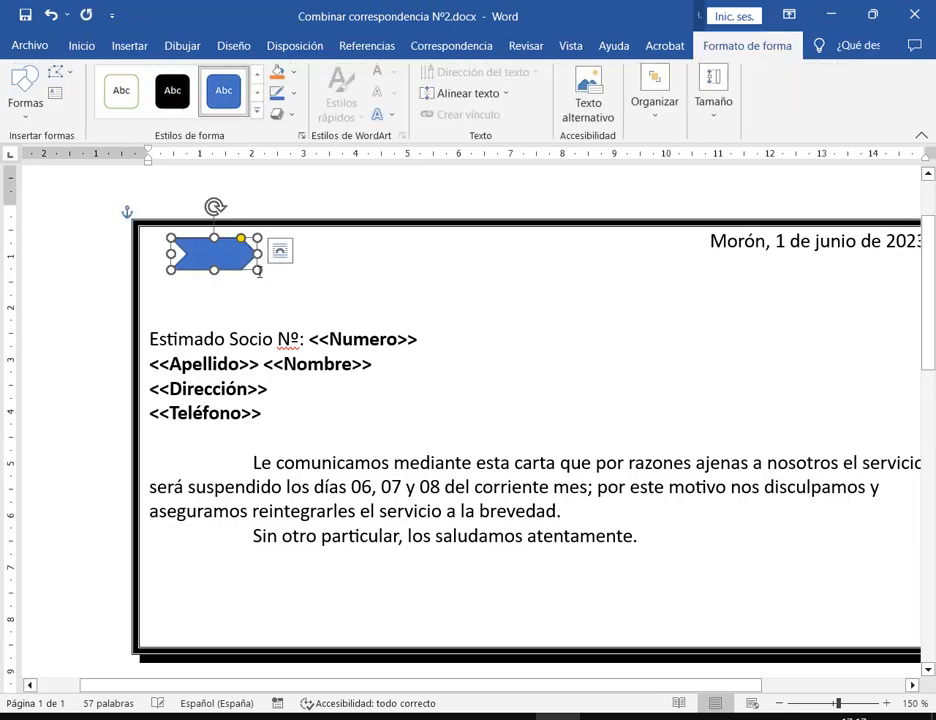
click(349, 295)
key(alt+Tab)
key(alt+Tab)
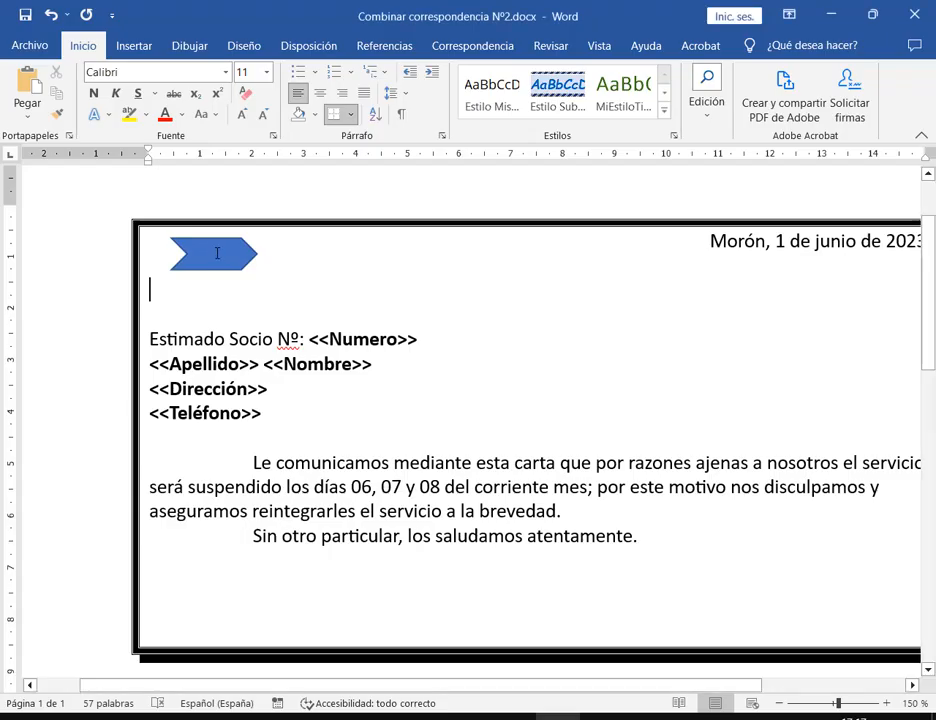
click(217, 253)
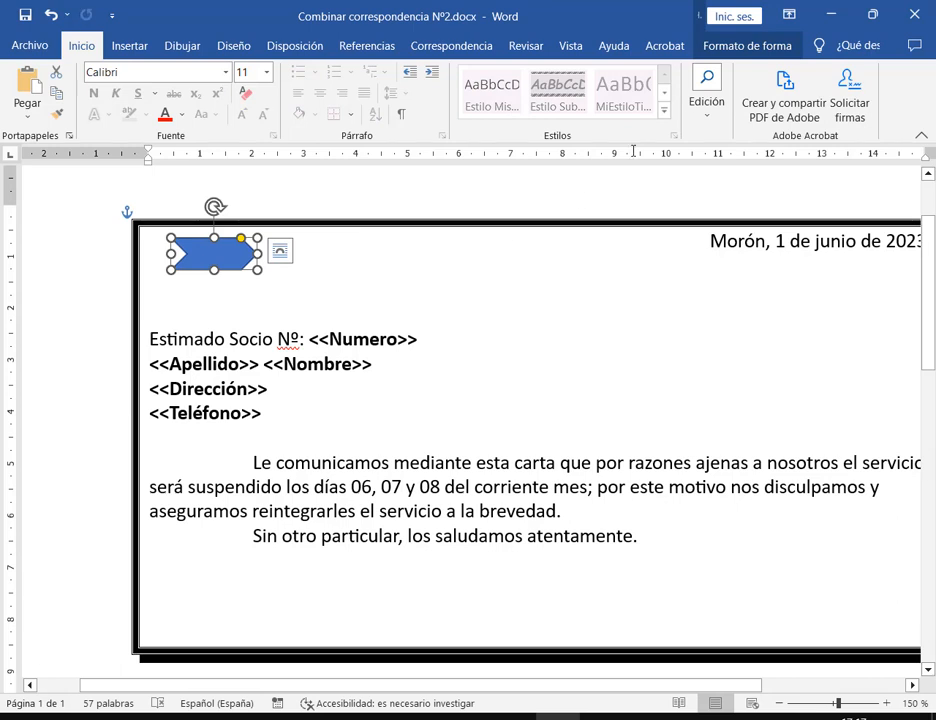
click(738, 45)
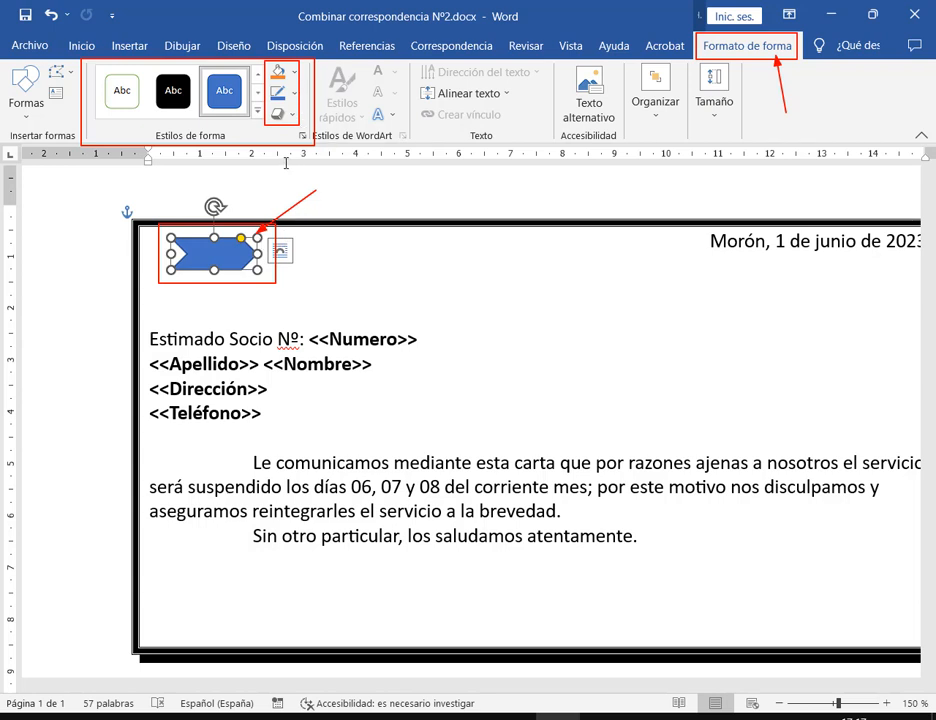
click(293, 73)
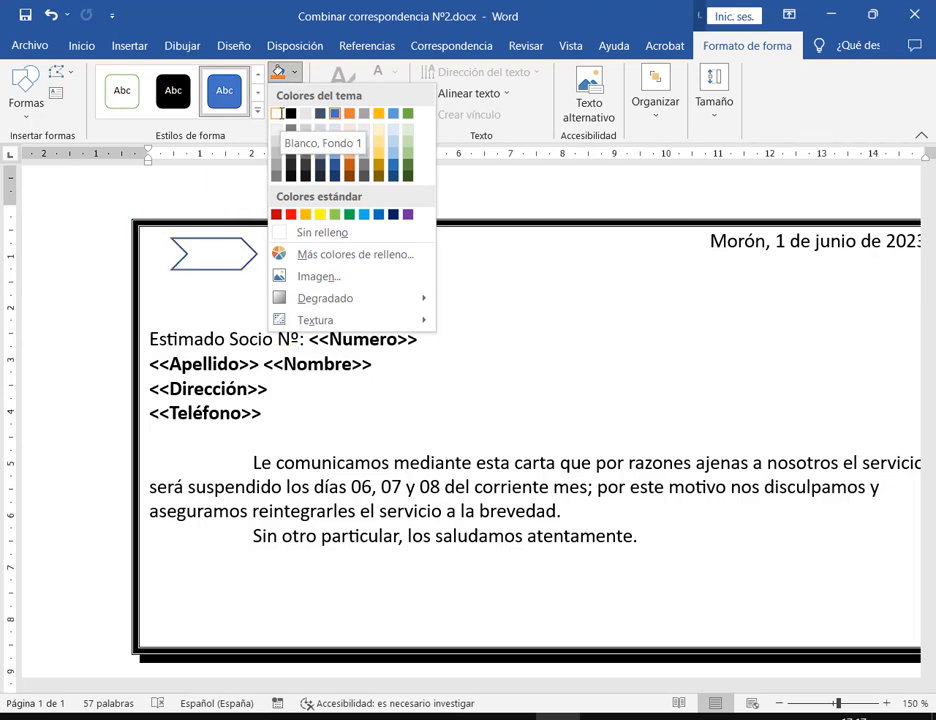
click(304, 232)
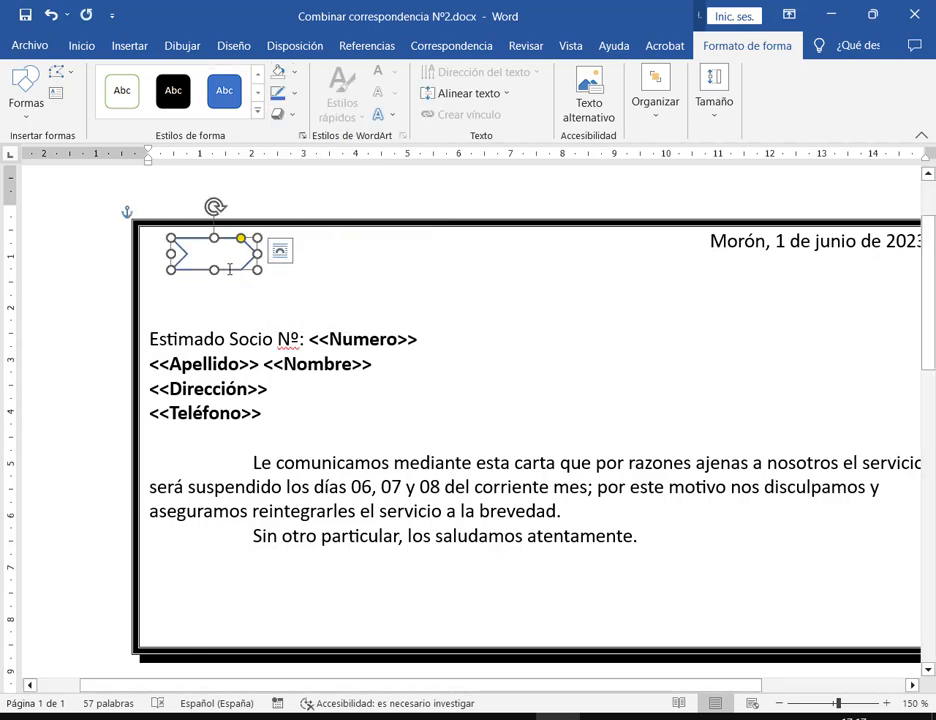
Zoom in on the chevron and compare it with the reference PDF
click(887, 703)
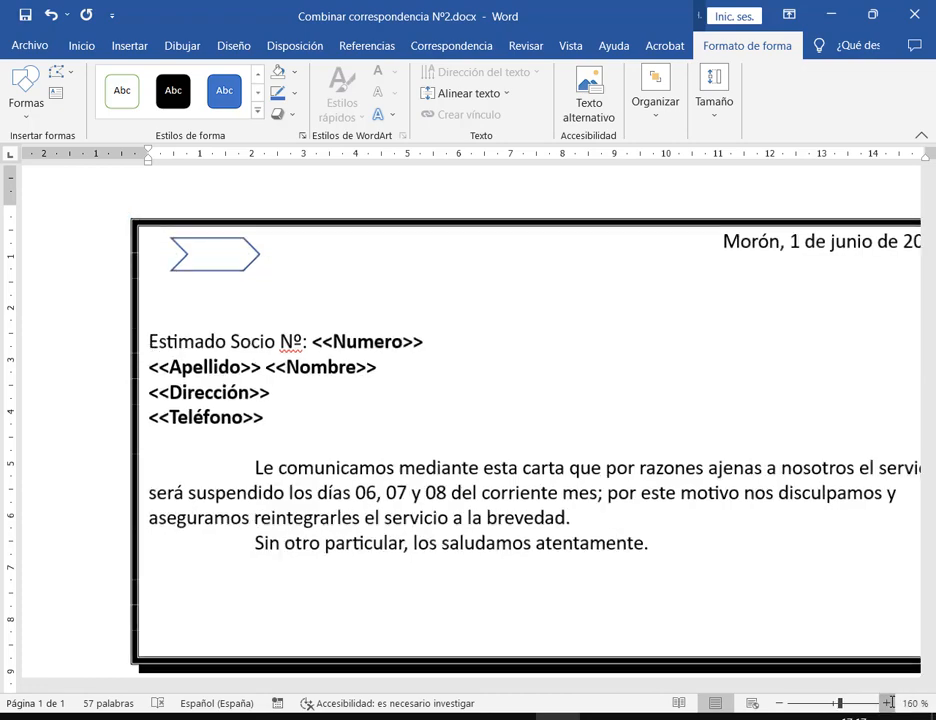
click(887, 703)
click(887, 703)
click(887, 703)
click(887, 703)
click(887, 703)
click(234, 259)
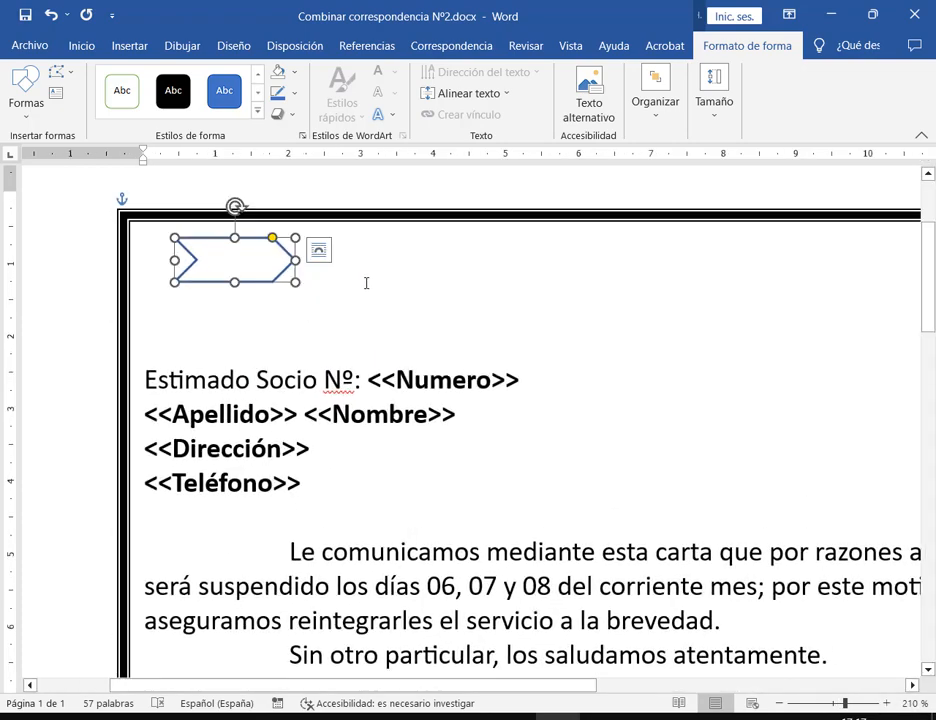
click(244, 717)
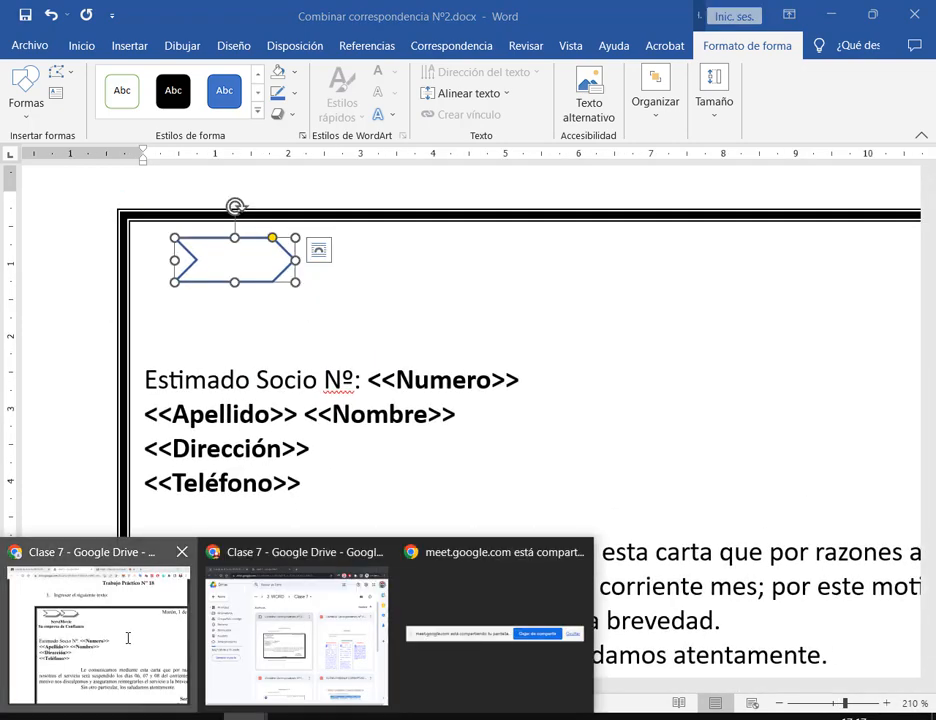
click(127, 639)
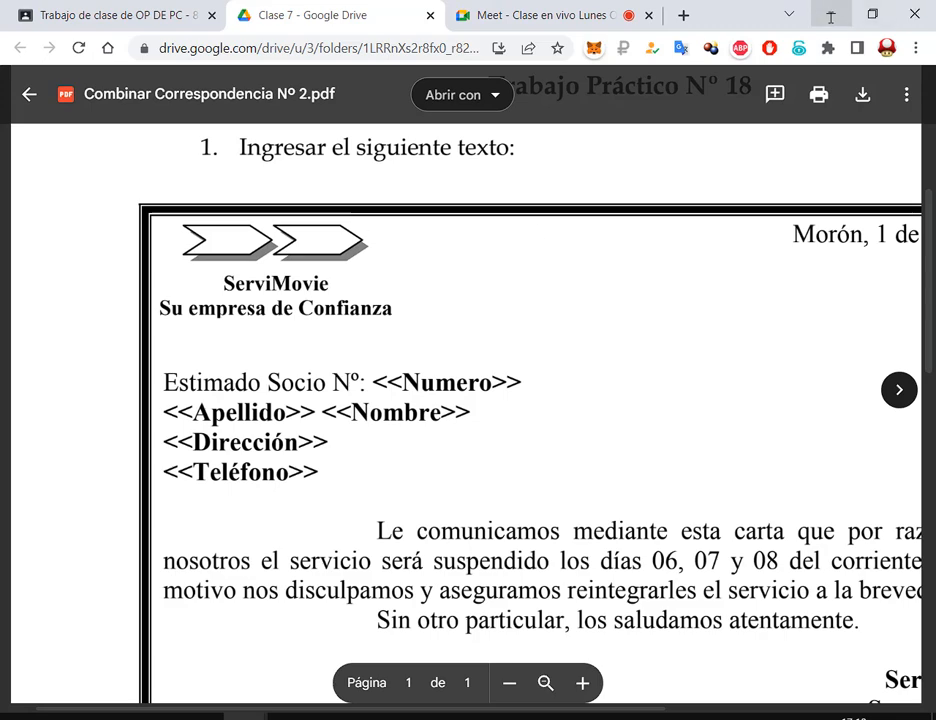
click(831, 15)
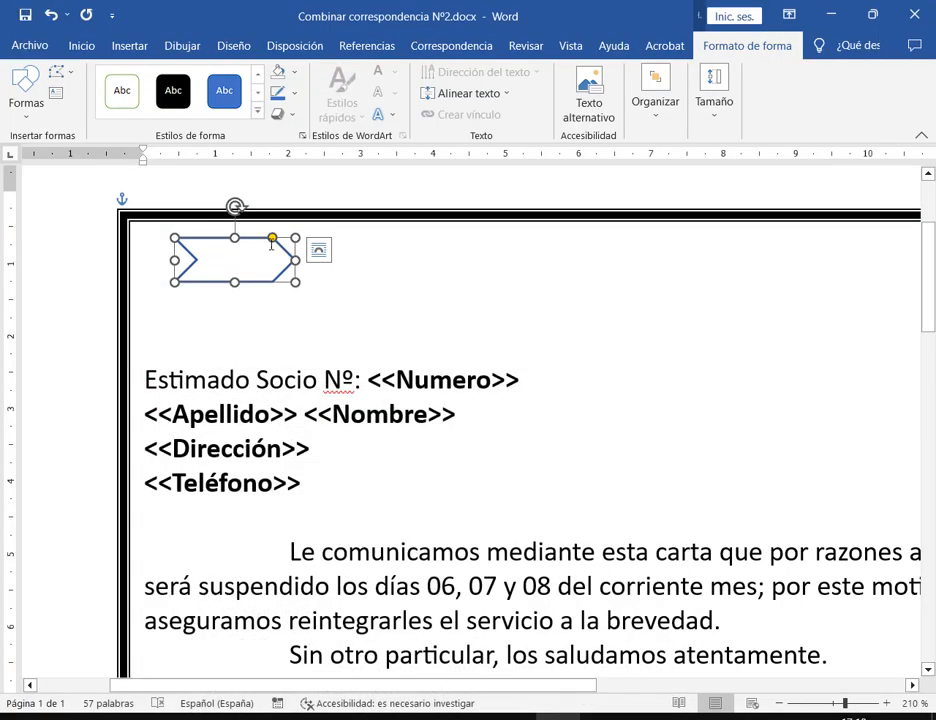
Set the chevron's Contorno de forma to black and check it above the date line
click(294, 93)
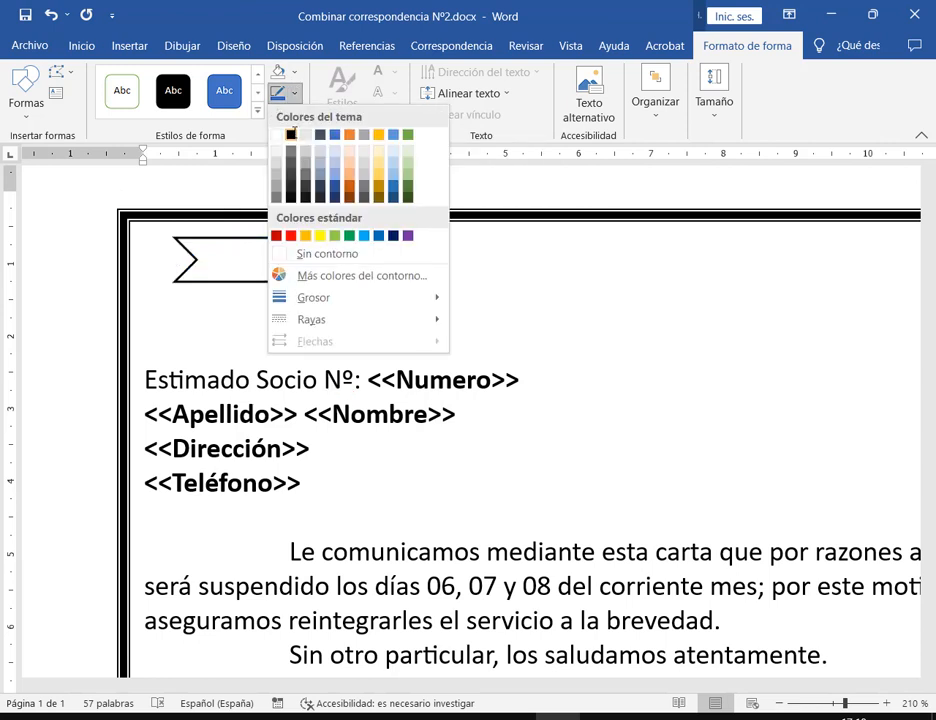
click(291, 134)
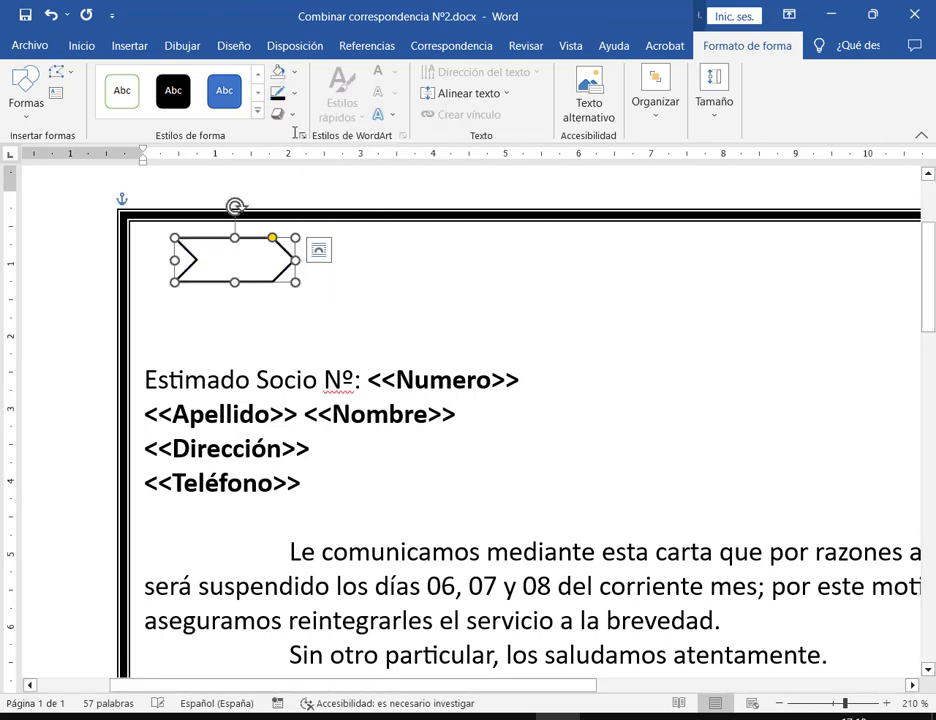
click(265, 270)
drag(568, 682, 182, 669)
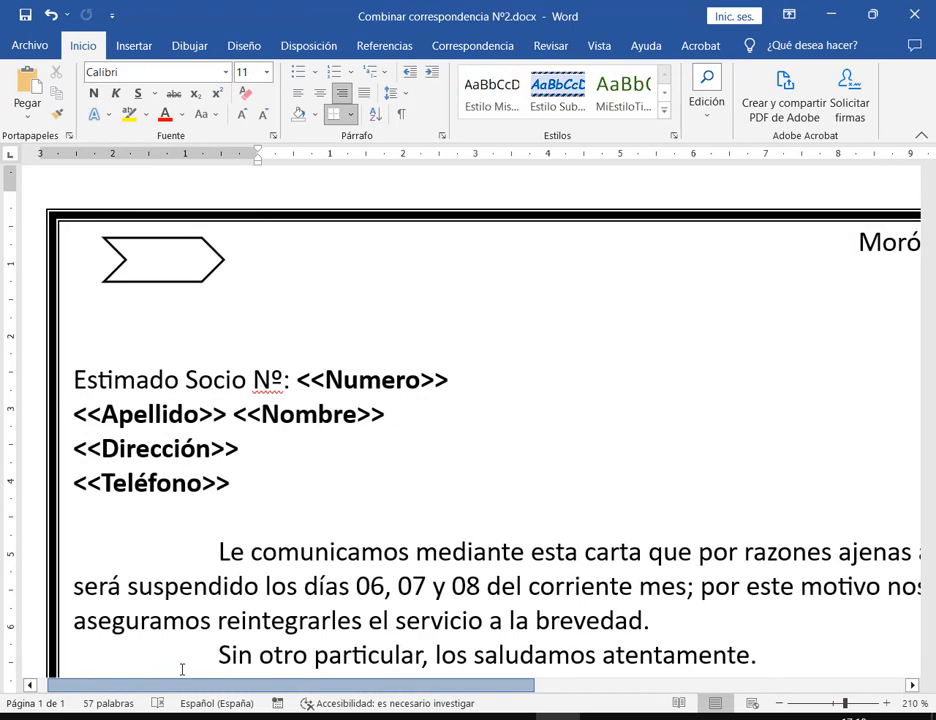
click(375, 244)
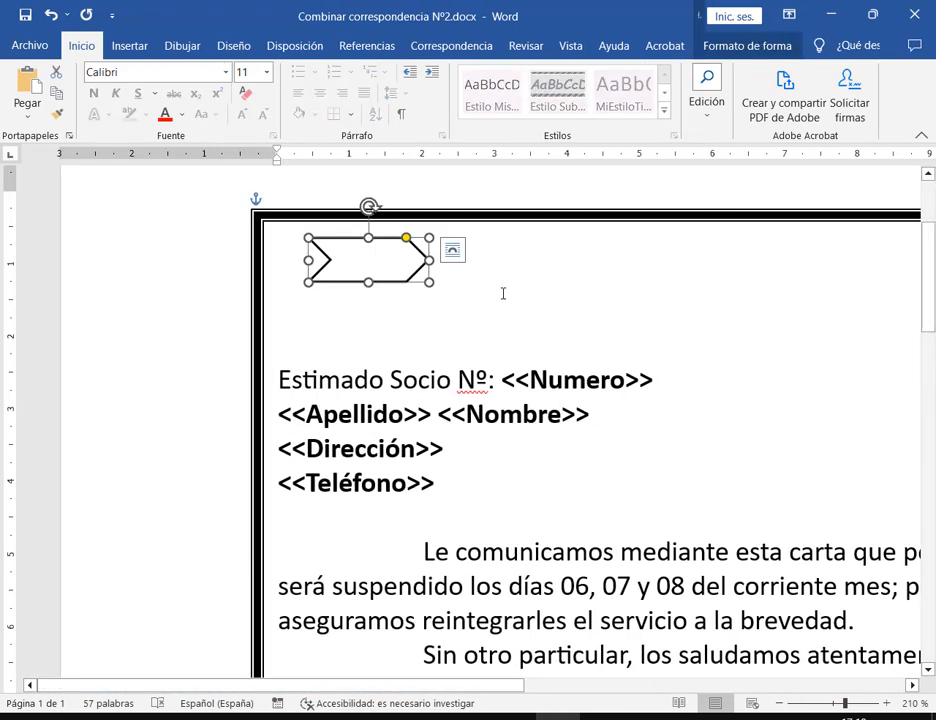
click(380, 274)
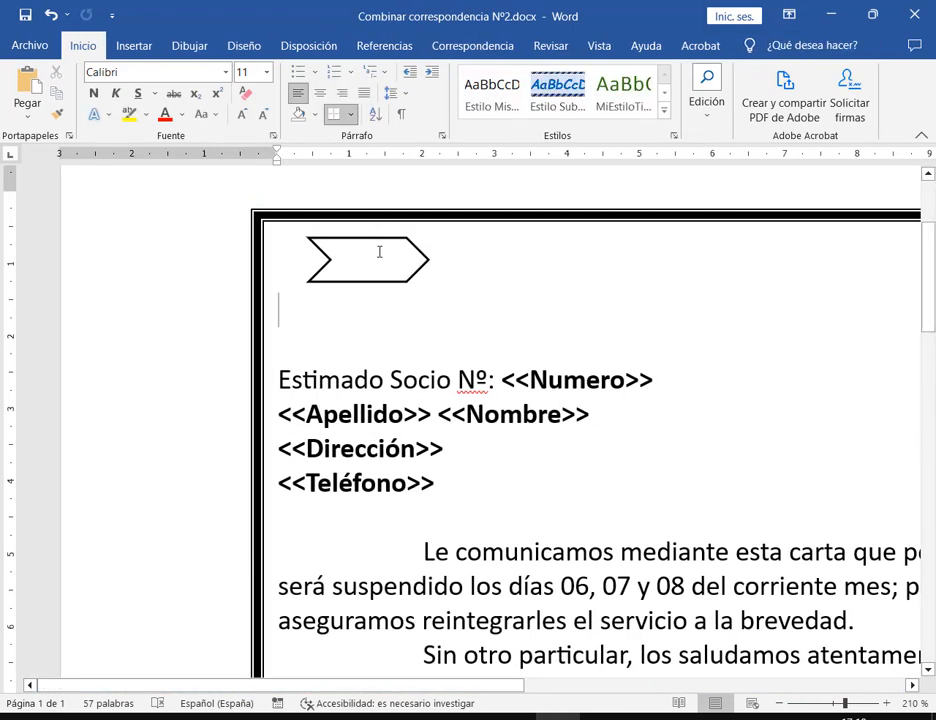
click(378, 258)
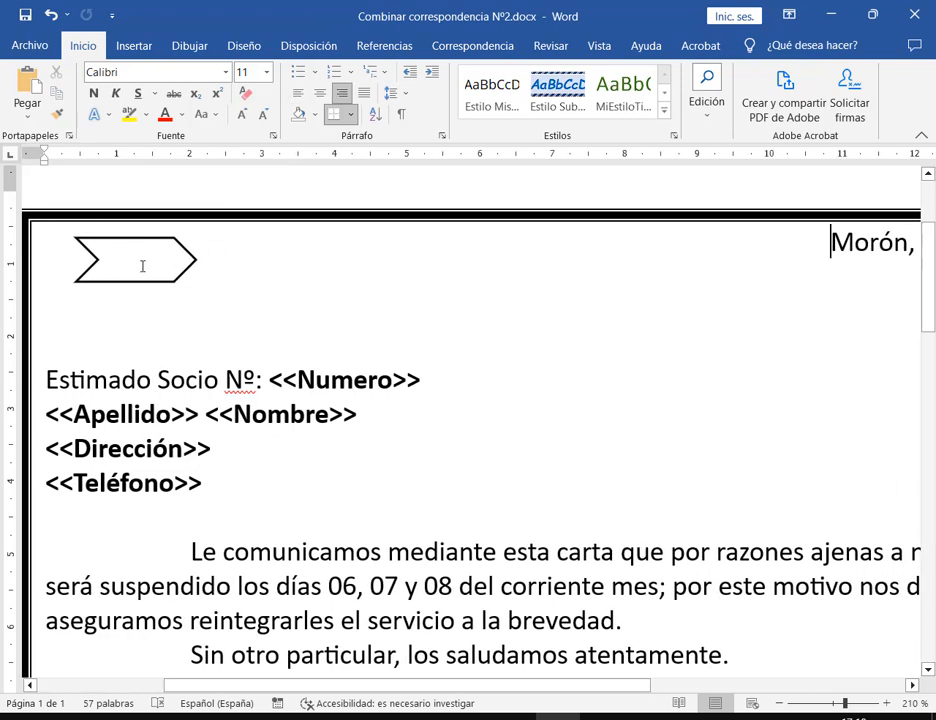
scroll(110, 257, right, 5)
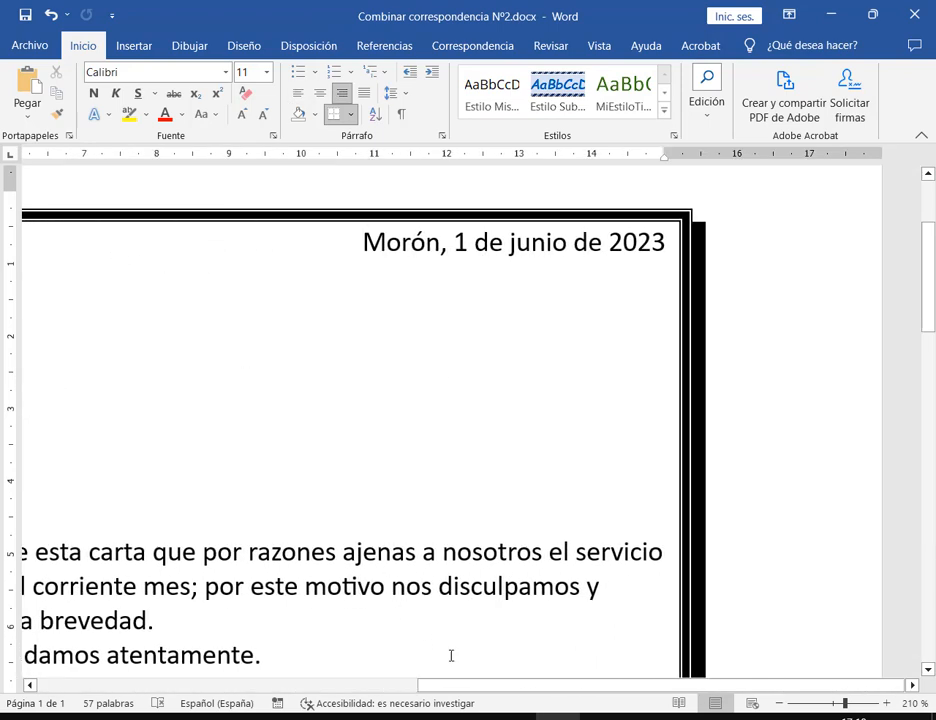
drag(472, 684, 84, 684)
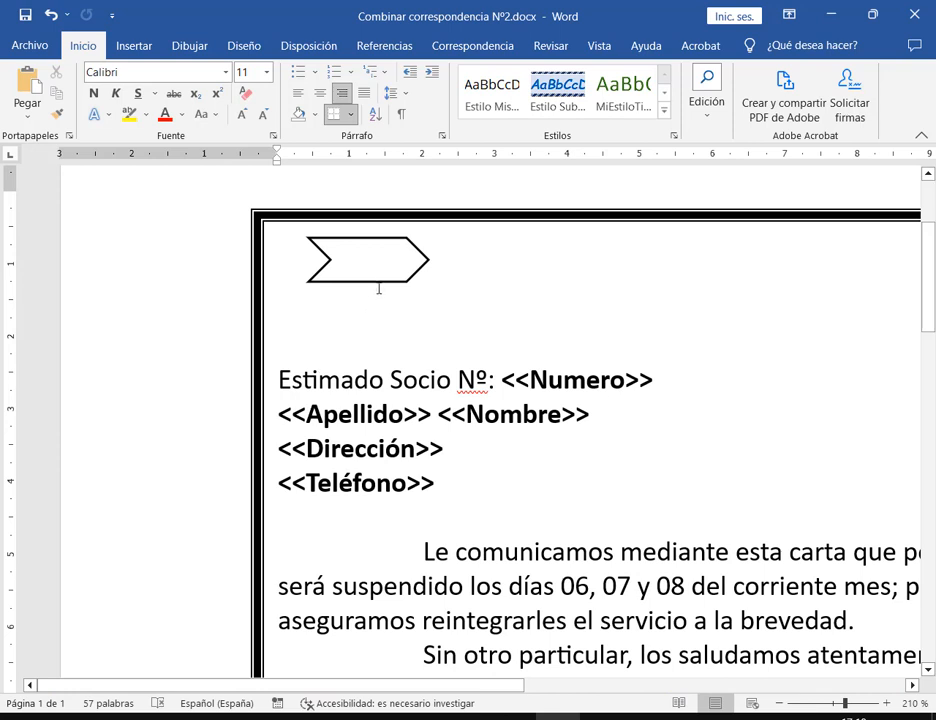
Copy and paste the chevron, lining the copy up level with the original
click(378, 281)
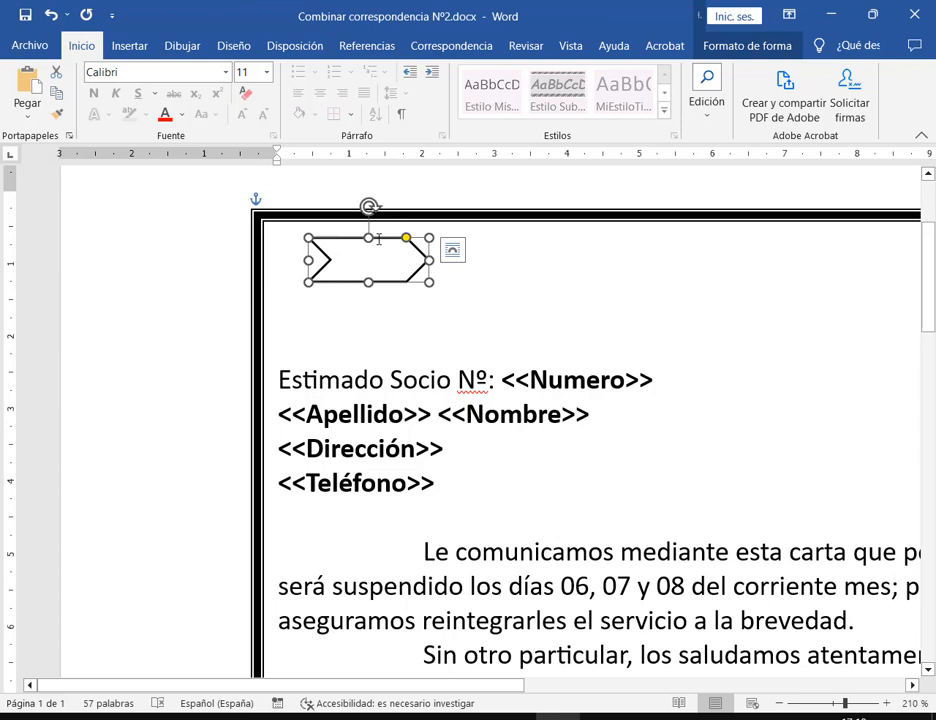
click(56, 90)
click(27, 82)
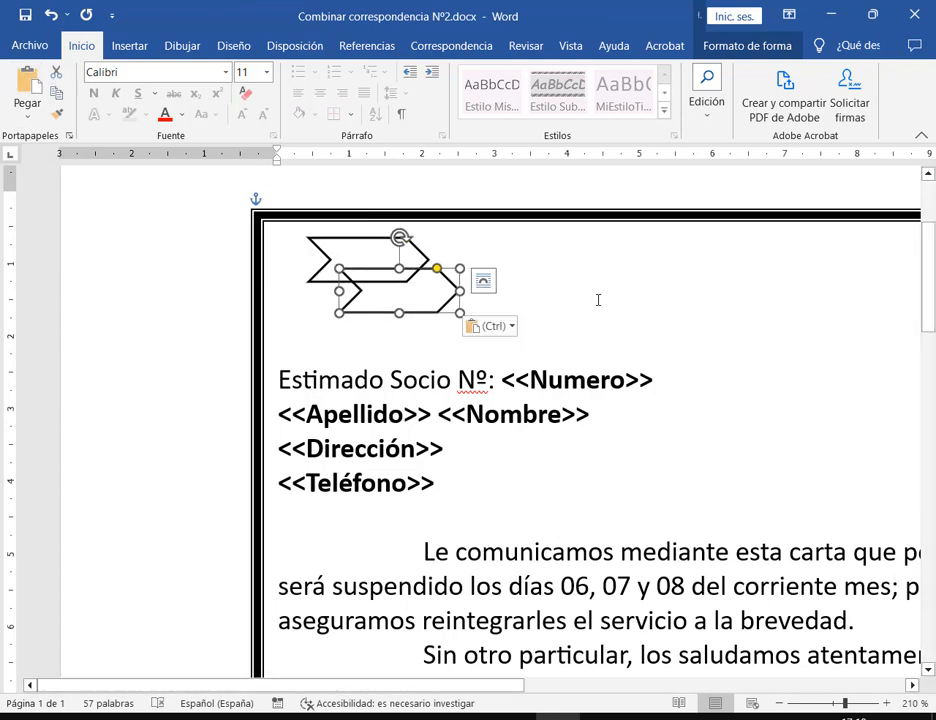
key(ctrl+z)
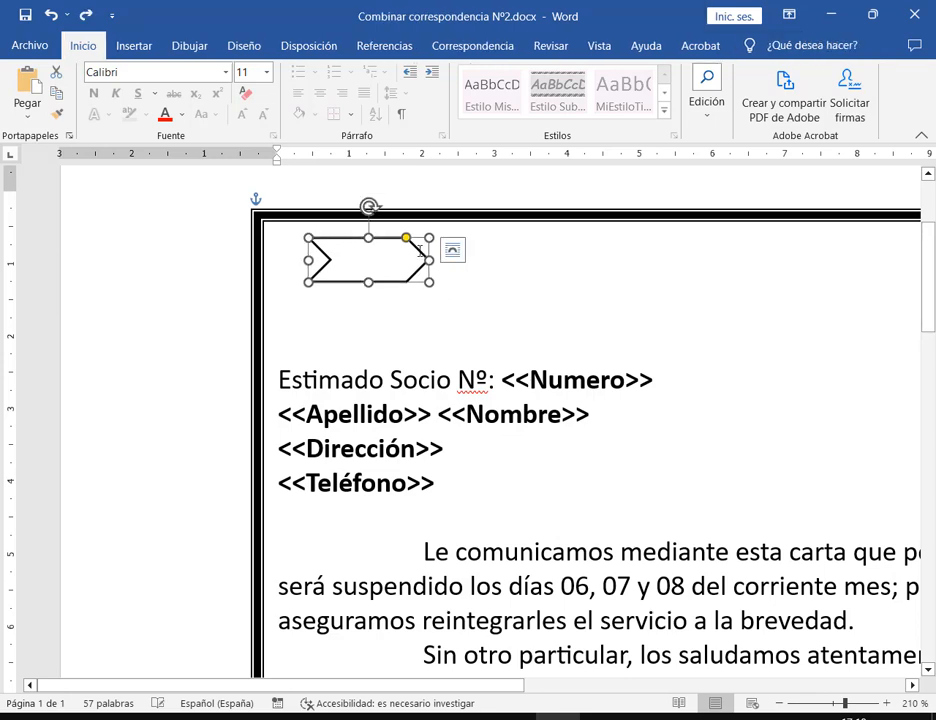
right_click(413, 244)
key(Escape)
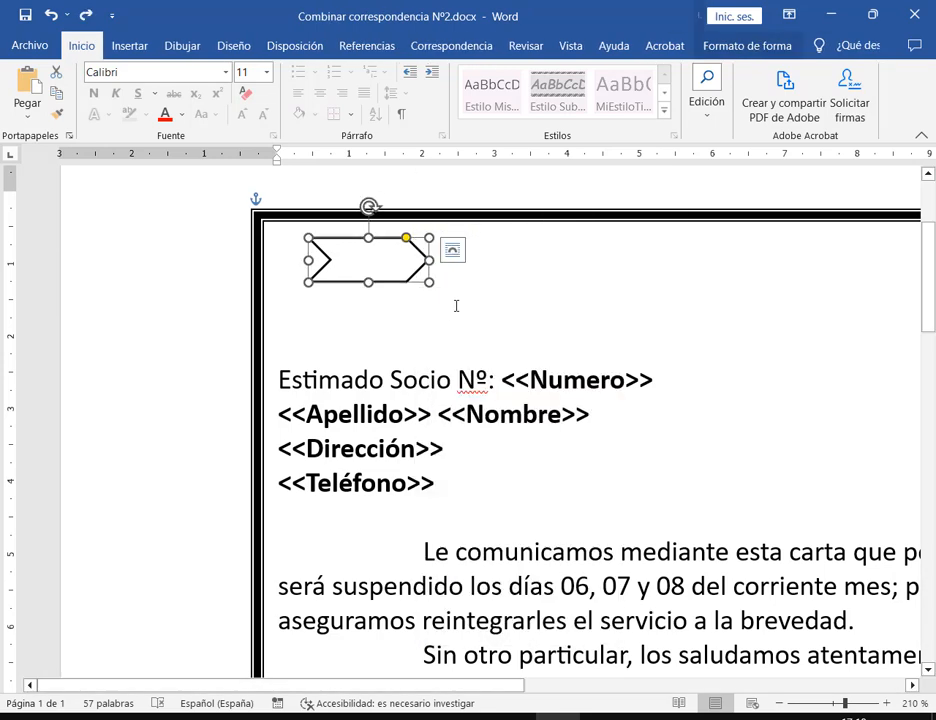
right_click(547, 268)
click(583, 382)
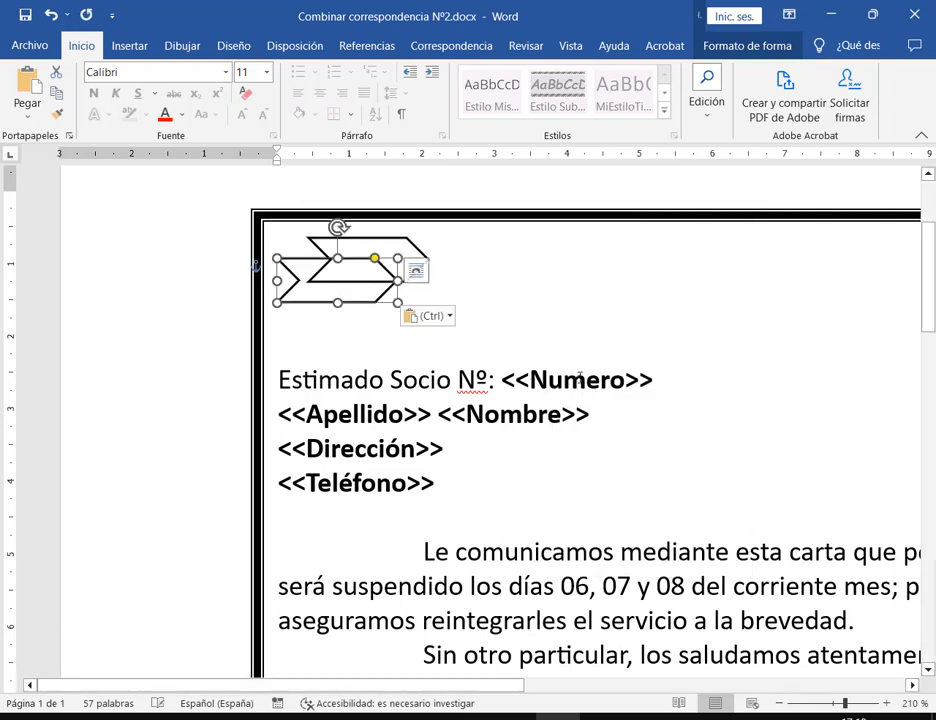
drag(370, 300, 454, 257)
click(380, 309)
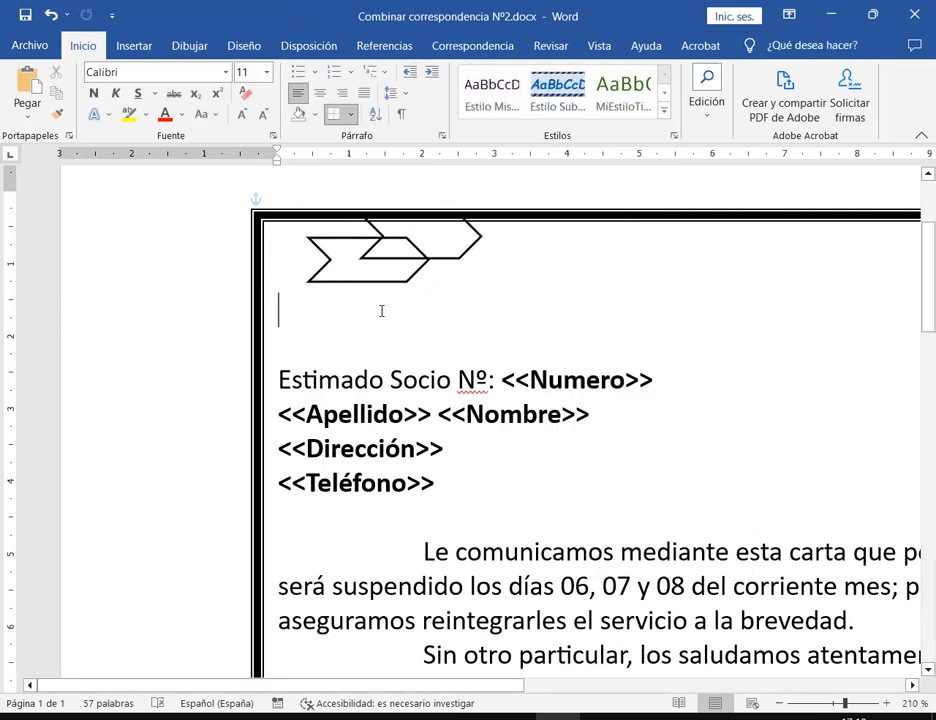
click(447, 259)
drag(447, 259, 429, 304)
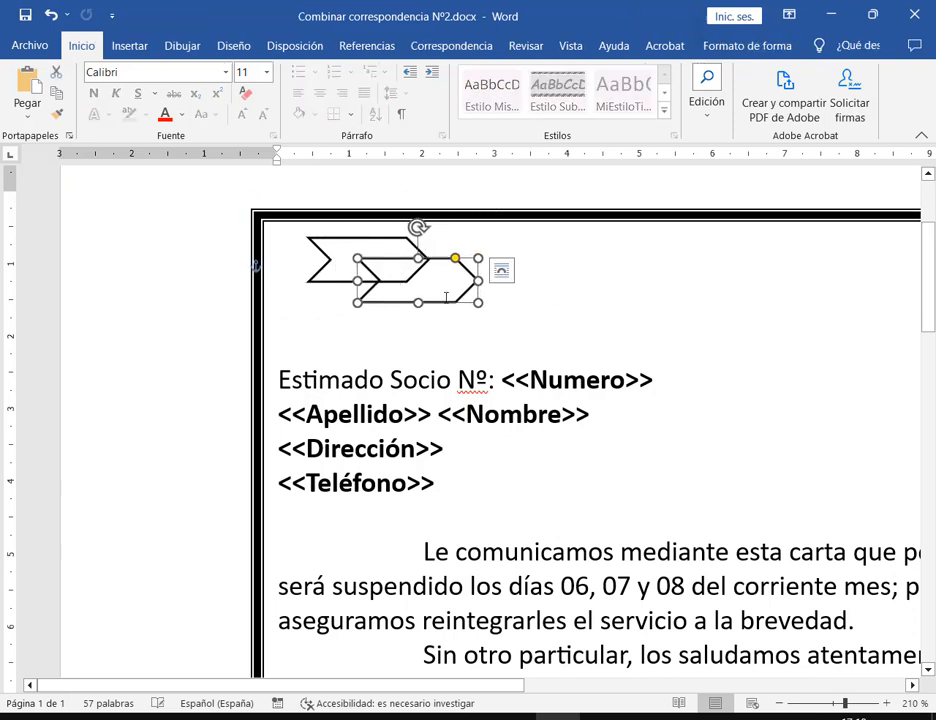
Remove the copy's fill and place it just right of the first chevron
click(735, 43)
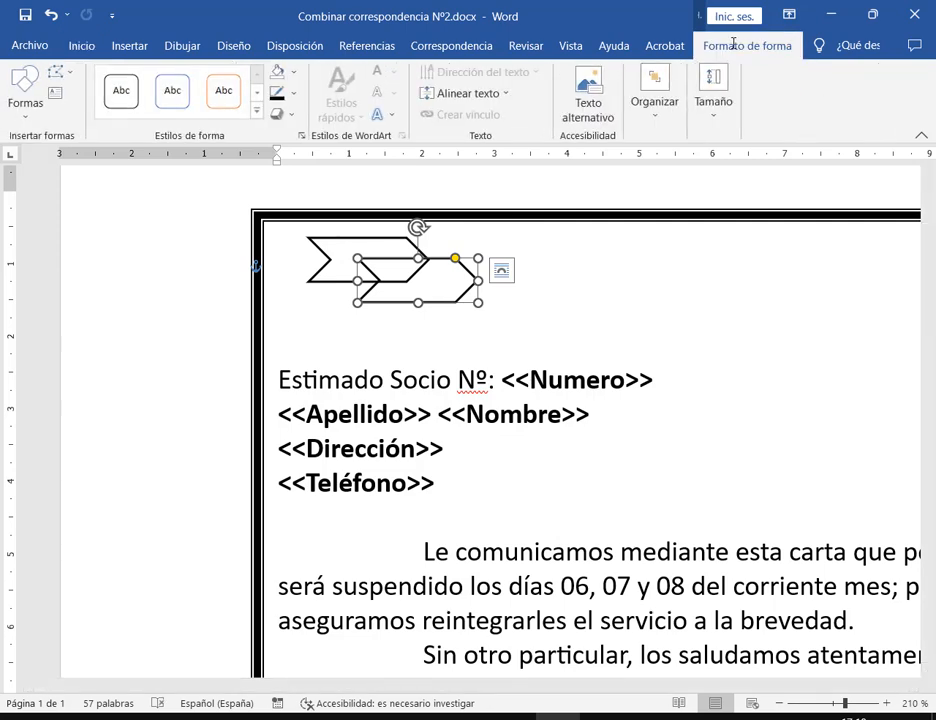
click(294, 72)
click(322, 232)
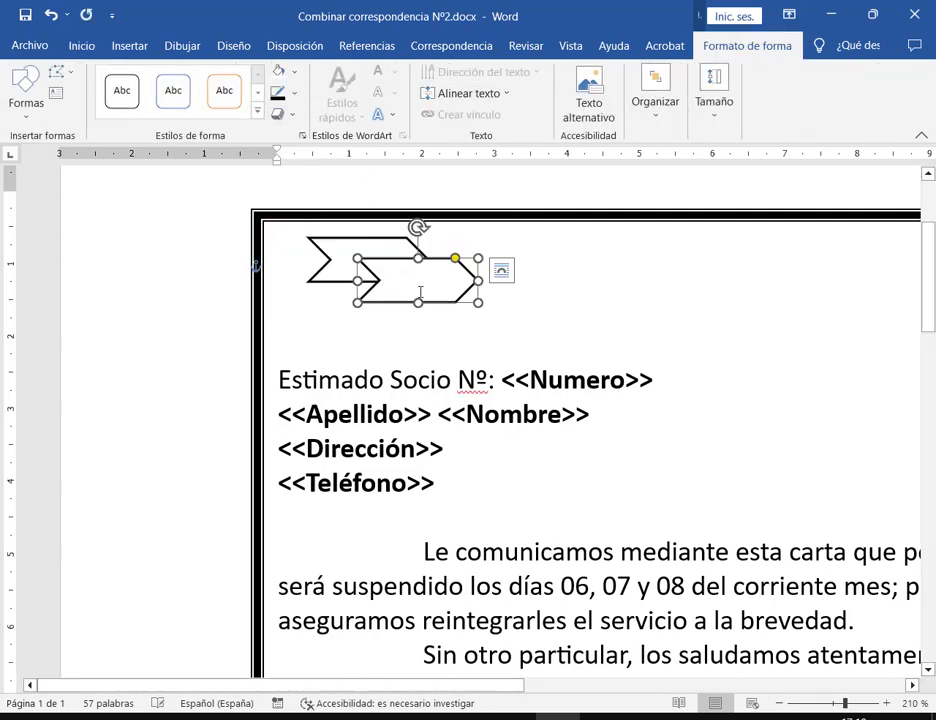
click(582, 306)
drag(433, 282, 509, 261)
click(555, 322)
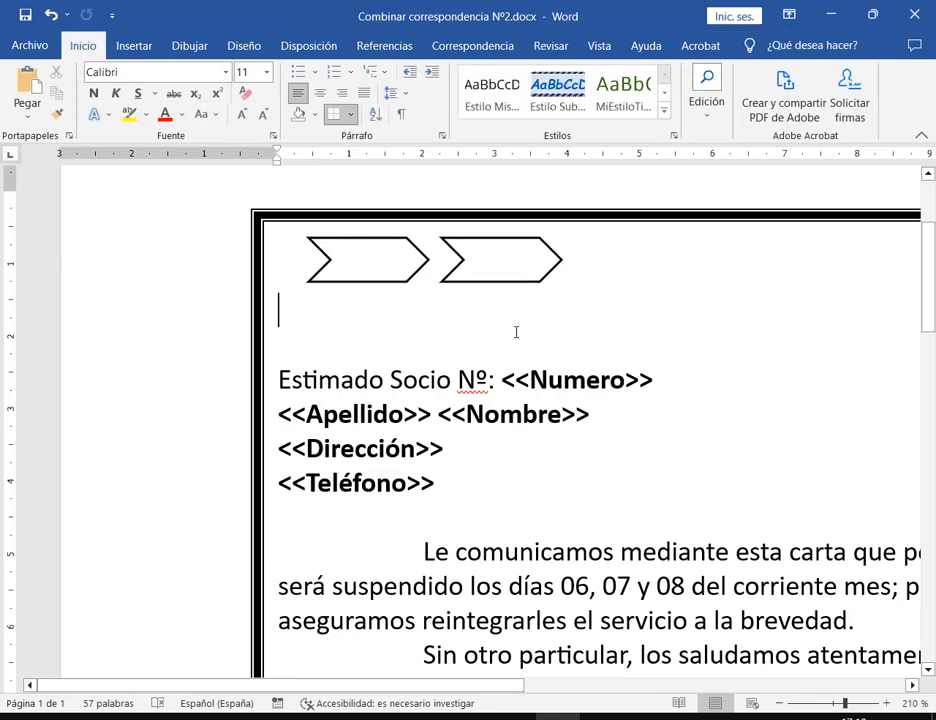
Zoom to 250% and give the left chevron the first Exterior shadow preset, offset bottom-right
click(497, 265)
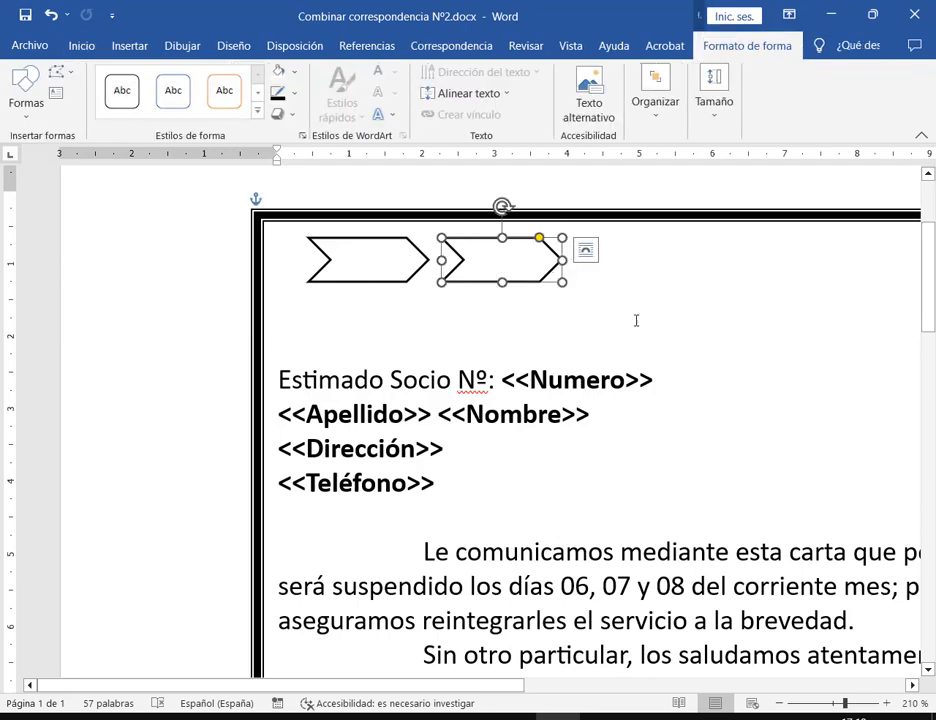
click(886, 703)
click(886, 703)
click(886, 703)
click(886, 703)
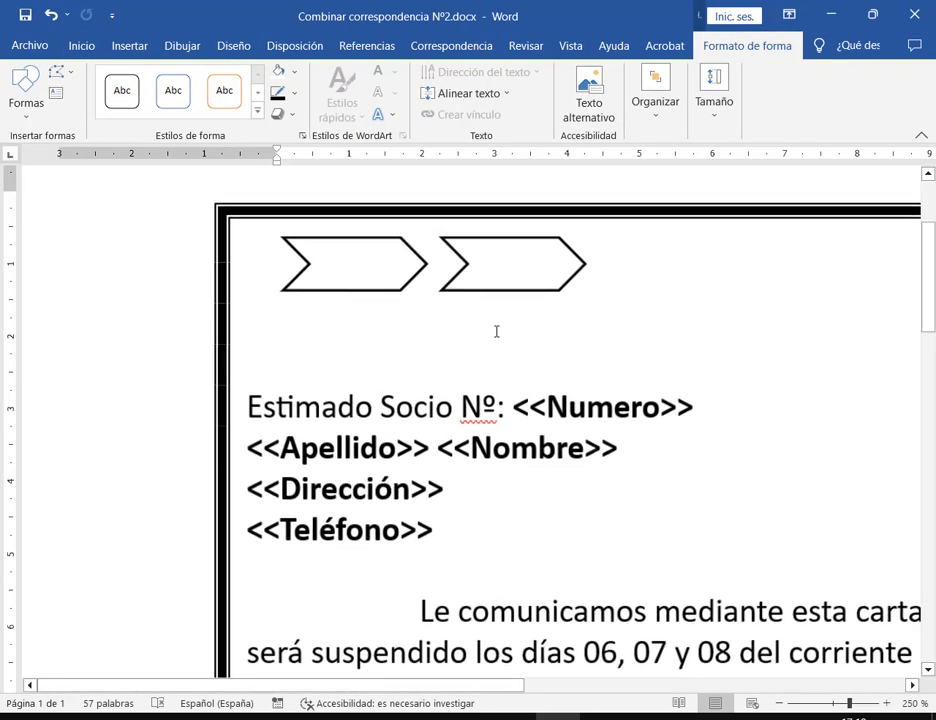
click(382, 291)
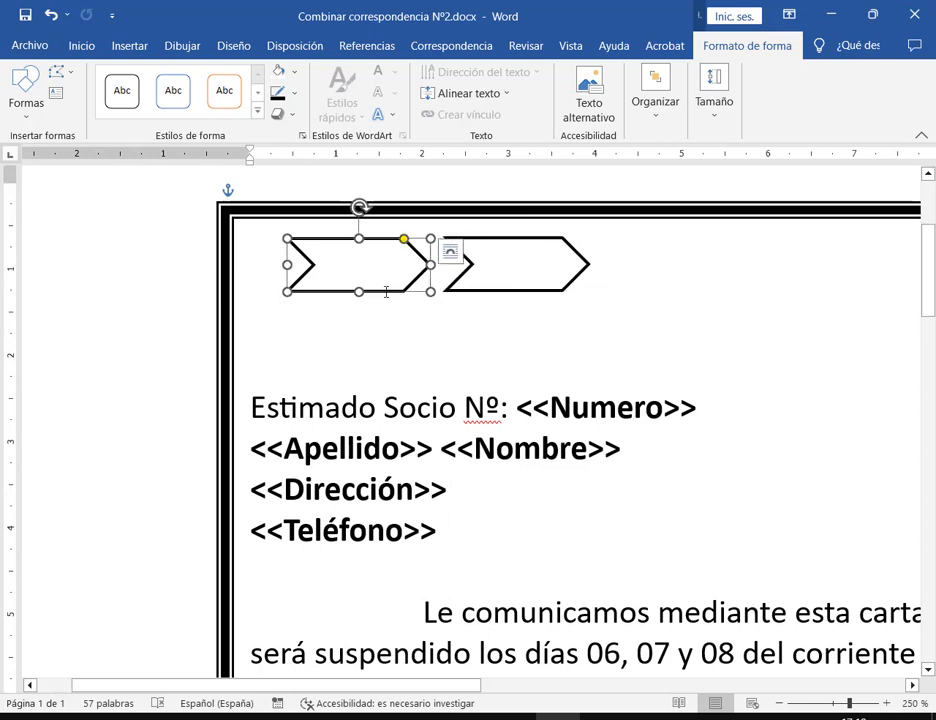
click(290, 118)
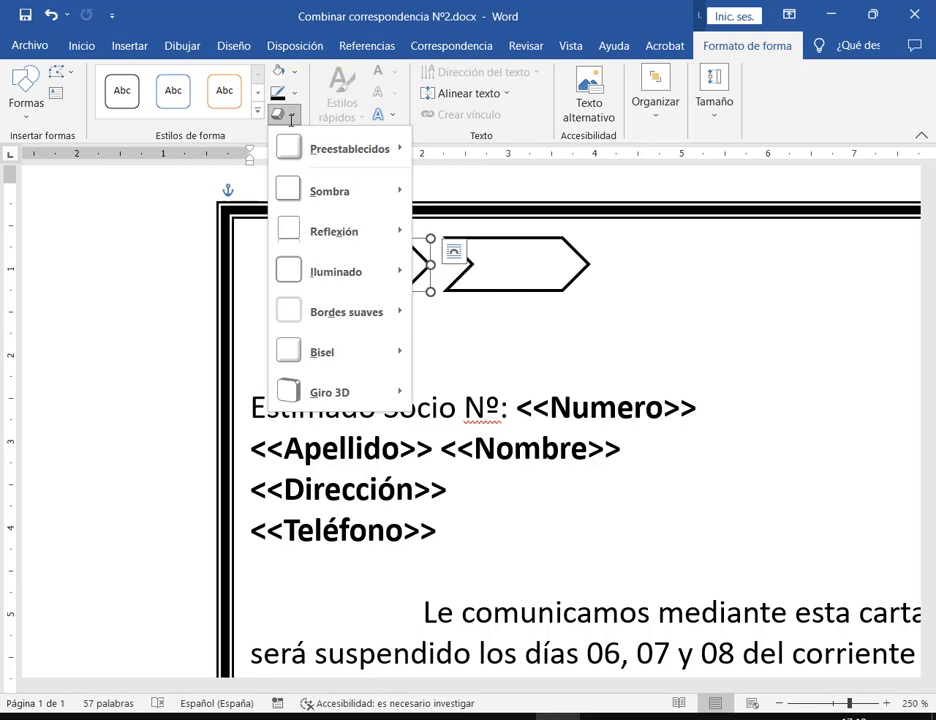
mouse_move(303, 183)
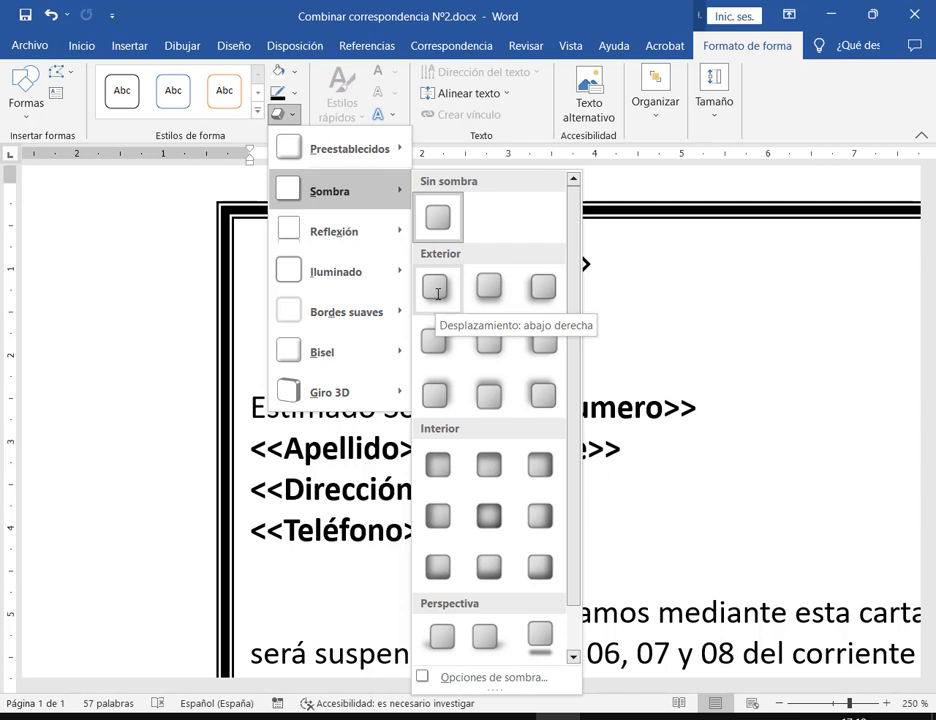
click(437, 289)
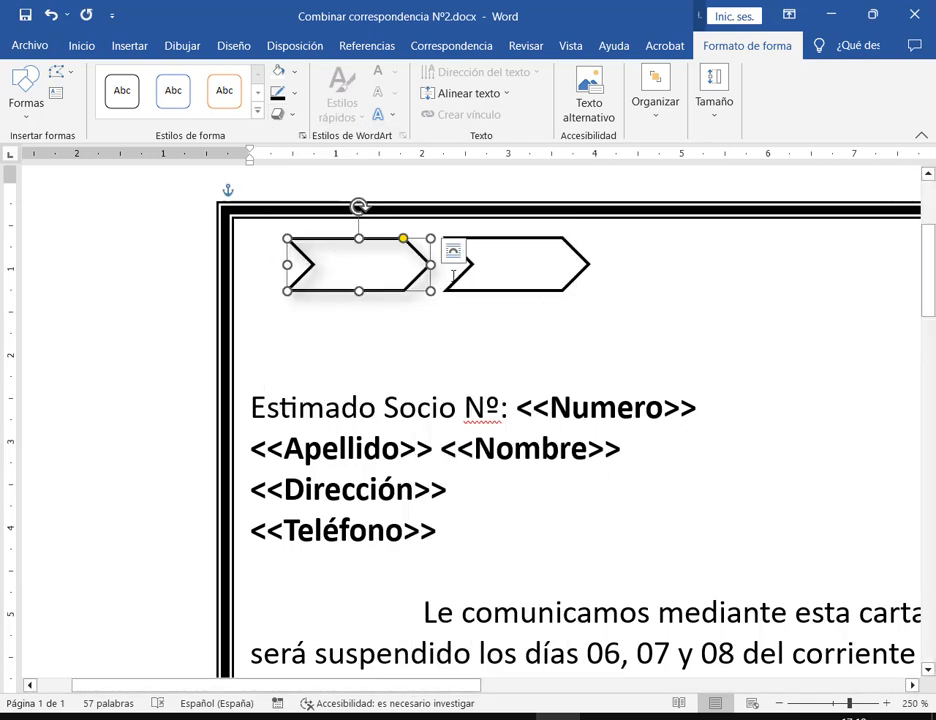
click(294, 115)
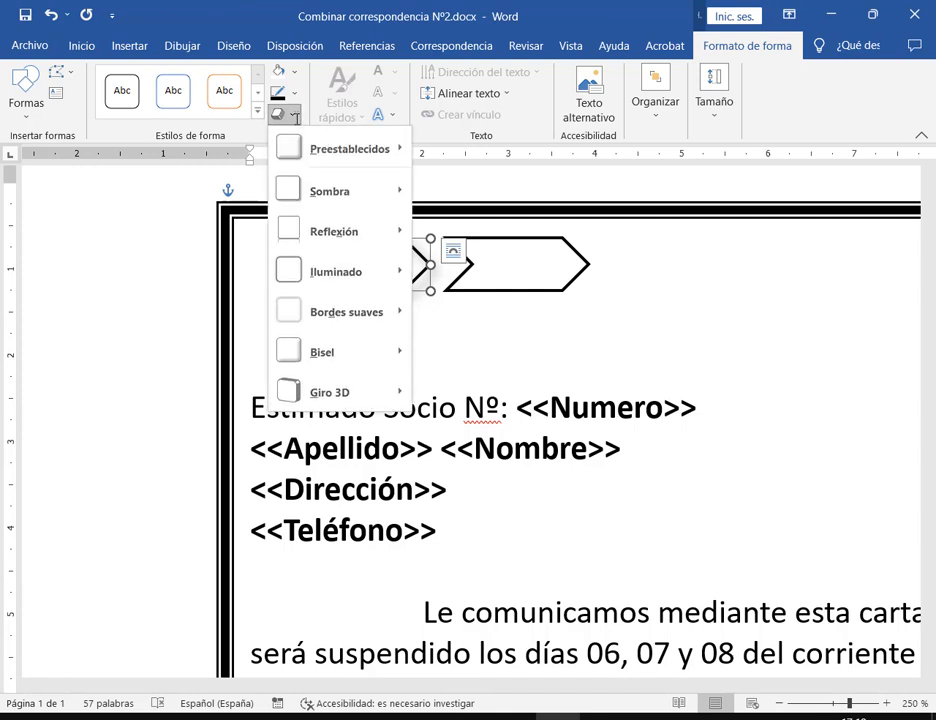
mouse_move(342, 189)
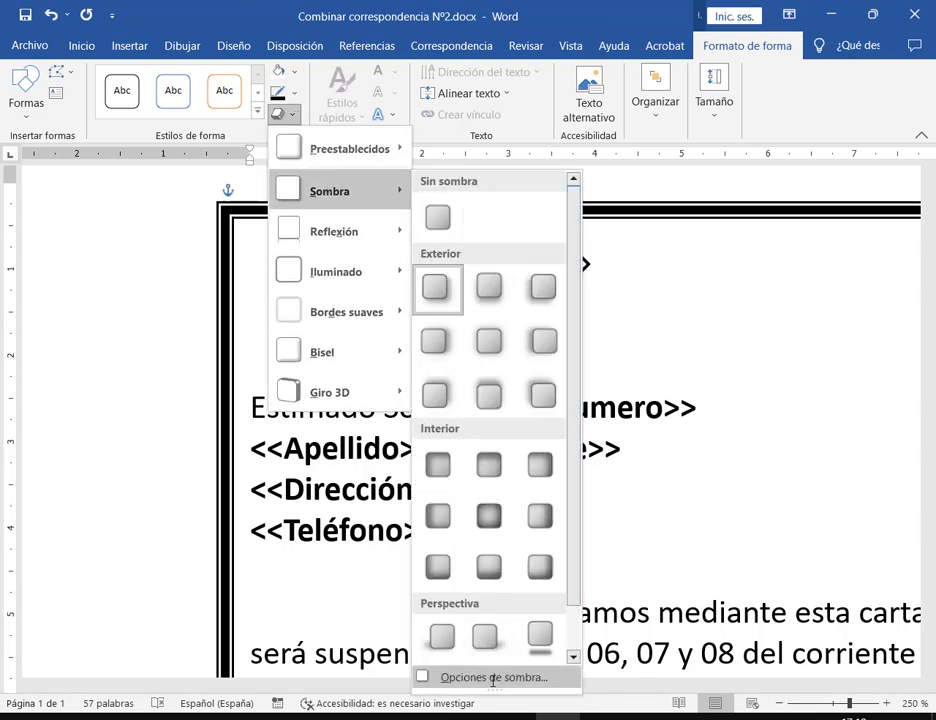
In Opciones de sombra, set the left chevron's shadow Desenfoque to 0 pt and Distancia to 6 pt
click(539, 680)
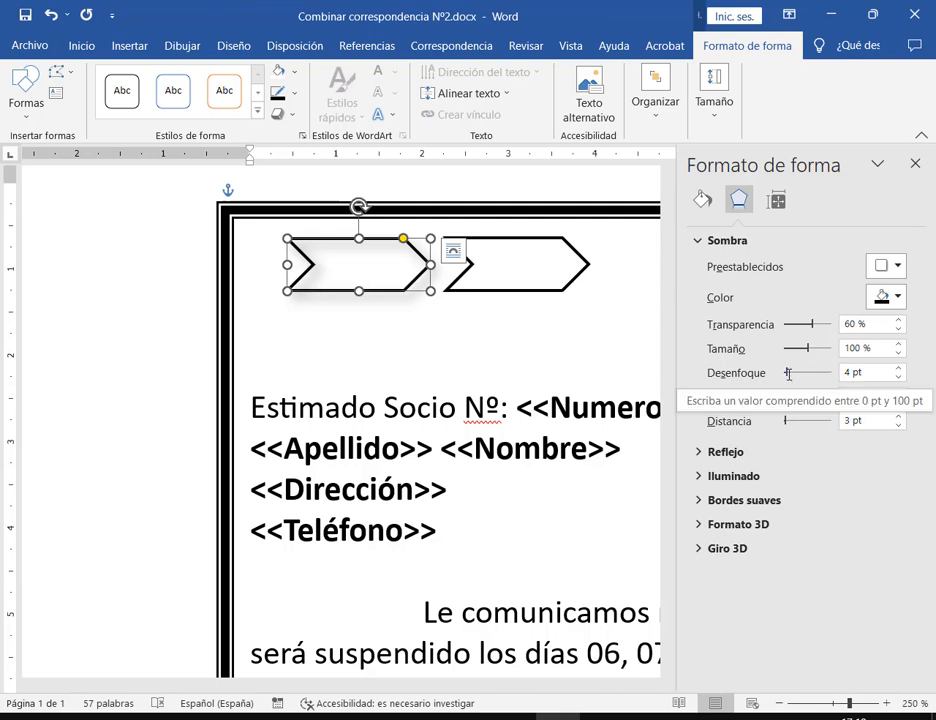
drag(787, 373, 763, 374)
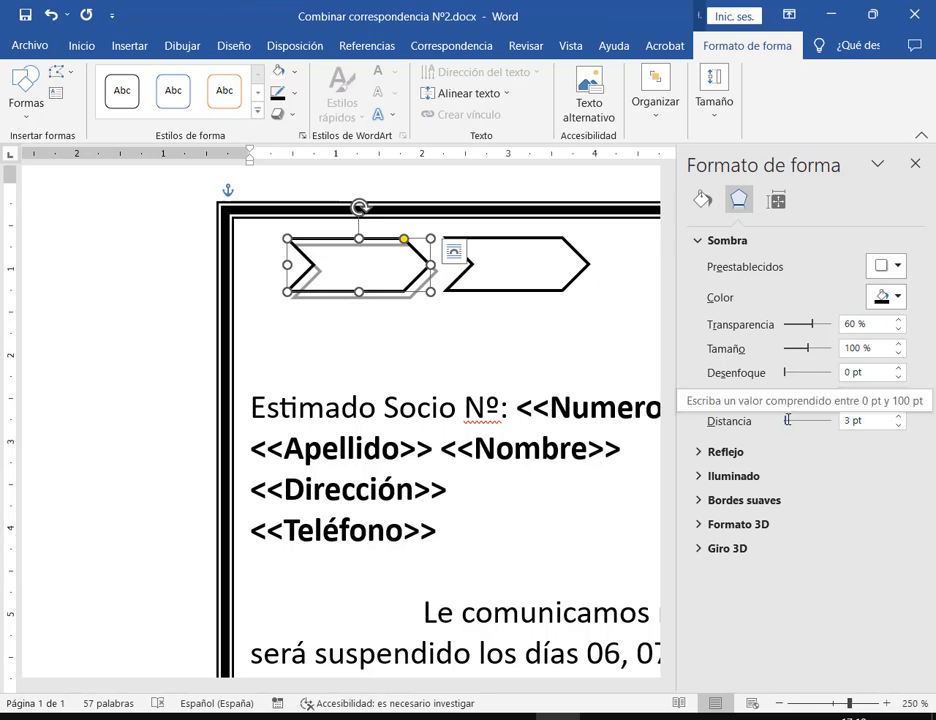
drag(787, 421, 795, 421)
drag(793, 421, 787, 421)
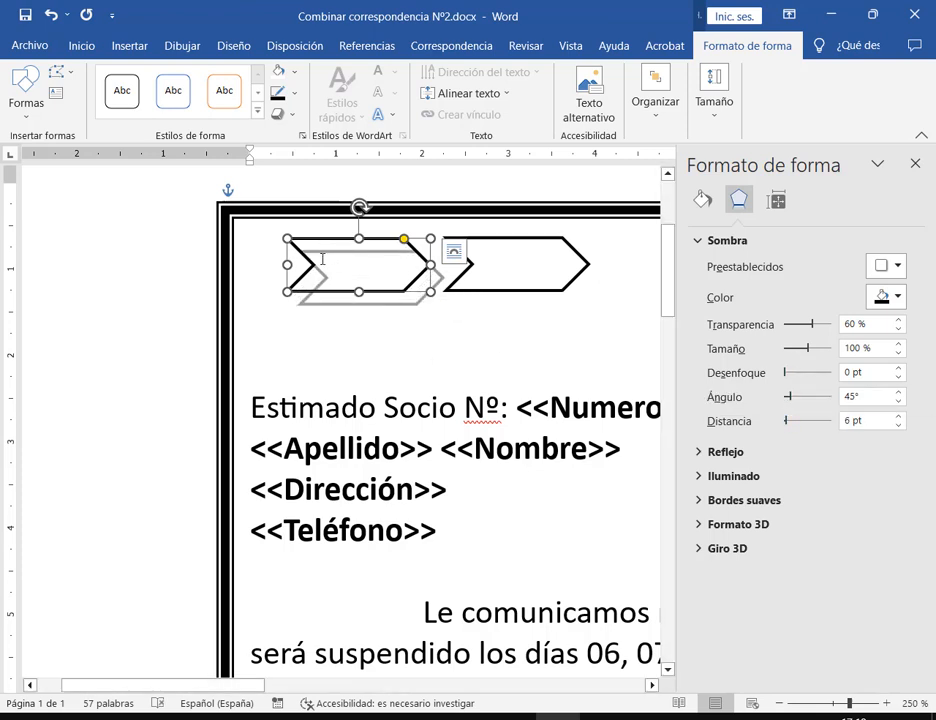
click(513, 351)
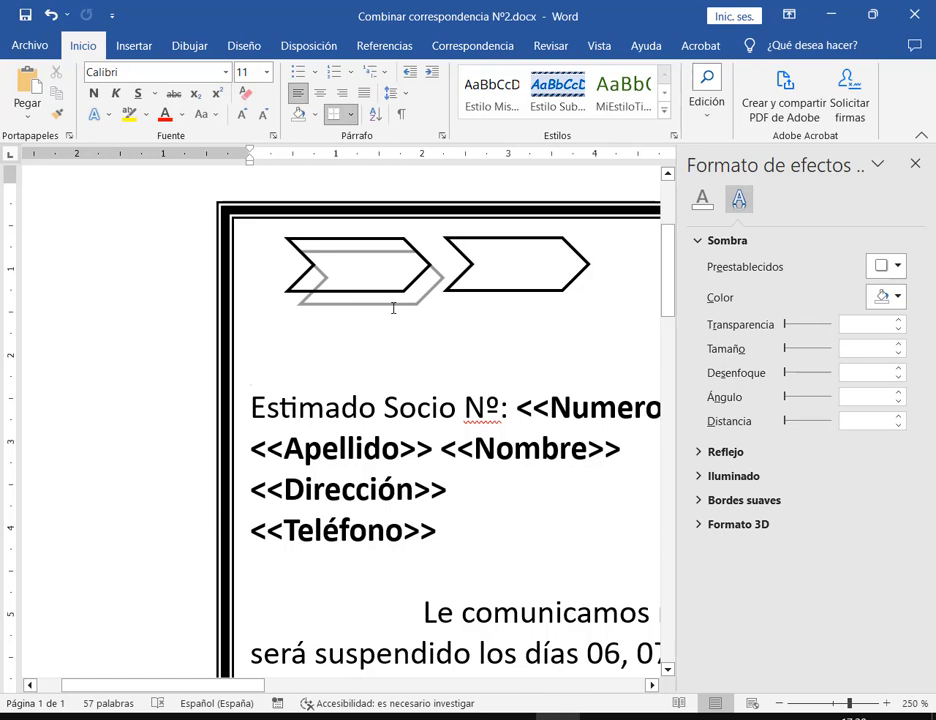
click(553, 264)
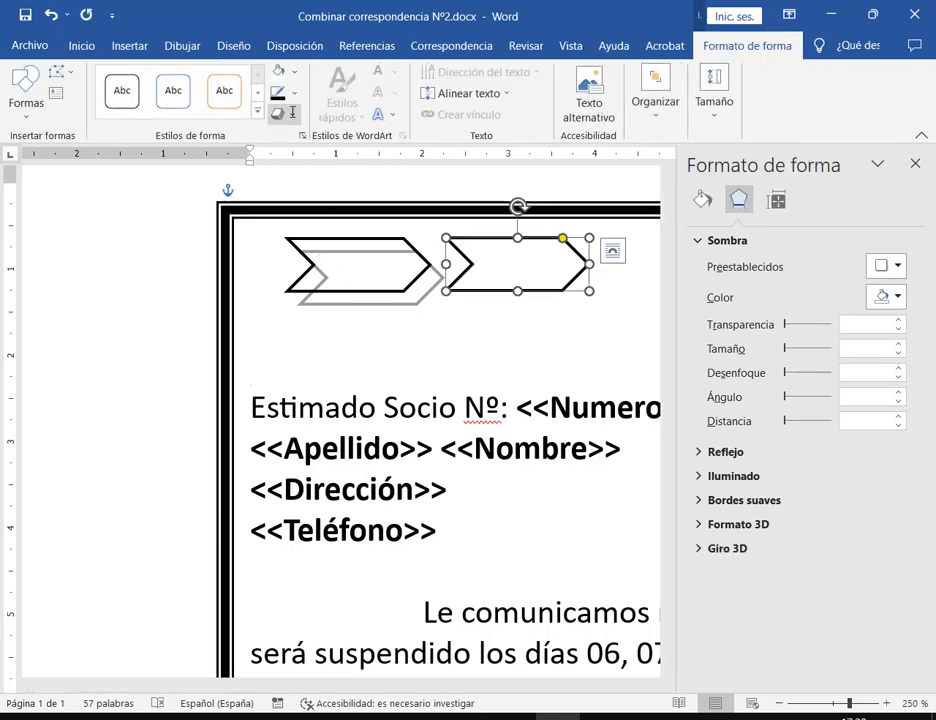
click(279, 113)
mouse_move(321, 186)
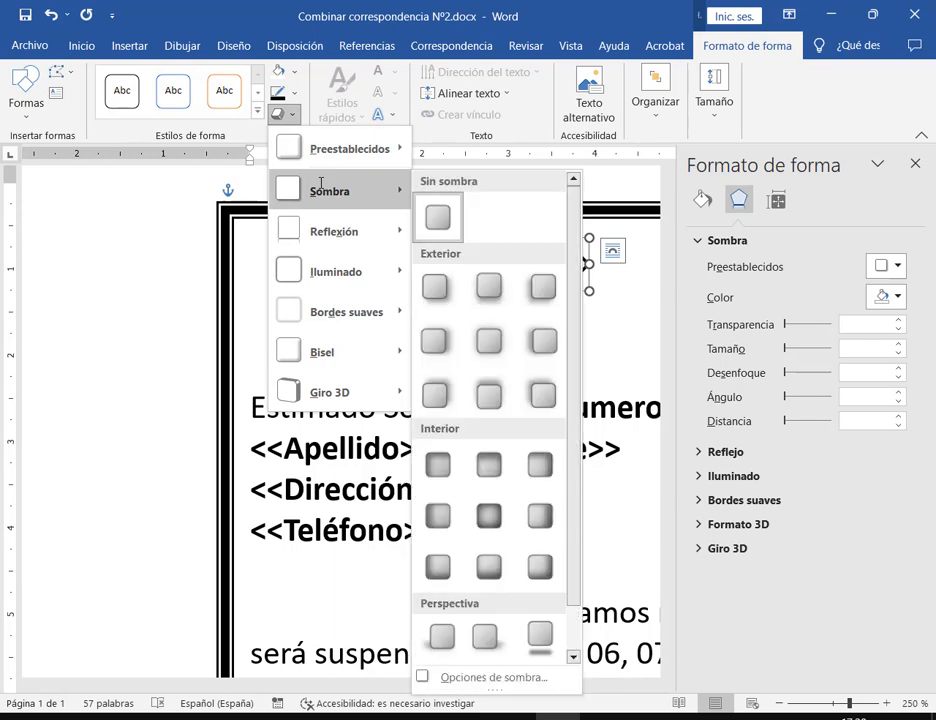
click(435, 287)
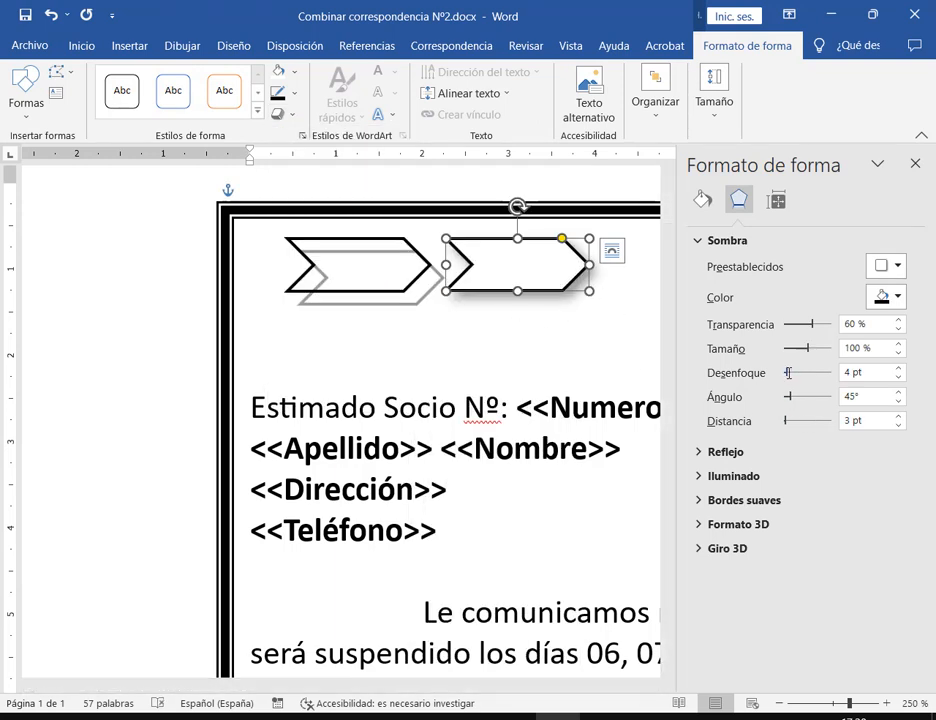
drag(788, 372, 785, 372)
drag(786, 420, 790, 422)
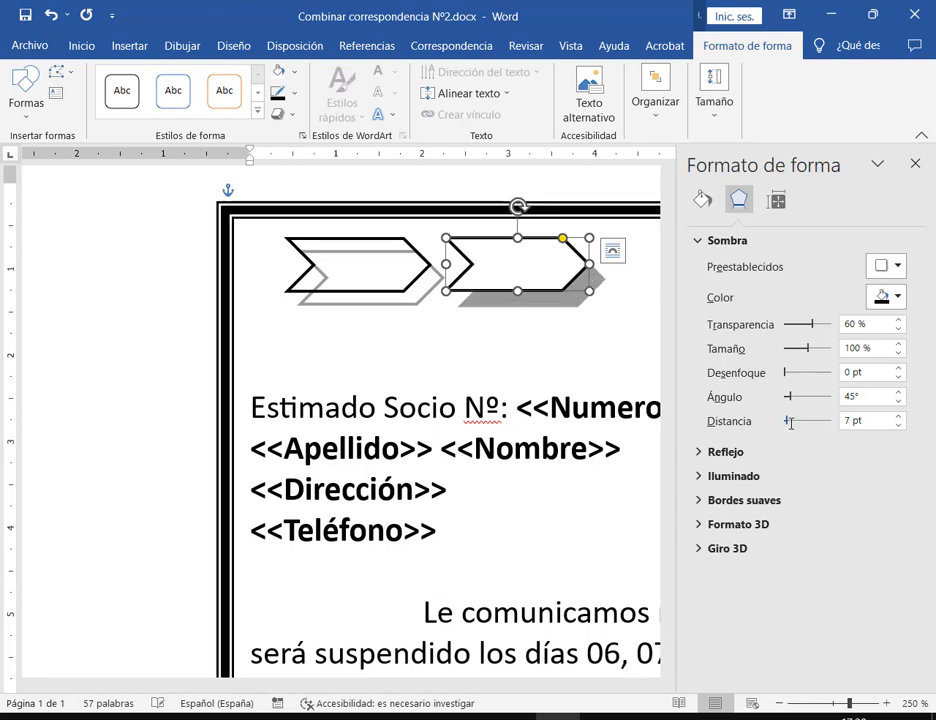
click(591, 338)
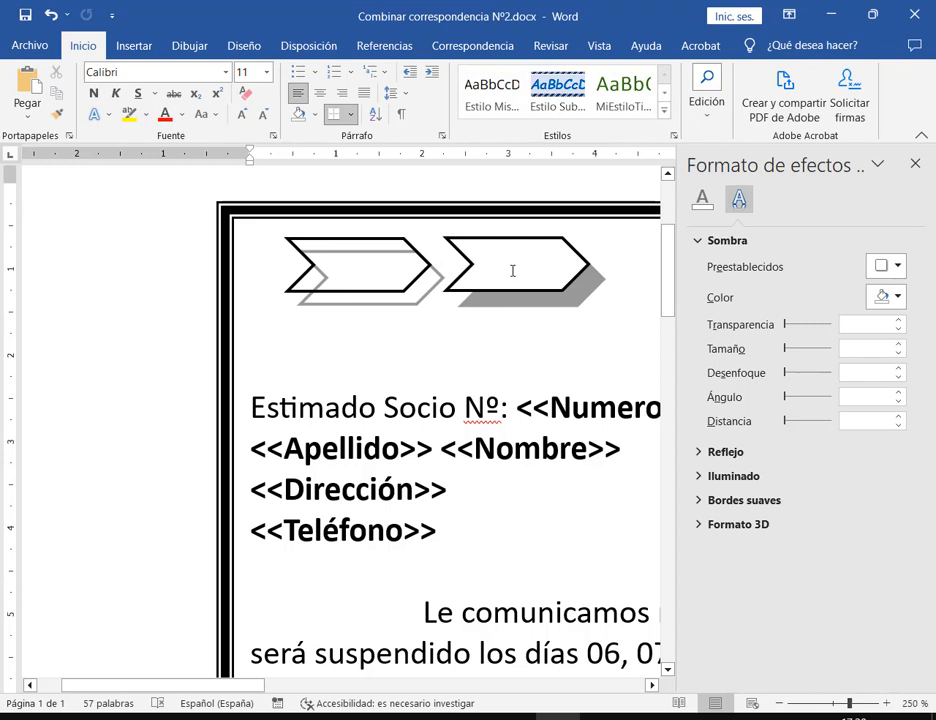
click(542, 238)
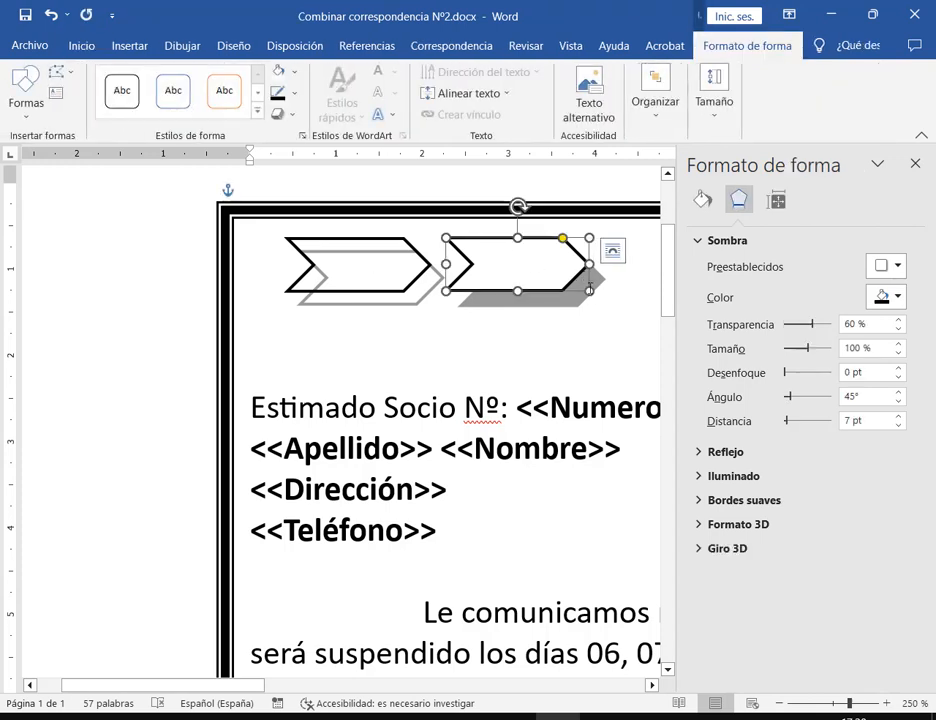
click(330, 289)
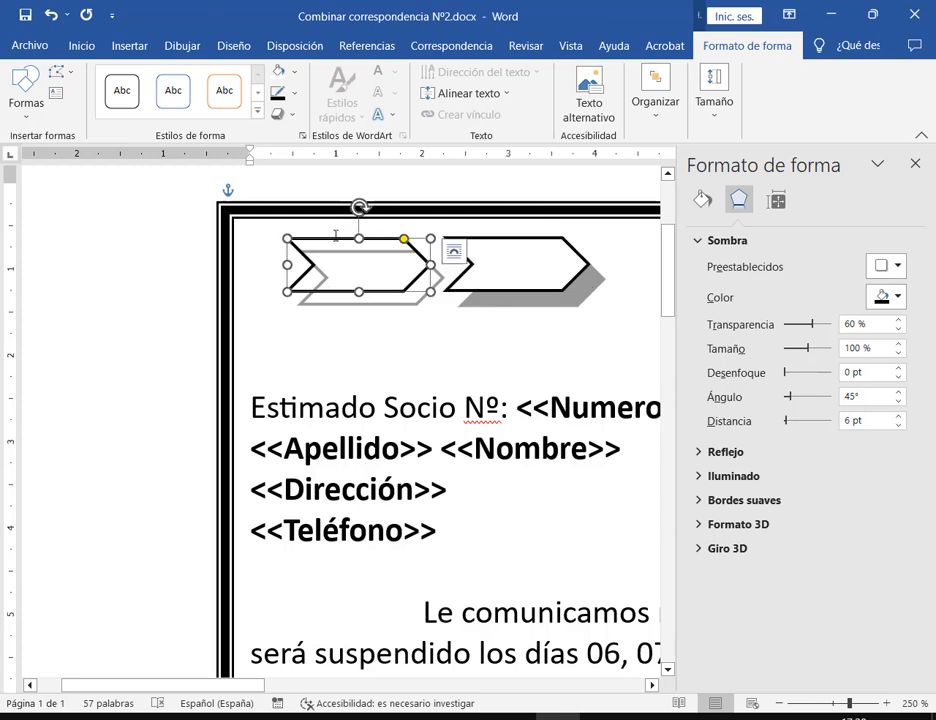
click(558, 340)
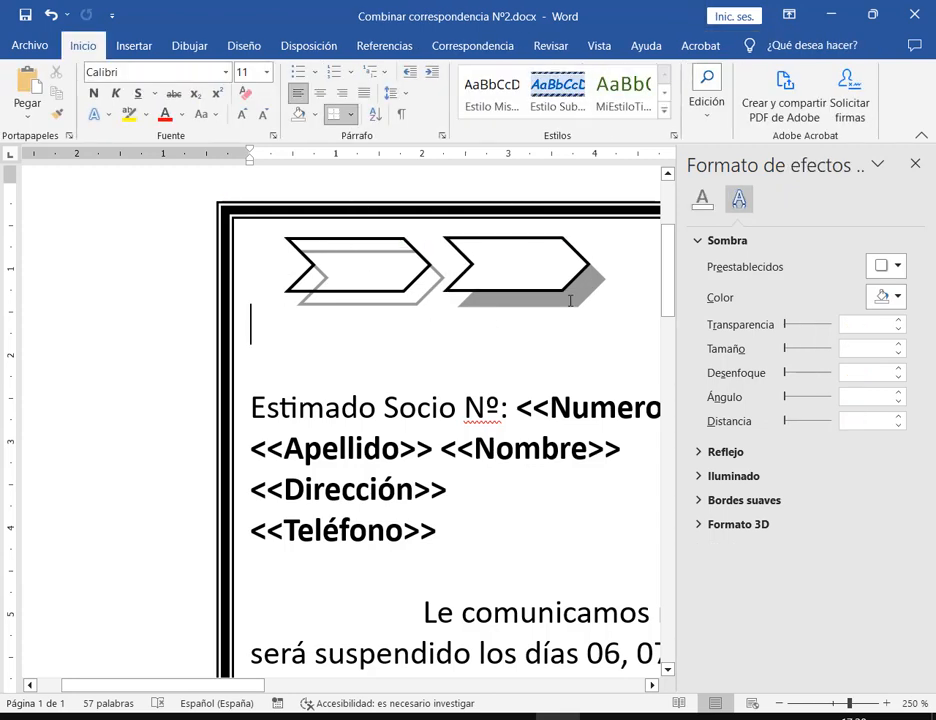
click(364, 290)
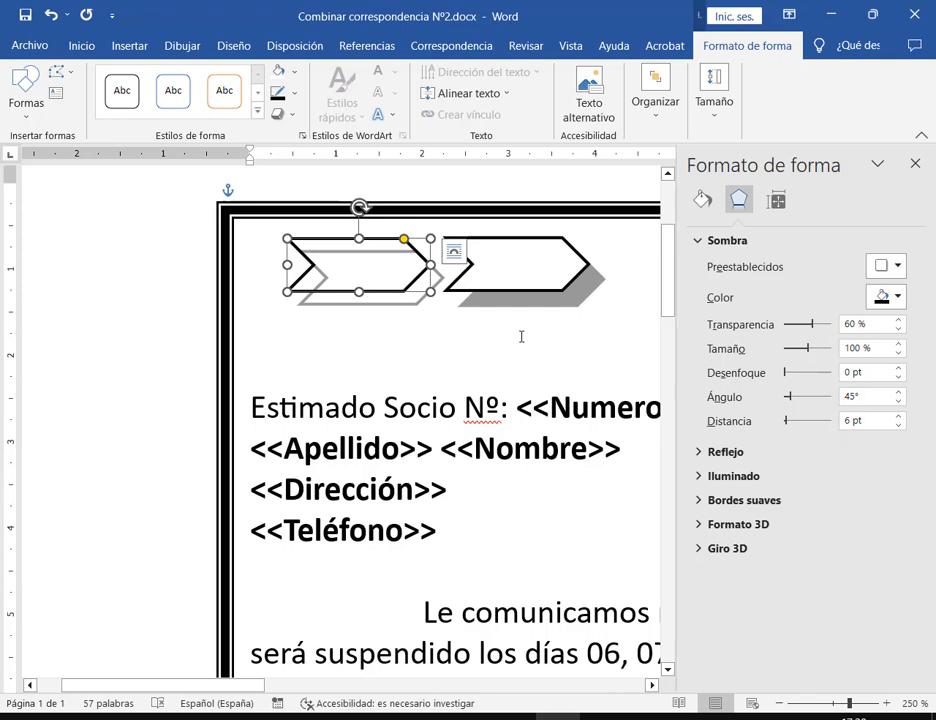
click(587, 358)
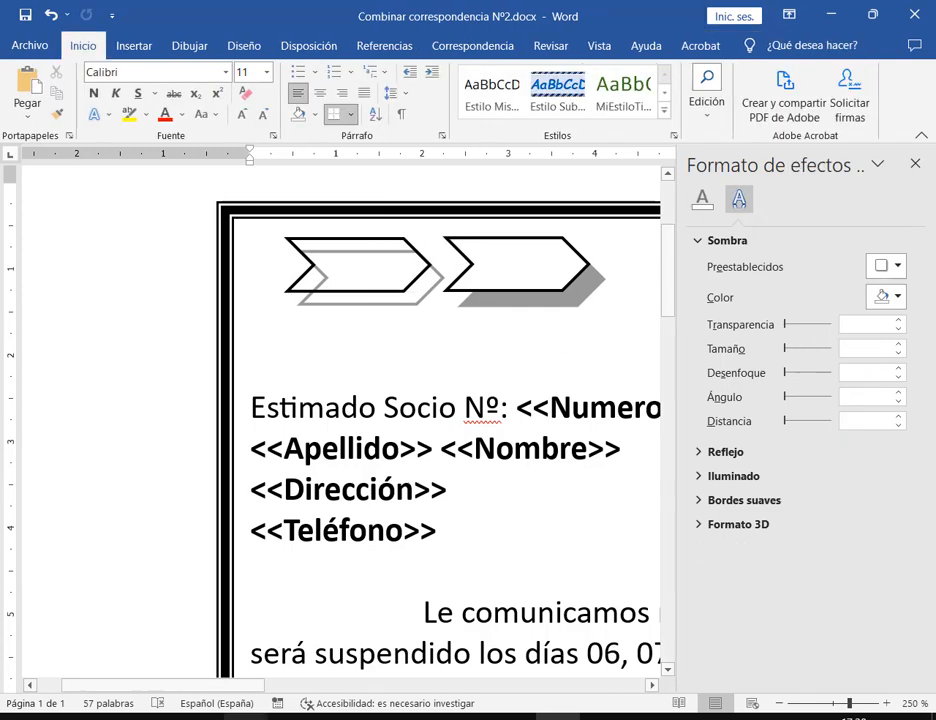
mouse_move(245, 716)
click(169, 662)
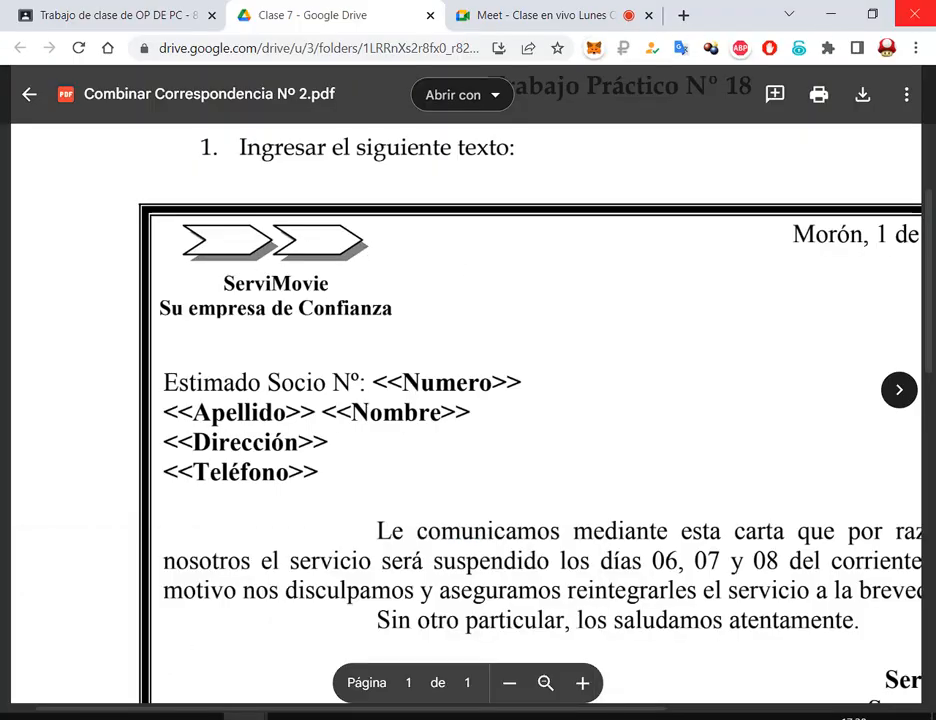
click(832, 9)
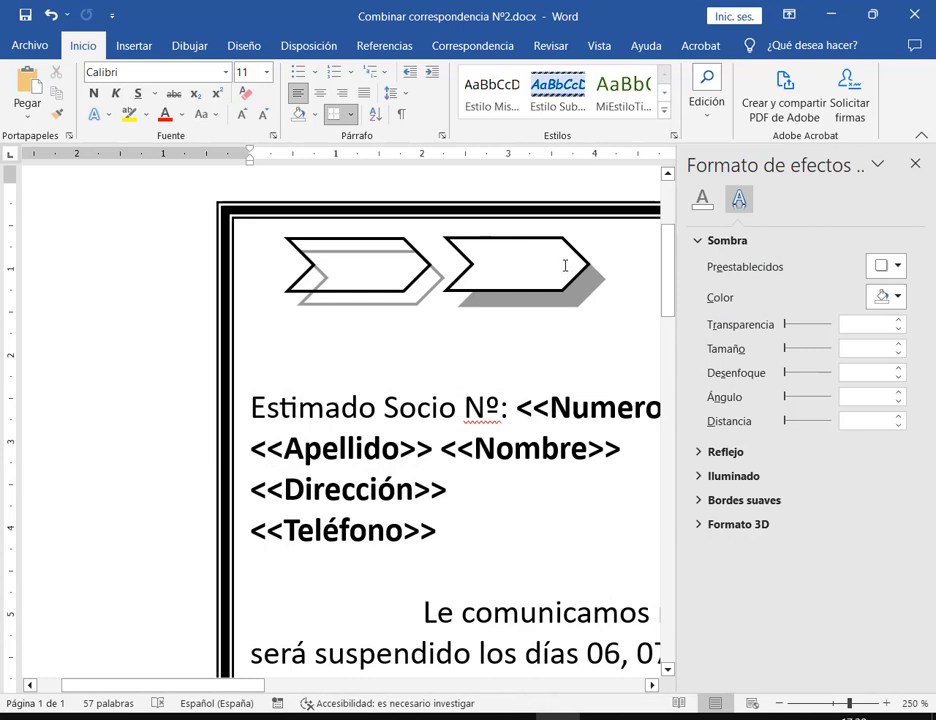
Compare both chevrons' shadows and set the right chevron's shadow angle to 60°
click(491, 261)
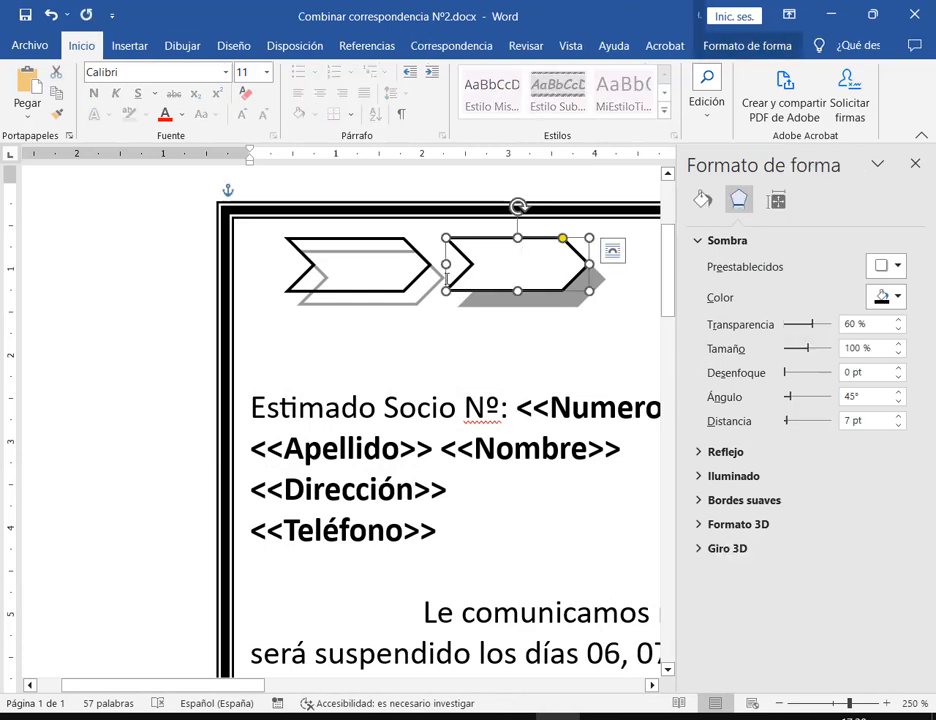
click(322, 244)
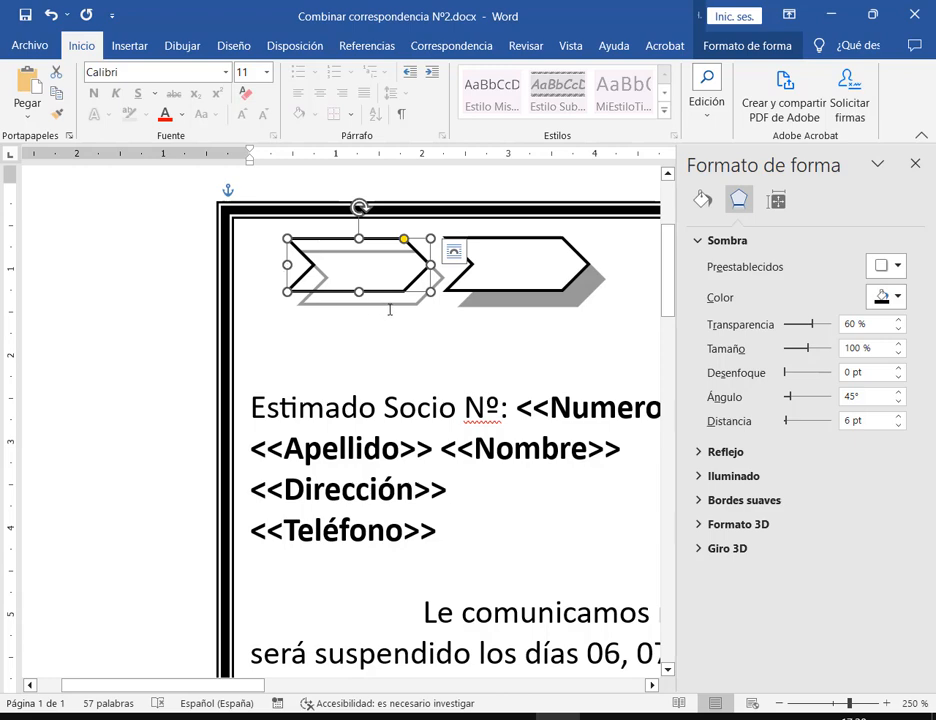
click(576, 258)
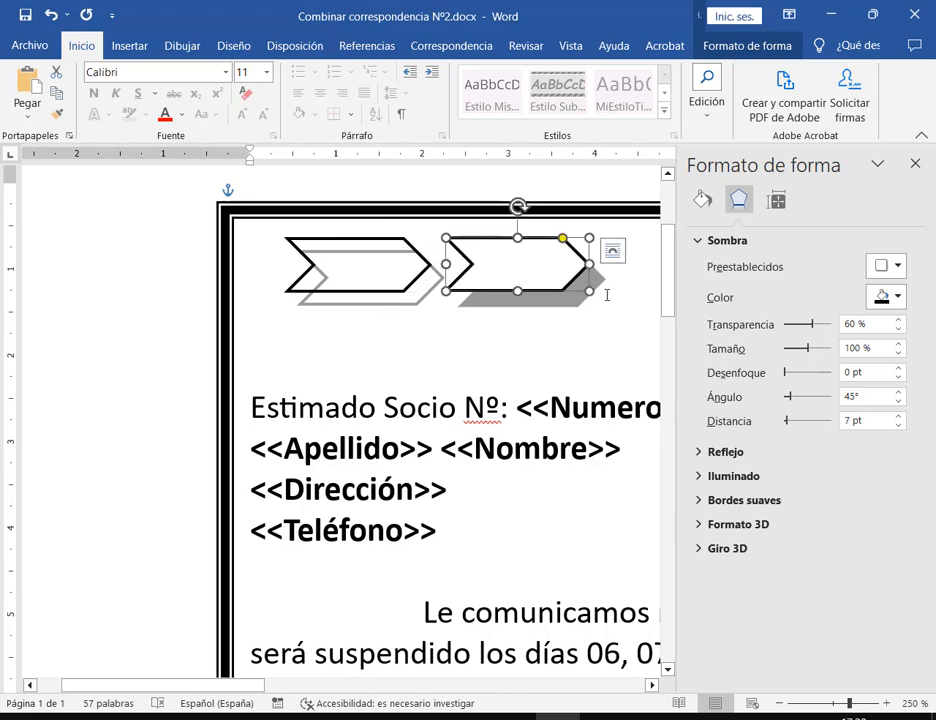
scroll(663, 340, down, 3)
scroll(663, 340, down, 2)
scroll(650, 305, up, 6)
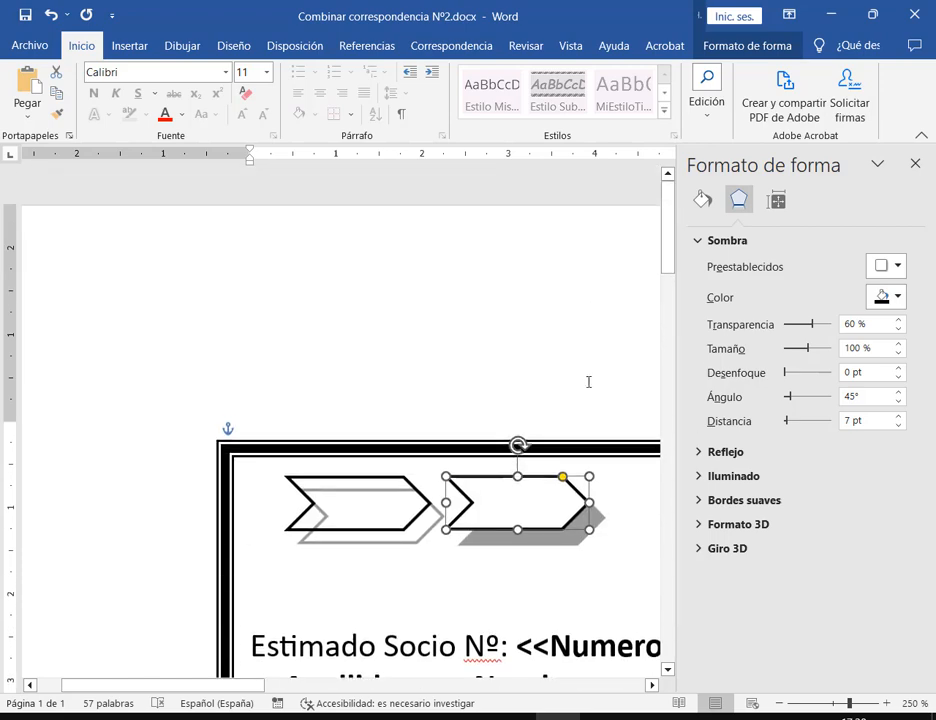
scroll(605, 413, down, 1)
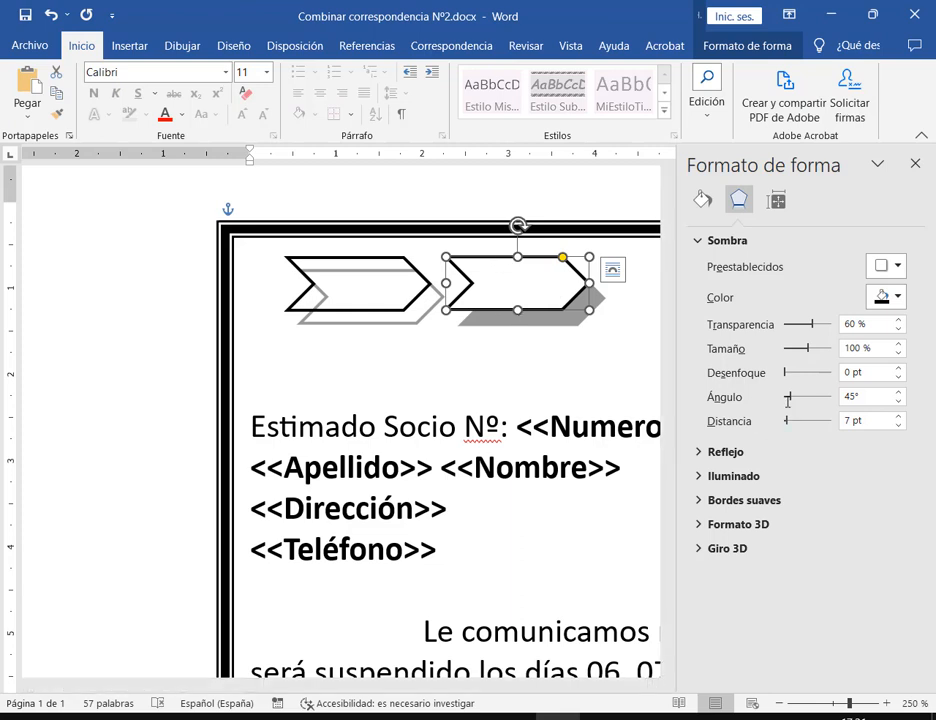
click(898, 400)
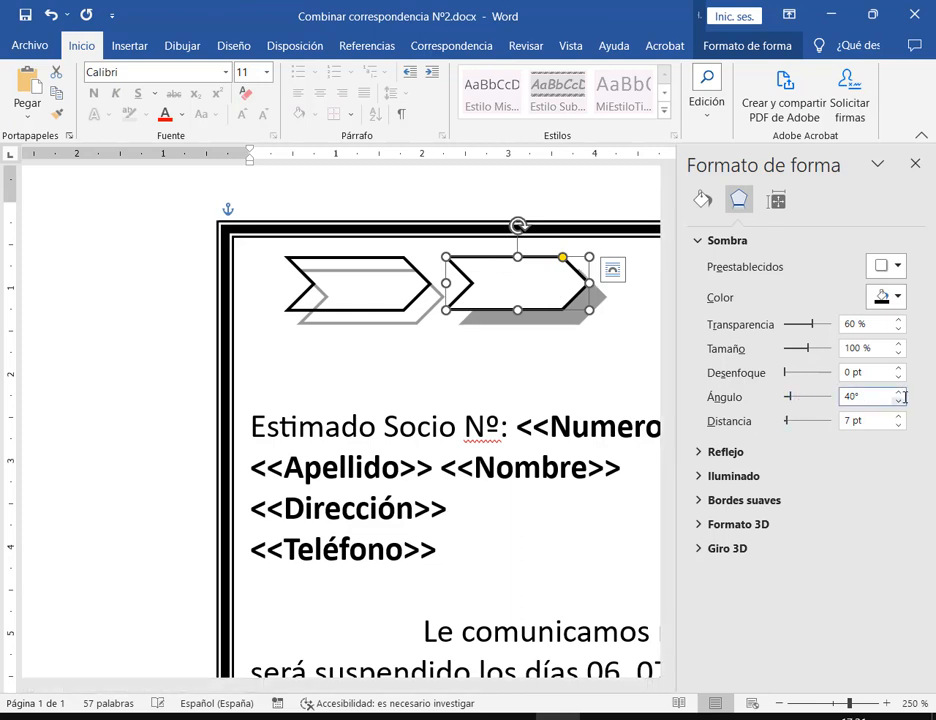
click(898, 392)
click(898, 392)
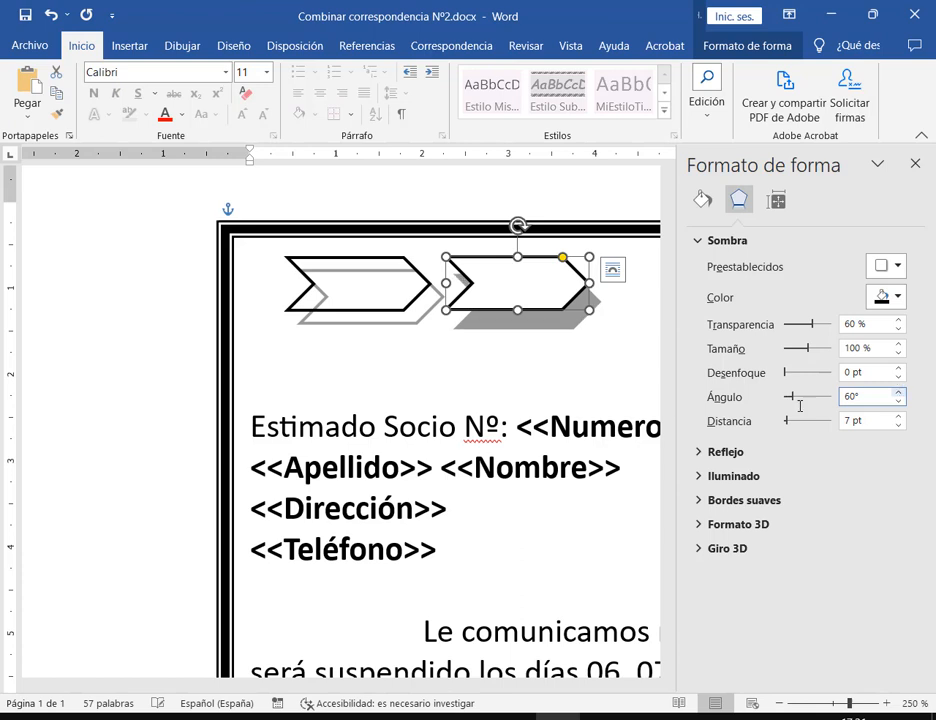
click(572, 395)
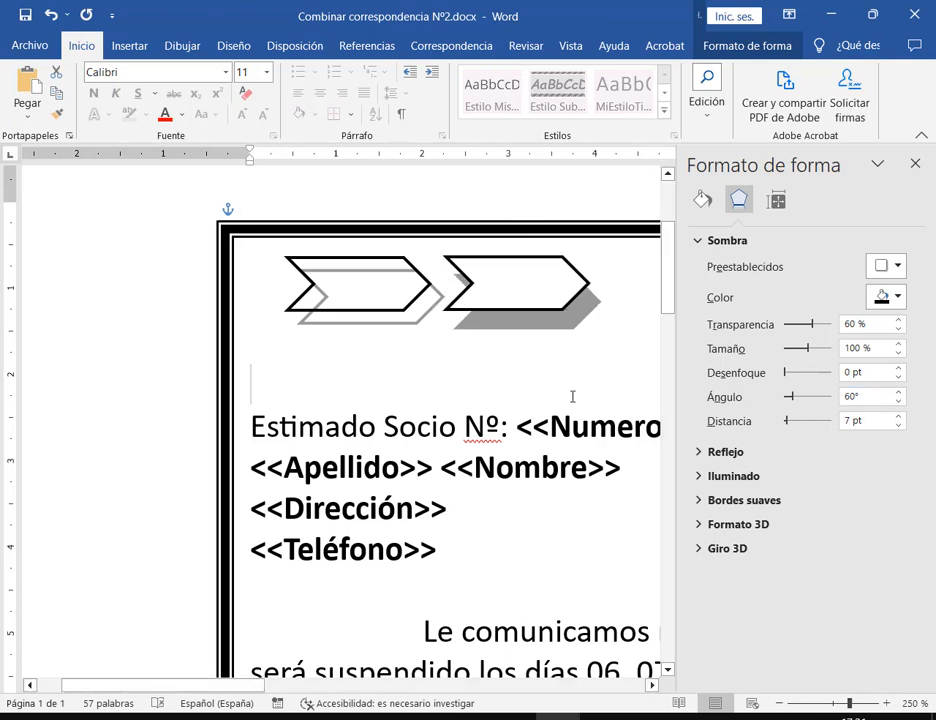
Delete the left chevron and slide the remaining one left into its place
click(405, 307)
key(Delete)
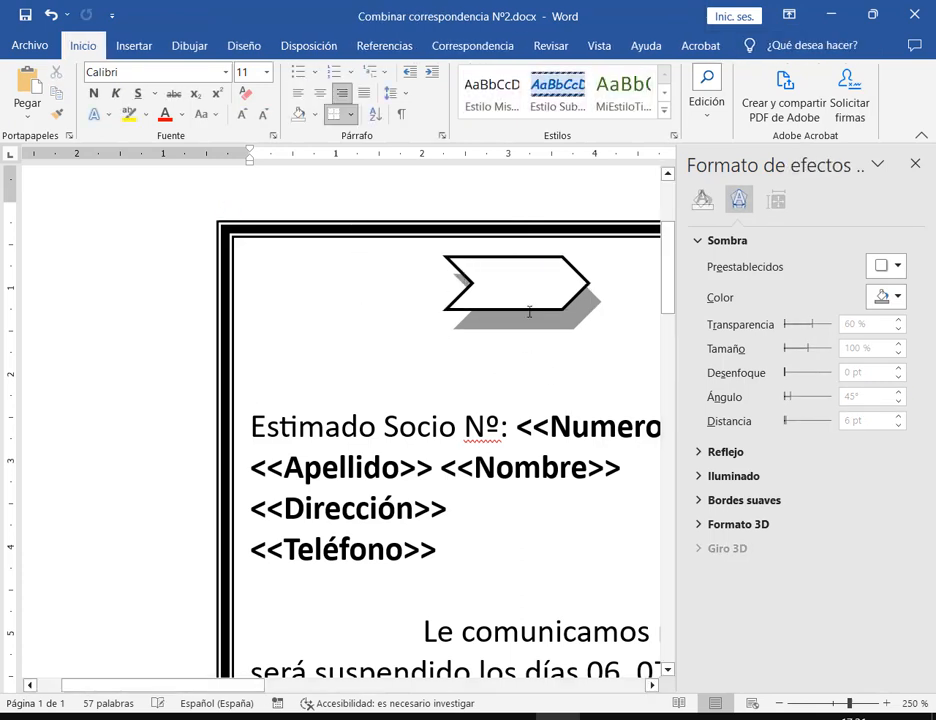
drag(537, 298, 358, 297)
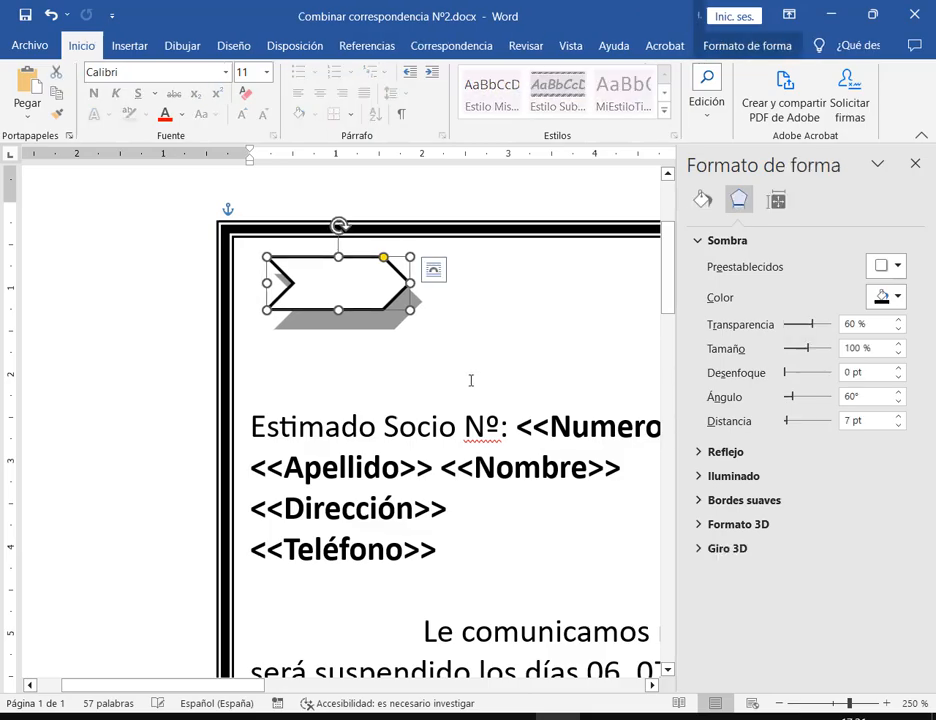
key(alt+Tab)
key(alt+Tab)
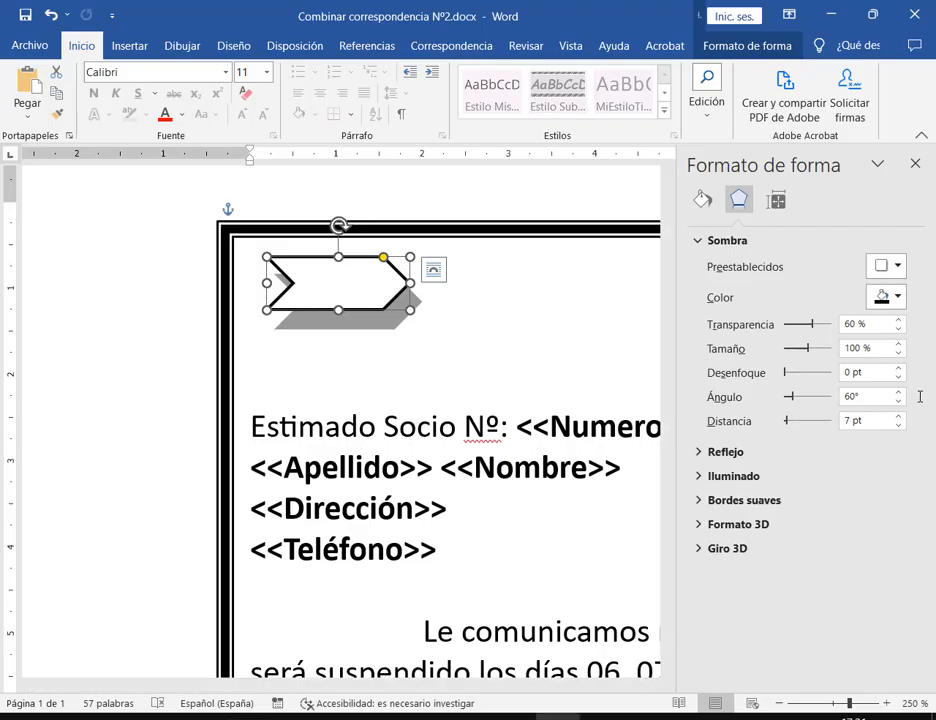
Reduce the remaining chevron's shadow distance to 4 pt, then delete that chevron too
click(898, 425)
click(898, 425)
click(898, 425)
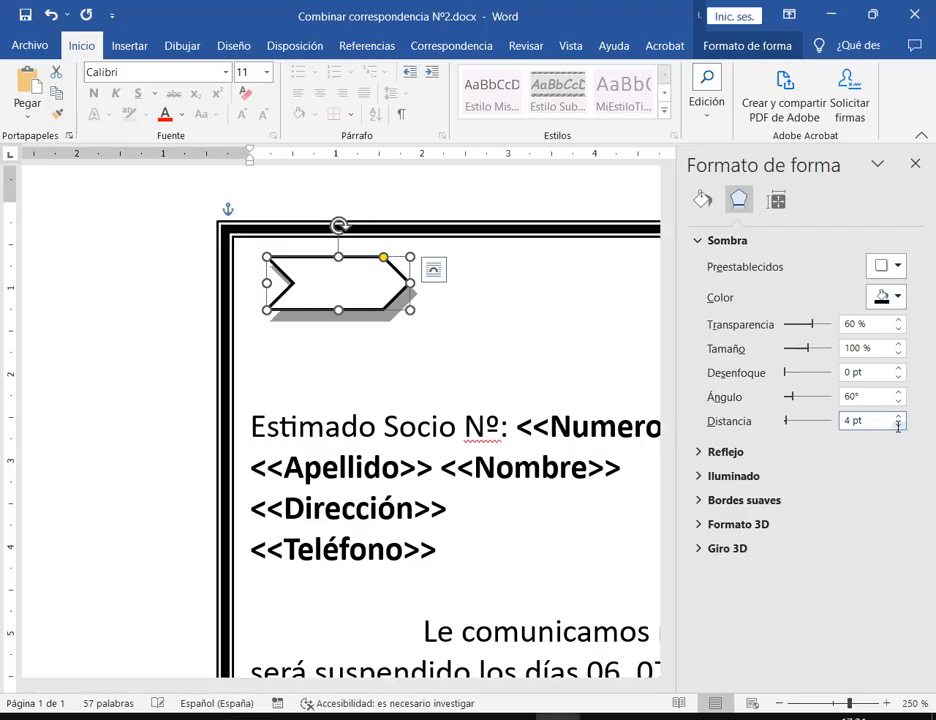
click(600, 349)
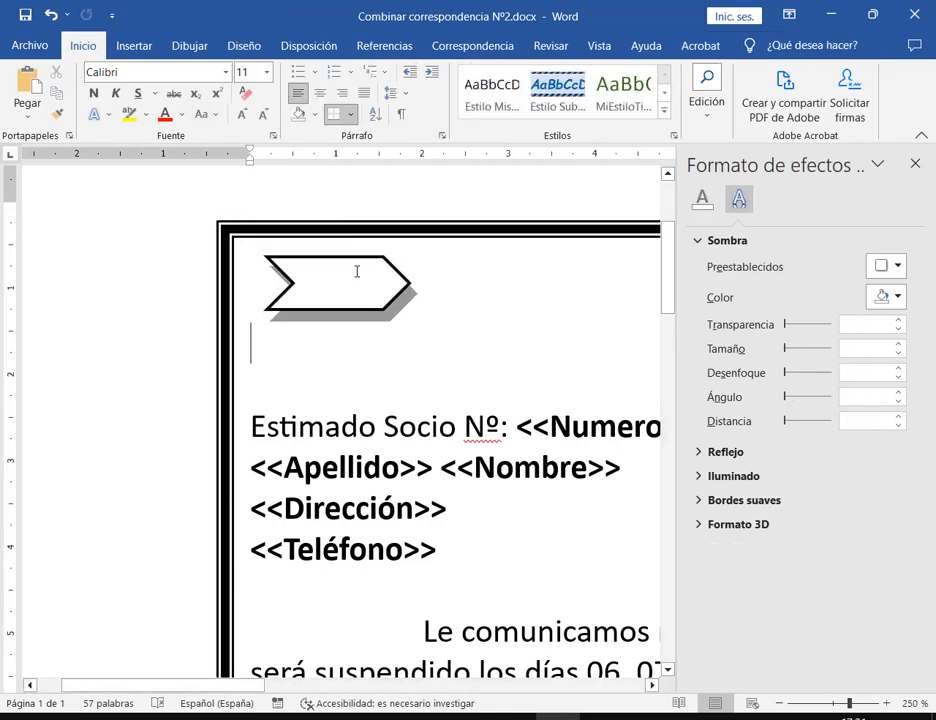
click(412, 269)
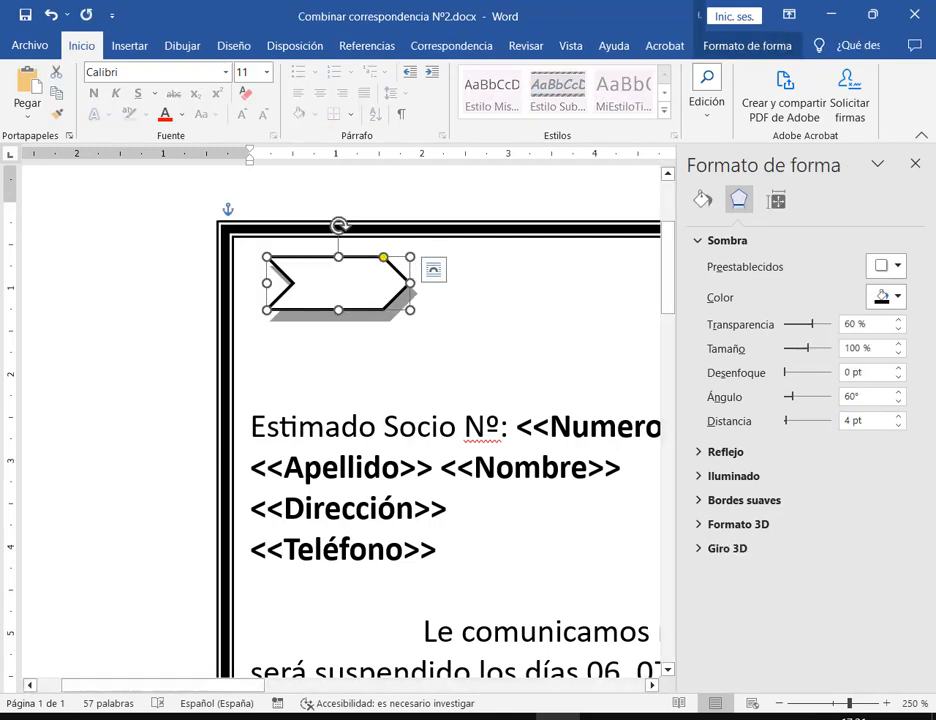
key(Delete)
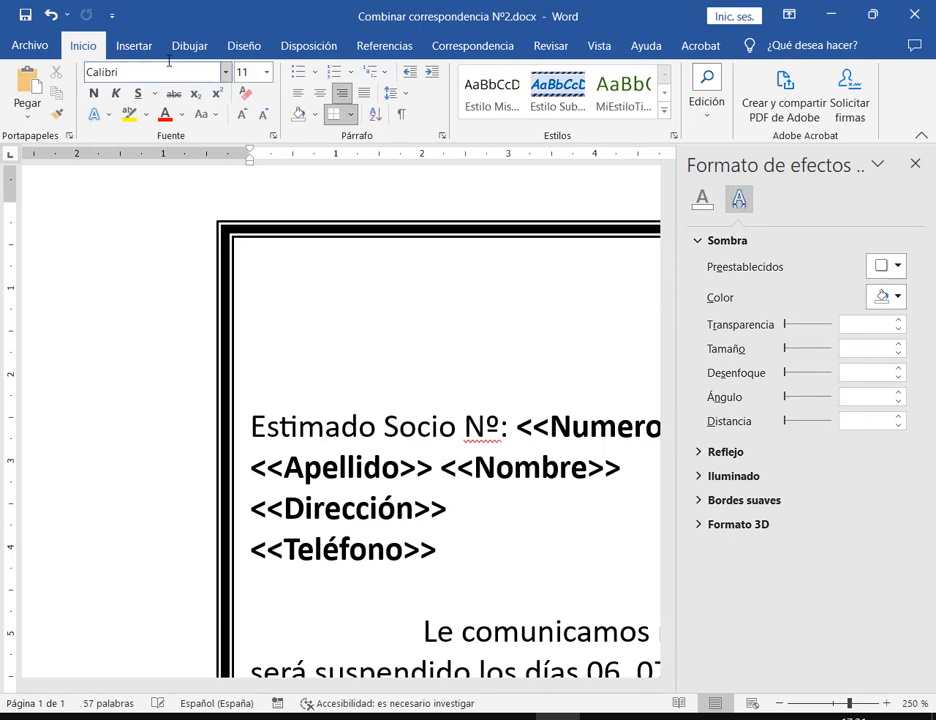
click(128, 45)
Draw a new chevron at the top left of the bordered box
click(176, 72)
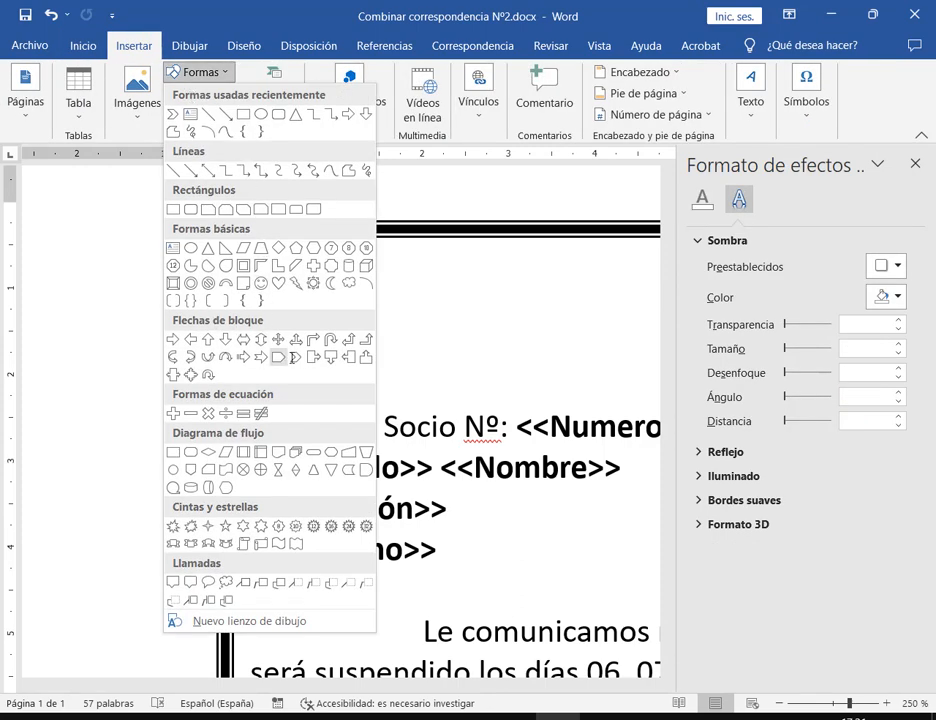
click(216, 264)
drag(260, 252, 369, 295)
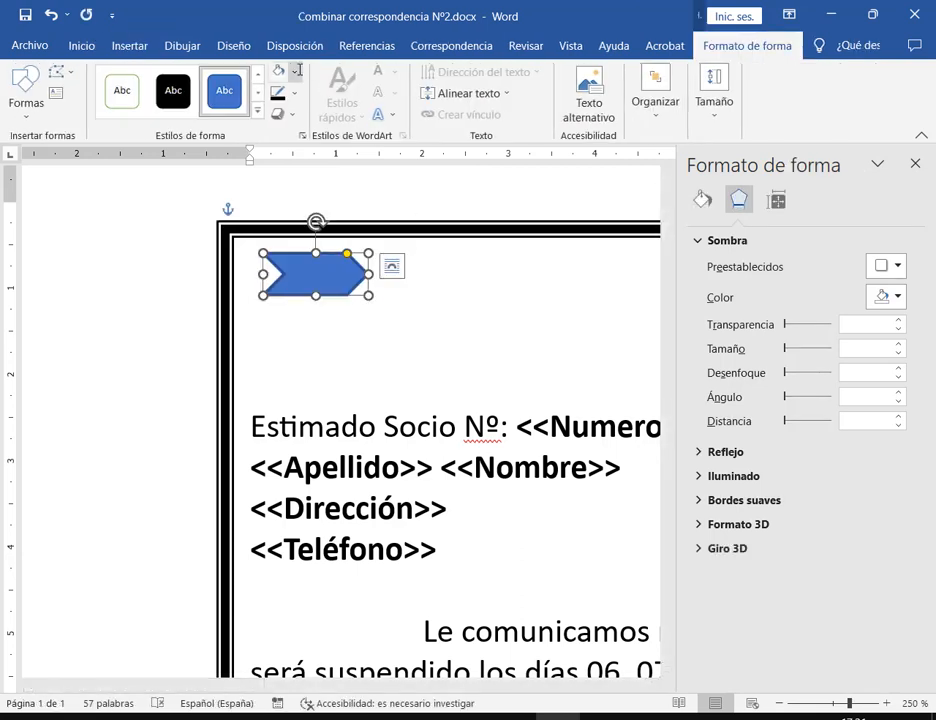
Give the chevron a white fill, black outline and a bottom-right Exterior drop shadow
click(292, 71)
click(277, 113)
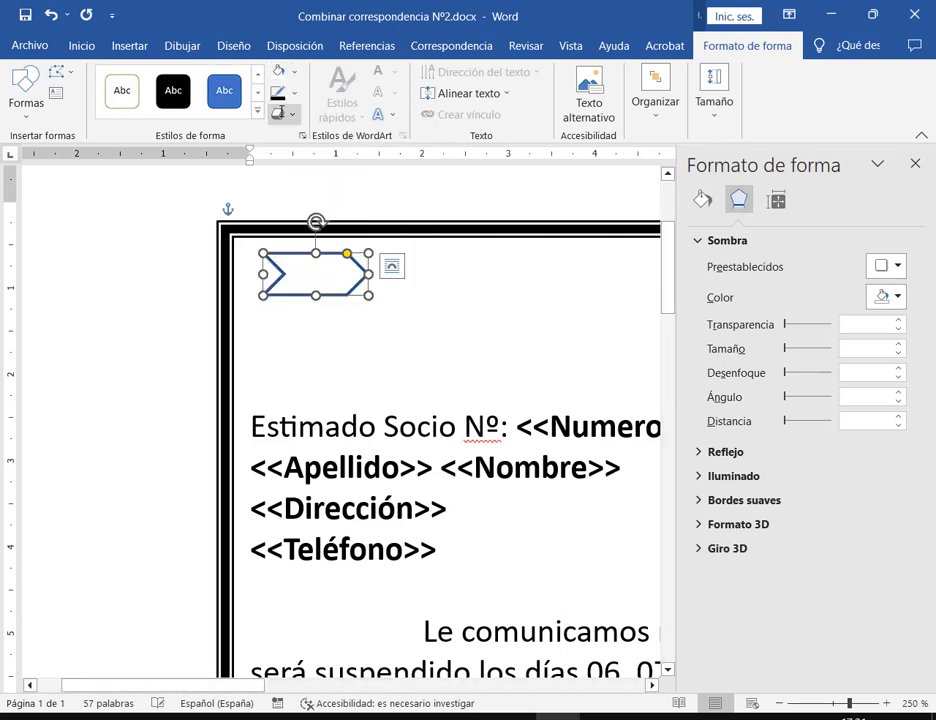
click(286, 93)
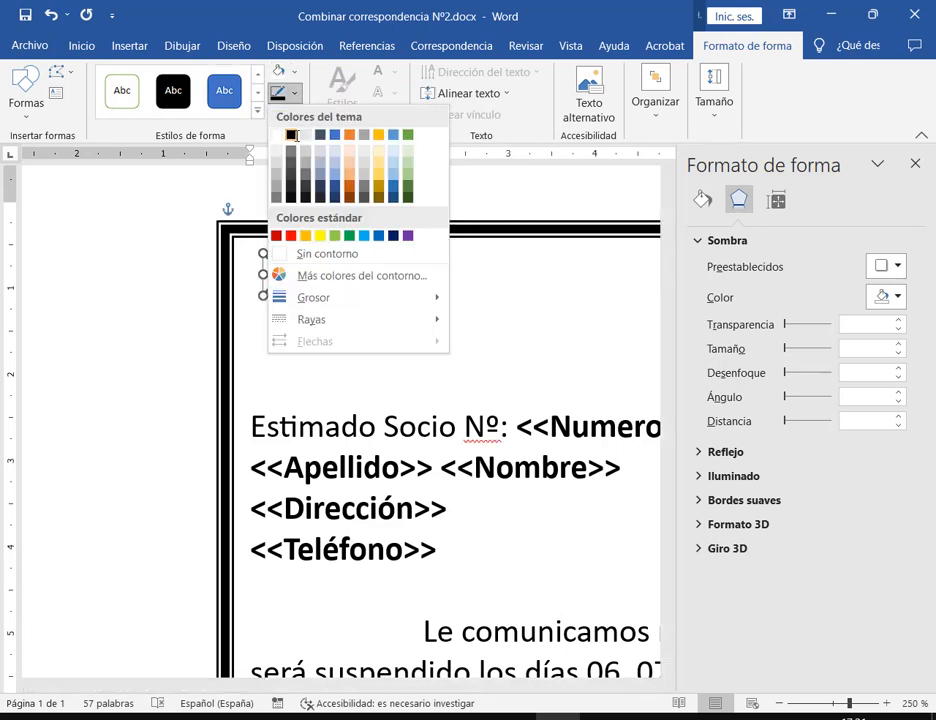
click(291, 134)
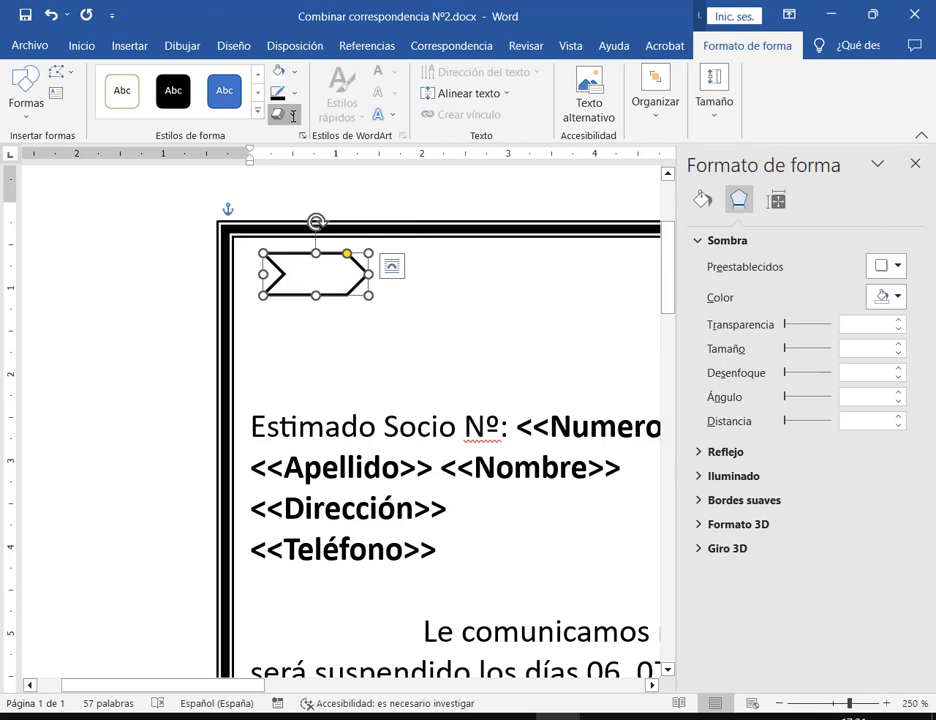
click(280, 113)
mouse_move(330, 191)
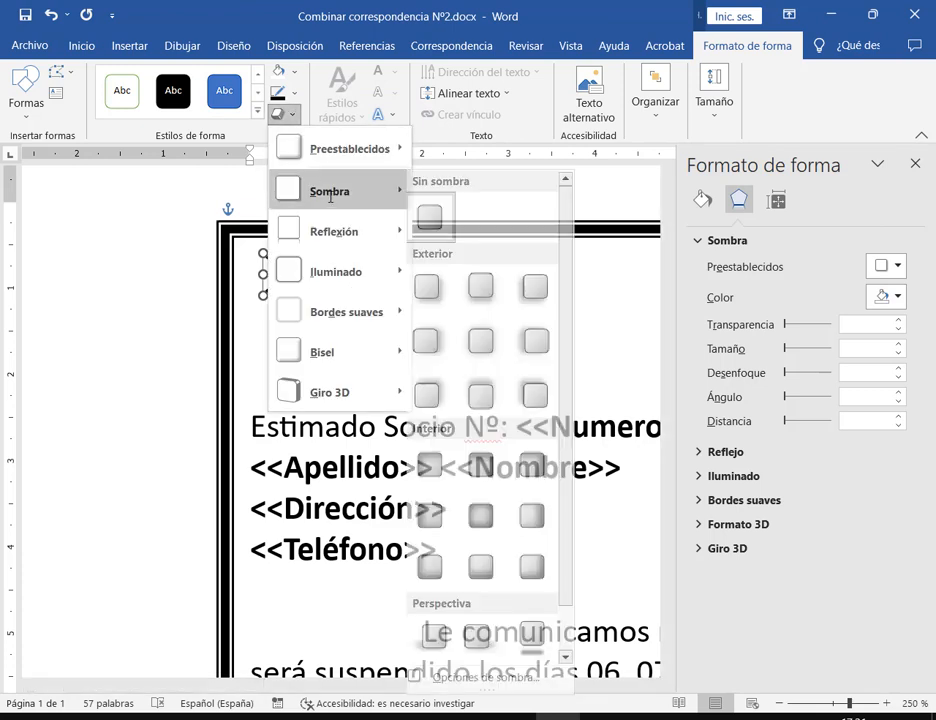
click(436, 285)
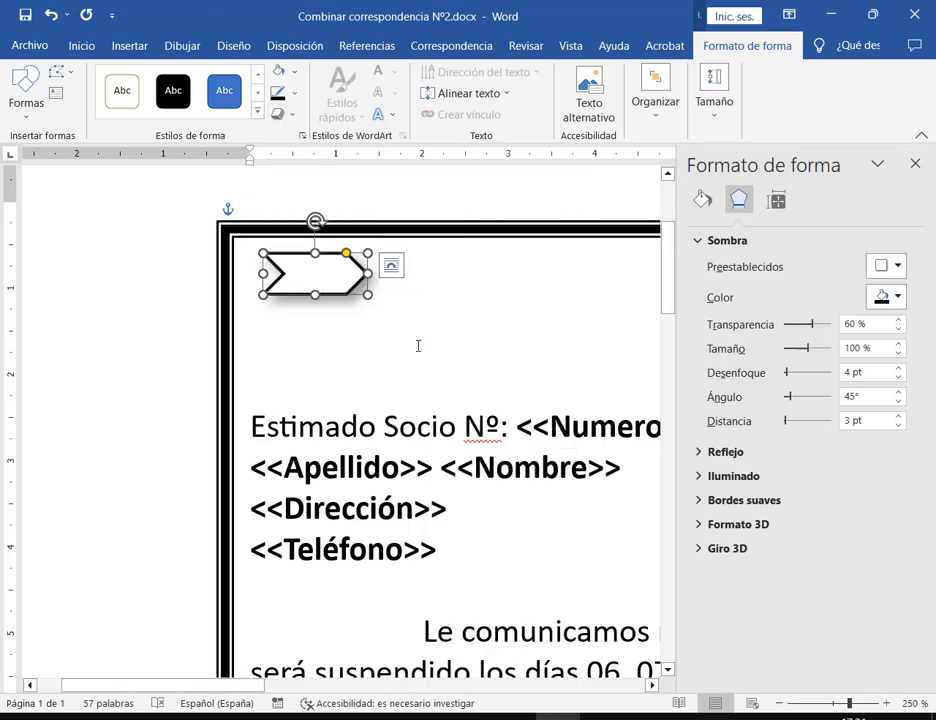
Open the chevron's detailed shadow settings and set the blur to 0 pt
click(914, 163)
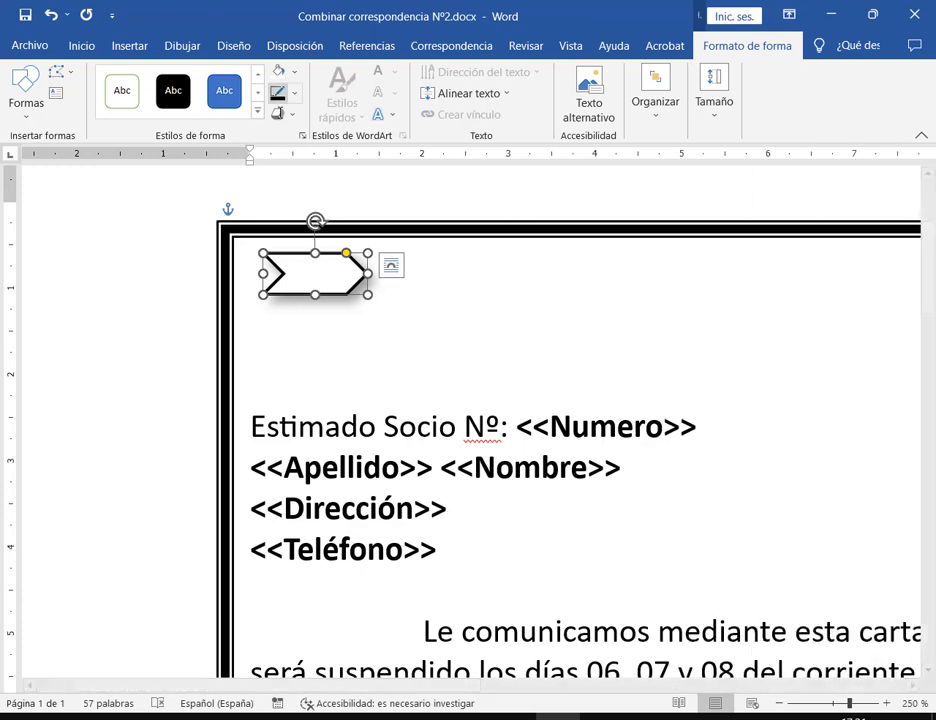
click(280, 113)
mouse_move(324, 188)
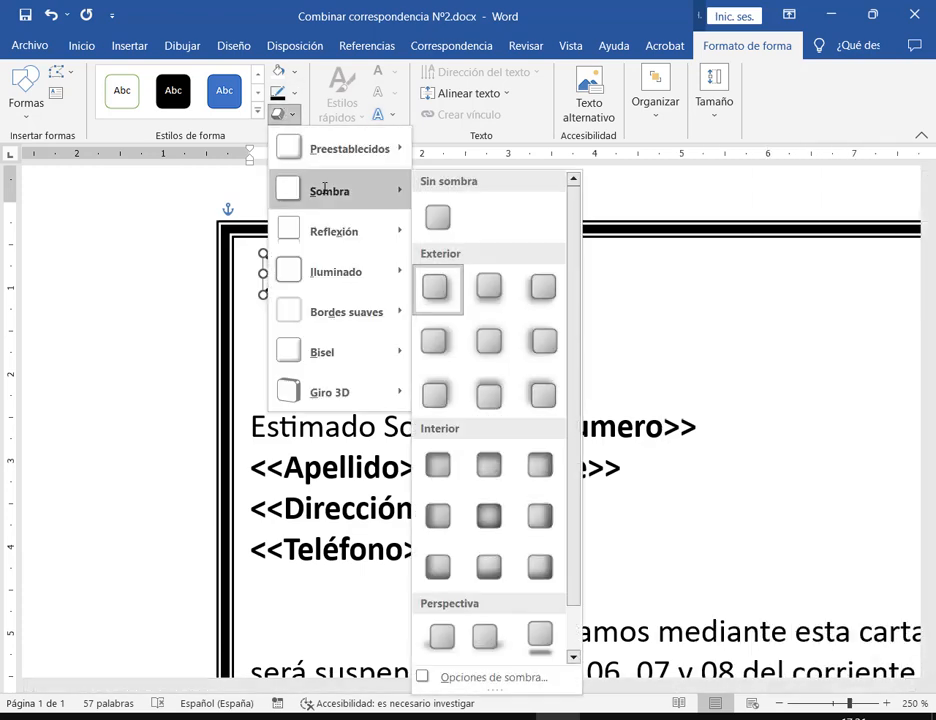
click(496, 678)
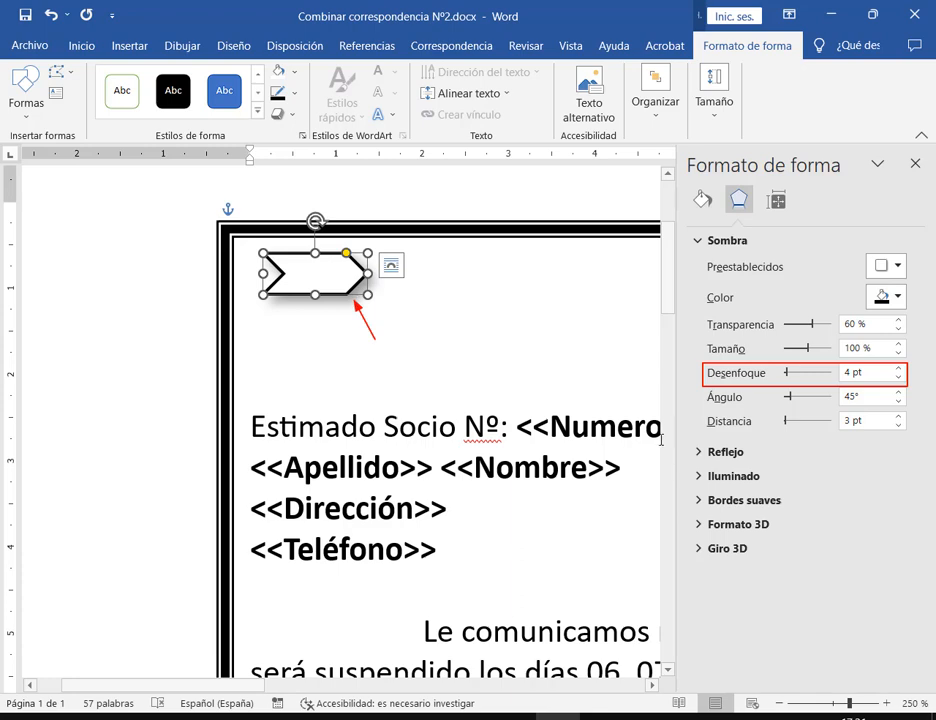
drag(787, 372, 775, 372)
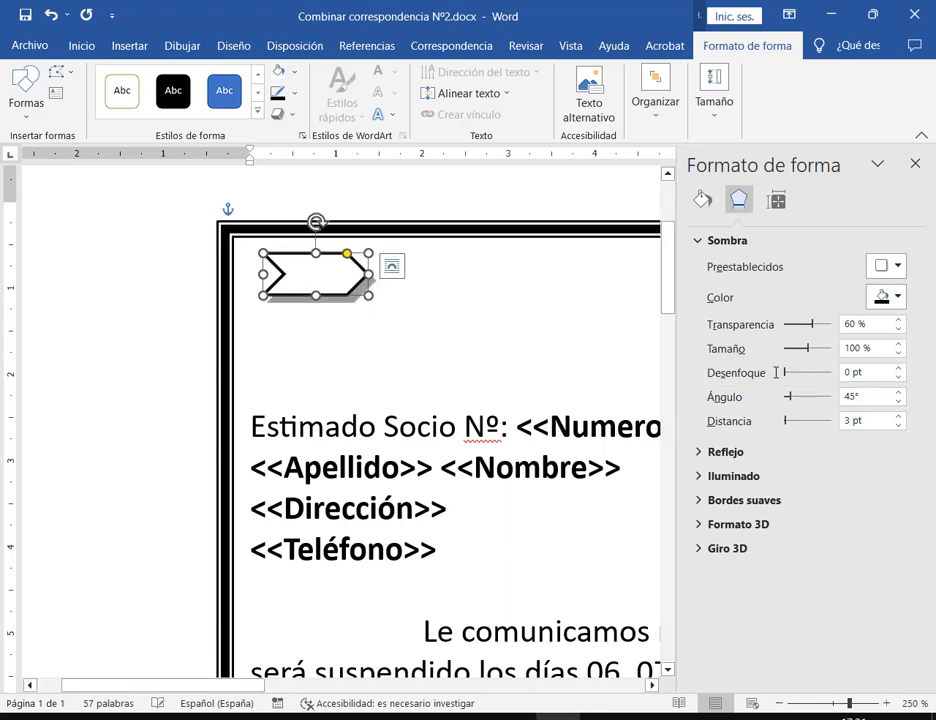
Set the chevron's shadow distance to 4 pt and angle to 60°
click(387, 352)
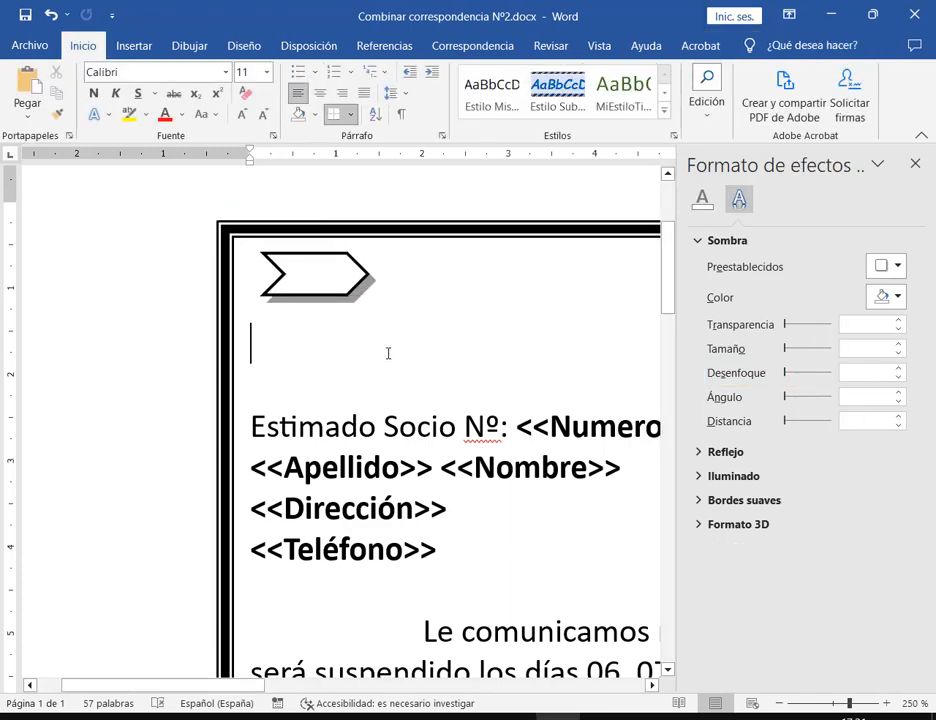
click(341, 254)
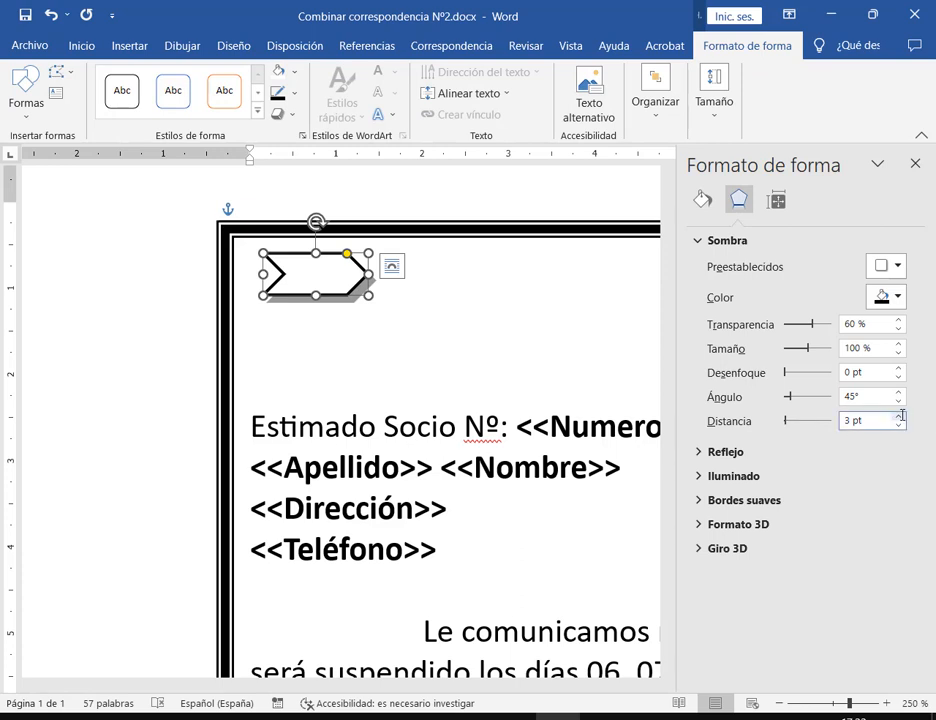
click(898, 416)
click(899, 401)
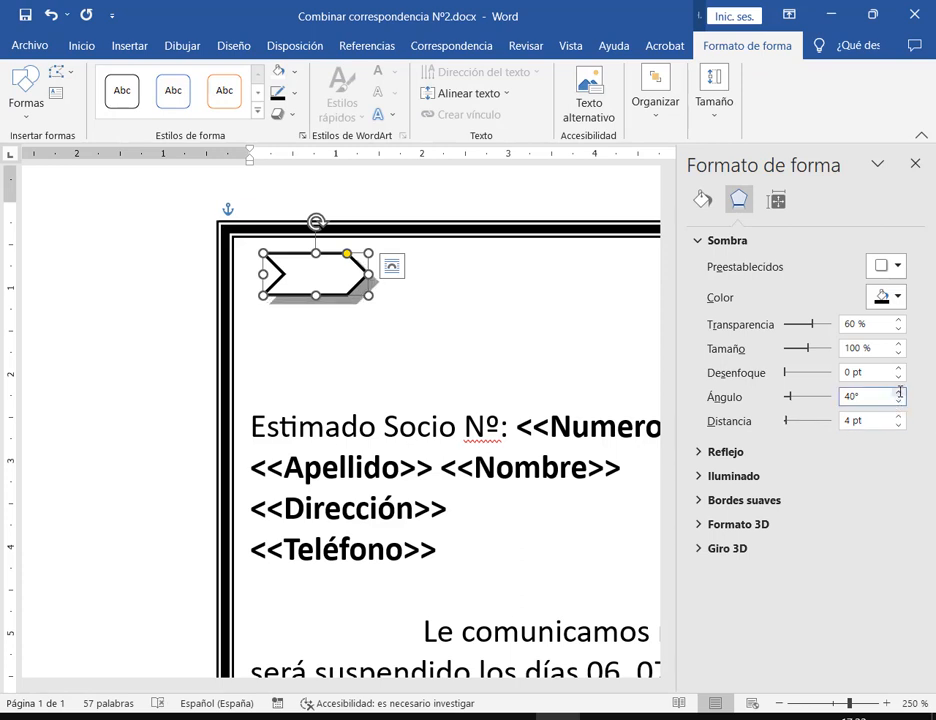
click(899, 392)
click(899, 392)
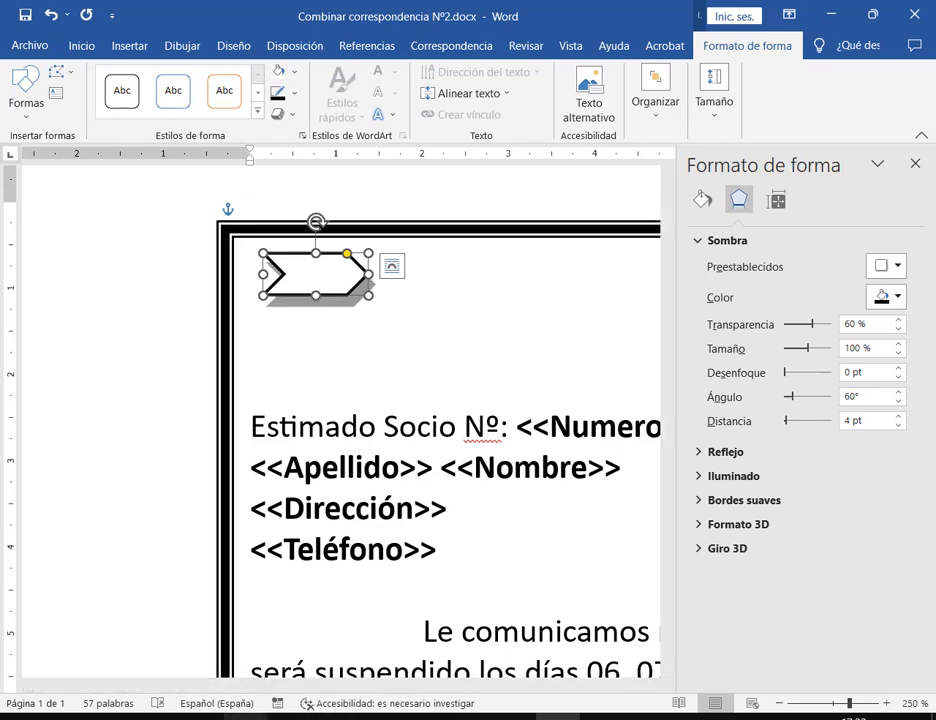
Reselect the chevron and bring the Drive reference PDF to the front
click(399, 427)
click(343, 279)
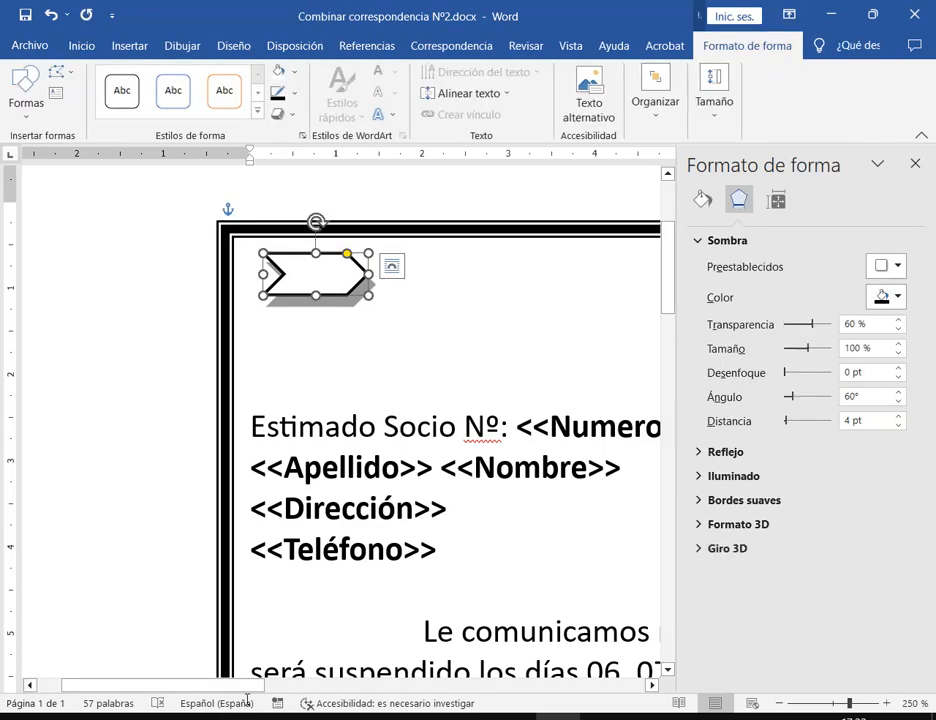
mouse_move(245, 716)
click(156, 667)
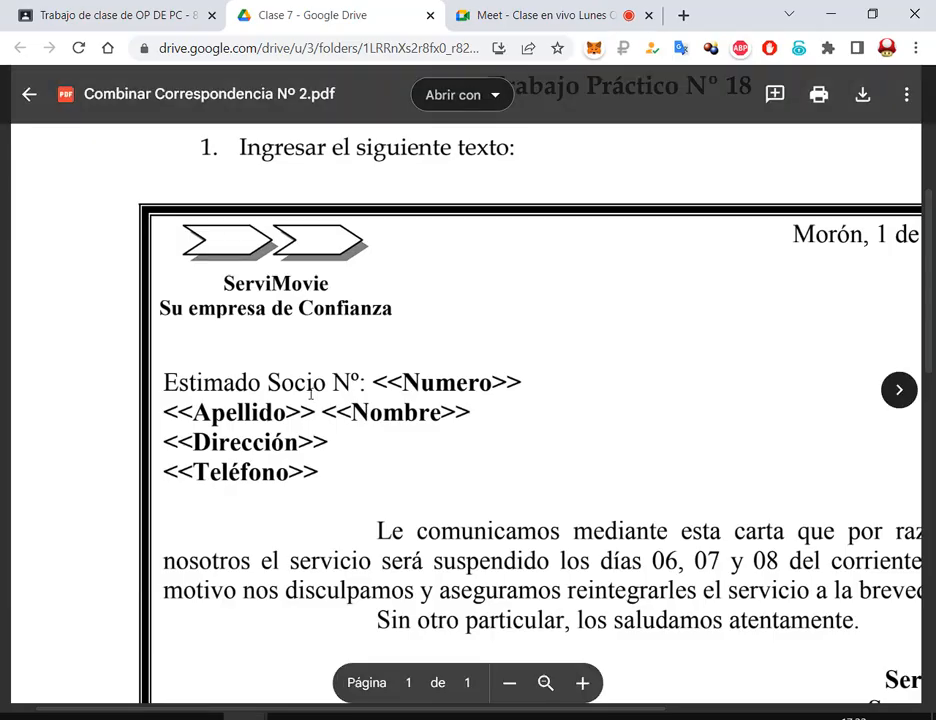
Widen the chevron slightly, undoing the accidental height change
key(alt+Tab)
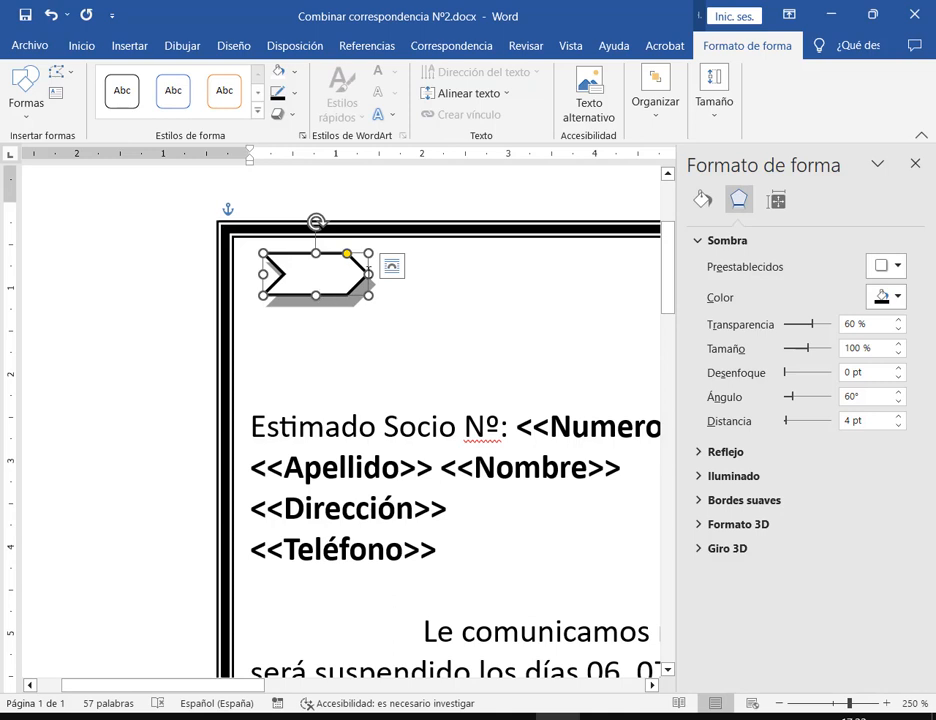
drag(369, 273, 377, 273)
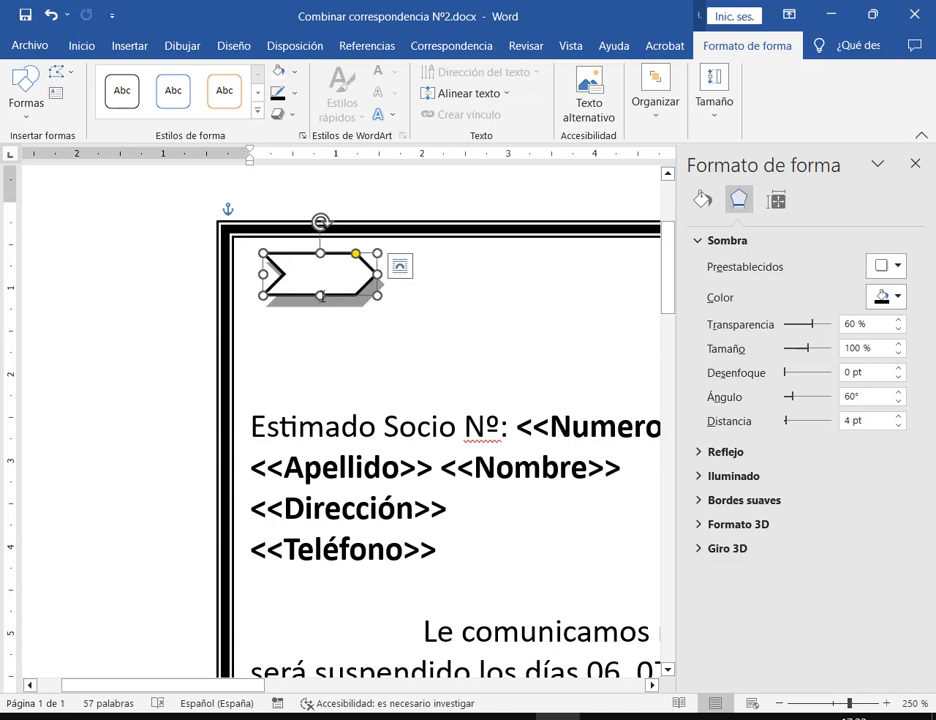
drag(320, 296, 321, 290)
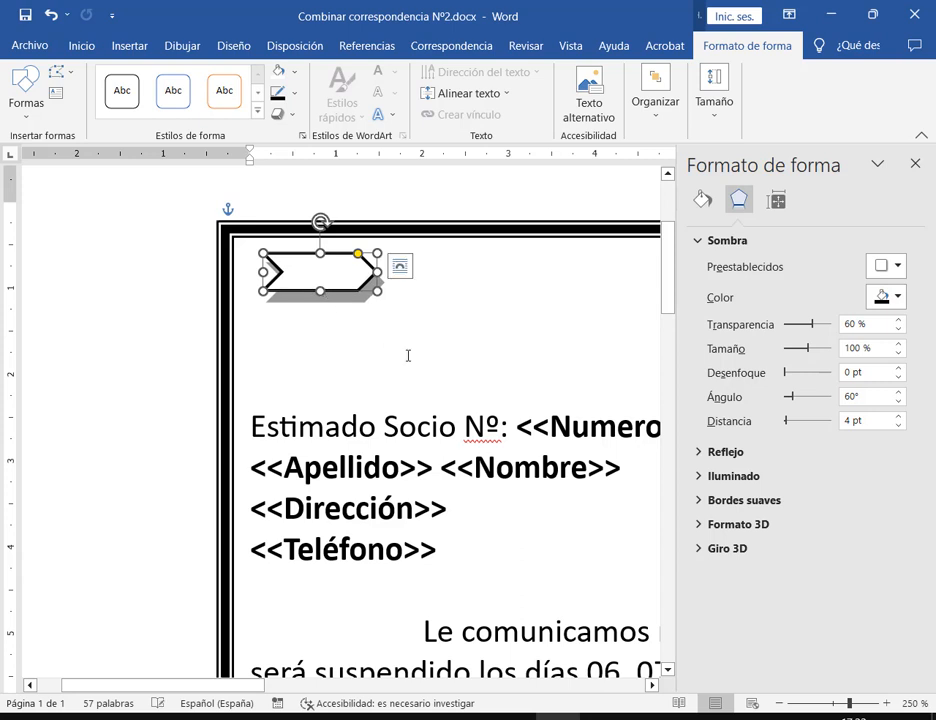
click(499, 384)
key(ctrl+z)
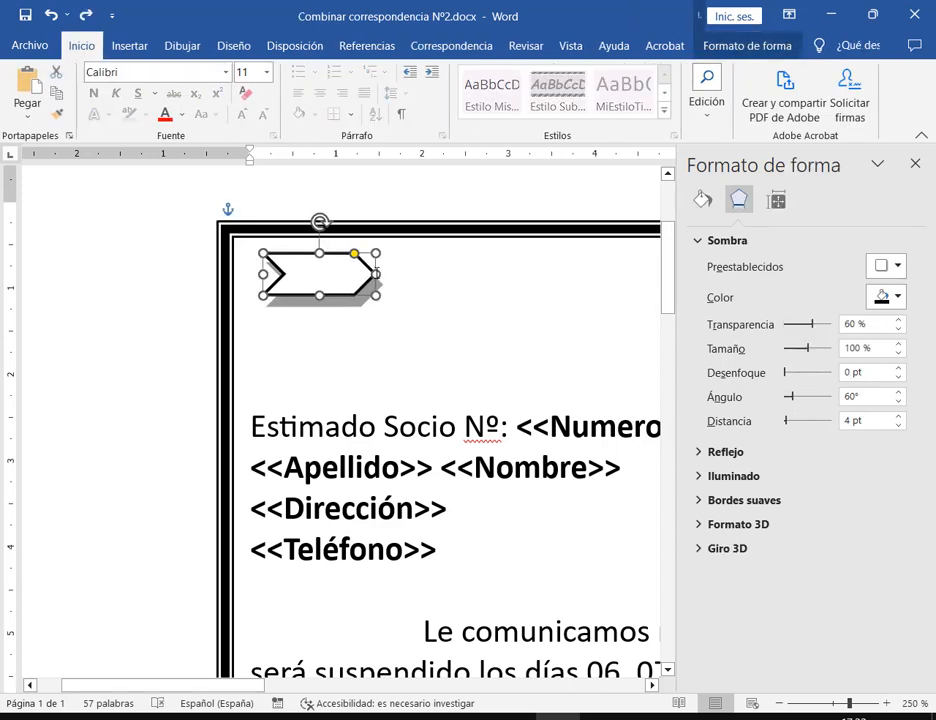
Close the Format Shape side pane
click(452, 320)
key(alt+Tab)
key(alt+Tab)
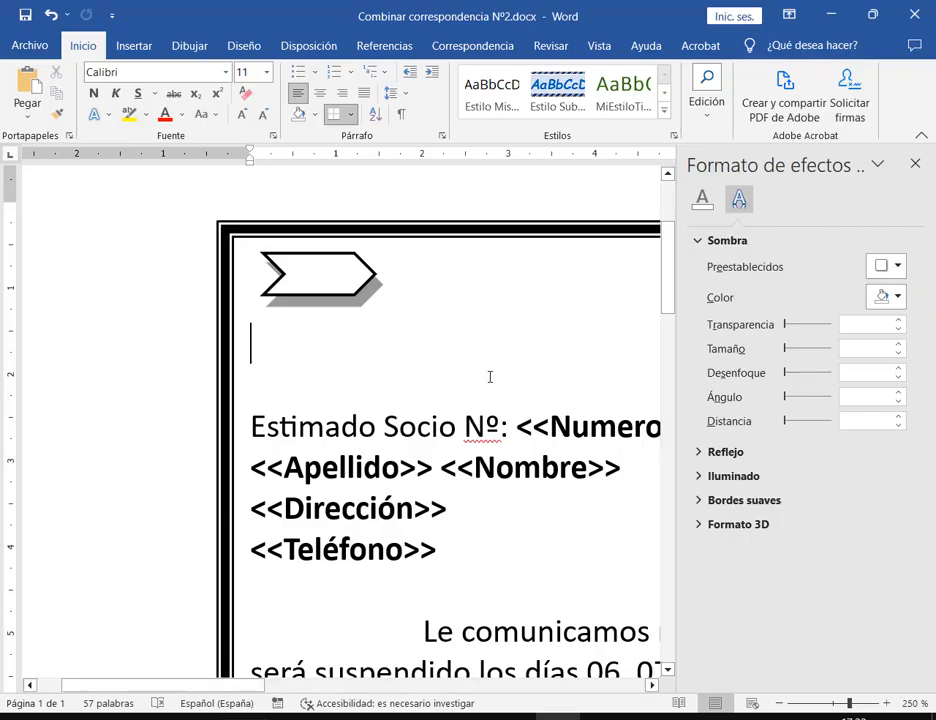
click(914, 163)
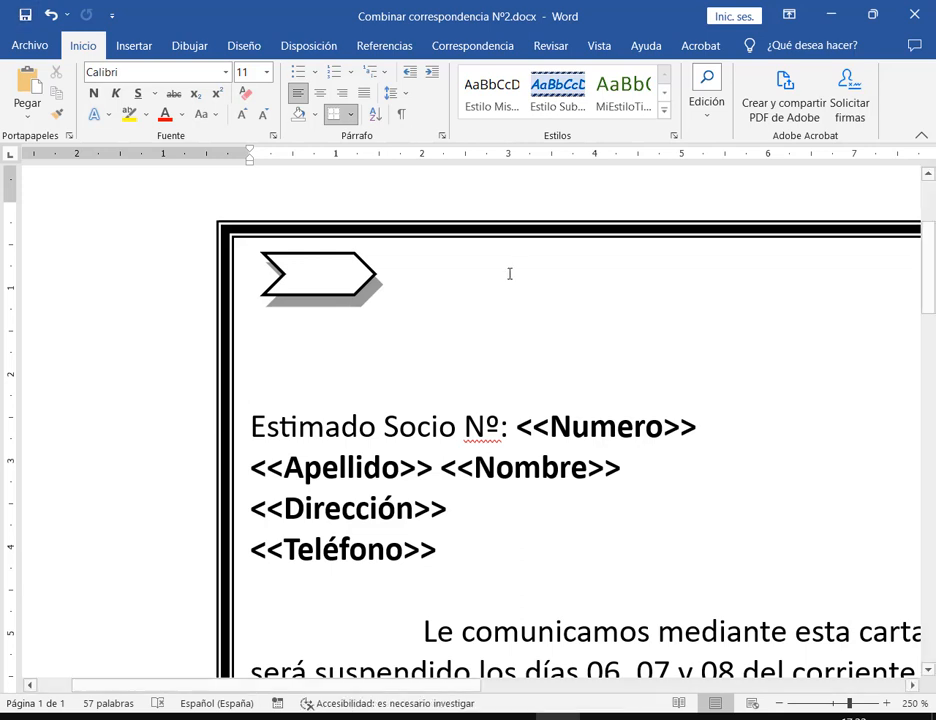
Select the chevron, then briefly launch and close the Windows on-screen keyboard
click(350, 272)
right_click(358, 271)
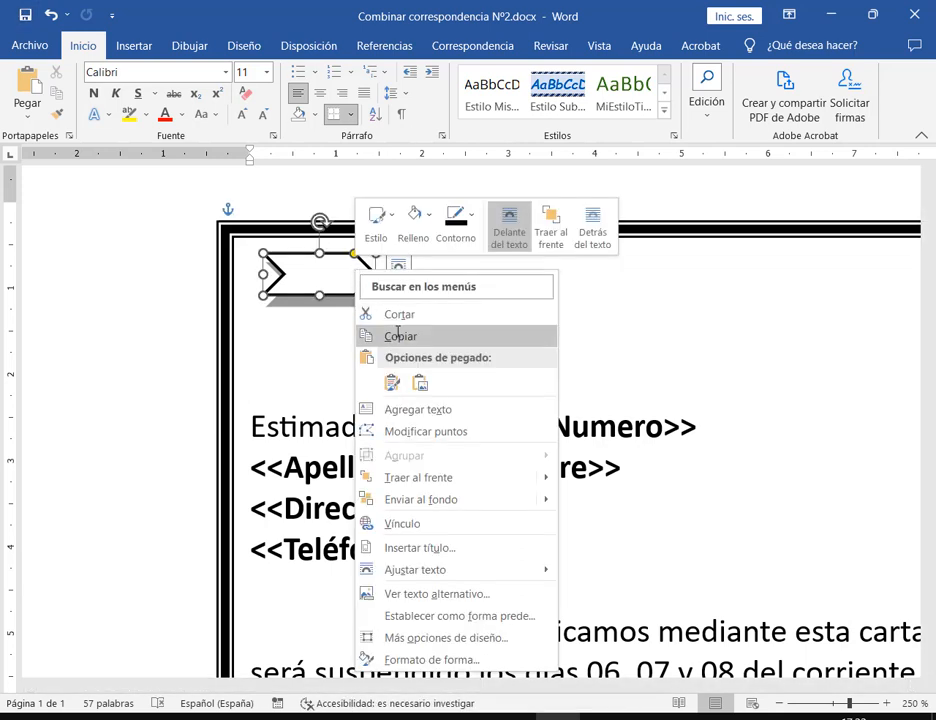
click(754, 355)
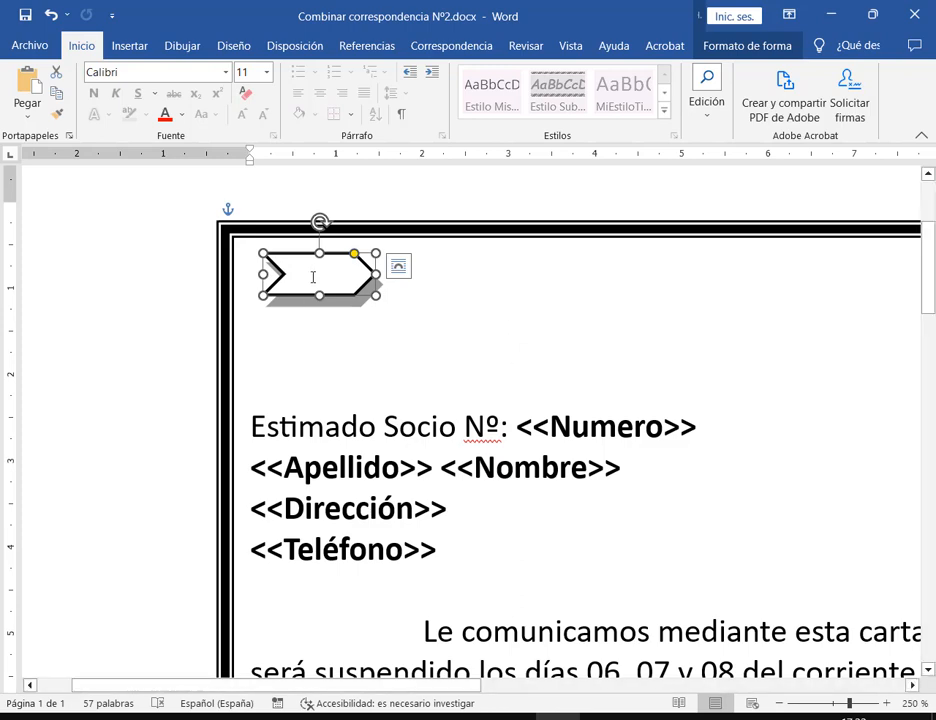
key(super)
text(te)
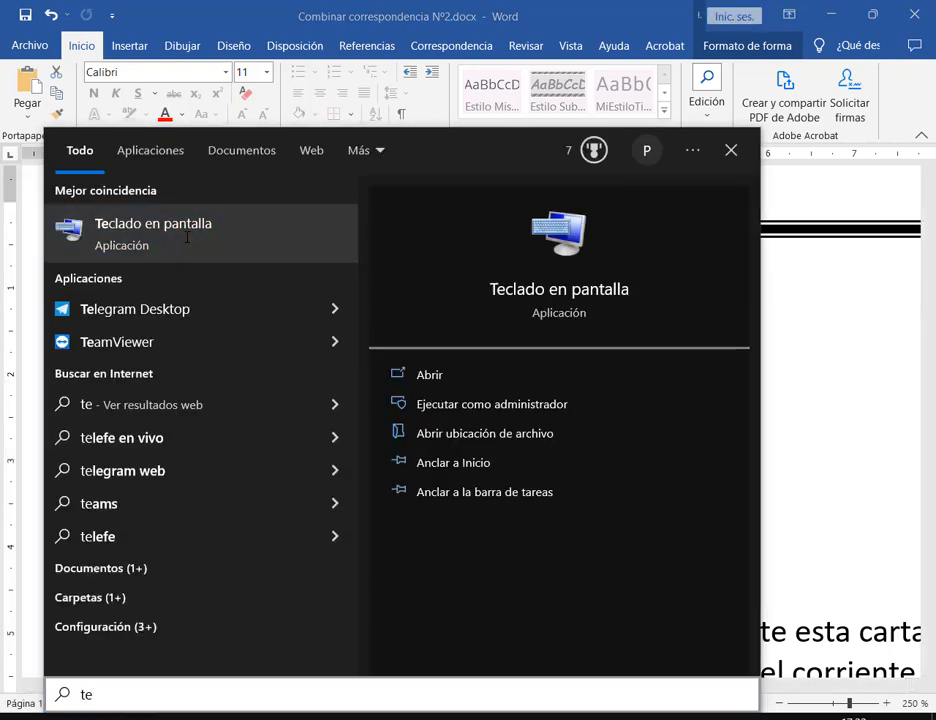
click(184, 236)
drag(205, 383, 273, 386)
click(850, 393)
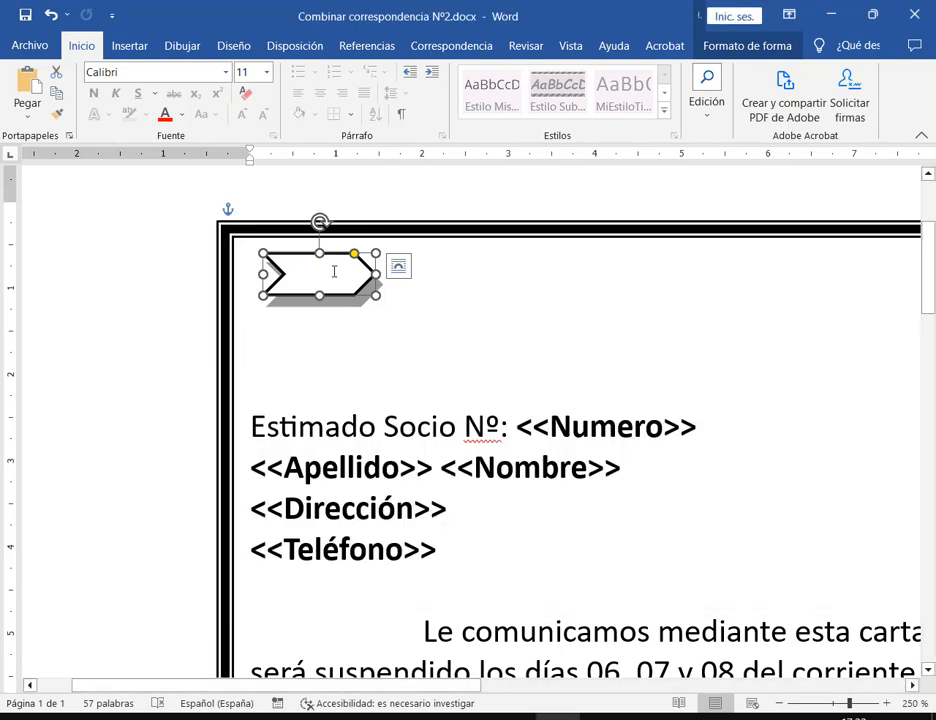
Copy the chevron to sit right beside the first, comparing against the reference PDF
drag(334, 271, 440, 280)
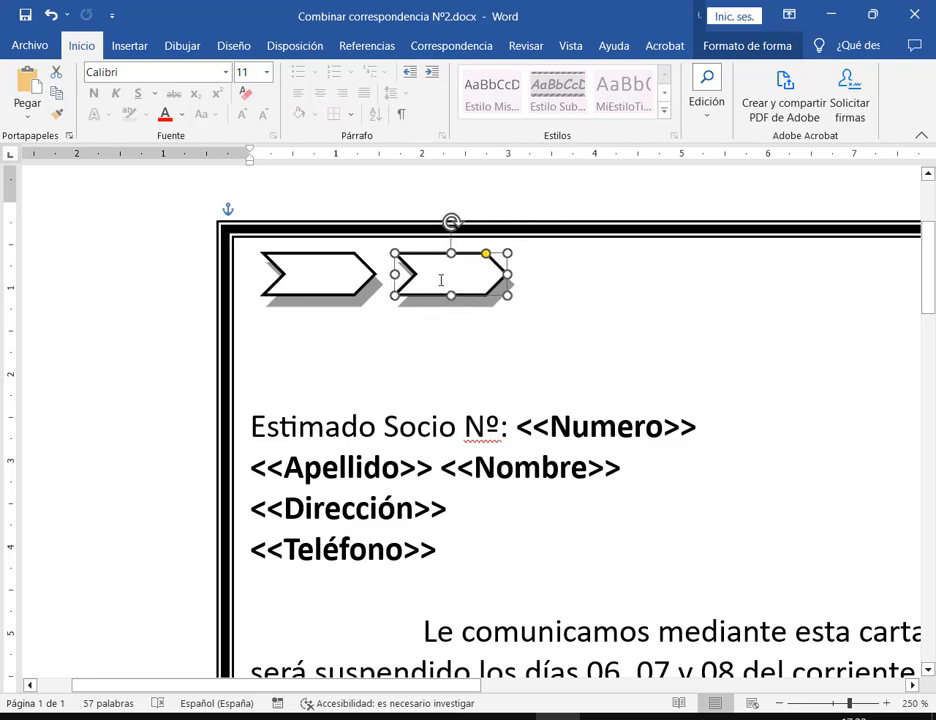
click(413, 199)
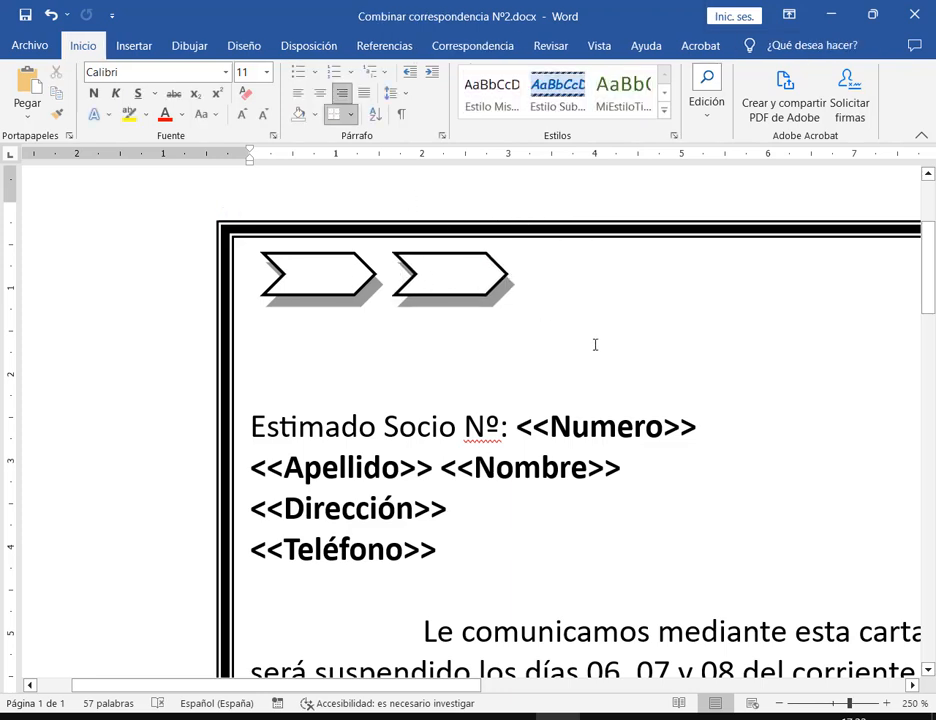
key(alt+Tab)
key(alt+Tab)
click(426, 274)
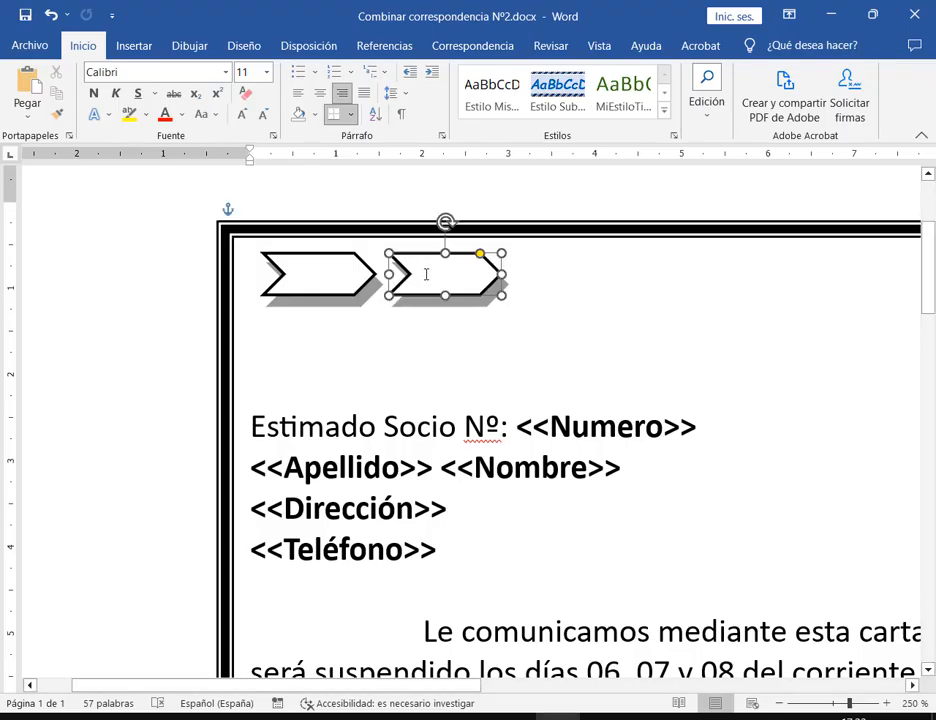
click(449, 380)
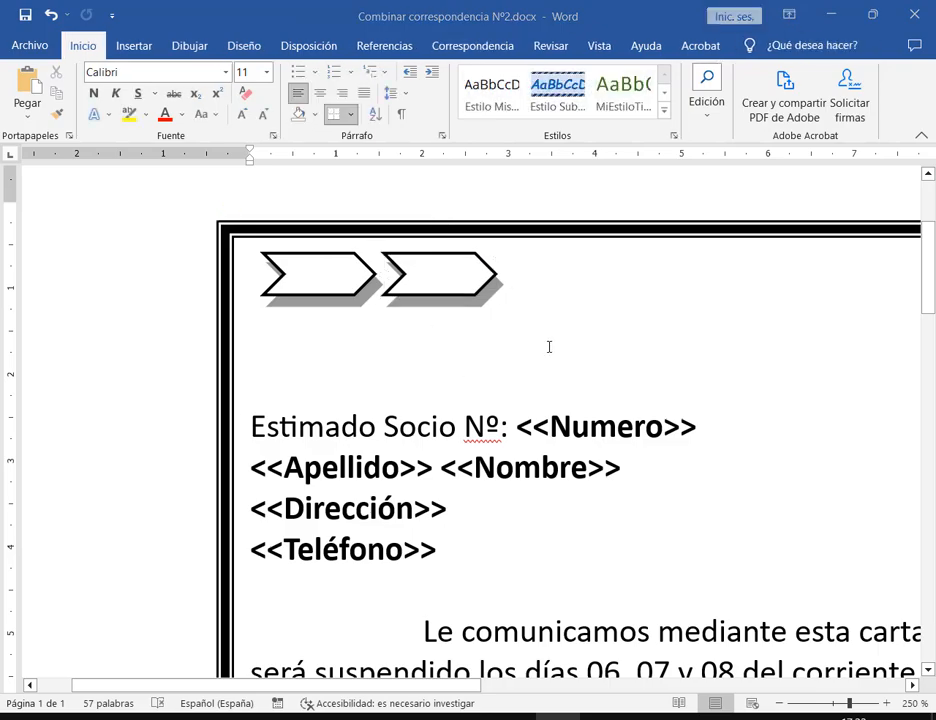
key(alt+Tab)
key(alt+Tab)
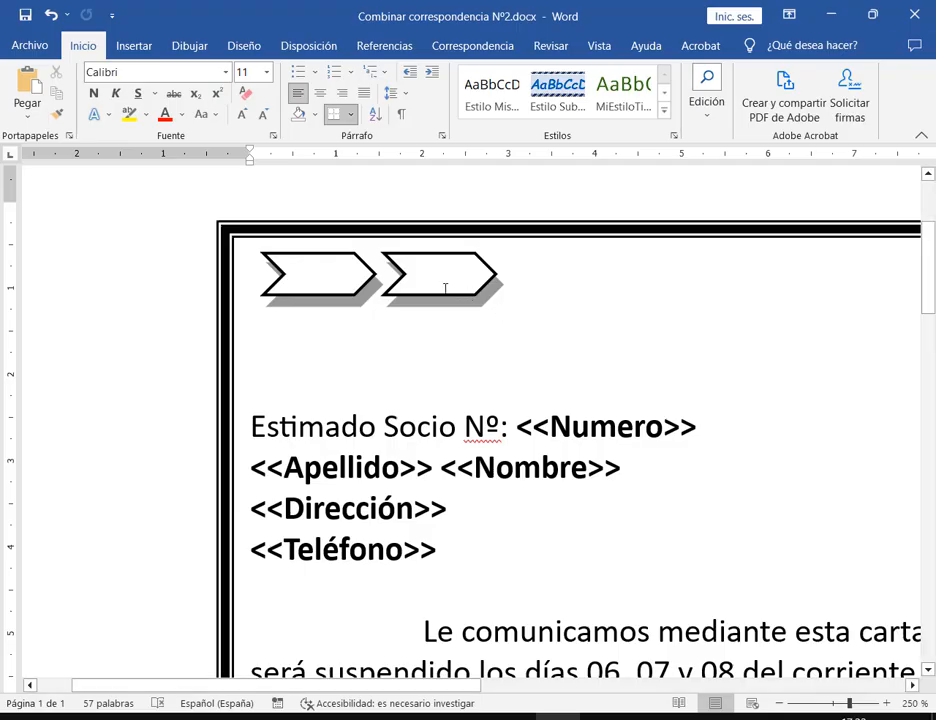
key(alt+Tab)
key(alt+Tab)
click(563, 303)
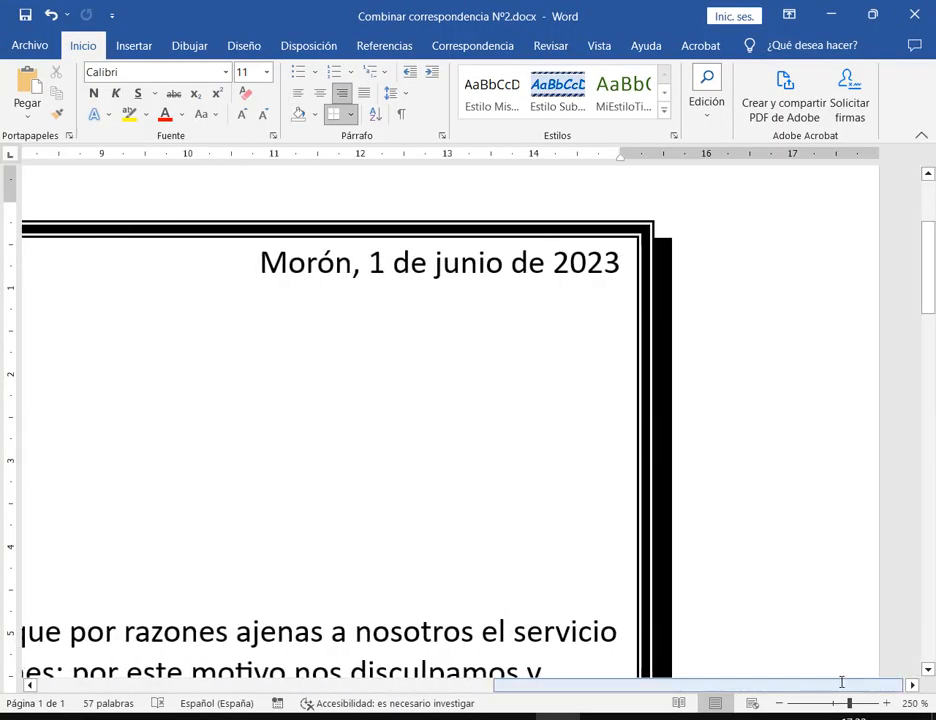
Bring the Google Meet class call in Chrome to the front
drag(842, 684, 250, 685)
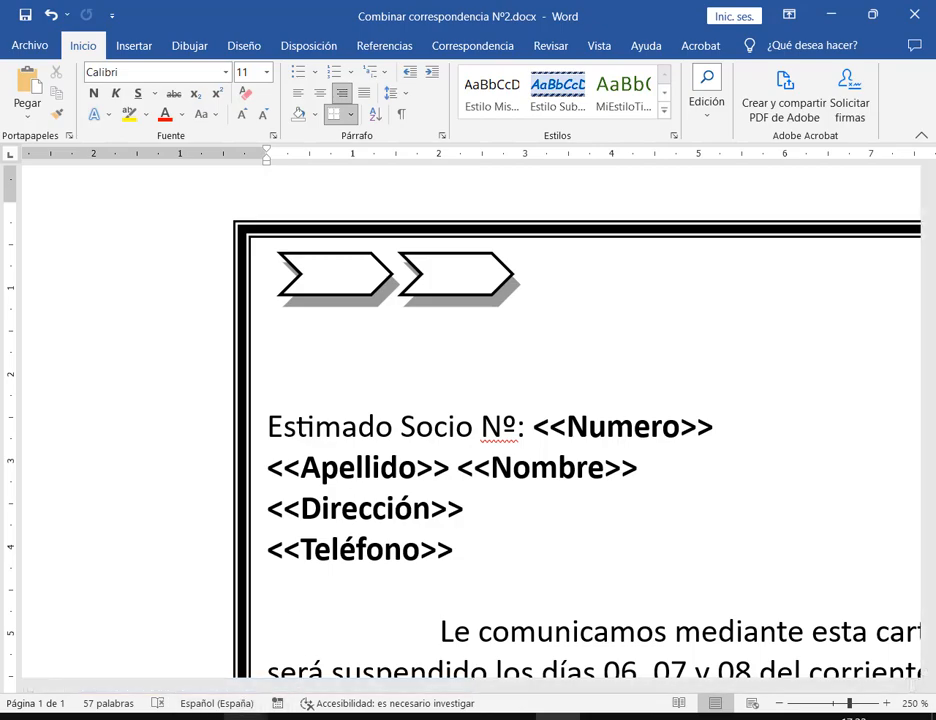
click(245, 716)
click(115, 637)
click(482, 5)
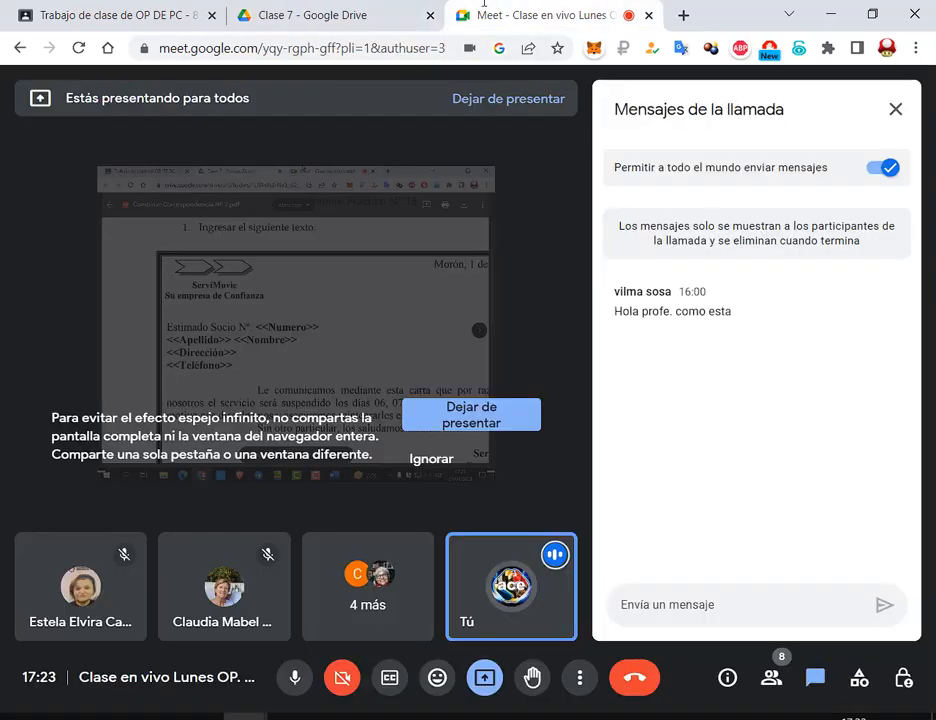
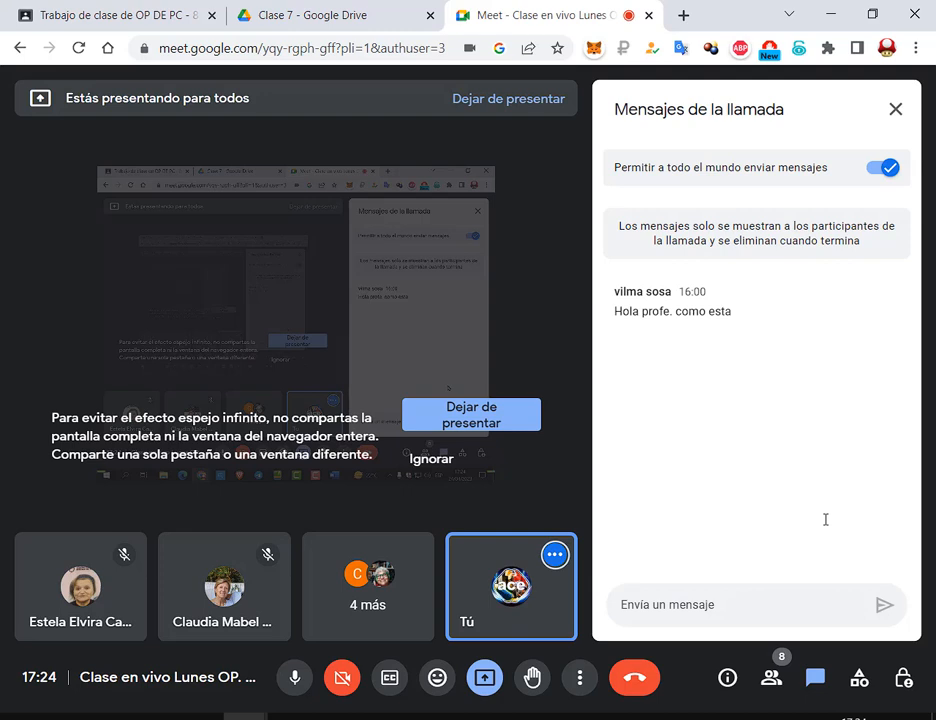
Compare the draft with the ServiMovie letter in Combinar Correspondencia Nº 2.pdf, then return to Word
key(alt+Tab)
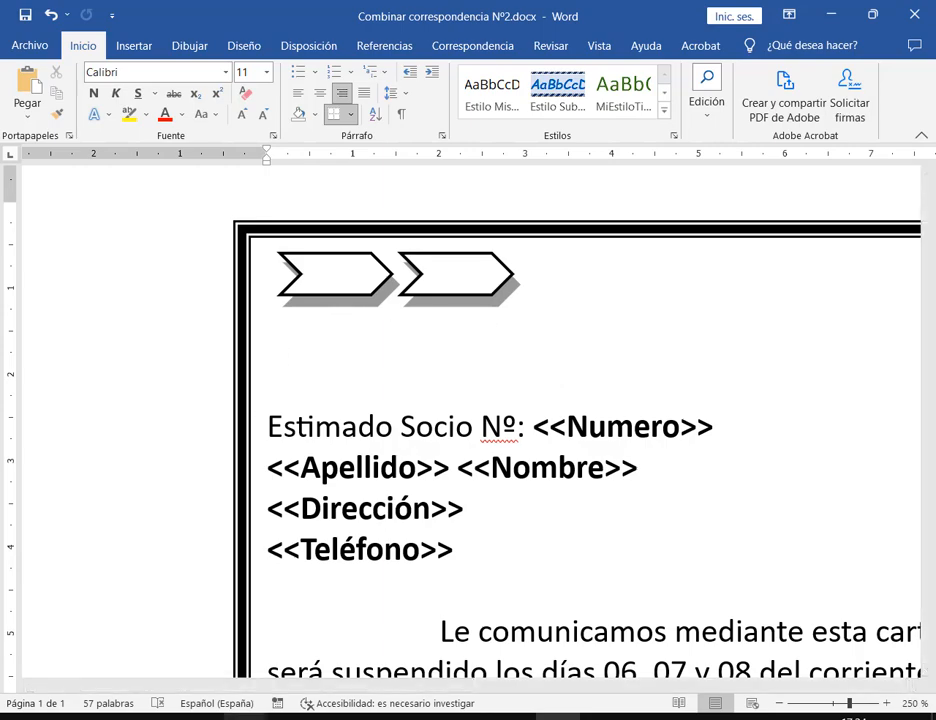
click(131, 640)
click(310, 15)
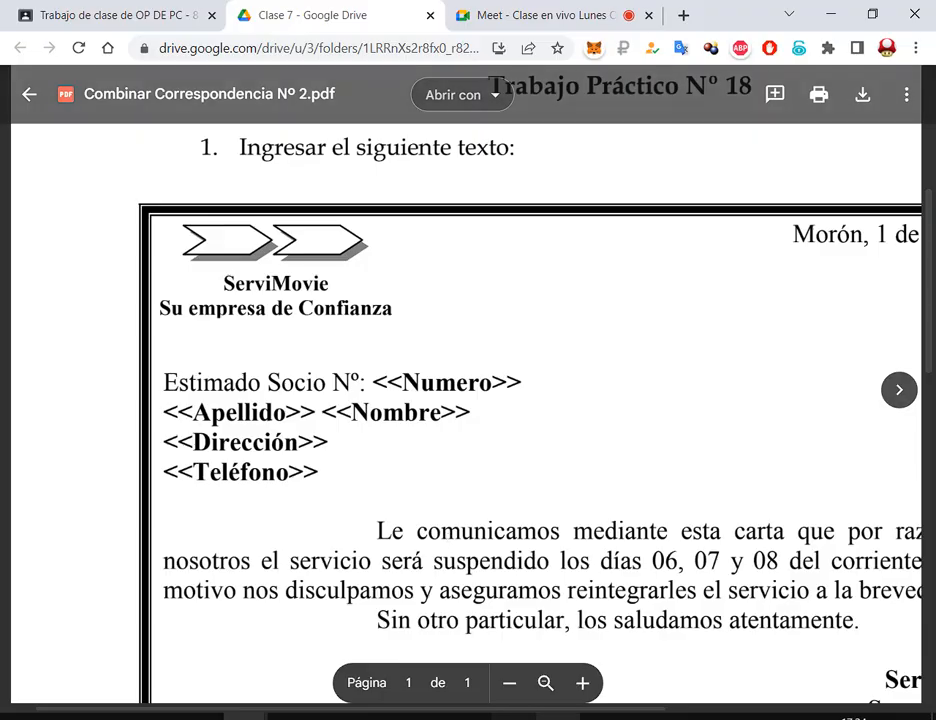
key(alt+Tab)
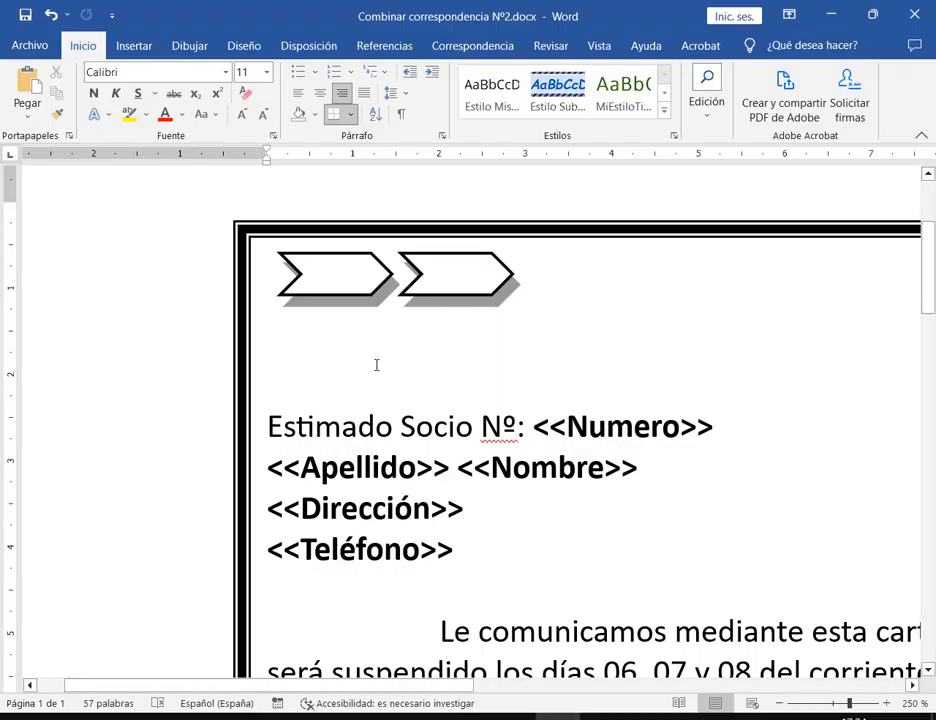
Insert a Cuadro de texto simple, with its default placeholder text, into the letter
click(145, 40)
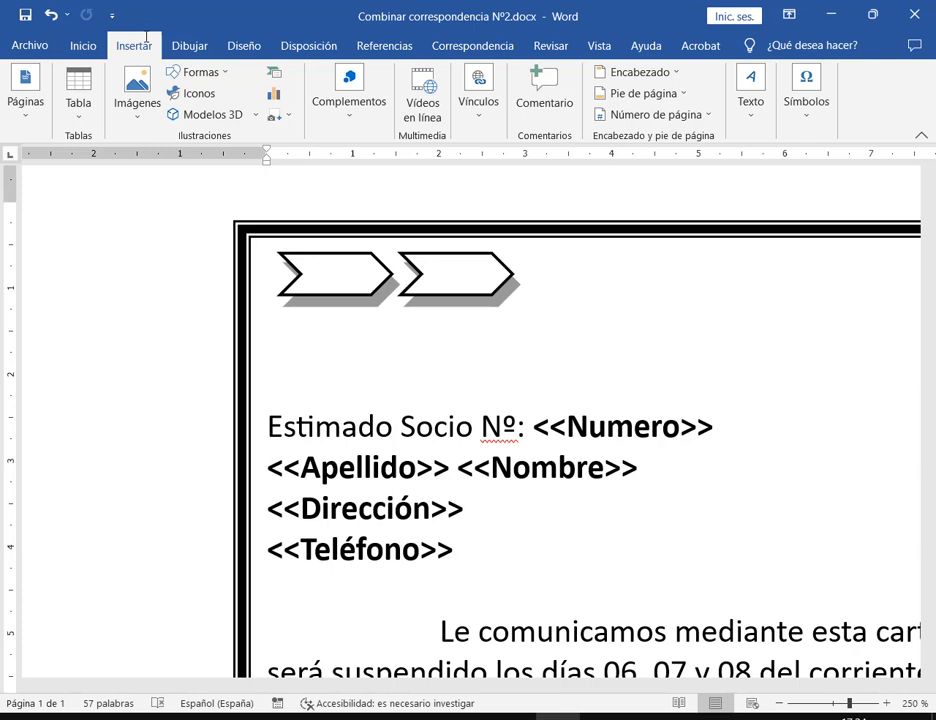
click(756, 124)
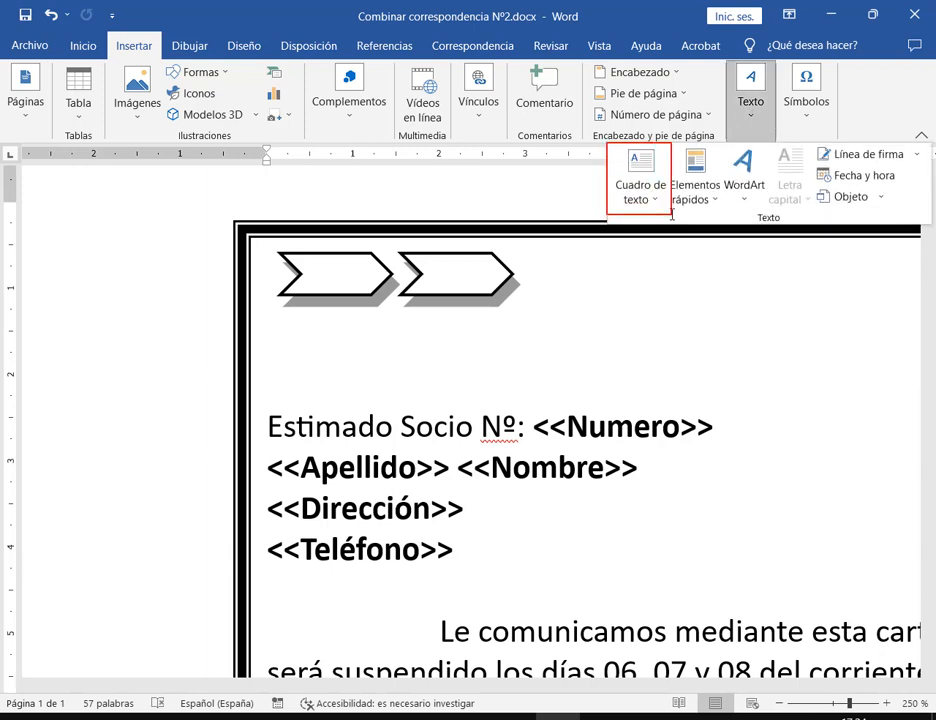
click(796, 308)
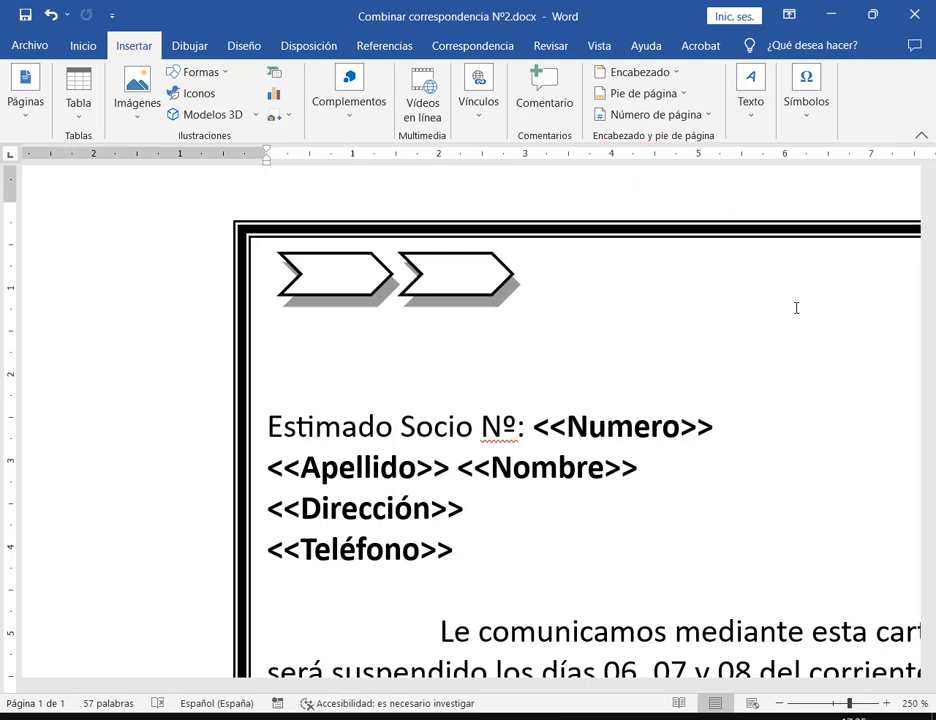
click(758, 105)
click(647, 165)
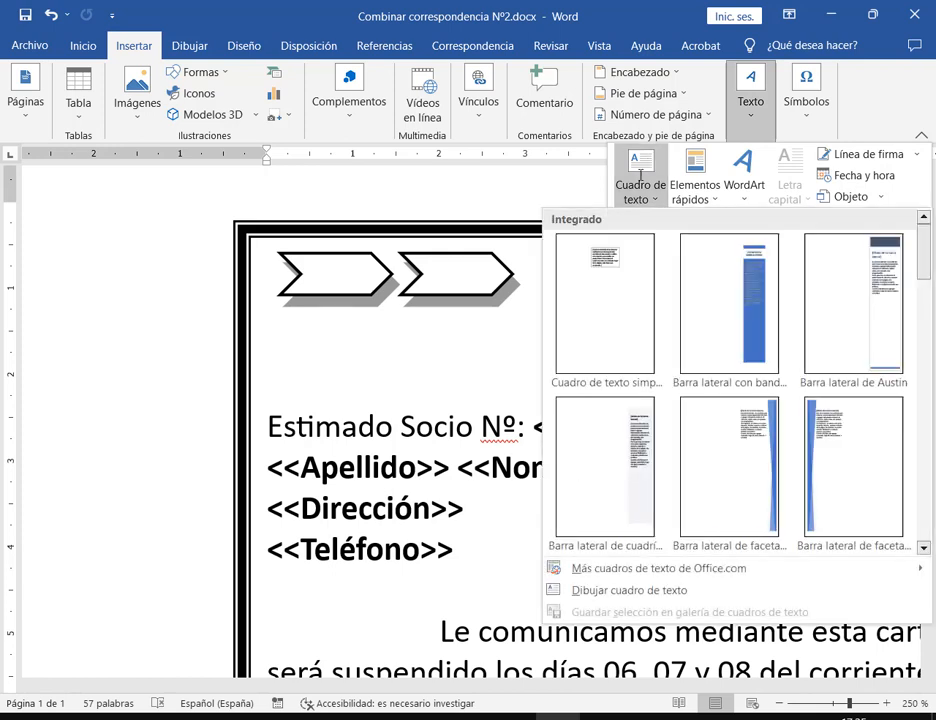
click(597, 313)
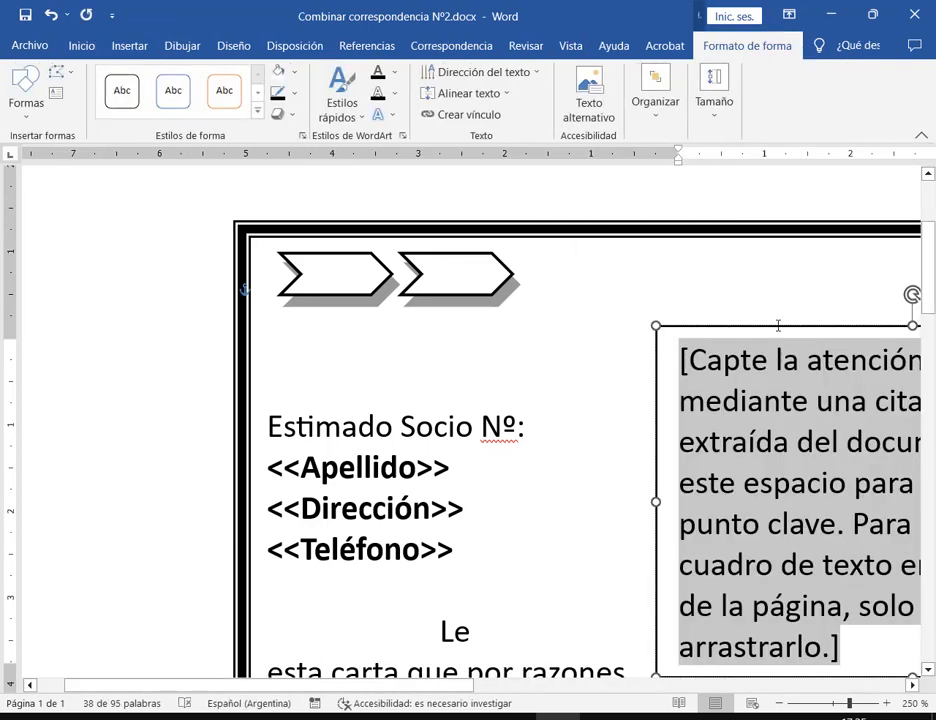
Nudge the text box toward the top left and set its wrapping to Delante del texto
scroll(862, 600, down, 15)
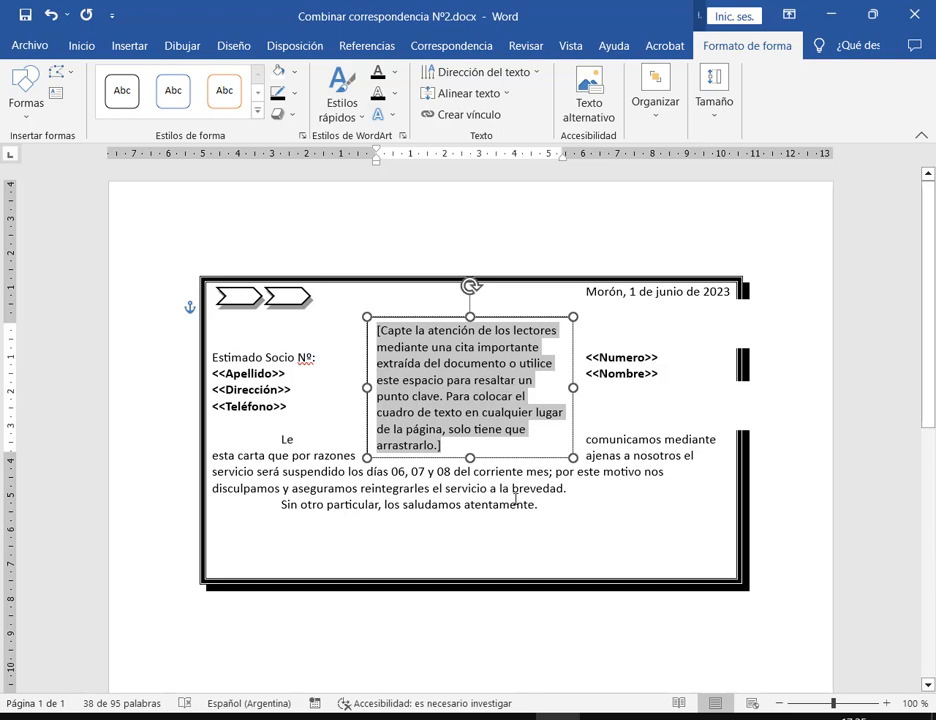
drag(530, 320, 487, 295)
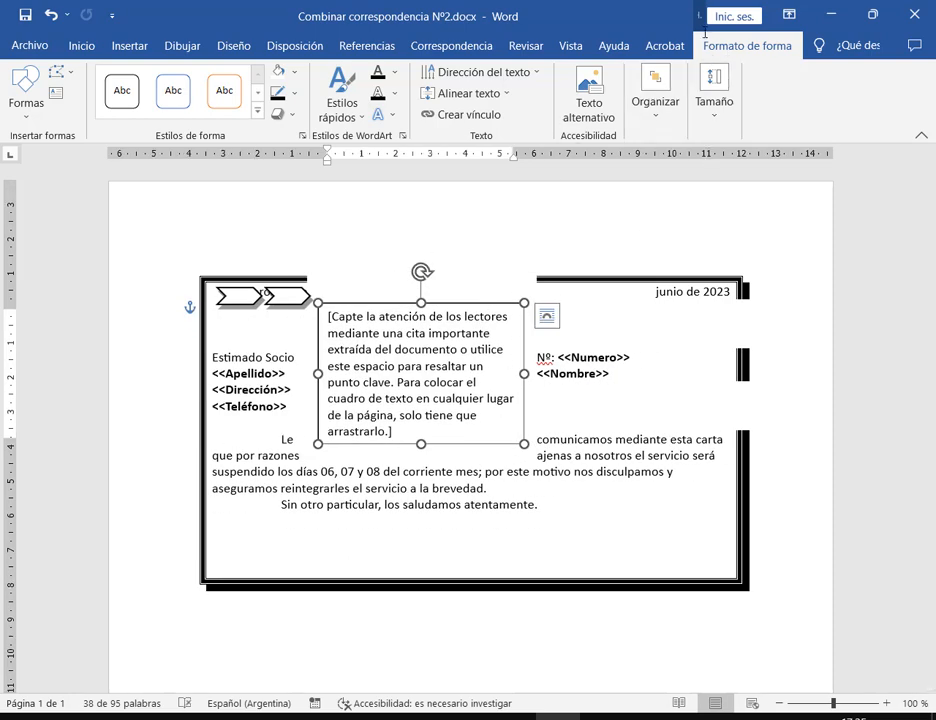
drag(701, 33, 797, 62)
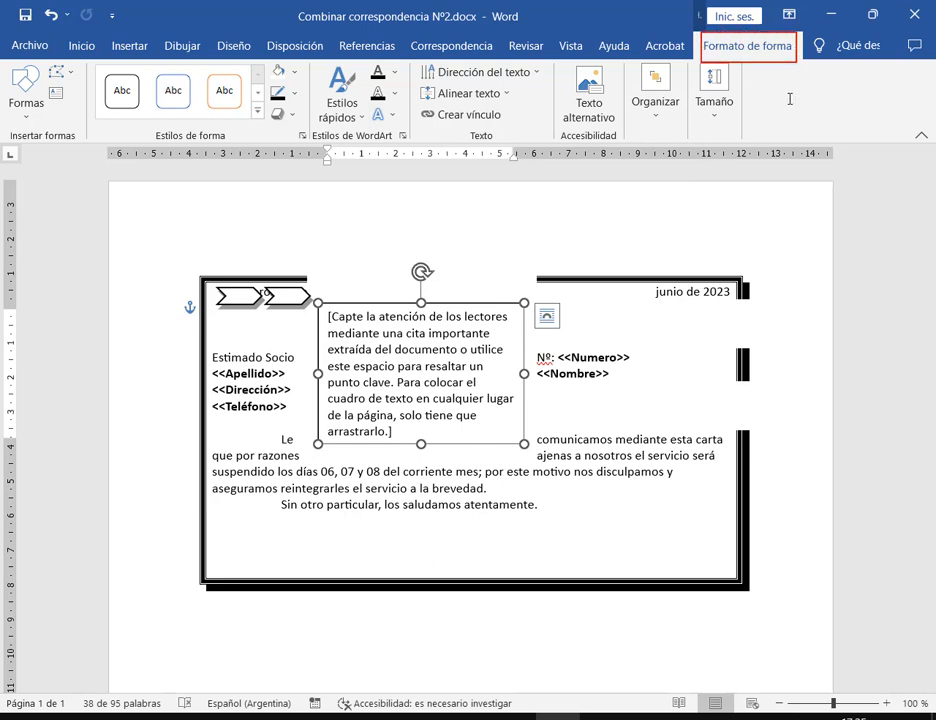
click(672, 122)
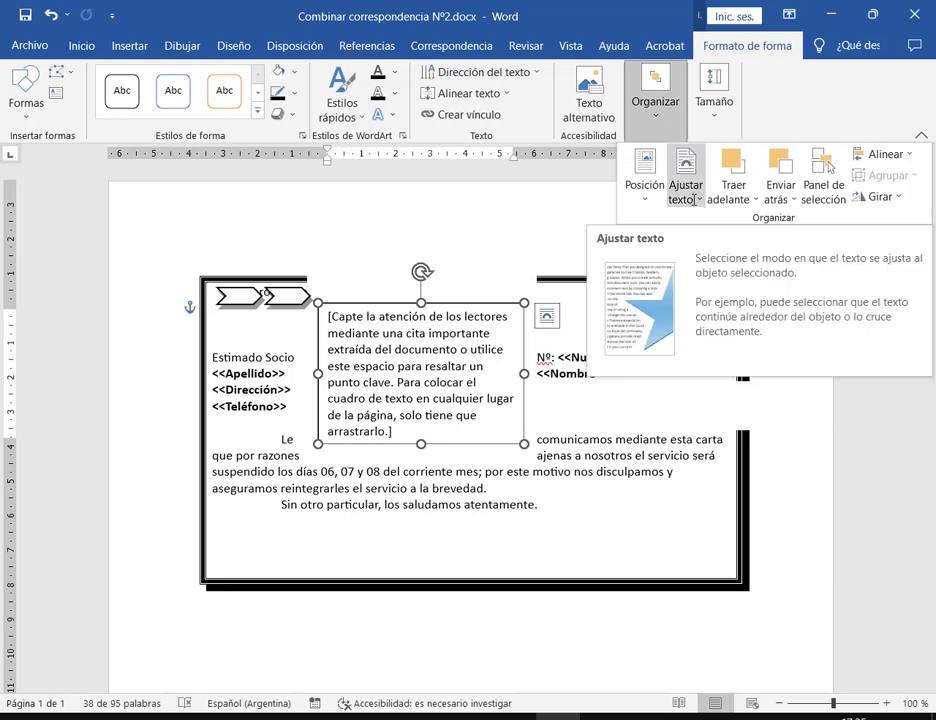
click(694, 200)
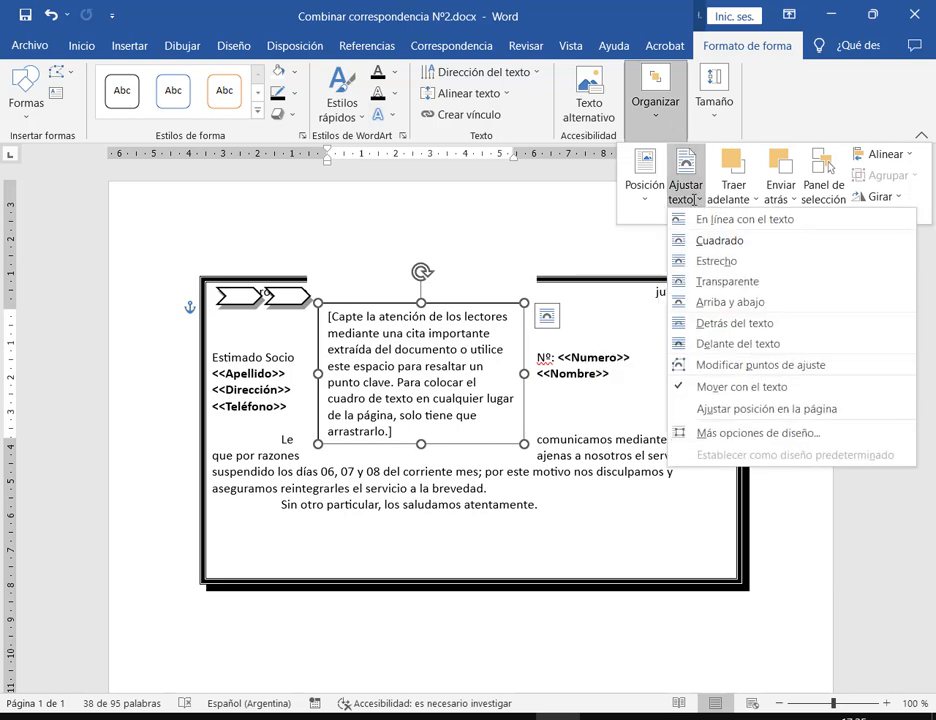
click(758, 344)
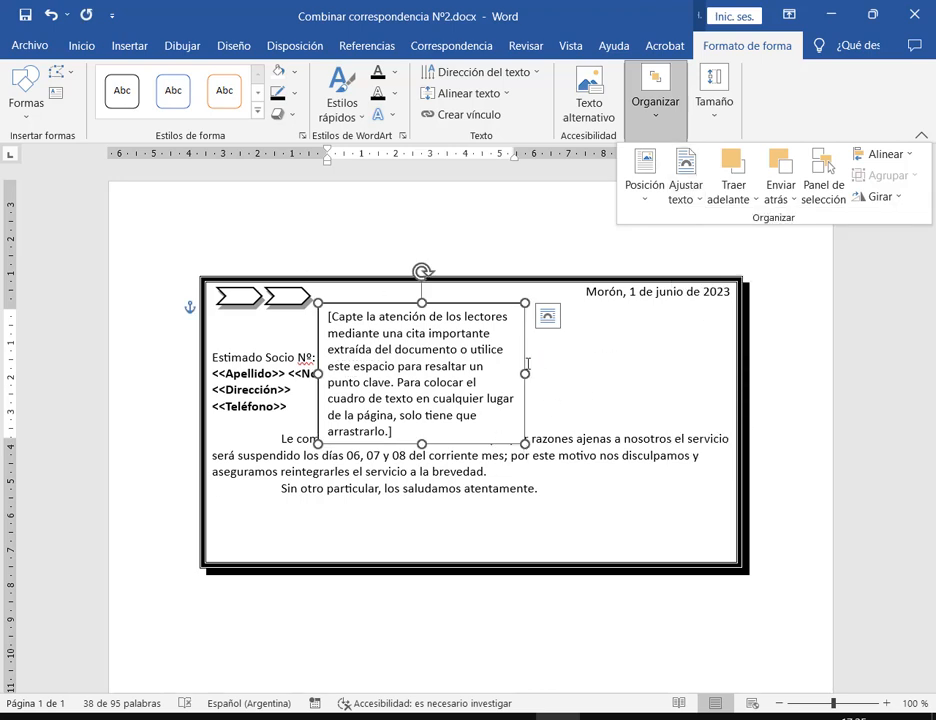
click(363, 308)
At 150% zoom, place the text box under the arrow shapes and select its placeholder text
click(373, 308)
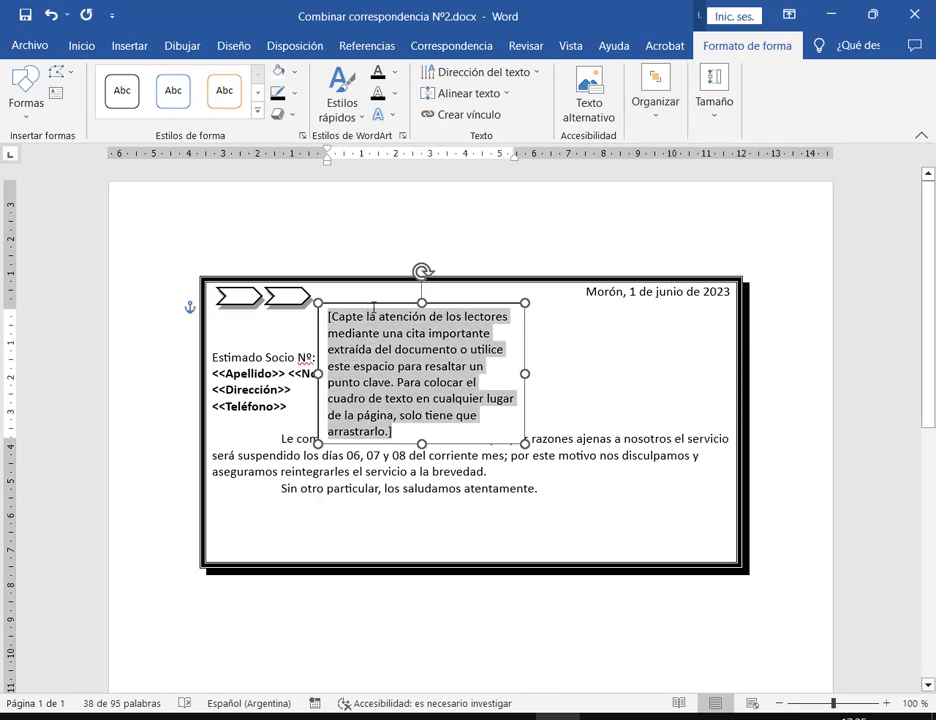
drag(373, 308, 252, 250)
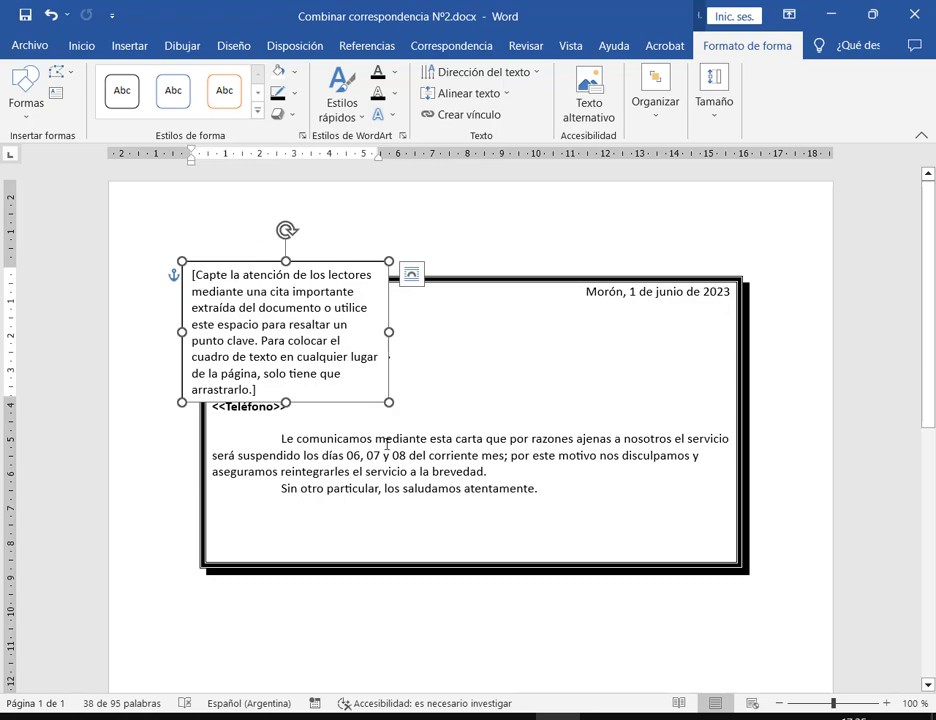
click(886, 702)
click(886, 702)
click(886, 702)
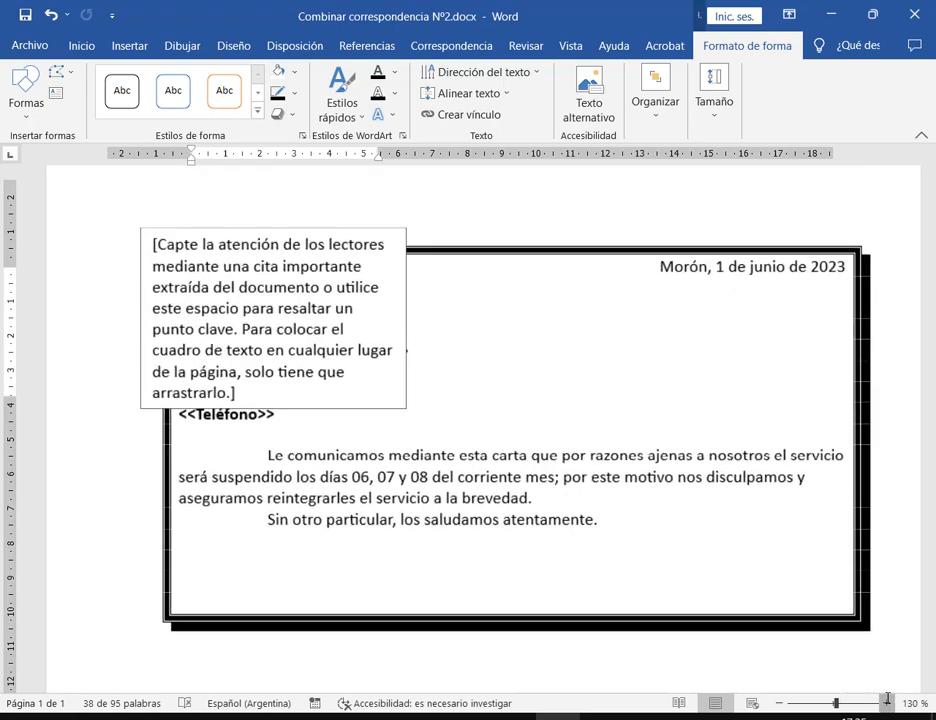
click(886, 702)
click(886, 702)
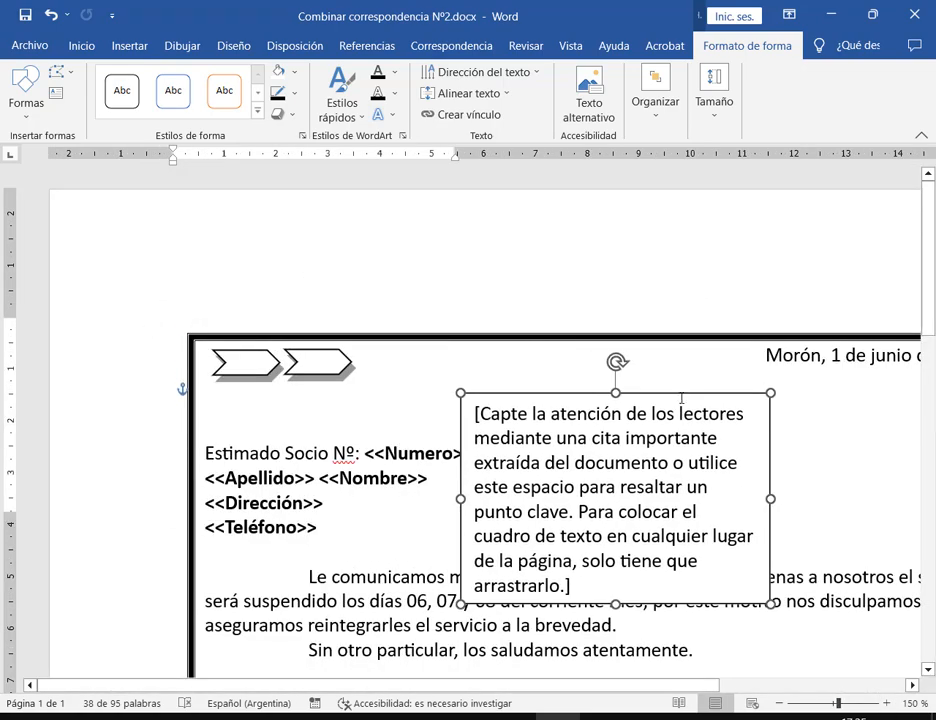
drag(681, 399, 457, 386)
click(293, 487)
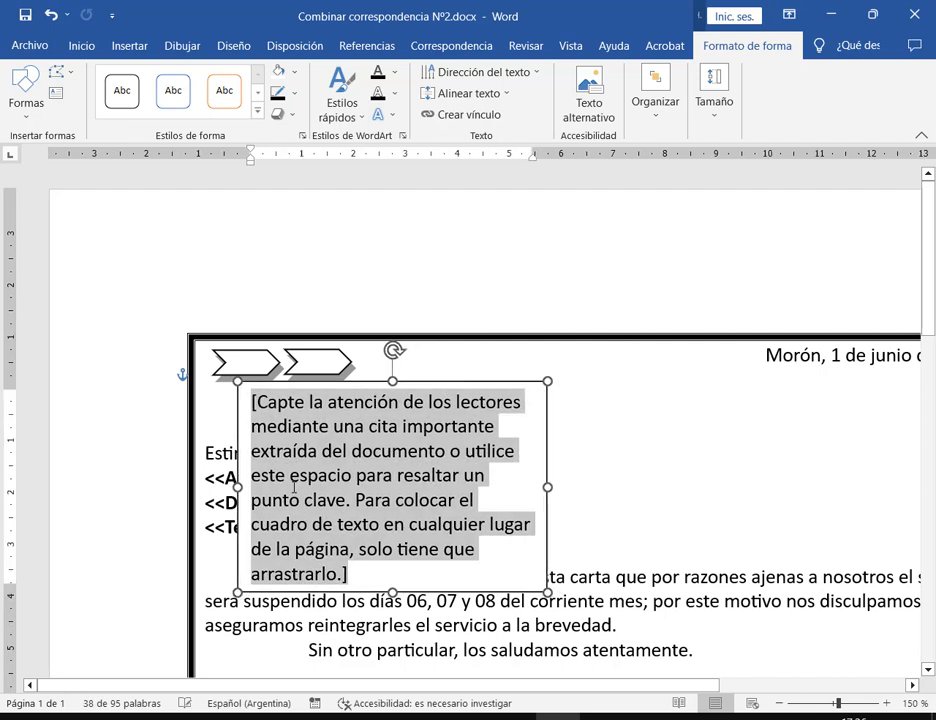
Type 'ServiMovie' and 'Su empresa de confianza' into the text box, checking the reference PDF
text(S)
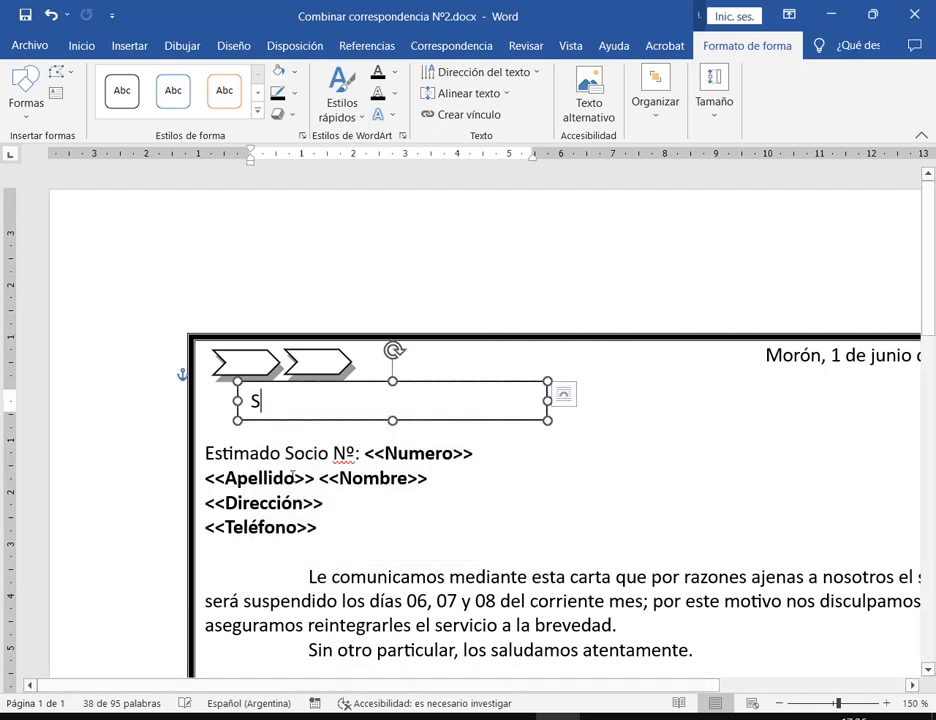
text(erviM)
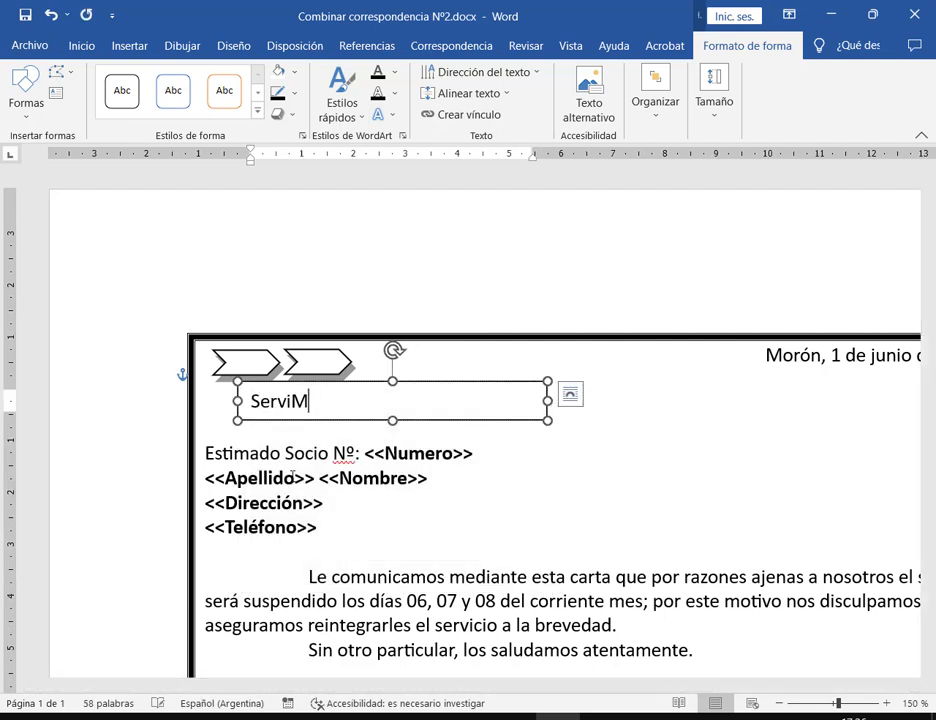
text(ovieSu )
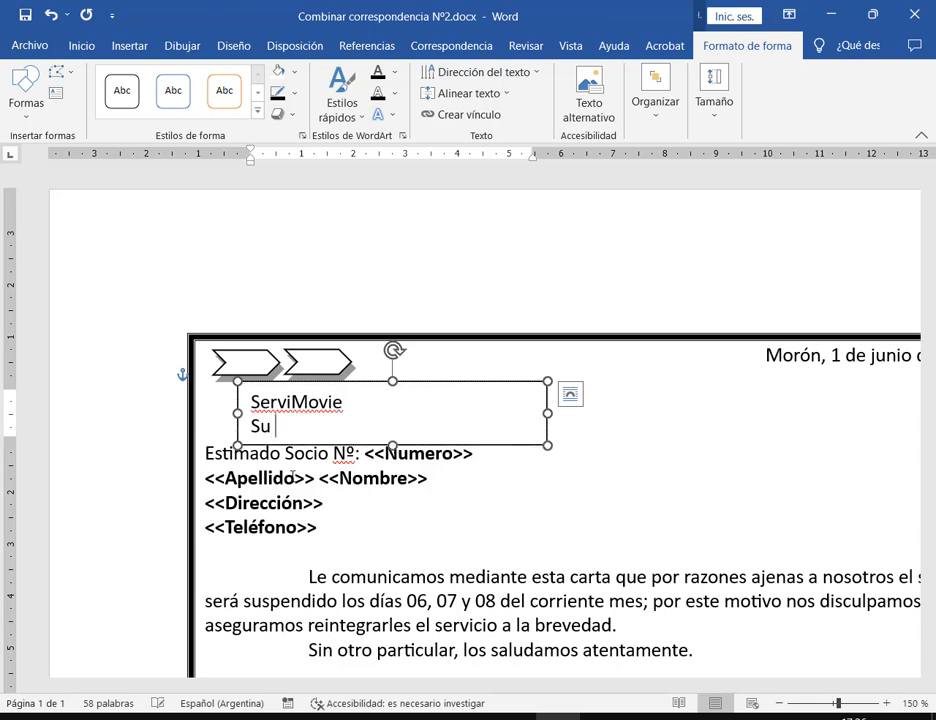
text(empresa de fon)
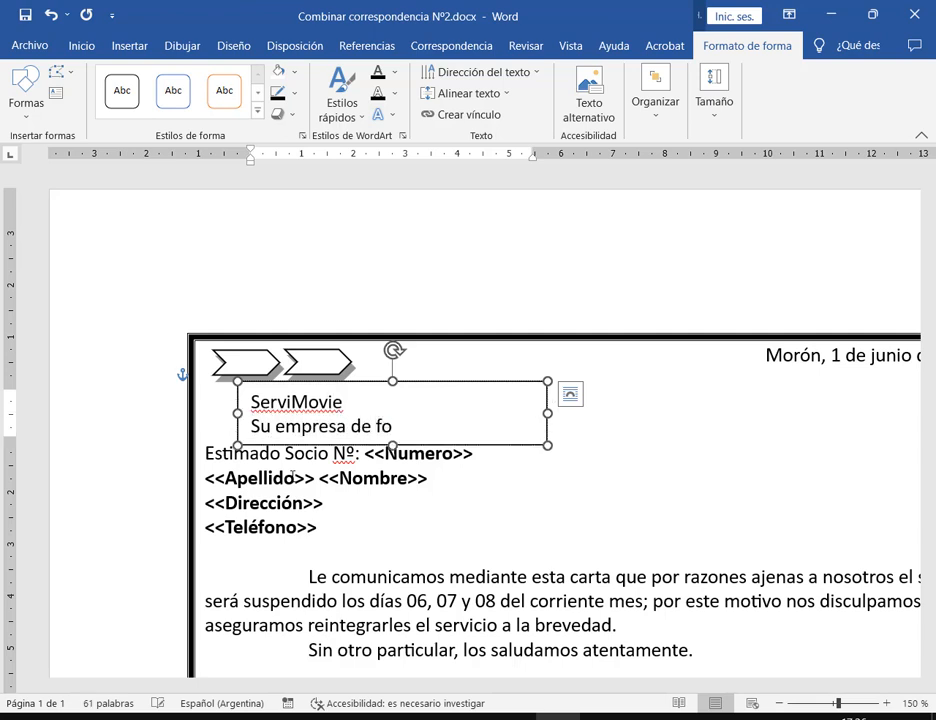
key(BackSpace)
key(BackSpace)
key(BackSpace)
text(confianza)
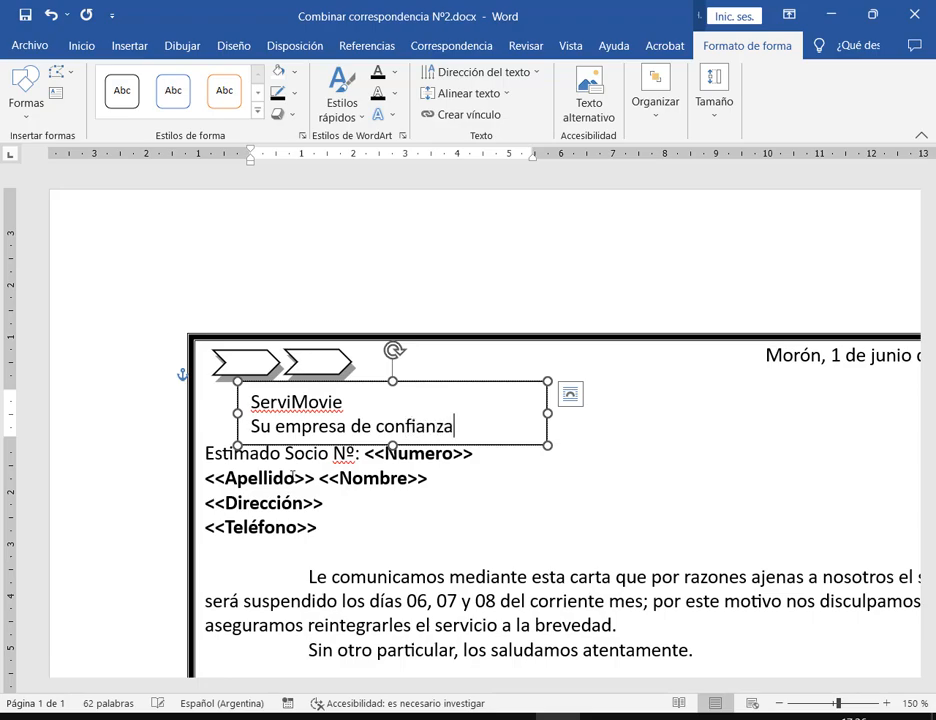
key(alt+Tab)
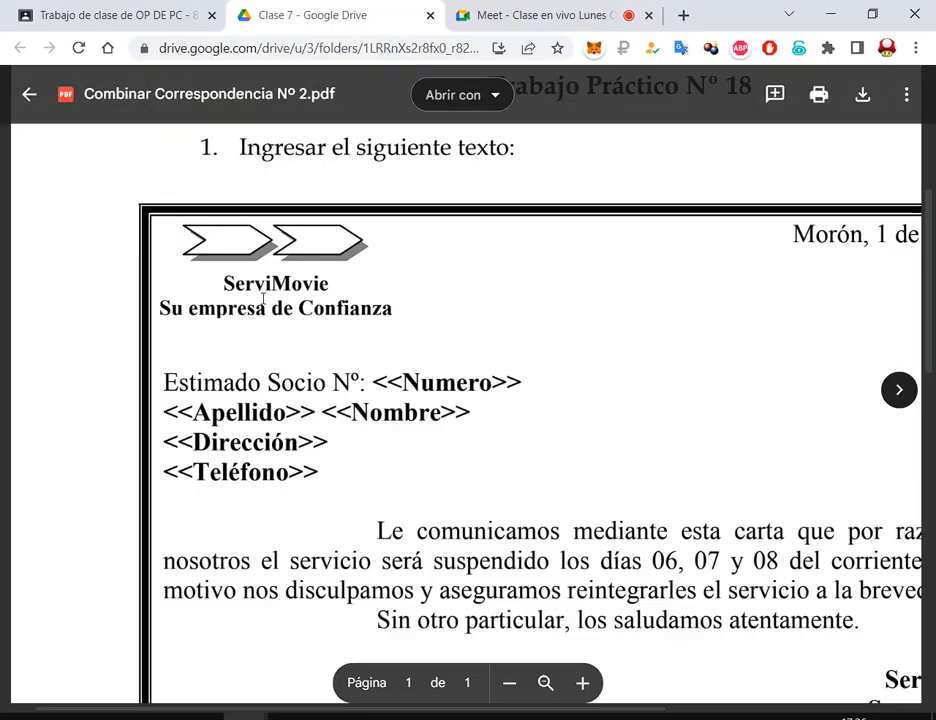
key(alt+Tab)
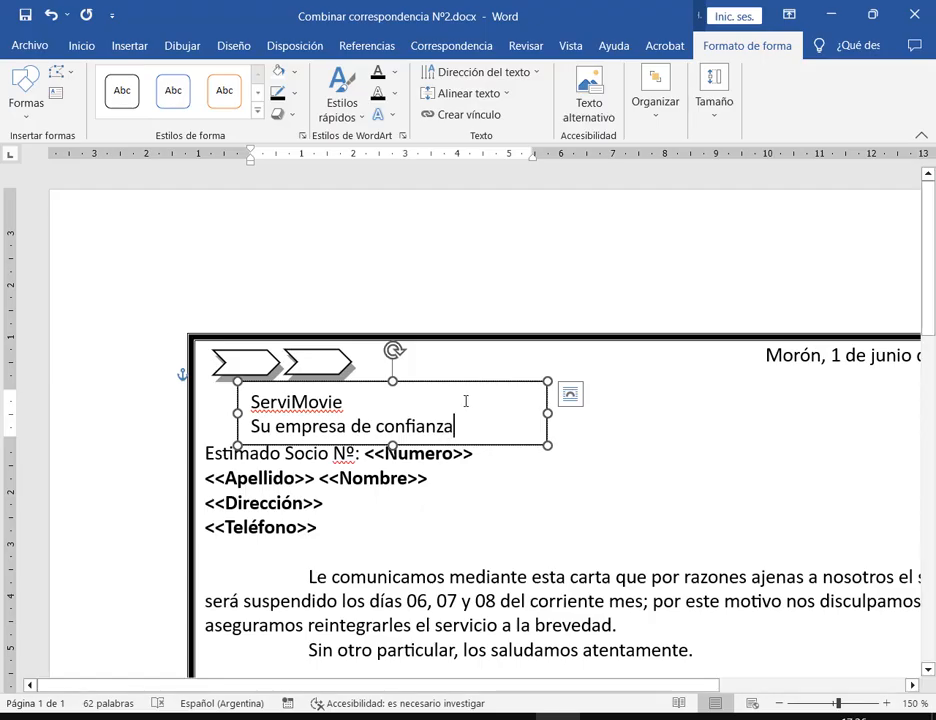
Push the 'Estimado Socio' salutation down one line below the text box
click(575, 428)
click(533, 421)
click(208, 454)
key(Return)
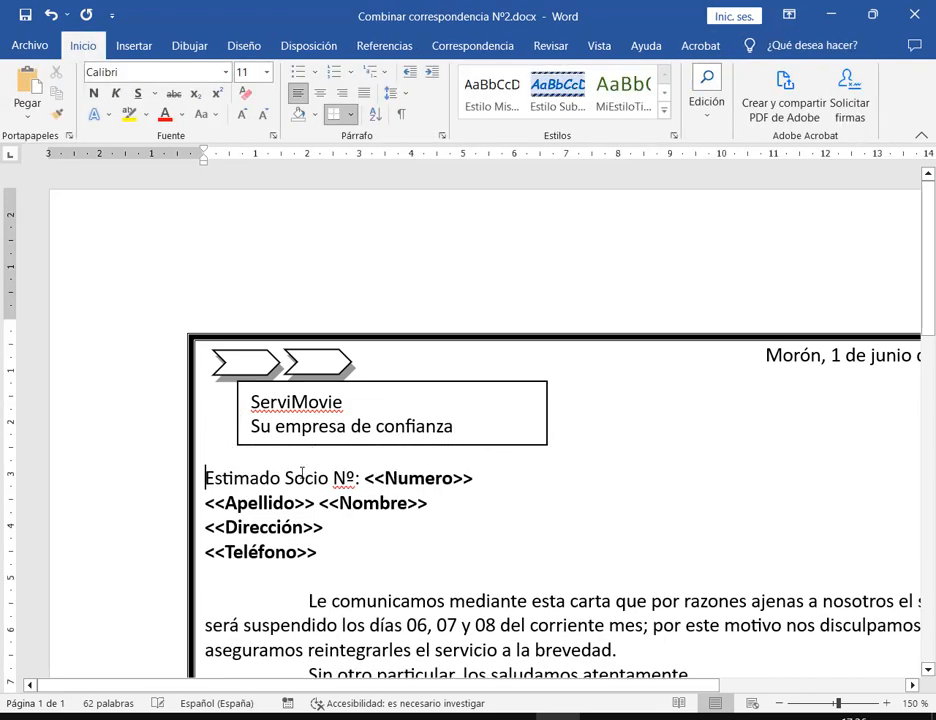
drag(378, 387, 354, 397)
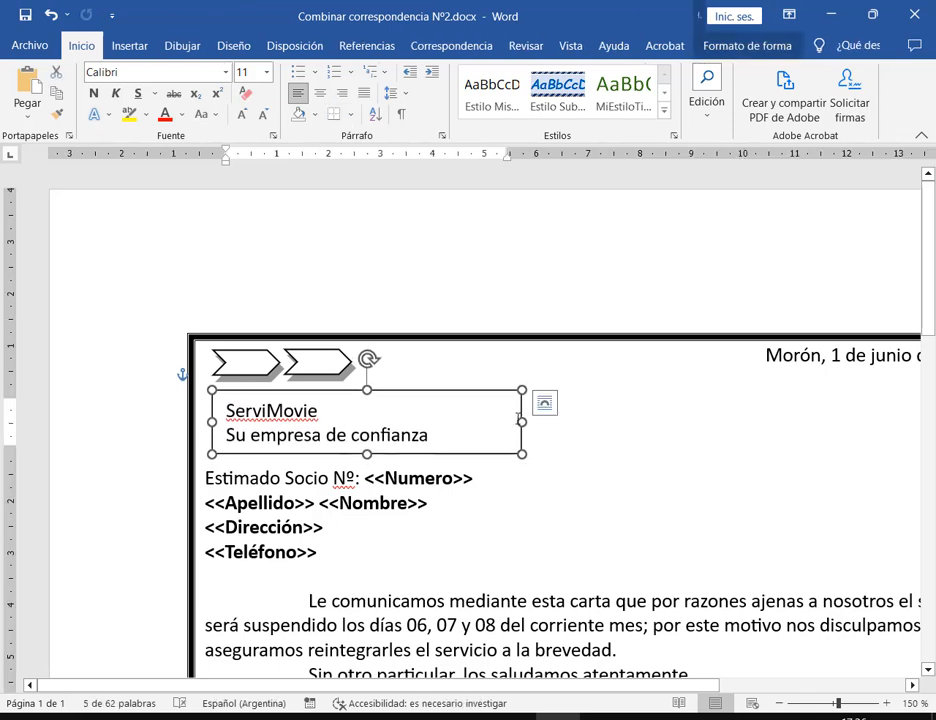
drag(522, 422, 416, 395)
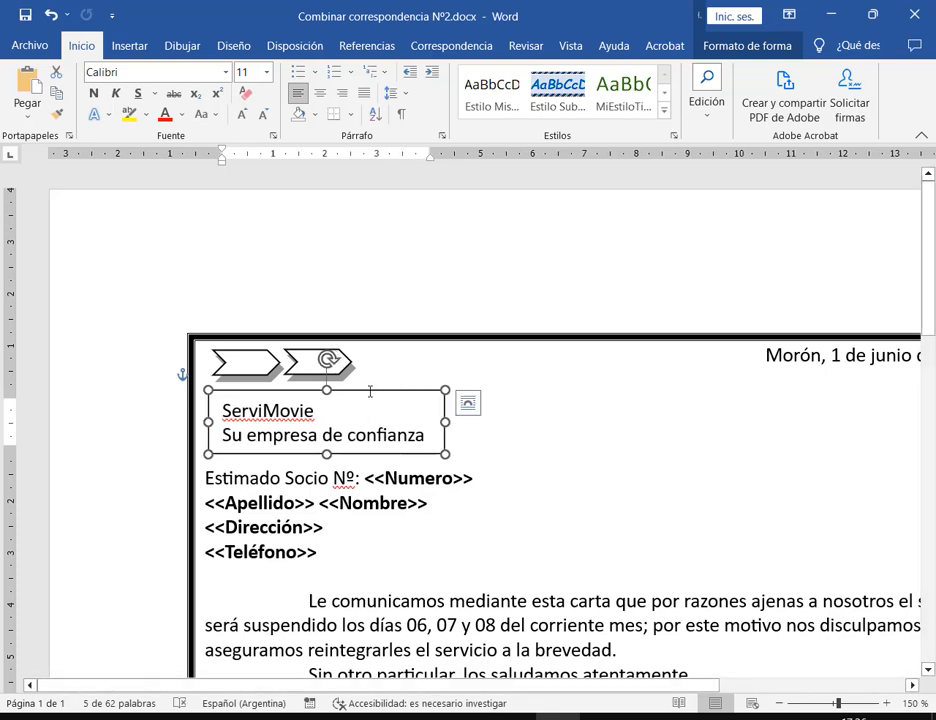
mouse_move(368, 390)
mouse_down()
mouse_move(650, 383)
mouse_move(376, 389)
mouse_up()
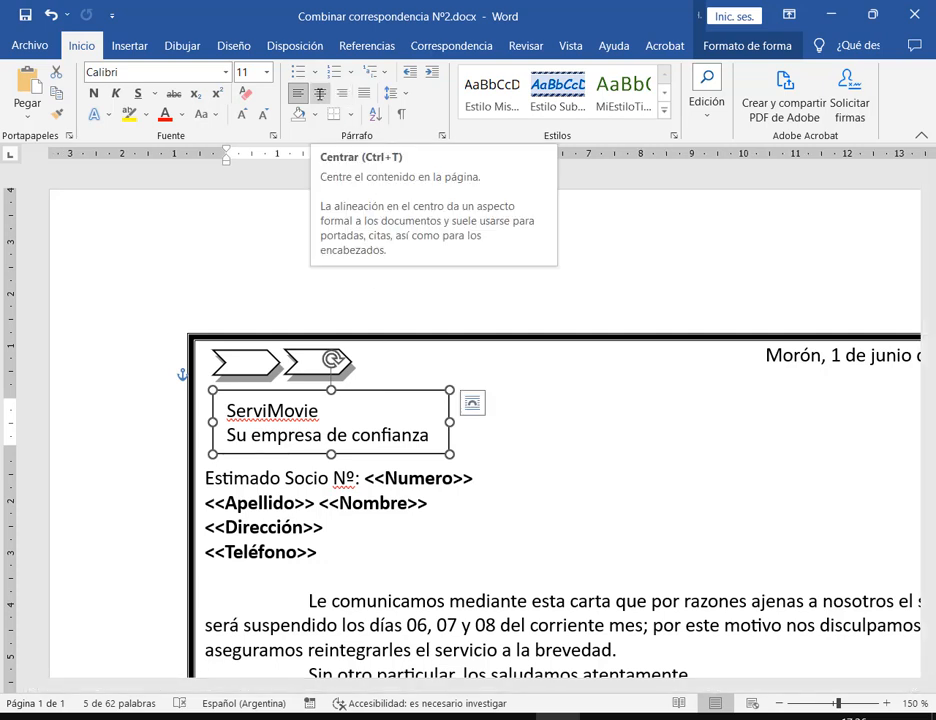
click(320, 93)
drag(387, 389, 376, 390)
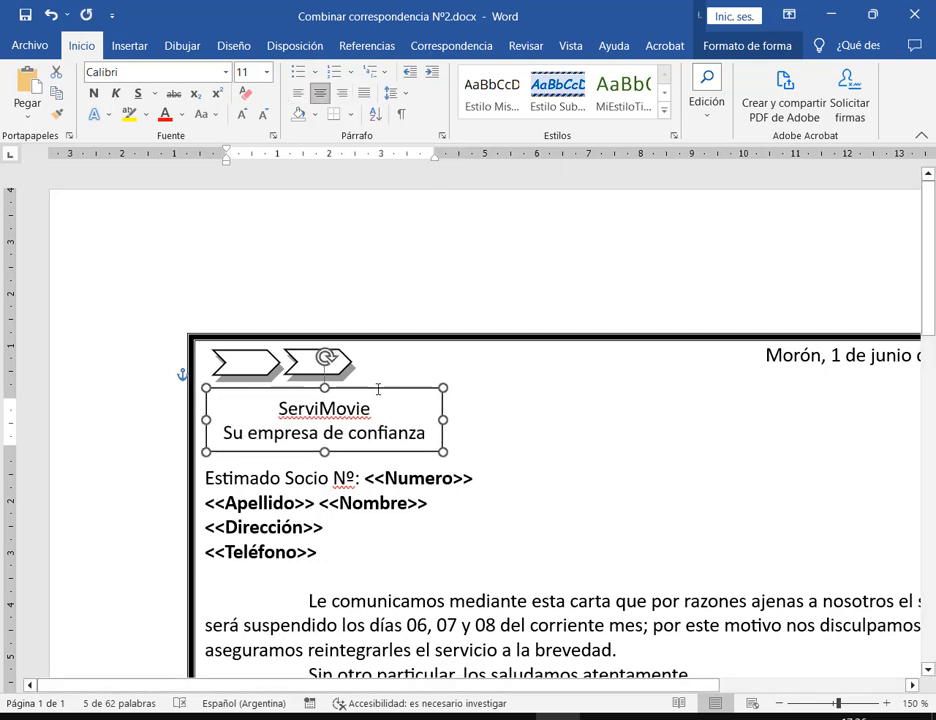
key(alt+Tab)
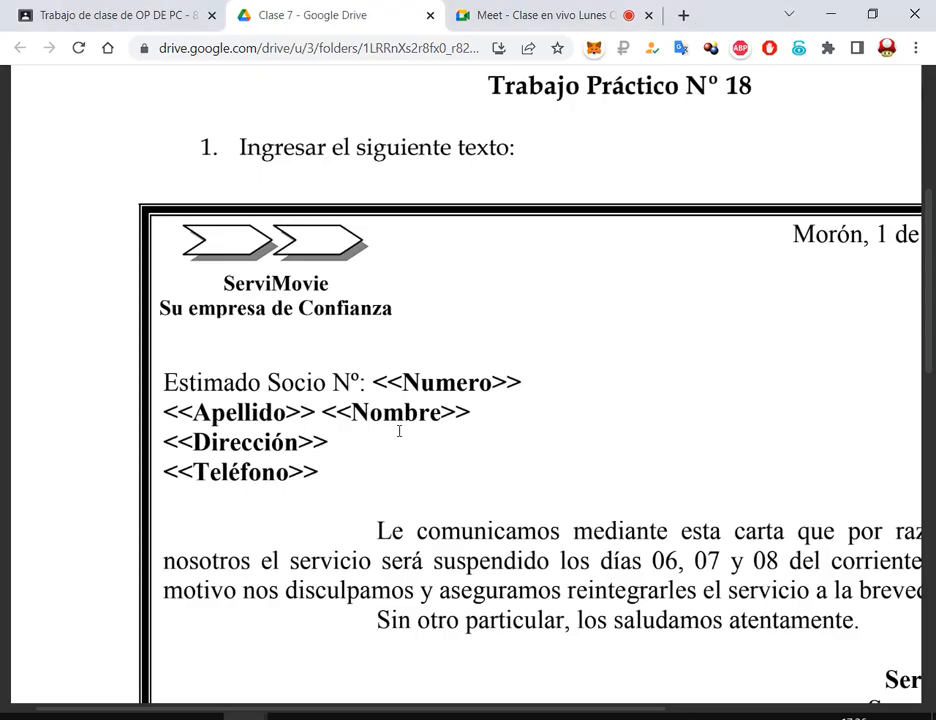
key(alt+Tab)
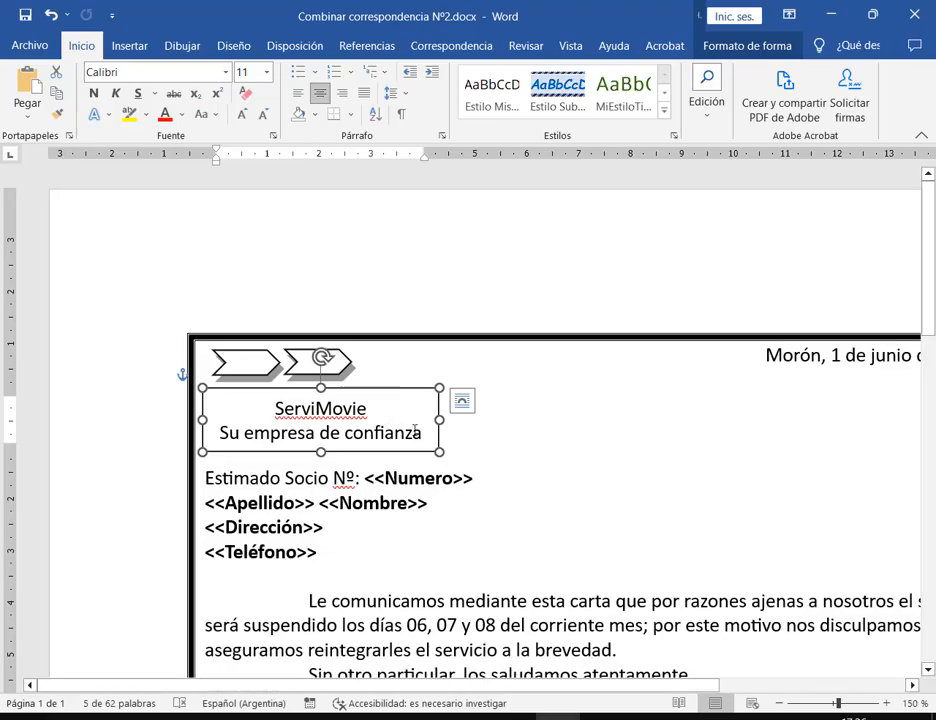
click(551, 431)
scroll(368, 447, down, 4)
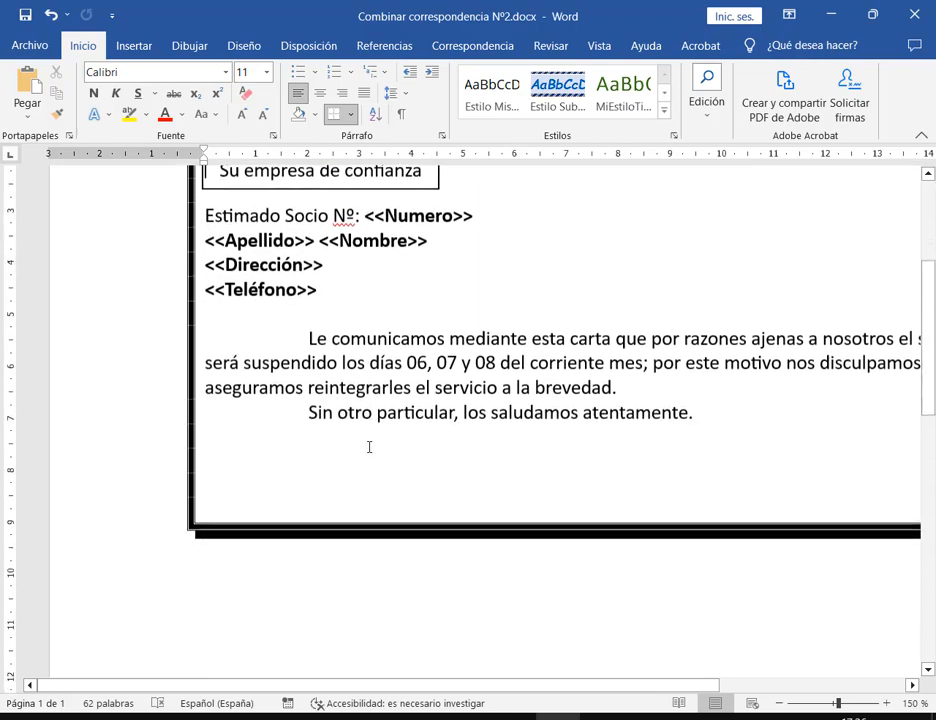
scroll(369, 447, up, 2)
key(alt+Tab)
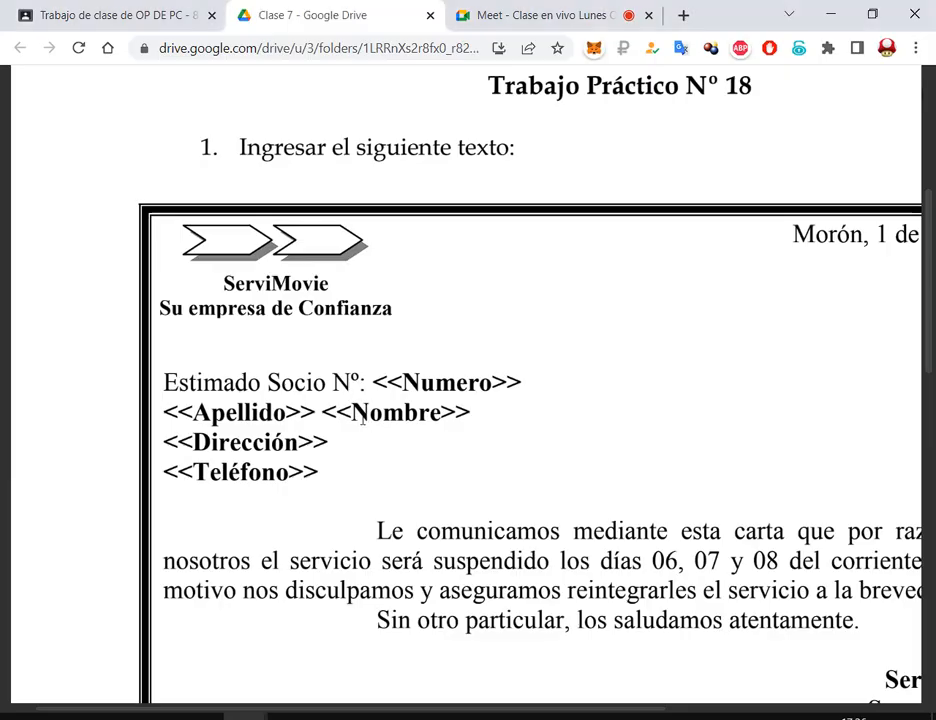
key(alt+Tab)
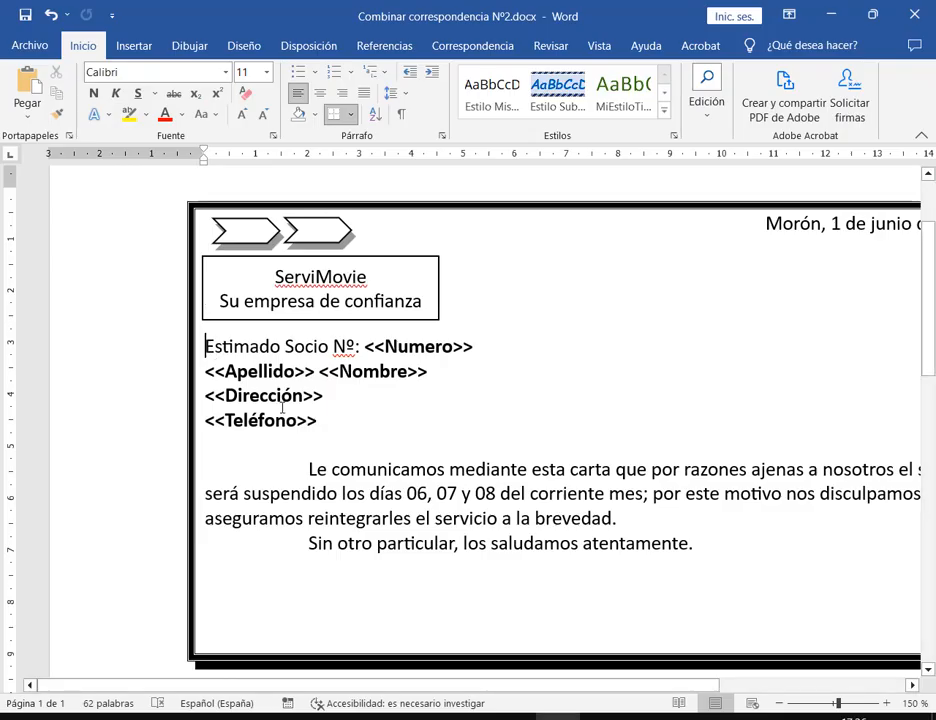
Bold the ServiMovie heading and widen its box so 'Su empresa de confianza' fits one line
drag(336, 320, 342, 323)
drag(443, 288, 440, 288)
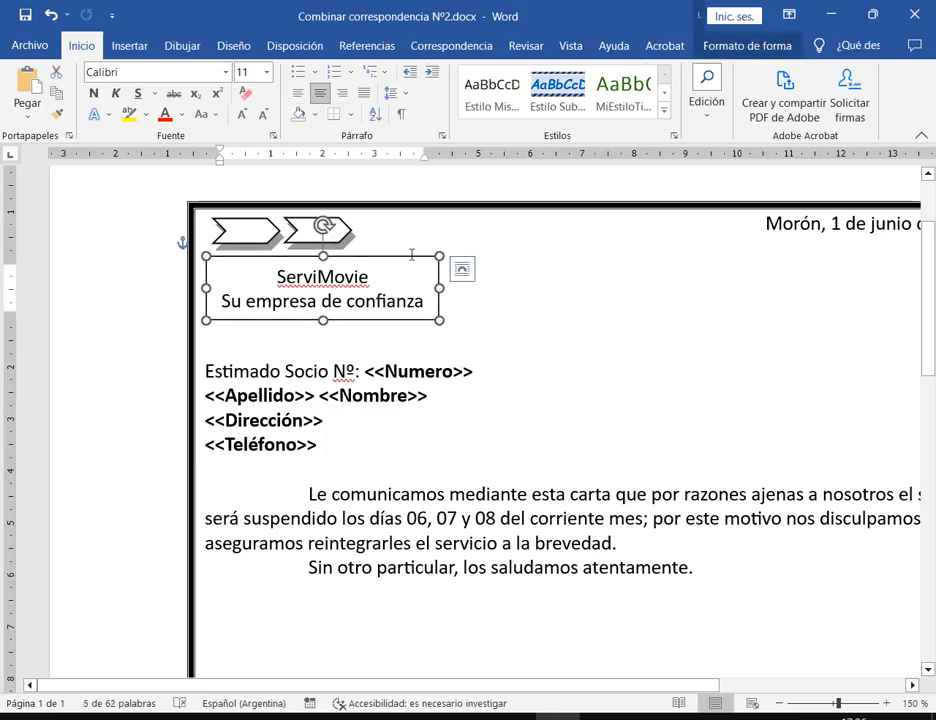
key(alt+Tab)
key(alt+Tab)
click(94, 93)
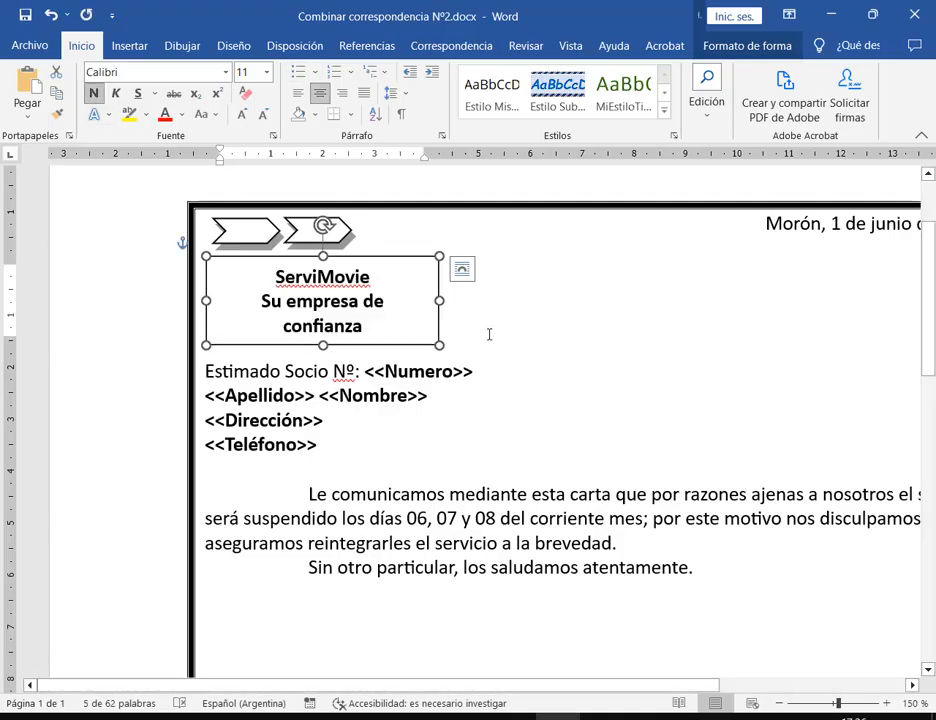
drag(440, 300, 462, 290)
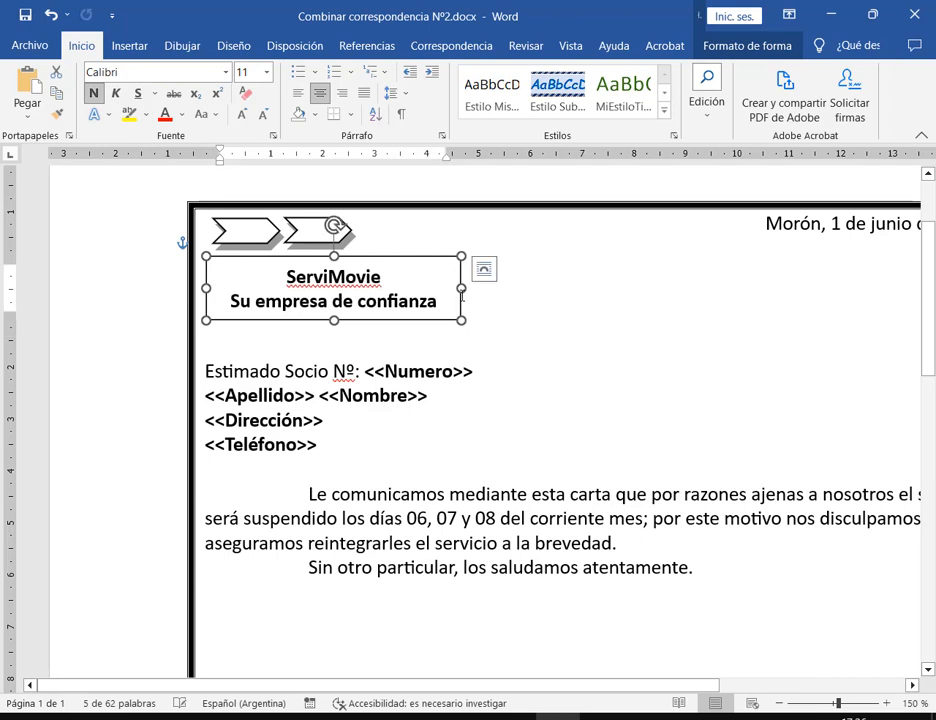
drag(418, 258, 417, 258)
click(551, 313)
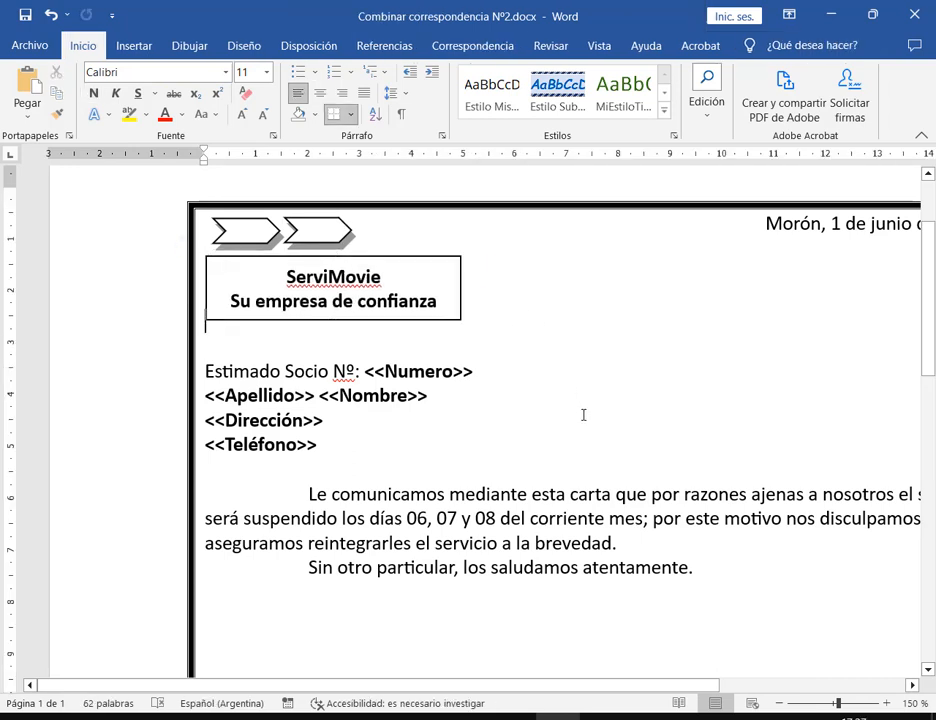
click(300, 232)
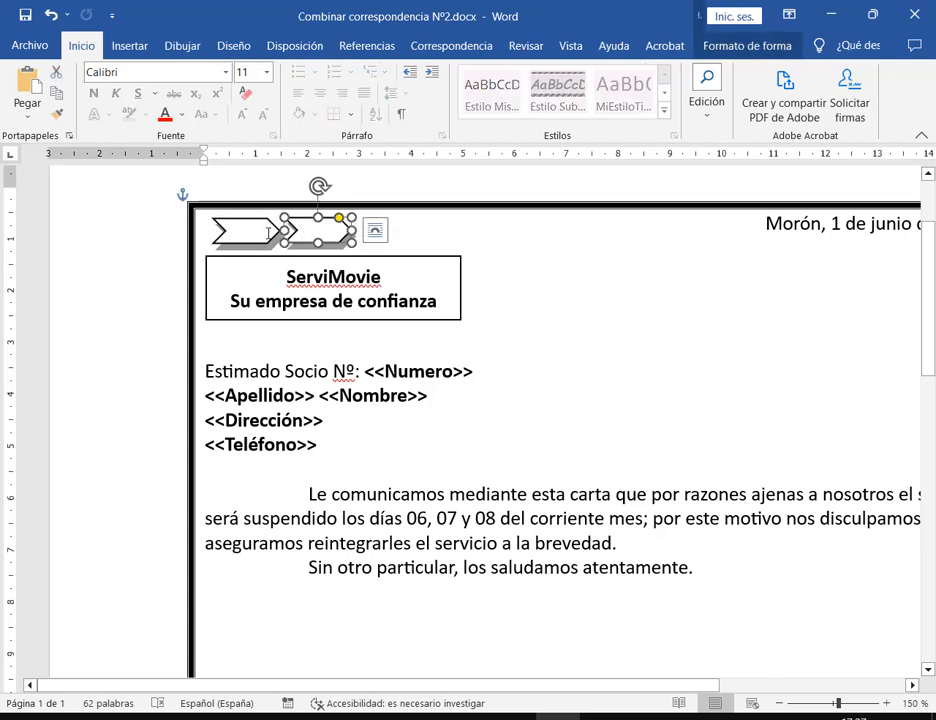
Move both chevron arrows together to the right, above the heading
shift+click(268, 233)
drag(268, 233, 318, 233)
key(Right)
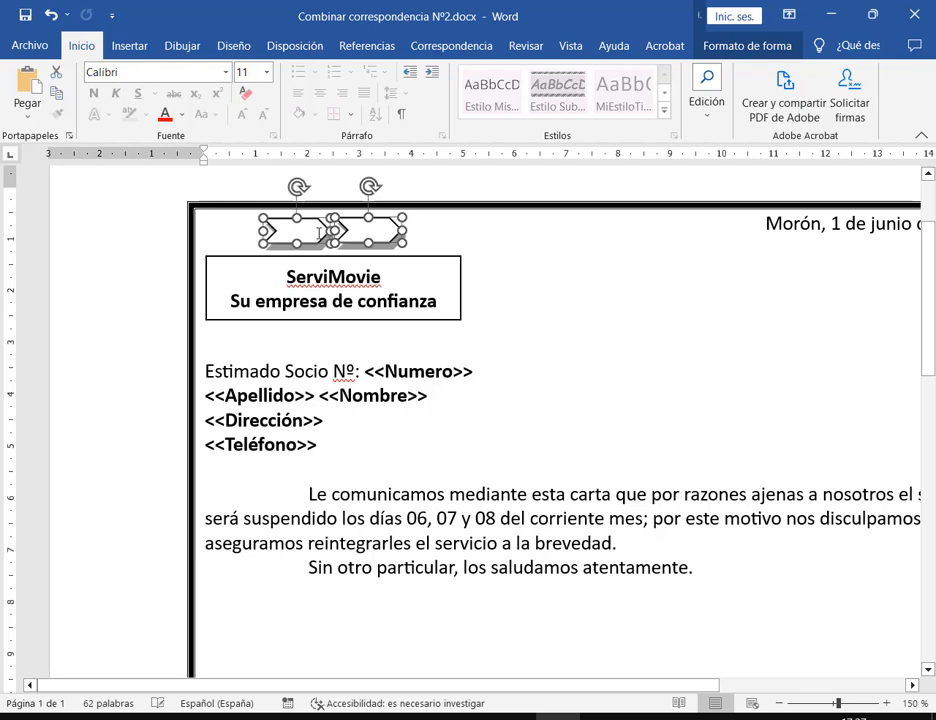
click(553, 275)
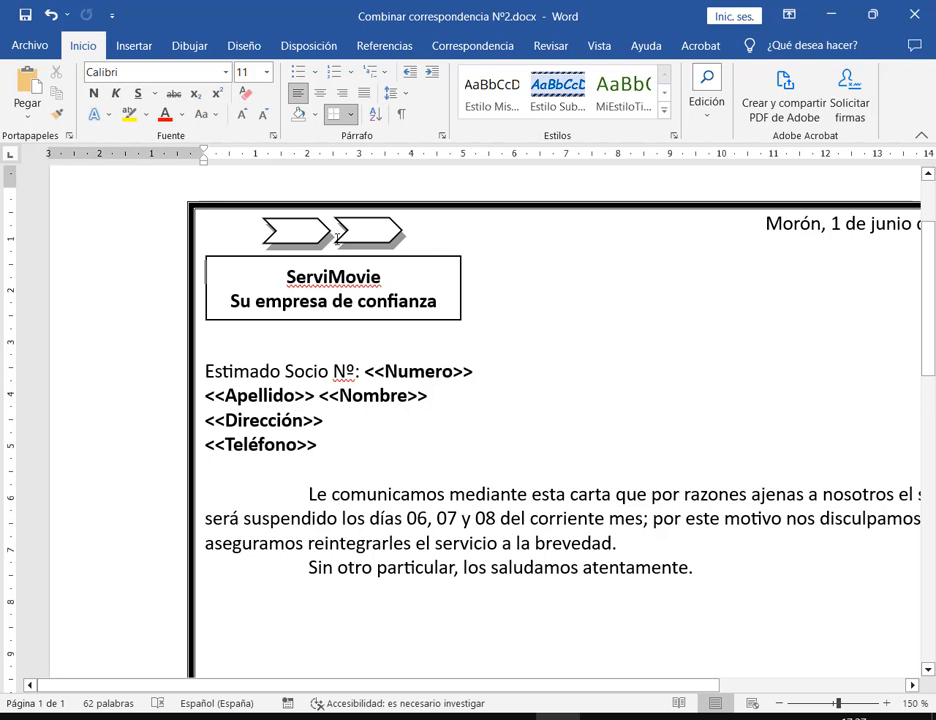
Select the ServiMovie heading box and show its Contorno de forma colour choices
click(441, 291)
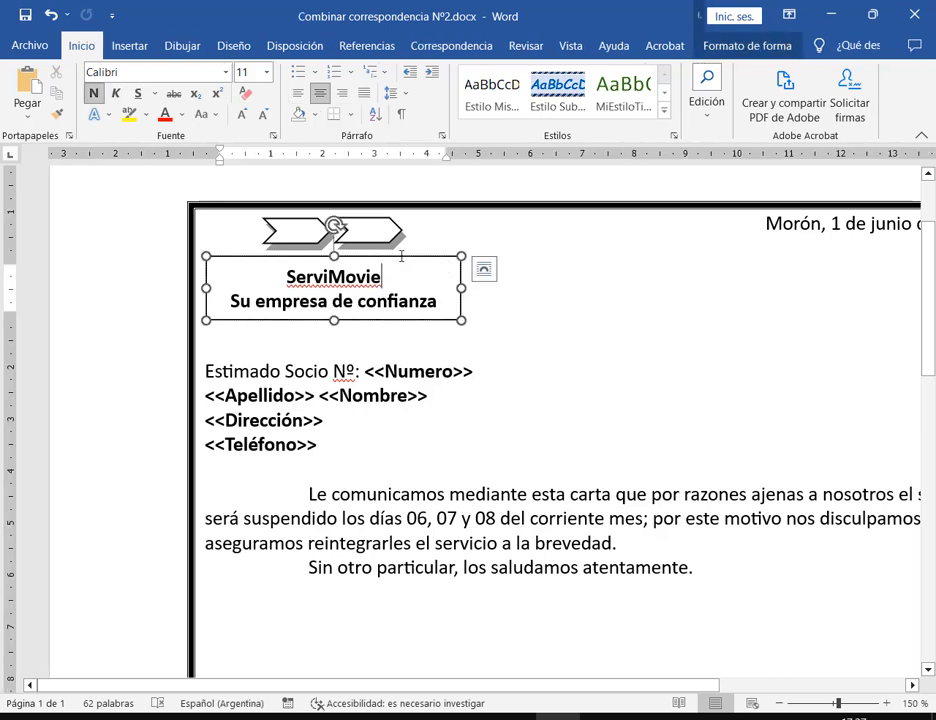
key(Escape)
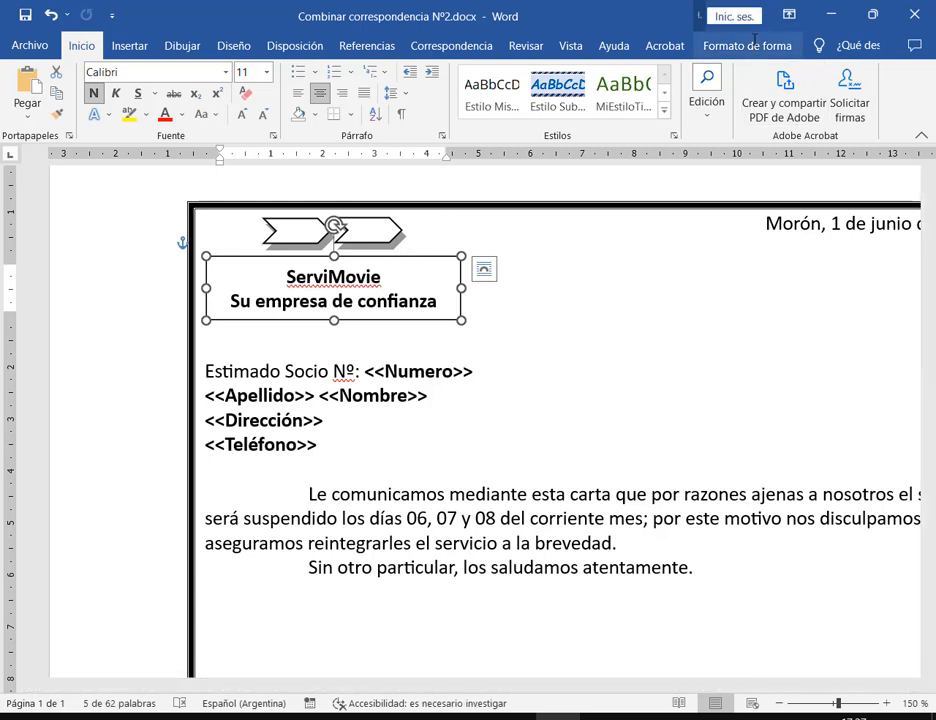
click(431, 279)
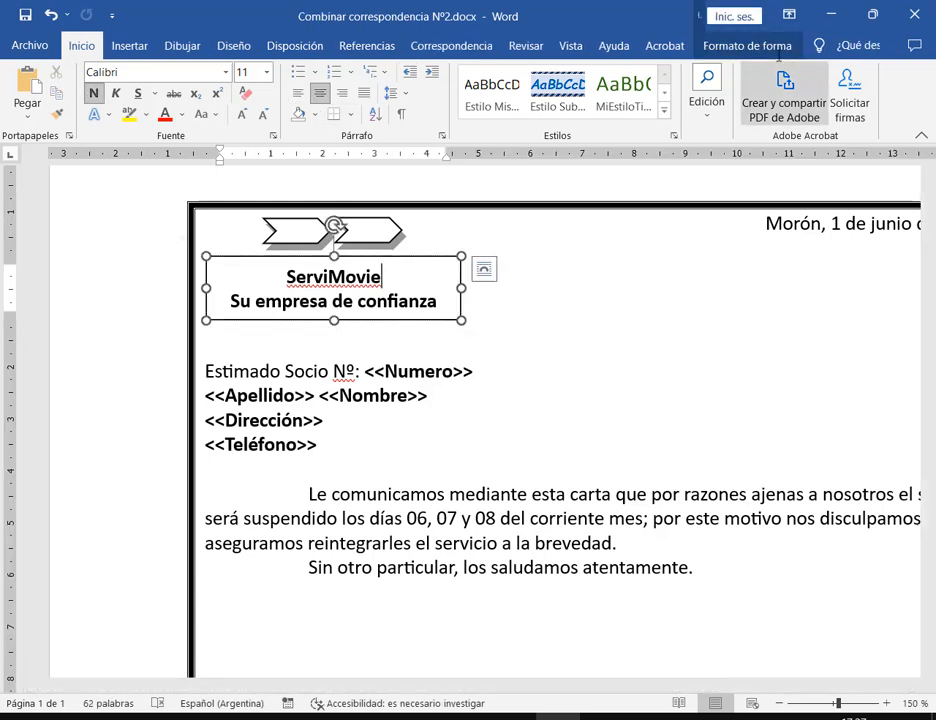
click(772, 47)
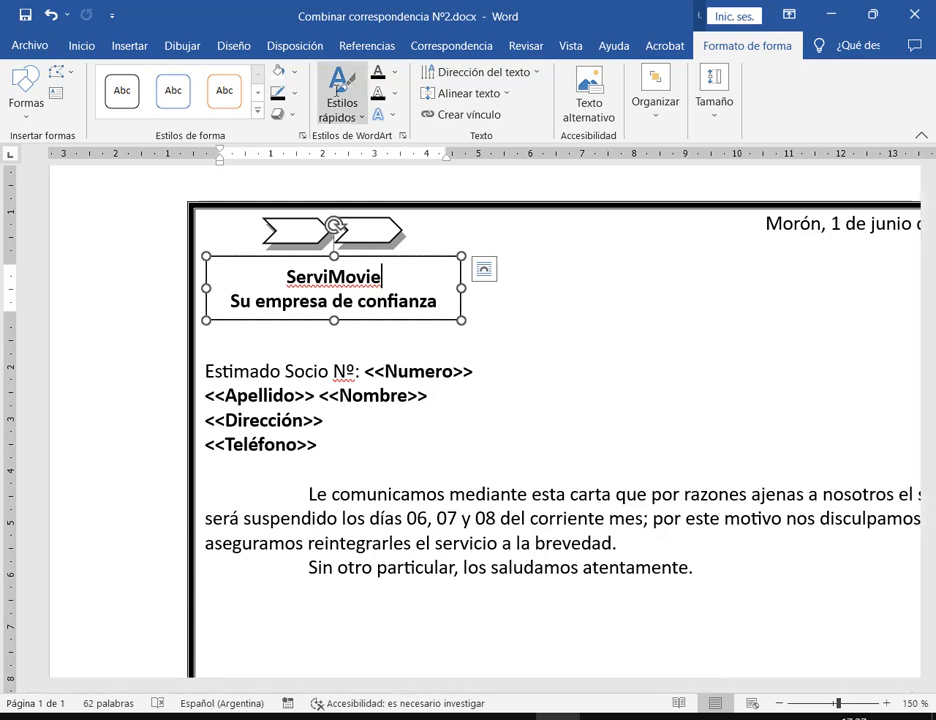
click(297, 97)
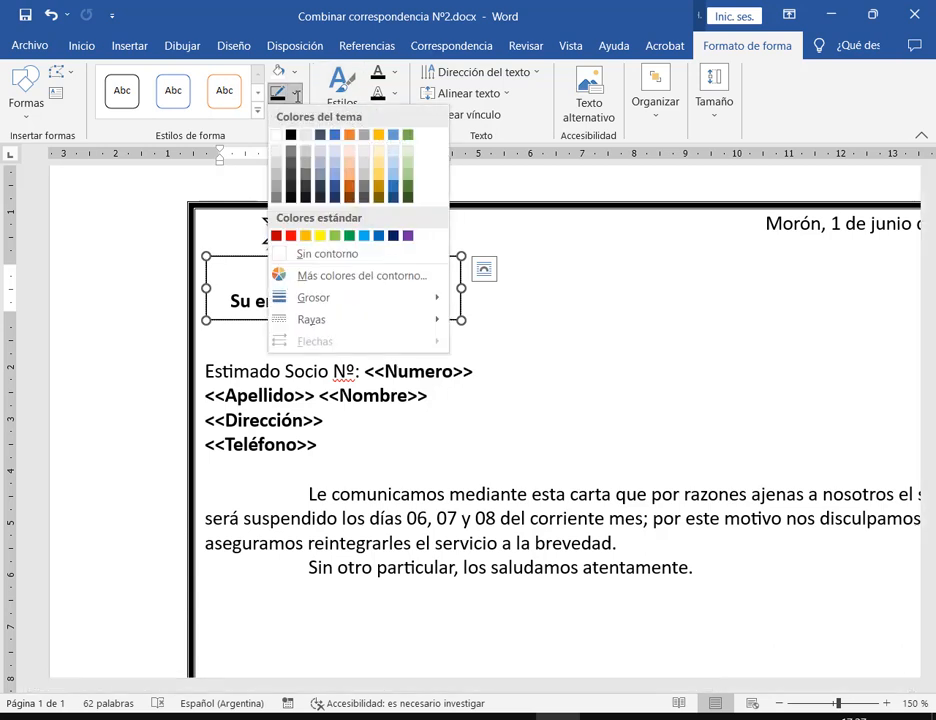
Give the heading box Sin contorno and zoom back out to 100%
click(352, 256)
click(602, 320)
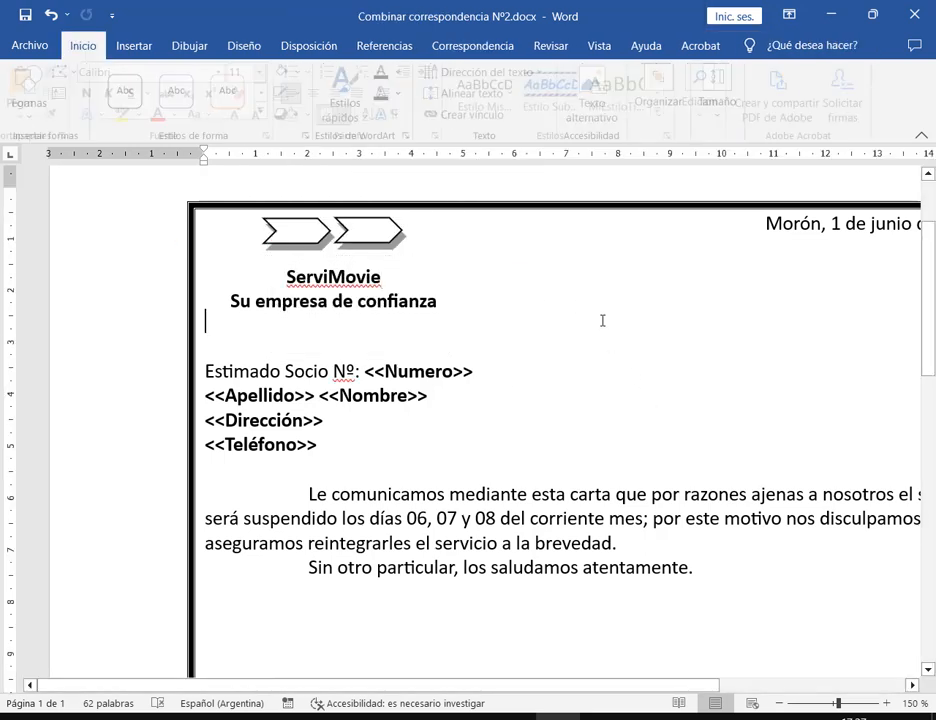
click(779, 703)
click(779, 703)
click(779, 703)
click(779, 703)
click(779, 703)
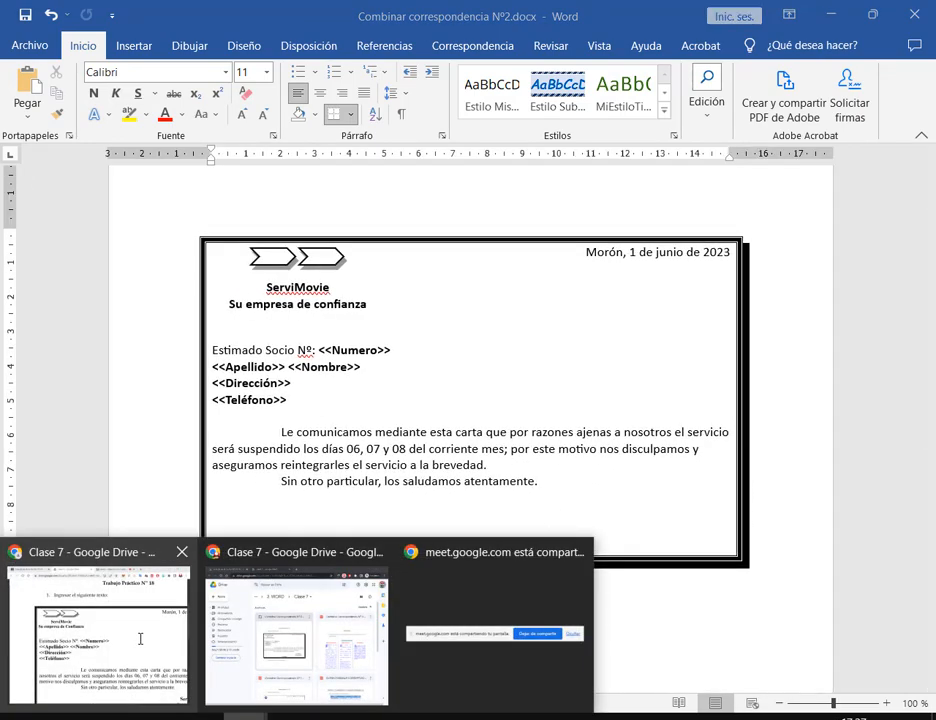
Check the model PDF, then copy the ServiMovie heading box to the letter's bottom-right corner
click(140, 637)
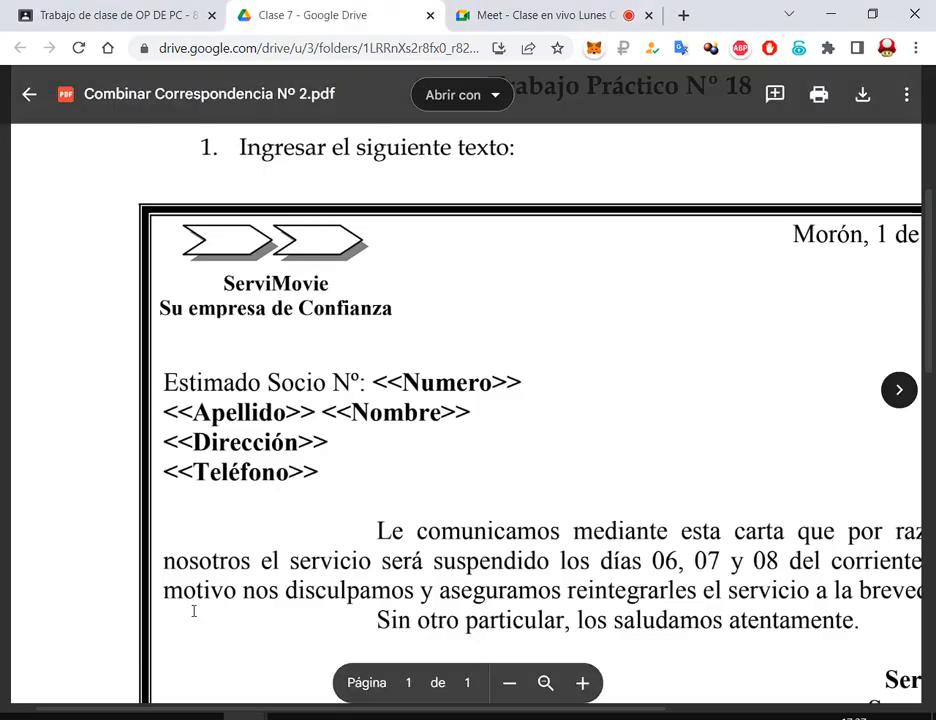
click(834, 11)
click(299, 304)
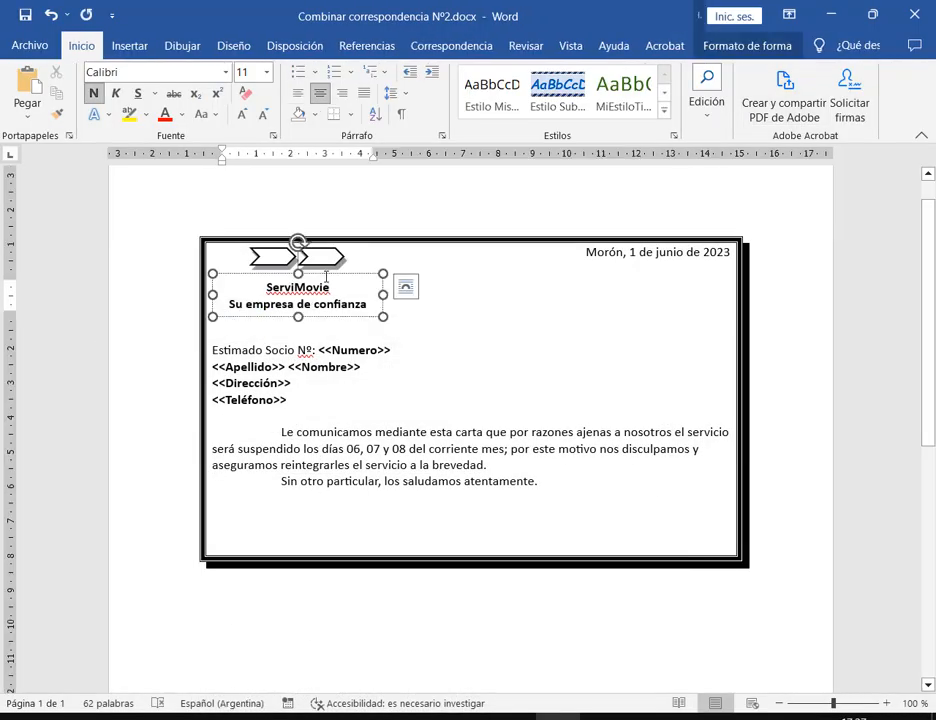
click(539, 346)
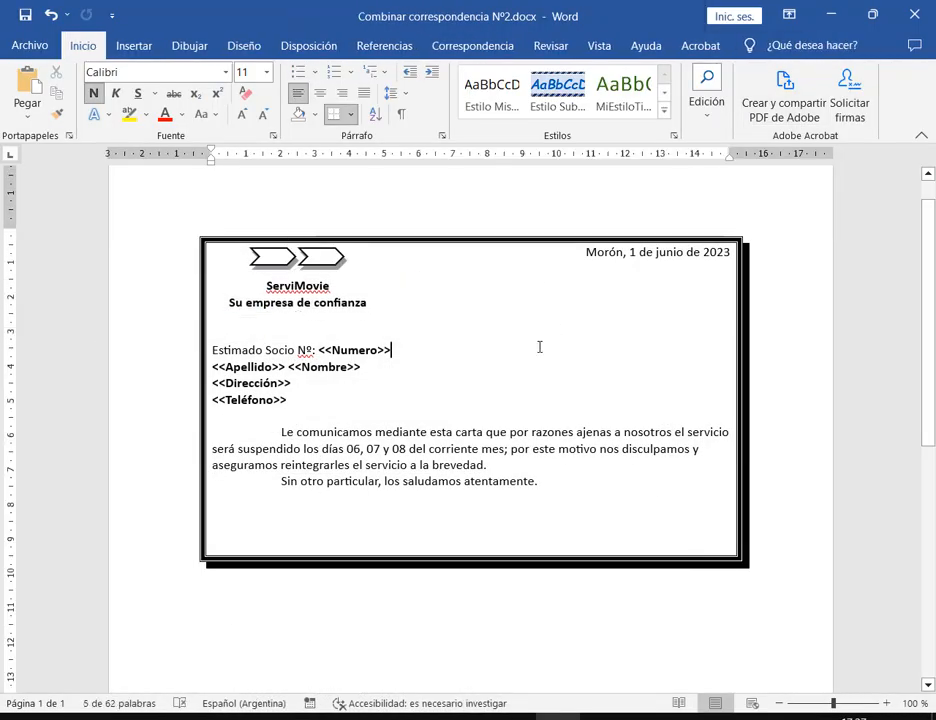
click(361, 280)
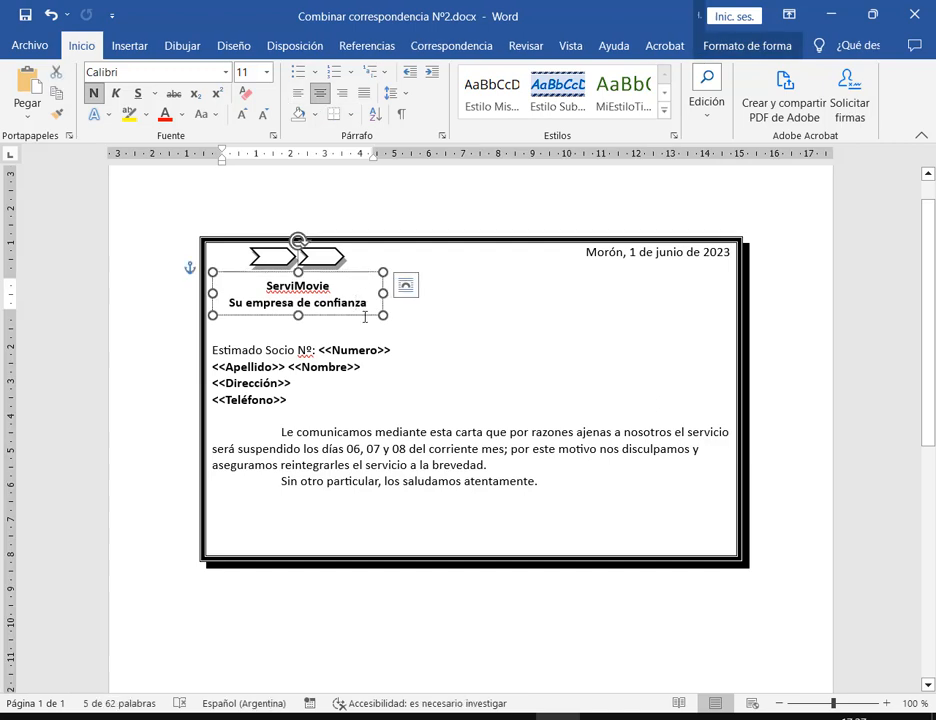
drag(367, 318, 701, 540)
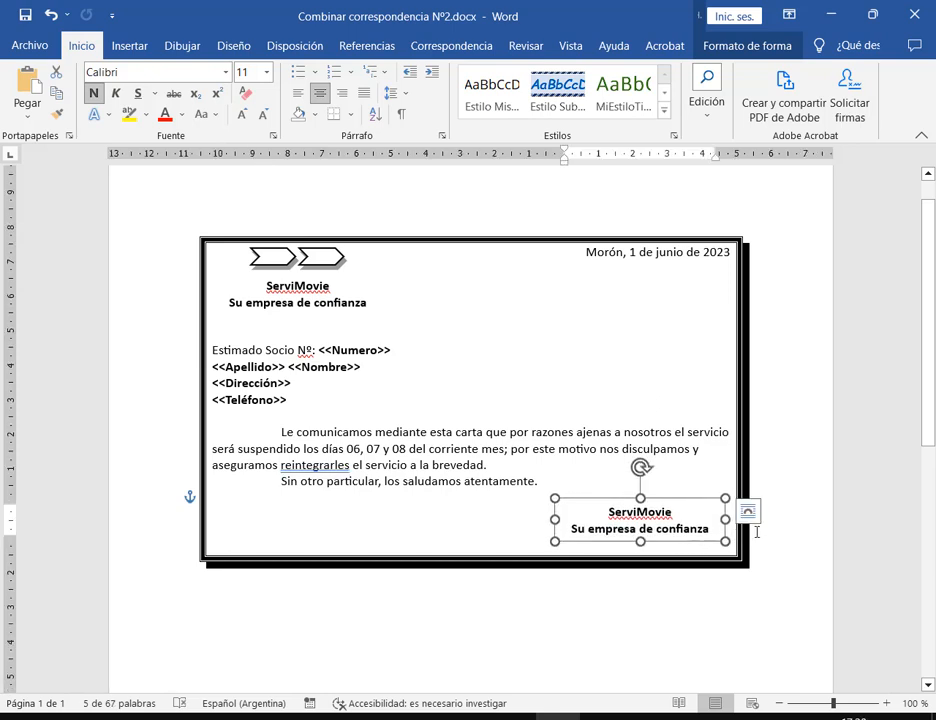
click(788, 518)
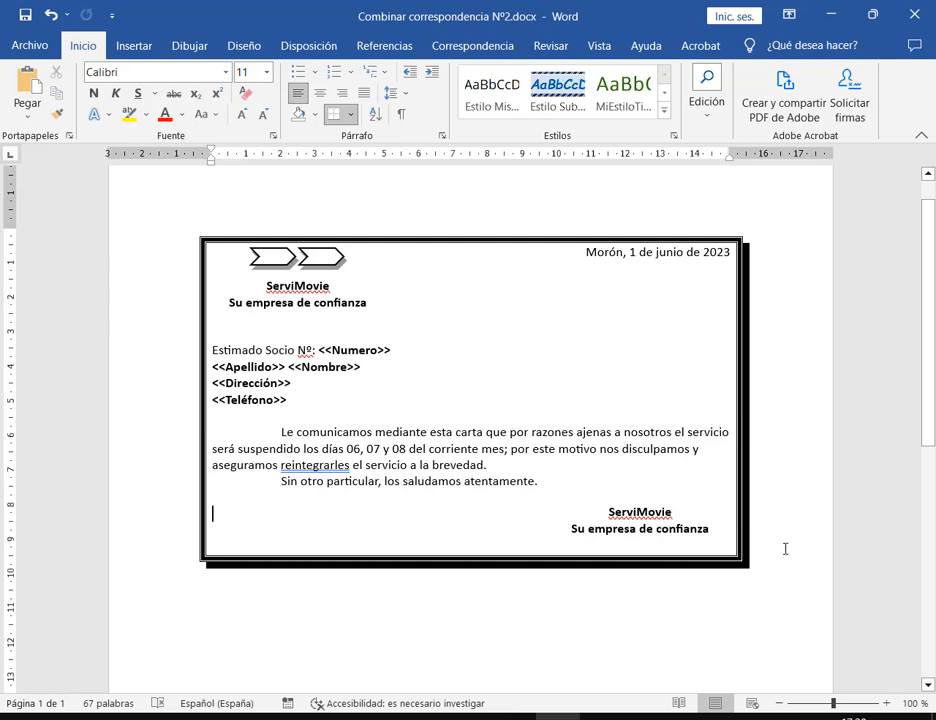
Review the spelling suggestion for Nº, save the letter, and return to the Drive PDF
scroll(777, 509, down, 1)
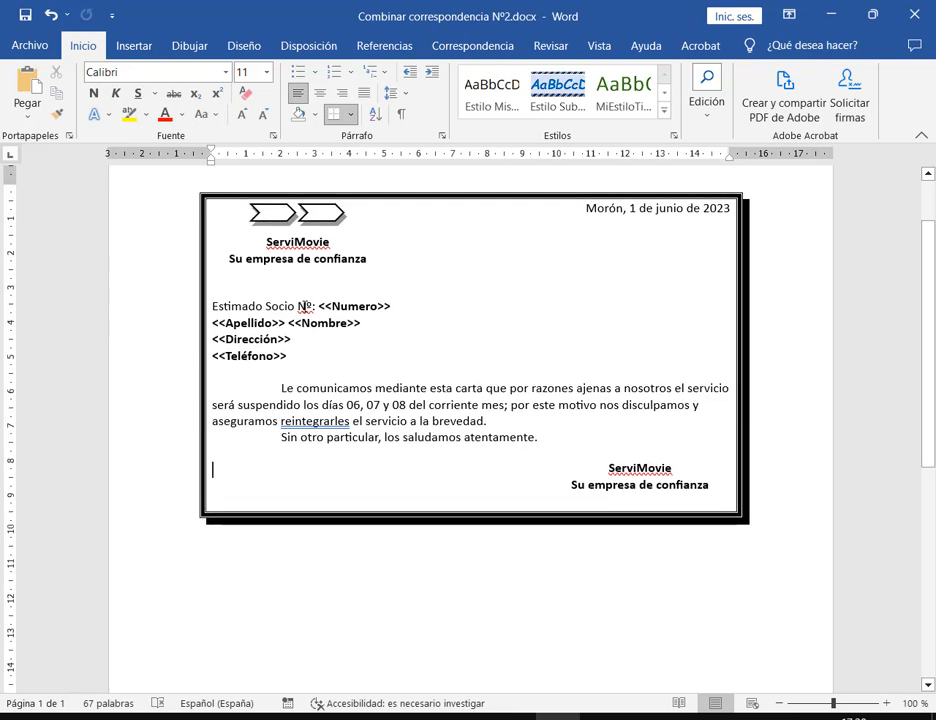
right_click(306, 306)
click(428, 322)
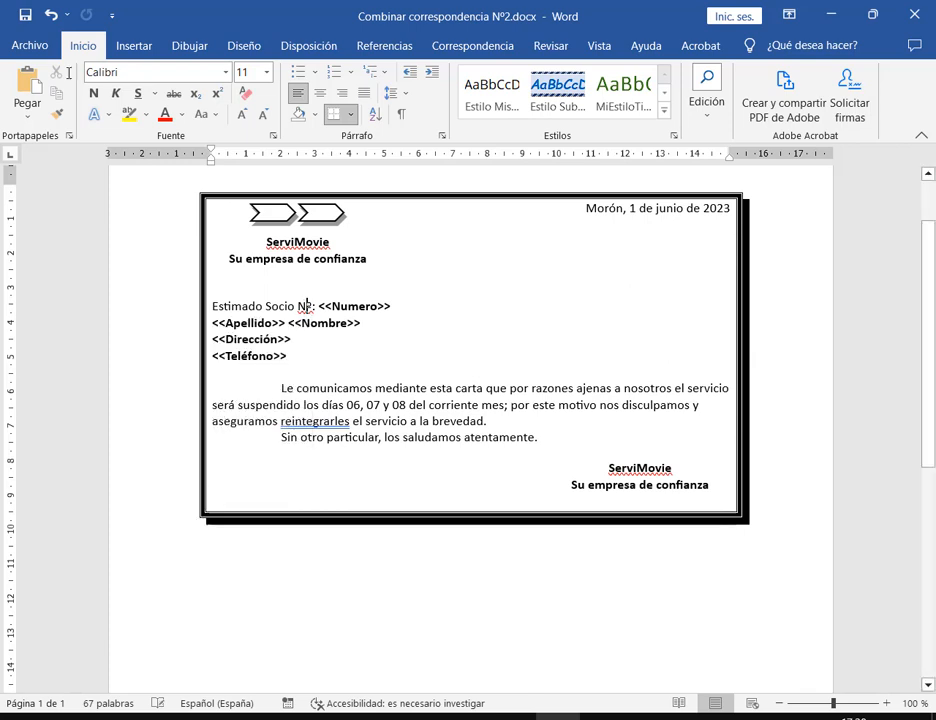
click(25, 15)
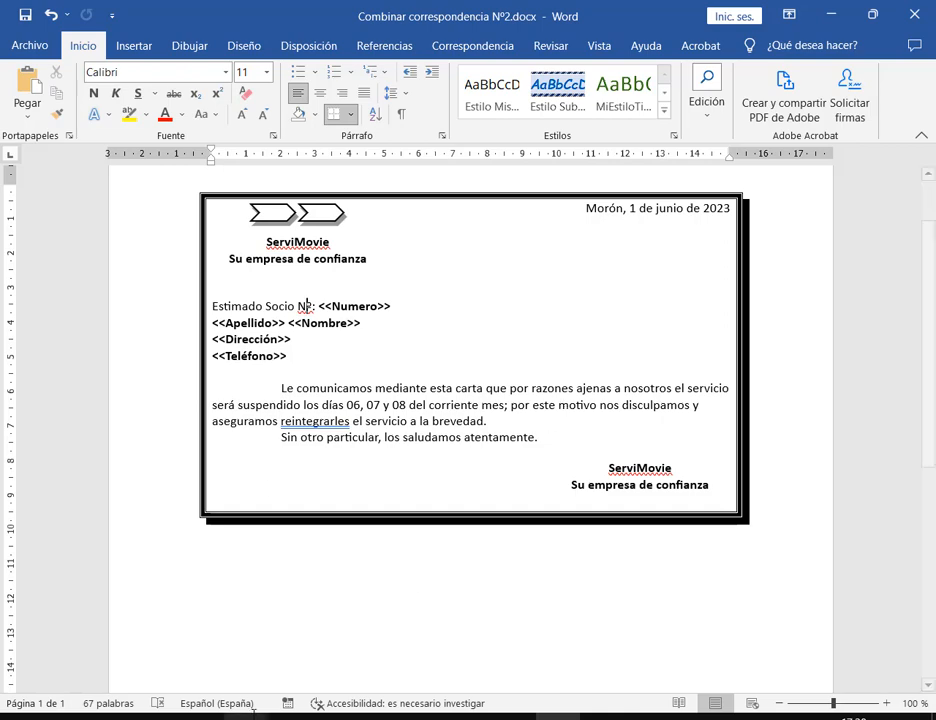
mouse_move(245, 716)
click(183, 673)
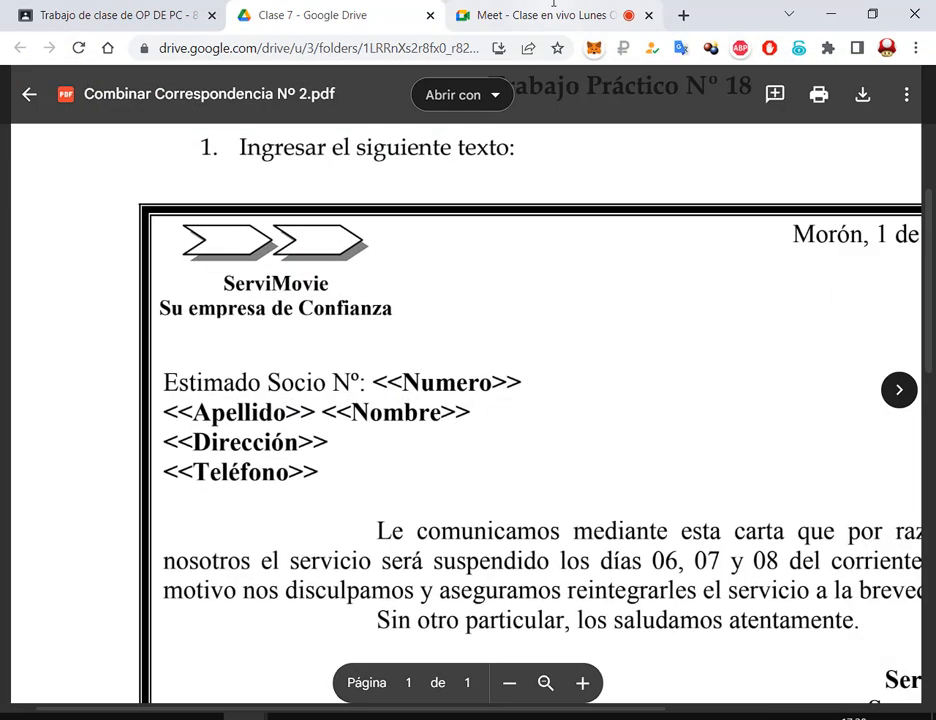
Switch from the Drive PDF to the Google Meet class call tab
click(554, 7)
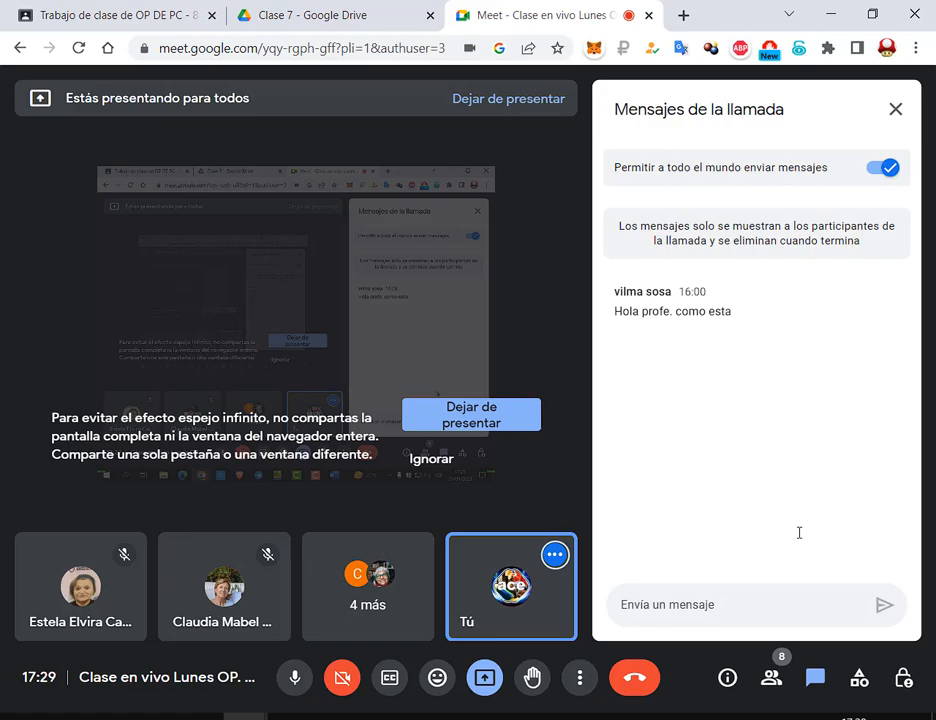
Bring the Word letter Combinar correspondencia Nº2.docx back to the front
click(558, 717)
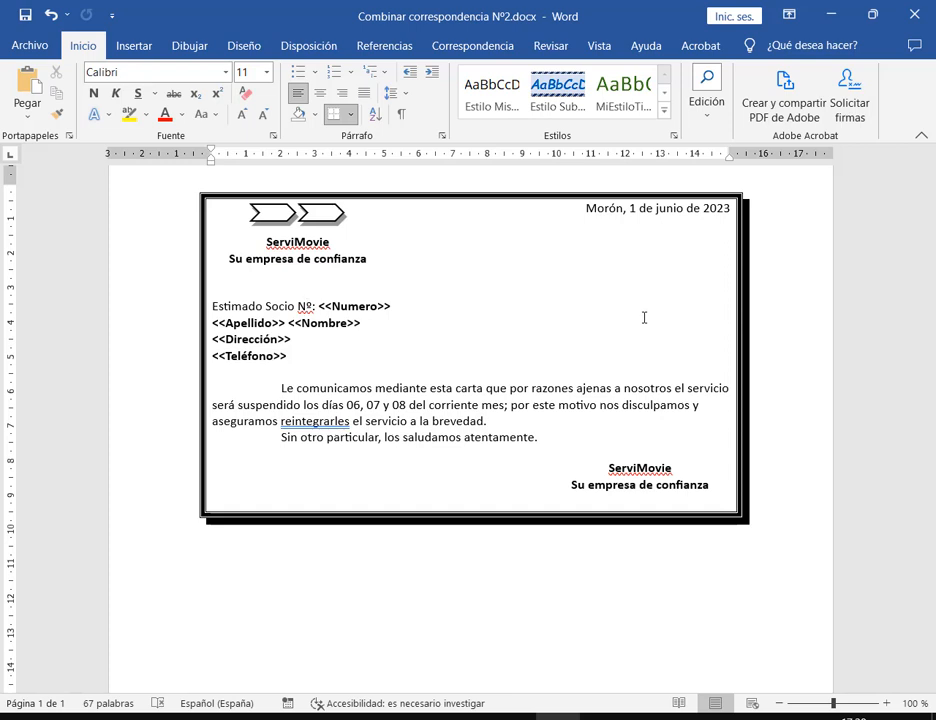
Start a Cartas (letters) mail merge from Iniciar combinación de correspondencia on the Correspondencia tab
click(501, 48)
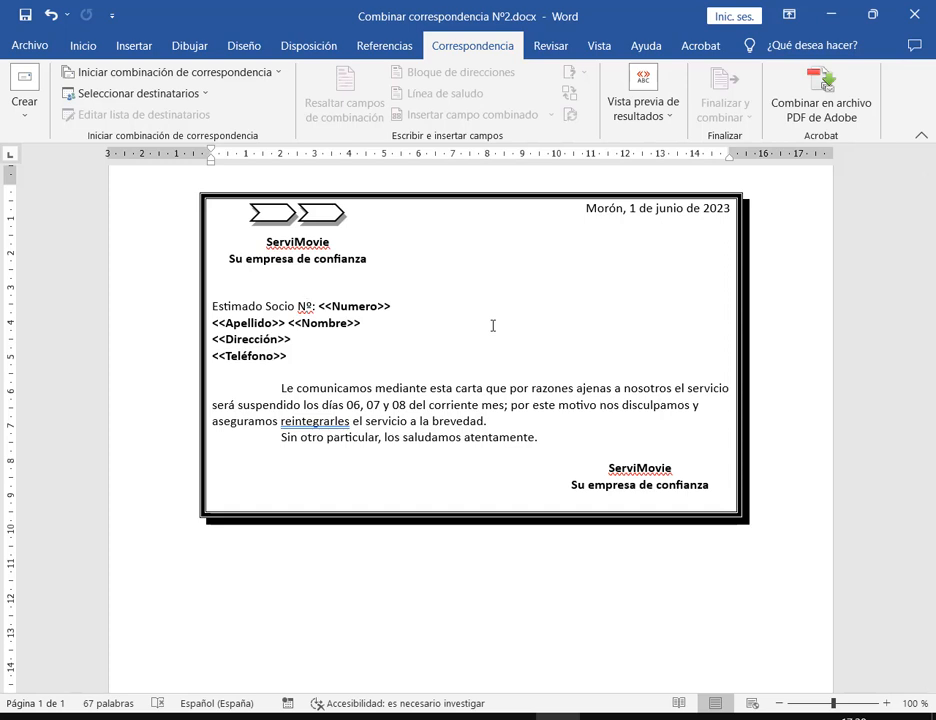
click(280, 72)
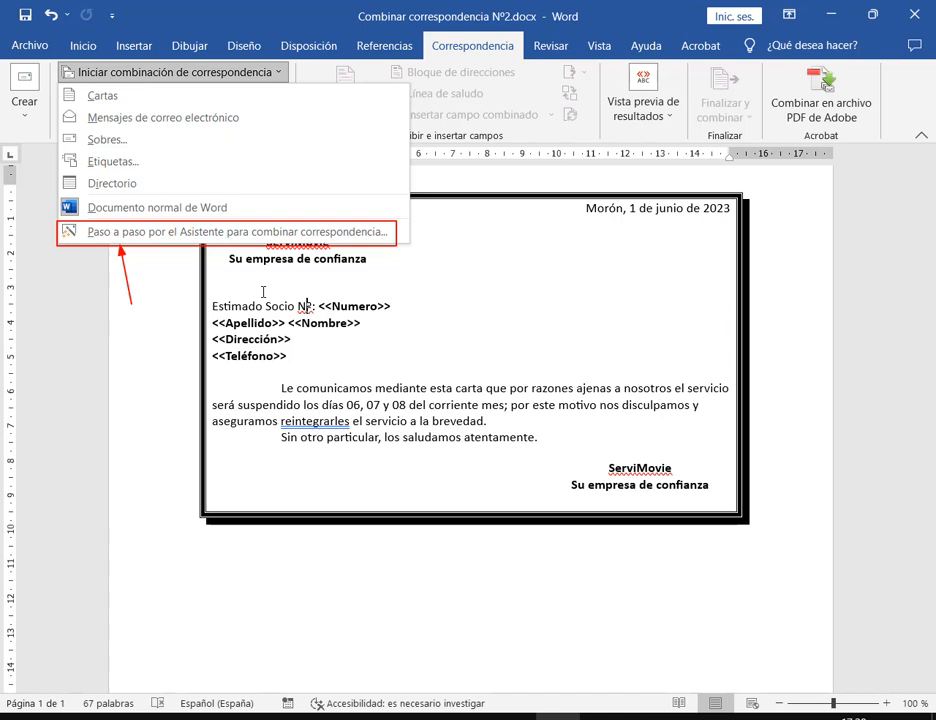
click(307, 306)
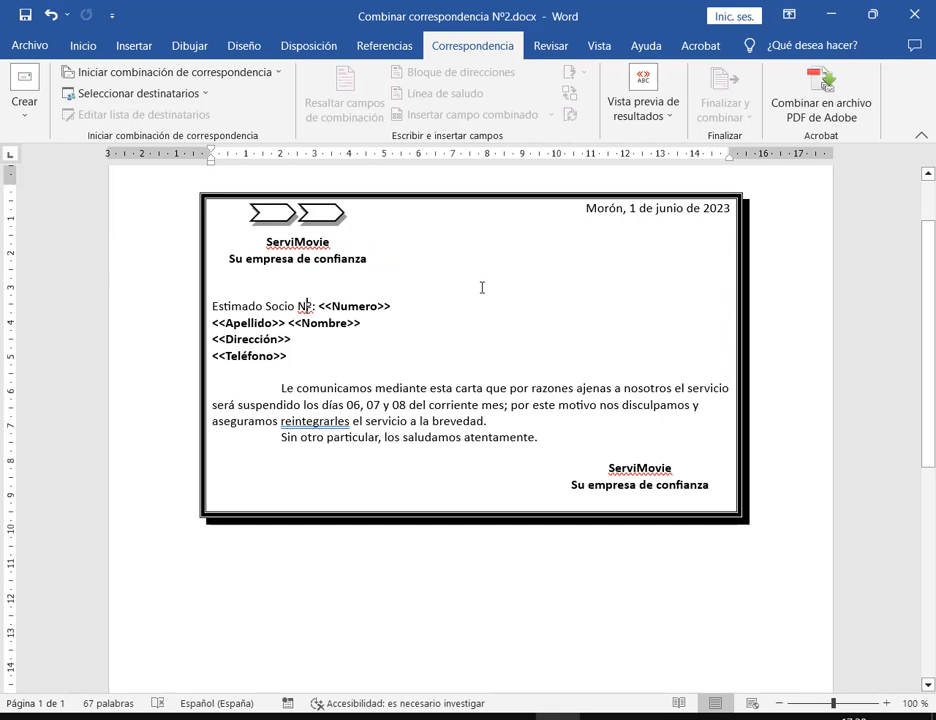
click(129, 75)
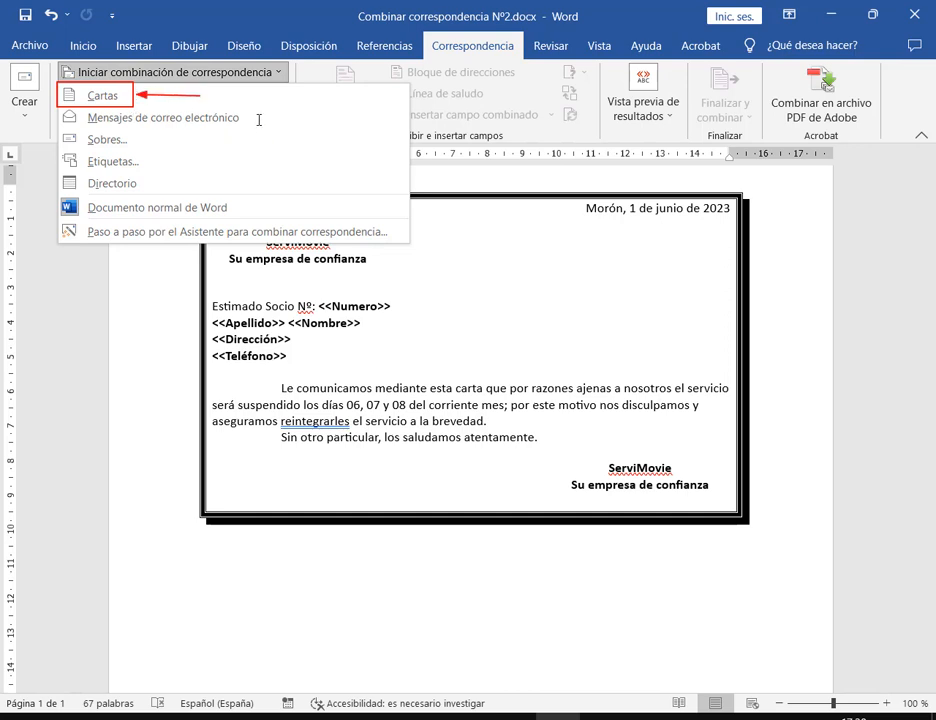
click(129, 71)
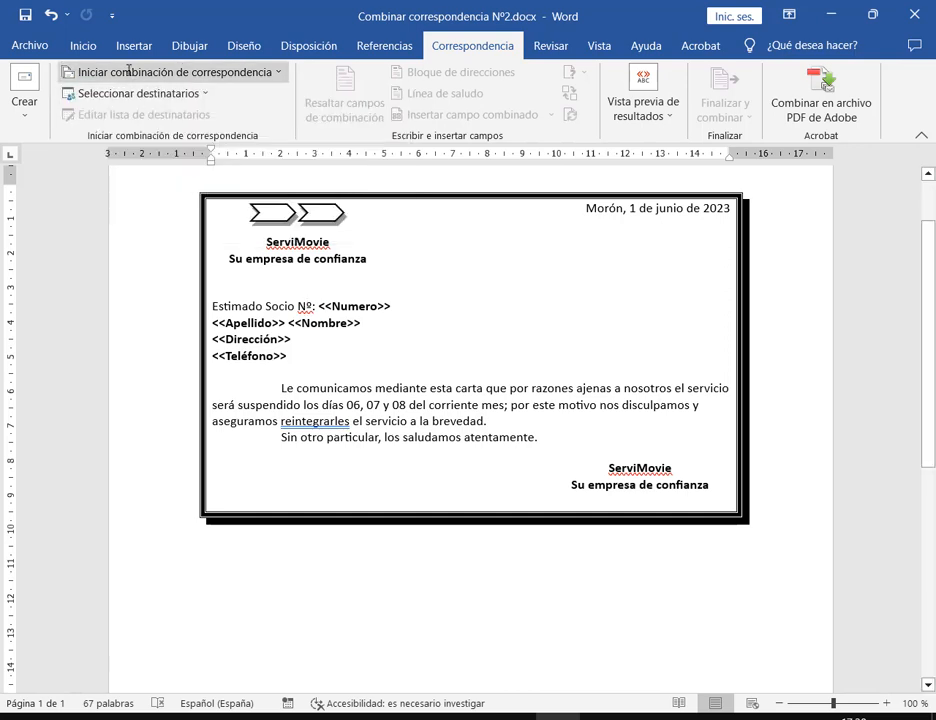
click(128, 71)
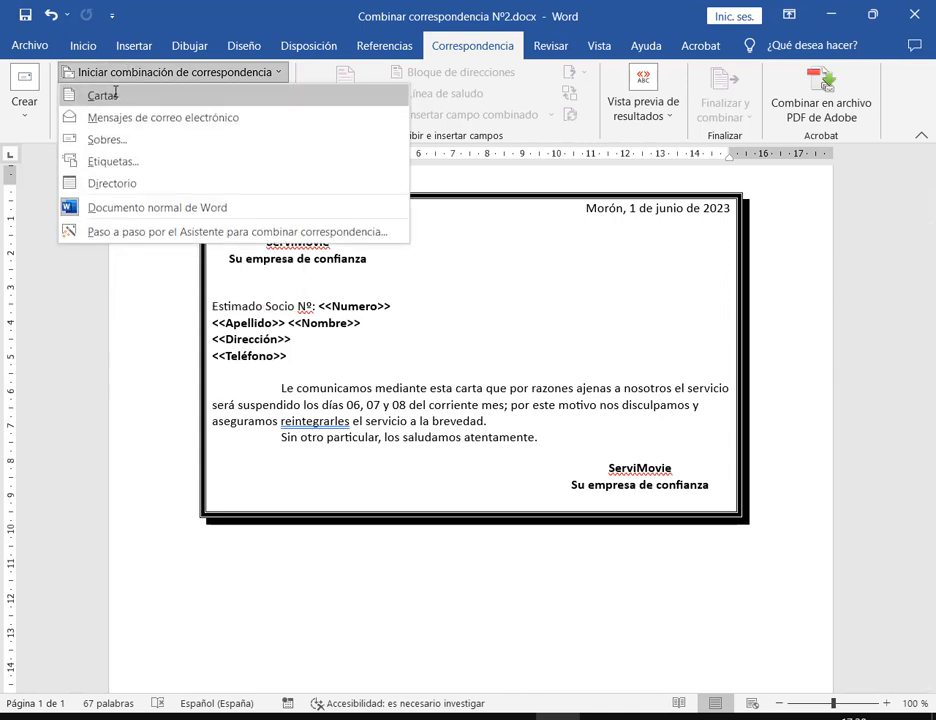
click(107, 95)
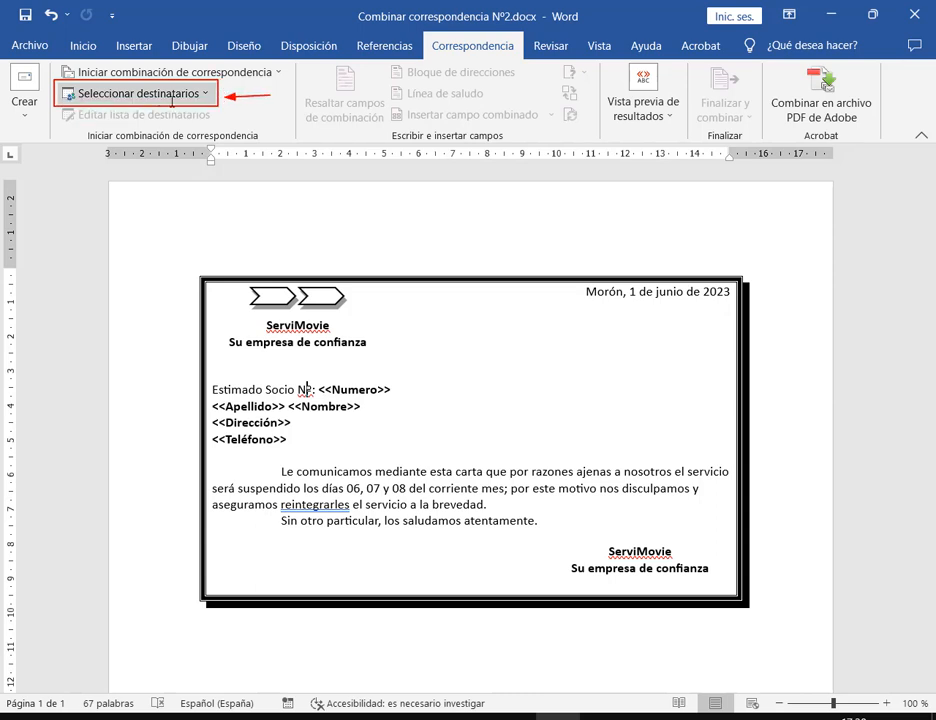
Create a new recipient list with Escribir una nueva lista and open Personalizar columnas
click(204, 94)
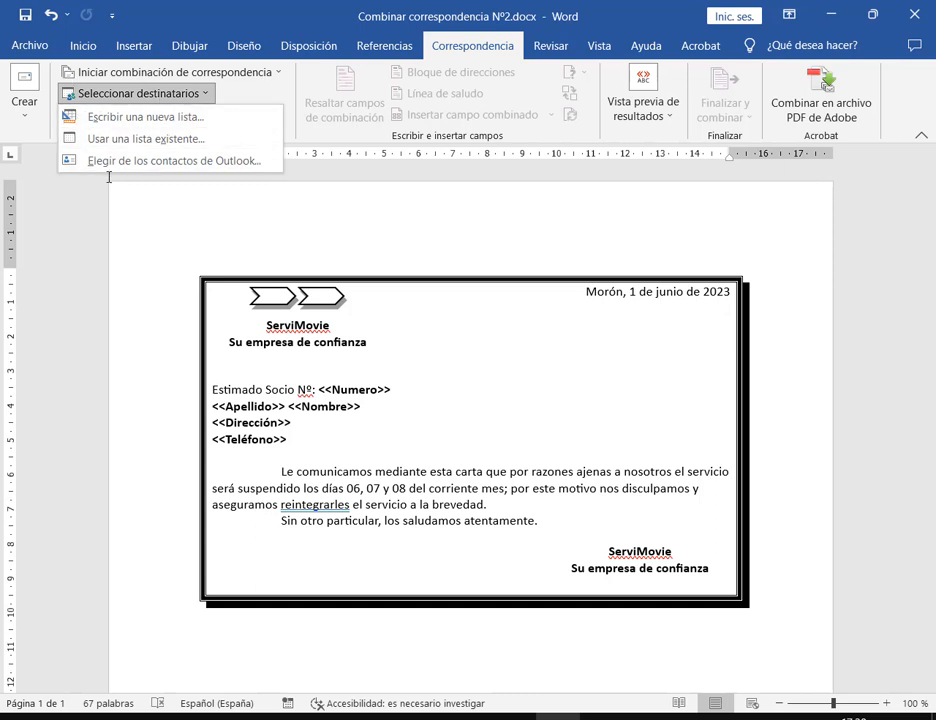
click(169, 119)
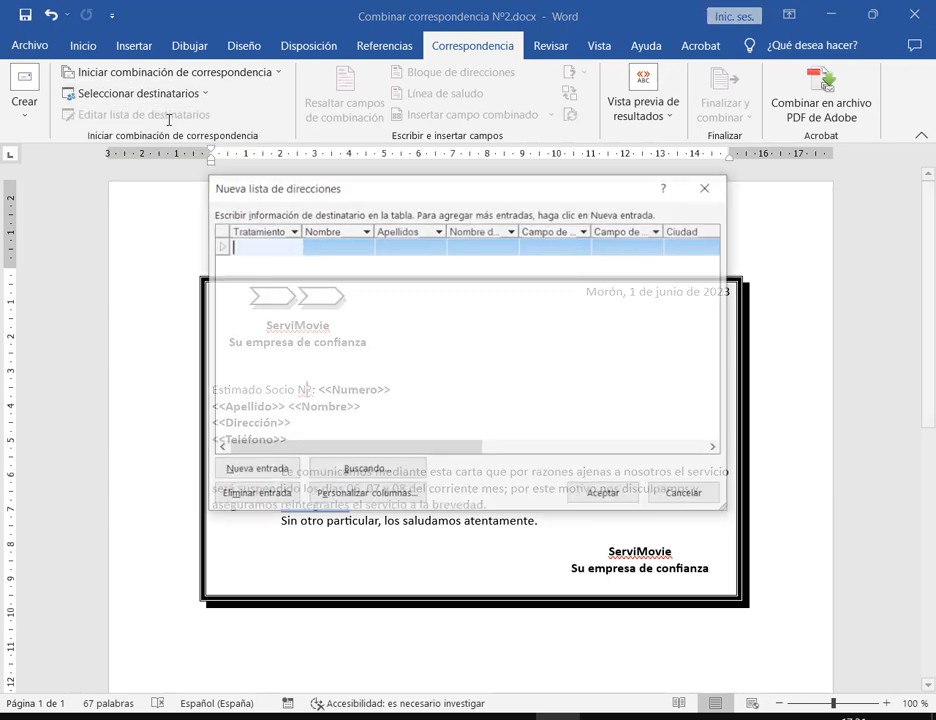
drag(355, 186, 382, 94)
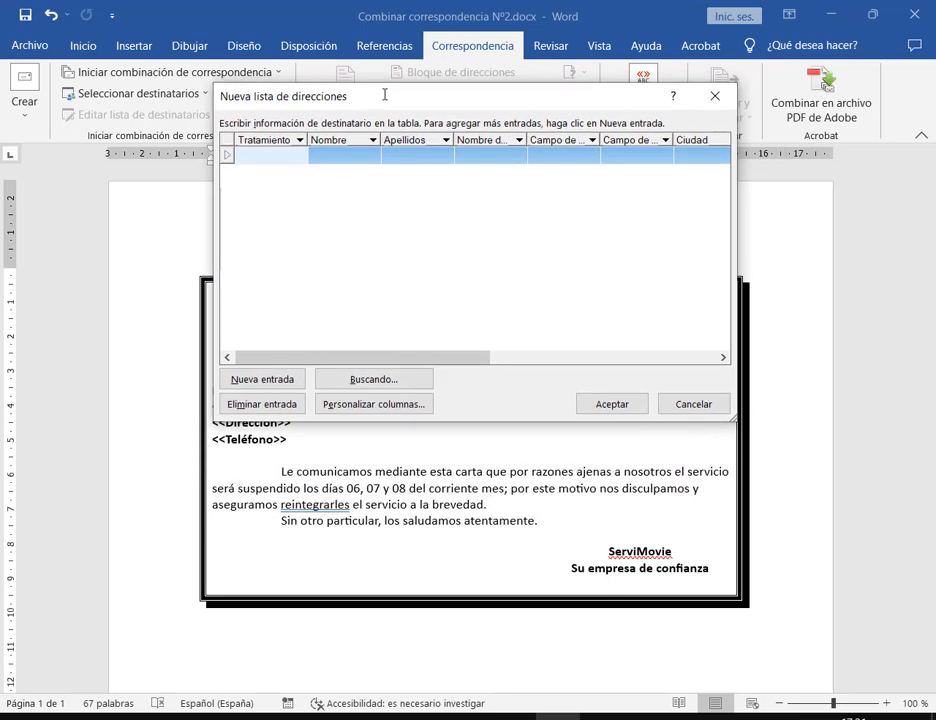
drag(229, 128, 731, 173)
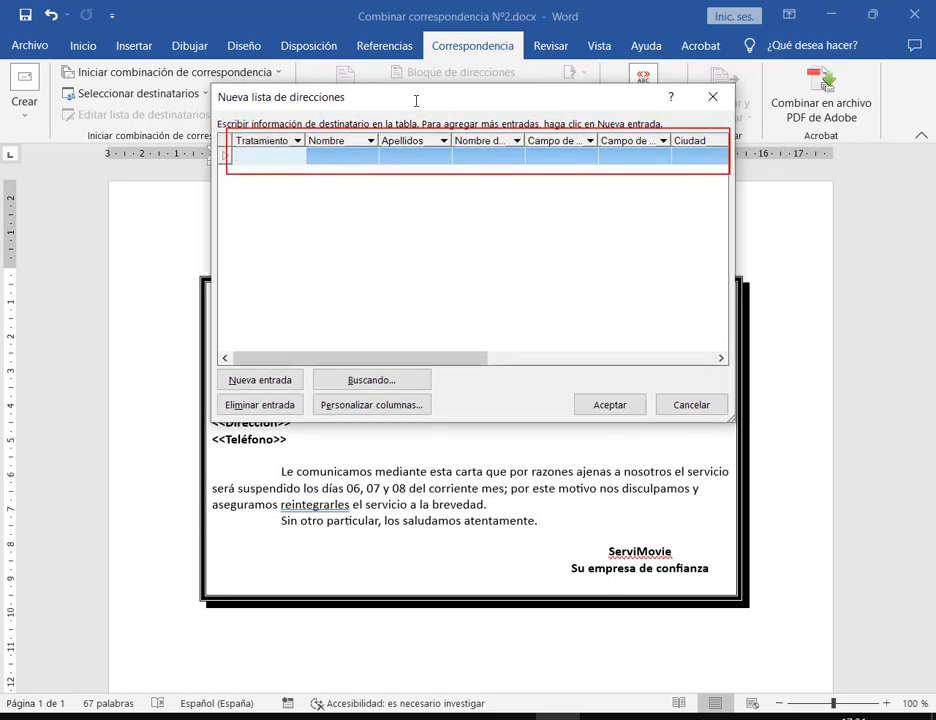
key(Escape)
drag(452, 103, 648, 59)
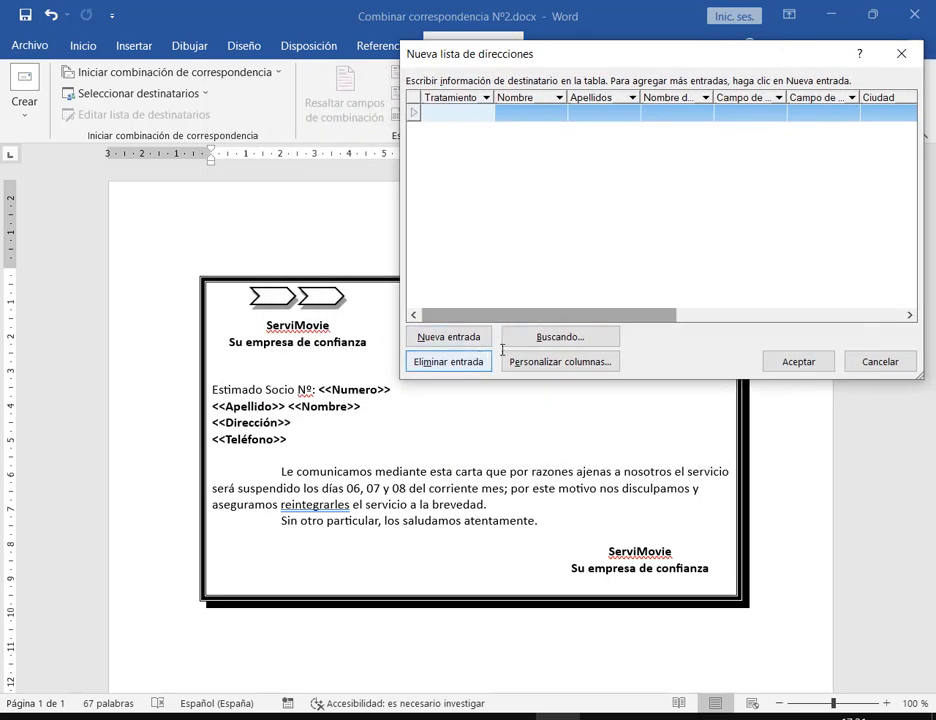
click(597, 368)
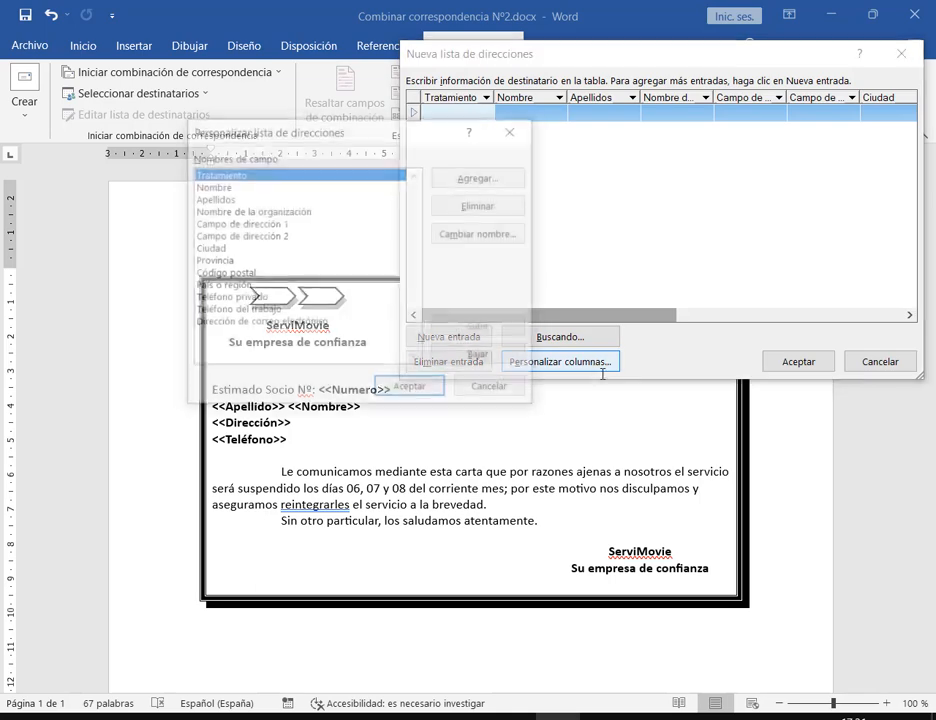
Delete the e-mail and Teléfono del trabajo fields, then discard those changes
drag(388, 126, 522, 81)
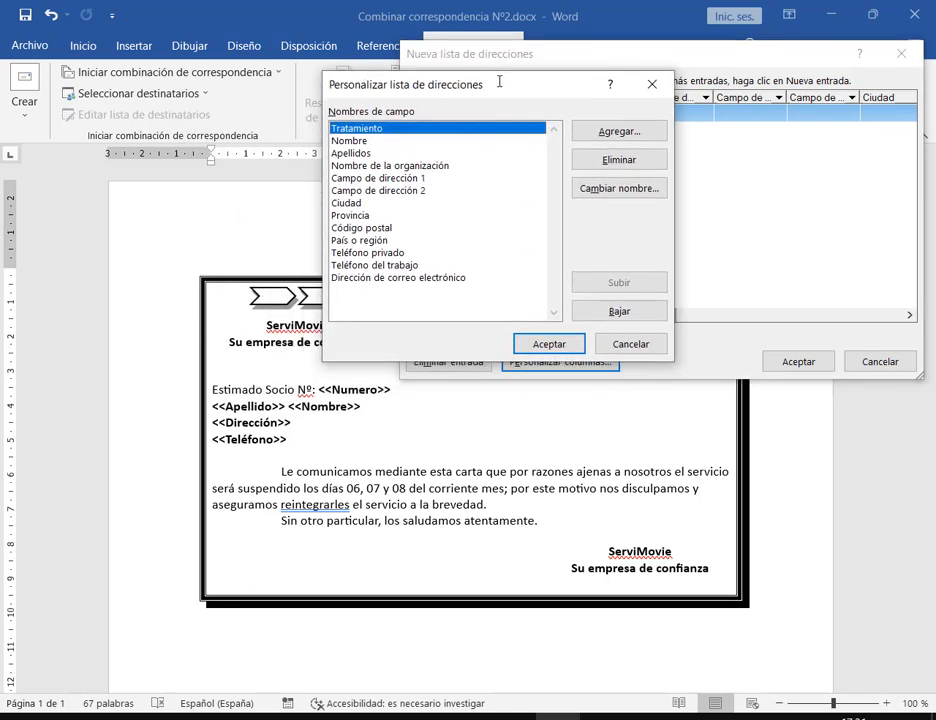
click(405, 280)
click(605, 157)
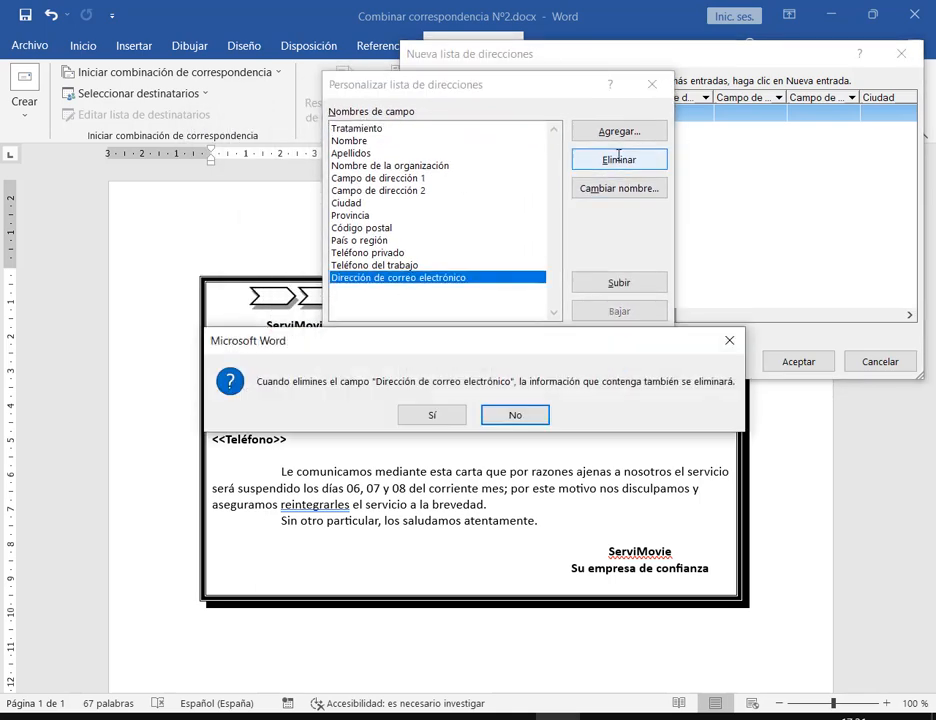
click(412, 397)
click(582, 165)
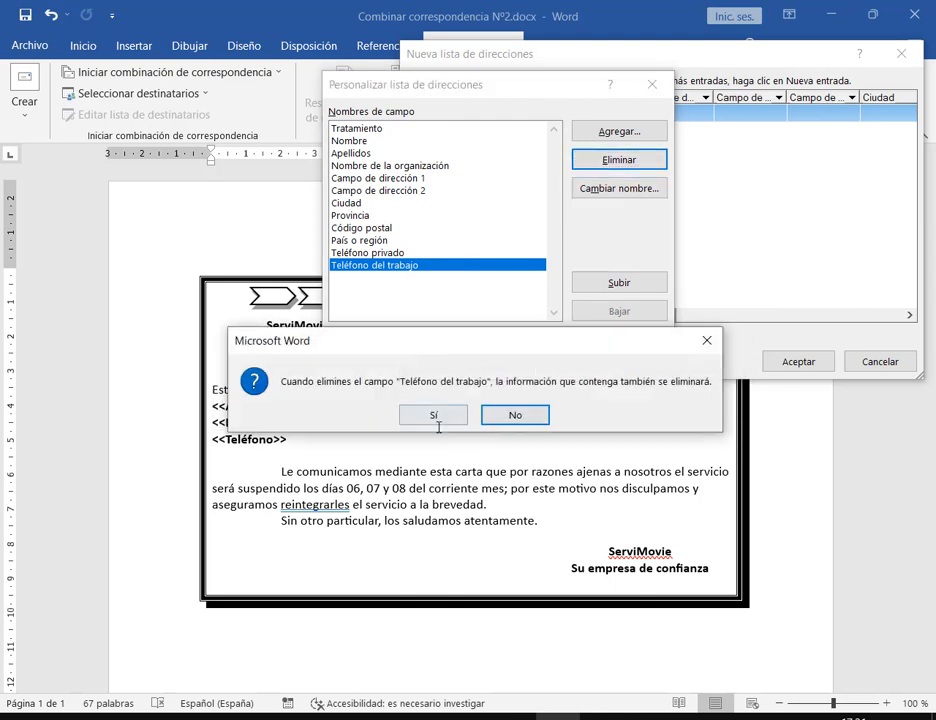
click(429, 415)
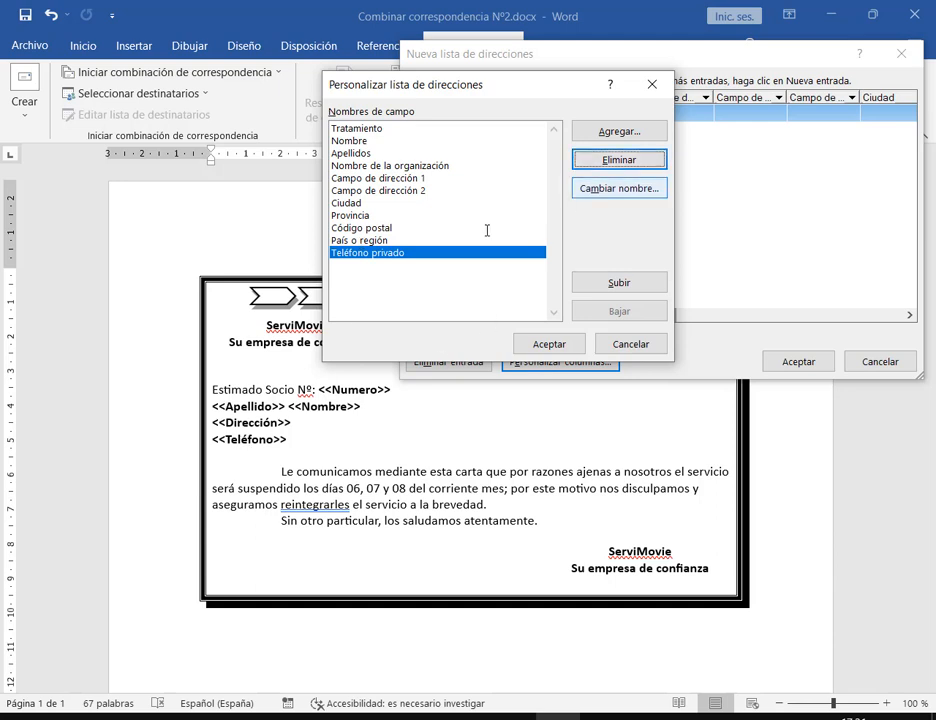
click(630, 343)
Delete the e-mail, Teléfono del trabajo, País o región and Código postal fields
click(597, 361)
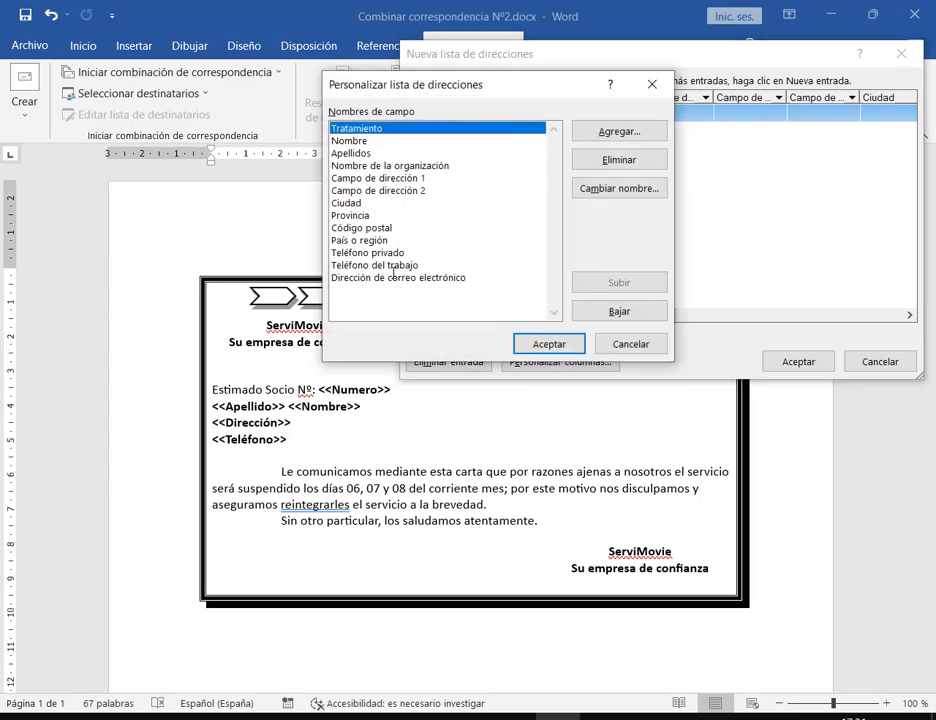
click(398, 278)
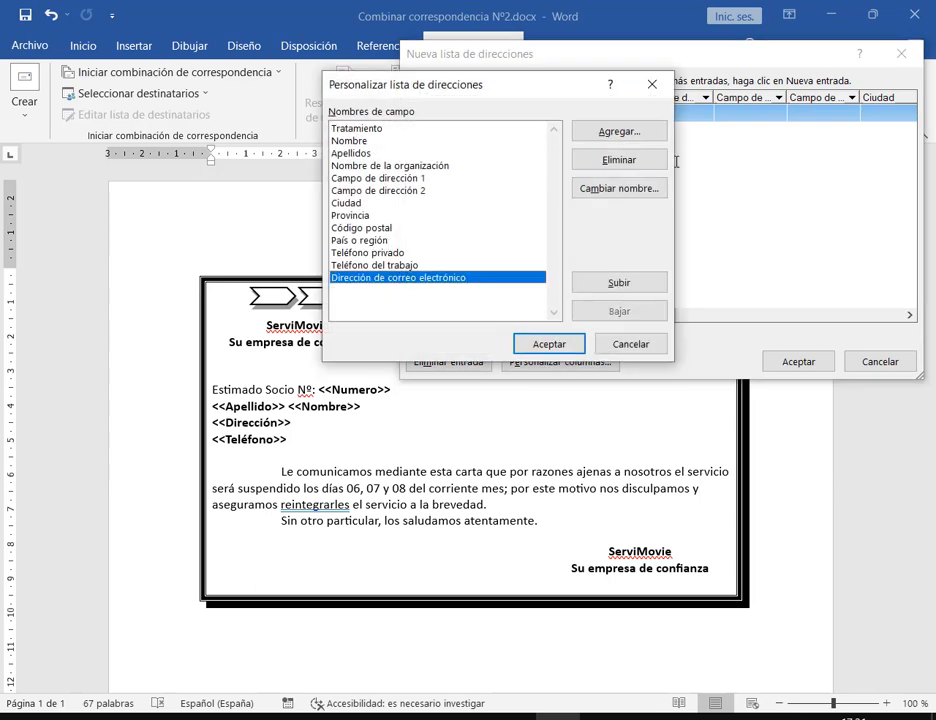
click(643, 157)
click(439, 414)
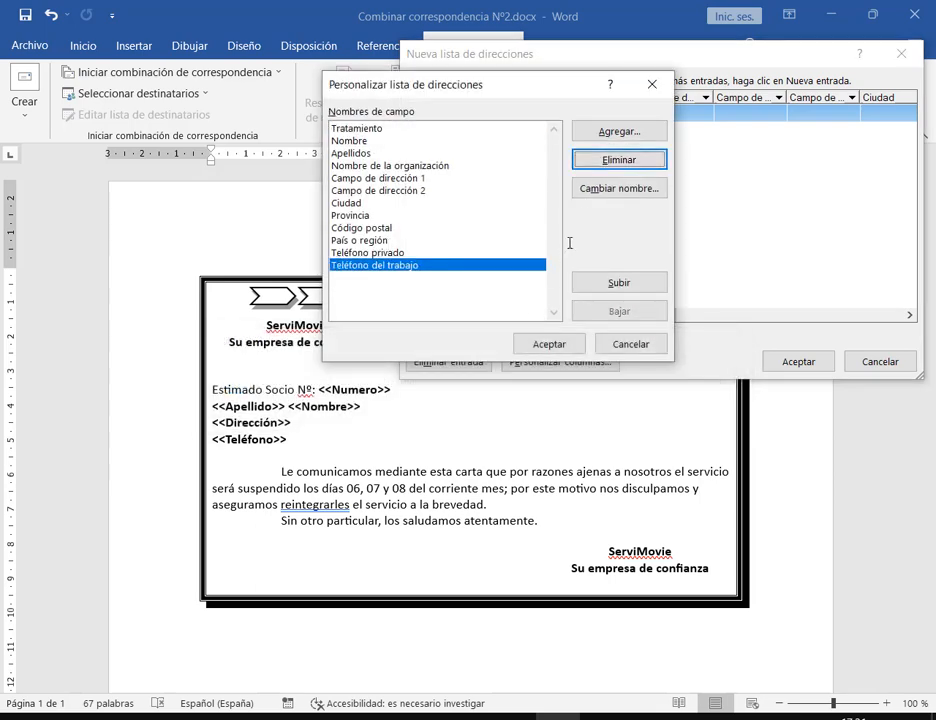
click(619, 159)
click(449, 409)
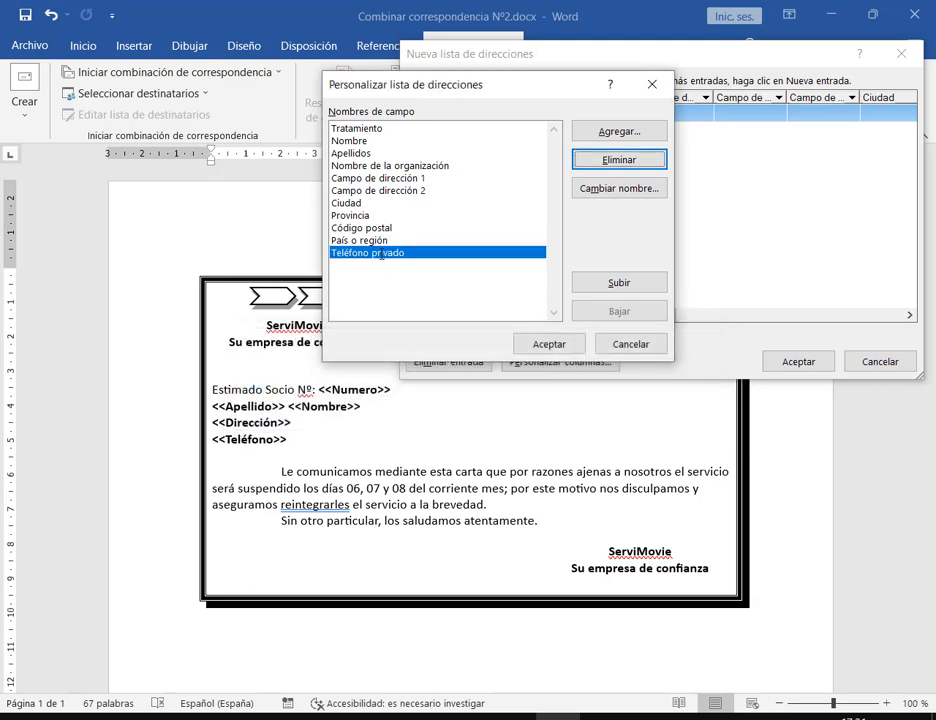
click(360, 240)
click(590, 162)
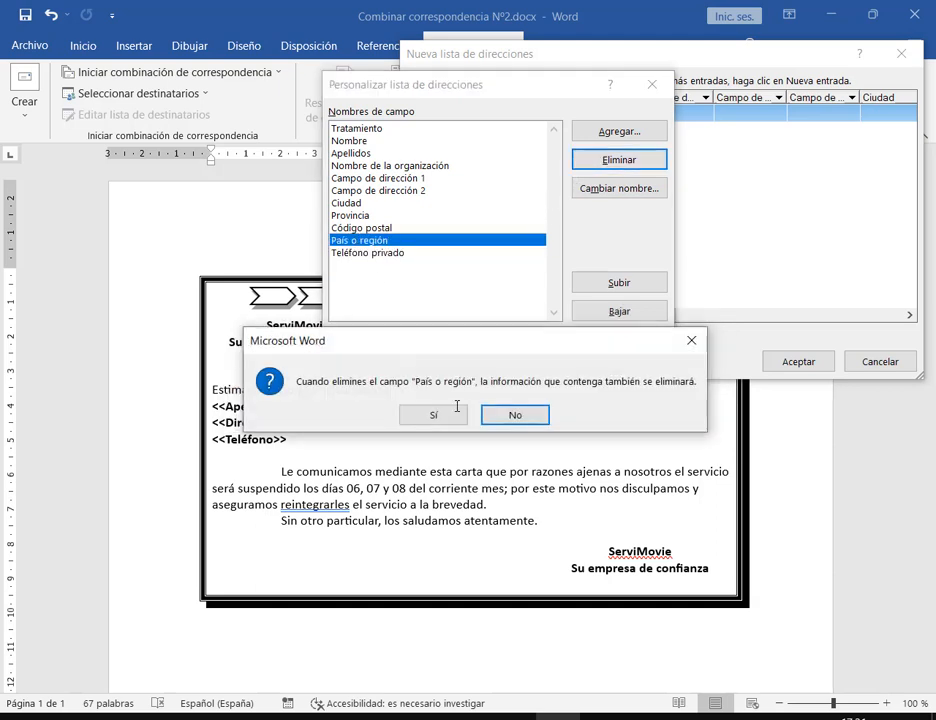
click(433, 414)
click(619, 159)
click(450, 417)
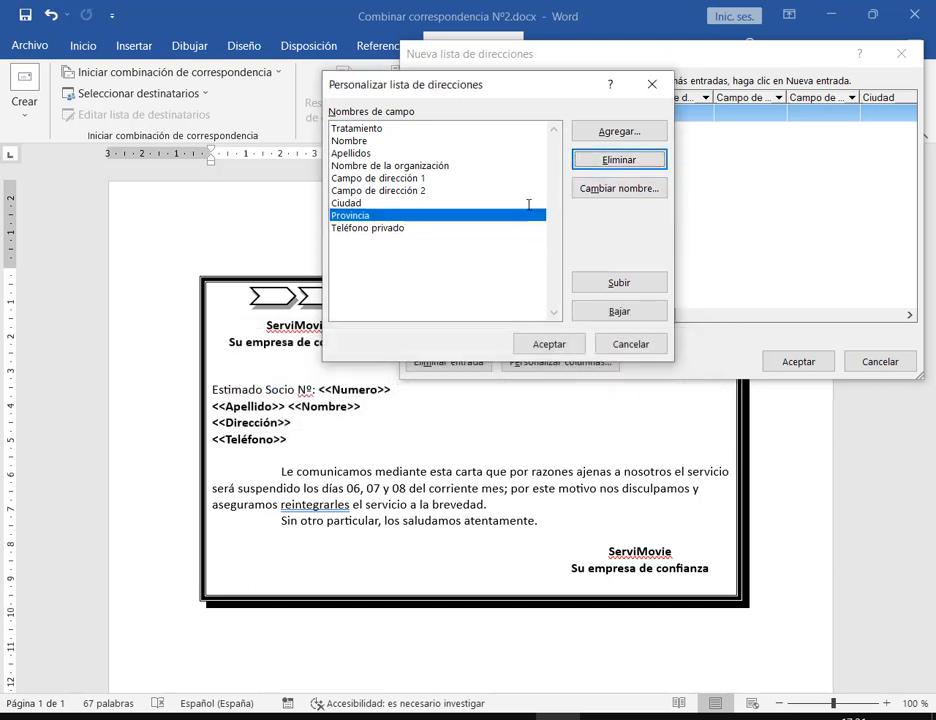
Delete the Provincia, Ciudad, Campo de dirección 2, Nombre de la organización and Tratamiento fields
click(611, 165)
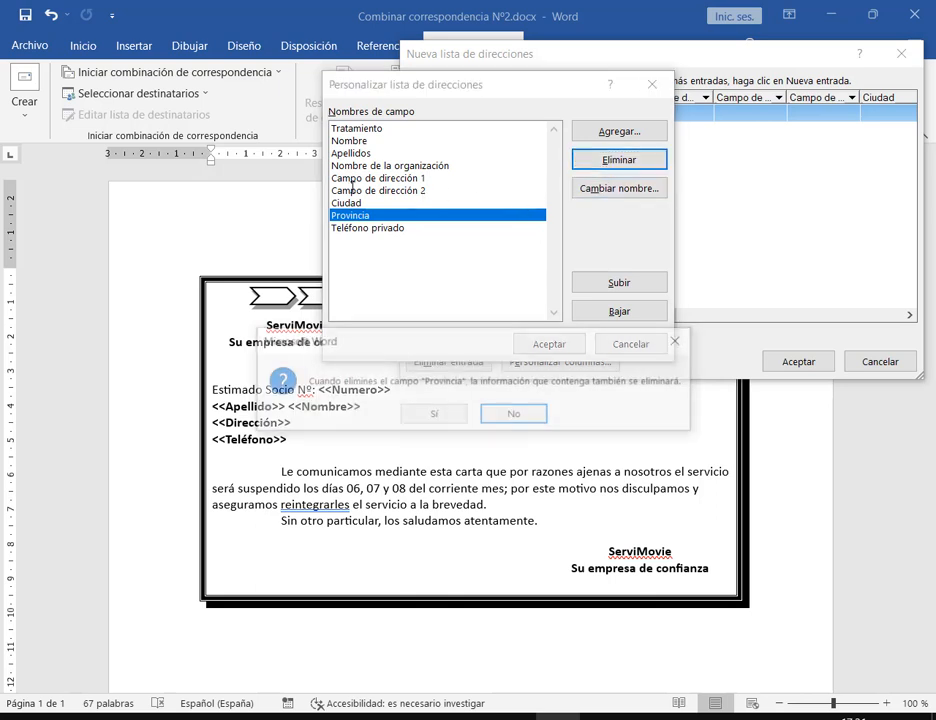
click(433, 414)
click(601, 162)
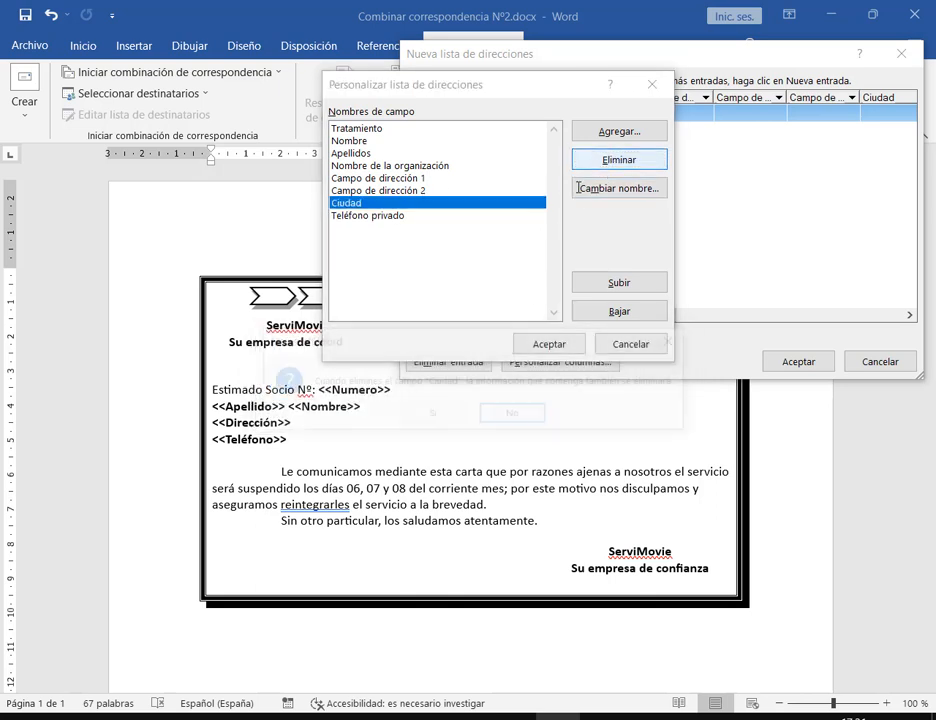
click(436, 412)
click(590, 160)
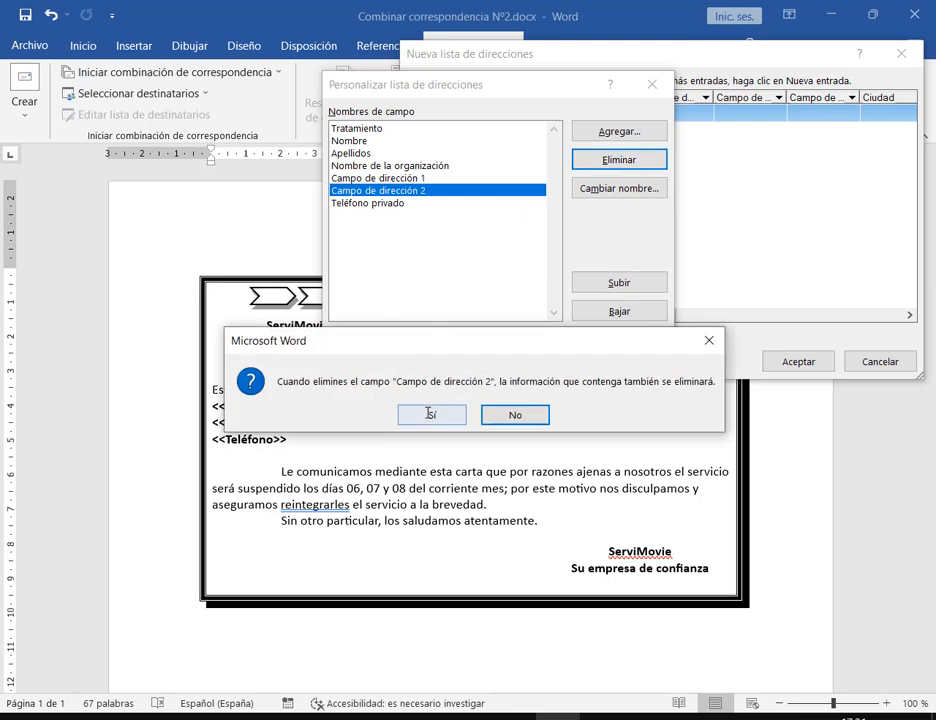
click(432, 413)
click(421, 165)
click(612, 160)
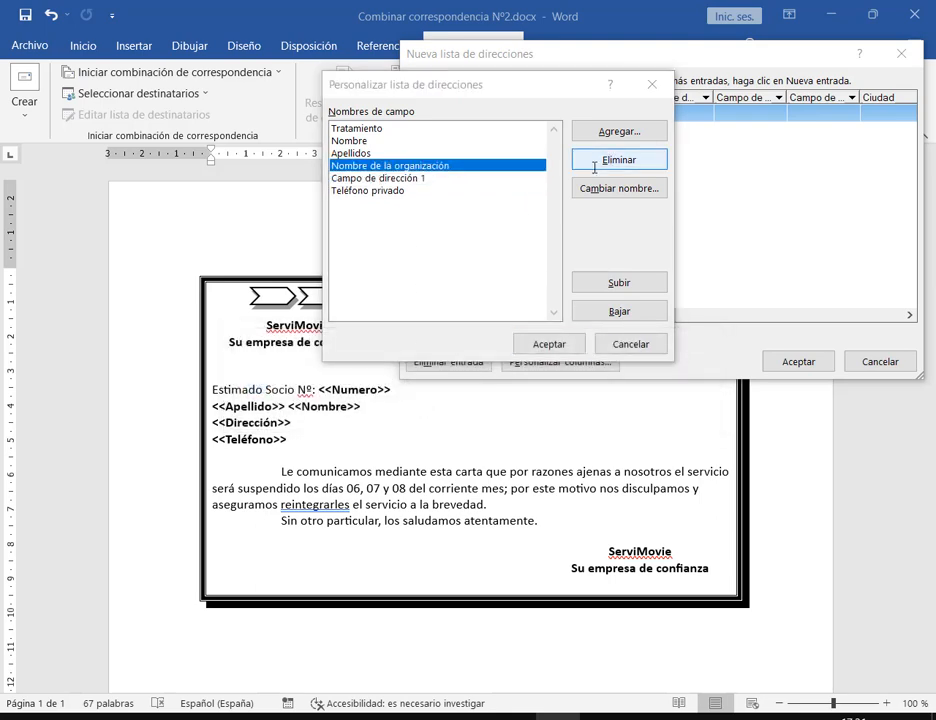
click(438, 413)
click(390, 129)
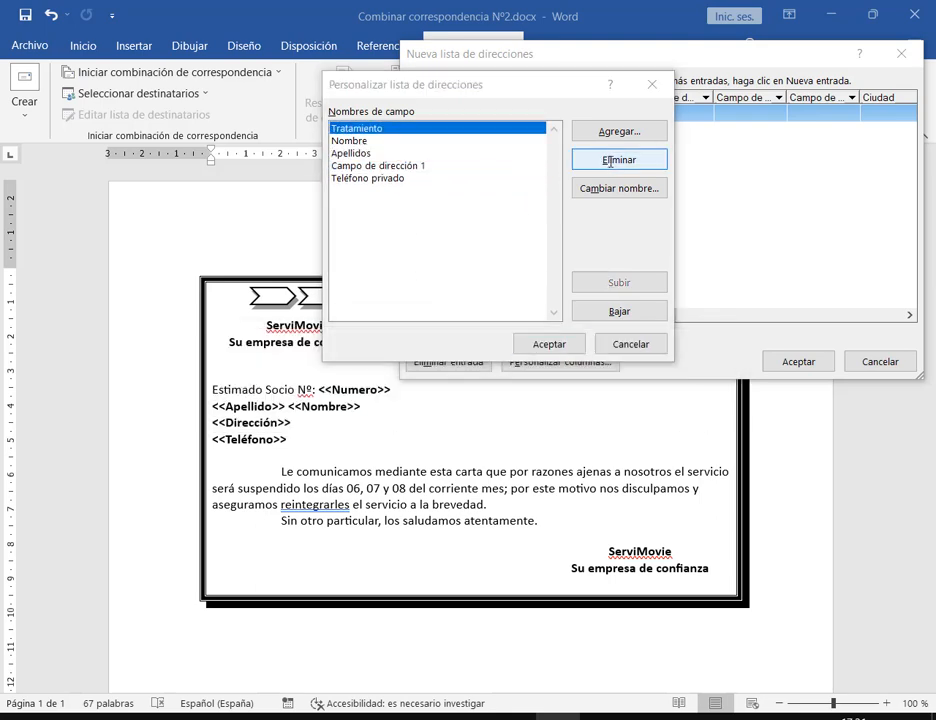
click(619, 160)
click(439, 412)
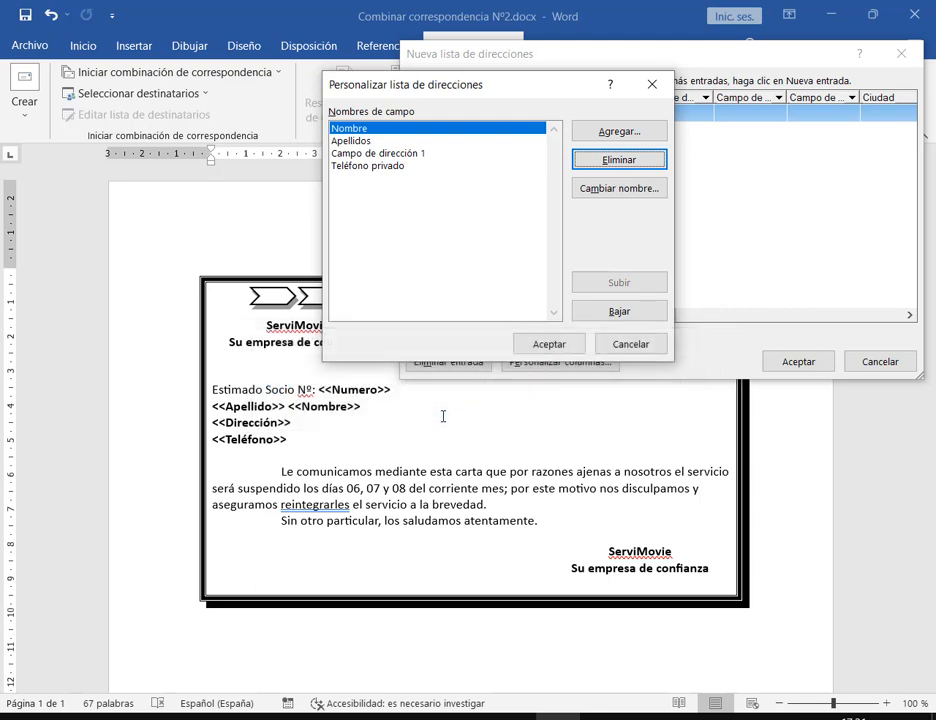
Rename the Campo de dirección 1 field to Dirección
click(383, 153)
click(382, 166)
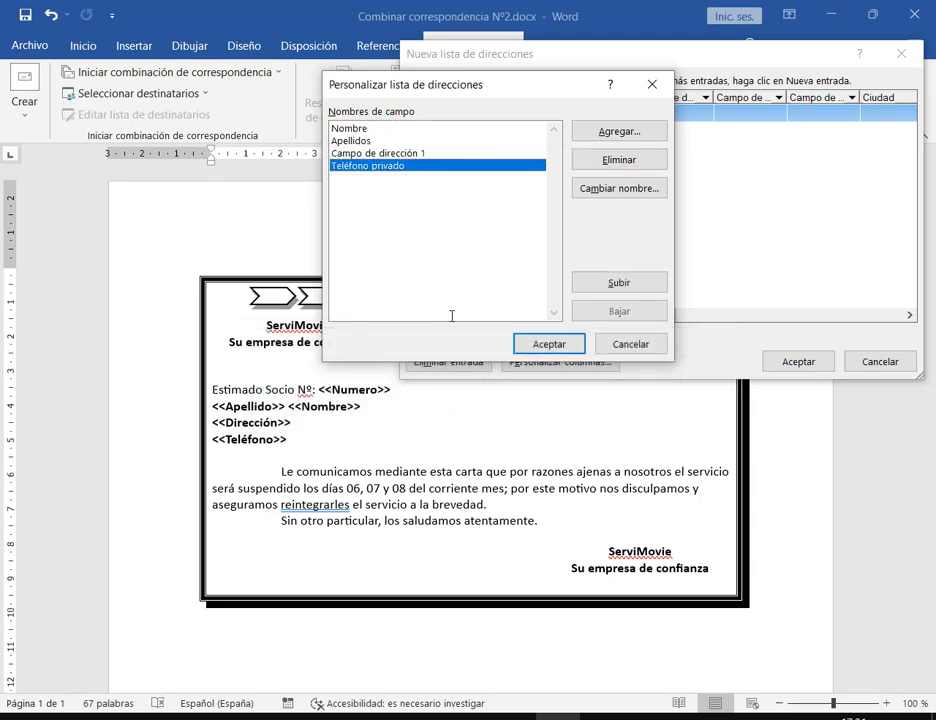
click(419, 152)
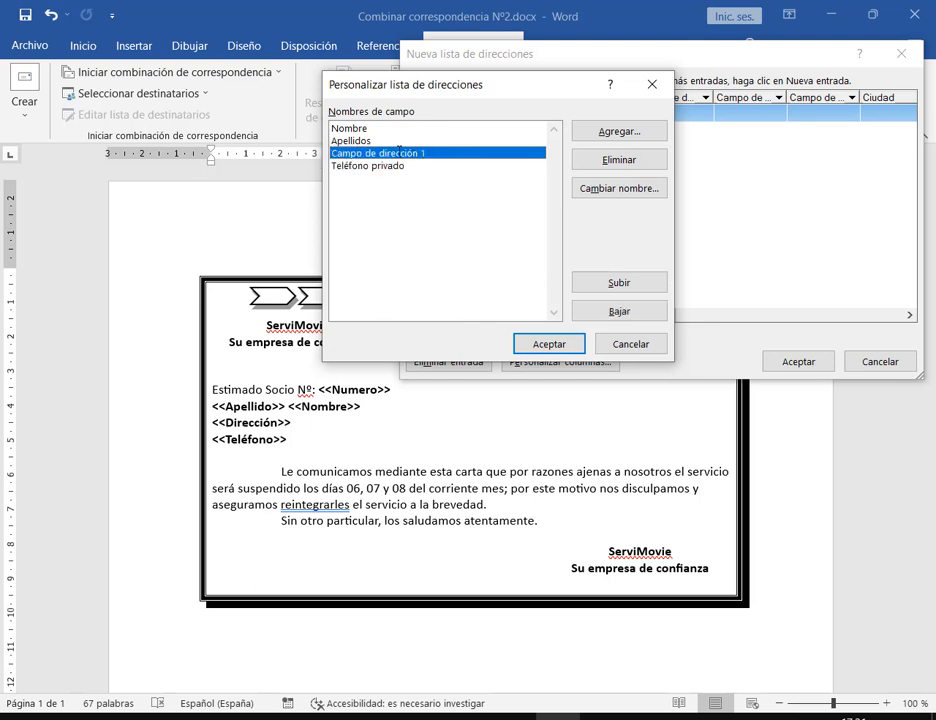
click(626, 188)
click(431, 247)
key(shift+Left)
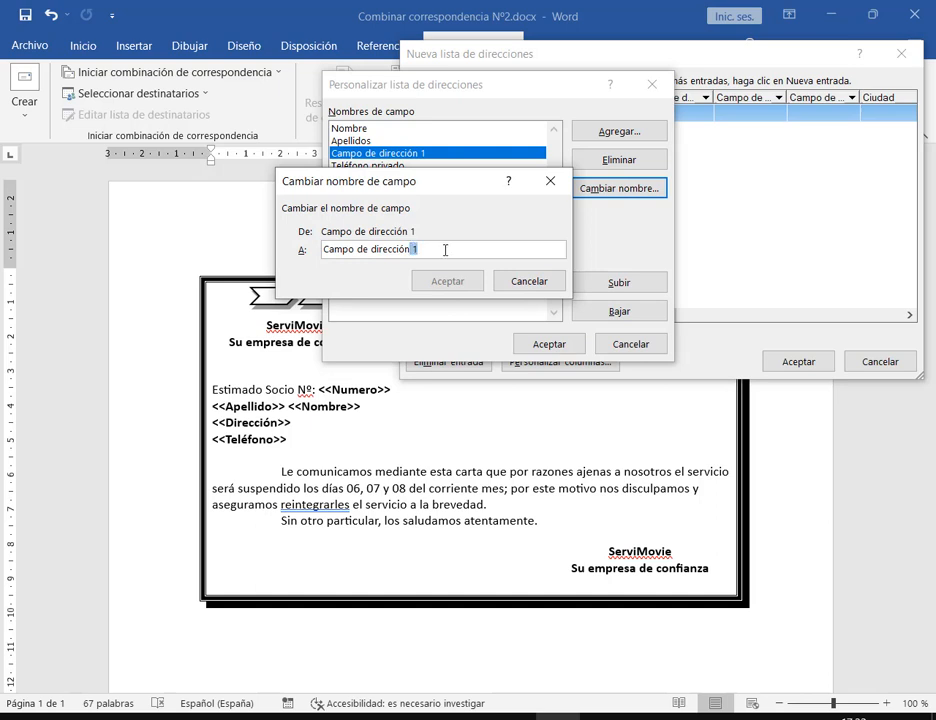
key(BackSpace)
drag(379, 251, 272, 251)
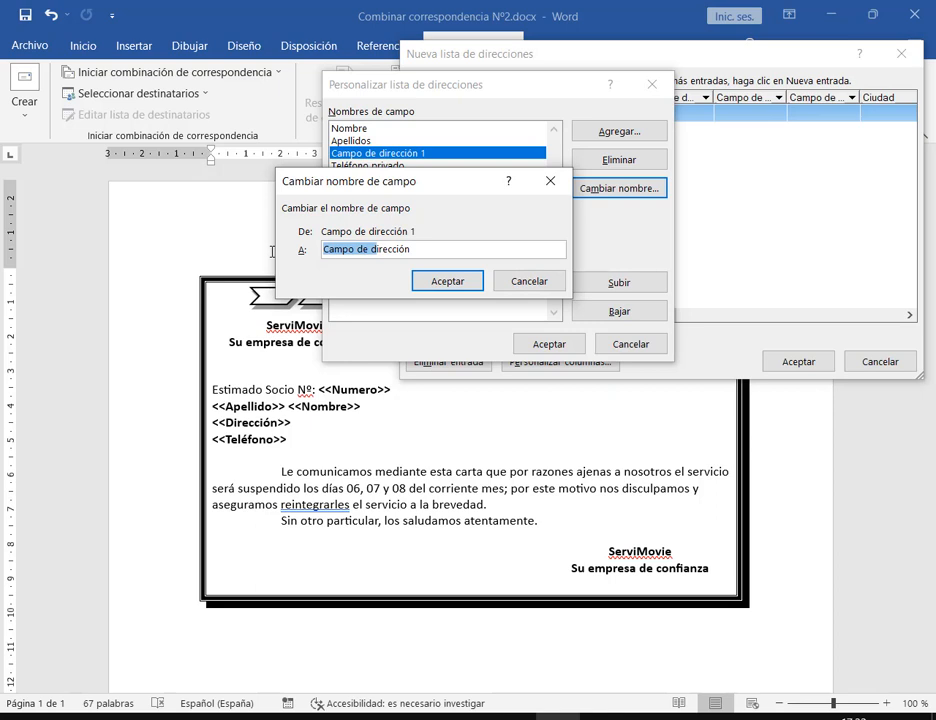
text(D)
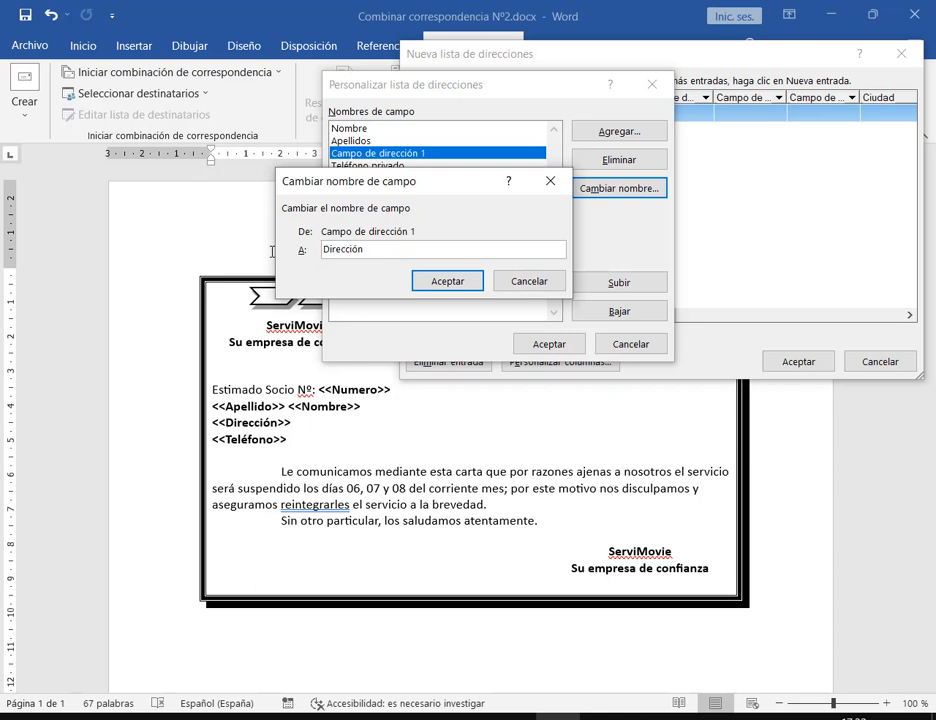
click(469, 276)
Rename the Teléfono privado field to Teléfono
click(395, 167)
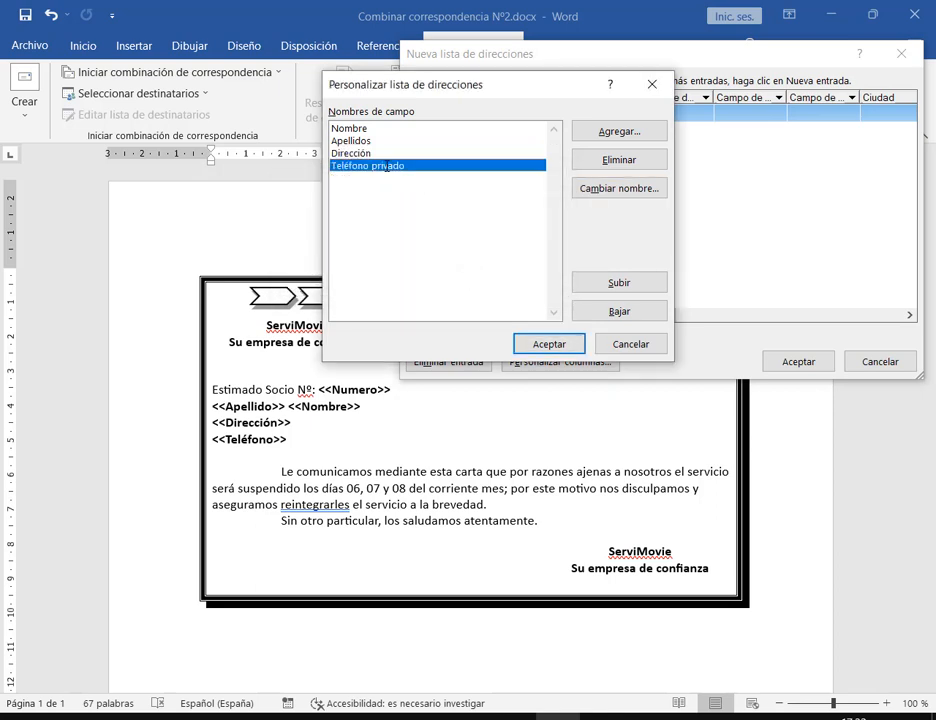
click(626, 194)
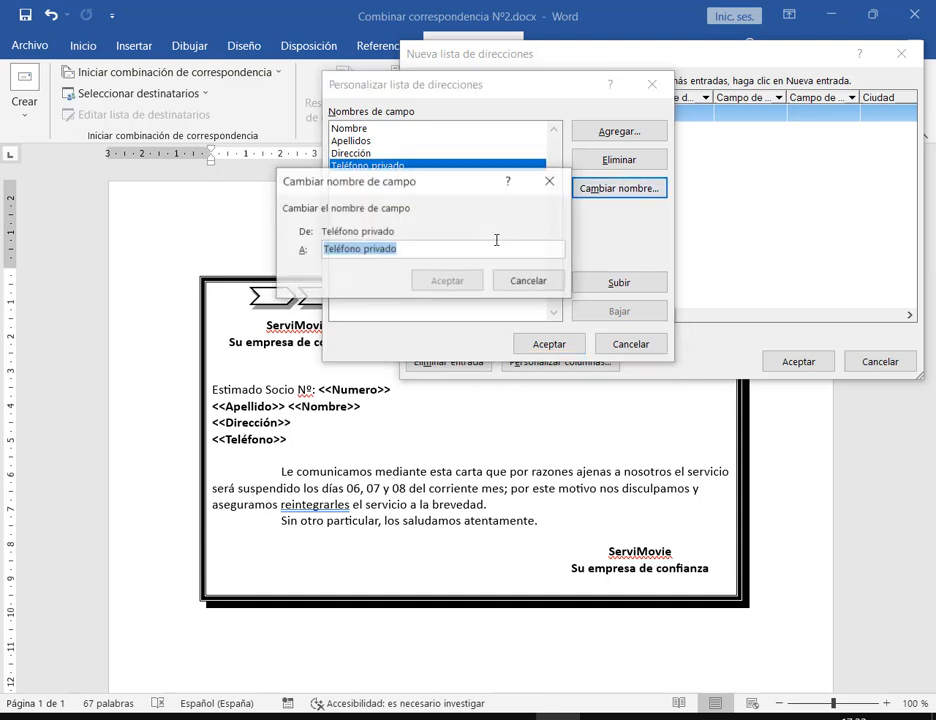
double_click(390, 248)
key(BackSpace)
key(Return)
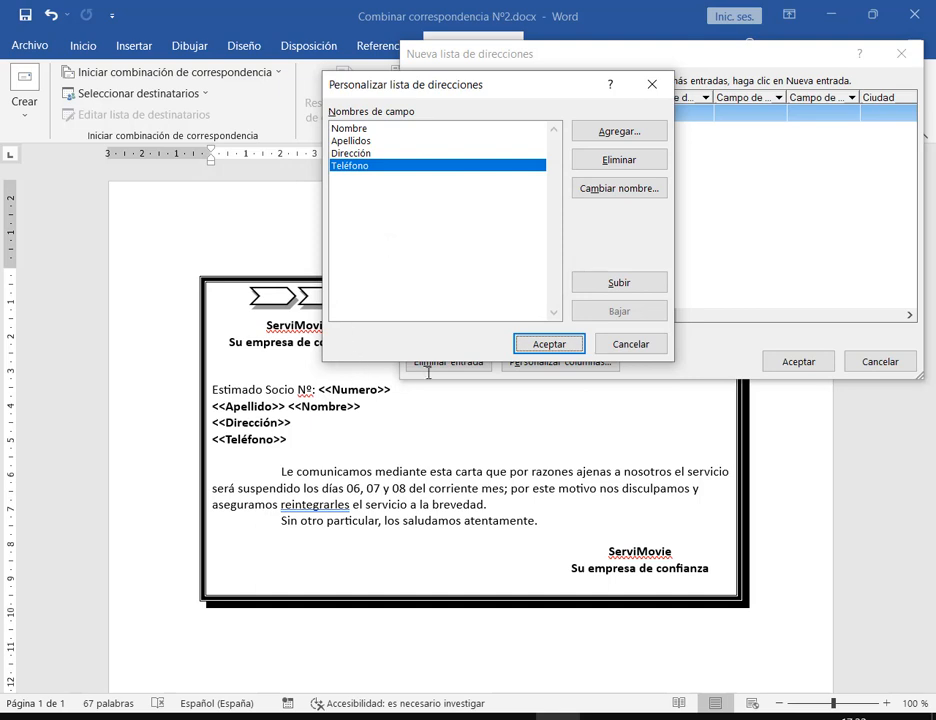
Add a field named Numero after Teléfono in the recipient field list
click(619, 131)
text(Nu)
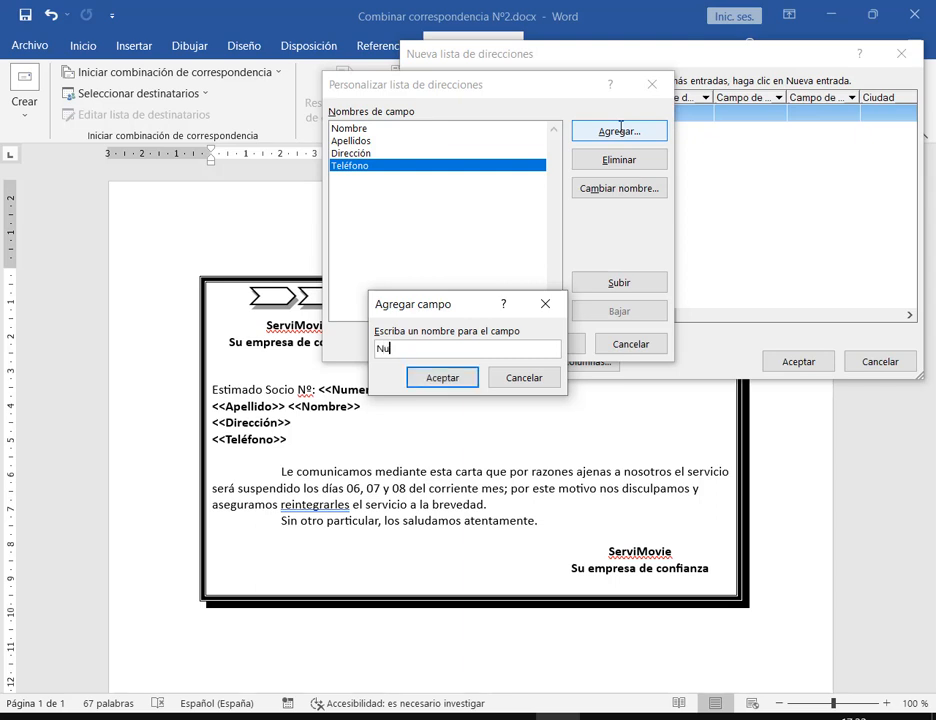
text(mero)
key(Return)
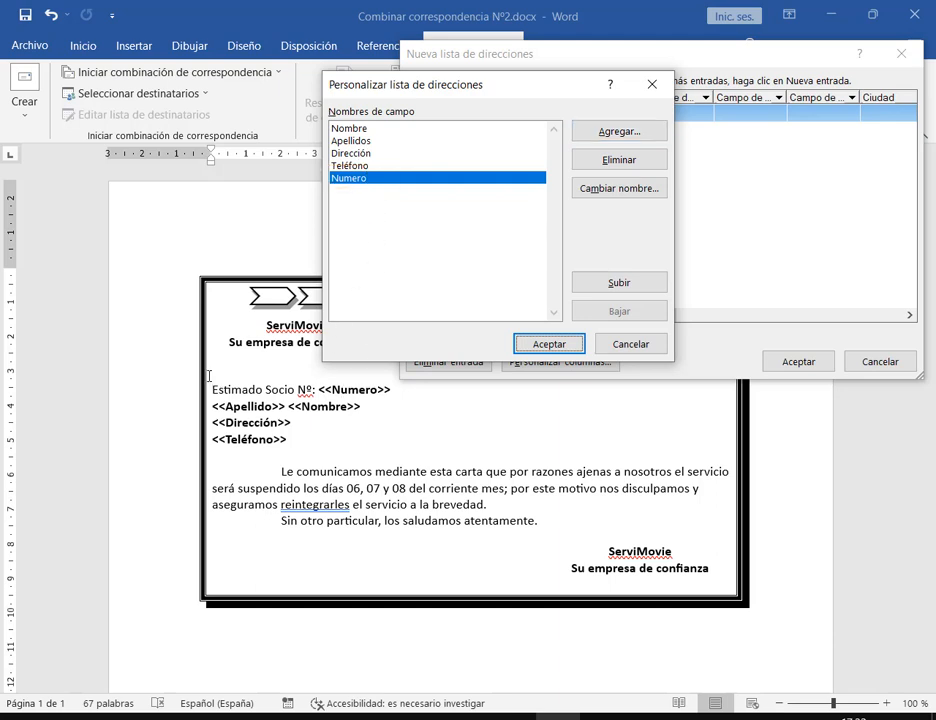
mouse_move(207, 377)
mouse_down()
mouse_move(355, 443)
mouse_move(399, 451)
mouse_up()
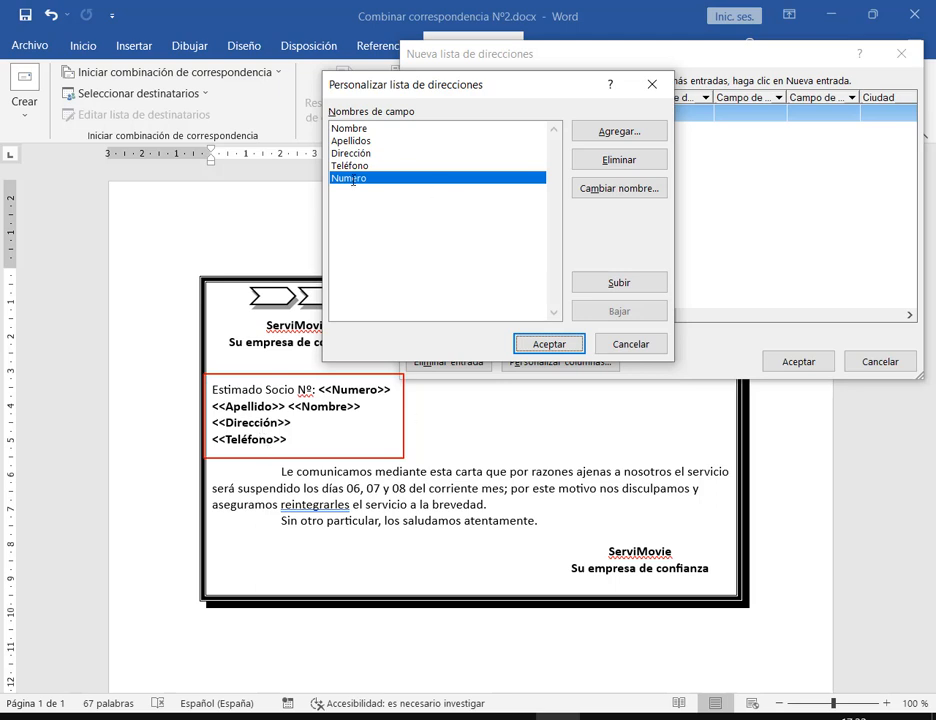
drag(330, 120, 385, 195)
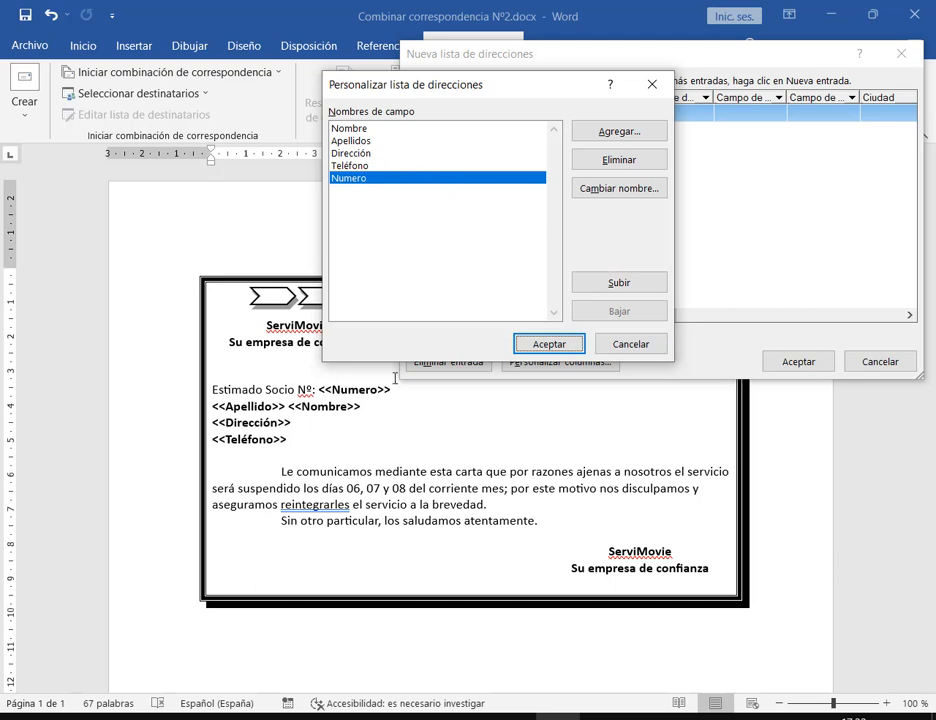
Point out the field order and the letter's Numero placeholder, then select Numero
click(369, 137)
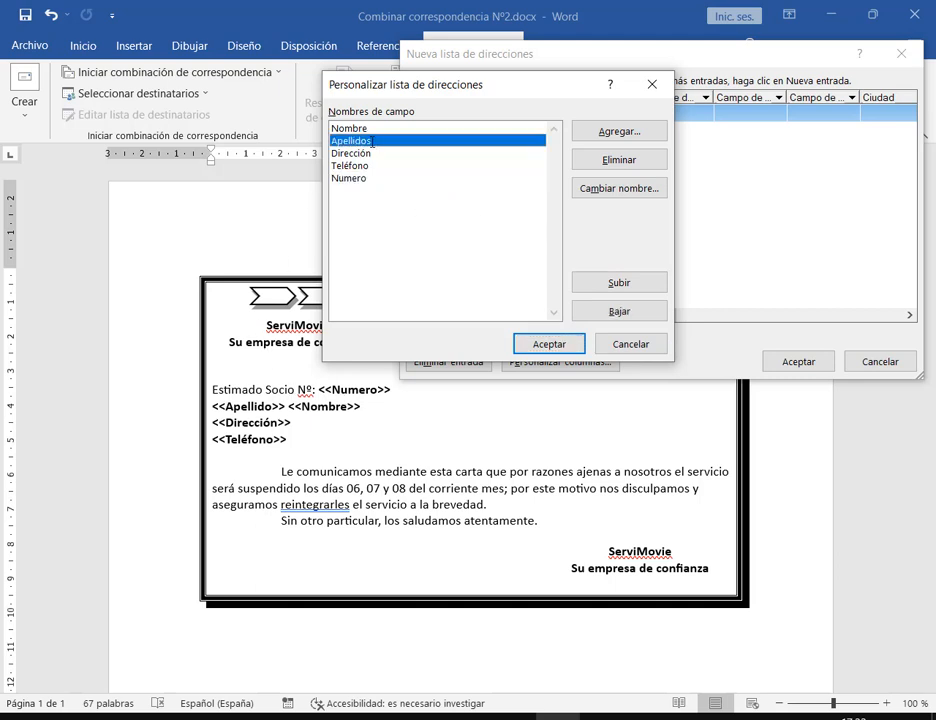
mouse_move(306, 117)
mouse_down()
mouse_move(330, 131)
mouse_move(335, 154)
mouse_up()
mouse_move(569, 267)
mouse_down()
mouse_move(652, 332)
mouse_move(675, 329)
mouse_up()
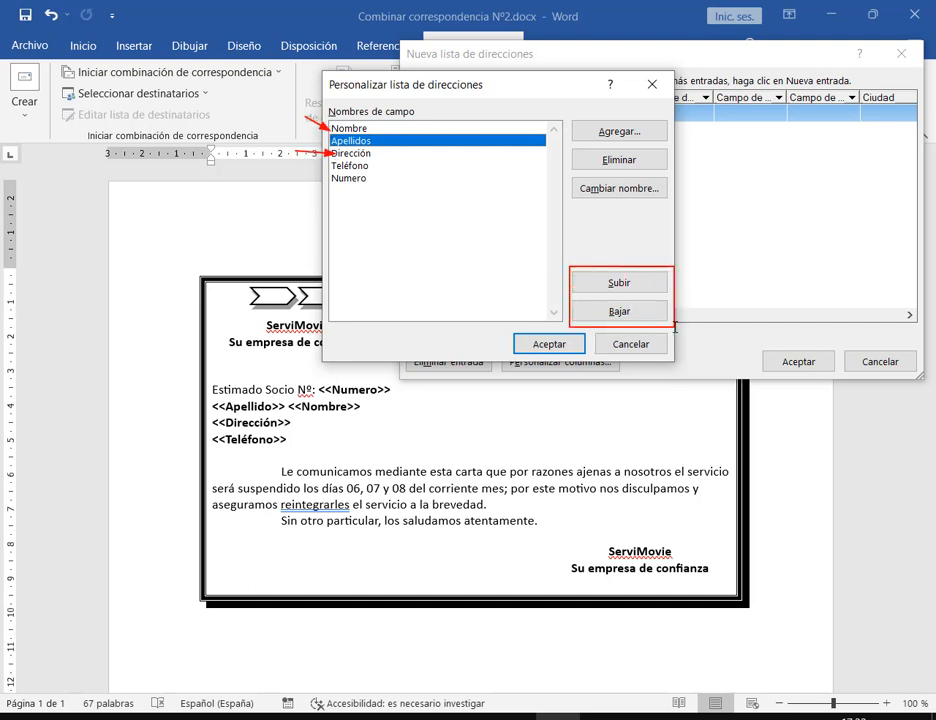
key(Escape)
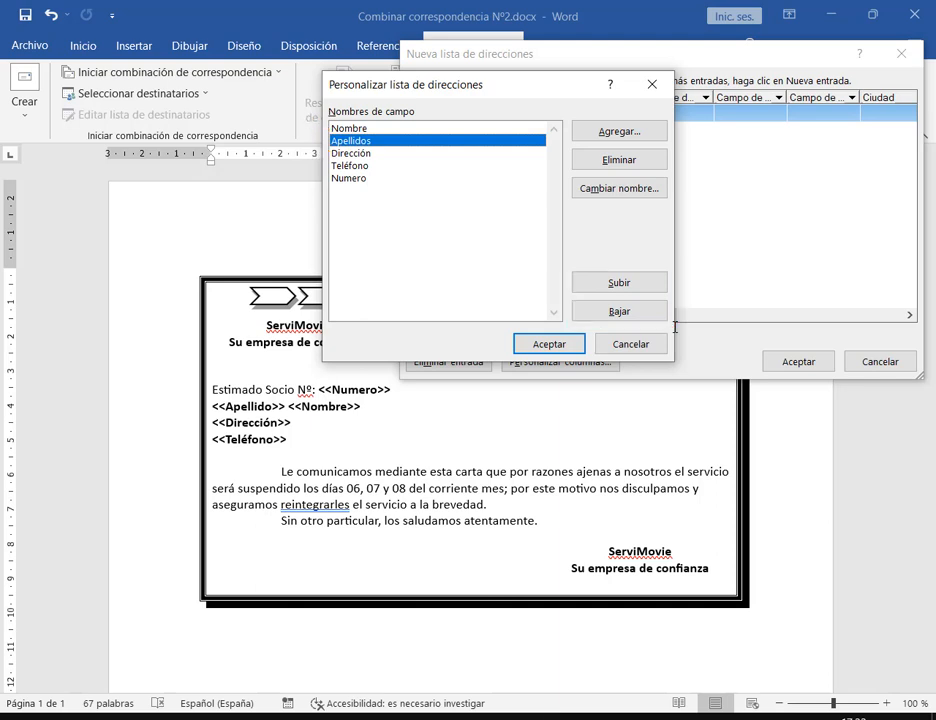
click(356, 177)
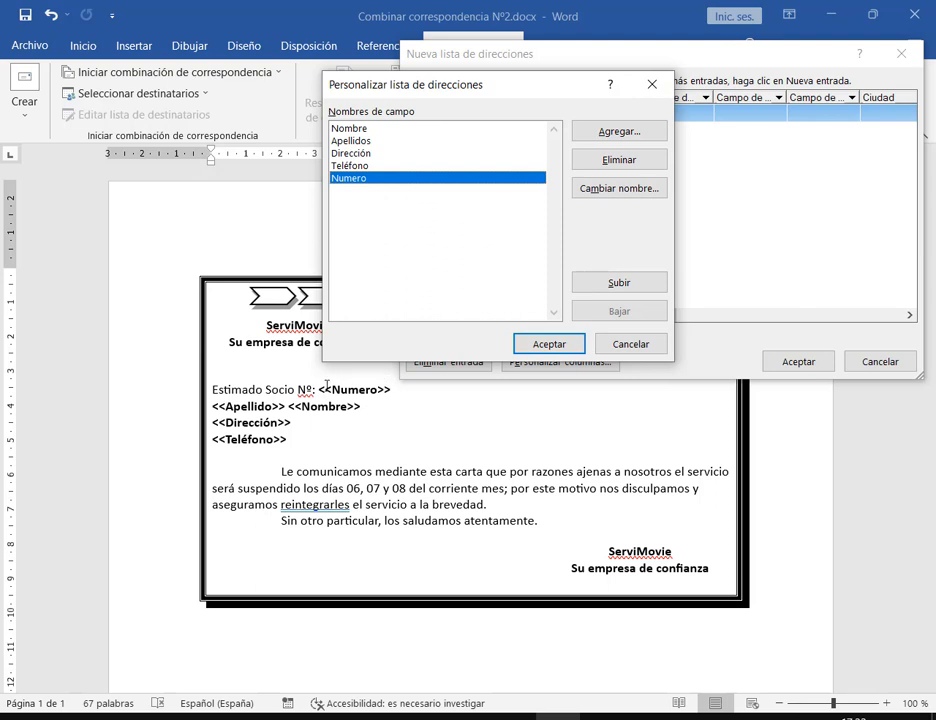
drag(314, 381, 393, 398)
Move Numero to the top with four Subir clicks and accept the customised field list
click(641, 284)
click(641, 284)
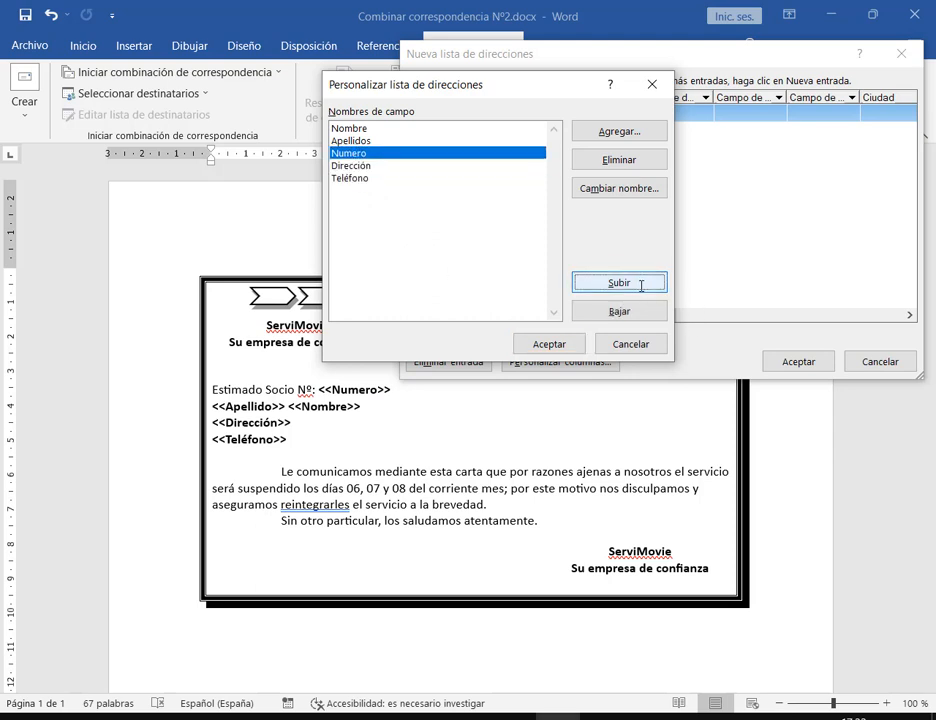
click(641, 284)
click(645, 282)
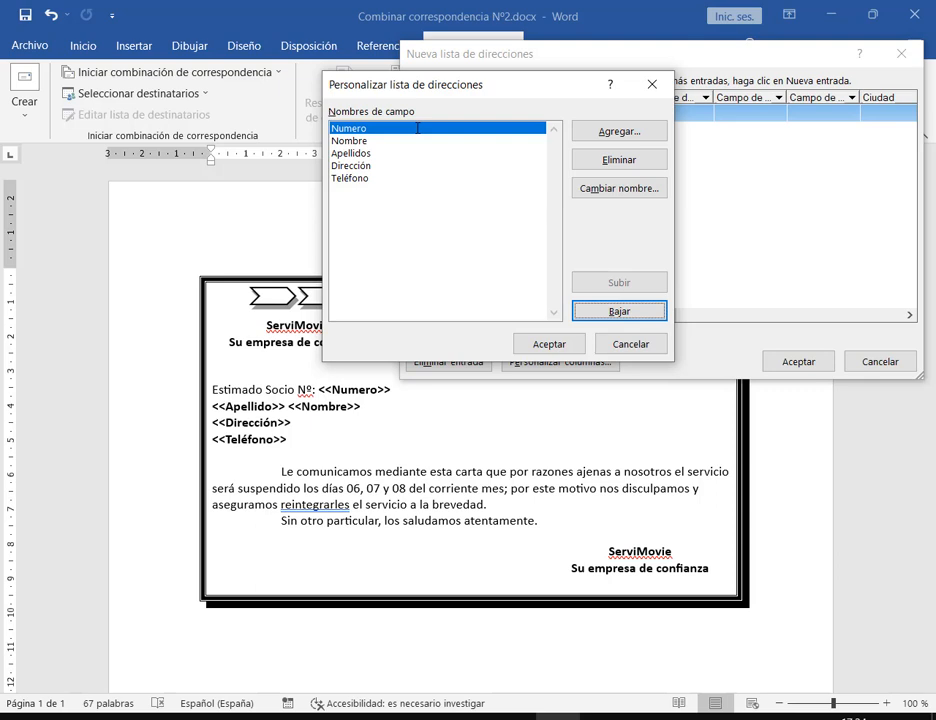
click(378, 141)
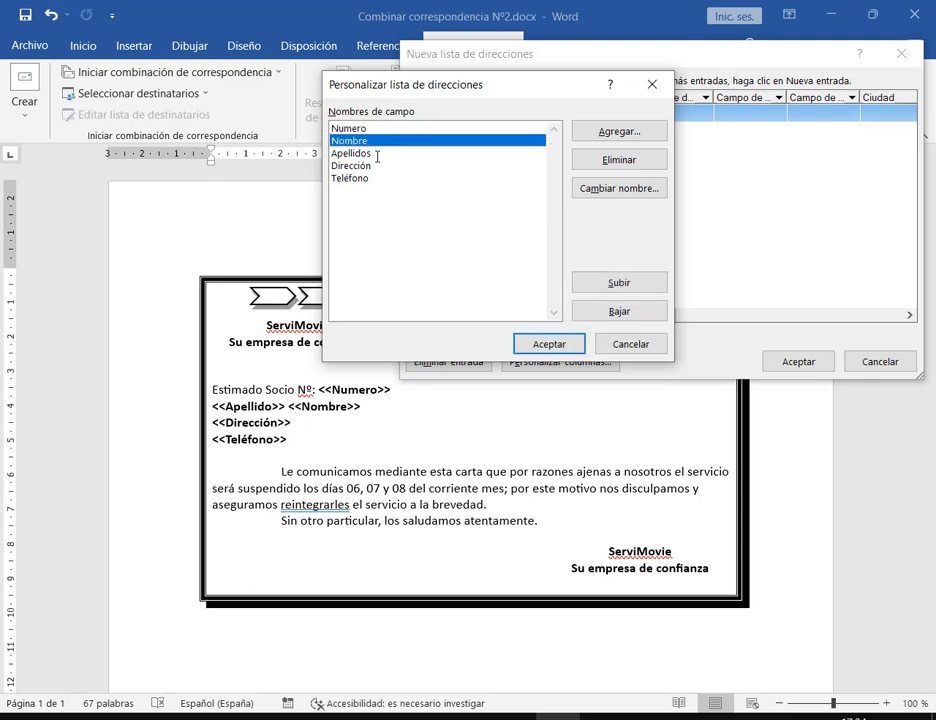
click(377, 153)
click(376, 165)
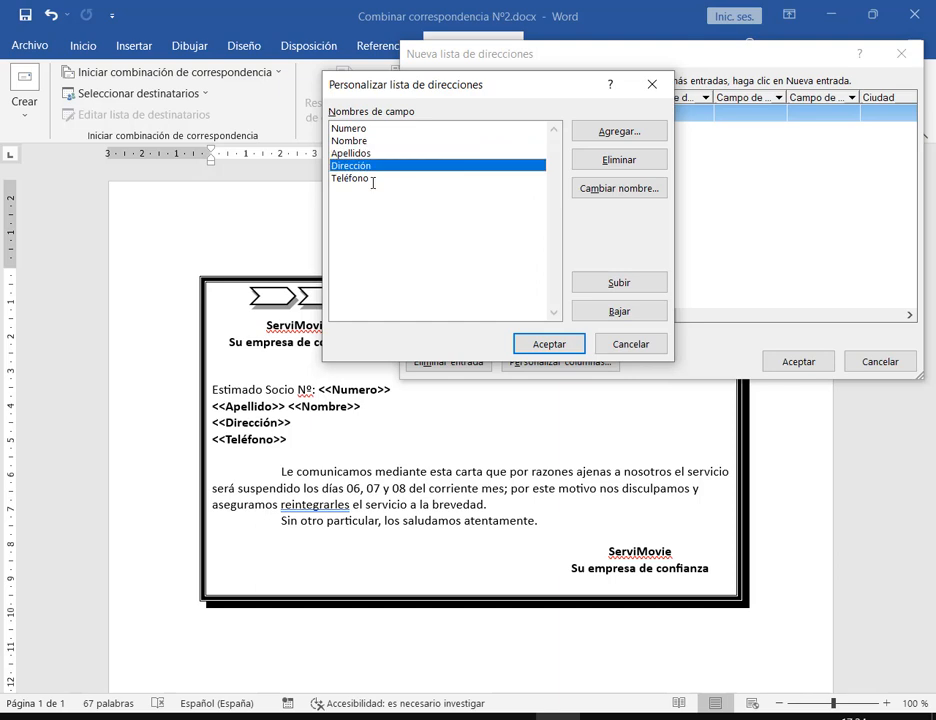
click(380, 179)
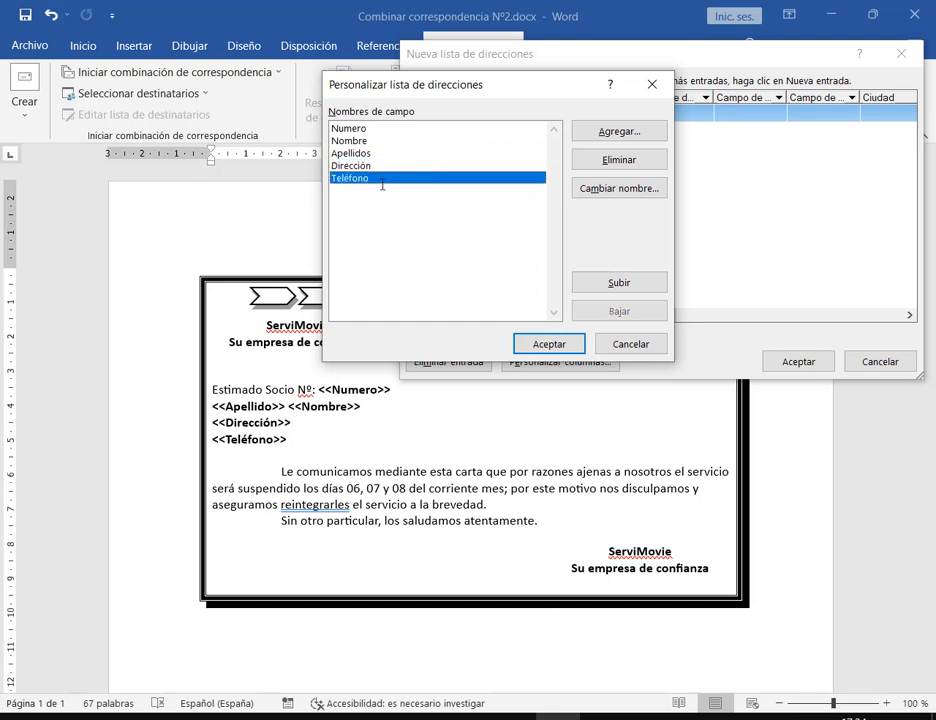
click(365, 130)
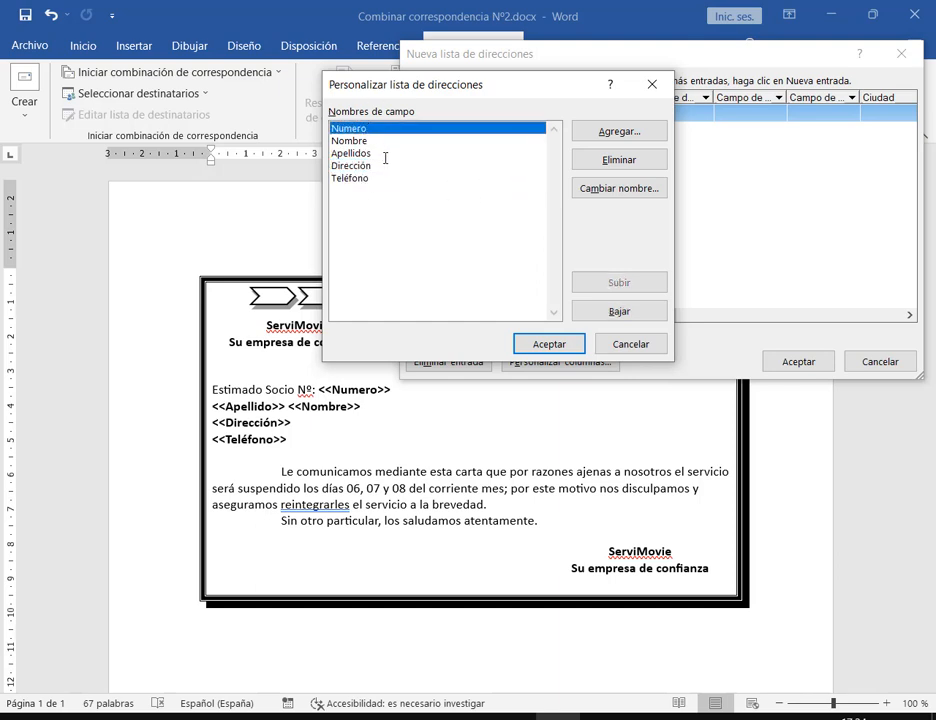
click(548, 344)
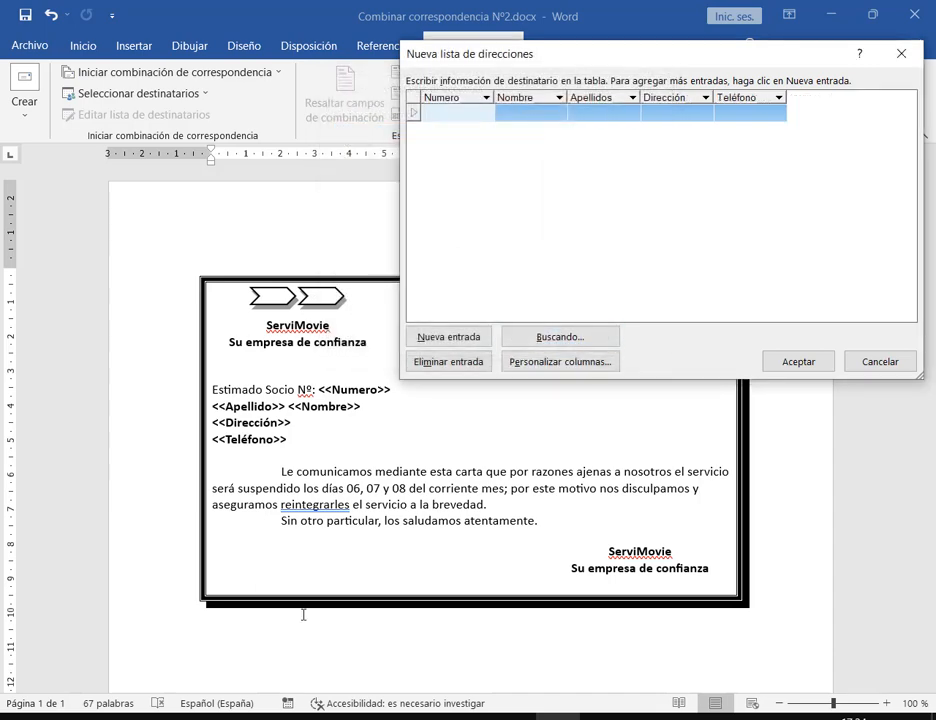
click(244, 714)
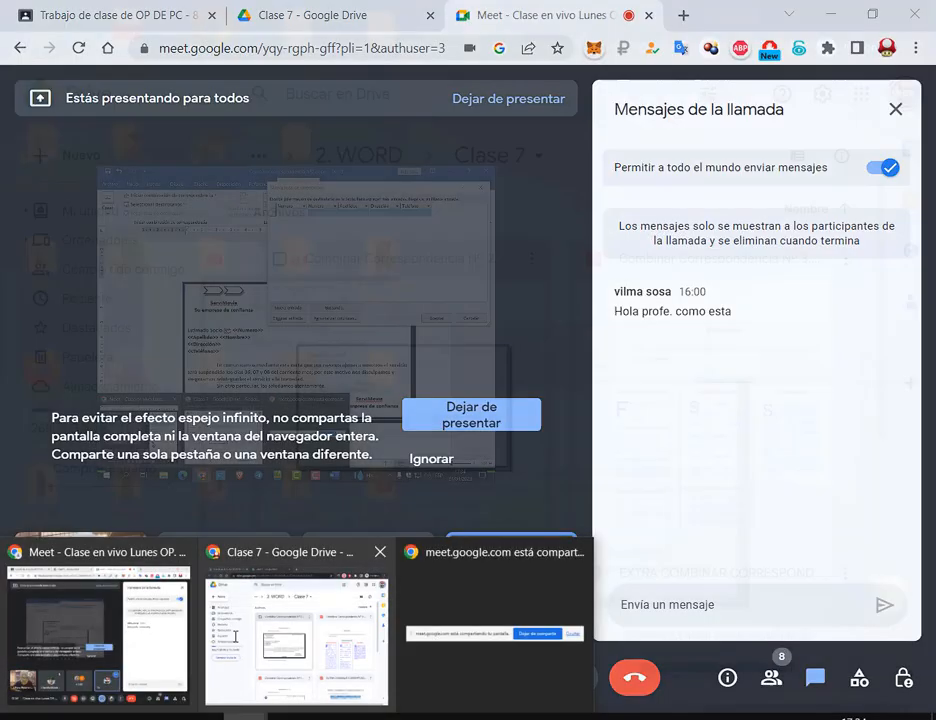
click(150, 637)
click(297, 8)
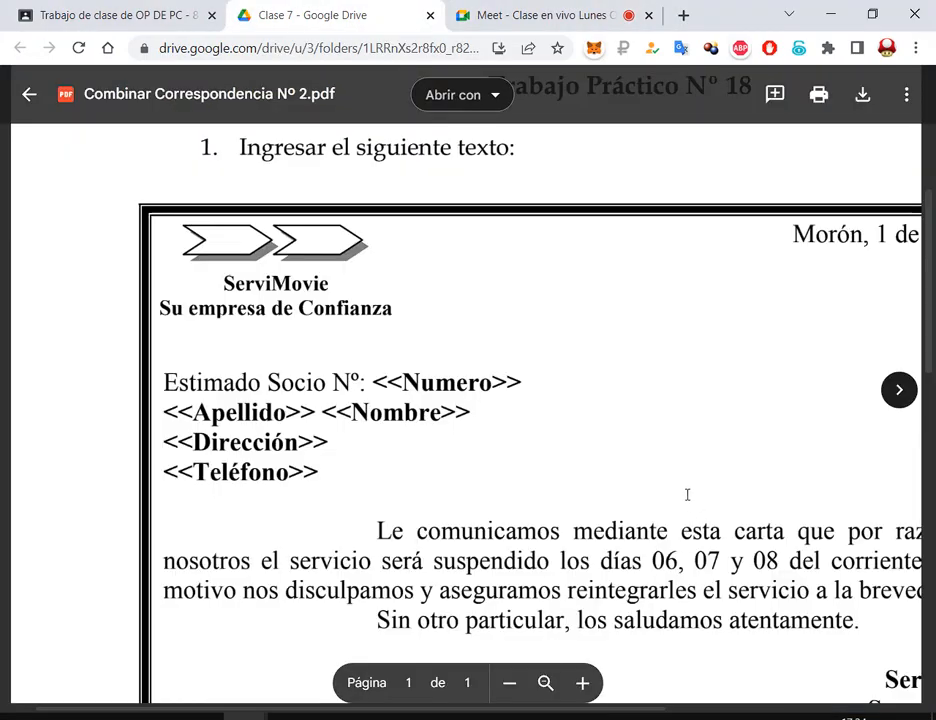
scroll(687, 495, down, 5)
drag(494, 368, 645, 366)
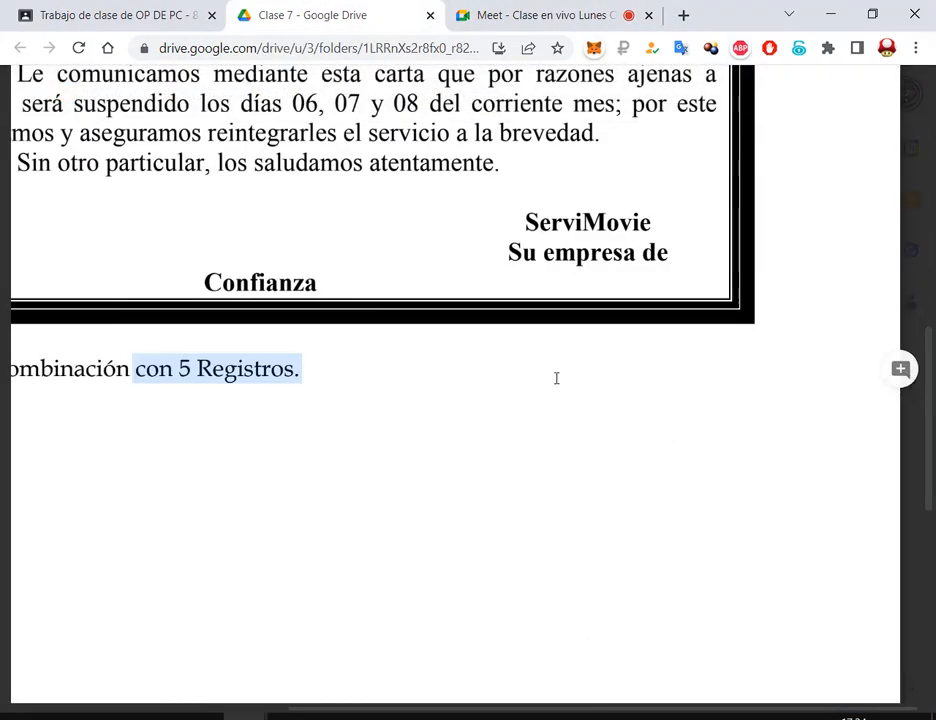
click(518, 6)
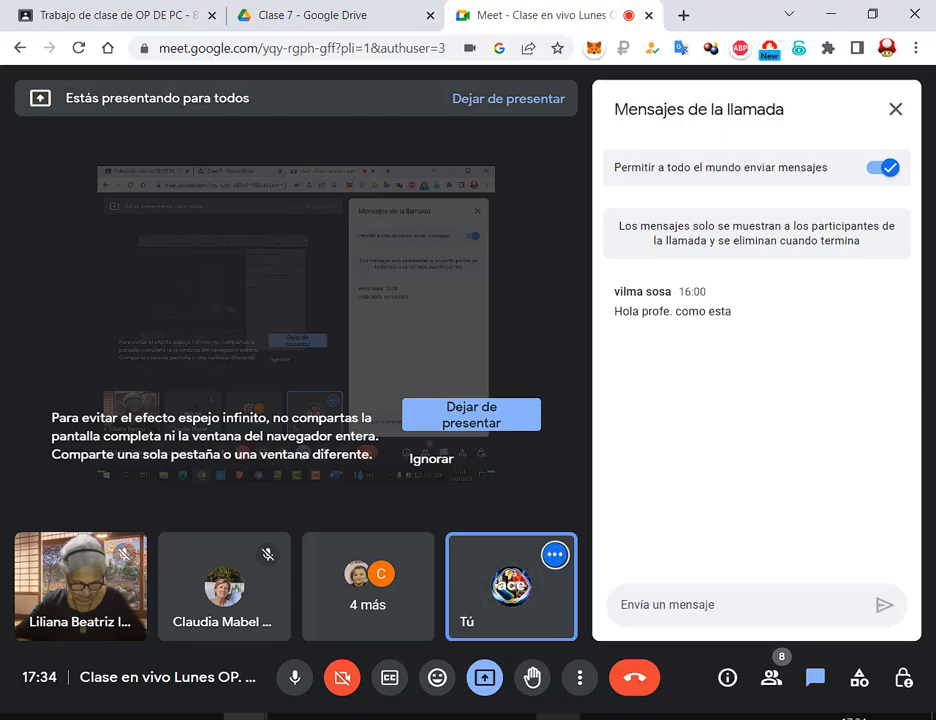
click(560, 717)
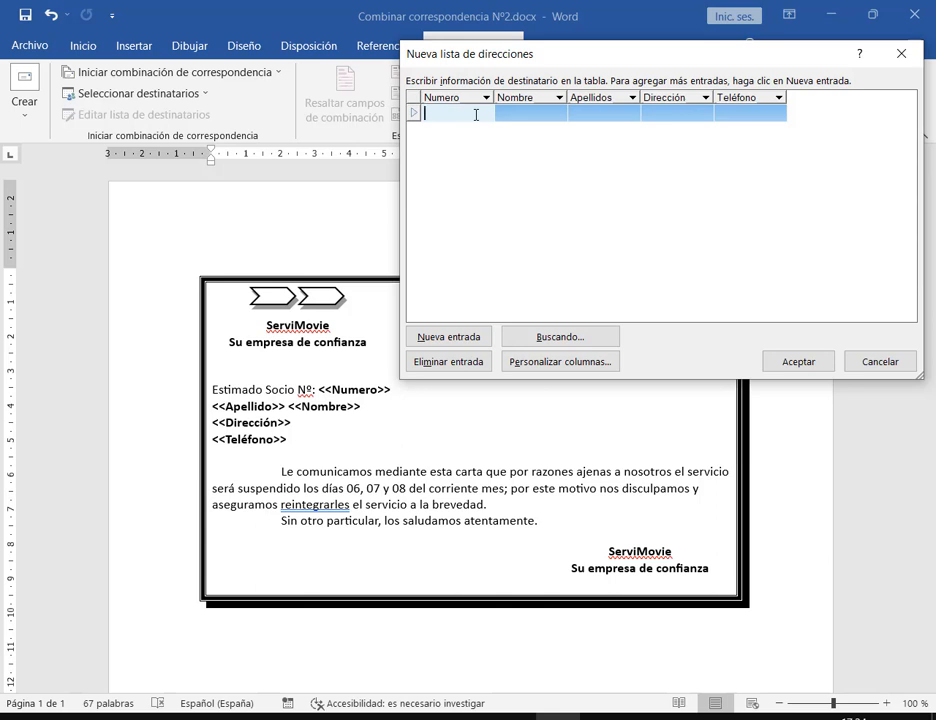
Fill in entry 100 with the recipient's first name, surname, street address and phone number
text(100)
key(Tab)
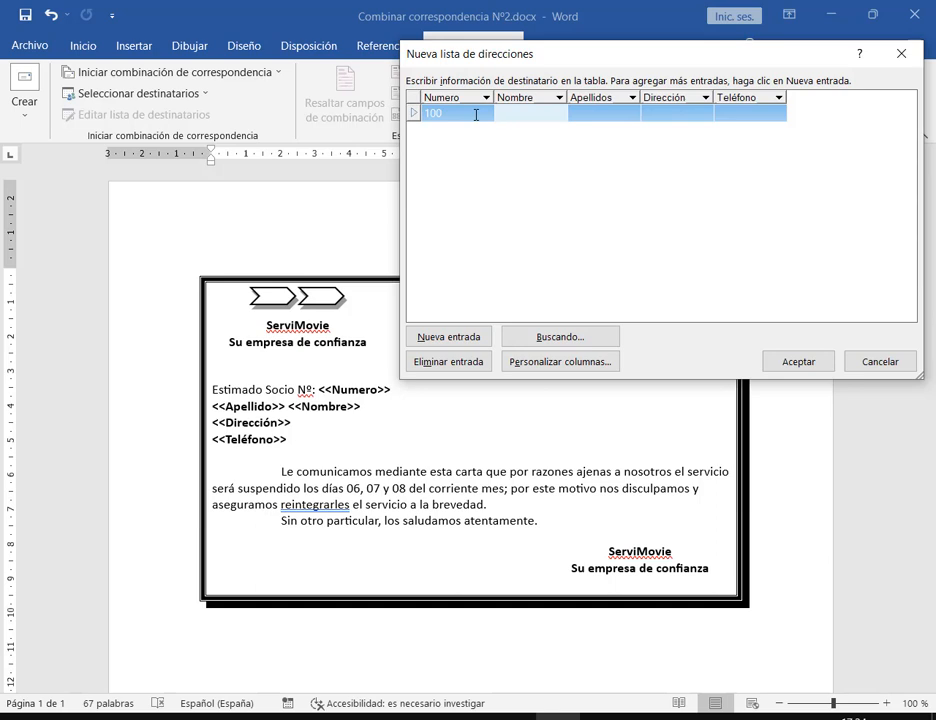
key(Tab)
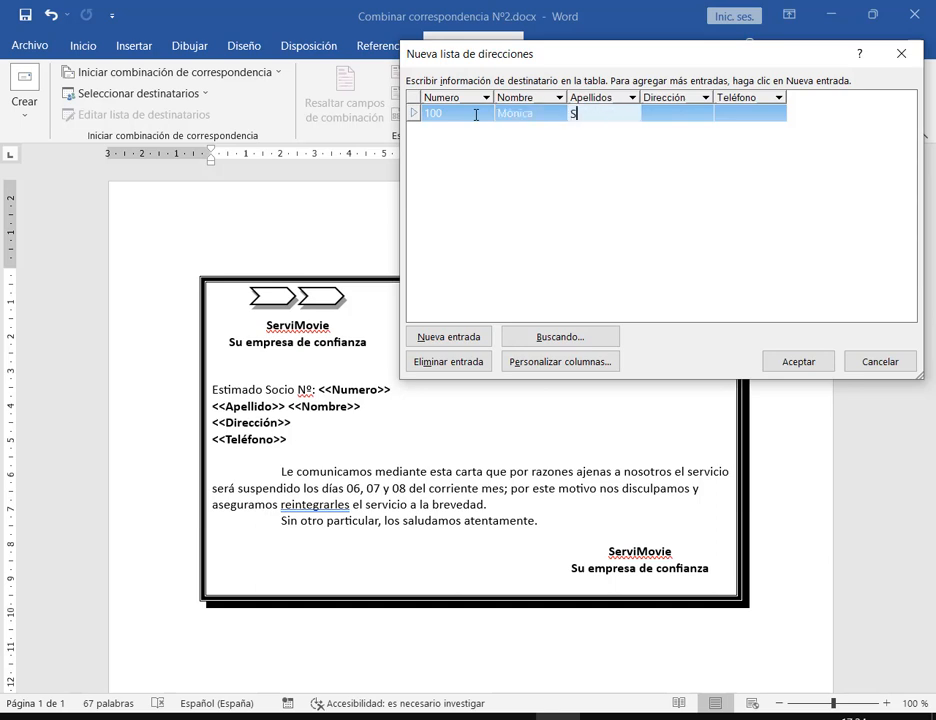
key(Tab)
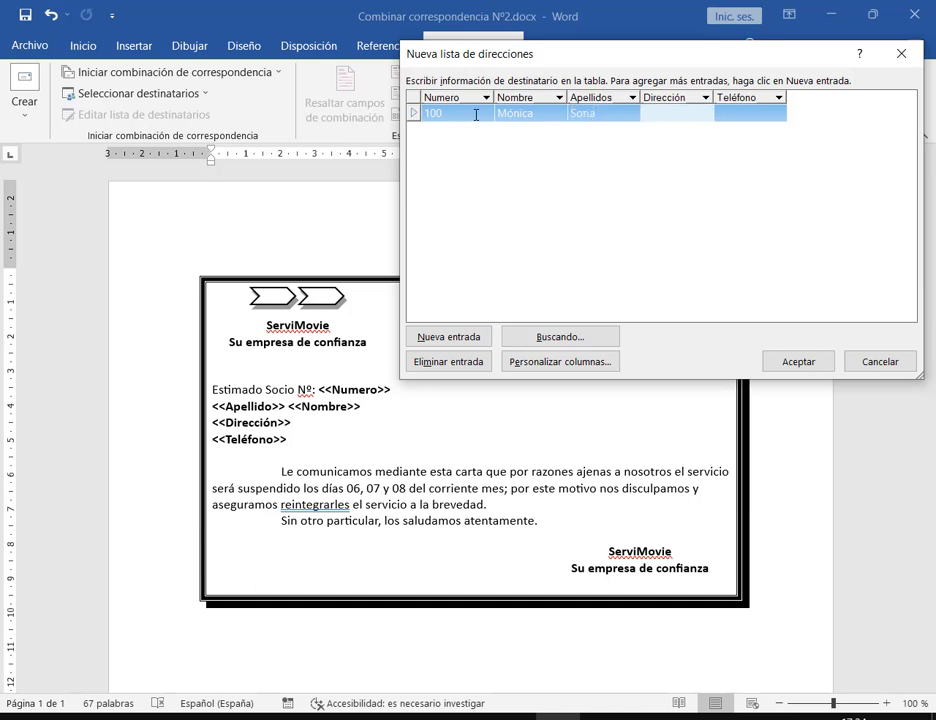
key(Tab)
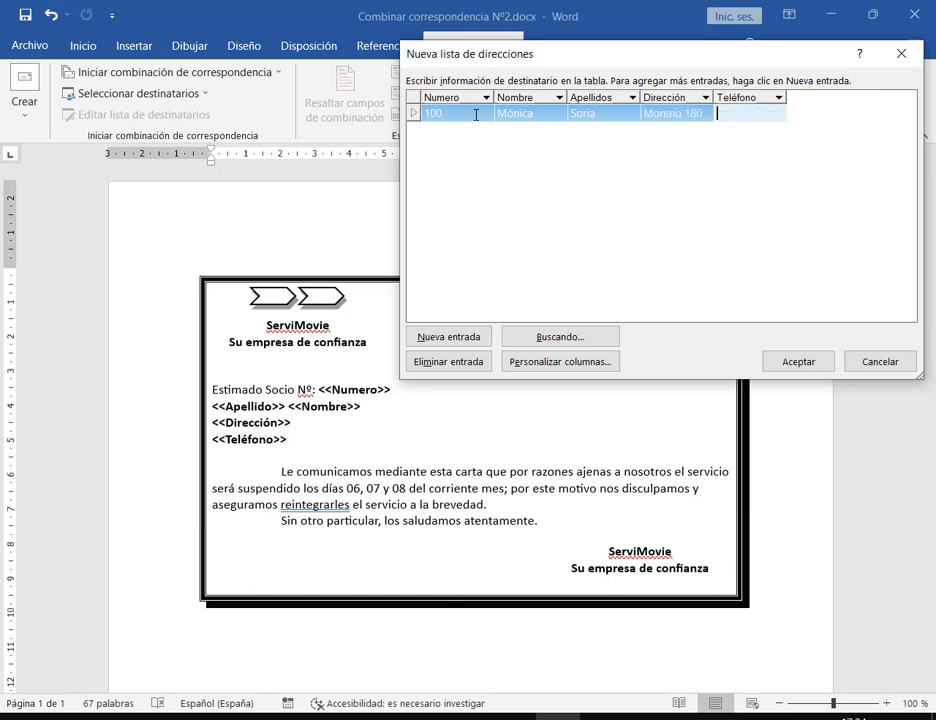
text(444-3333)
key(Return)
text(4)
key(Tab)
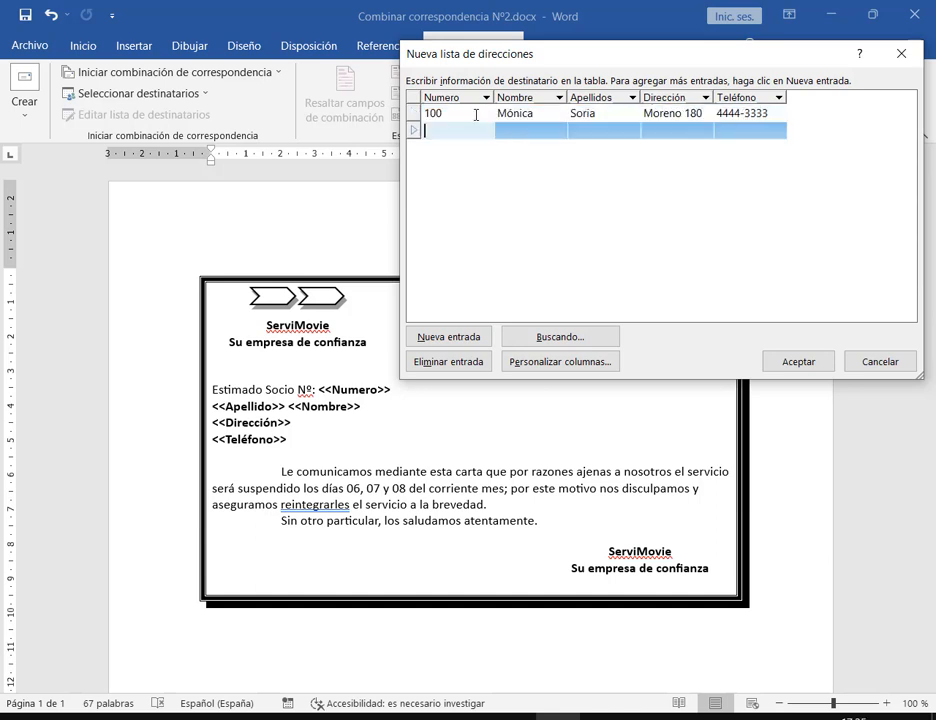
Add entry 101 with the recipient's first name, surname, street address and phone number
text(101)
key(Tab)
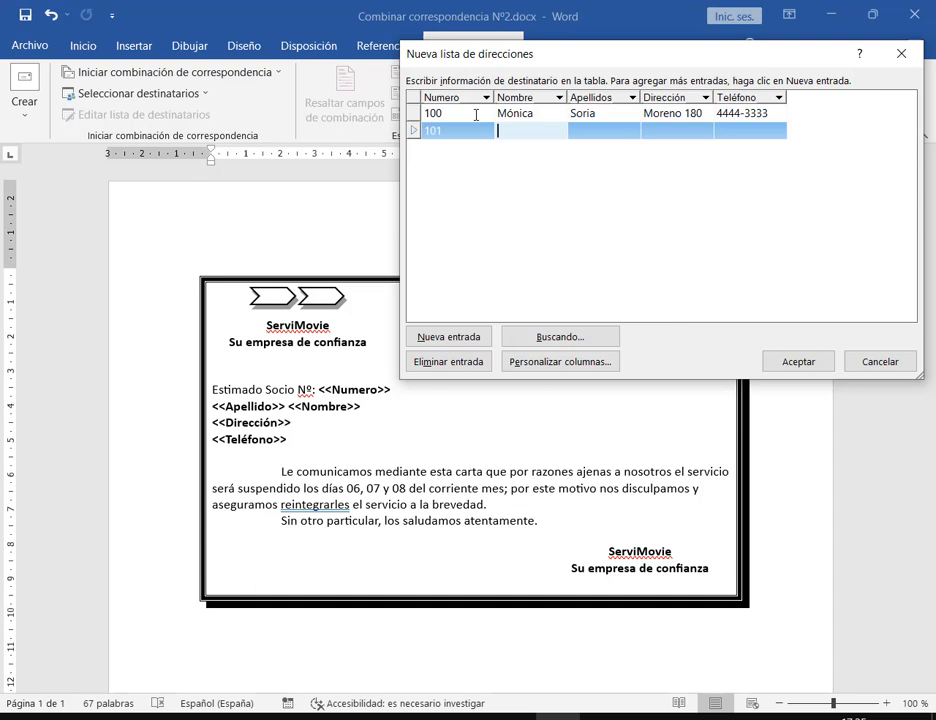
text(F)
key(BackSpace)
key(Tab)
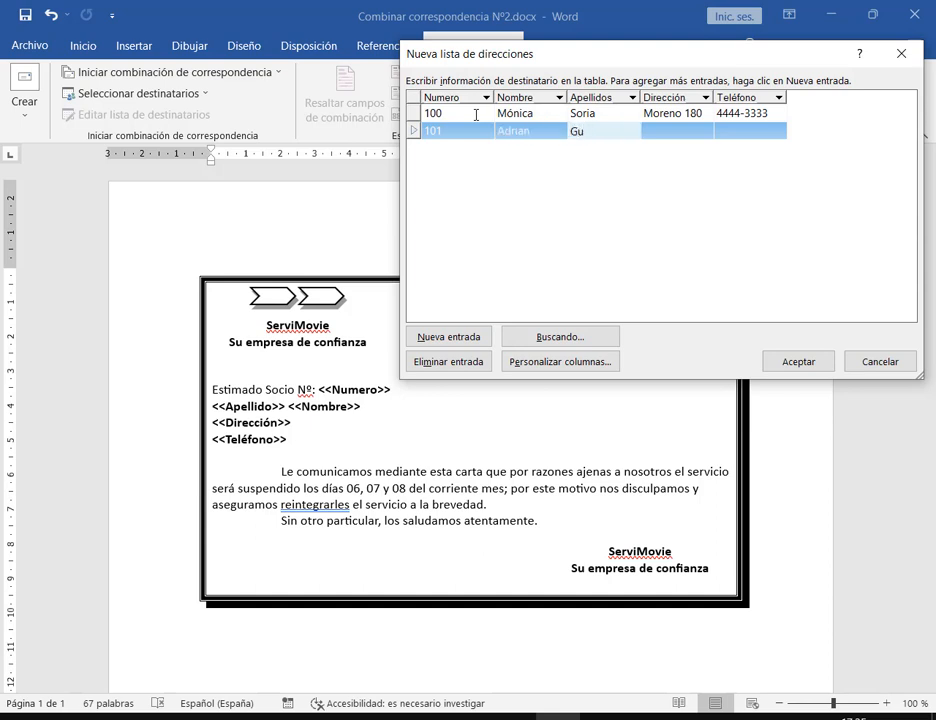
key(Tab)
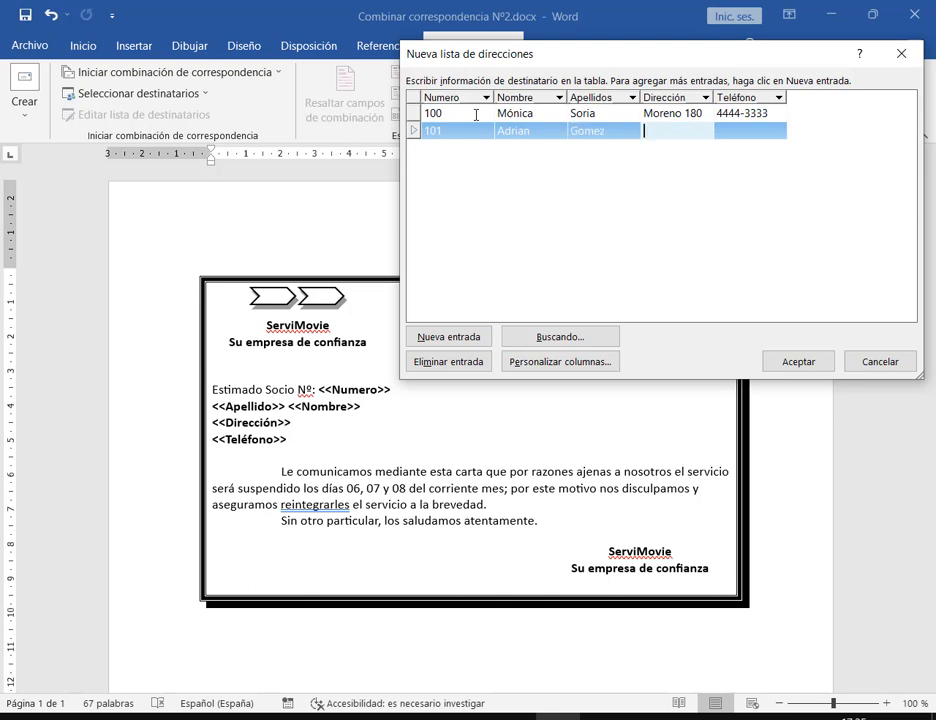
key(Tab)
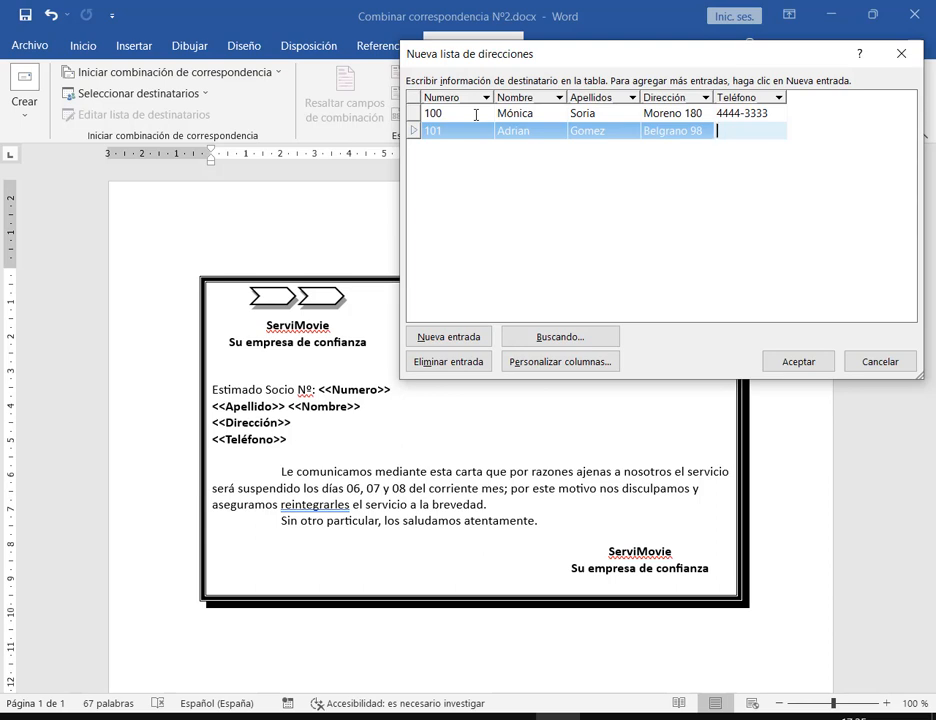
text(2222-1111)
key(Tab)
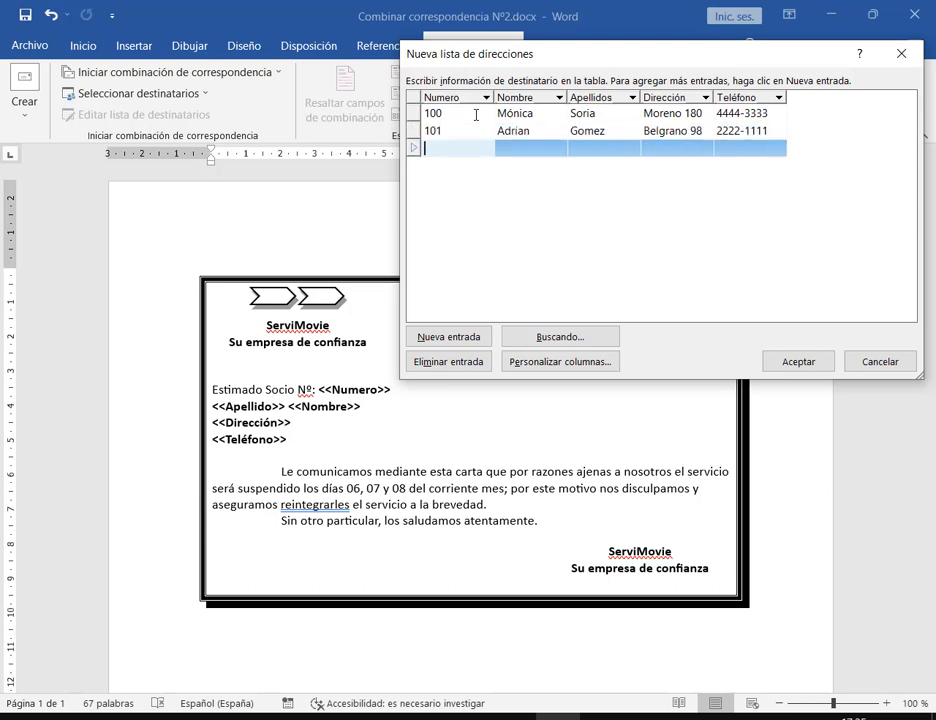
Add entry 102 with the recipient's first name, surname, street address and phone number
text(102)
key(Tab)
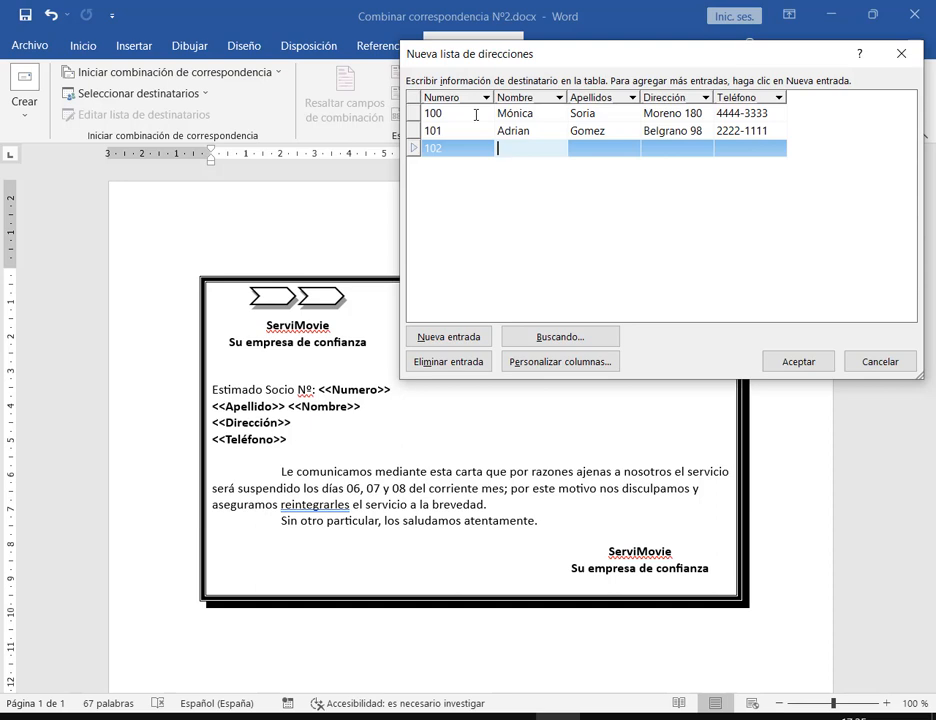
key(Tab)
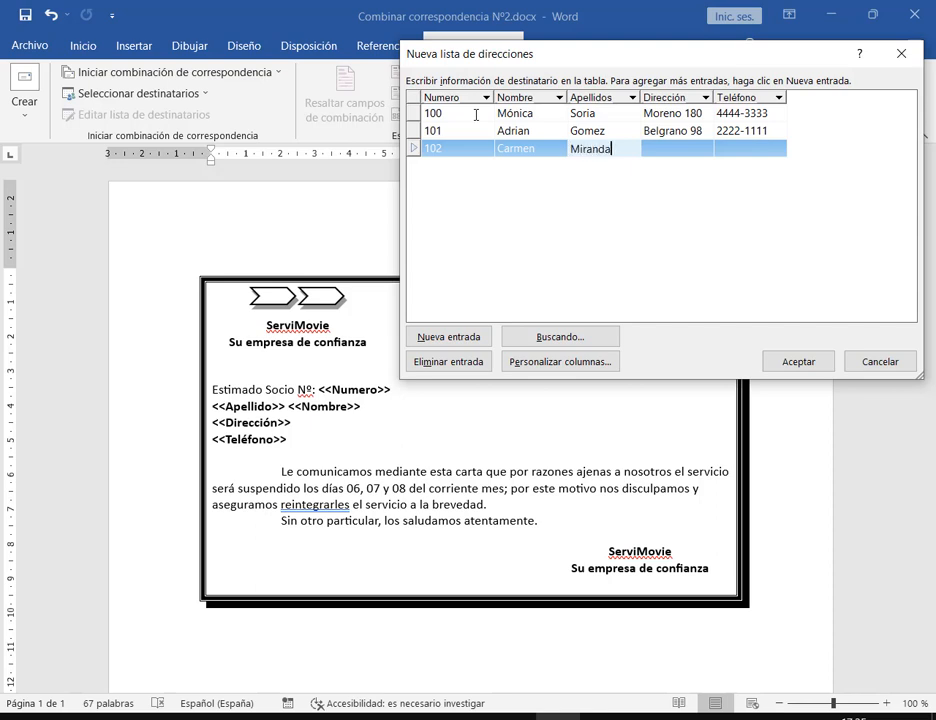
key(Tab)
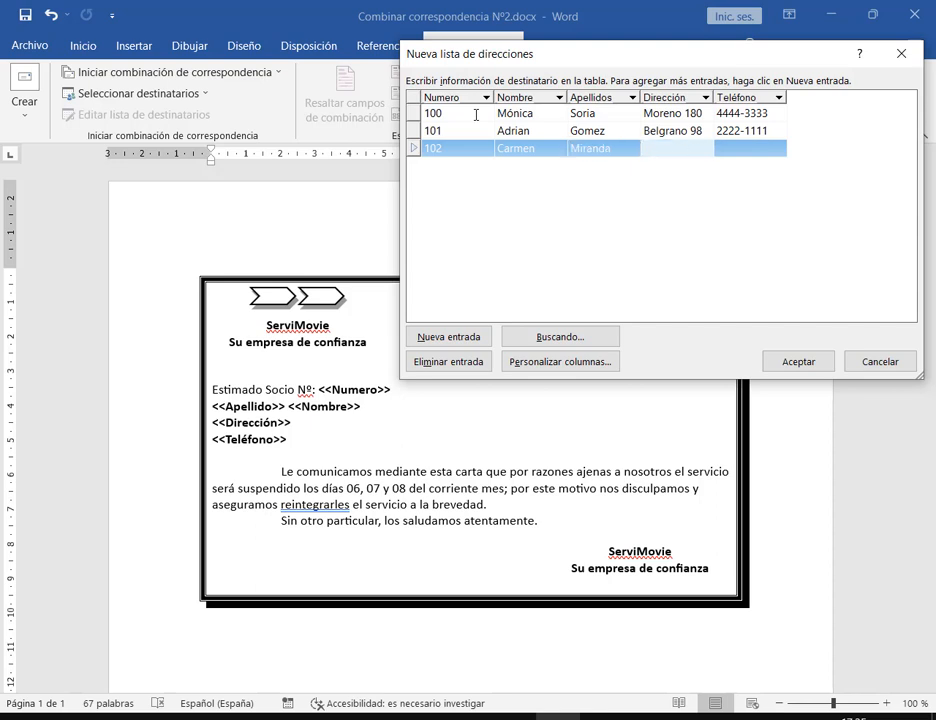
key(Tab)
text(3)
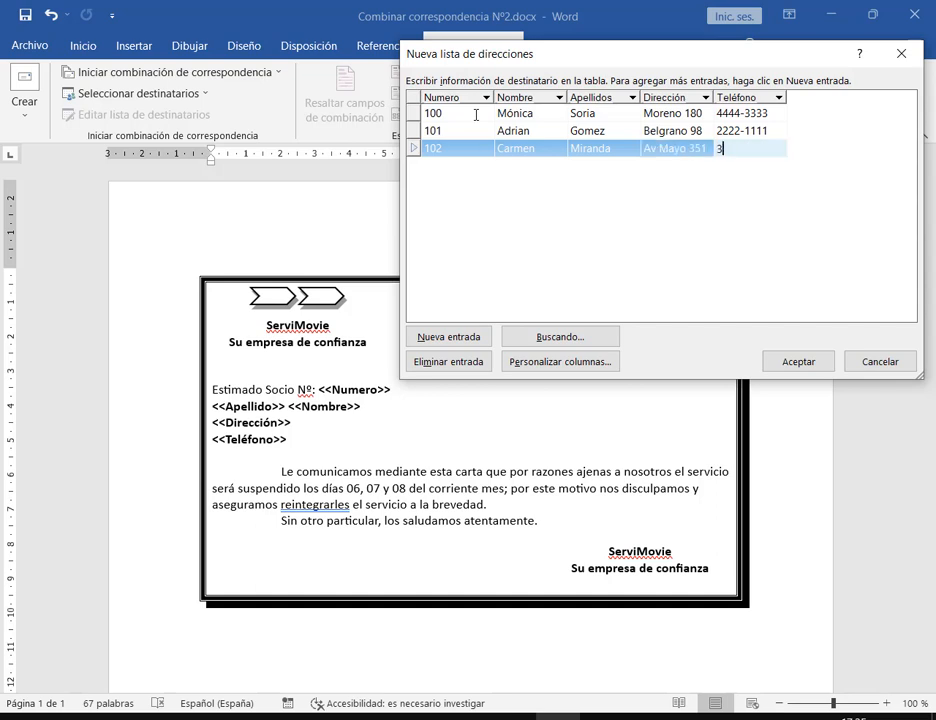
text(333-2154)
key(Tab)
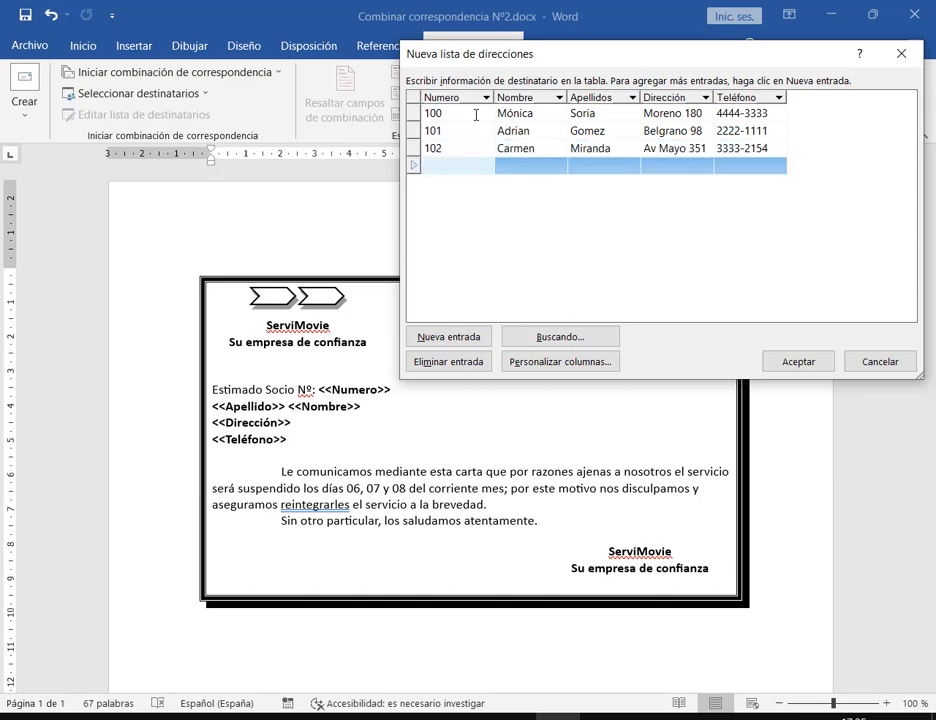
Add entry 103 with the recipient's first name, surname, street address and phone number
text(103)
key(Tab)
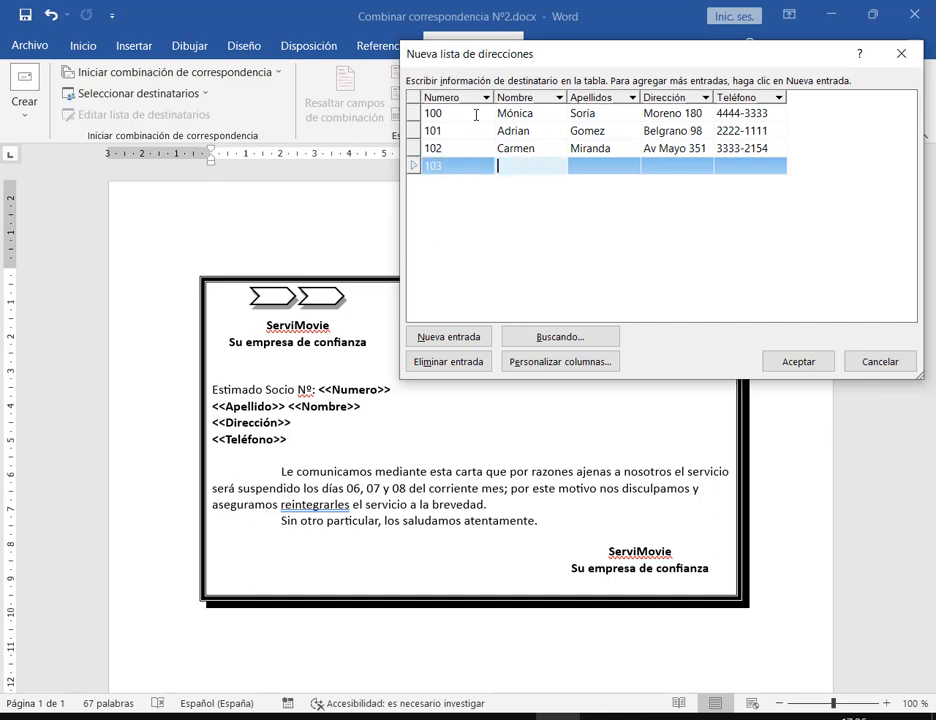
key(Tab)
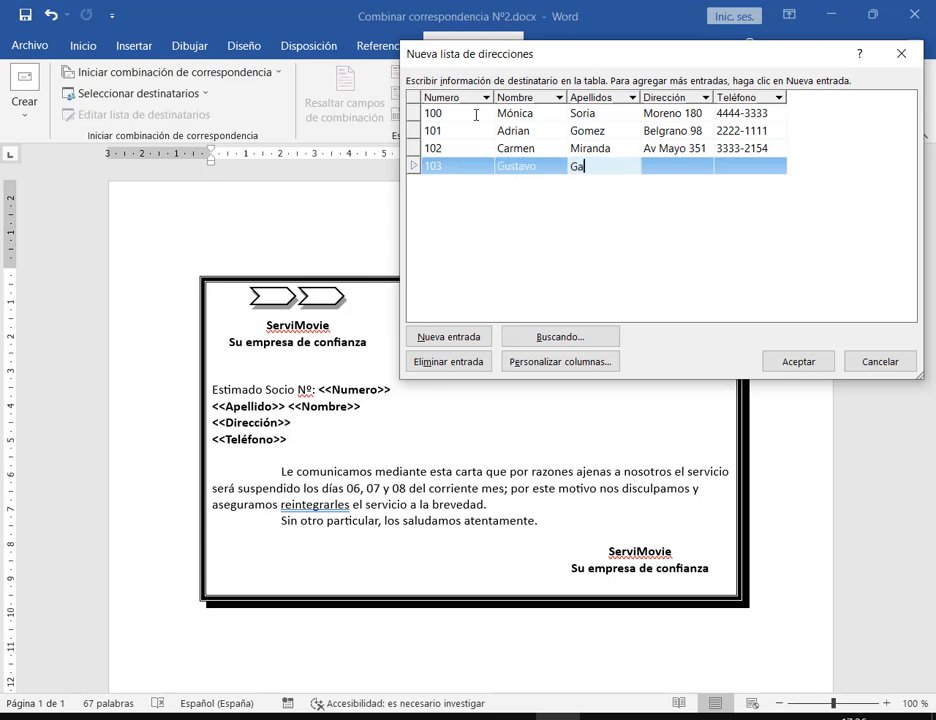
key(Tab)
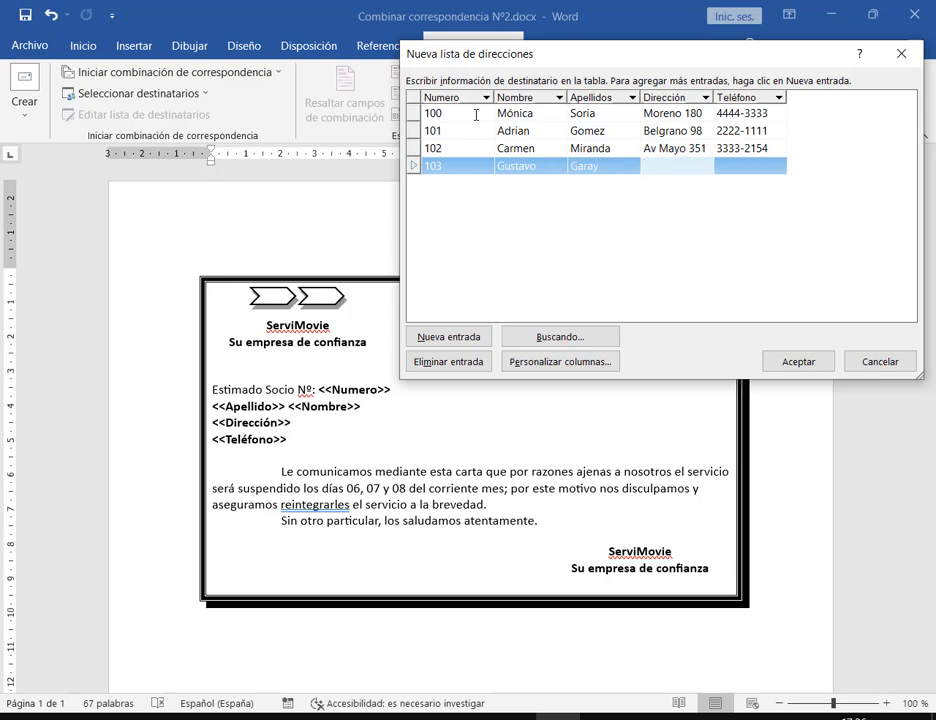
key(Tab)
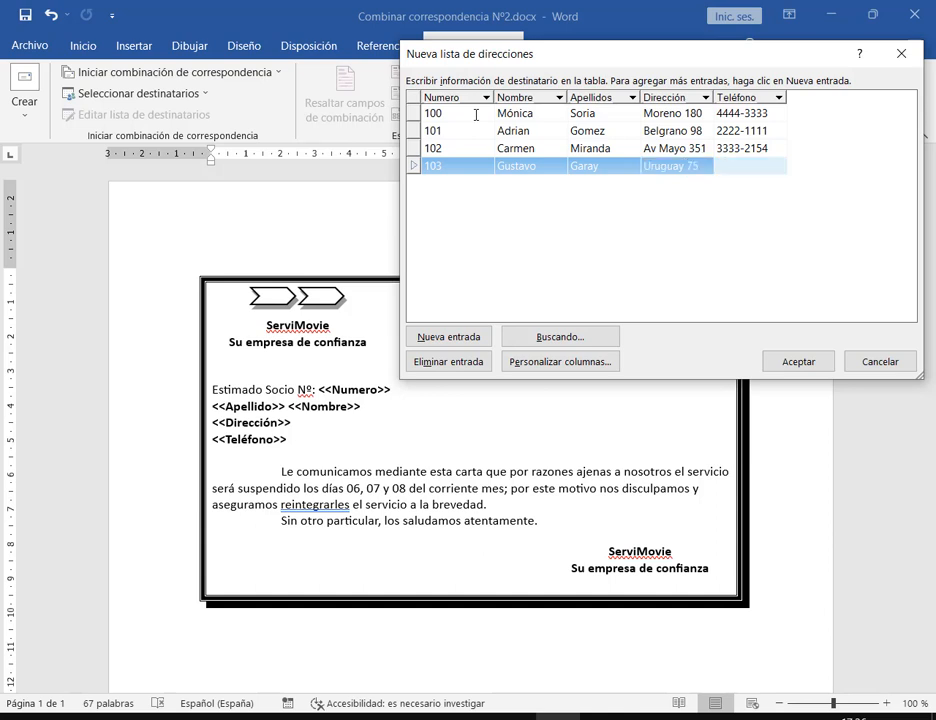
text(5555-0147)
key(Tab)
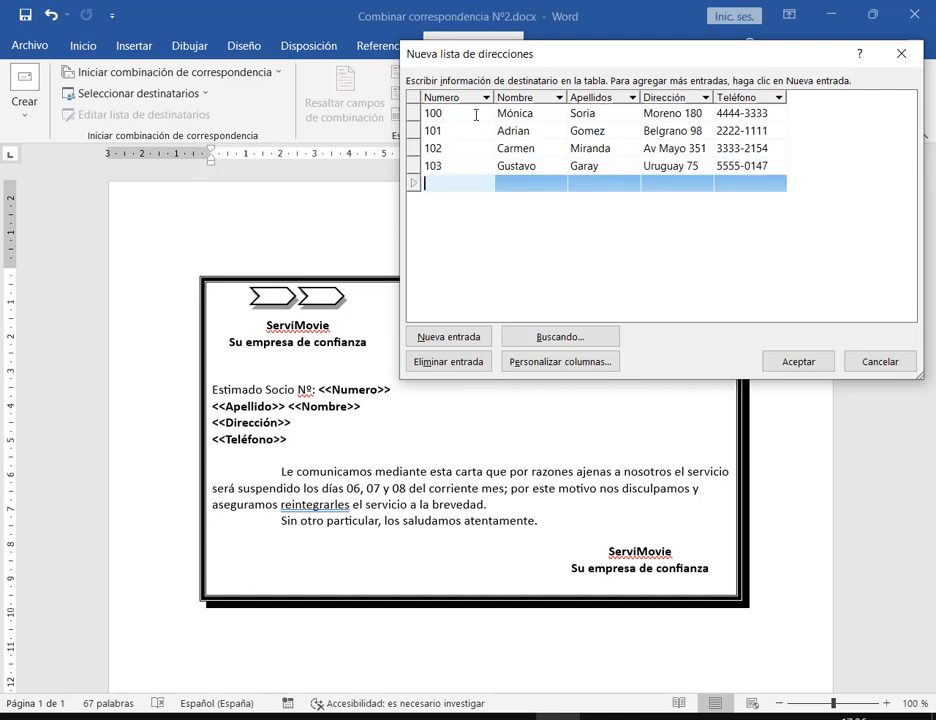
Add entry 104 with the recipient's name, address and phone, then accept the list
text(104)
key(Tab)
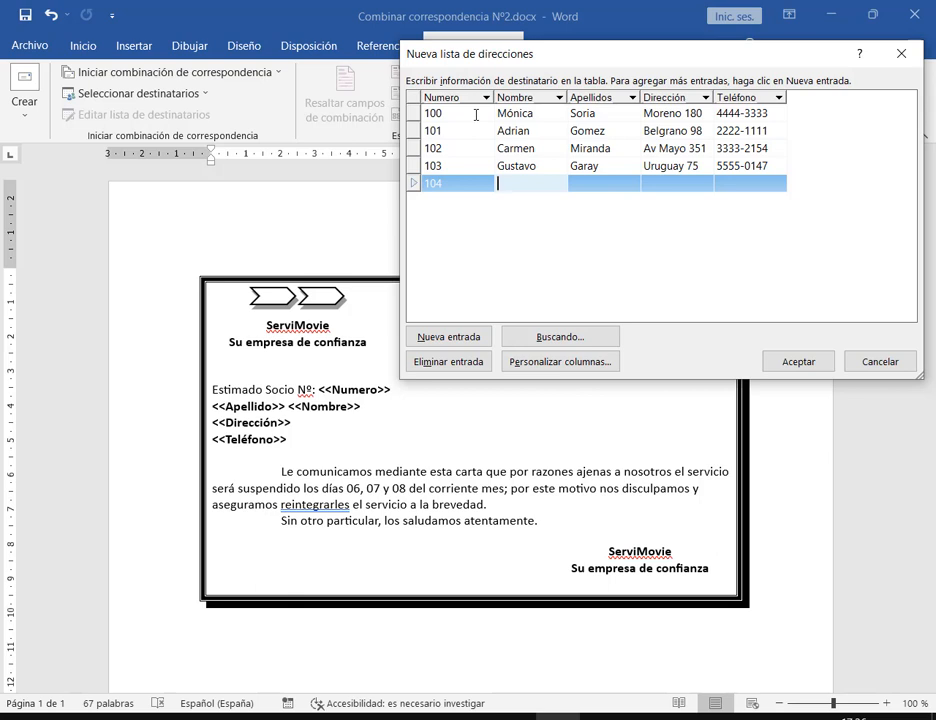
key(Tab)
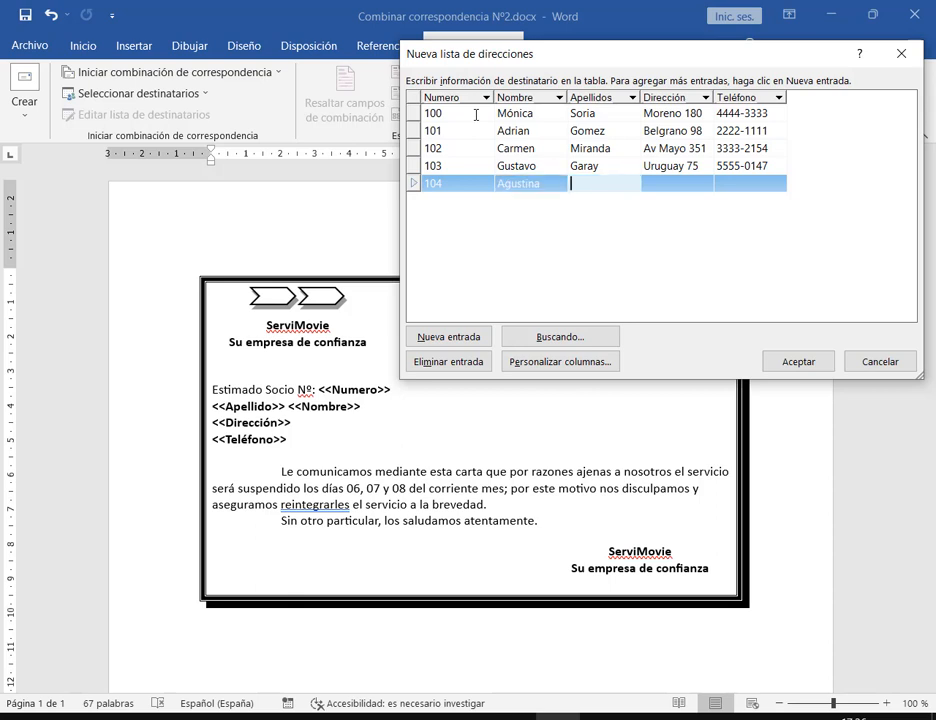
key(Tab)
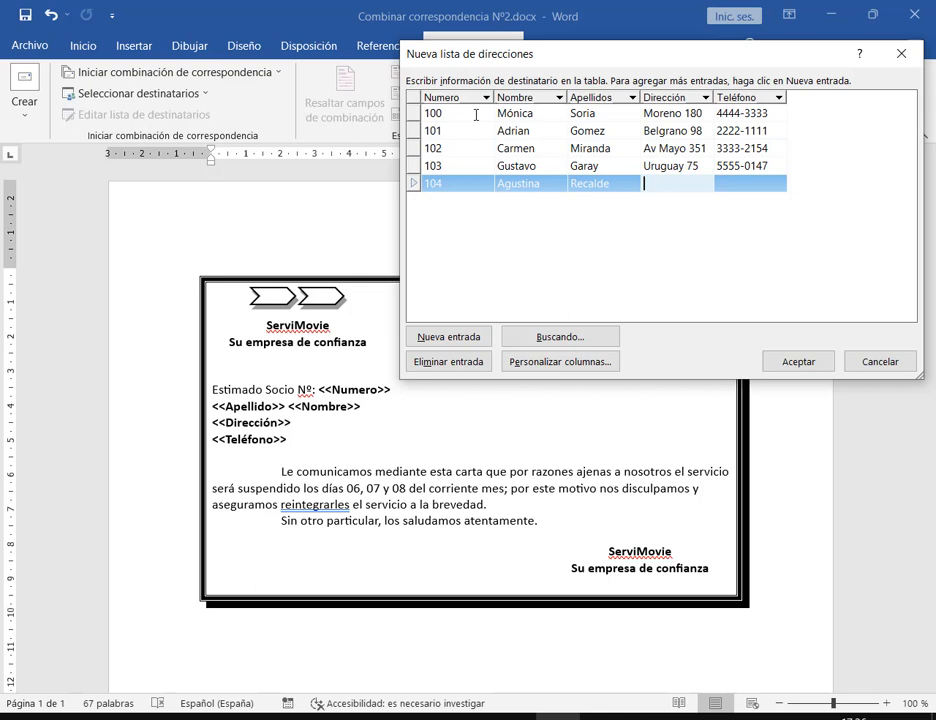
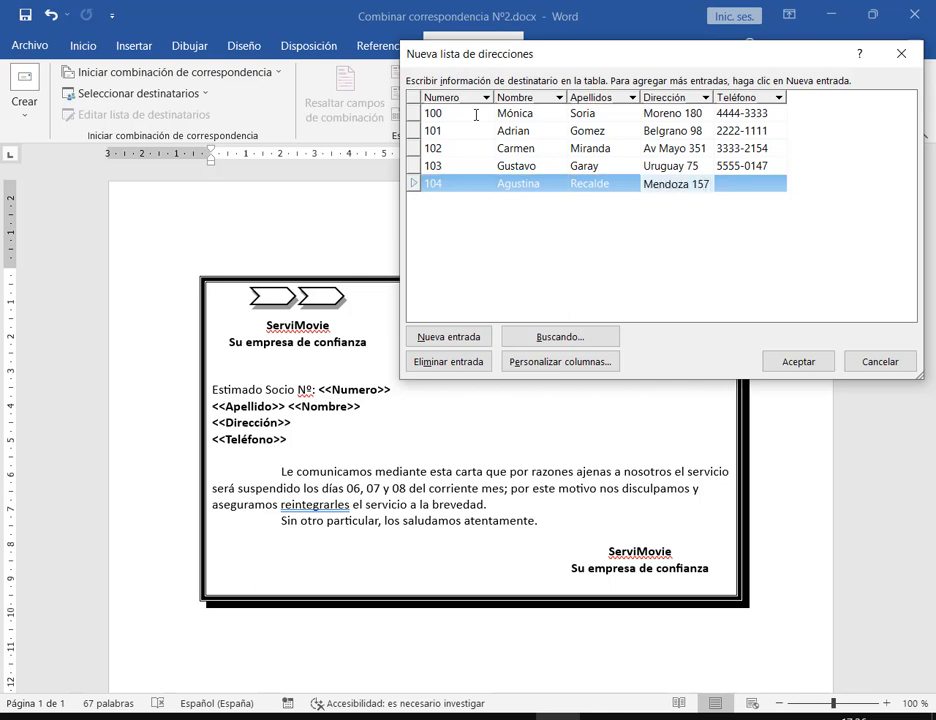
key(Tab)
text(6)
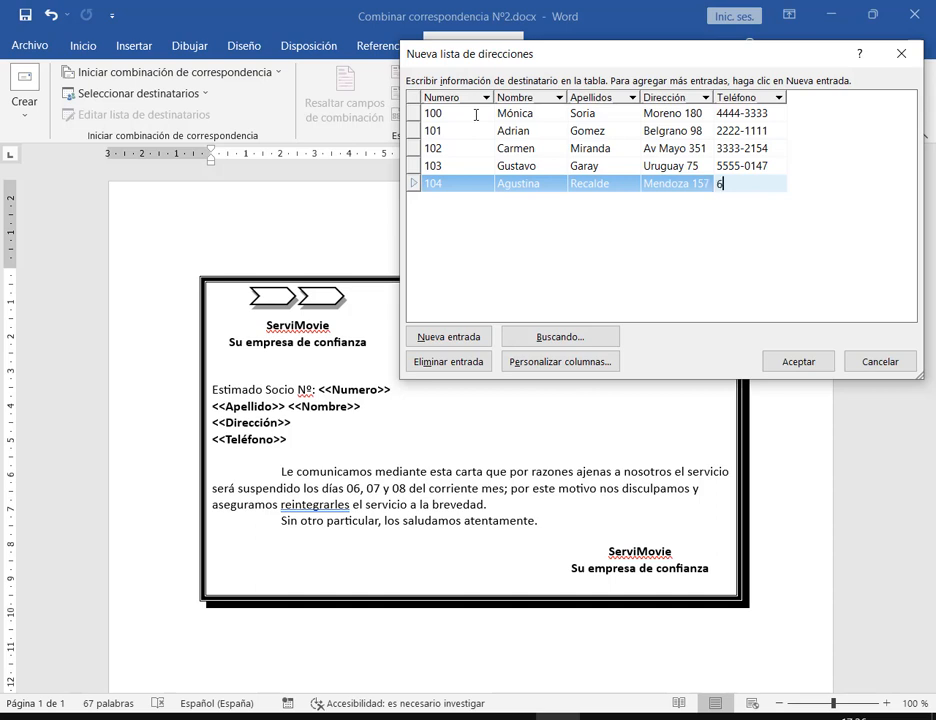
text(666-7841)
click(800, 362)
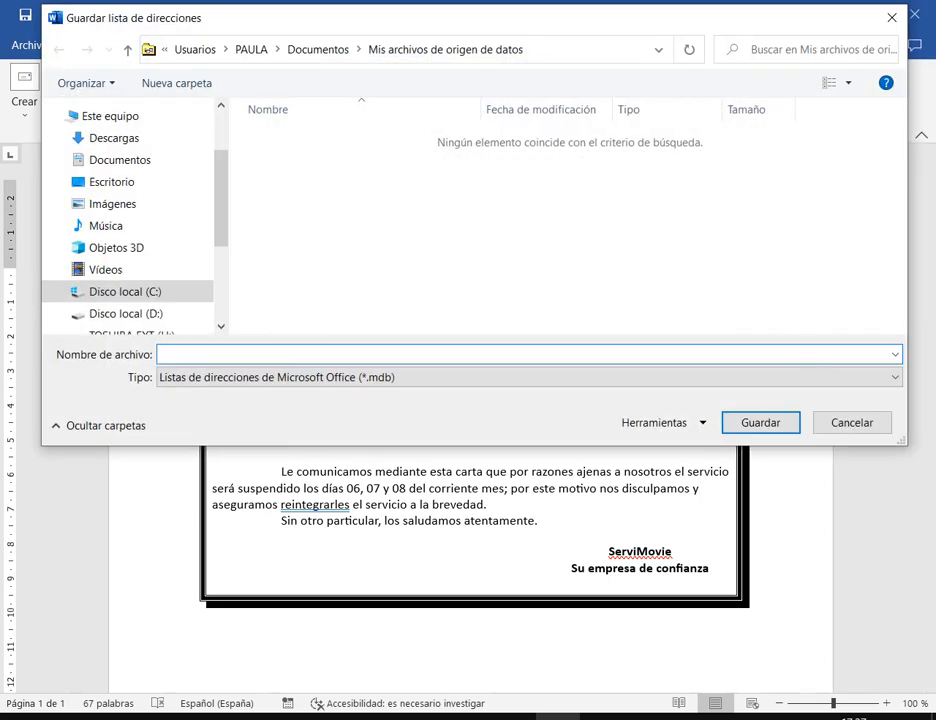
Save the address list as 'Lista combinacion de correspondencia Nº2' (.mdb) in Mis archivos de origen de datos
drag(44, 8, 210, 29)
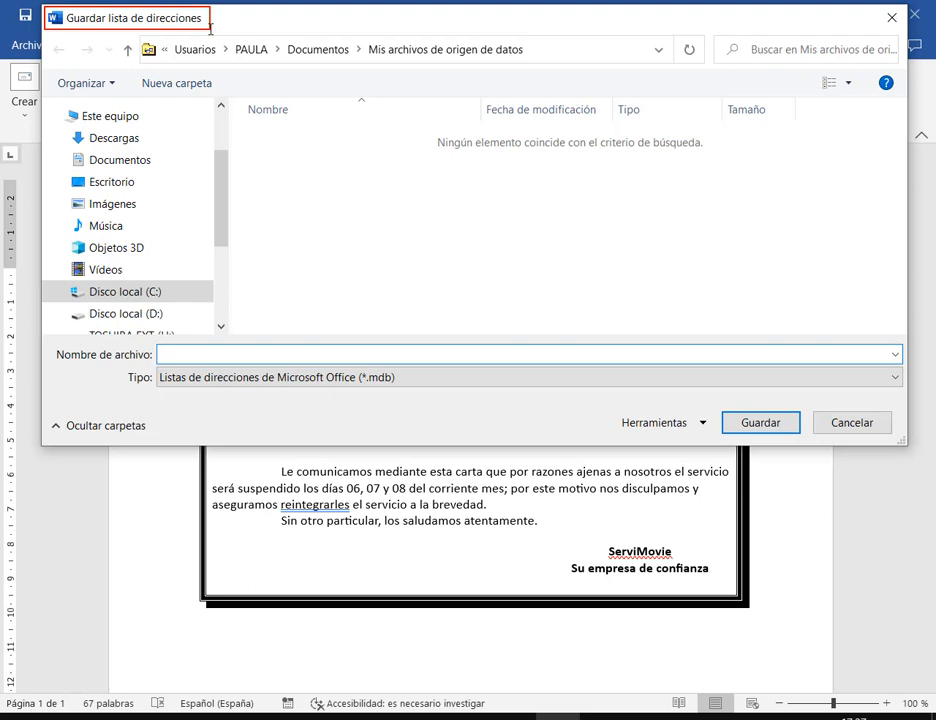
key(Escape)
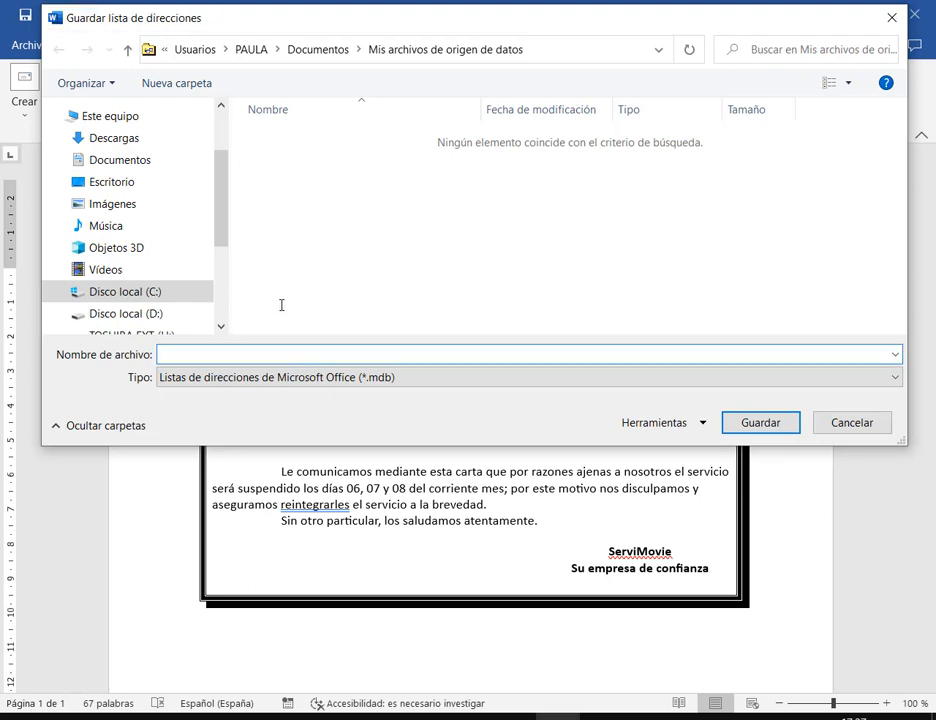
text(ista combinacion de c)
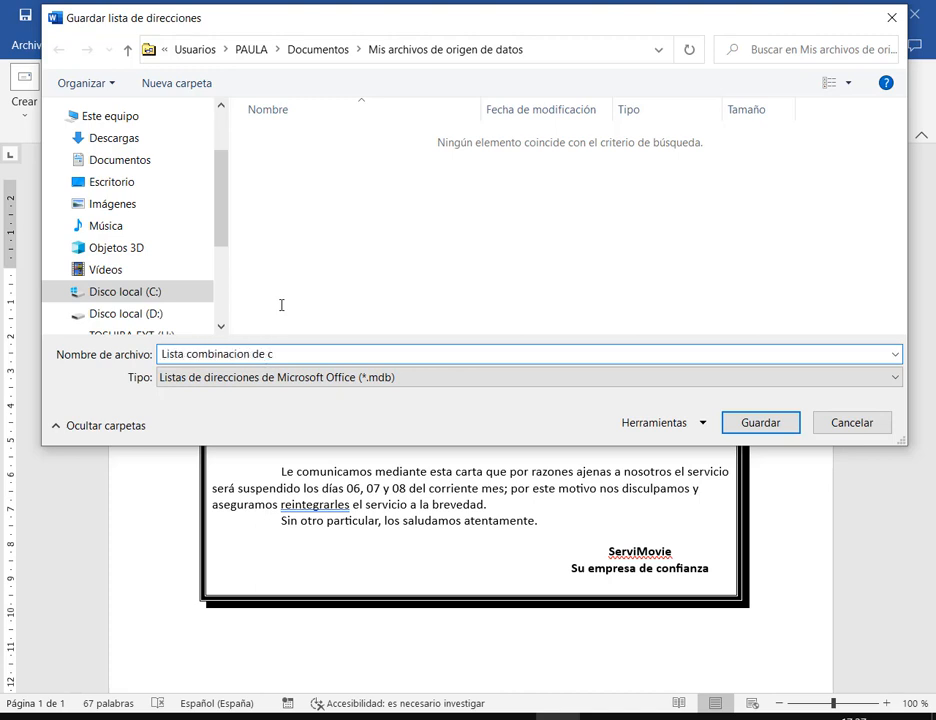
text(orrespondencia Nº1)
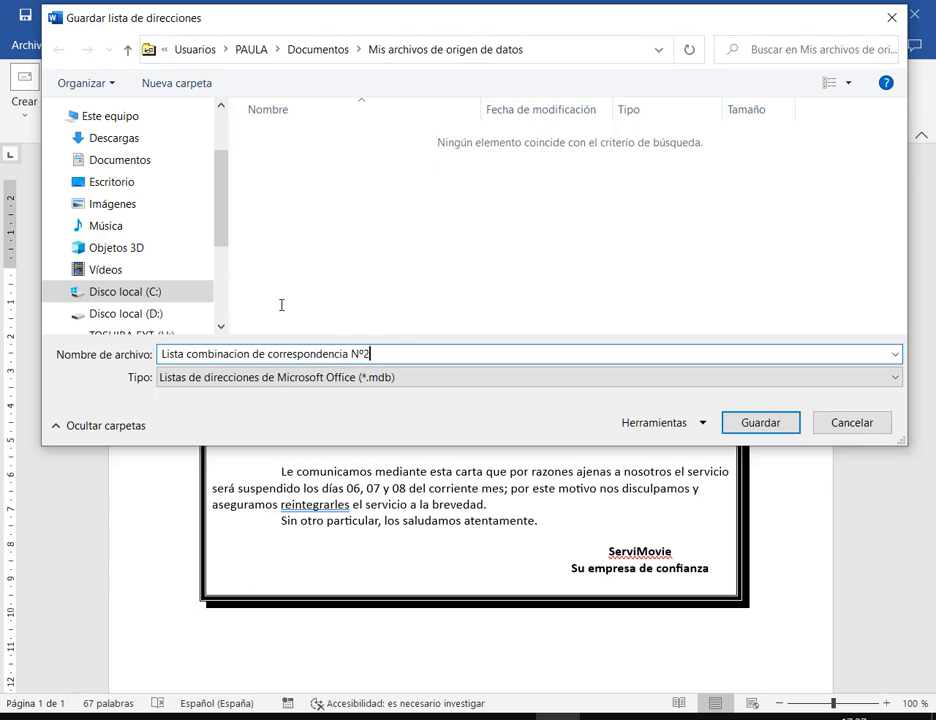
key(Return)
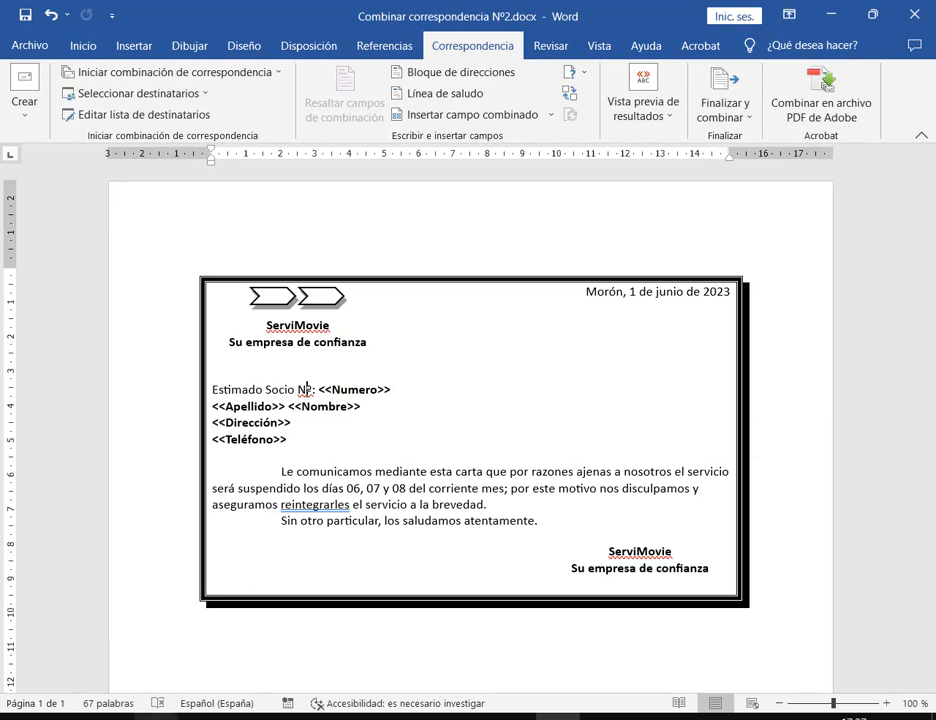
In File Explorer, open Documentos > Mis archivos de origen de datos
click(155, 716)
click(121, 670)
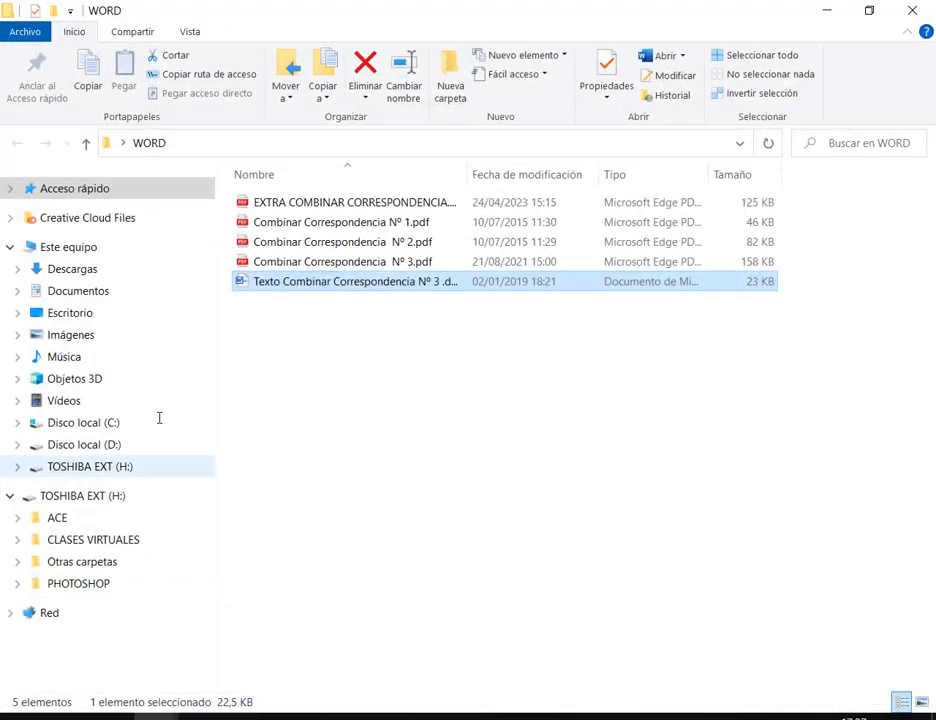
click(97, 290)
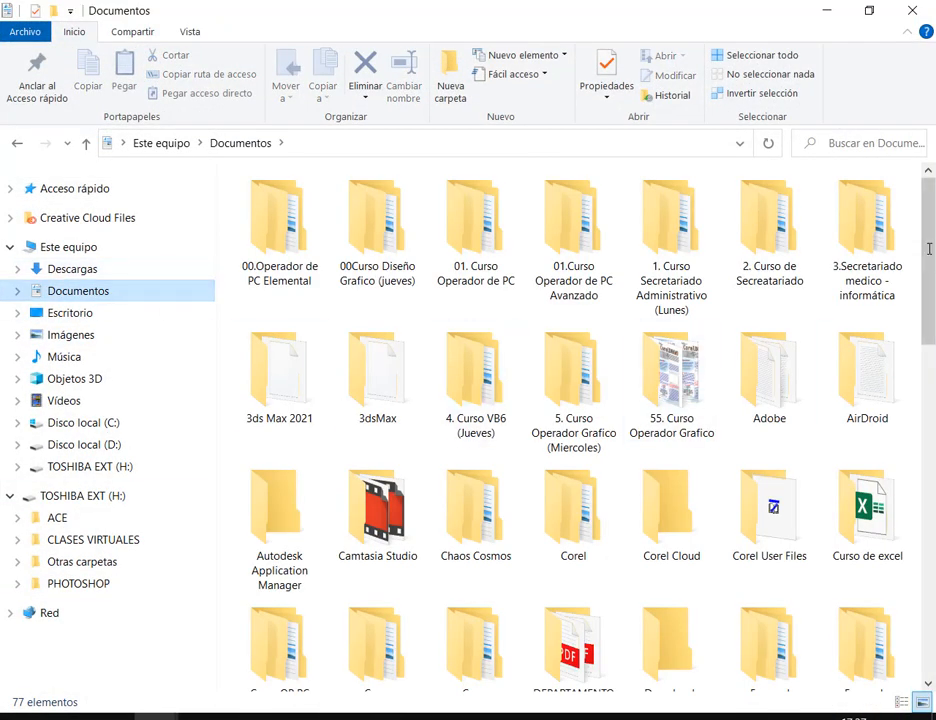
scroll(742, 245, down, 1)
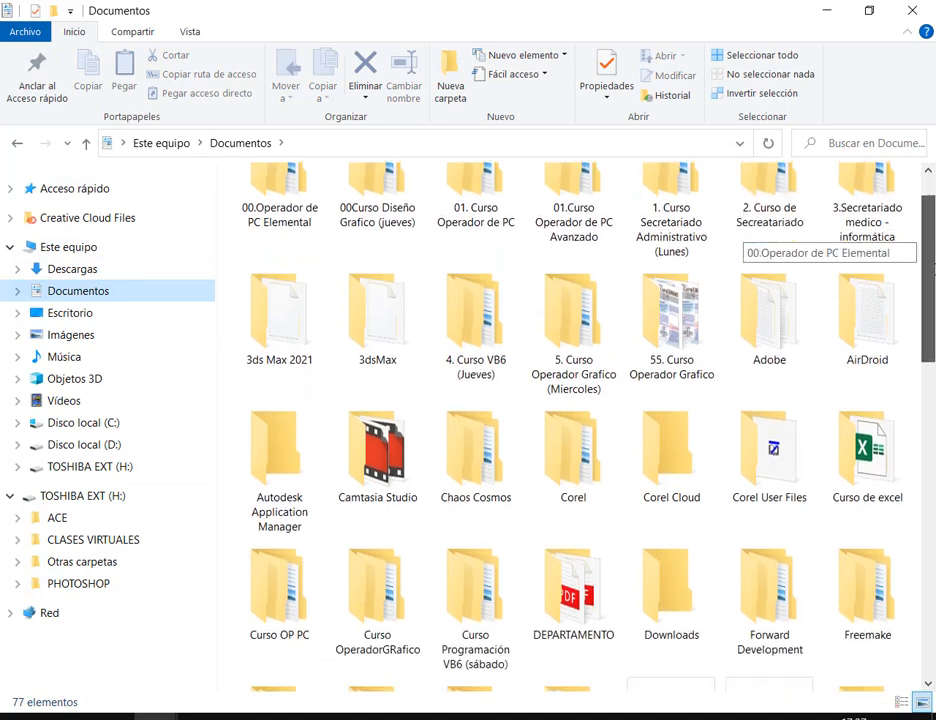
scroll(742, 245, down, 2)
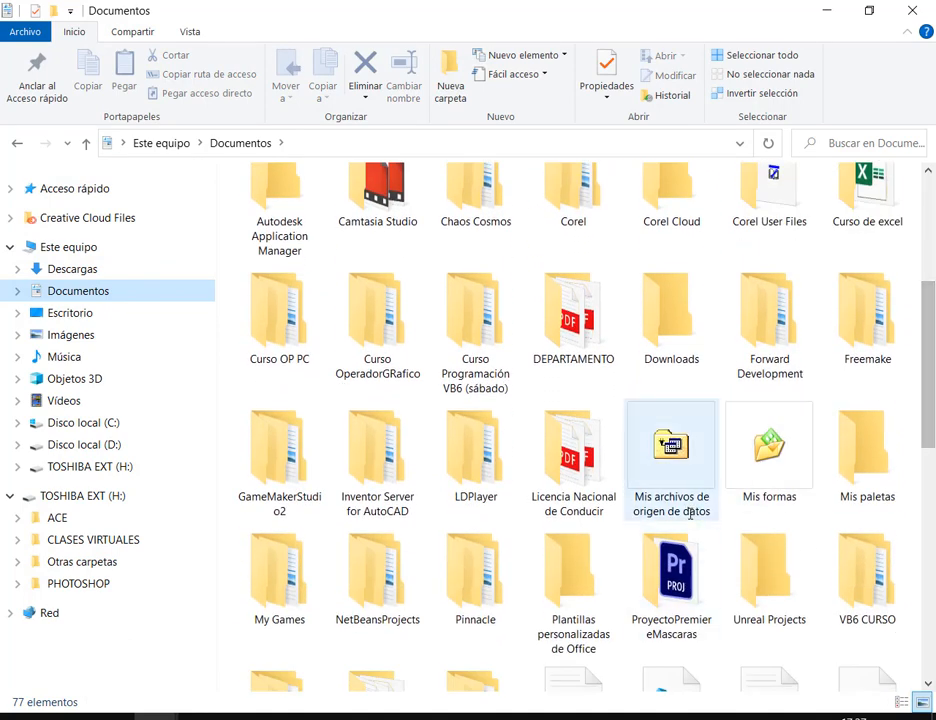
click(689, 512)
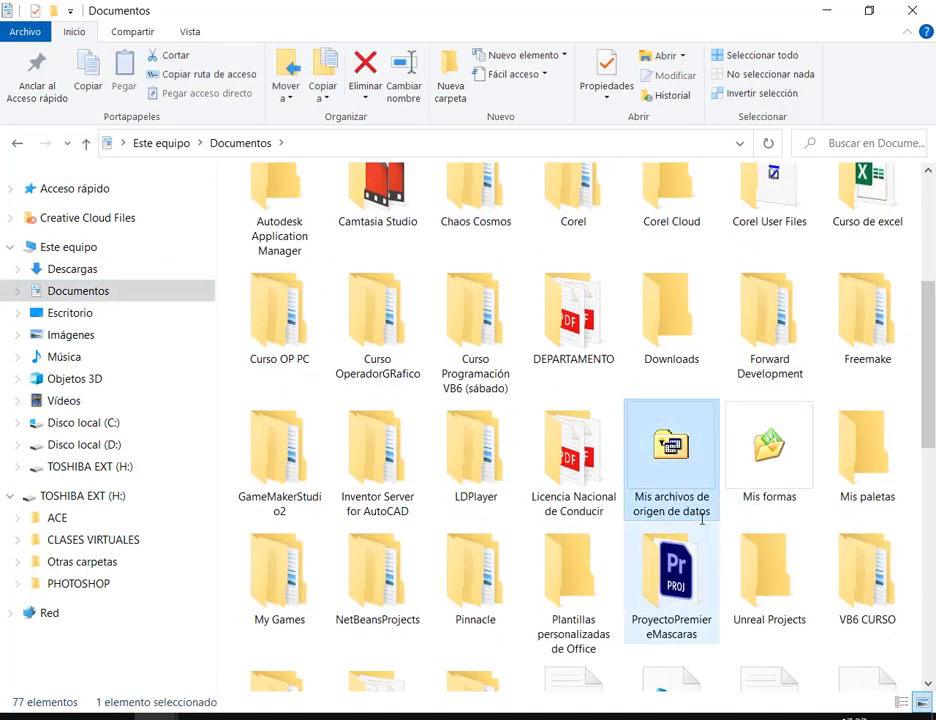
double_click(704, 511)
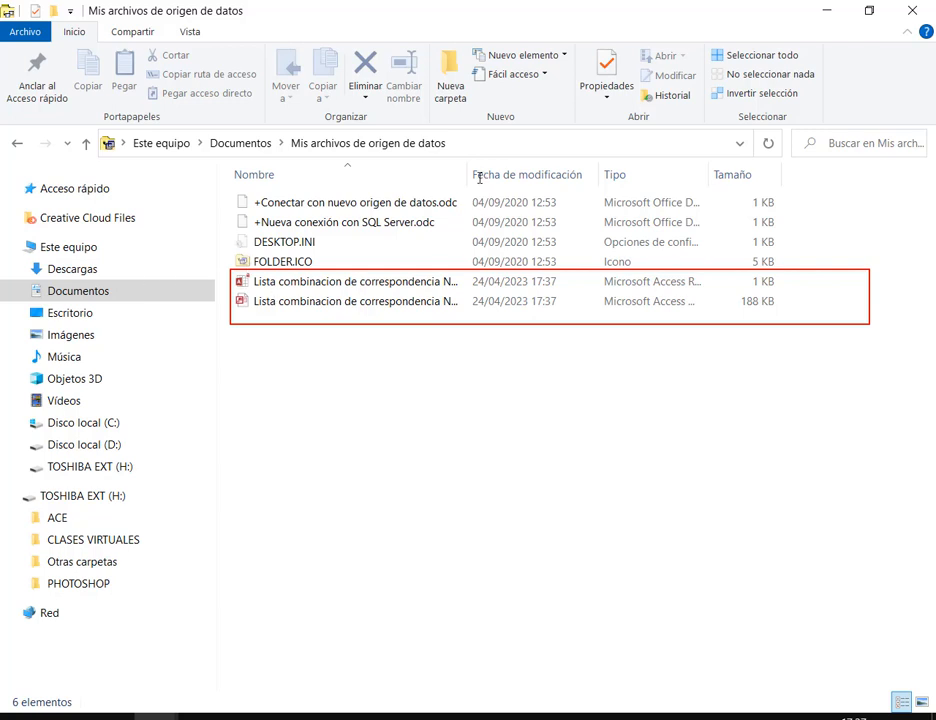
Widen the Name column to confirm Lista combinacion de correspondencia Nº2.mdb is listed
drag(467, 174, 580, 174)
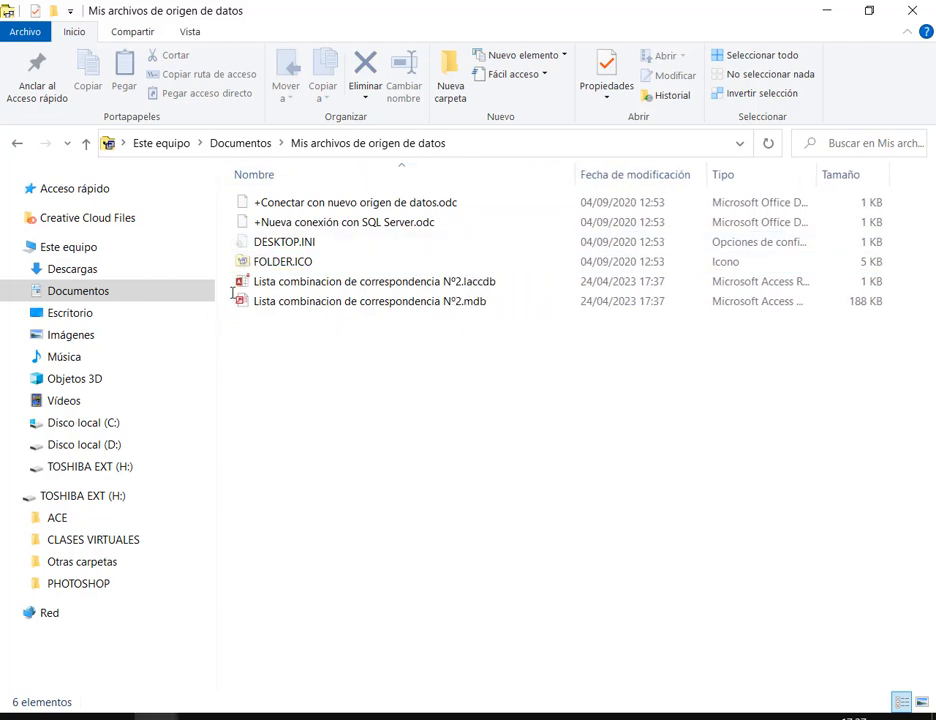
drag(231, 292, 505, 311)
drag(536, 244, 496, 277)
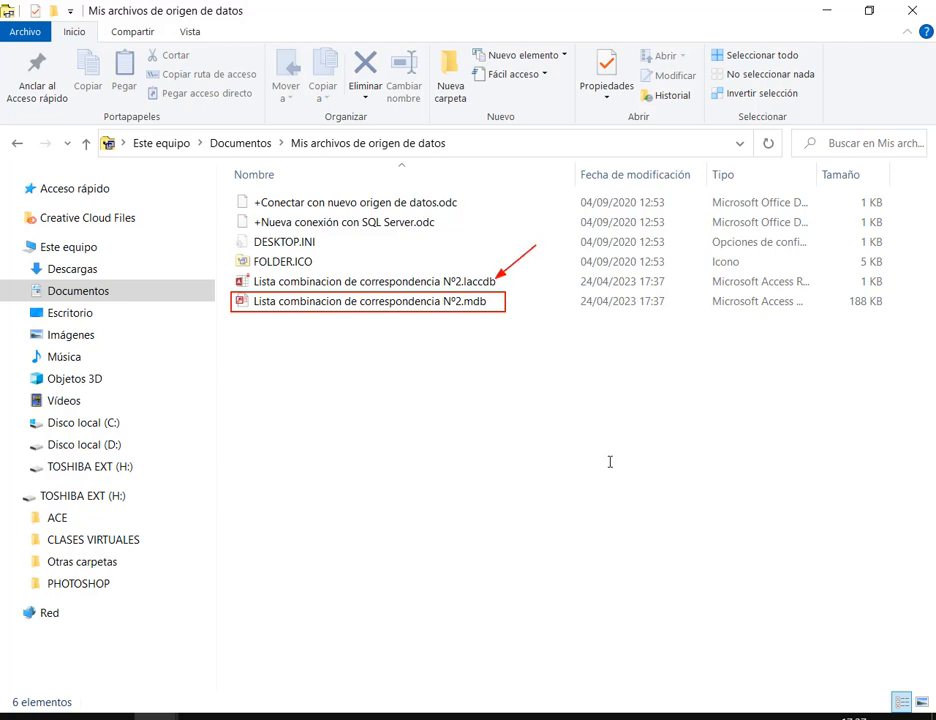
key(Escape)
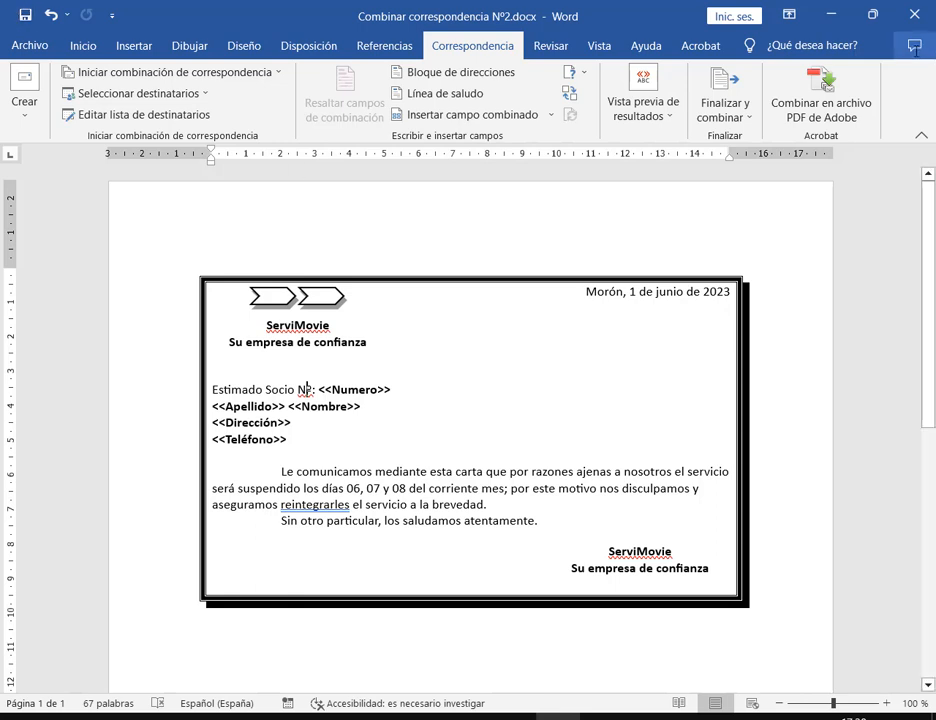
Close the ServiMovie letter and exit Word without keeping the last copied item
click(912, 20)
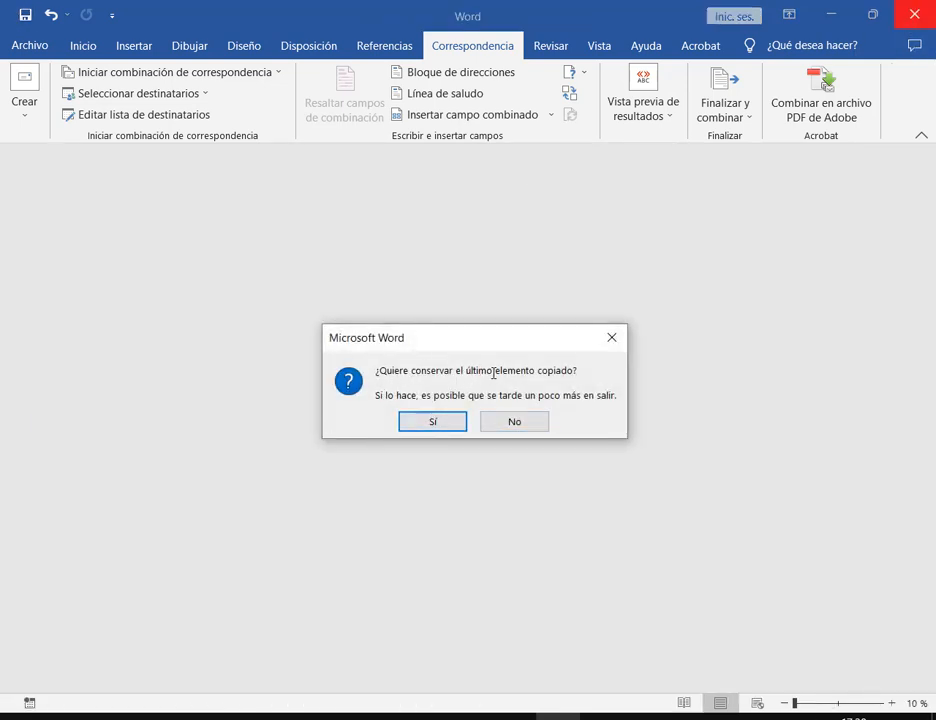
click(541, 424)
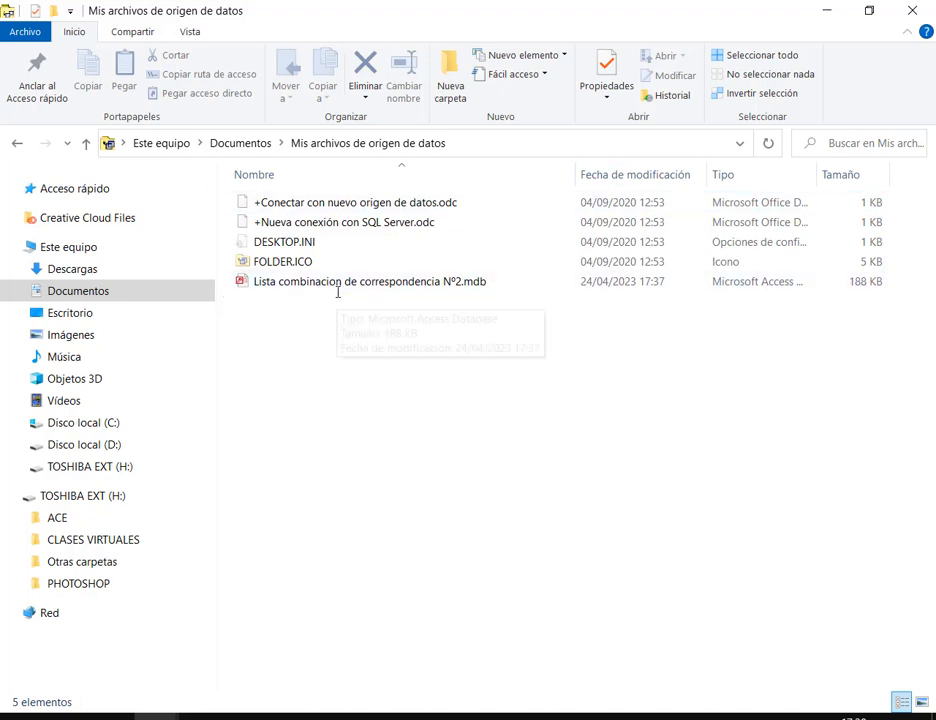
Move the recipient list .mdb into Documentos > 00.Operador de PC Elemental > 2. Word
drag(232, 269, 497, 291)
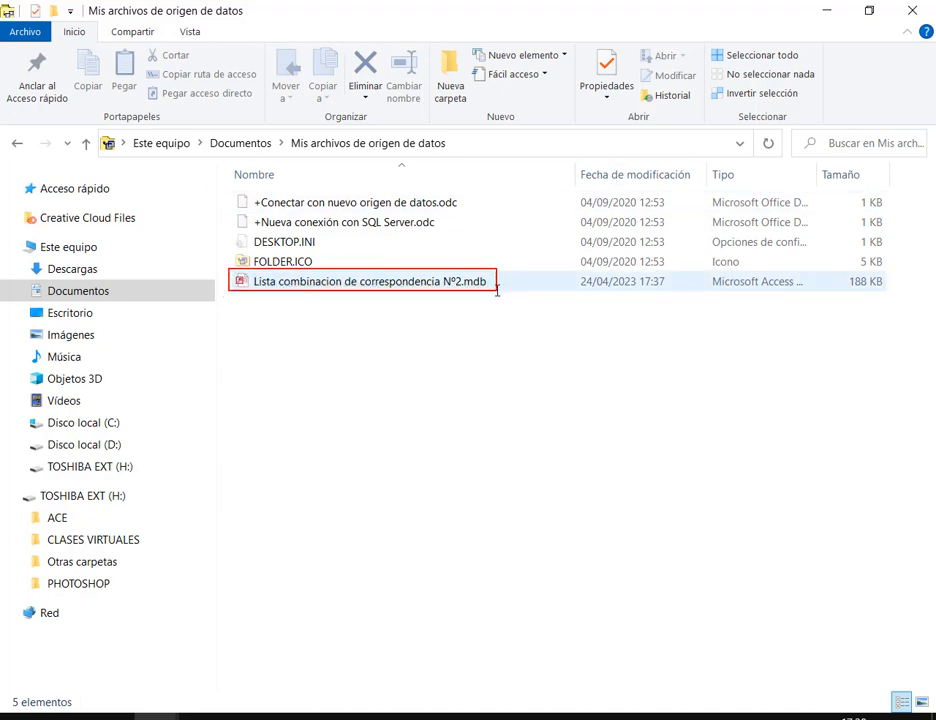
drag(296, 333, 299, 288)
click(304, 282)
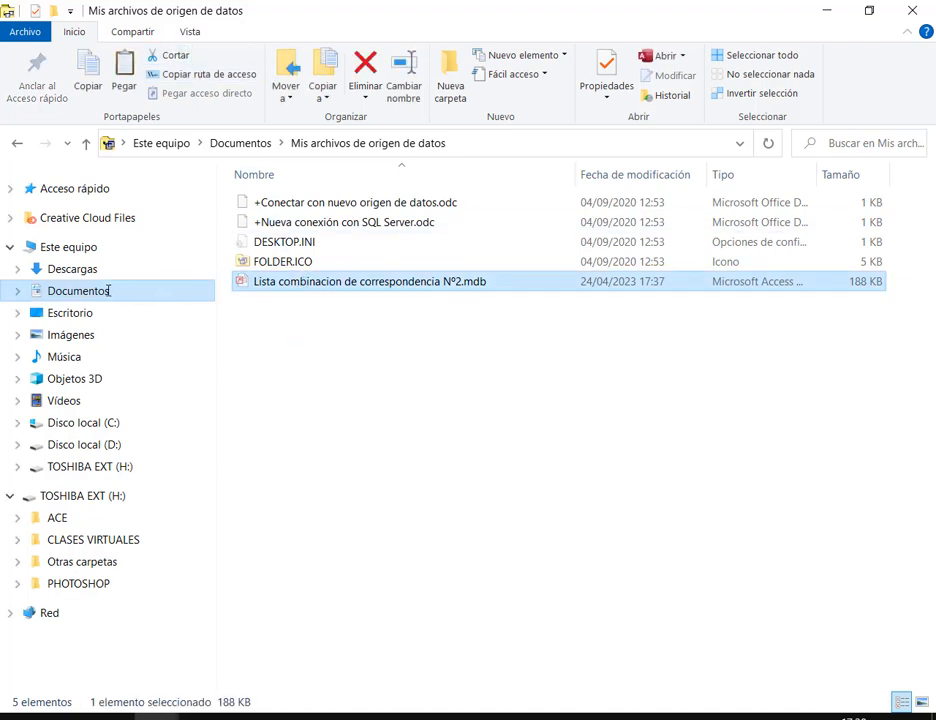
click(162, 291)
scroll(547, 372, up, 2)
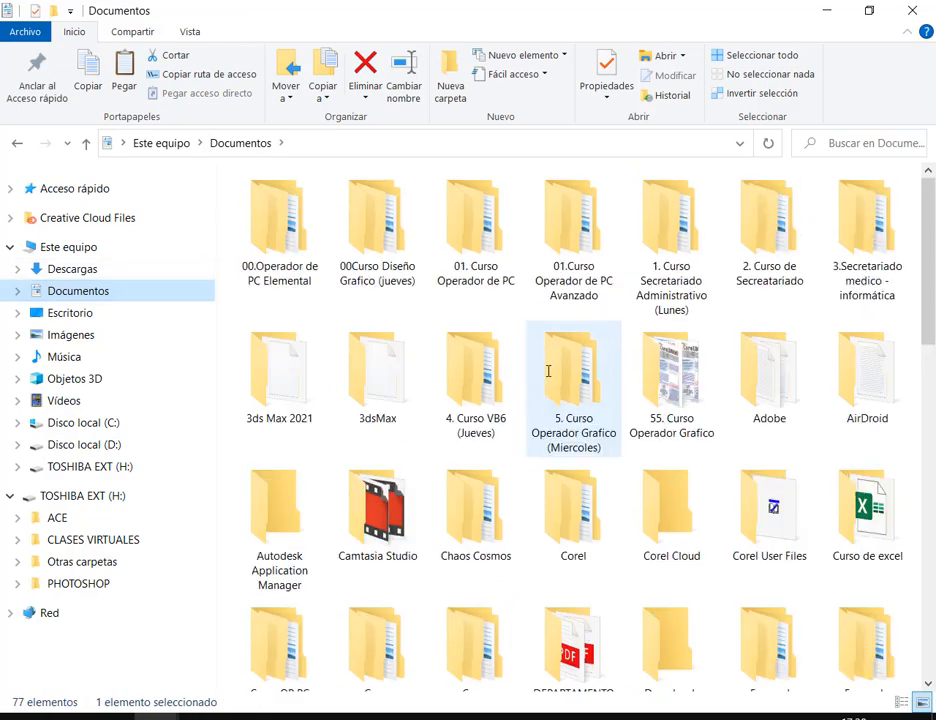
double_click(246, 222)
double_click(267, 224)
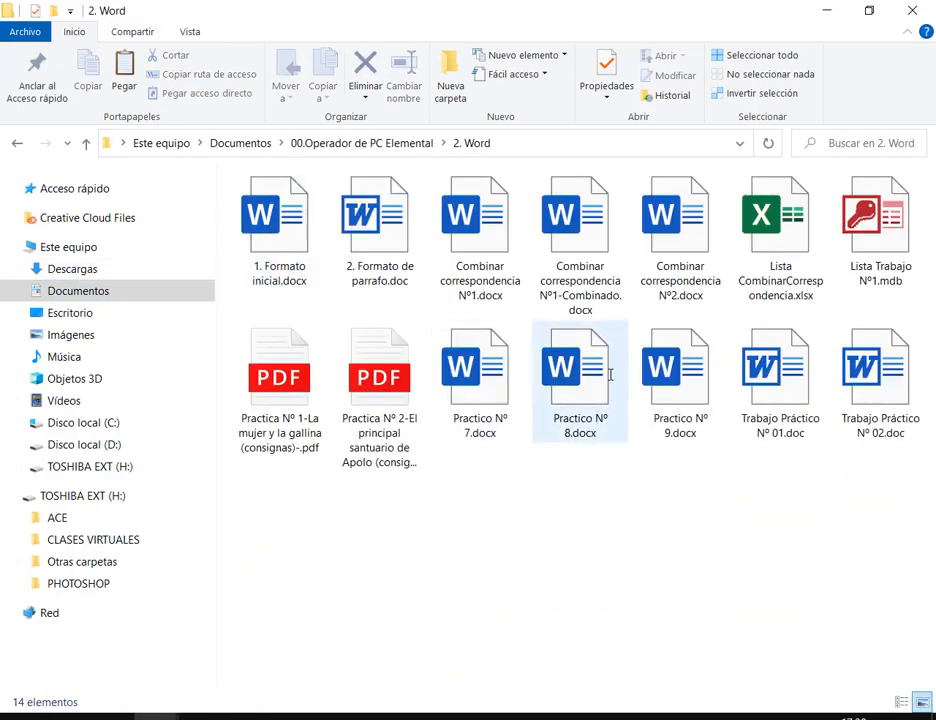
click(124, 75)
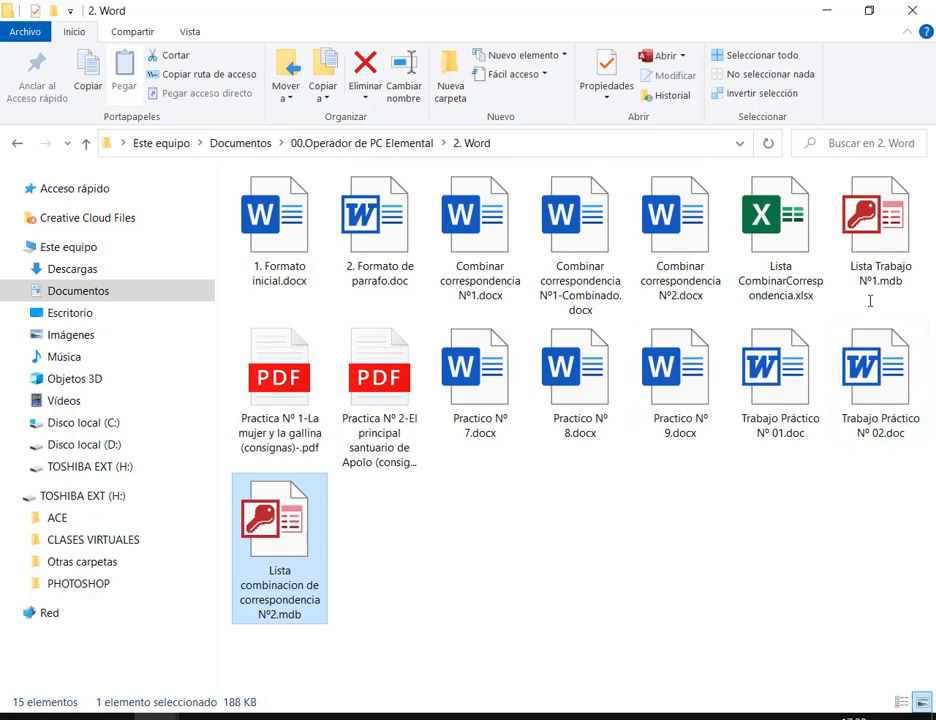
Rename the pasted database to Lista Trabajo Nº2.mdb
click(322, 585)
click(315, 603)
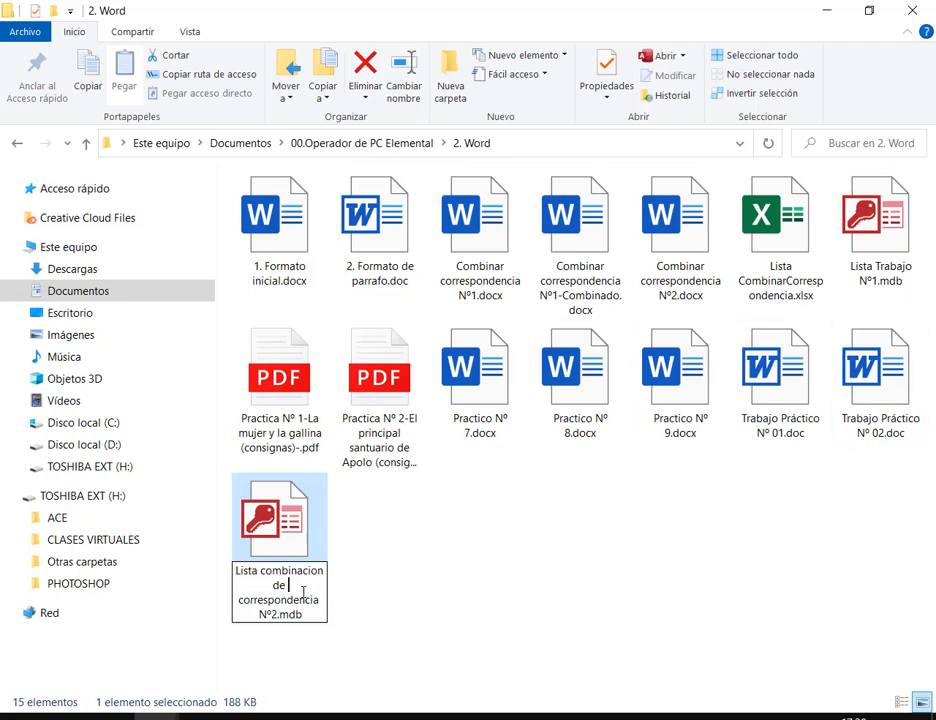
drag(262, 570, 324, 597)
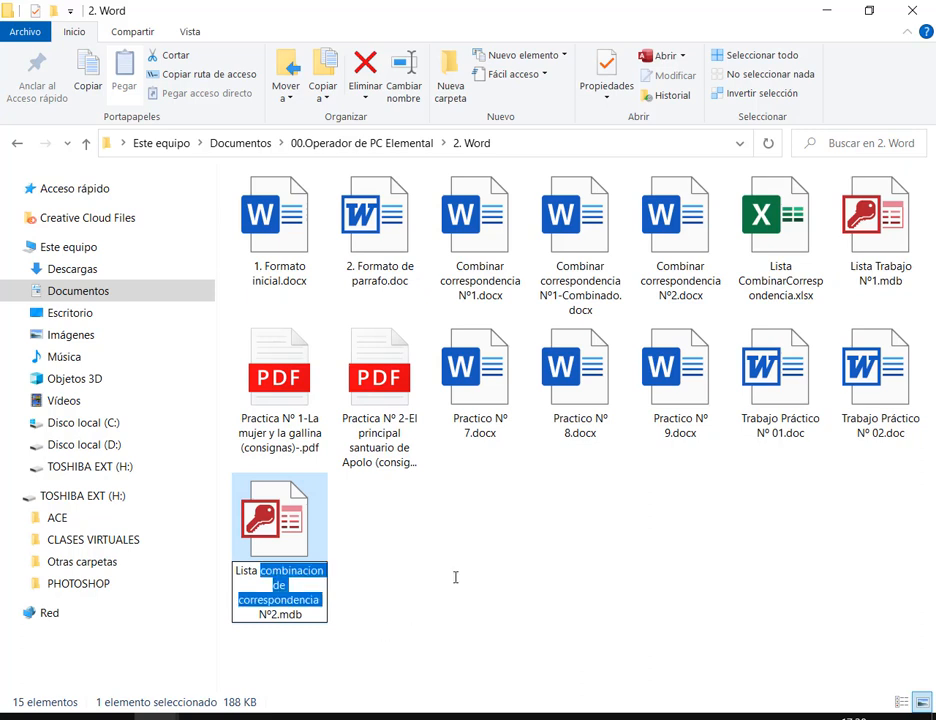
text(Trabajo)
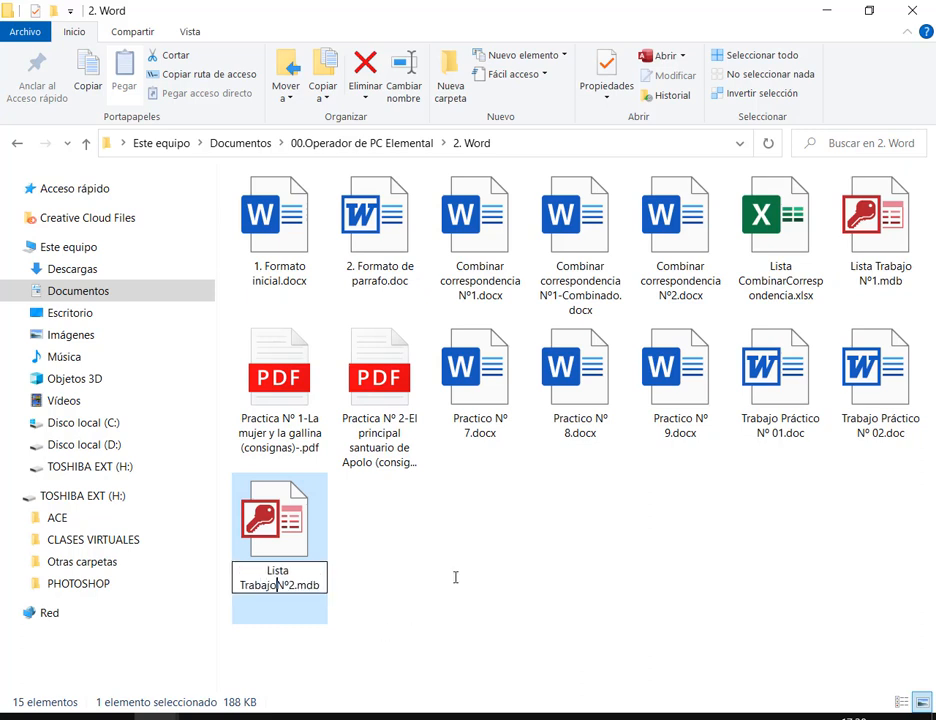
key(Return)
click(272, 438)
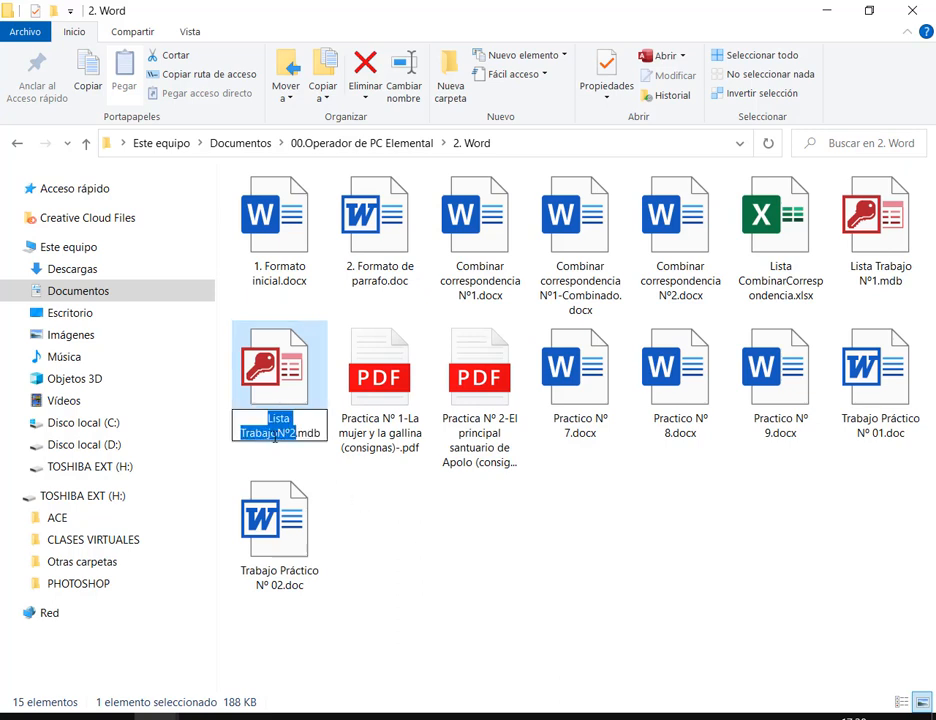
click(278, 434)
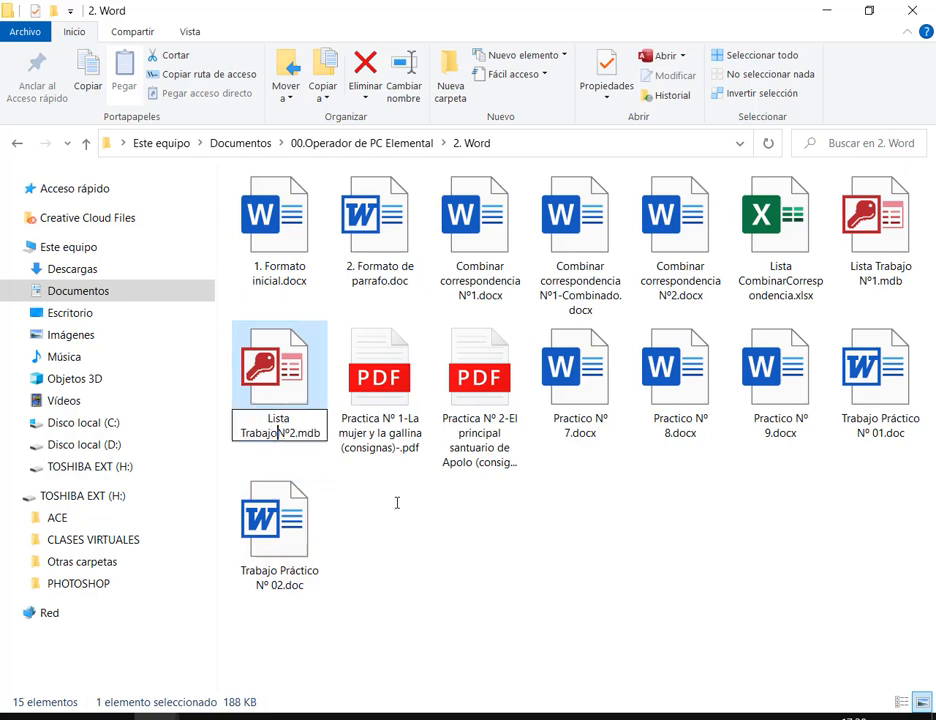
key(Return)
click(602, 522)
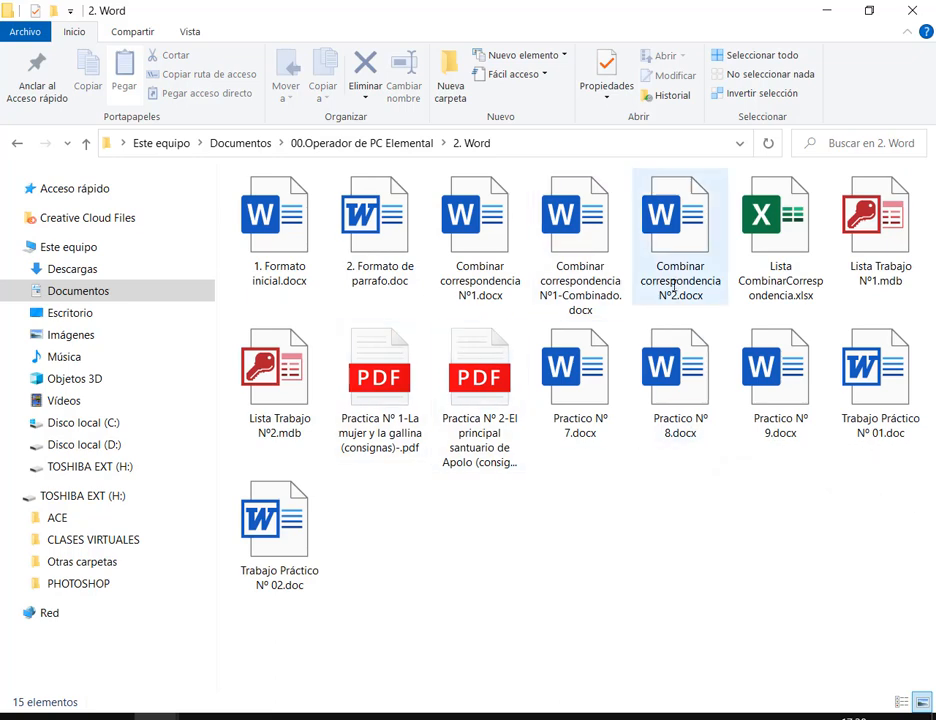
Open Combinar correspondencia Nº2.docx, accept the SQL data prompt, and dismiss the missing-list error
double_click(697, 215)
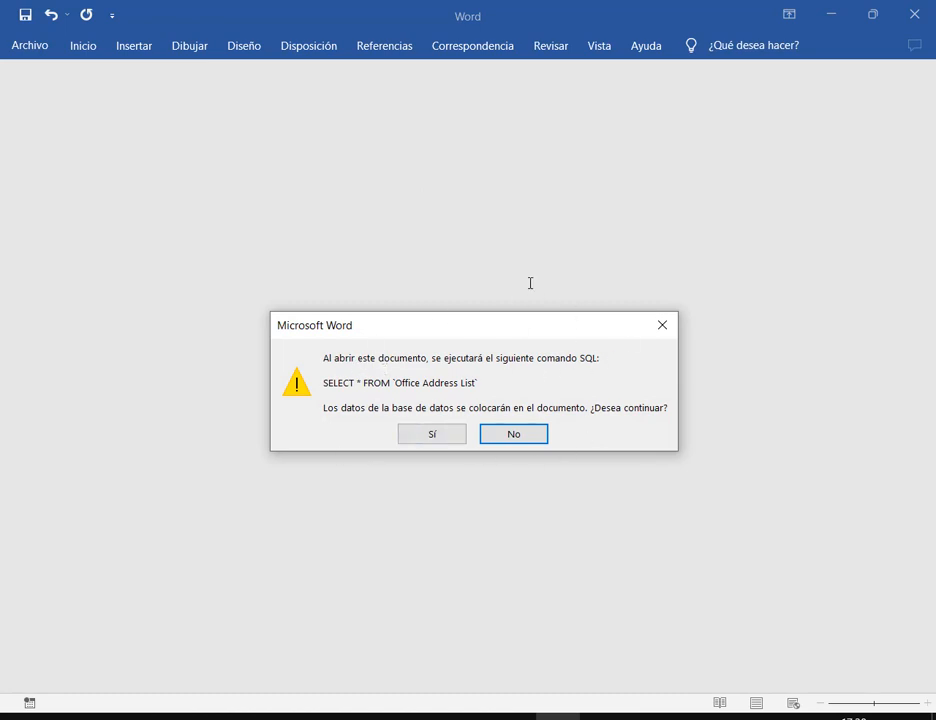
click(443, 435)
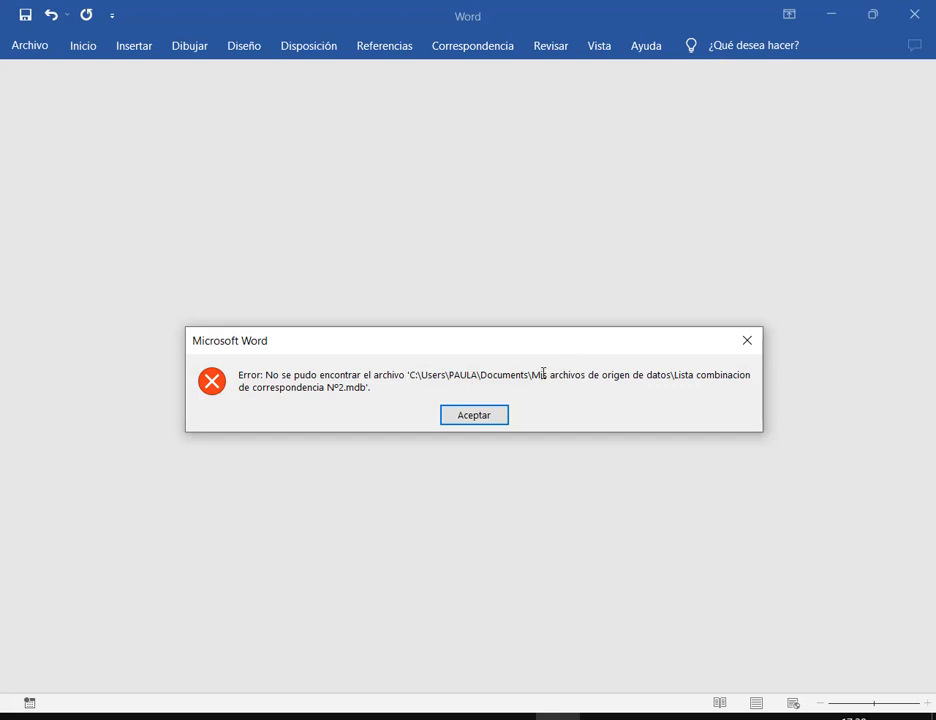
mouse_move(533, 366)
mouse_down()
mouse_move(692, 388)
mouse_move(671, 384)
mouse_up()
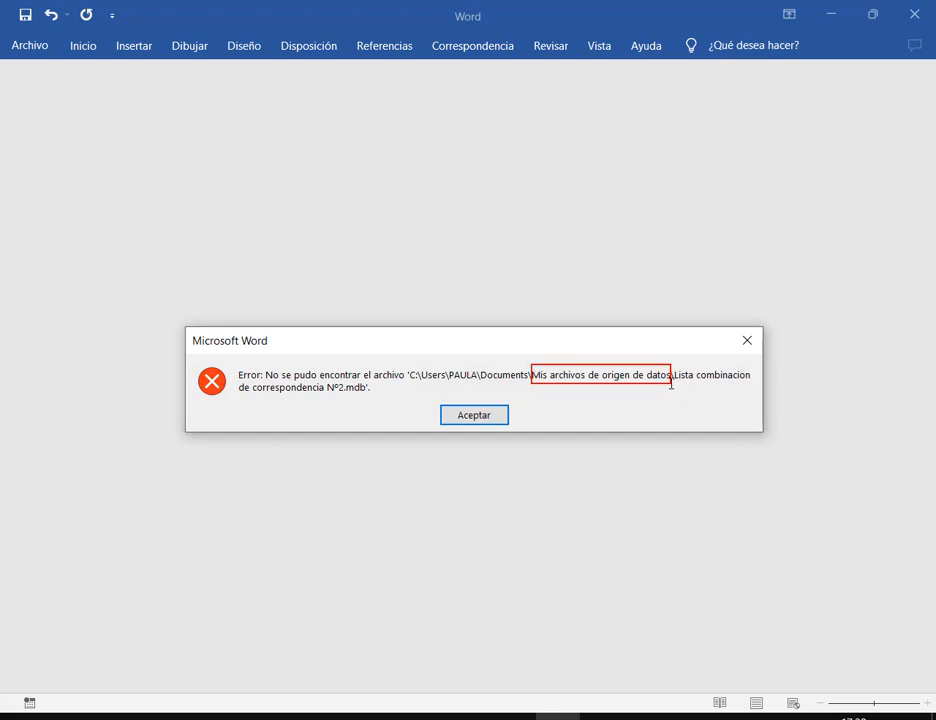
drag(672, 367, 763, 387)
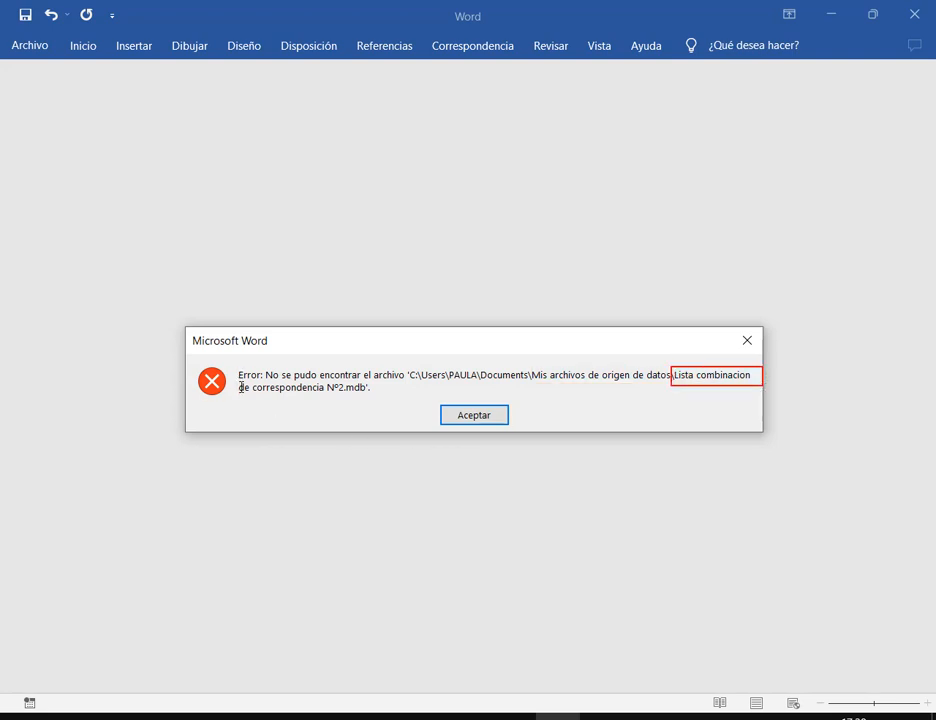
drag(288, 391, 388, 395)
click(477, 414)
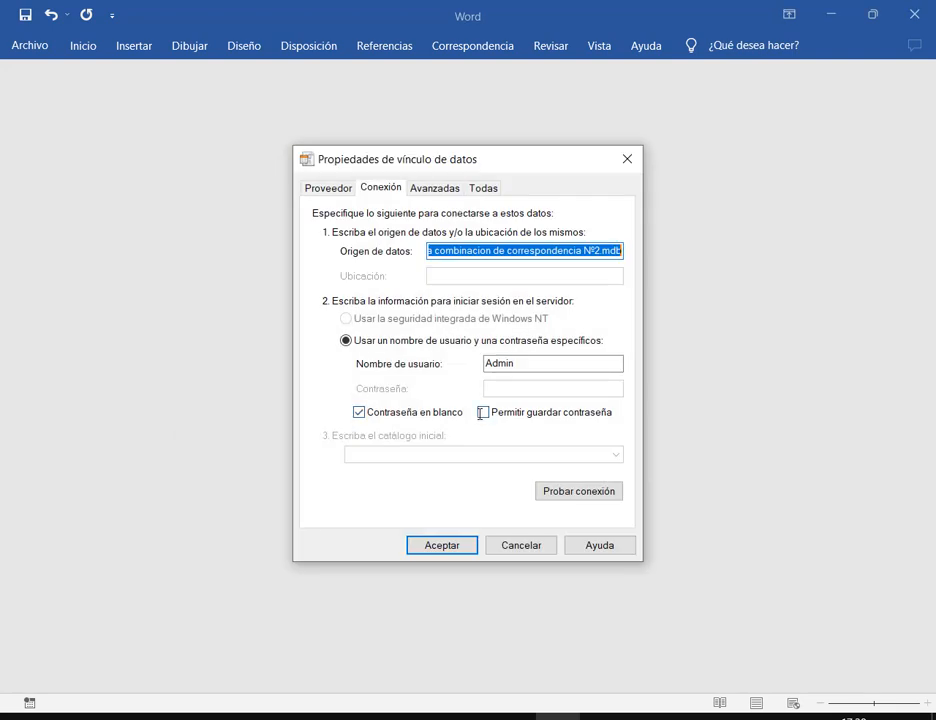
Delete the old Origen de datos path on the Conexión tab of the data link properties
click(541, 250)
drag(541, 252, 735, 252)
drag(596, 252, 142, 252)
click(468, 245)
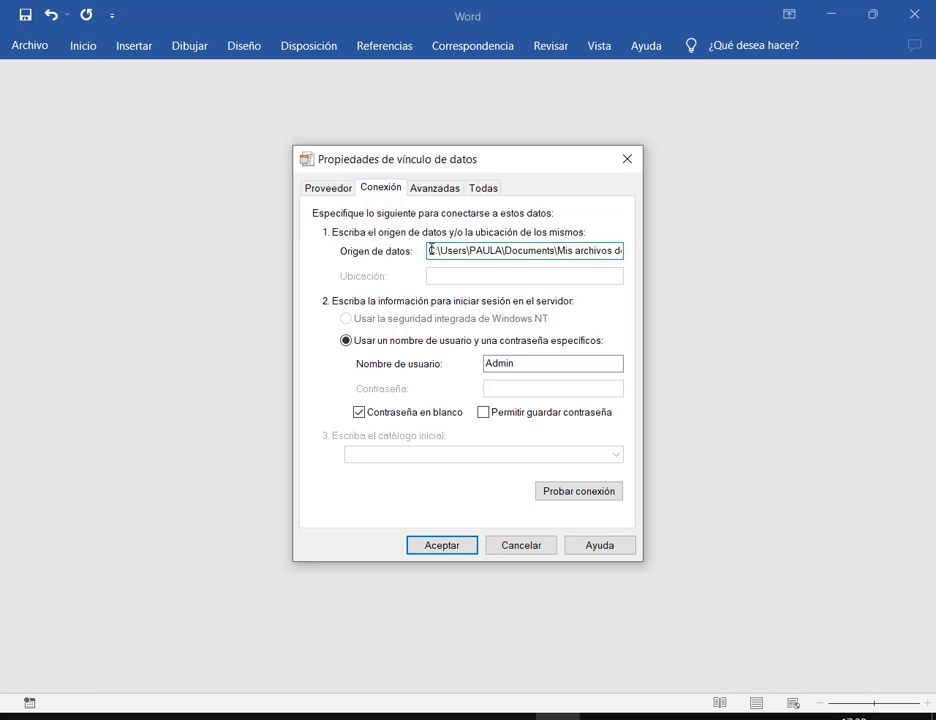
drag(432, 252, 825, 253)
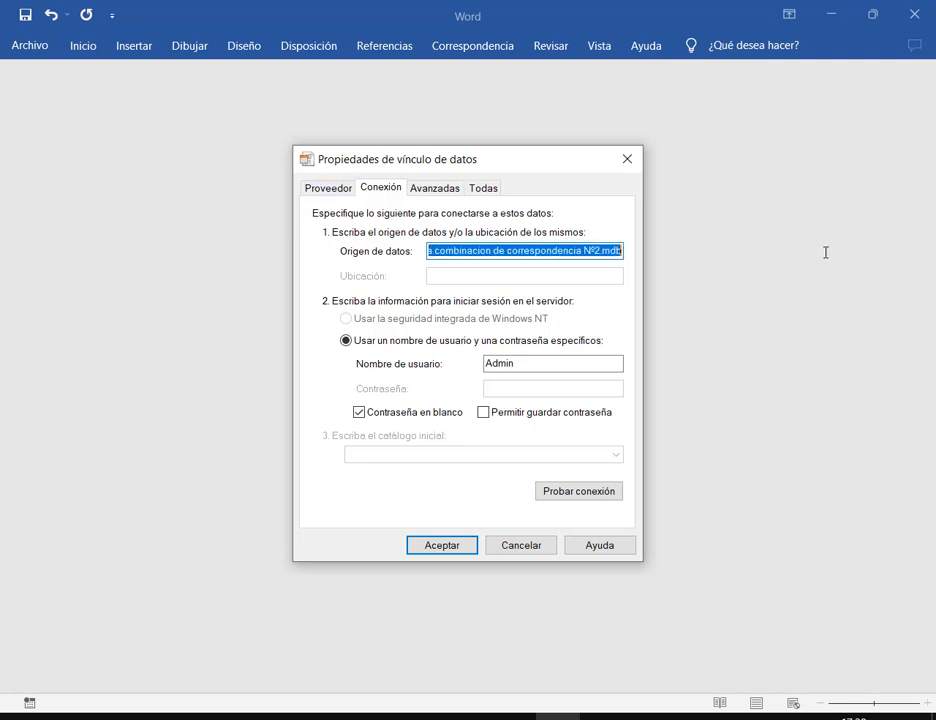
key(Delete)
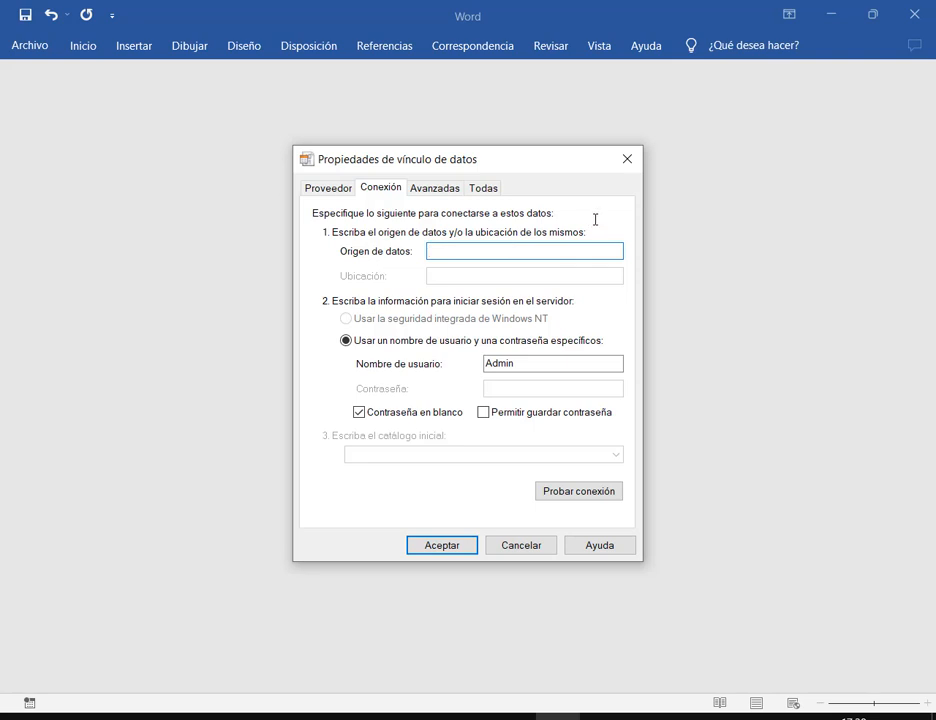
Review the provider, advanced and all-properties tabs, then confirm the emptied data link
click(436, 184)
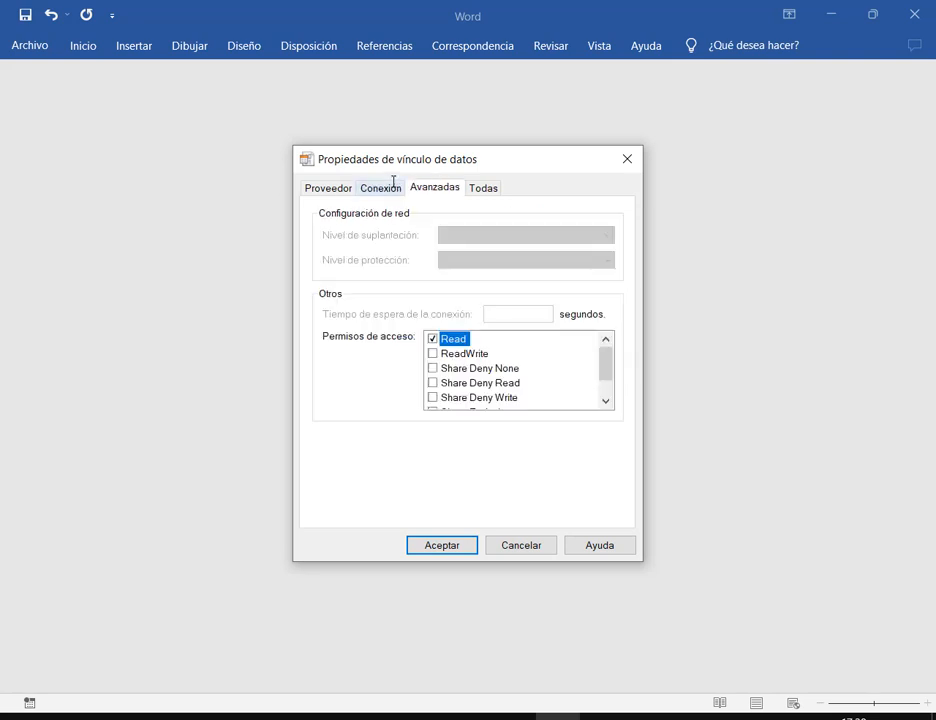
click(390, 186)
click(486, 188)
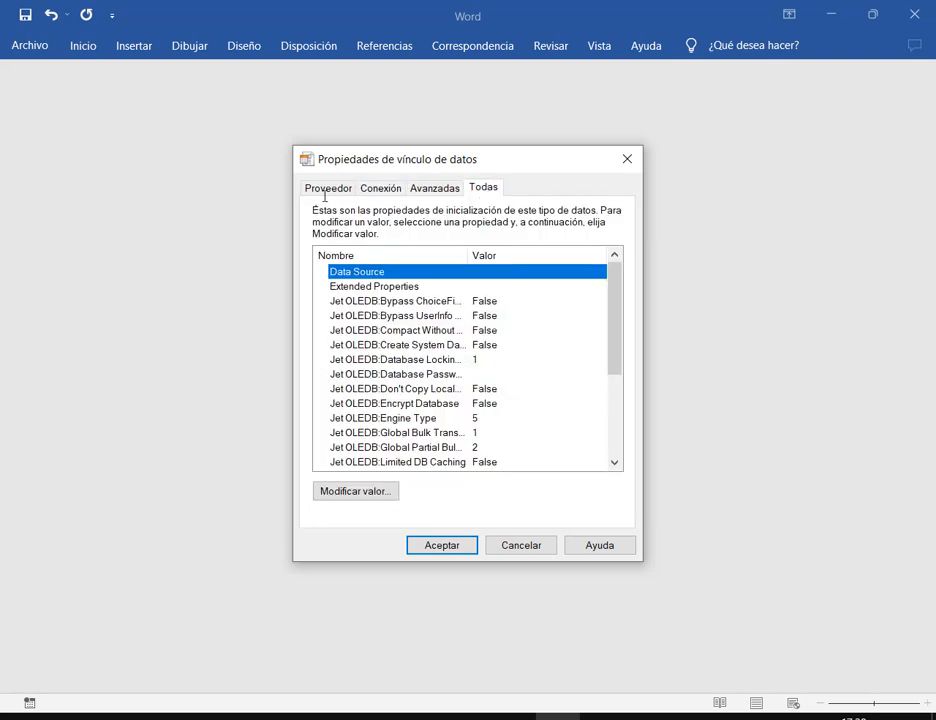
click(329, 187)
click(363, 187)
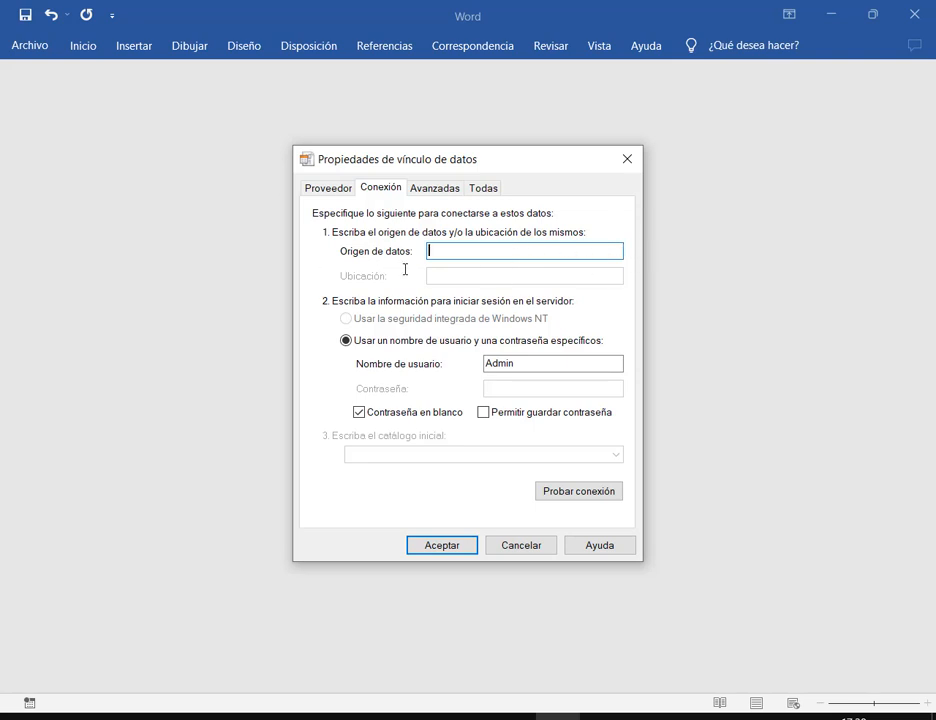
click(460, 546)
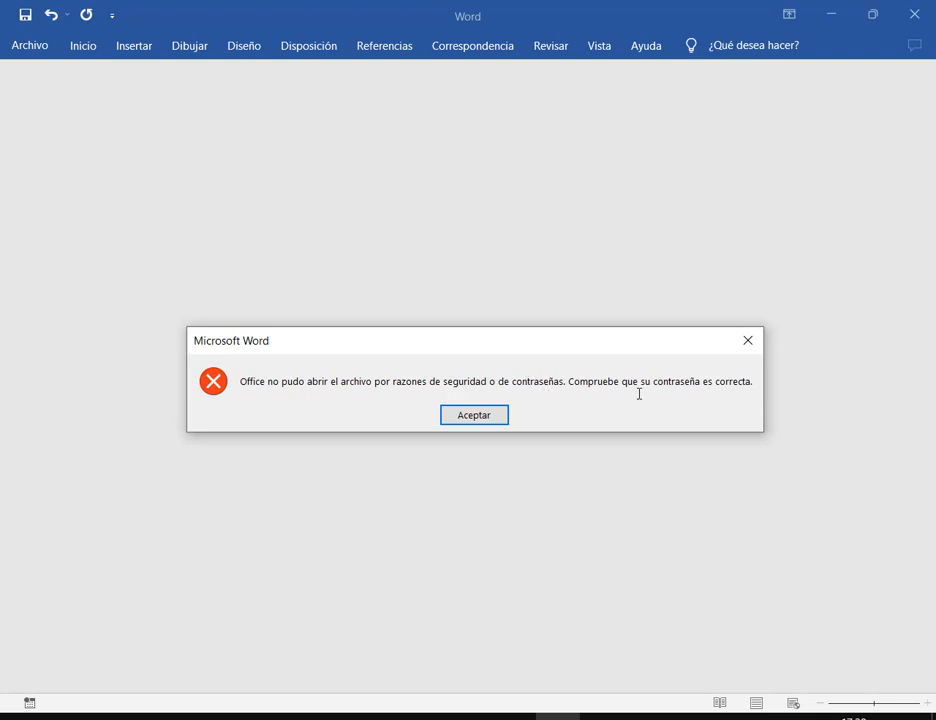
Link the letter to Lista Trabajo Nº2.mdb in Documentos > 00.Operador de PC Elemental > 2. Word
click(486, 411)
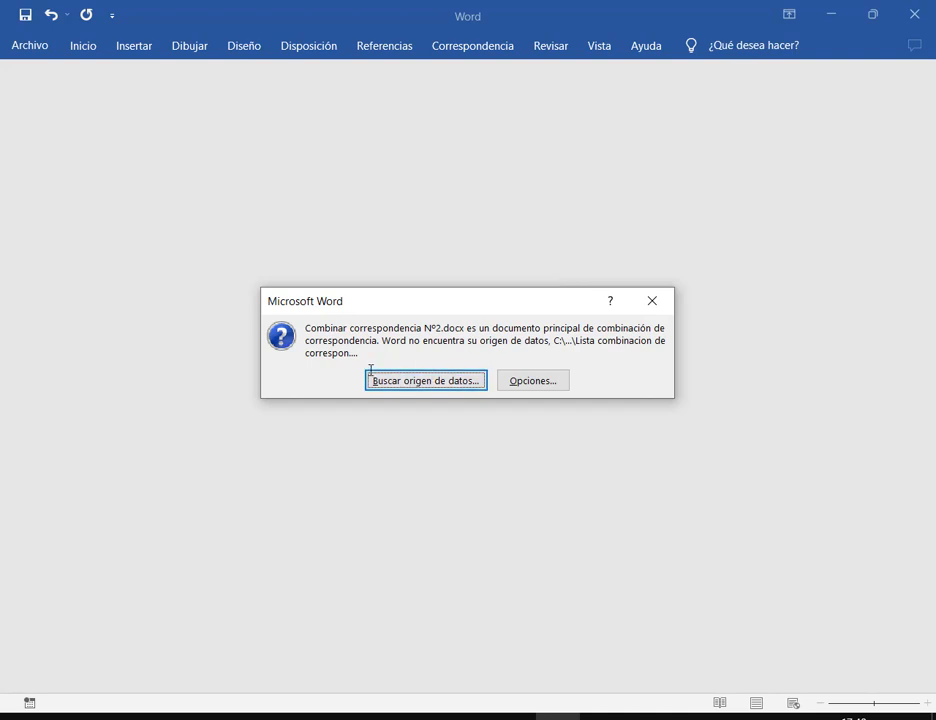
click(426, 380)
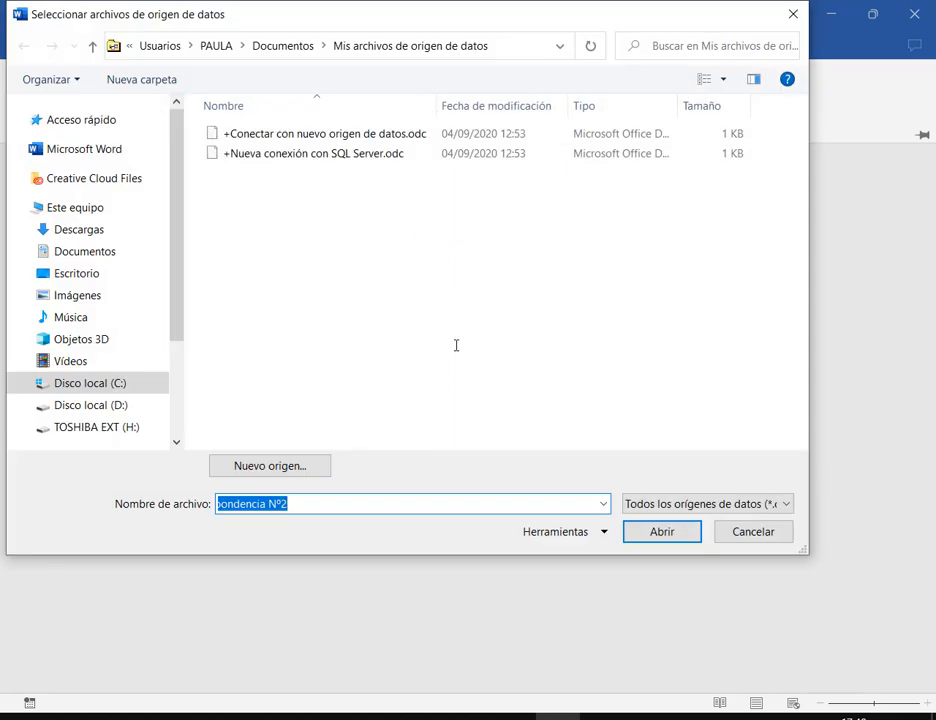
click(105, 253)
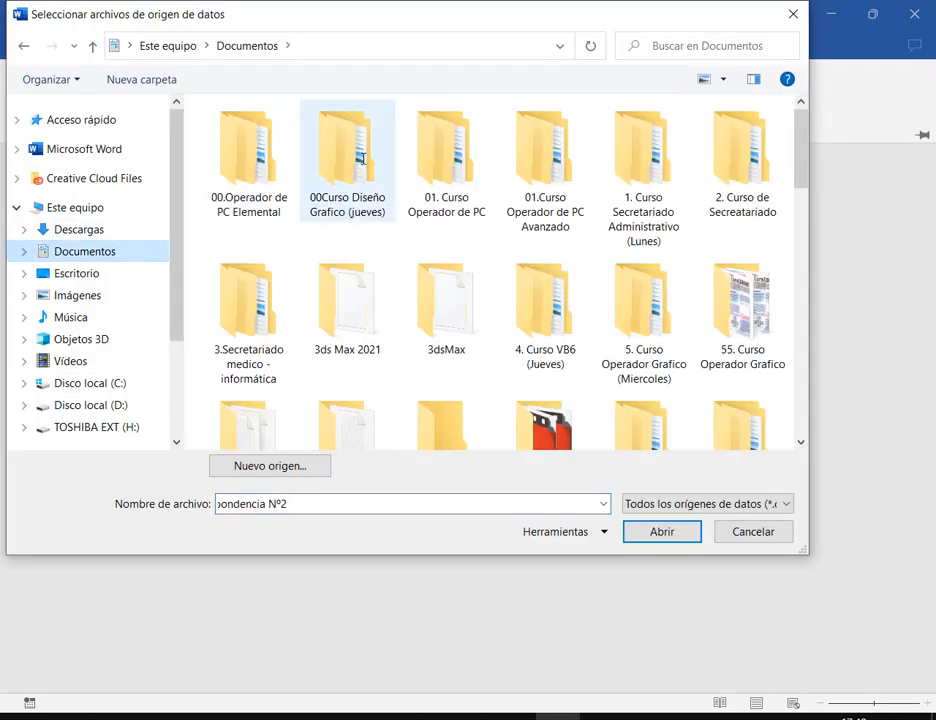
double_click(250, 155)
double_click(250, 155)
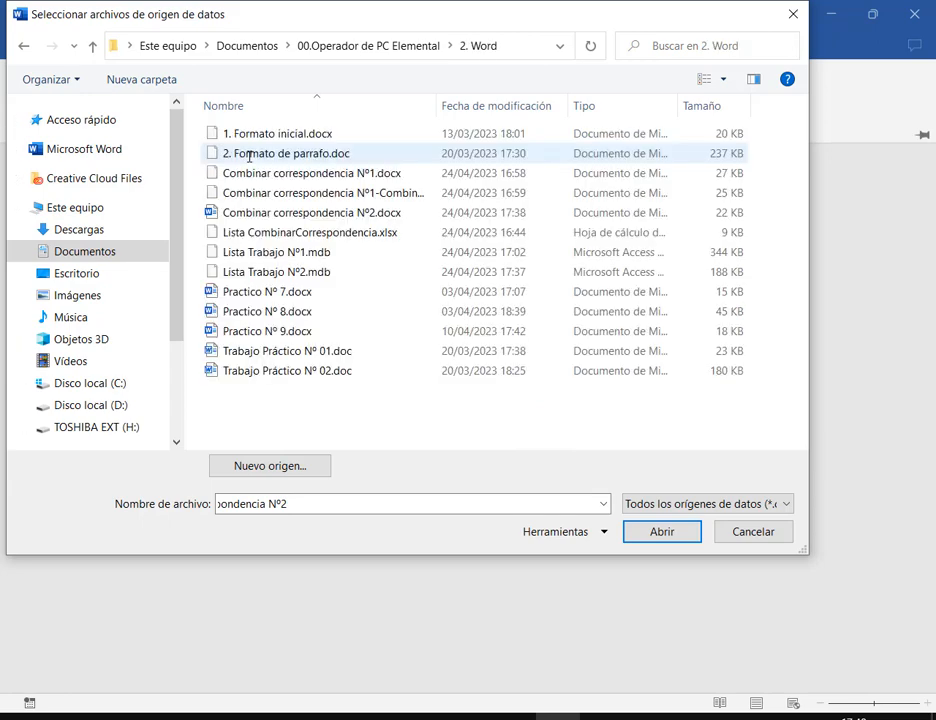
click(232, 272)
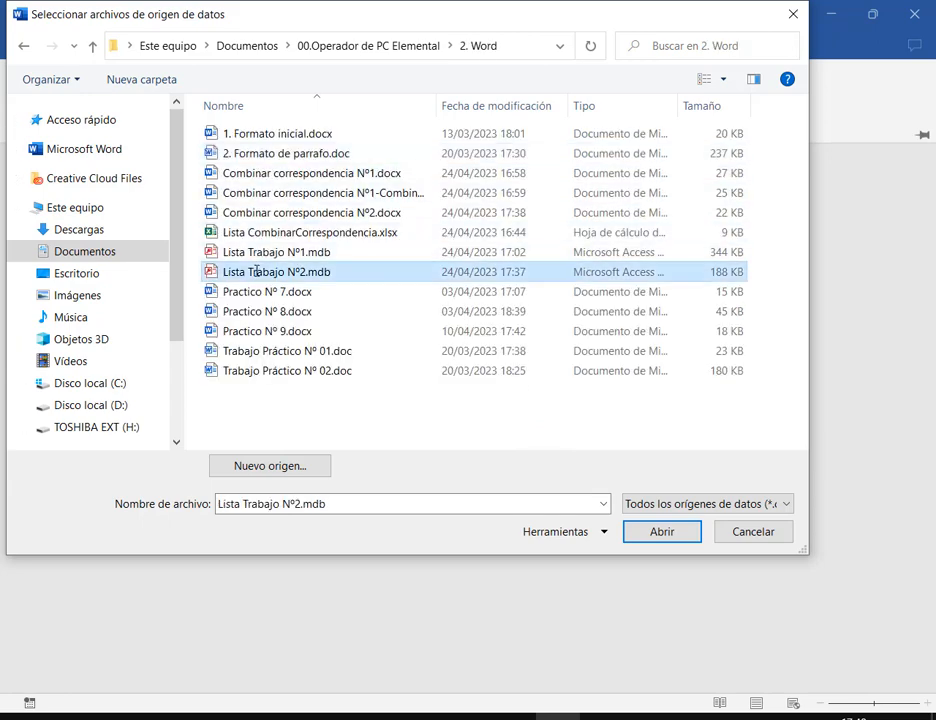
click(662, 532)
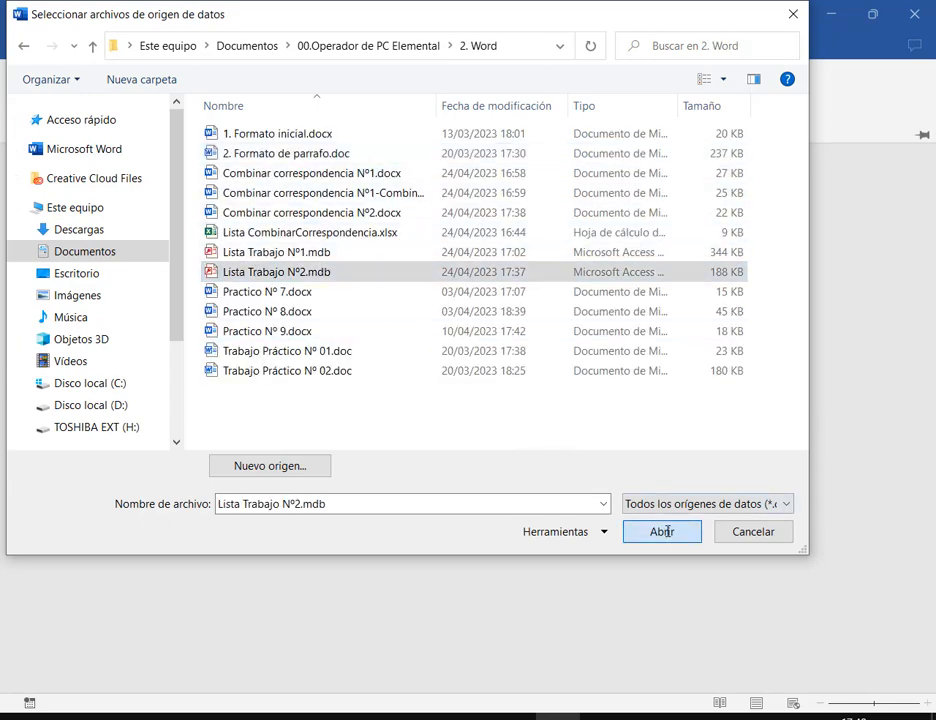
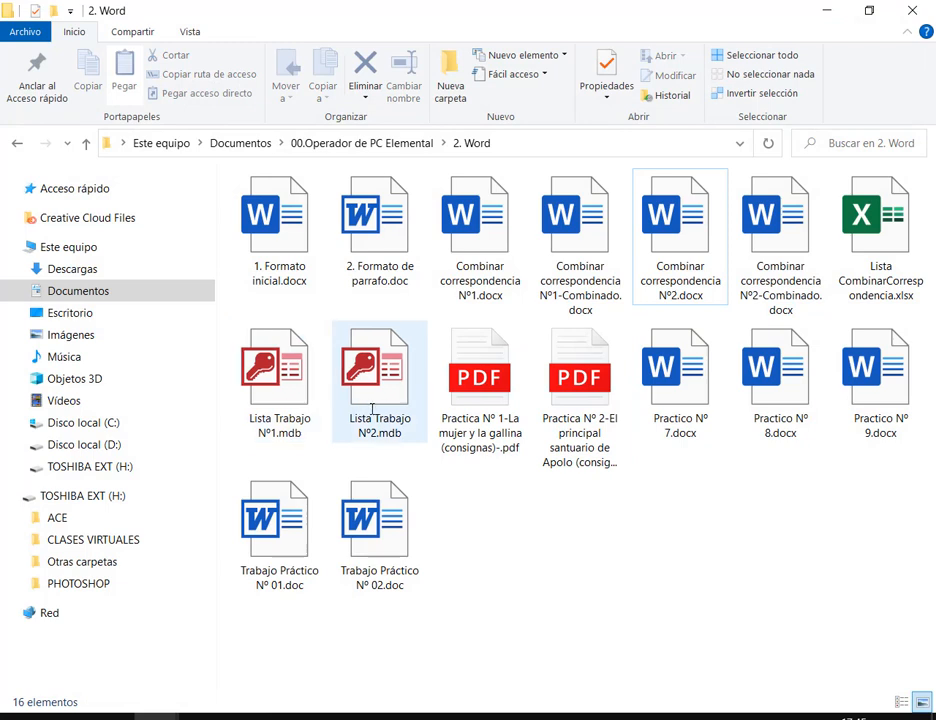
Demonstrate Ctrl/Shift multi-selection in the 2. Word folder, deselect all, and point out Nº1-Combinado.docx
click(365, 415)
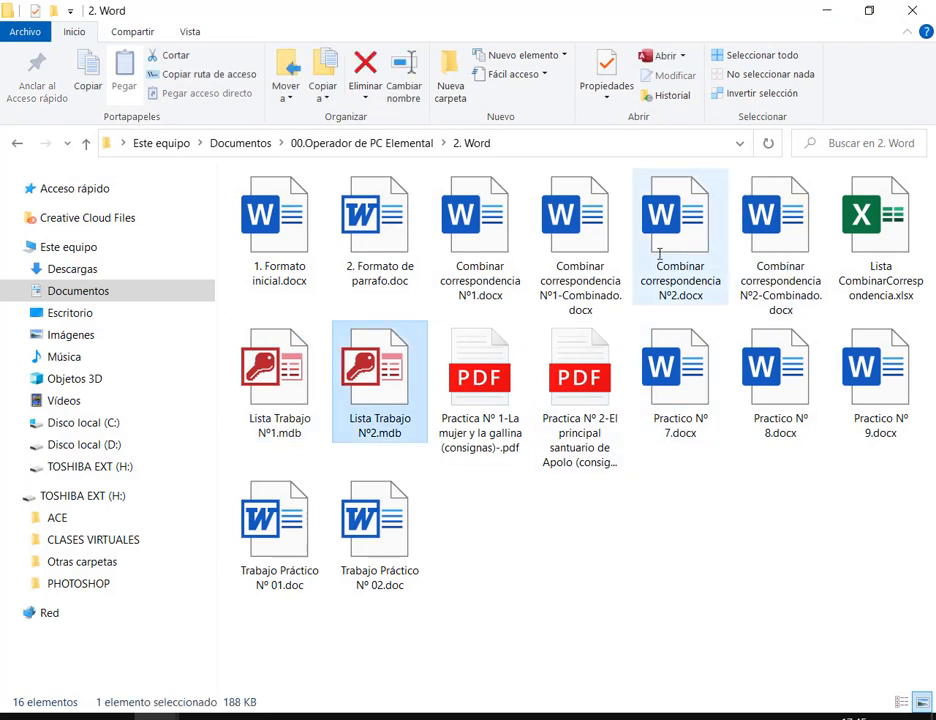
ctrl+click(683, 278)
ctrl+click(788, 281)
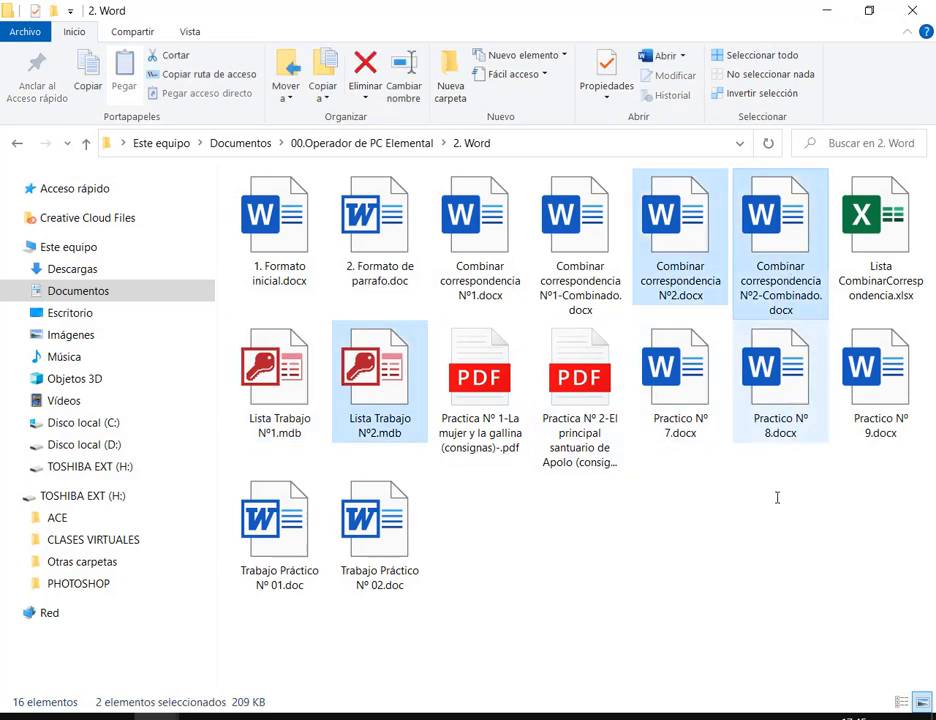
click(453, 268)
shift+click(389, 397)
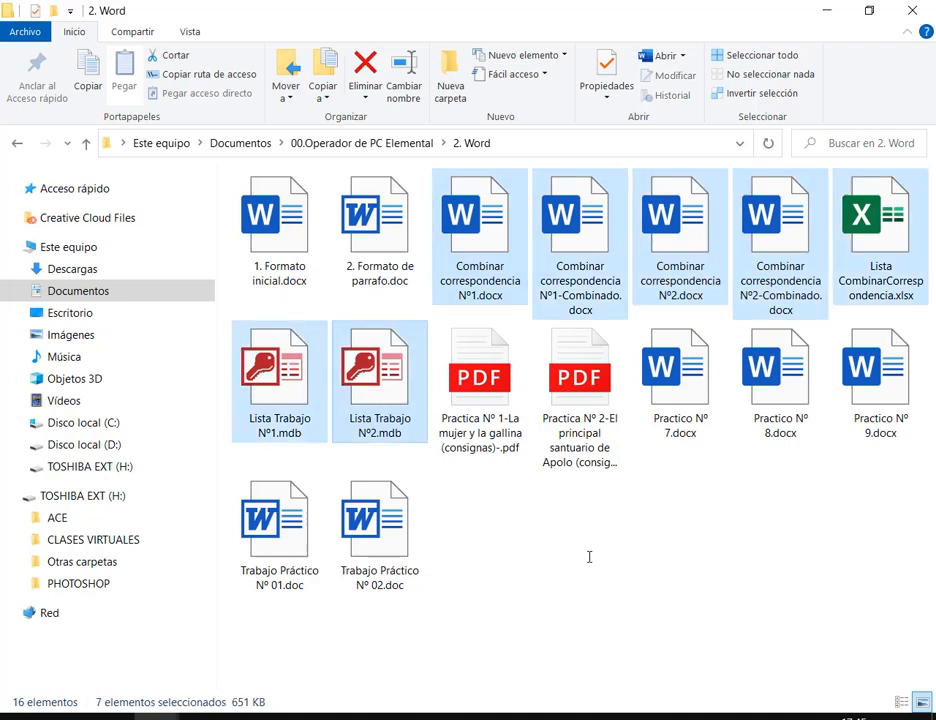
ctrl+click(862, 235)
click(712, 585)
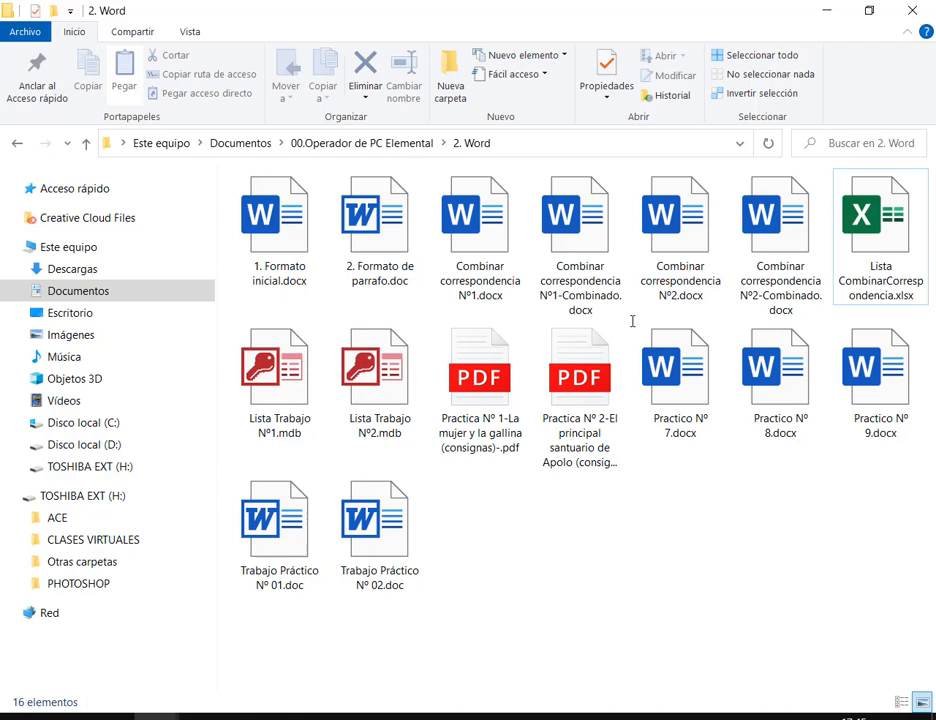
drag(538, 171, 625, 318)
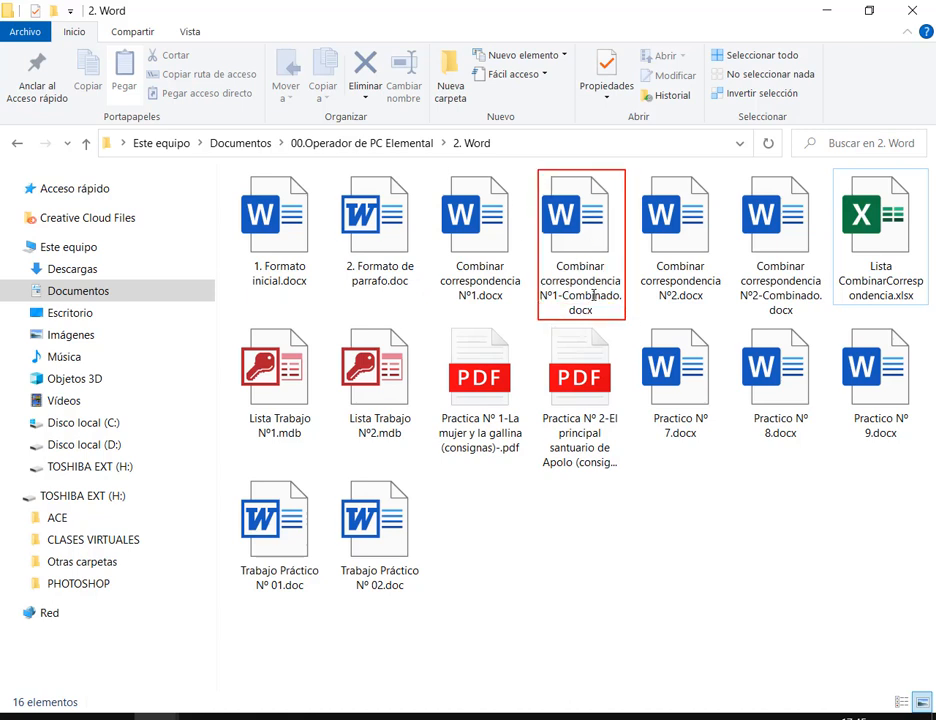
key(Escape)
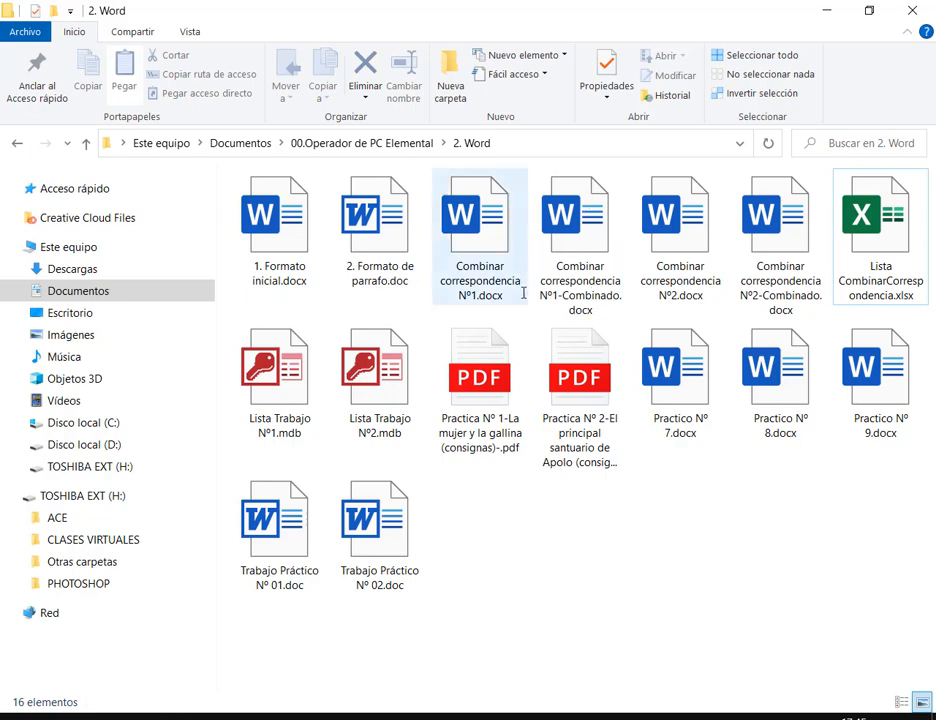
Return to the Meet call window, then bring up the Clase 7 Drive tab with the Nº 2 PDF
click(247, 717)
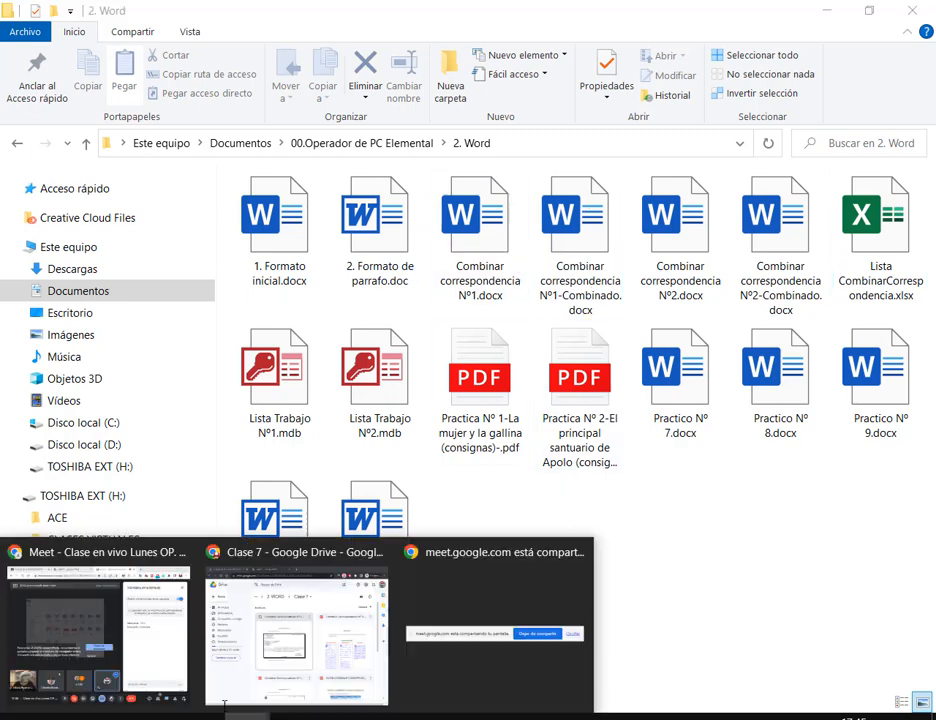
click(160, 636)
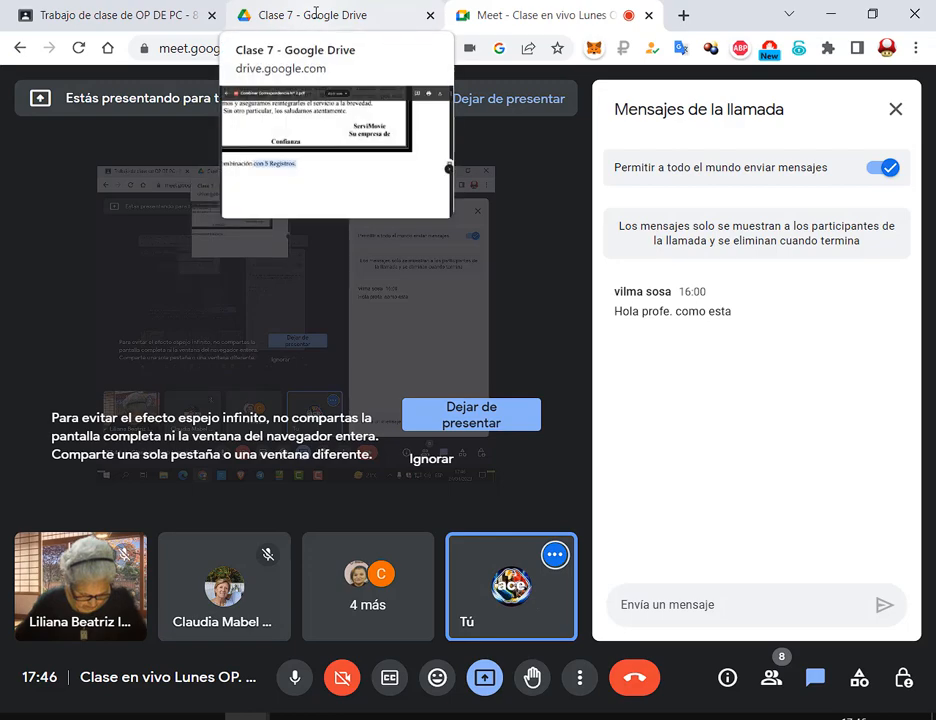
click(315, 14)
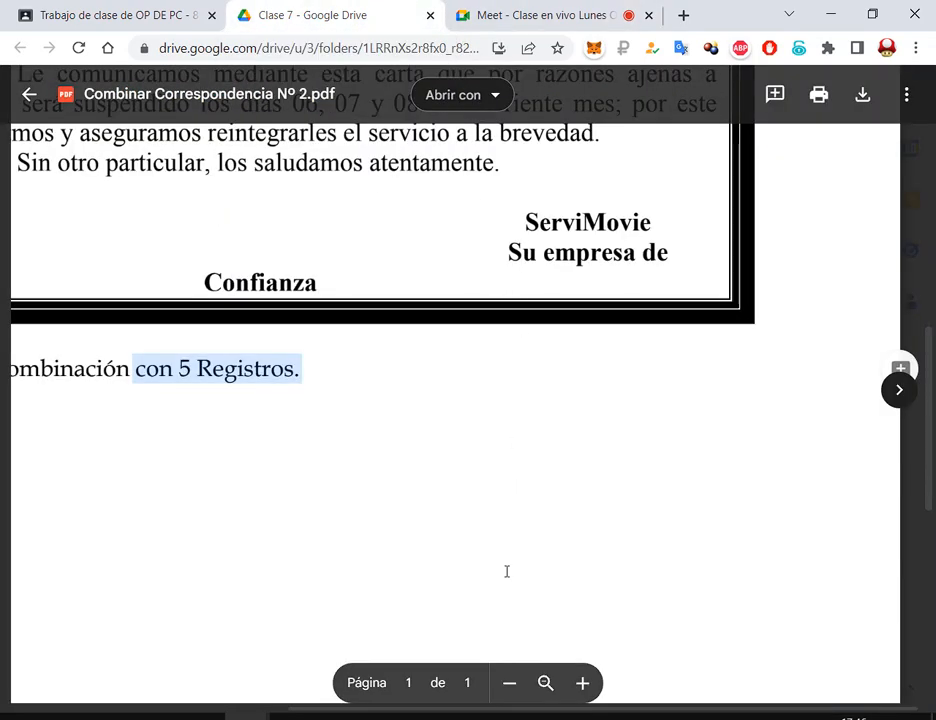
Zoom the Combinar Correspondencia Nº 2 PDF out twice, then close its preview
click(517, 688)
click(517, 688)
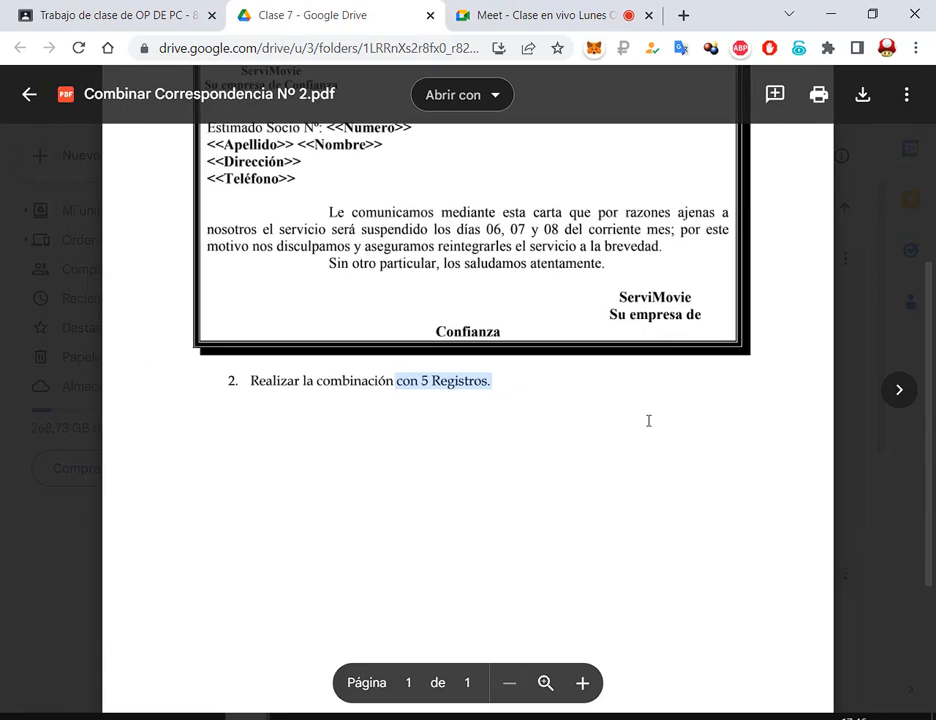
scroll(651, 404, up, 3)
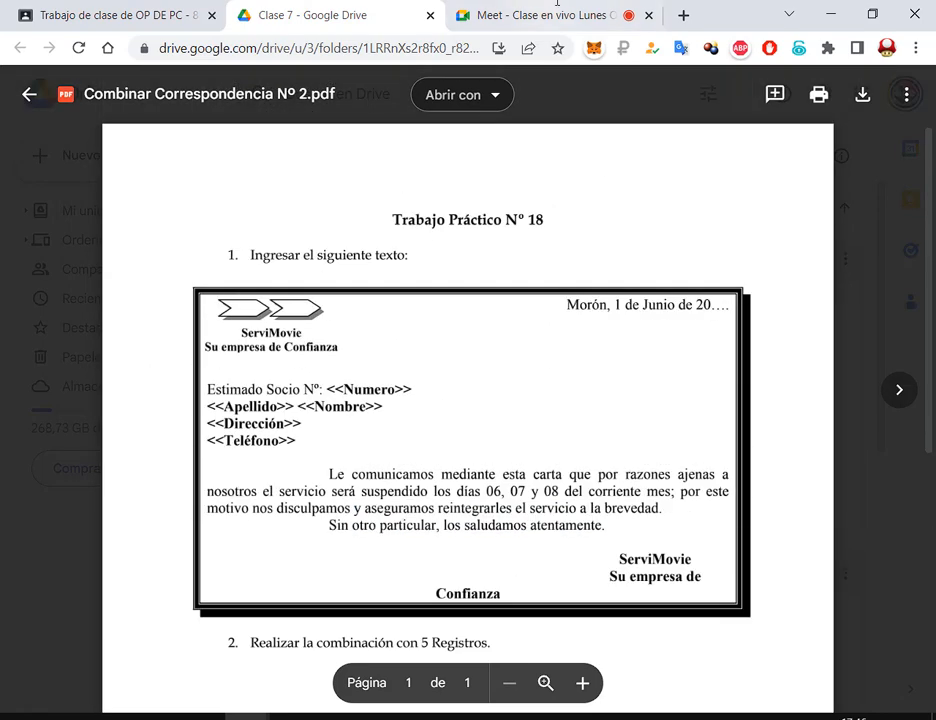
click(29, 94)
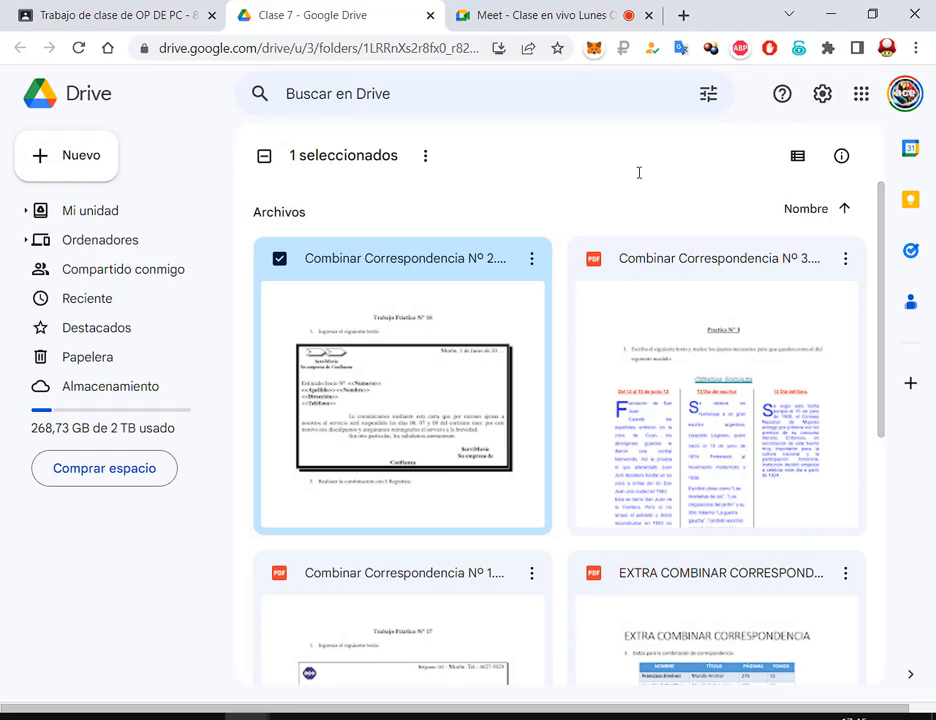
Glance at the Meet call, then return and scroll through the Clase 7 file grid
click(506, 5)
click(354, 5)
scroll(567, 203, down, 3)
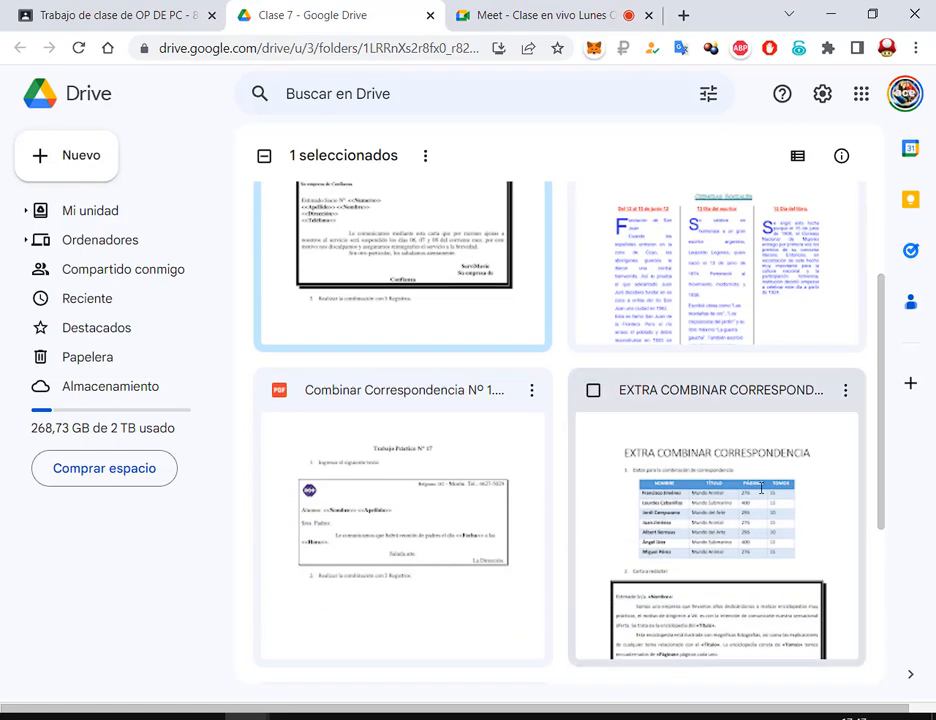
scroll(885, 450, up, 1)
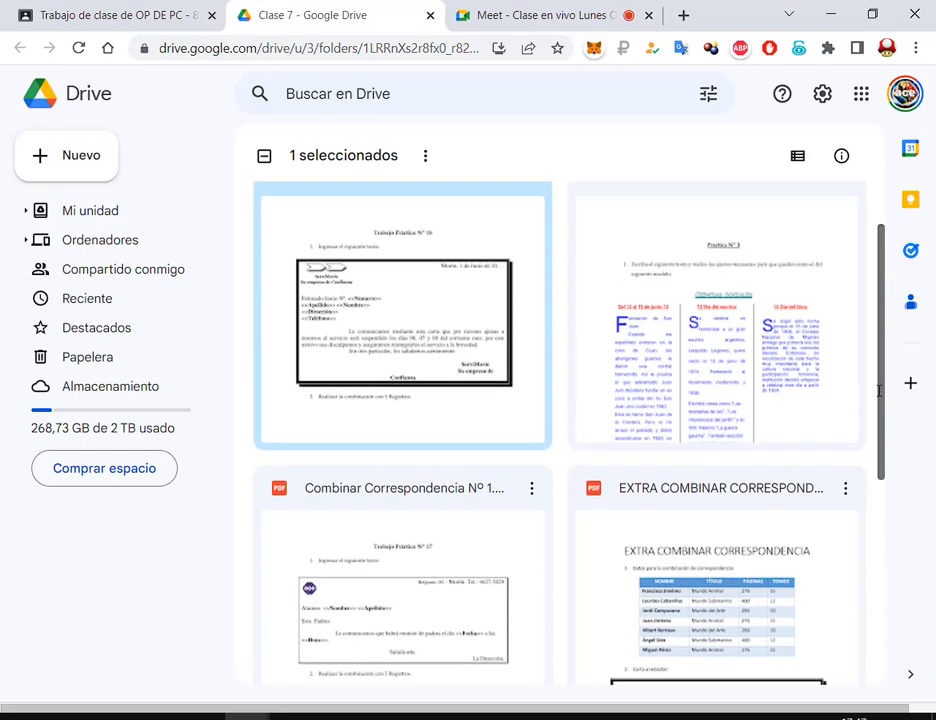
scroll(860, 483, down, 2)
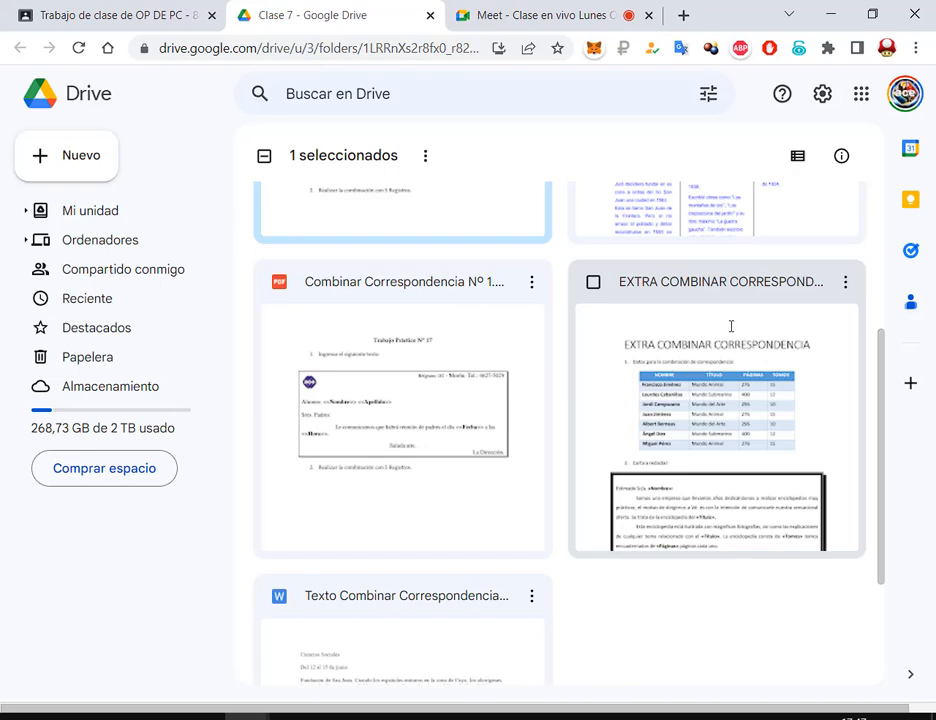
scroll(661, 406, up, 3)
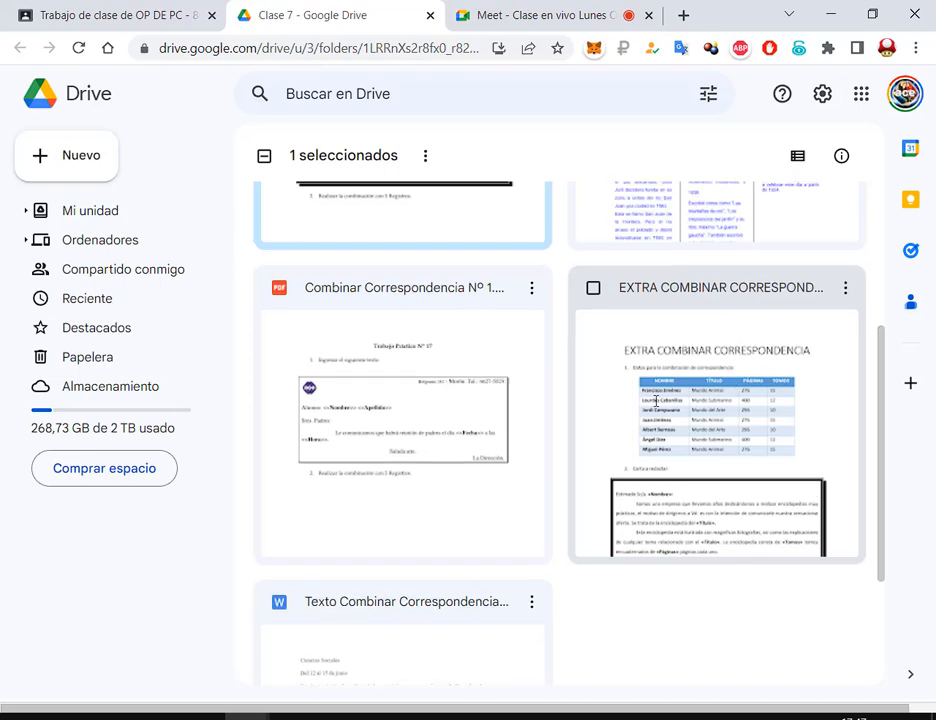
Preview Combinar Correspondencia Nº 3, scroll through it, and close it
double_click(664, 400)
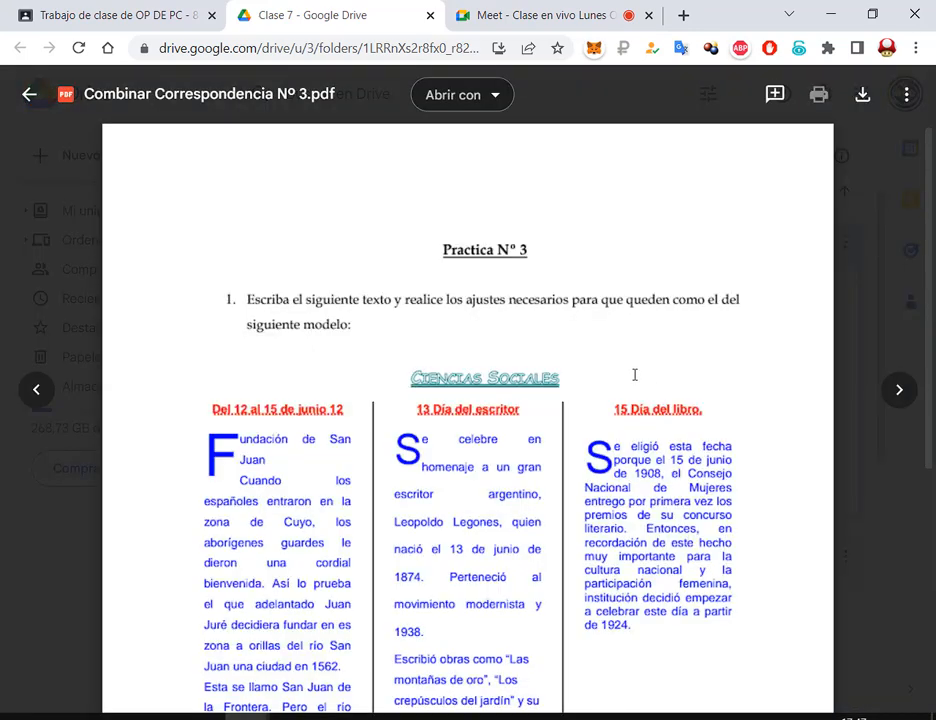
scroll(633, 374, down, 3)
scroll(670, 295, down, 3)
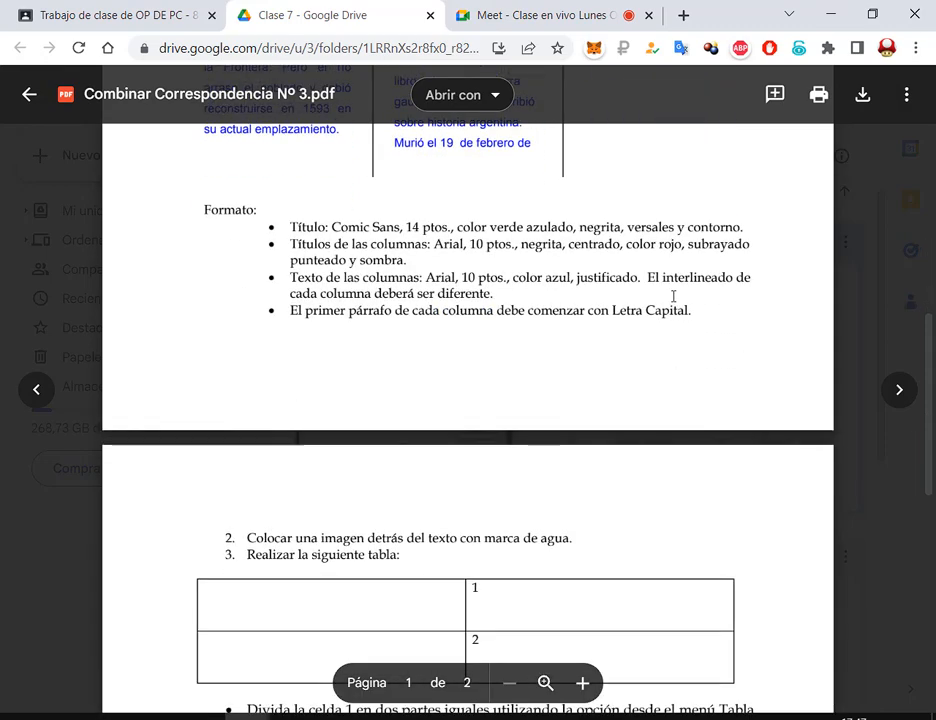
scroll(673, 296, down, 4)
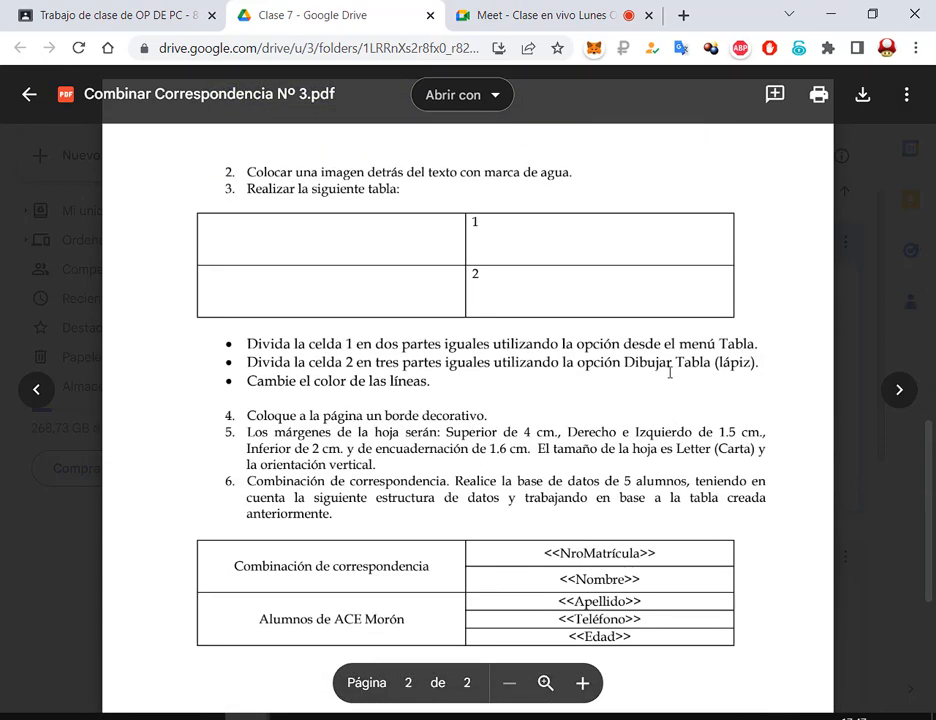
scroll(669, 371, down, 4)
scroll(695, 275, up, 6)
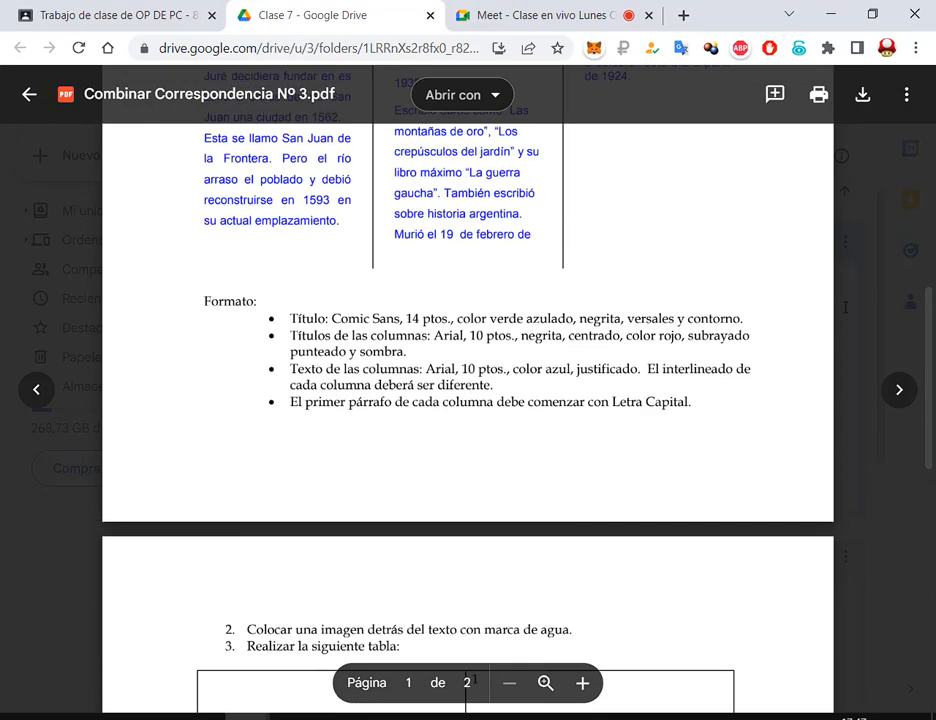
key(Escape)
Open the EXTRA COMBINAR CORRESPONDENCIA.pdf preview from the Clase 7 folder
scroll(468, 568, down, 5)
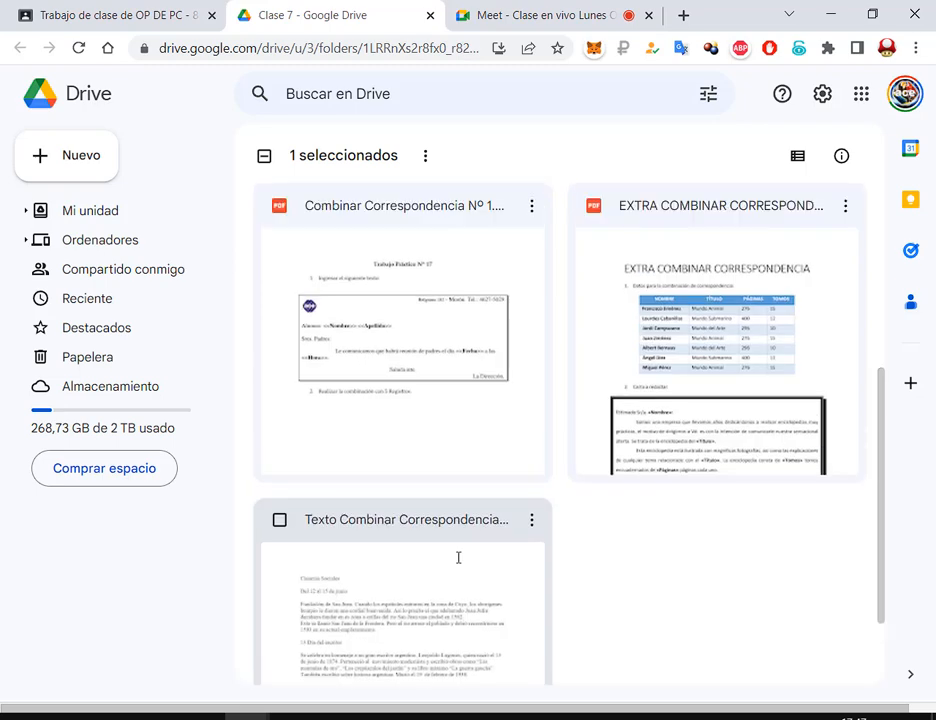
scroll(458, 557, up, 3)
double_click(672, 372)
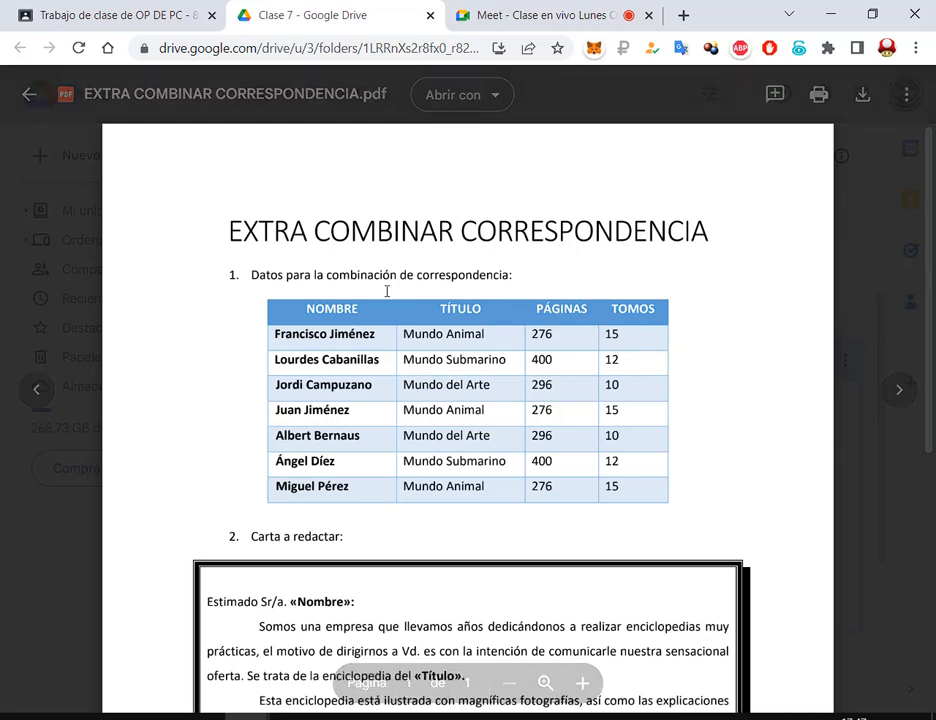
Annotate the data table, the letter to write and item 3 about merging, then clear the markings
drag(259, 286, 680, 512)
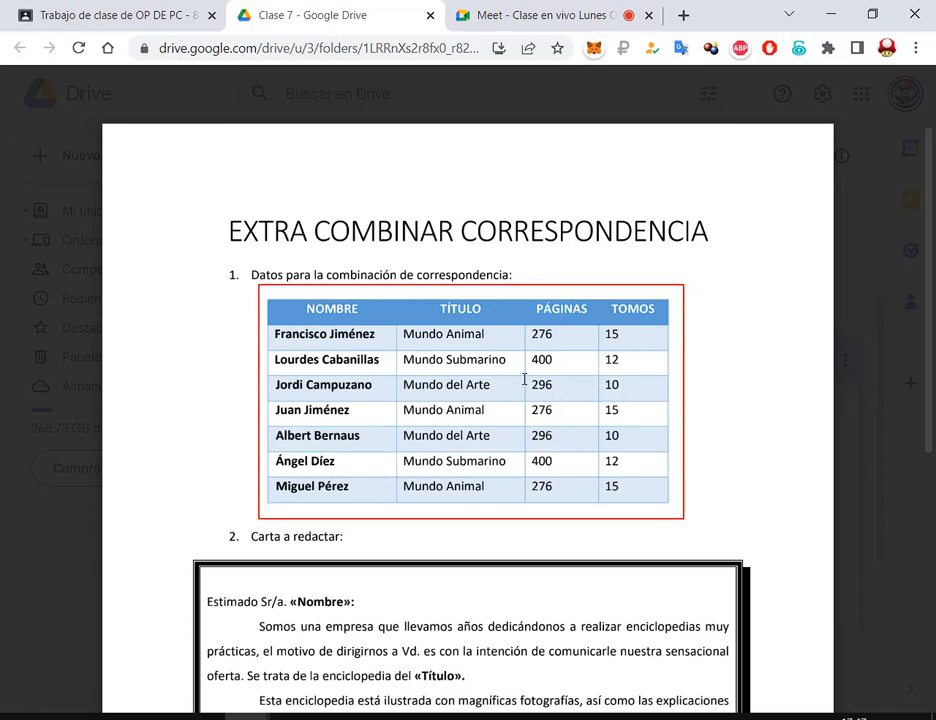
drag(392, 290, 535, 462)
drag(550, 292, 415, 430)
scroll(668, 366, down, 5)
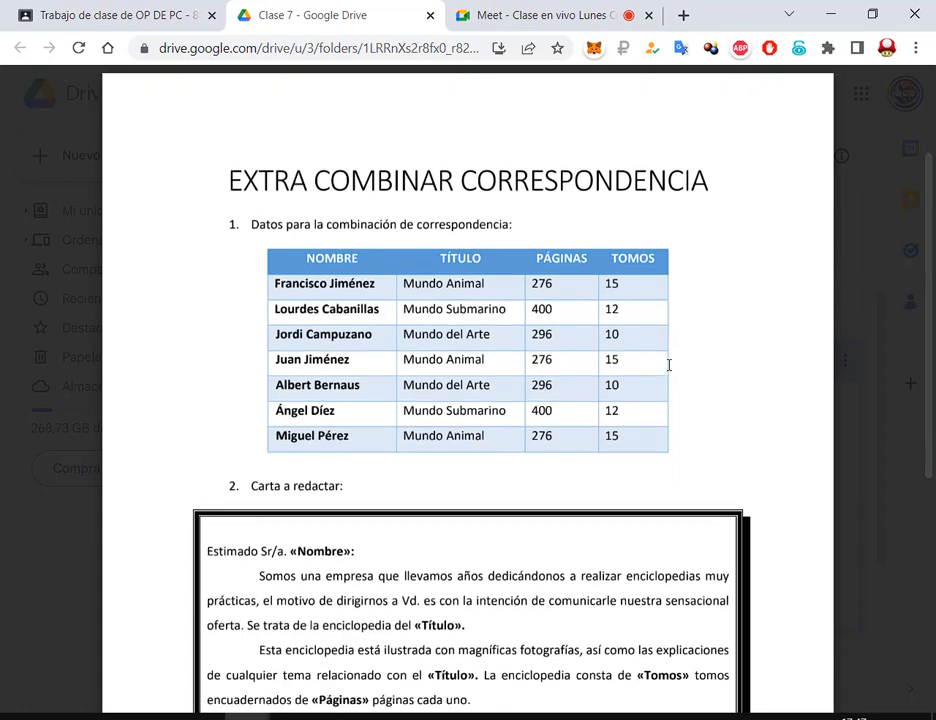
mouse_move(205, 124)
mouse_down()
mouse_move(700, 415)
mouse_move(745, 463)
mouse_move(737, 458)
mouse_up()
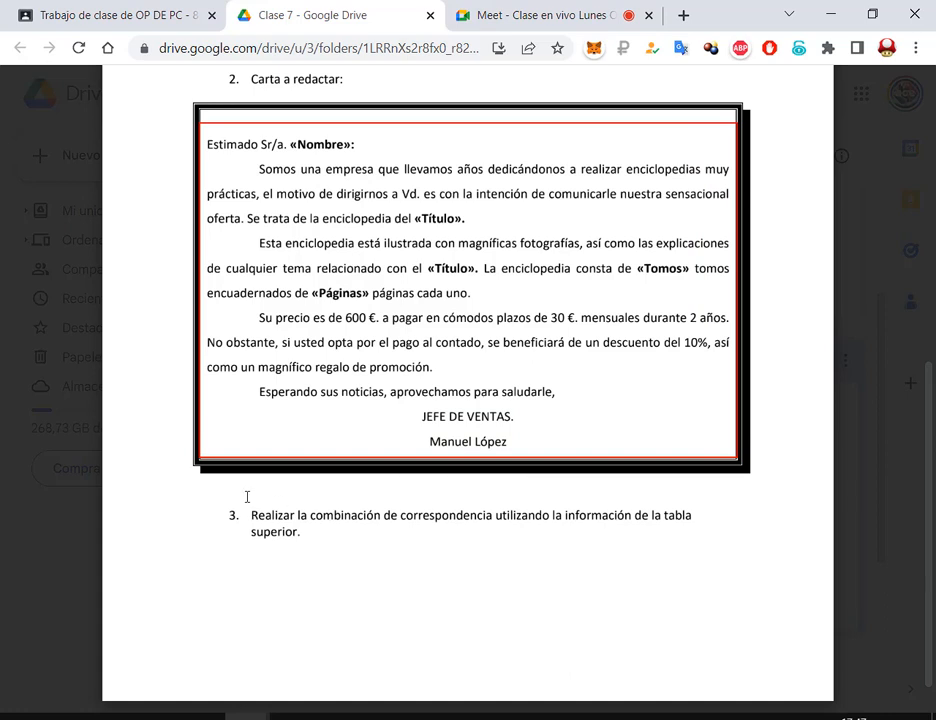
drag(215, 496, 728, 563)
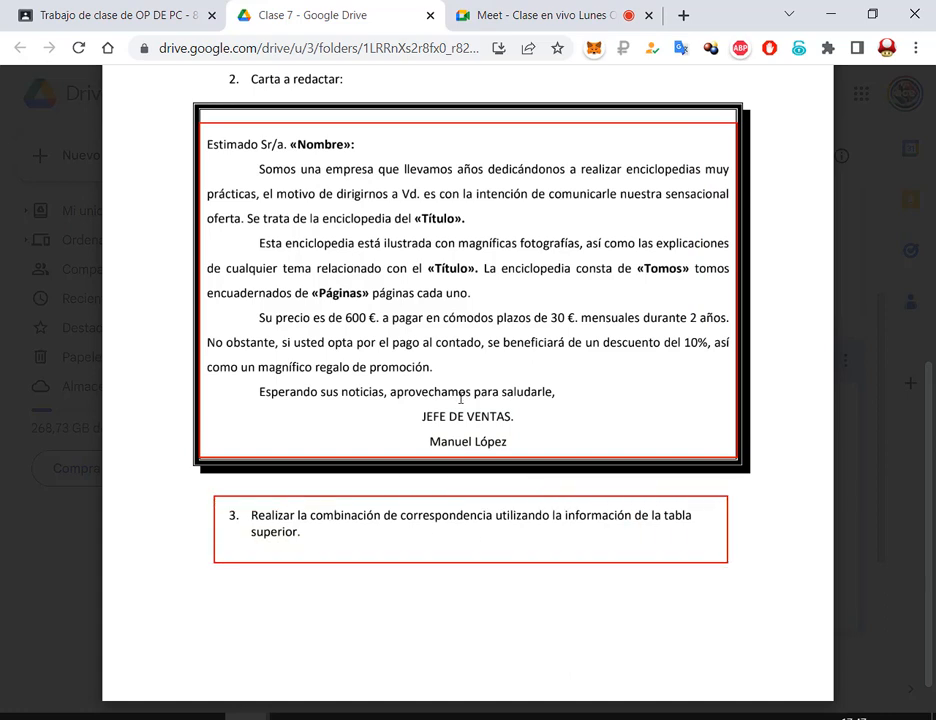
key(Escape)
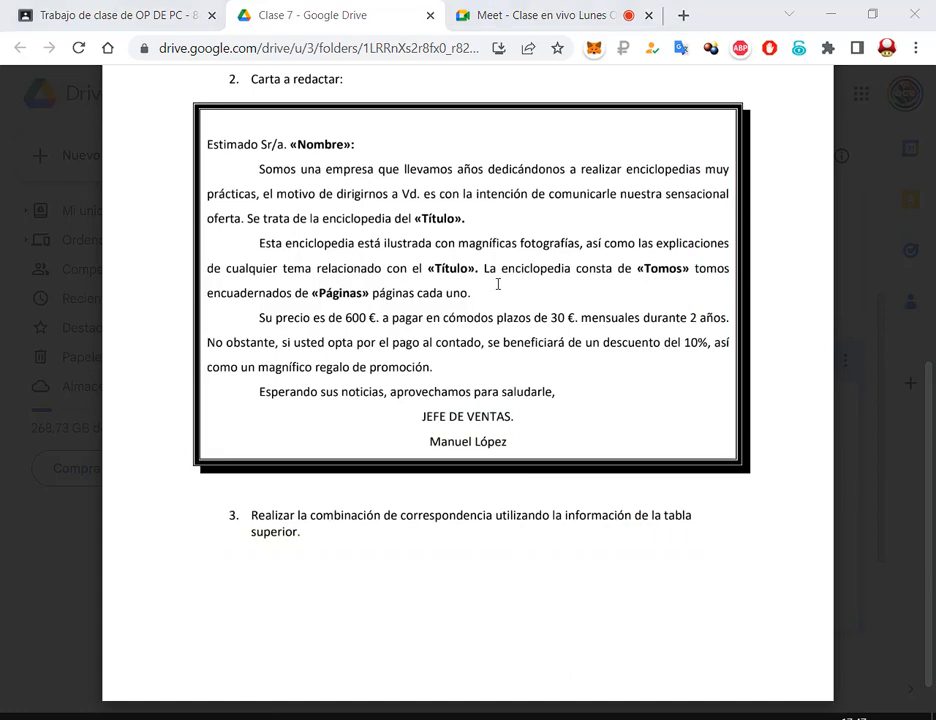
Box the «Nombre», «Título», «Tomos» and «Páginas» merge fields in red, then clear them
scroll(498, 286, up, 4)
scroll(650, 320, down, 4)
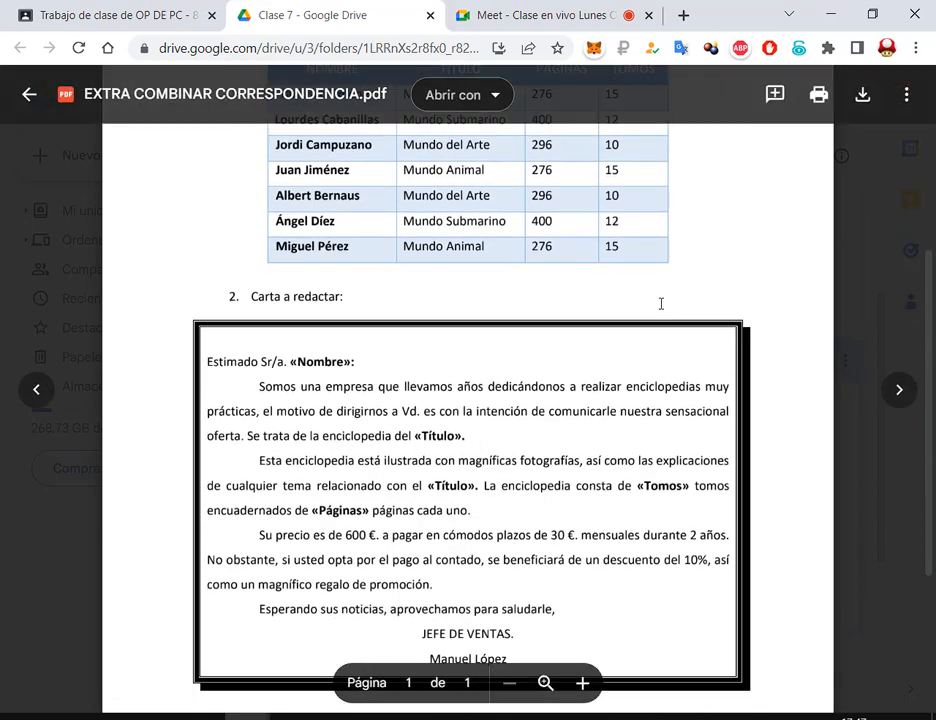
scroll(660, 290, up, 1)
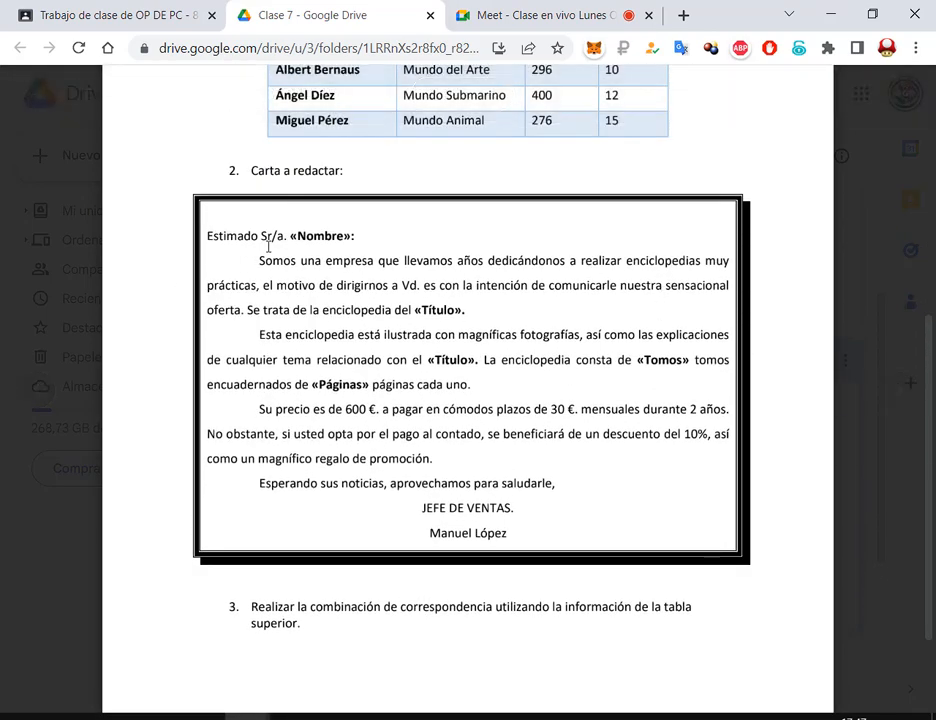
mouse_move(288, 222)
mouse_down()
mouse_move(326, 246)
mouse_move(353, 246)
mouse_up()
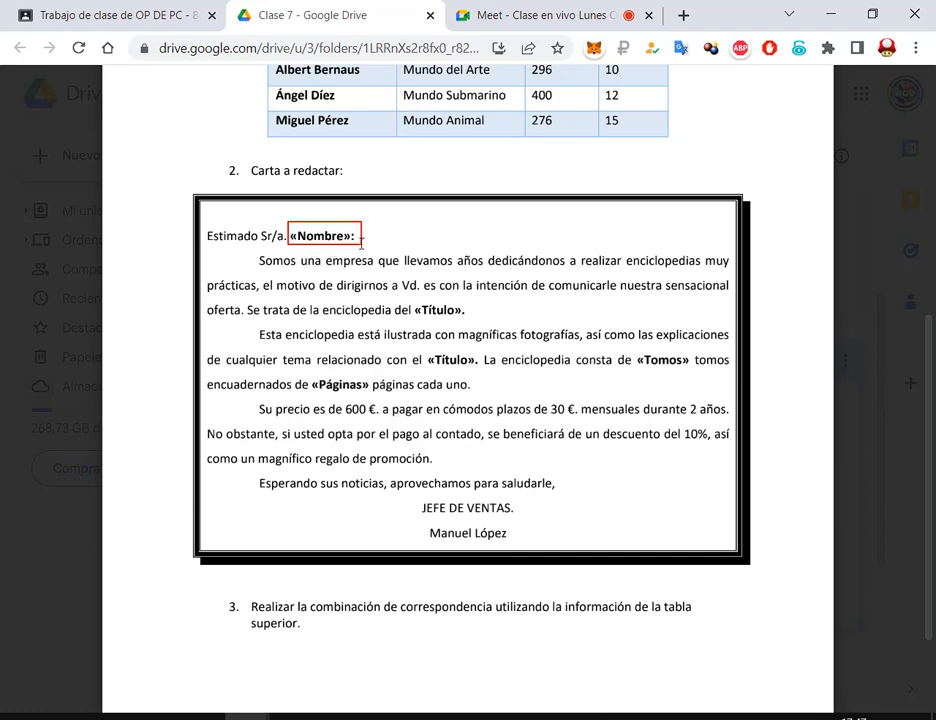
mouse_move(411, 298)
mouse_down()
mouse_move(467, 322)
mouse_move(452, 360)
mouse_move(486, 371)
mouse_up()
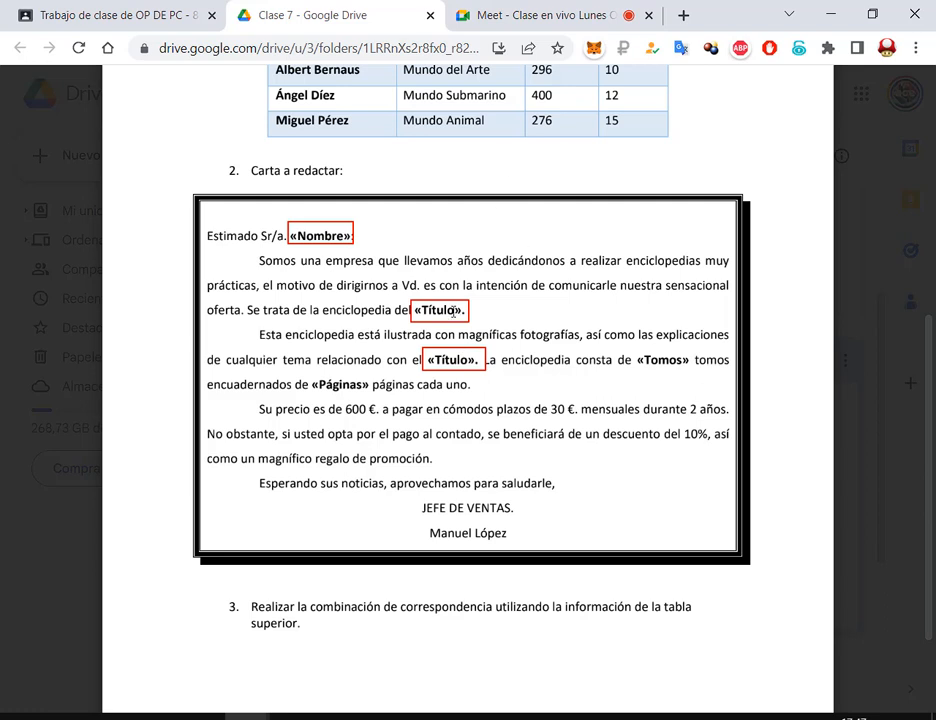
mouse_move(633, 348)
mouse_down()
mouse_move(655, 372)
mouse_move(691, 373)
mouse_up()
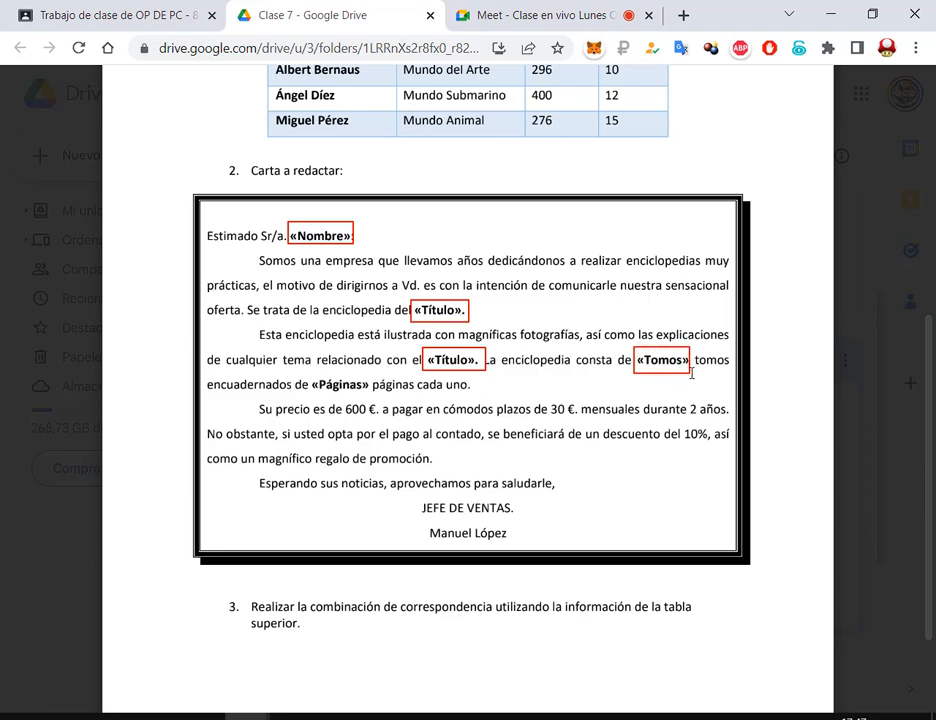
drag(310, 375, 376, 395)
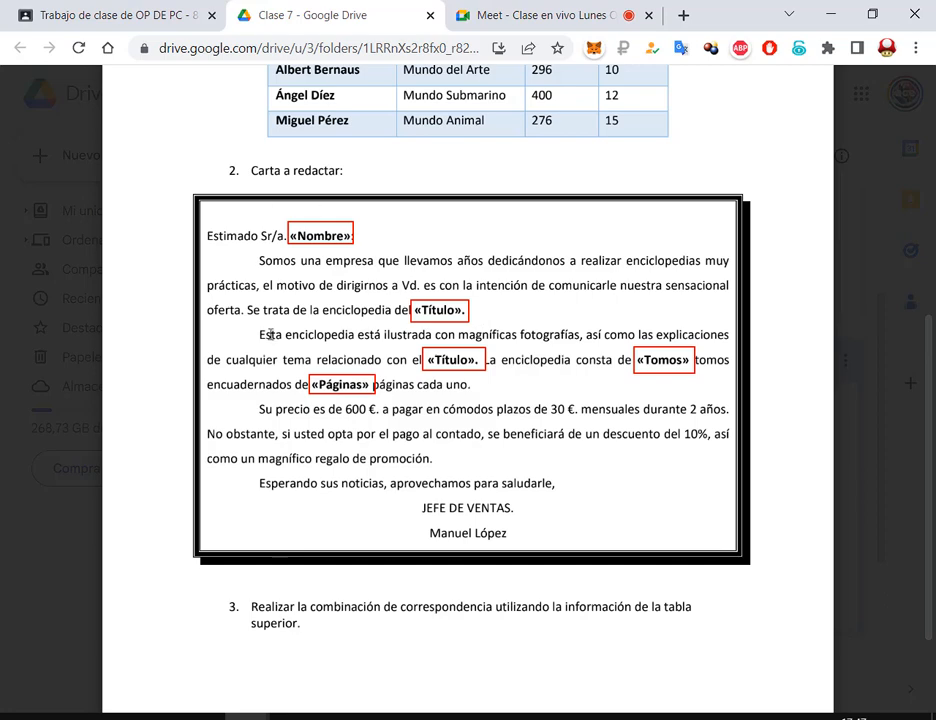
key(Escape)
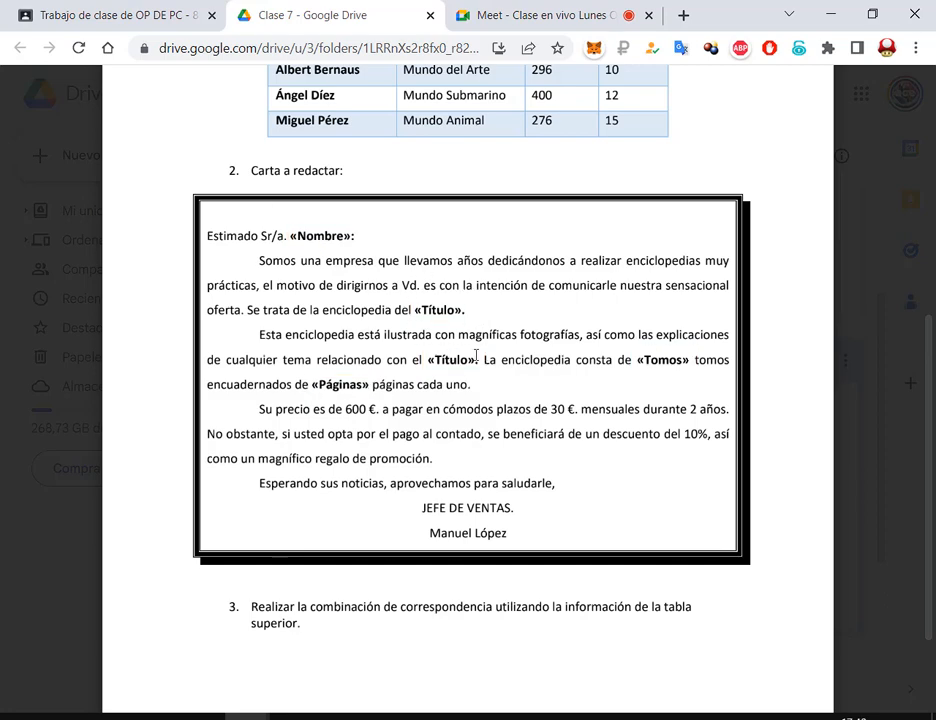
Glance at the Classroom coursework page and return to the Drive PDF preview
scroll(464, 377, up, 5)
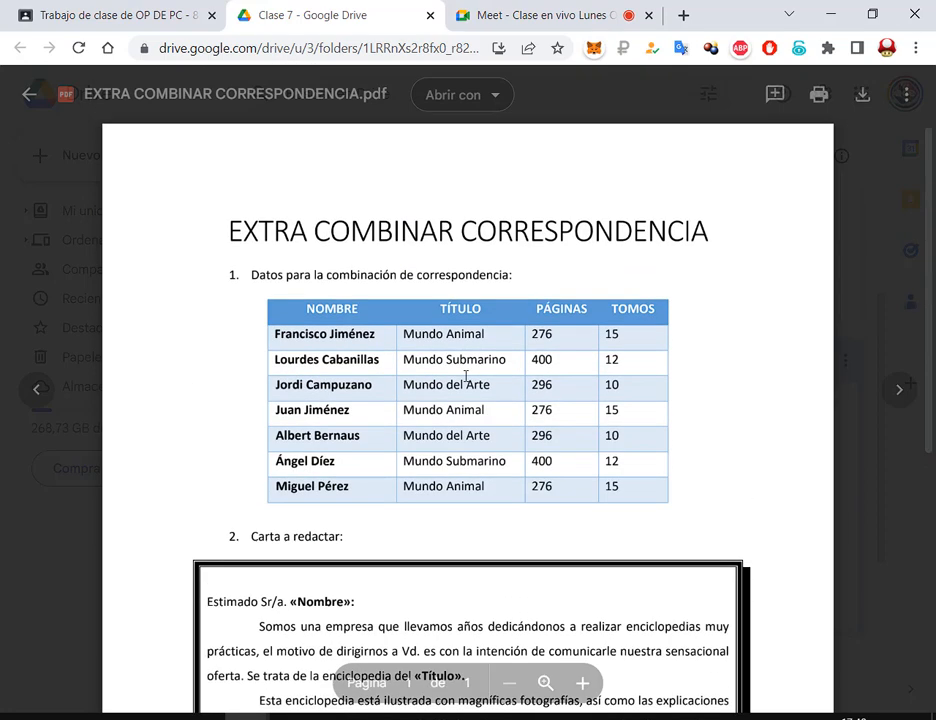
click(129, 4)
click(346, 4)
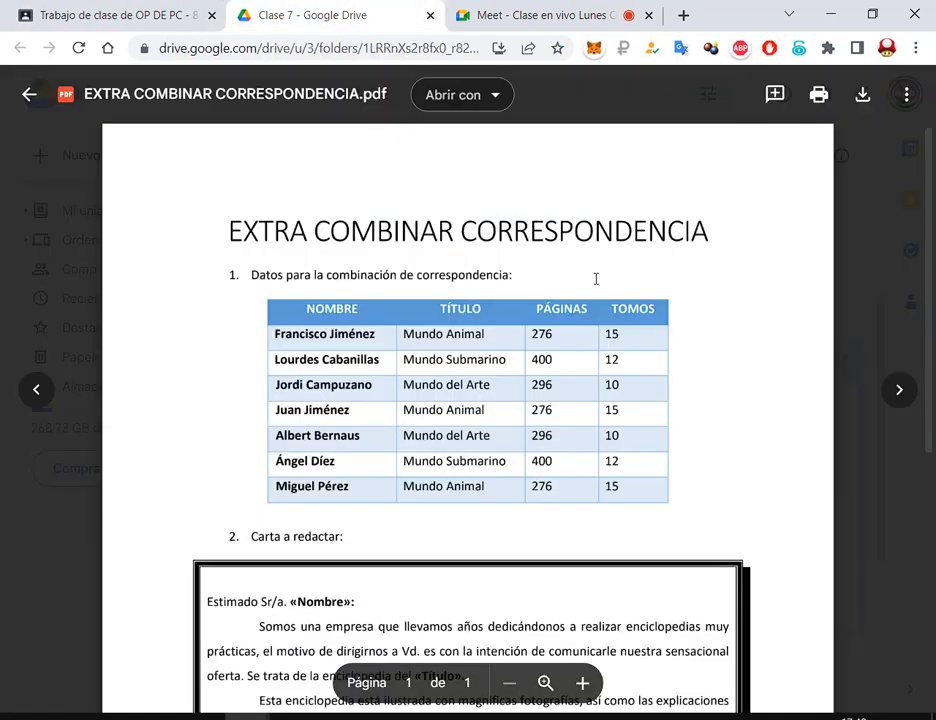
Close the EXTRA preview and open Combinar Correspondencia Nº 3.pdf instead
click(29, 93)
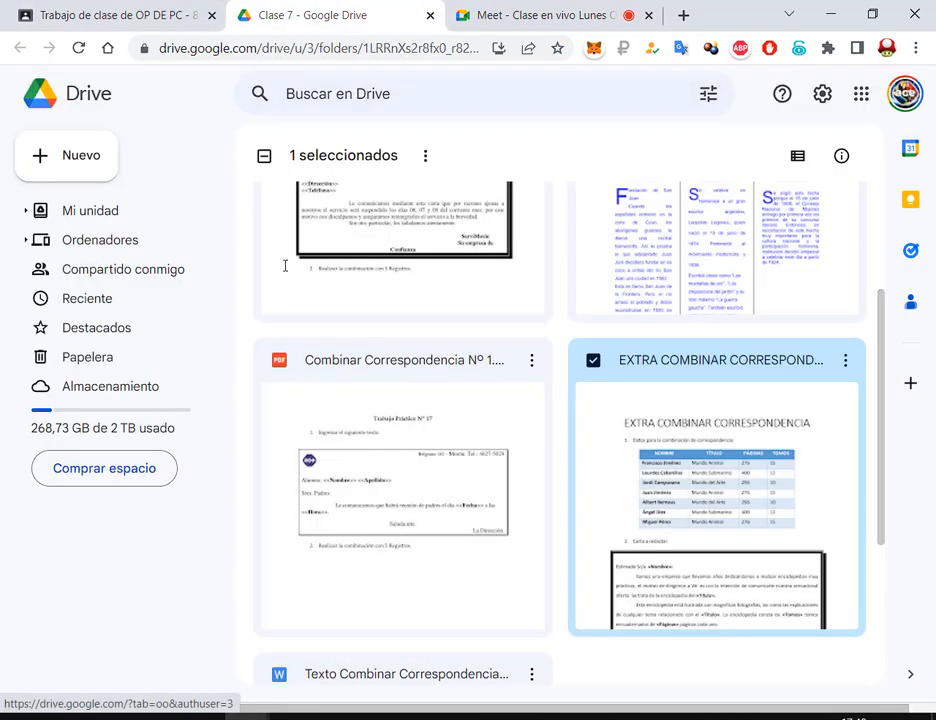
scroll(739, 263, up, 3)
double_click(703, 398)
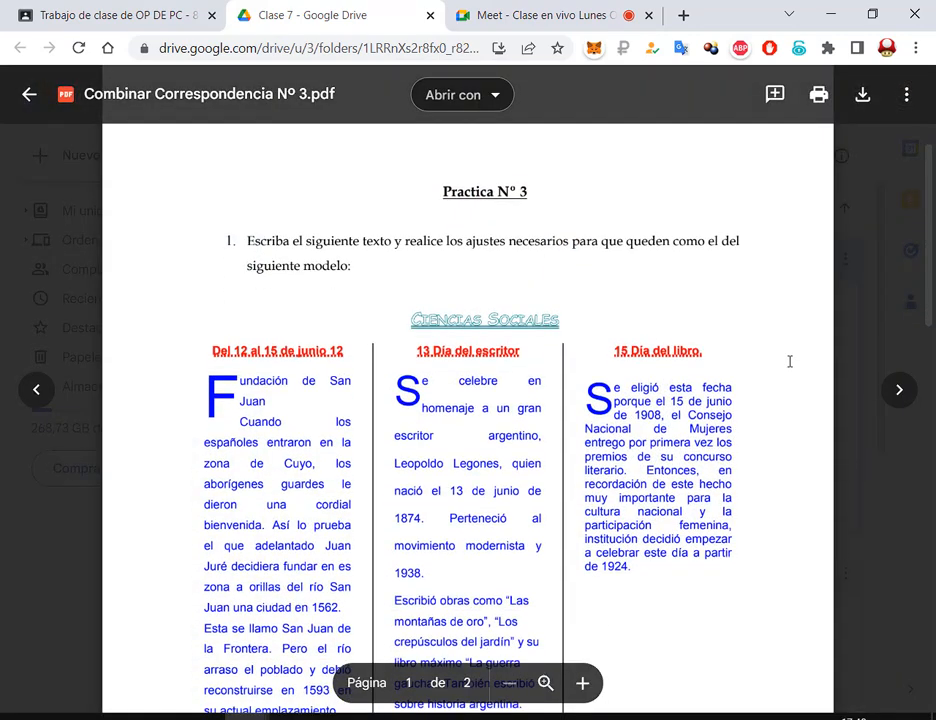
Scroll through both pages of the Nº 3 PDF instructions
scroll(789, 361, down, 1)
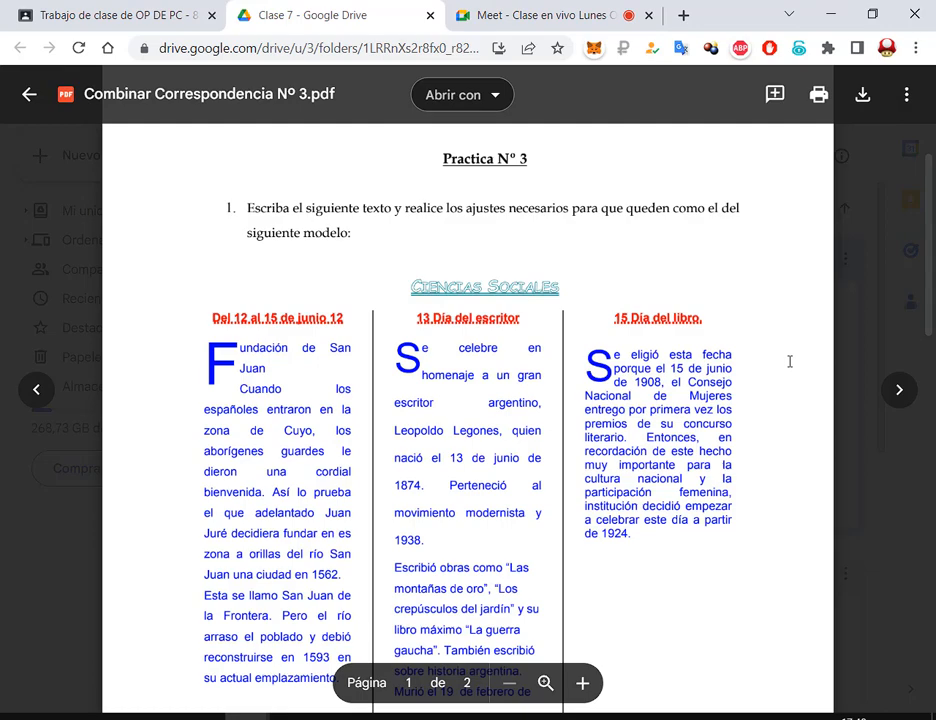
scroll(789, 362, down, 3)
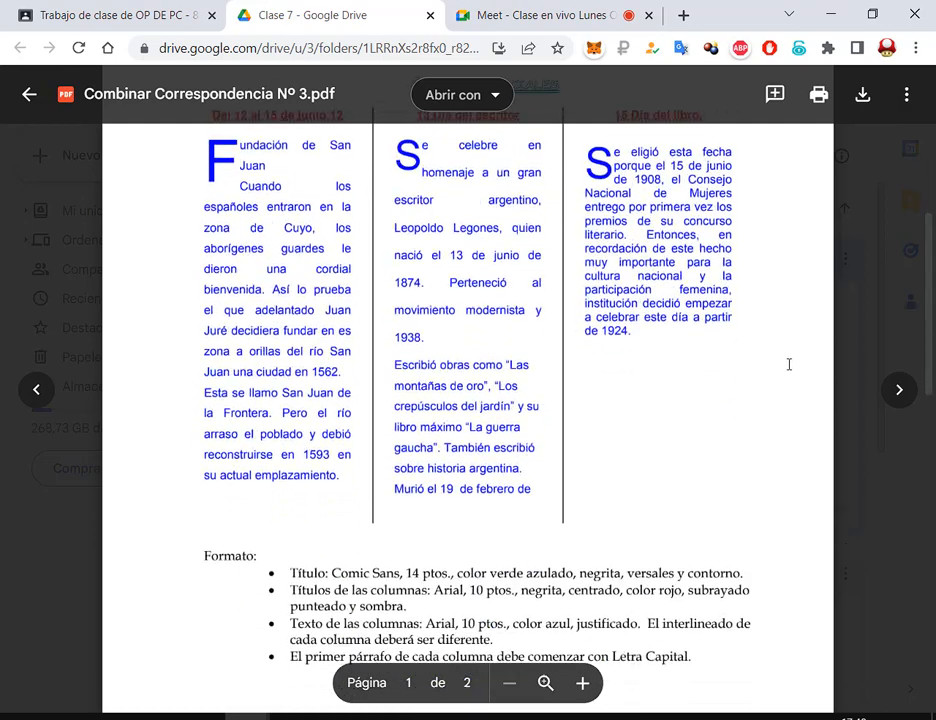
scroll(788, 363, up, 2)
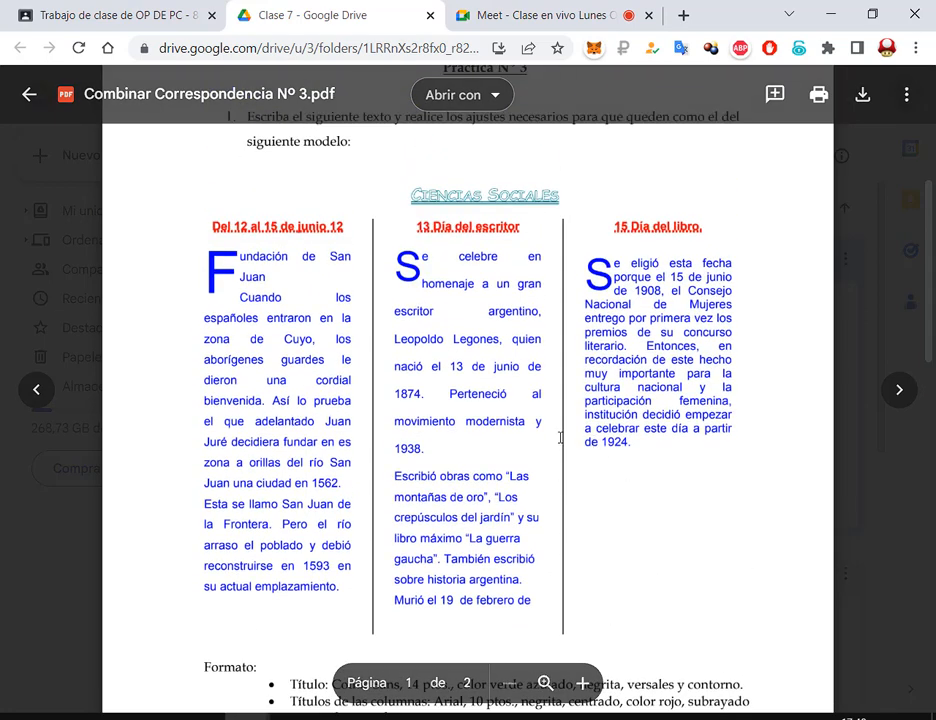
scroll(495, 377, down, 1)
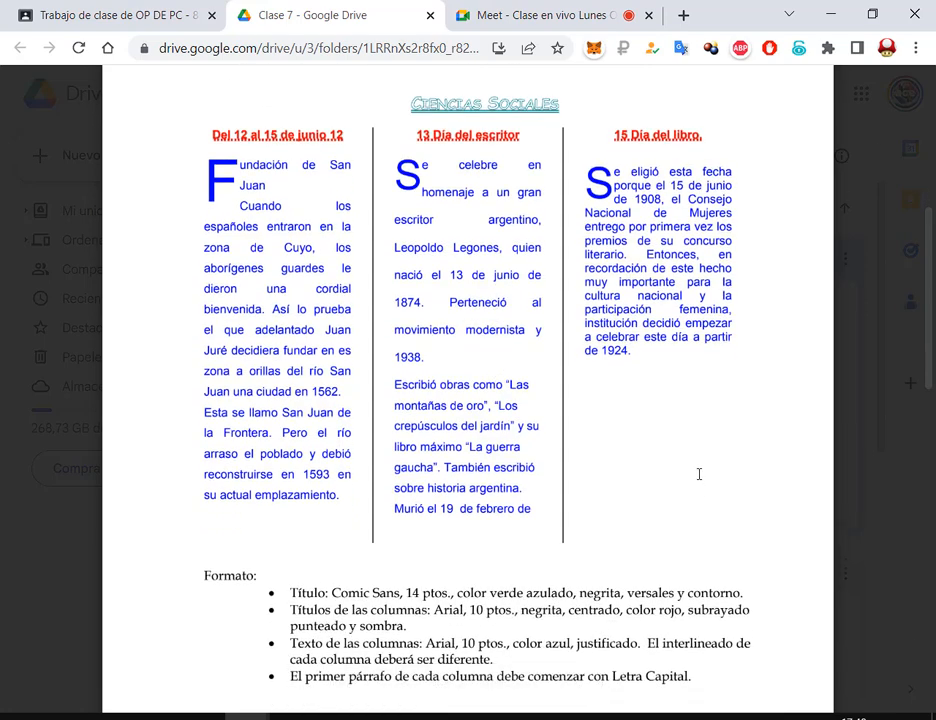
scroll(699, 474, down, 2)
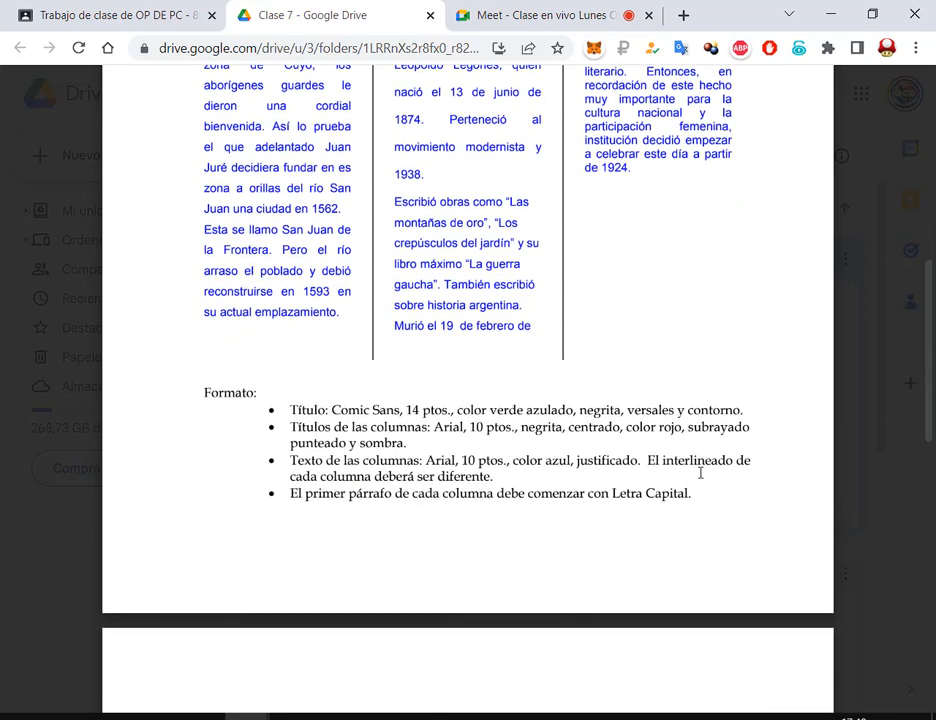
scroll(700, 474, down, 3)
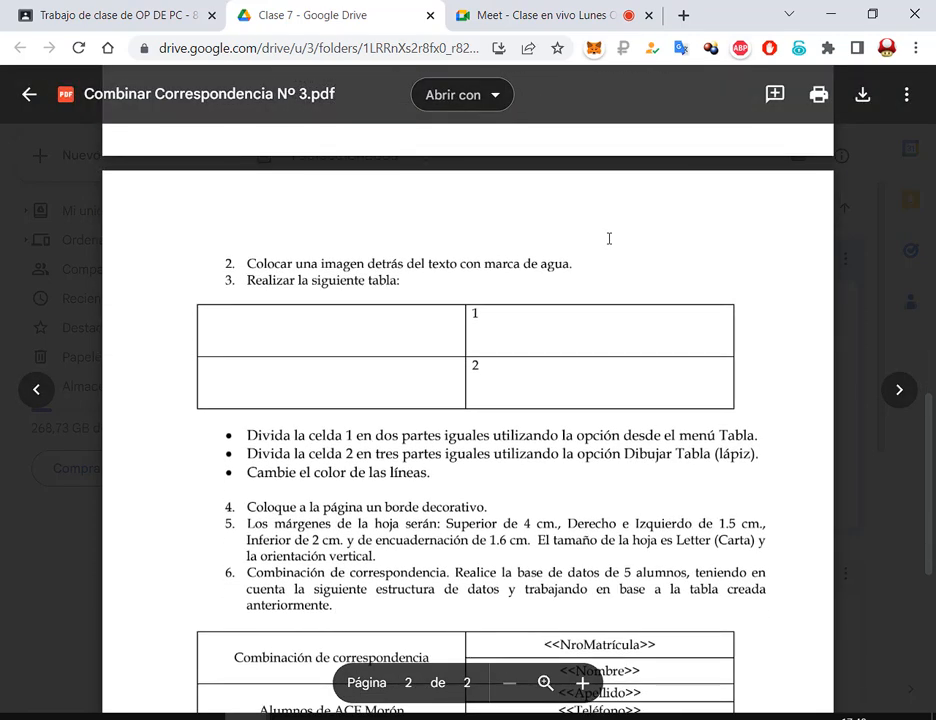
scroll(609, 238, down, 1)
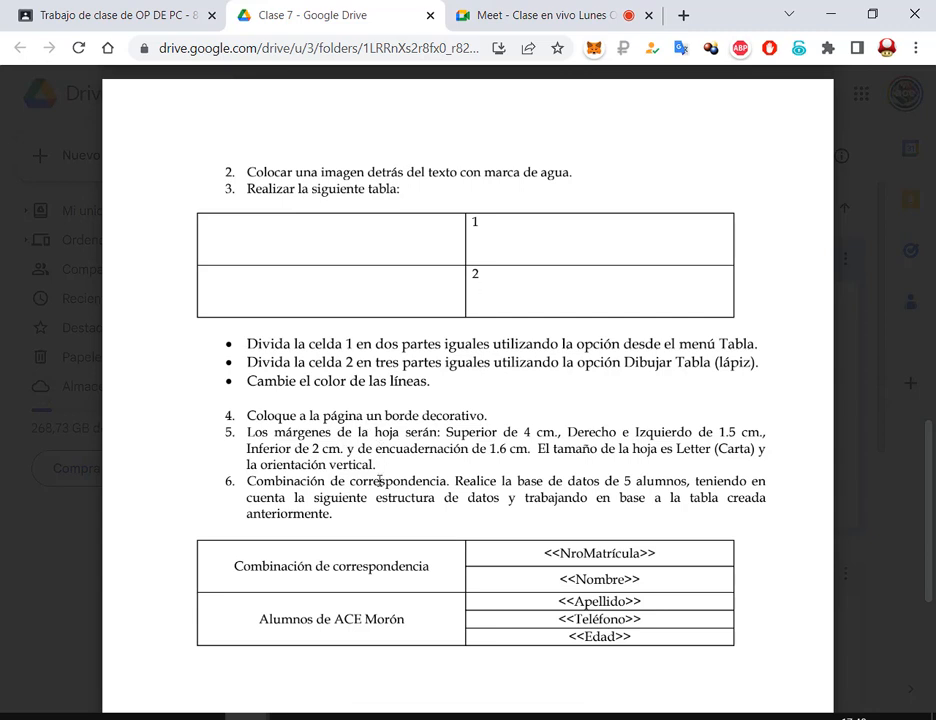
scroll(379, 481, down, 2)
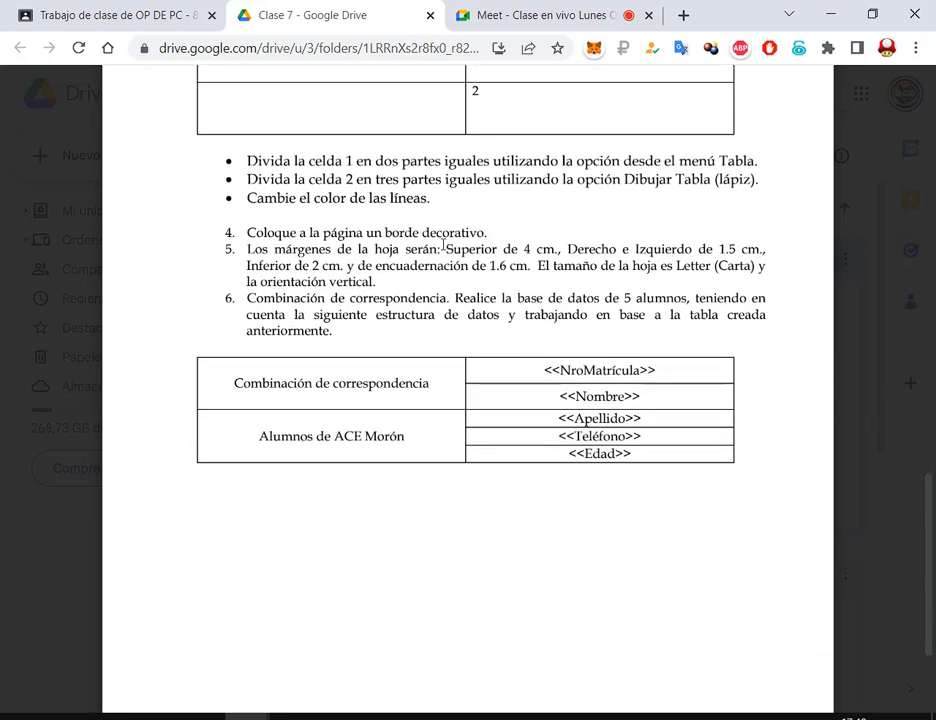
scroll(424, 272, up, 10)
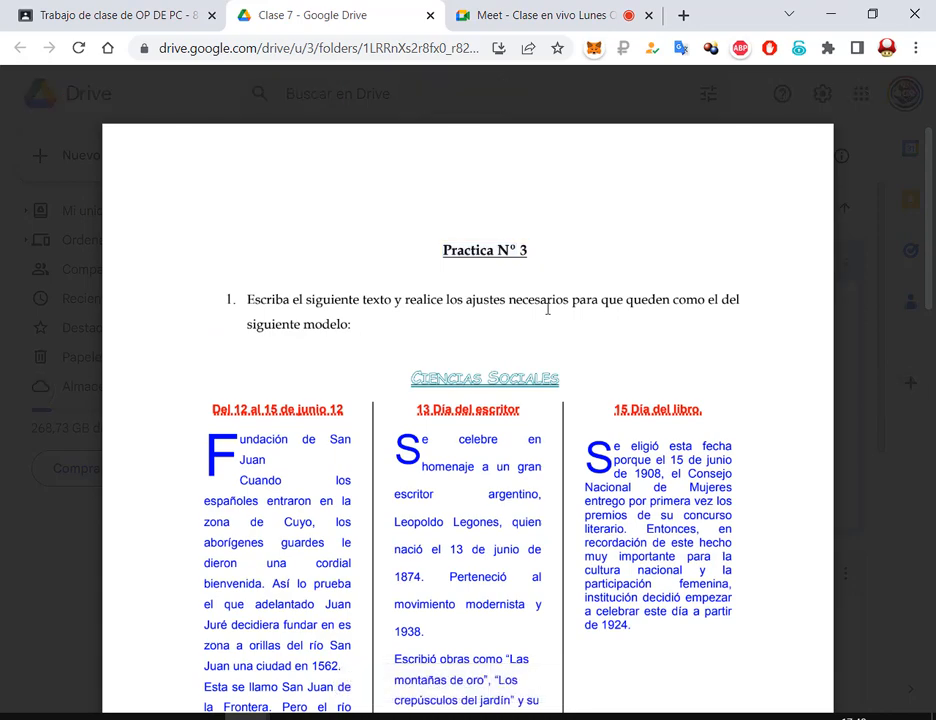
scroll(593, 375, down, 3)
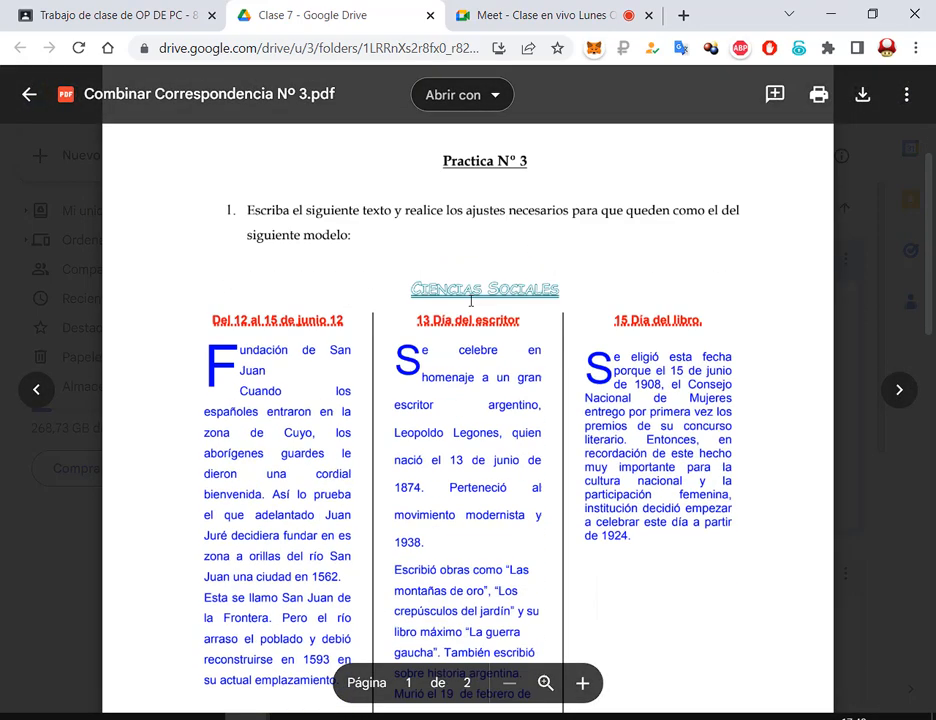
scroll(597, 284, up, 3)
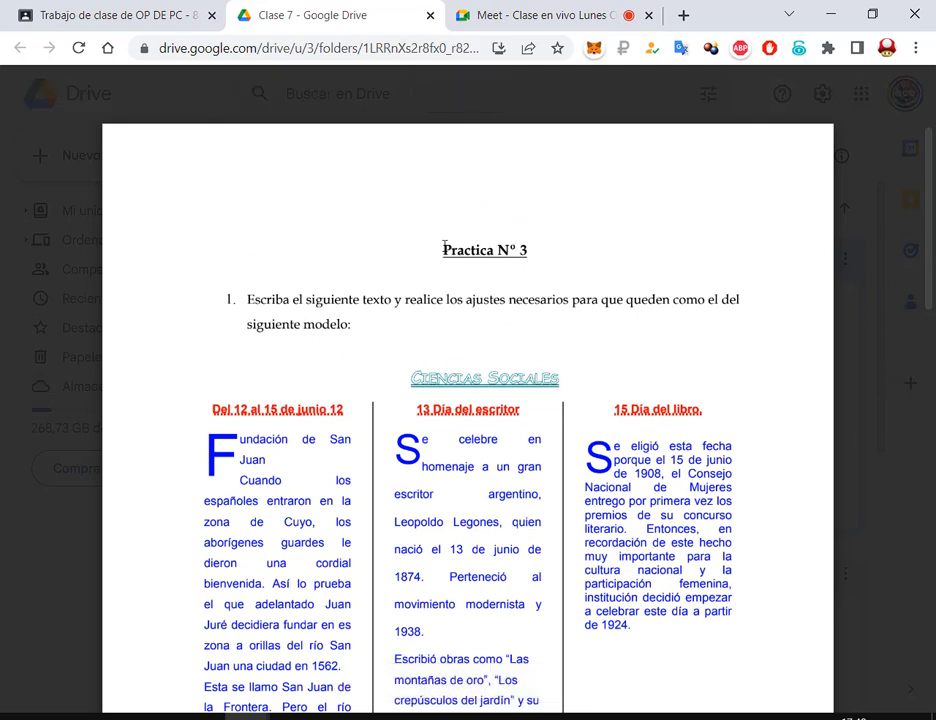
Highlight the Practica Nº 3 heading in the PDF
triple_click(510, 250)
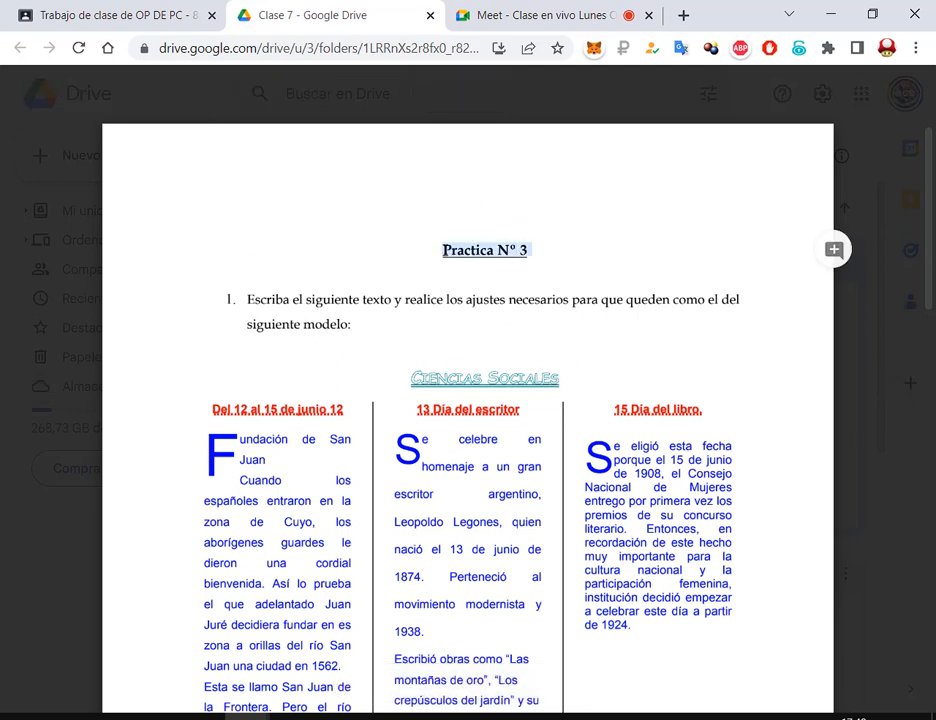
click(499, 258)
drag(531, 254, 441, 255)
click(494, 263)
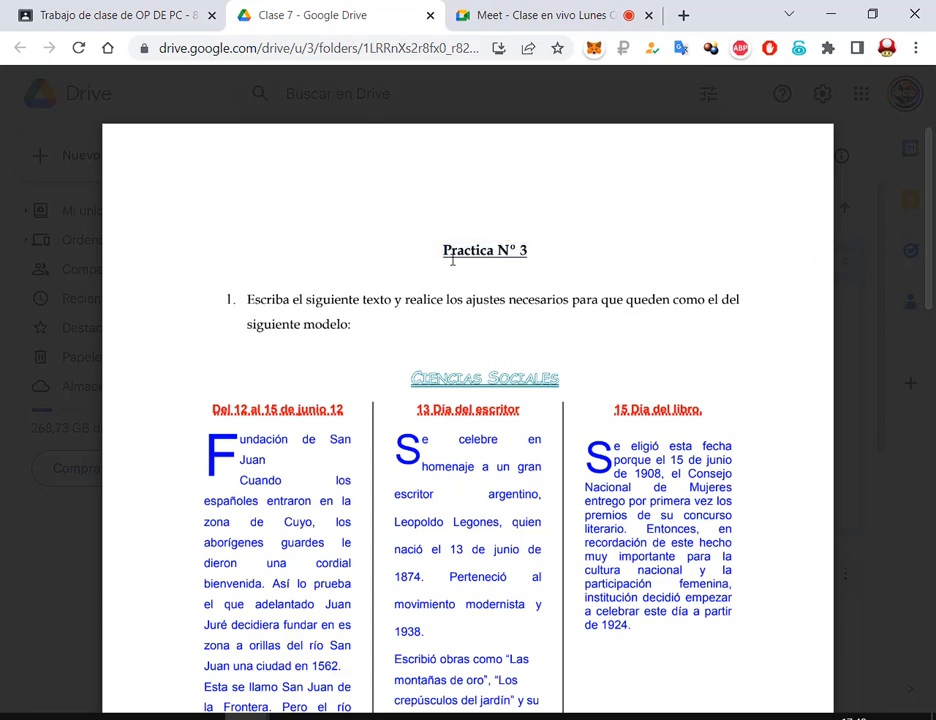
triple_click(554, 252)
Scroll down and highlight lines in the Formato list, including the column titles rule
scroll(560, 251, down, 5)
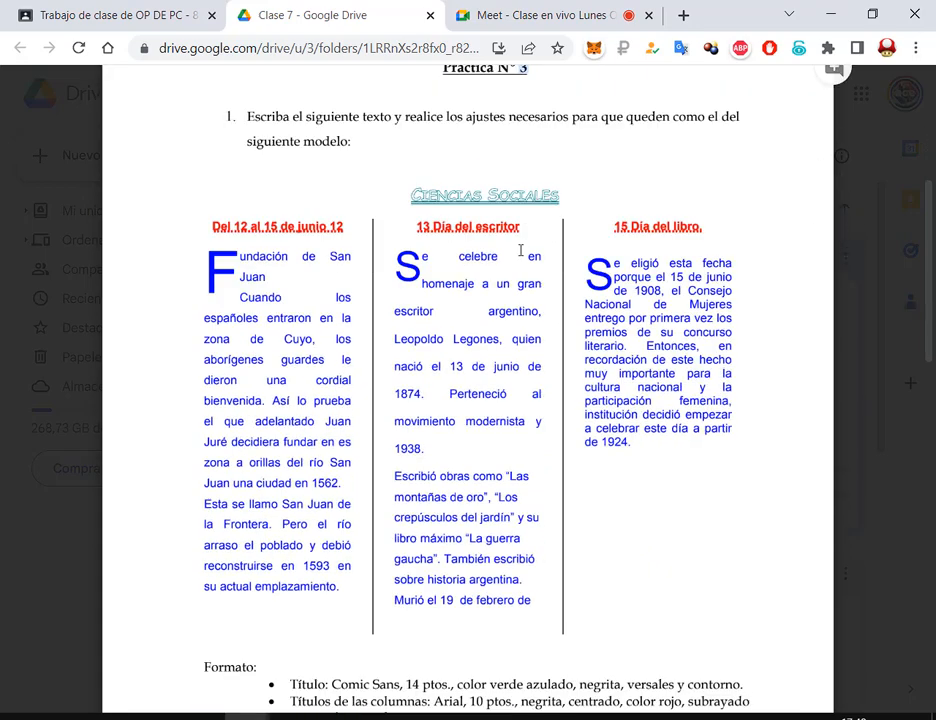
scroll(519, 255, down, 2)
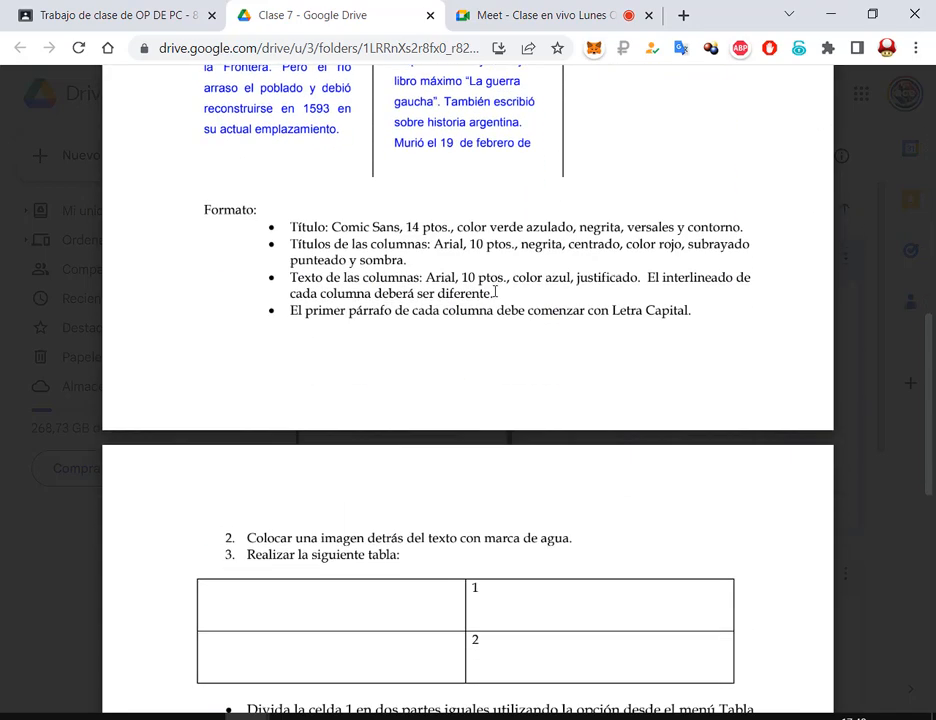
scroll(496, 288, down, 3)
scroll(496, 288, down, 1)
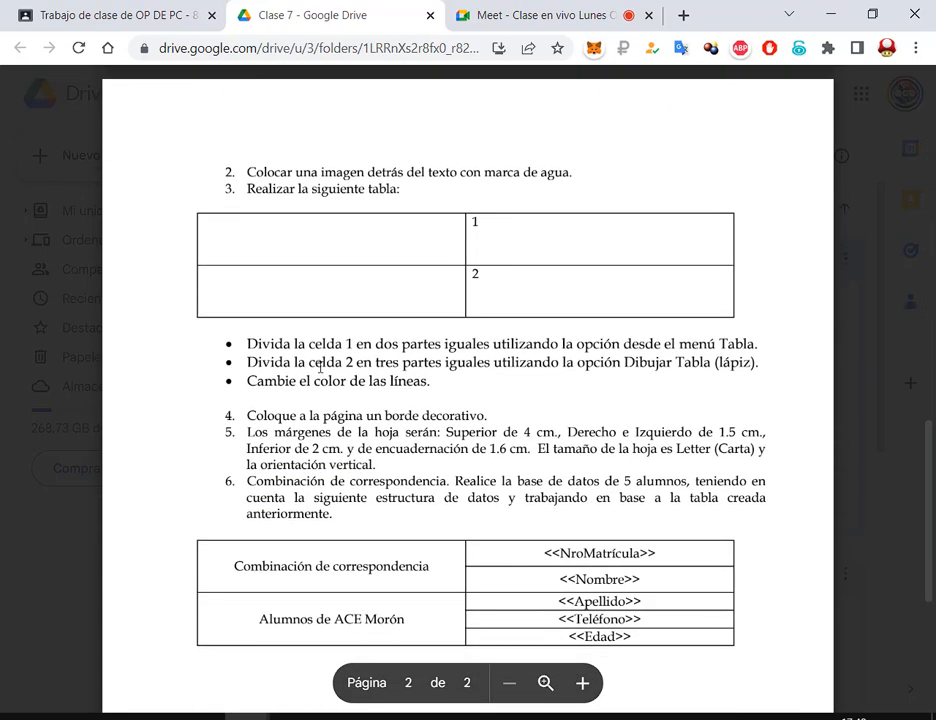
scroll(496, 275, up, 10)
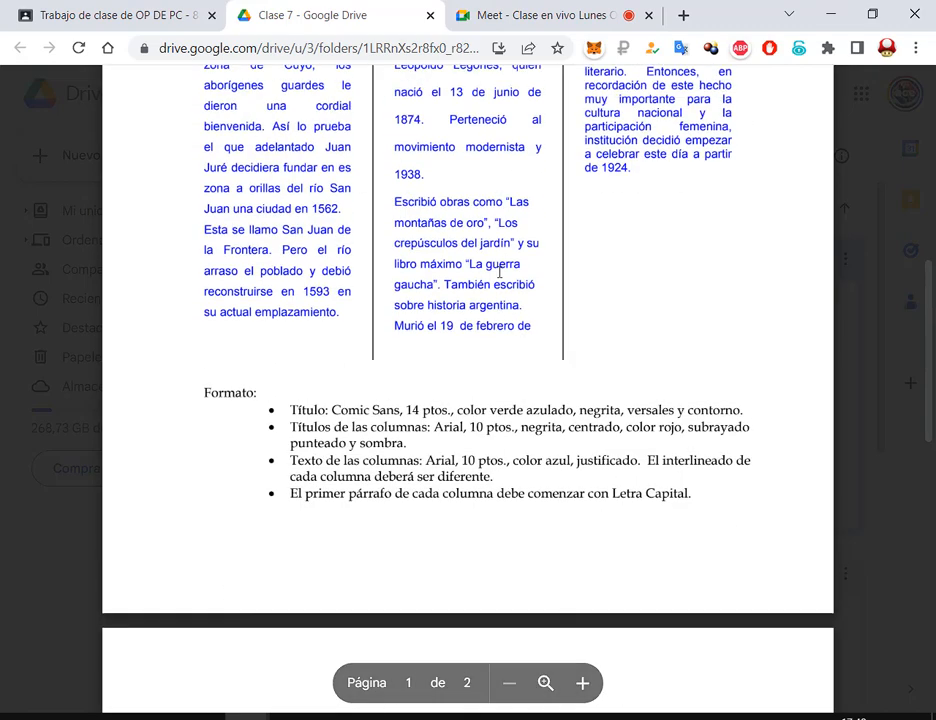
scroll(420, 244, down, 5)
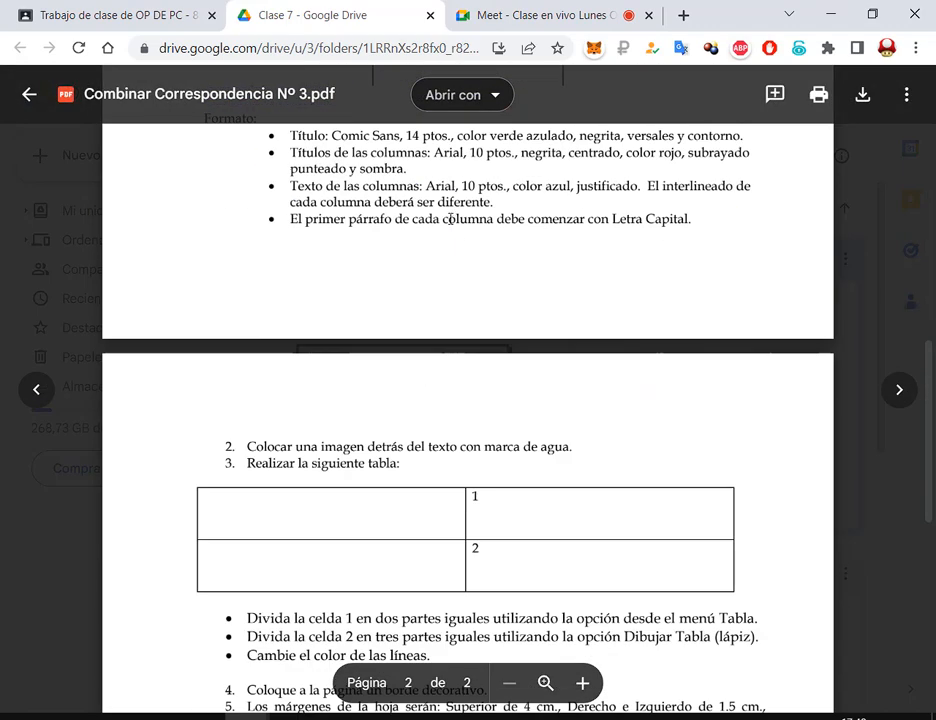
scroll(402, 208, up, 2)
drag(290, 319, 544, 324)
drag(378, 336, 514, 334)
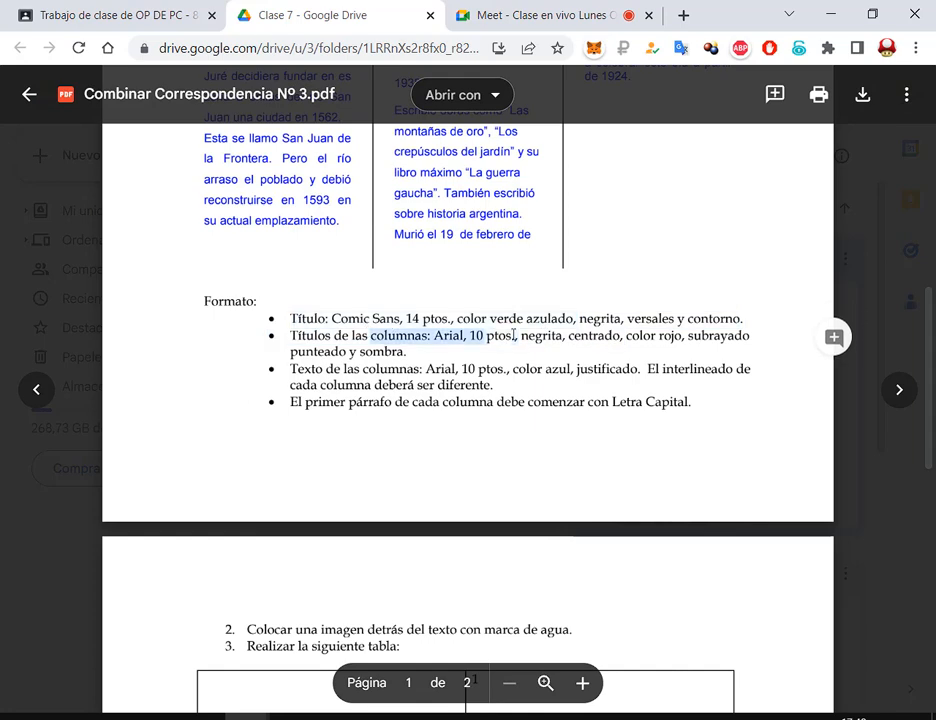
drag(308, 353, 436, 362)
drag(548, 369, 637, 369)
scroll(643, 307, down, 6)
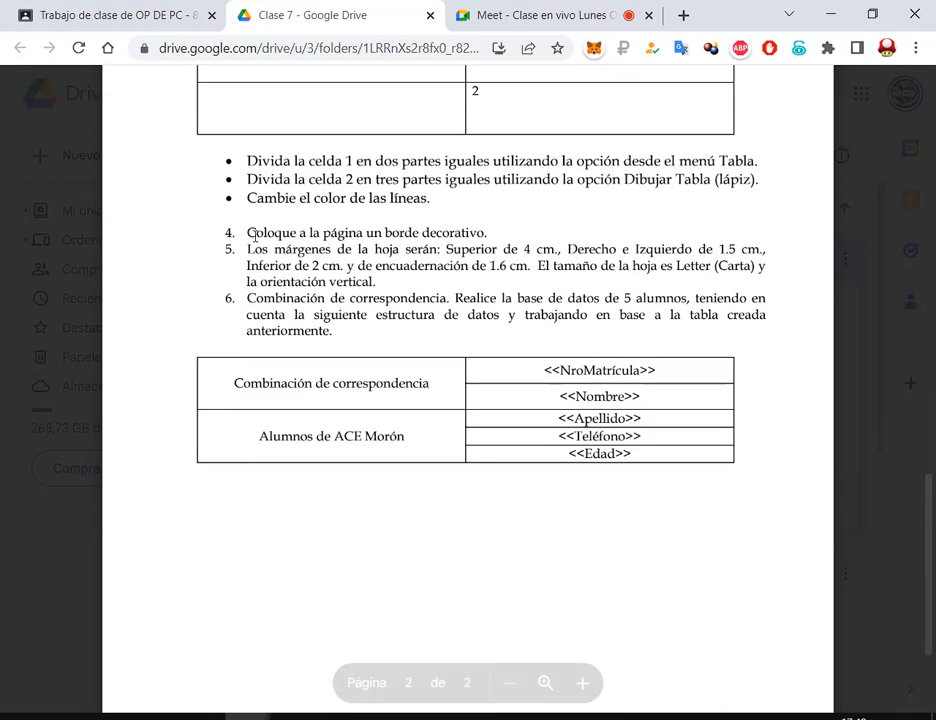
drag(248, 244, 397, 282)
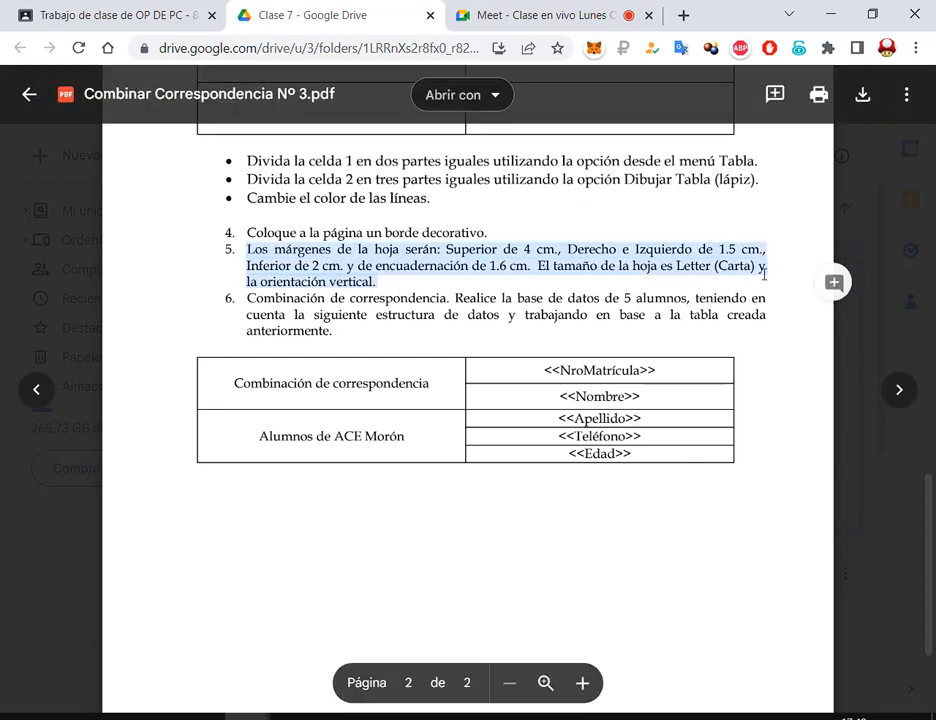
click(390, 256)
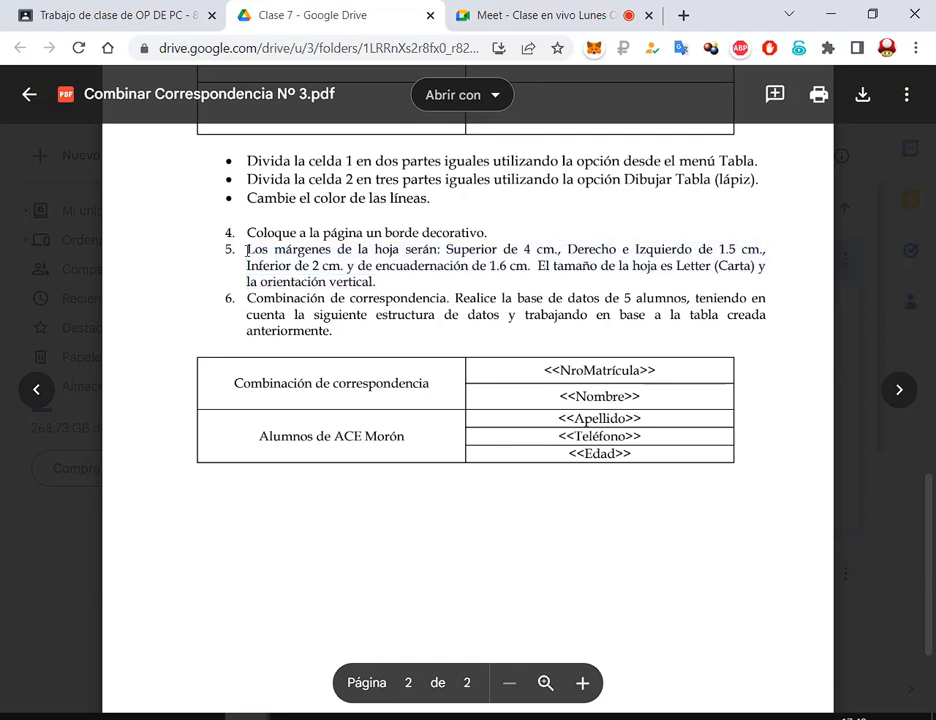
drag(268, 235, 552, 252)
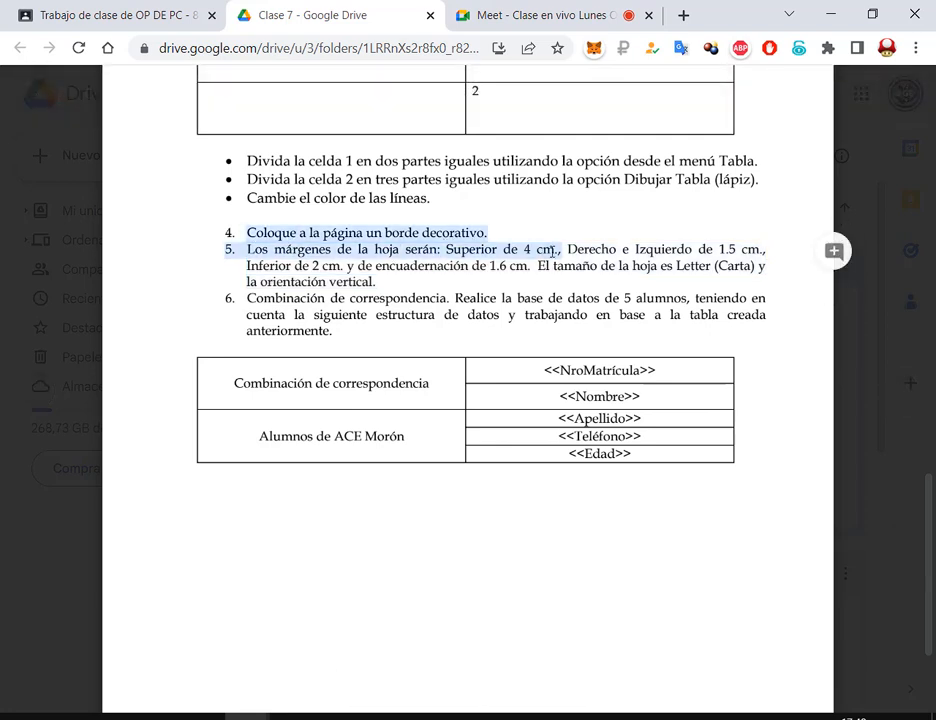
click(552, 296)
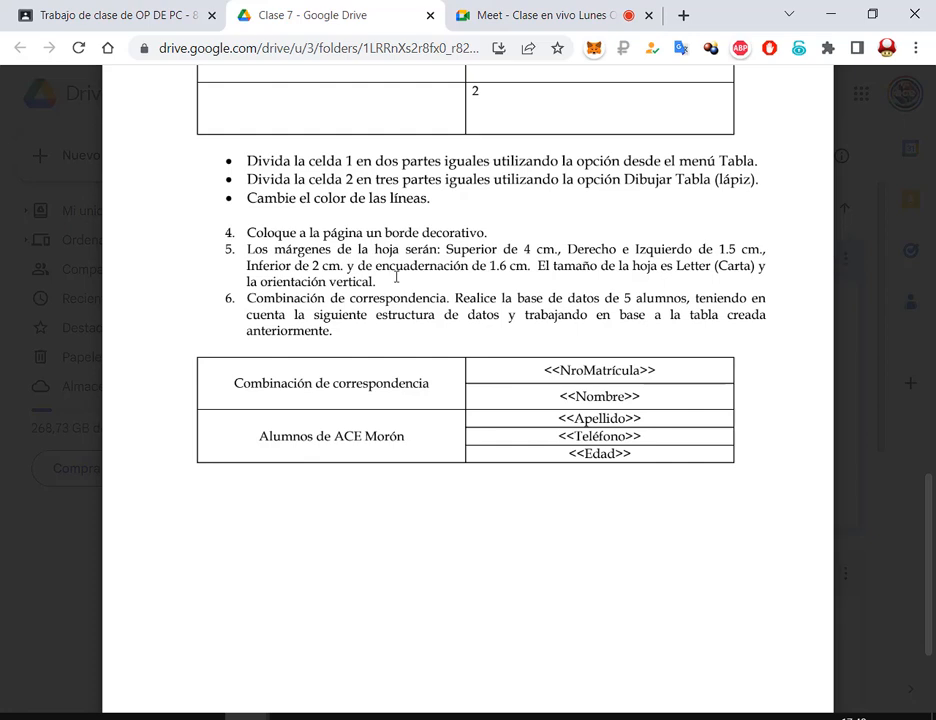
drag(468, 266, 263, 253)
drag(380, 282, 243, 254)
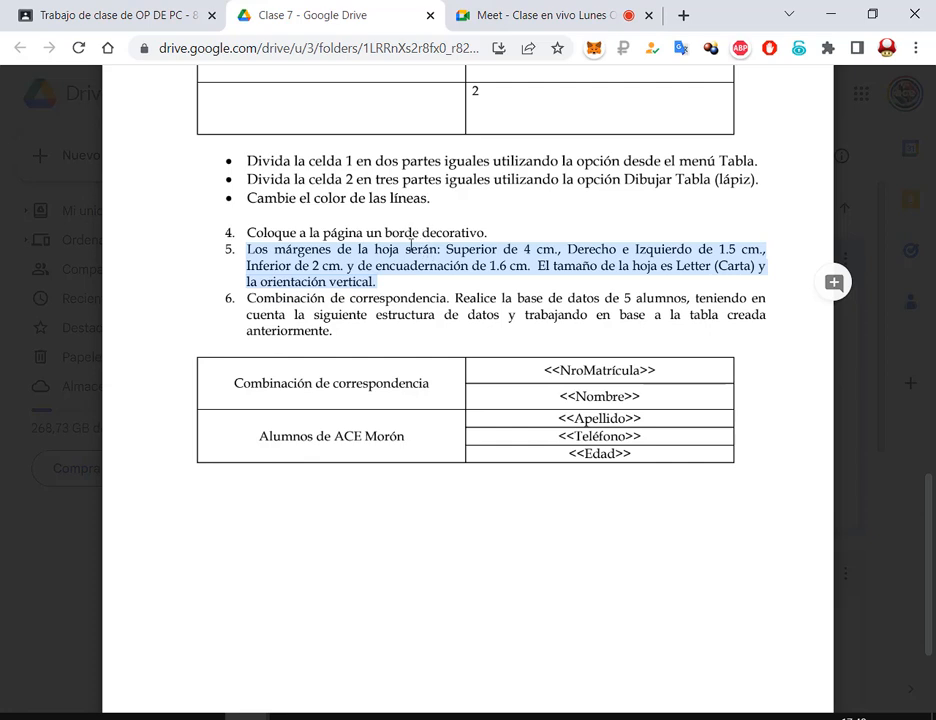
drag(417, 277, 247, 250)
click(402, 286)
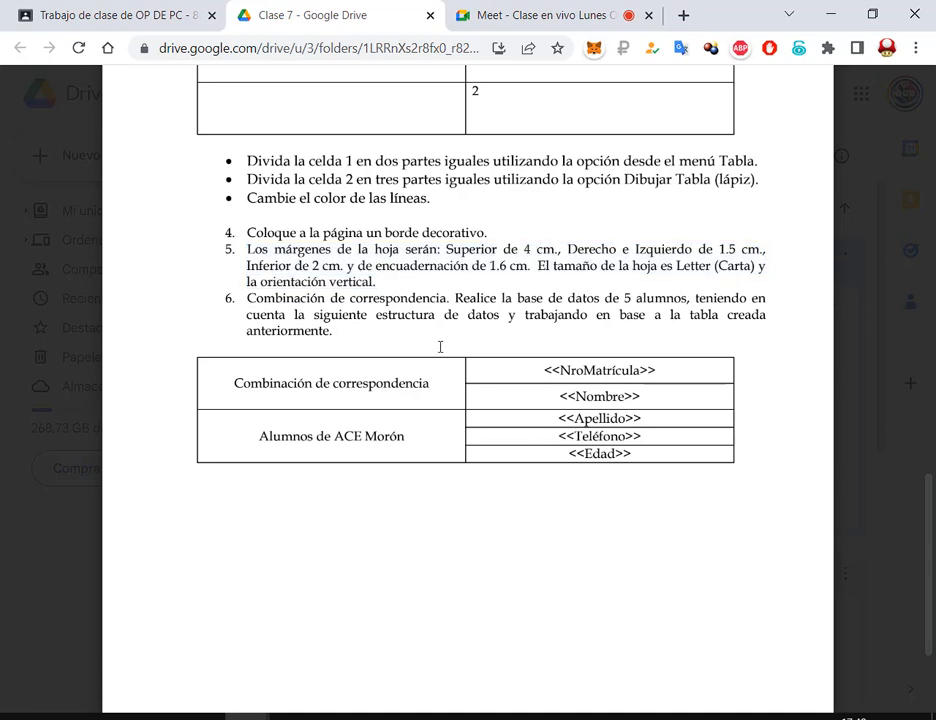
scroll(538, 426, up, 5)
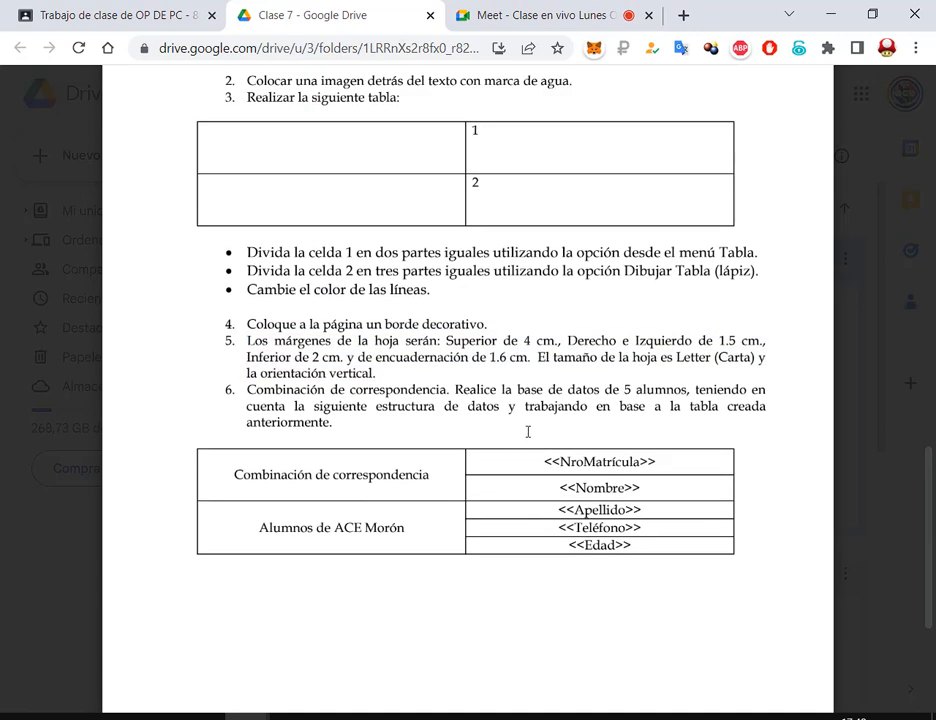
scroll(465, 326, down, 3)
scroll(493, 327, up, 2)
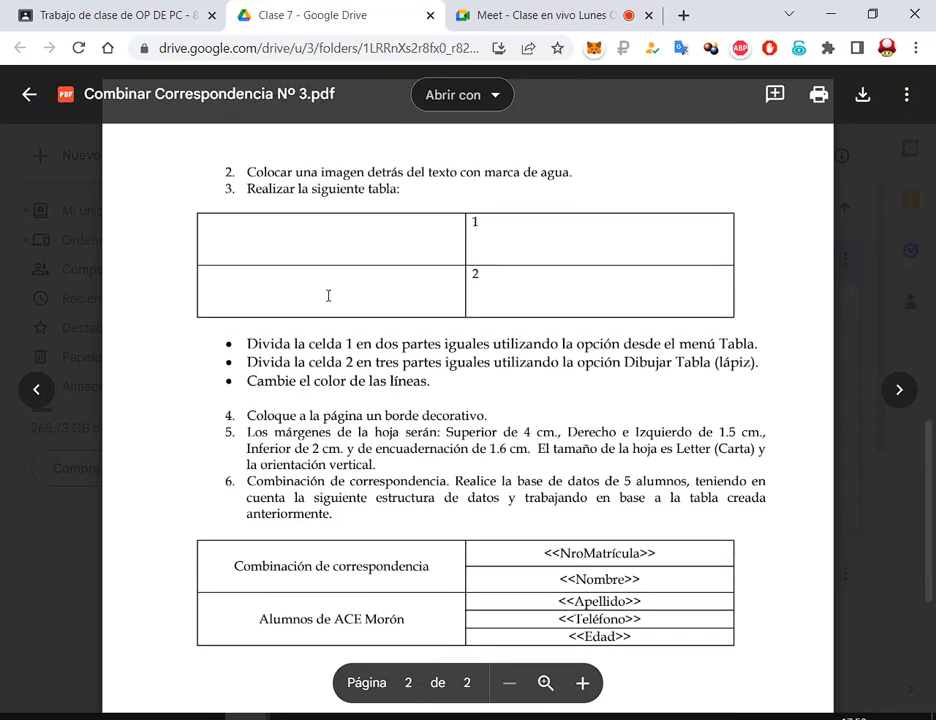
mouse_move(177, 201)
mouse_down()
mouse_move(842, 356)
mouse_move(740, 322)
mouse_up()
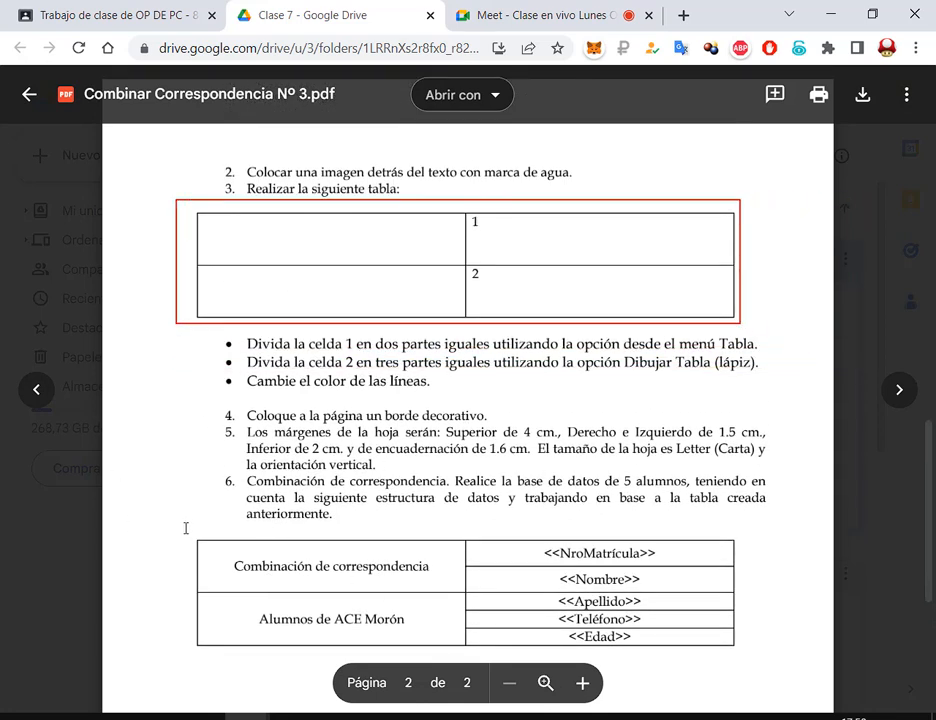
mouse_move(184, 528)
mouse_down()
mouse_move(796, 664)
mouse_move(748, 657)
mouse_up()
drag(809, 527, 748, 570)
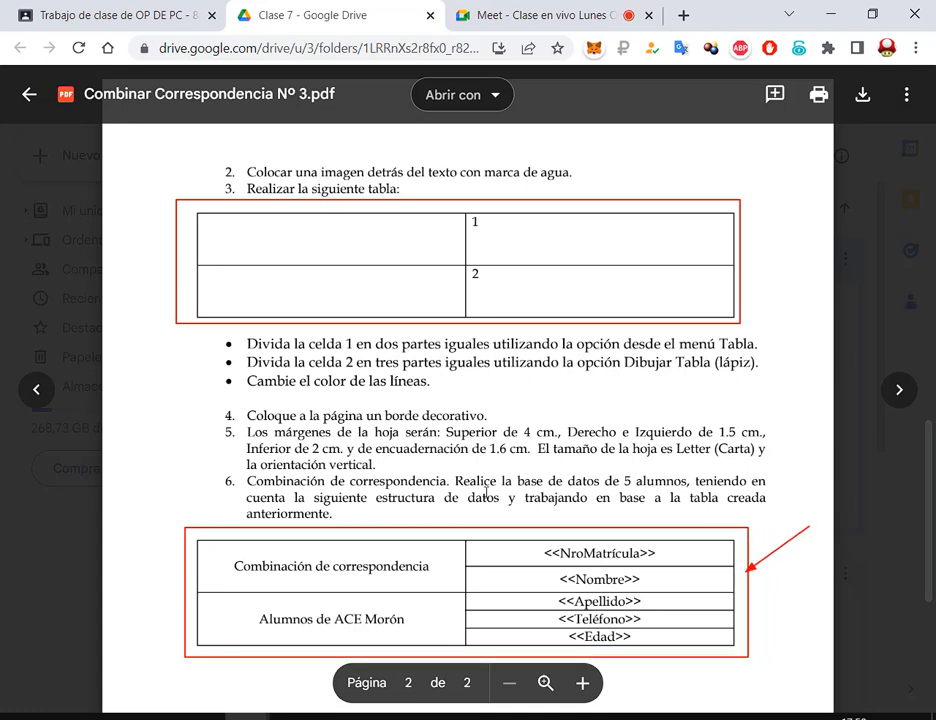
drag(489, 460, 489, 508)
drag(138, 467, 185, 550)
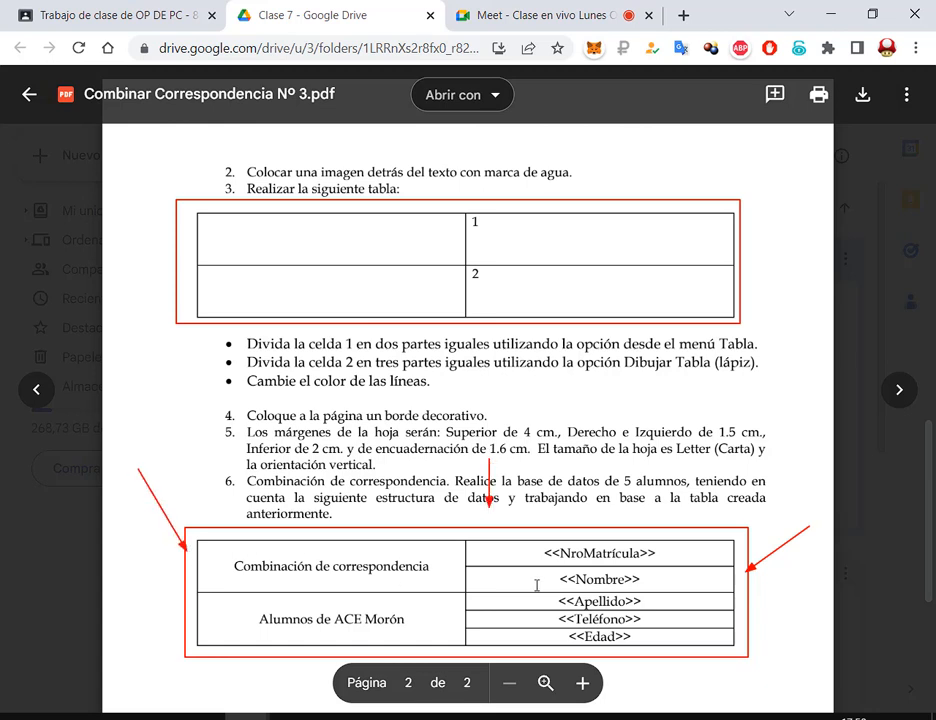
key(Escape)
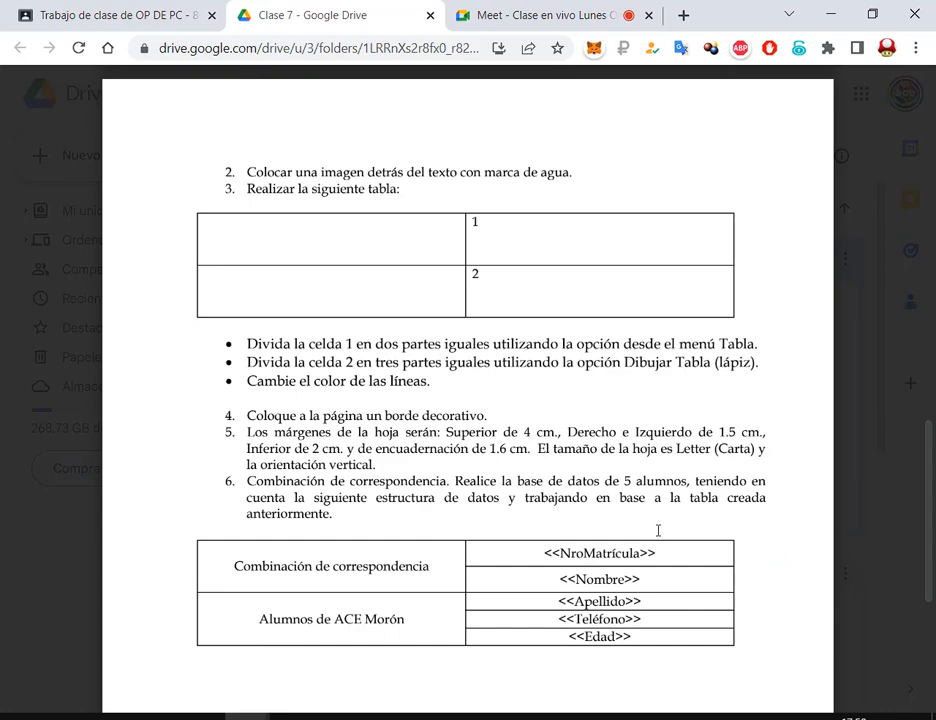
scroll(658, 530, down, 3)
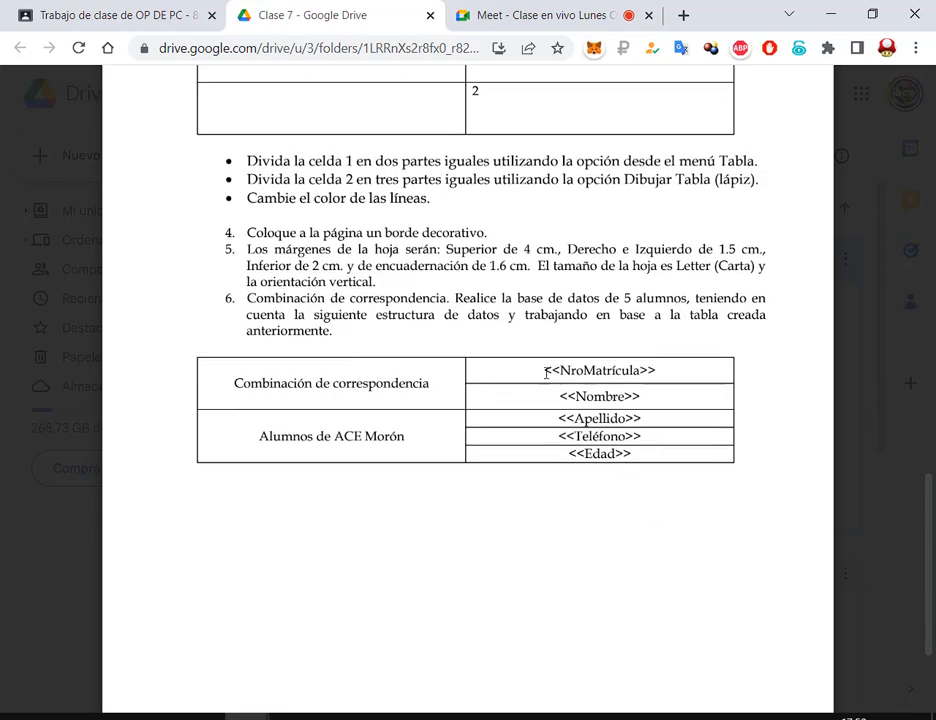
Outline the merge-field column, scroll back to the top, and close the Nº 3 PDF preview
drag(535, 360, 666, 470)
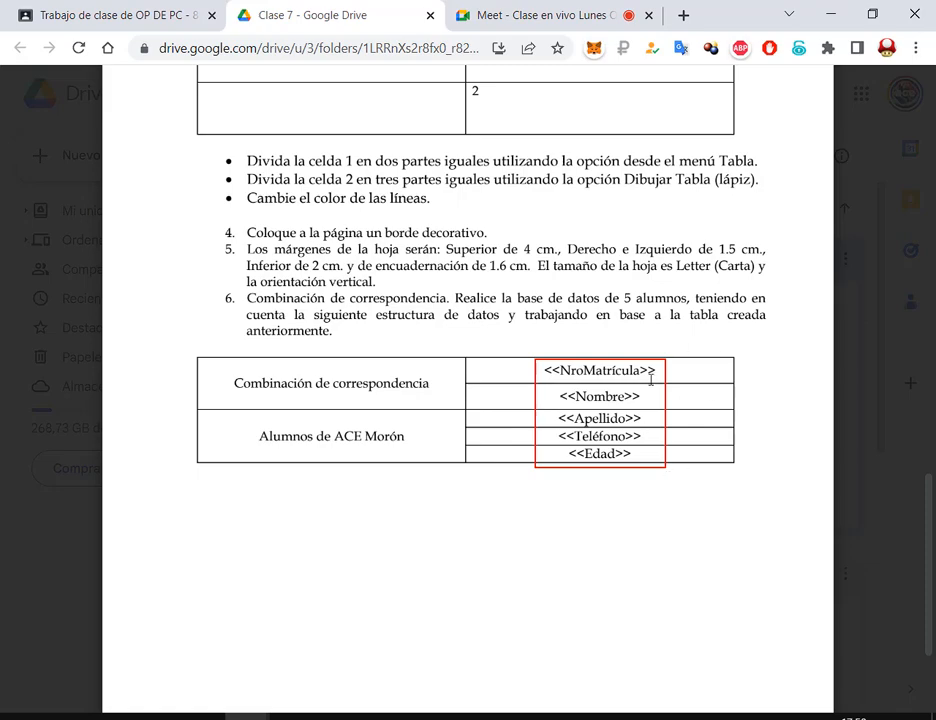
scroll(653, 493, up, 5)
scroll(653, 493, up, 6)
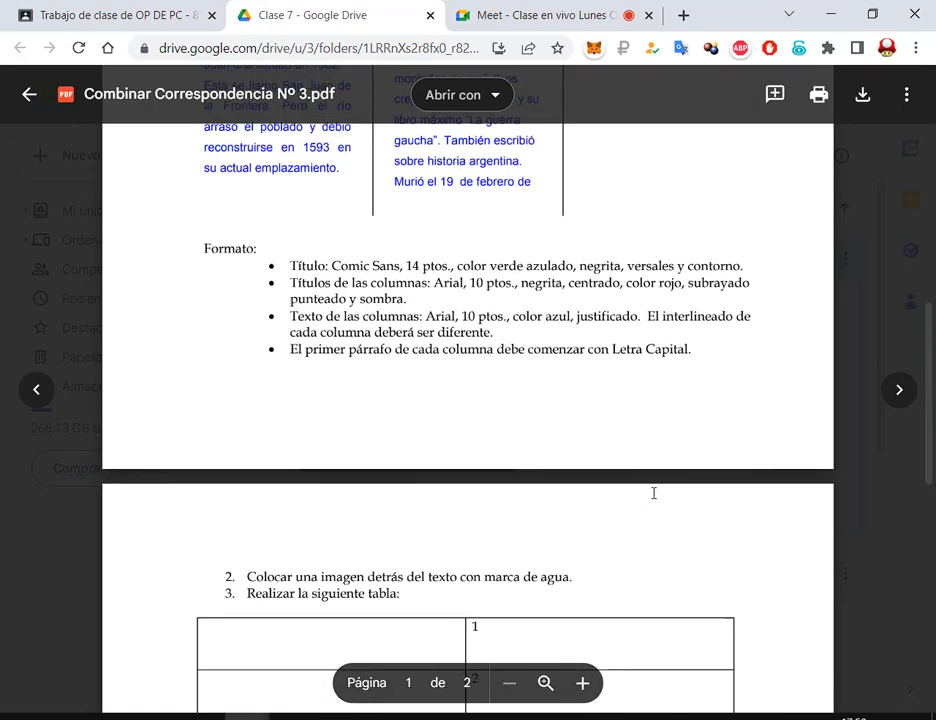
click(865, 274)
Scroll the Clase 7 file grid, then switch to the class's Meet call tab
scroll(861, 276, down, 3)
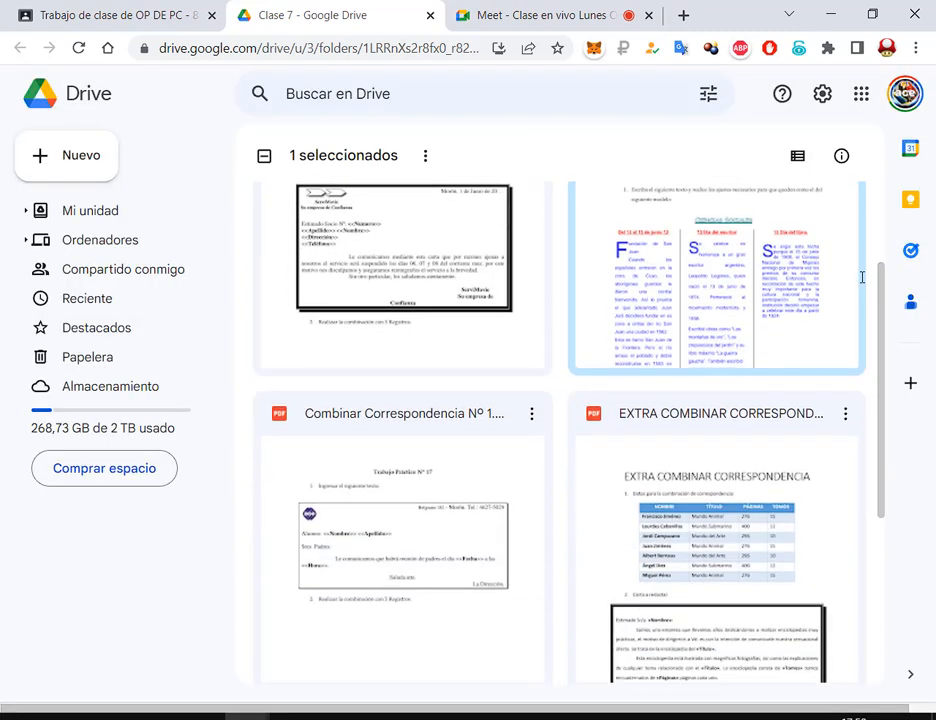
scroll(861, 274, up, 1)
click(500, 15)
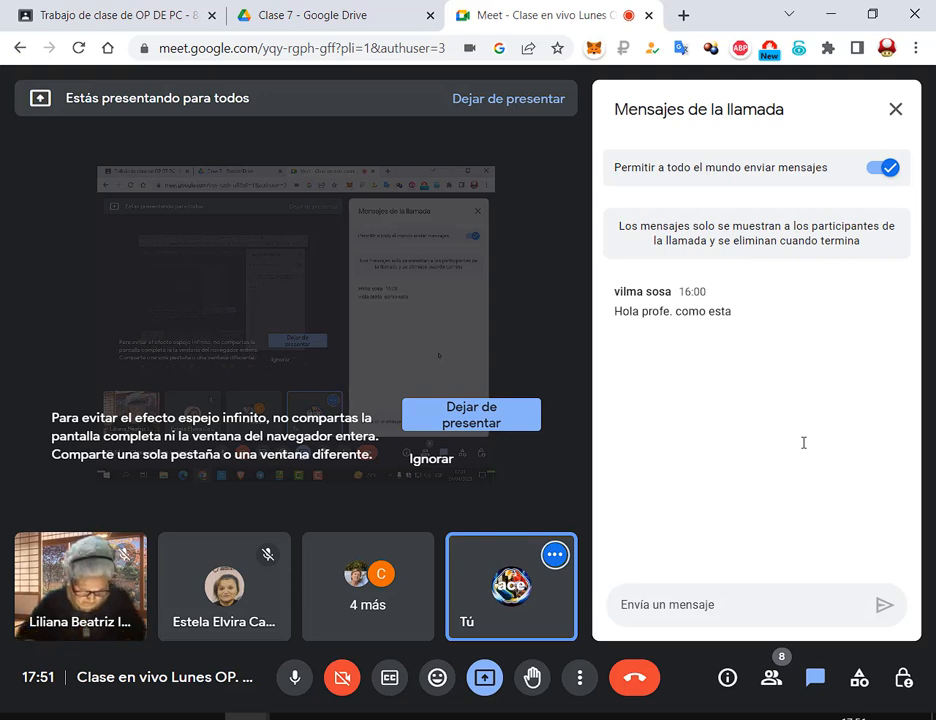
Launch Word from Windows search, start a blank document, and minimize it
click(66, 717)
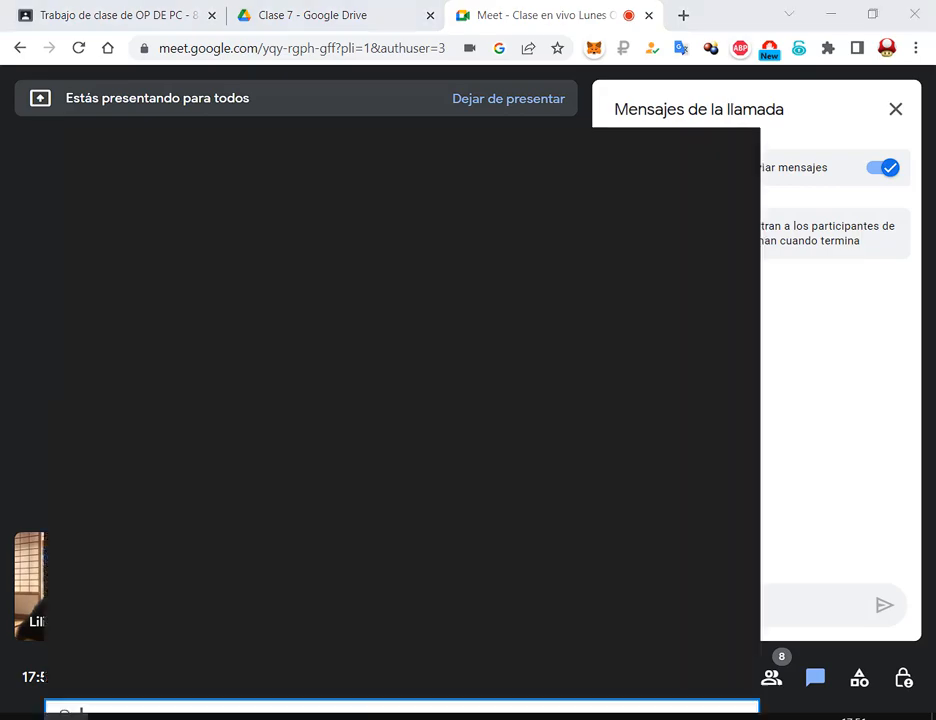
click(209, 650)
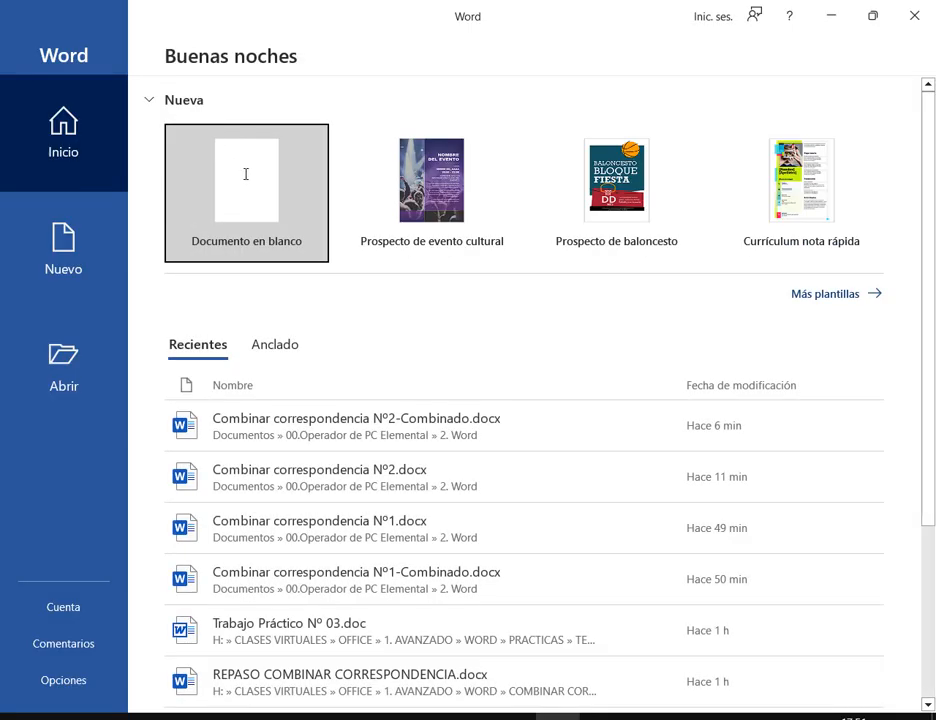
click(244, 173)
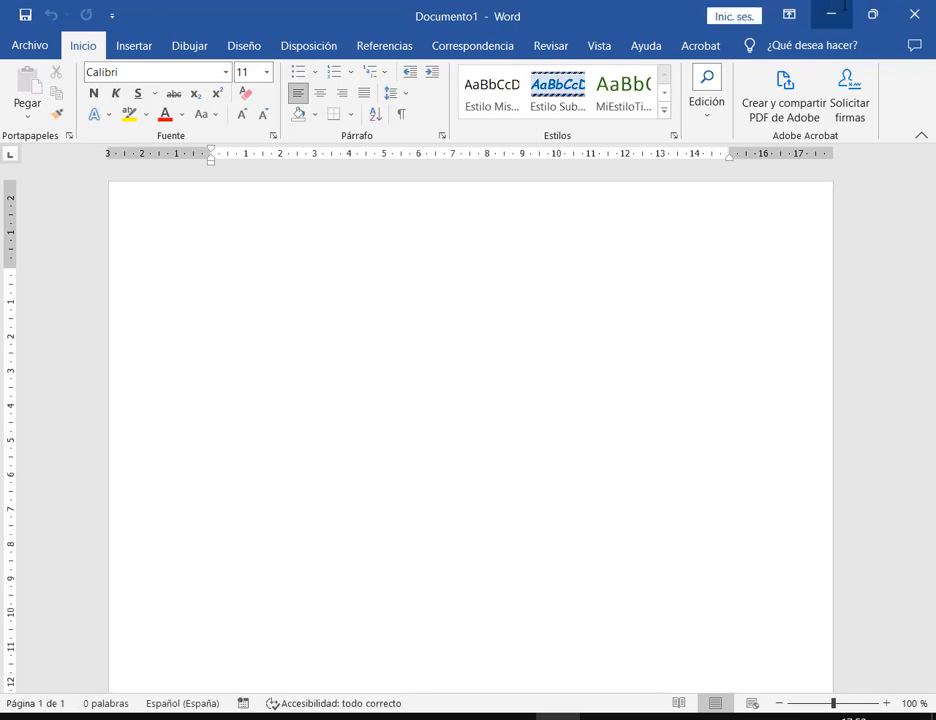
click(843, 8)
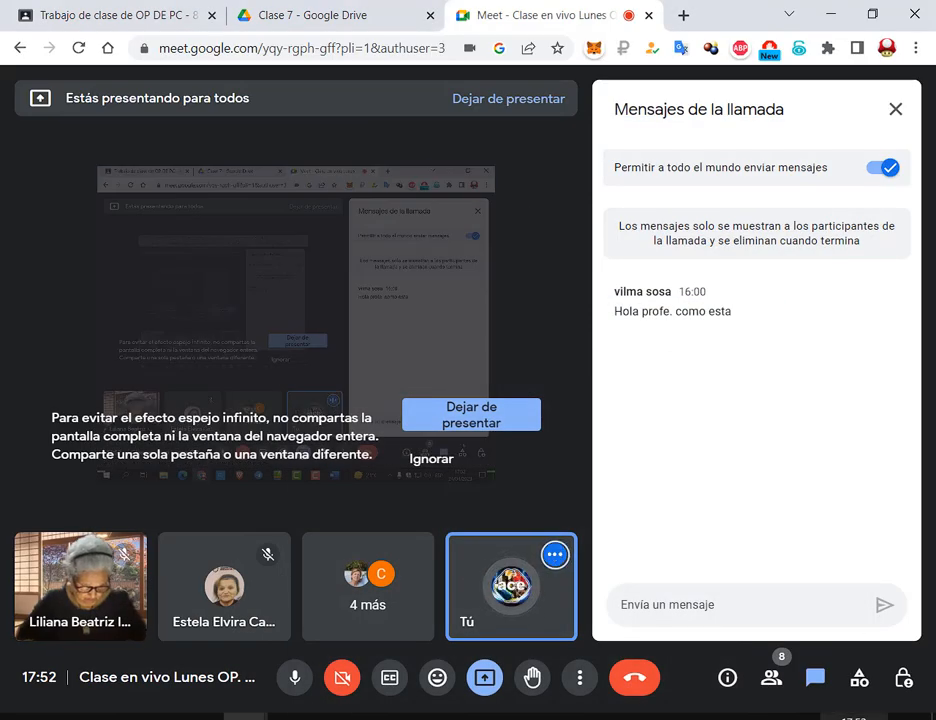
Check next month in the taskbar calendar, then return to the Clase 7 Drive folder
click(853, 717)
click(903, 179)
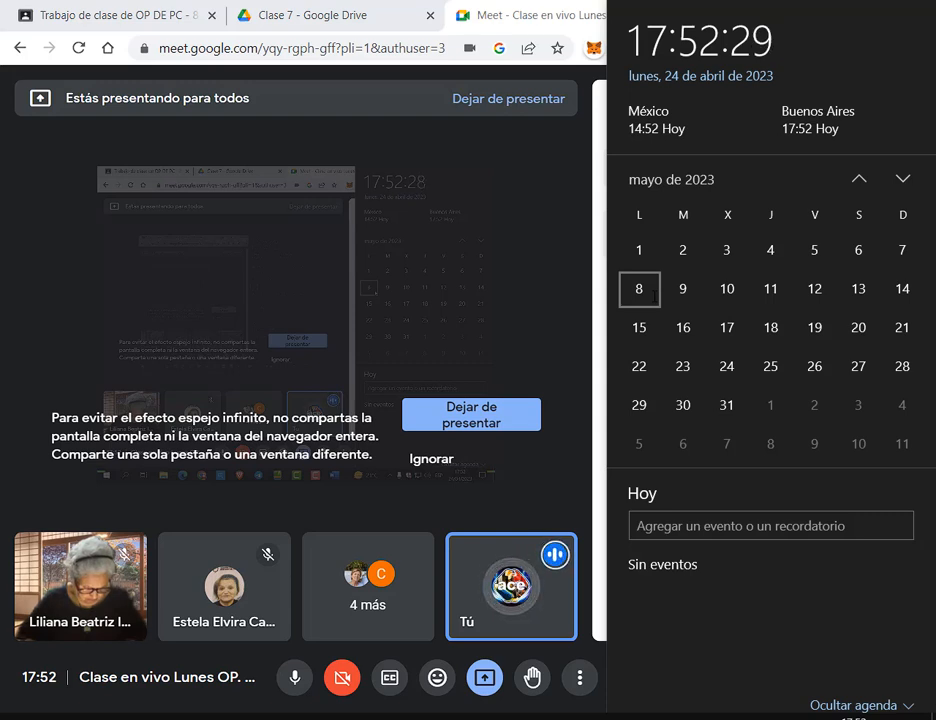
click(585, 3)
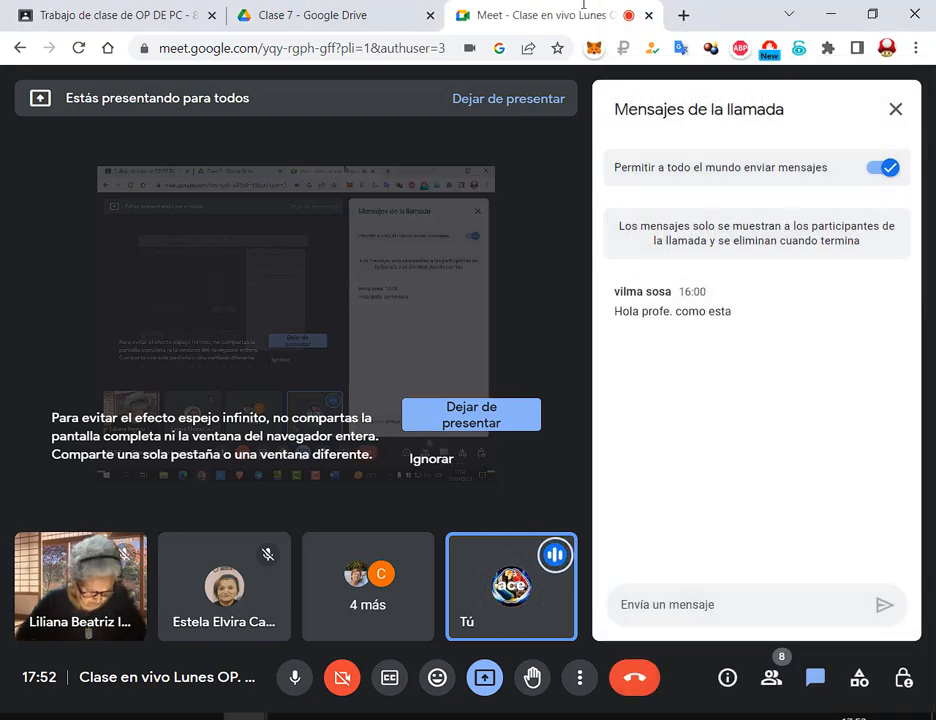
click(316, 8)
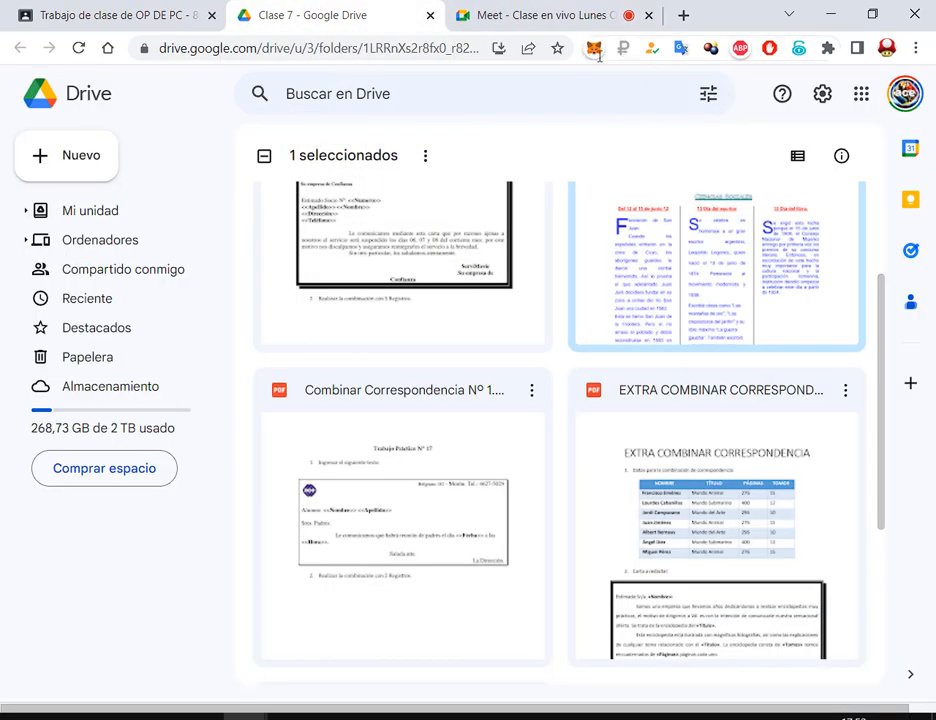
Open EXTRA COMBINAR CORRESPONDENCIA.pdf and scroll down to the sample bordered letter
scroll(833, 500, up, 1)
double_click(799, 389)
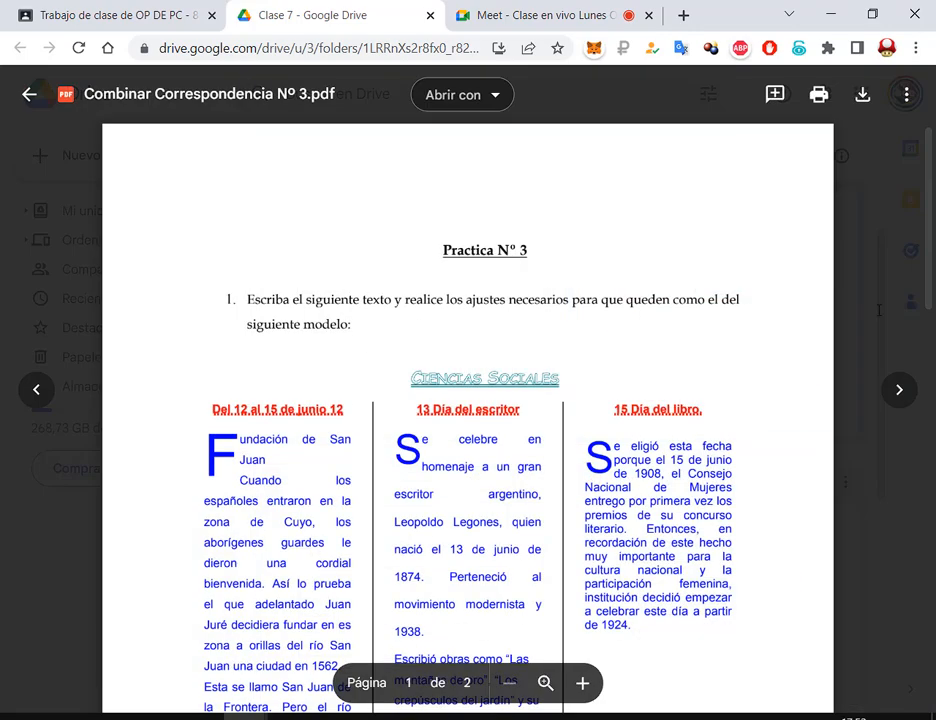
key(Escape)
scroll(757, 456, down, 2)
double_click(757, 456)
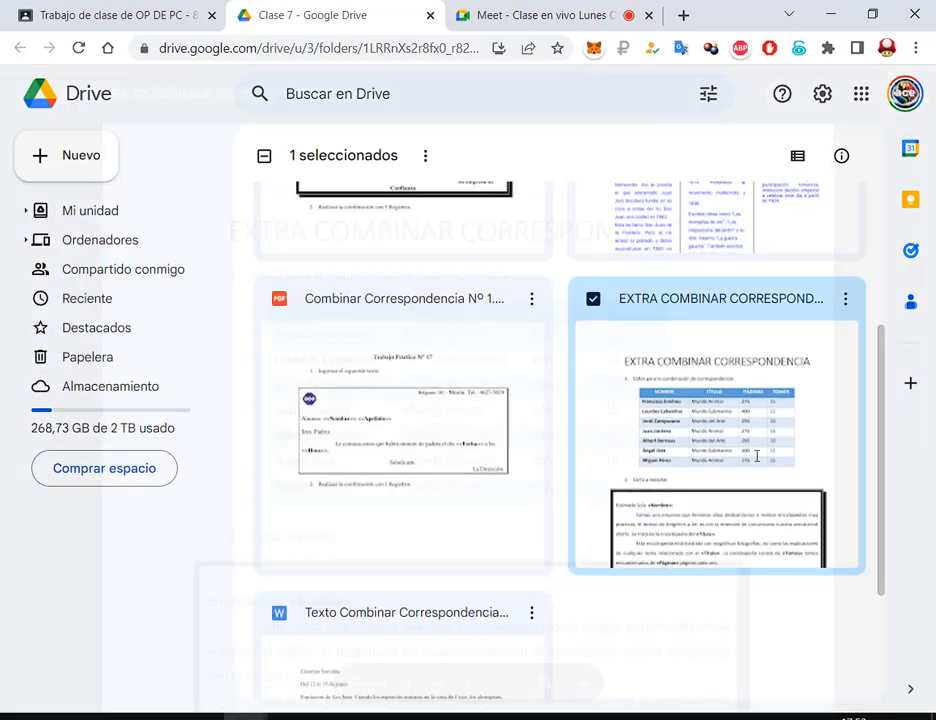
scroll(764, 366, down, 3)
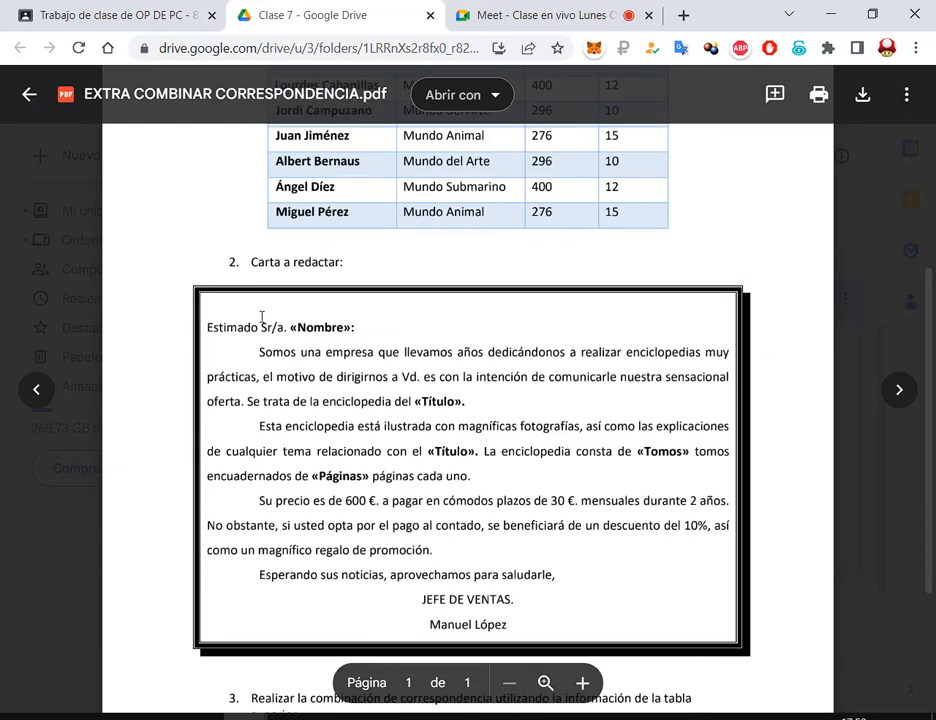
Toggle between the blank Word document and the PDF, ending on Word's Documento1
click(558, 717)
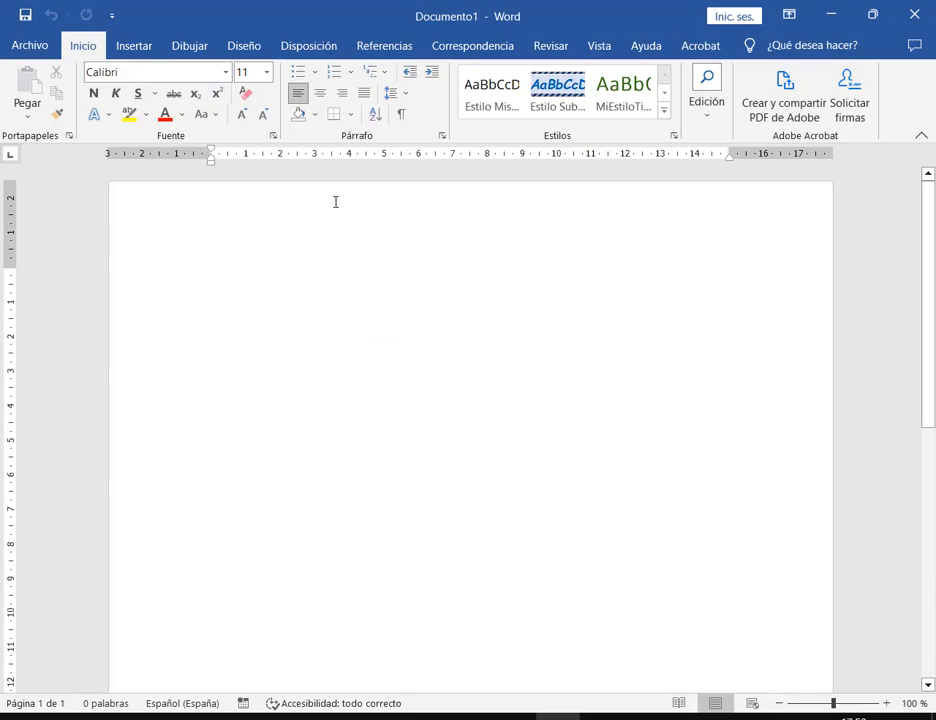
click(606, 717)
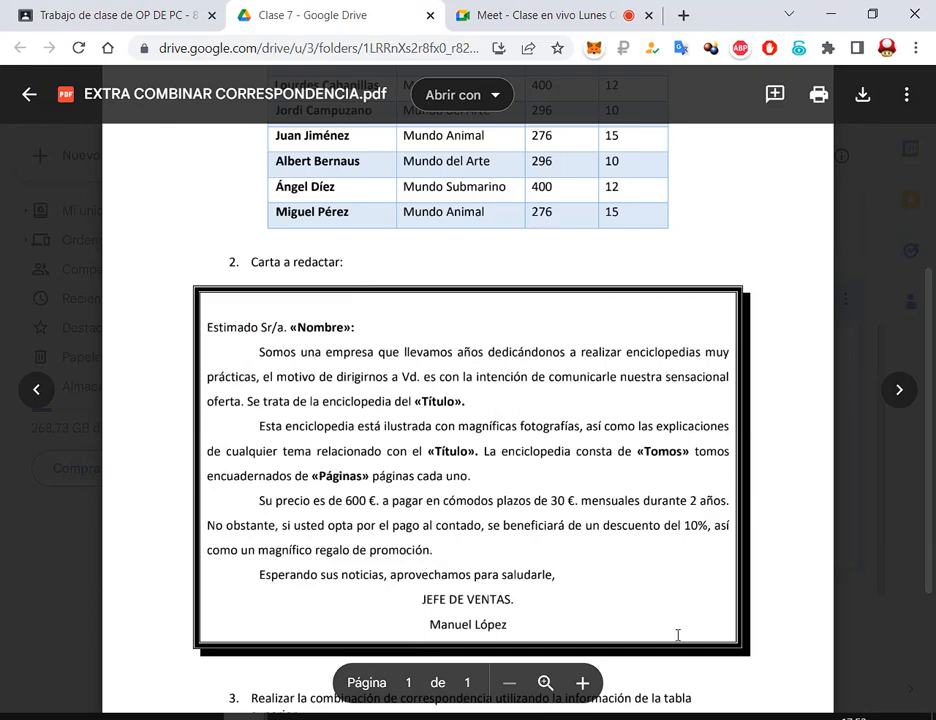
key(alt+Tab)
click(350, 112)
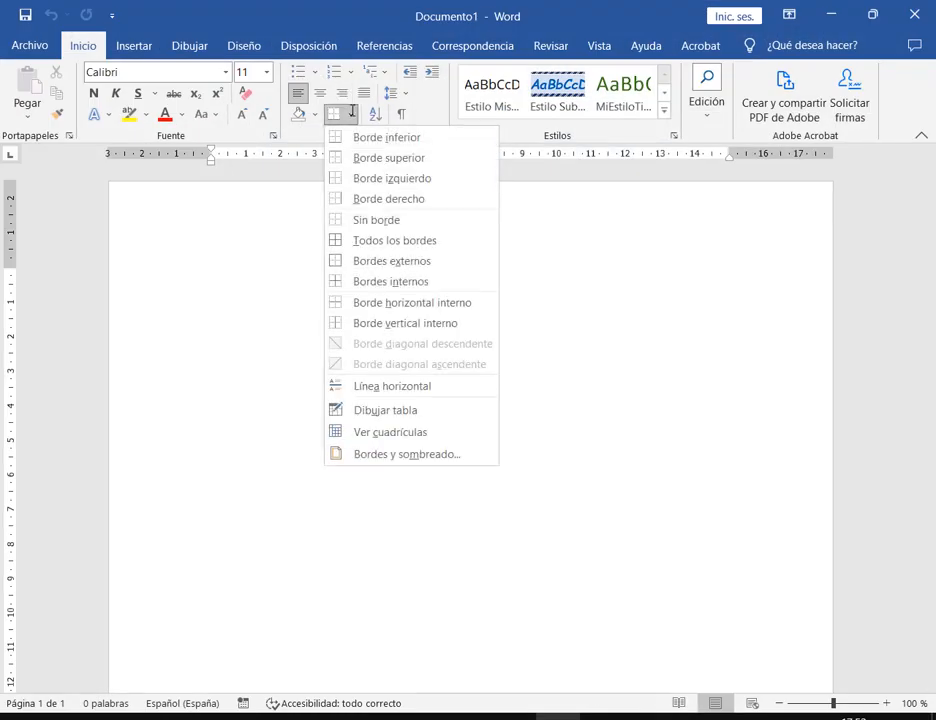
click(384, 455)
click(244, 349)
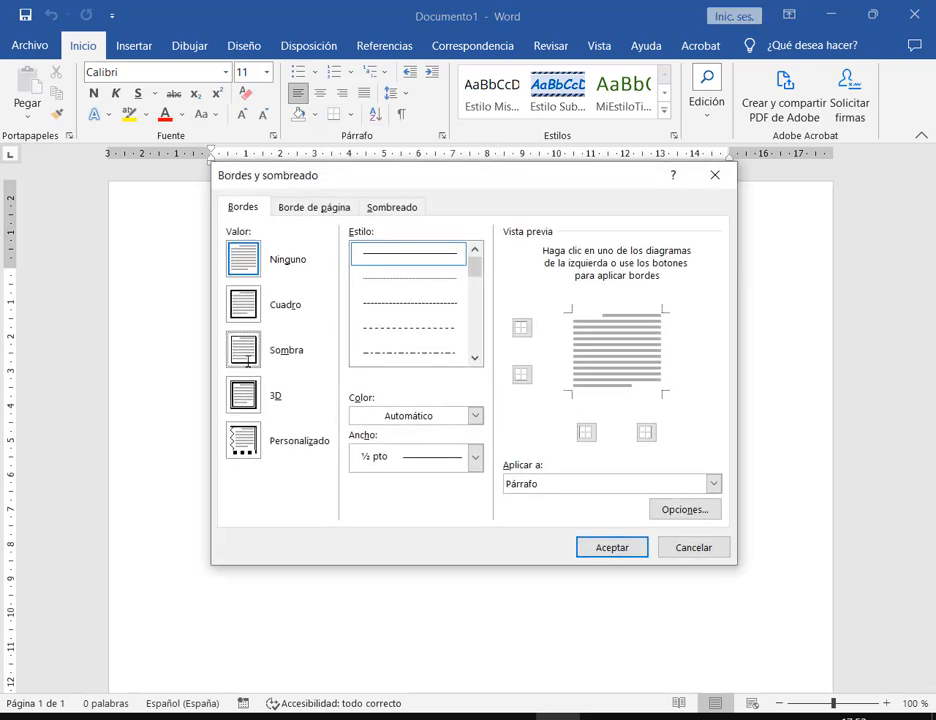
click(475, 358)
click(476, 358)
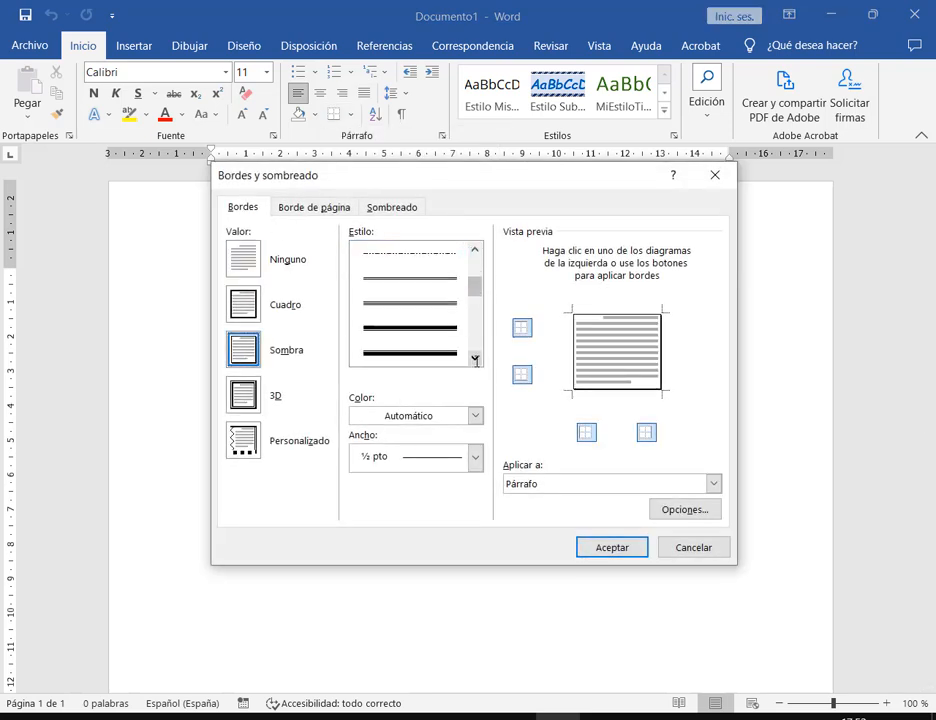
click(476, 358)
click(408, 353)
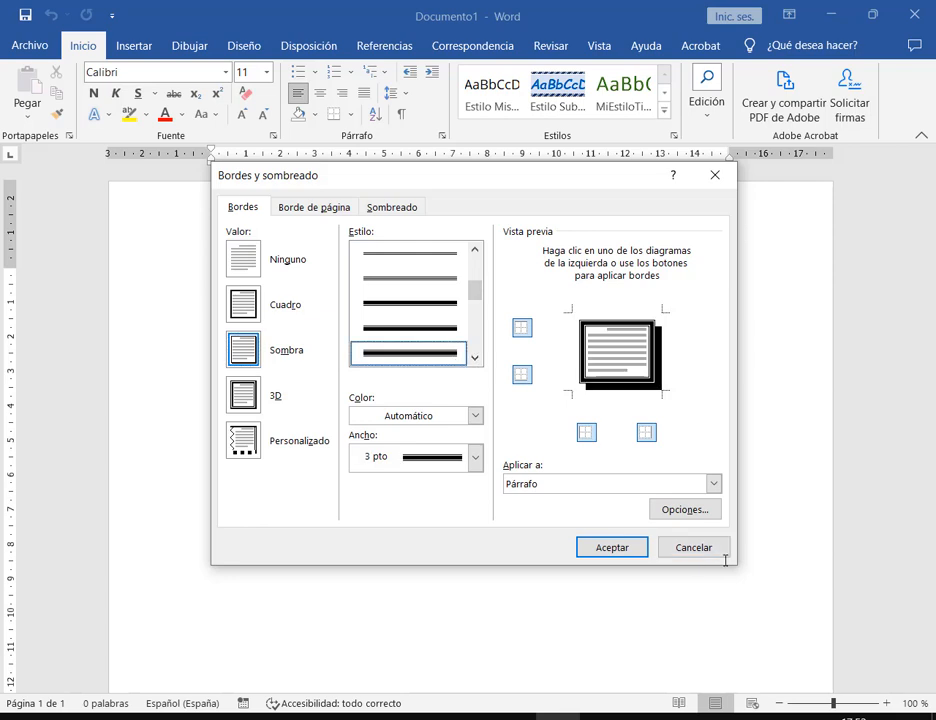
click(690, 547)
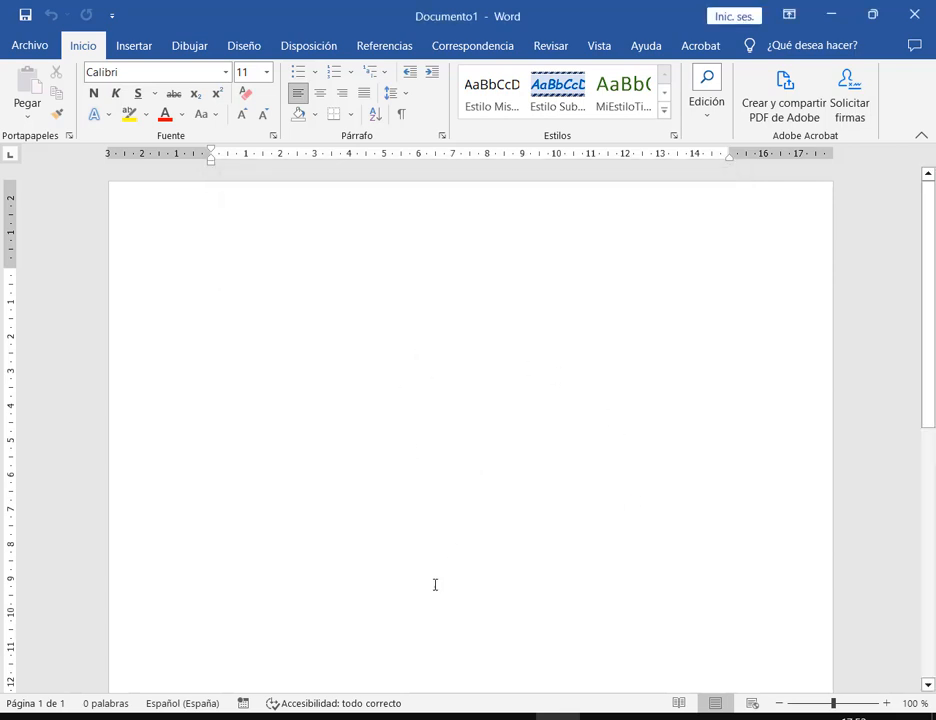
click(557, 717)
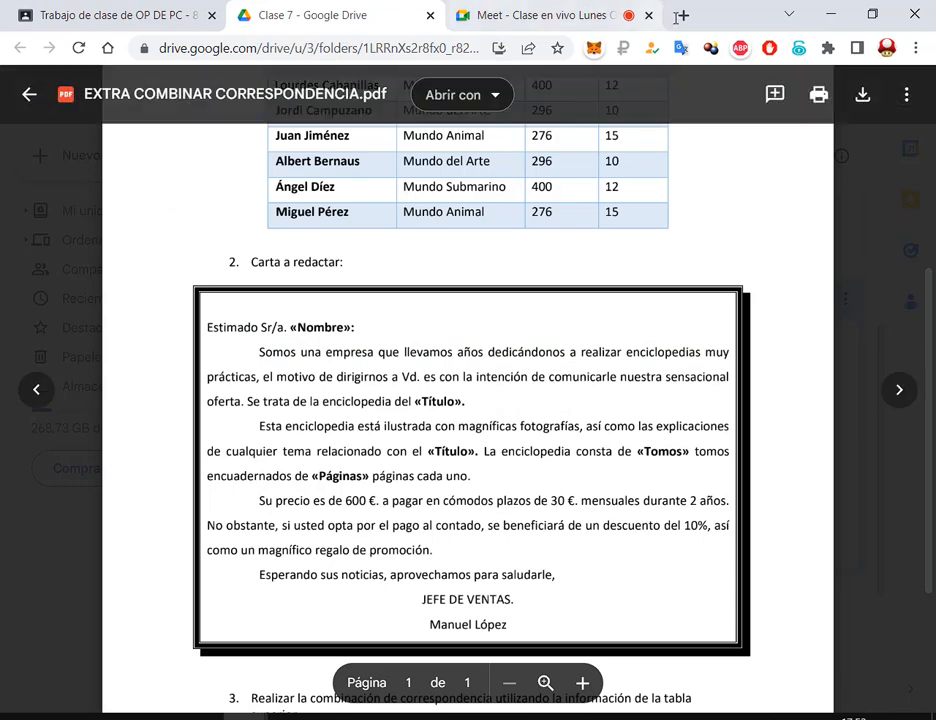
Search Google for lorem ipsum and open the es.lipsum.com generator site
click(683, 15)
text(lore)
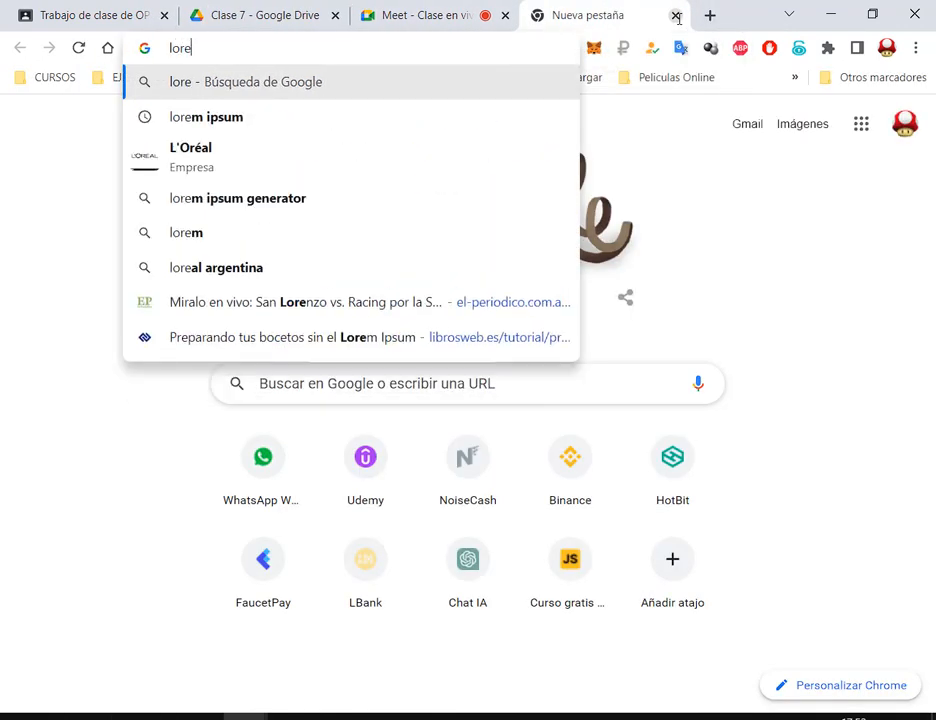
key(Down)
key(Return)
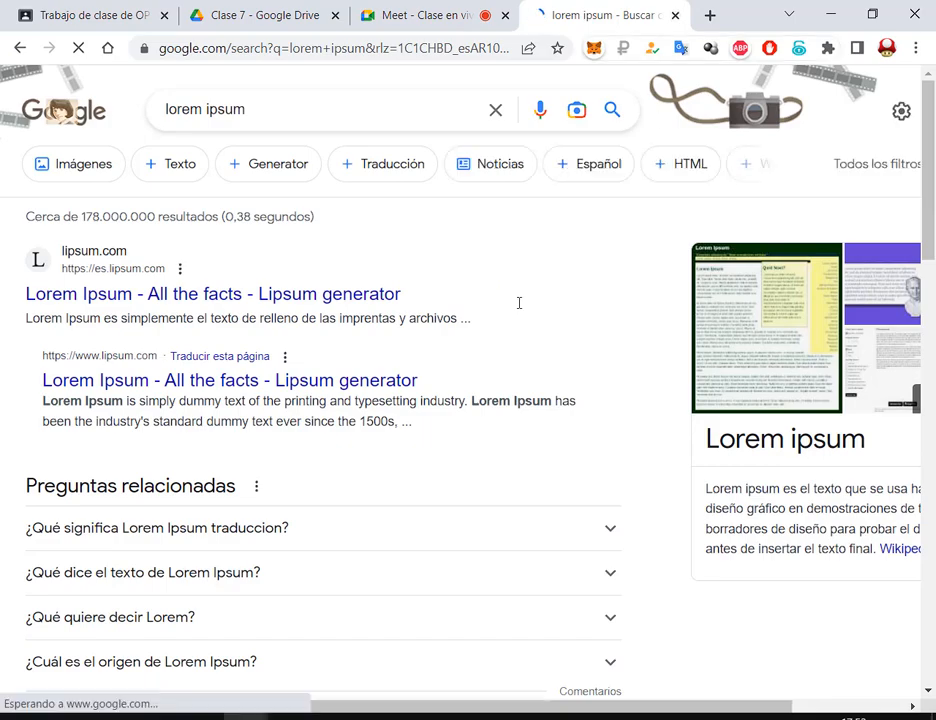
click(172, 294)
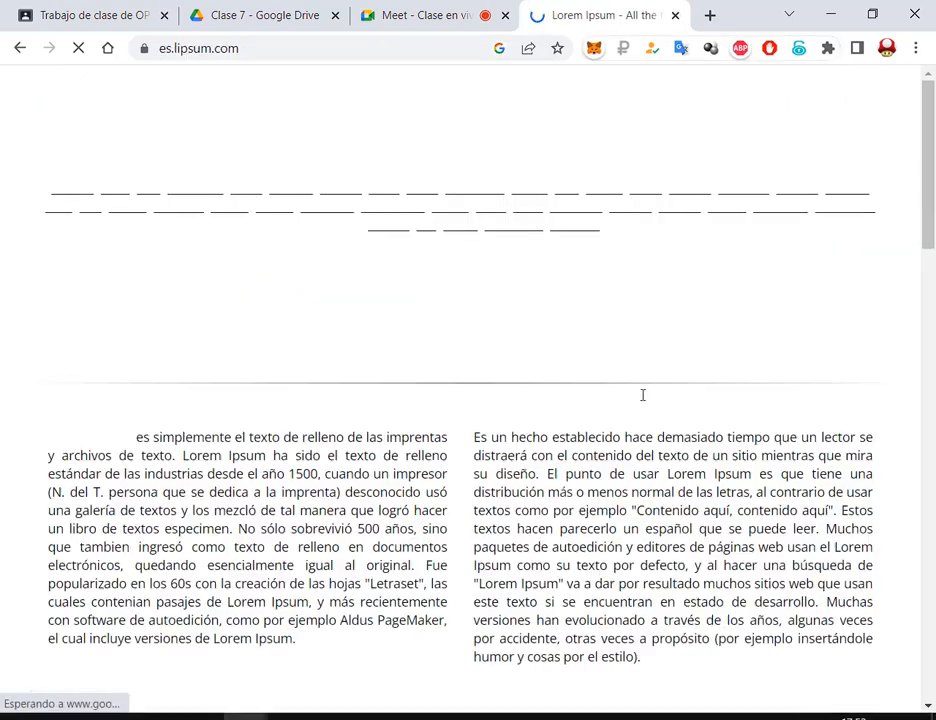
Generate five Lorem Ipsum paragraphs and select the first two
scroll(638, 391, down, 5)
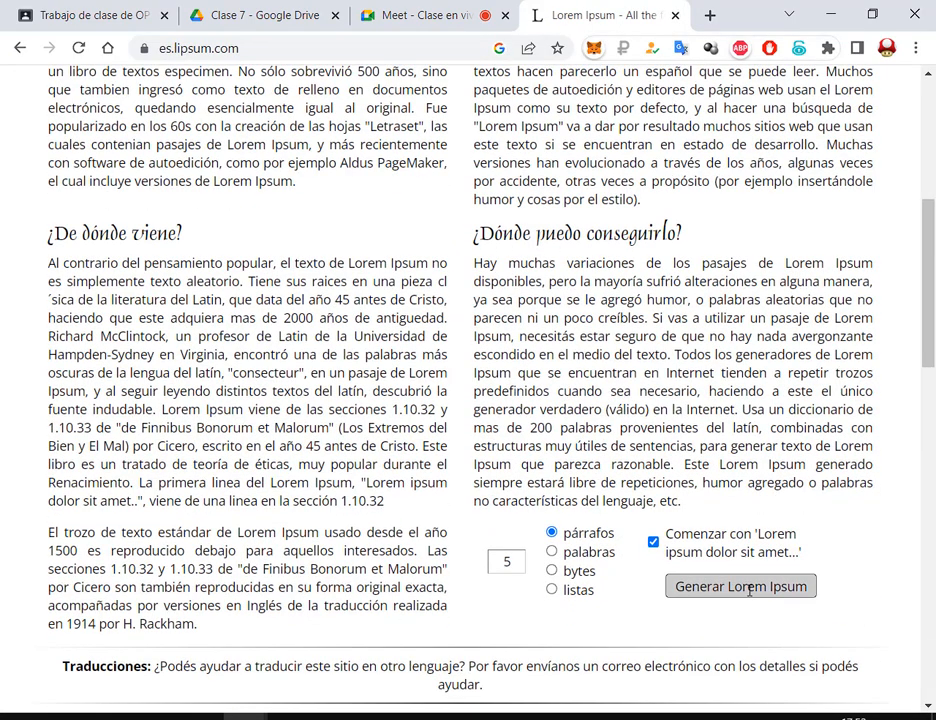
click(711, 587)
scroll(27, 213, down, 1)
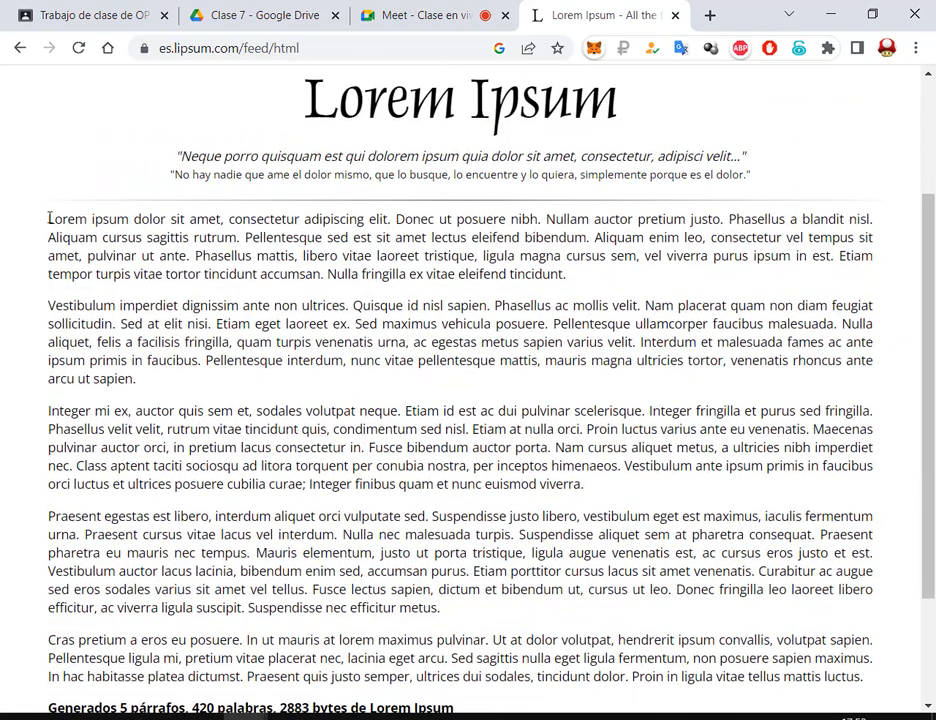
drag(49, 217, 386, 381)
key(ctrl+c)
Paste the two Lorem Ipsum paragraphs into Documento1, glance at the Meet tab, then return to Word
key(alt+Tab)
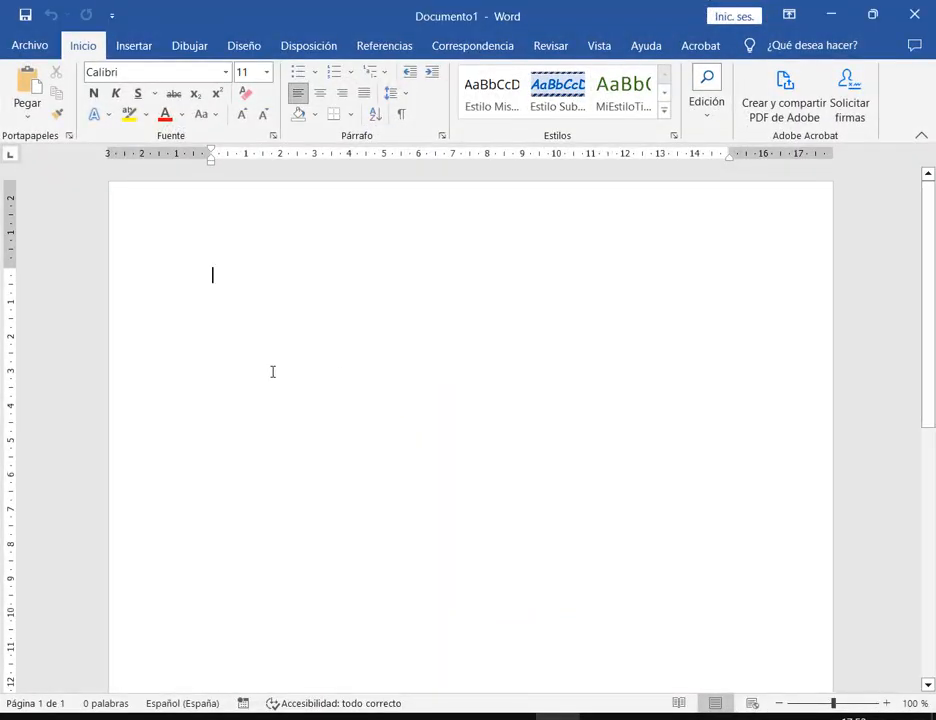
key(ctrl+v)
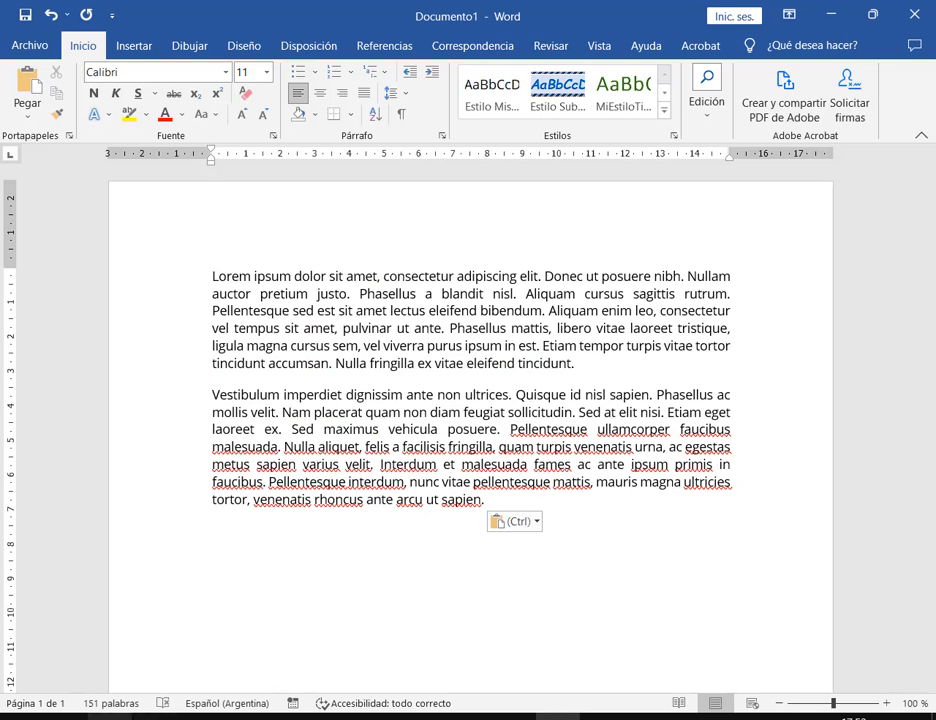
click(246, 717)
click(160, 661)
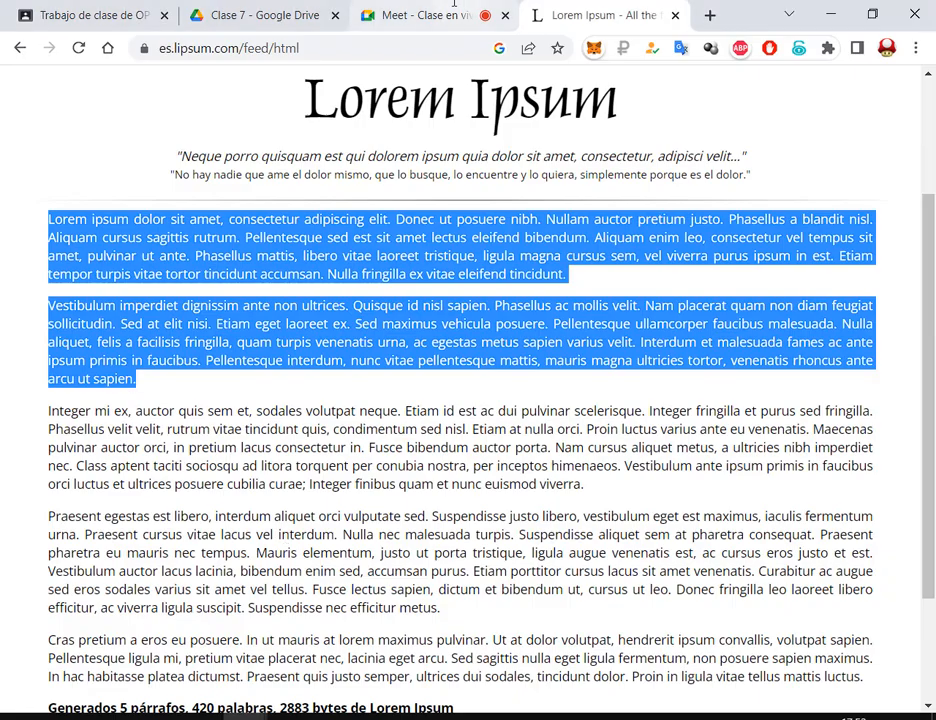
click(420, 15)
key(alt+Tab)
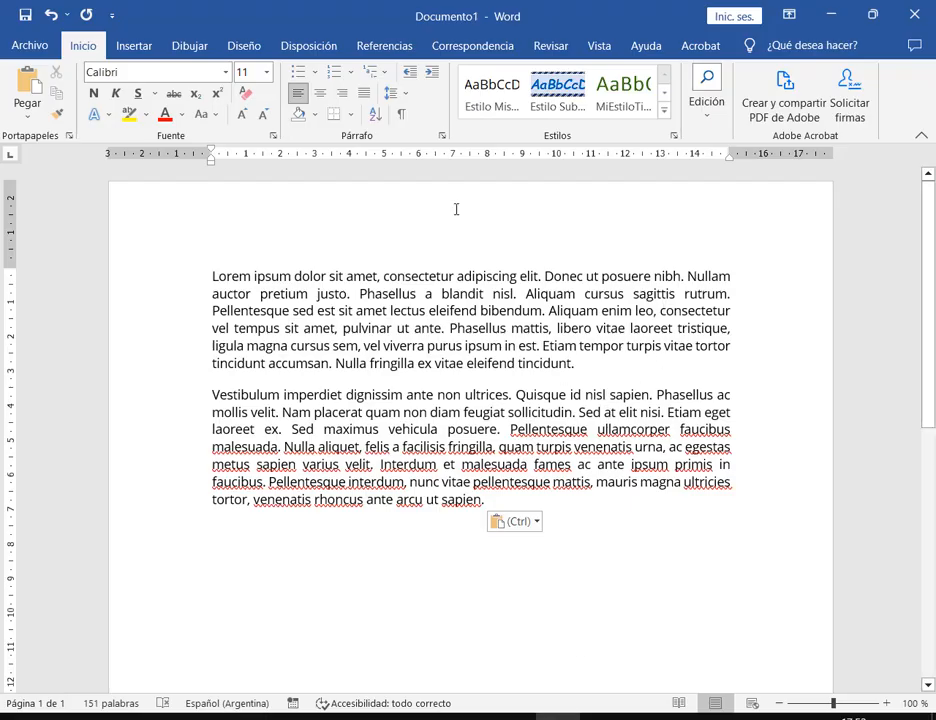
click(132, 40)
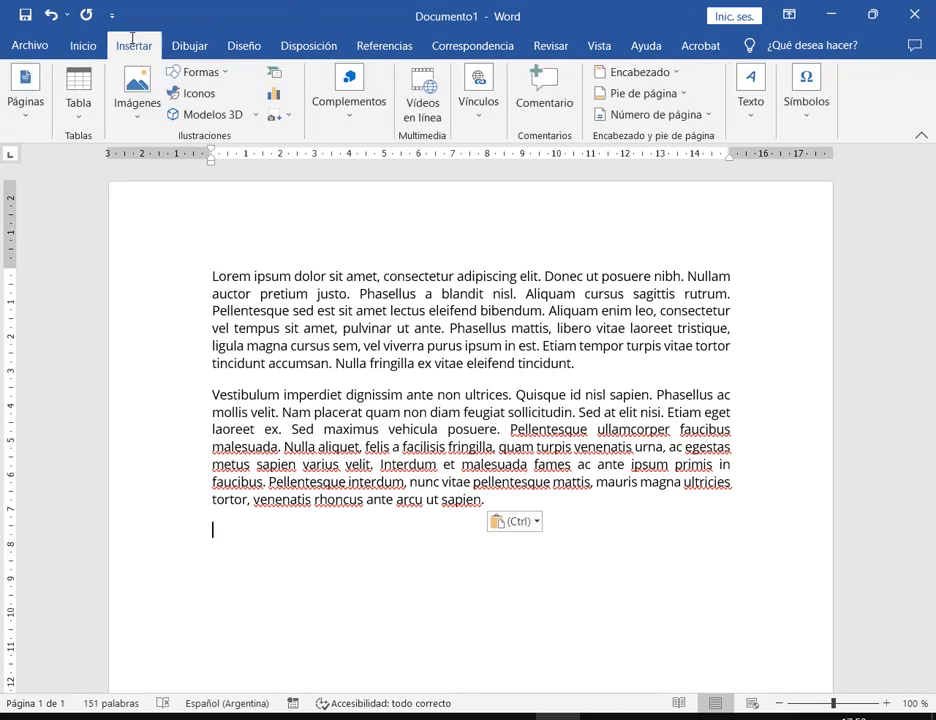
Draw a rectangle over the pasted paragraphs, stretching it down to cover all the text
click(186, 72)
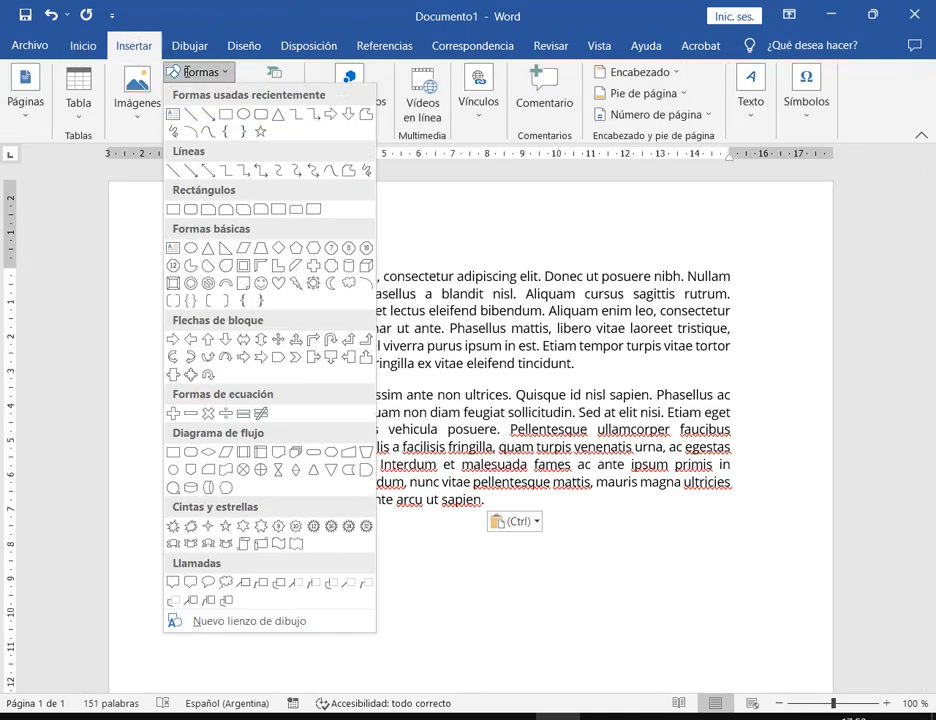
click(177, 208)
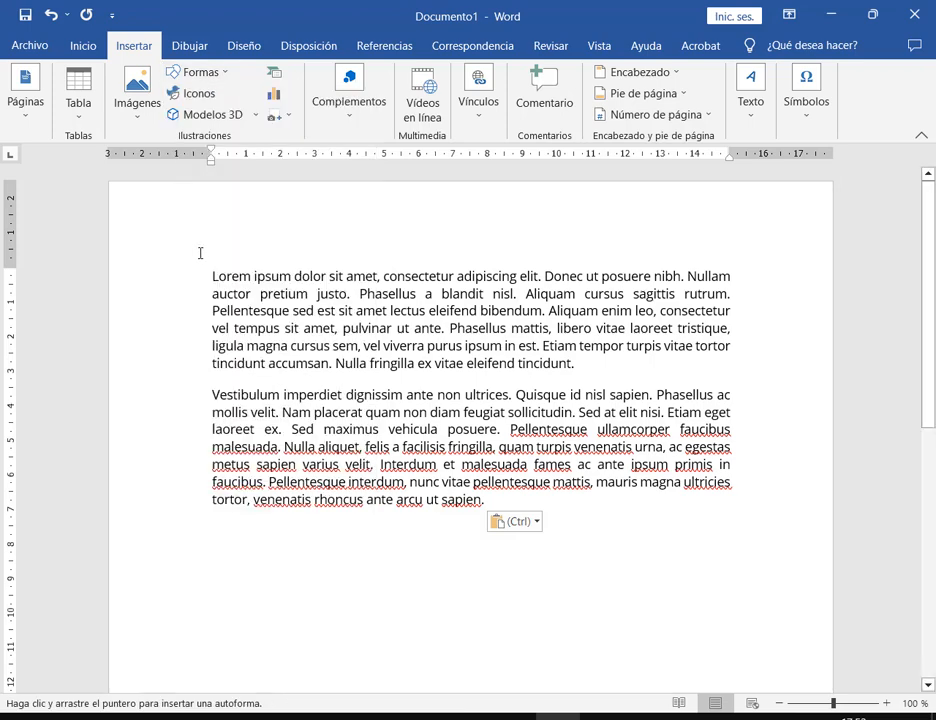
drag(199, 253, 748, 531)
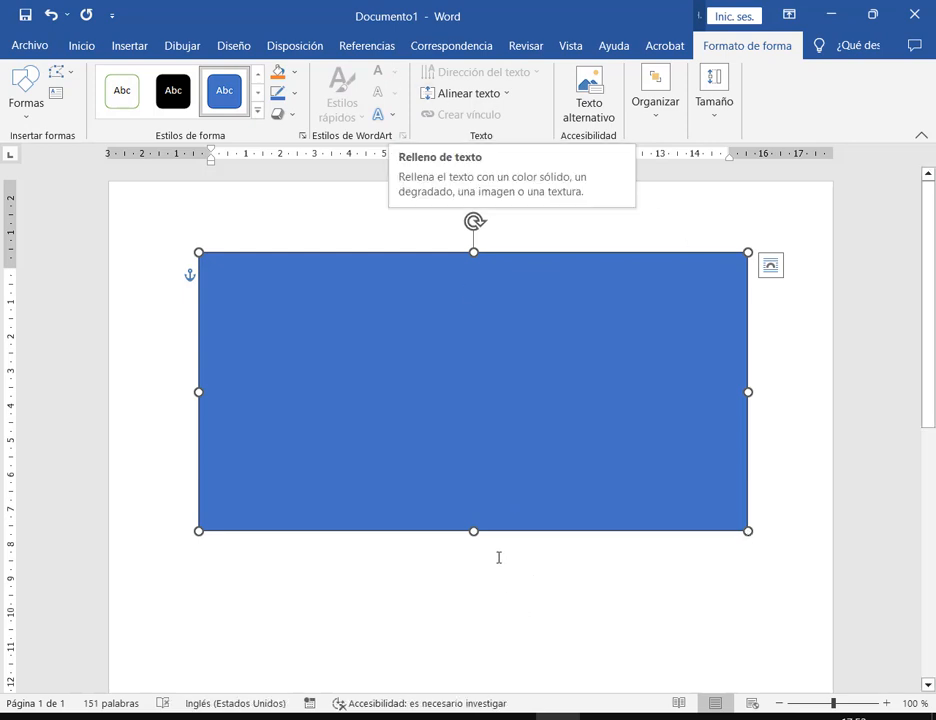
drag(474, 531, 476, 566)
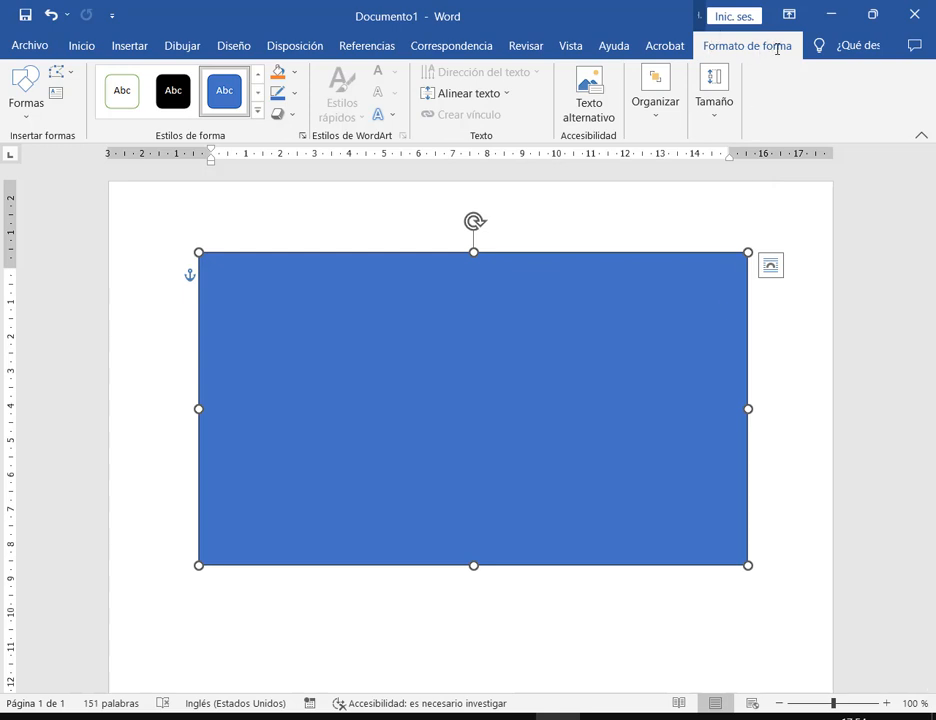
Set the rectangle's text wrapping to Detrás del texto
click(655, 101)
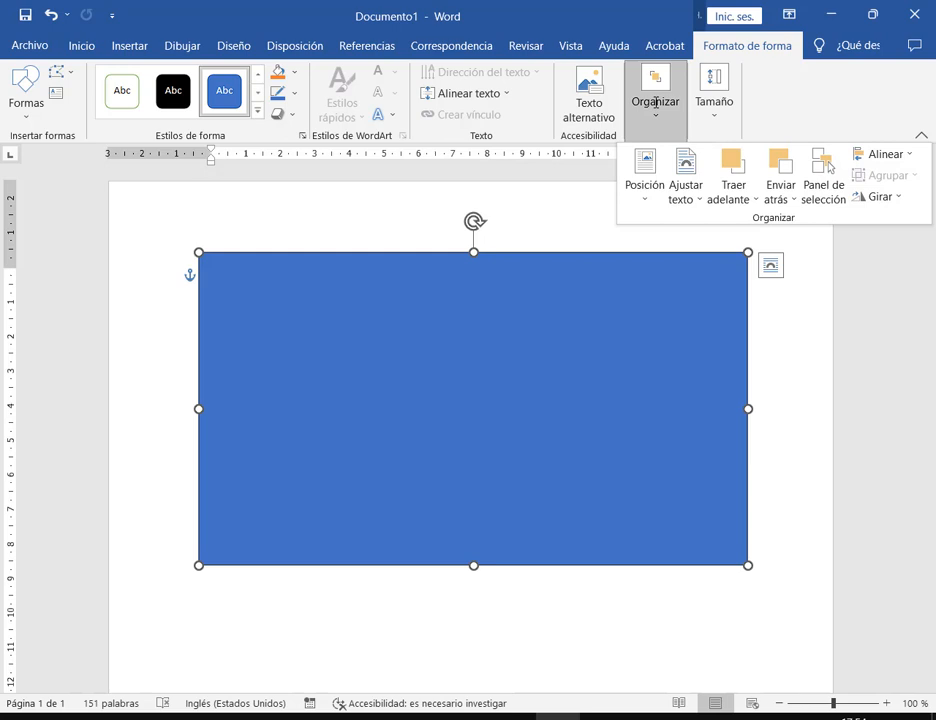
click(696, 193)
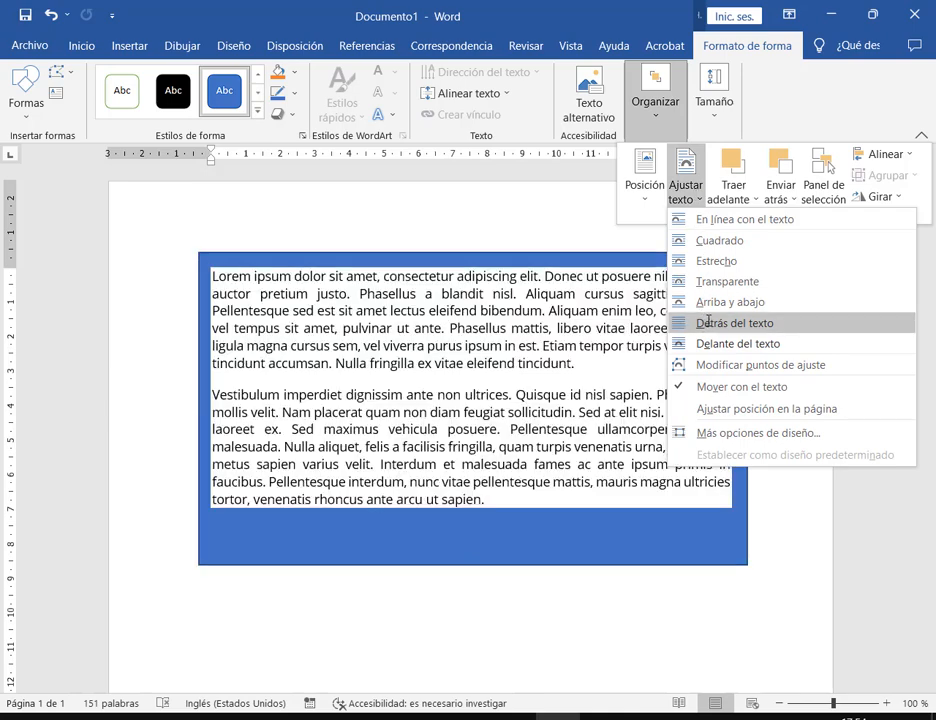
click(708, 321)
click(656, 98)
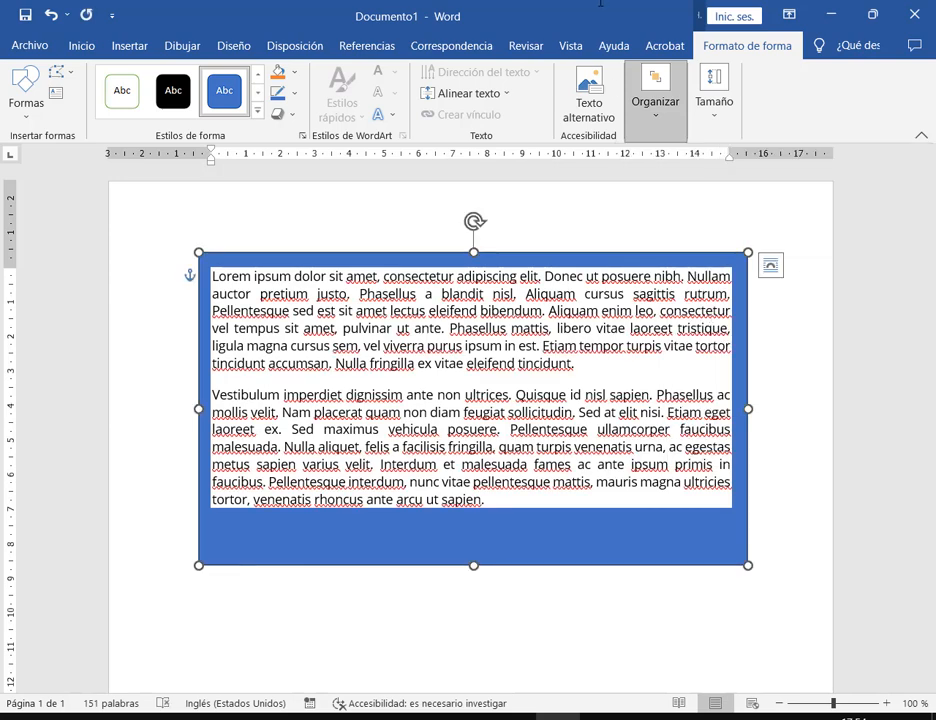
Fill the rectangle with white and zoom the page to 120 %
click(297, 74)
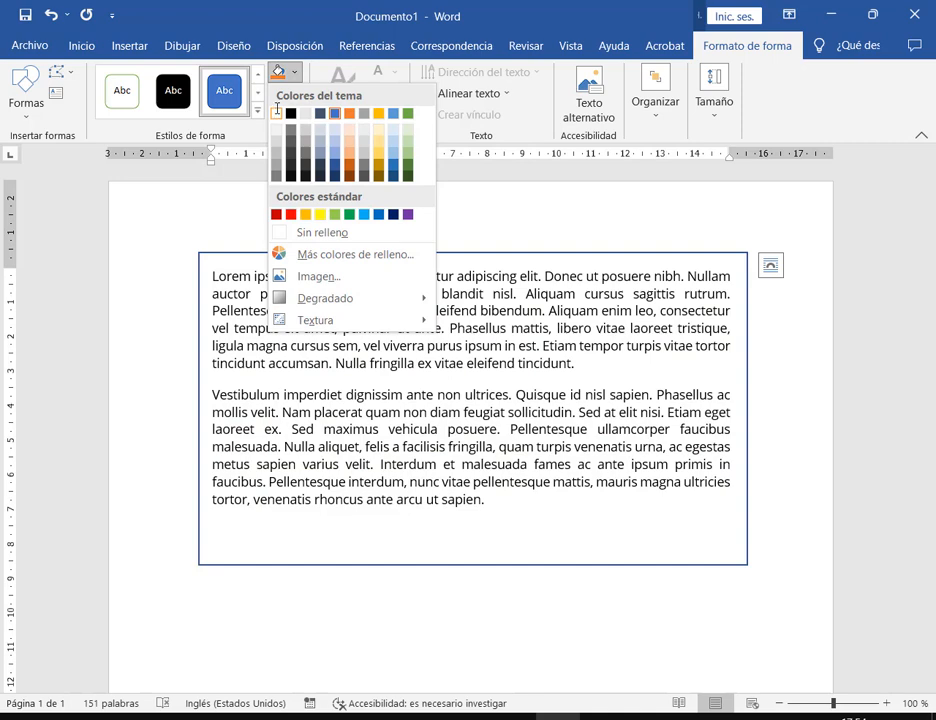
click(277, 112)
click(675, 251)
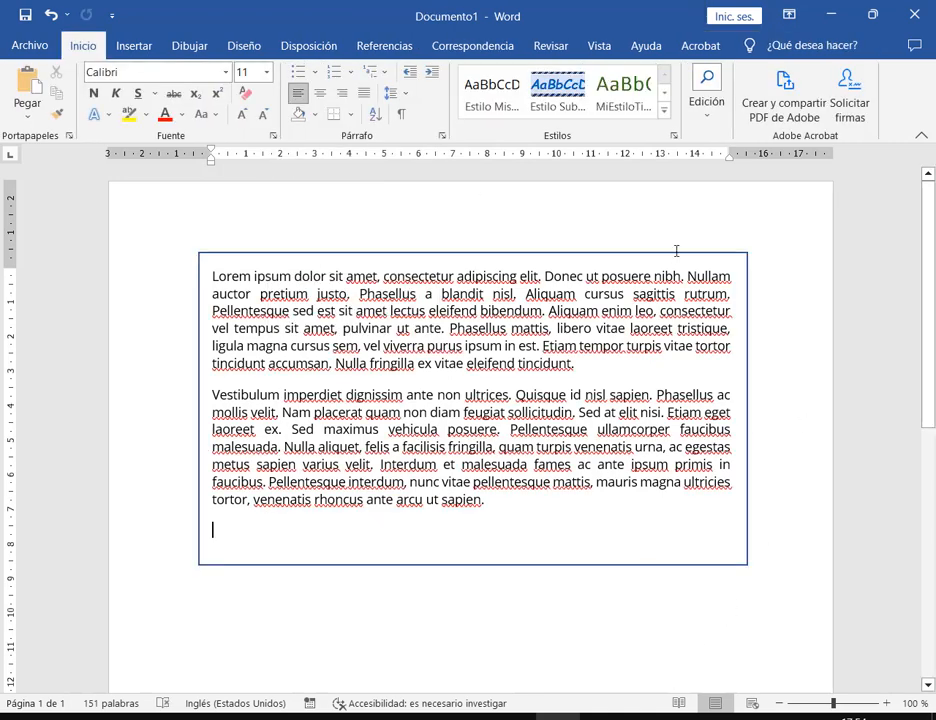
click(677, 566)
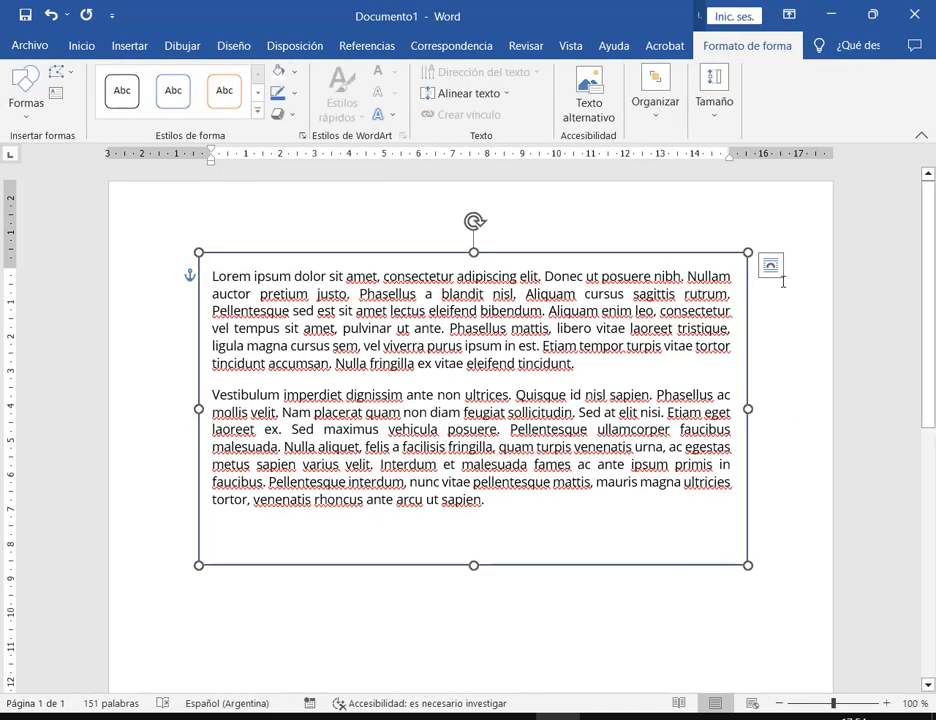
click(886, 703)
click(886, 703)
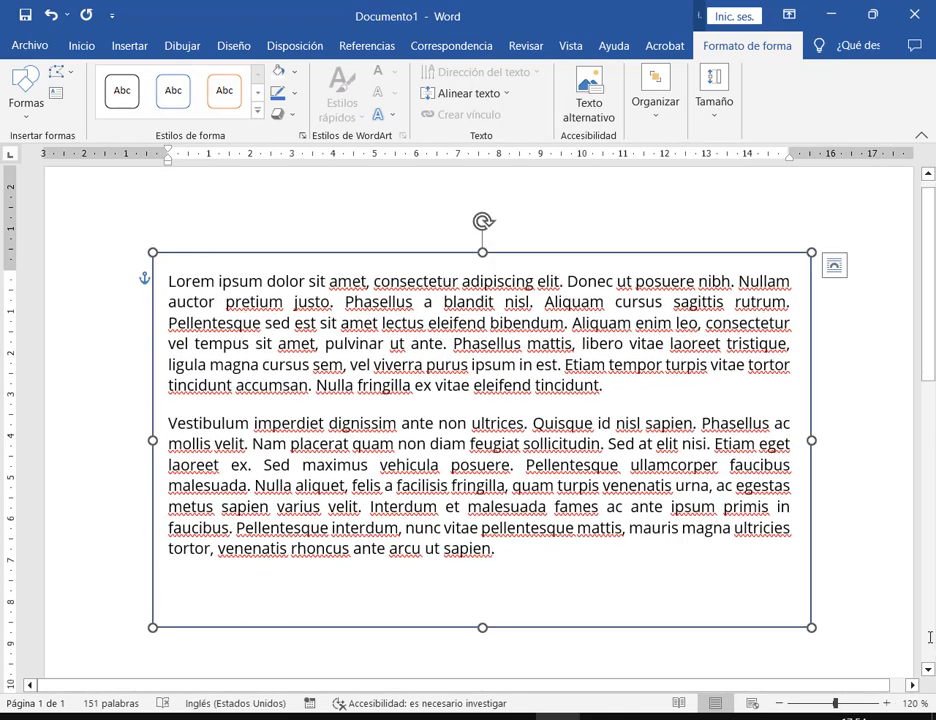
Give the rectangle's outline a 6 pt weight
click(296, 95)
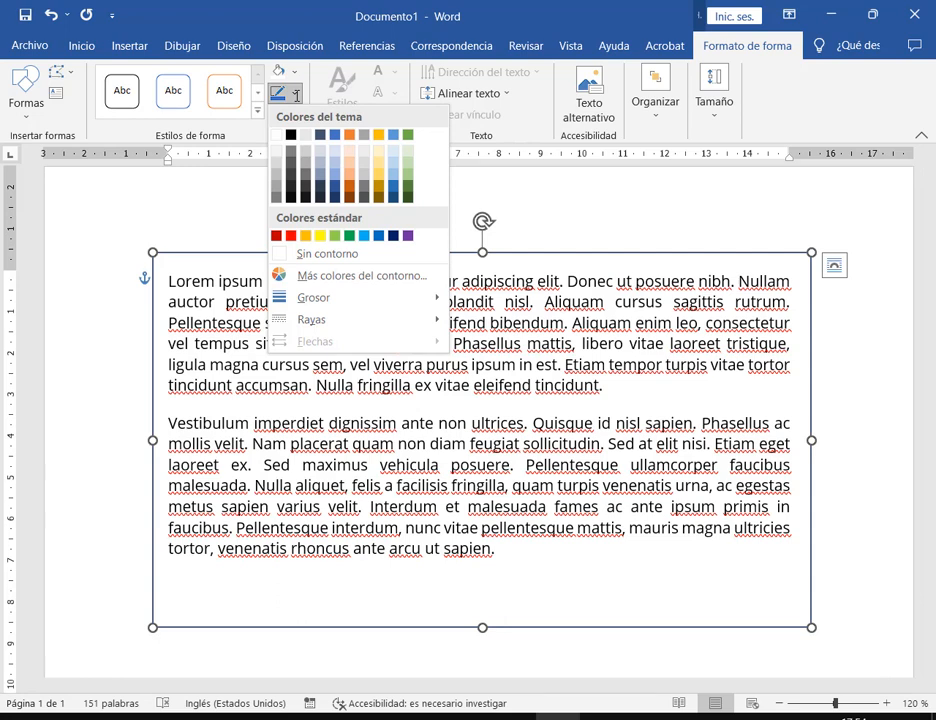
mouse_move(351, 289)
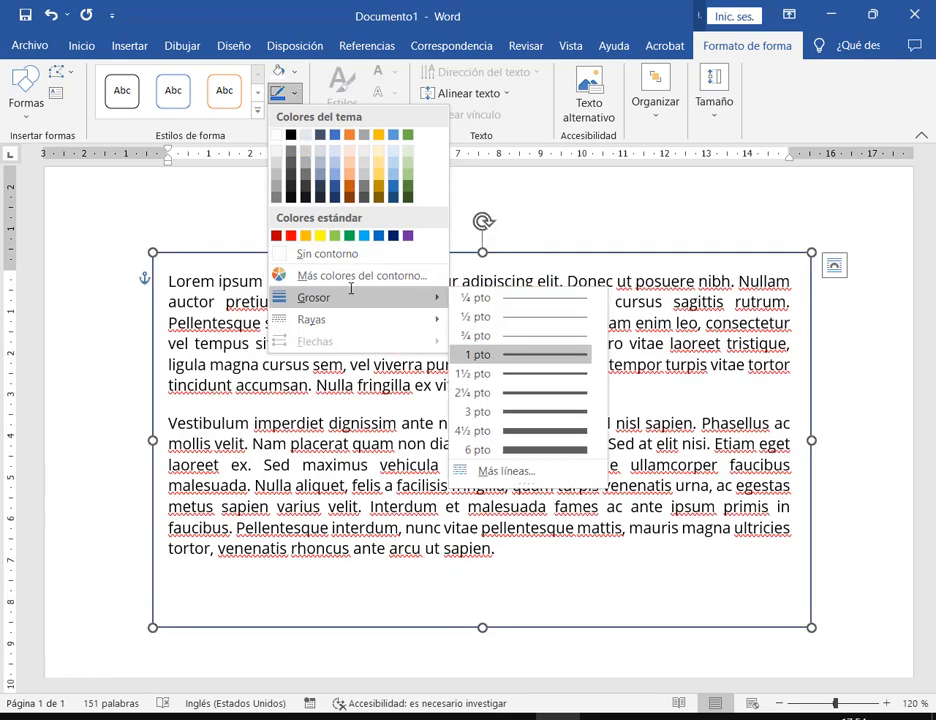
click(561, 447)
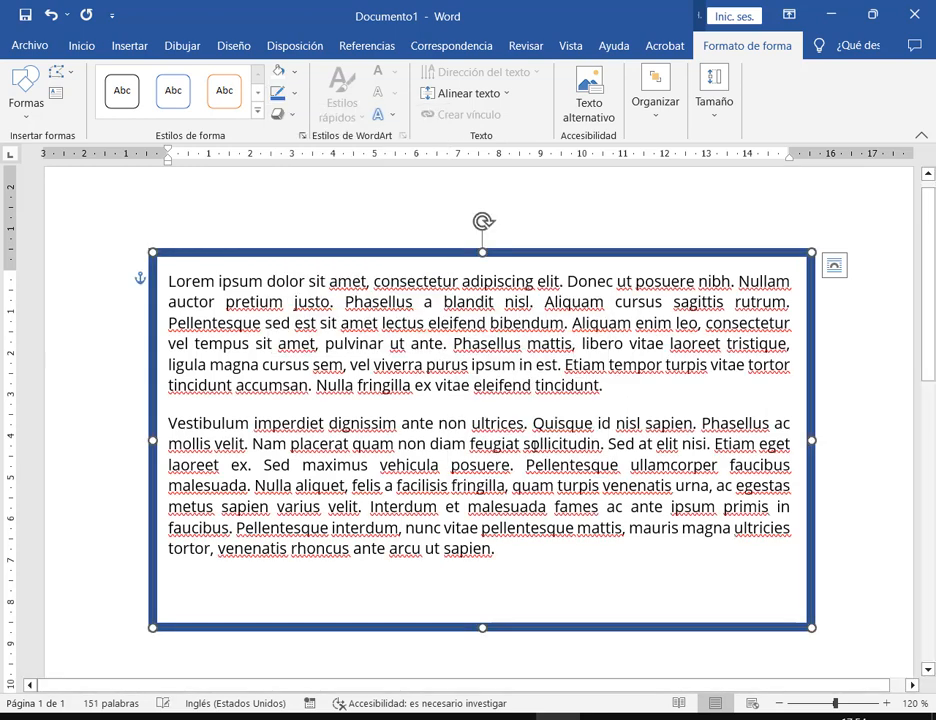
click(297, 93)
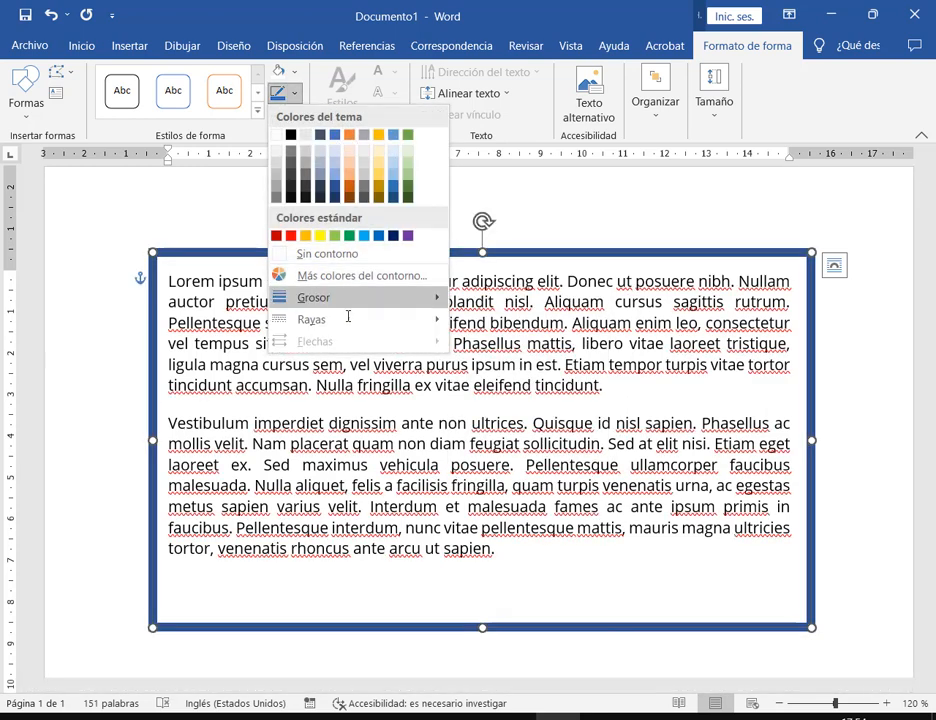
mouse_move(347, 320)
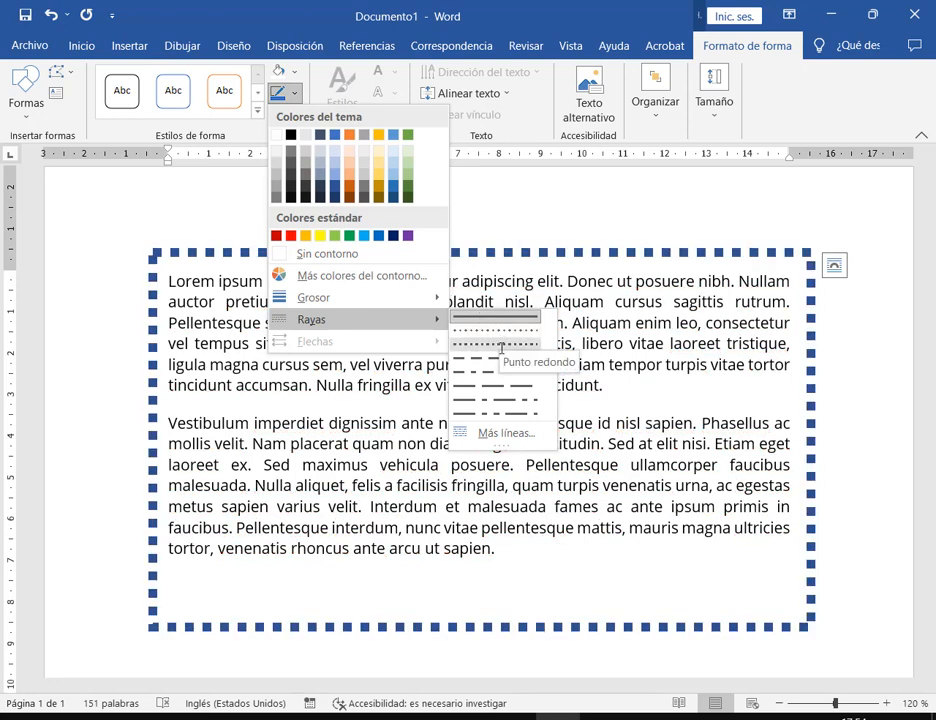
Open the Formato de forma line settings, undoing an accidental Ctrl+D duplicate
click(507, 433)
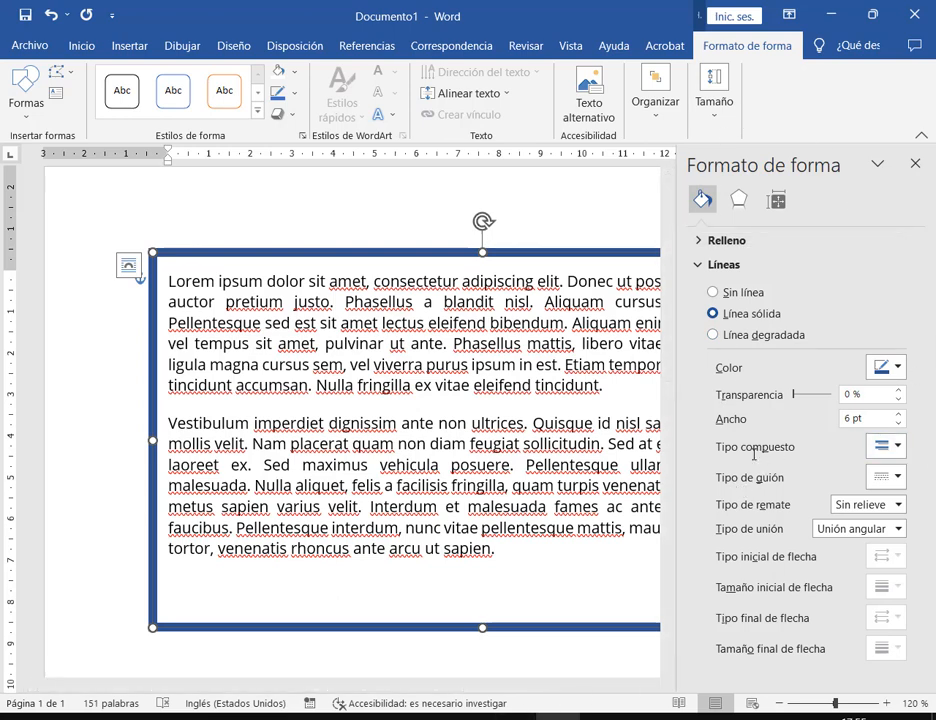
key(ctrl+d)
key(ctrl+z)
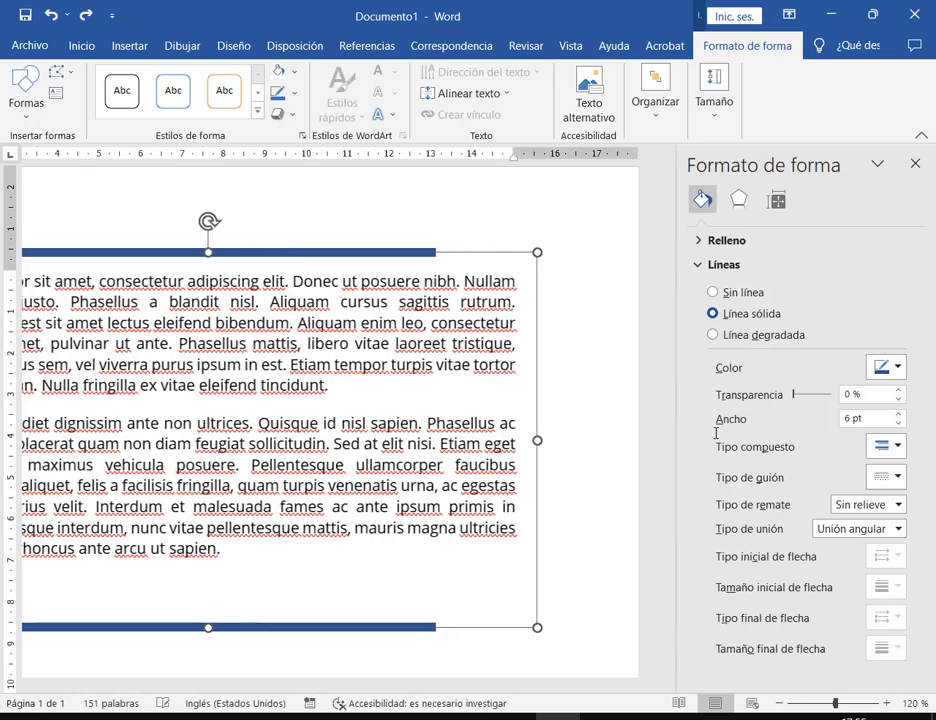
Try different compound line types, ending on a double-line border
click(898, 446)
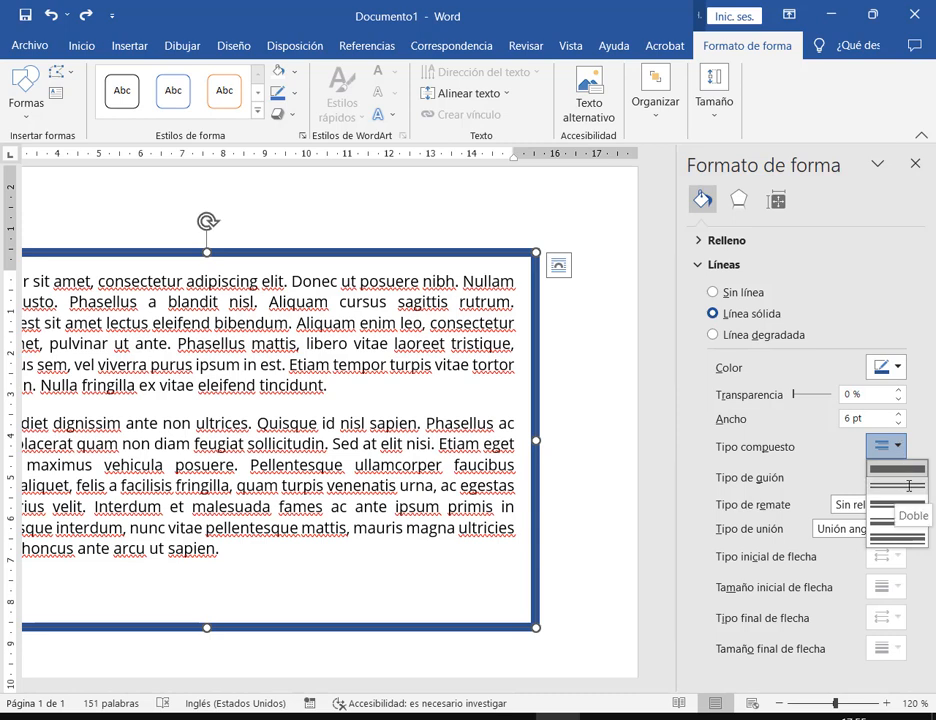
click(909, 486)
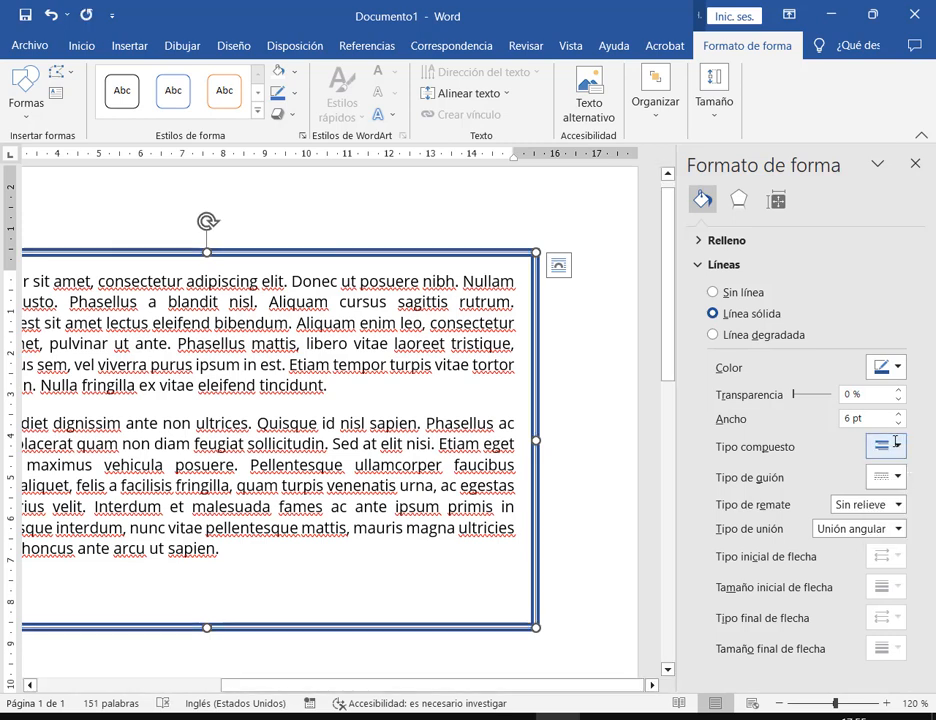
click(896, 450)
click(896, 468)
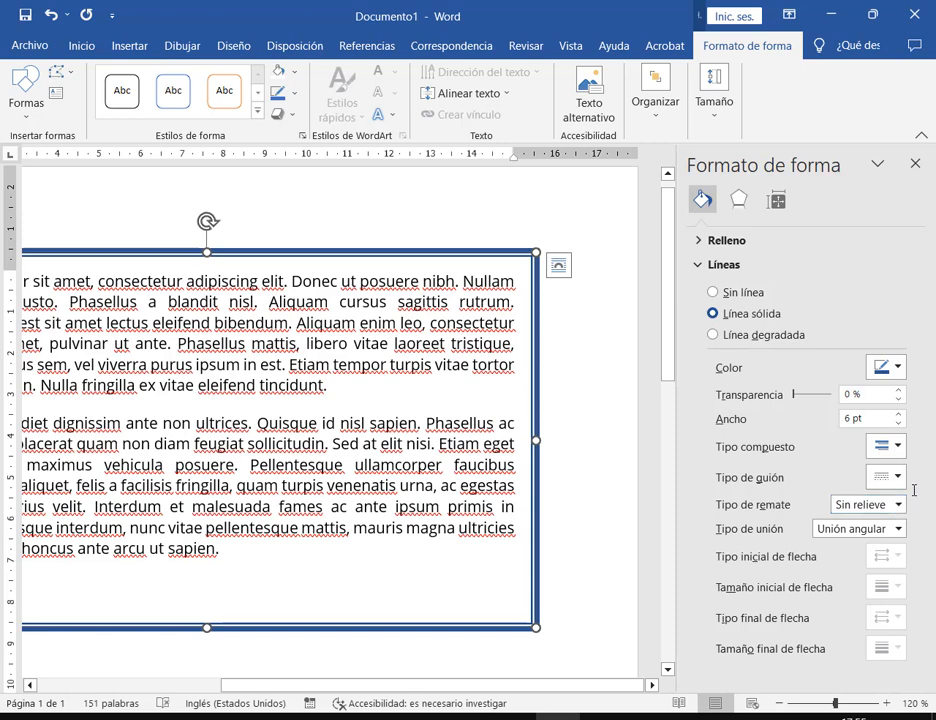
click(897, 446)
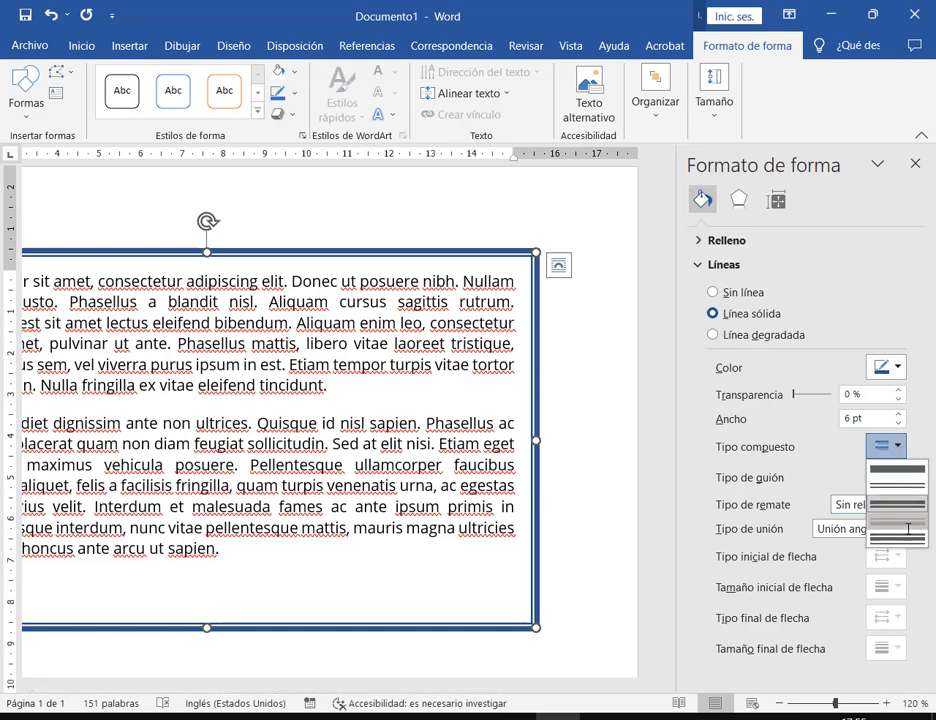
click(898, 492)
click(895, 446)
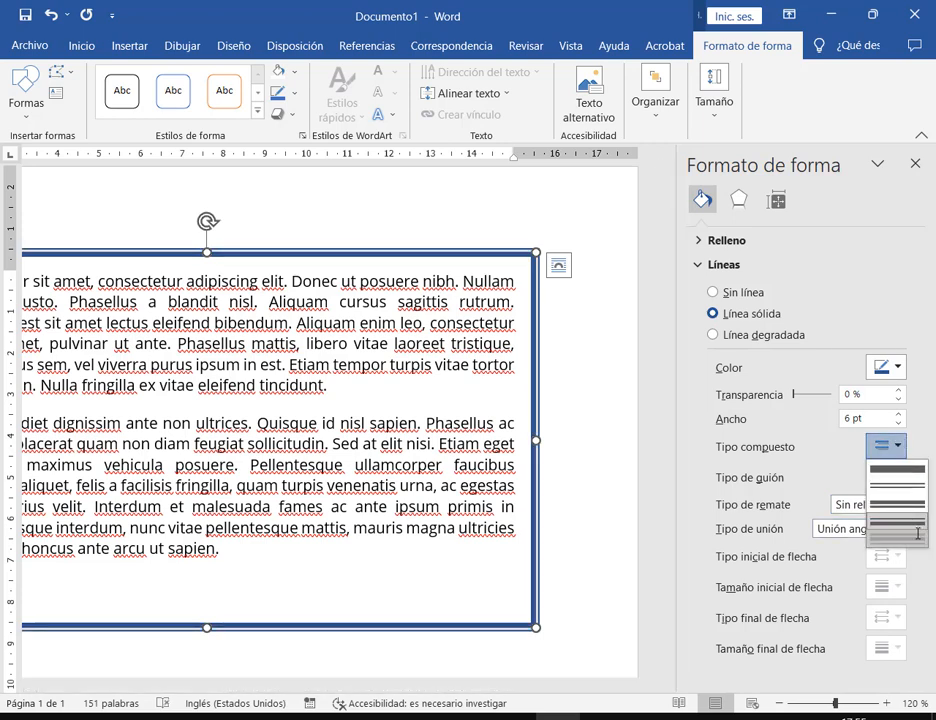
click(913, 535)
click(585, 351)
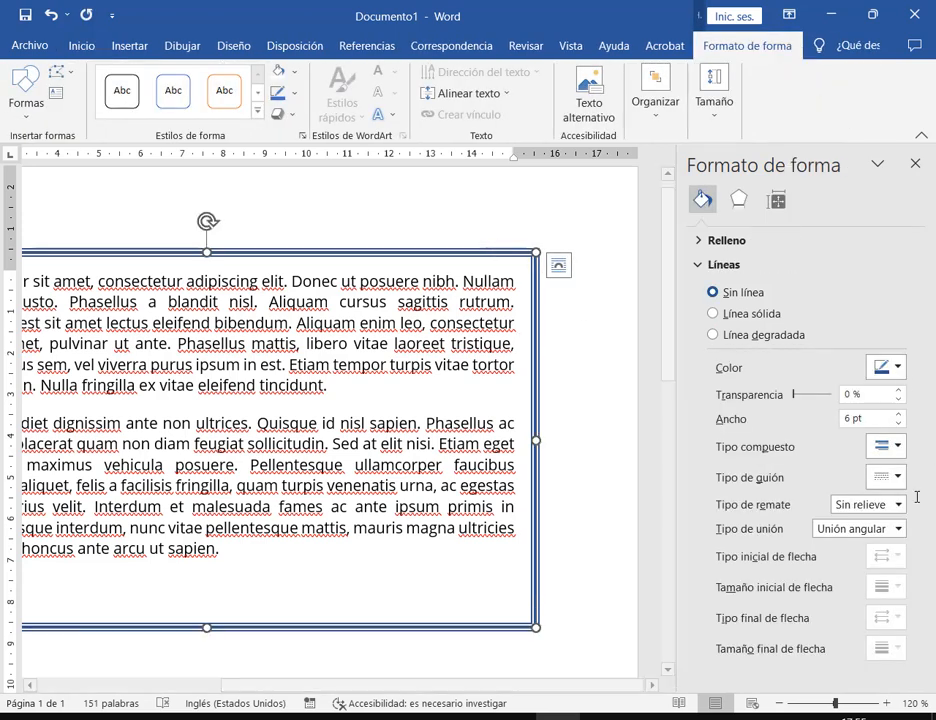
Switch the border's compound type back to a single solid line
click(886, 447)
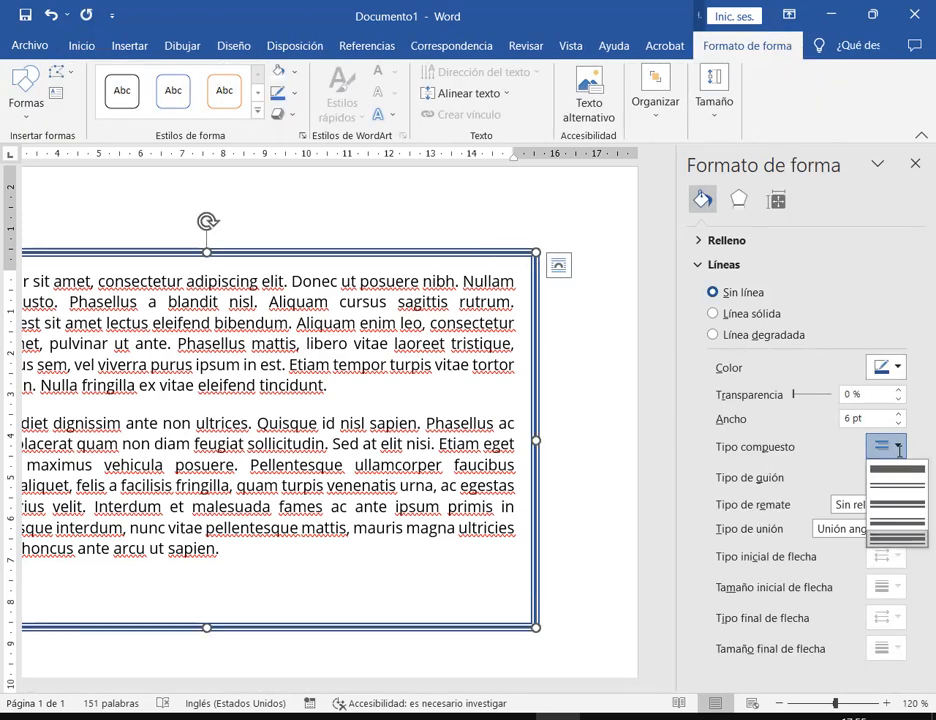
click(919, 524)
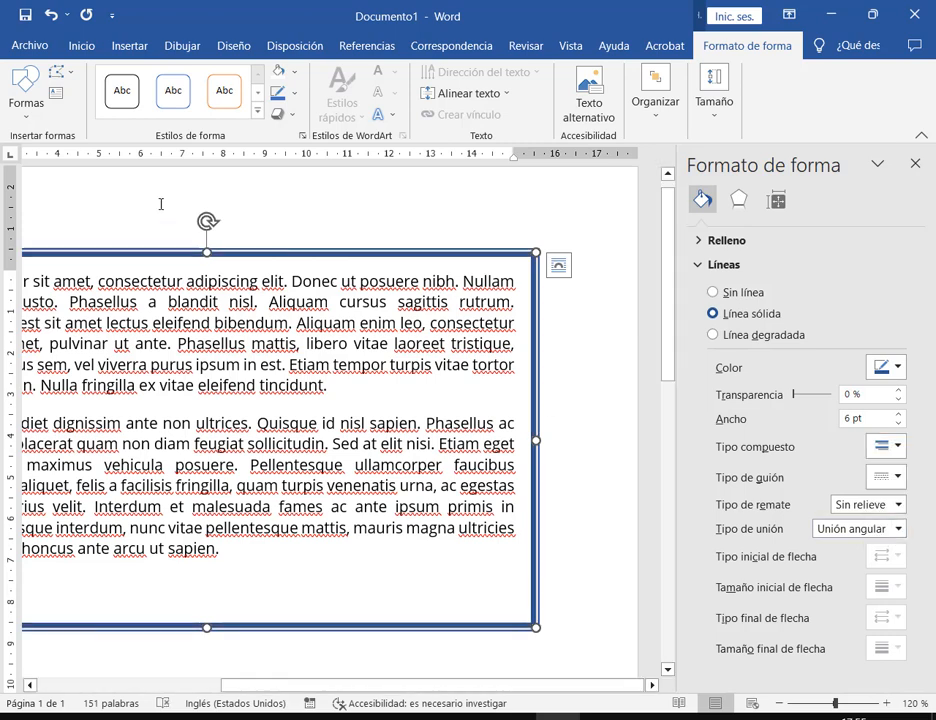
click(895, 447)
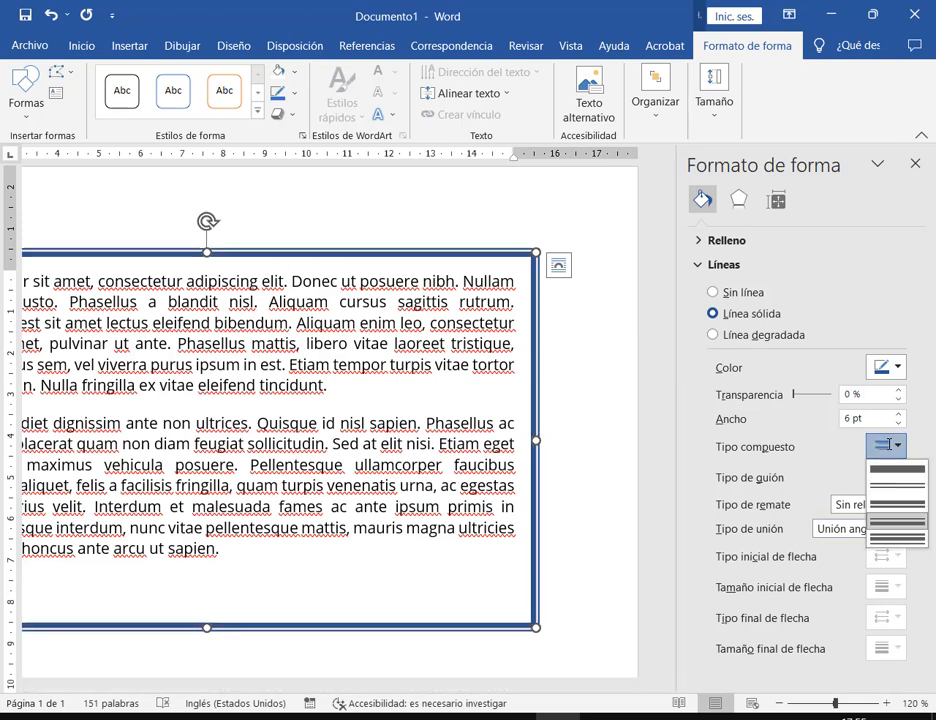
click(912, 502)
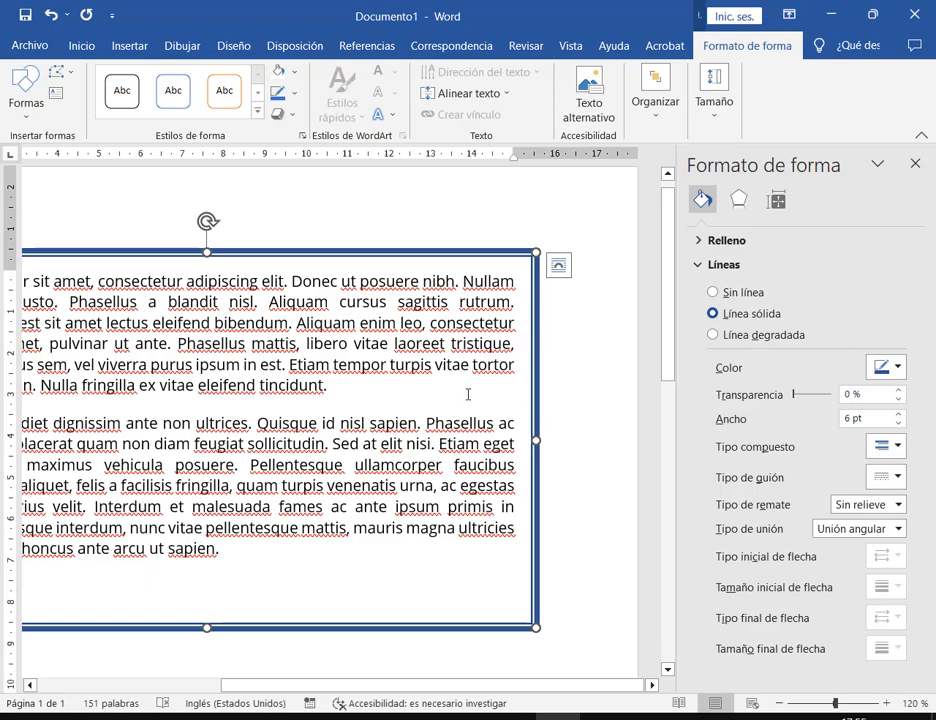
Enlarge the Drive PDF preview twice to inspect the sample letter's border, then return to Word
mouse_move(290, 714)
click(104, 627)
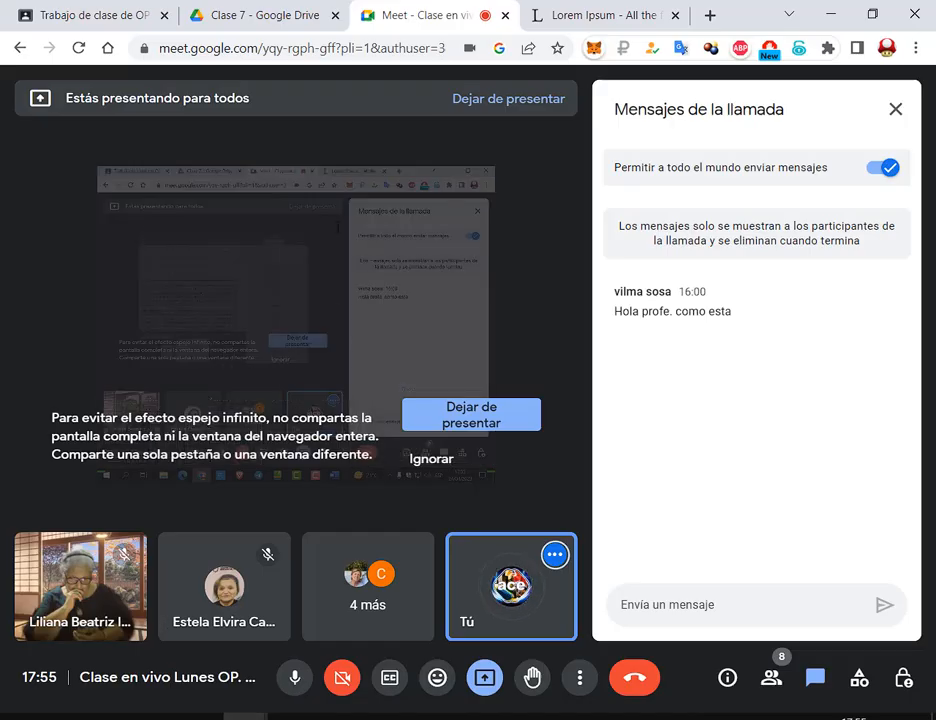
click(250, 15)
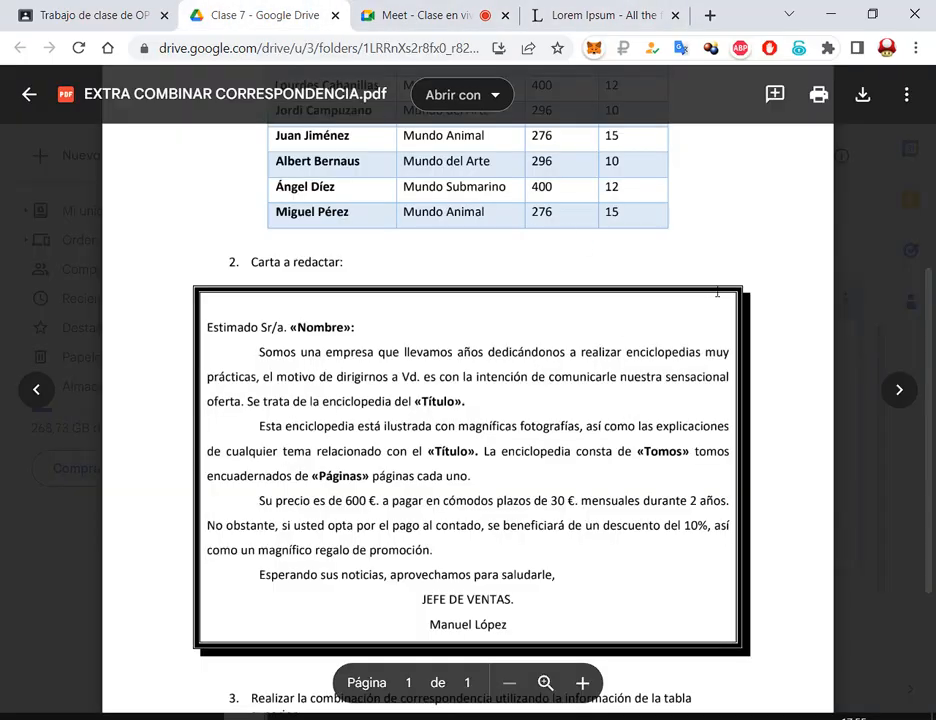
click(583, 683)
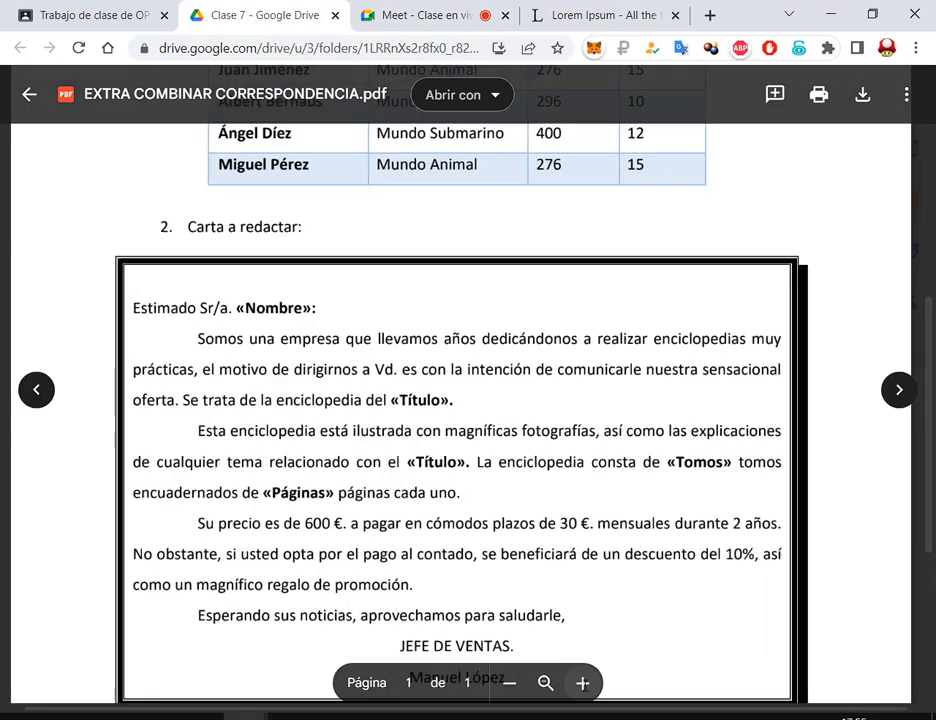
click(583, 683)
click(583, 683)
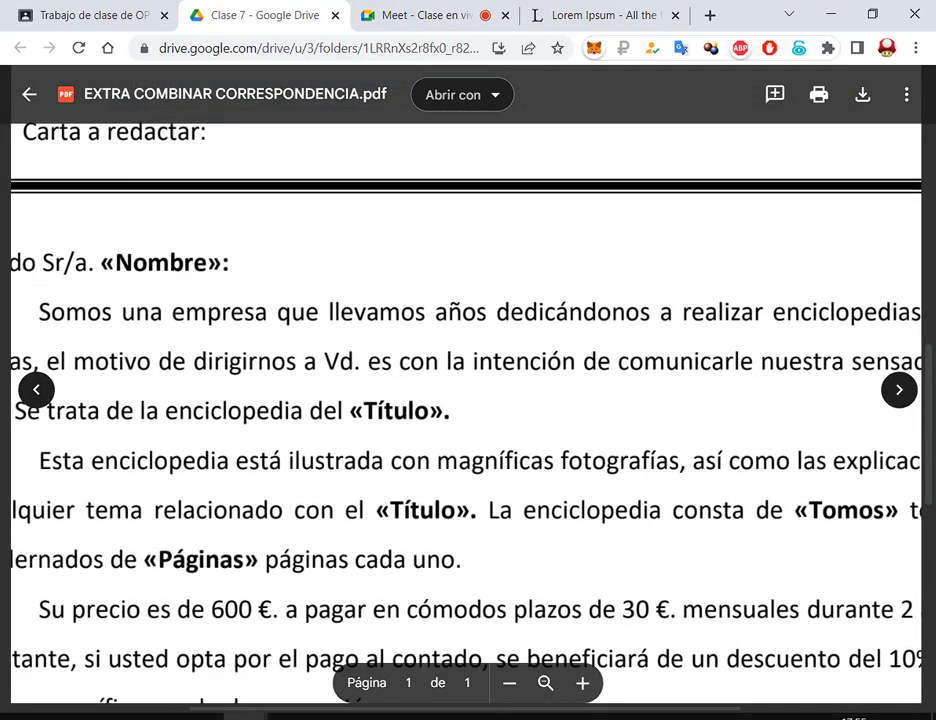
click(558, 715)
click(888, 446)
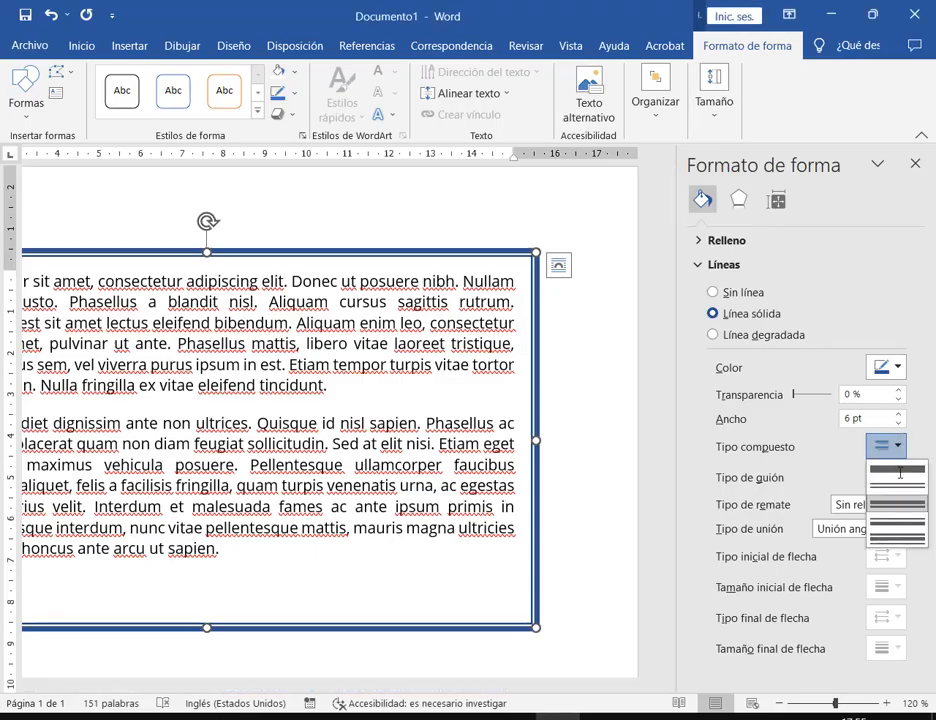
Make the text box border a double line and settle its width back at 6 pt
click(882, 535)
click(487, 247)
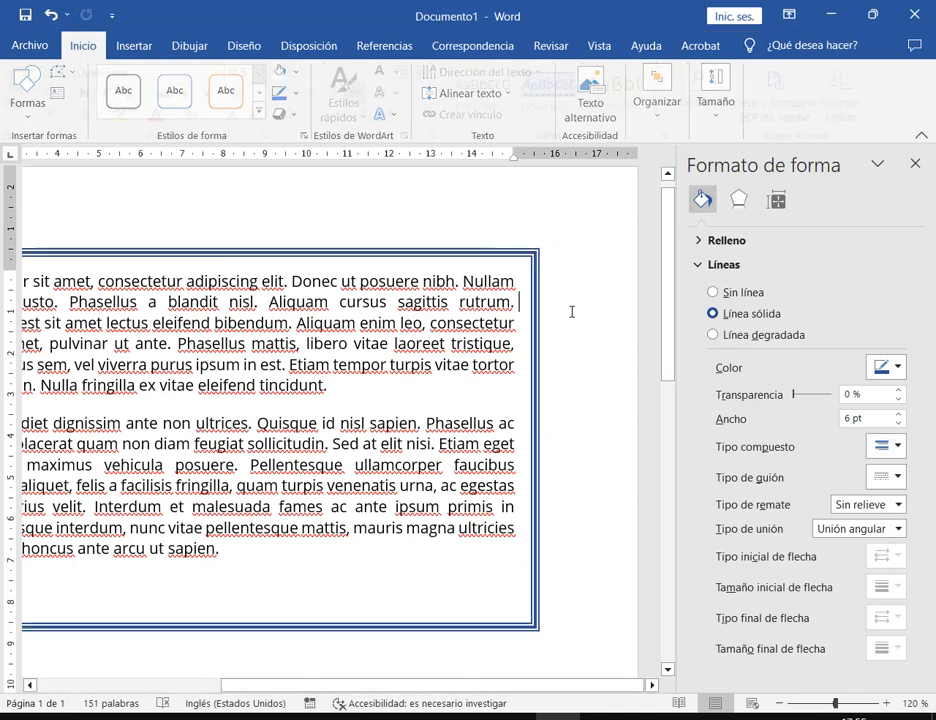
click(537, 408)
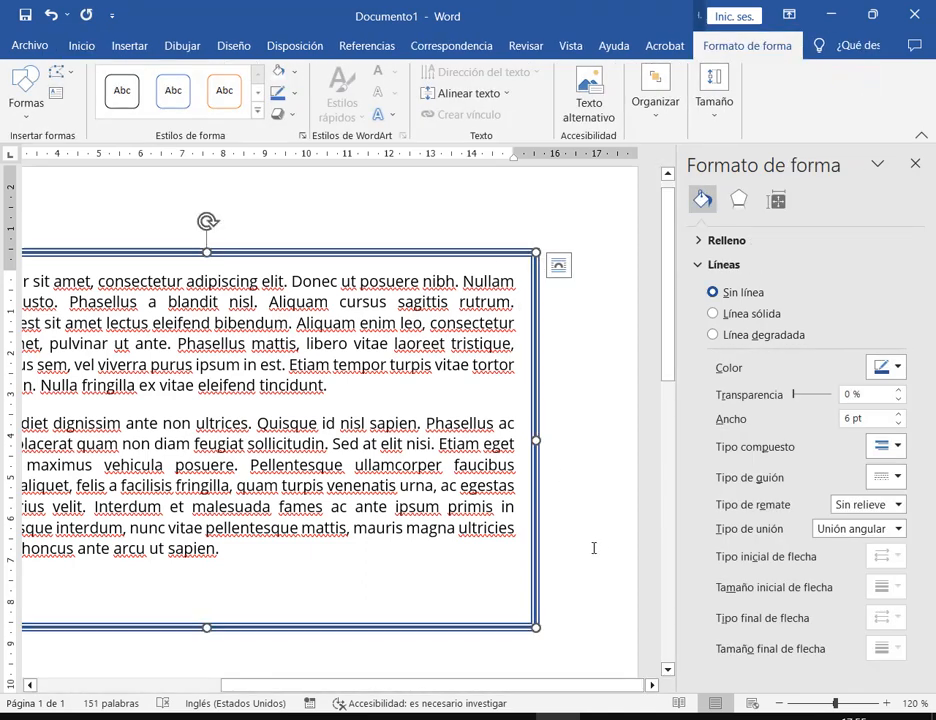
click(899, 413)
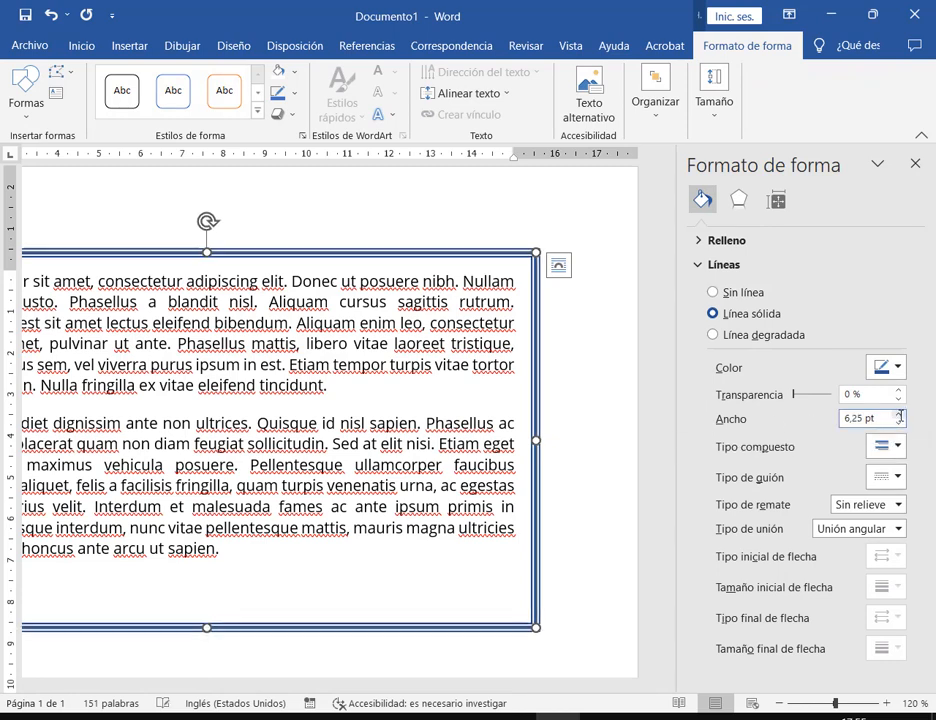
click(899, 413)
click(899, 413)
click(899, 413)
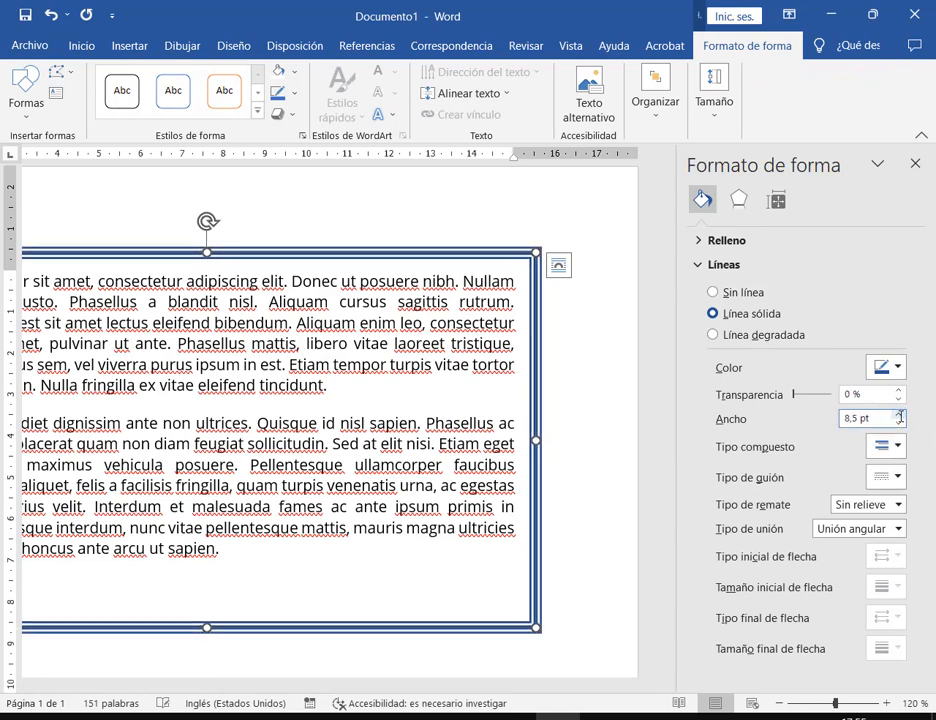
click(899, 424)
click(899, 424)
click(899, 424)
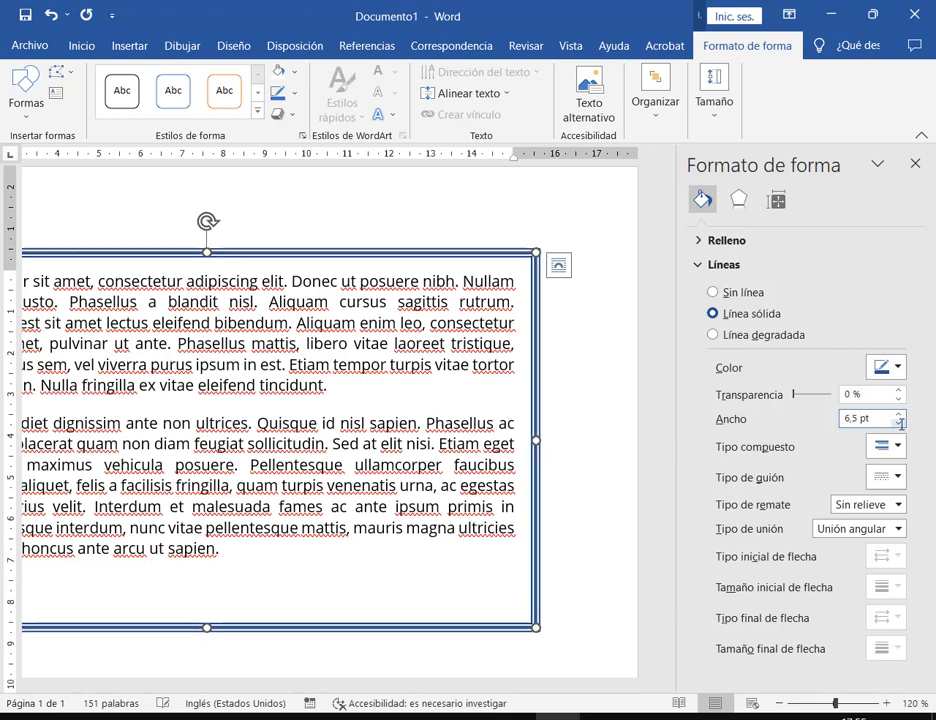
click(899, 424)
click(899, 424)
Close the Formato de forma pane and deselect the text box
click(915, 162)
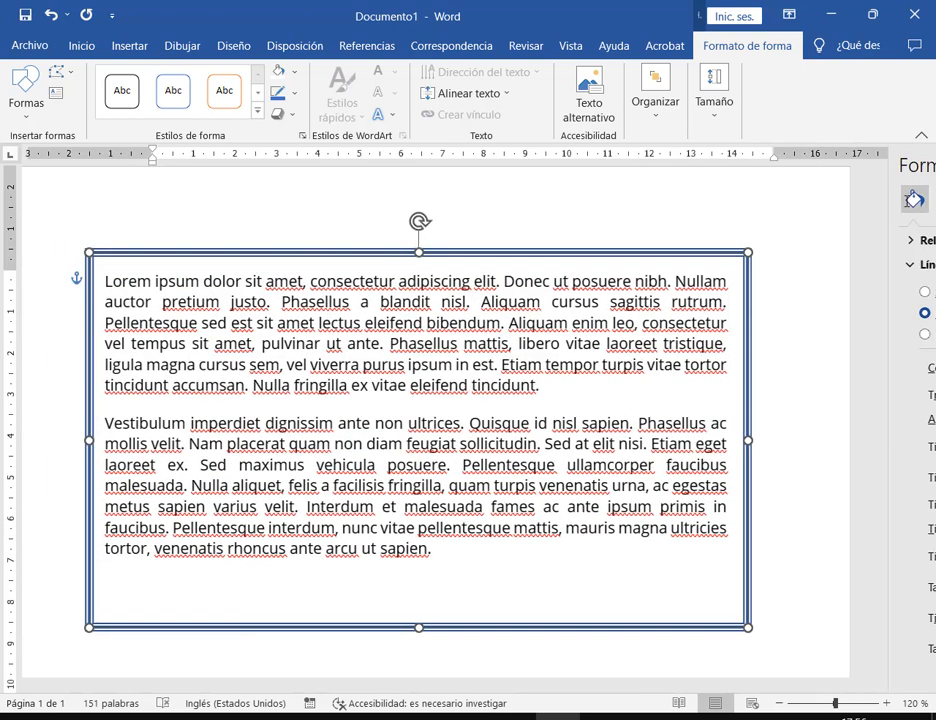
click(841, 339)
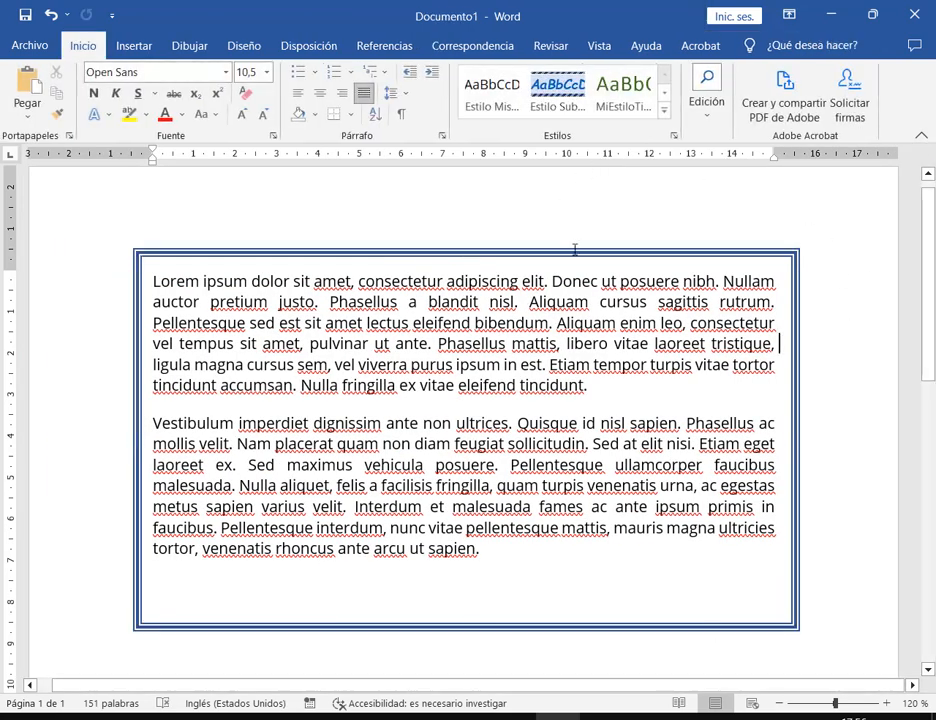
click(349, 114)
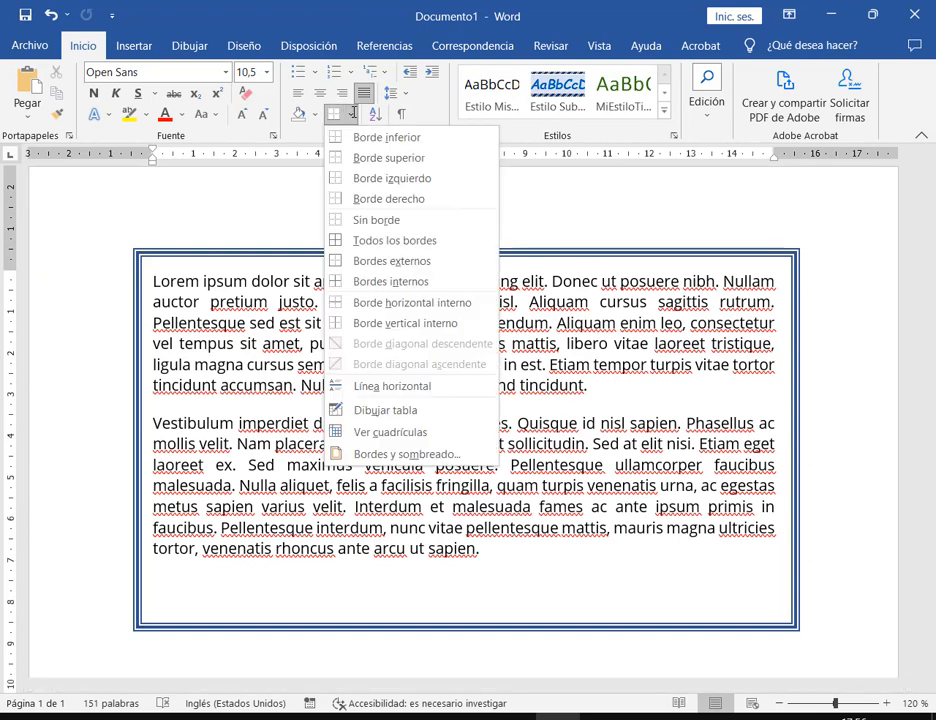
Drag the text box's bottom and right edges so it fits just below the second paragraph
click(844, 250)
mouse_move(796, 252)
mouse_down()
mouse_move(788, 233)
mouse_move(777, 253)
mouse_move(796, 258)
mouse_up()
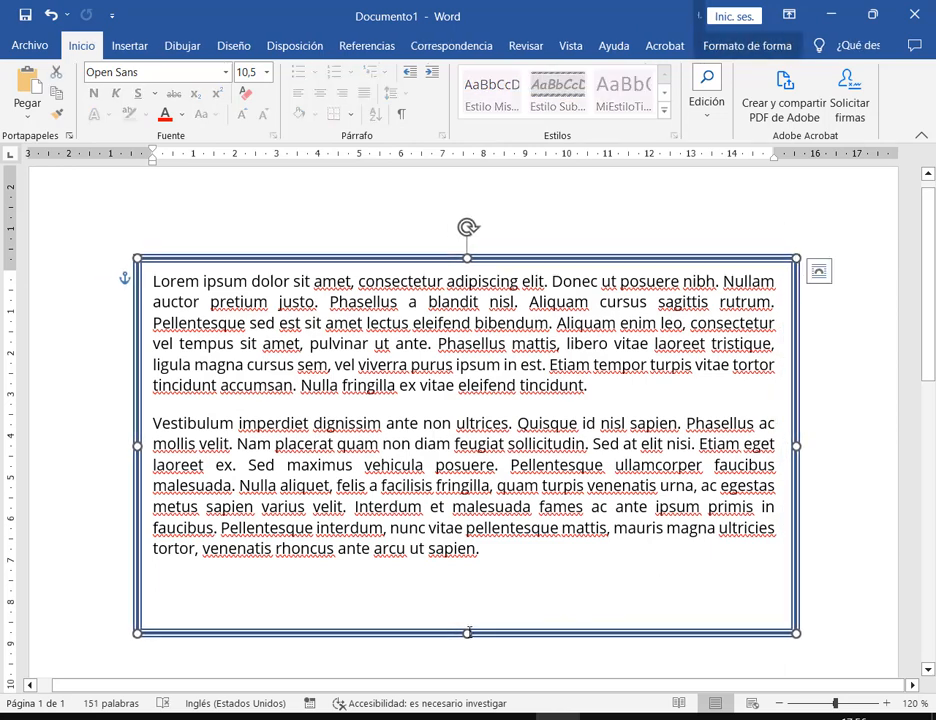
drag(468, 632, 468, 570)
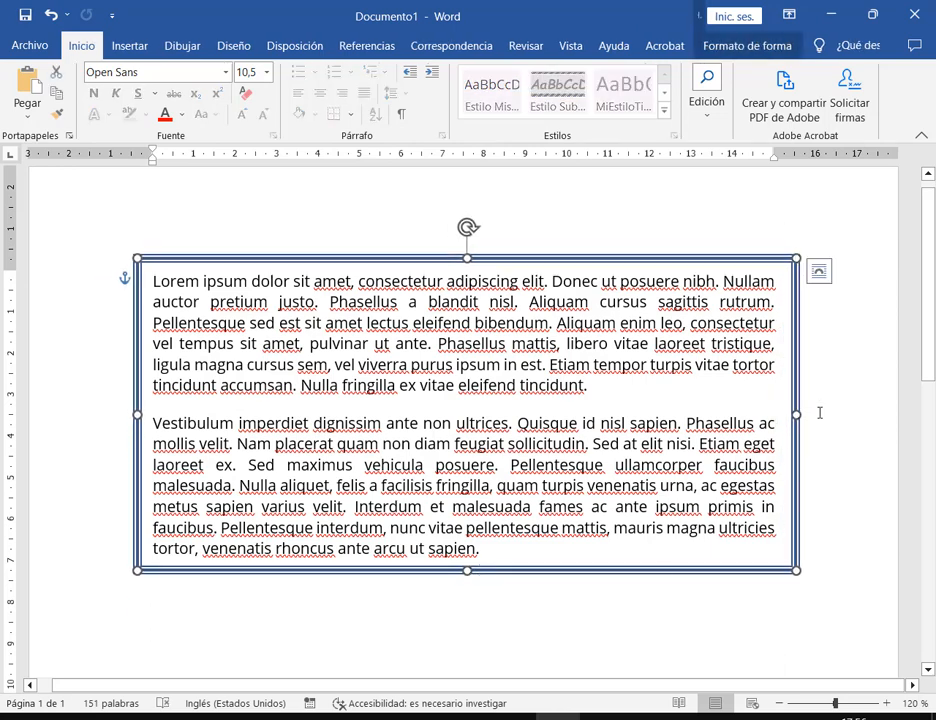
mouse_move(796, 413)
mouse_down()
mouse_move(880, 412)
mouse_move(787, 413)
mouse_up()
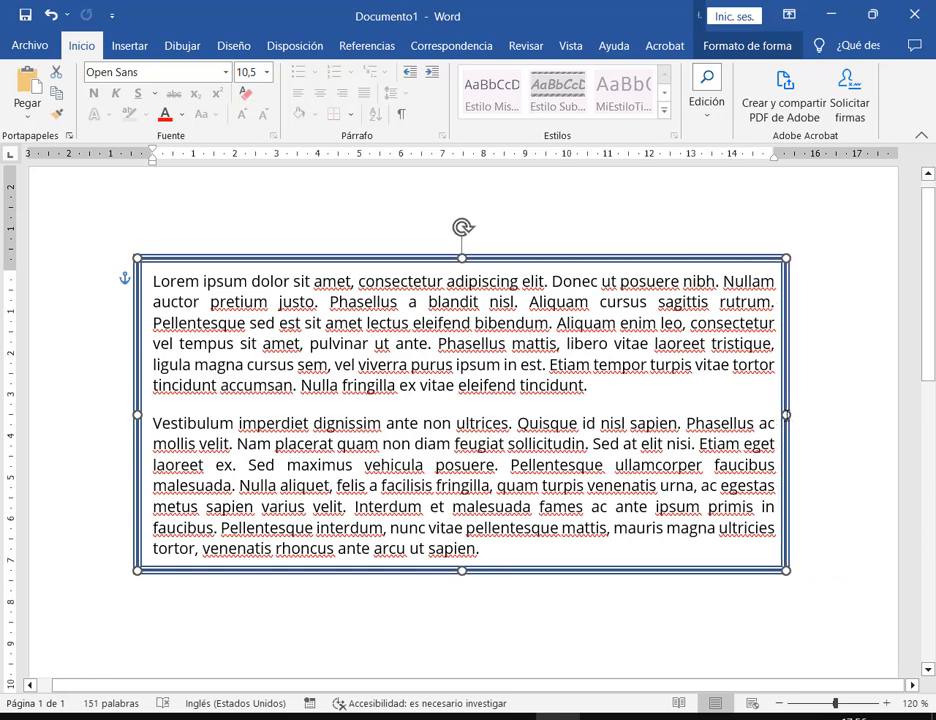
drag(462, 573, 462, 586)
click(740, 46)
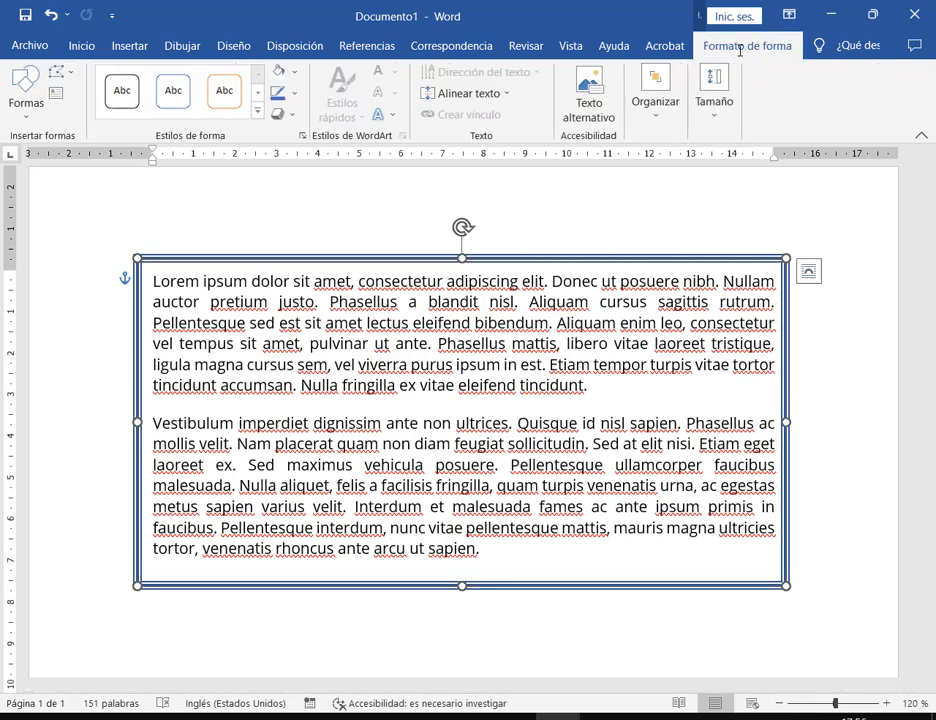
Set the text box border colour to orange in the Formato de forma pane, then close it
click(293, 93)
mouse_move(362, 320)
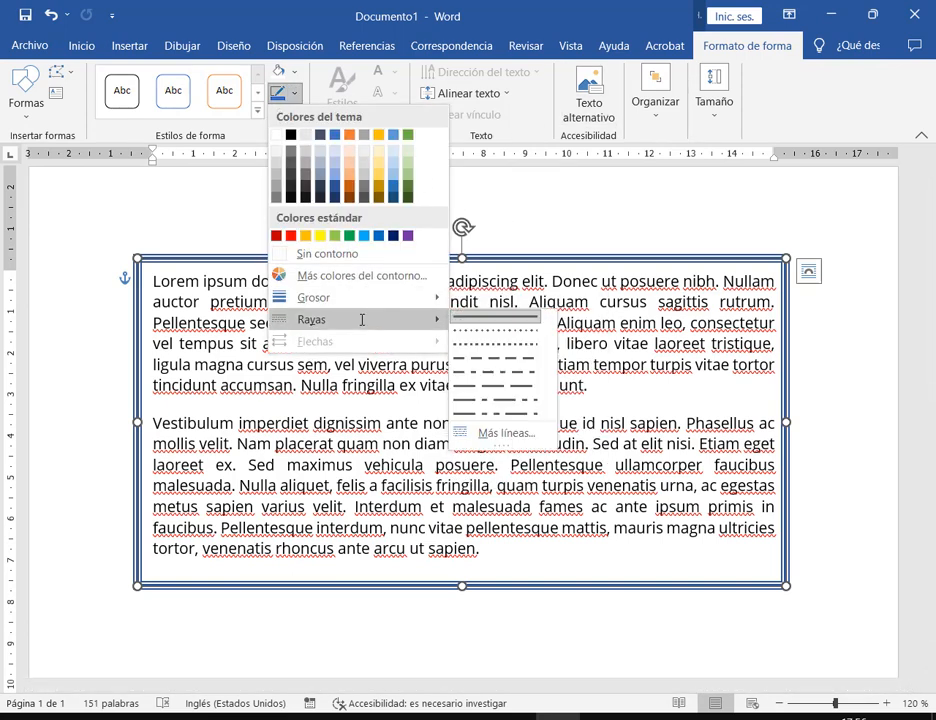
click(500, 546)
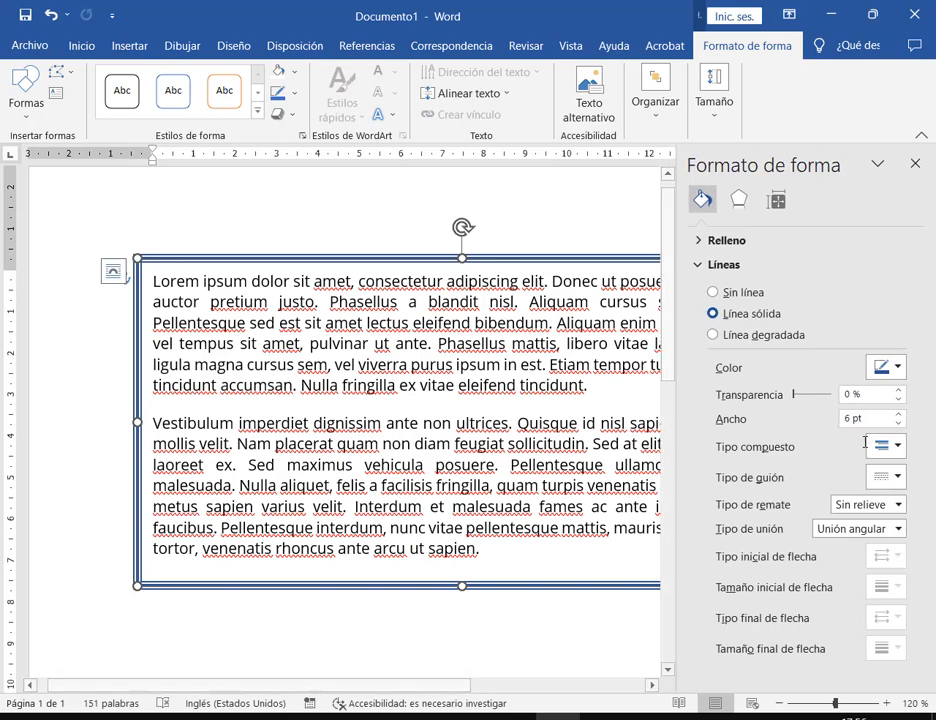
click(896, 368)
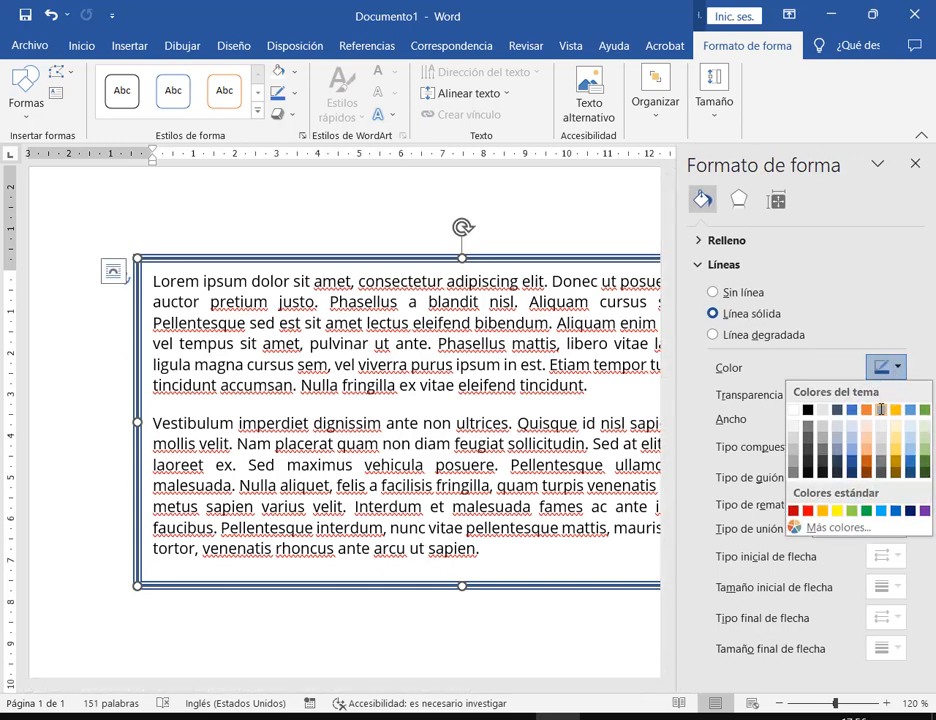
click(867, 410)
click(868, 410)
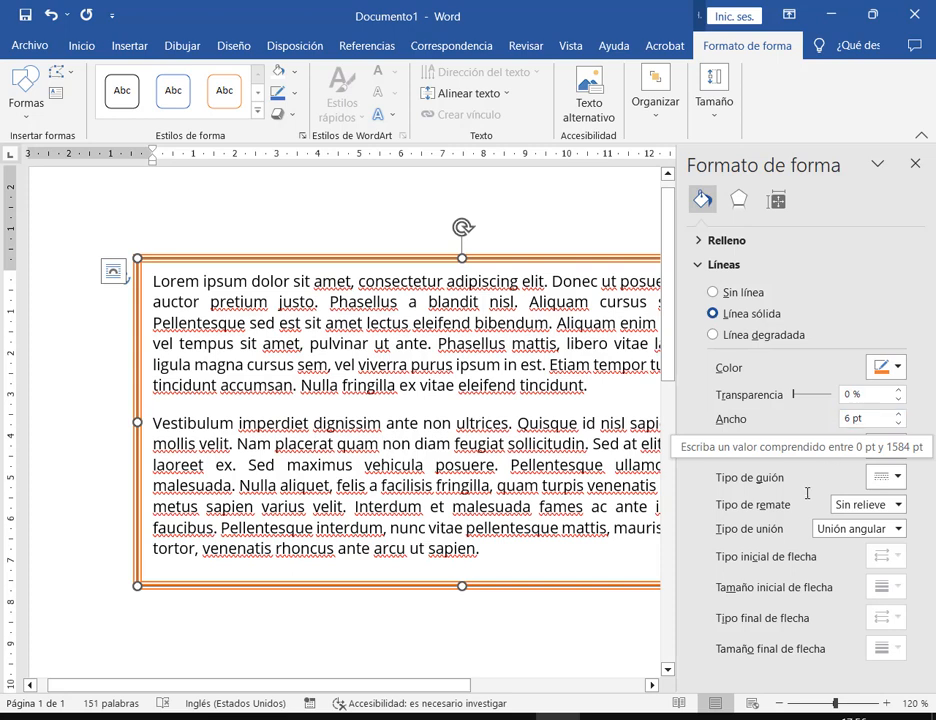
click(898, 367)
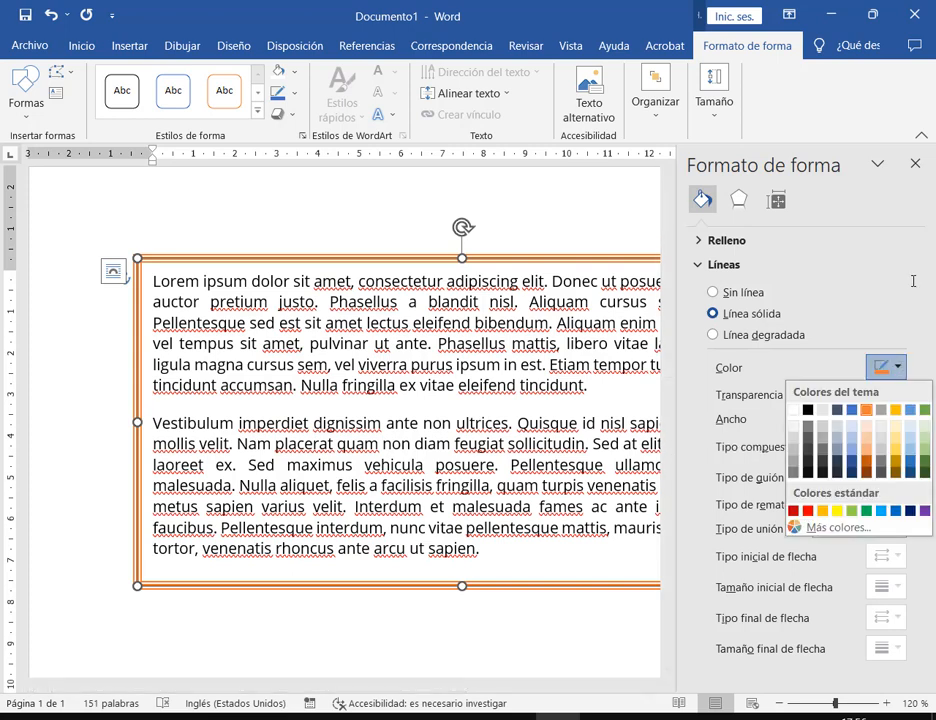
click(917, 161)
click(917, 161)
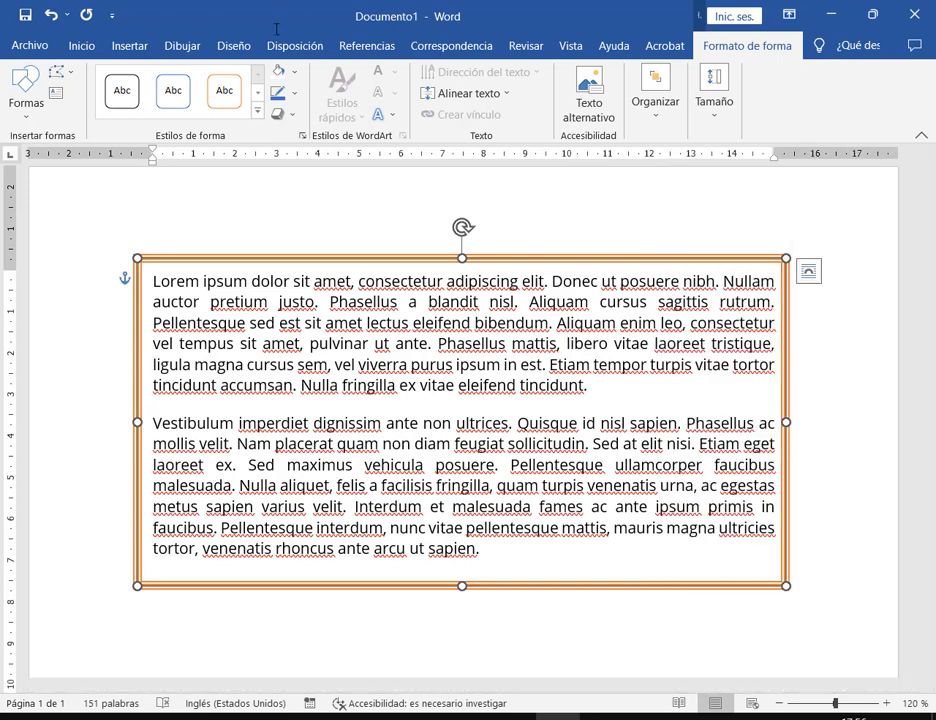
click(280, 114)
Add a drop shadow offset to the bottom right of the text box
mouse_move(342, 190)
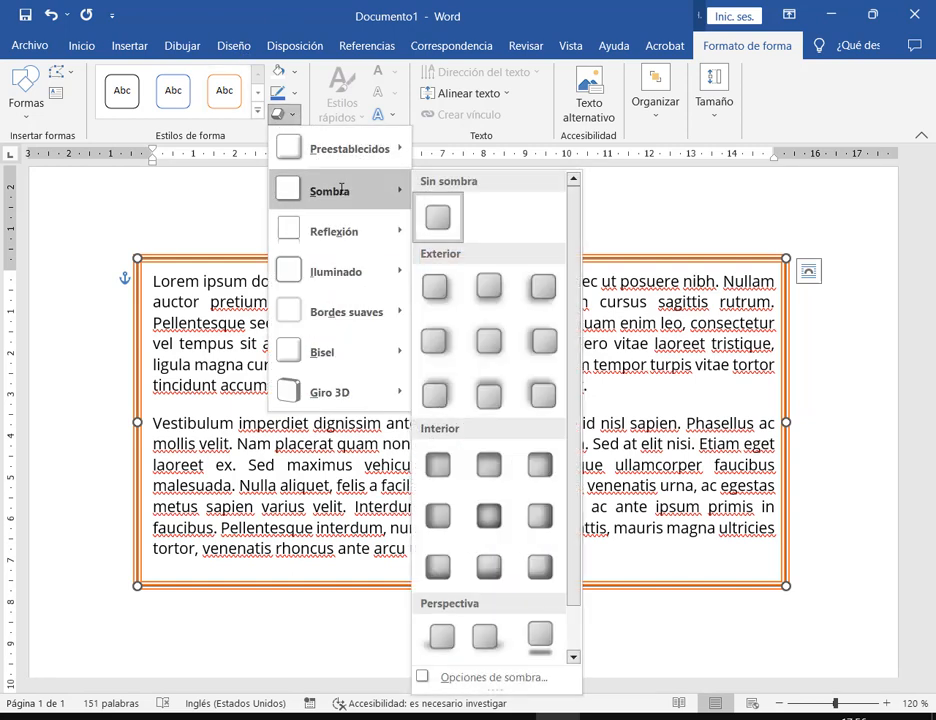
click(436, 288)
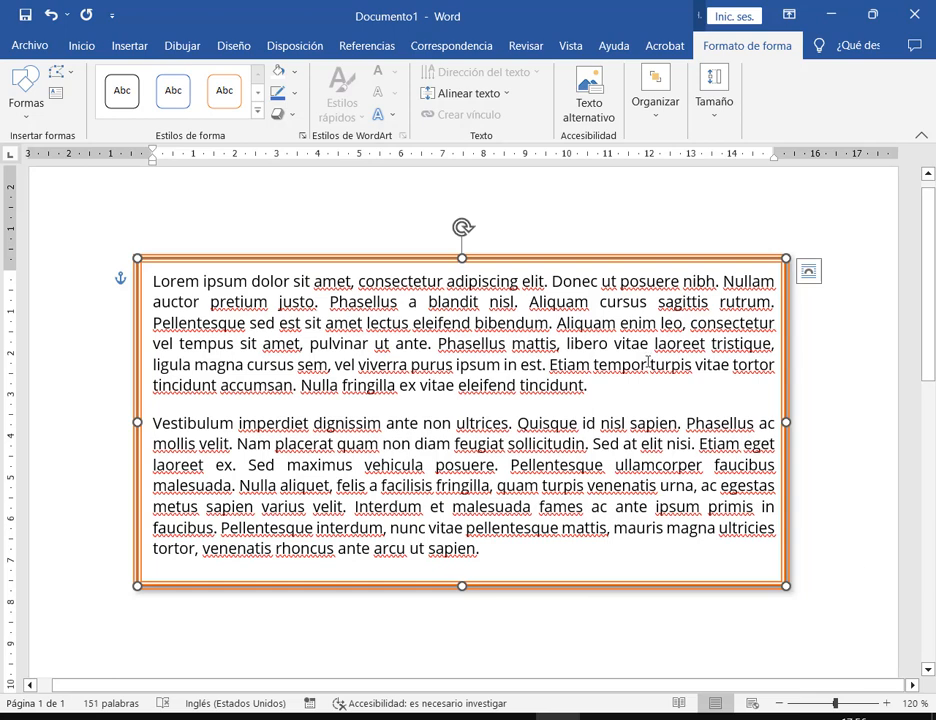
click(280, 114)
mouse_move(321, 188)
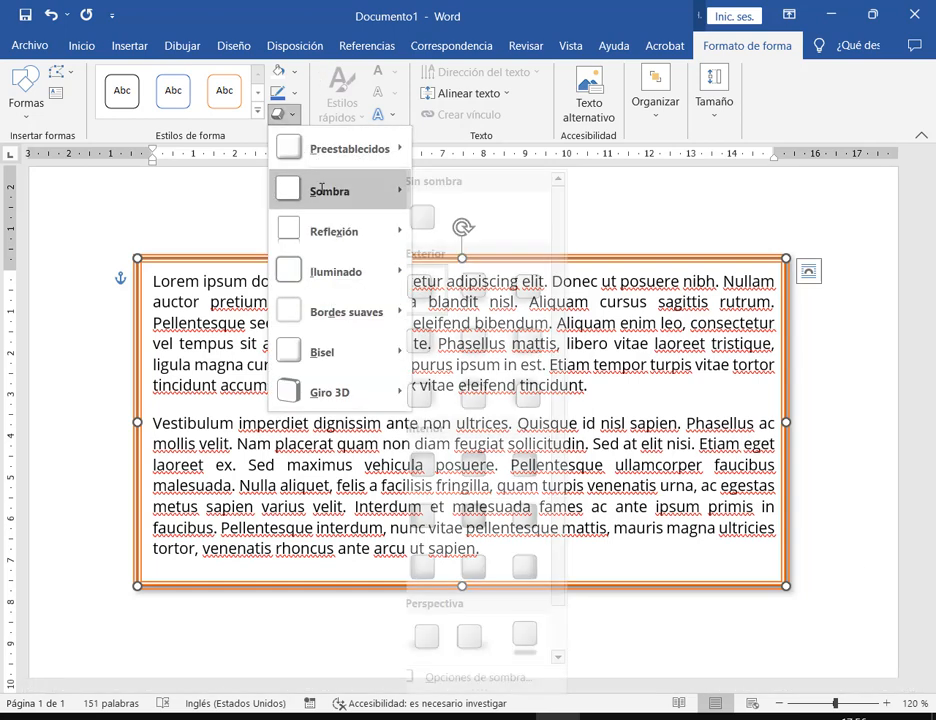
Remove the shadow's blur and set its distance to 9 pt, then deselect to check
click(494, 677)
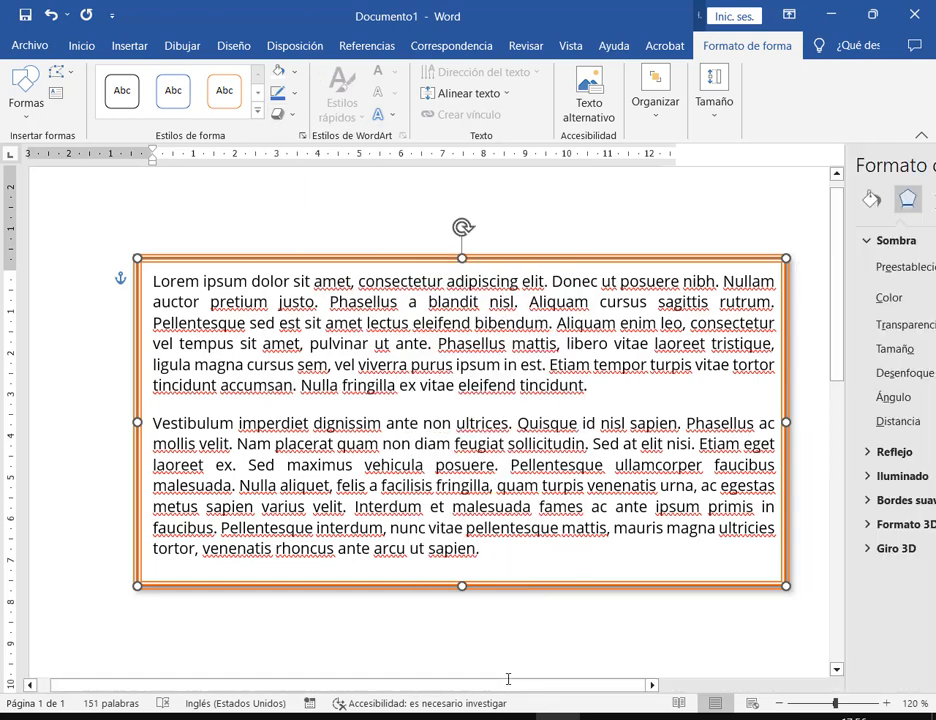
drag(789, 372, 771, 375)
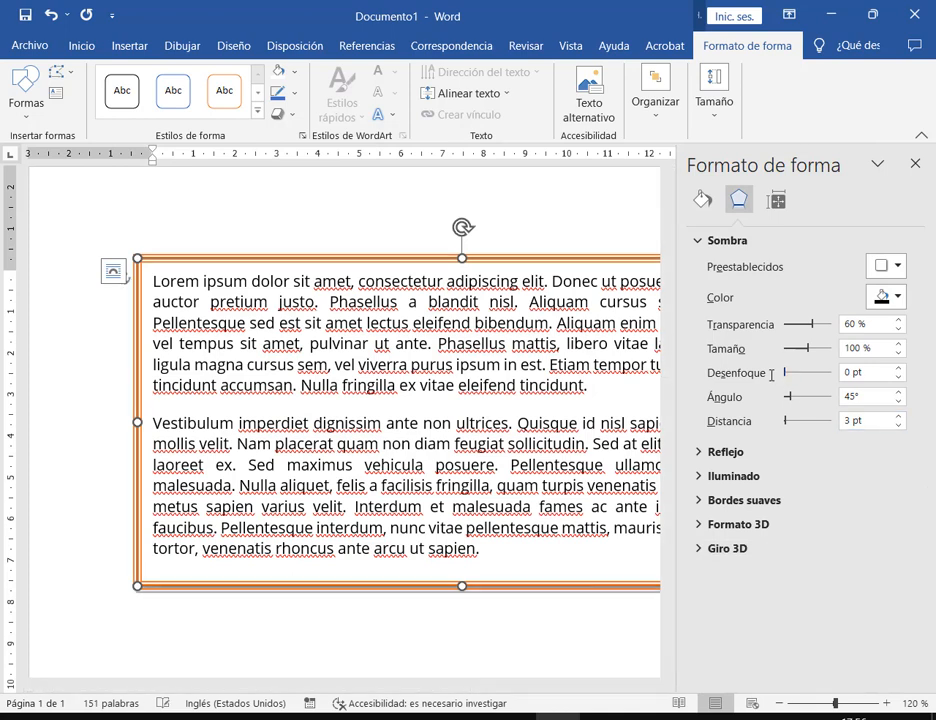
drag(455, 686, 610, 695)
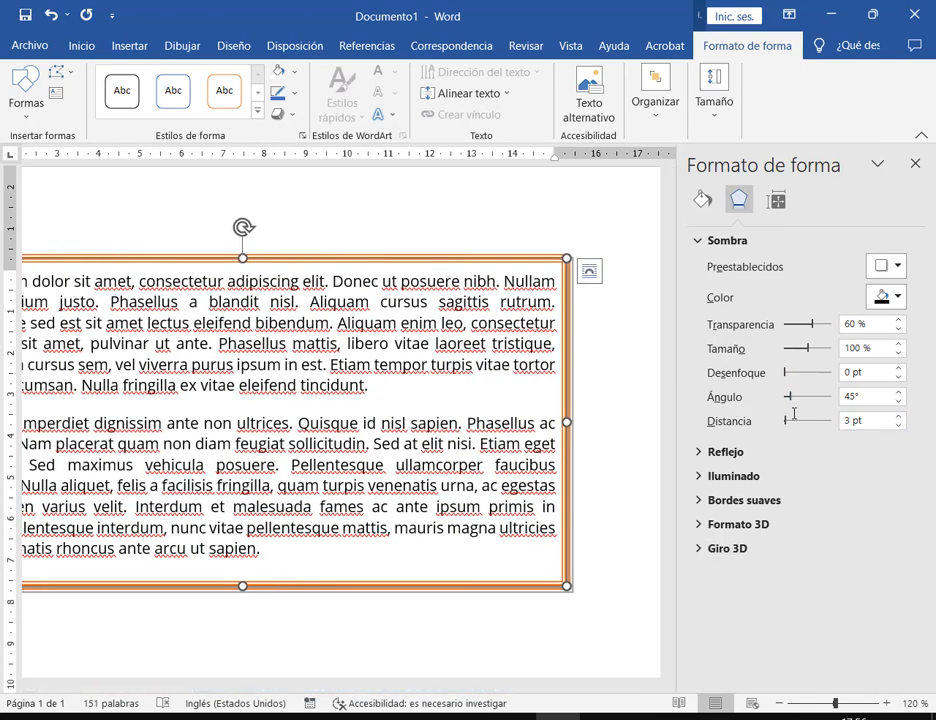
drag(789, 420, 790, 421)
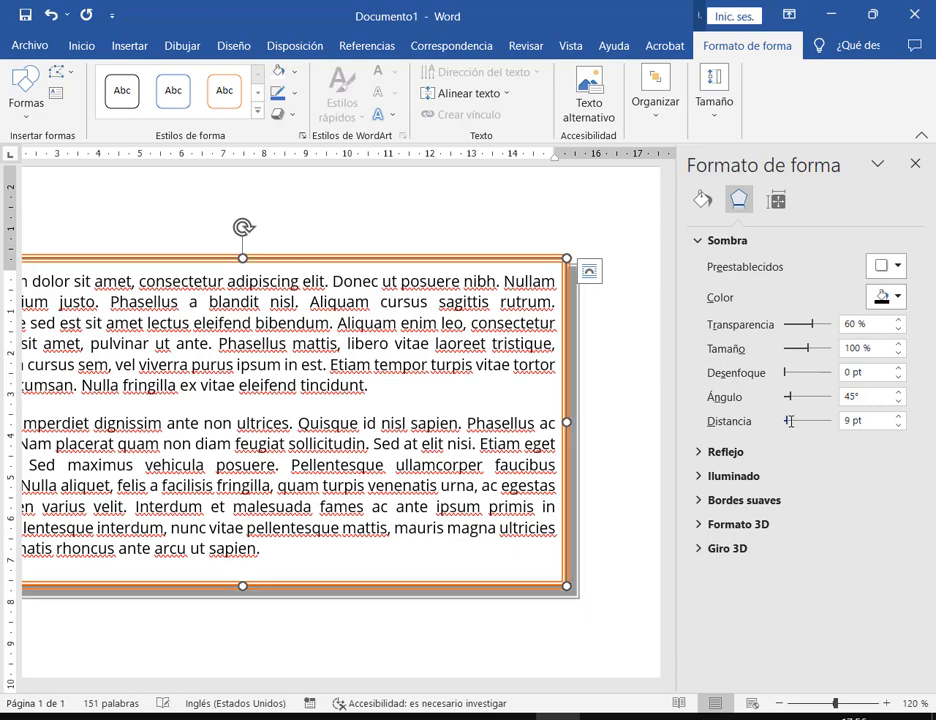
click(637, 553)
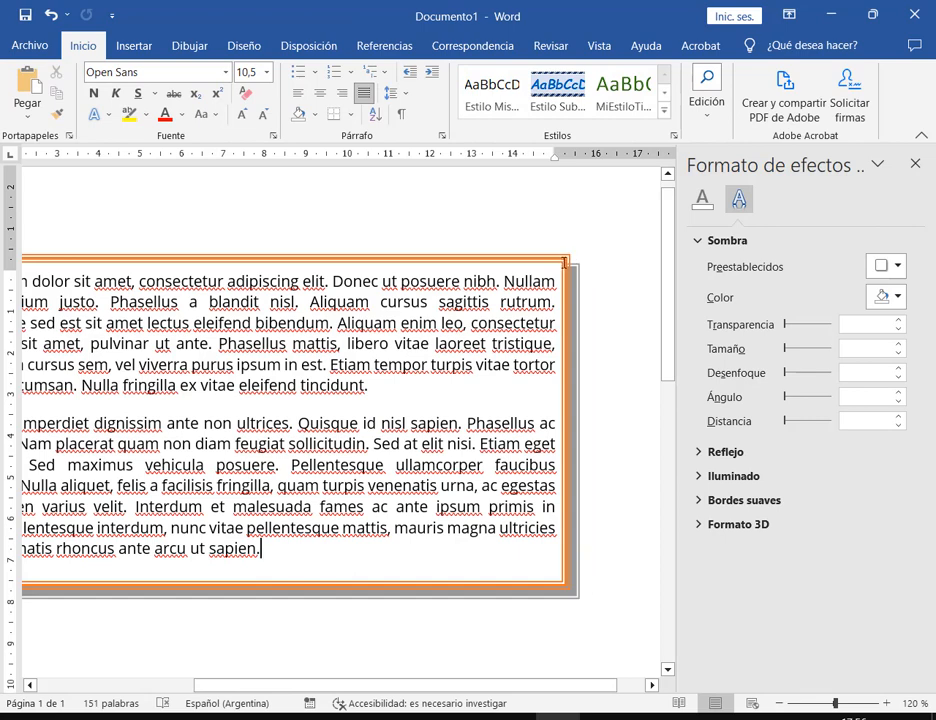
click(564, 262)
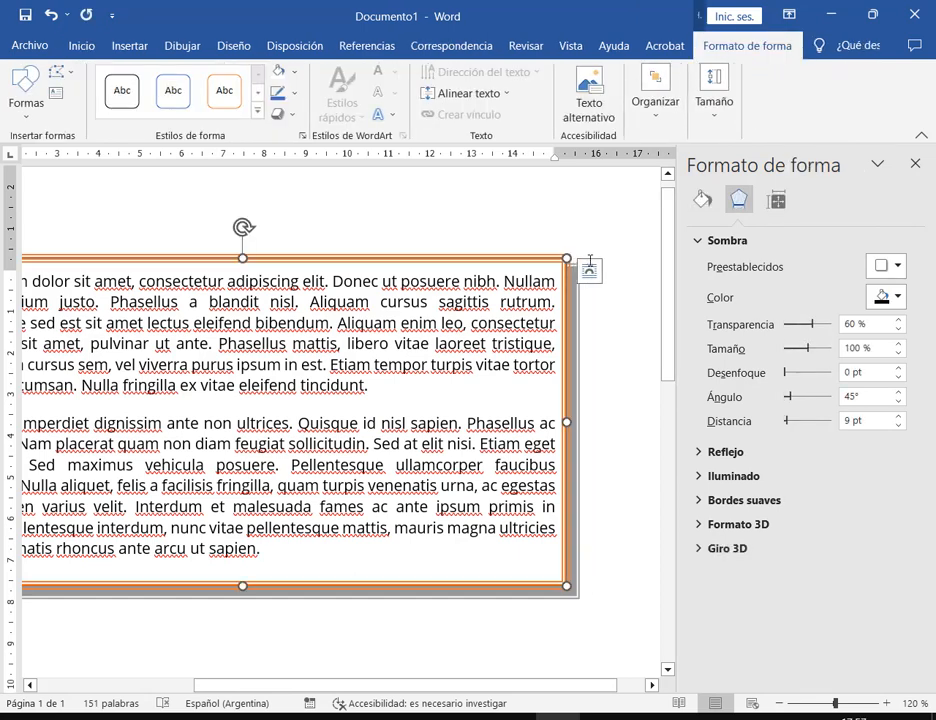
click(621, 339)
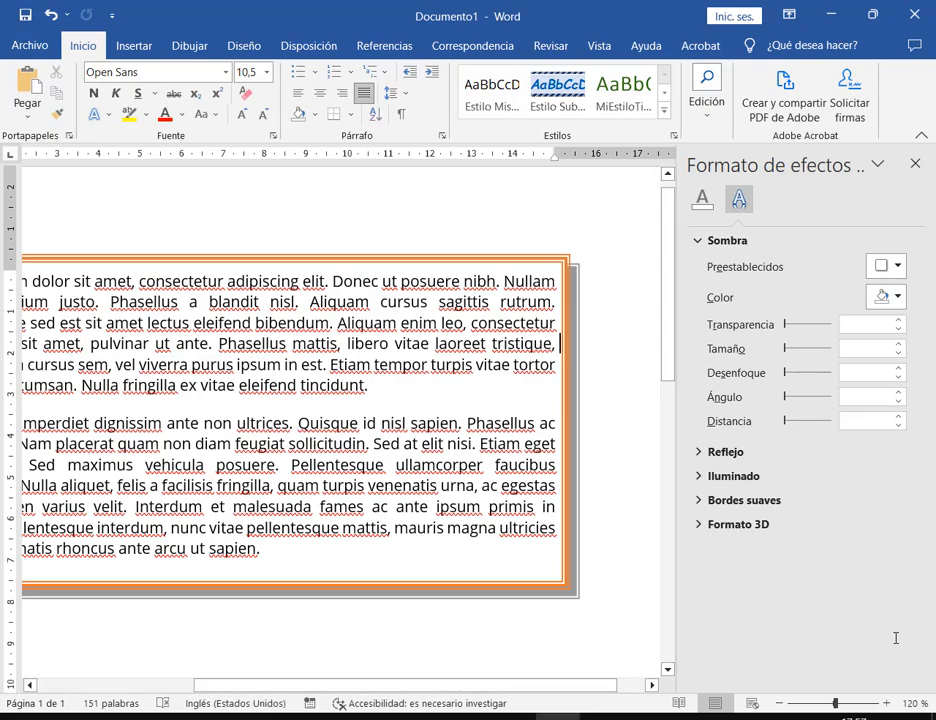
Inspect the box's shadowed edge up close, return the view to 100% and close the Formato de efectos pane
click(886, 703)
click(886, 703)
click(886, 703)
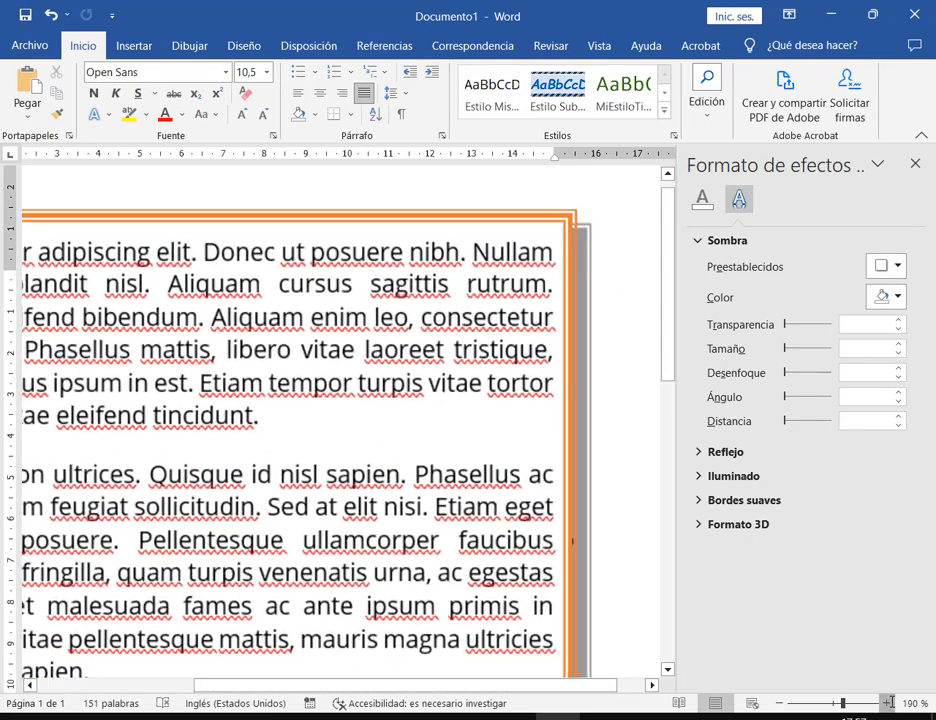
click(886, 703)
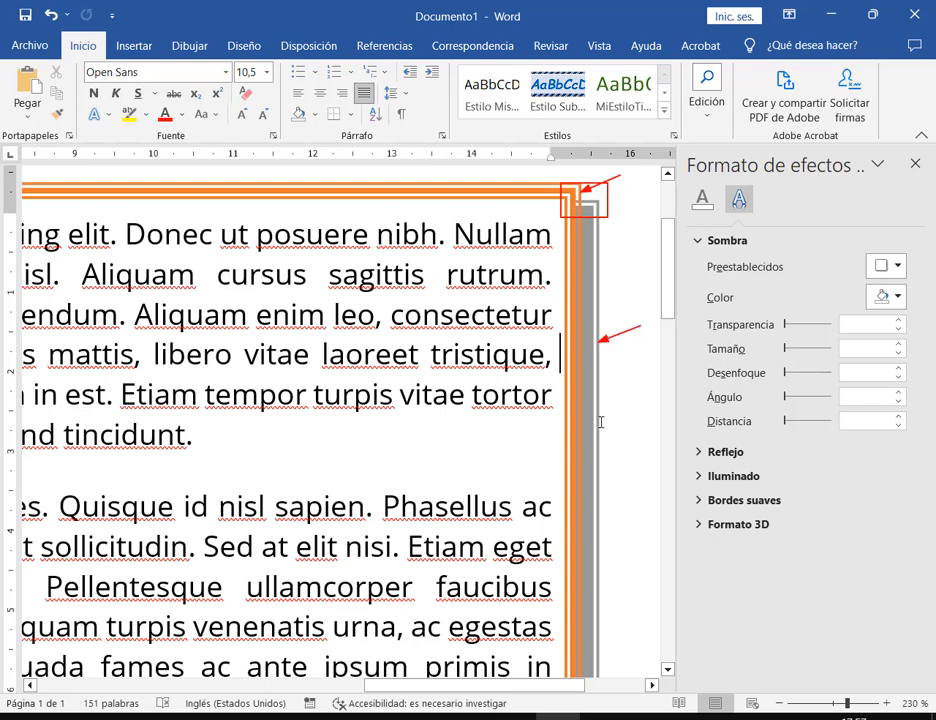
click(815, 703)
click(886, 703)
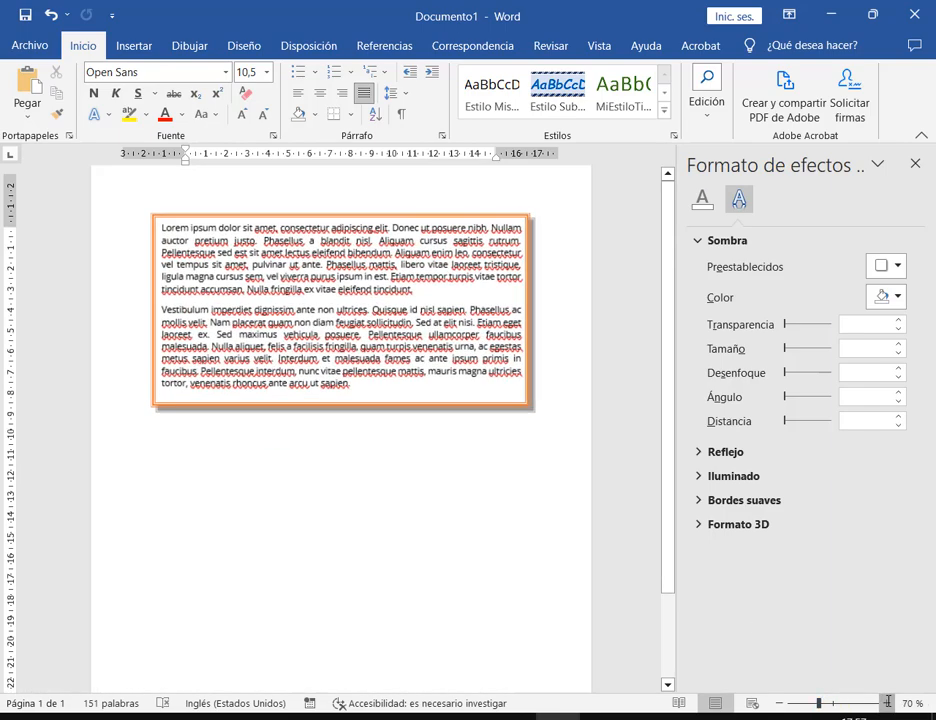
click(886, 703)
click(886, 703)
click(886, 703)
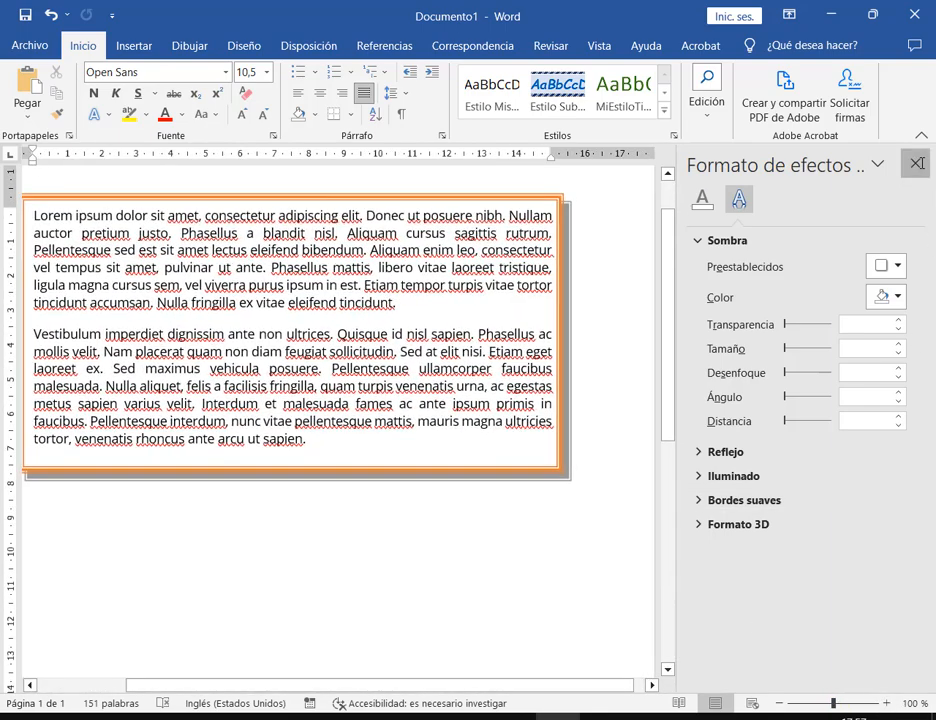
click(915, 162)
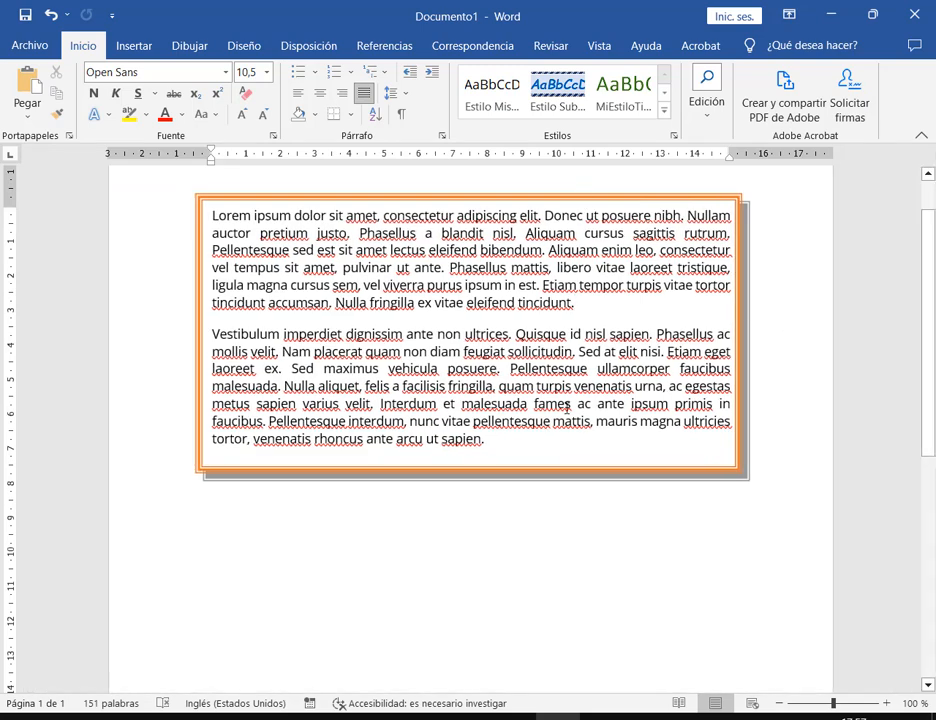
Nudge the text box into place and enlarge it around both paragraphs, then reselect its frame
mouse_move(629, 467)
mouse_down()
mouse_move(671, 484)
mouse_move(679, 532)
mouse_move(625, 480)
mouse_move(625, 465)
mouse_up()
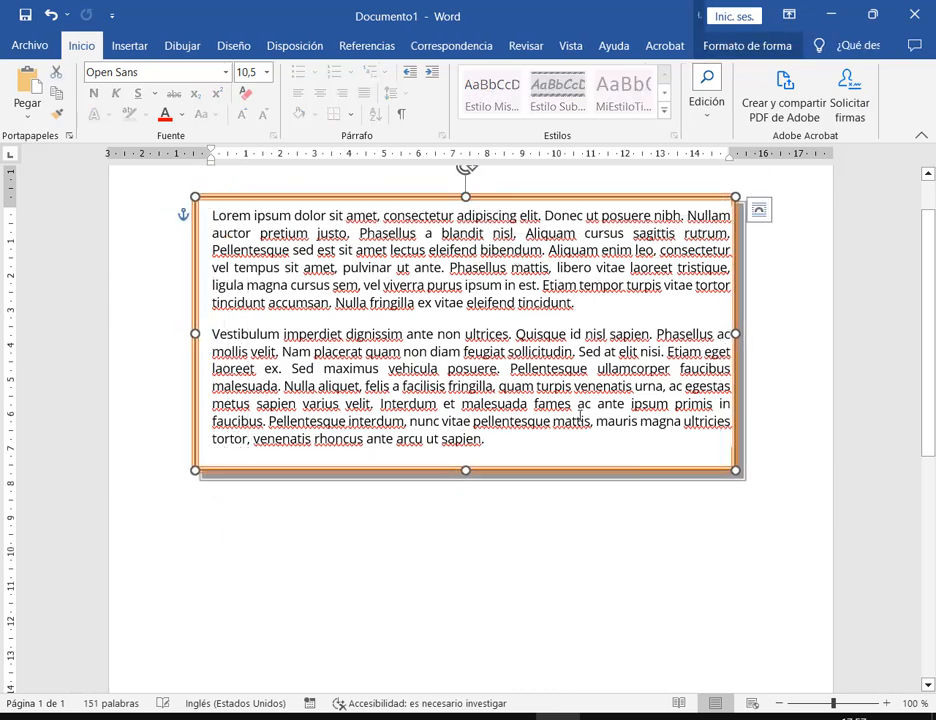
drag(736, 468, 714, 489)
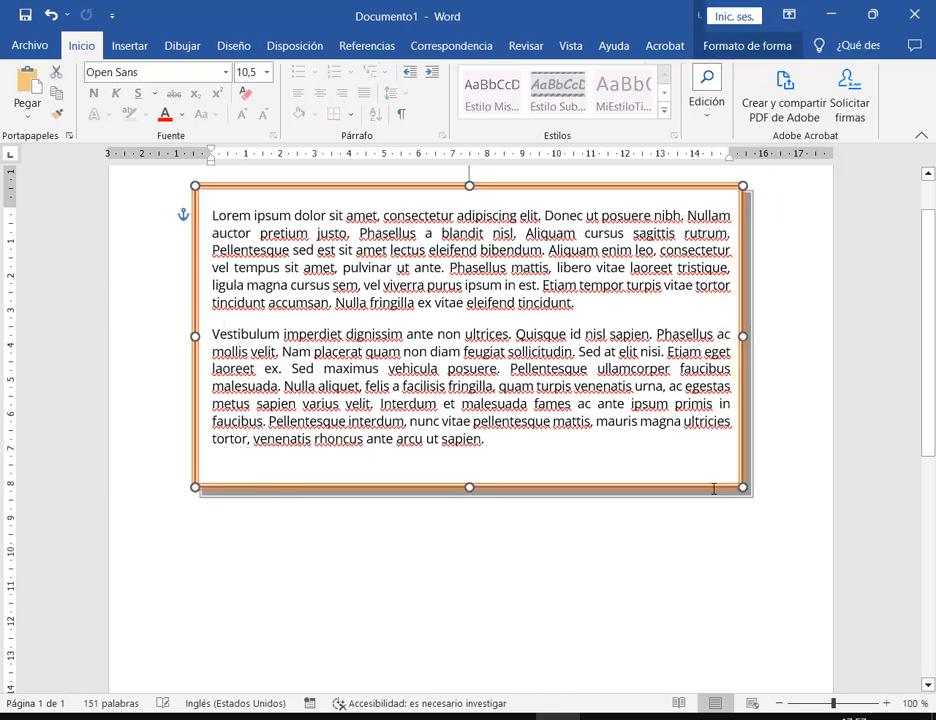
click(784, 276)
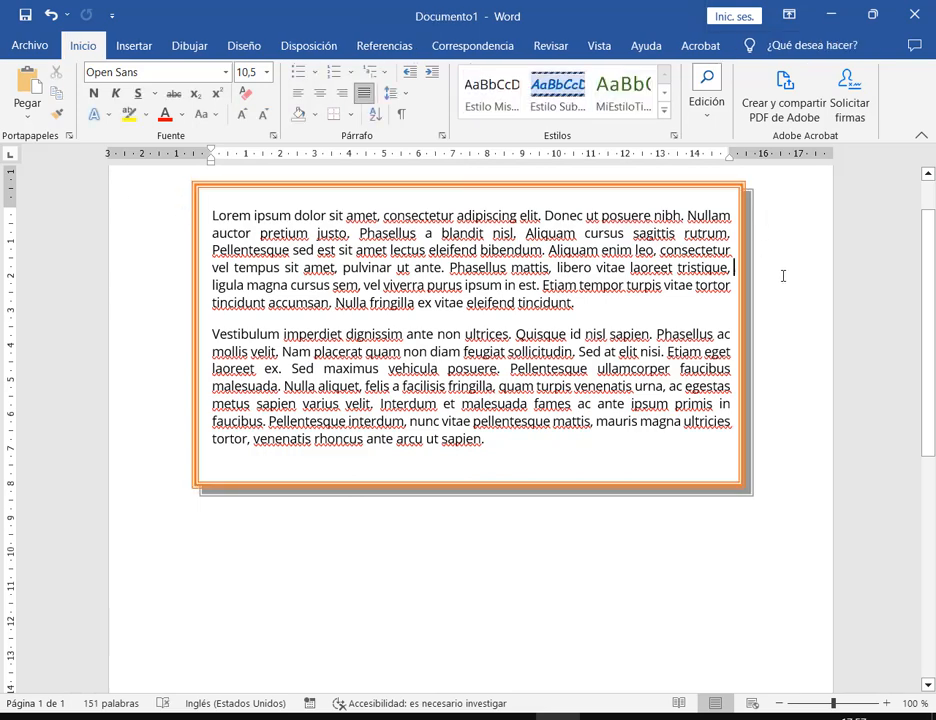
click(730, 181)
Undo the text box and give both Lorem Ipsum paragraphs a first-line indent
key(ctrl+z)
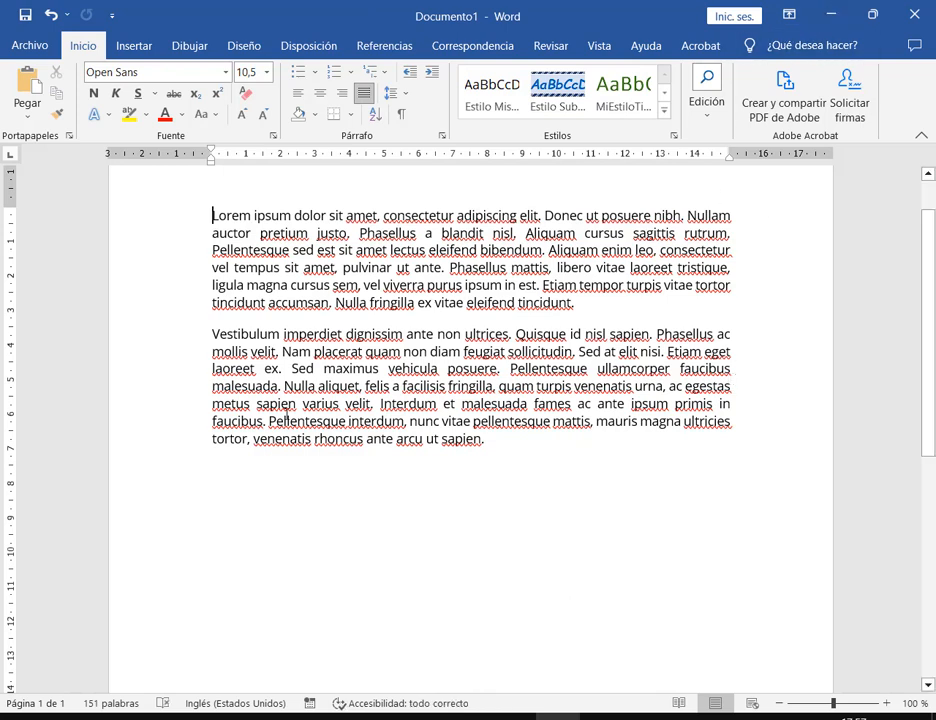
drag(487, 441, 190, 209)
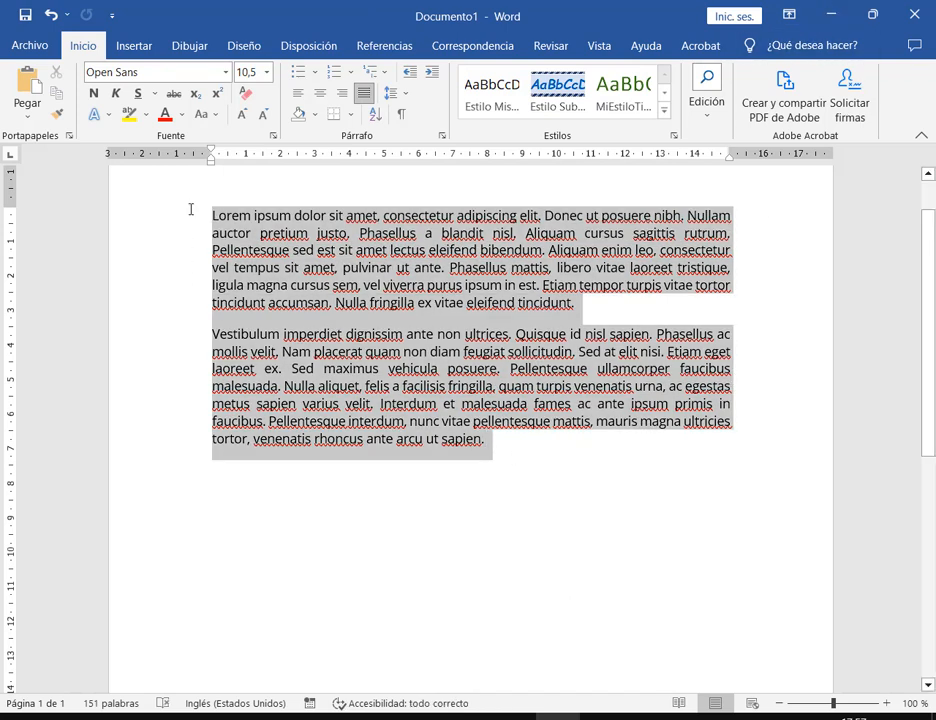
drag(211, 150, 236, 148)
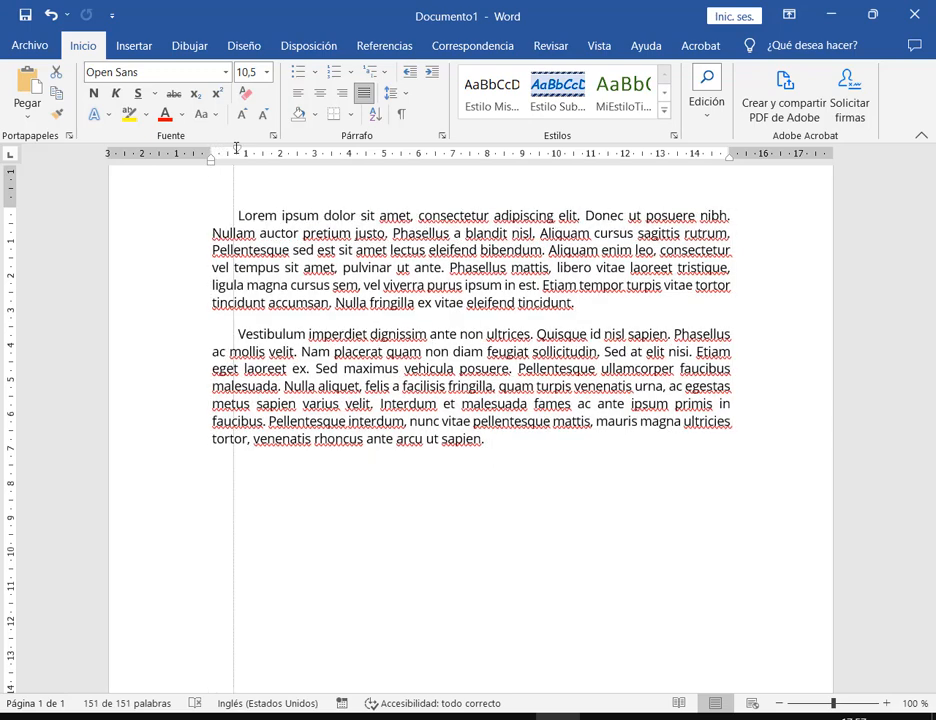
click(548, 449)
drag(548, 449, 195, 210)
Apply a Sombra paragraph border with a thick 3 pt double line to both paragraphs
click(350, 114)
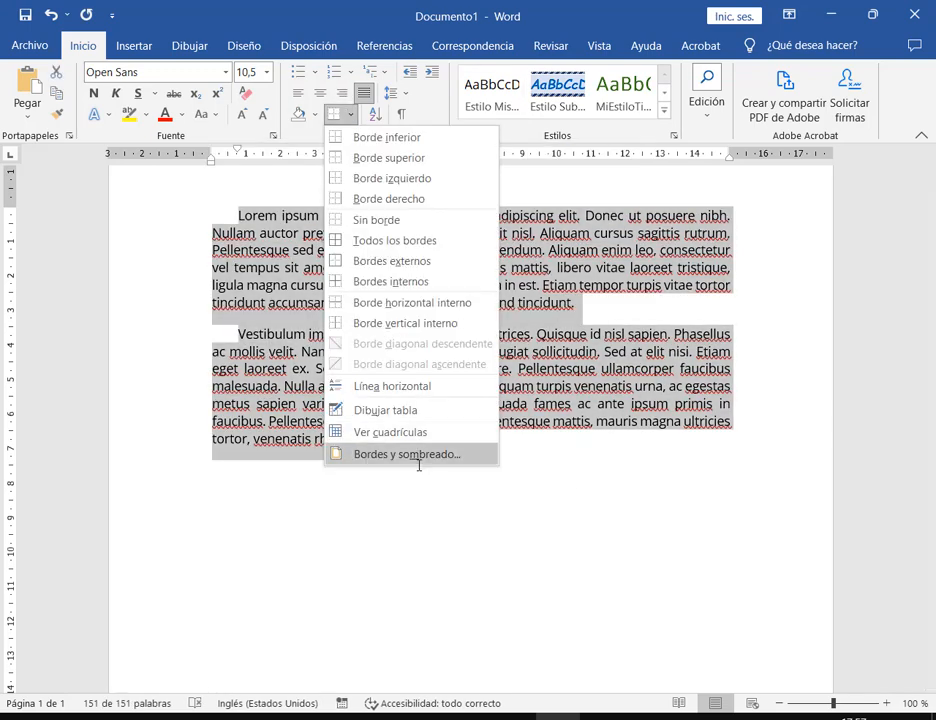
click(420, 455)
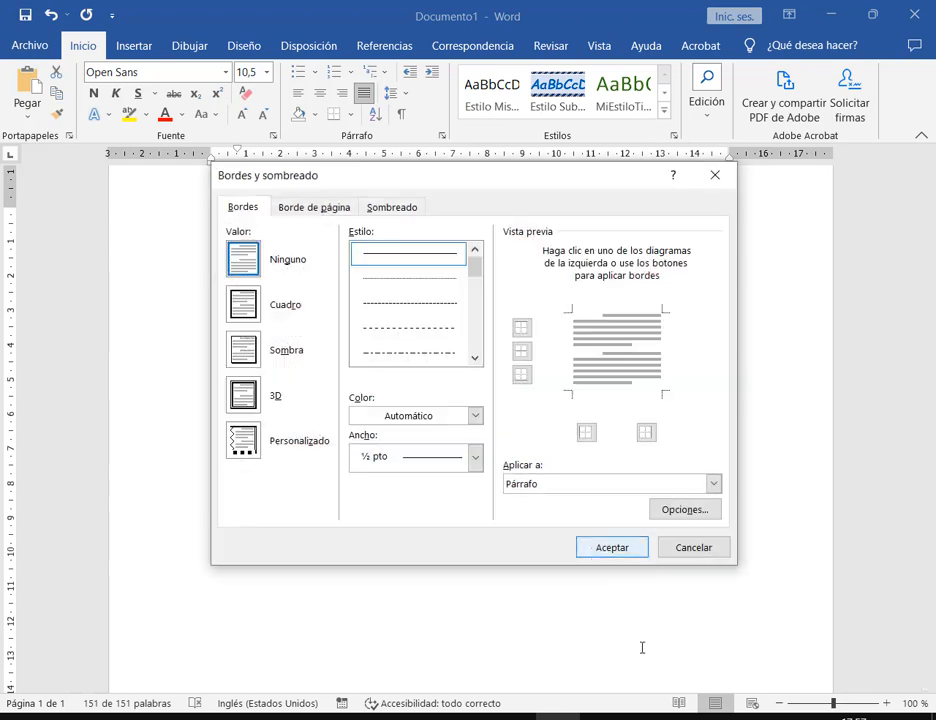
click(243, 349)
click(474, 357)
click(474, 357)
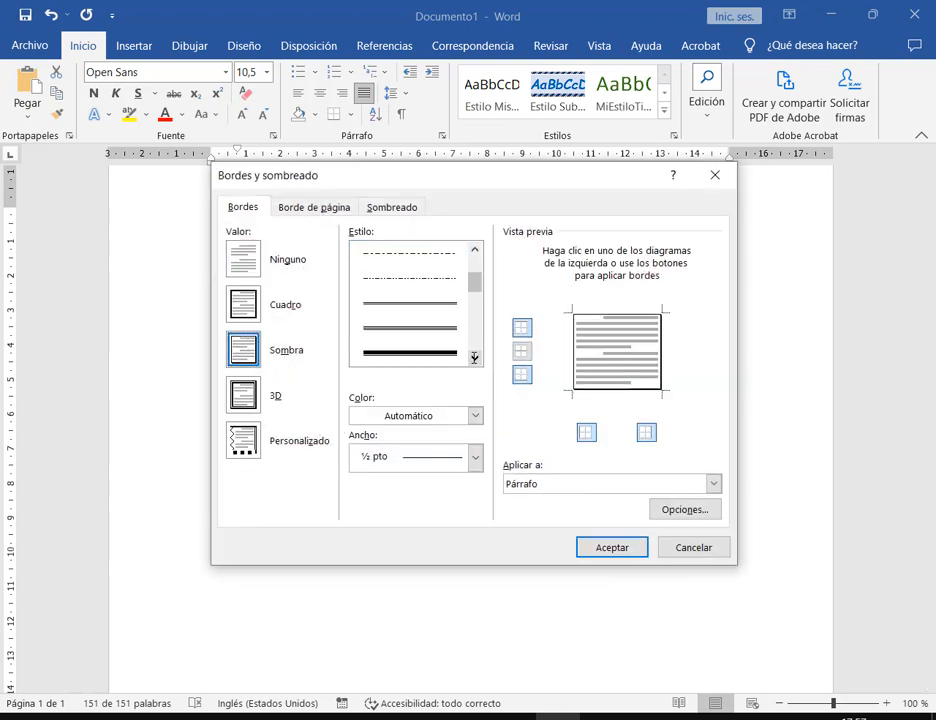
click(474, 357)
click(474, 357)
click(410, 353)
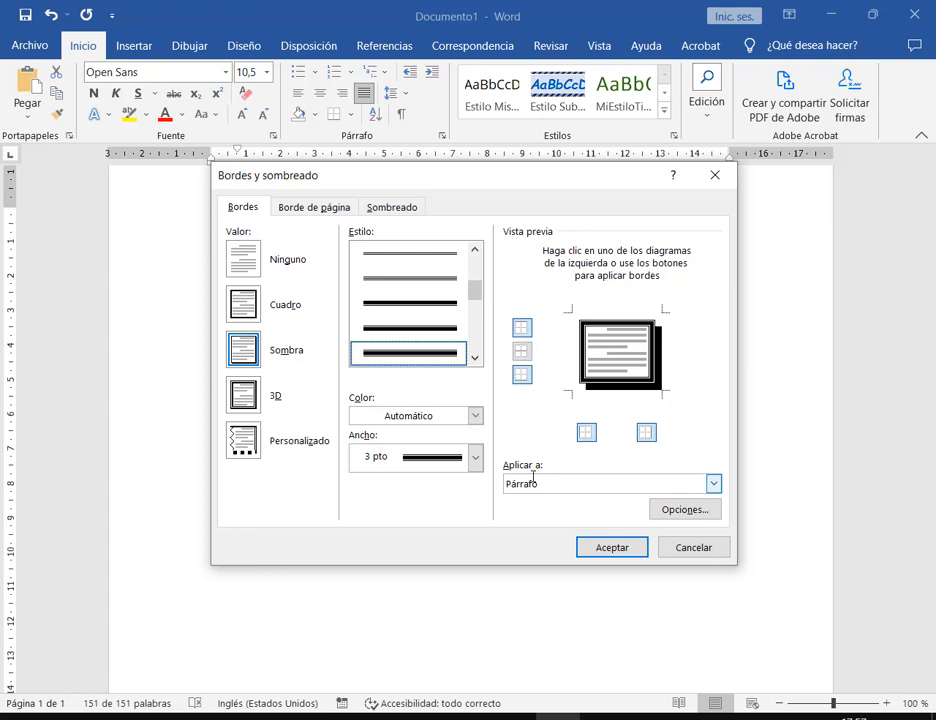
click(620, 549)
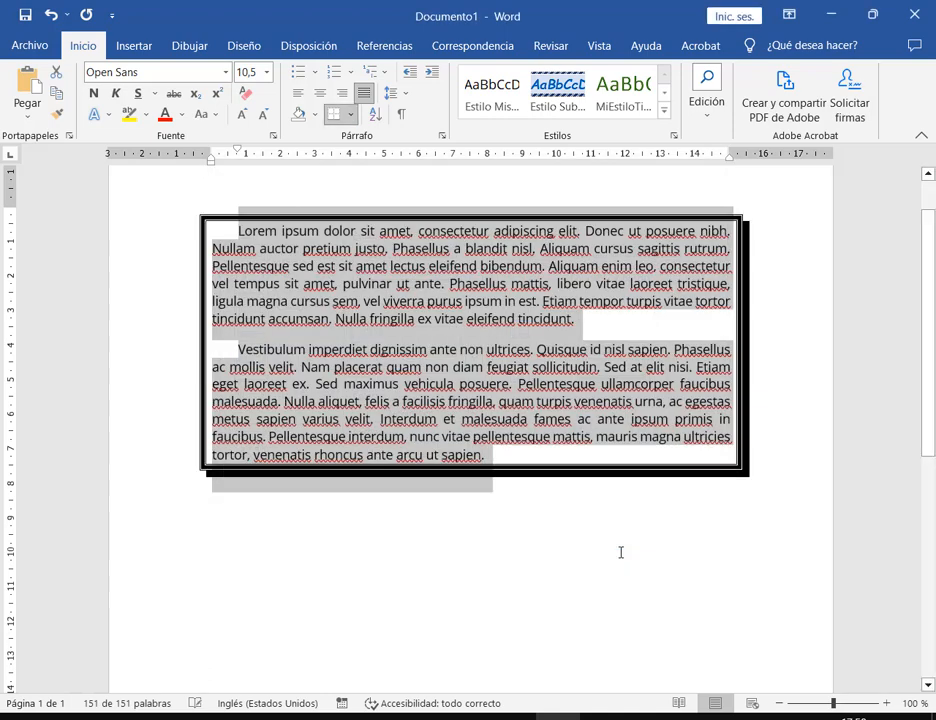
Add an empty line above the first paragraph and below the second inside the border
click(372, 203)
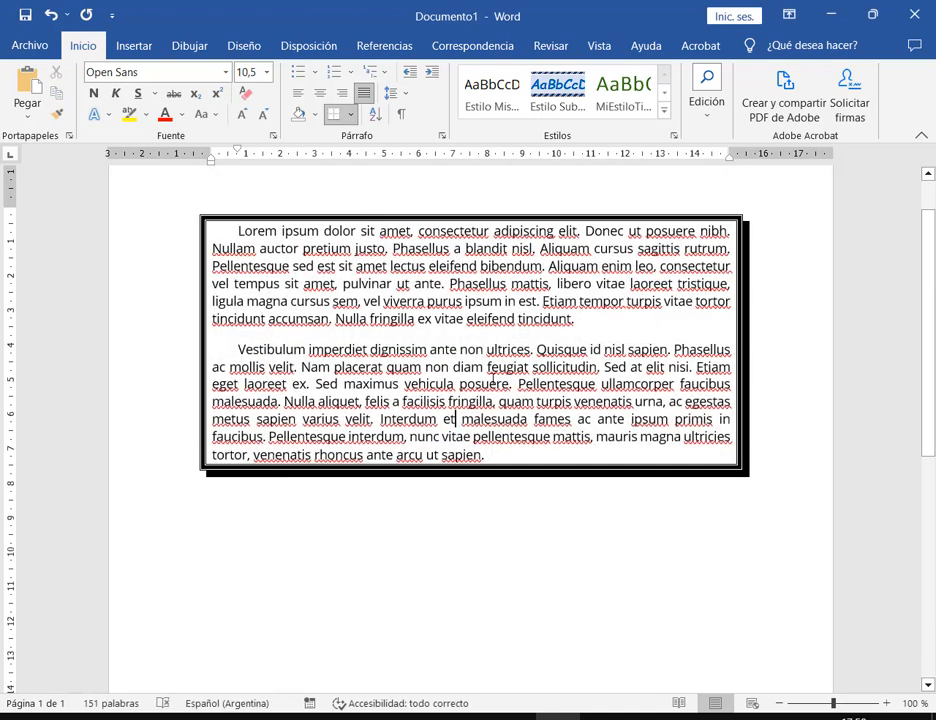
key(Return)
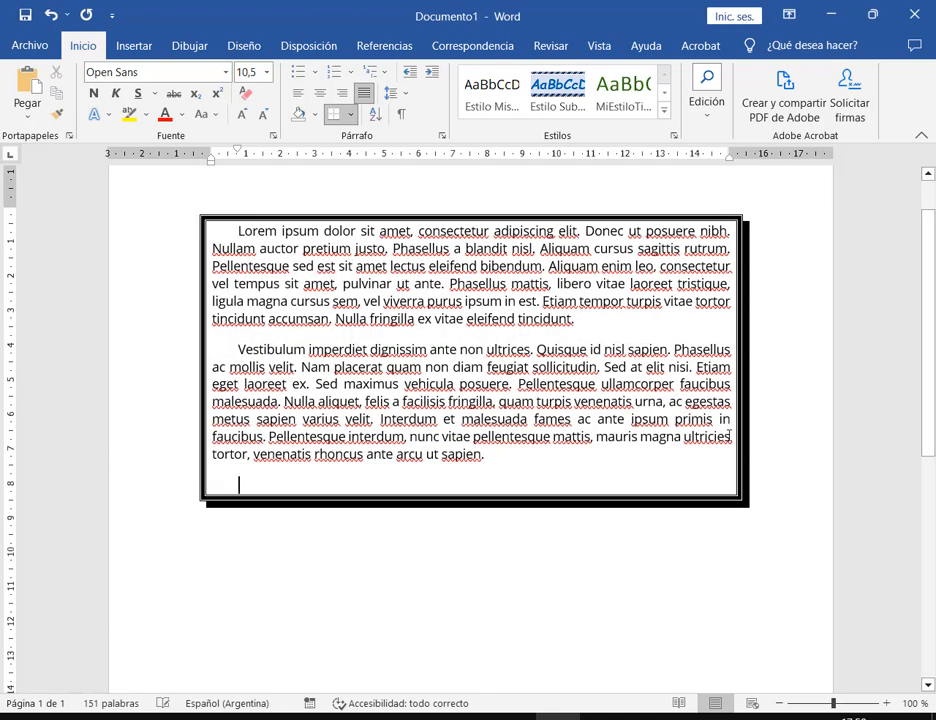
click(235, 232)
key(Return)
click(247, 236)
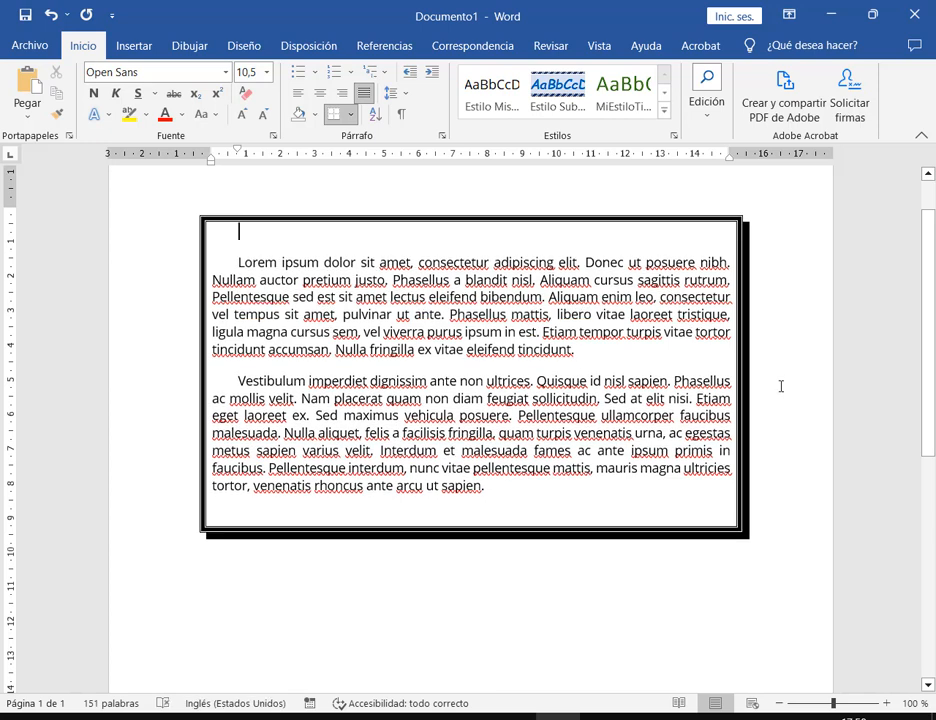
key(Delete)
click(486, 475)
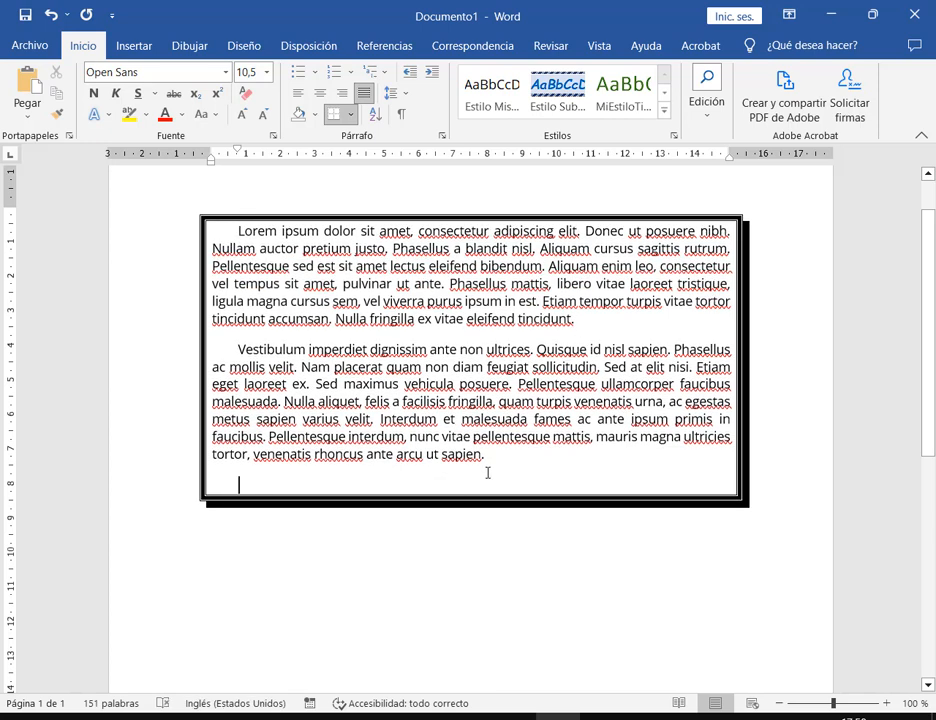
key(Delete)
key(ctrl+z)
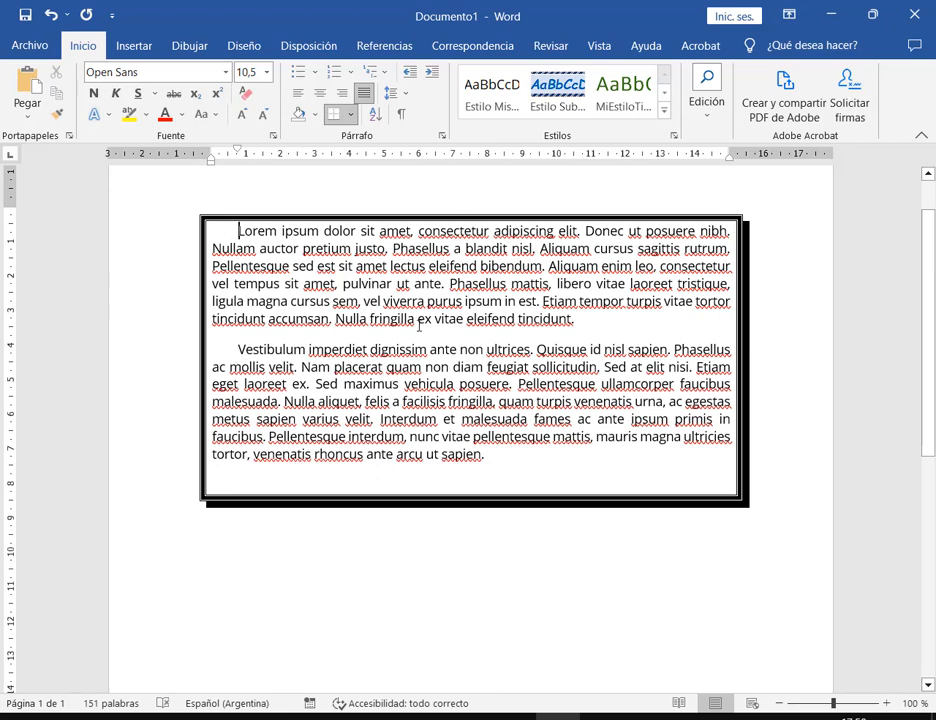
key(ctrl+z)
Select the bordered text and check the Borders list, closing it without changes
drag(533, 493, 236, 219)
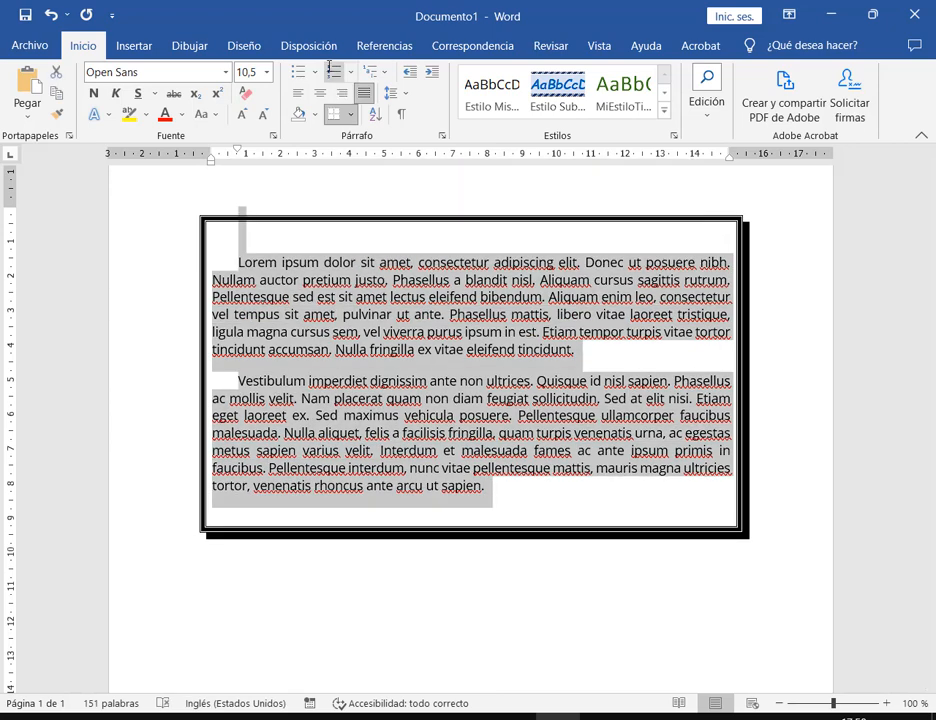
click(350, 114)
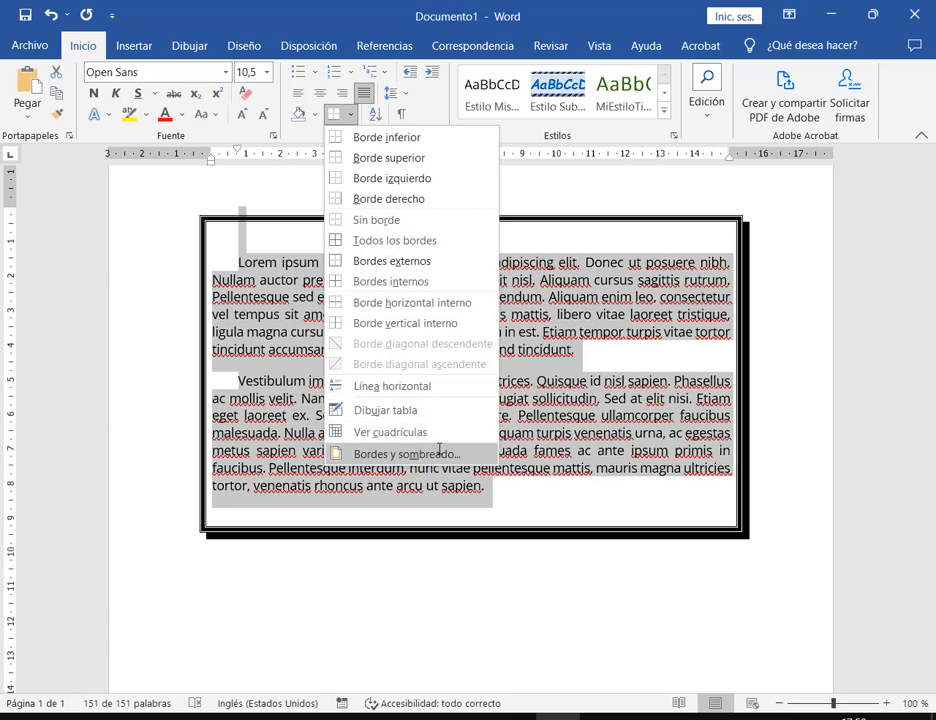
click(801, 384)
click(630, 447)
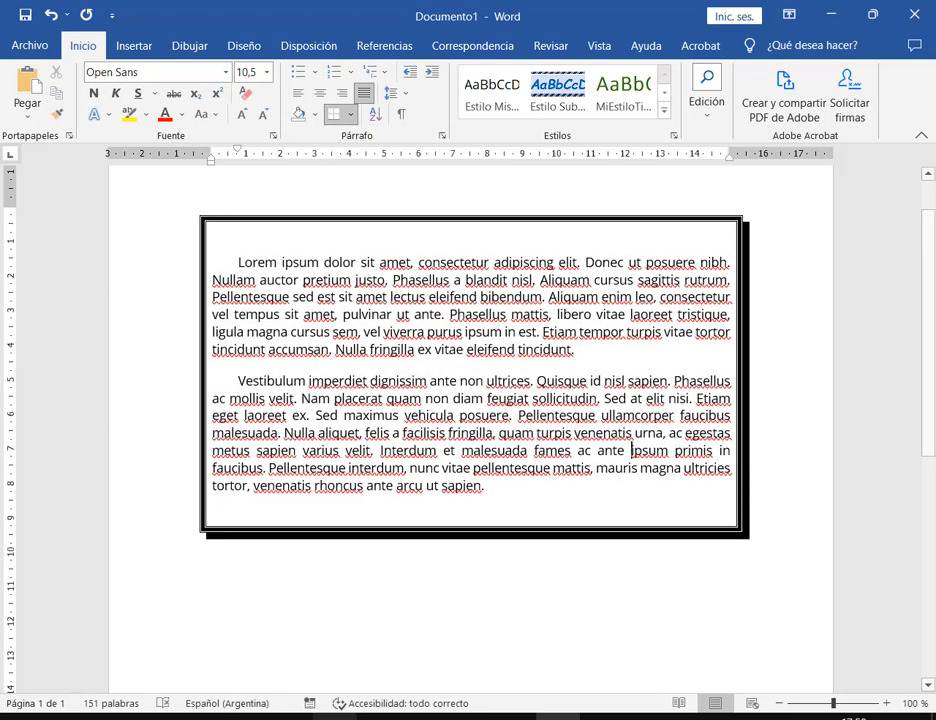
mouse_move(297, 718)
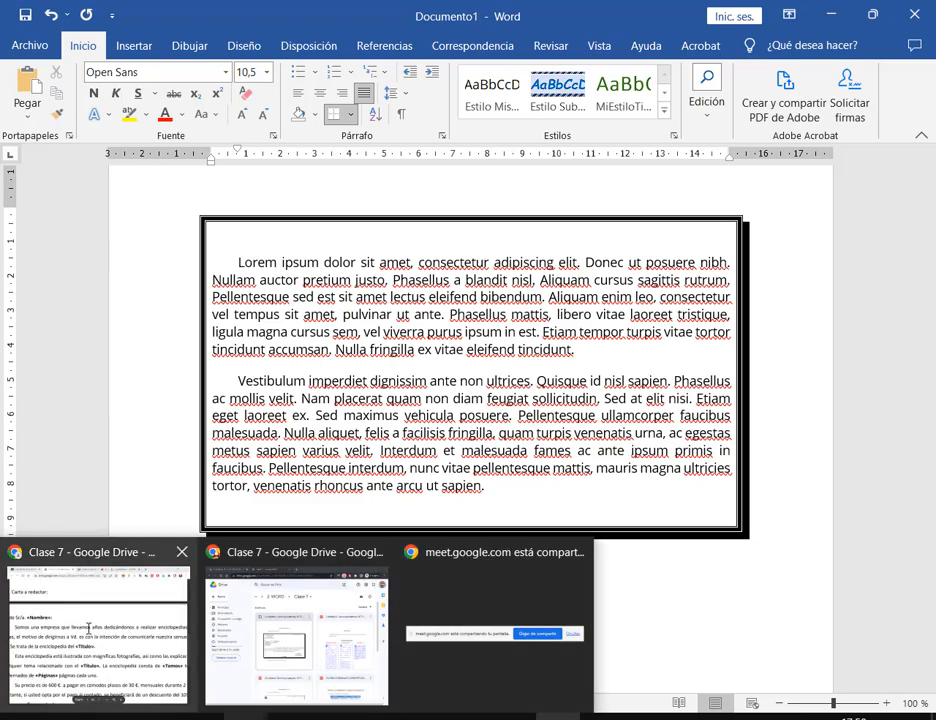